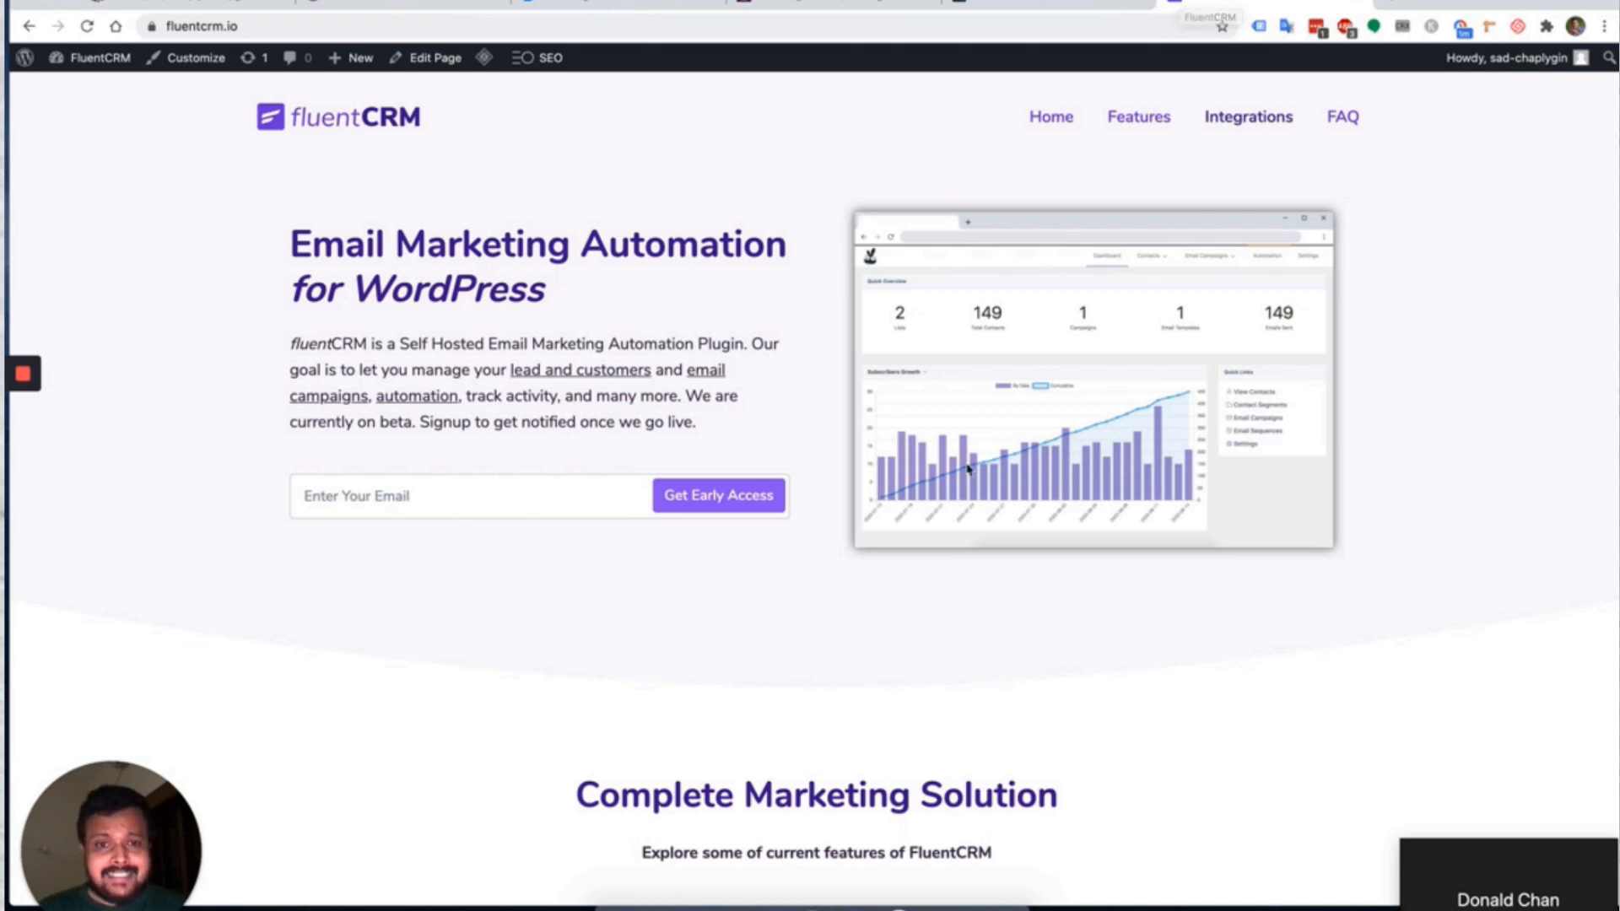
Scroll the fluentcrm.io homepage feature tour down to the Automatic Sequence Emails section.
{"action": "scroll", "coordinate": [965, 463], "scroll_direction": "down", "scroll_amount": 5}
{"action": "scroll", "coordinate": [967, 466], "scroll_direction": "down", "scroll_amount": 4}
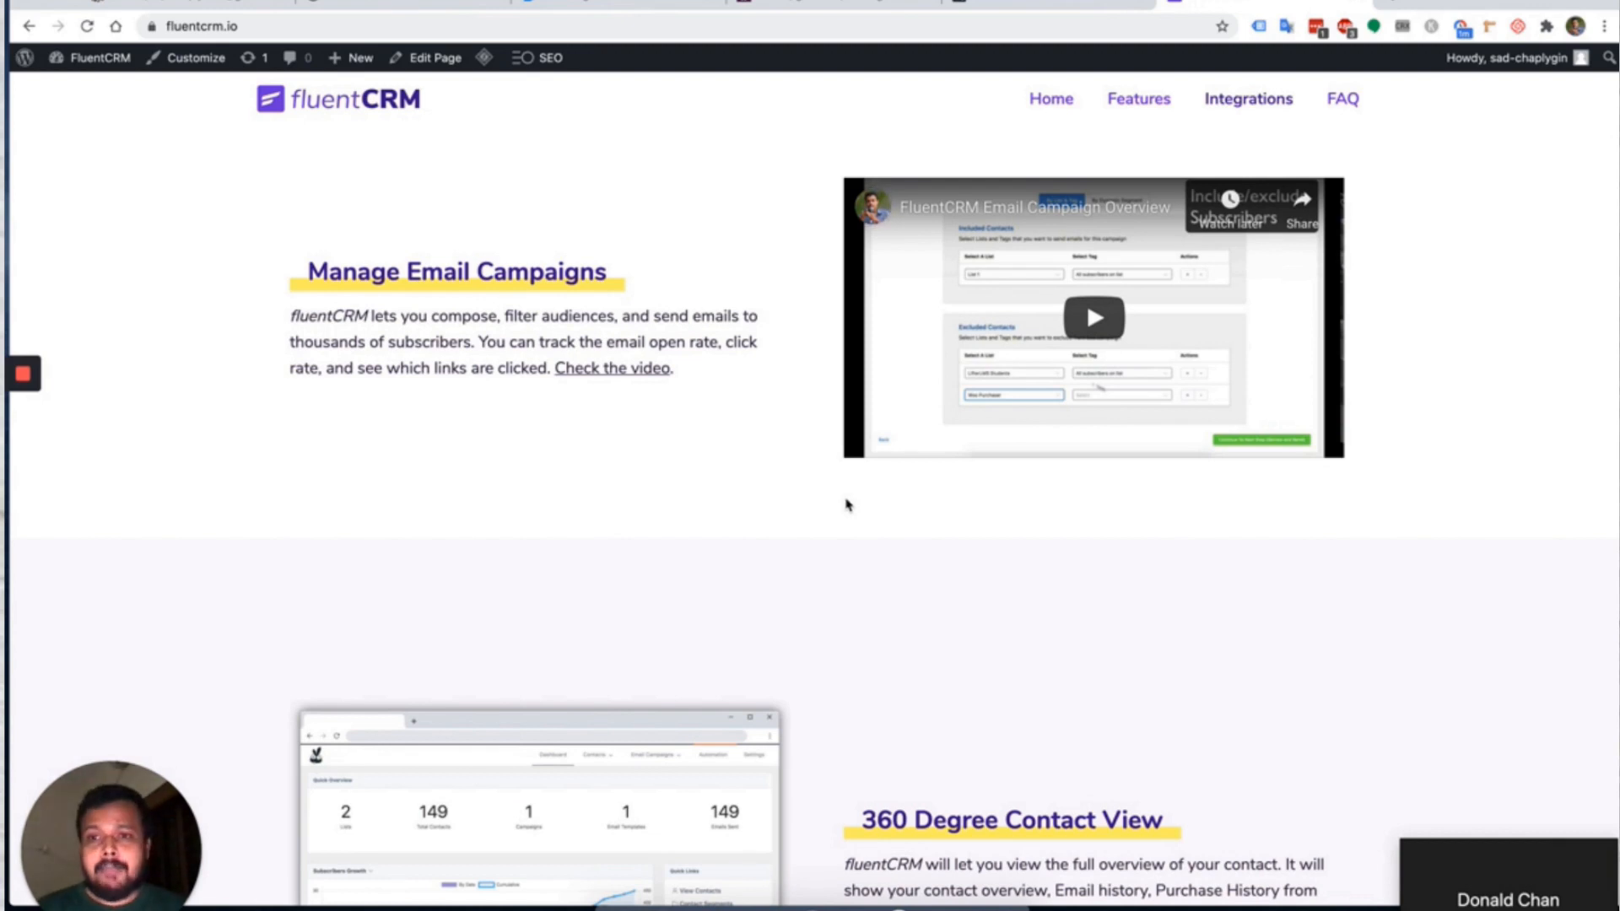
{"action": "scroll", "coordinate": [848, 504], "scroll_direction": "down", "scroll_amount": 3}
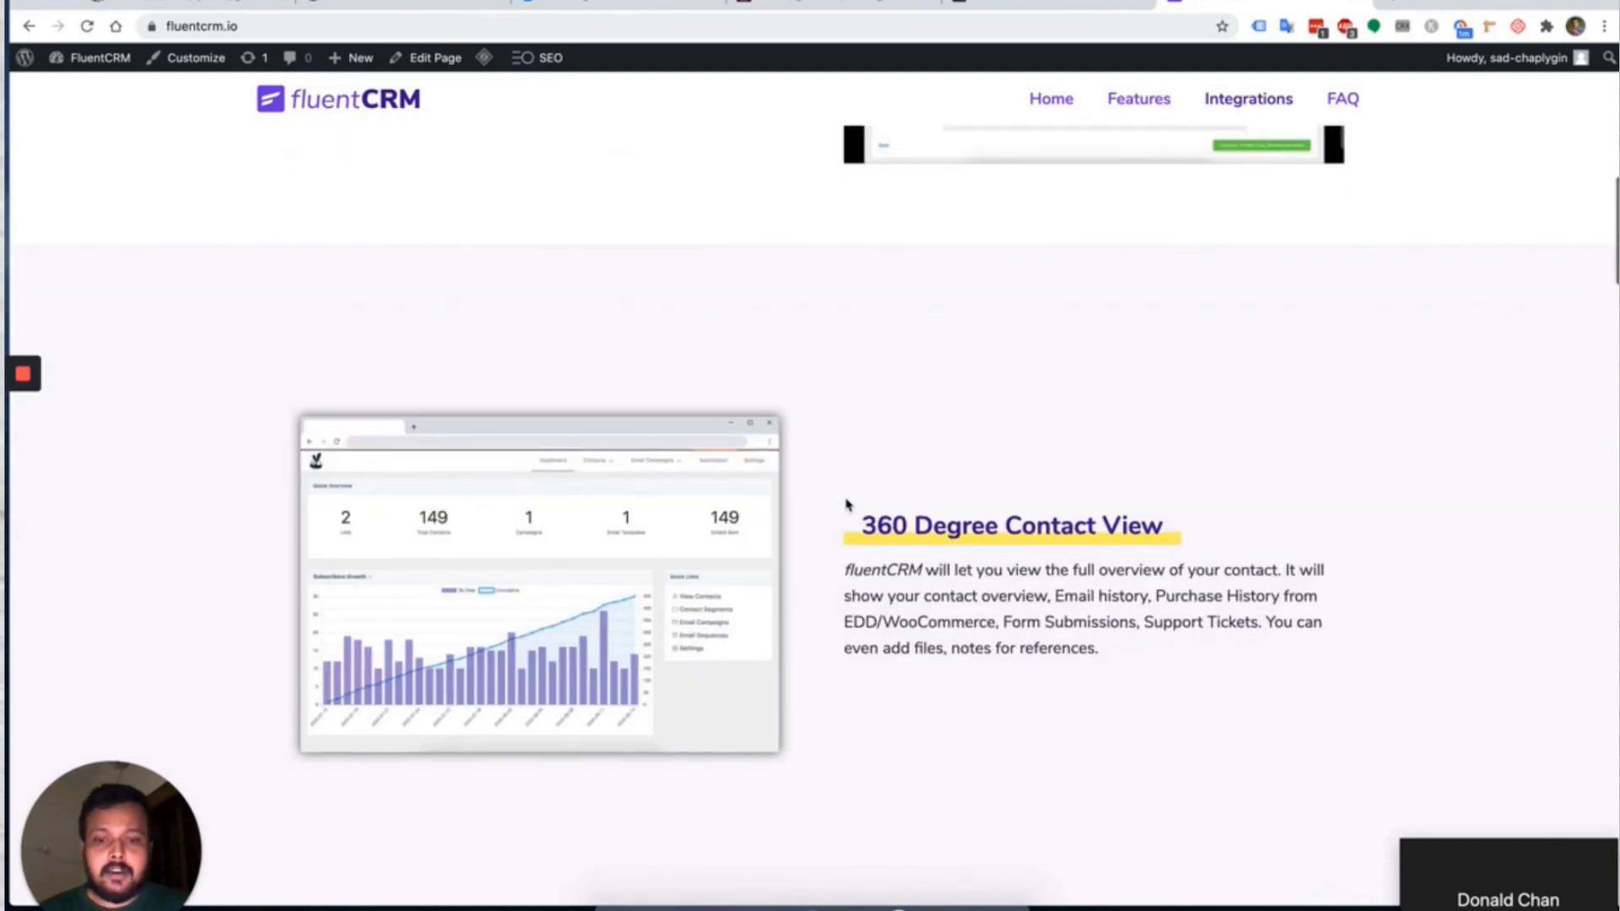
{"action": "scroll", "coordinate": [847, 502], "scroll_direction": "down", "scroll_amount": 1}
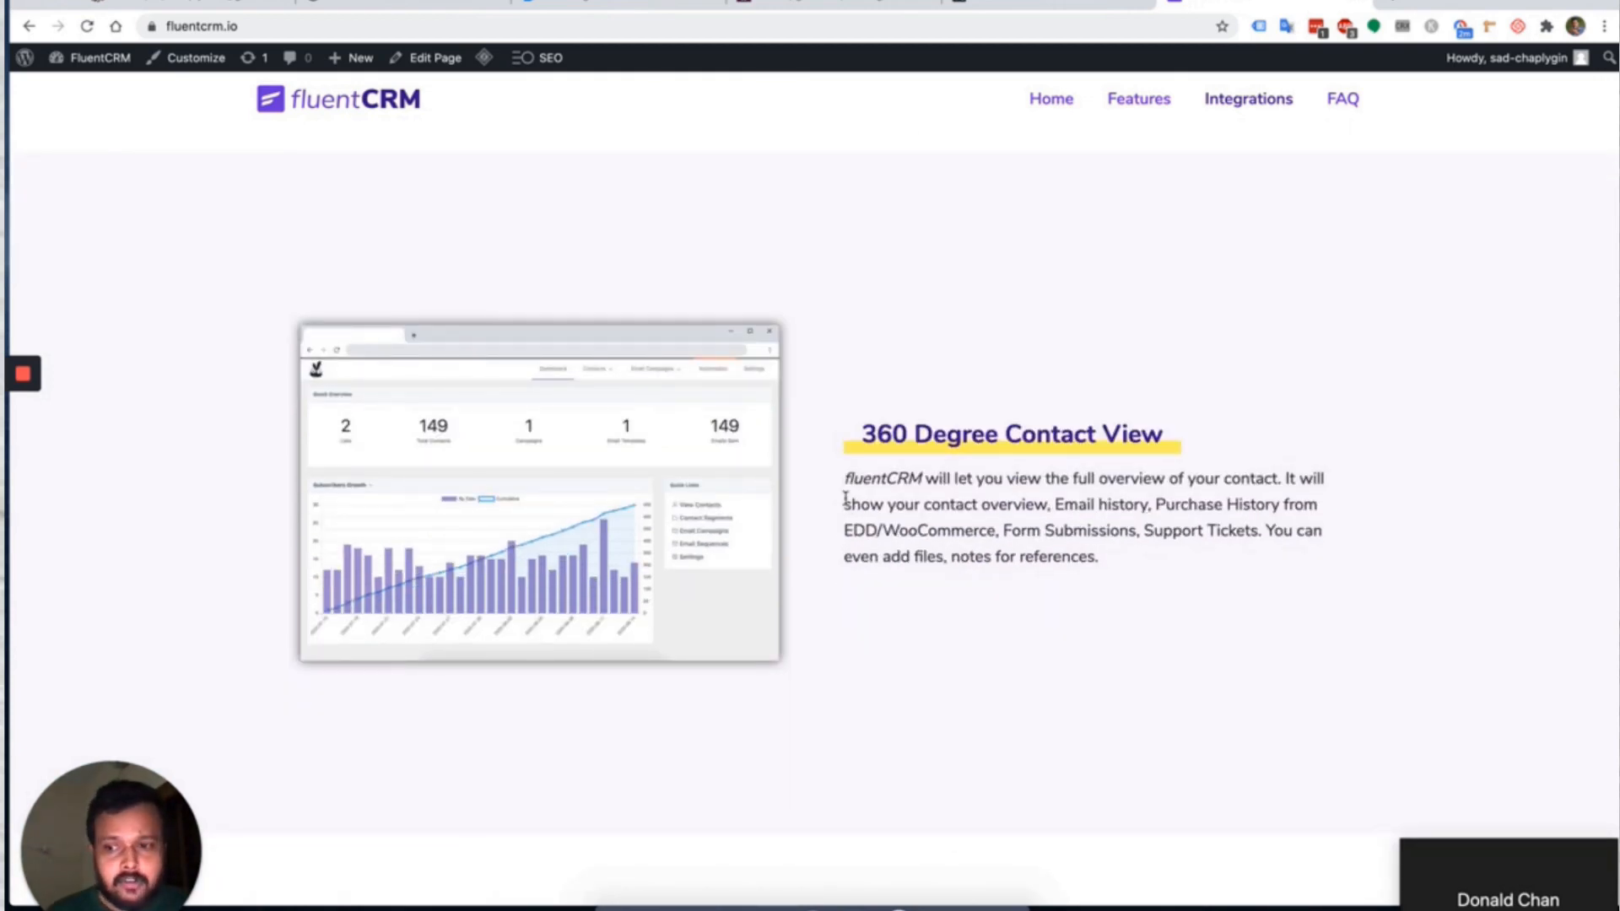
{"action": "scroll", "coordinate": [845, 497], "scroll_direction": "down", "scroll_amount": 5}
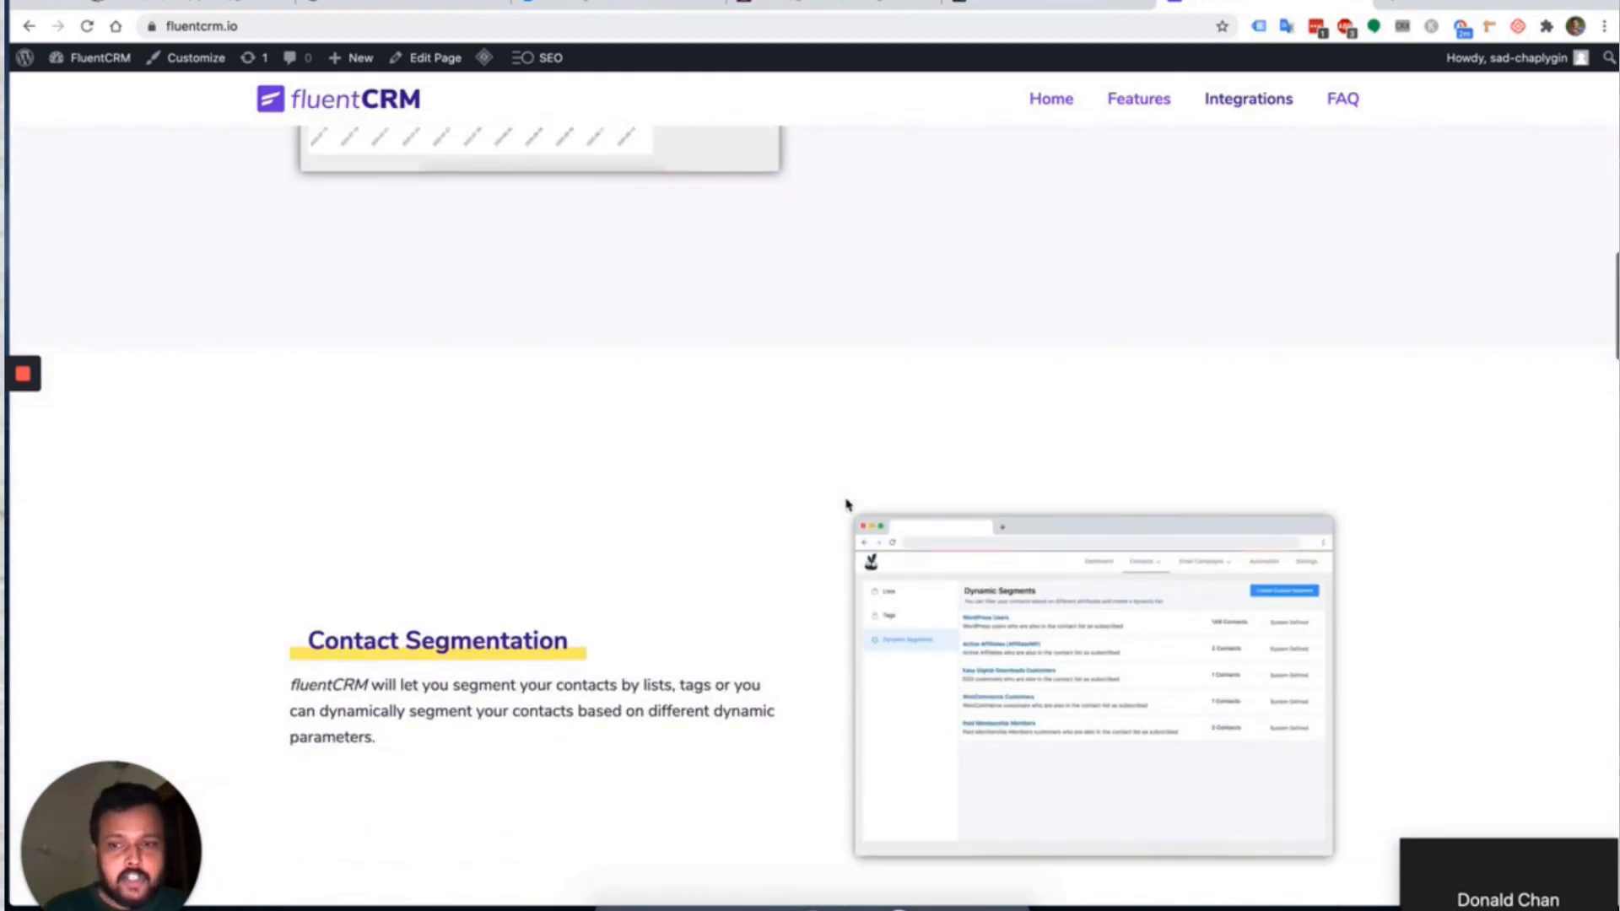
{"action": "scroll", "coordinate": [843, 498], "scroll_direction": "down", "scroll_amount": 2}
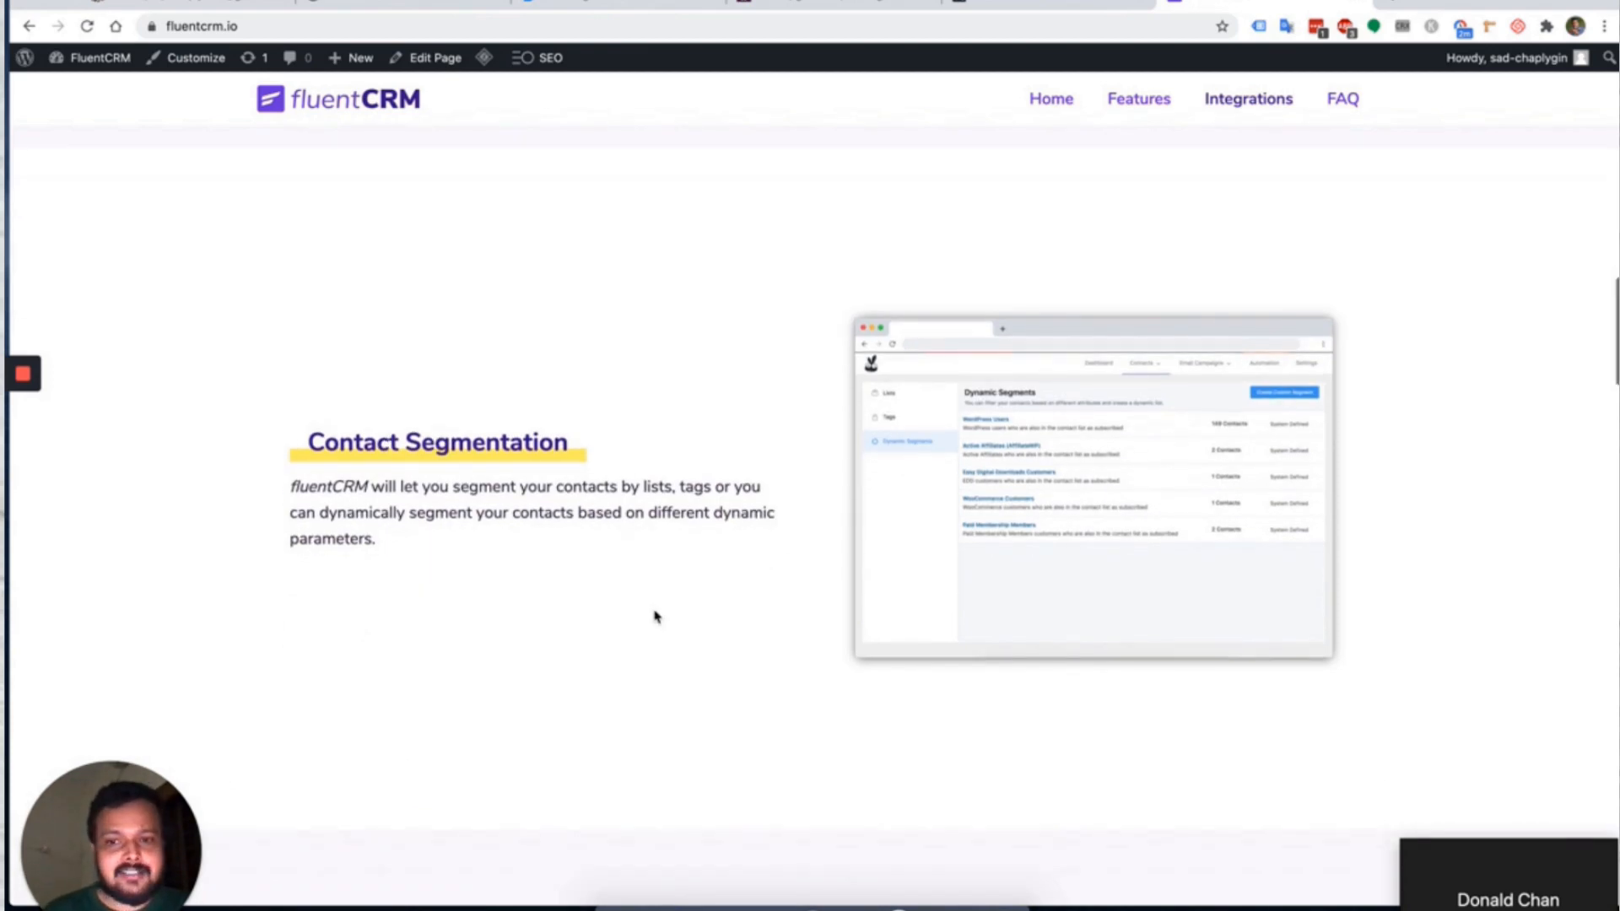
{"action": "scroll", "coordinate": [655, 617], "scroll_direction": "down", "scroll_amount": 8}
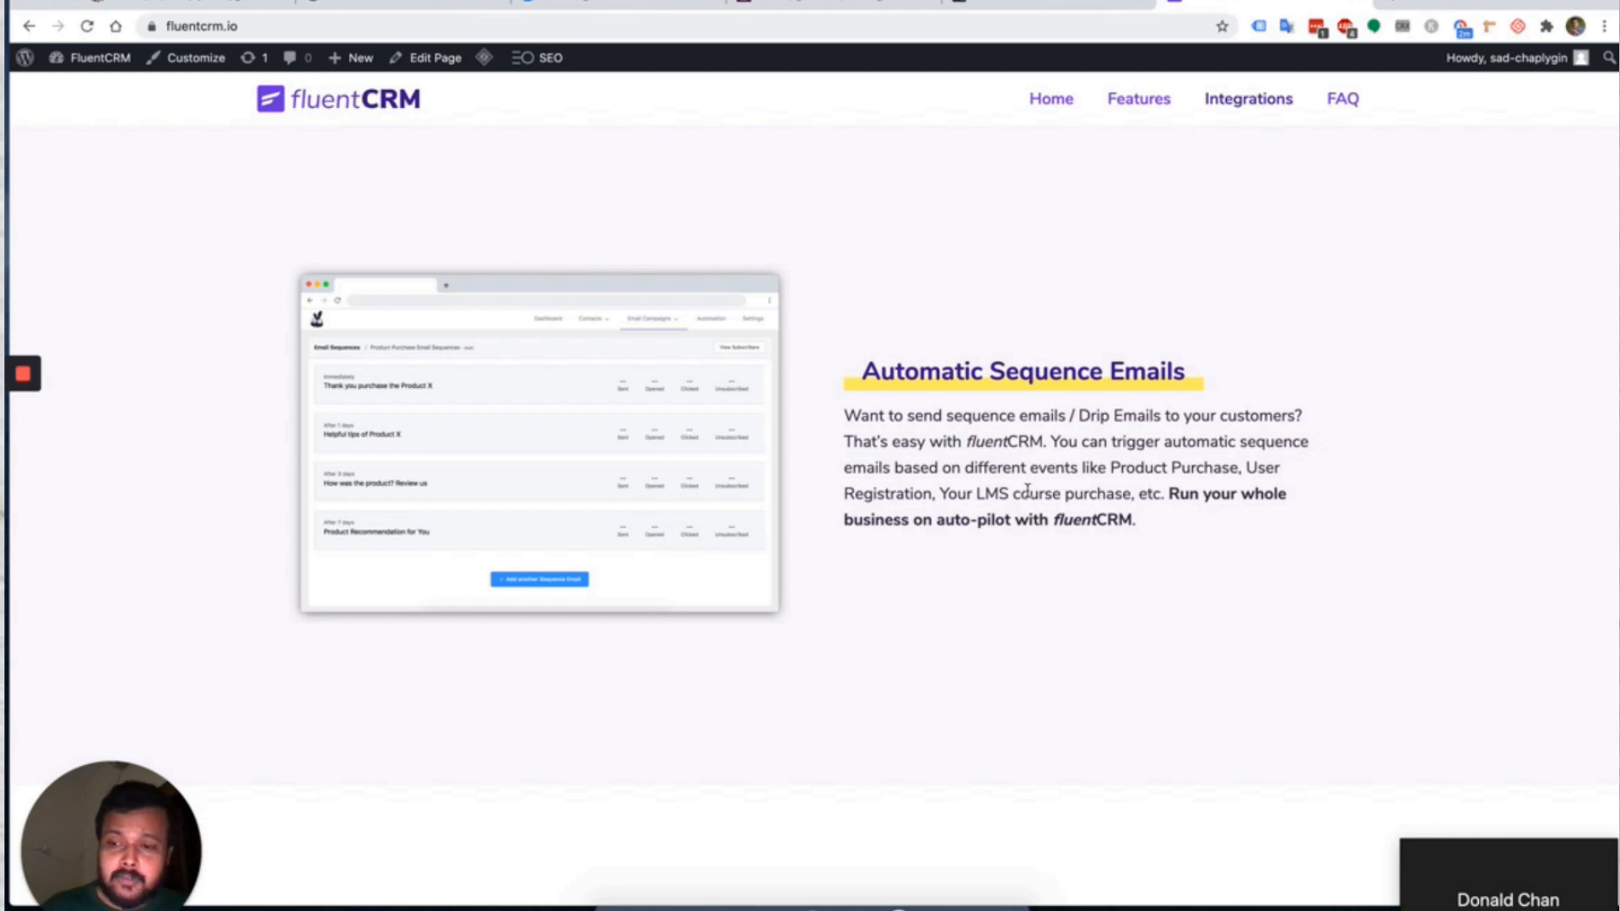
{"action": "scroll", "coordinate": [1027, 487], "scroll_direction": "down", "scroll_amount": 4}
Scroll through the remaining homepage feature sections and the FAQ.
{"action": "scroll", "coordinate": [1272, 528], "scroll_direction": "down", "scroll_amount": 2}
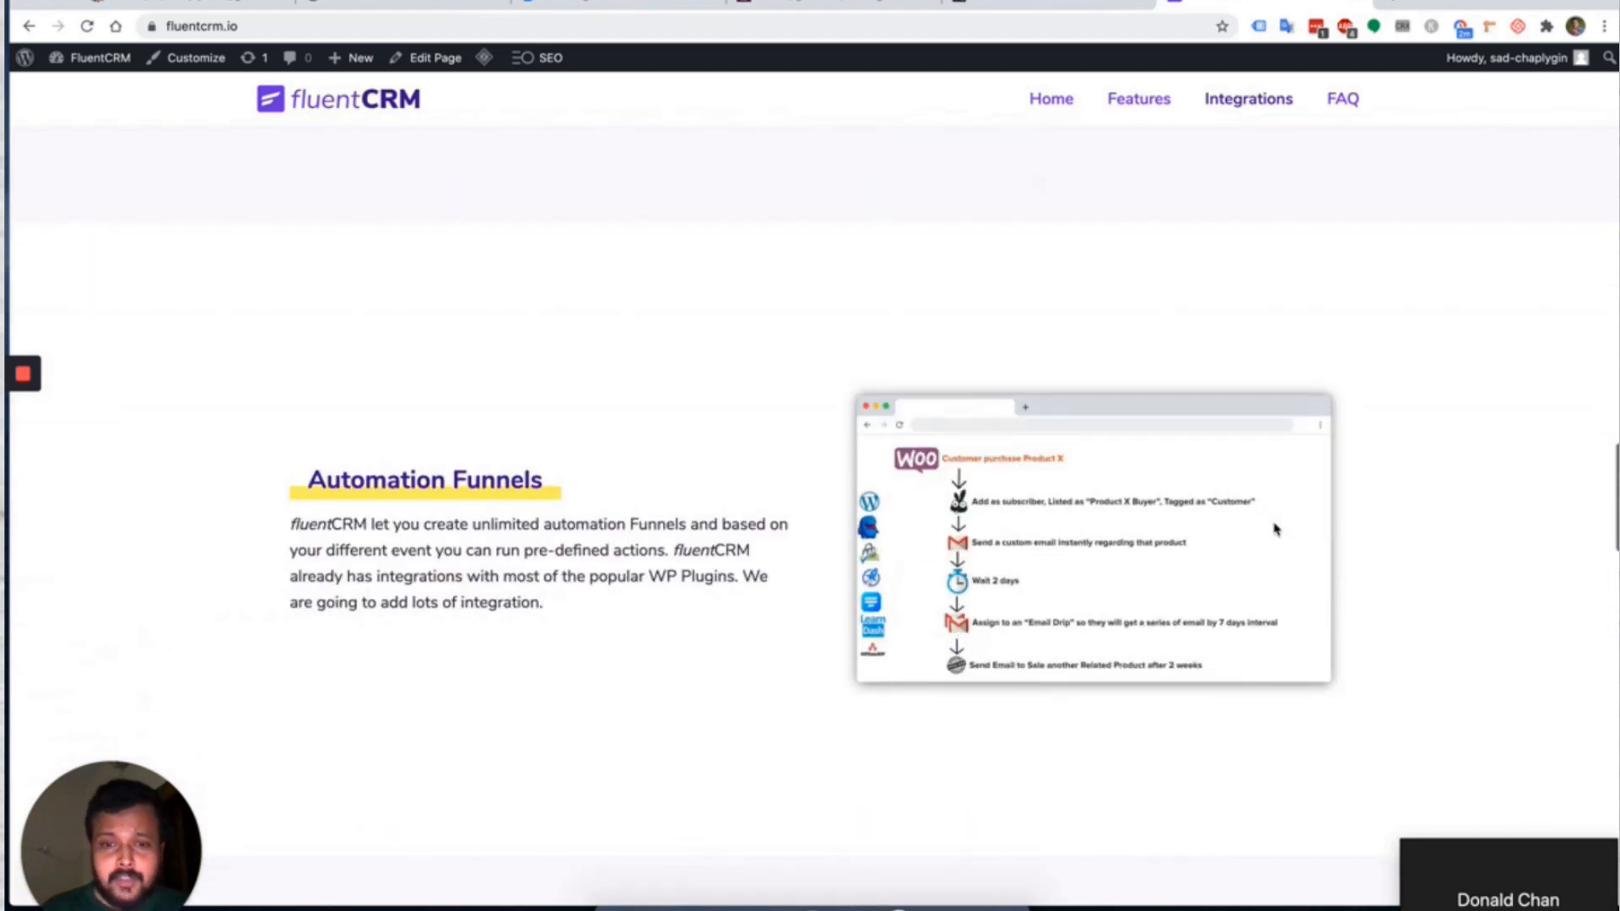
{"action": "scroll", "coordinate": [736, 475], "scroll_direction": "down", "scroll_amount": 2}
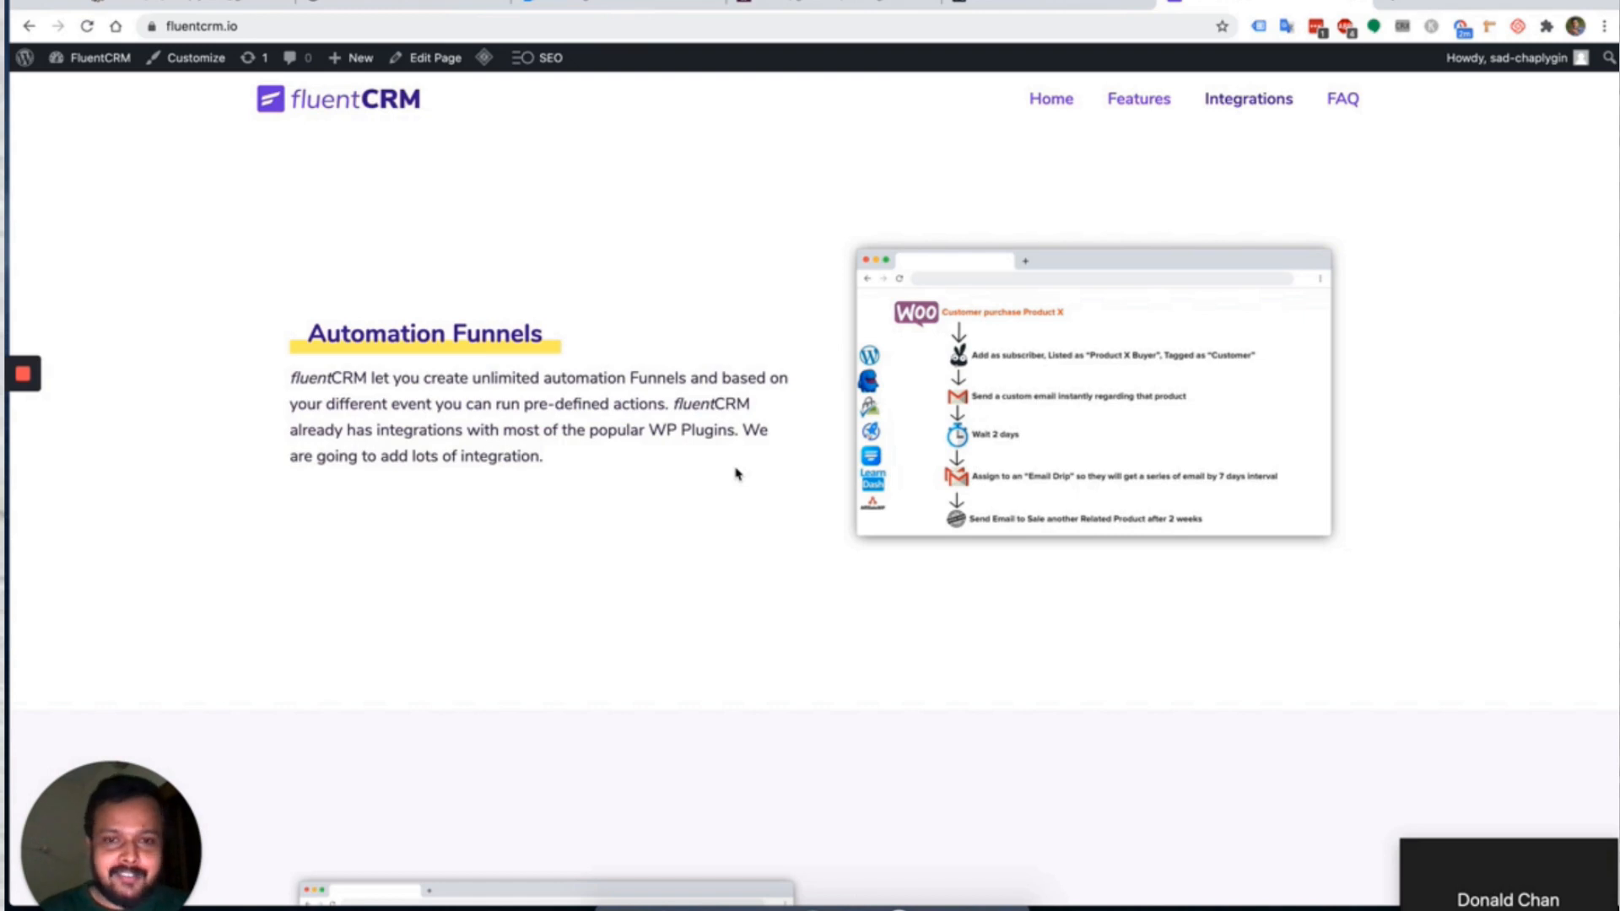
{"action": "scroll", "coordinate": [735, 474], "scroll_direction": "down", "scroll_amount": 8}
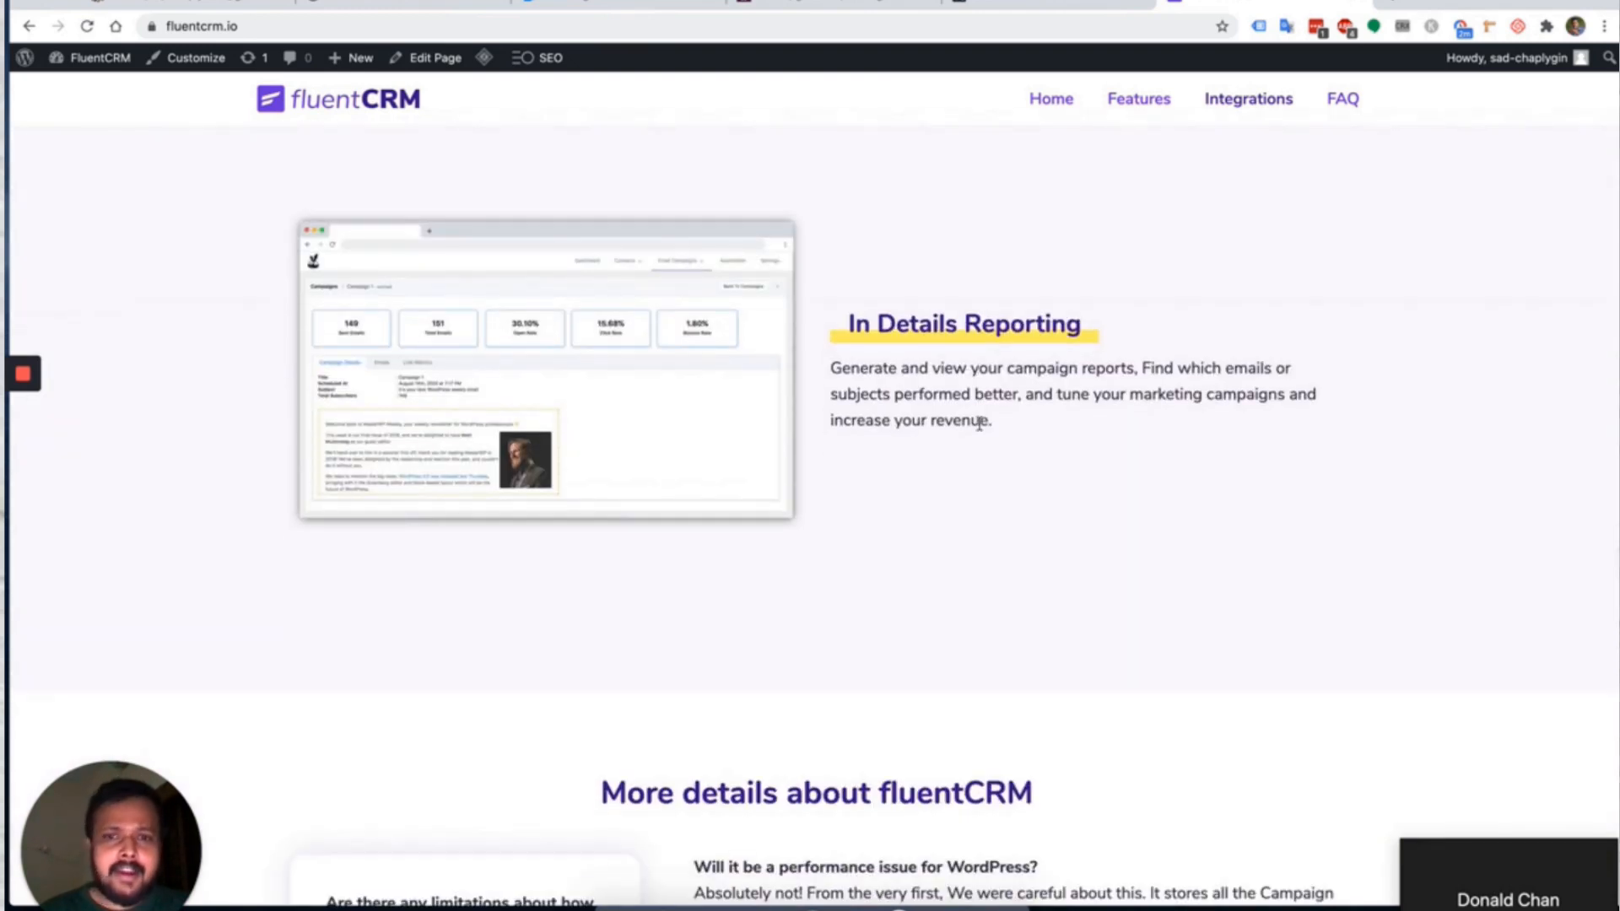
{"action": "scroll", "coordinate": [978, 424], "scroll_direction": "up", "scroll_amount": 2}
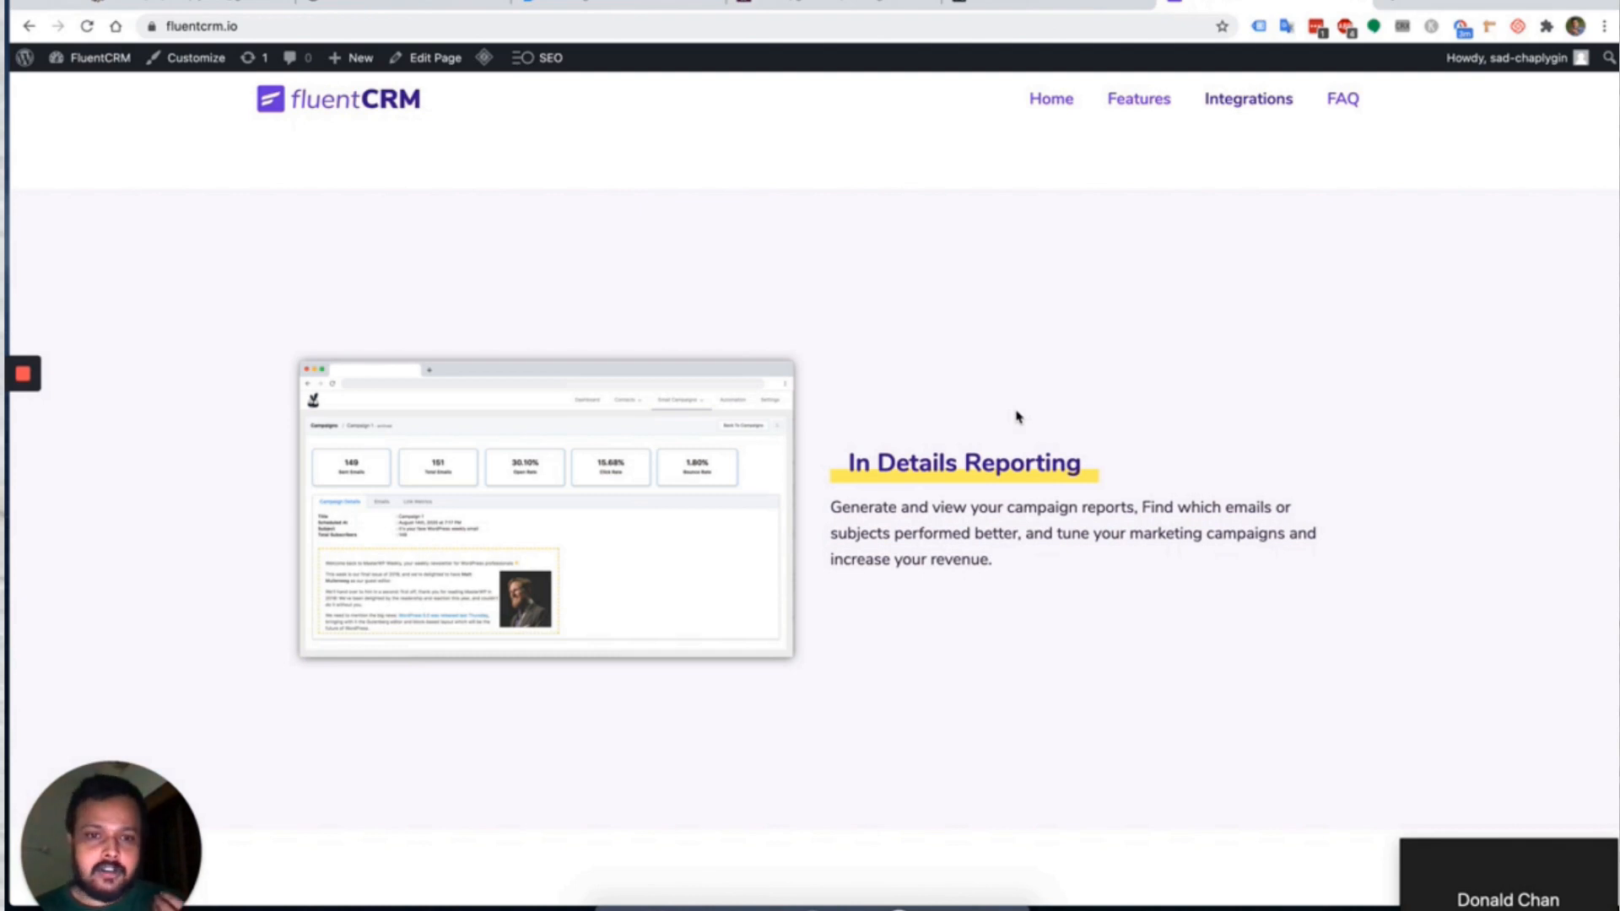
{"action": "scroll", "coordinate": [1017, 416], "scroll_direction": "down", "scroll_amount": 5}
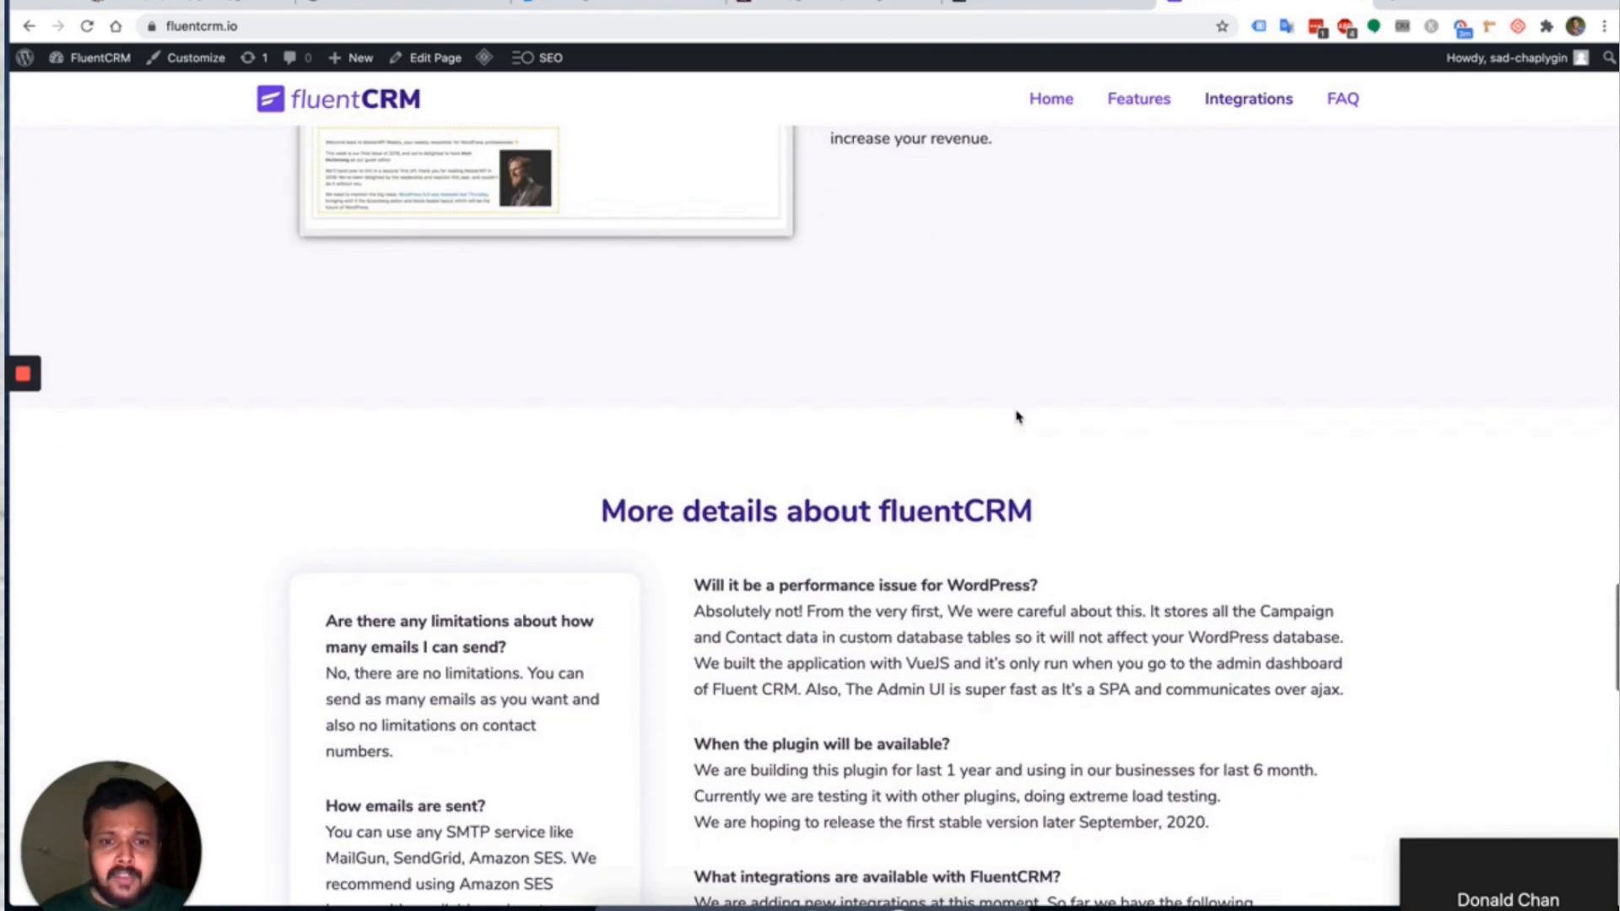
{"action": "scroll", "coordinate": [1017, 416], "scroll_direction": "up", "scroll_amount": 5}
{"action": "scroll", "coordinate": [1017, 417], "scroll_direction": "up", "scroll_amount": 10}
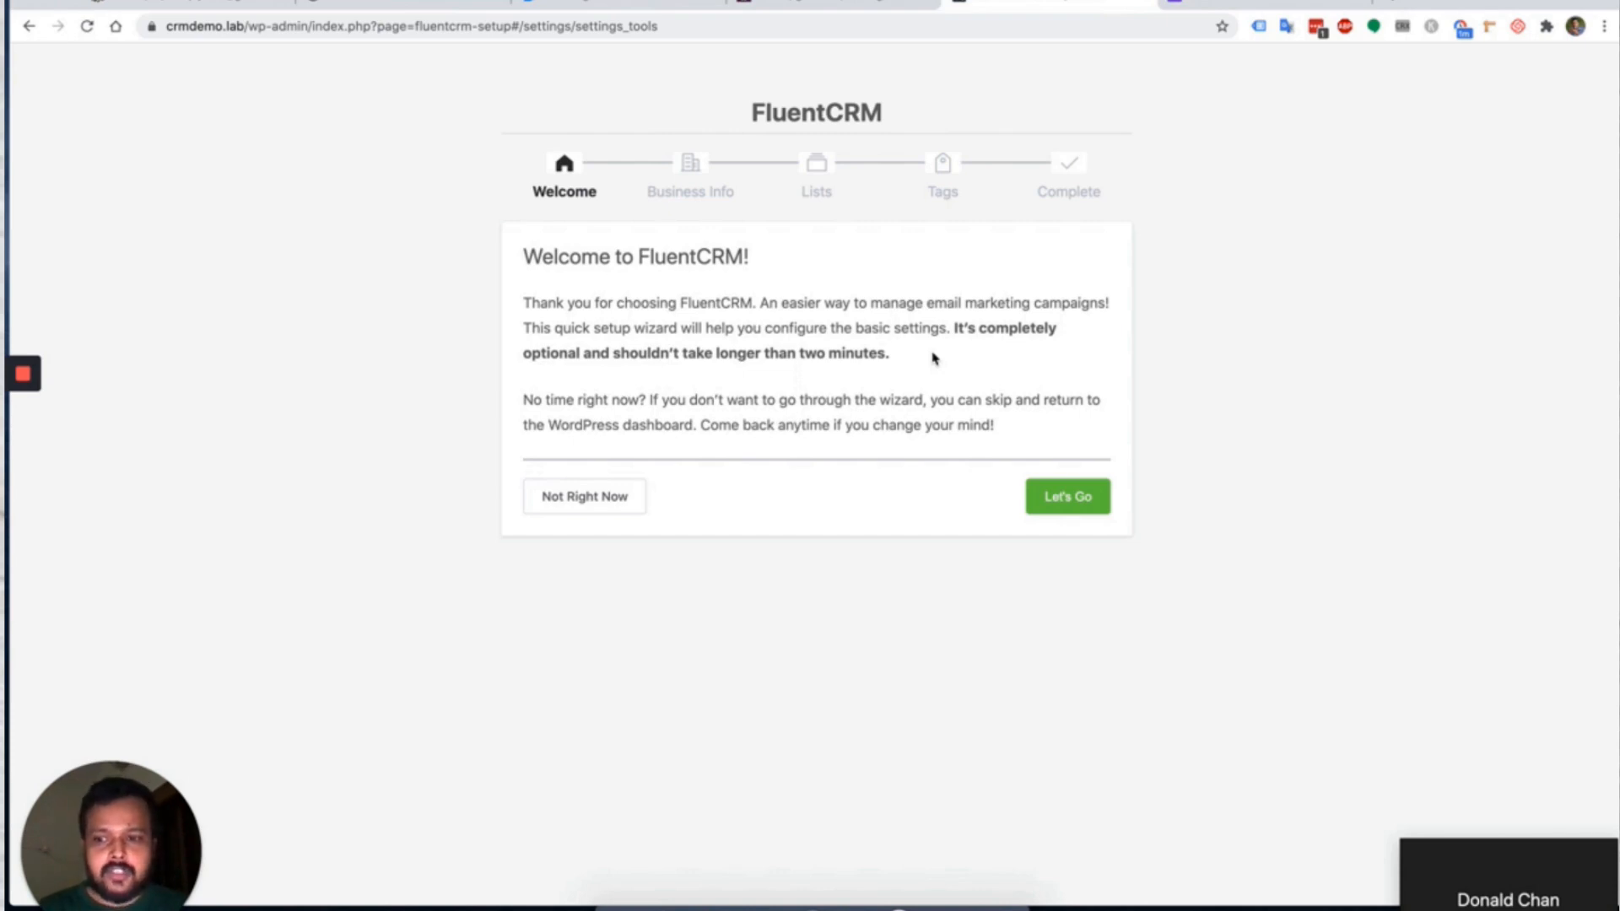
Start the setup wizard and save the existing business name and address unchanged.
{"action": "left_click", "coordinate": [1054, 502]}
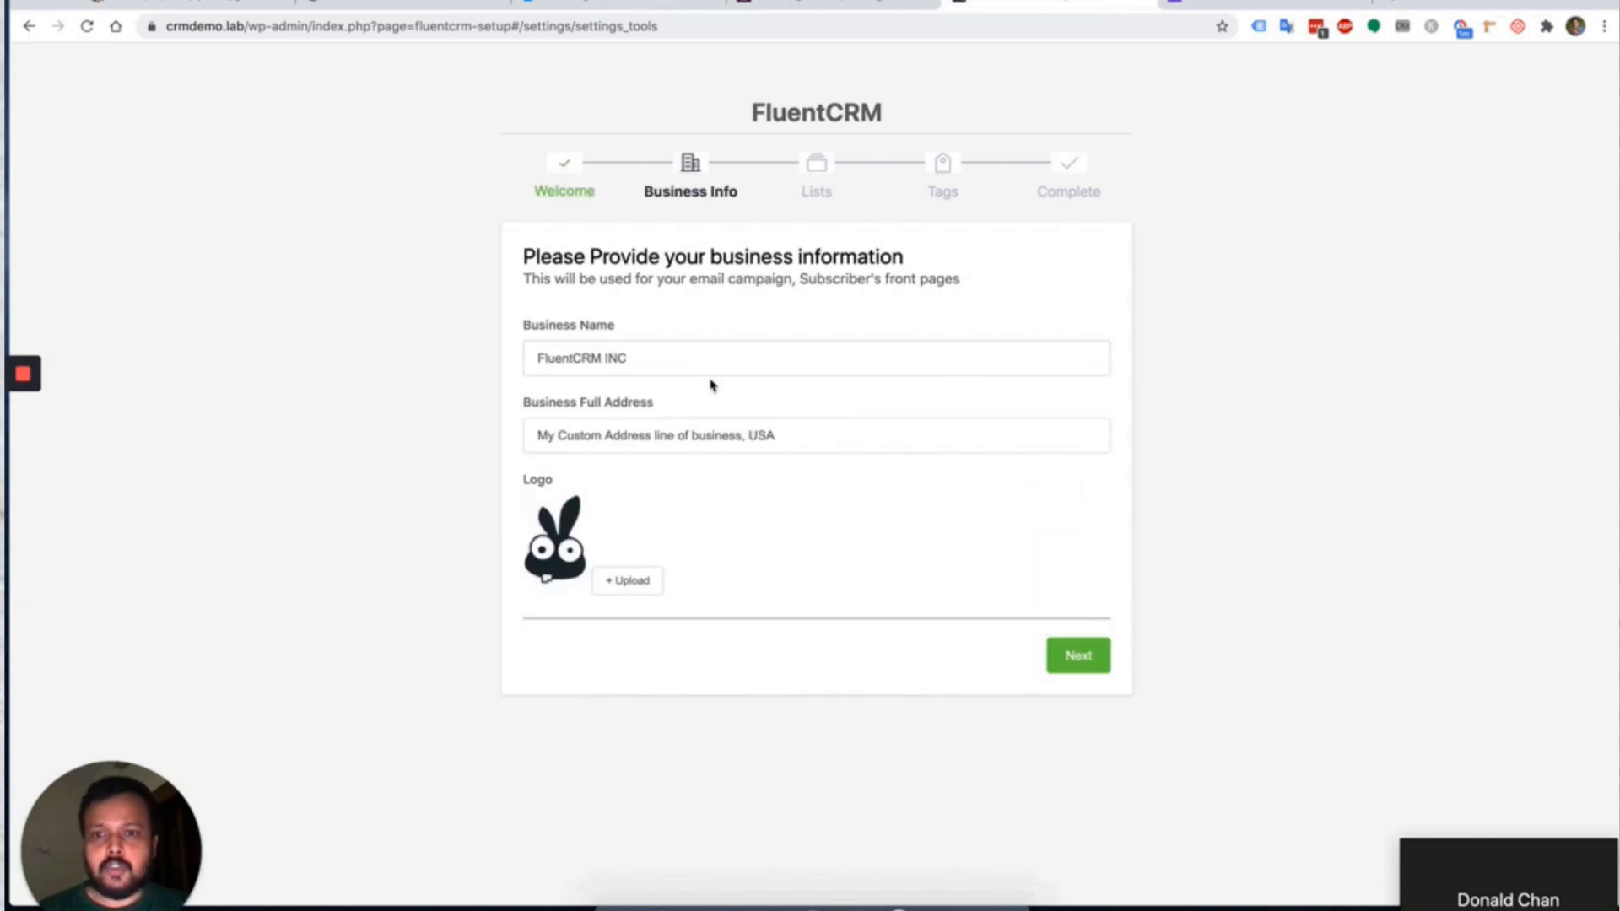
{"action": "left_click", "coordinate": [645, 354]}
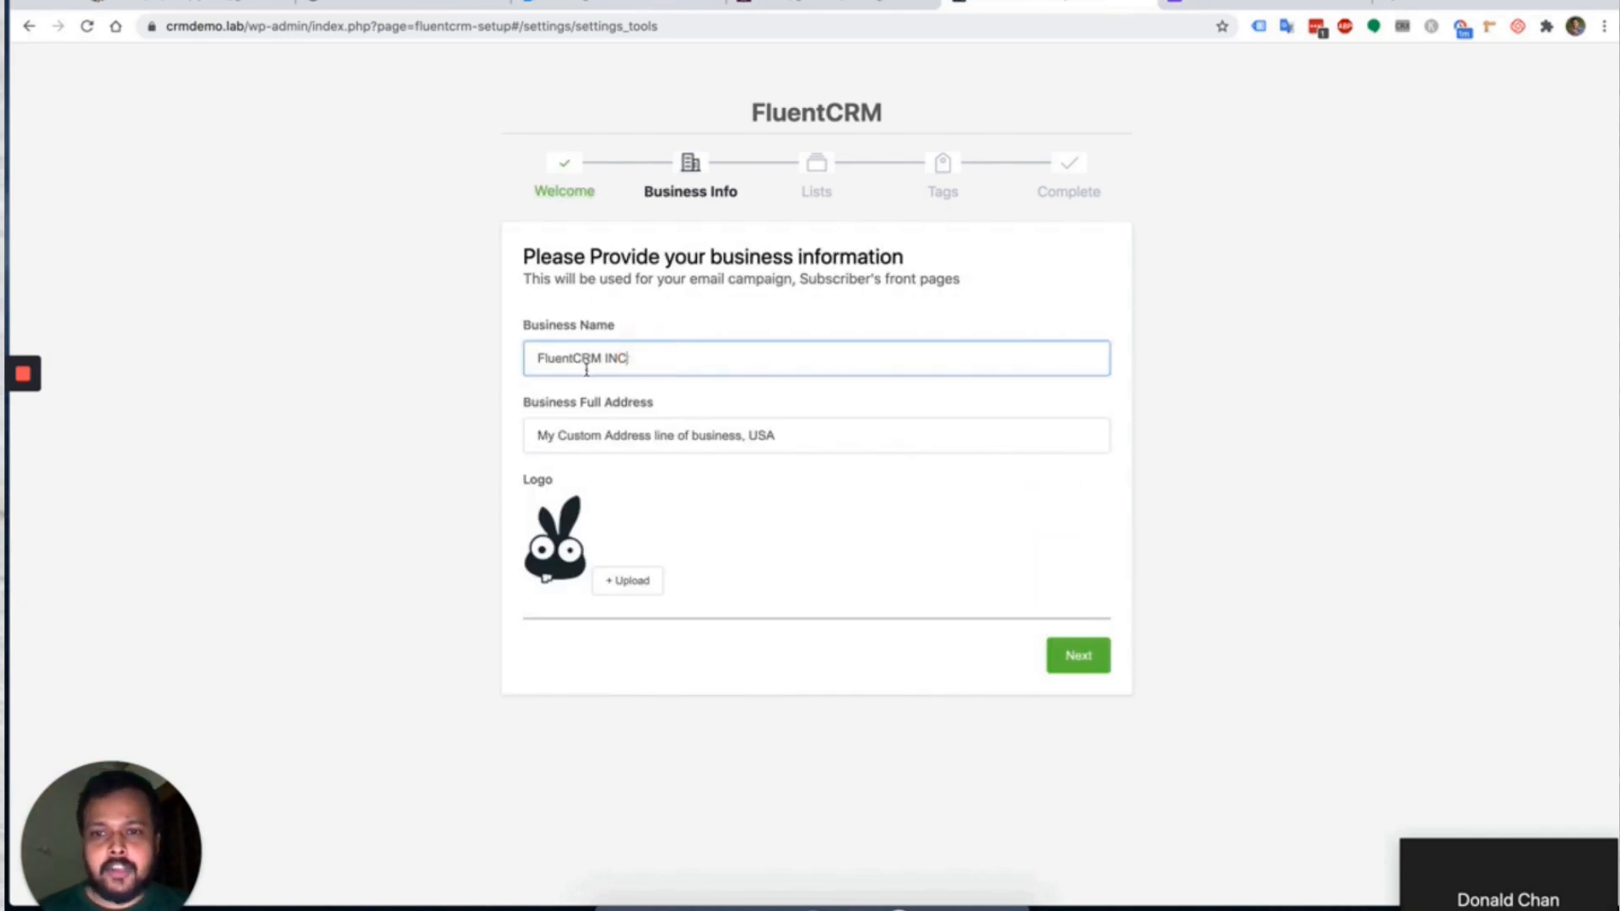
{"action": "left_click_drag", "start_coordinate": [529, 360], "coordinate": [685, 360]}
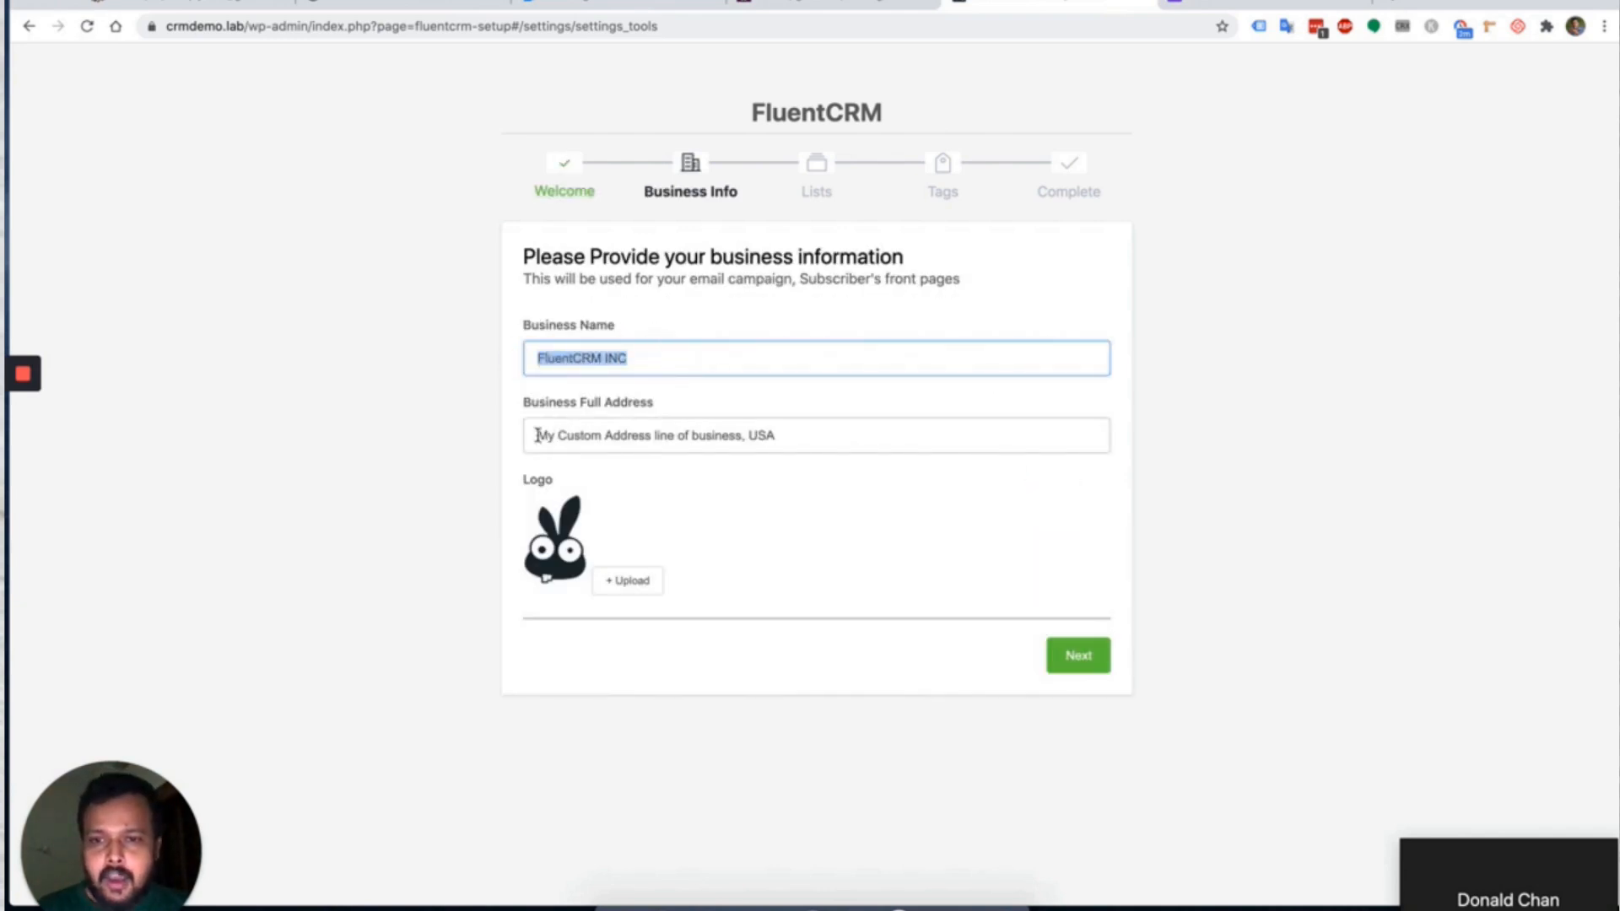
{"action": "left_click_drag", "start_coordinate": [535, 435], "coordinate": [816, 436]}
{"action": "left_click", "coordinate": [821, 436]}
{"action": "left_click", "coordinate": [833, 403]}
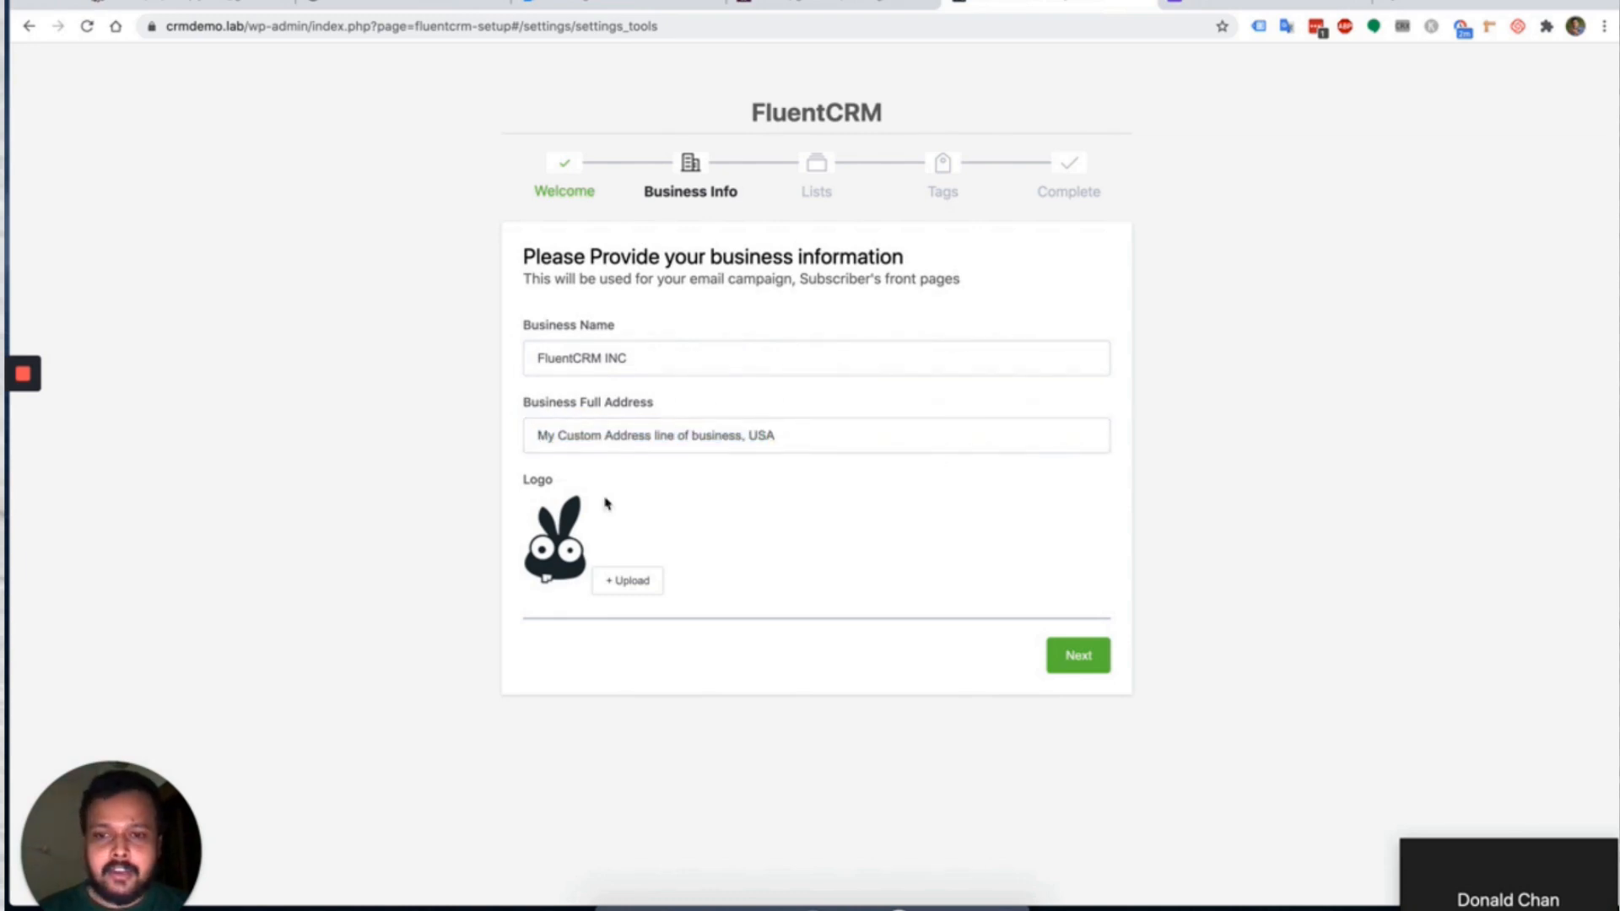
{"action": "left_click", "coordinate": [1076, 655]}
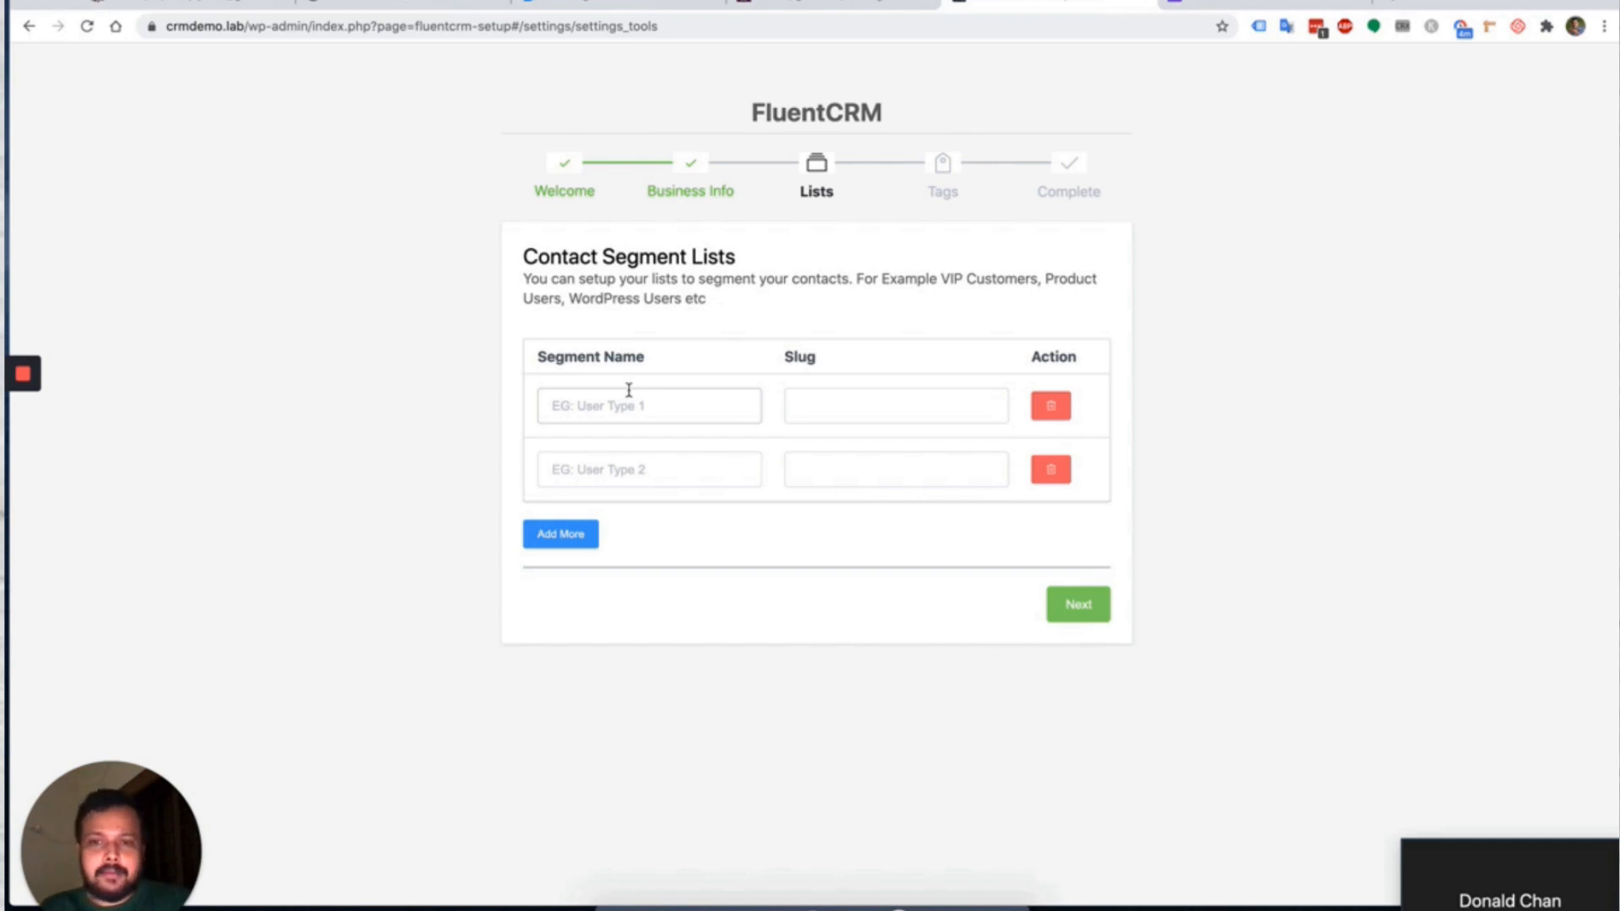
Create the Lead and Customer segment lists.
{"action": "left_click", "coordinate": [666, 418]}
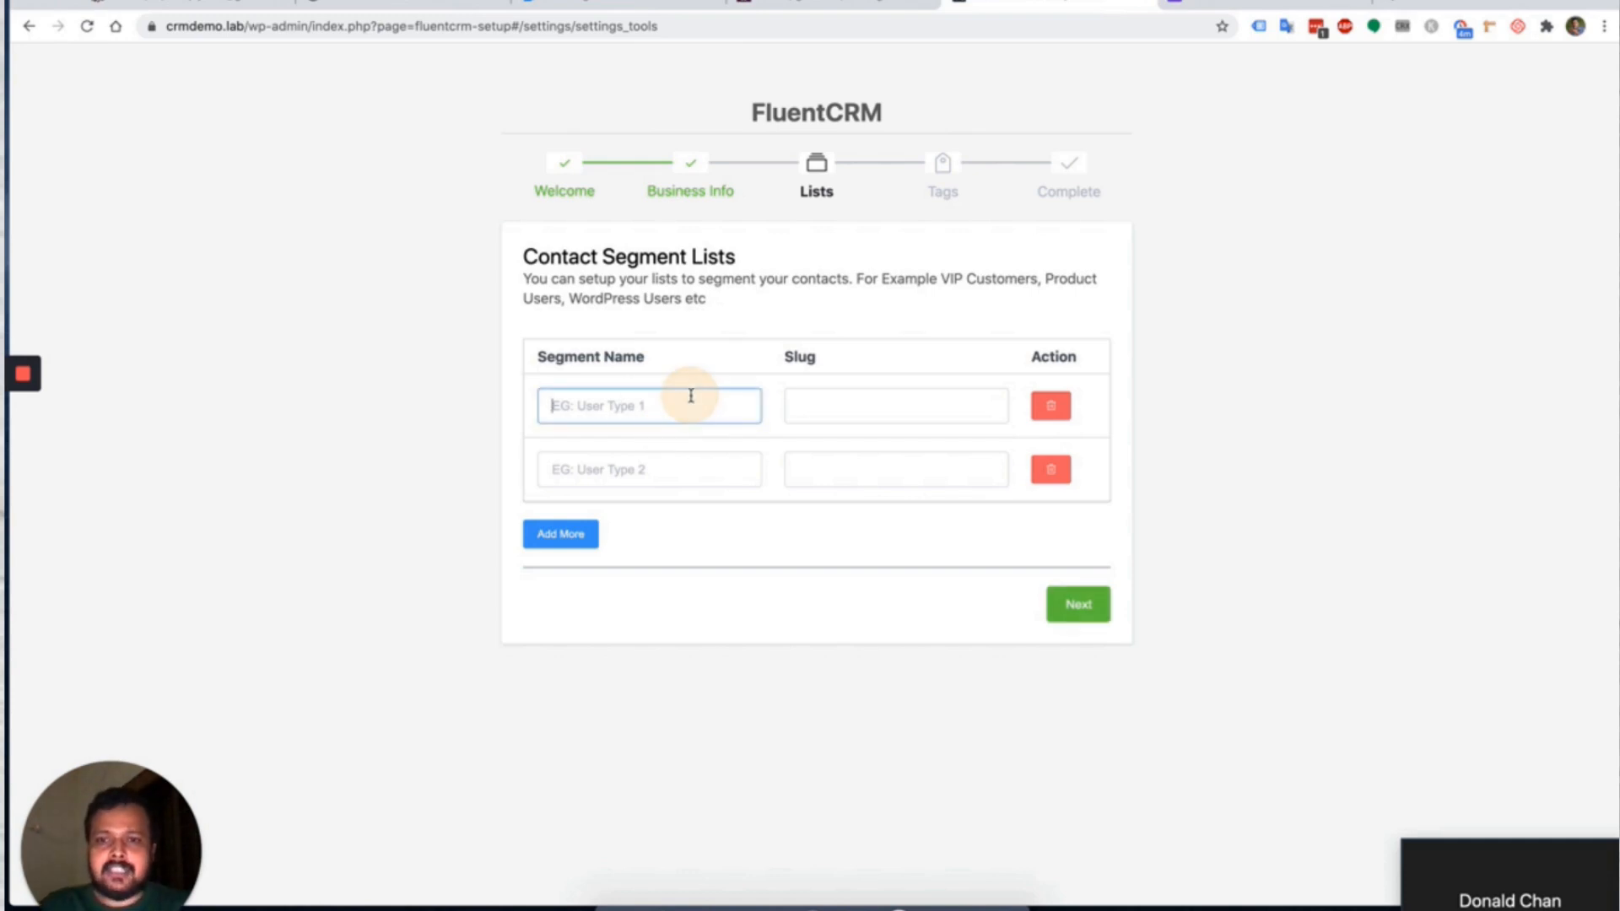
{"action": "type", "text": "Lead"}
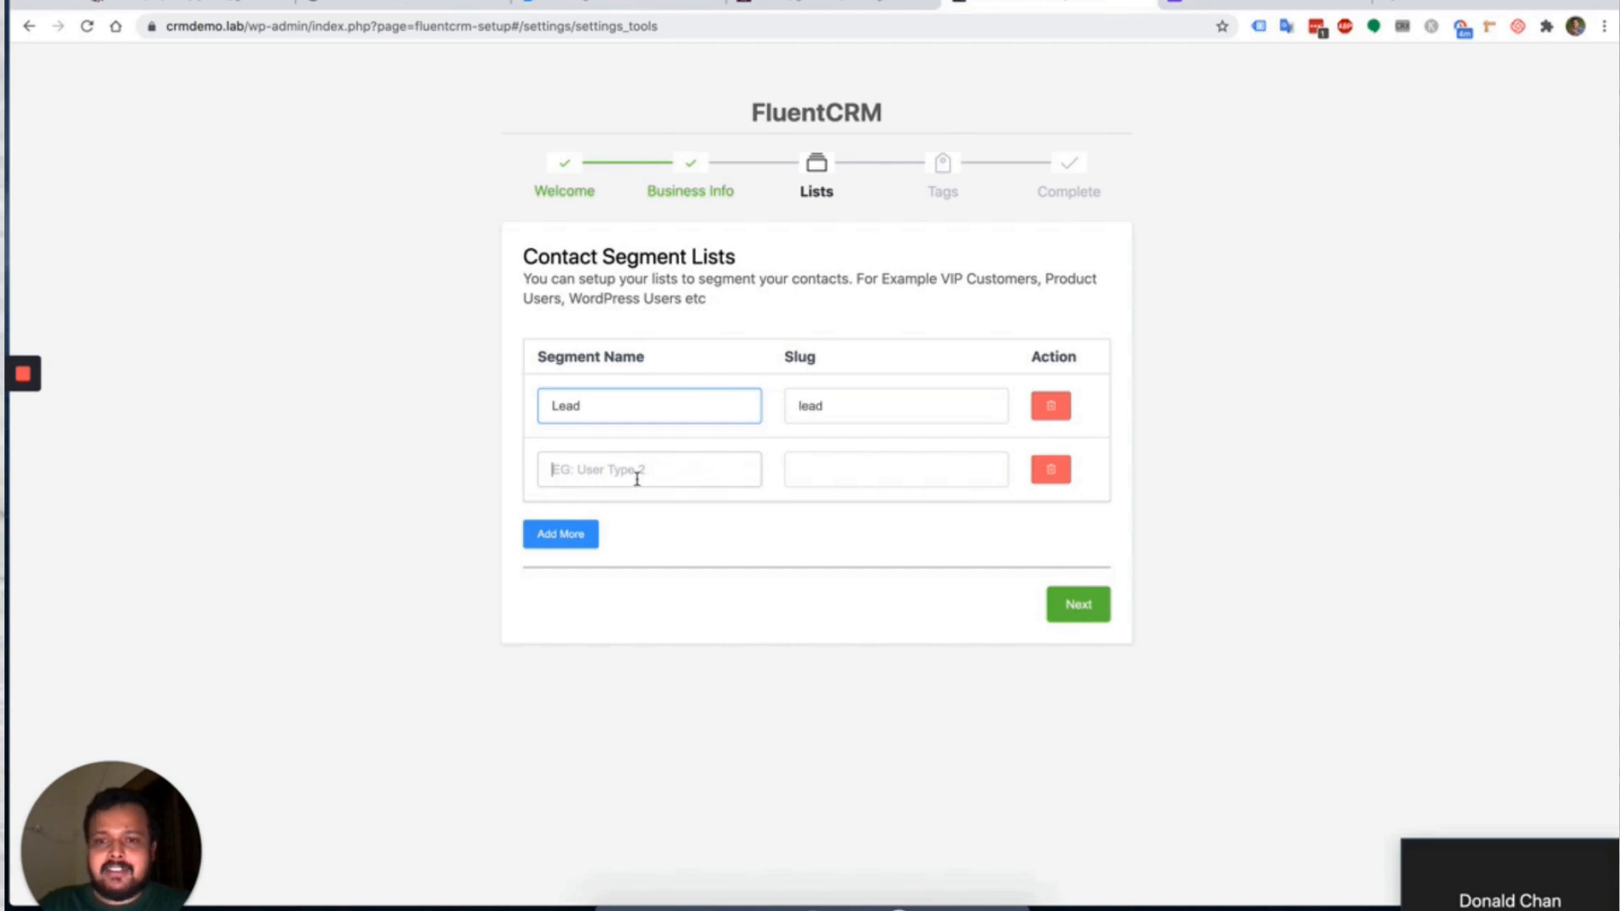
{"action": "left_click", "coordinate": [640, 466]}
{"action": "type", "text": "Customer"}
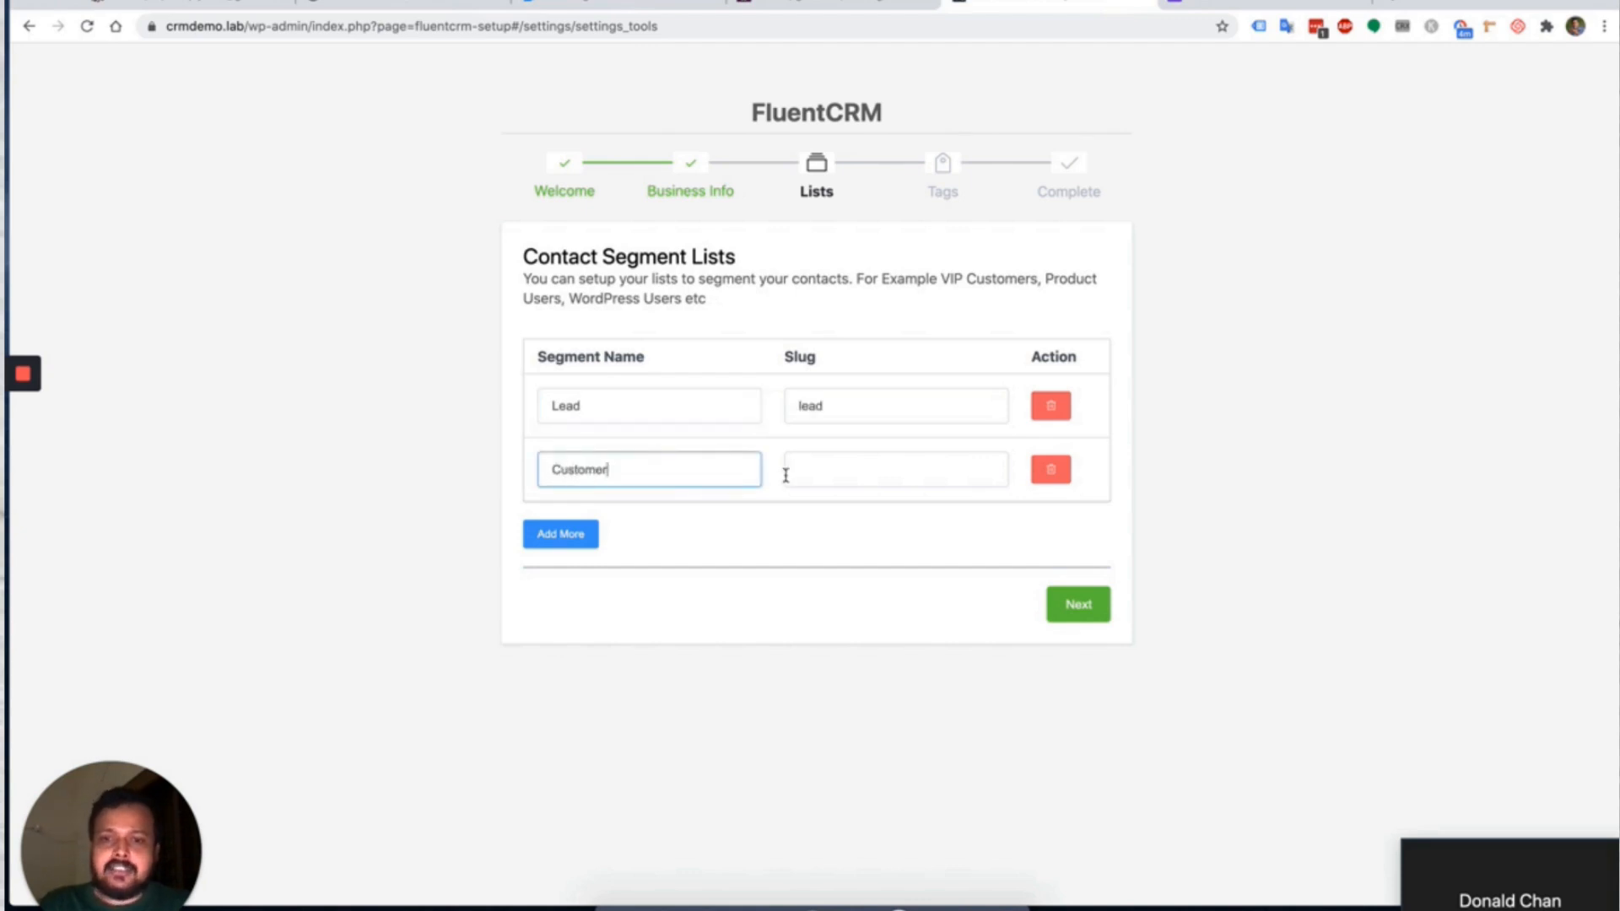
{"action": "left_click", "coordinate": [823, 469]}
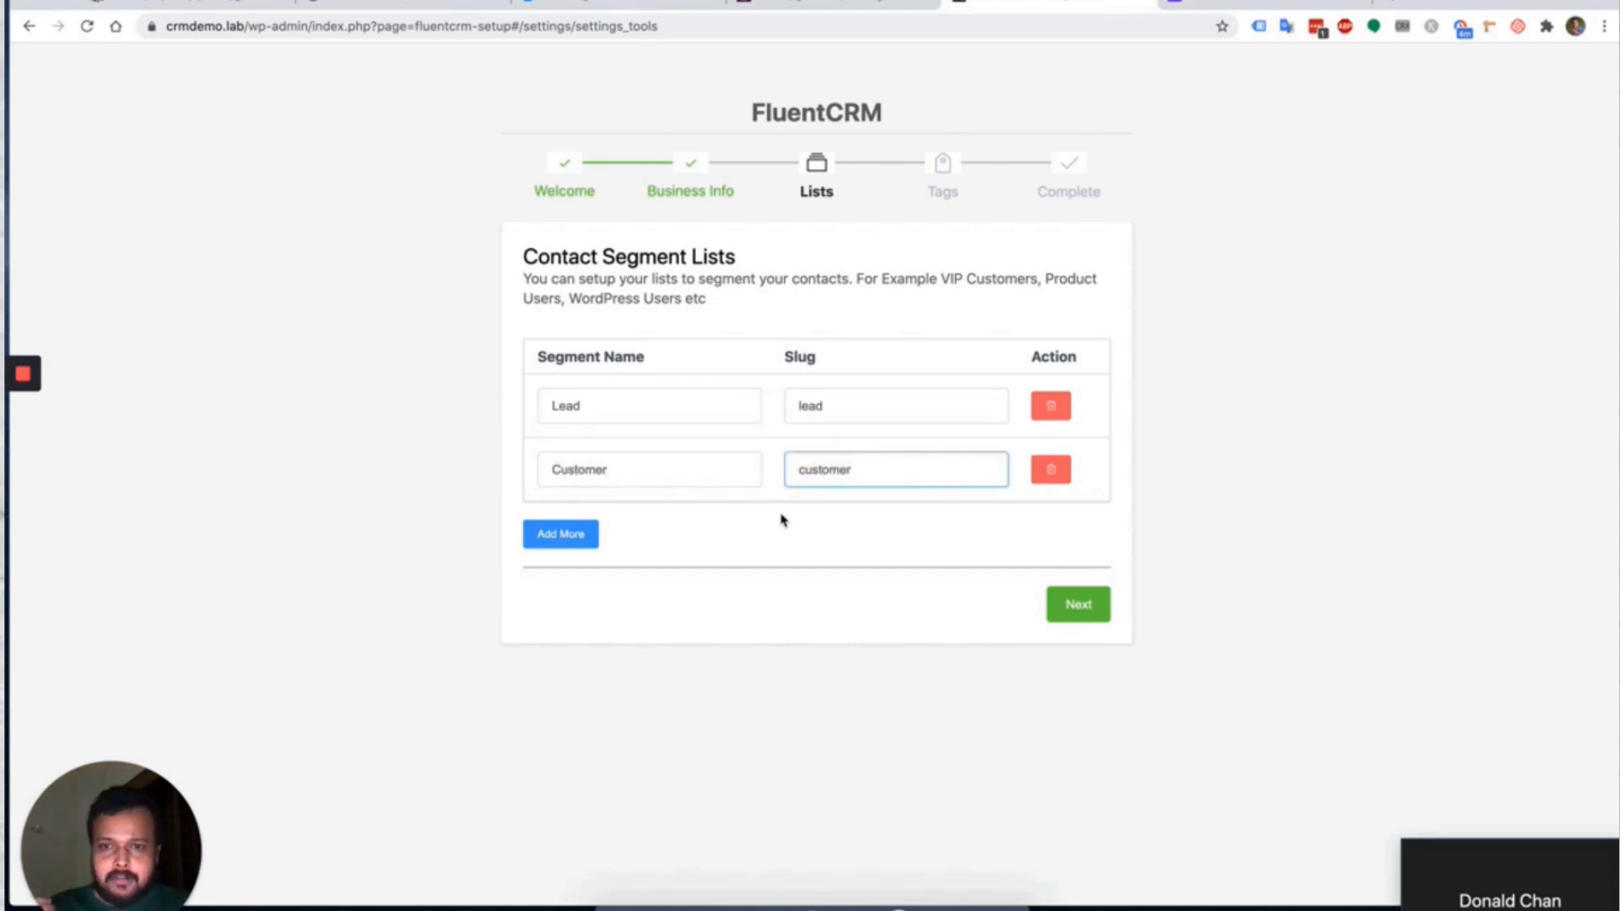
Add a third list named WP Users and save the lists.
{"action": "left_click", "coordinate": [570, 540]}
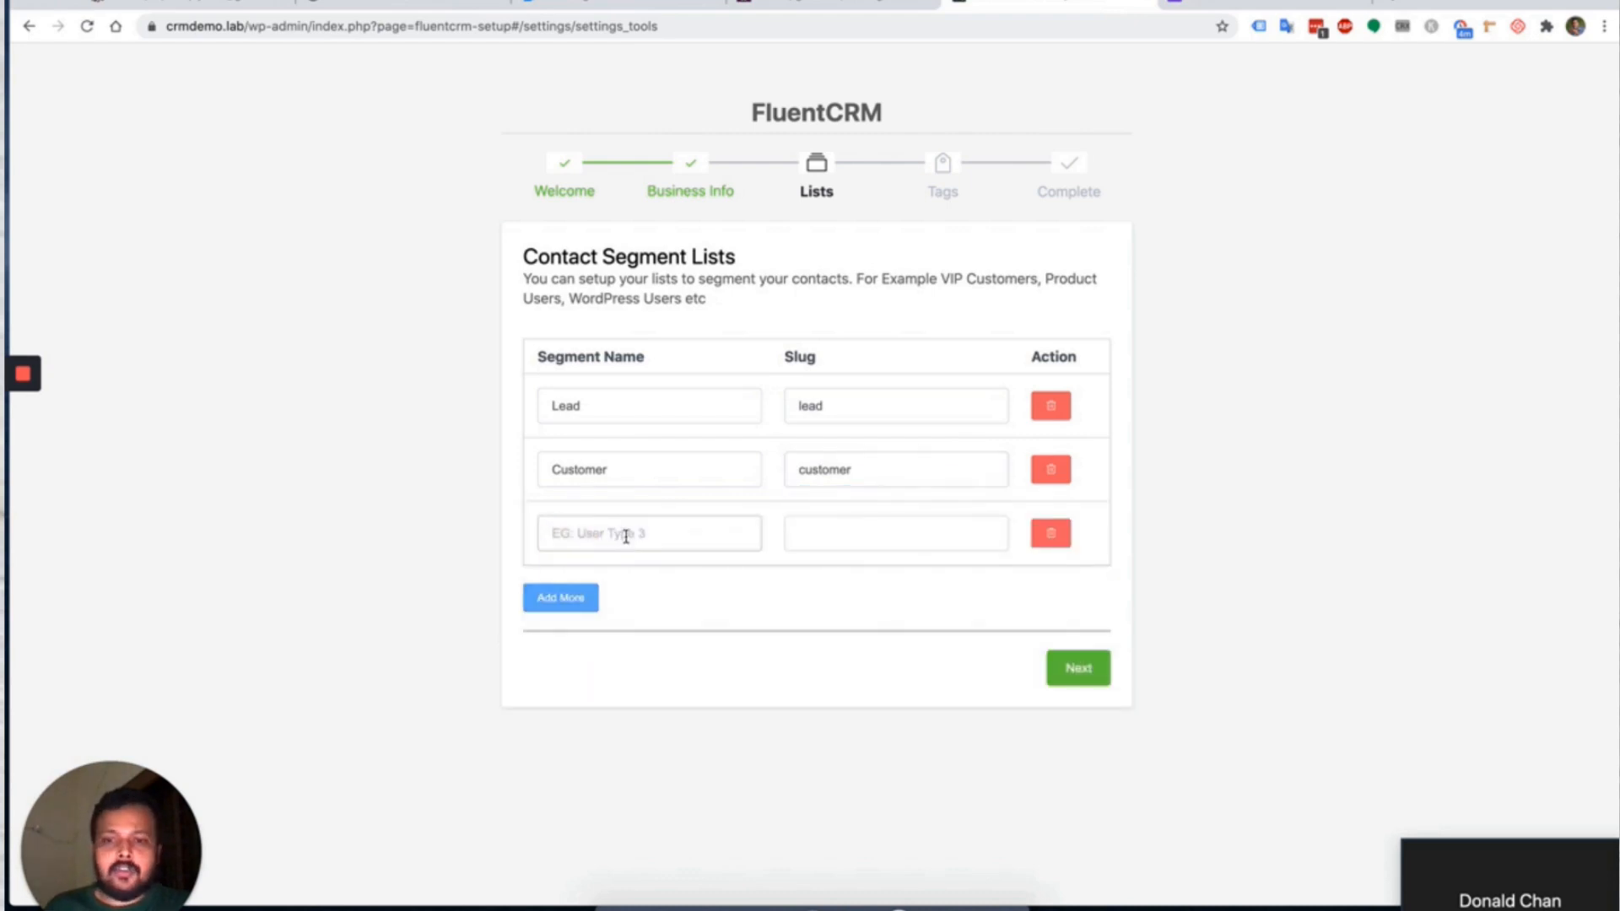
{"action": "left_click", "coordinate": [625, 537]}
{"action": "type", "text": "w"}
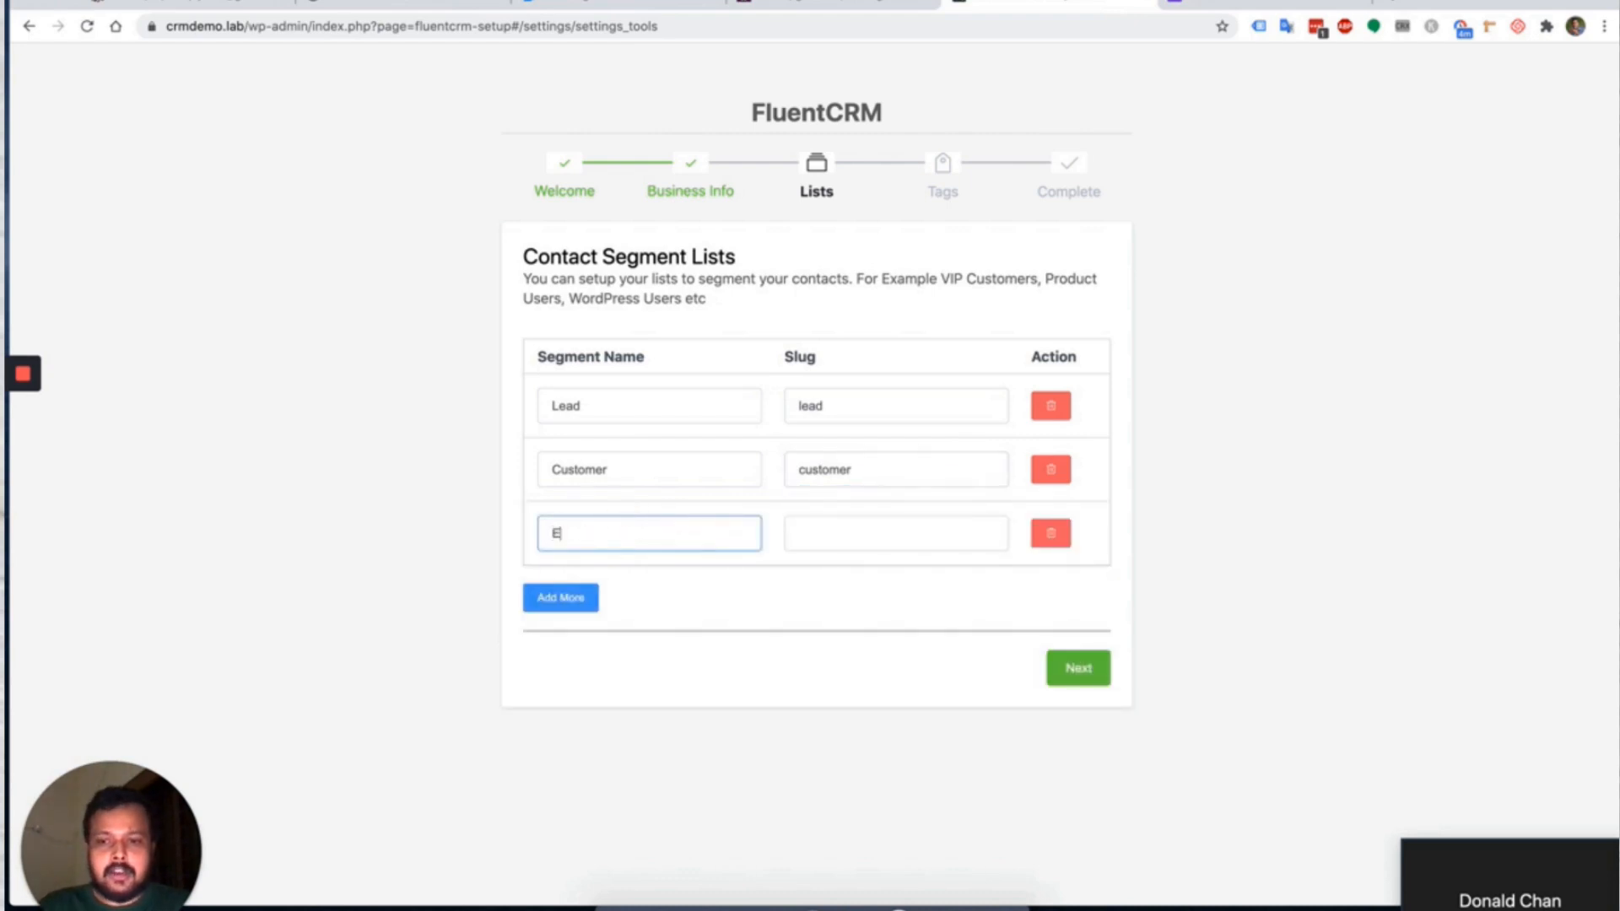
{"action": "key", "text": "BackSpace"}
{"action": "type", "text": "WP Ud"}
{"action": "type", "text": "s"}
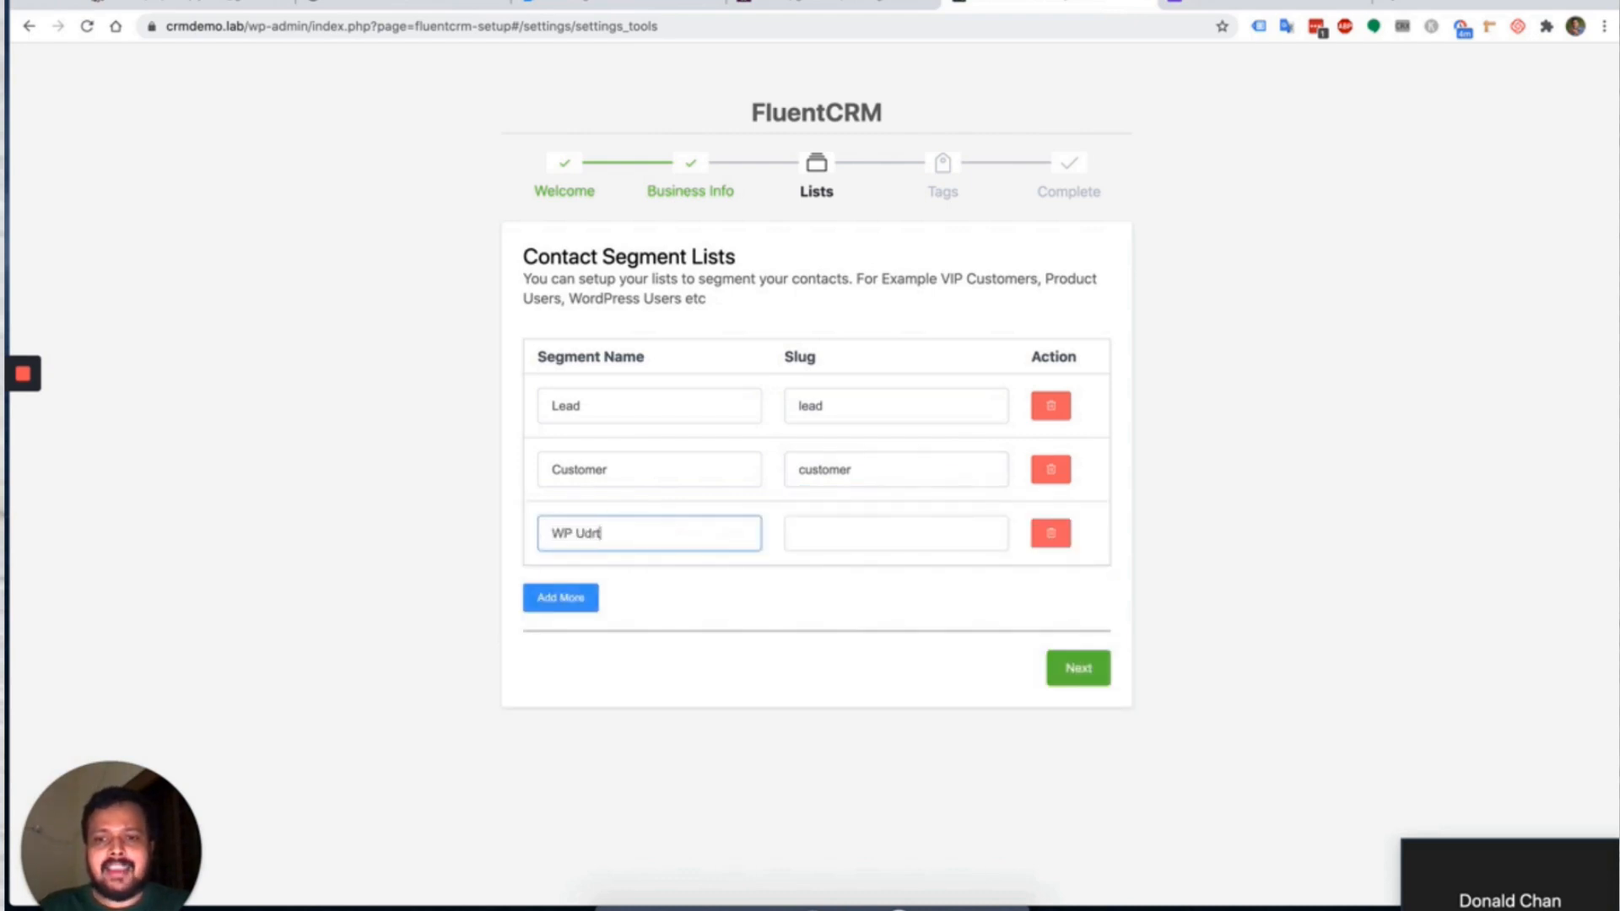
{"action": "key", "text": "BackSpace"}
{"action": "key", "text": "BackSpace"}
{"action": "type", "text": "sers"}
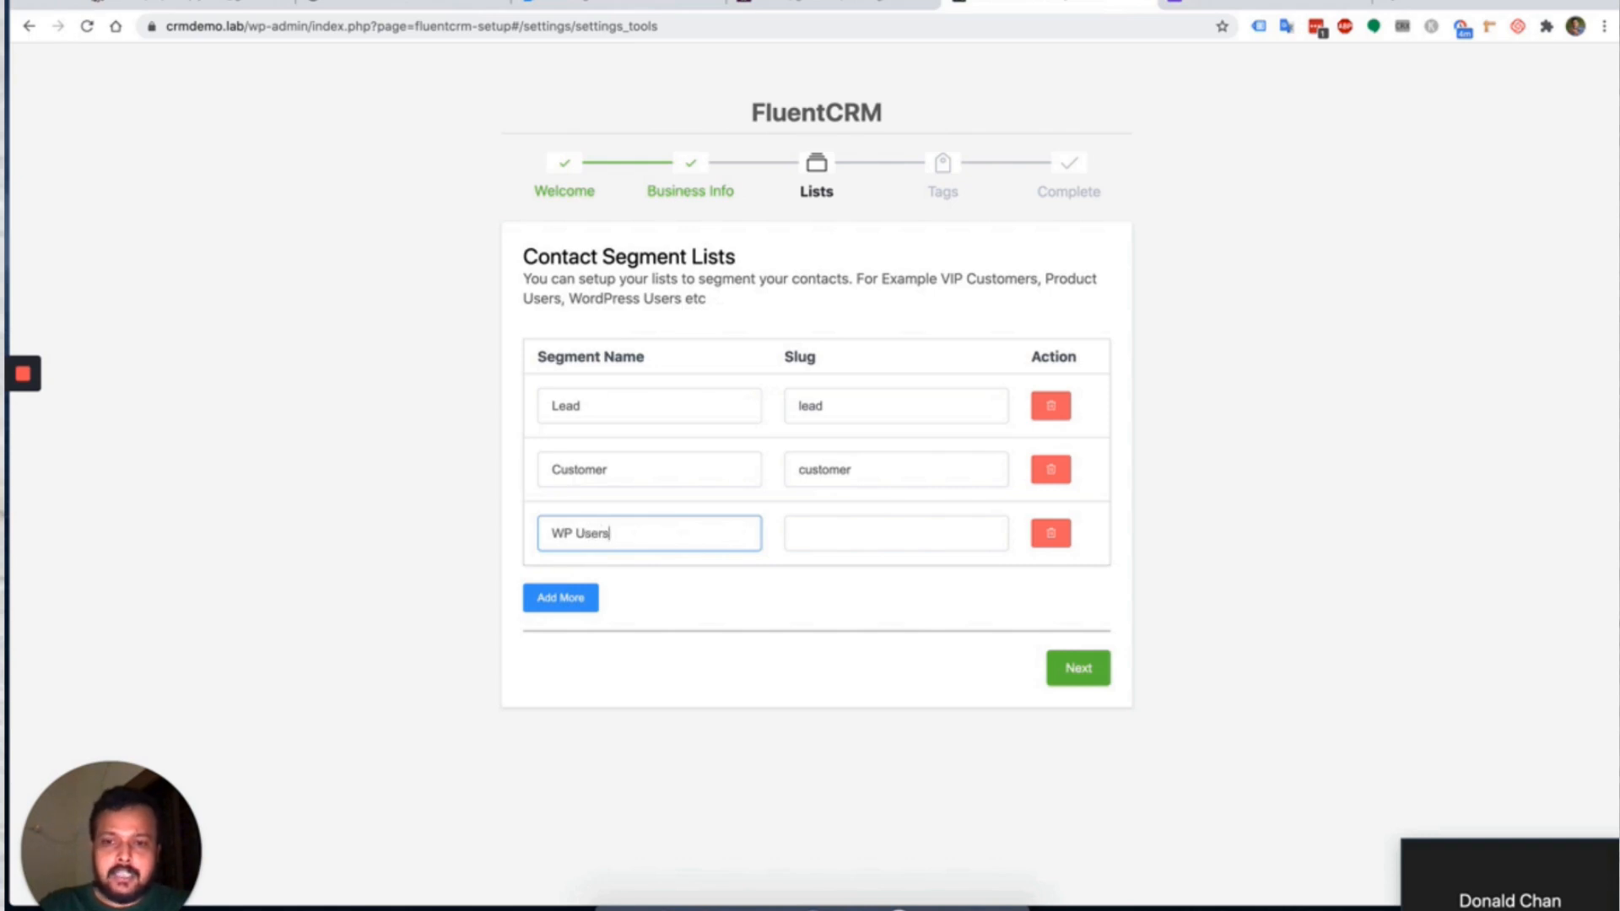
{"action": "left_click", "coordinate": [810, 544]}
{"action": "left_click", "coordinate": [900, 582]}
{"action": "left_click", "coordinate": [1054, 666]}
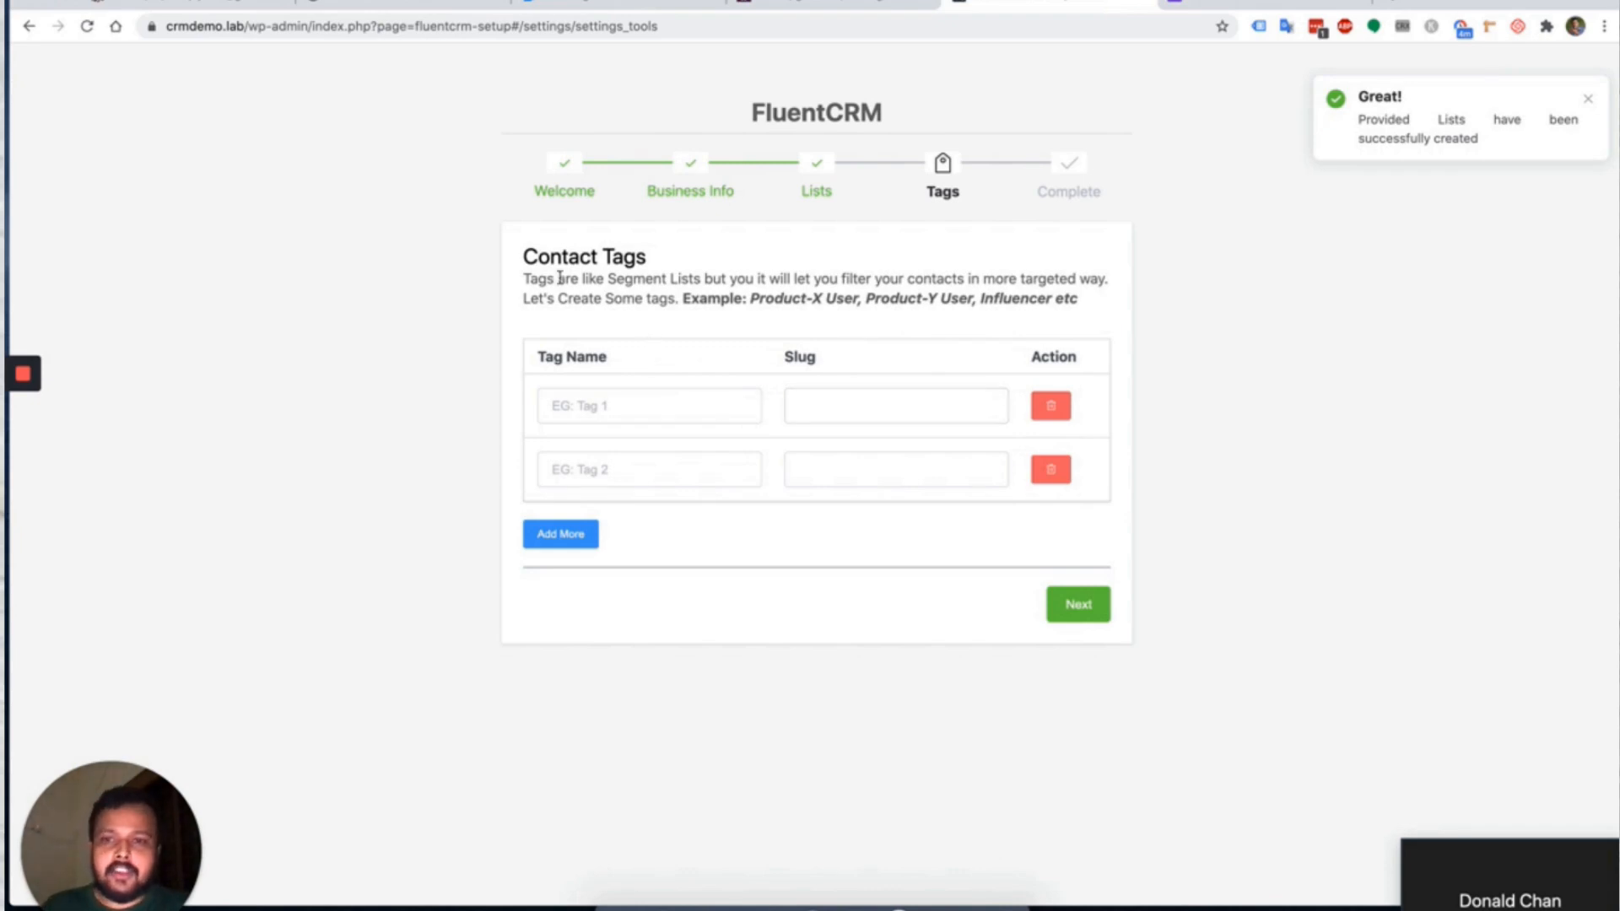
Add the contact tags Ninja Tables Users and Fluent Forms Users and save them.
{"action": "left_click", "coordinate": [591, 400]}
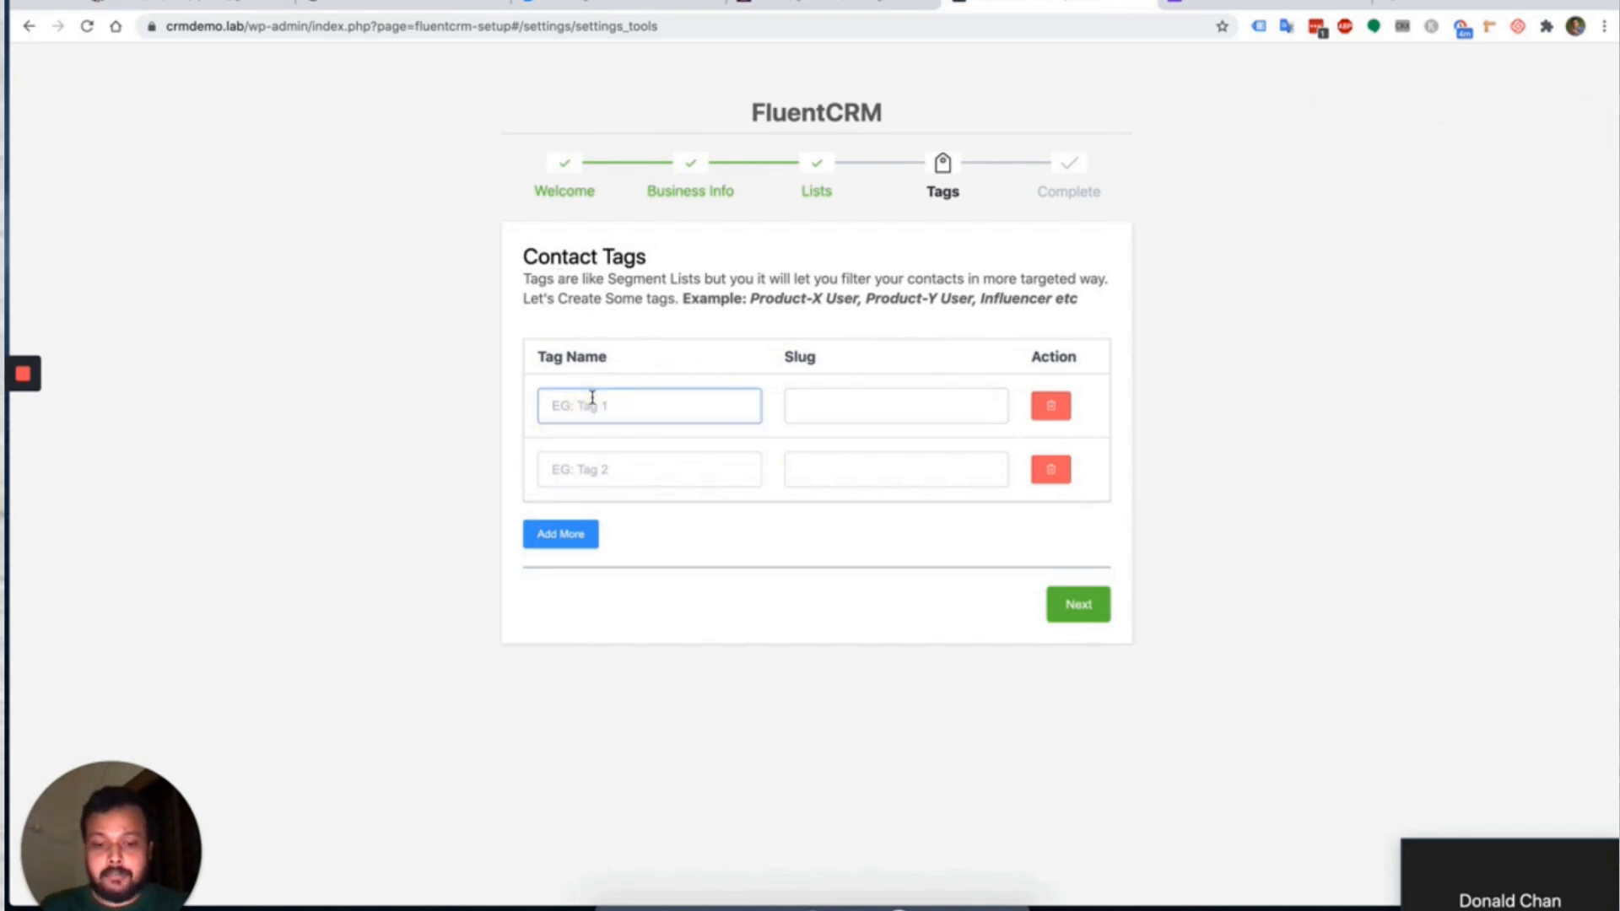
{"action": "type", "text": "Ninja Ta"}
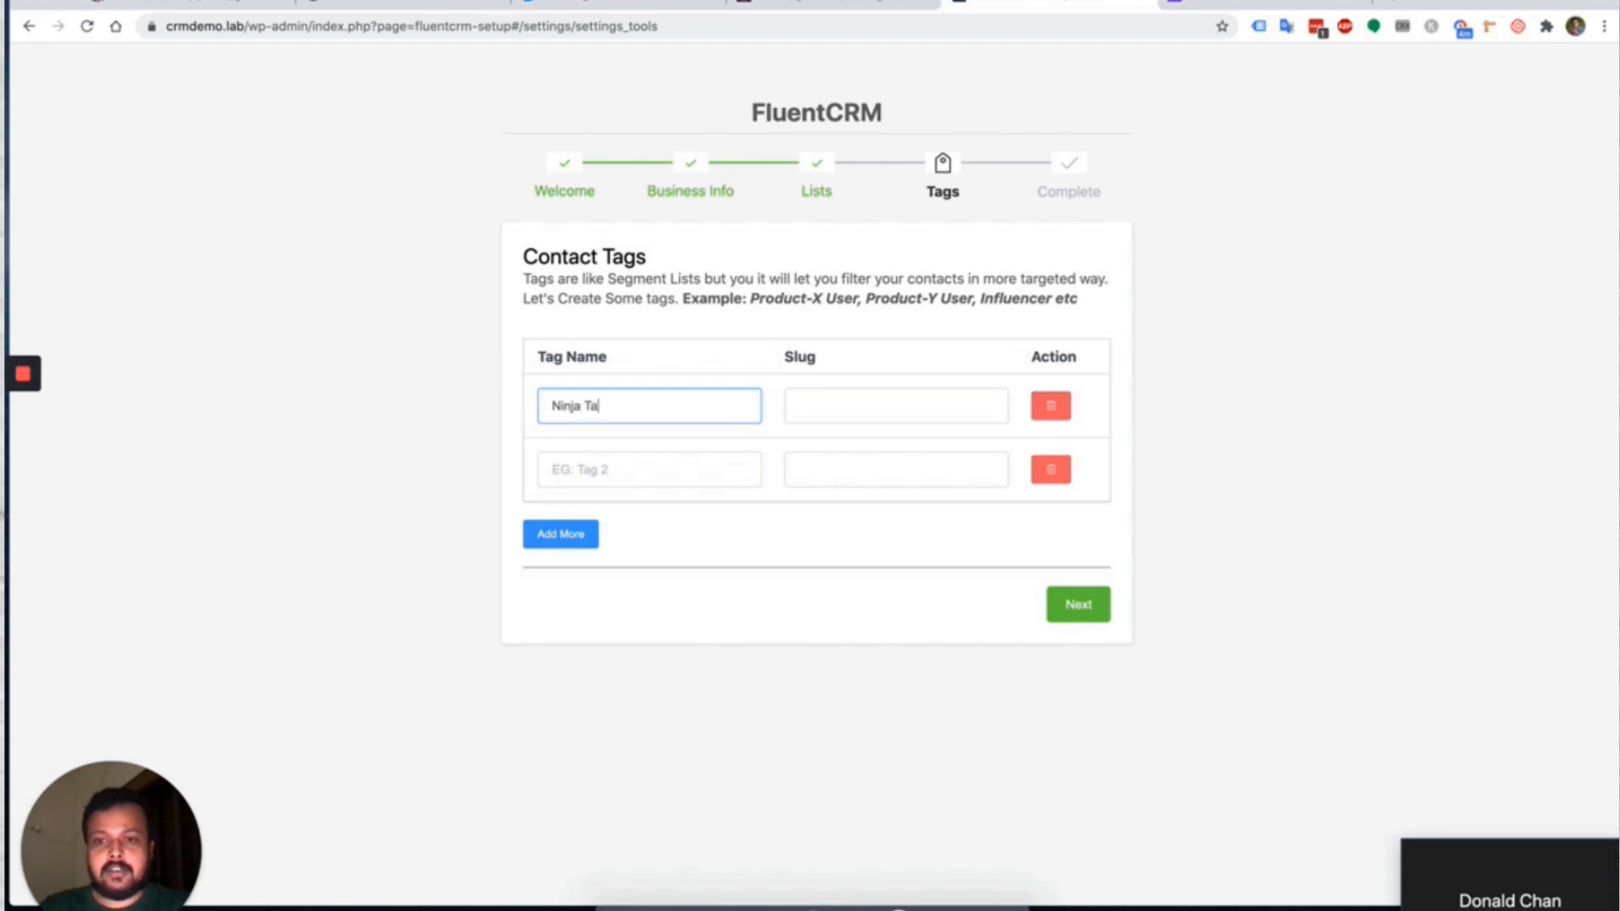
{"action": "type", "text": "bles "}
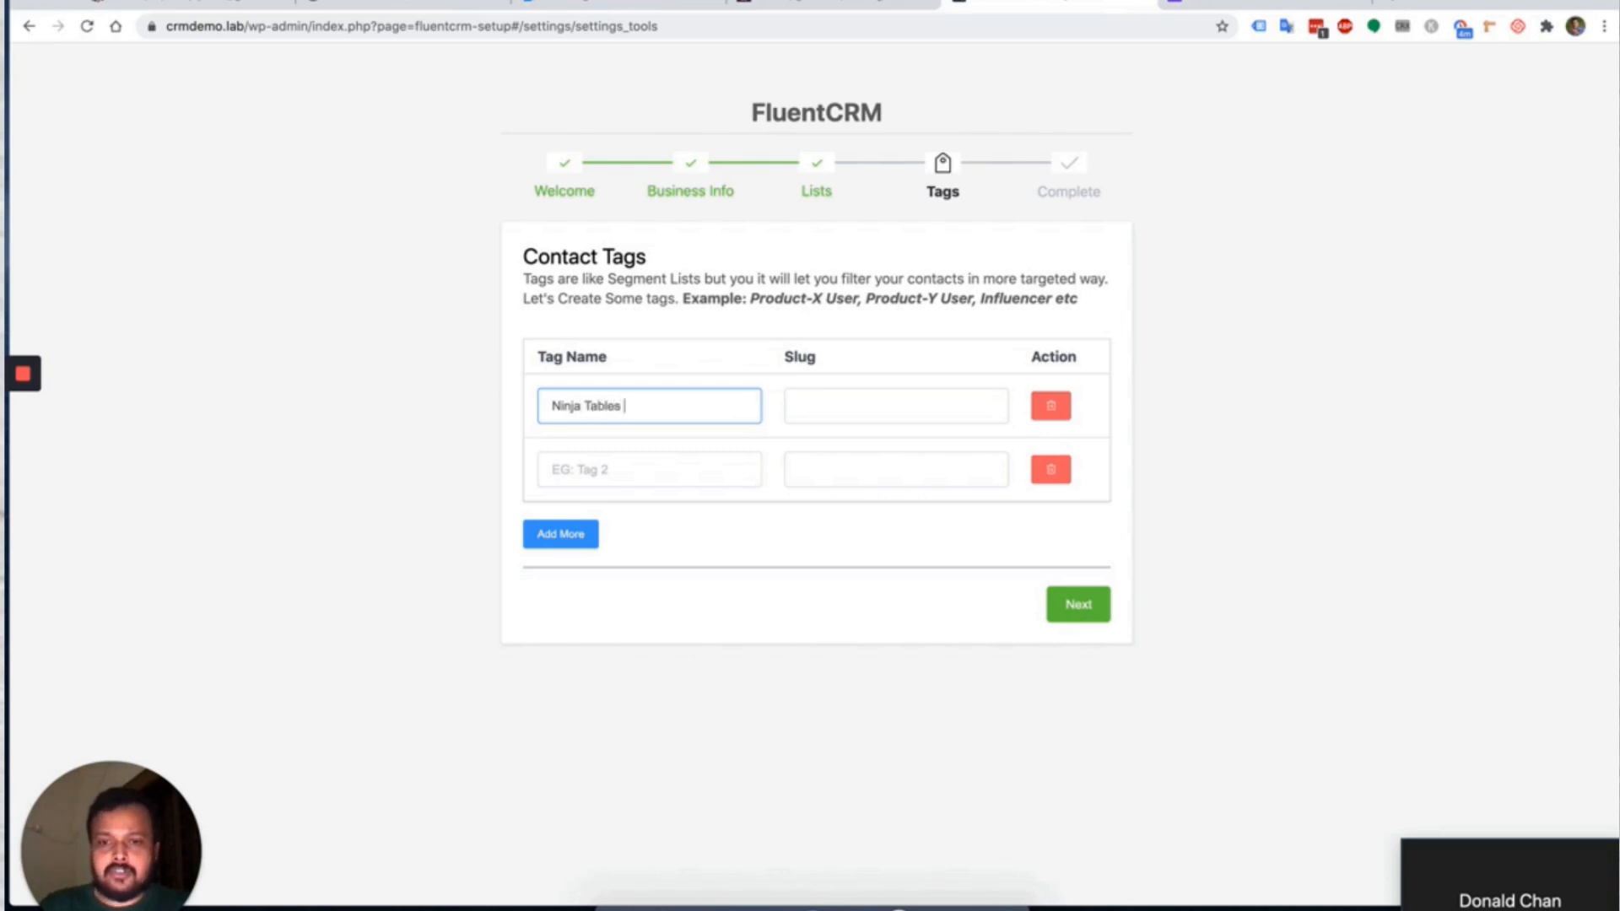
{"action": "type", "text": "Users"}
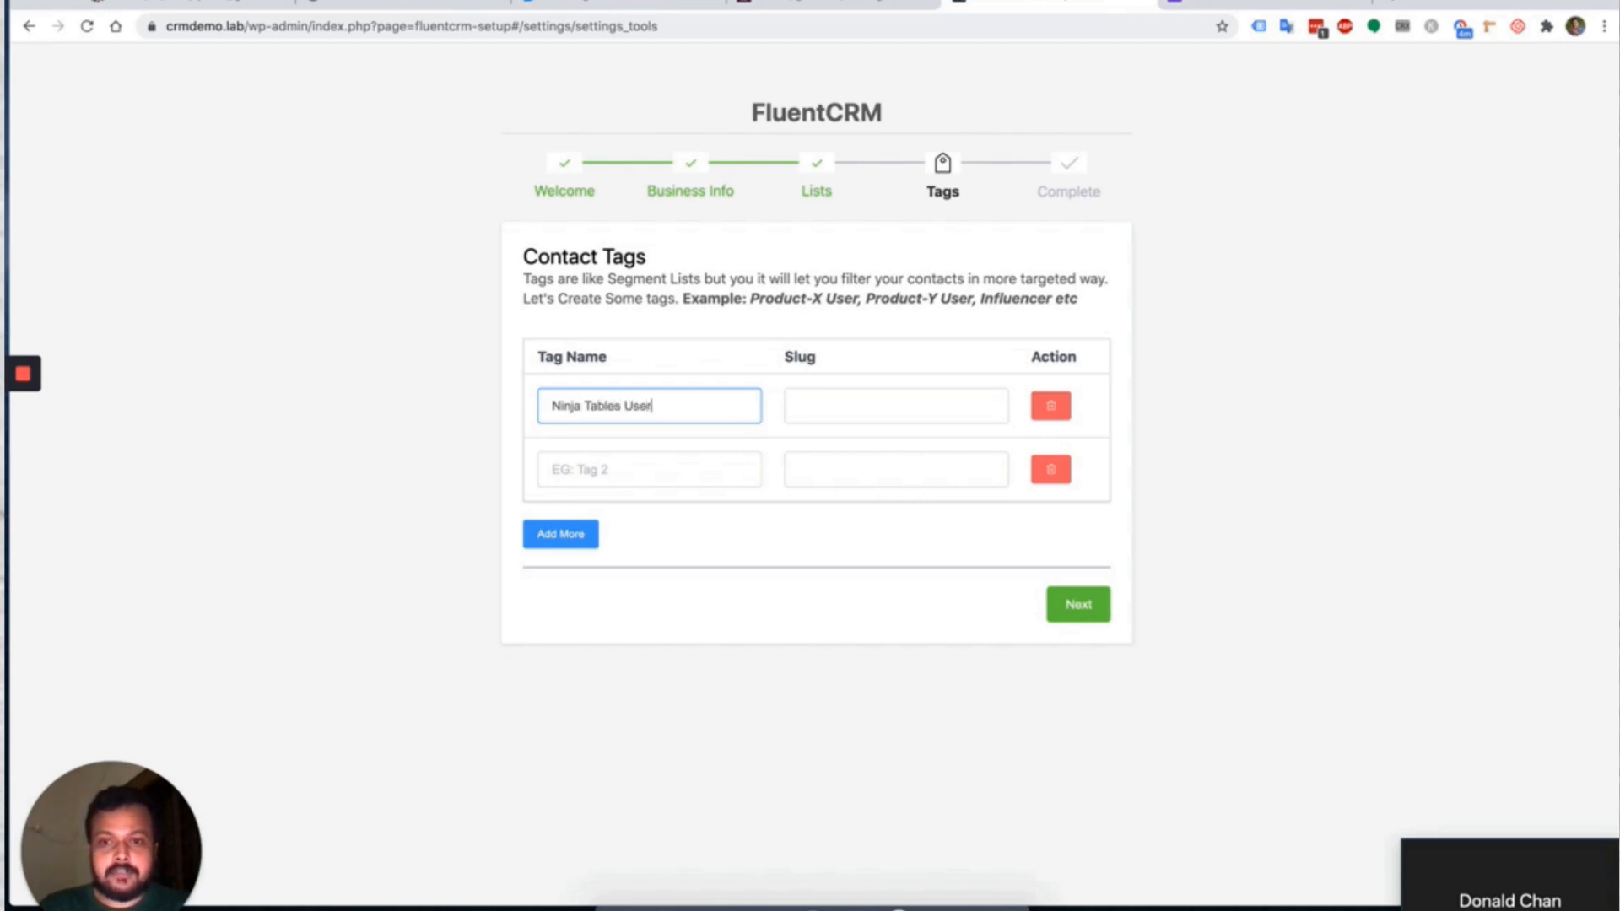
{"action": "left_click", "coordinate": [594, 464]}
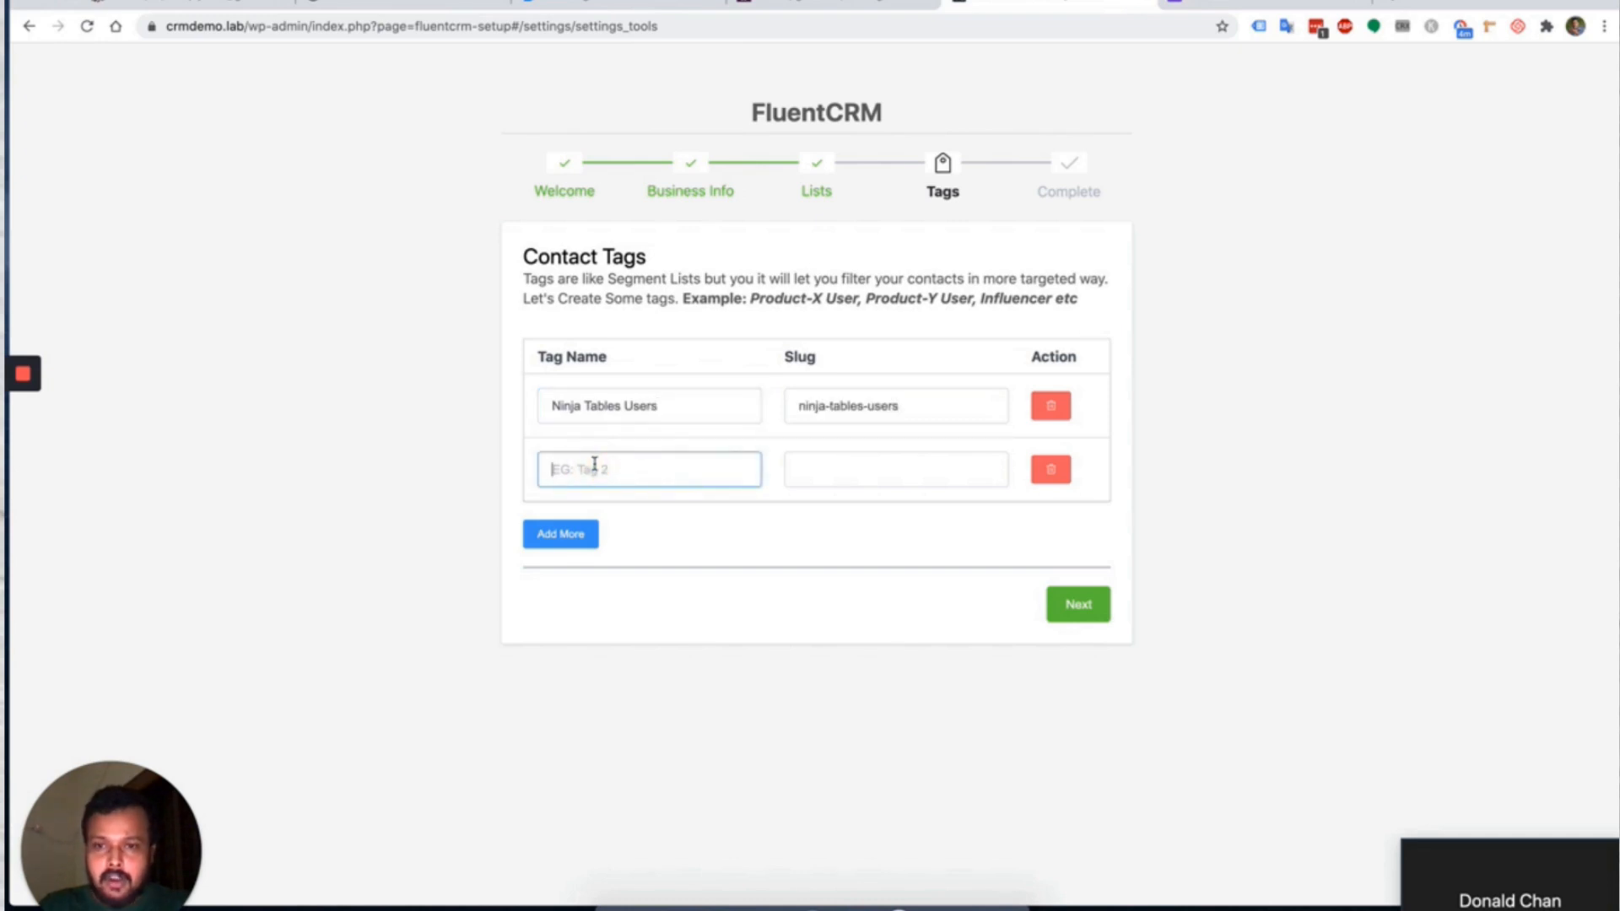
{"action": "type", "text": "Flue"}
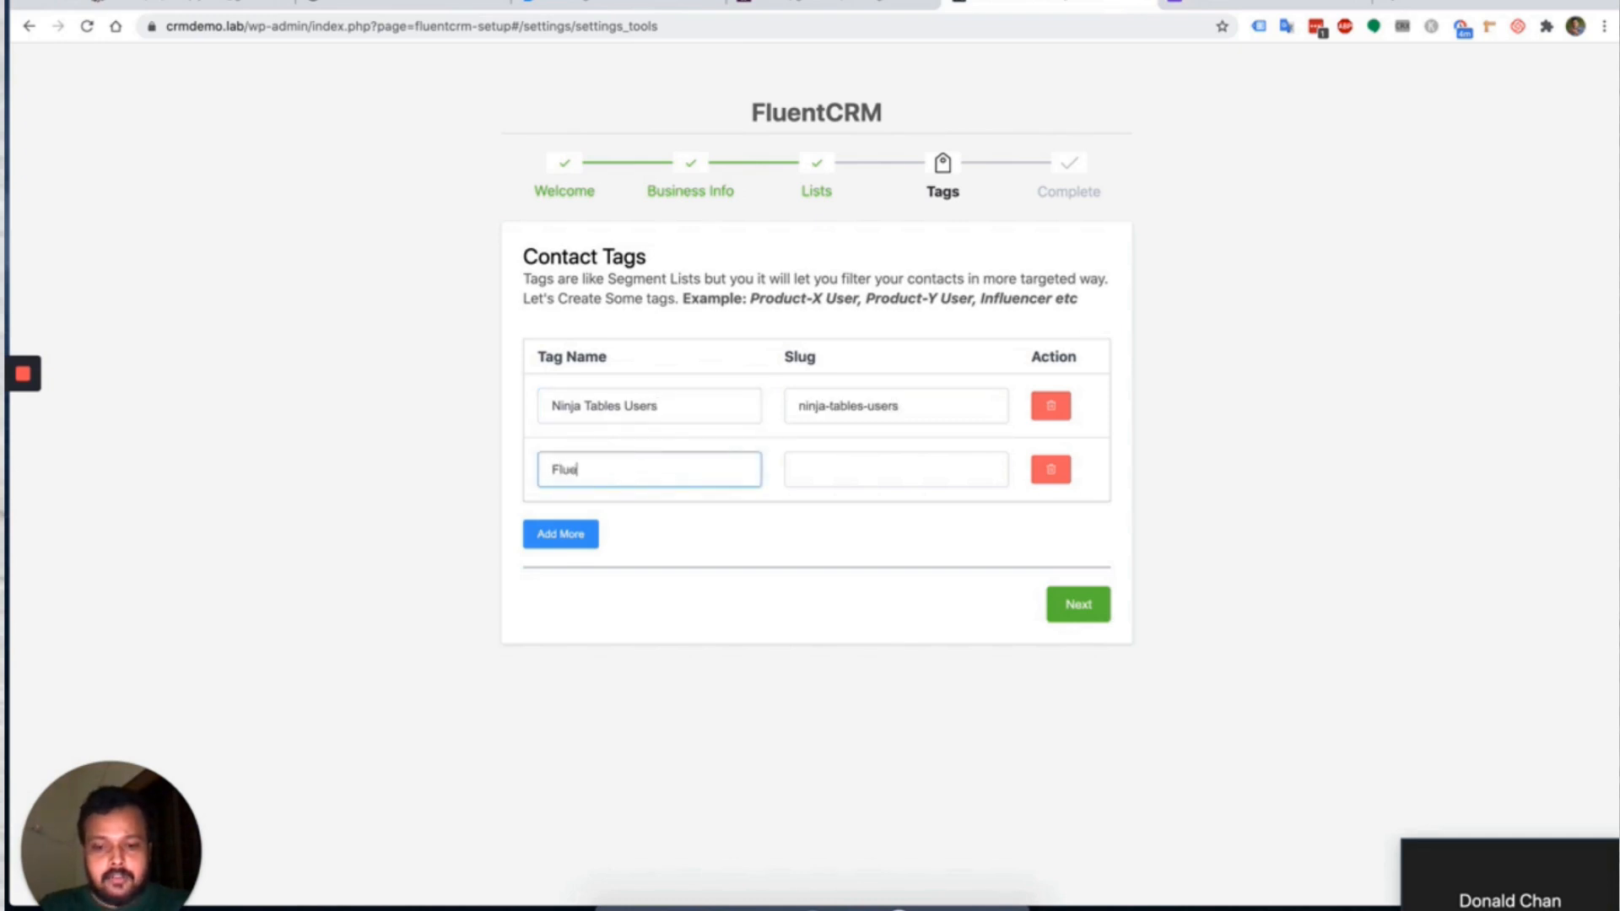
{"action": "type", "text": "nt Forms Users"}
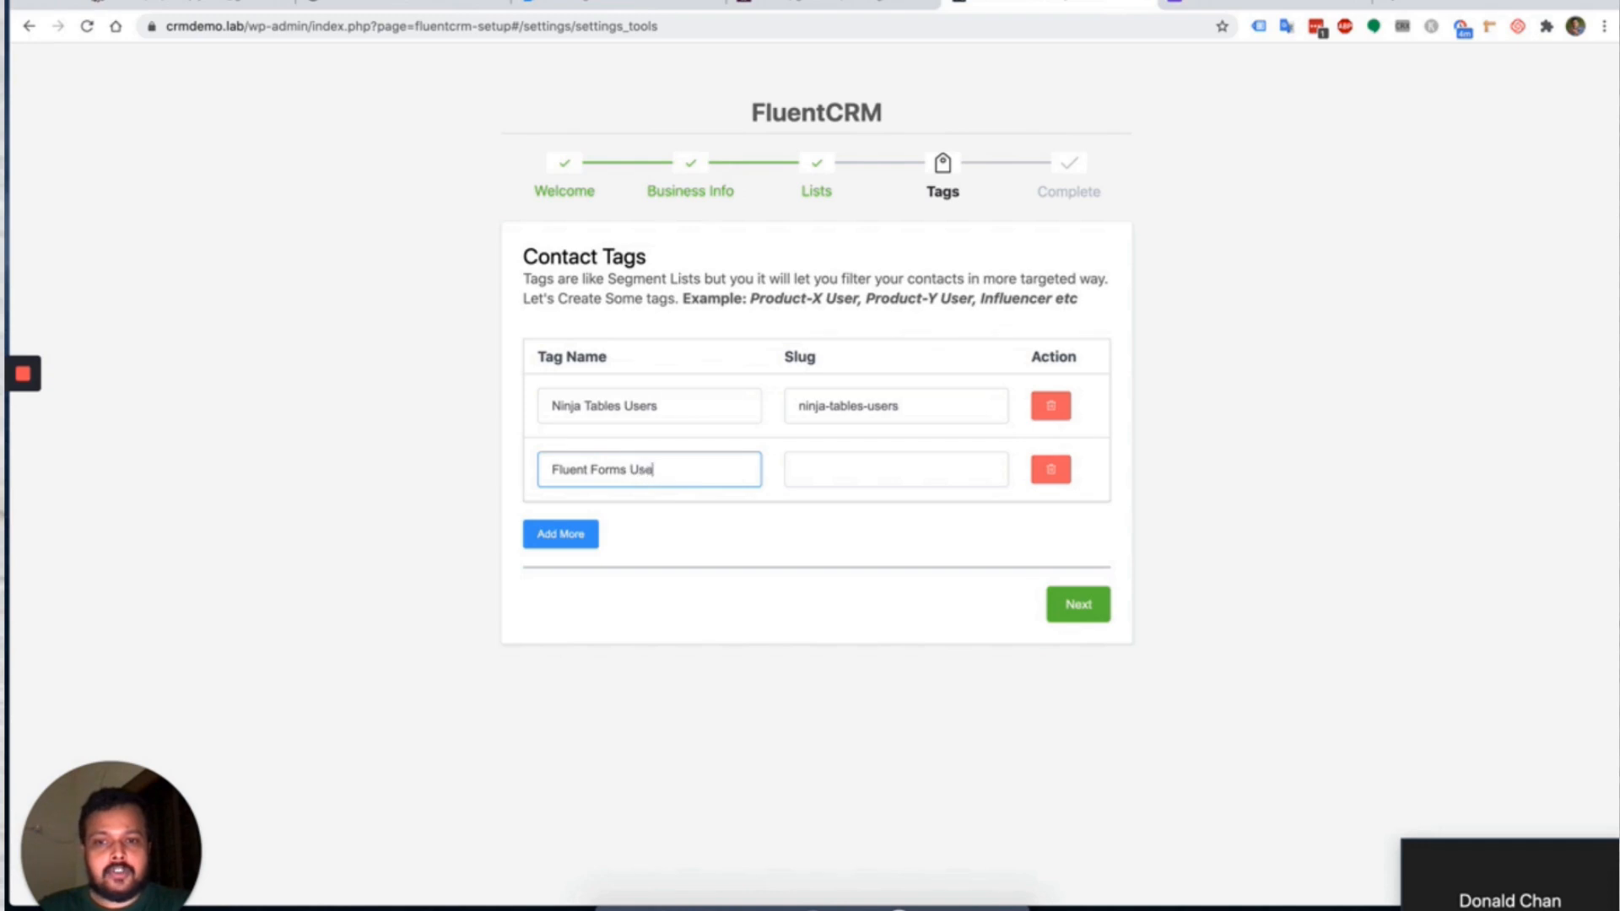
{"action": "left_click", "coordinate": [787, 513]}
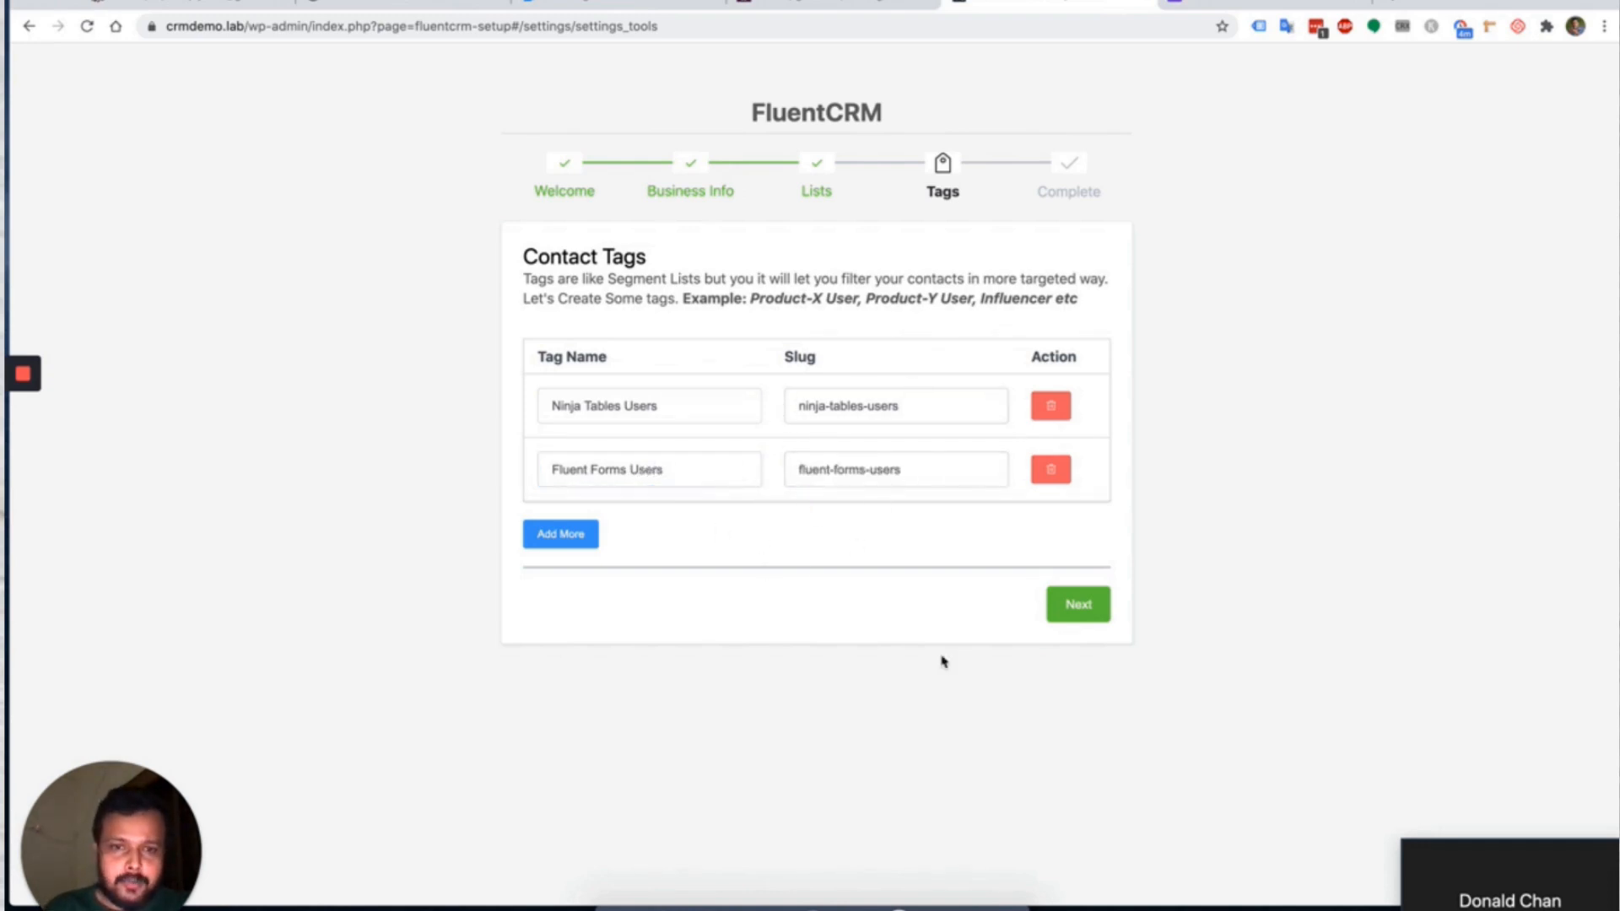
{"action": "left_click", "coordinate": [1076, 609]}
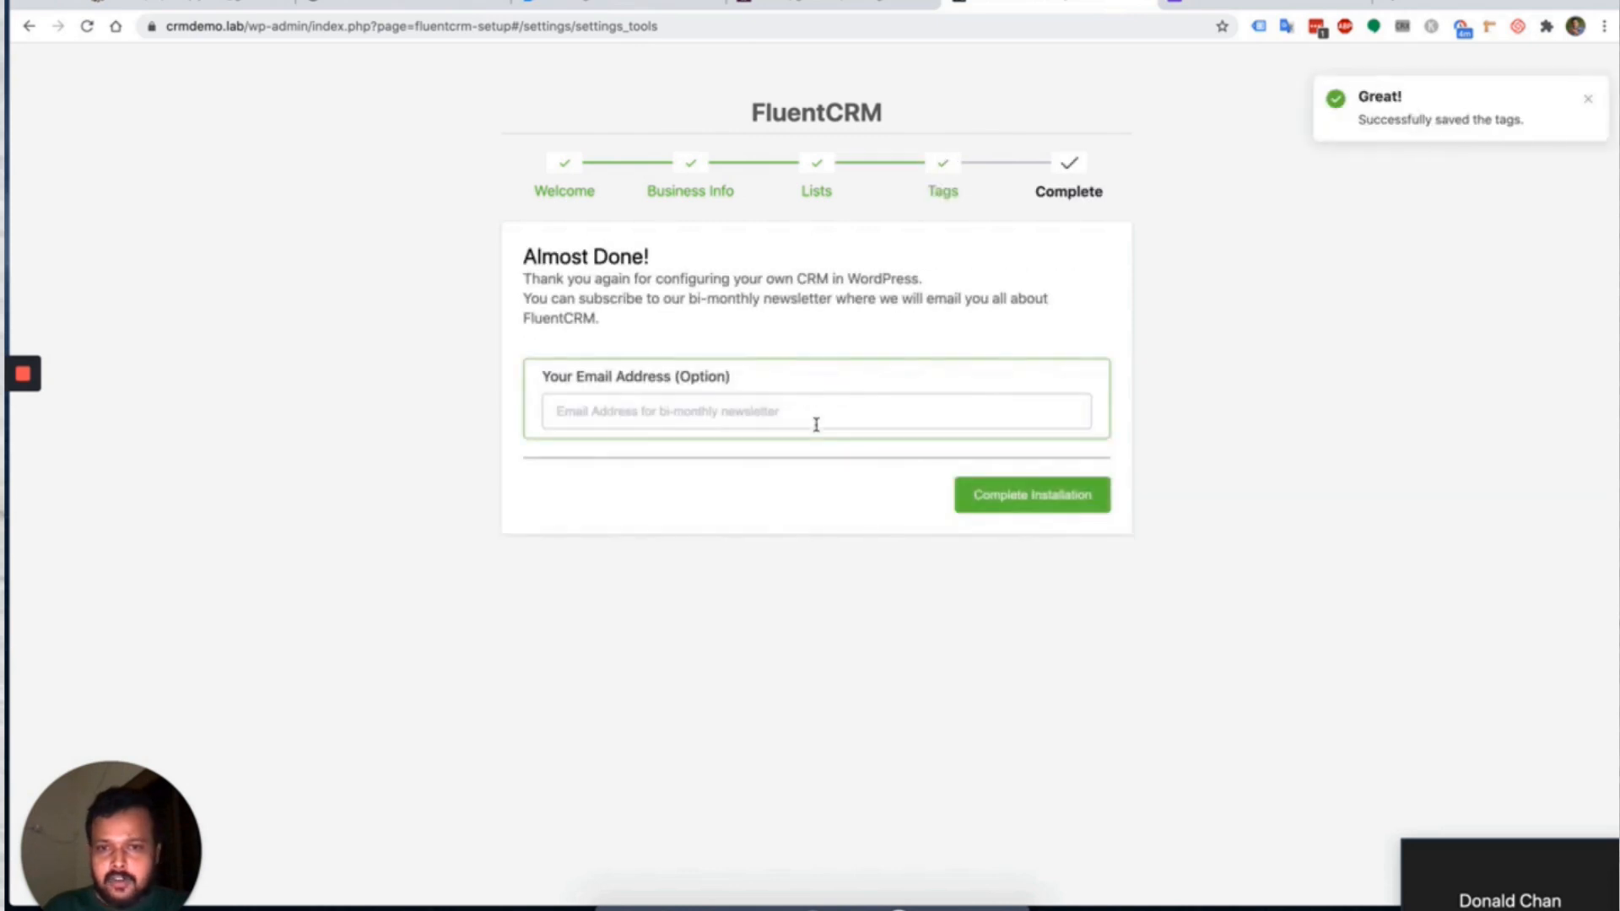
Complete the installation without a newsletter email and go to Import Contacts.
{"action": "left_click", "coordinate": [651, 415]}
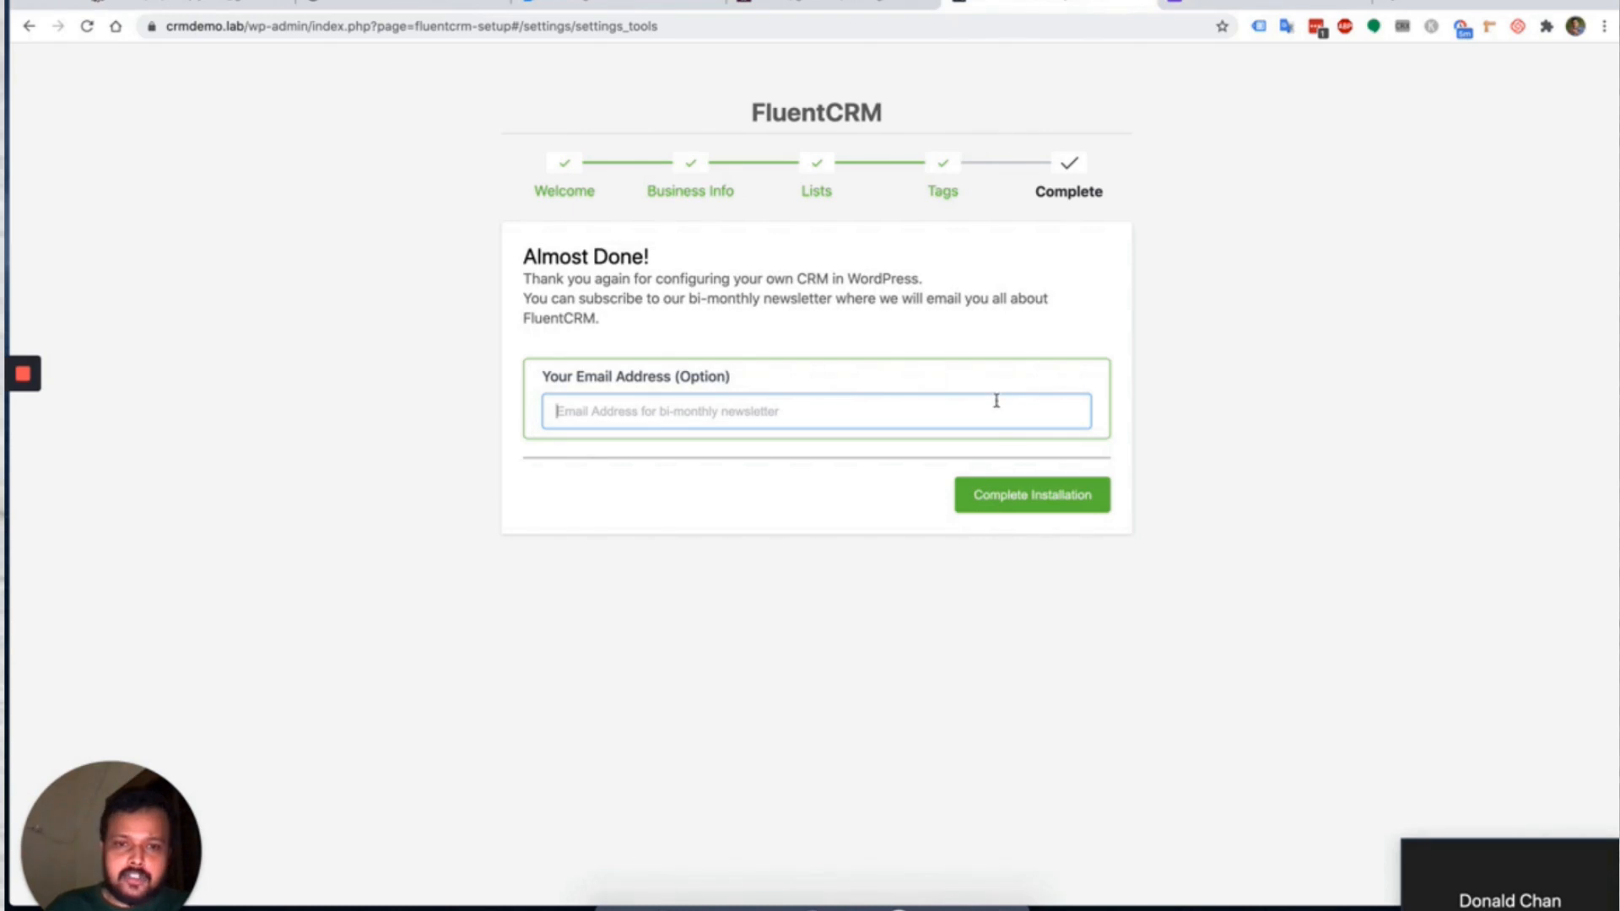
{"action": "left_click", "coordinate": [1063, 504]}
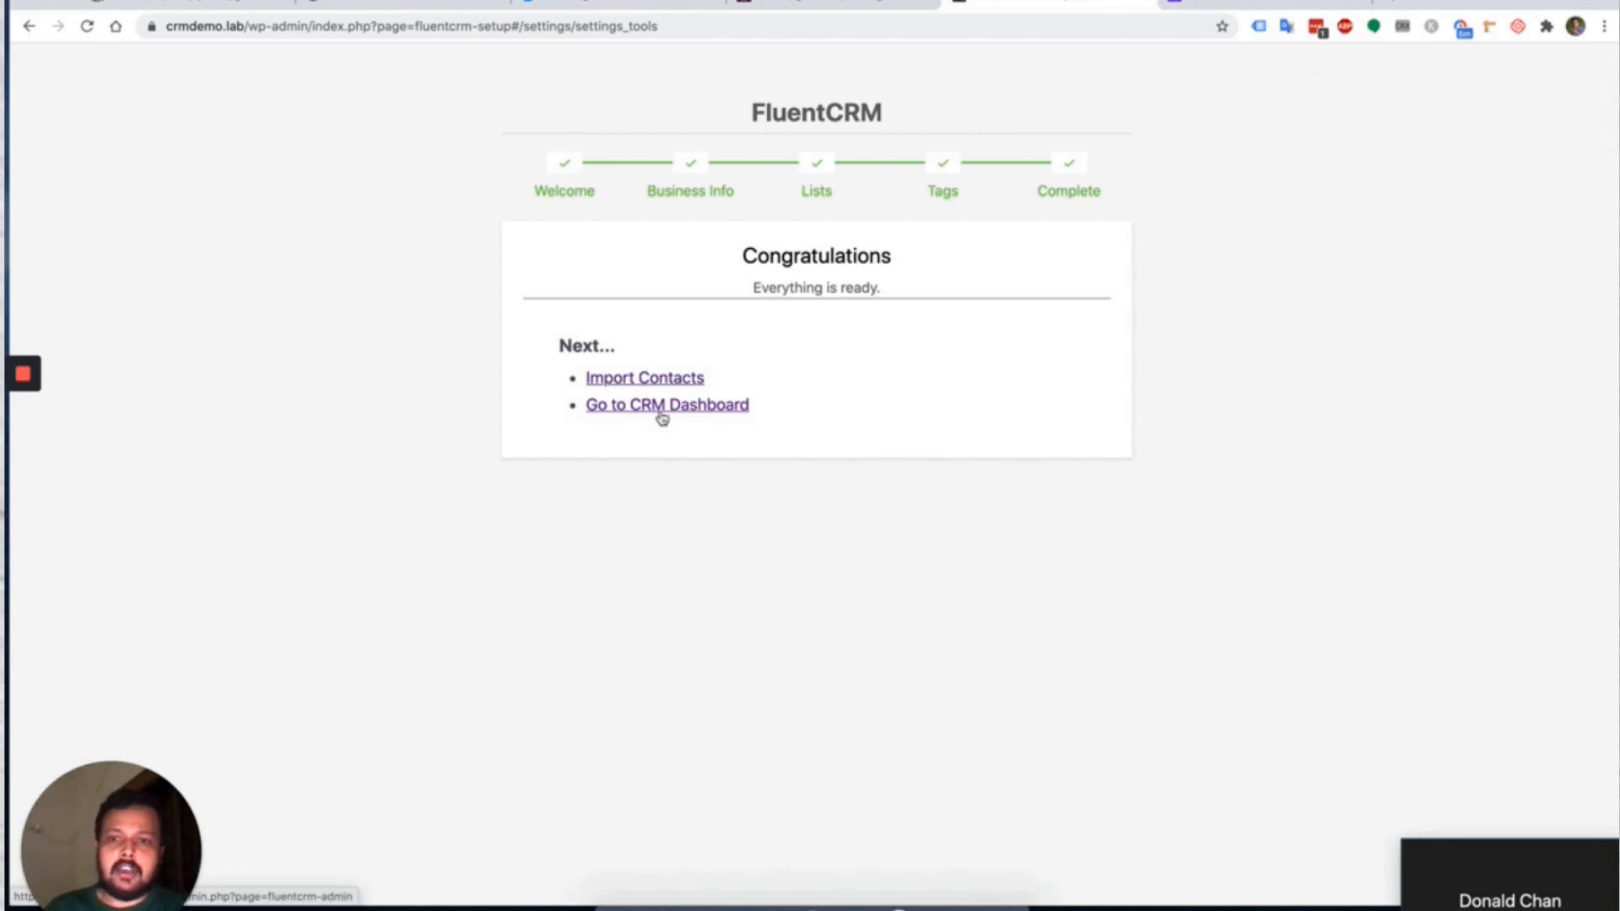
{"action": "left_click", "coordinate": [655, 382]}
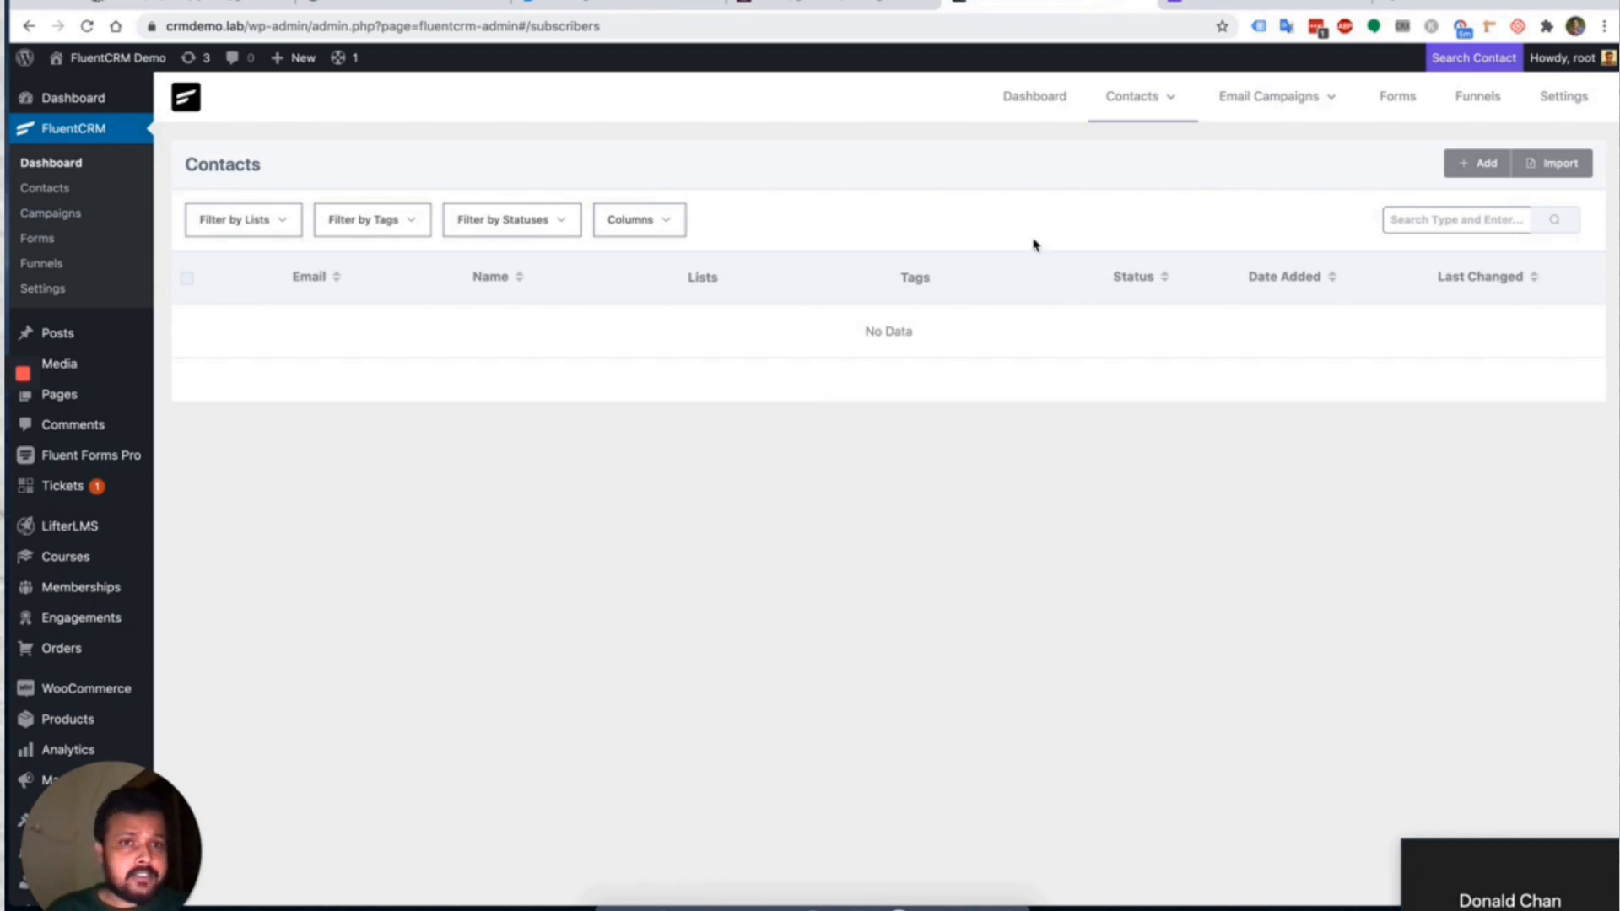
Start a WordPress Users import for all roles and review the 111 matching users.
{"action": "left_click", "coordinate": [1467, 168]}
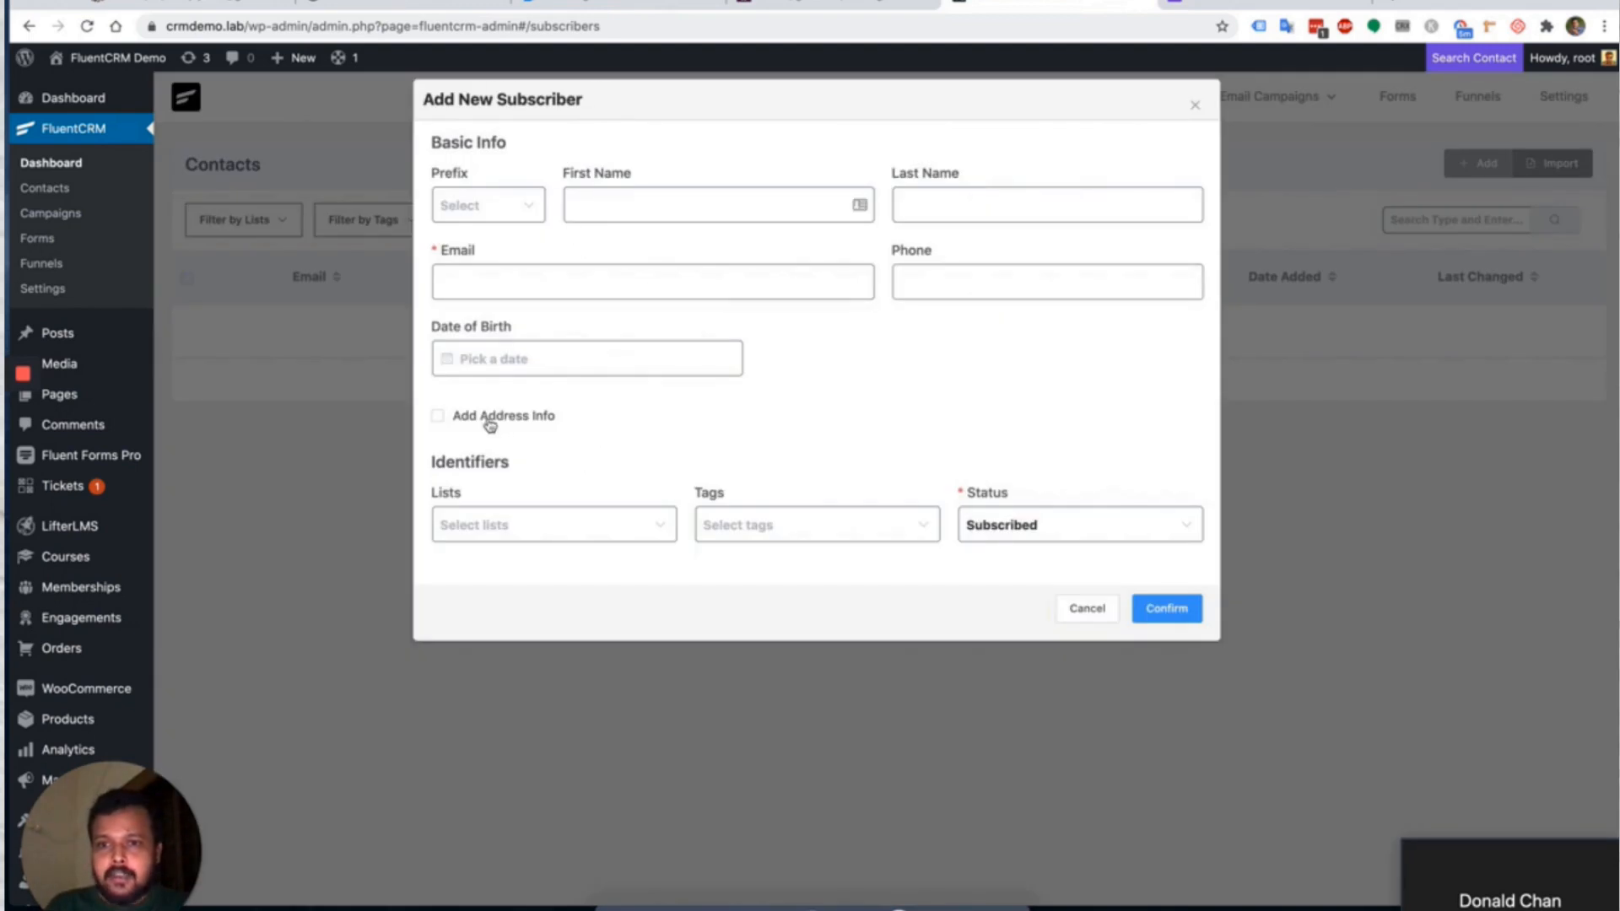
{"action": "left_click", "coordinate": [1087, 608]}
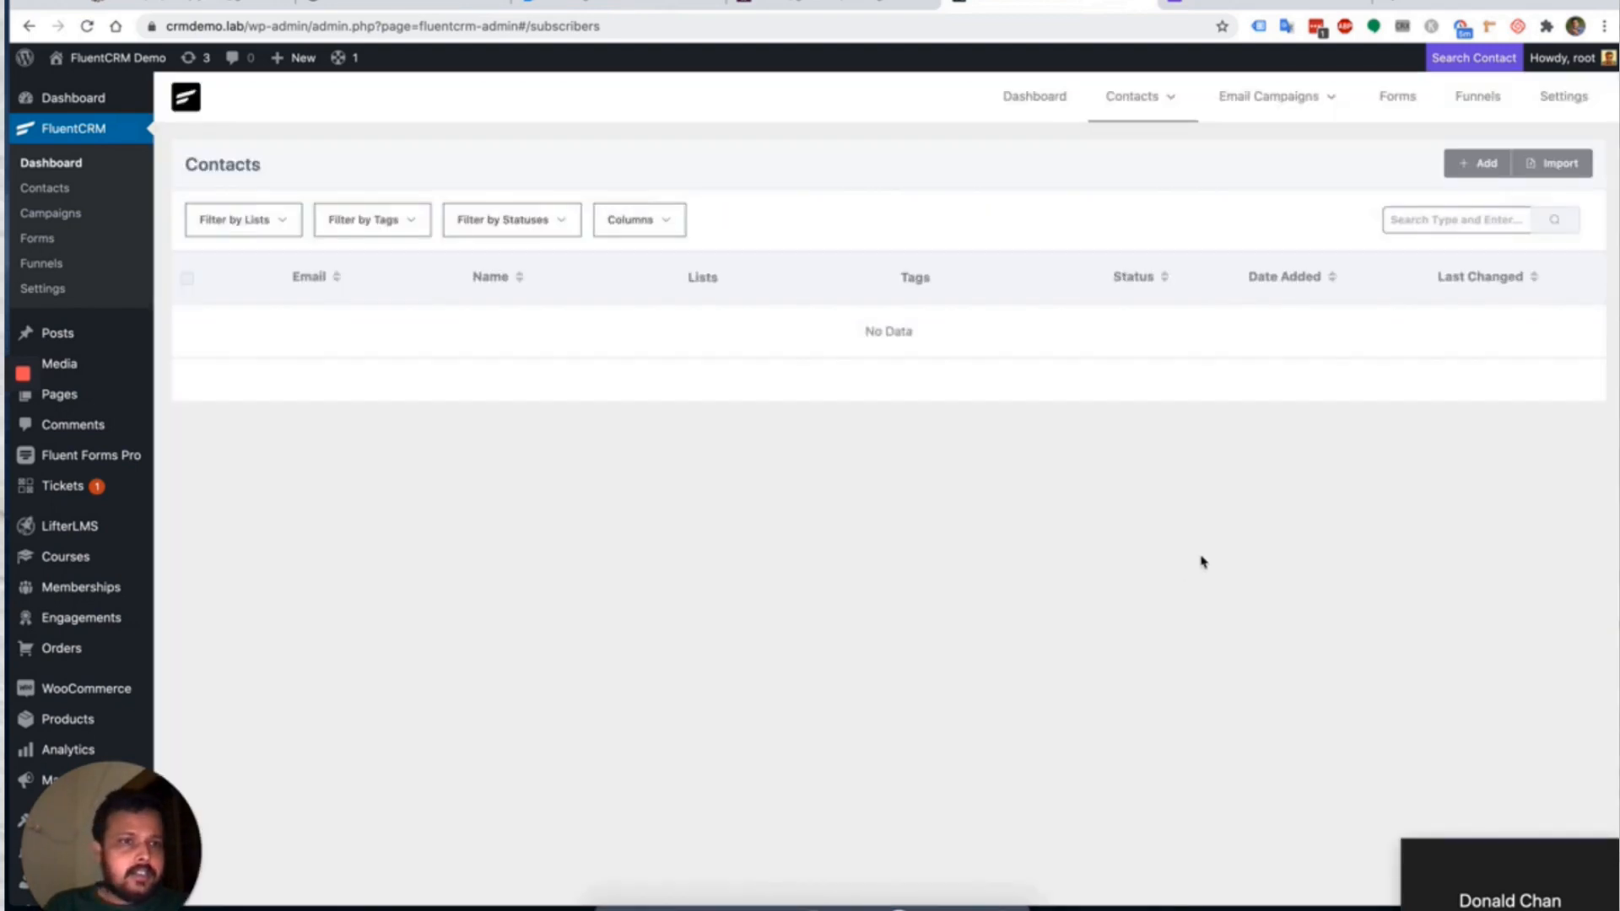
{"action": "left_click", "coordinate": [1554, 175]}
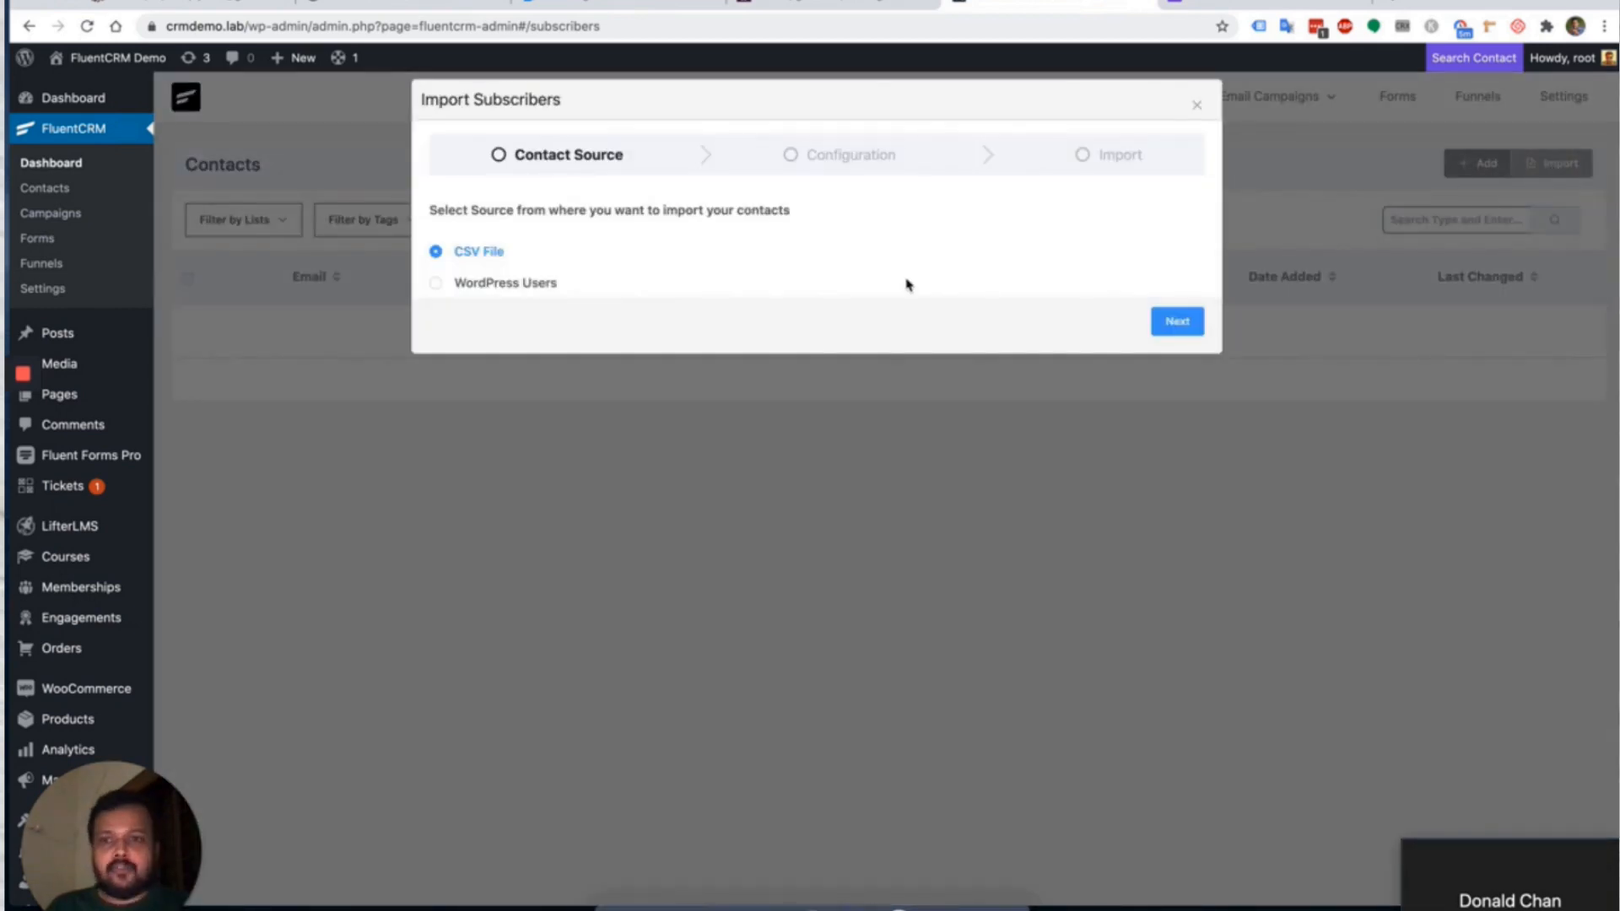
{"action": "left_click", "coordinate": [484, 282]}
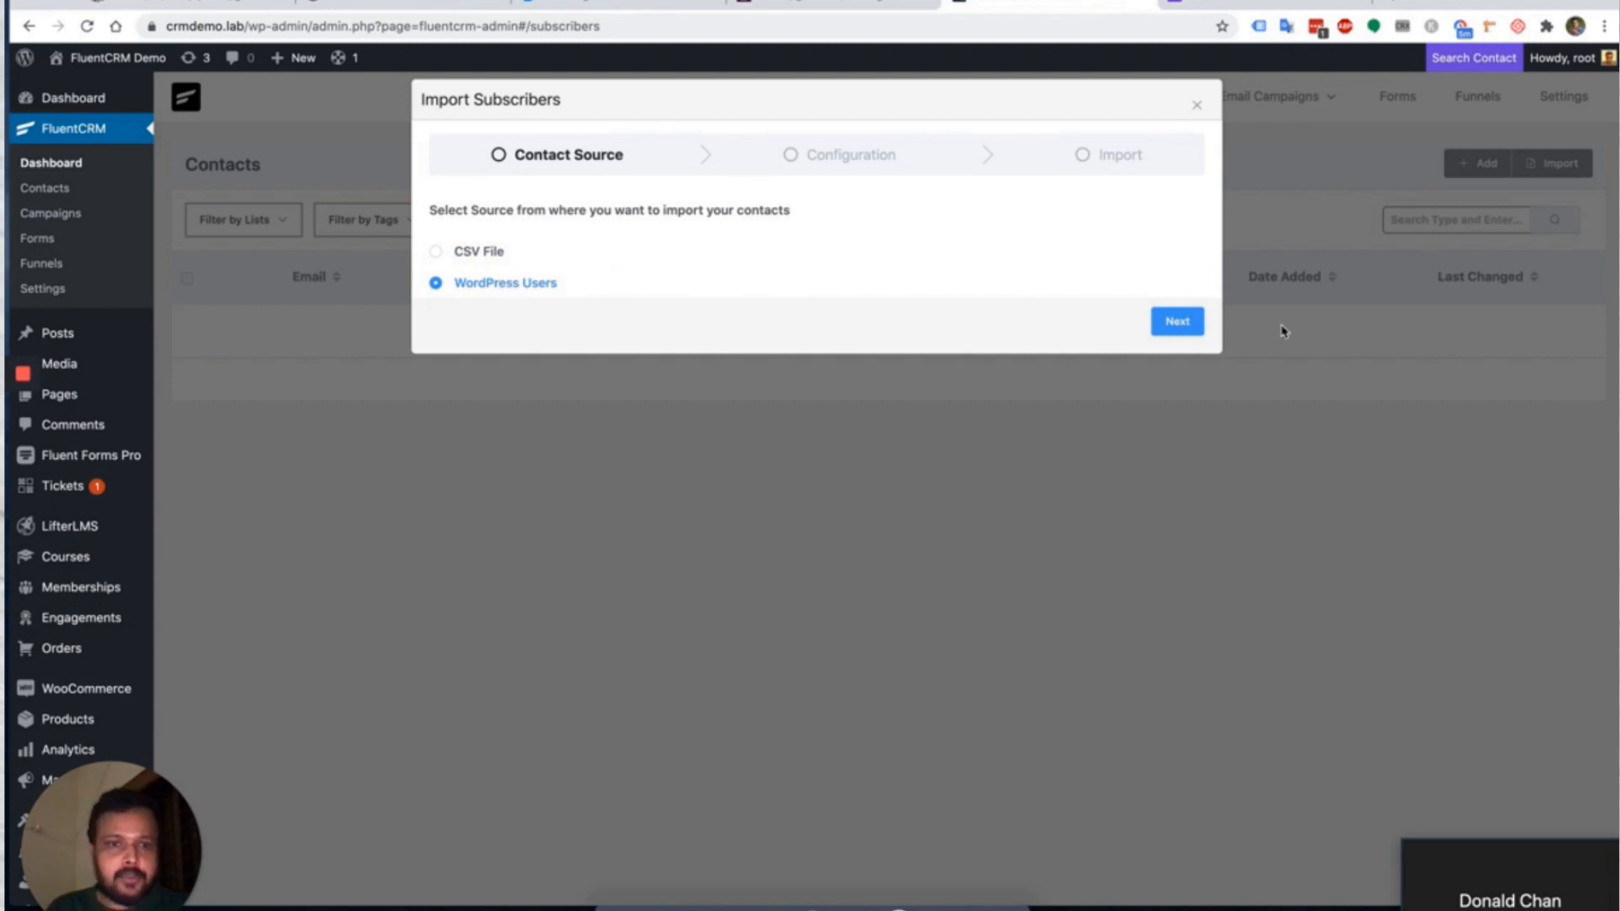
{"action": "left_click", "coordinate": [1177, 322]}
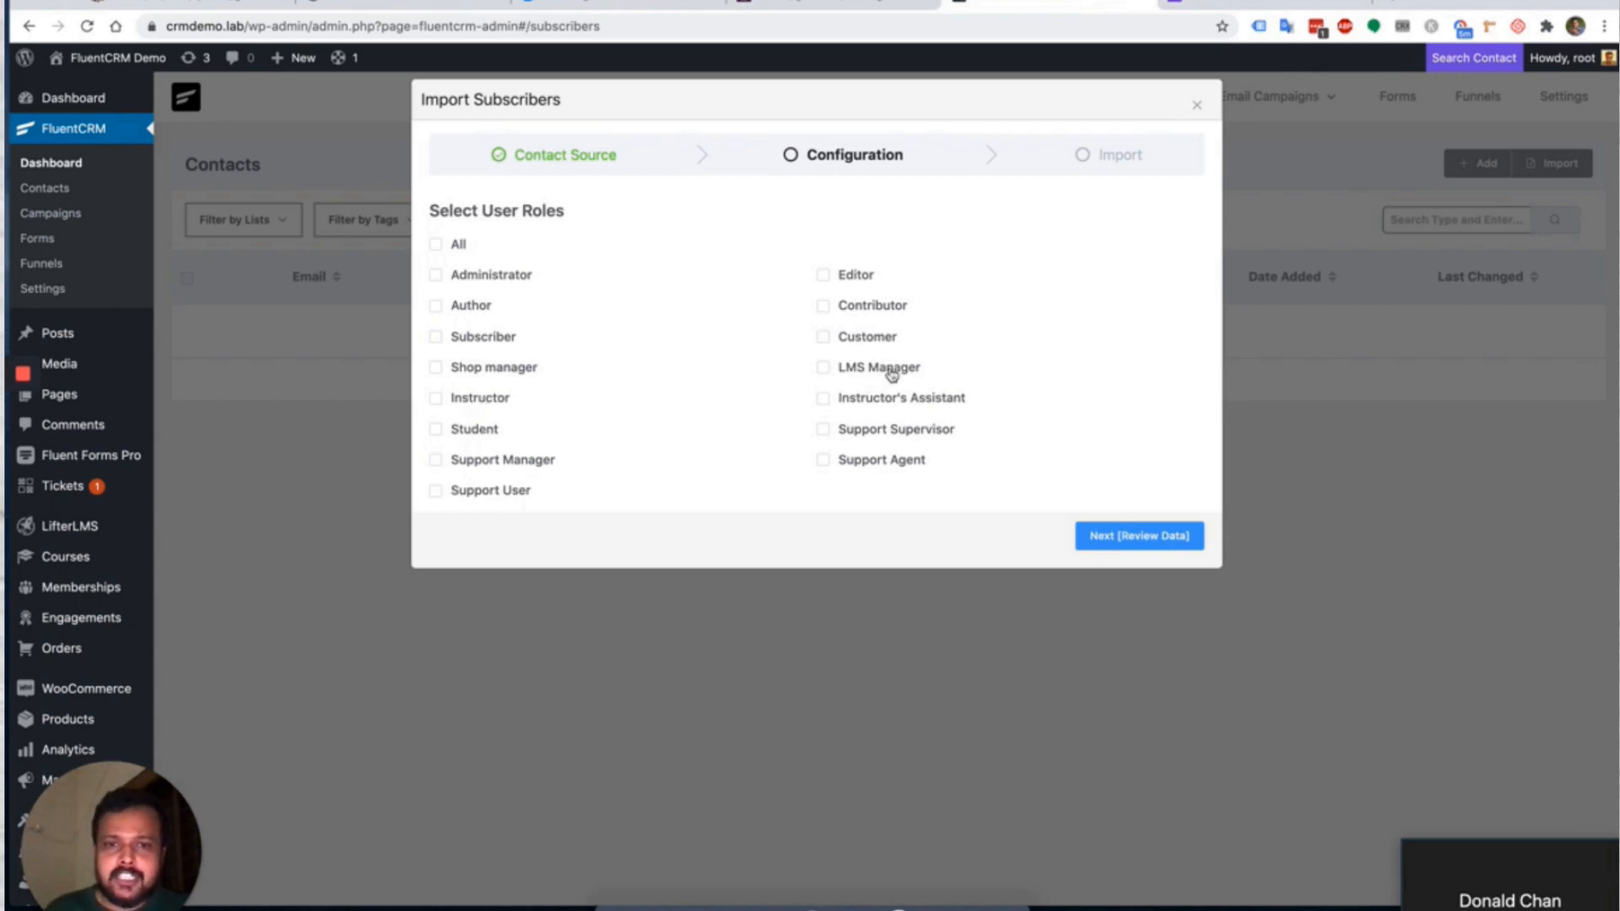
{"action": "left_click", "coordinate": [448, 242]}
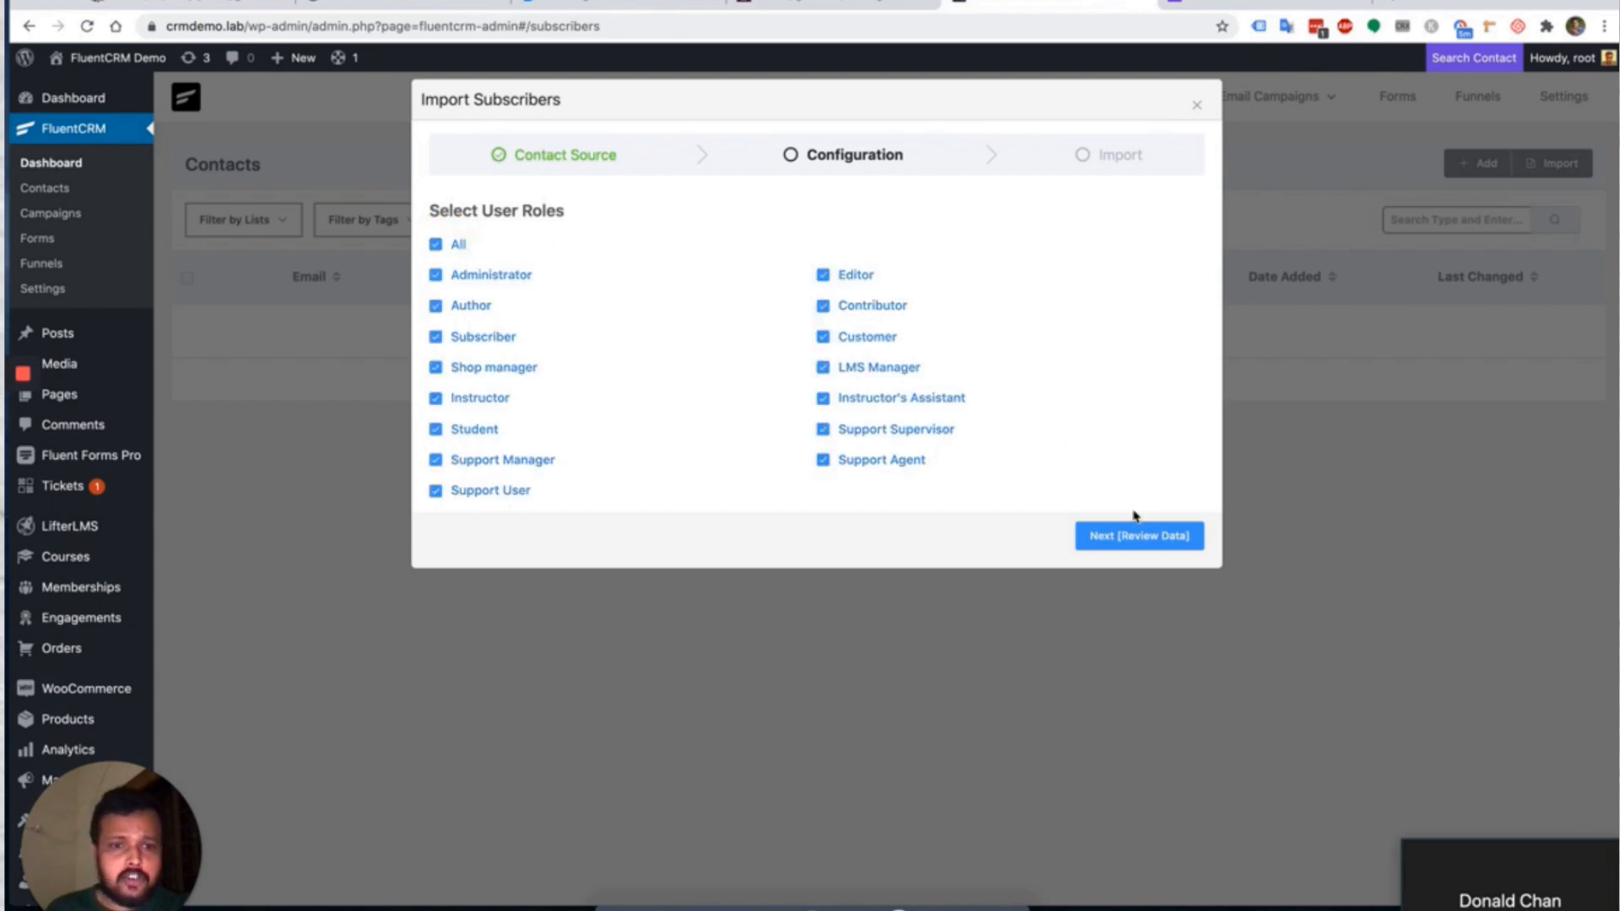
{"action": "left_click", "coordinate": [1134, 535]}
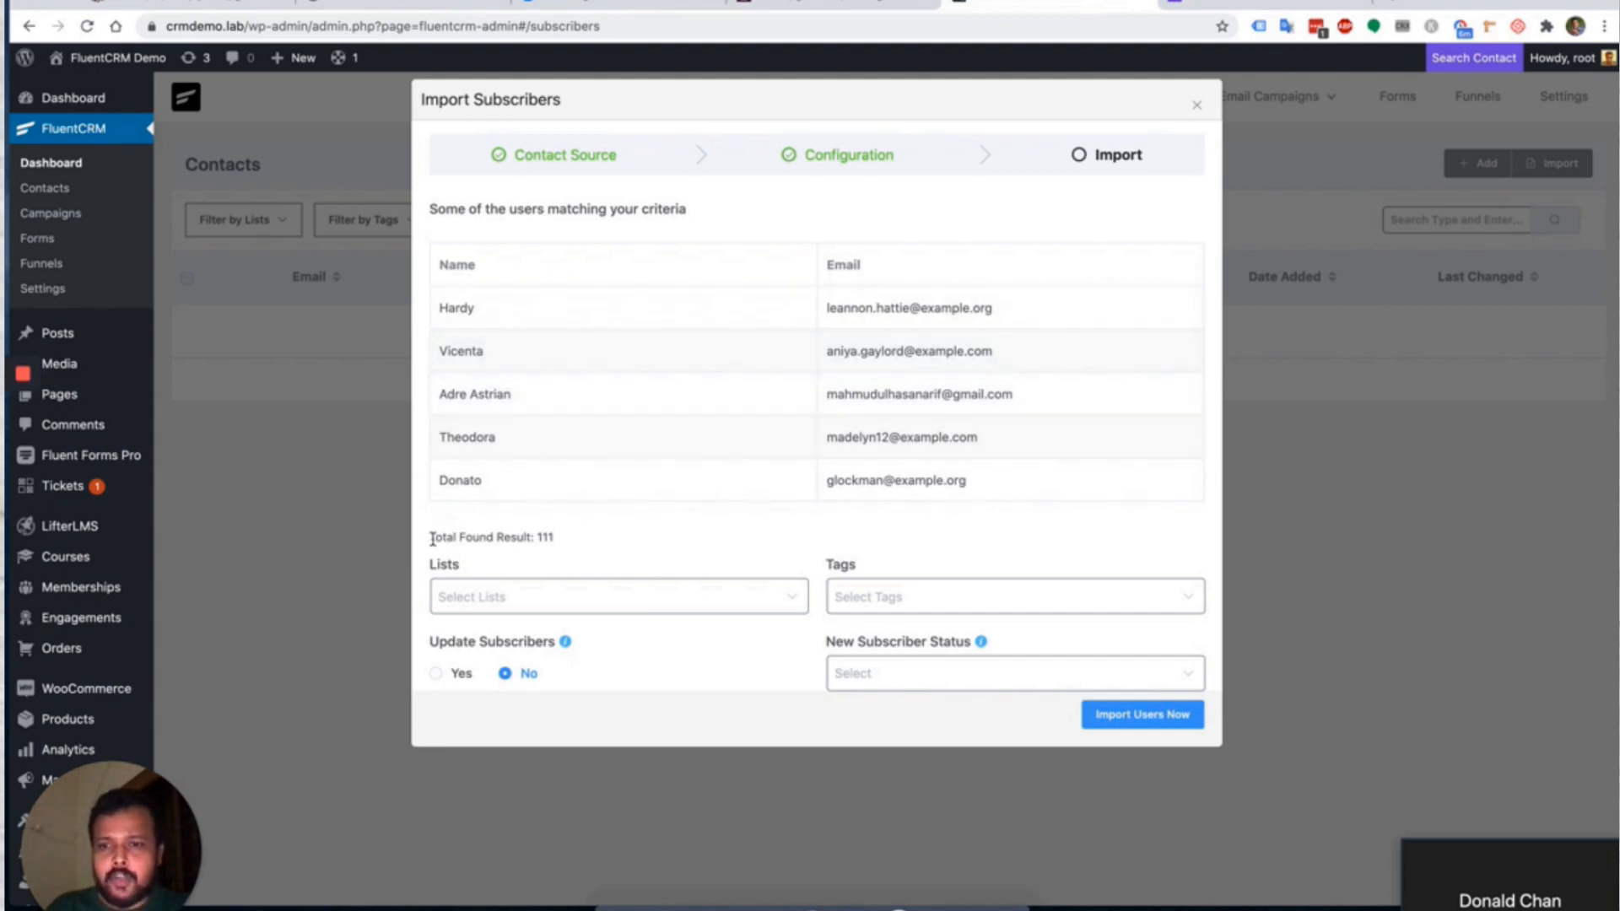
Assign the imported users to the WP Users list with the Ninja Tables Users tag.
{"action": "left_click_drag", "start_coordinate": [430, 537], "coordinate": [629, 542]}
{"action": "left_click", "coordinate": [533, 542]}
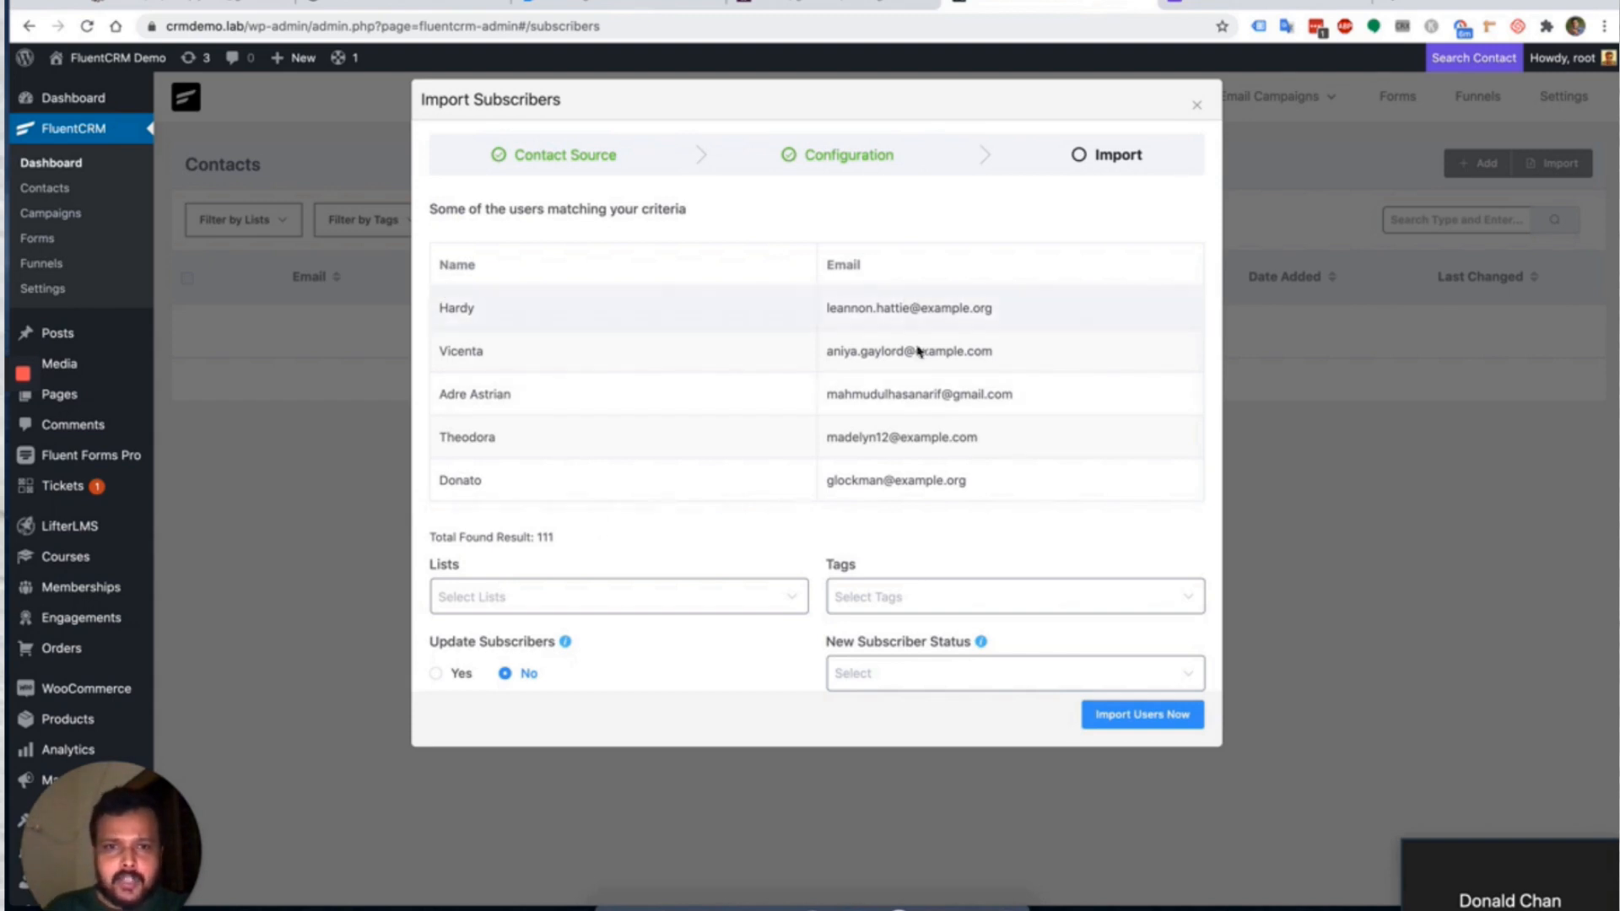
{"action": "left_click", "coordinate": [544, 602]}
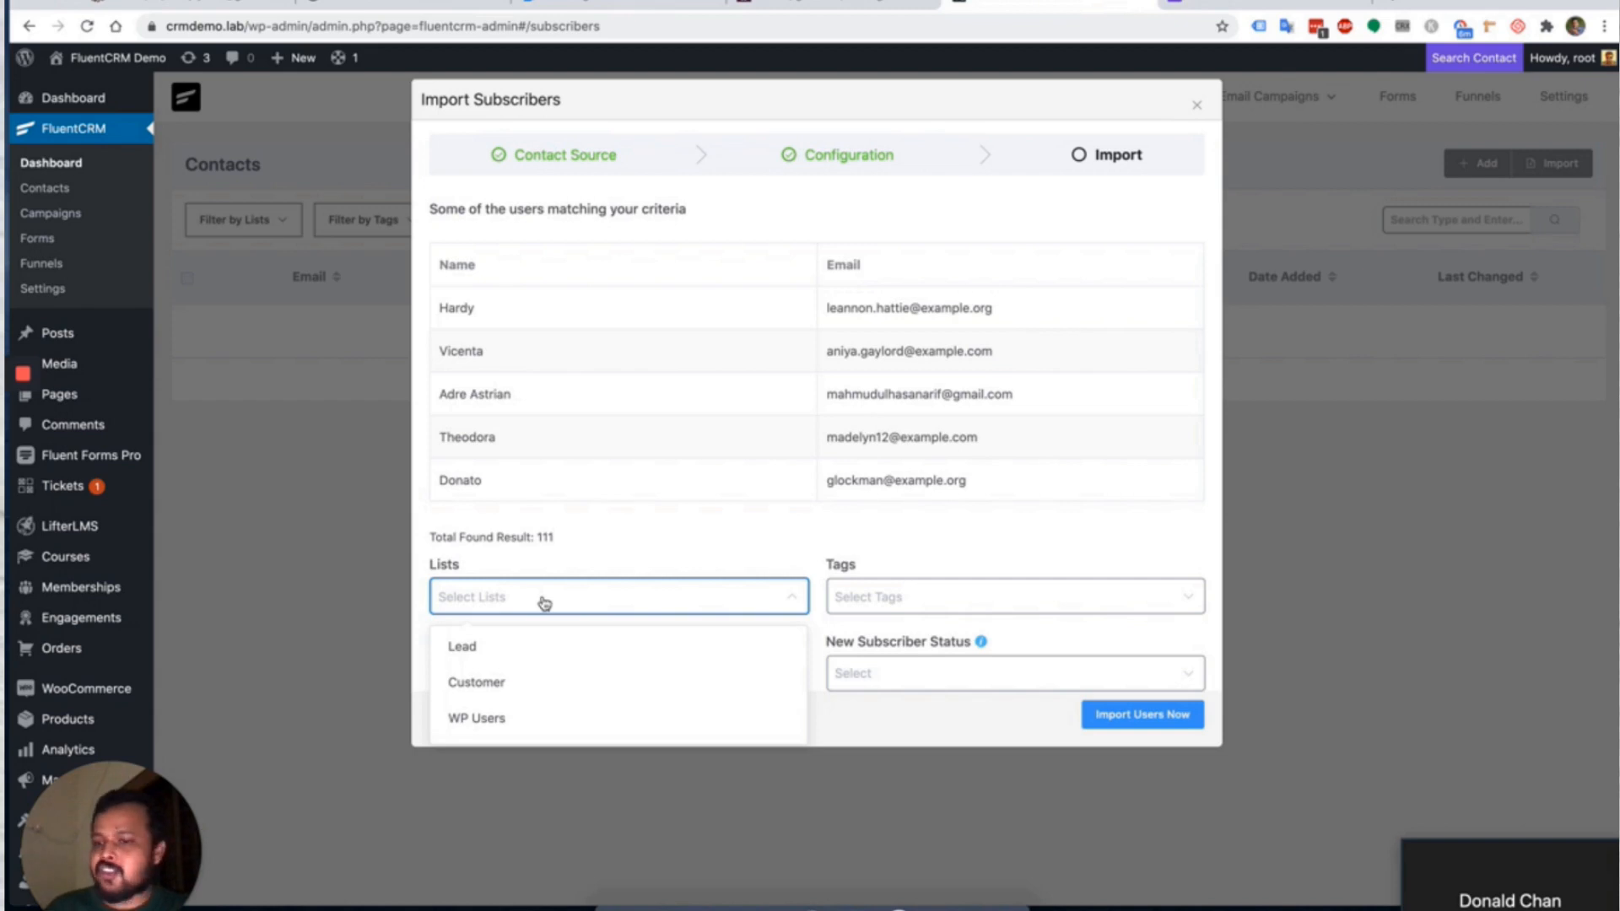
{"action": "left_click", "coordinate": [511, 718]}
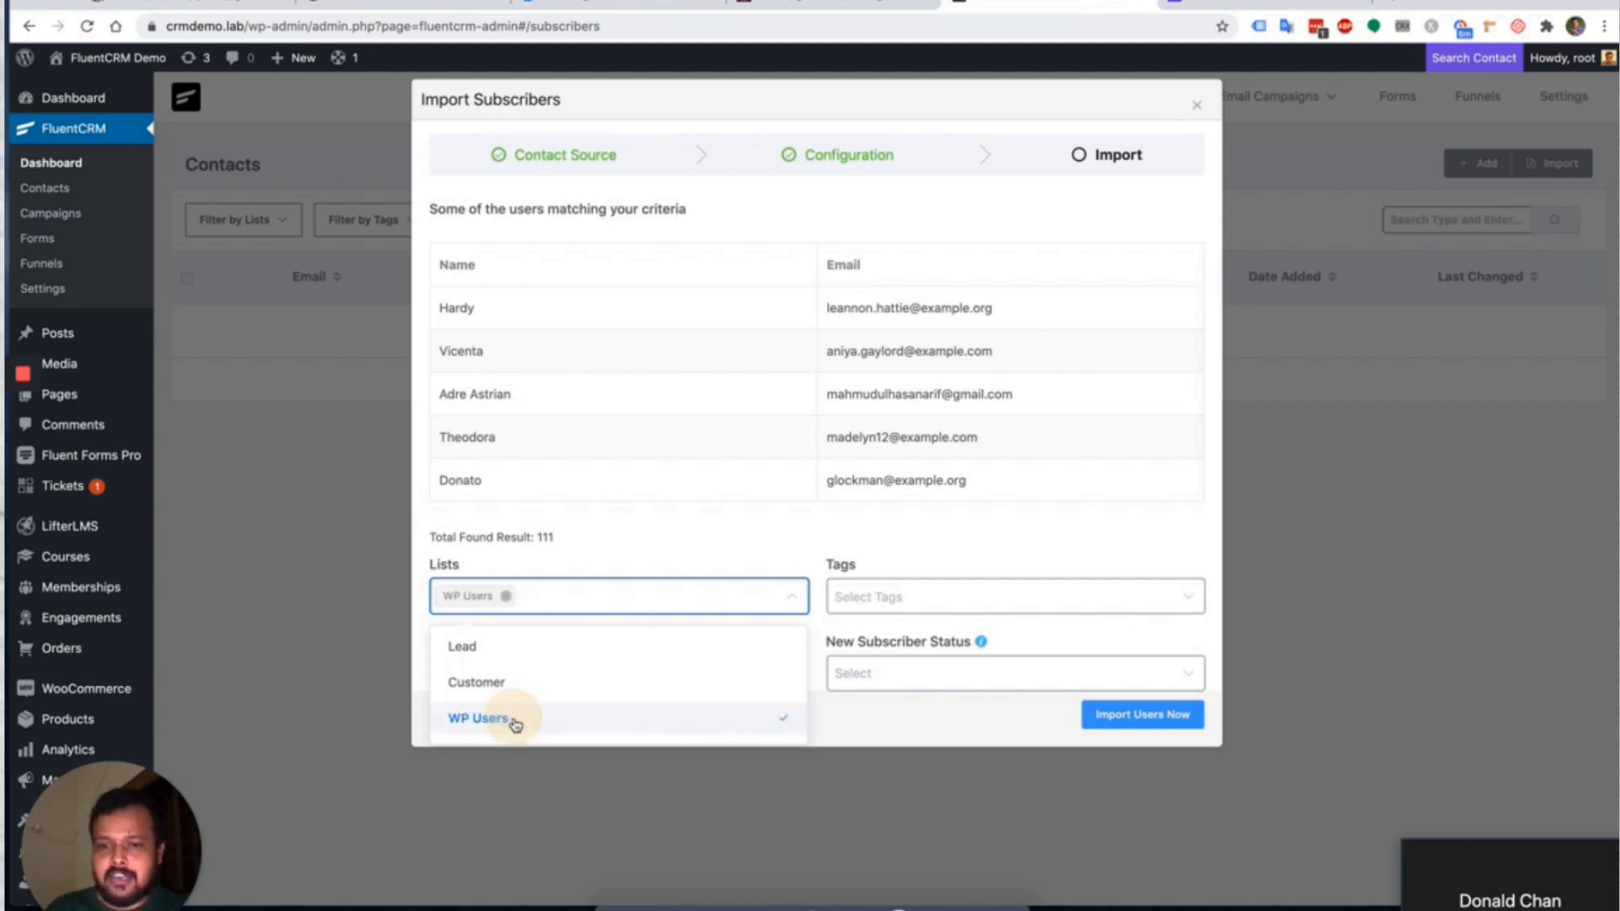
{"action": "left_click", "coordinate": [932, 606]}
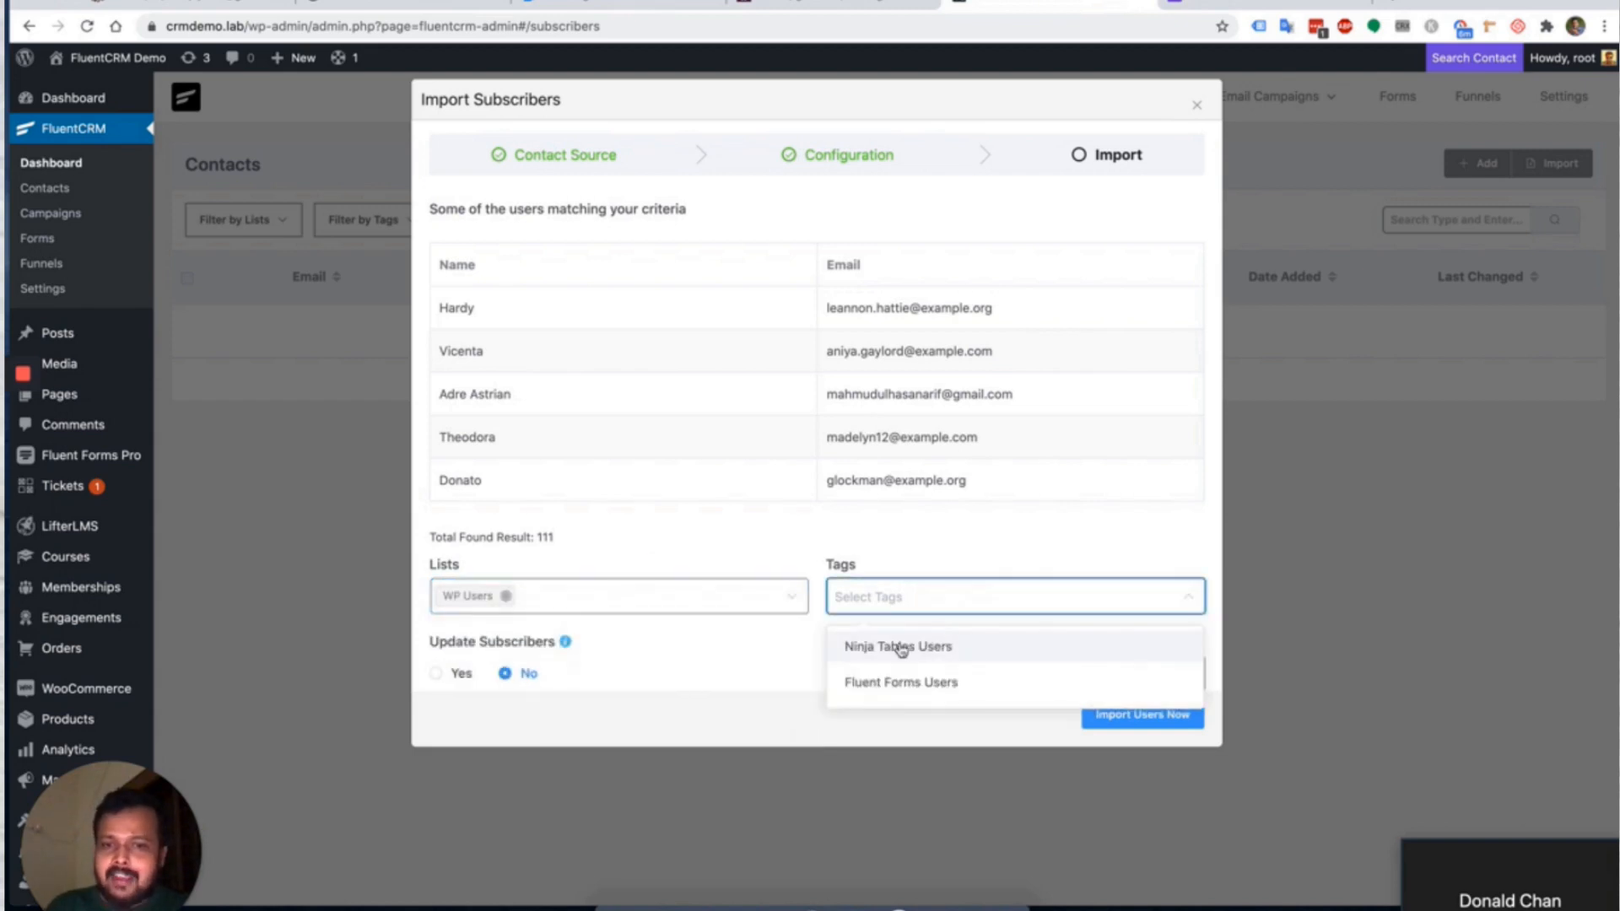
{"action": "left_click", "coordinate": [935, 648]}
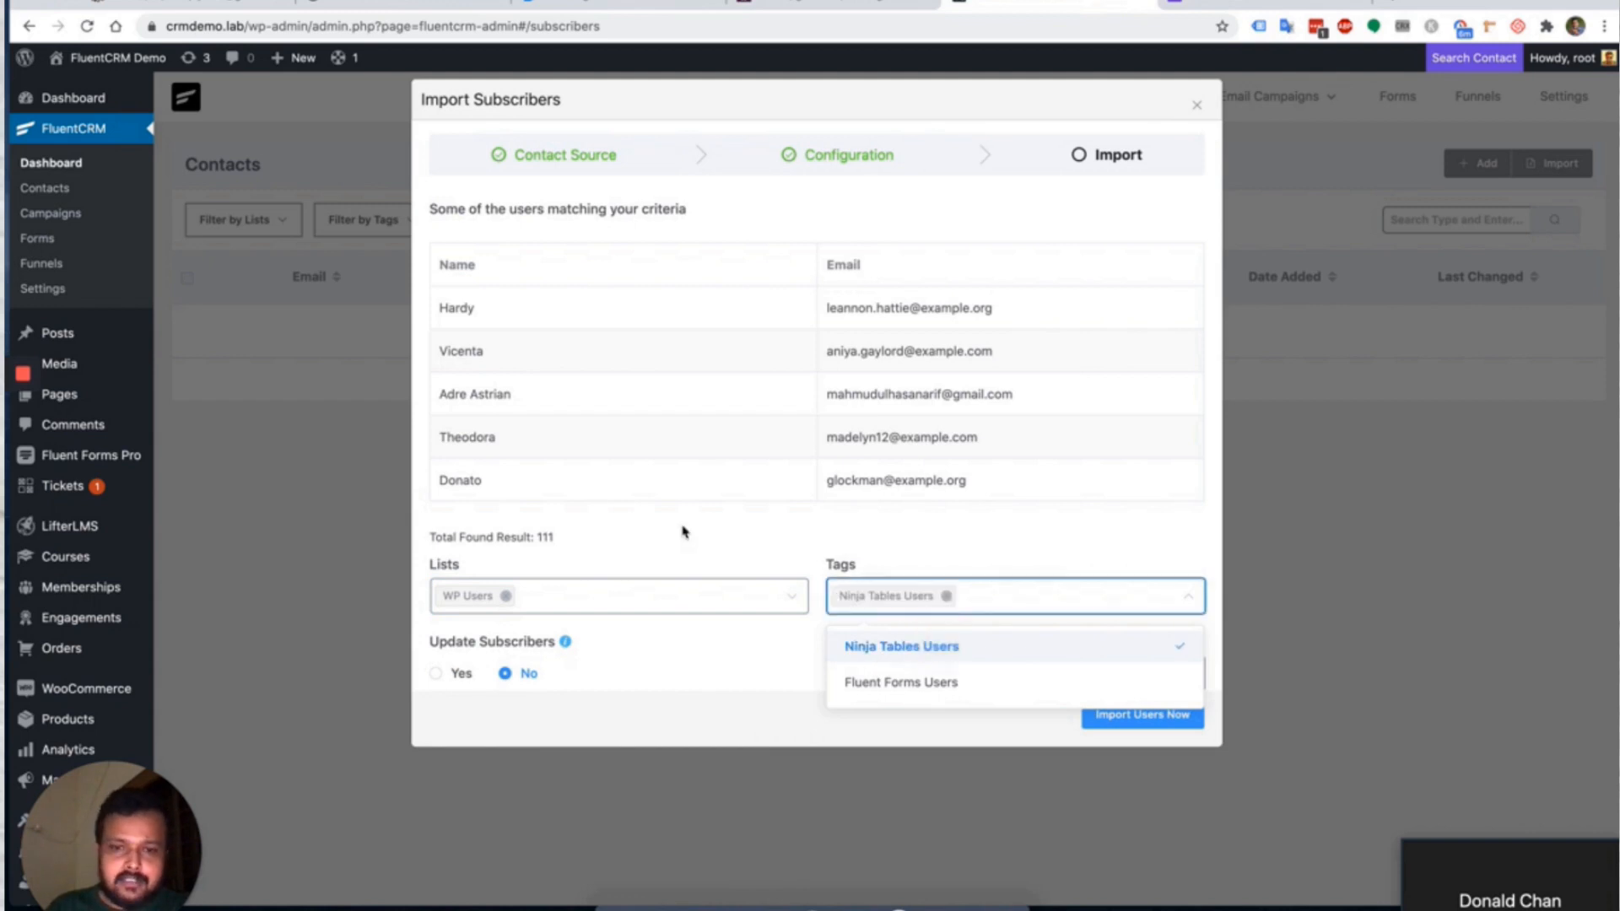
{"action": "left_click", "coordinate": [732, 546]}
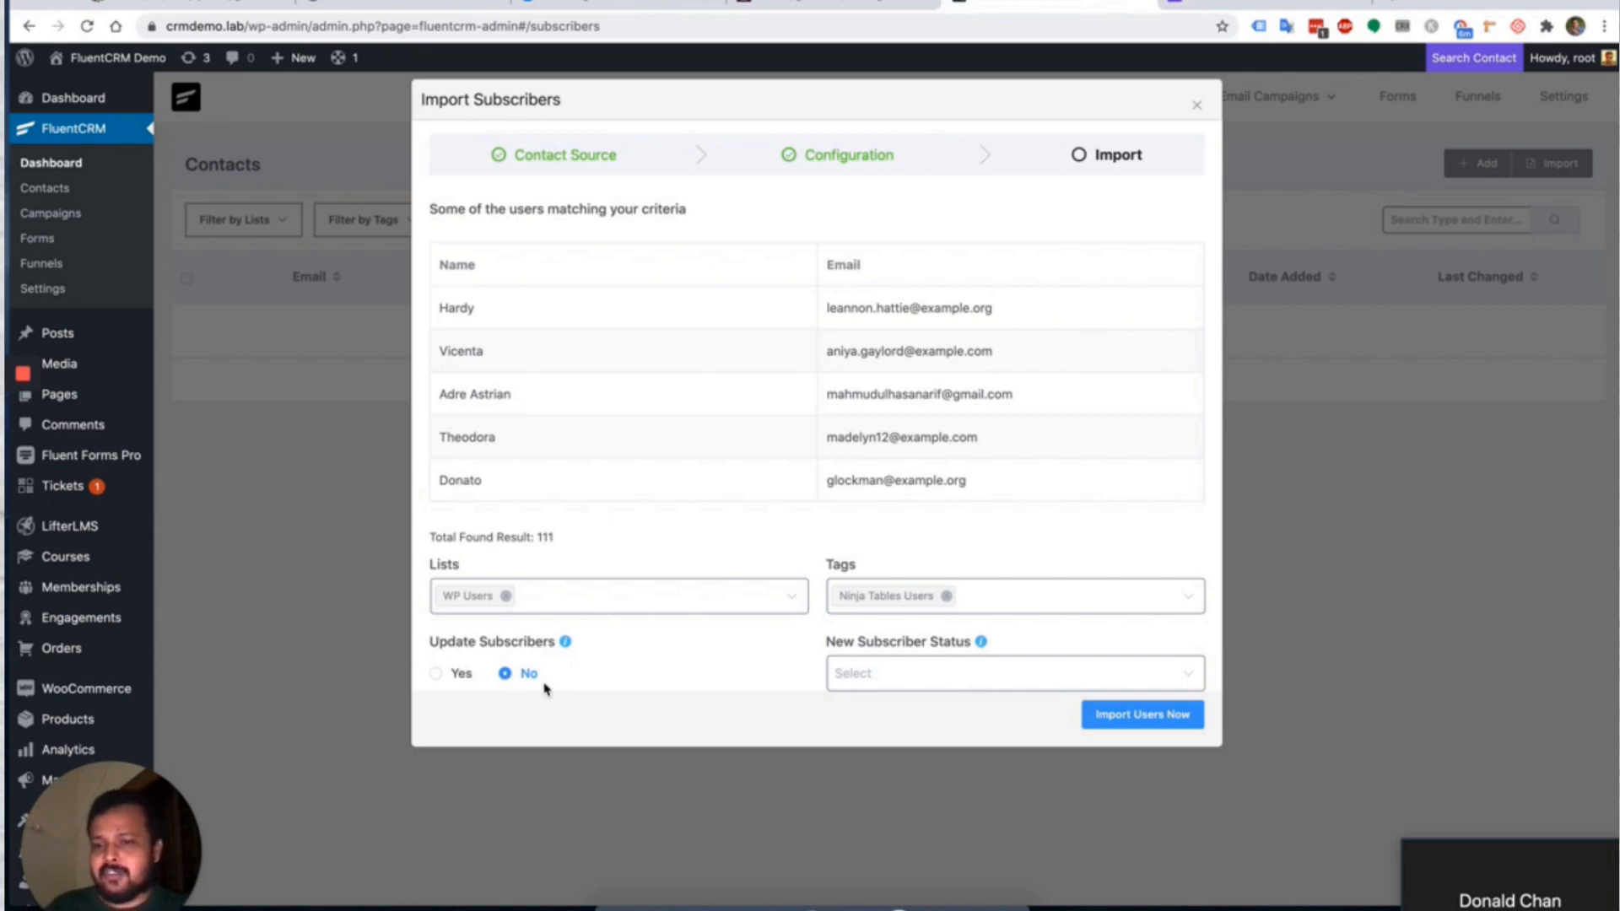
Enable updating existing subscribers, set status to Subscribed, and run the import.
{"action": "left_click", "coordinate": [460, 675]}
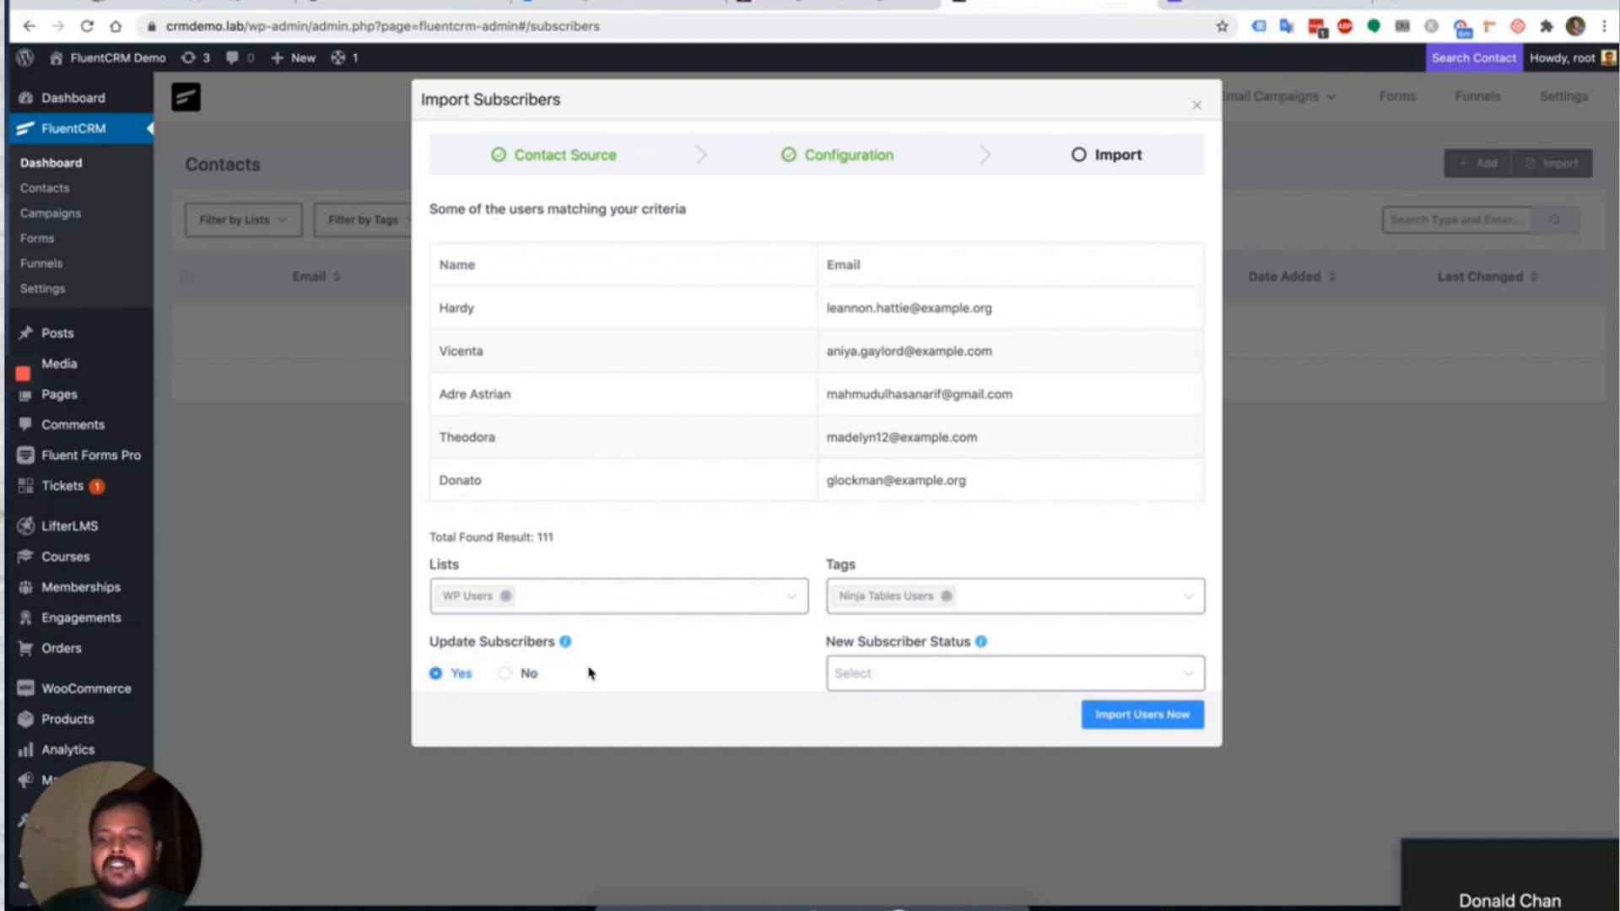
{"action": "left_click", "coordinate": [860, 682]}
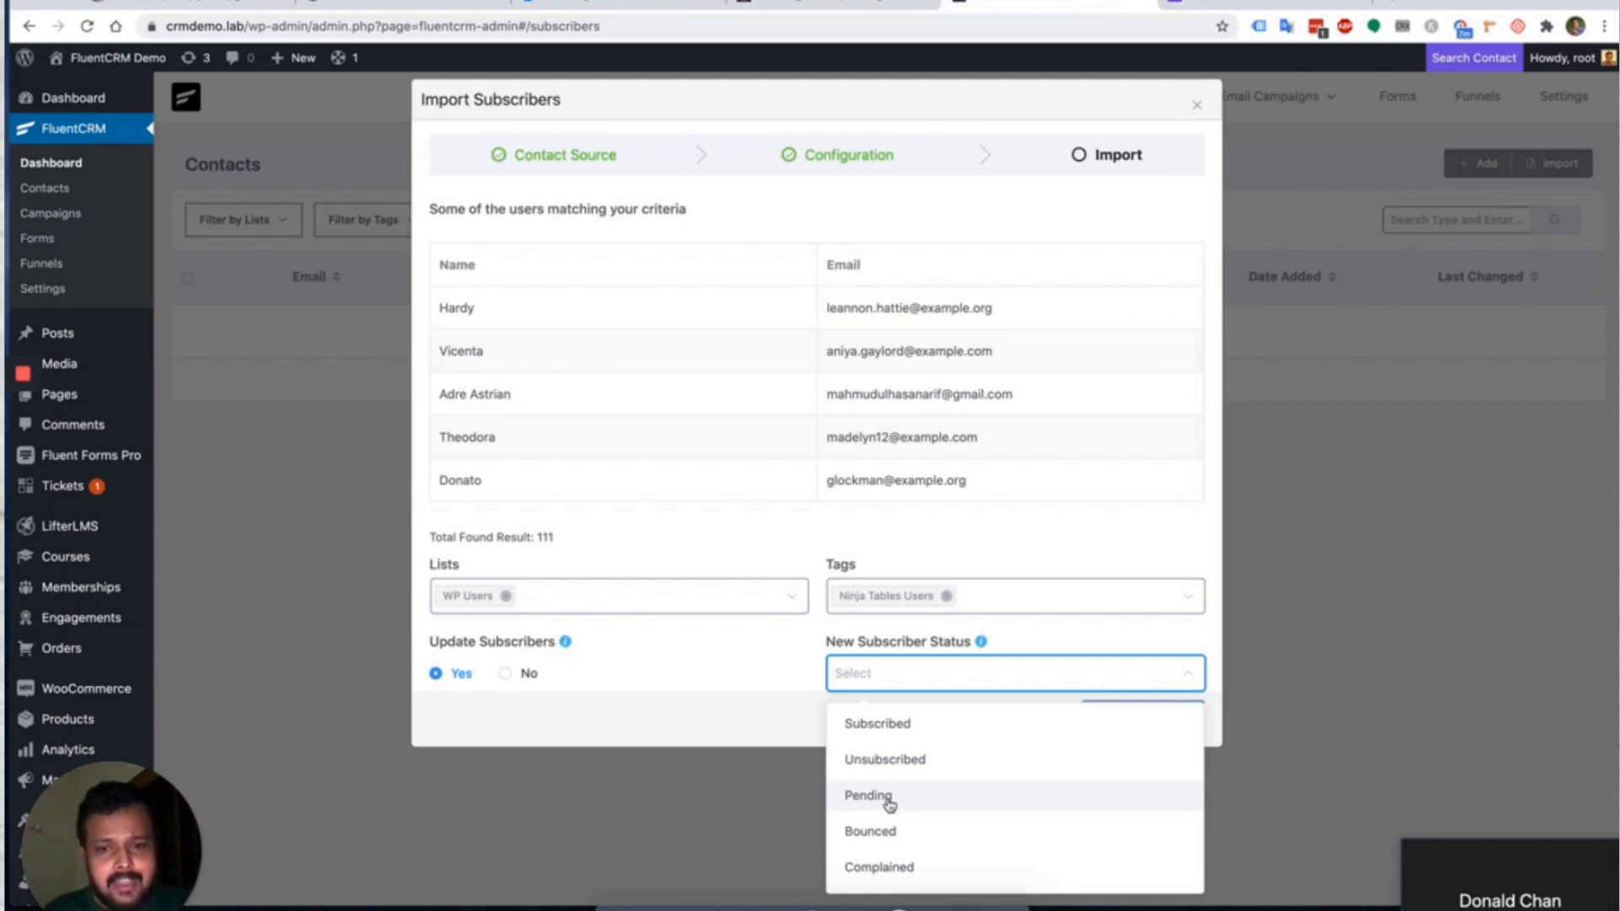
{"action": "left_click", "coordinate": [933, 723]}
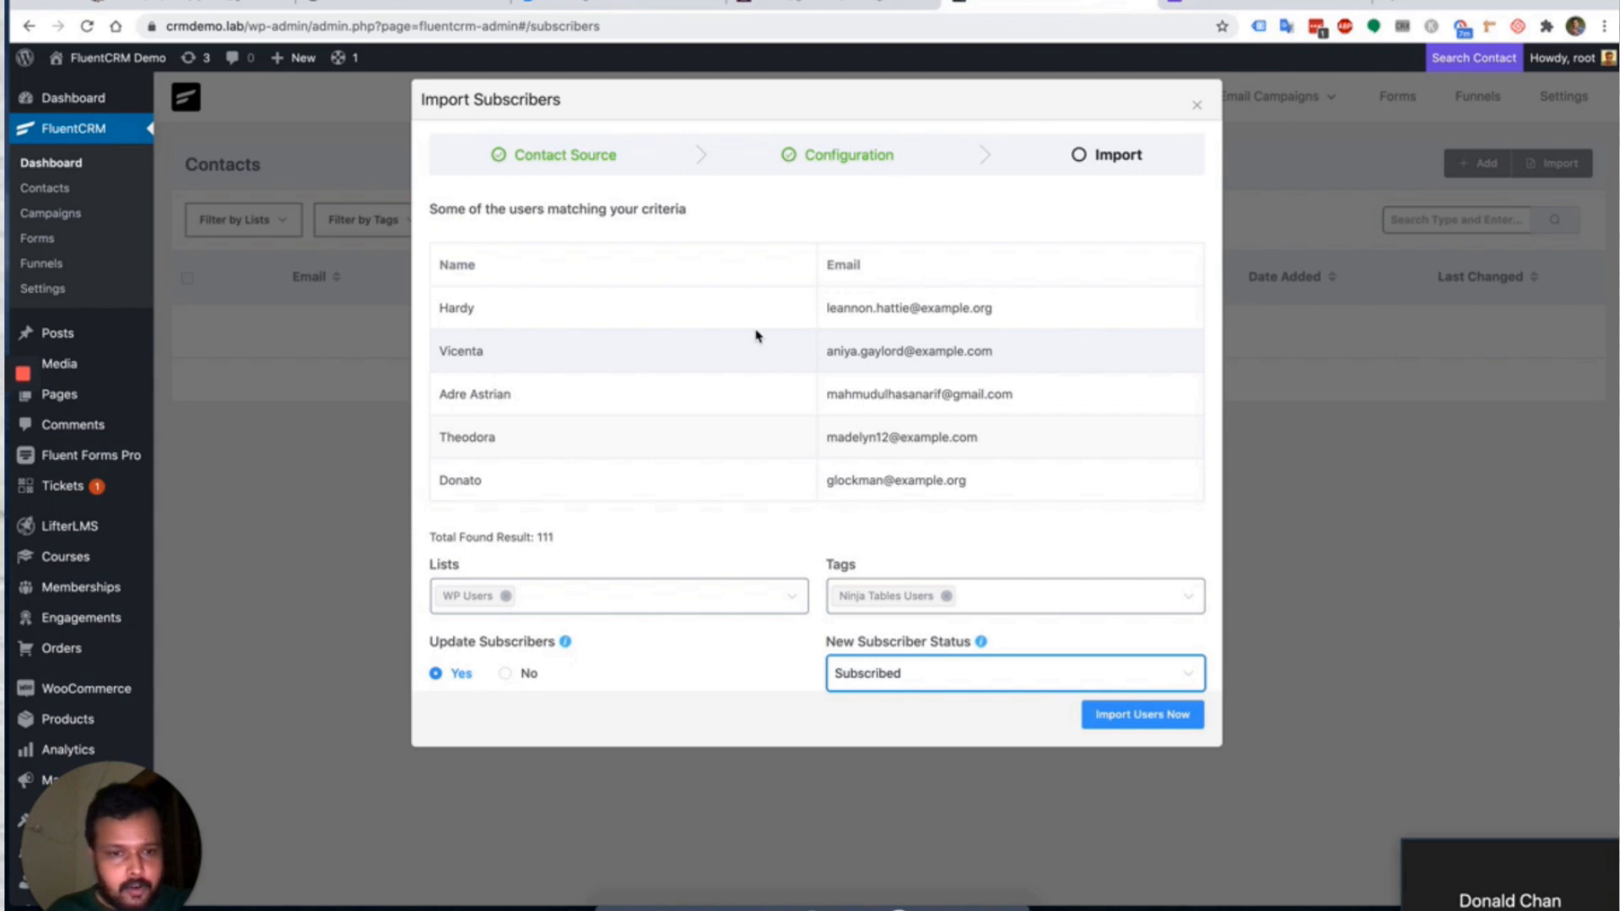
{"action": "left_click", "coordinate": [929, 723]}
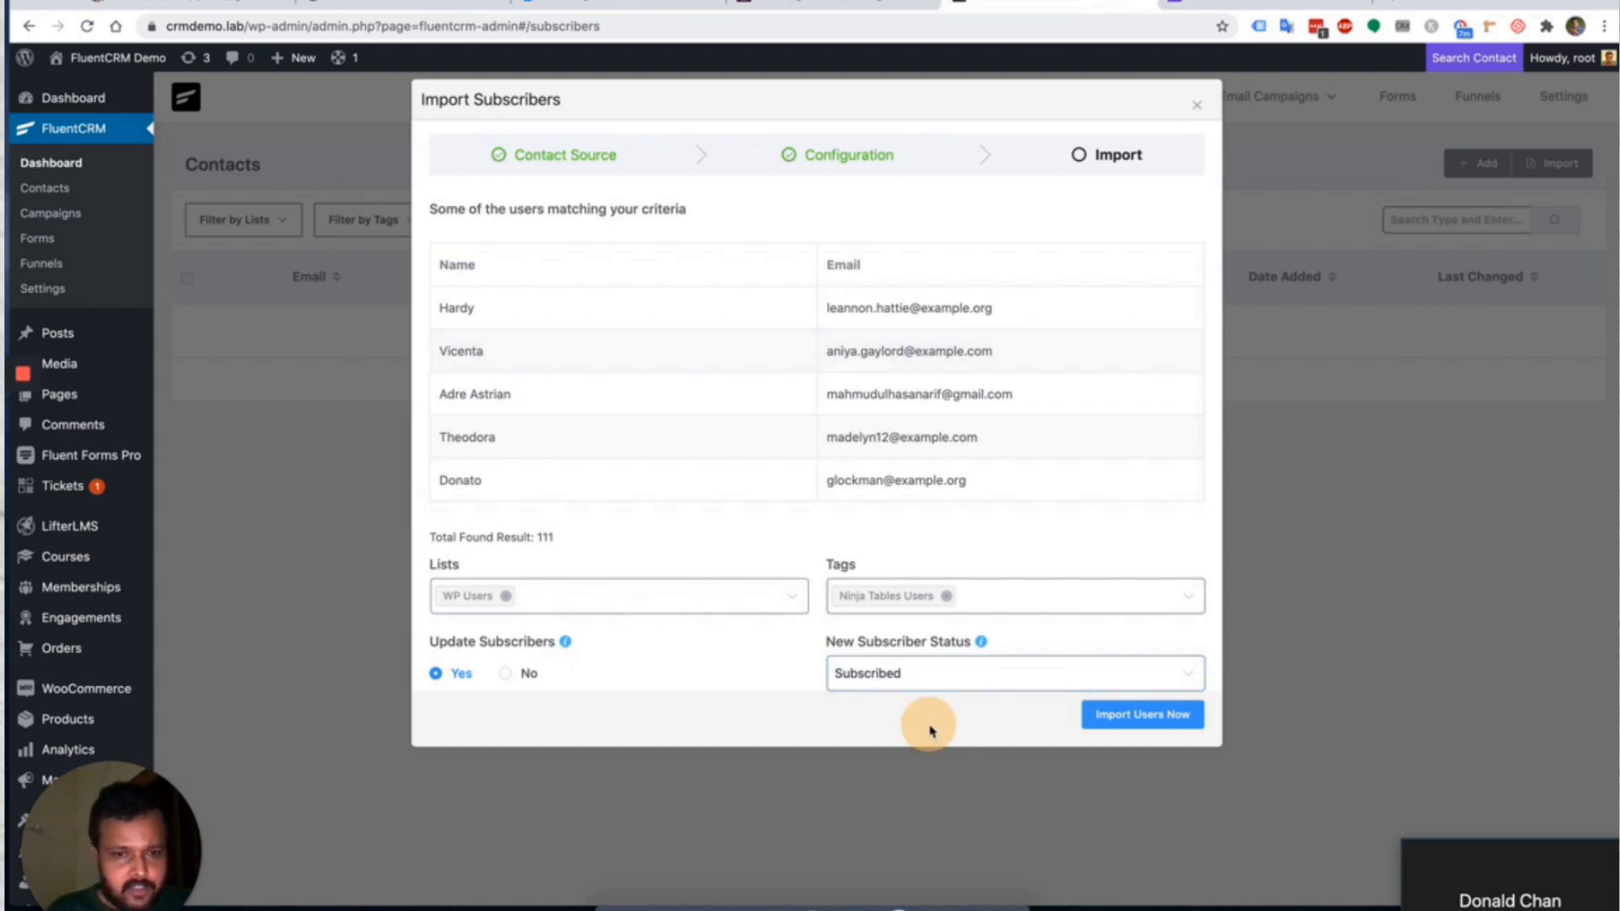
{"action": "left_click", "coordinate": [1127, 716]}
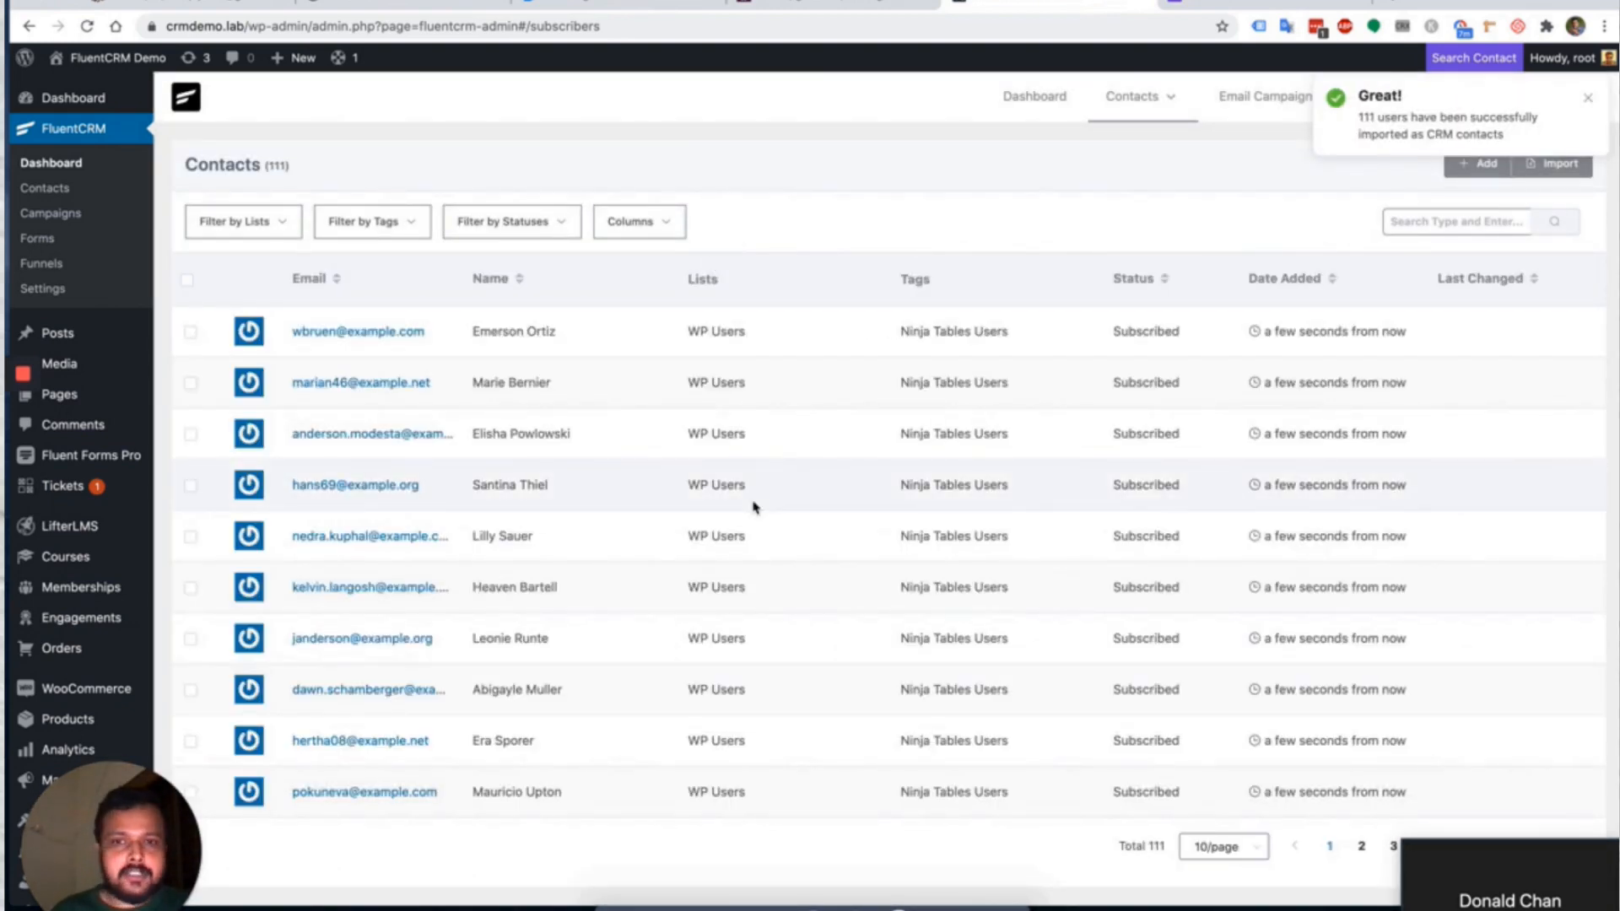
Dismiss the import notice, look over Lists and Tags, then open Dynamic Segments.
{"action": "left_click", "coordinate": [1587, 98]}
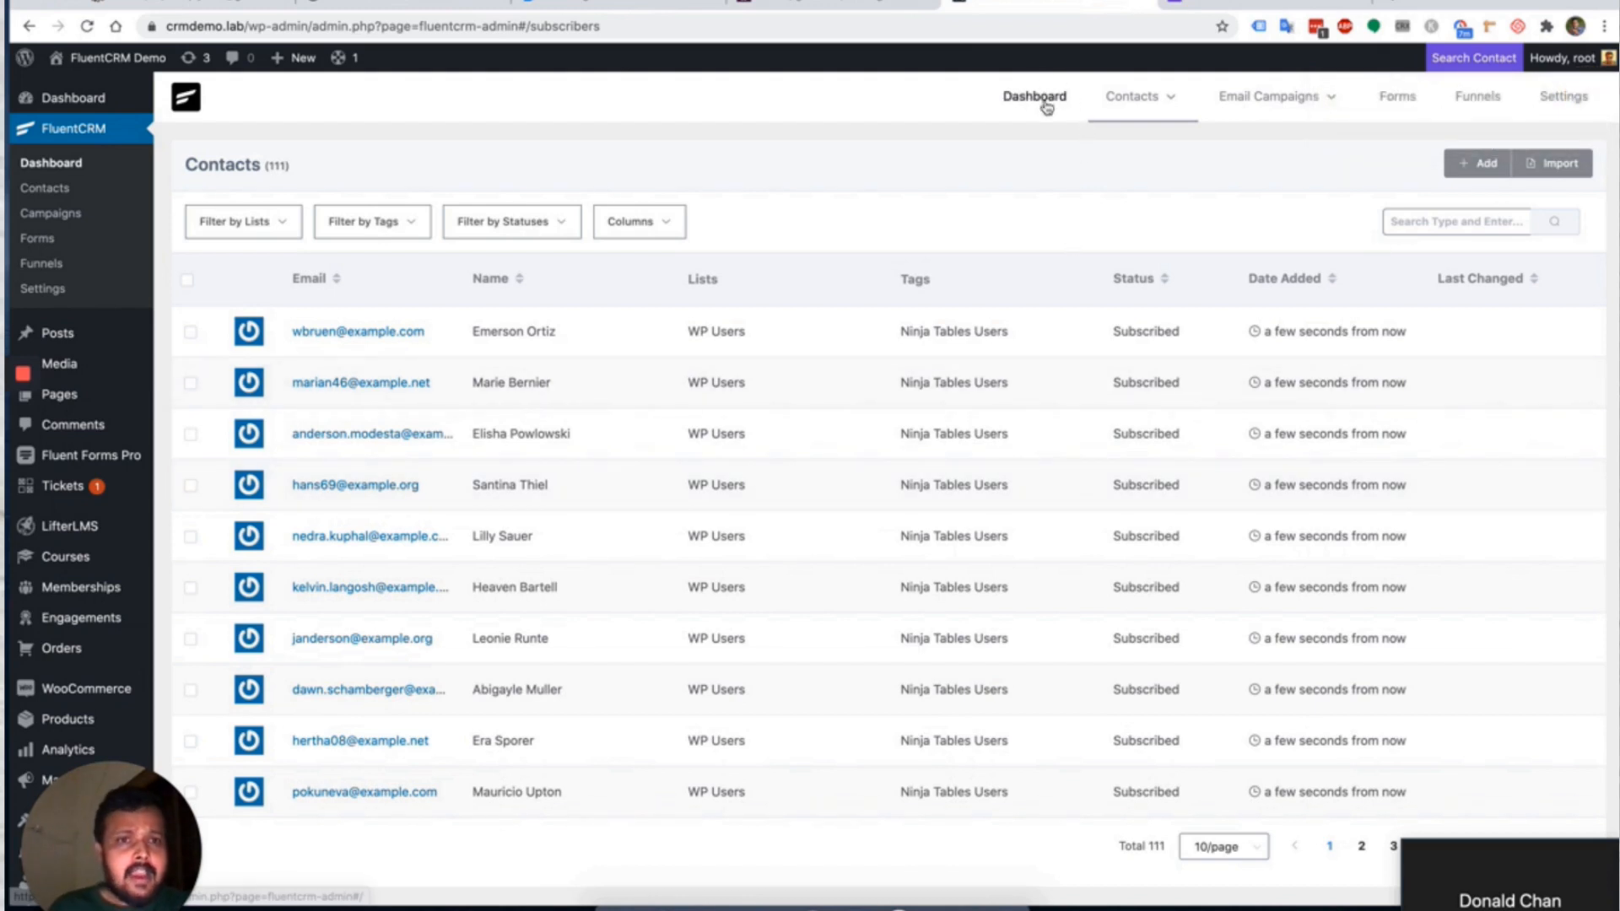
{"action": "mouse_move", "coordinate": [1166, 106]}
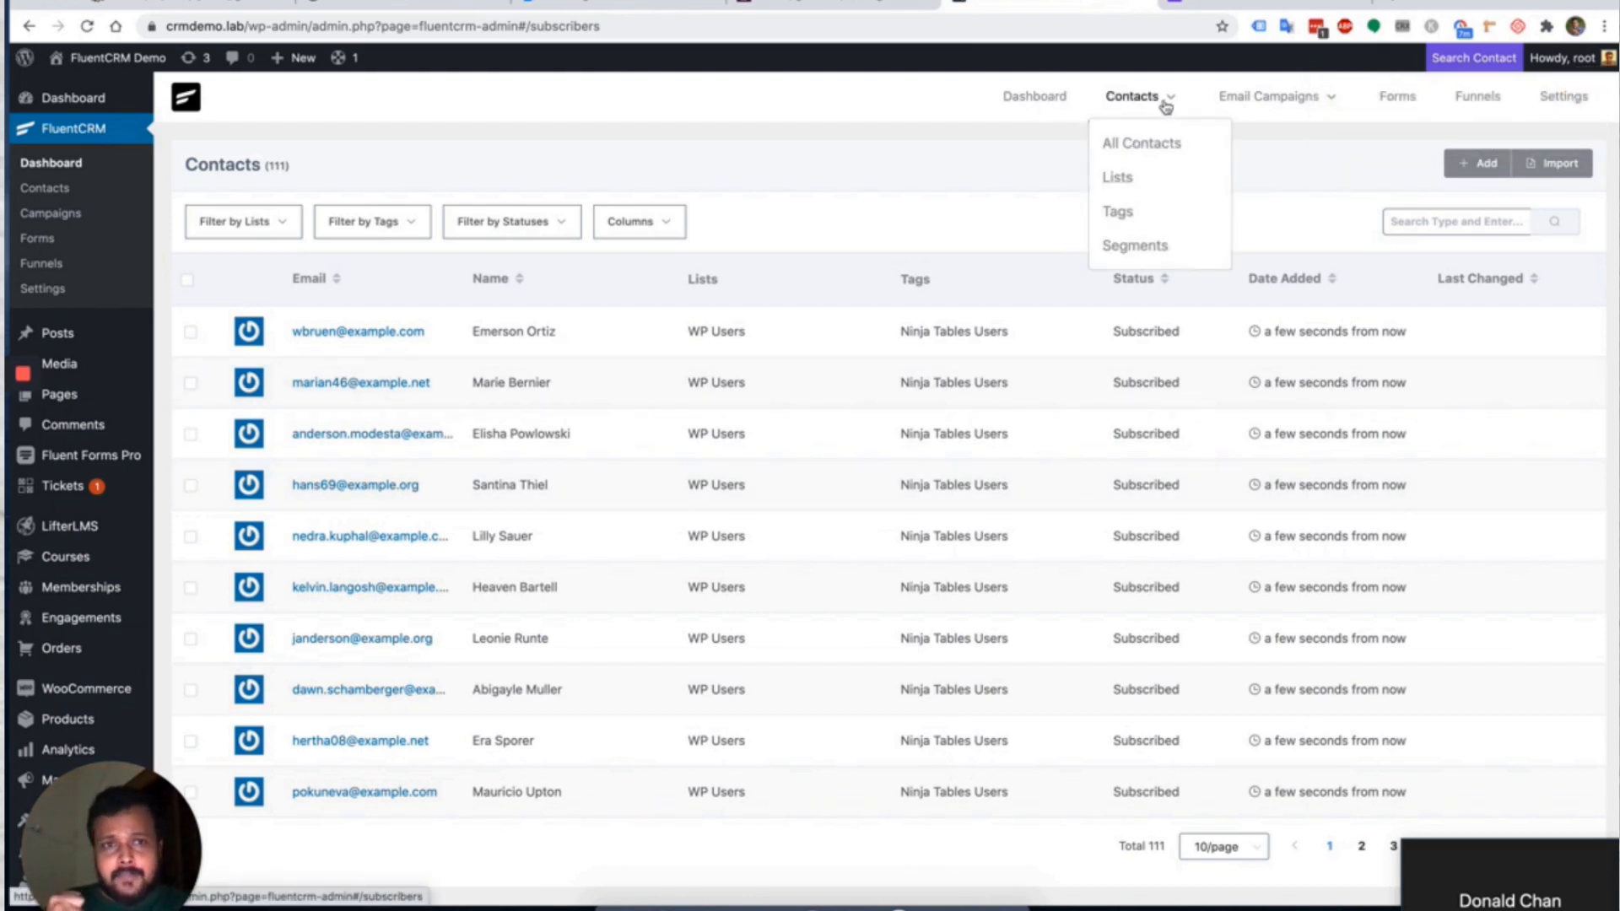
{"action": "left_click", "coordinate": [1120, 175]}
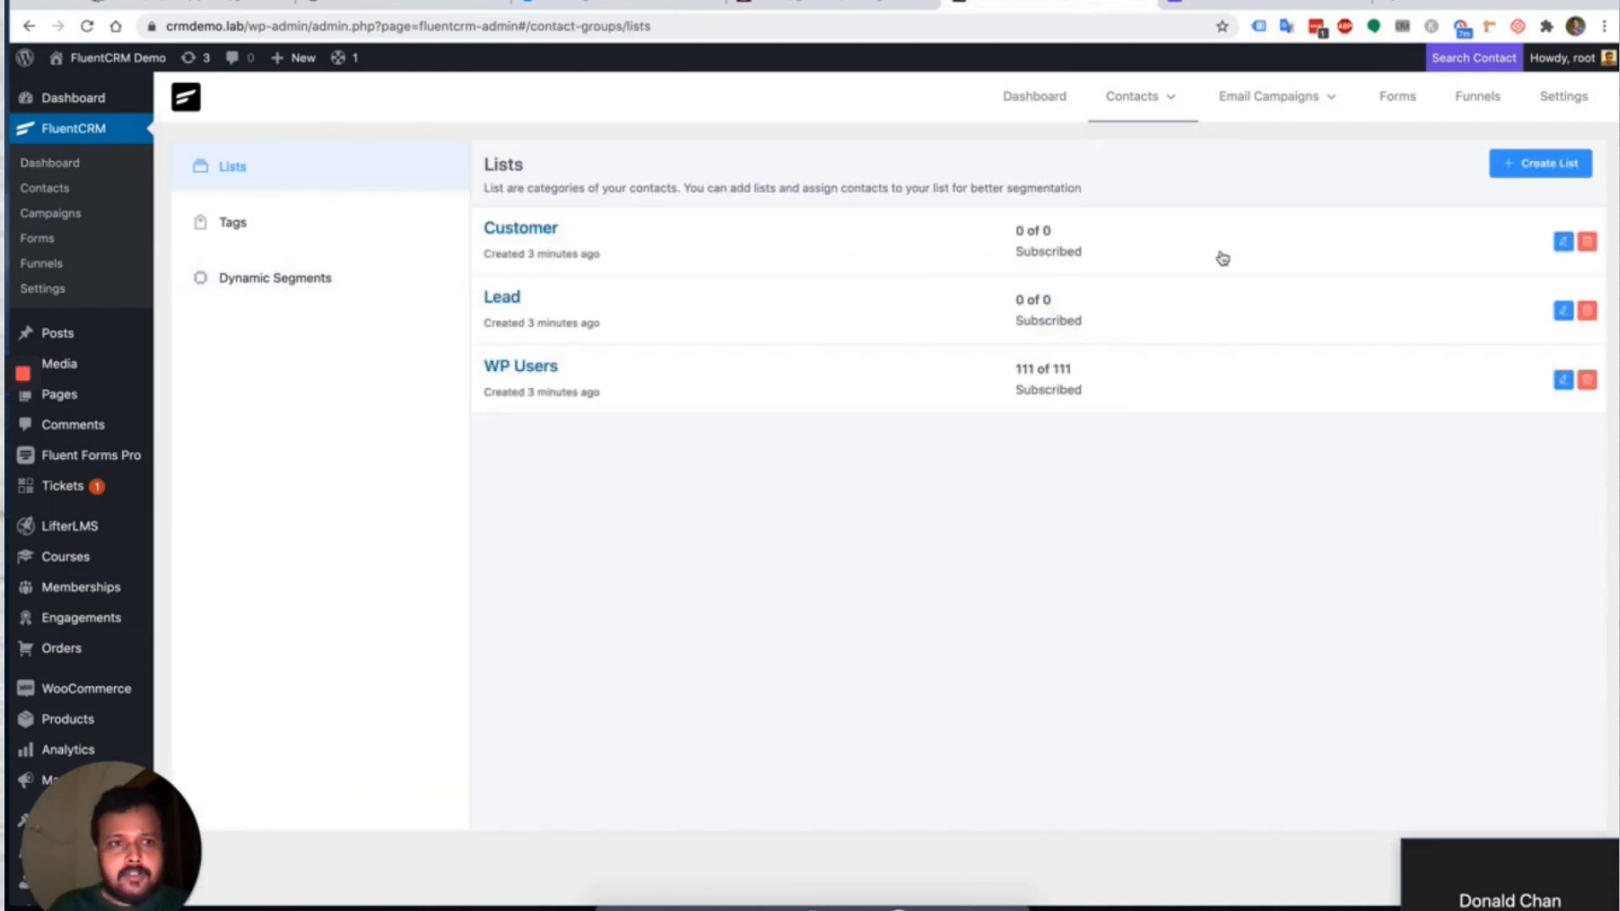
{"action": "left_click", "coordinate": [257, 237]}
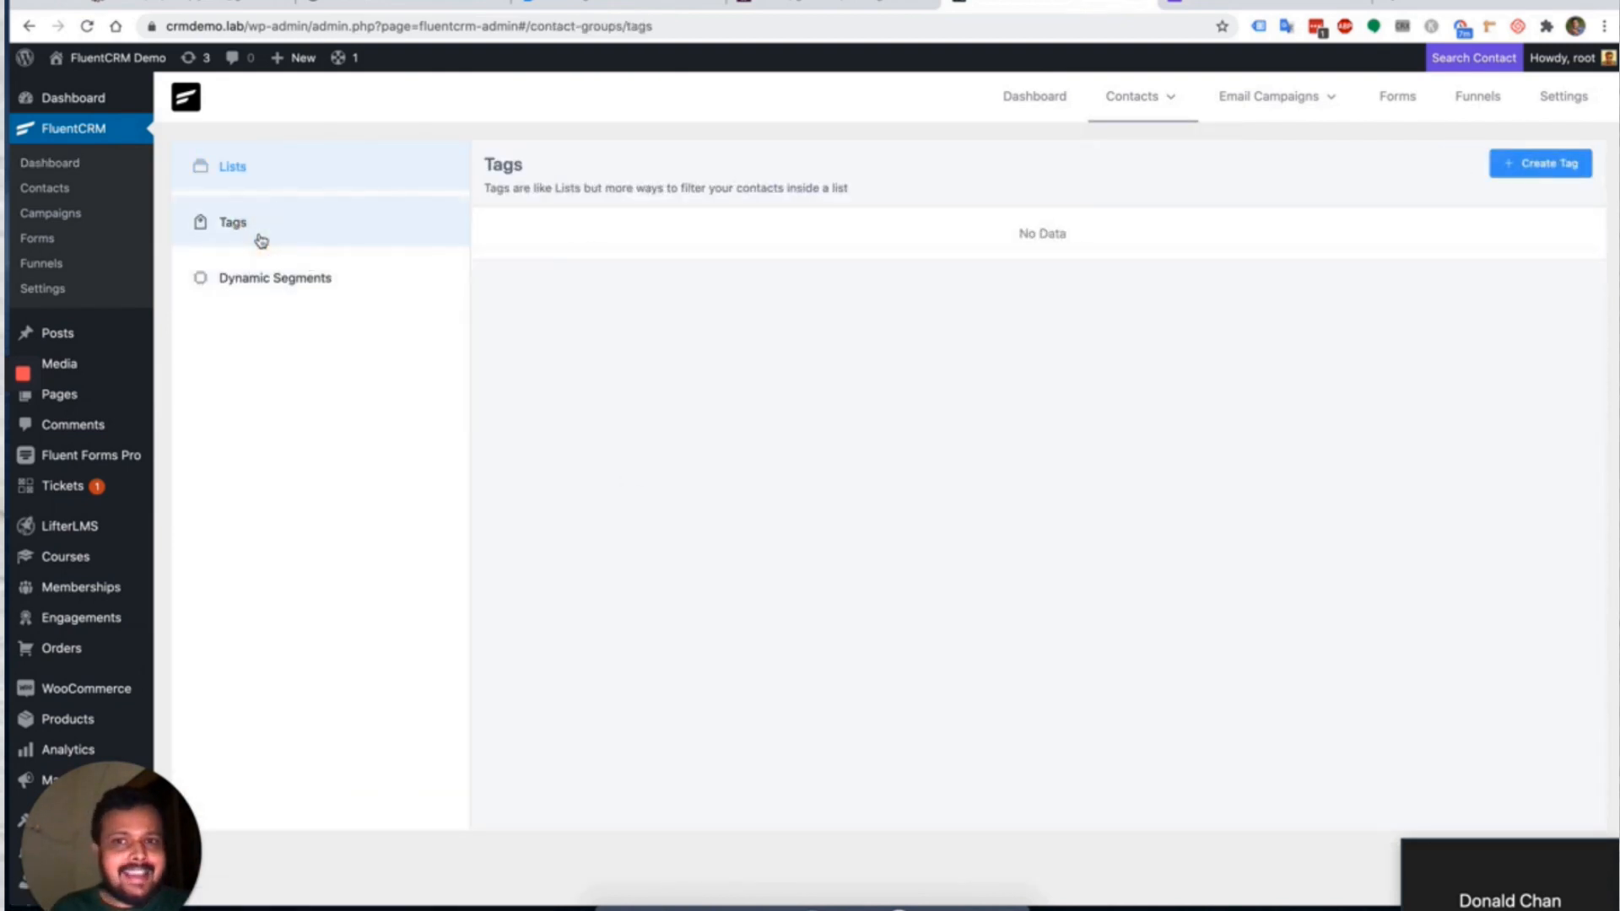
{"action": "left_click", "coordinate": [299, 281]}
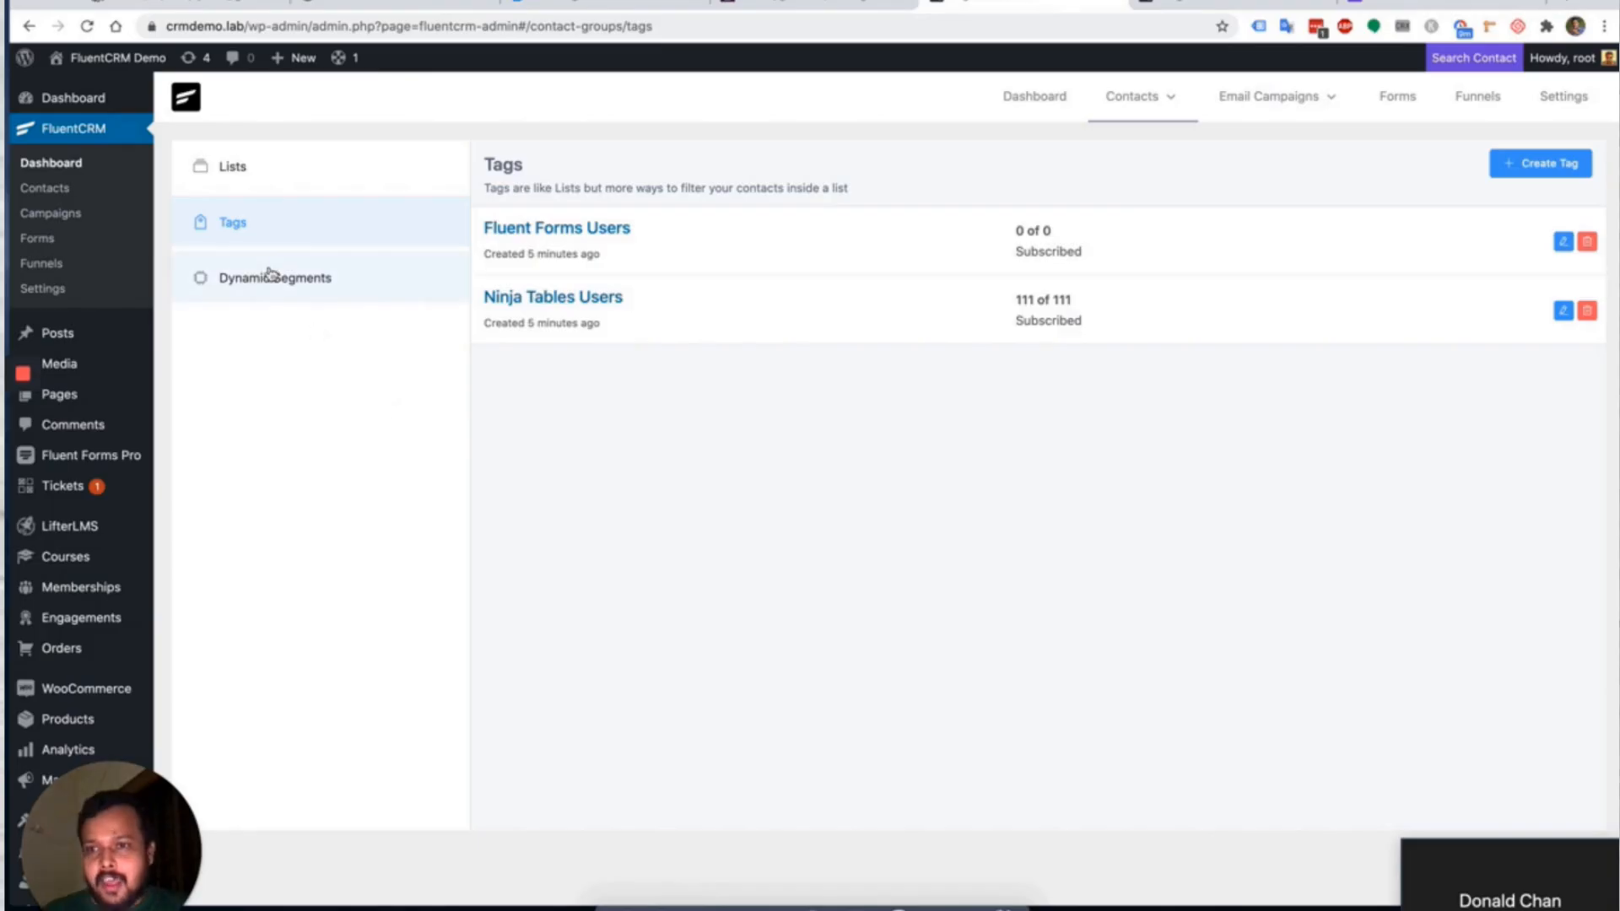
{"action": "left_click", "coordinate": [270, 281]}
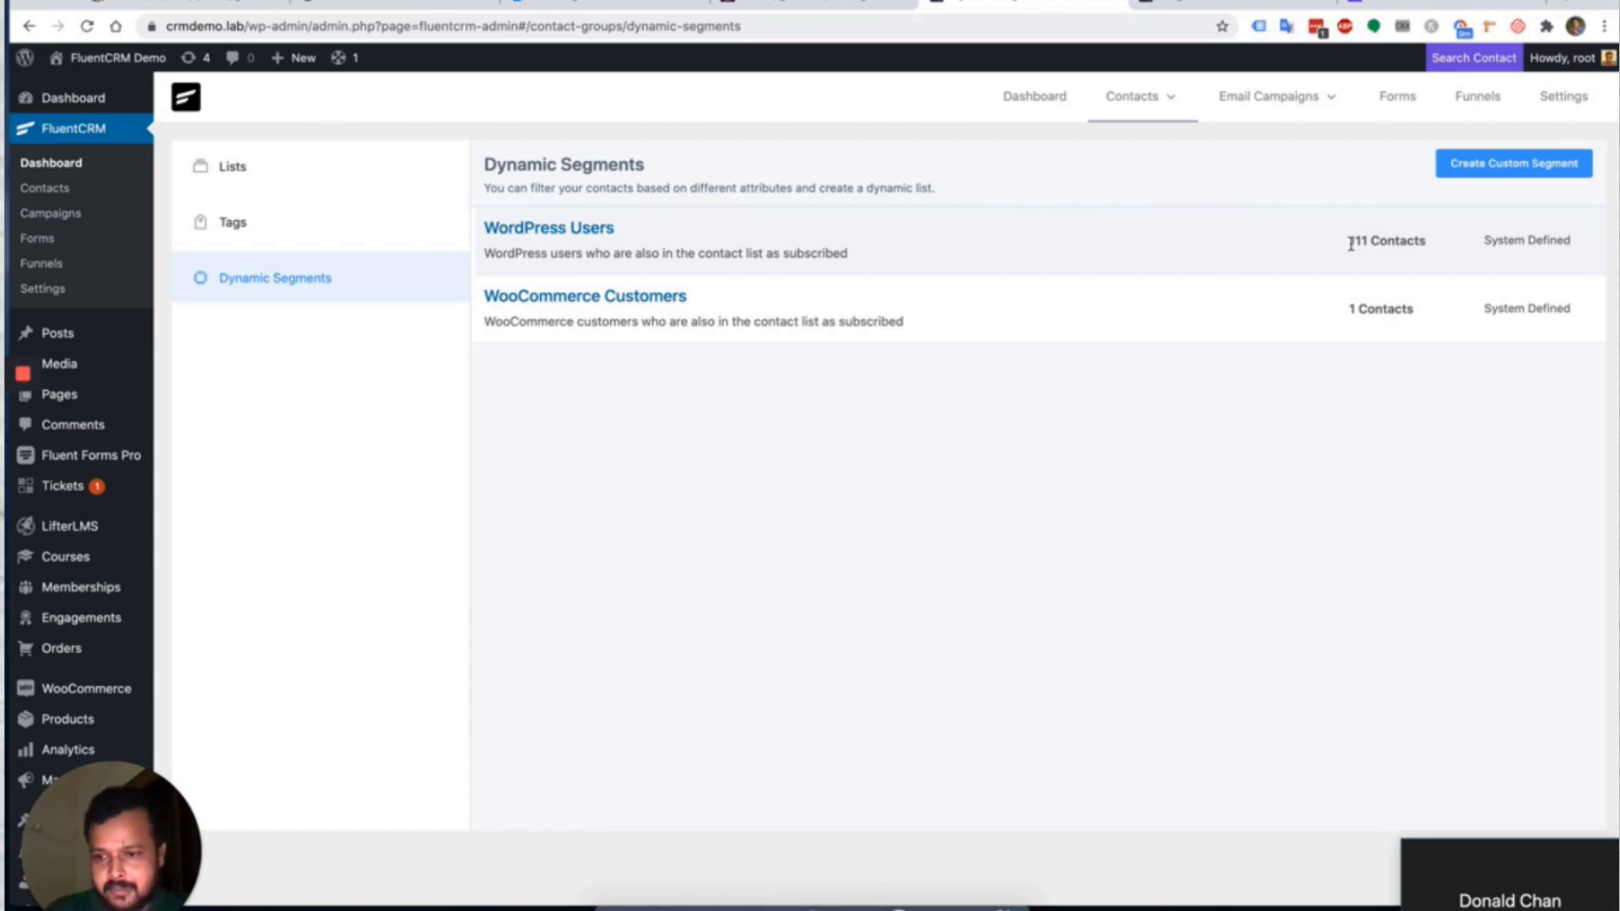
Create a custom segment 'Inactive Contacts' with the condition Contact Email contains gmail.com.
{"action": "left_click", "coordinate": [1515, 165]}
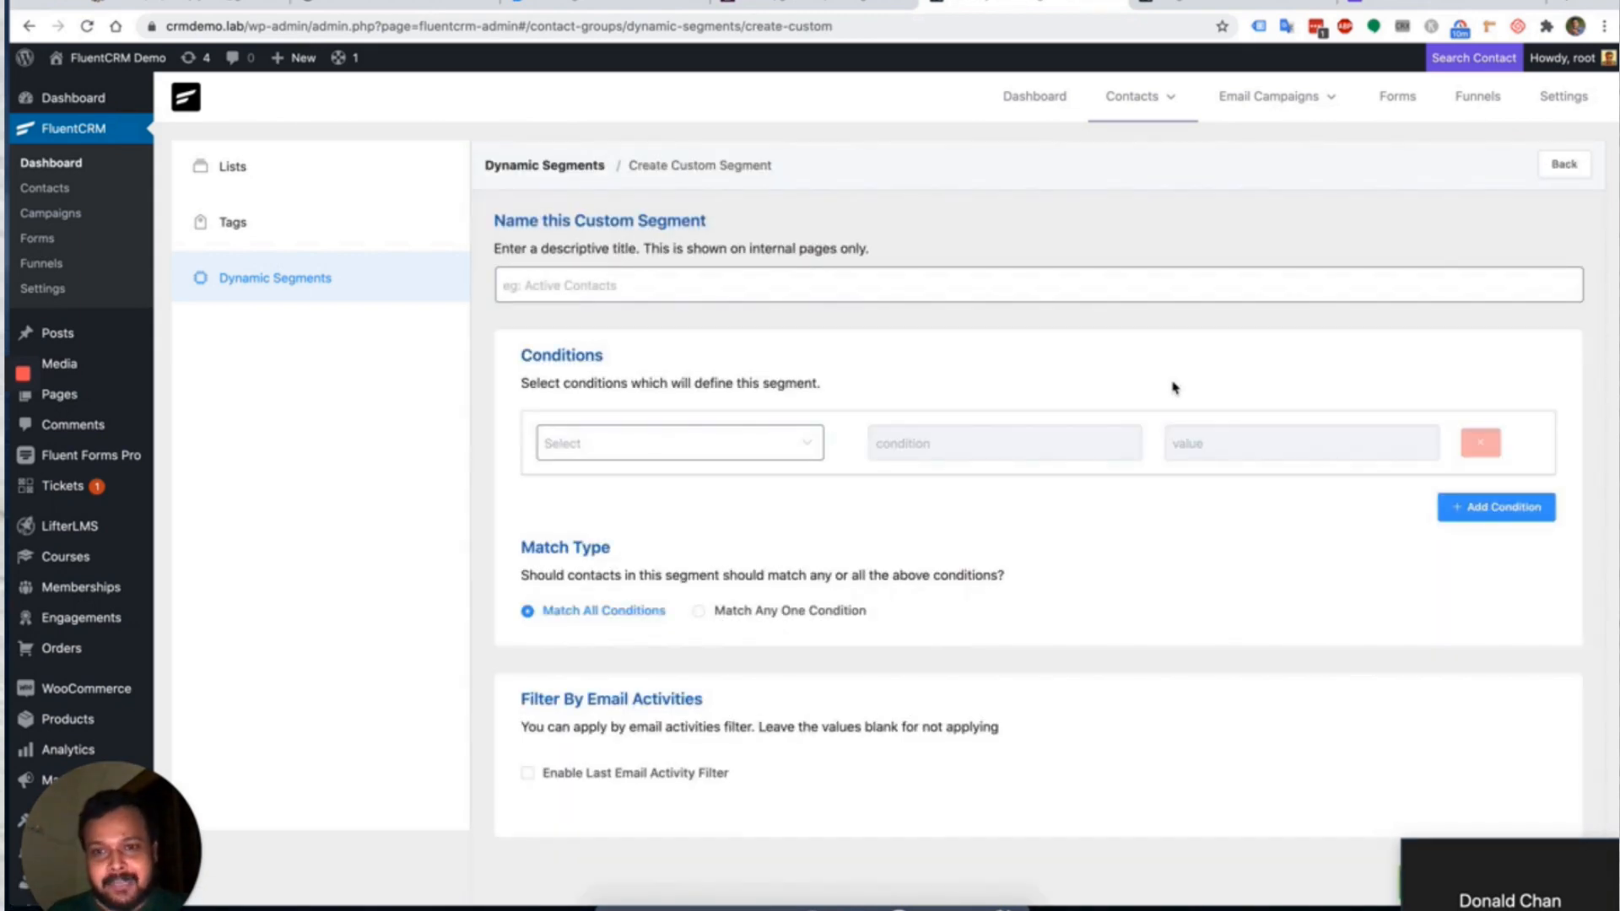
{"action": "left_click", "coordinate": [919, 284]}
{"action": "type", "text": "I"}
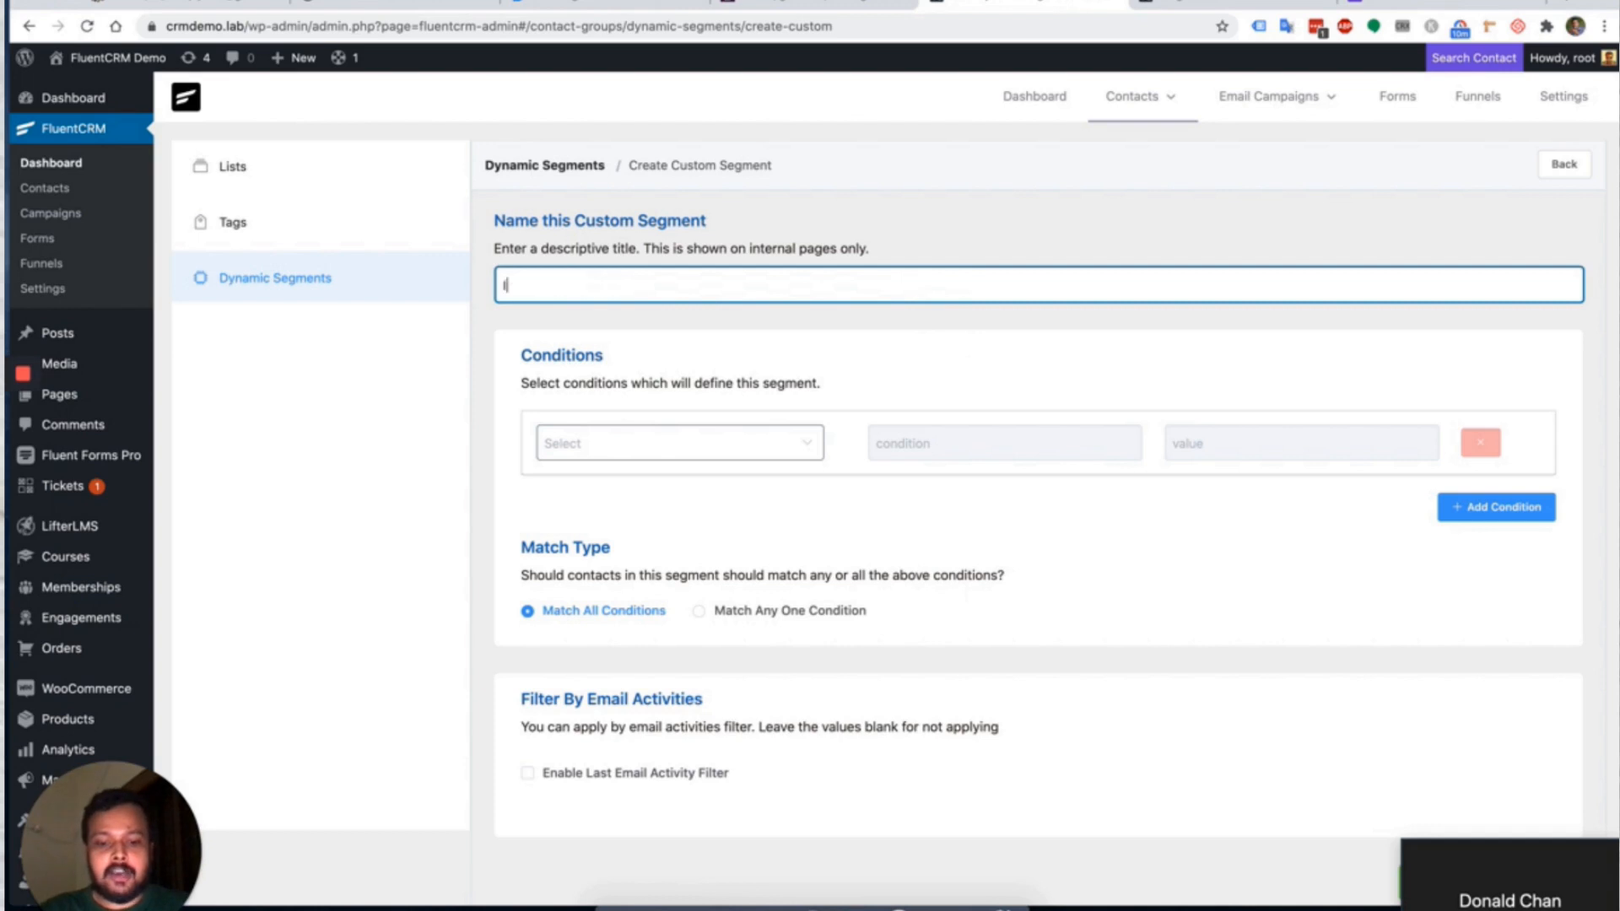
{"action": "type", "text": "nactive "}
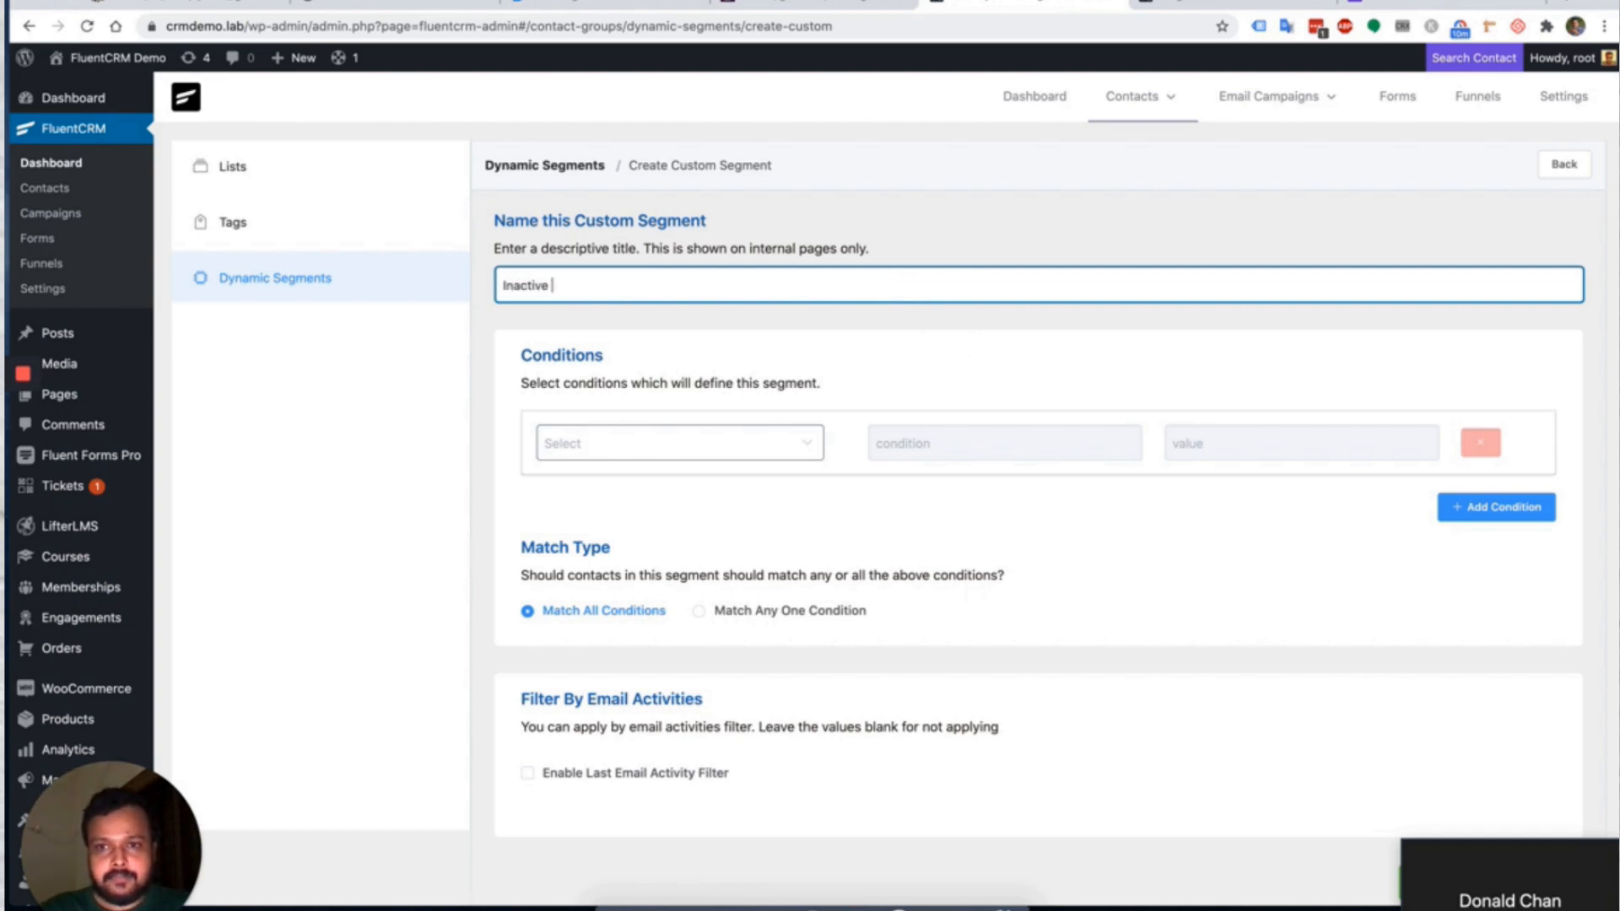
{"action": "type", "text": "Contacts"}
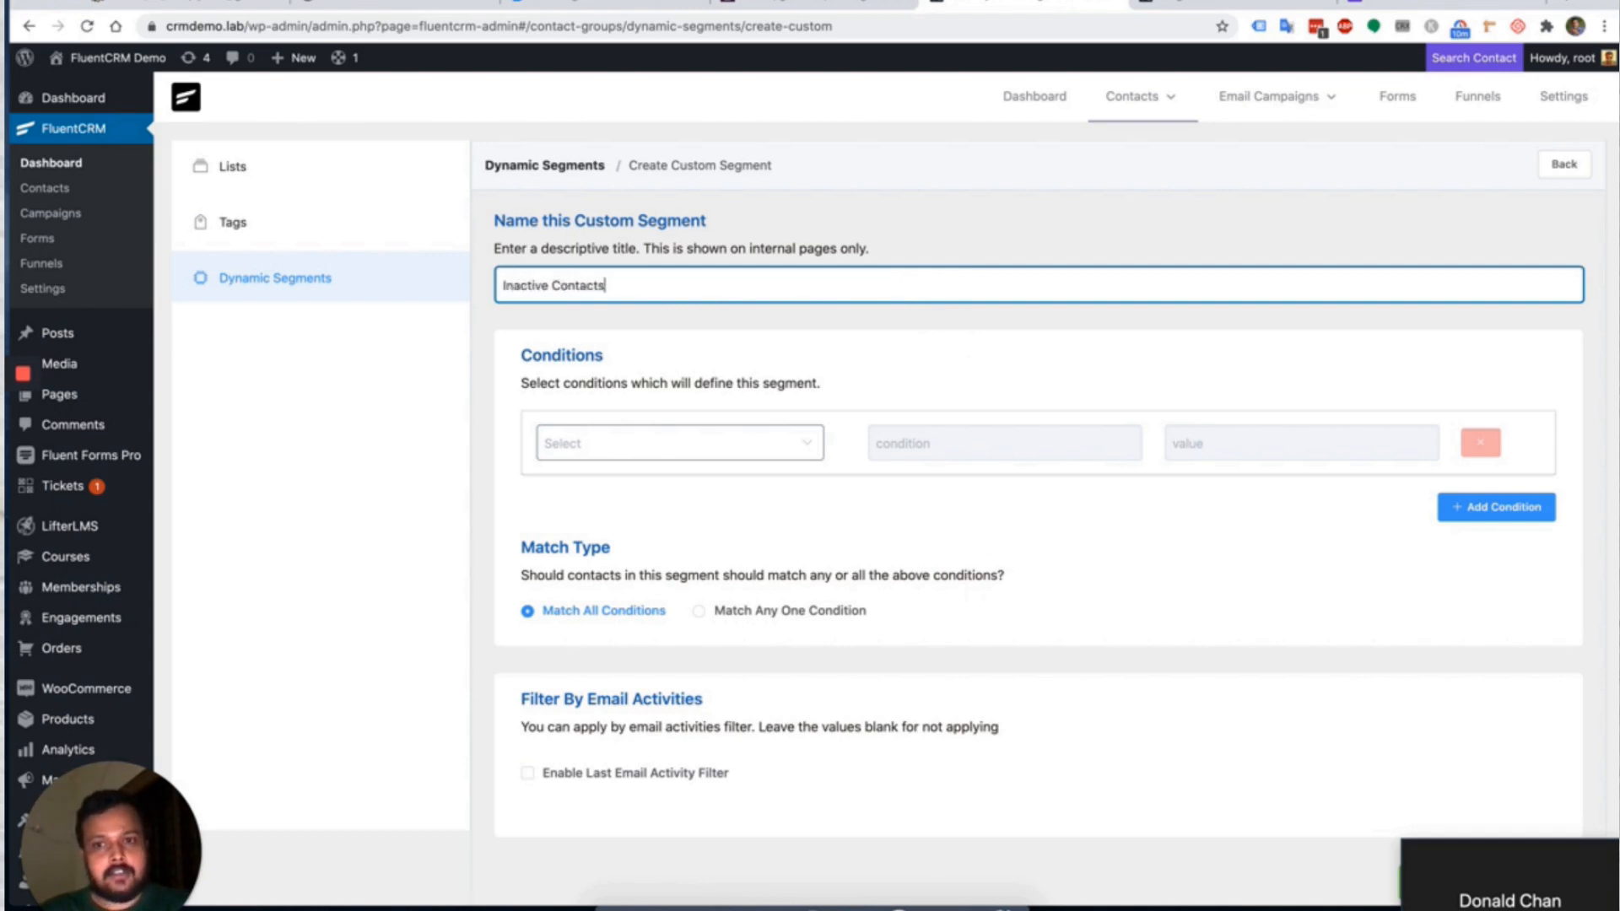
{"action": "left_click", "coordinate": [764, 447]}
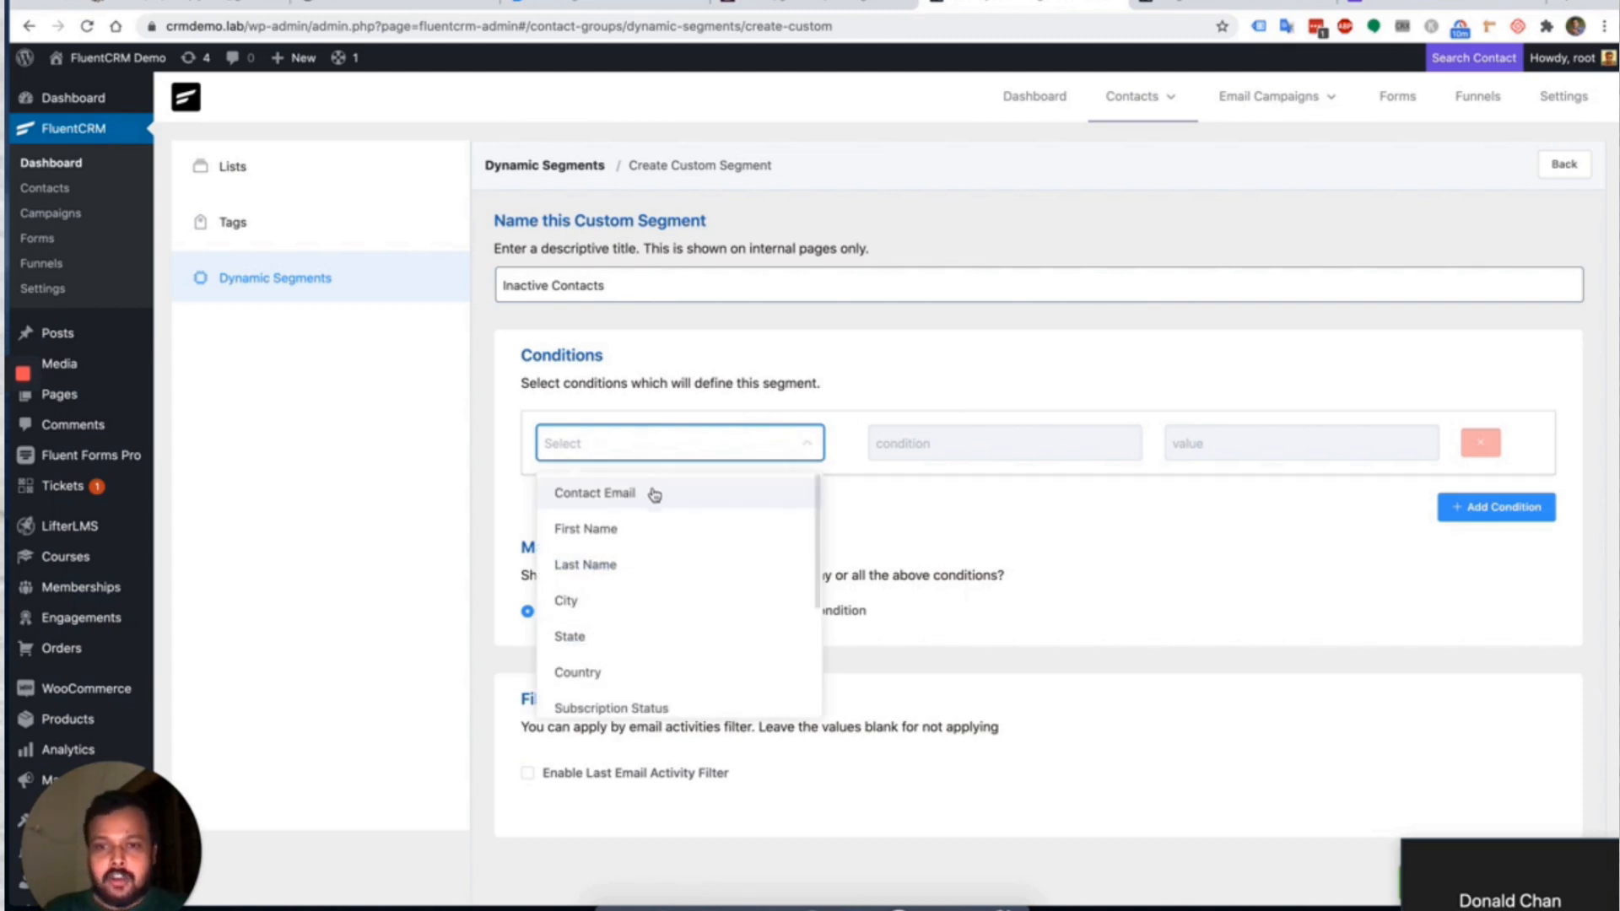
{"action": "left_click", "coordinate": [619, 498]}
{"action": "left_click", "coordinate": [916, 454]}
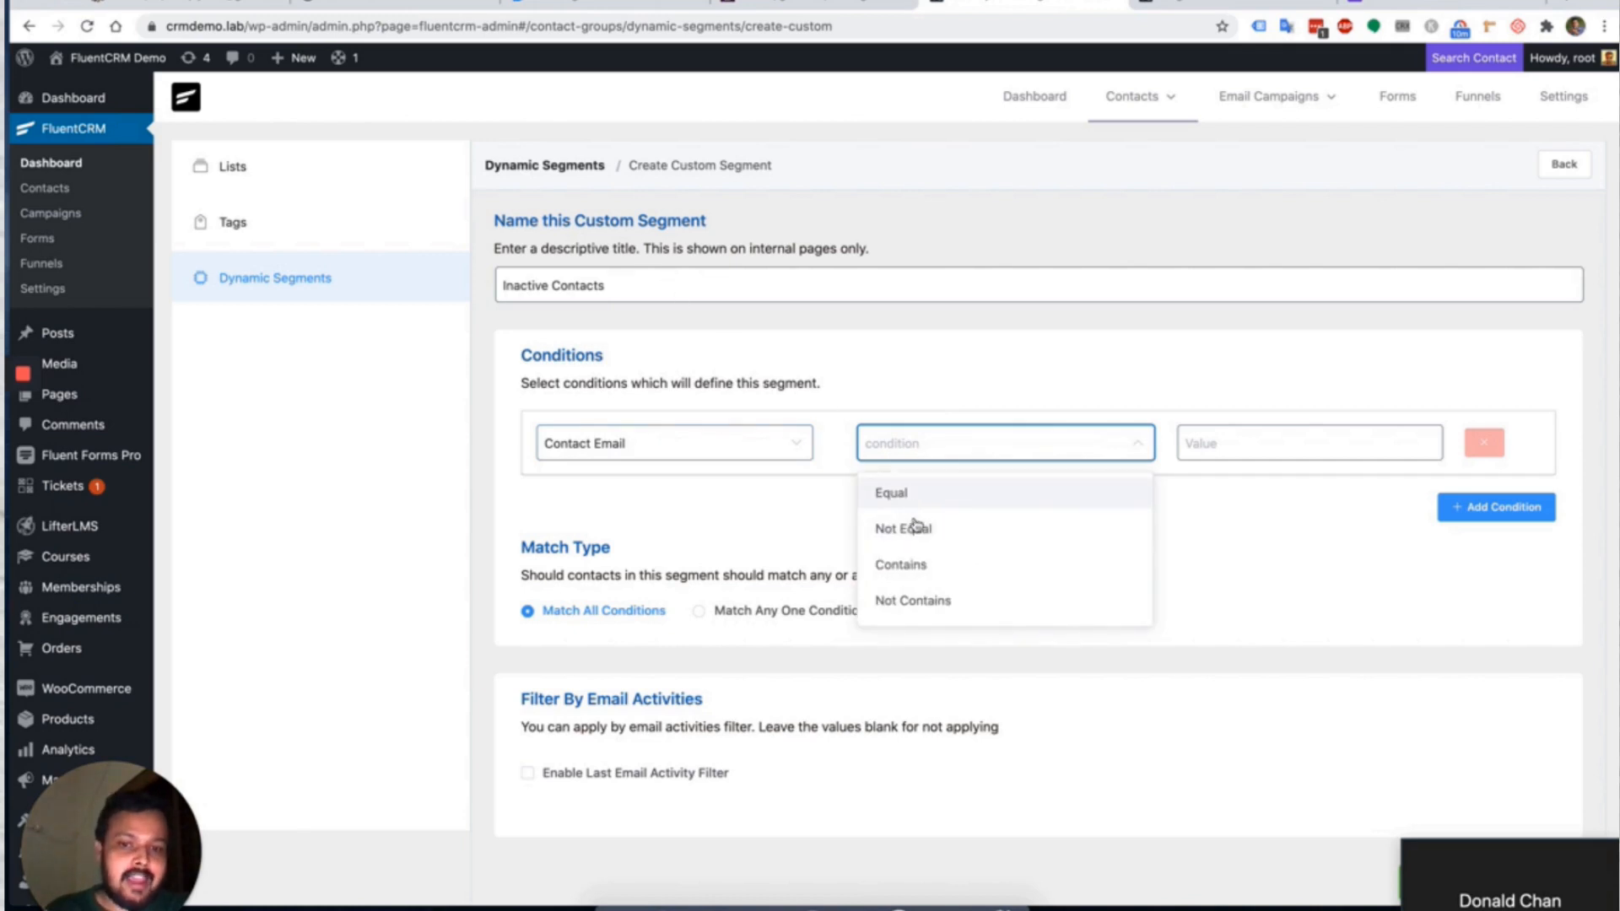
{"action": "left_click", "coordinate": [928, 572]}
{"action": "left_click", "coordinate": [1287, 455]}
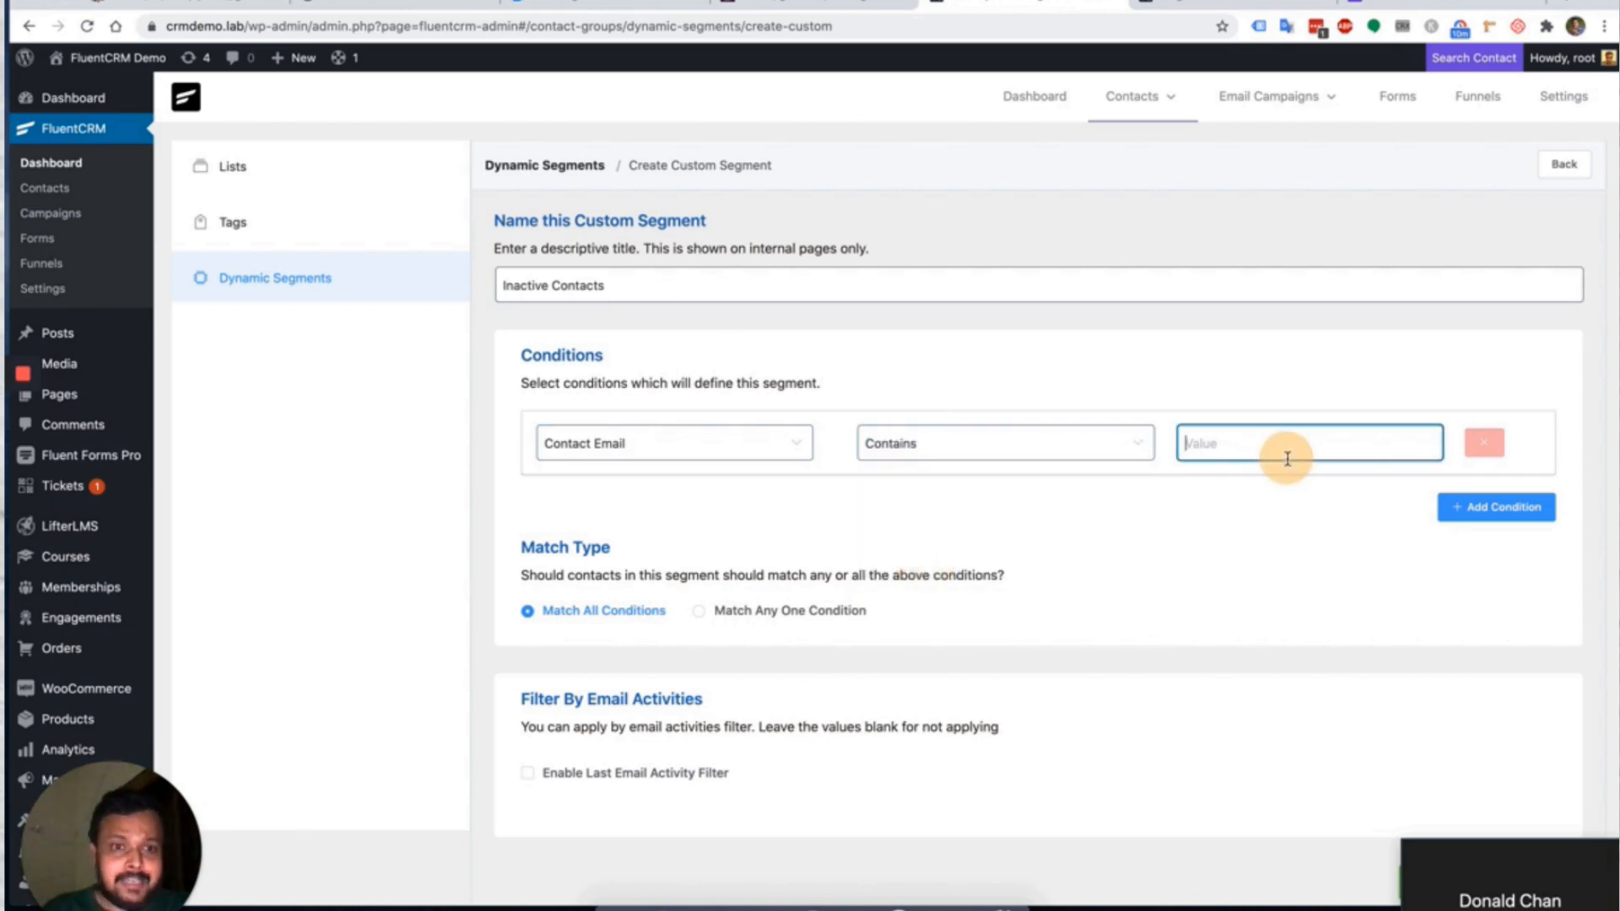
{"action": "type", "text": "gmail.com"}
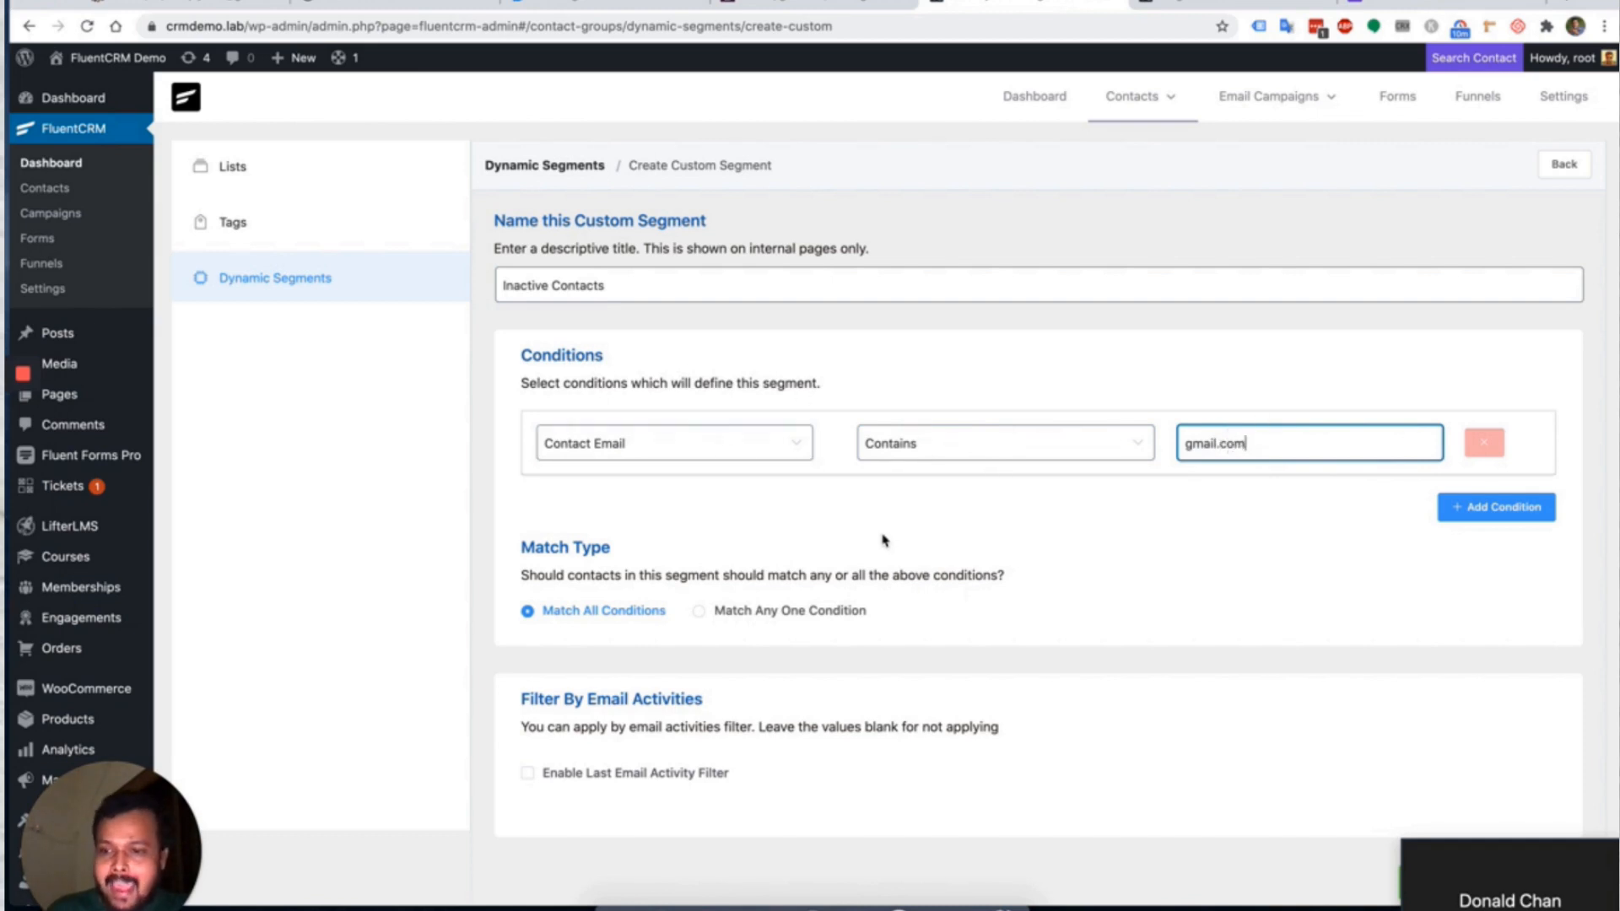
{"action": "left_click", "coordinate": [732, 449]}
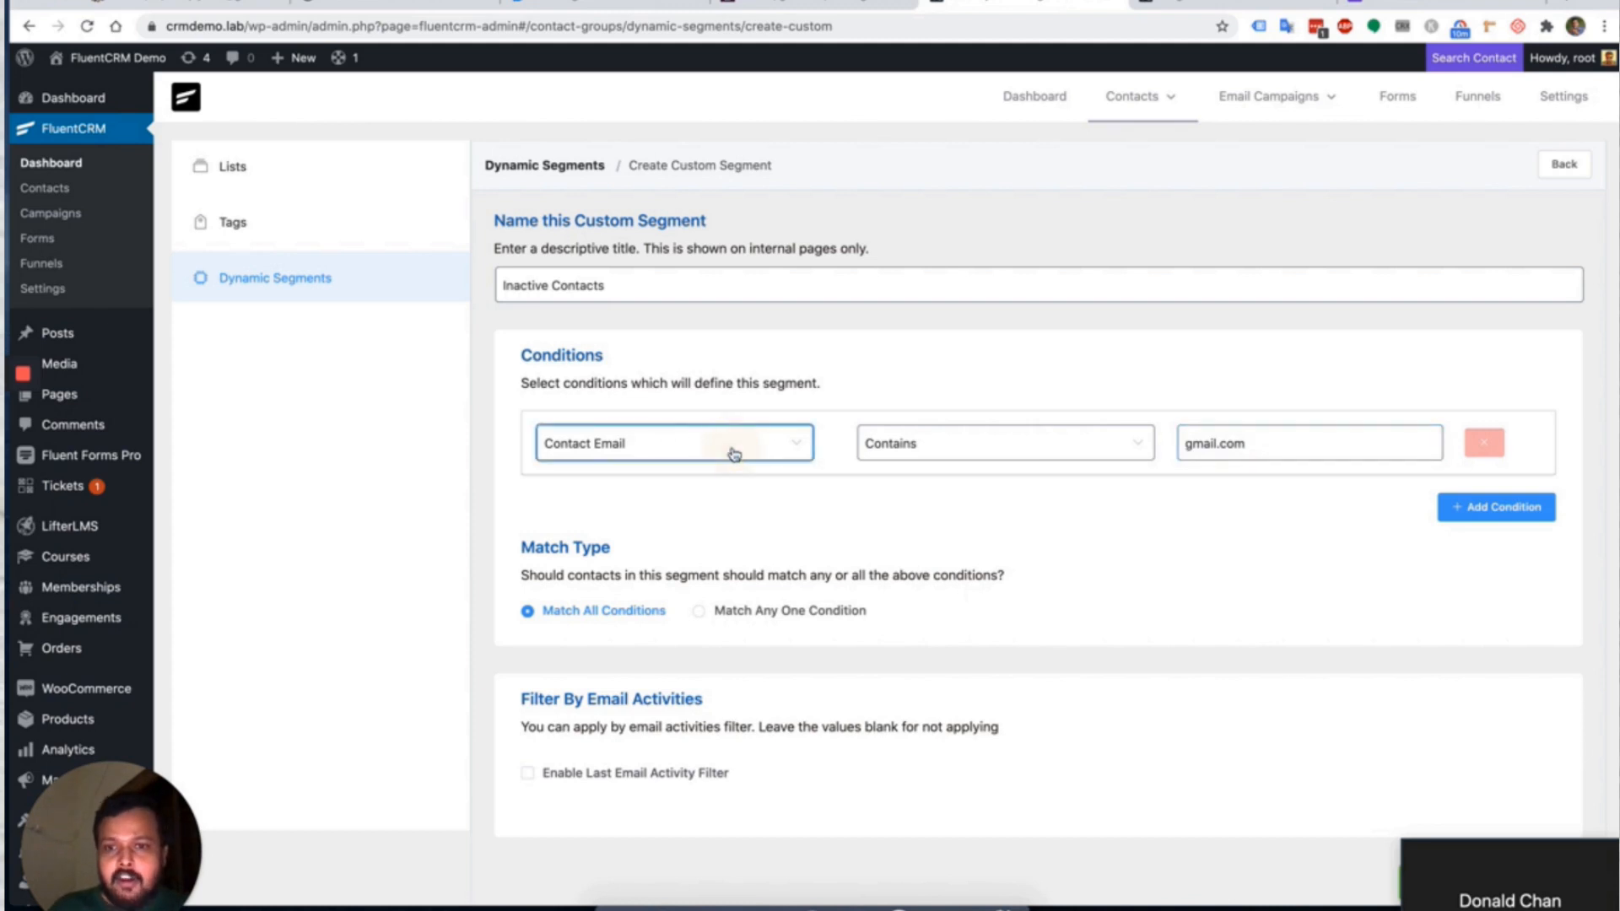
Add a second condition row, first set to Tags In Ninja Tables Users.
{"action": "left_click", "coordinate": [1490, 507]}
{"action": "left_click", "coordinate": [1495, 506]}
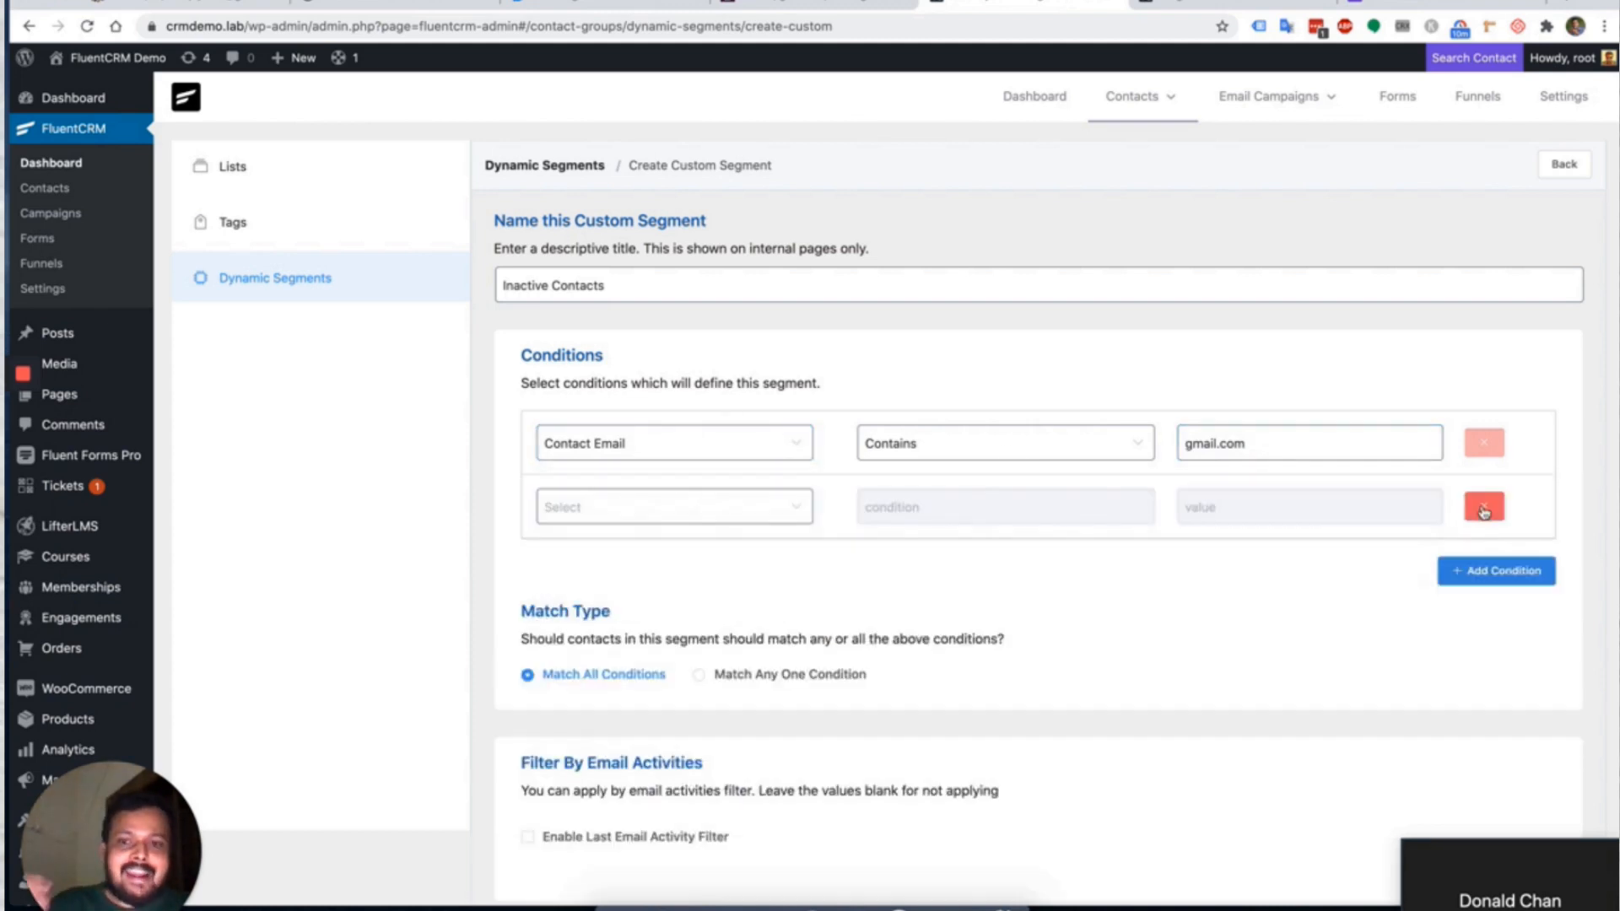
{"action": "left_click", "coordinate": [726, 506]}
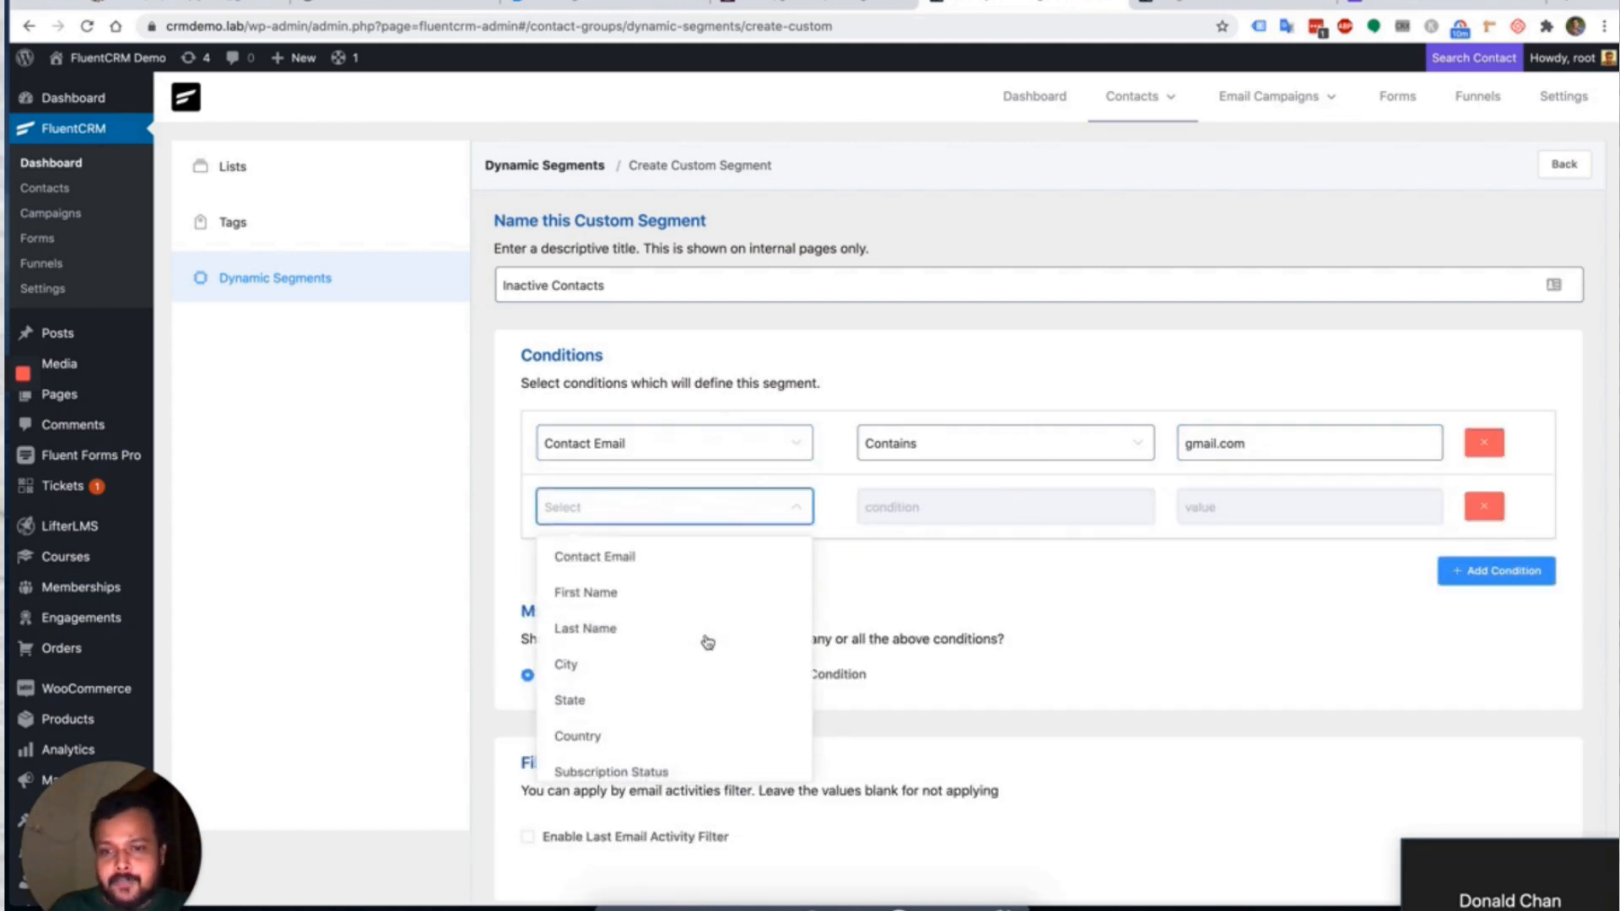
{"action": "scroll", "coordinate": [706, 642], "scroll_direction": "down", "scroll_amount": 5}
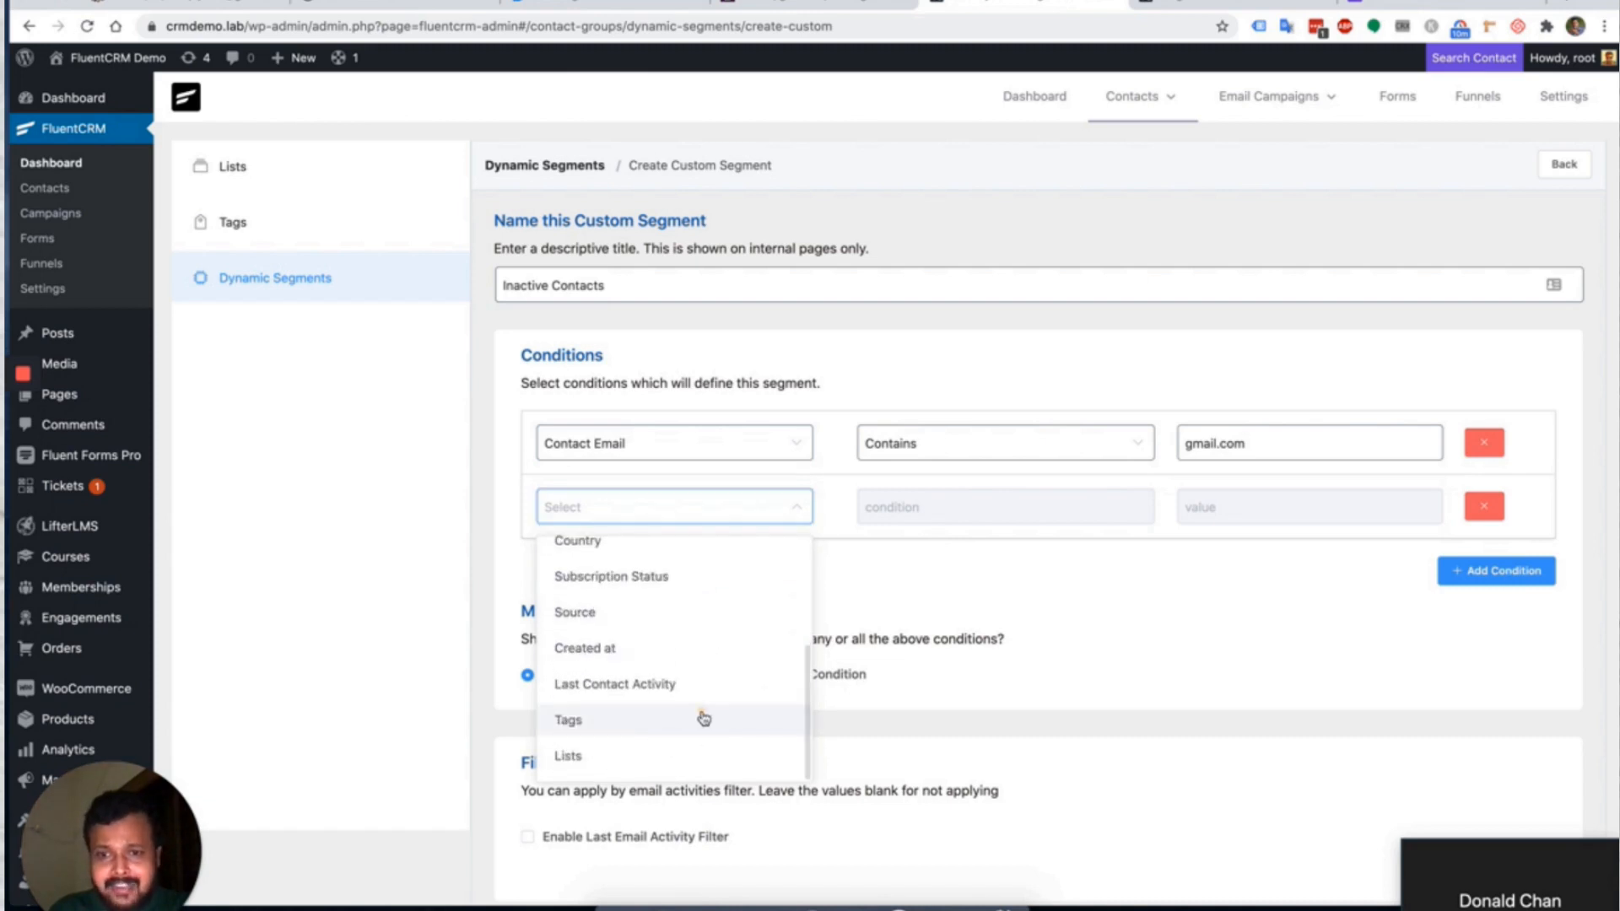
{"action": "left_click", "coordinate": [702, 718]}
{"action": "left_click", "coordinate": [940, 511]}
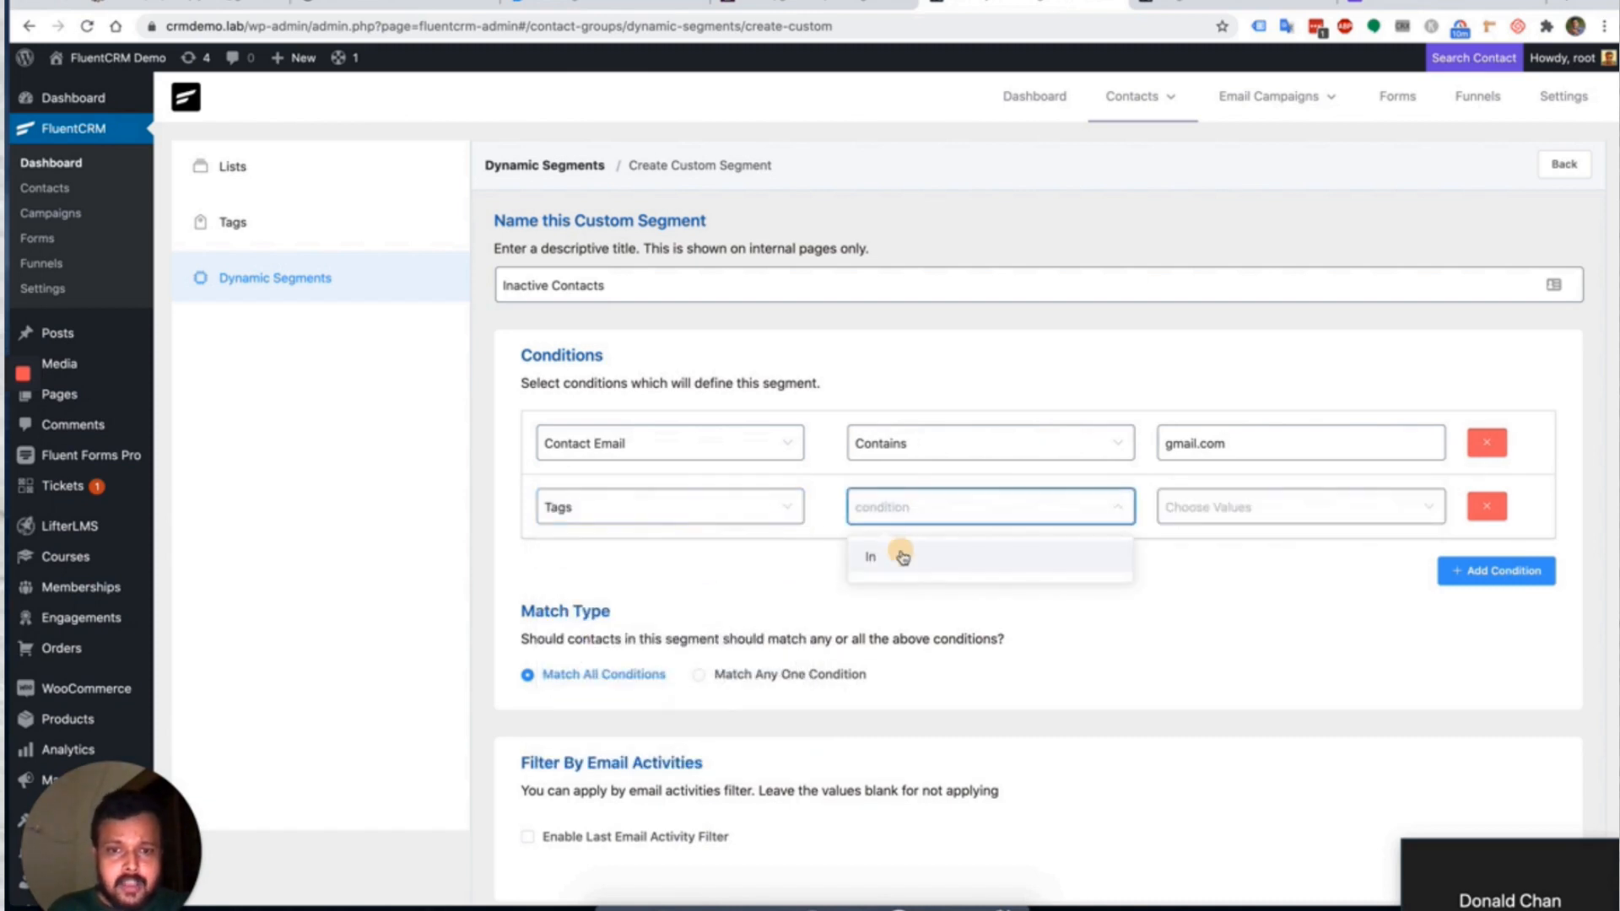
{"action": "left_click", "coordinate": [900, 553]}
{"action": "left_click", "coordinate": [1239, 499]}
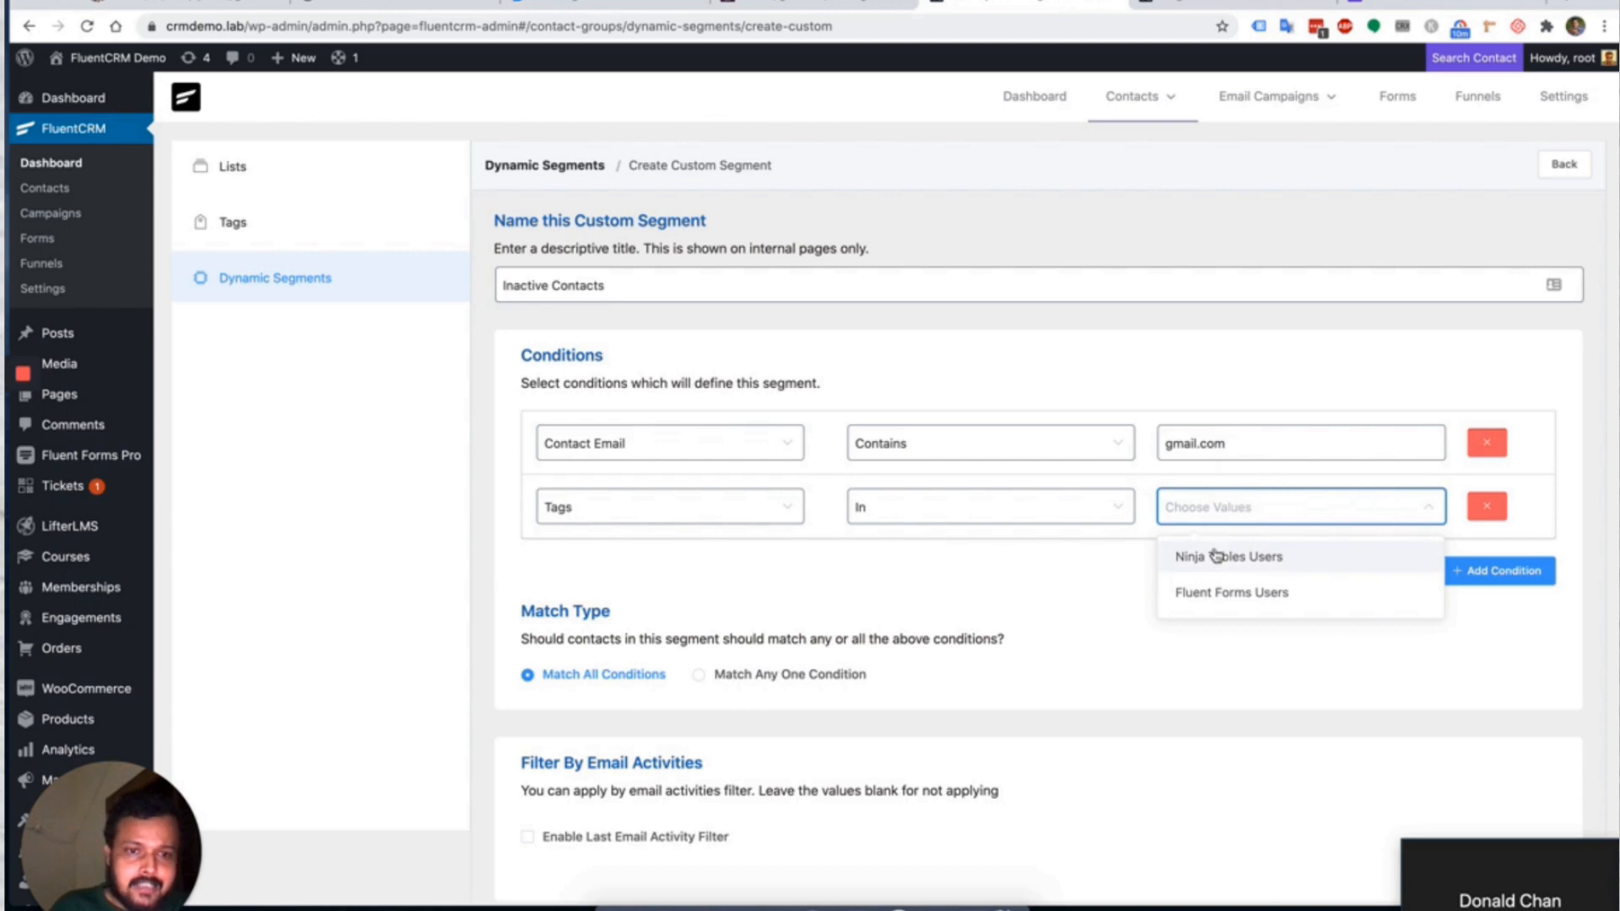
{"action": "left_click", "coordinate": [1216, 558]}
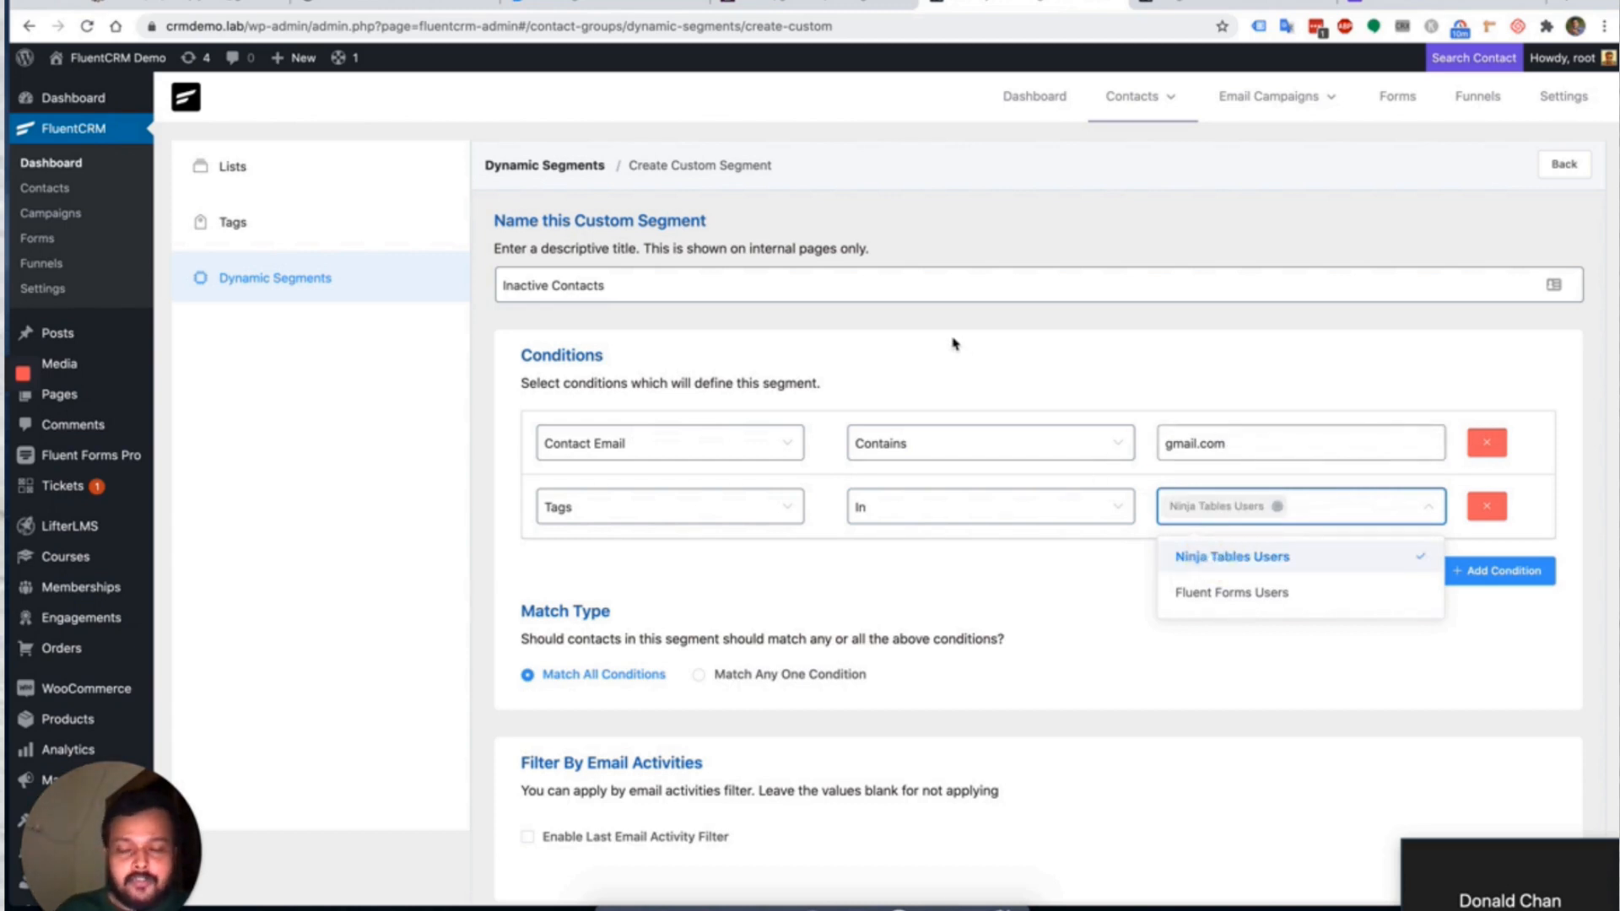
{"action": "left_click", "coordinate": [742, 551]}
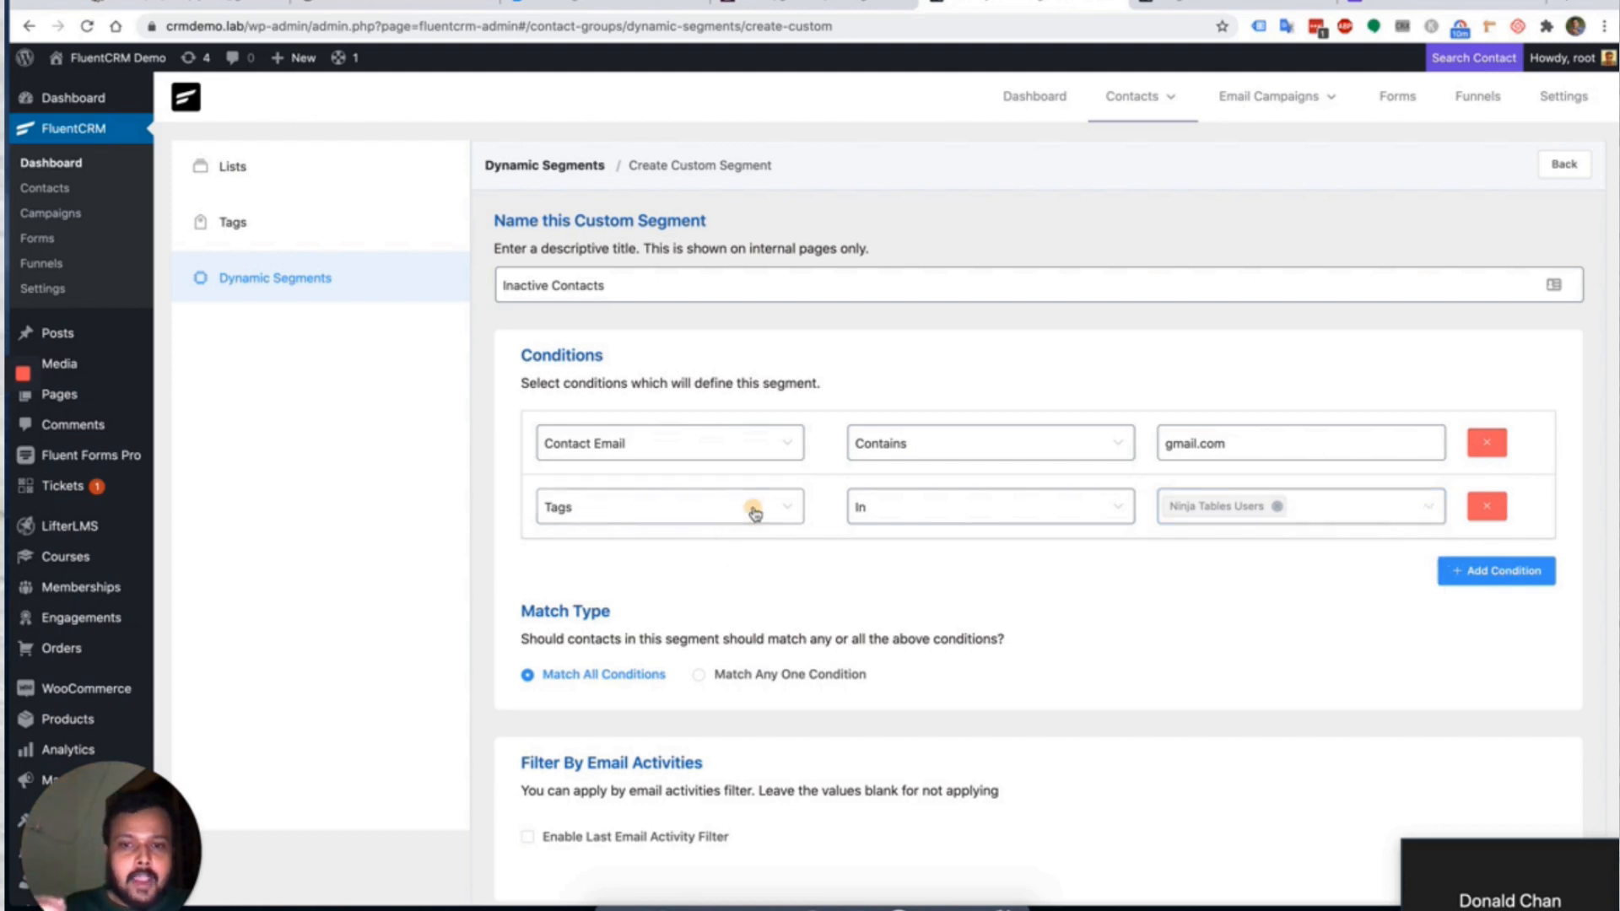
Change the second condition to Last Contact Activity Before 30 days ago.
{"action": "left_click", "coordinate": [753, 511]}
{"action": "scroll", "coordinate": [719, 677], "scroll_direction": "down", "scroll_amount": 1}
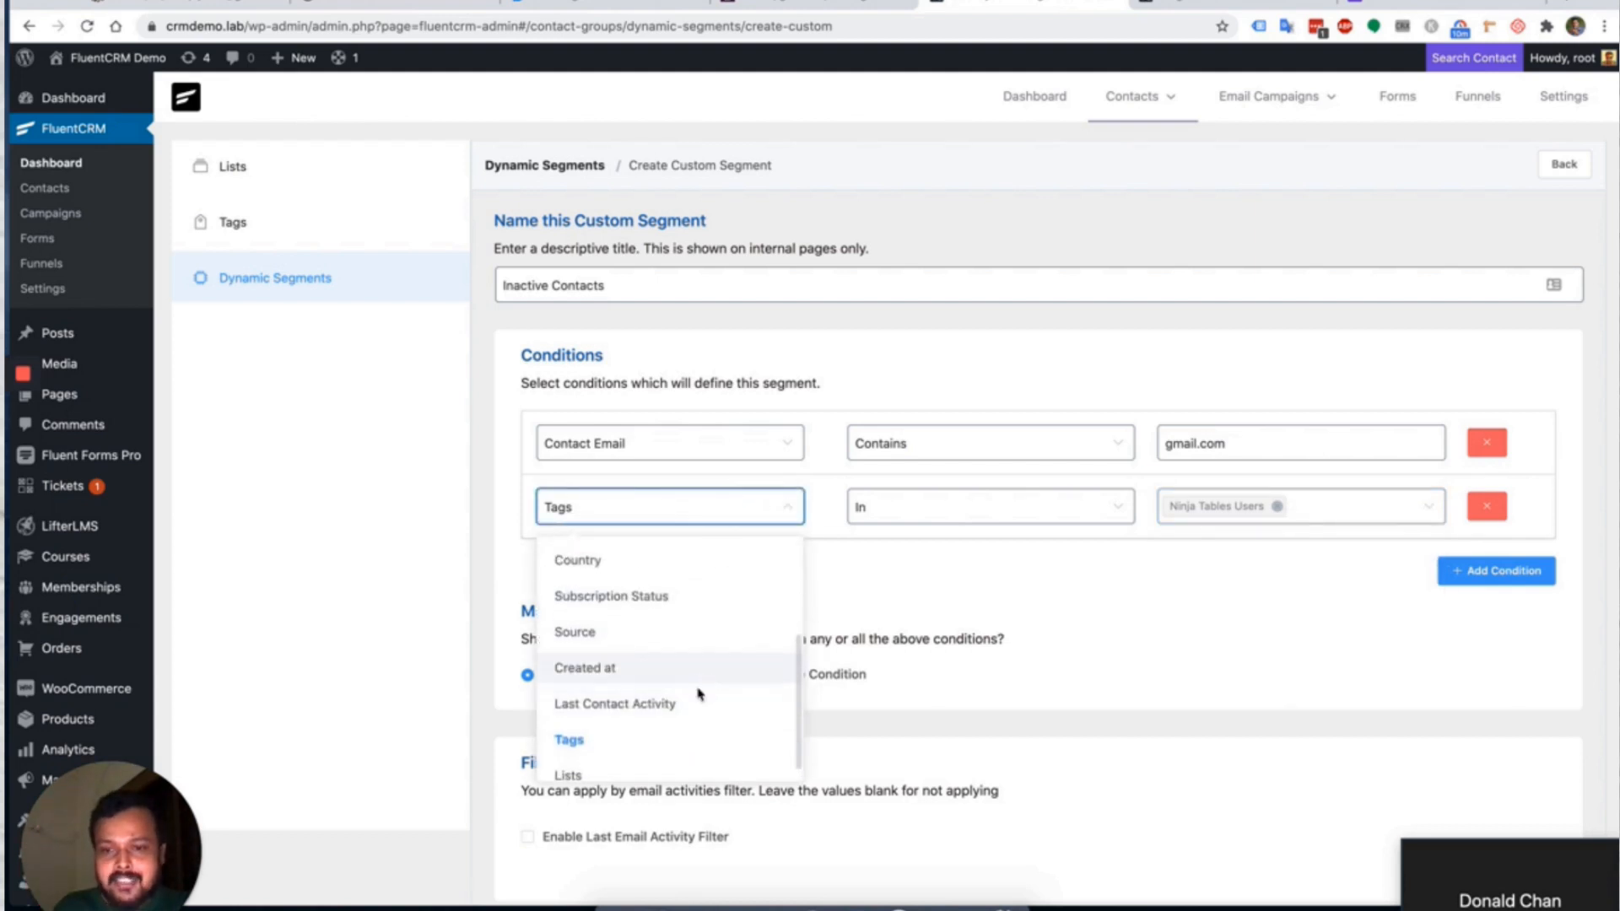
{"action": "left_click", "coordinate": [687, 701]}
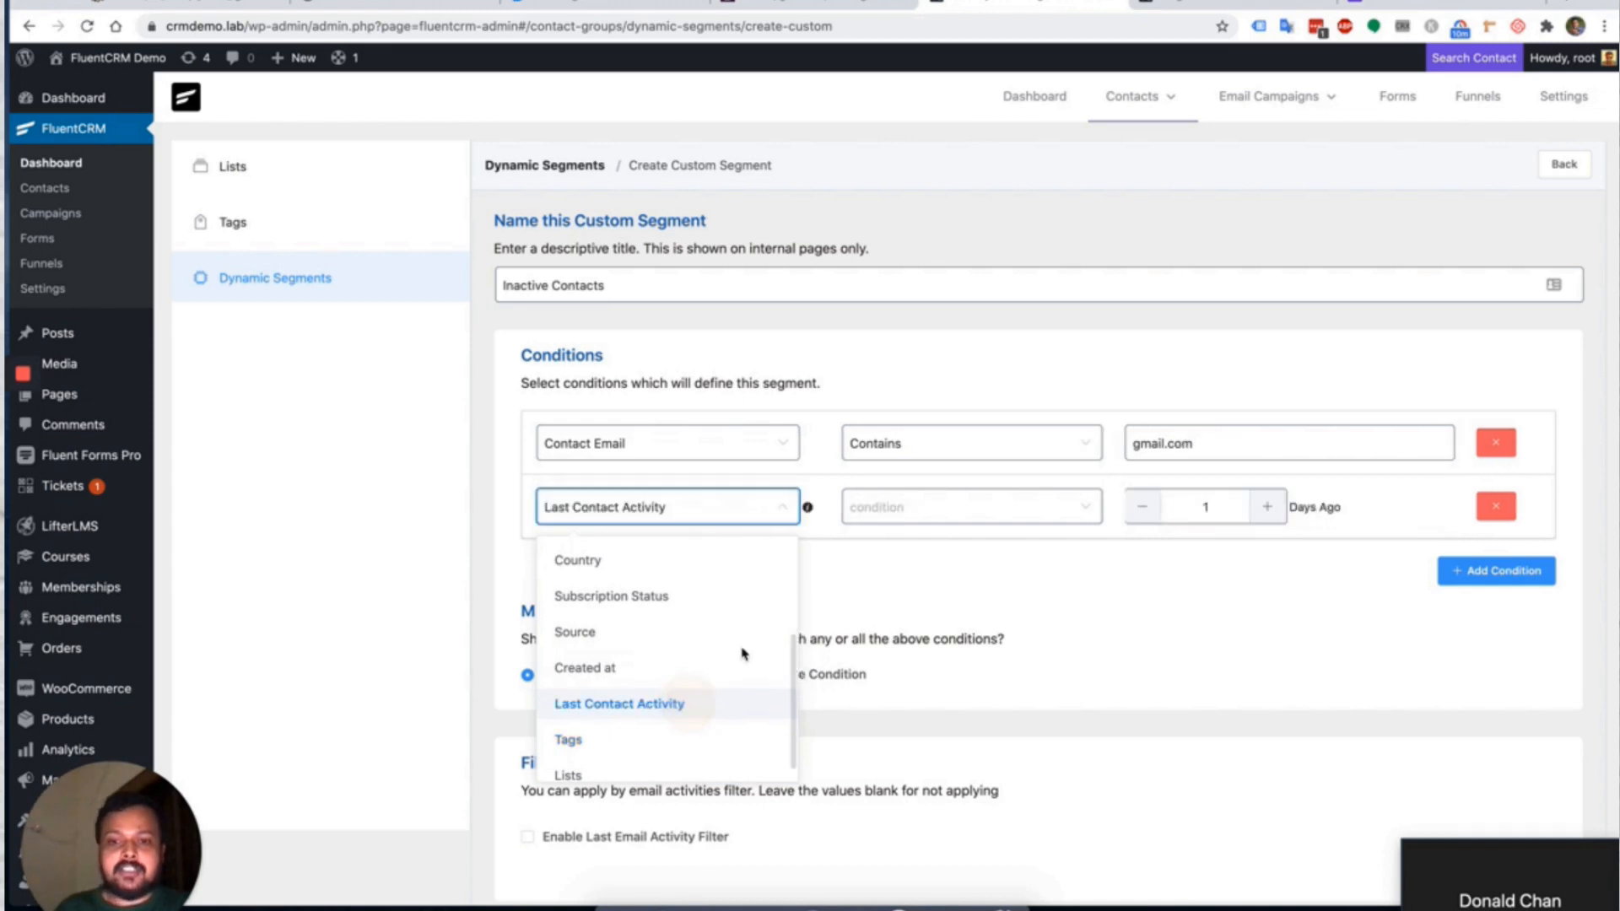
{"action": "left_click", "coordinate": [951, 517]}
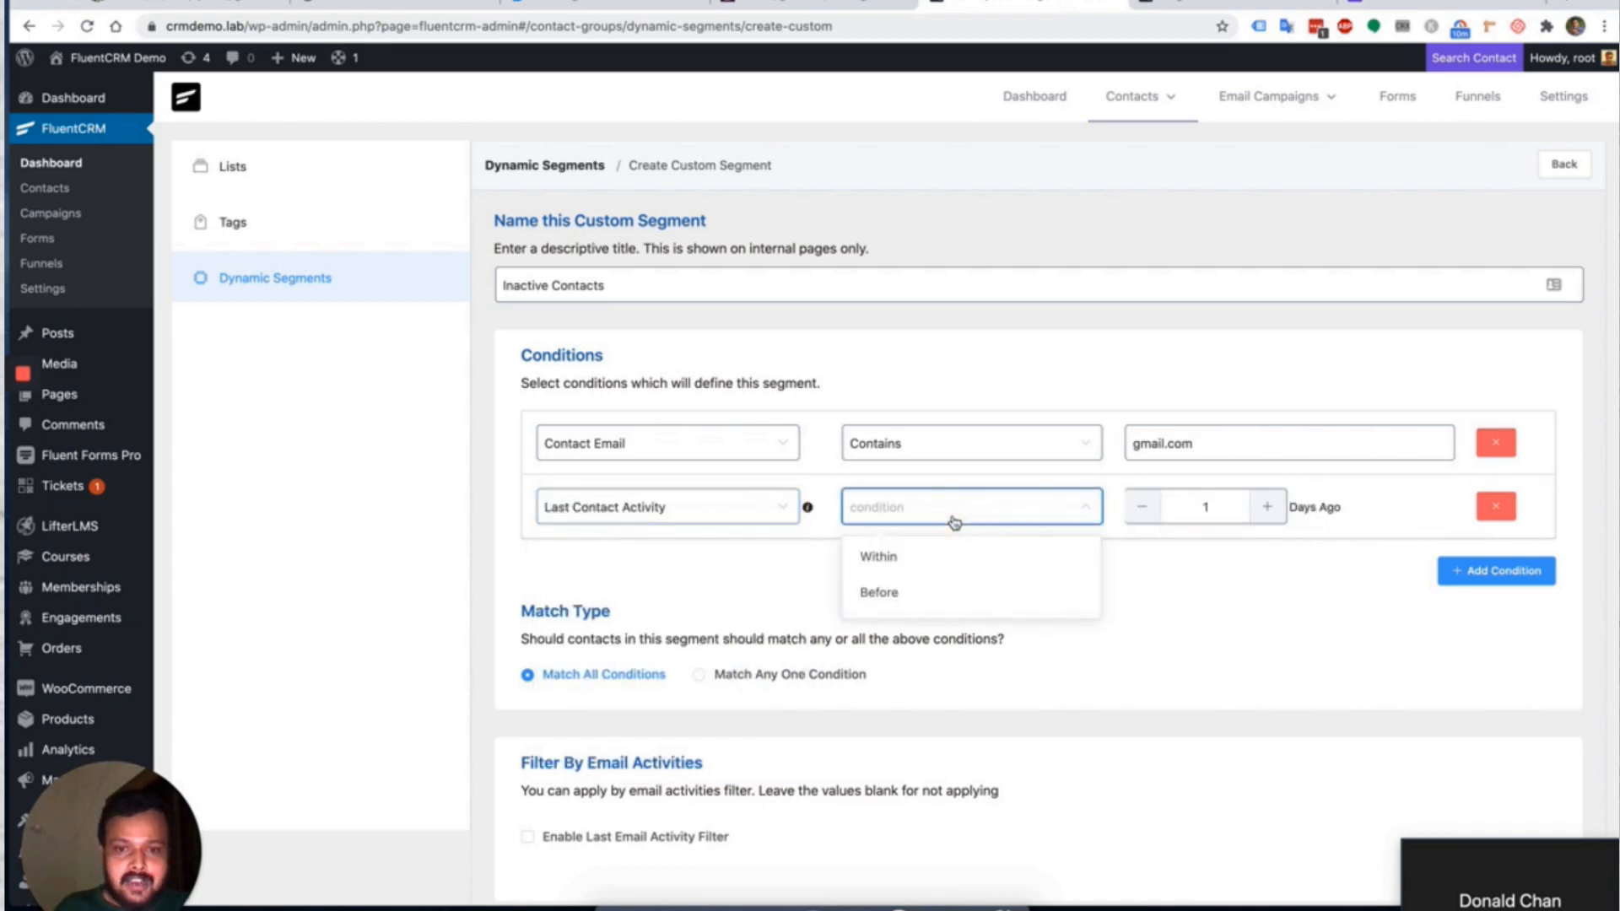
{"action": "left_click", "coordinate": [927, 591]}
{"action": "left_click", "coordinate": [1200, 507]}
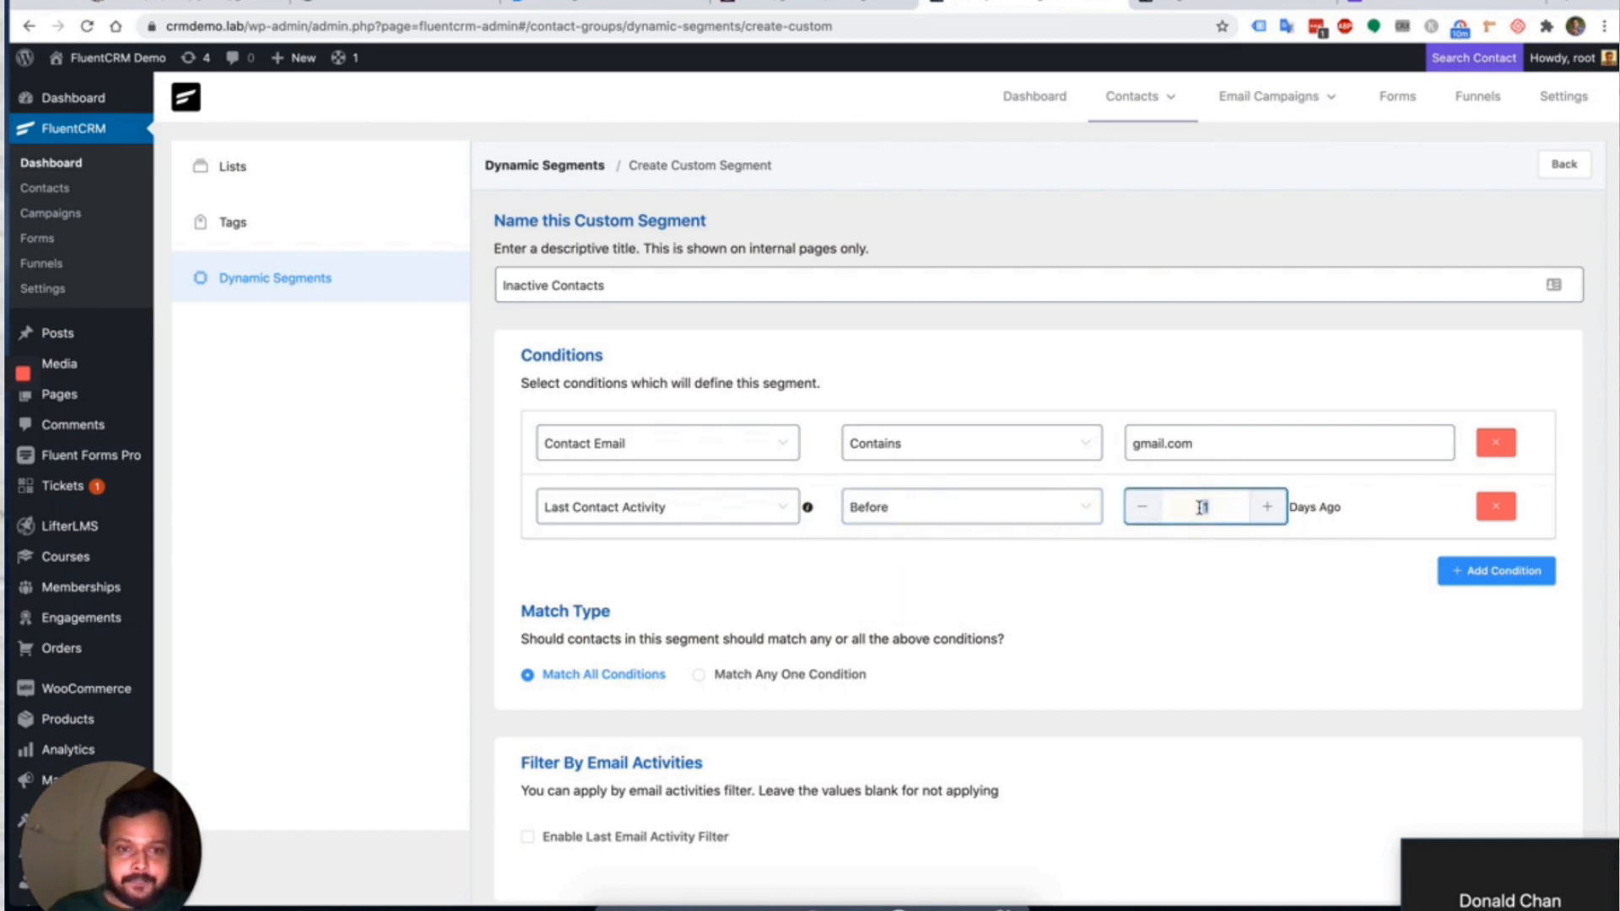
{"action": "type", "text": "30"}
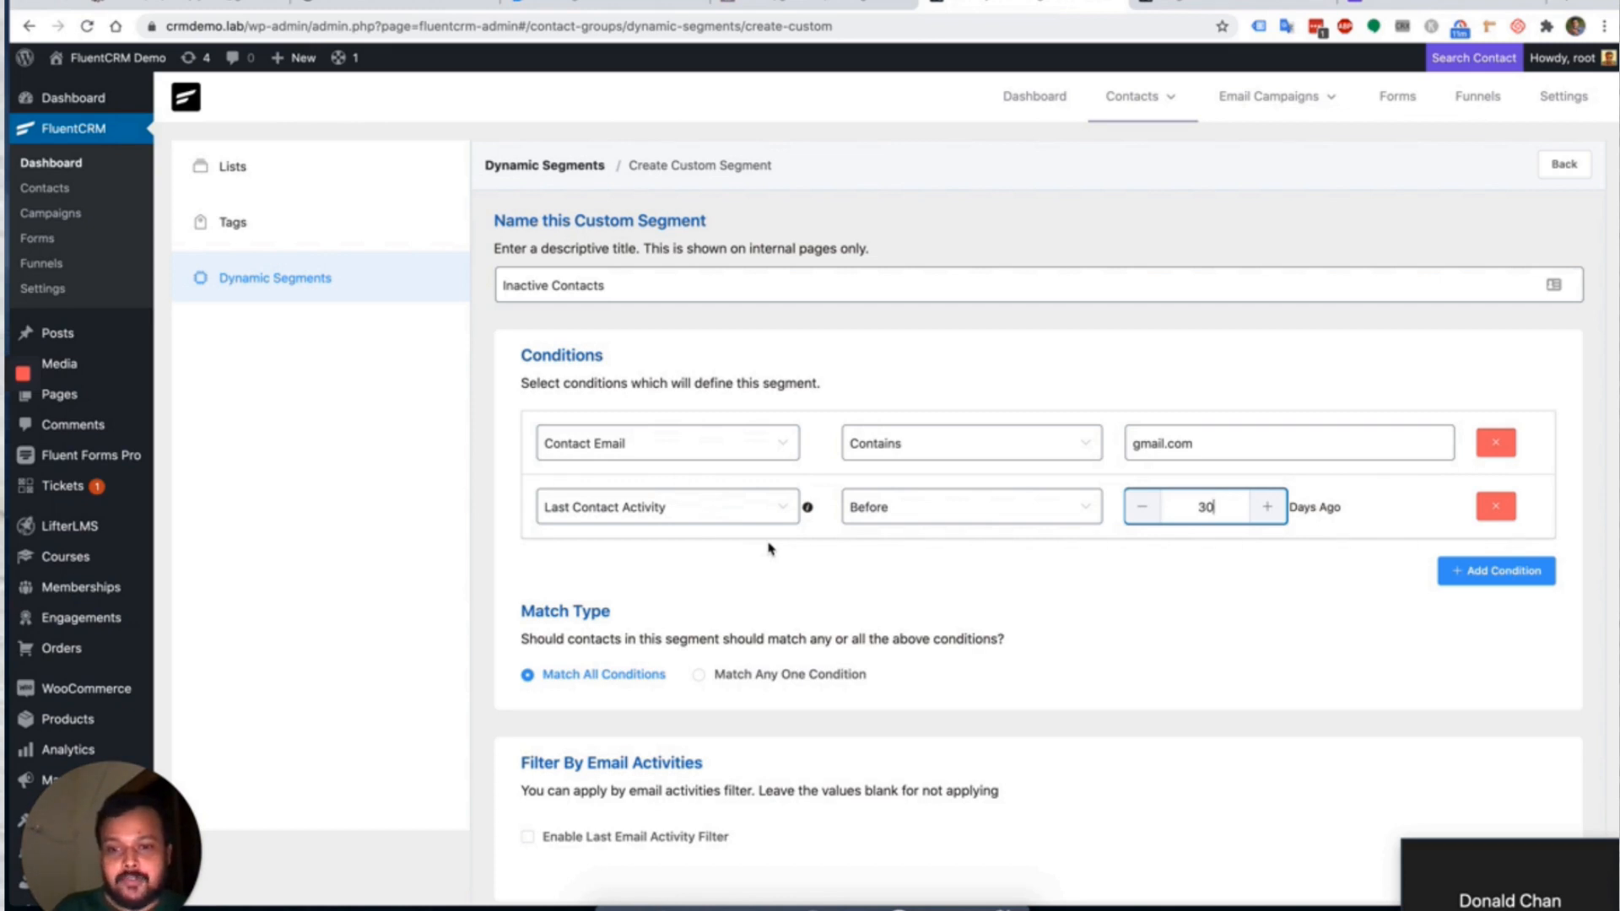
{"action": "scroll", "coordinate": [769, 548], "scroll_direction": "down", "scroll_amount": 2}
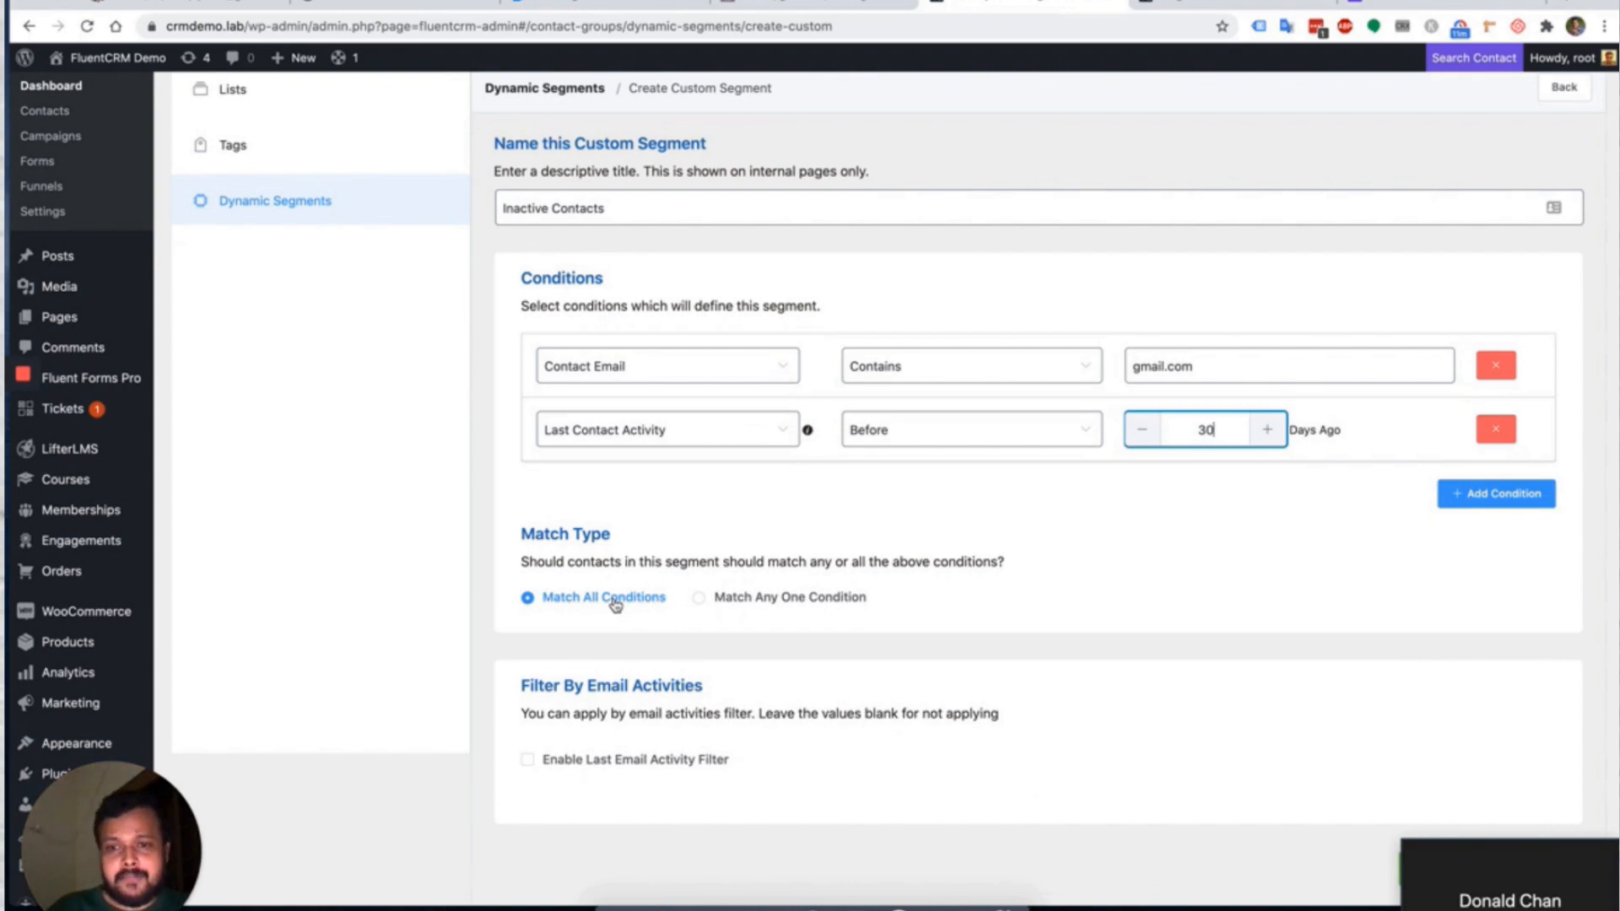
{"action": "scroll", "coordinate": [866, 534], "scroll_direction": "up", "scroll_amount": 1}
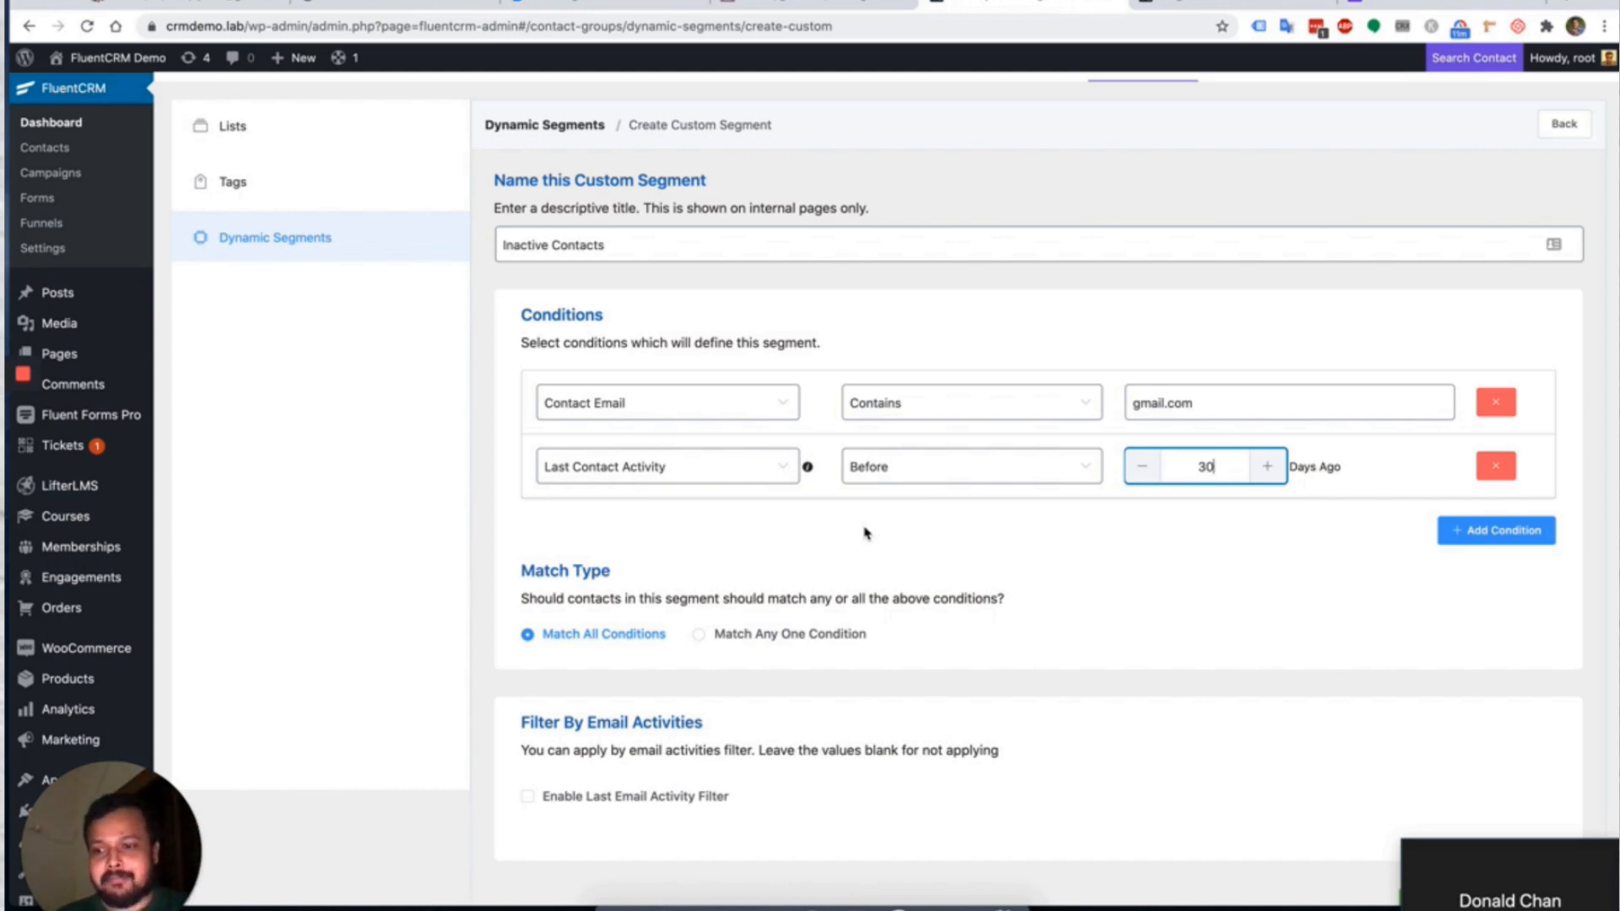
{"action": "scroll", "coordinate": [865, 533], "scroll_direction": "down", "scroll_amount": 1}
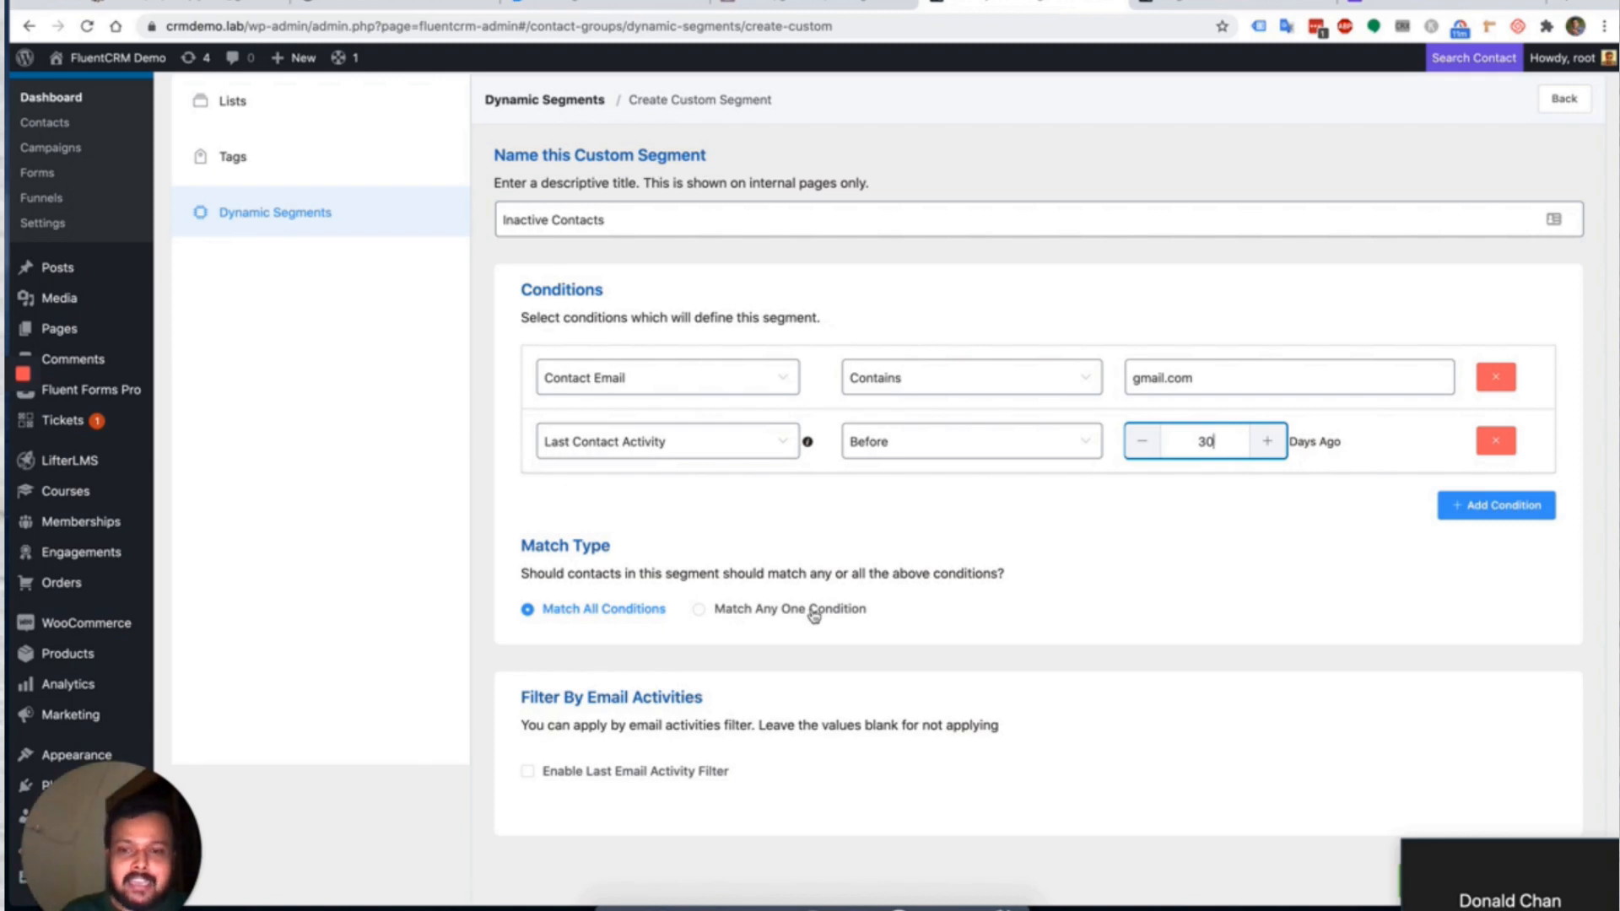
Turn on the last email activity filter with Last Email Open Within 7 days.
{"action": "scroll", "coordinate": [814, 615], "scroll_direction": "down", "scroll_amount": 1}
{"action": "left_click", "coordinate": [628, 687]}
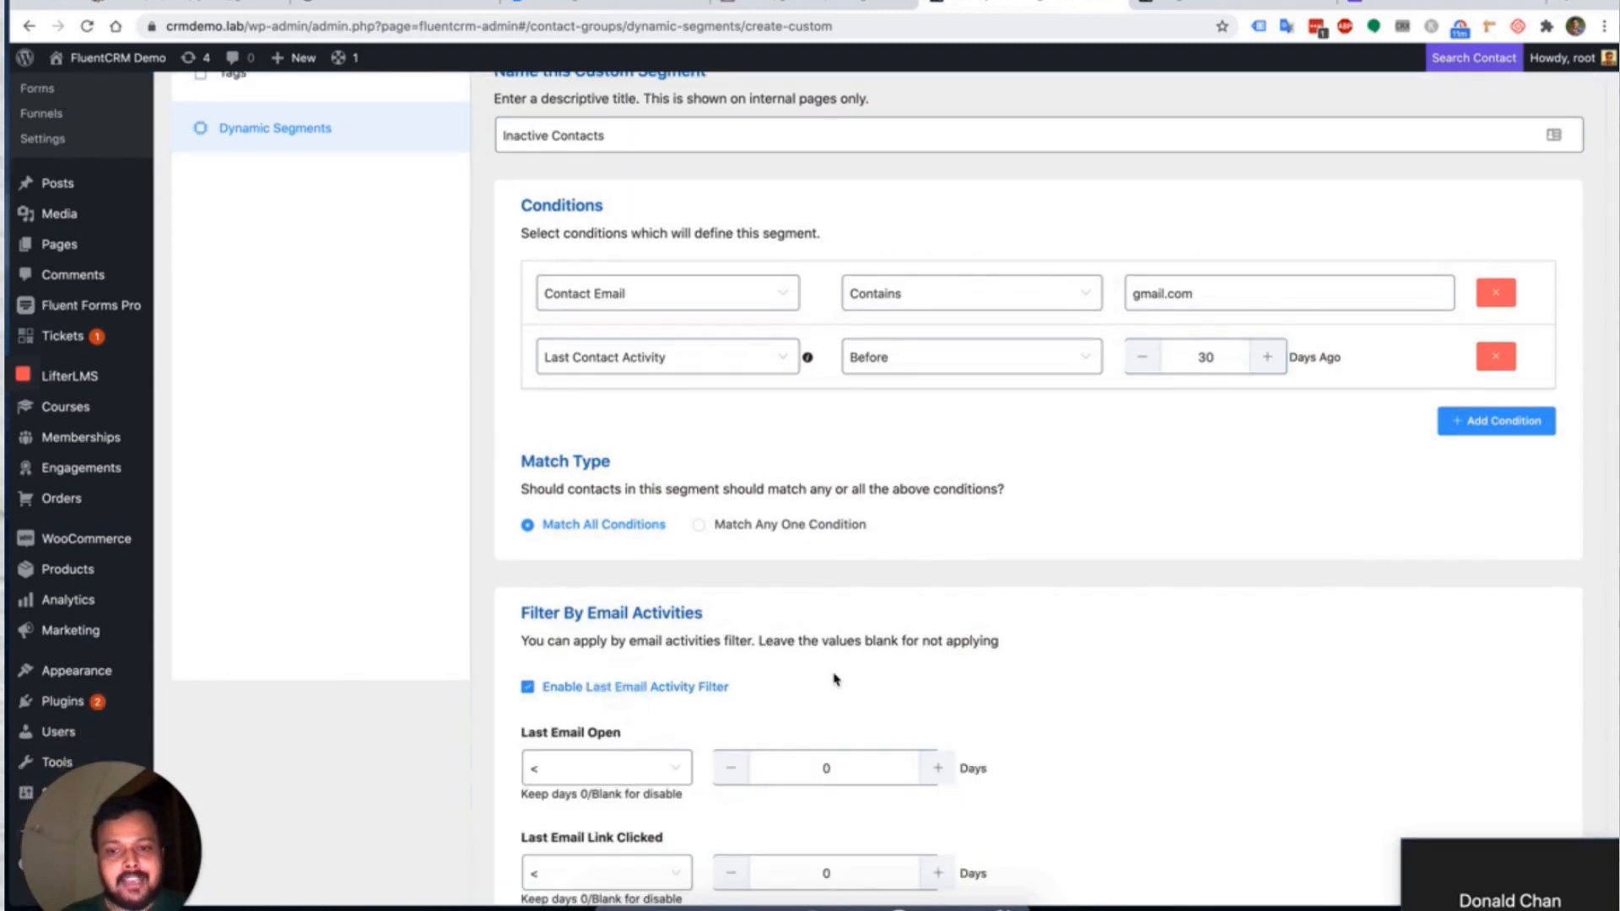
{"action": "scroll", "coordinate": [834, 679], "scroll_direction": "down", "scroll_amount": 3}
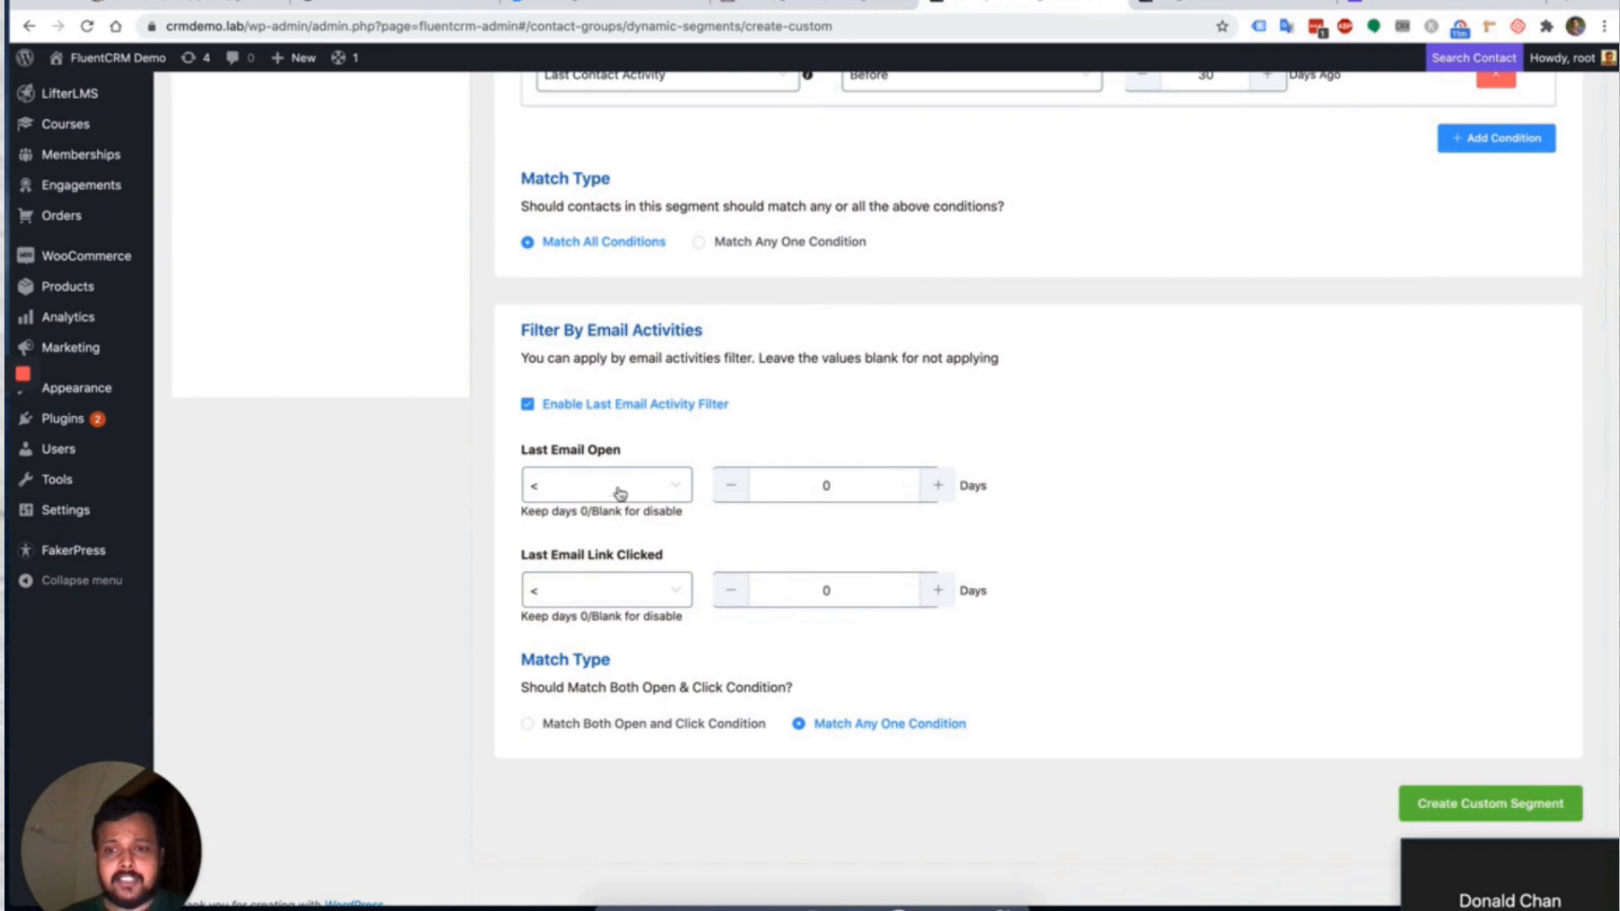
{"action": "left_click", "coordinate": [625, 490]}
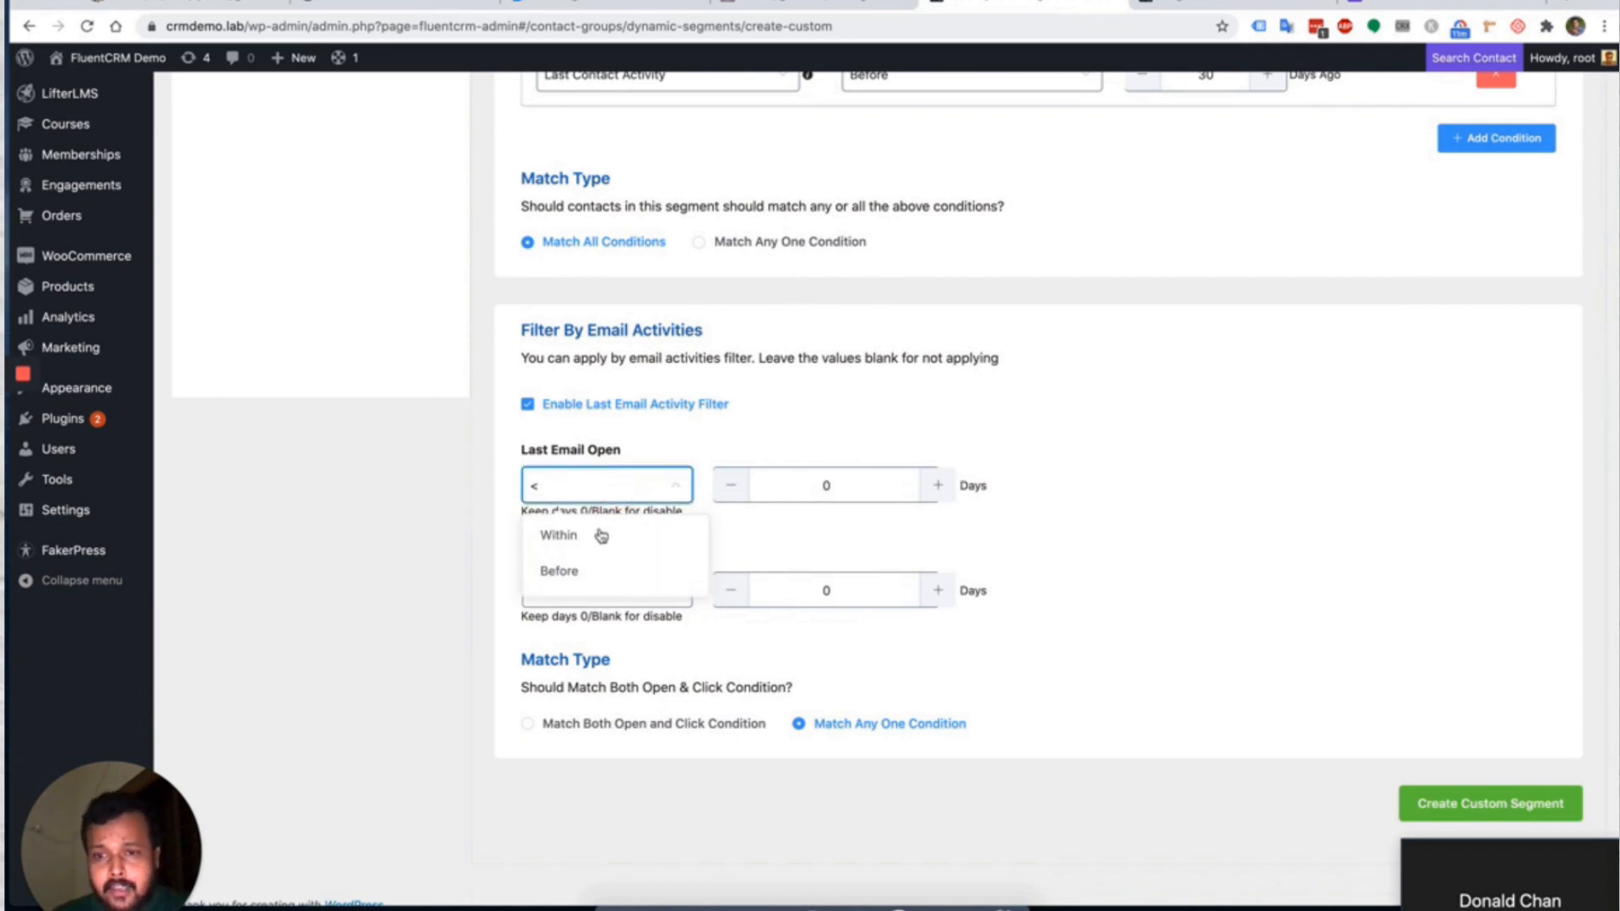
{"action": "left_click", "coordinate": [590, 536]}
{"action": "left_click_drag", "start_coordinate": [523, 511], "coordinate": [666, 511]}
{"action": "double_click", "coordinate": [799, 482]}
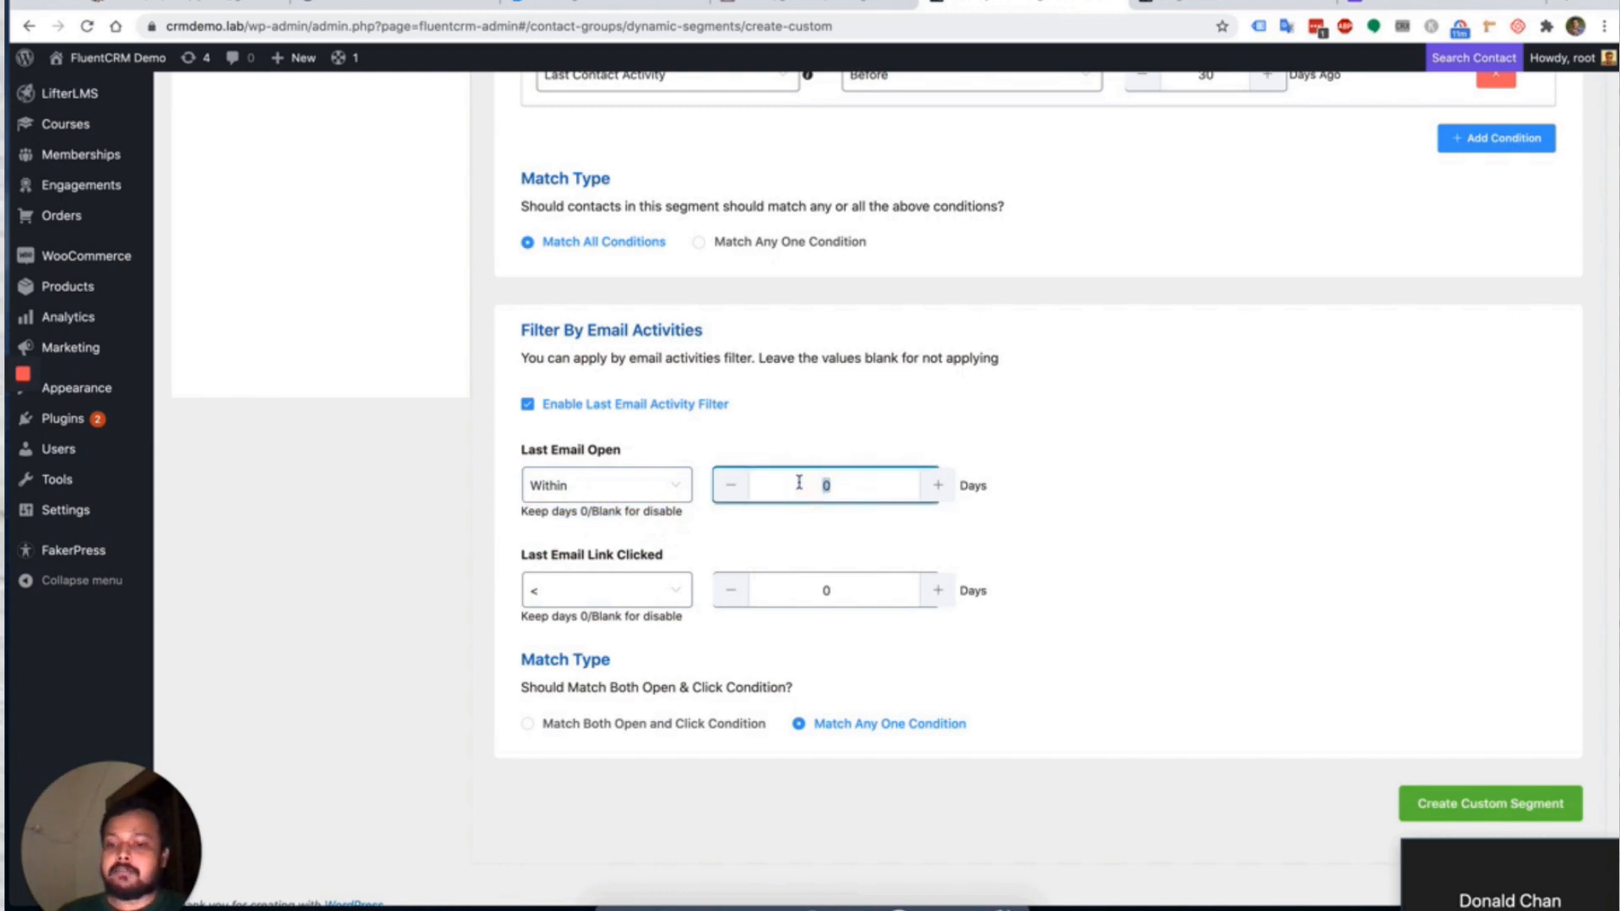
Set Last Email Link Clicked to Before 10 days and return to the top.
{"action": "left_click", "coordinate": [560, 589]}
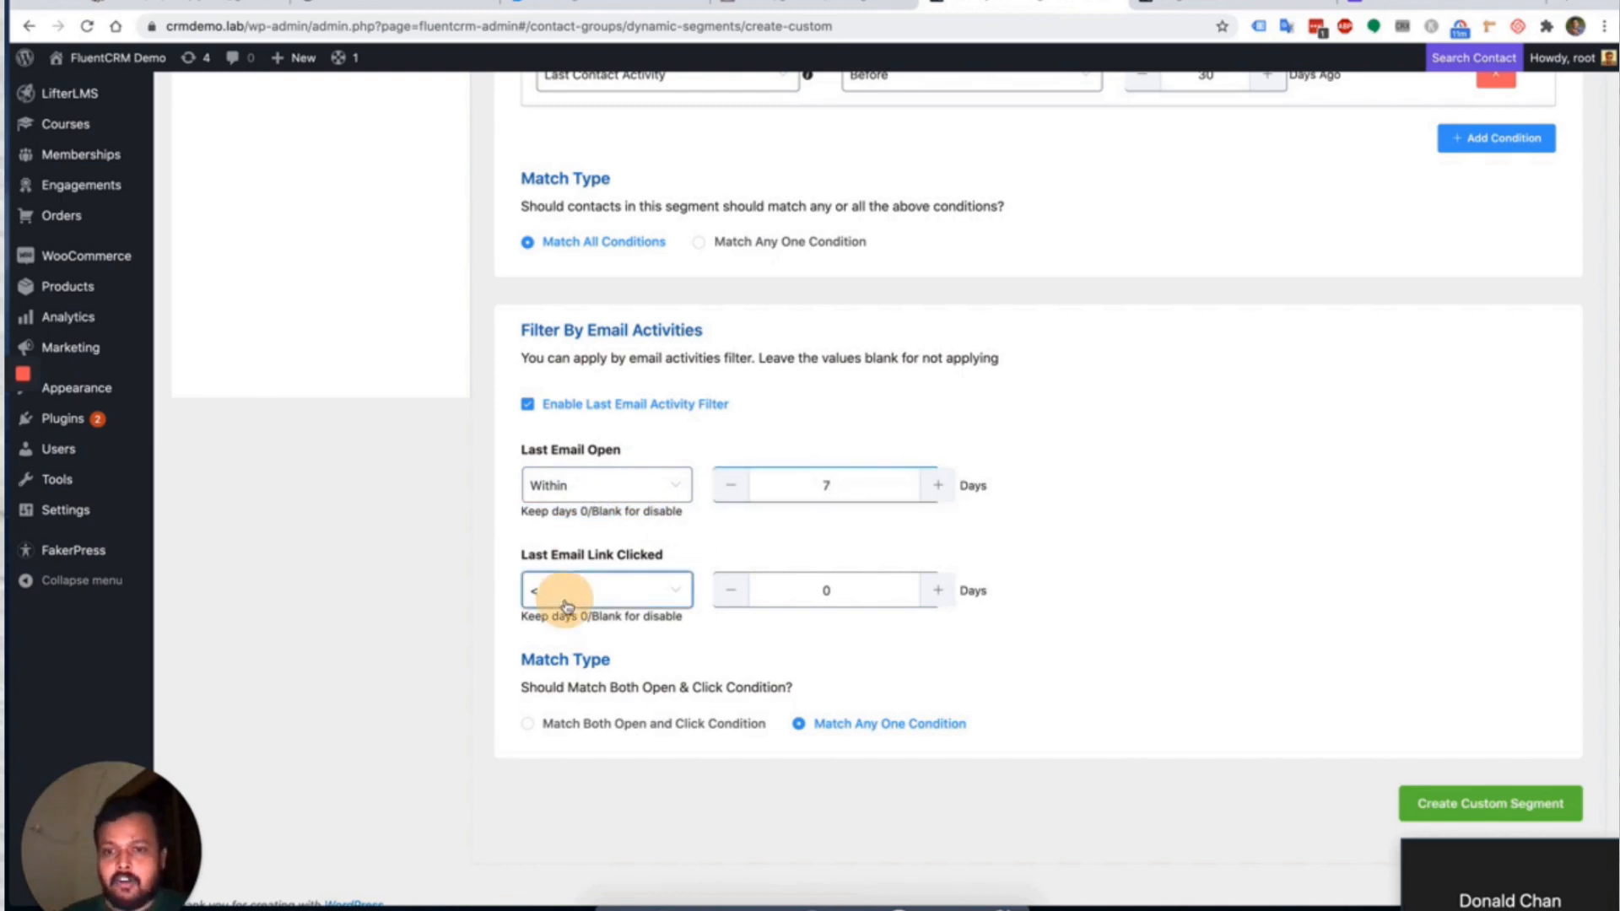
{"action": "left_click", "coordinate": [564, 677]}
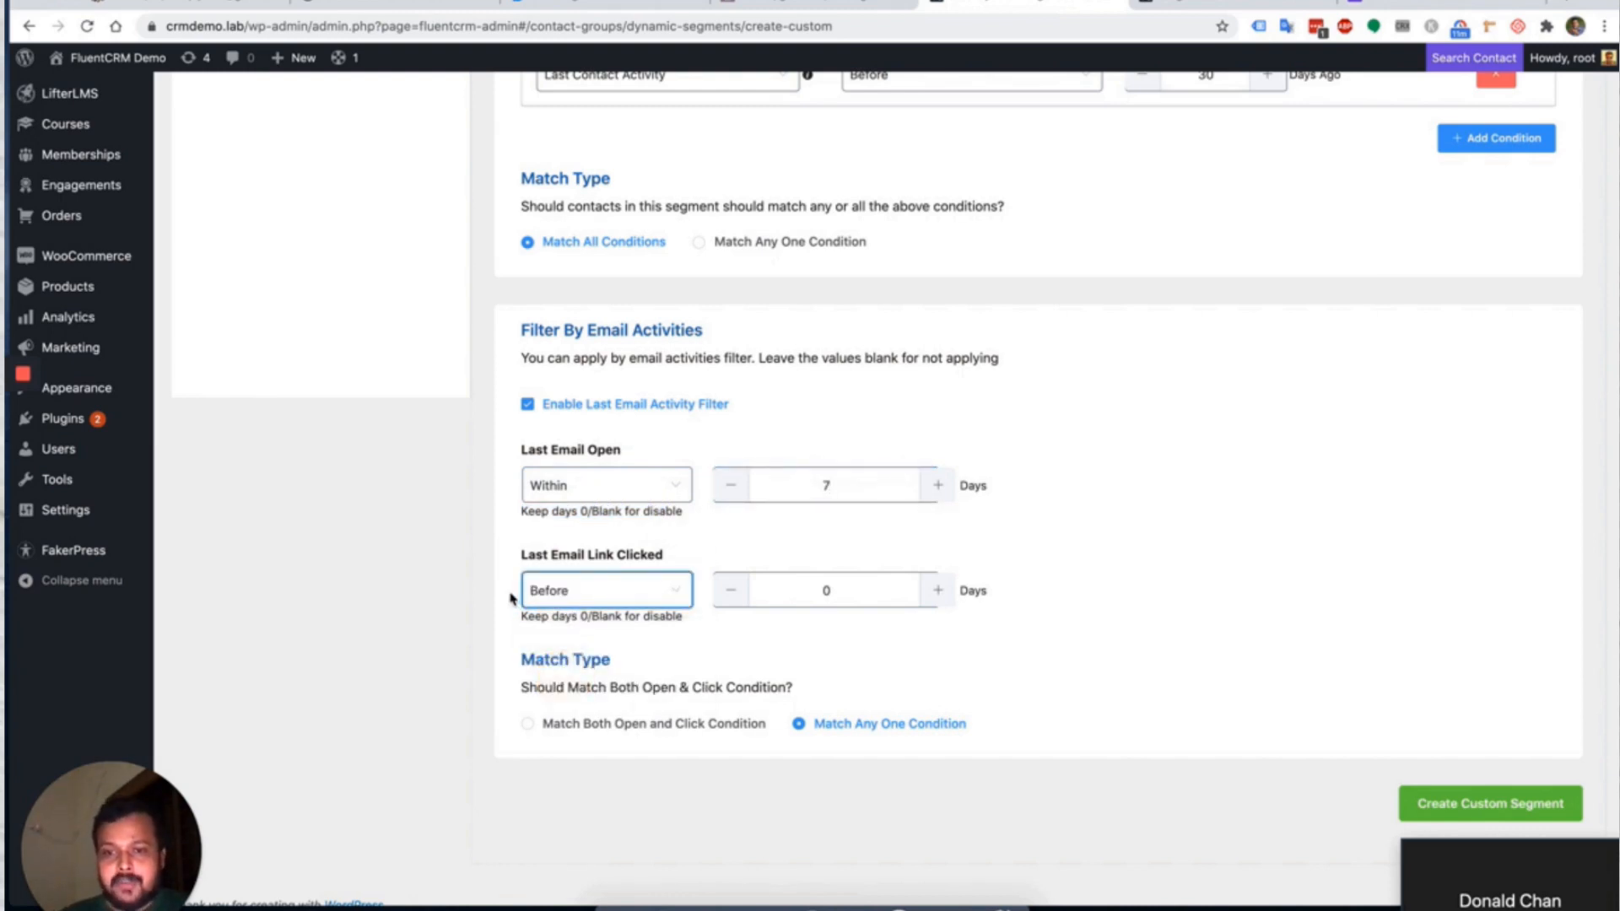
{"action": "left_click", "coordinate": [781, 589]}
{"action": "type", "text": "1"}
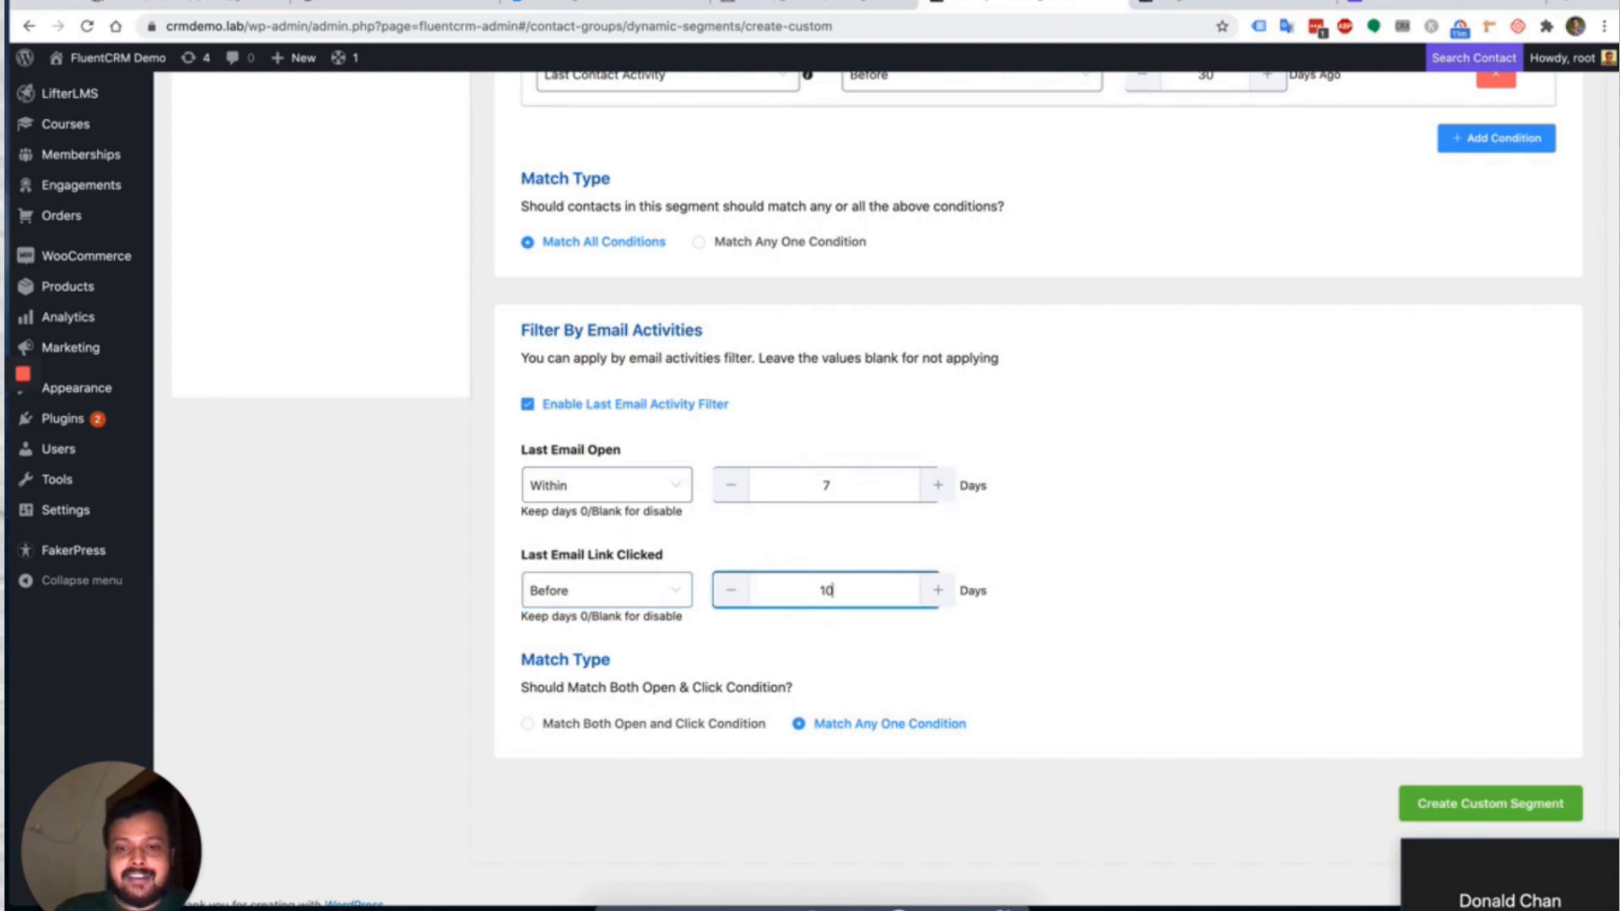
{"action": "left_click", "coordinate": [1299, 664]}
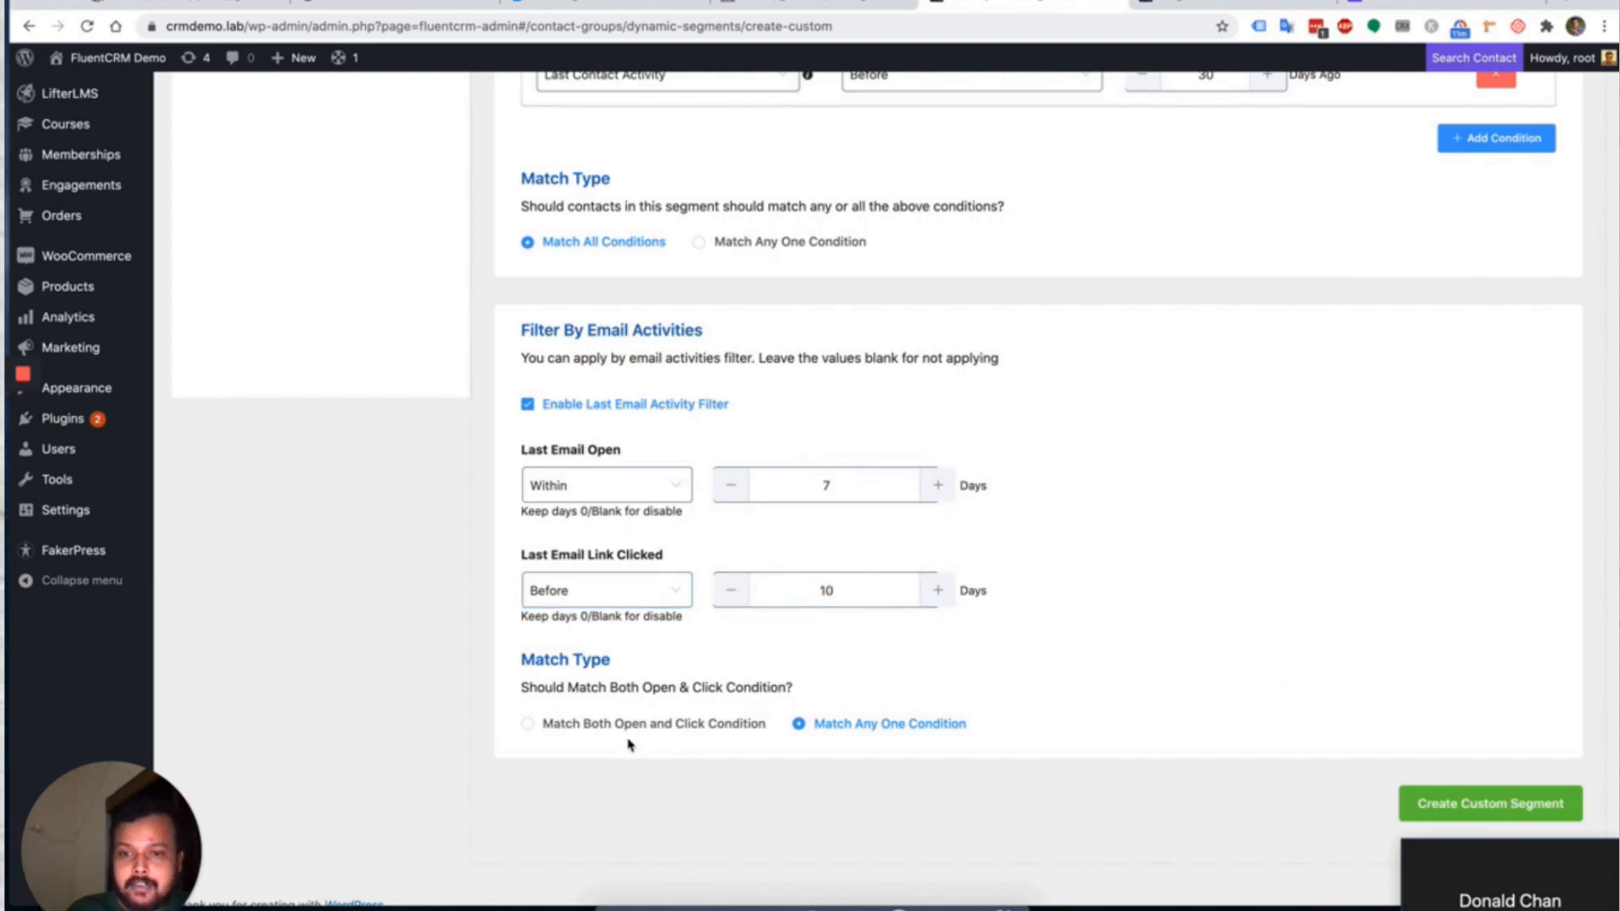
{"action": "scroll", "coordinate": [969, 649], "scroll_direction": "up", "scroll_amount": 6}
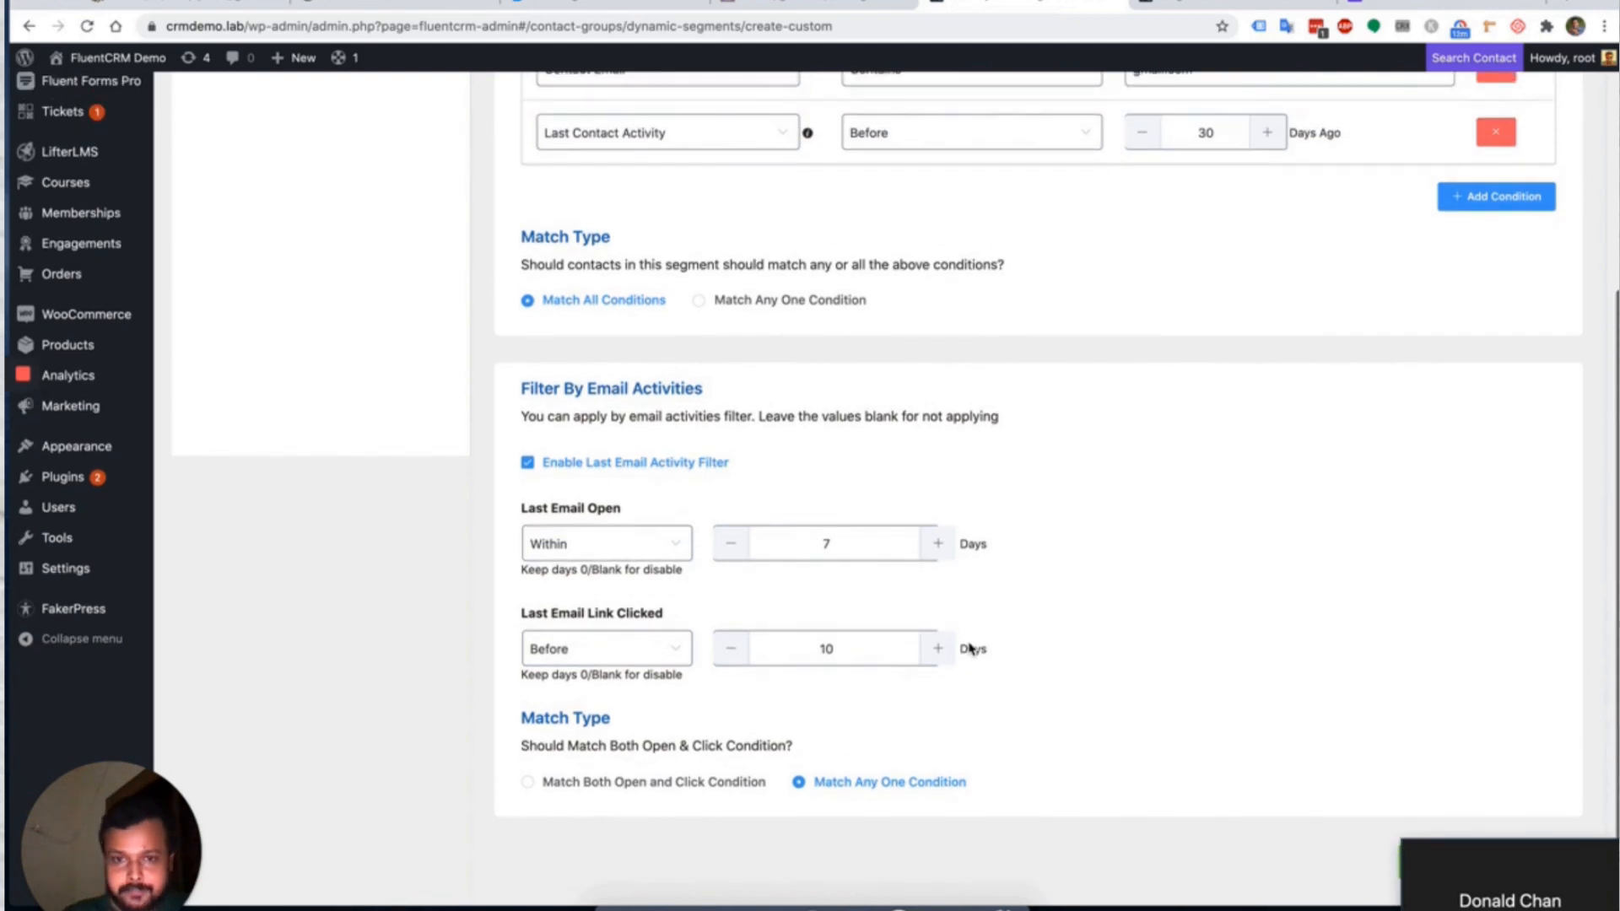
{"action": "scroll", "coordinate": [970, 648], "scroll_direction": "up", "scroll_amount": 3}
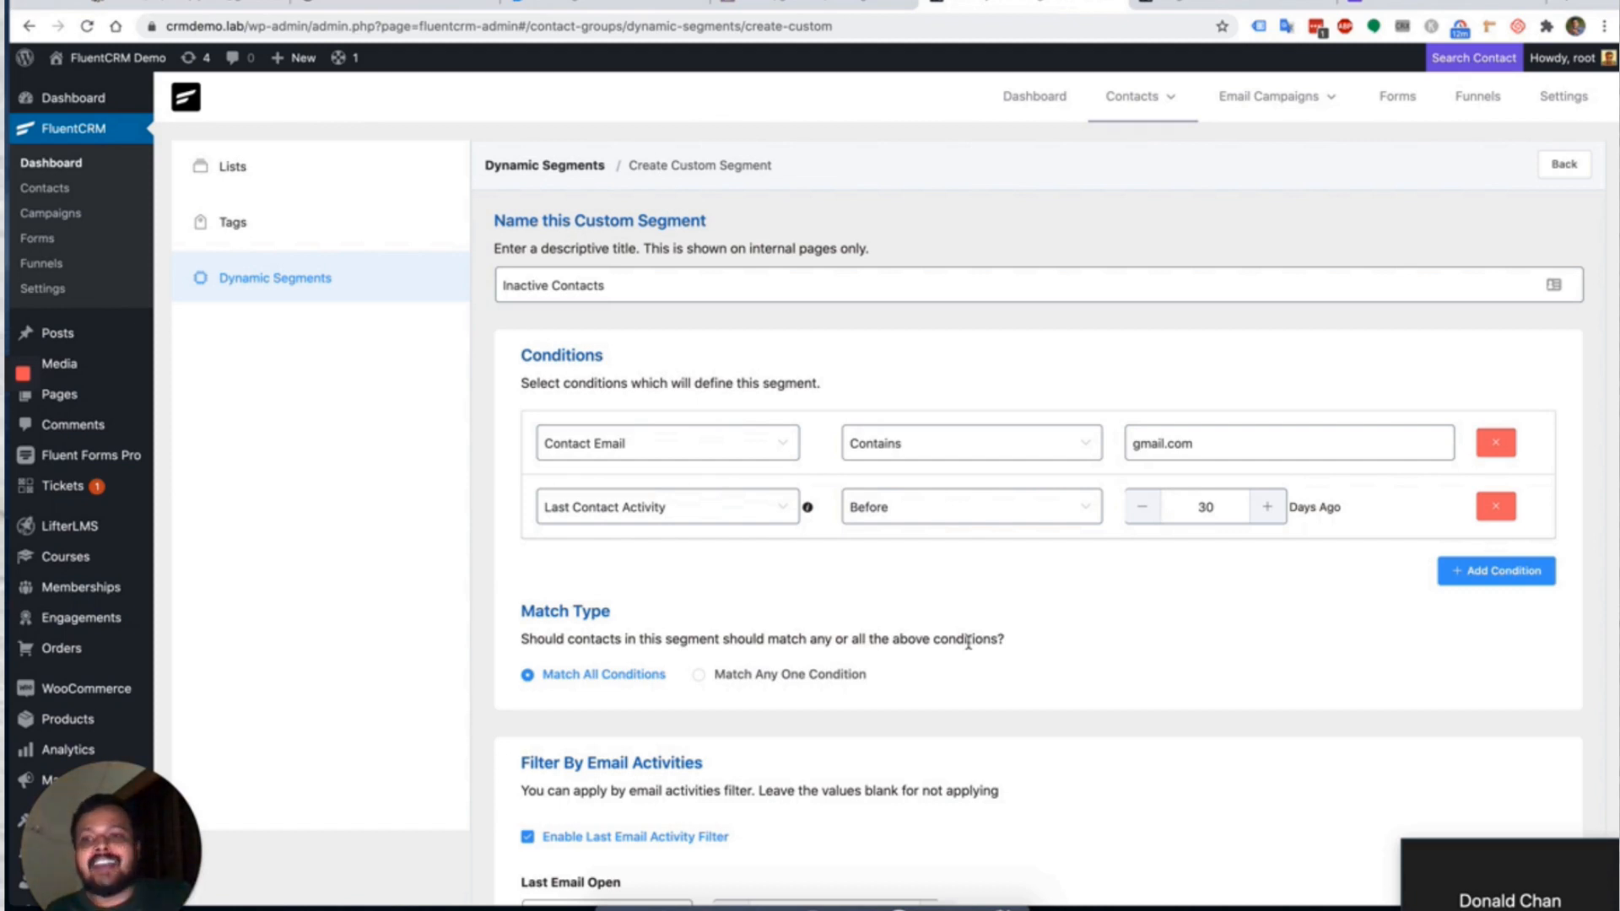
Leave the segment form unsaved and view the dashboard with 3 lists, 111 contacts, 0 campaigns.
{"action": "left_click", "coordinate": [271, 286]}
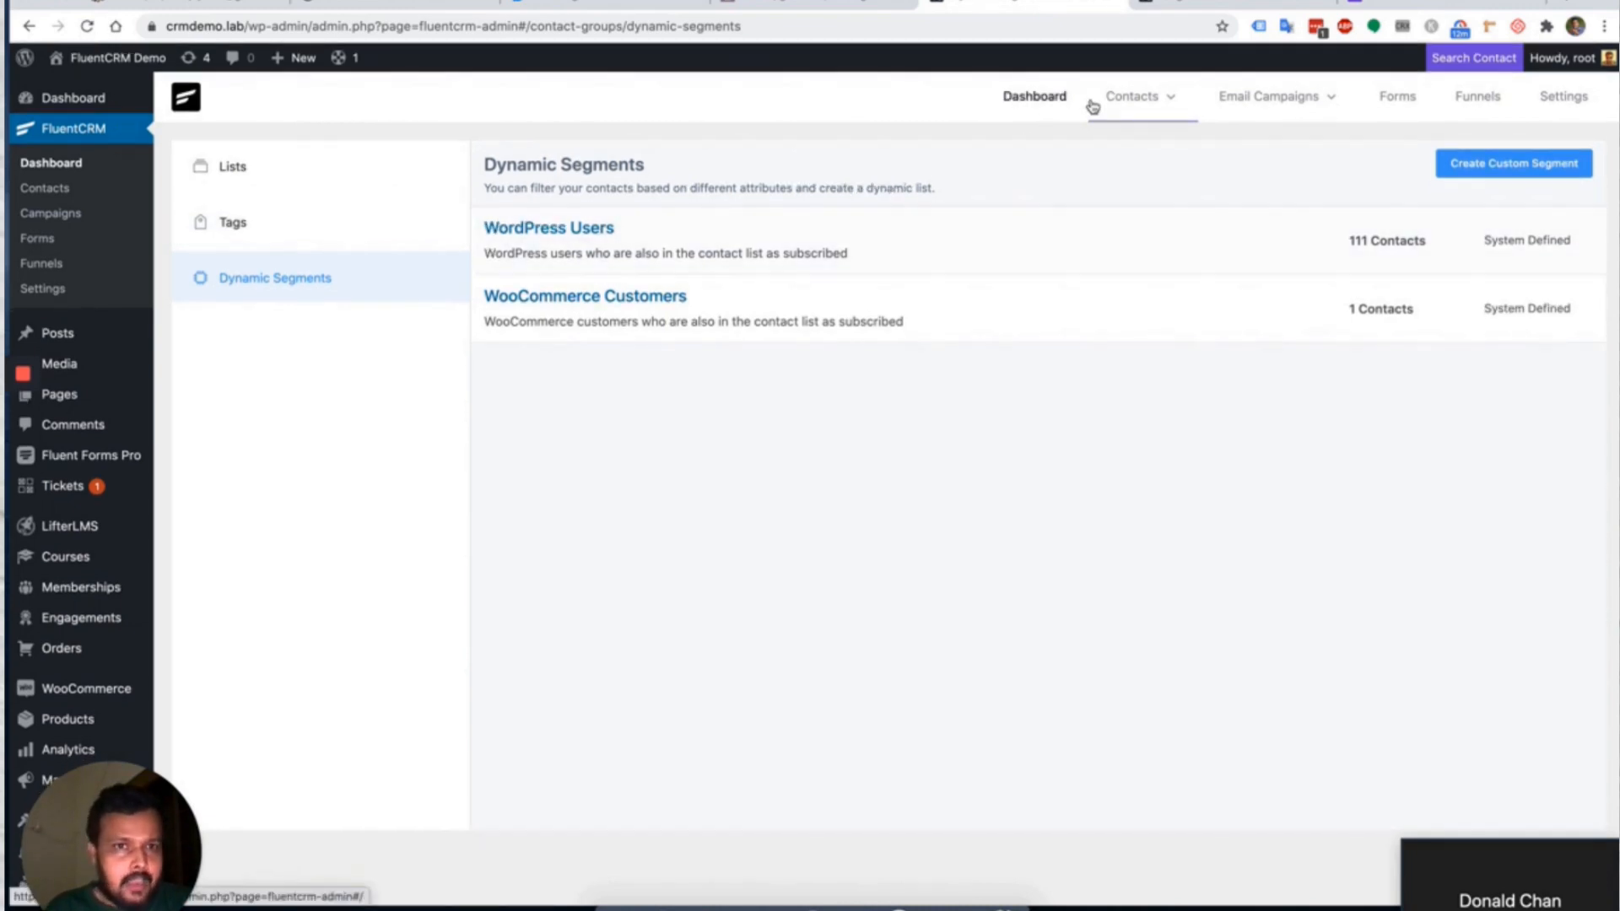
{"action": "left_click", "coordinate": [1021, 100]}
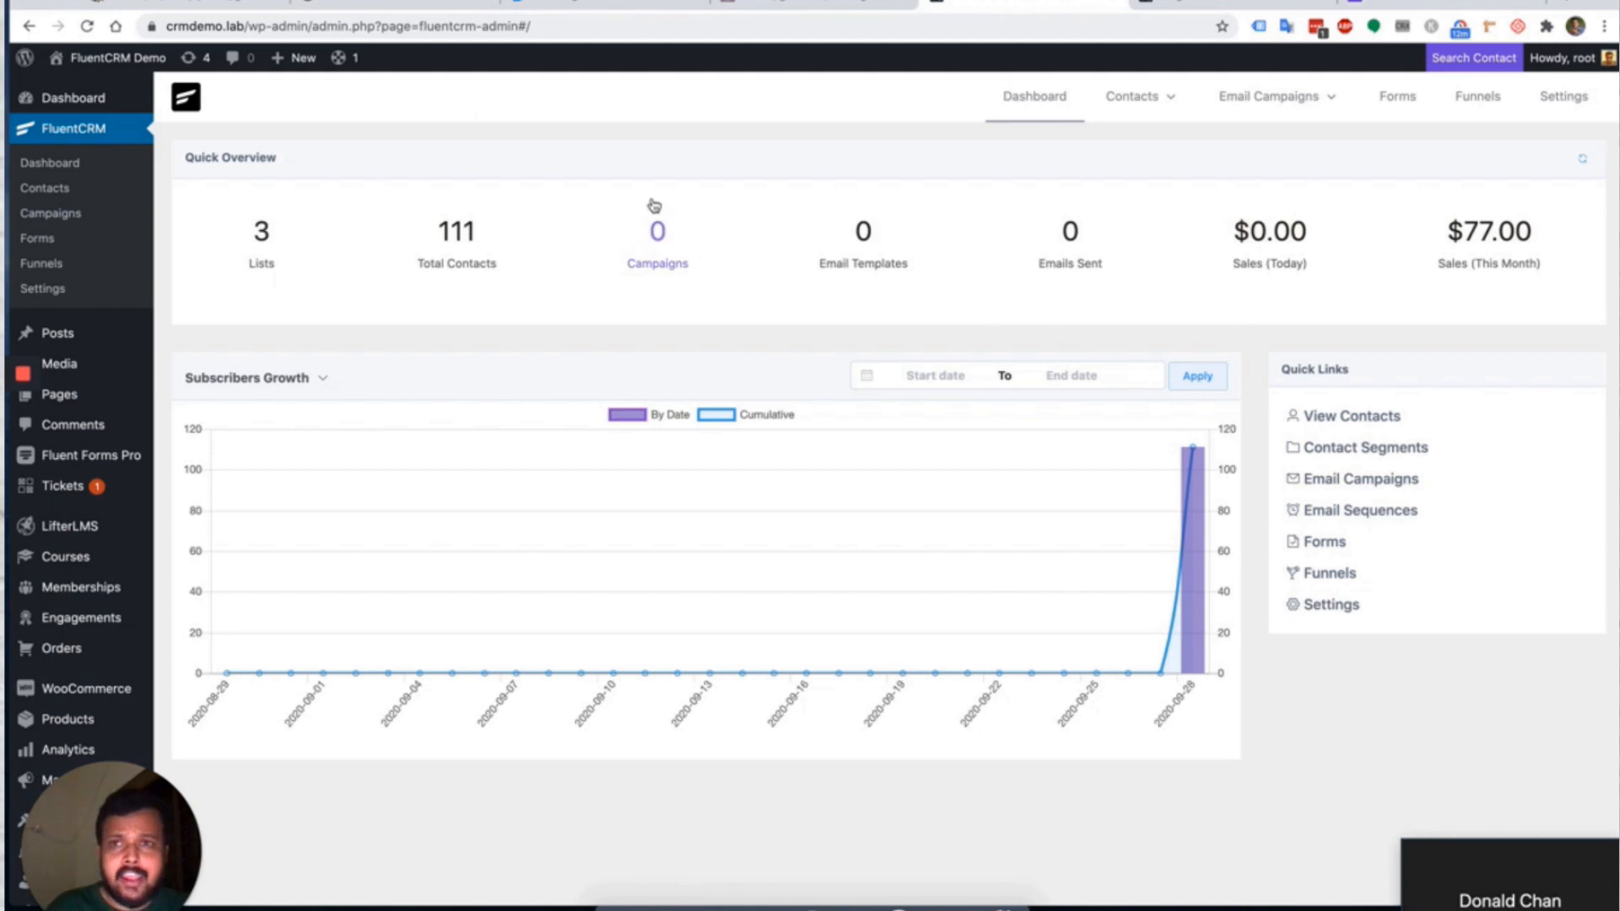
On the CRM Project site's dashboard, refresh Quick Overview and chart email sending statistics.
{"action": "left_click", "coordinate": [379, 3]}
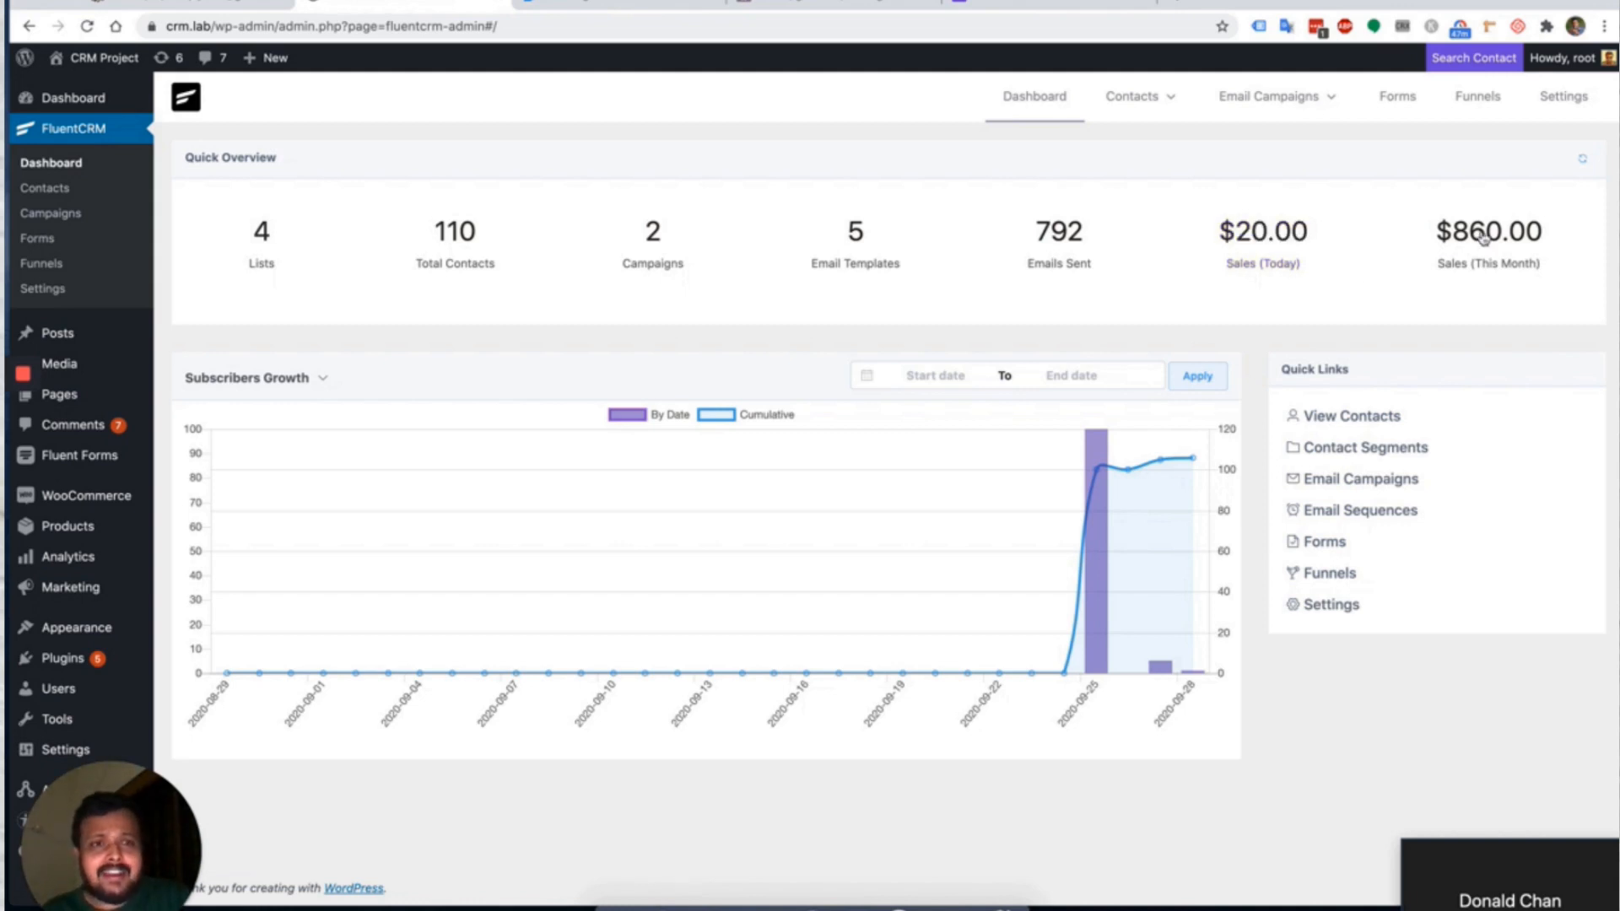
{"action": "left_click", "coordinate": [1581, 162]}
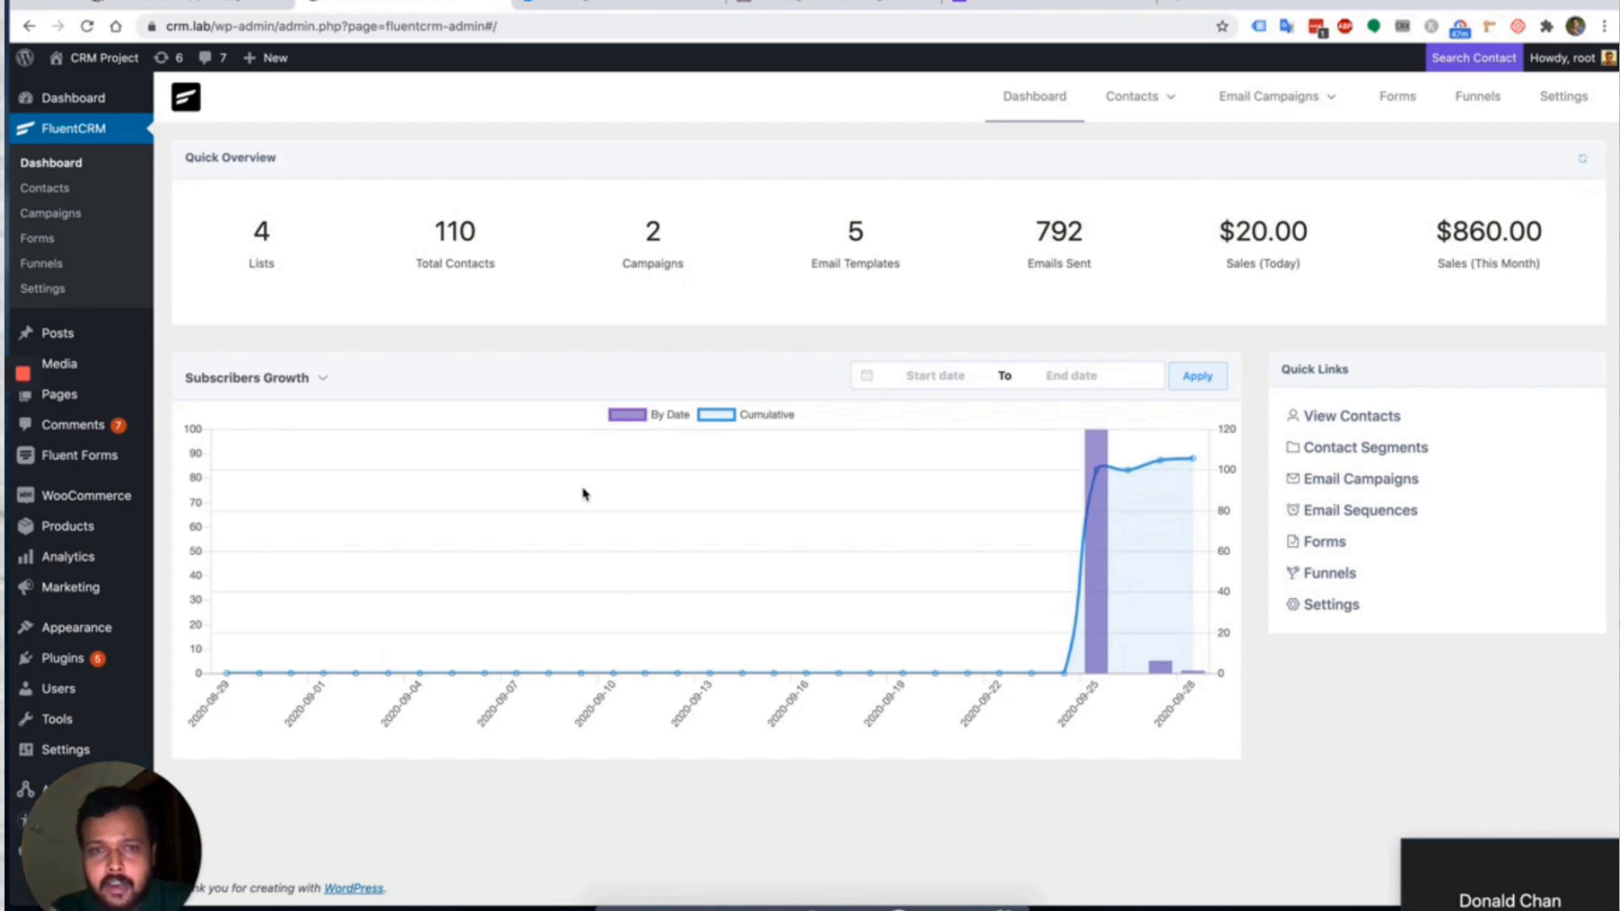
{"action": "left_click", "coordinate": [292, 377]}
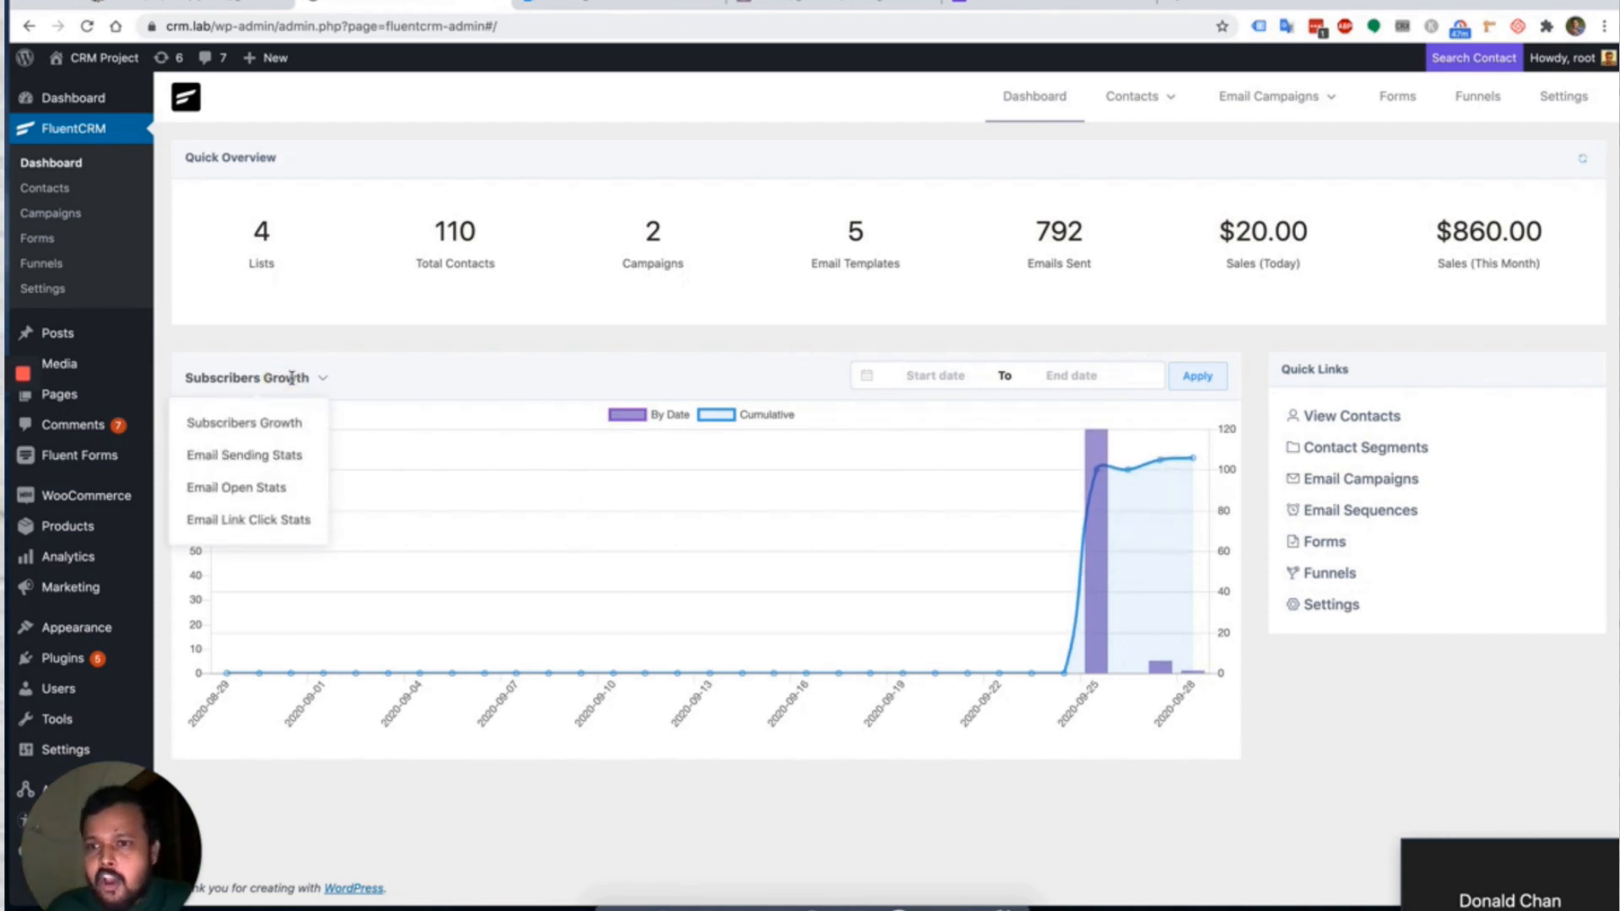
{"action": "left_click", "coordinate": [260, 457]}
Cycle the chart through email opens and link clicks, then back to Subscribers Growth.
{"action": "left_click", "coordinate": [281, 379]}
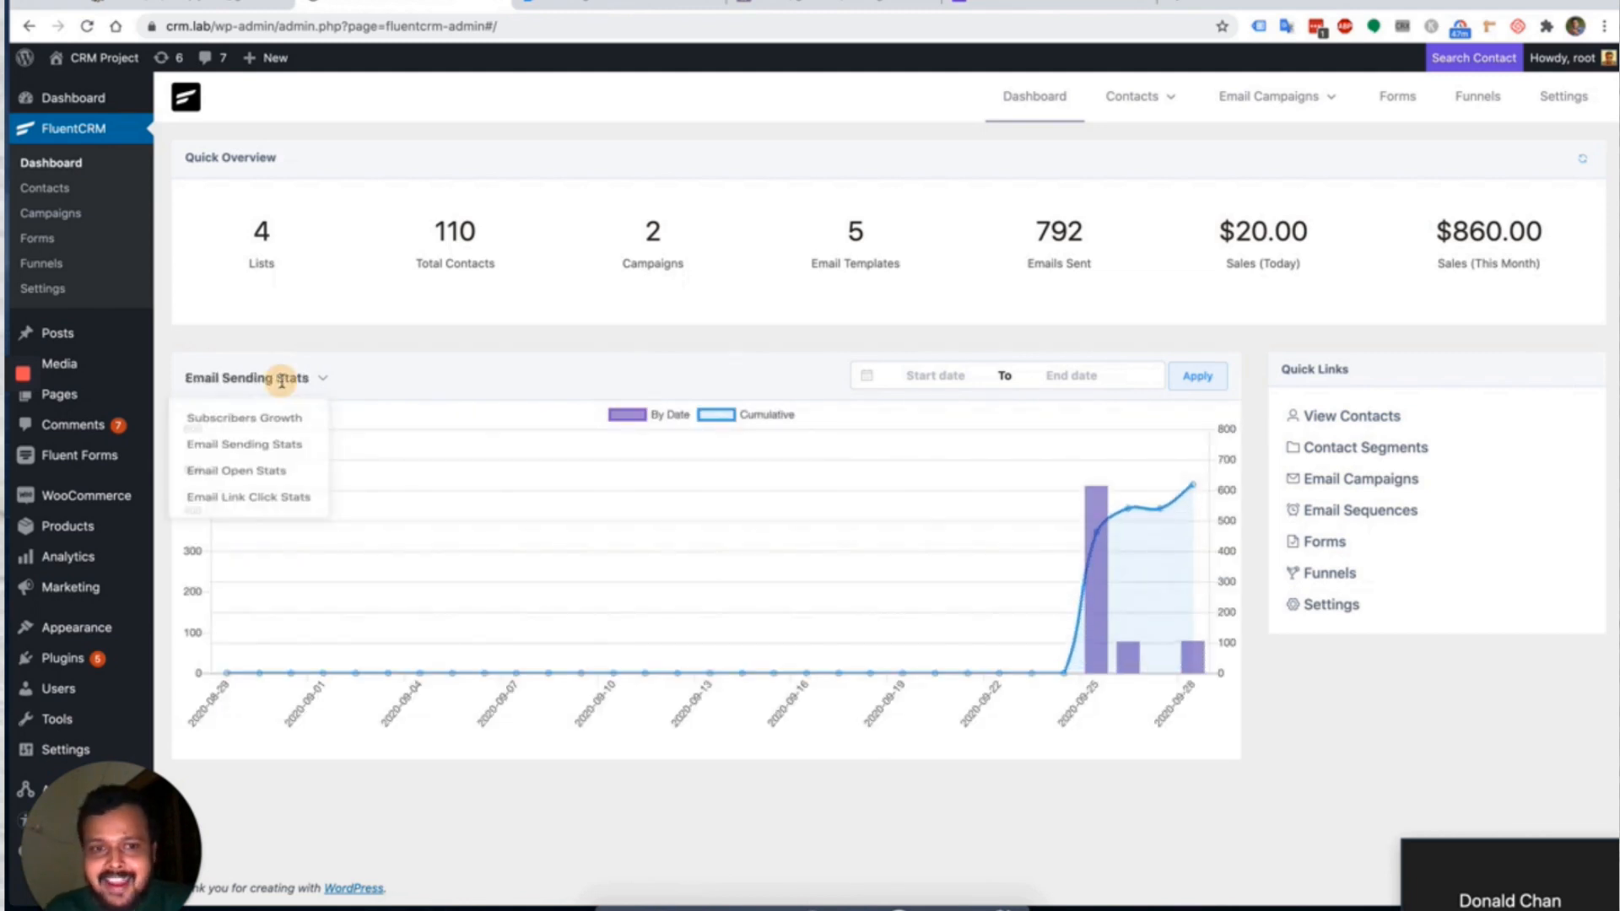
{"action": "left_click", "coordinate": [264, 489]}
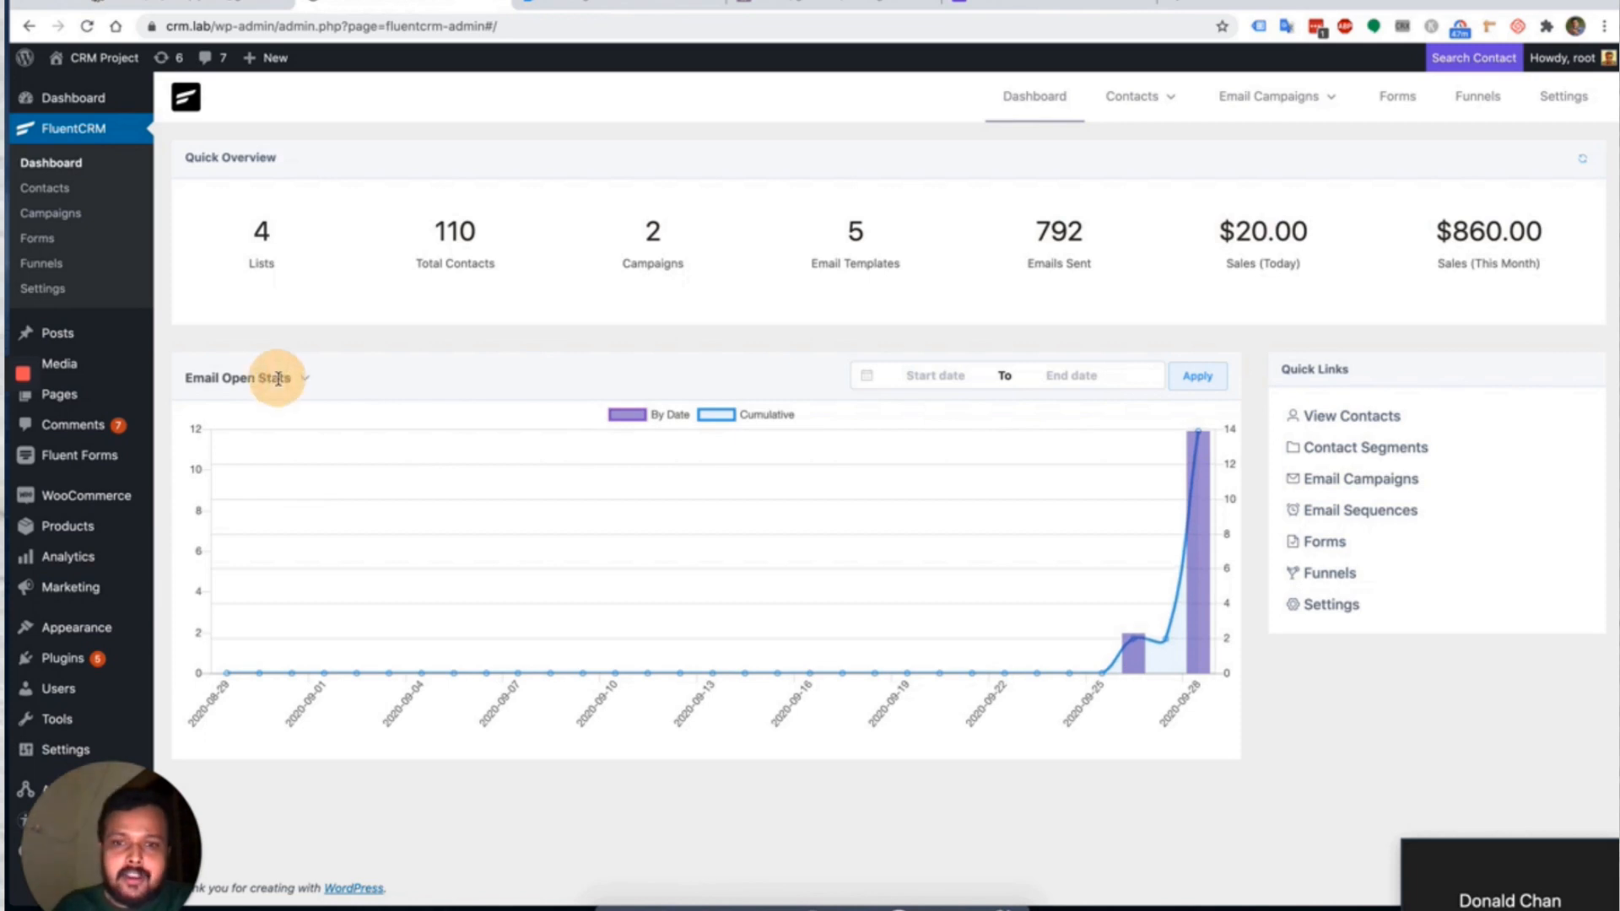
{"action": "left_click", "coordinate": [274, 378]}
{"action": "left_click", "coordinate": [263, 521]}
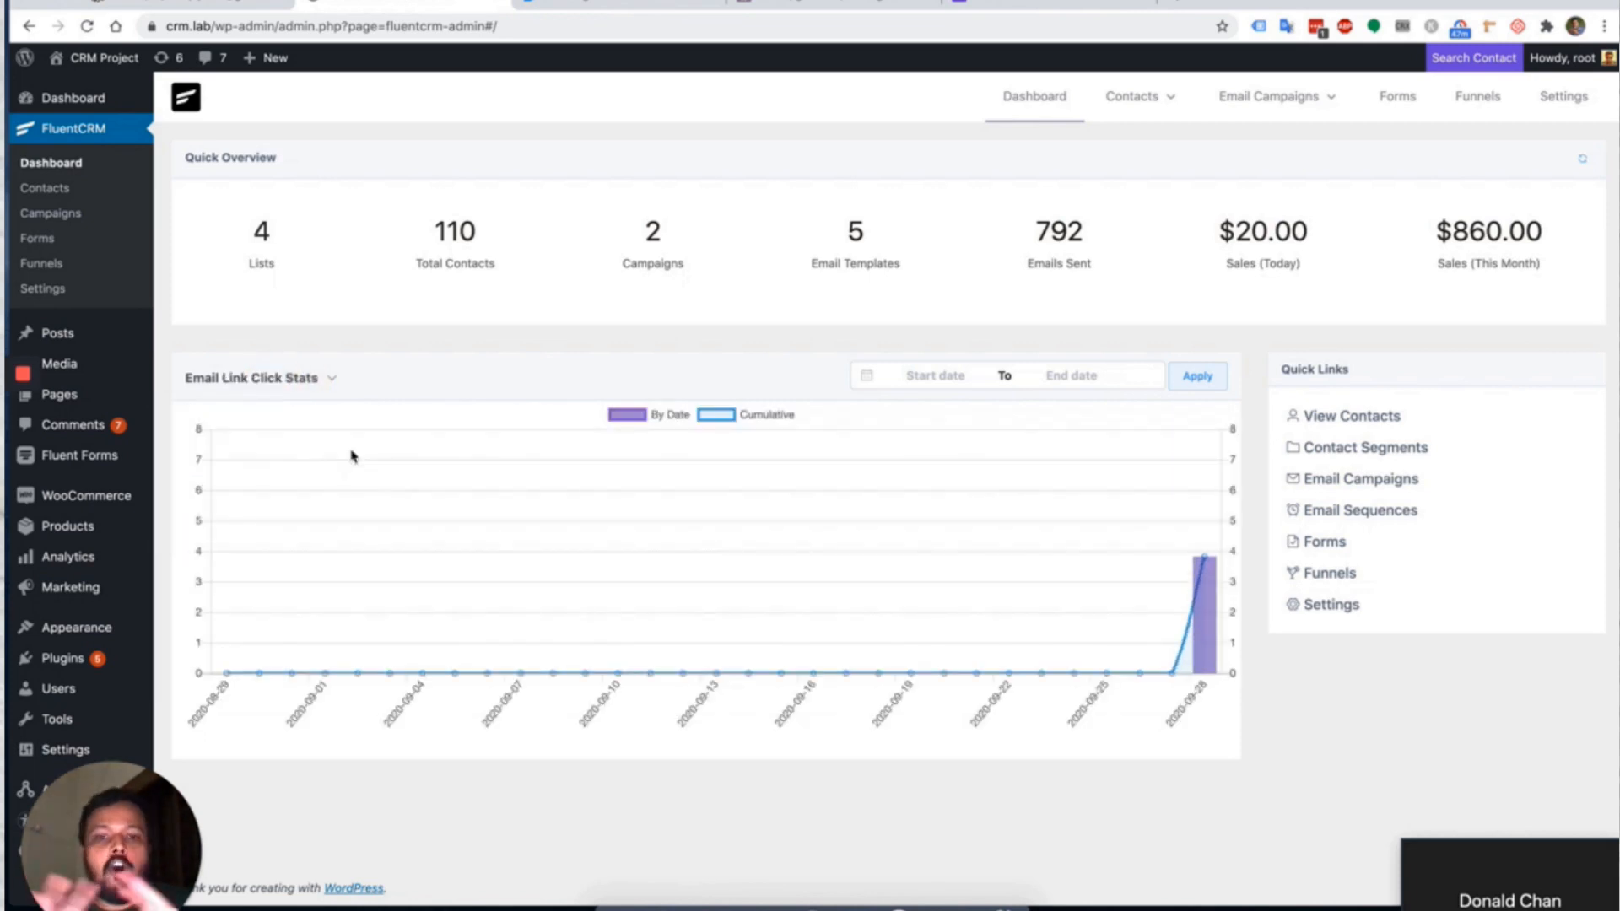
{"action": "left_click", "coordinate": [254, 378]}
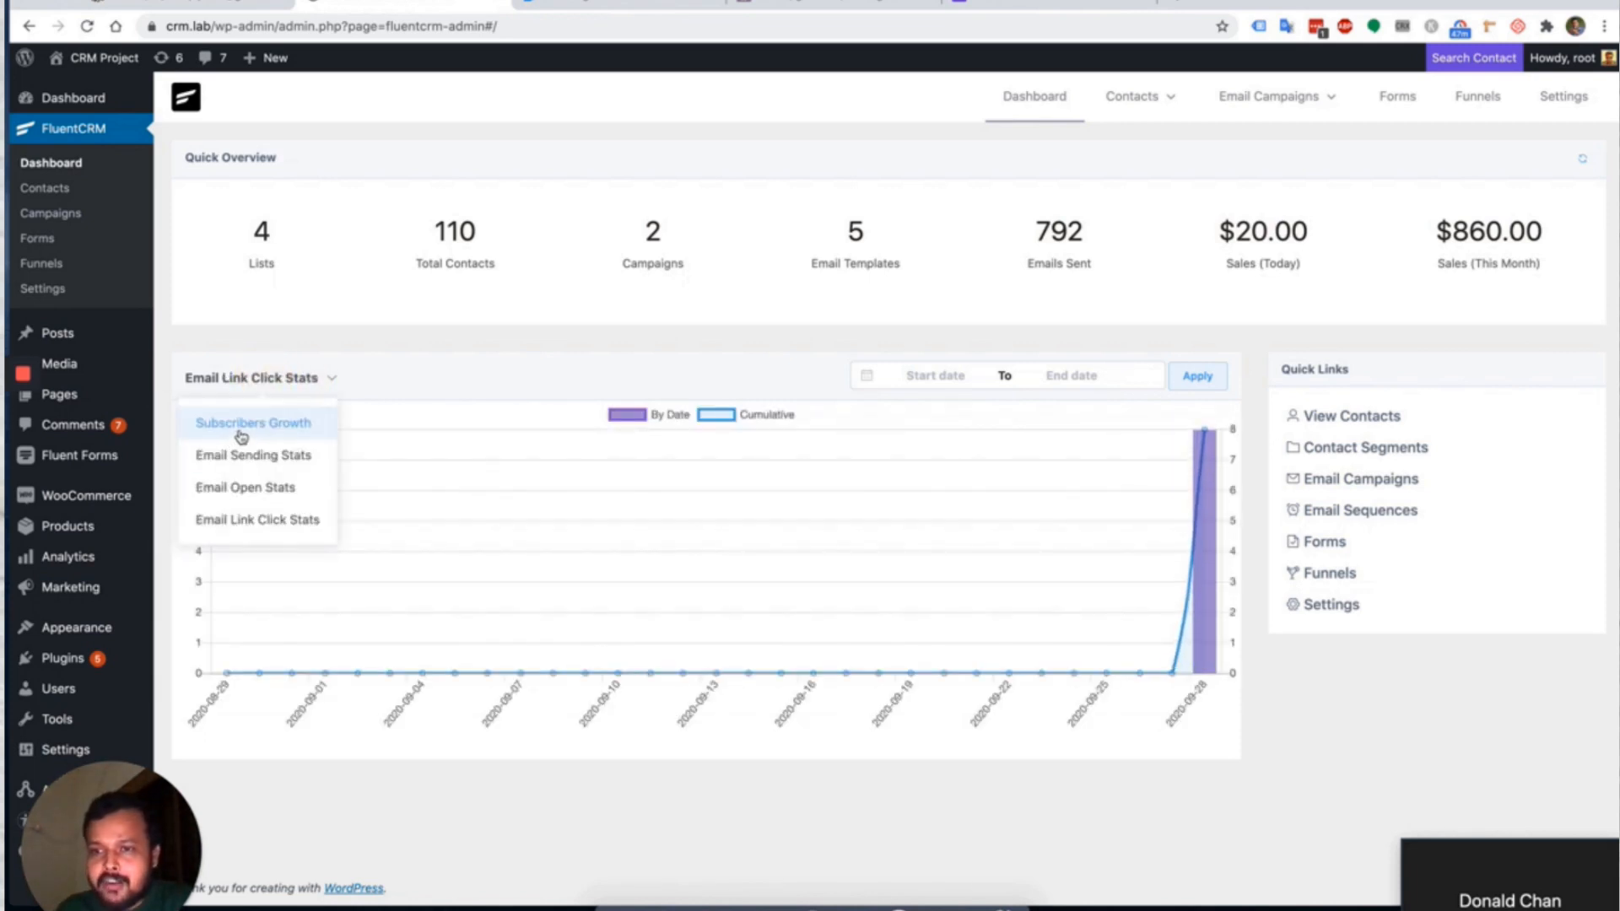
{"action": "left_click", "coordinate": [240, 426]}
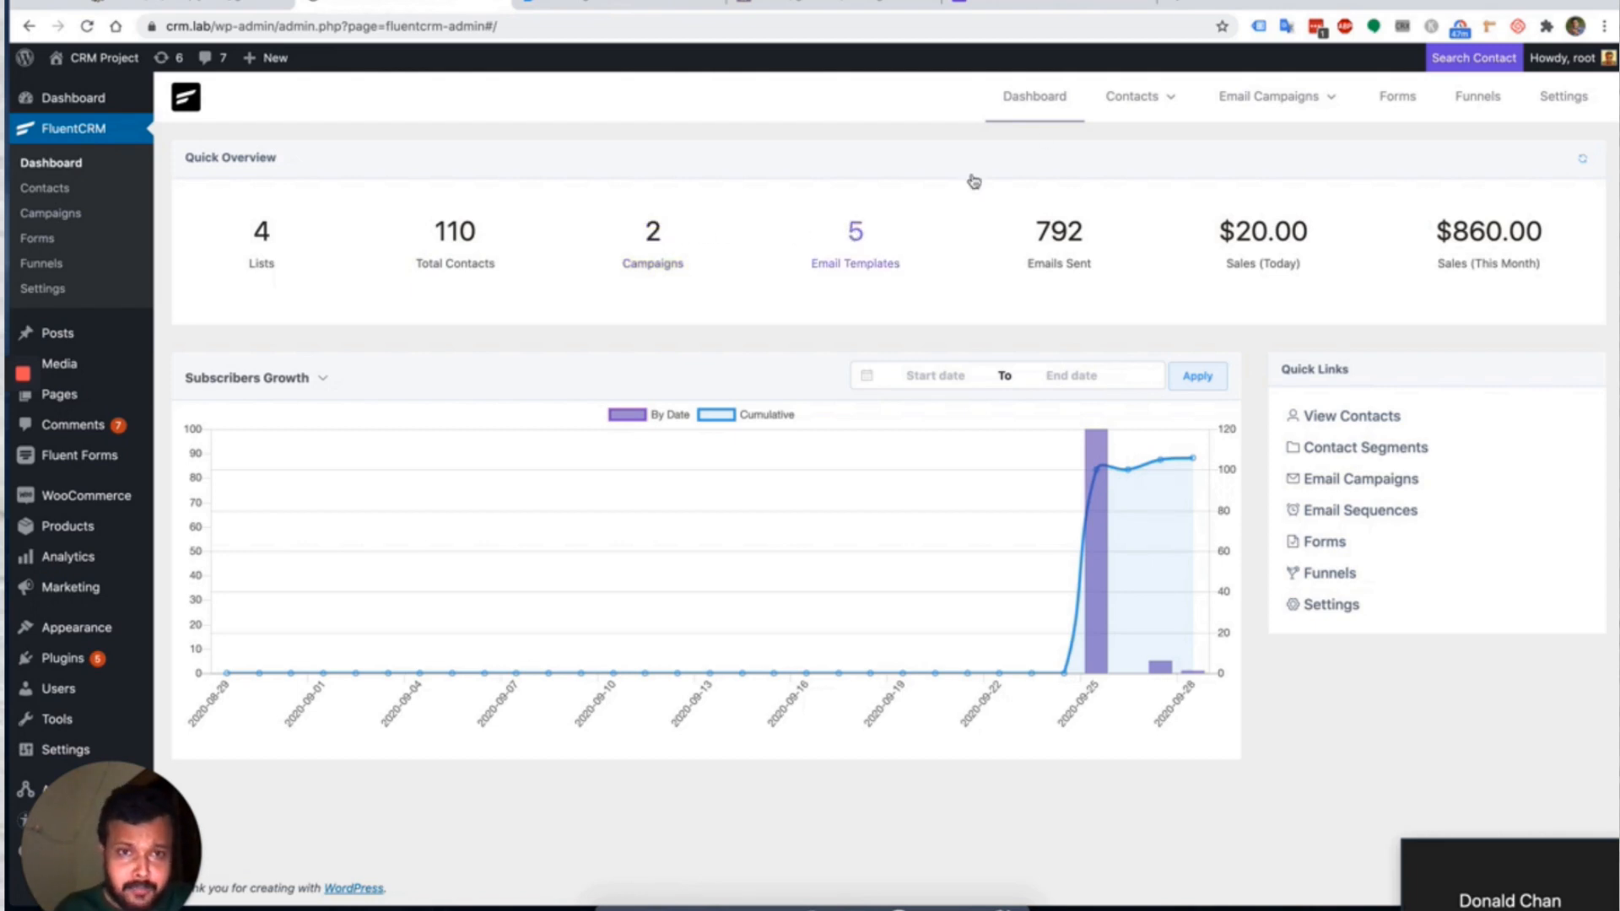
{"action": "mouse_move", "coordinate": [1248, 116]}
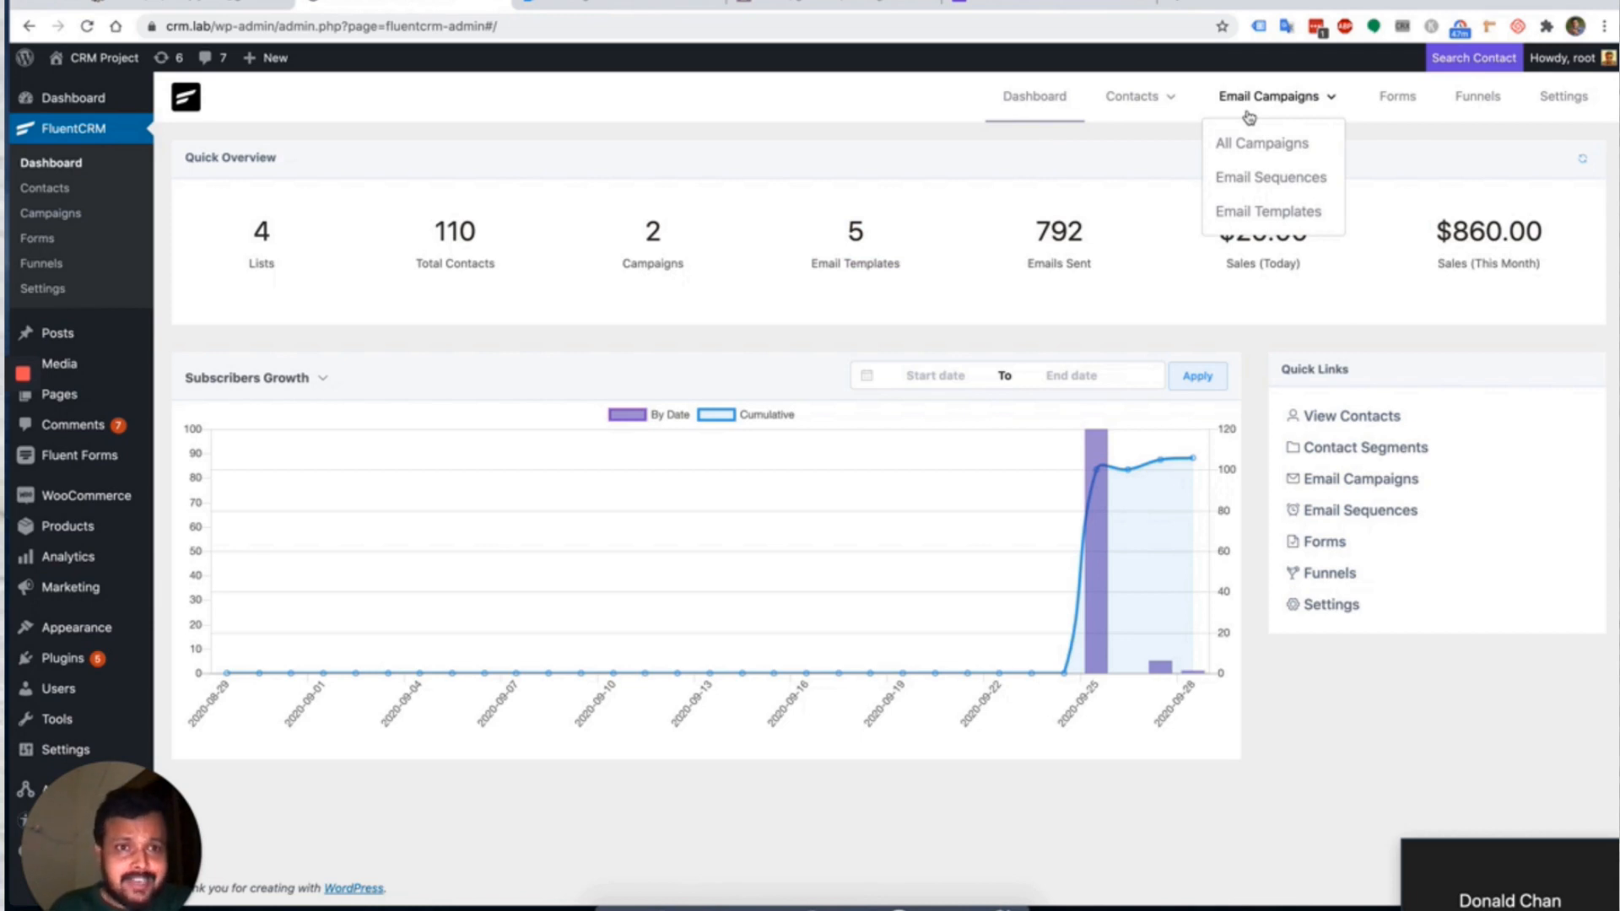
Open All Campaigns, then start and dismiss a new campaign.
{"action": "left_click", "coordinate": [1259, 142]}
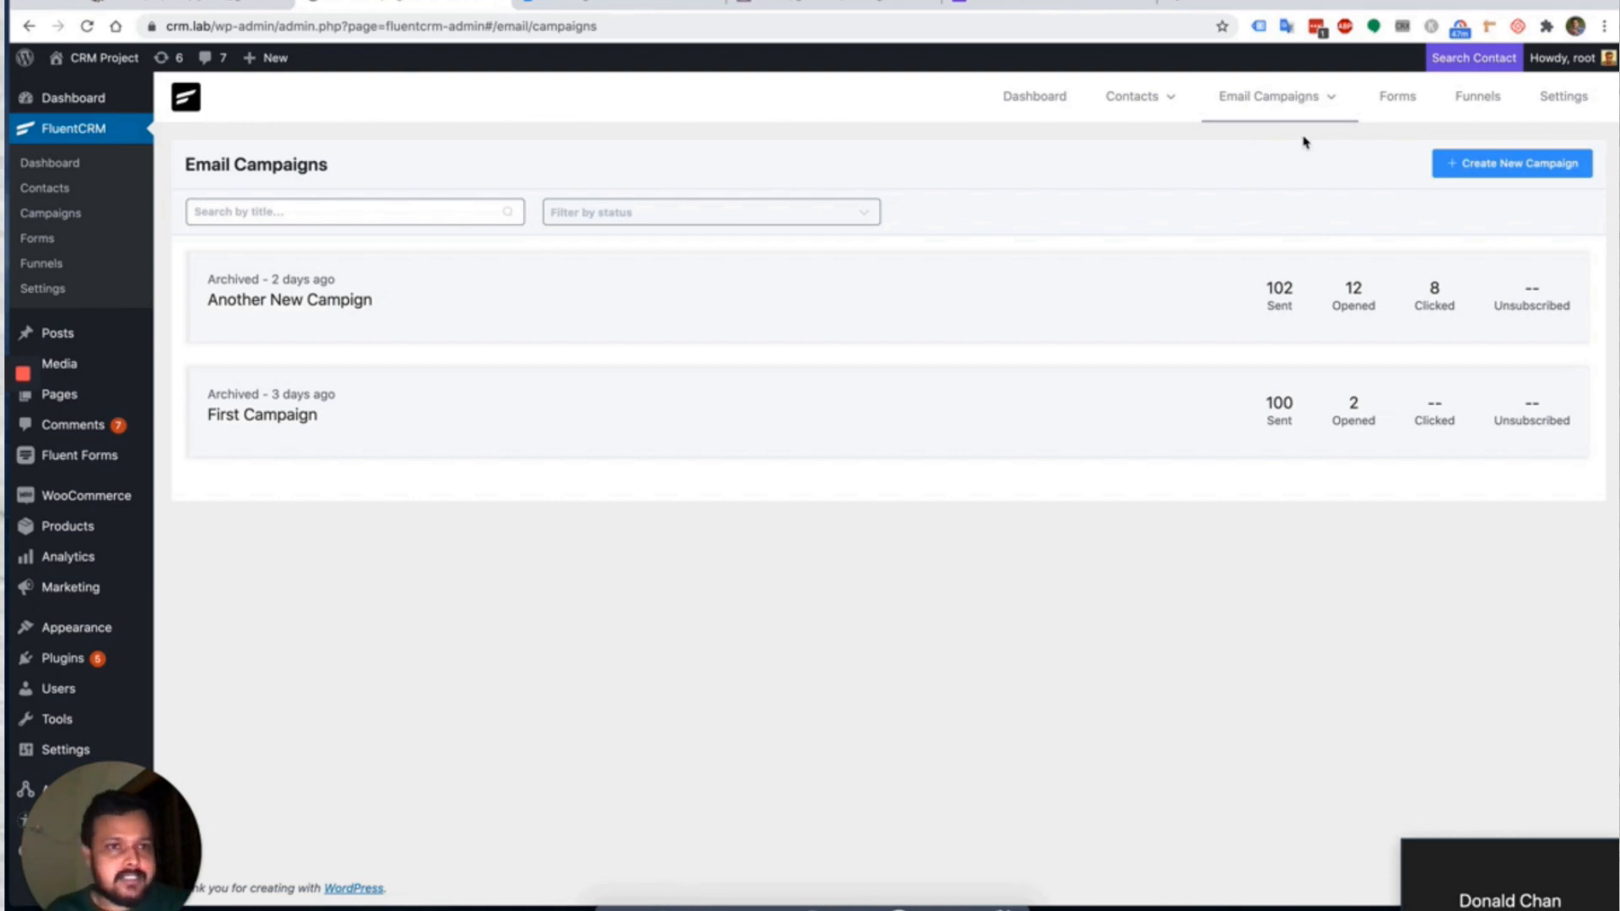
{"action": "mouse_move", "coordinate": [1279, 109]}
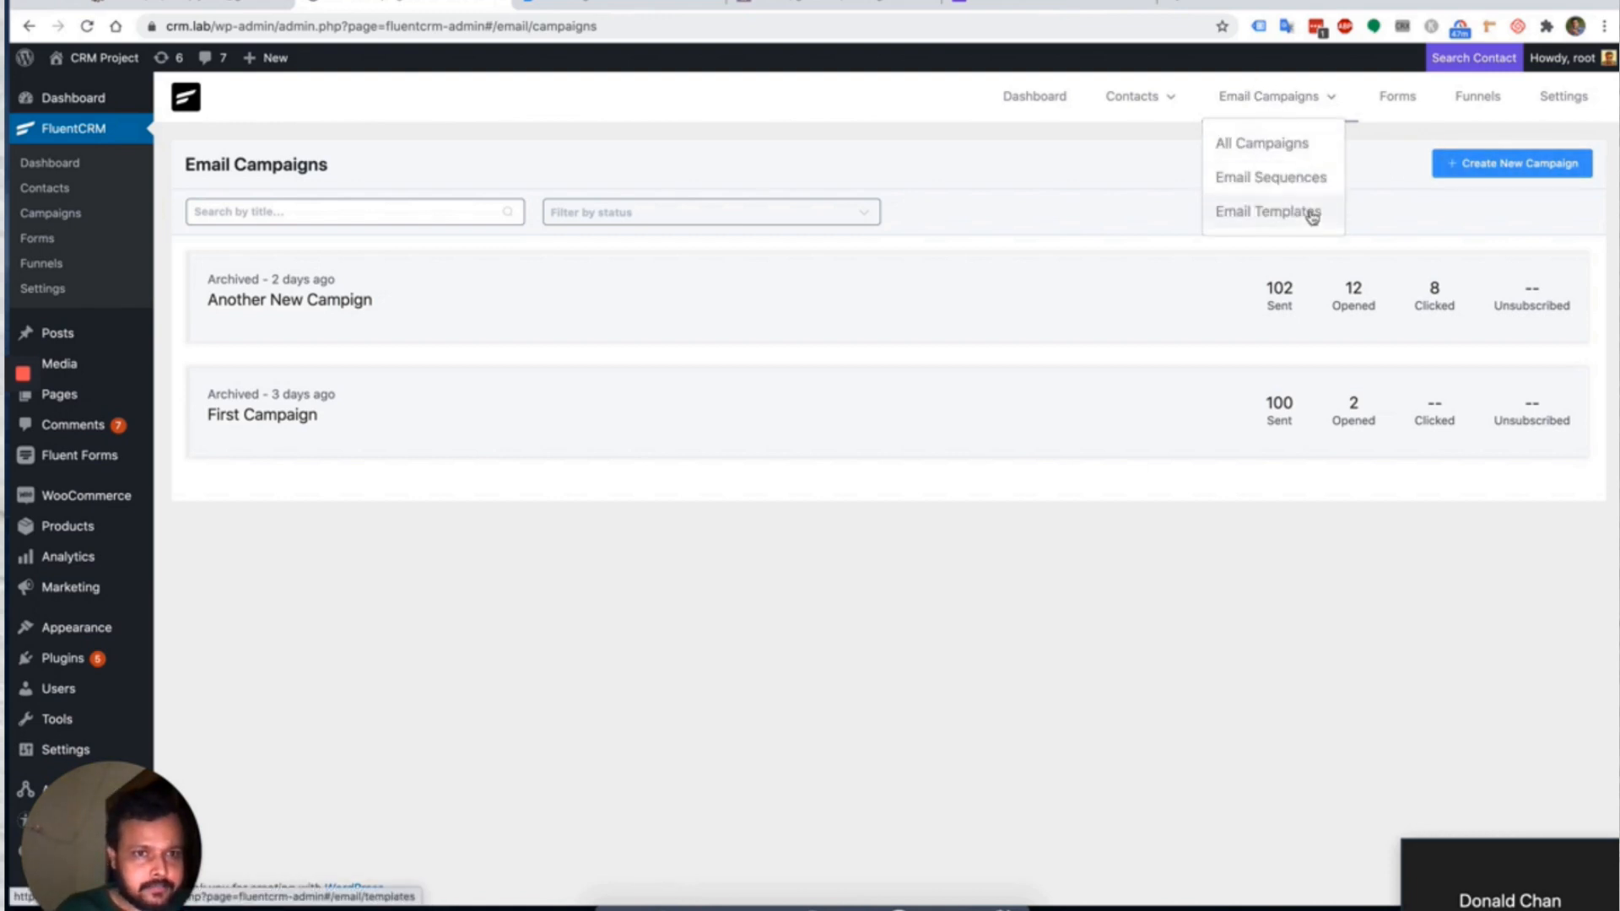
{"action": "left_click", "coordinate": [1452, 163]}
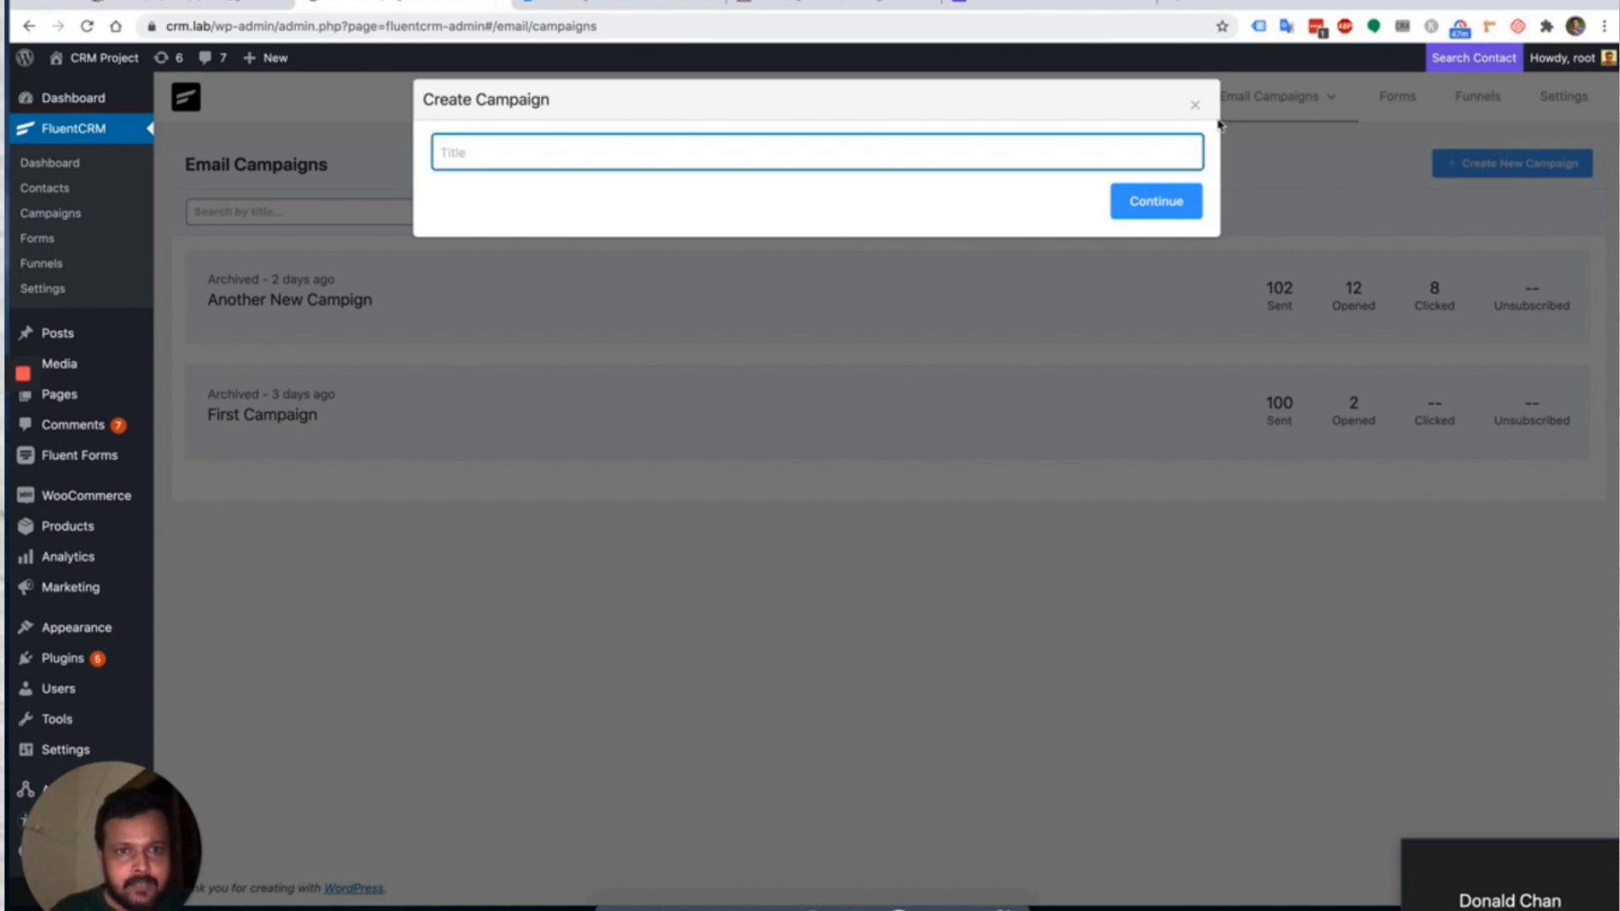
{"action": "left_click", "coordinate": [1194, 105]}
Open the Email Templates list from the Email Campaigns menu.
{"action": "mouse_move", "coordinate": [1196, 109]}
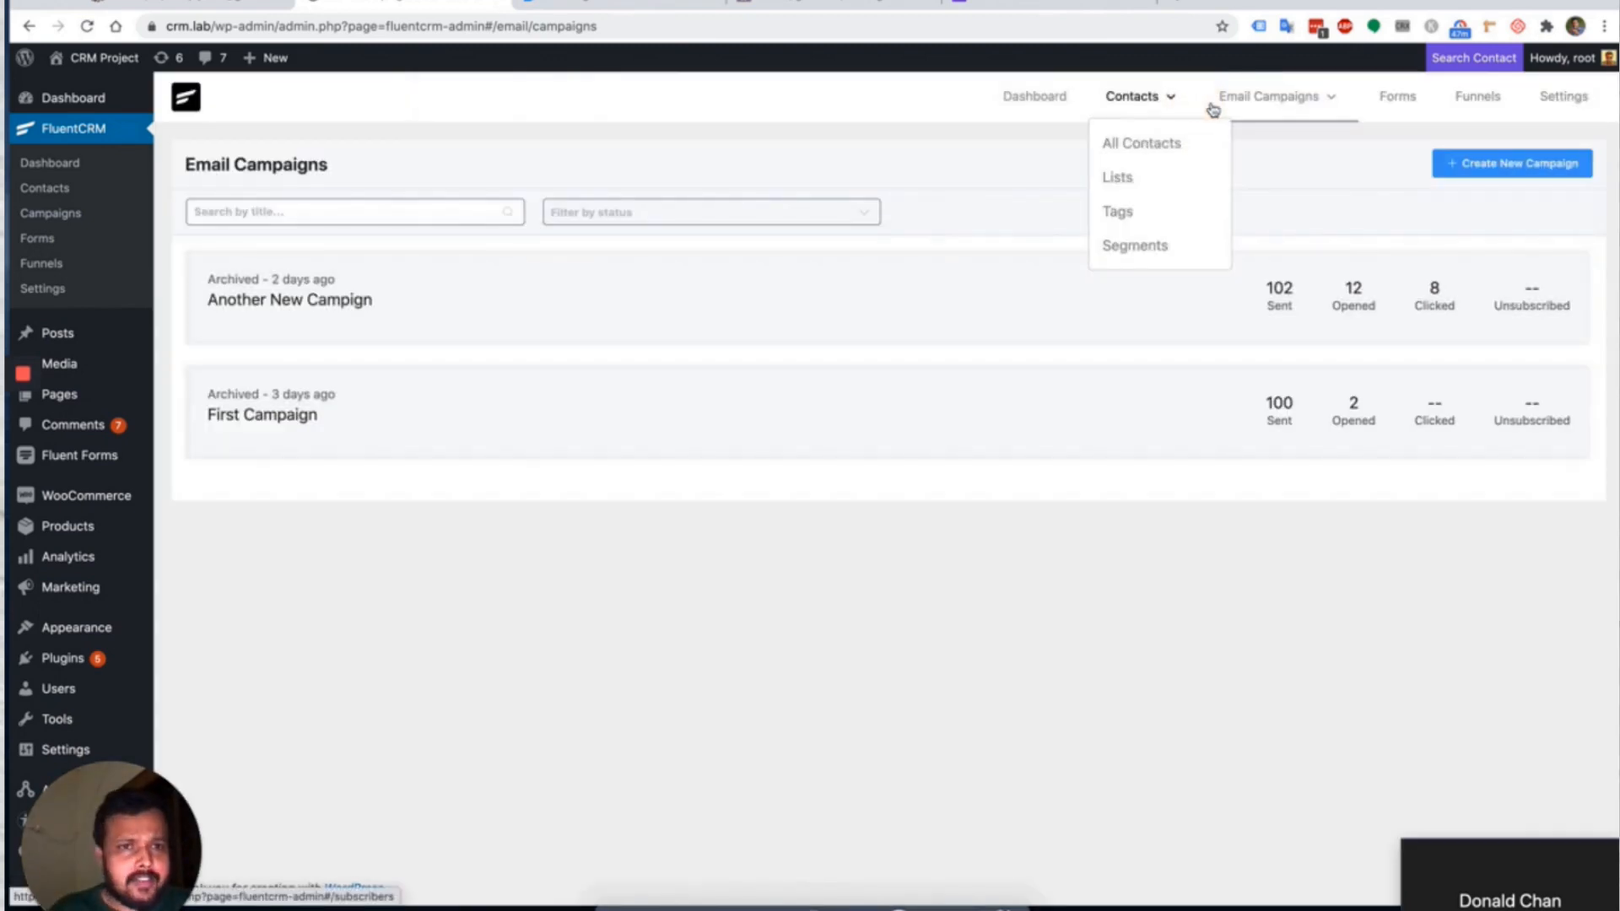
{"action": "mouse_move", "coordinate": [1255, 101]}
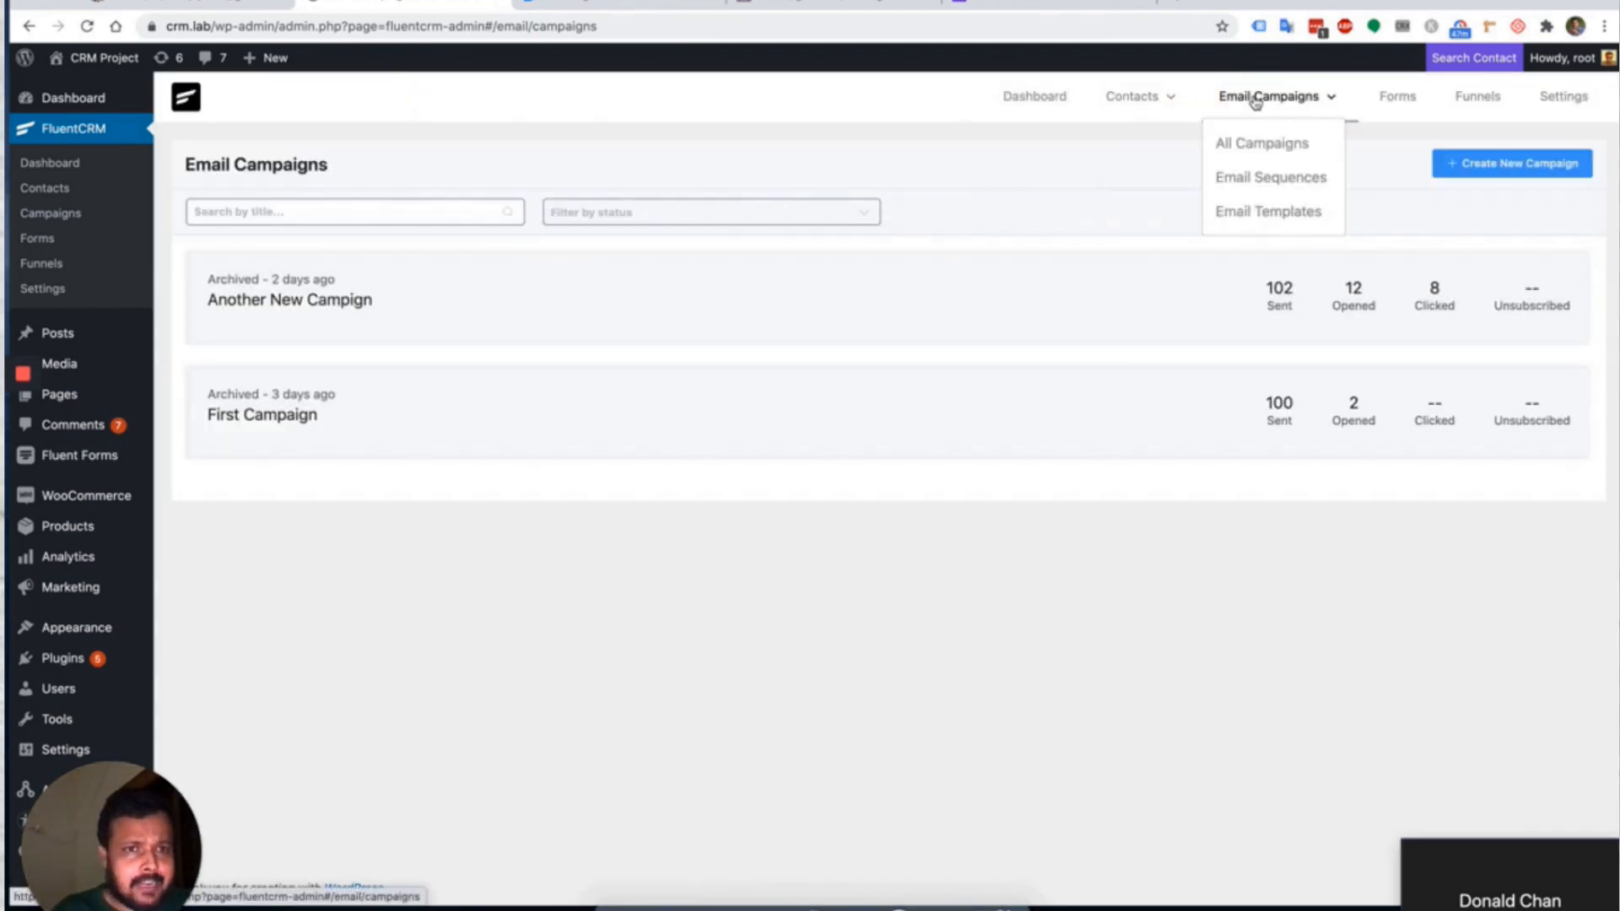
{"action": "left_click", "coordinate": [1254, 216]}
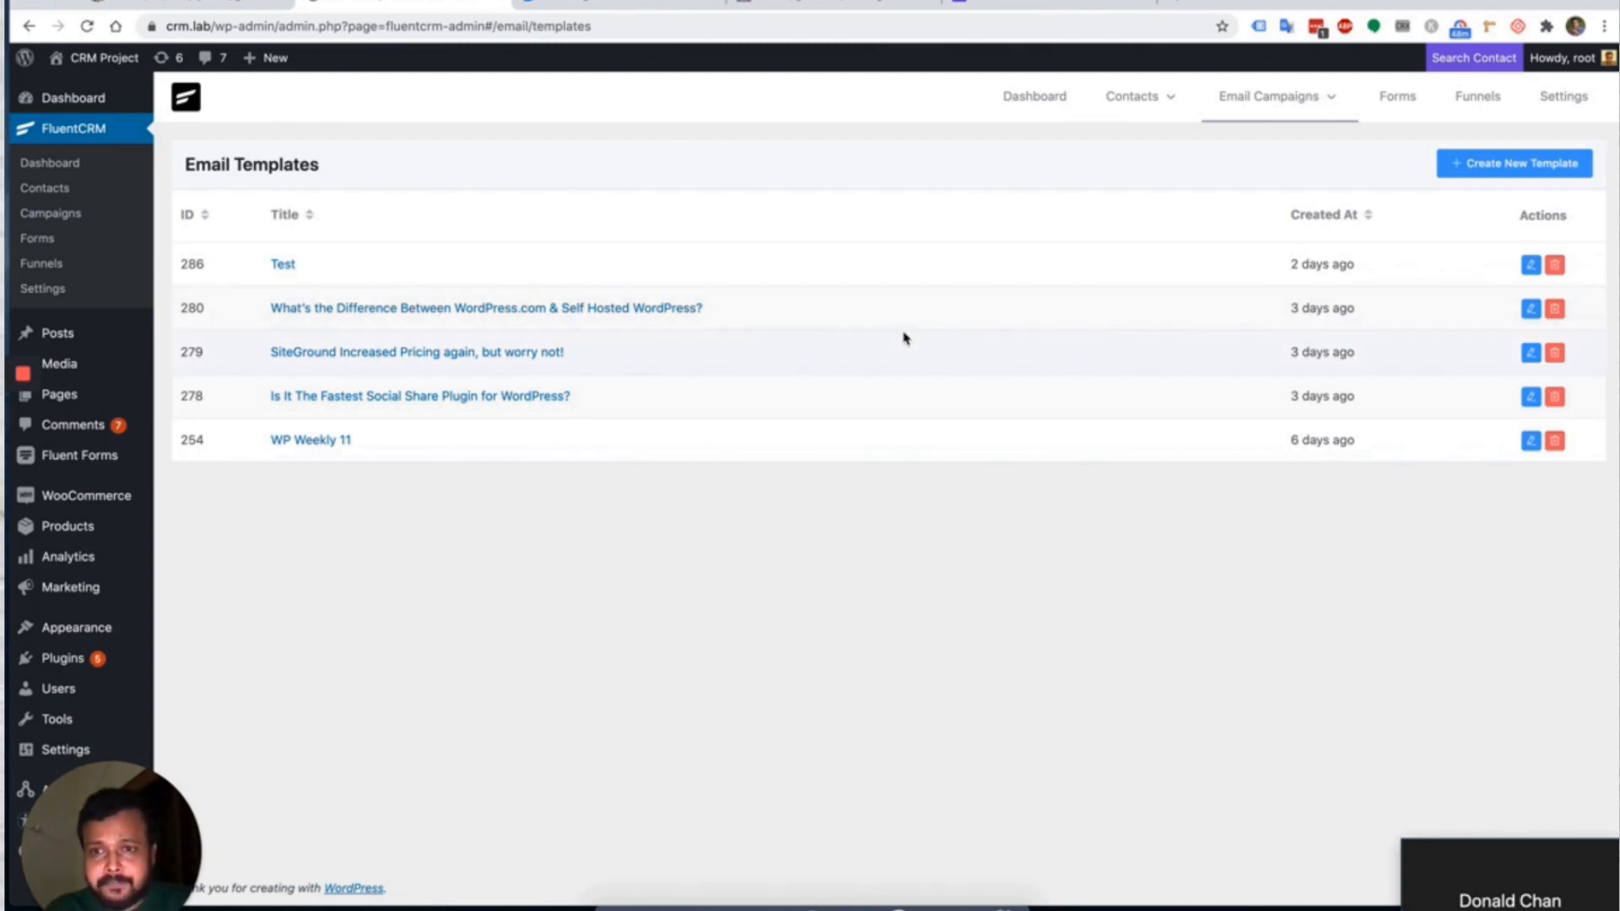
Create a new email template titled 'Template 1'.
{"action": "left_click", "coordinate": [1500, 168]}
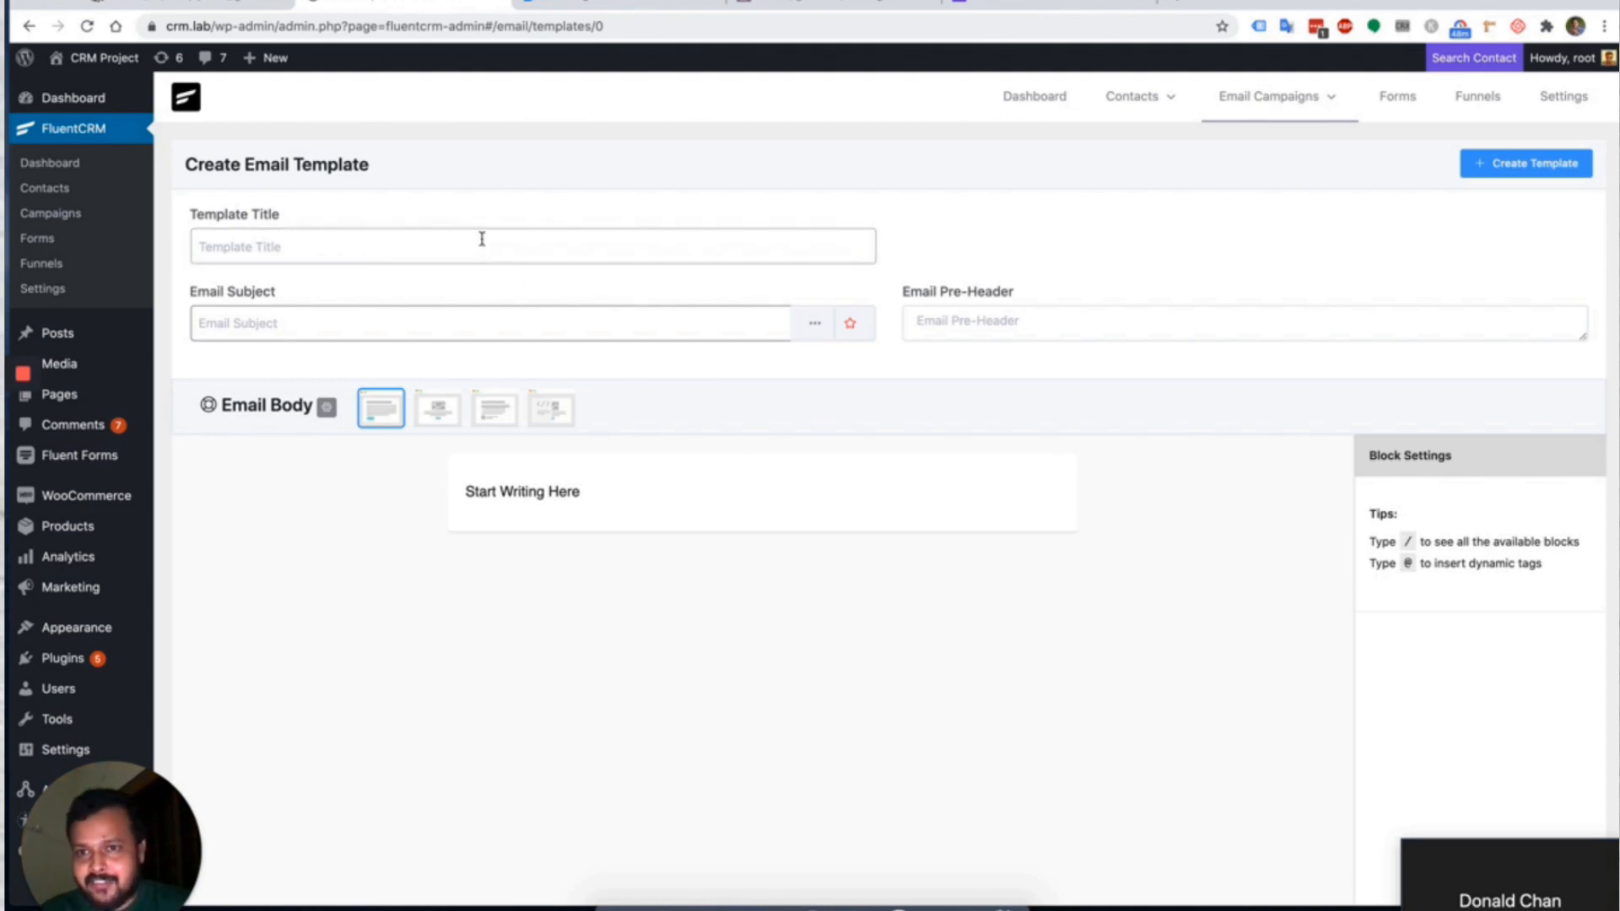
{"action": "left_click", "coordinate": [482, 239]}
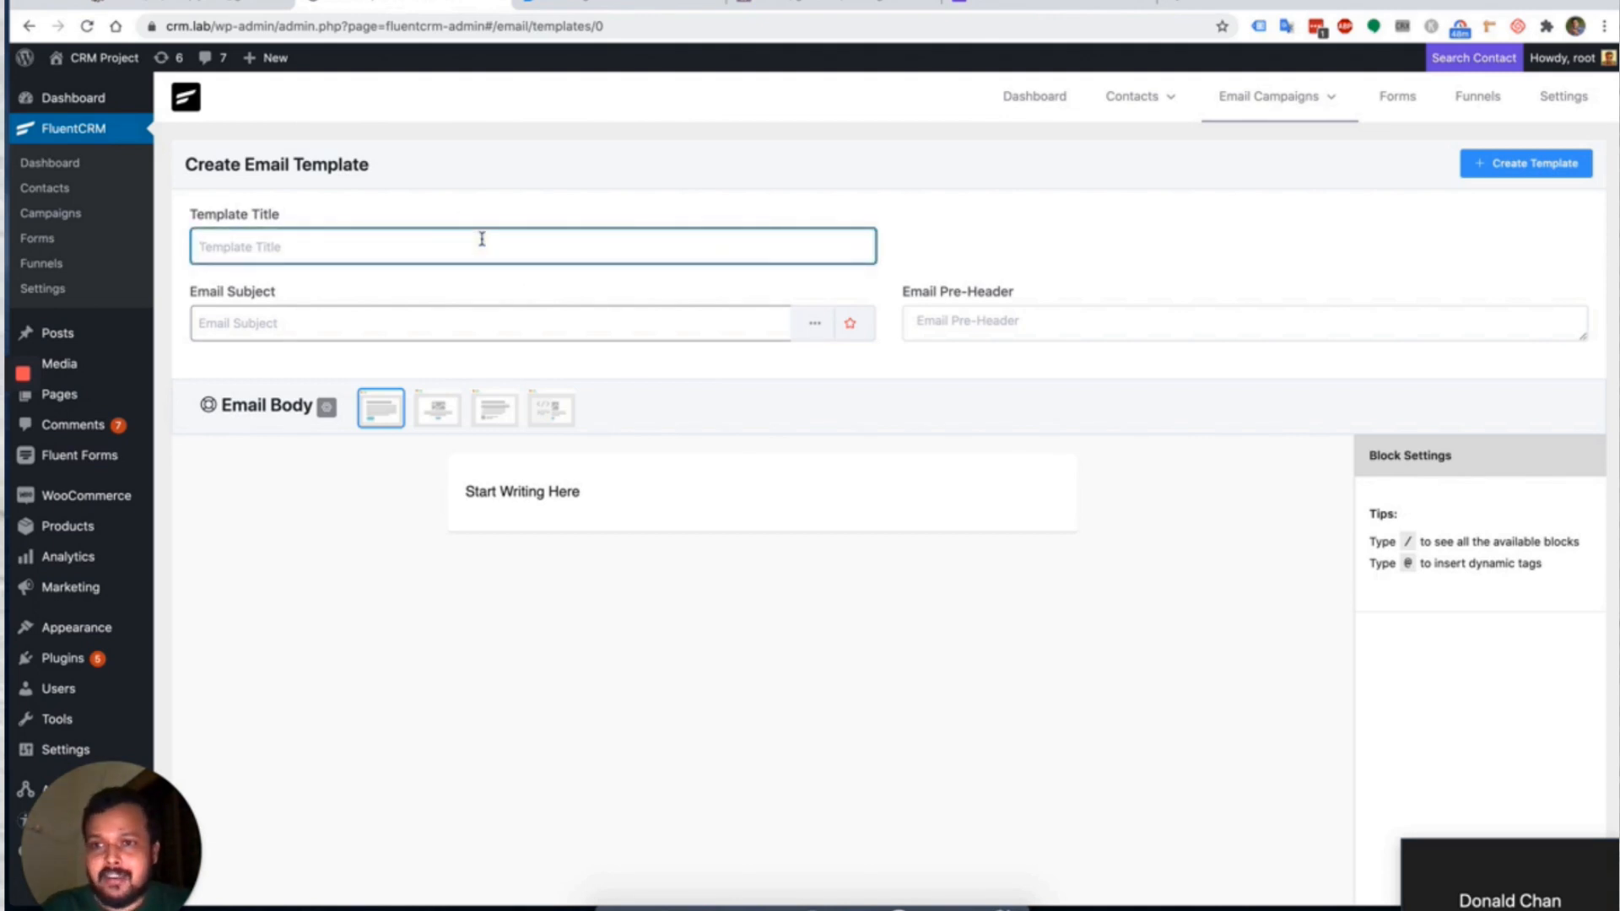
{"action": "type", "text": "Hello There"}
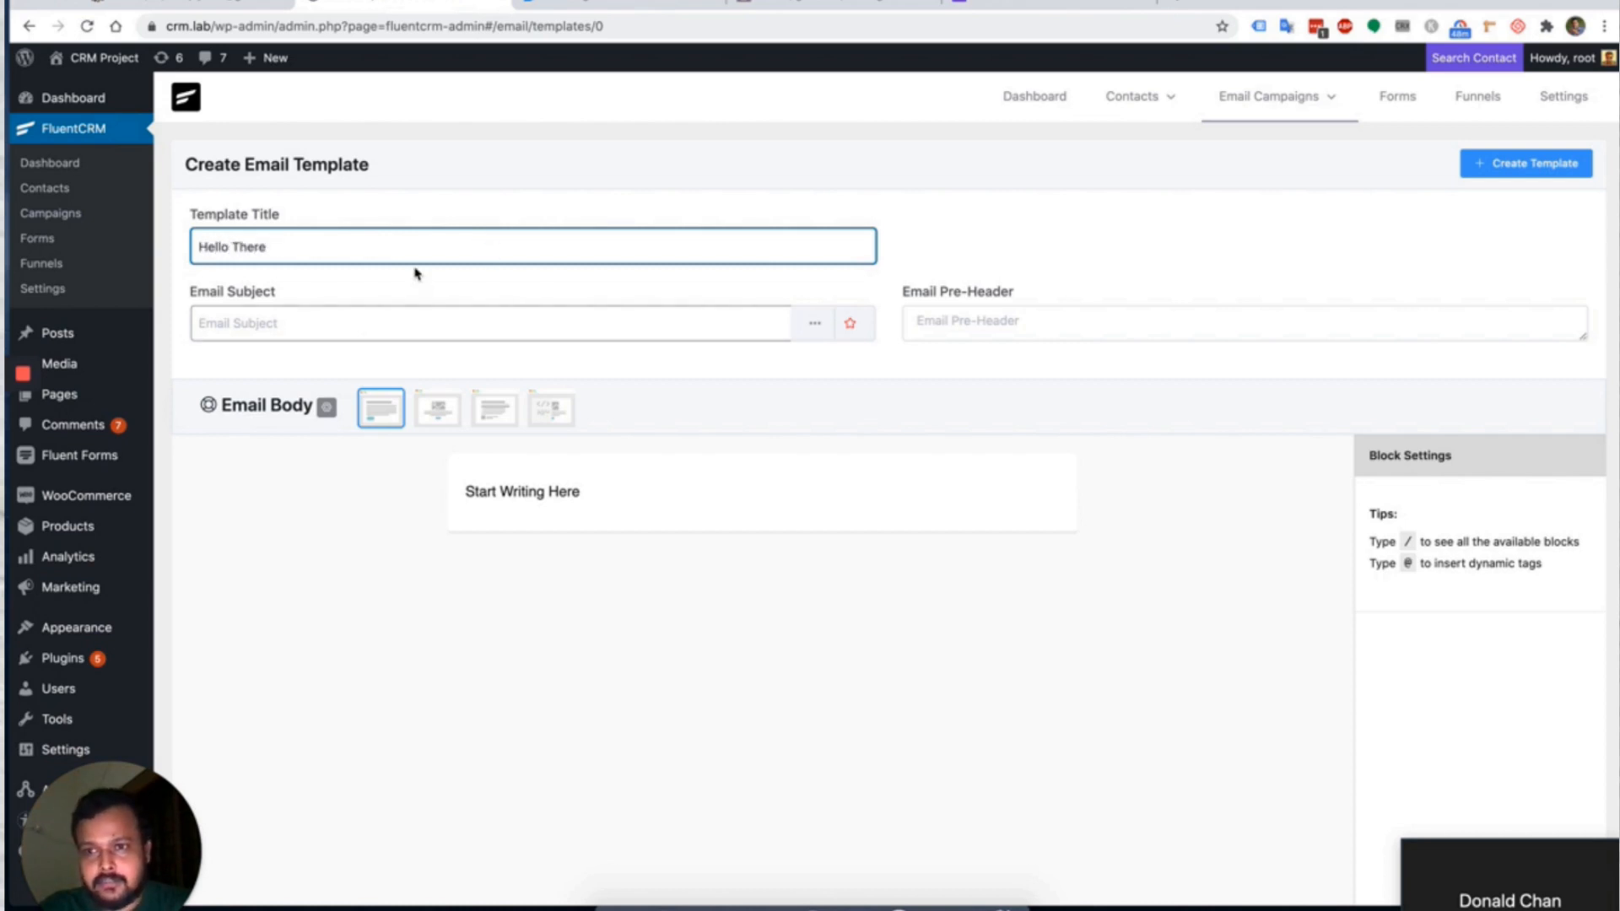
{"action": "key", "text": "super+a"}
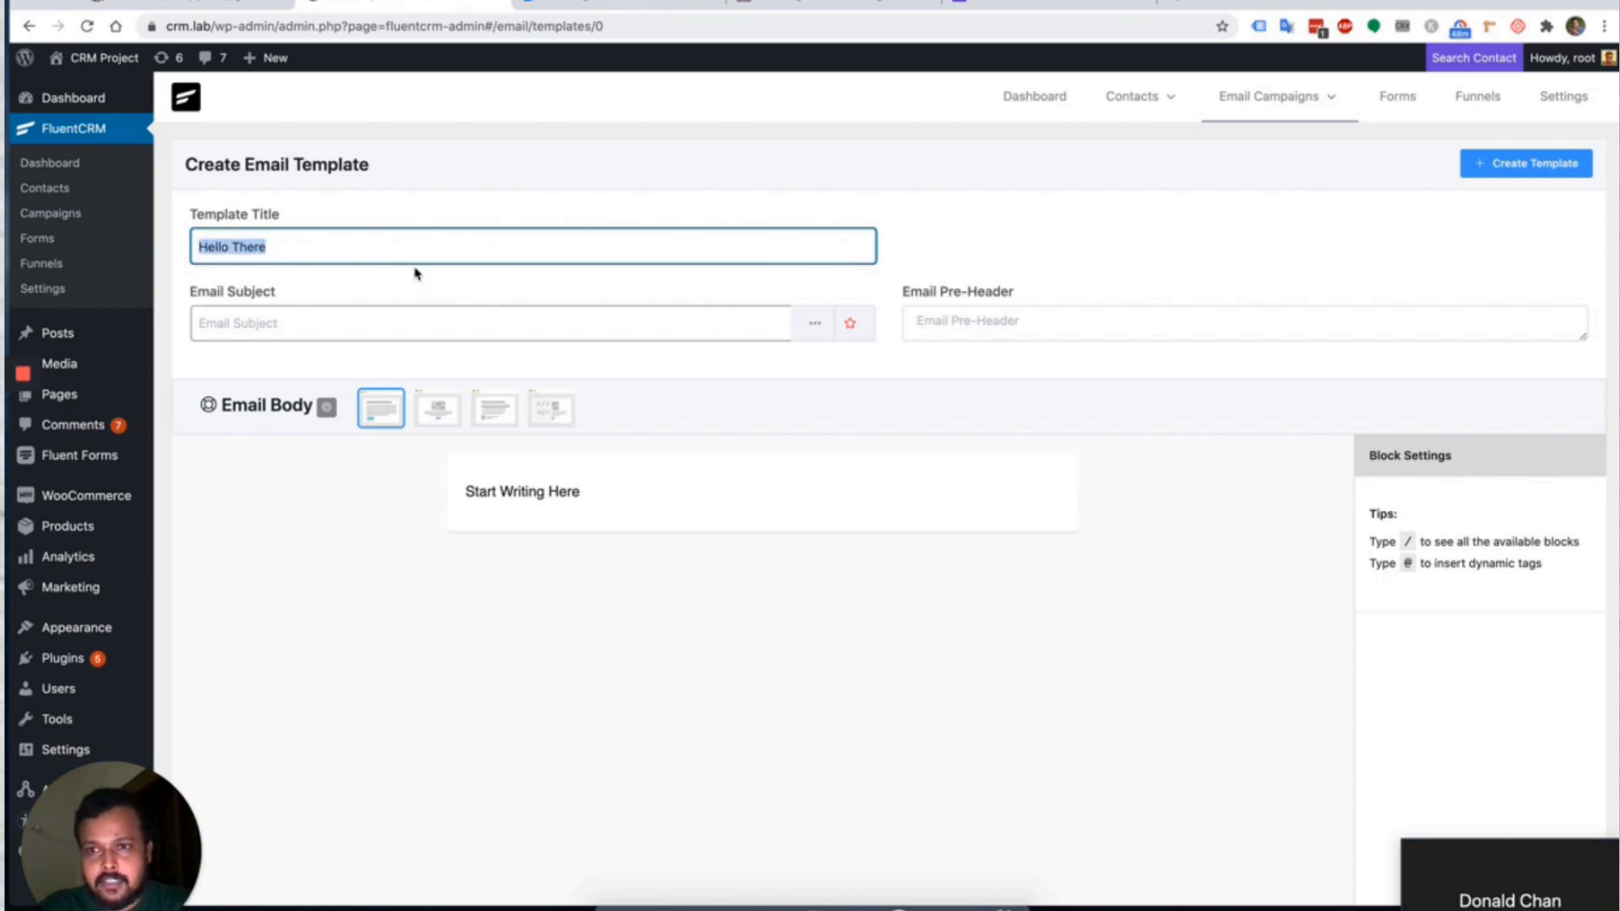
{"action": "type", "text": "Template 1"}
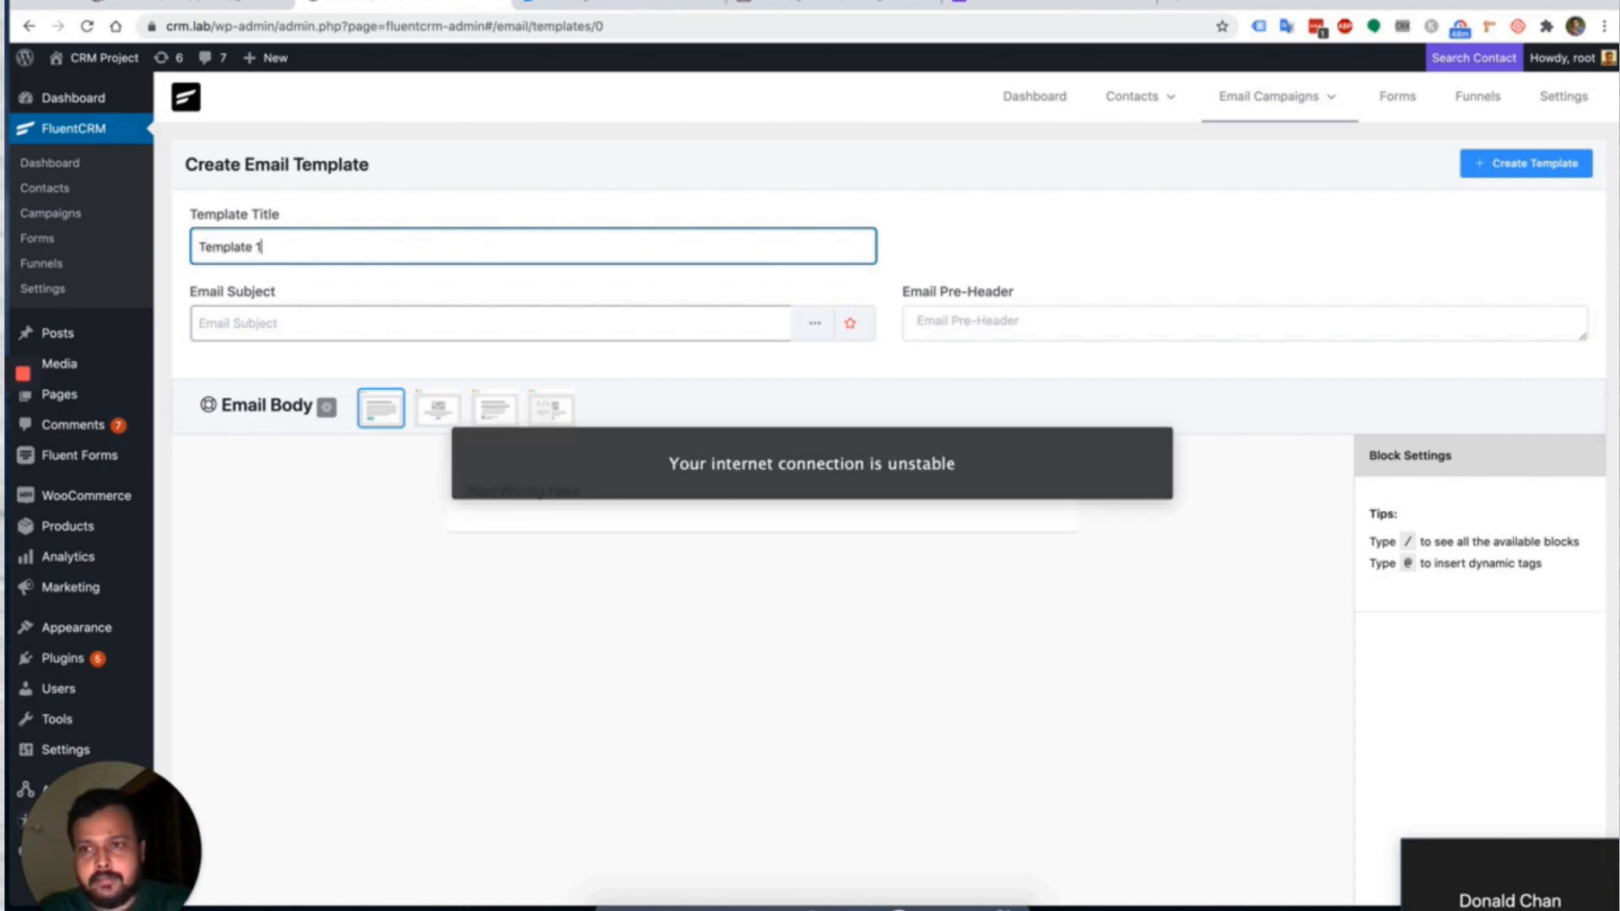
Enter the email subject 'Checkout FluentCRM'.
{"action": "left_click", "coordinate": [369, 329]}
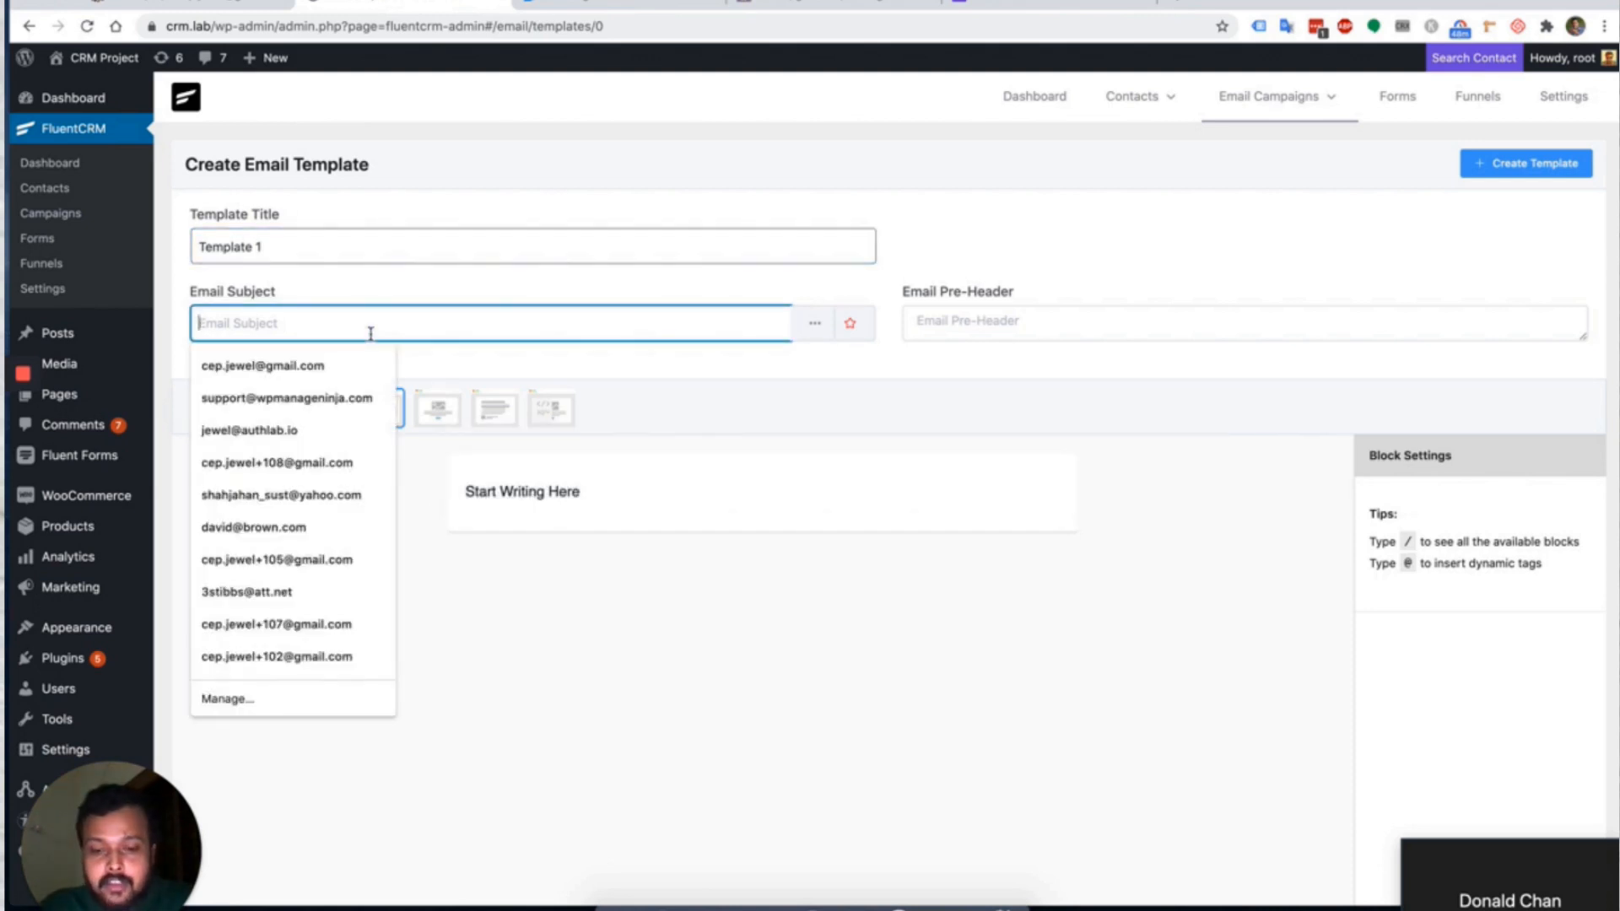
{"action": "type", "text": "he"}
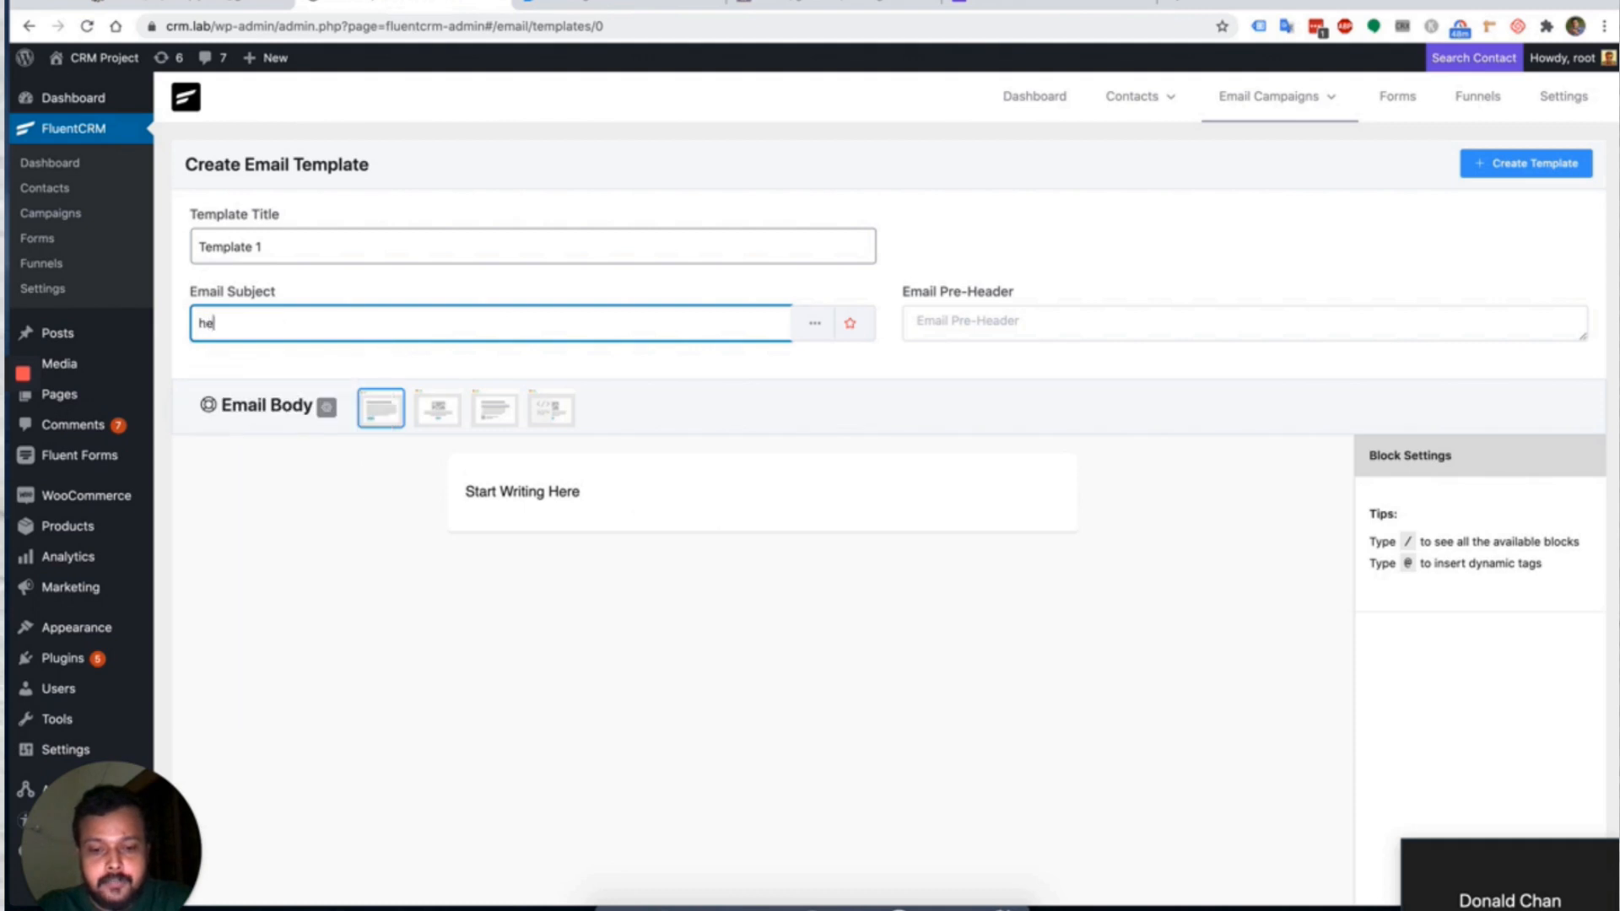
{"action": "type", "text": "ckout"}
{"action": "left_click", "coordinate": [200, 323]}
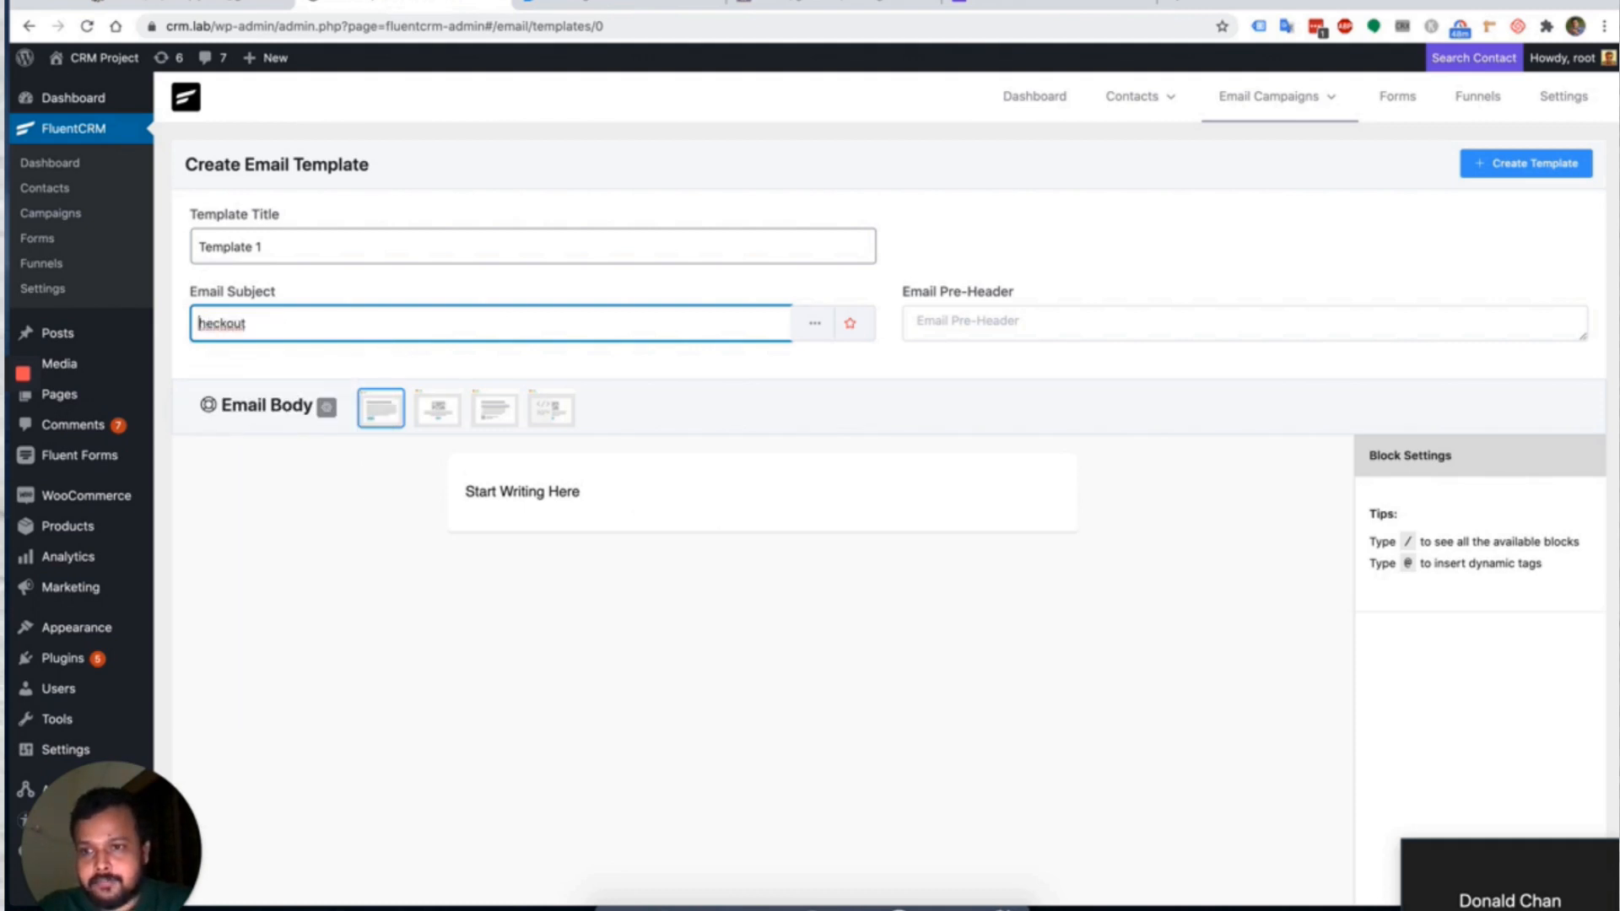
{"action": "type", "text": "C"}
{"action": "left_click", "coordinate": [259, 323]}
{"action": "type", "text": "Fluen"}
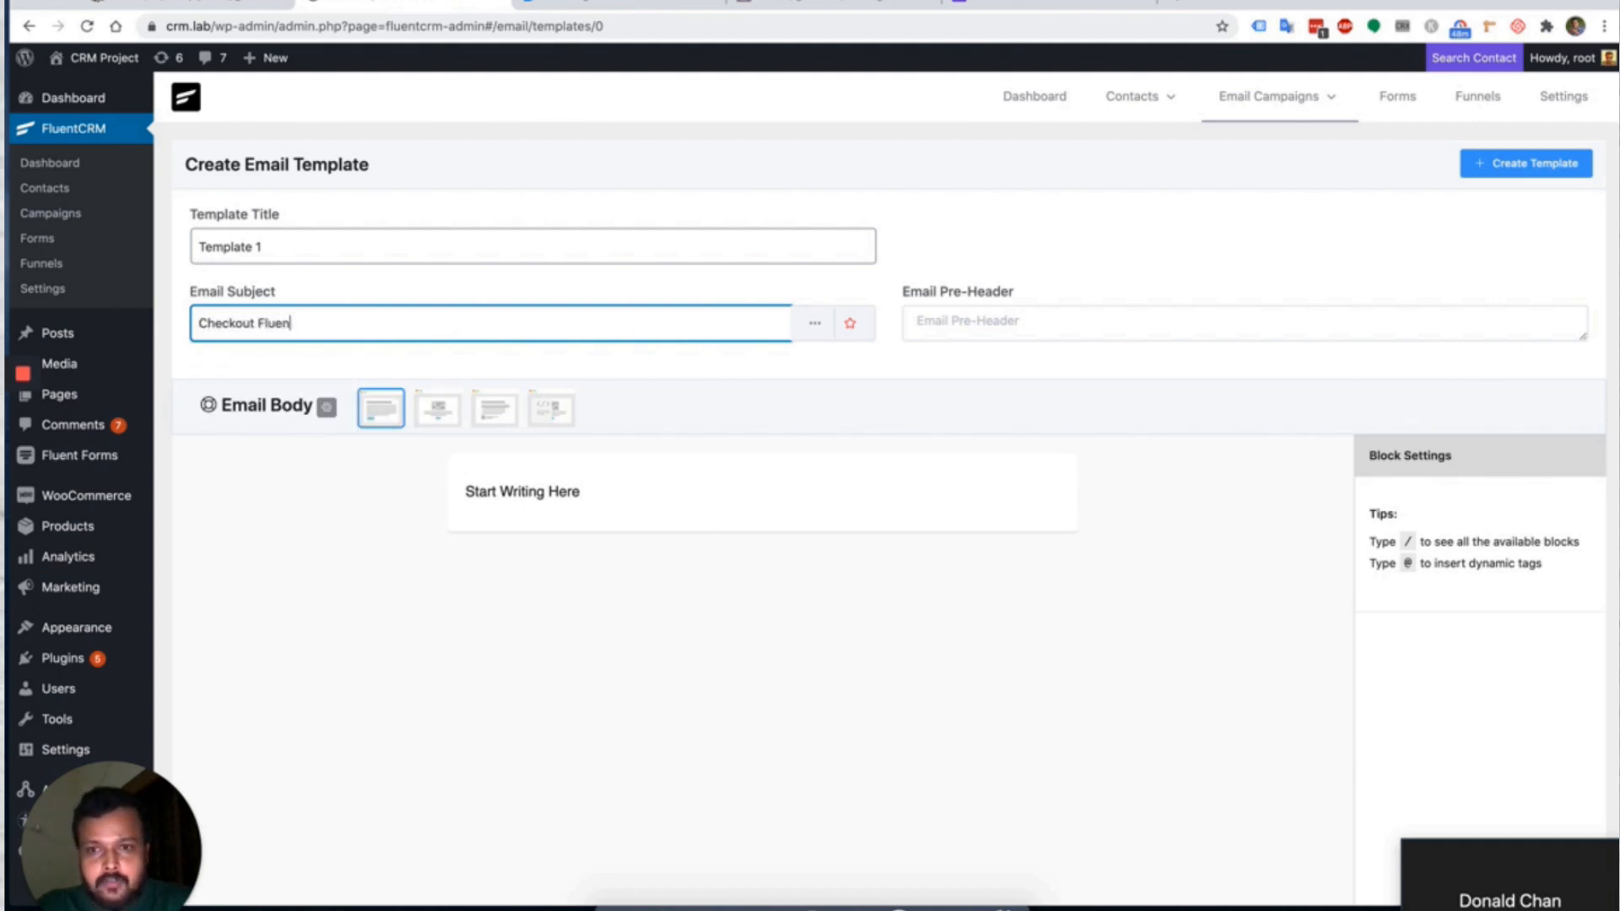
{"action": "type", "text": "t CRM"}
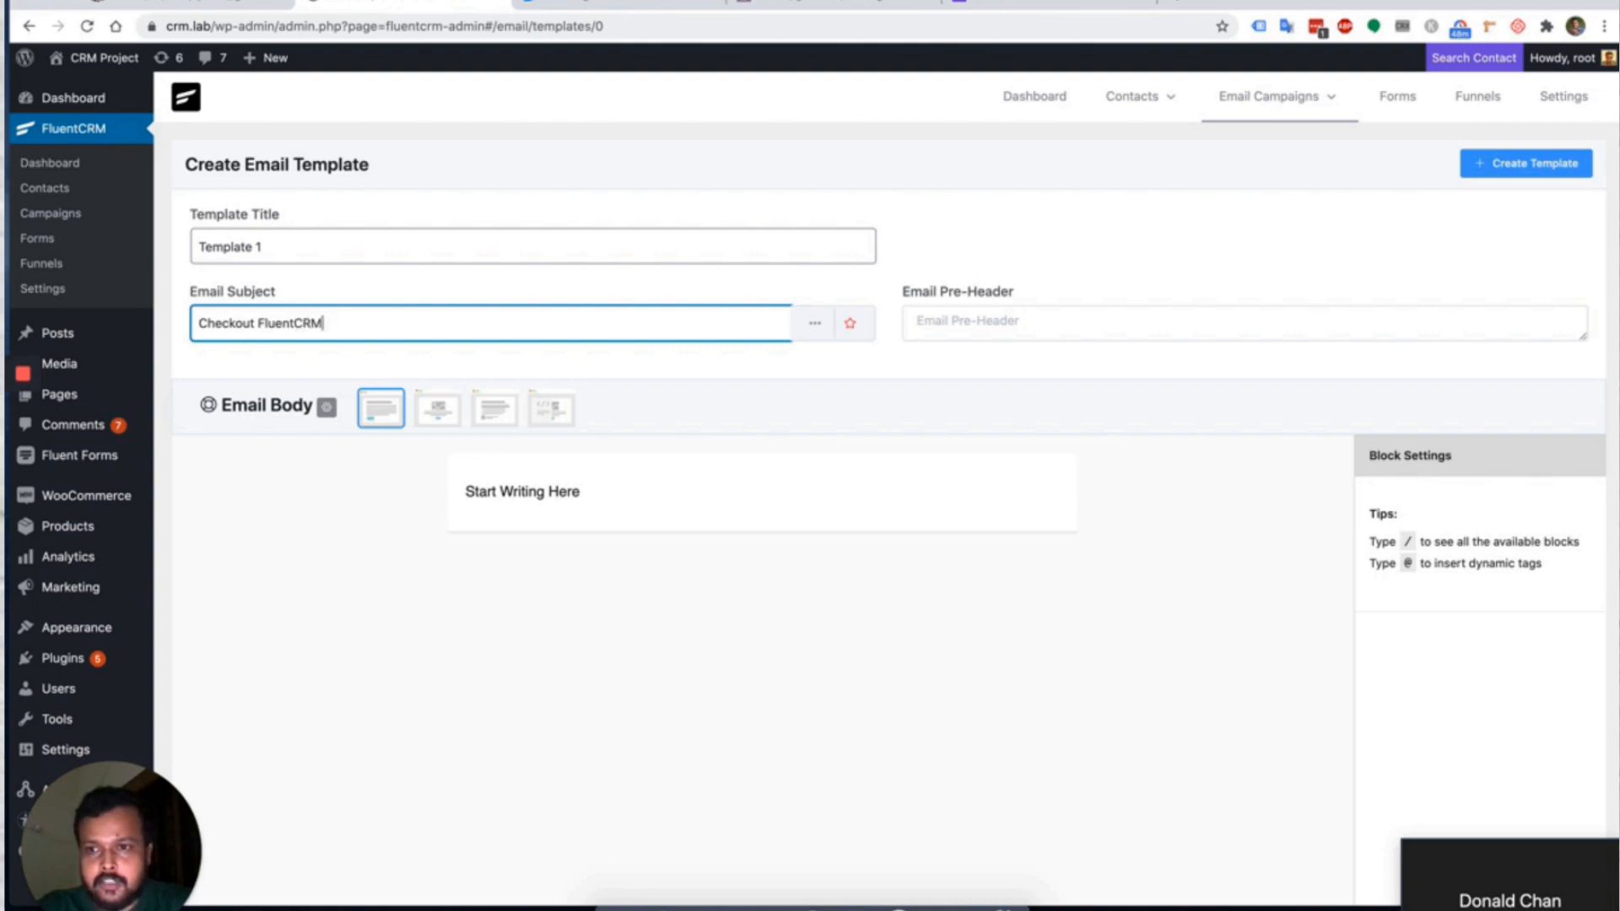
{"action": "left_click", "coordinate": [198, 322]}
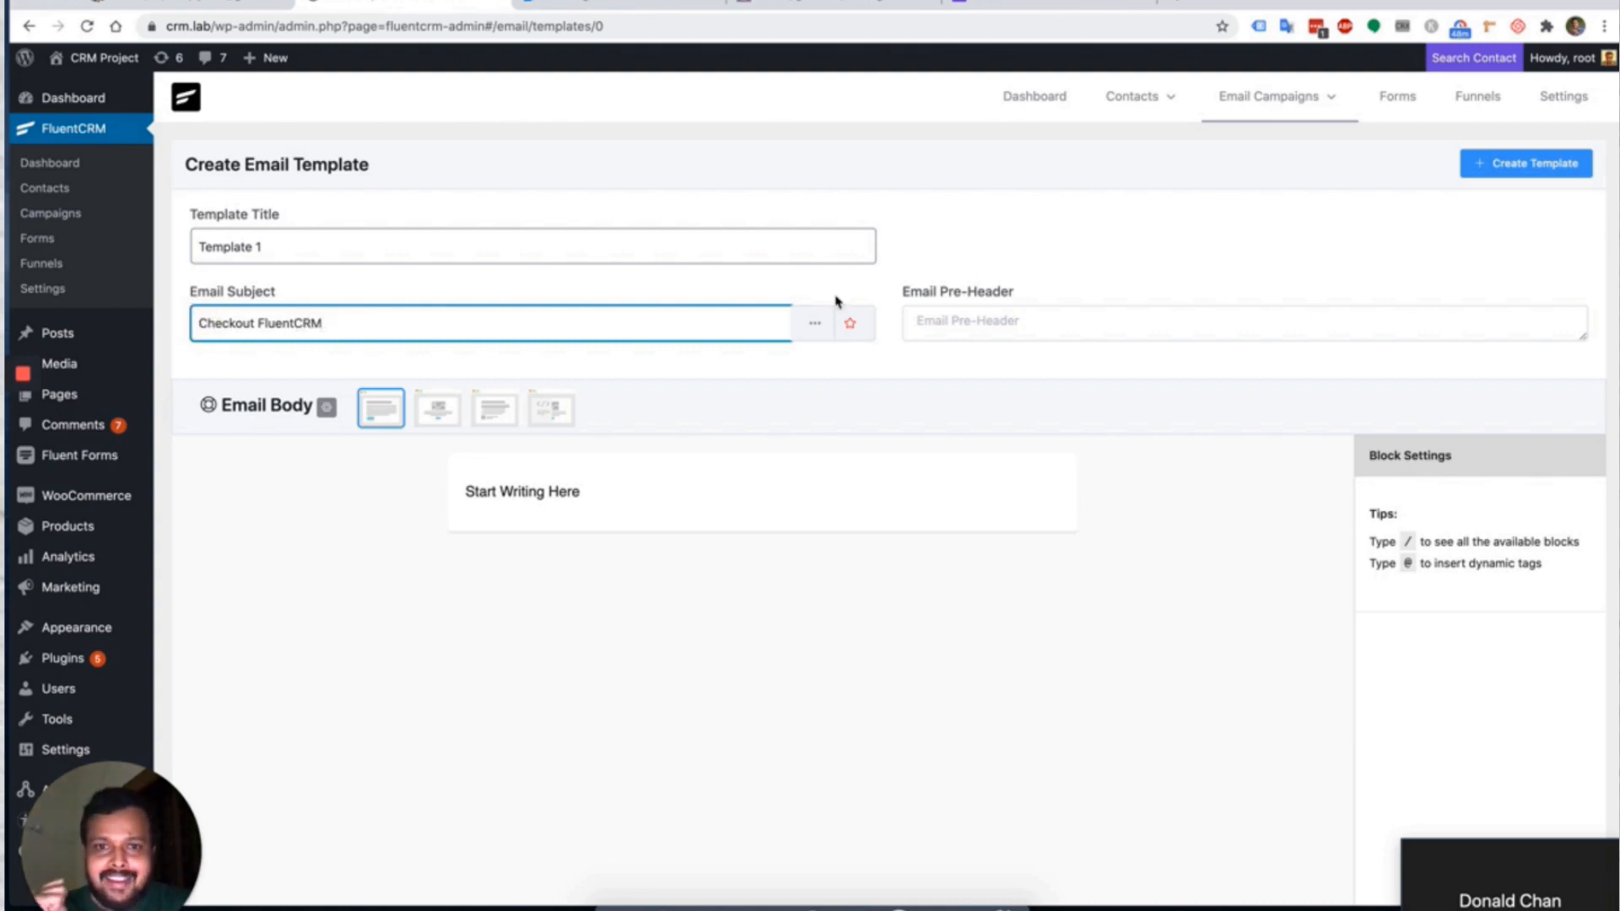
Insert the First Name merge tag and move it to the start of the subject, followed by a comma.
{"action": "left_click", "coordinate": [816, 327]}
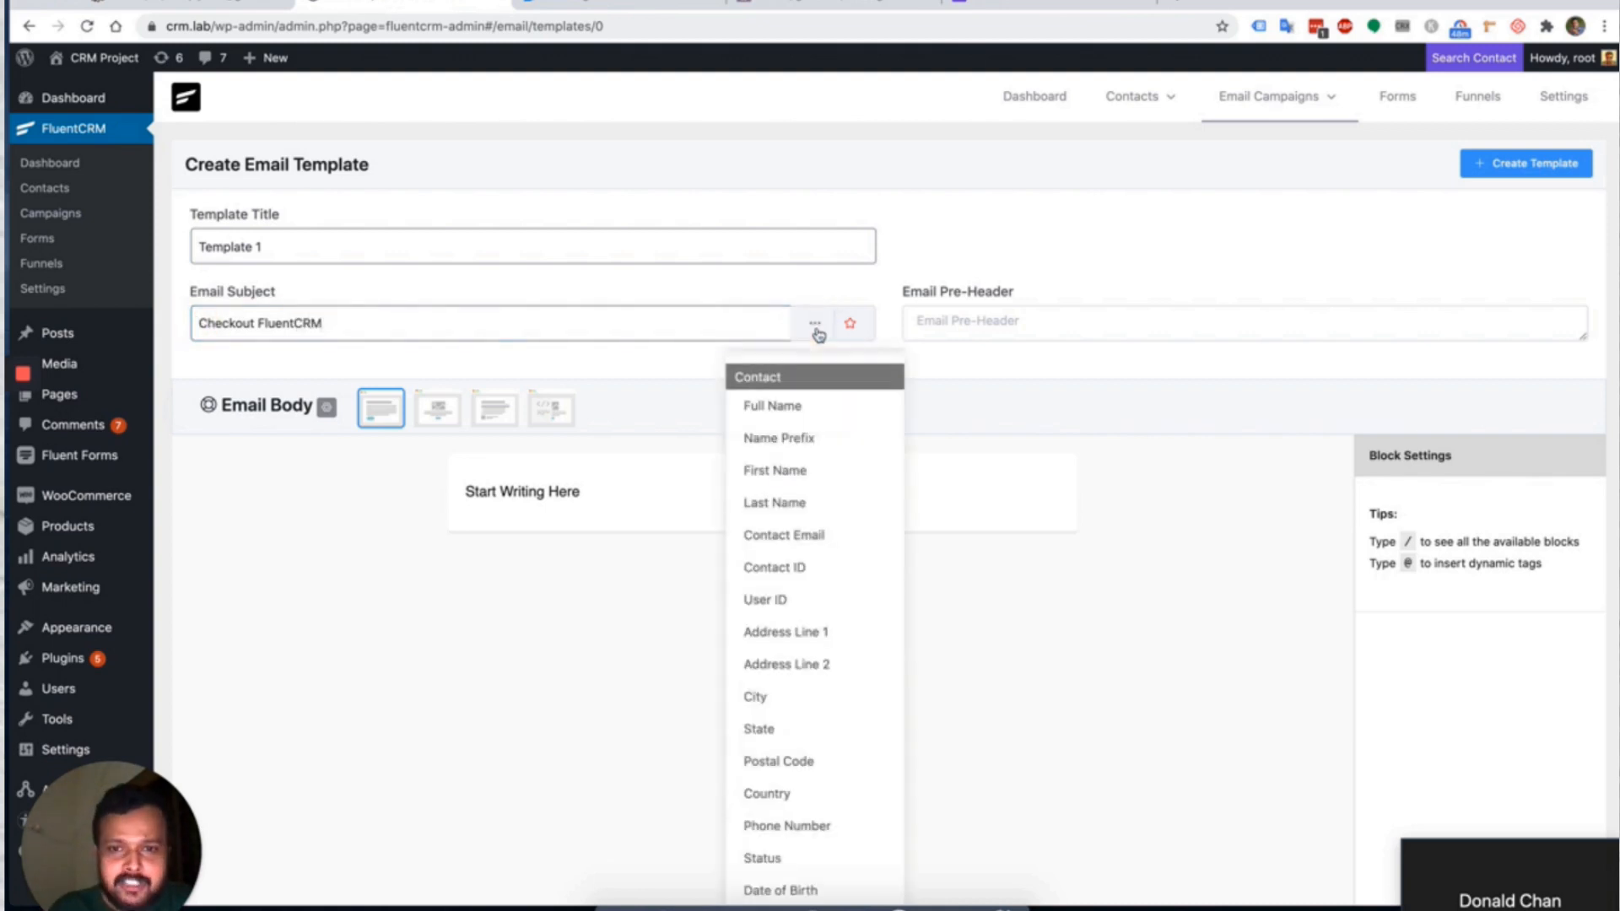
{"action": "left_click", "coordinate": [785, 474]}
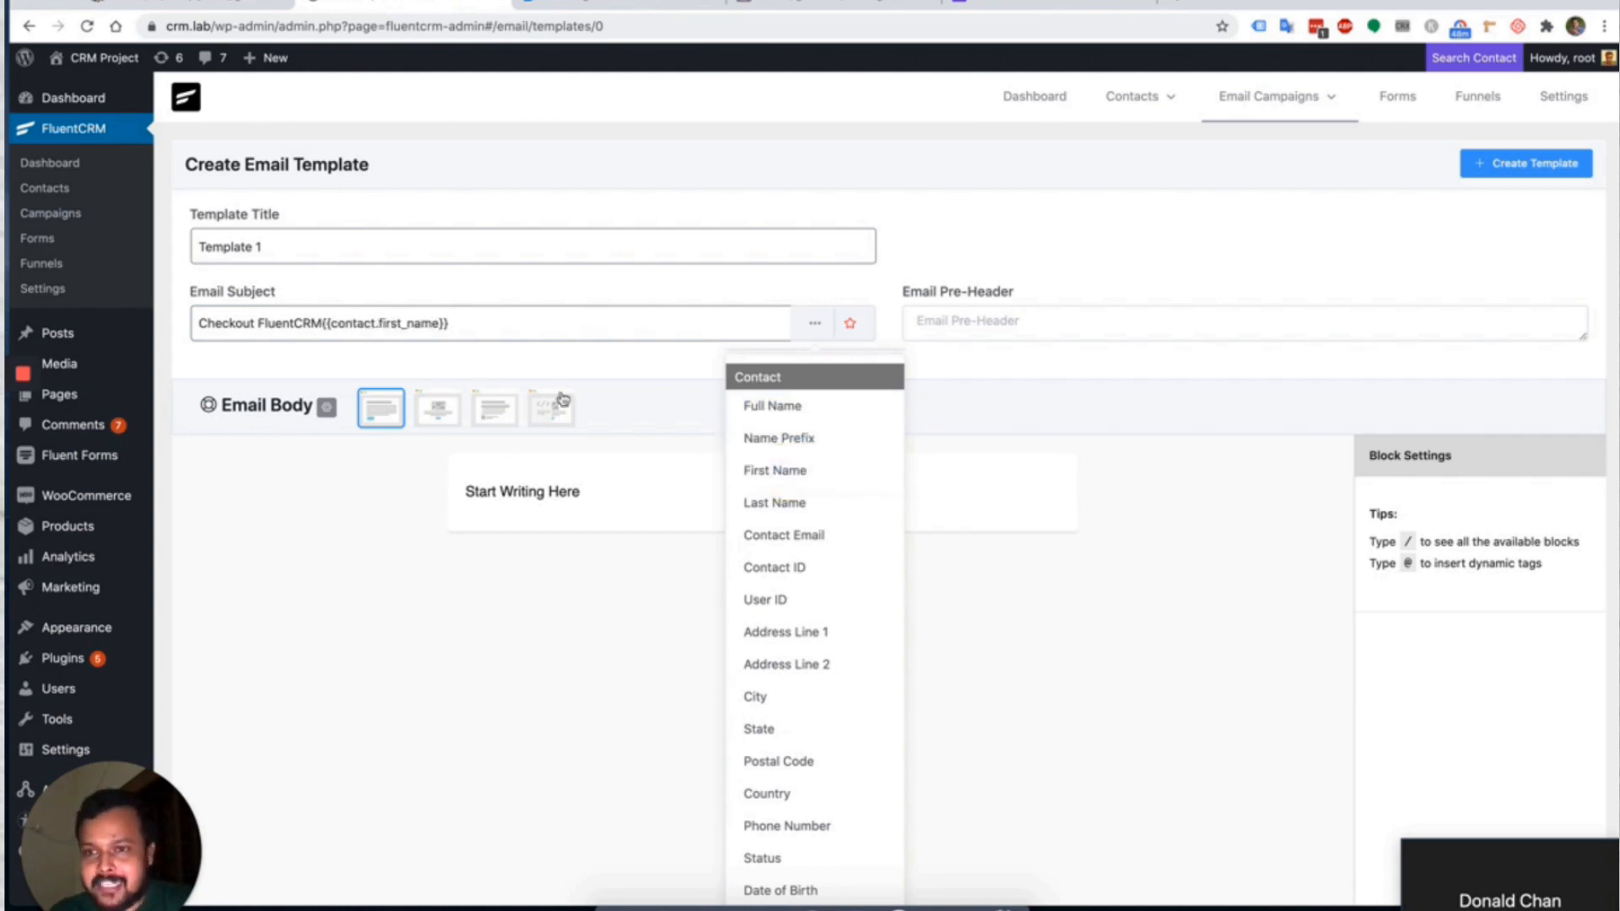
{"action": "left_click_drag", "start_coordinate": [323, 323], "coordinate": [458, 324]}
{"action": "key", "text": "super+c"}
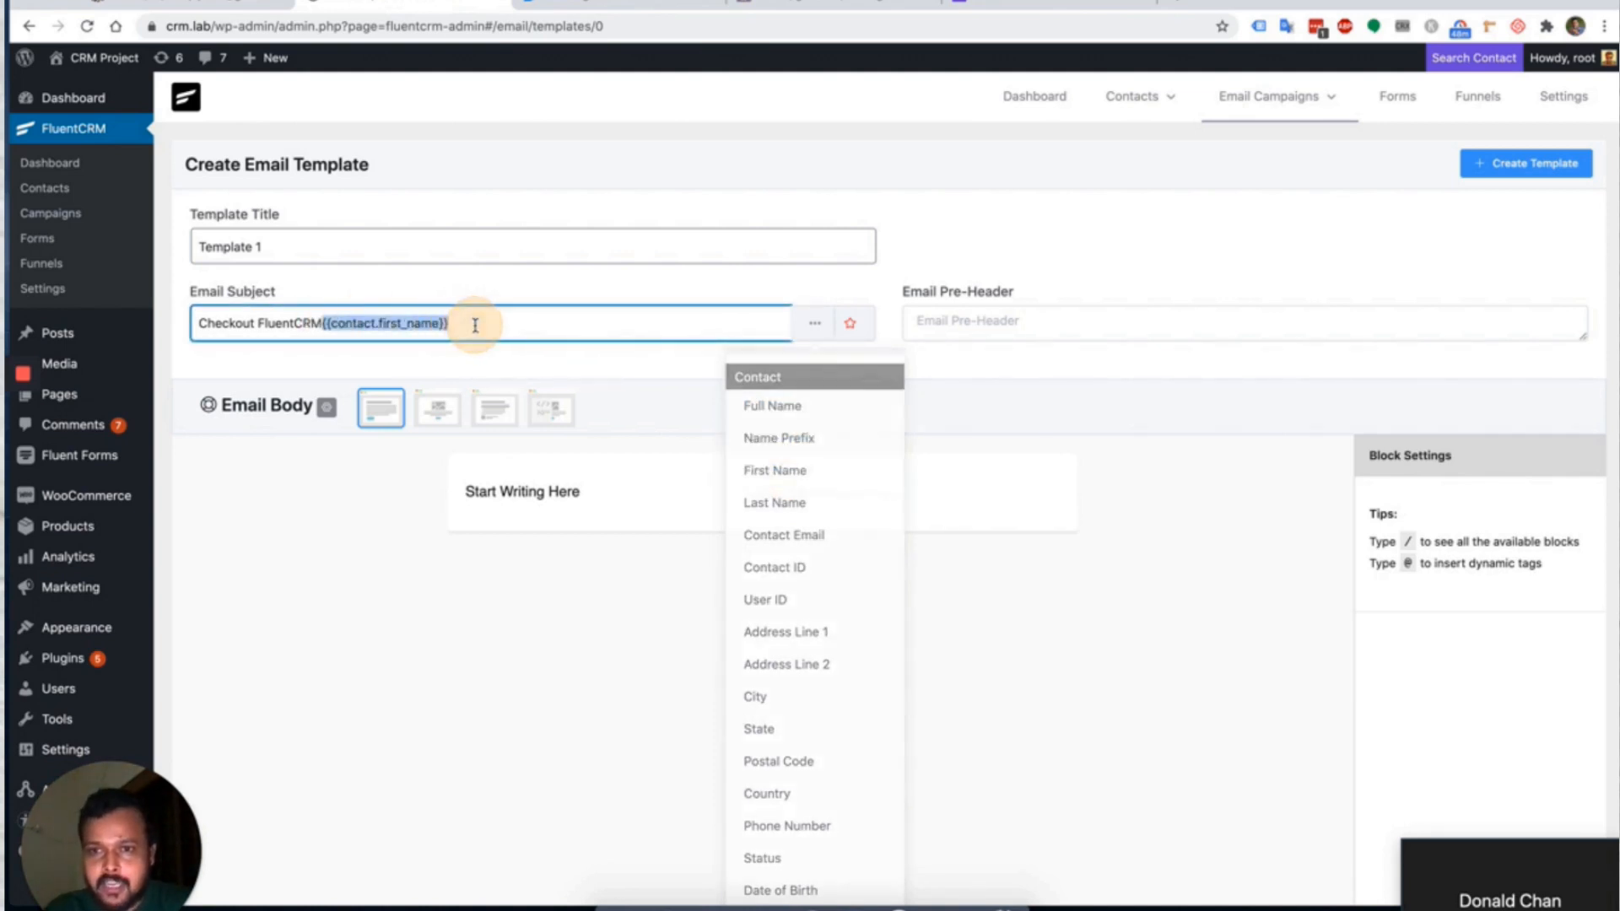
{"action": "key", "text": "BackSpace"}
{"action": "left_click", "coordinate": [194, 324]}
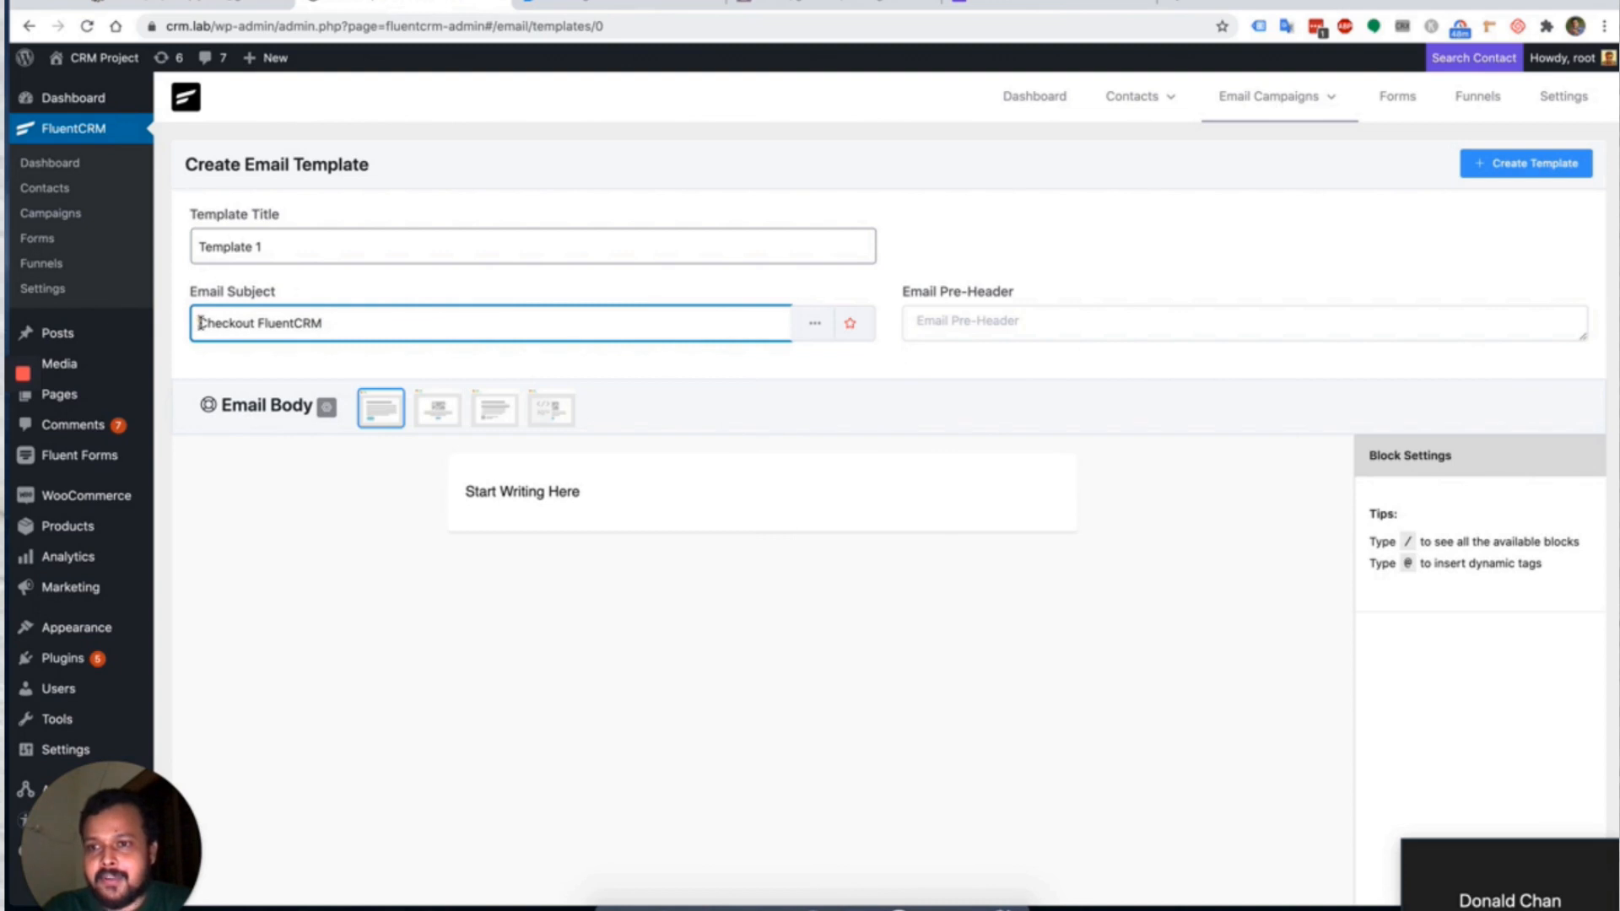
{"action": "key", "text": "super+v"}
{"action": "type", "text": ","}
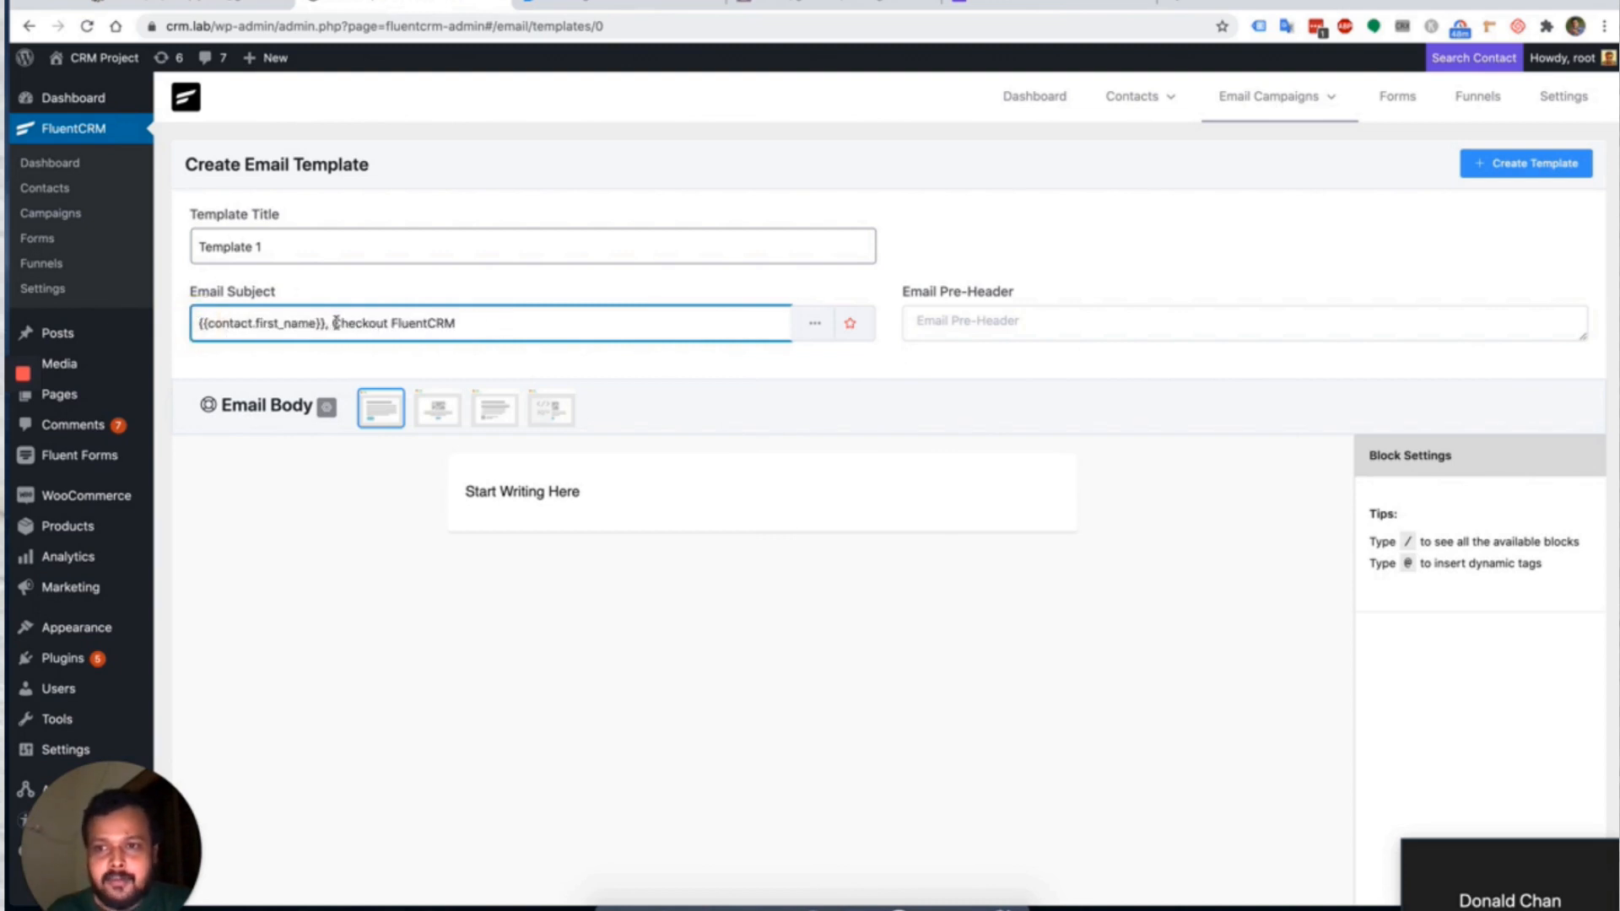
Add a 'Hello' fallback to the first-name tag in the subject.
{"action": "left_click", "coordinate": [315, 319]}
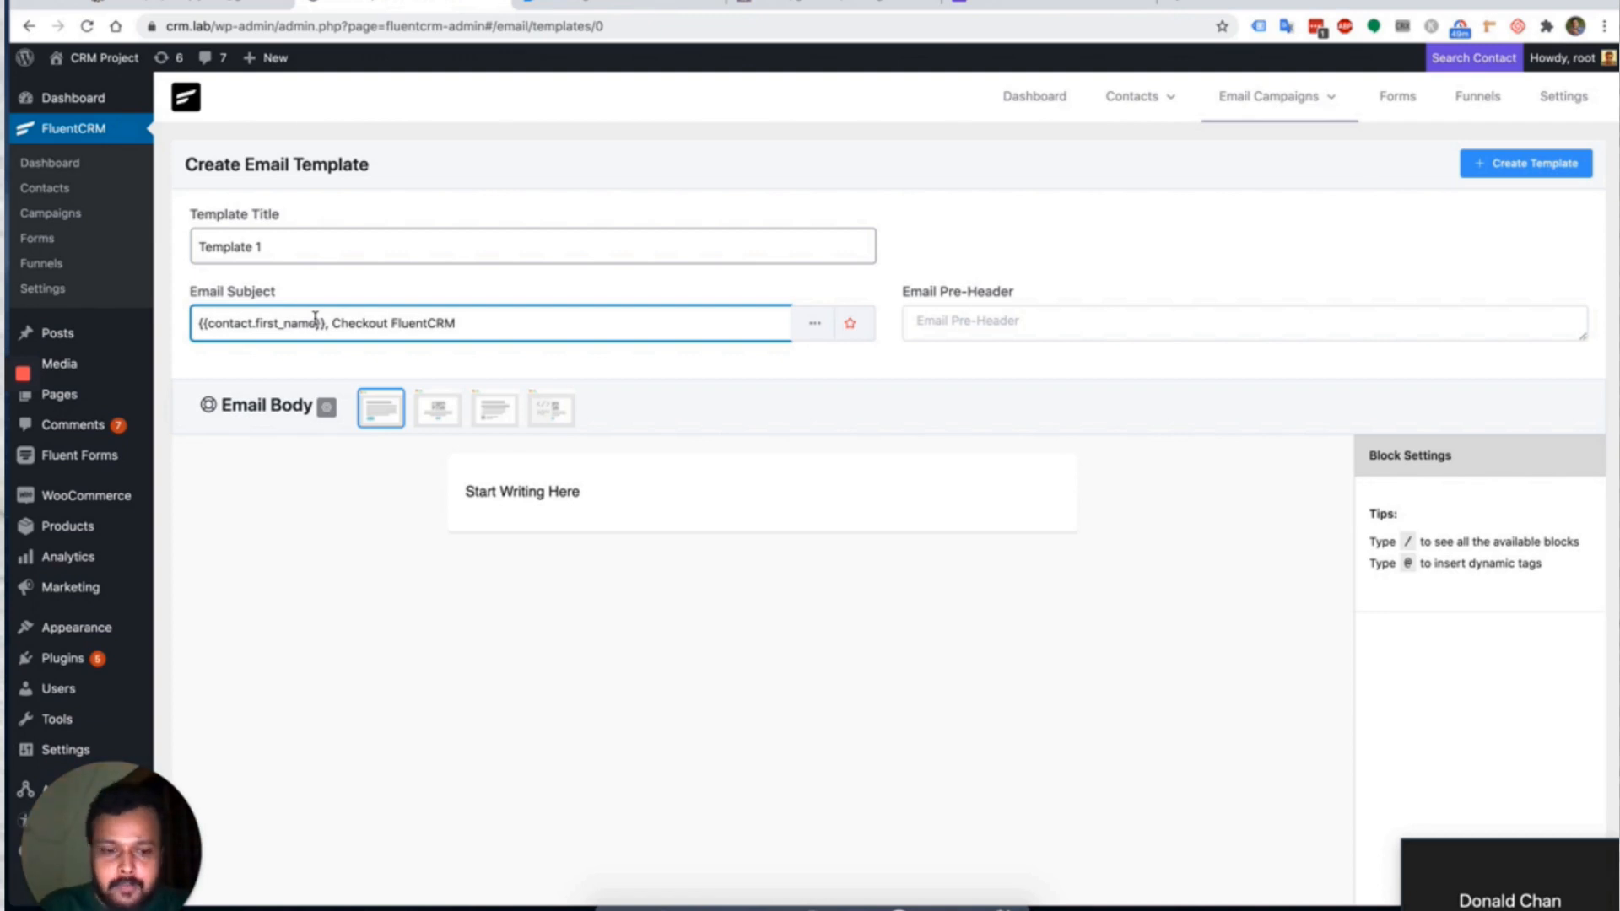
{"action": "type", "text": "|"}
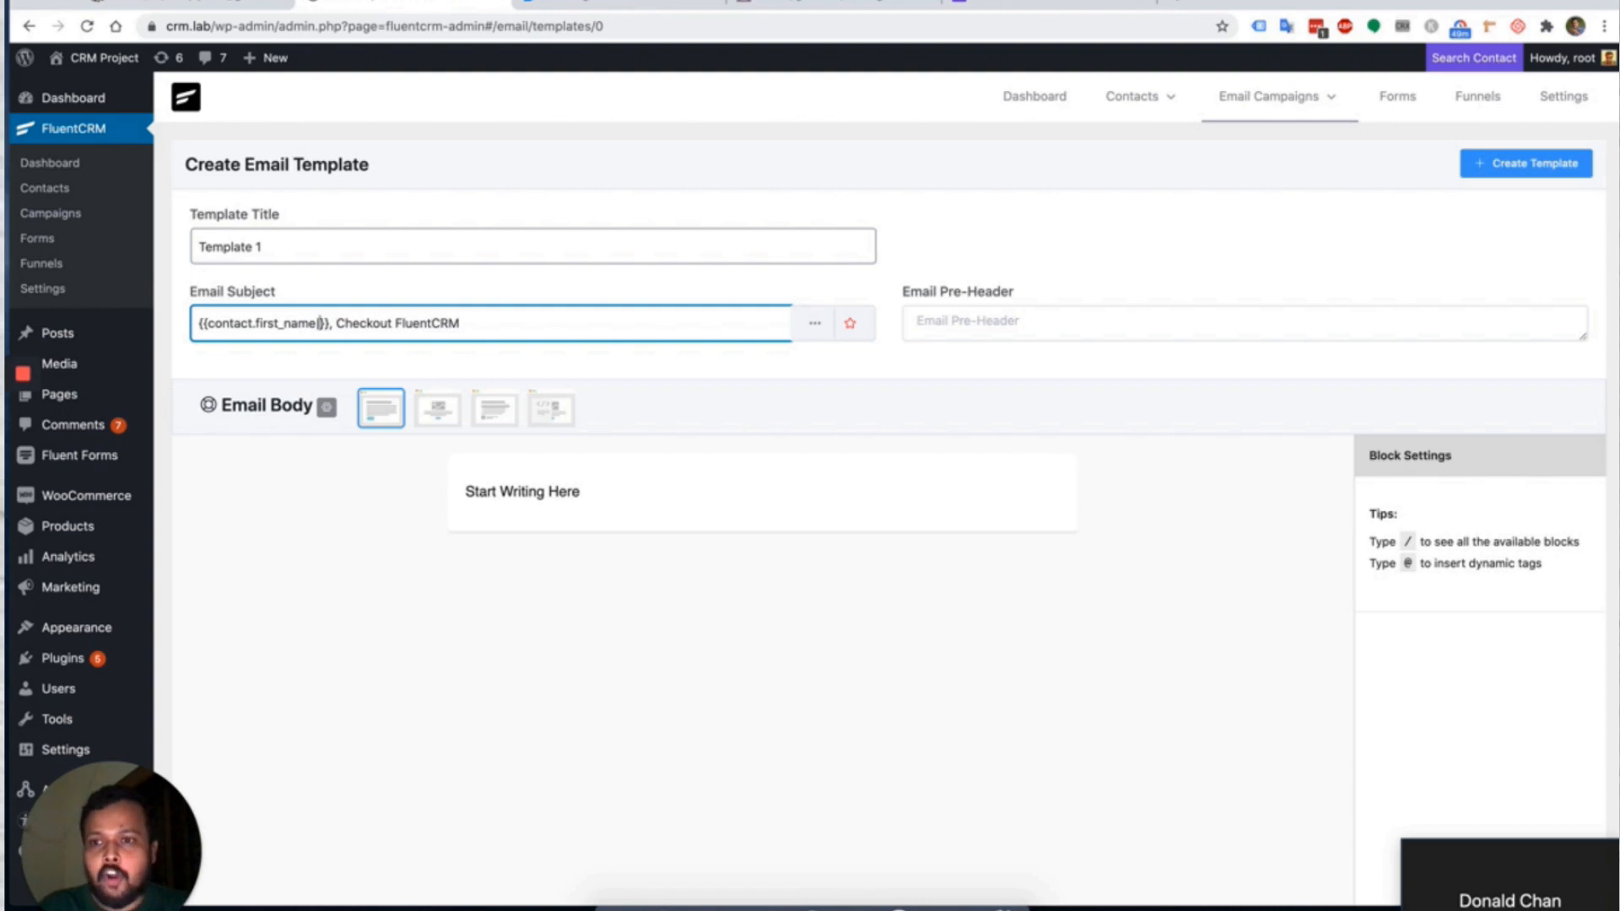
{"action": "type", "text": "Bell"}
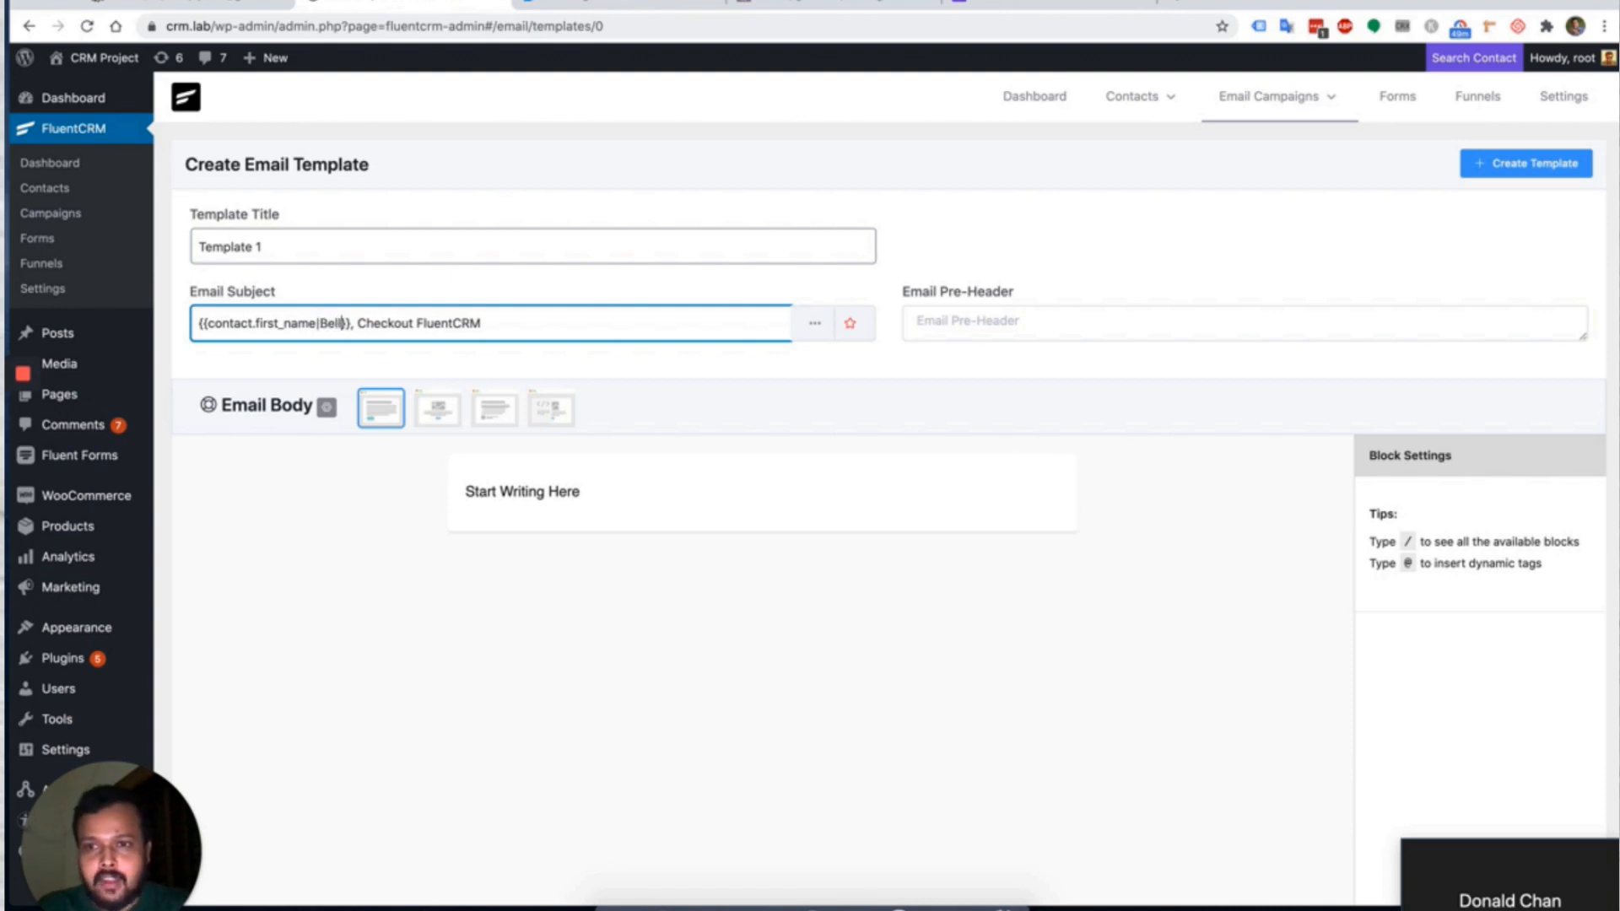
{"action": "type", "text": "o"}
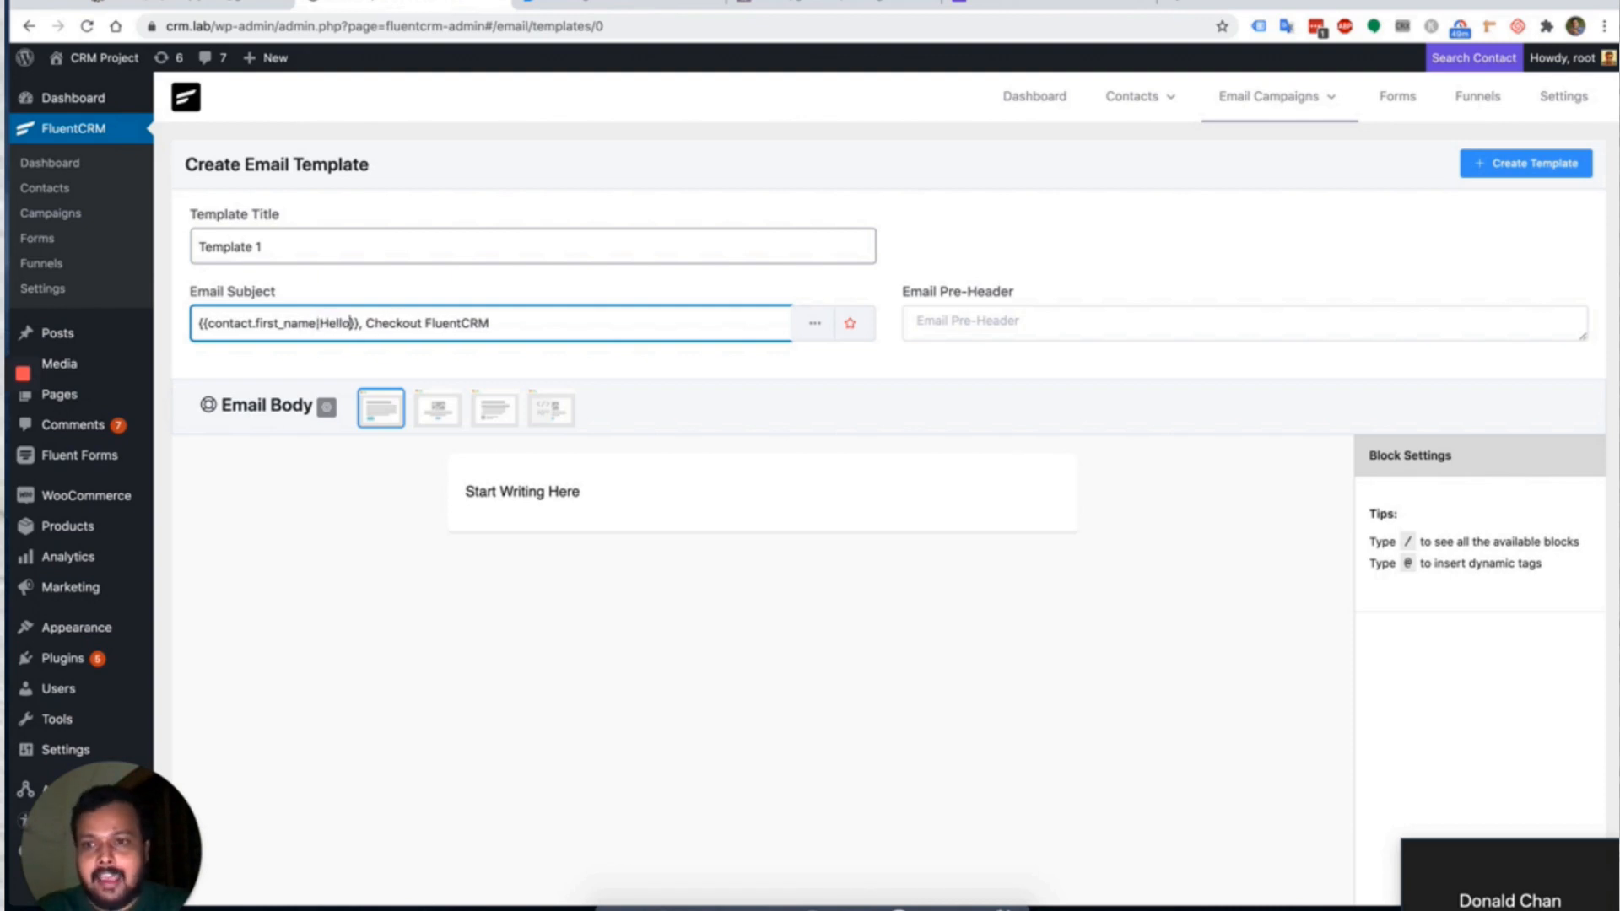
{"action": "left_click", "coordinate": [490, 323]}
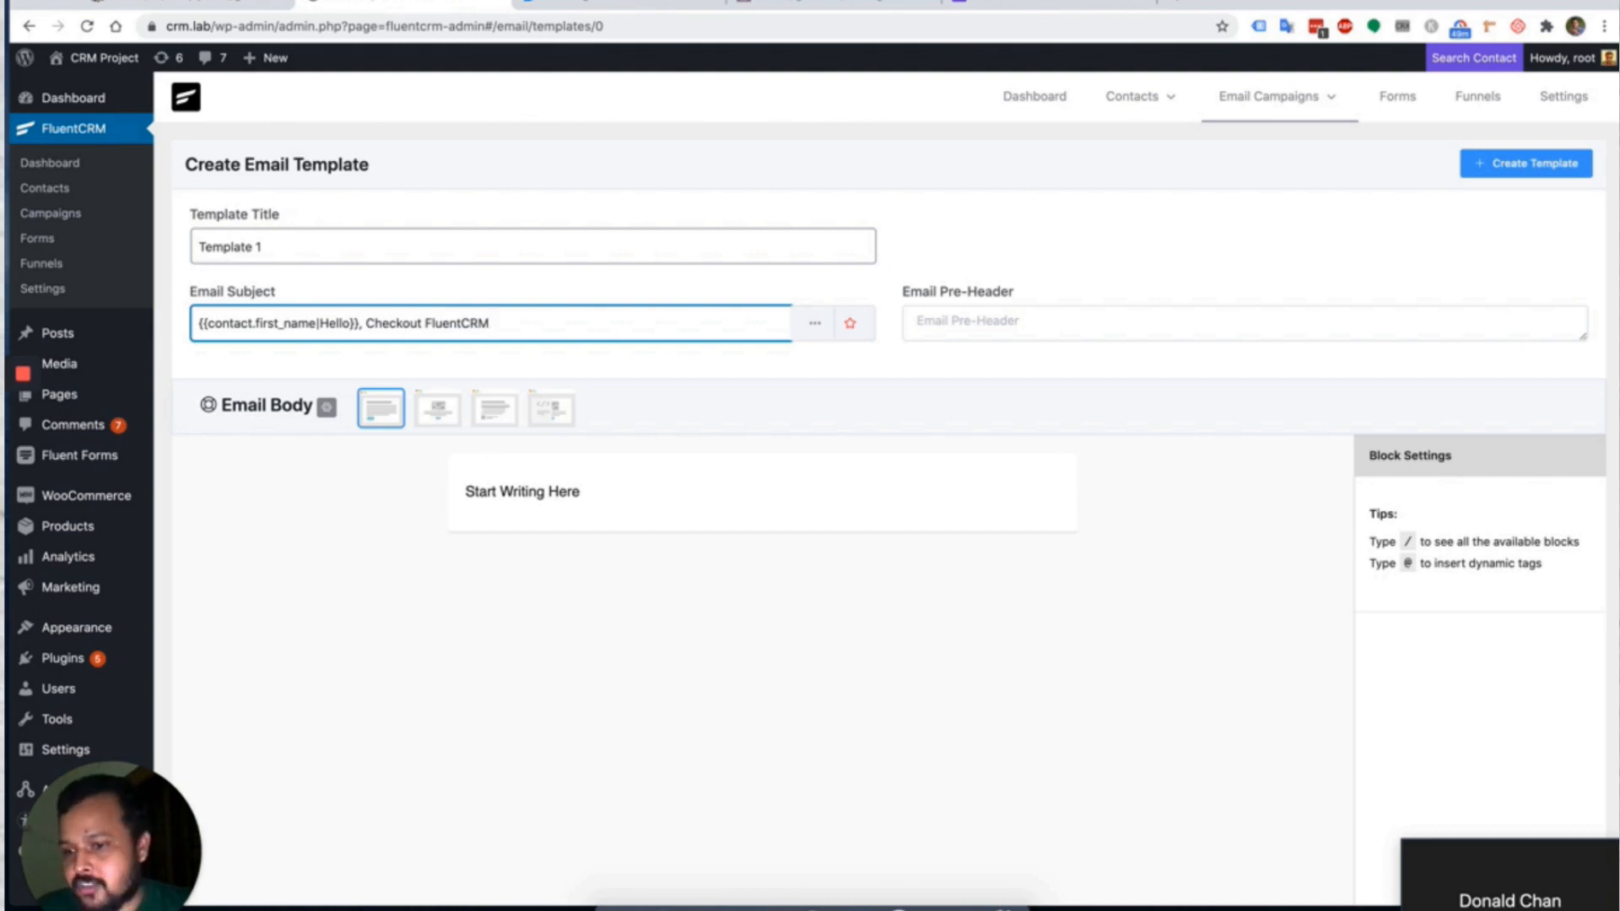
Append the heart-eyes emoji to the email subject.
{"action": "left_click", "coordinate": [850, 324]}
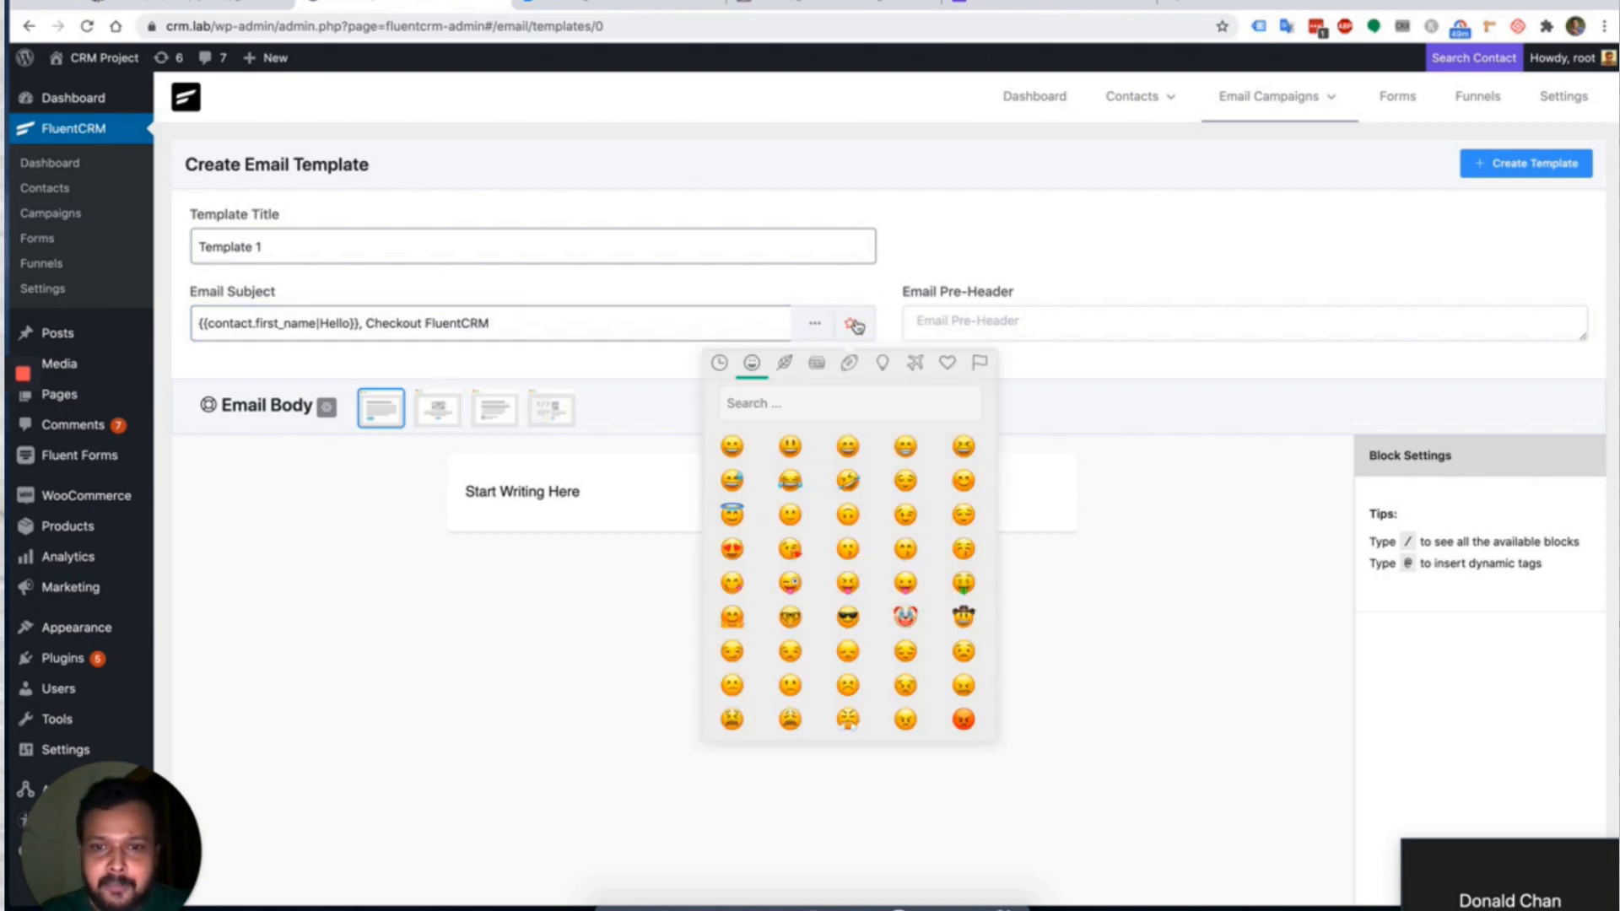
{"action": "left_click", "coordinate": [731, 549]}
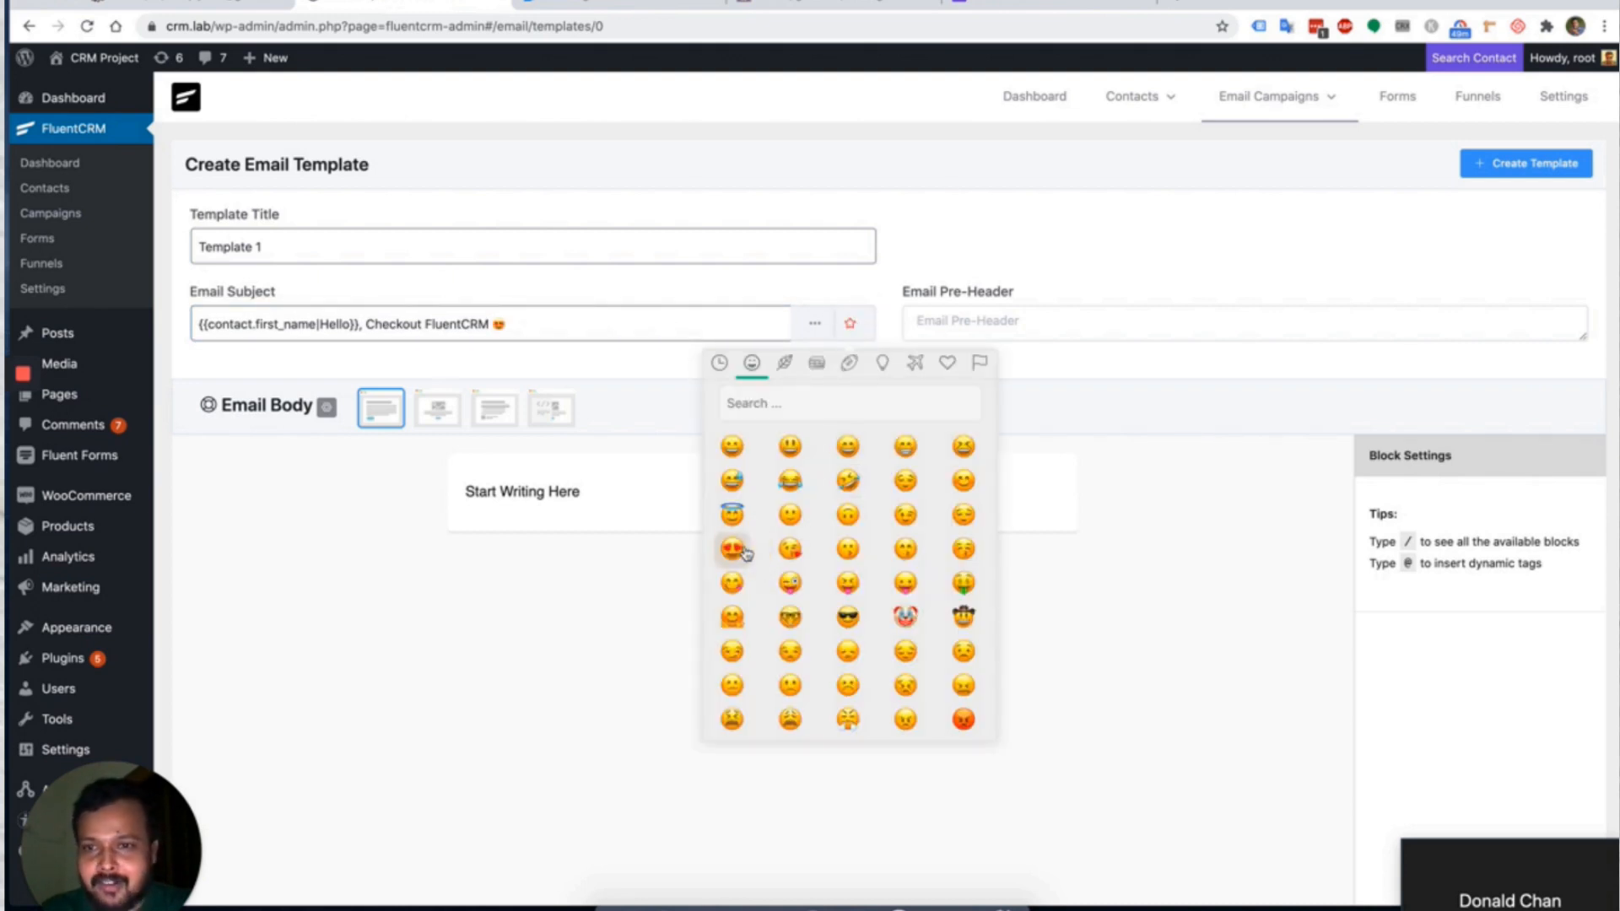
{"action": "left_click", "coordinate": [584, 363]}
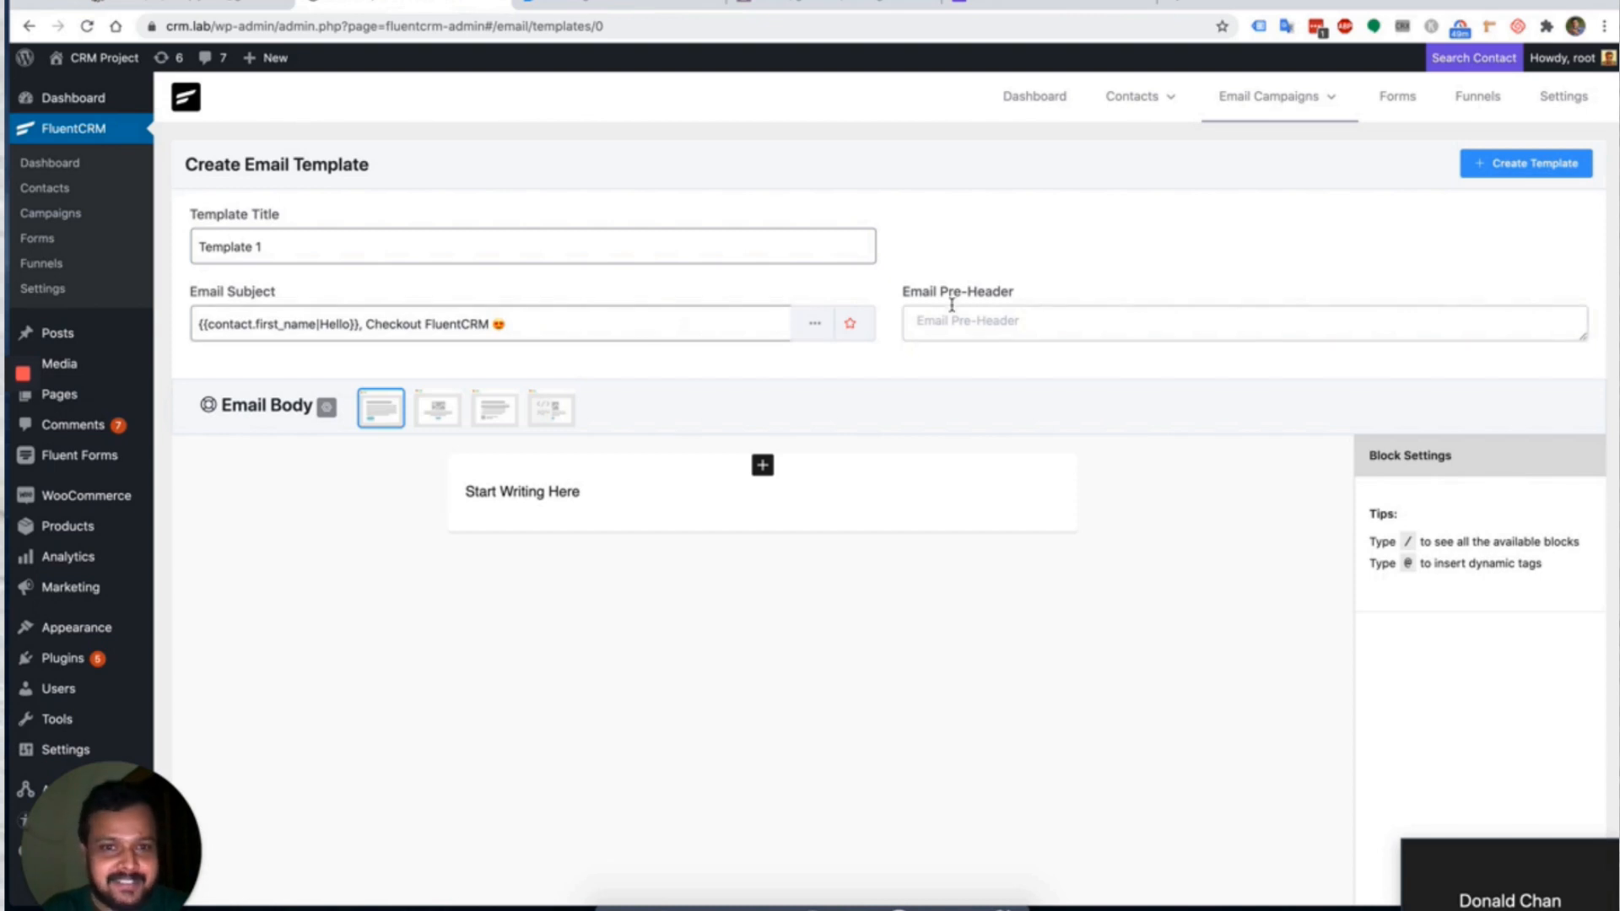
Set the email pre-header to 'We launched FluentCRM'.
{"action": "left_click", "coordinate": [981, 319]}
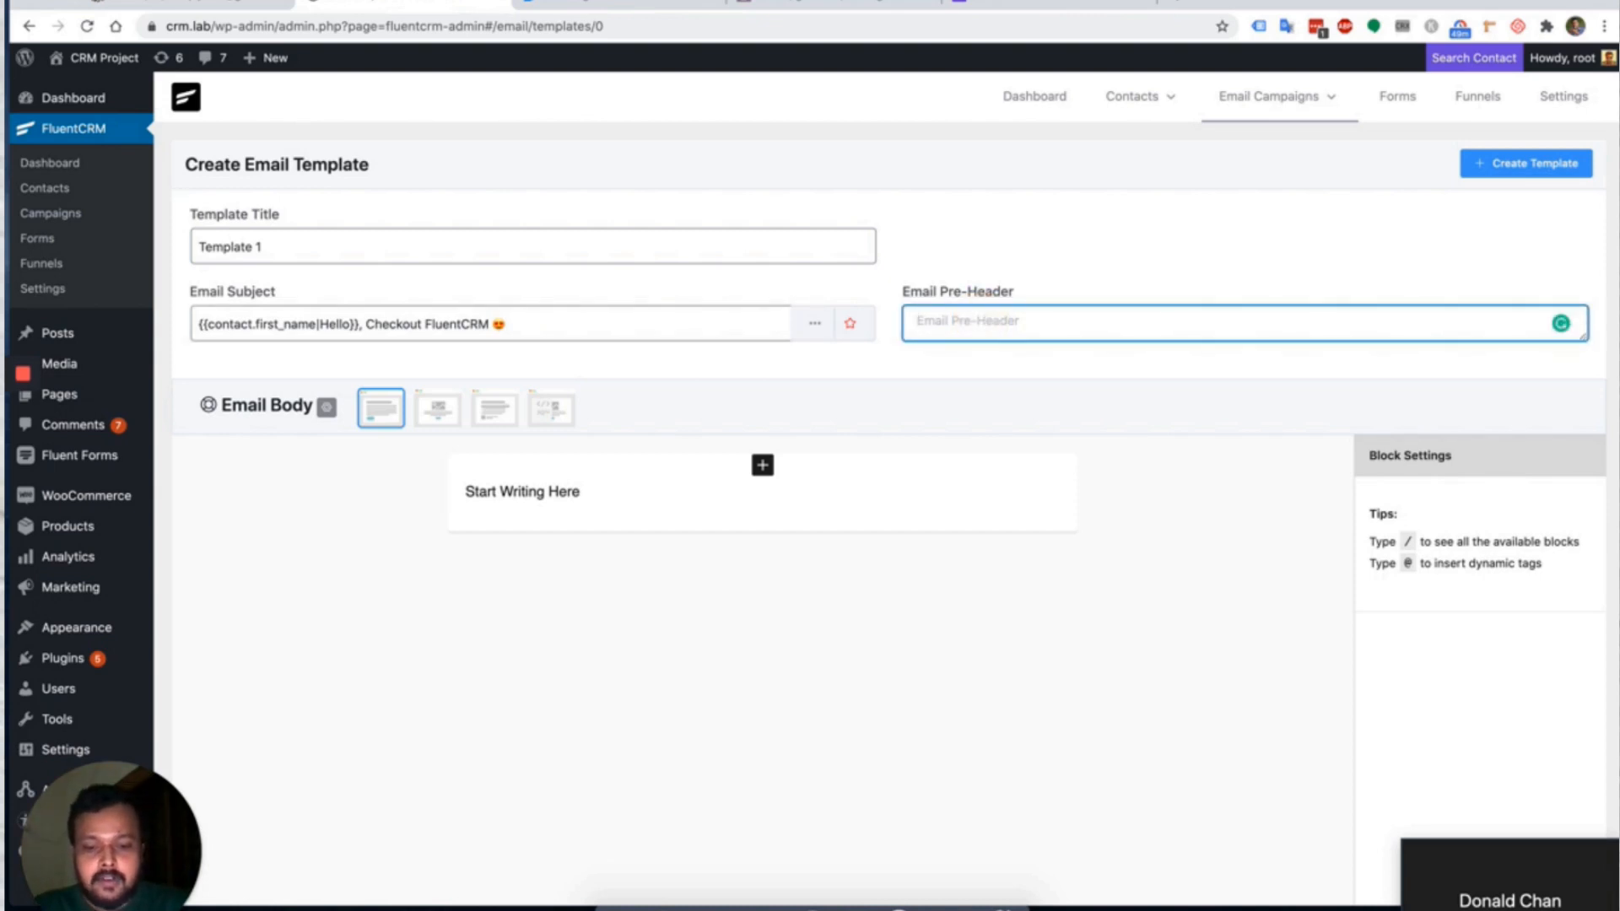
{"action": "type", "text": "We launched FluentCRM"}
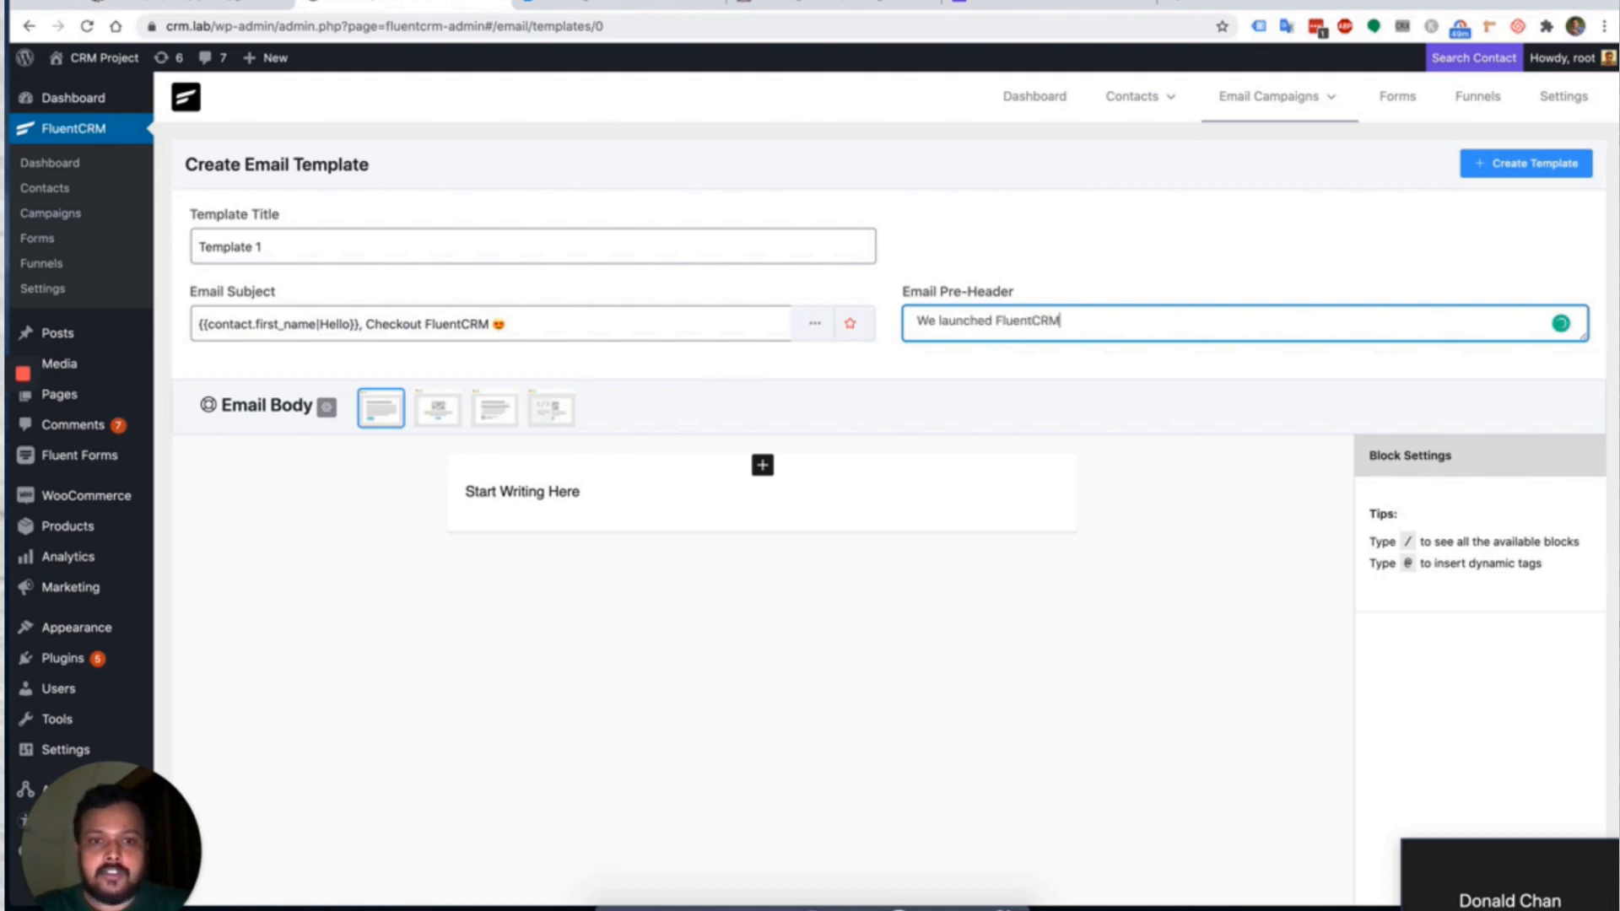
{"action": "left_click", "coordinate": [1142, 354]}
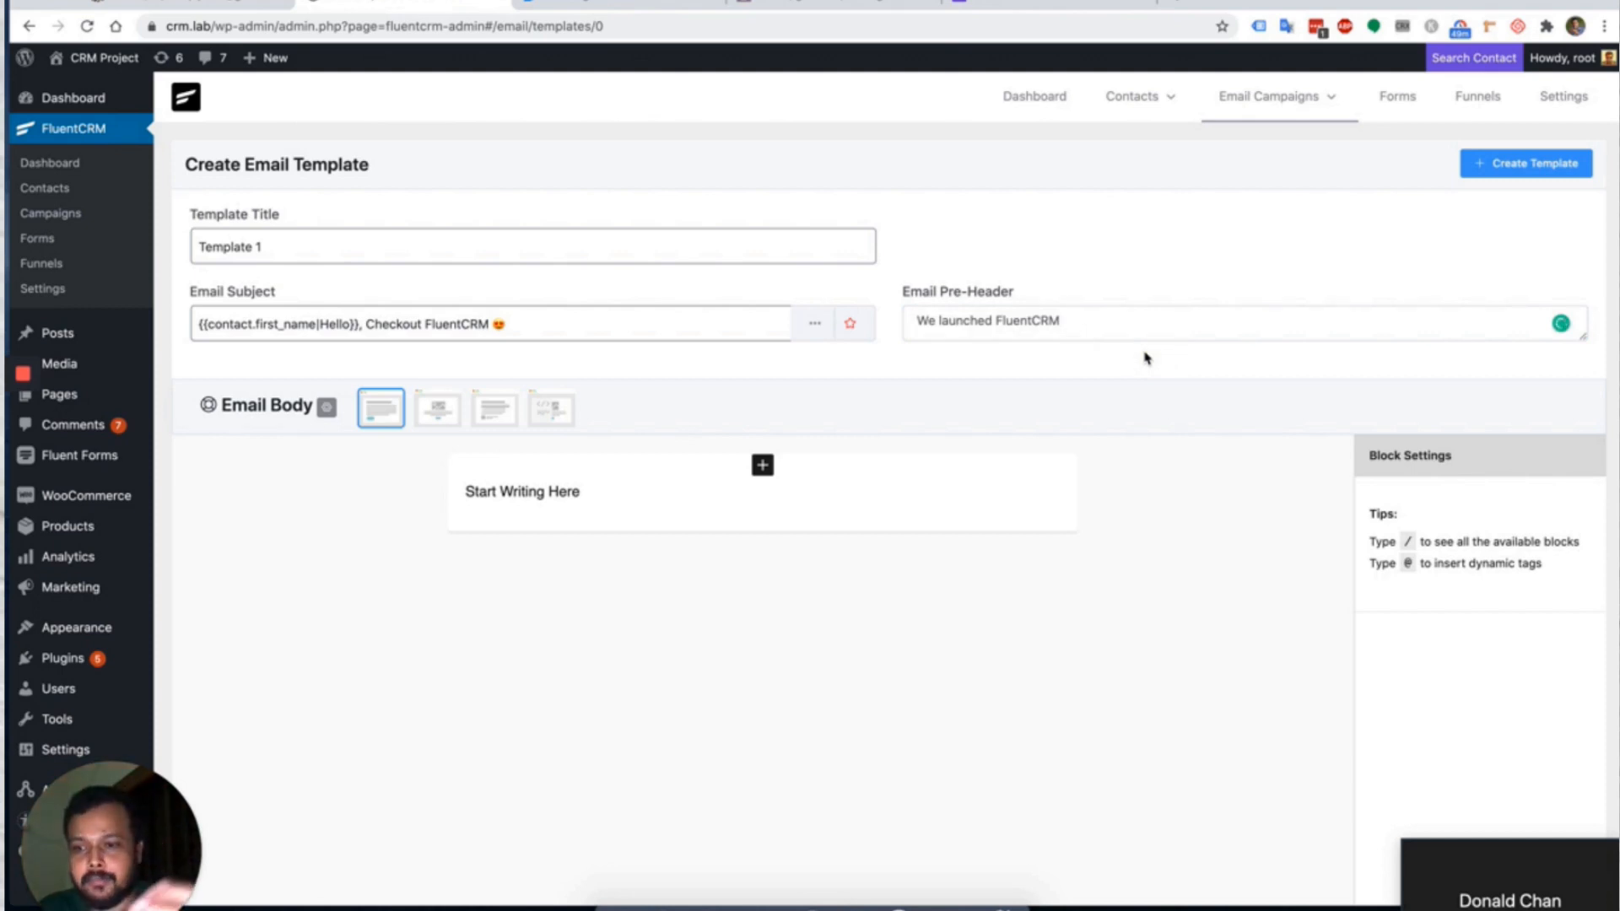
{"action": "left_click", "coordinate": [608, 495]}
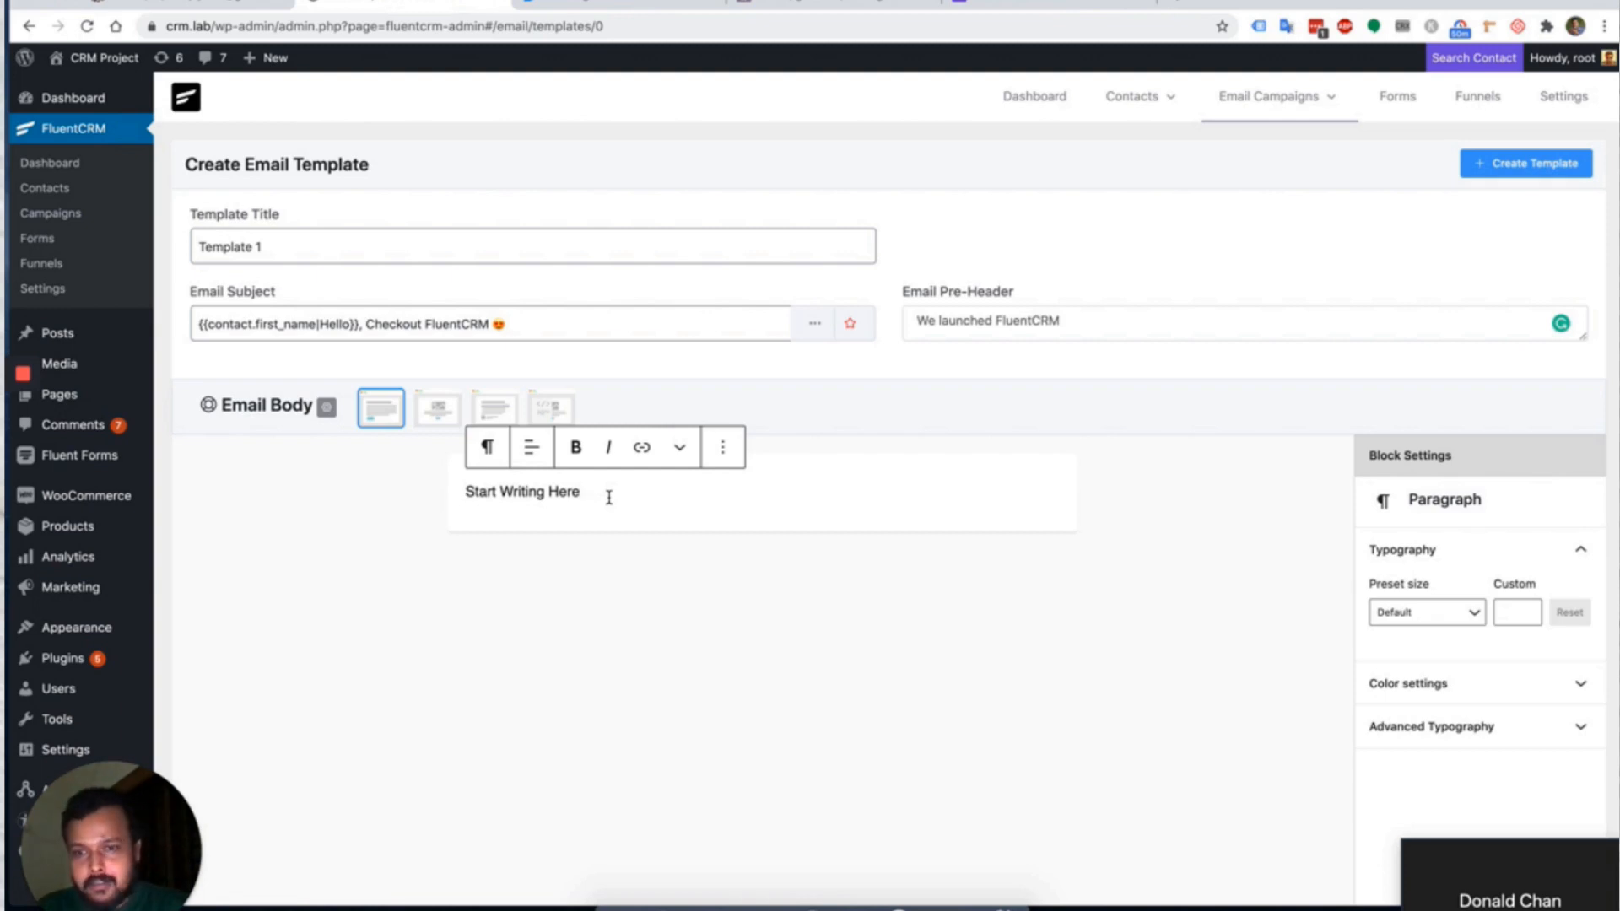
Clear the 'Start Writing Here' placeholder from the body and open a new browser tab.
{"action": "key", "text": "BackSpace"}
{"action": "key", "text": "BackSpace"}
{"action": "key", "text": "BackSpace"}
{"action": "key", "text": "BackSpace"}
{"action": "key", "text": "BackSpace"}
{"action": "key", "text": "BackSpace"}
{"action": "key", "text": "BackSpace"}
{"action": "key", "text": "BackSpace"}
{"action": "key", "text": "BackSpace"}
{"action": "key", "text": "BackSpace"}
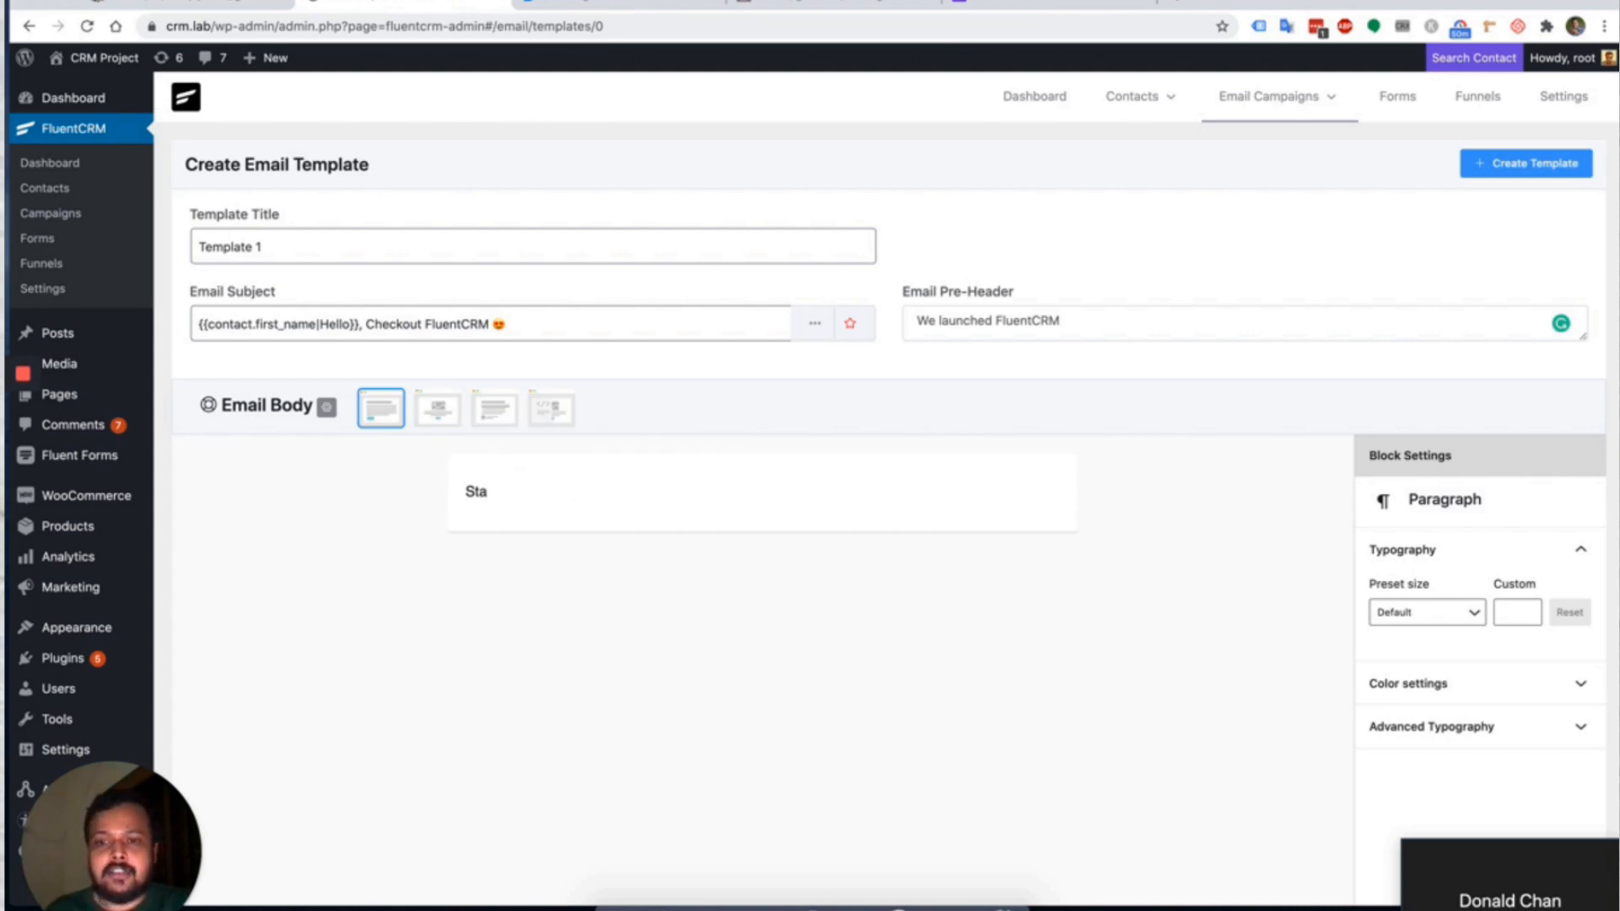
{"action": "key", "text": "BackSpace"}
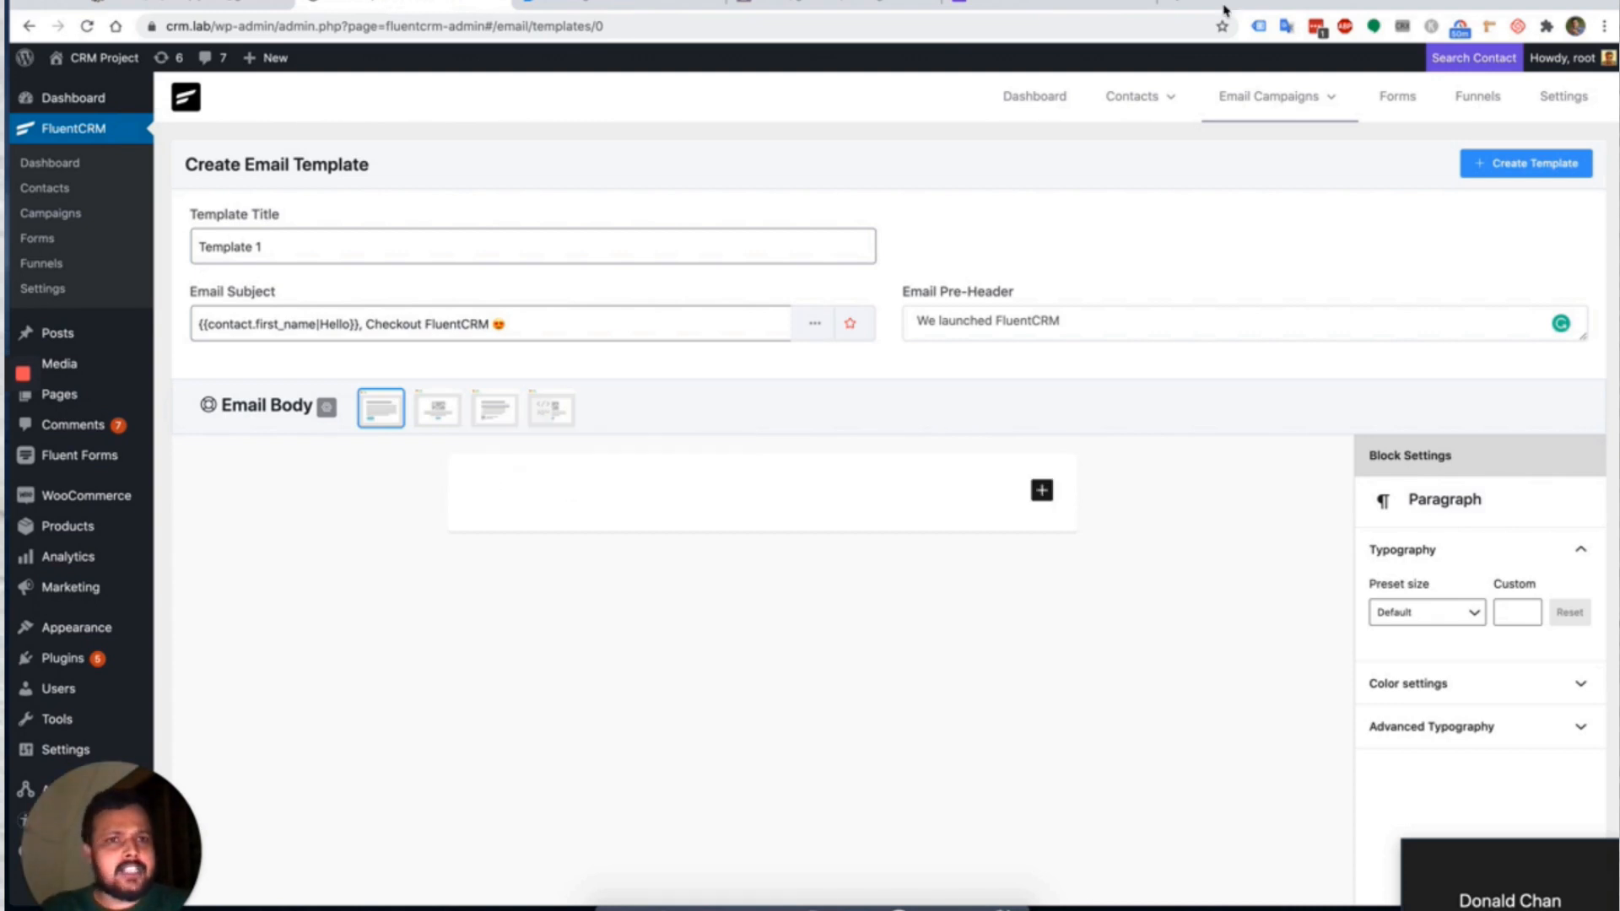
{"action": "left_click", "coordinate": [1180, 2]}
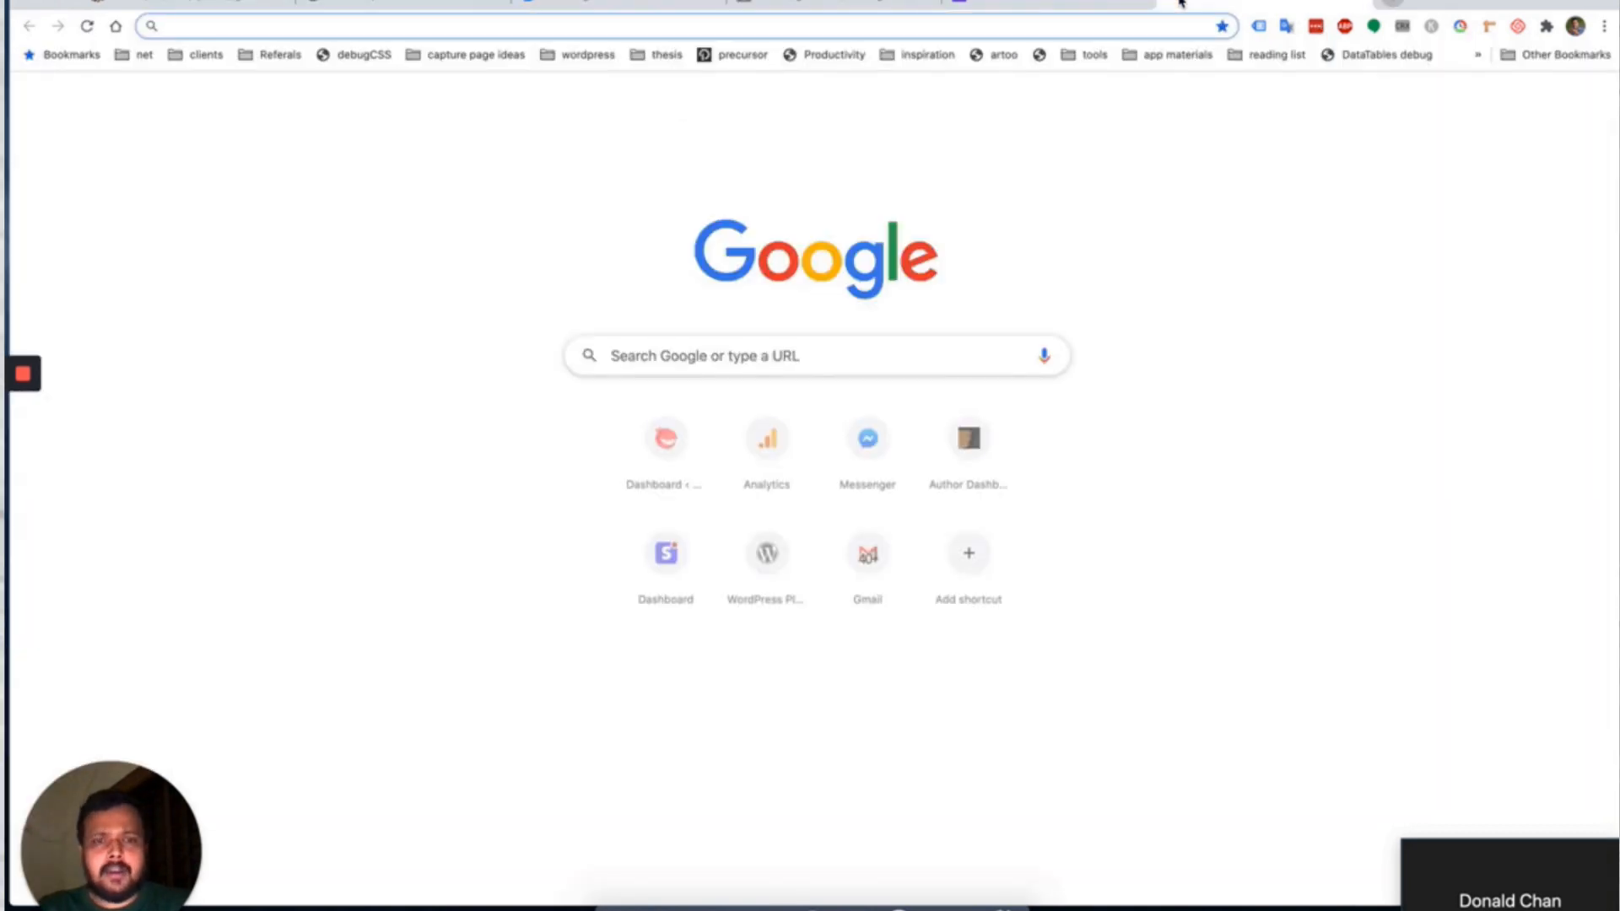
Search Google for wpweekly and go to the thewpweekly.com site.
{"action": "type", "text": "wpwe"}
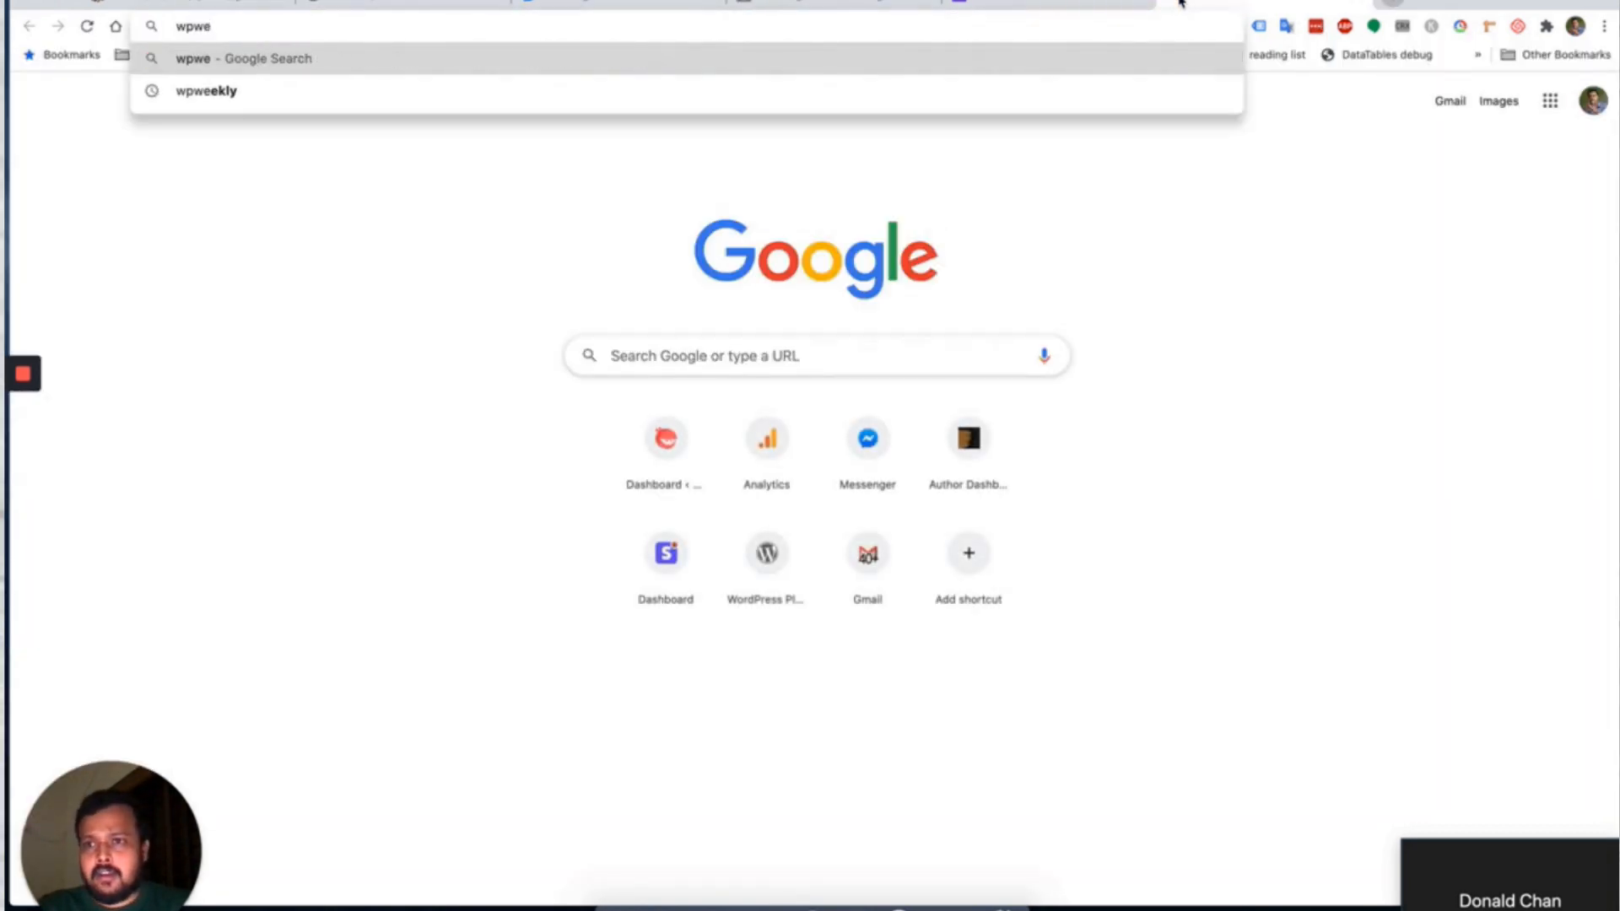
{"action": "key", "text": "Down"}
{"action": "key", "text": "Return"}
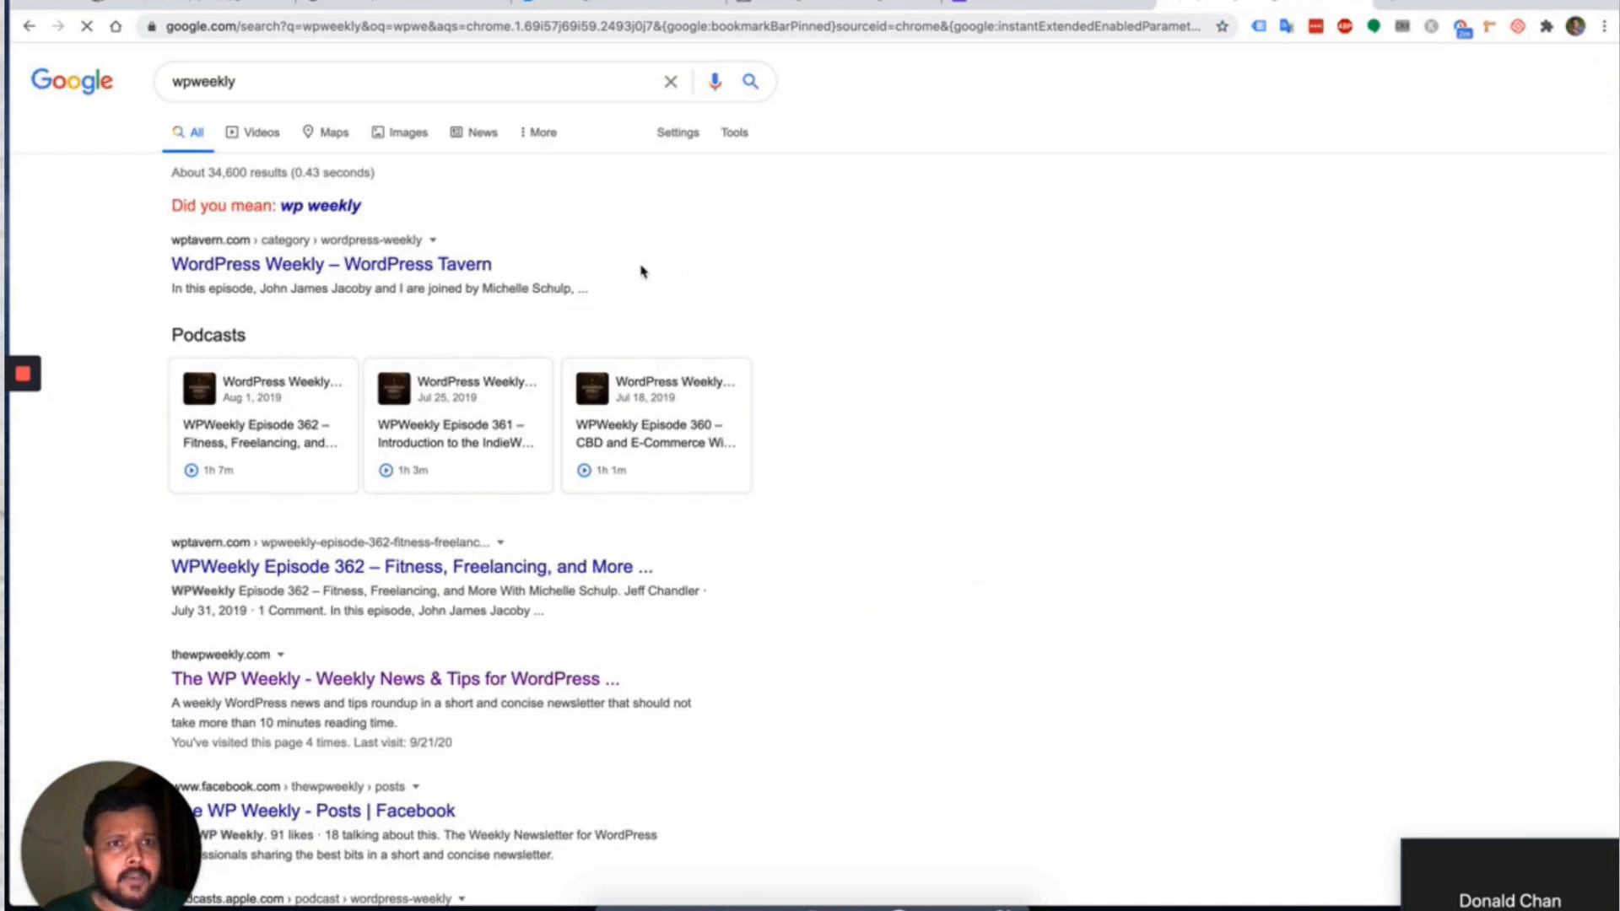
{"action": "scroll", "coordinate": [390, 350], "scroll_direction": "down", "scroll_amount": 2}
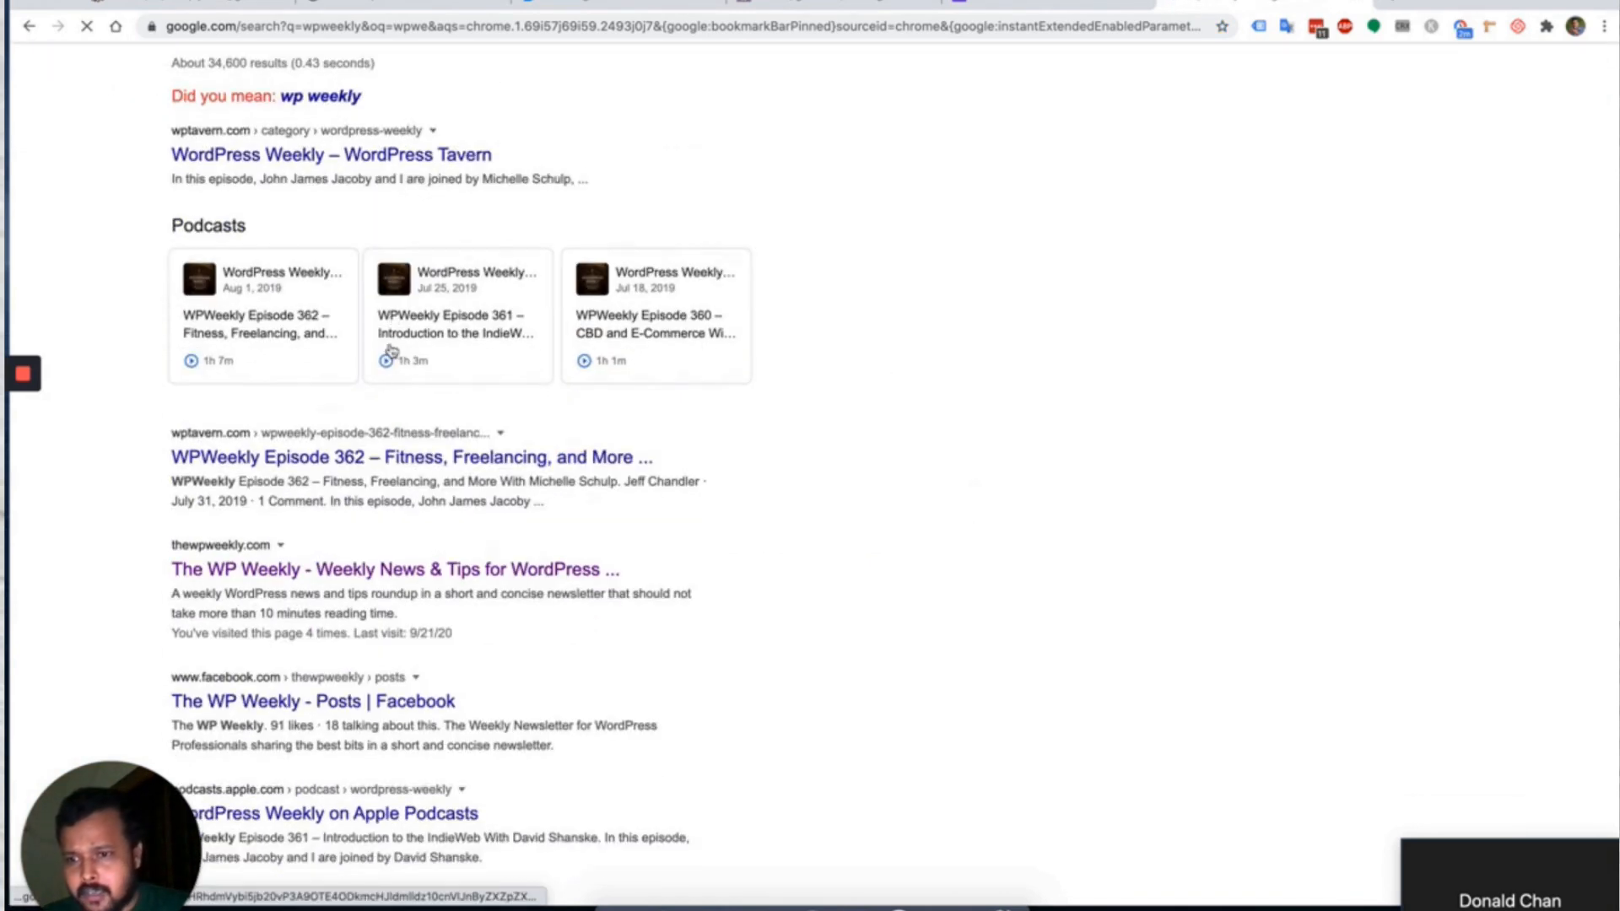
{"action": "left_click", "coordinate": [318, 579]}
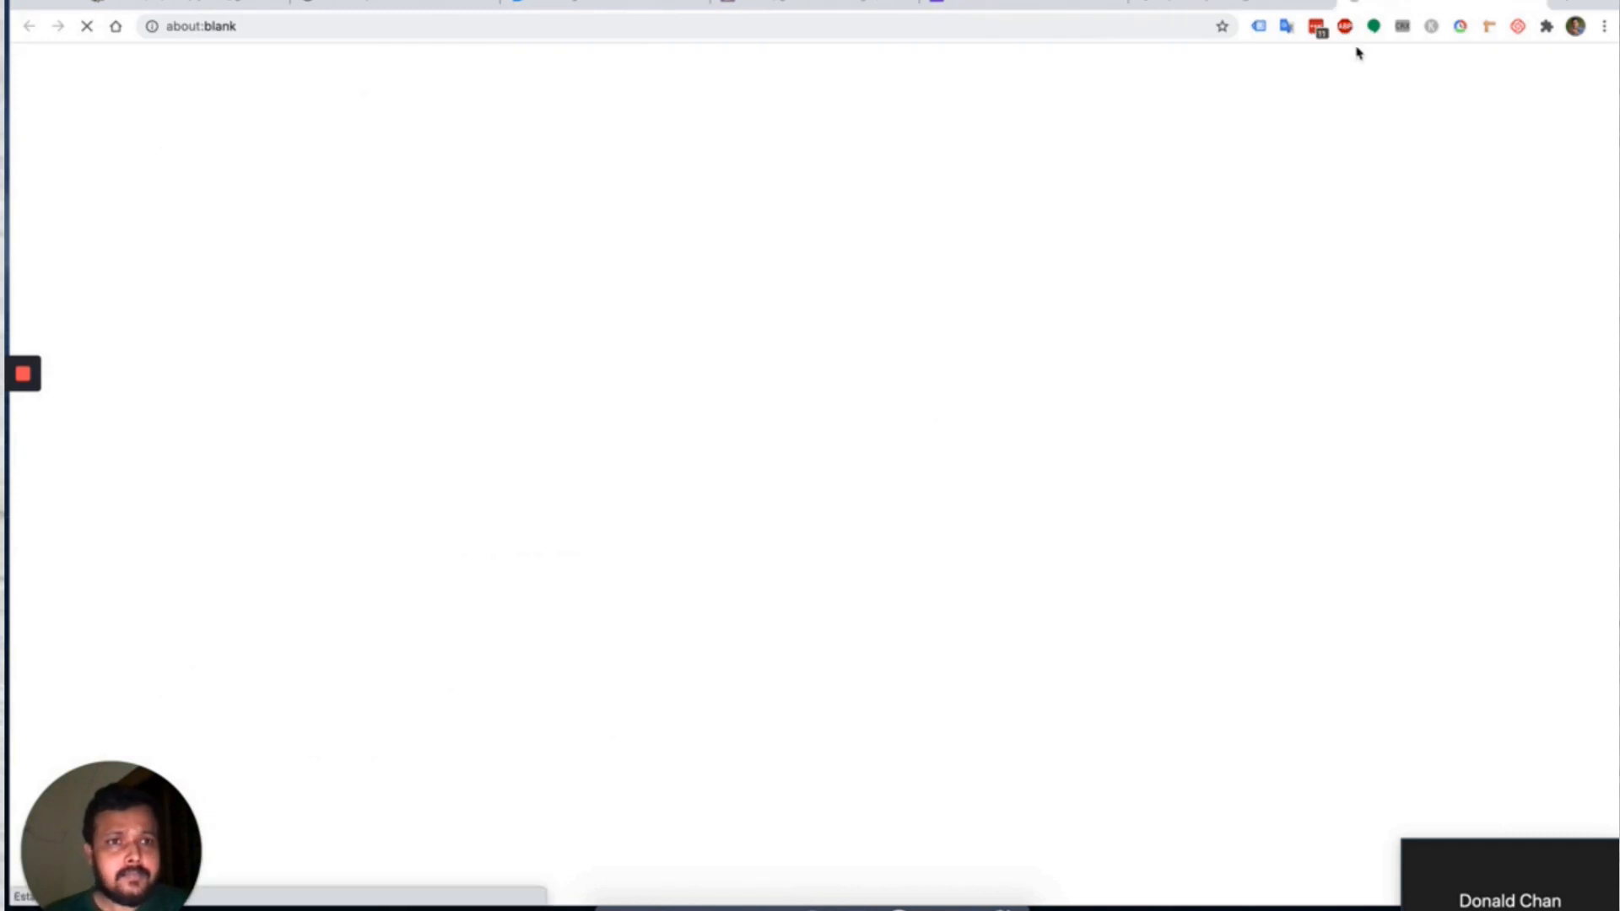
{"action": "left_click", "coordinate": [1329, 2]}
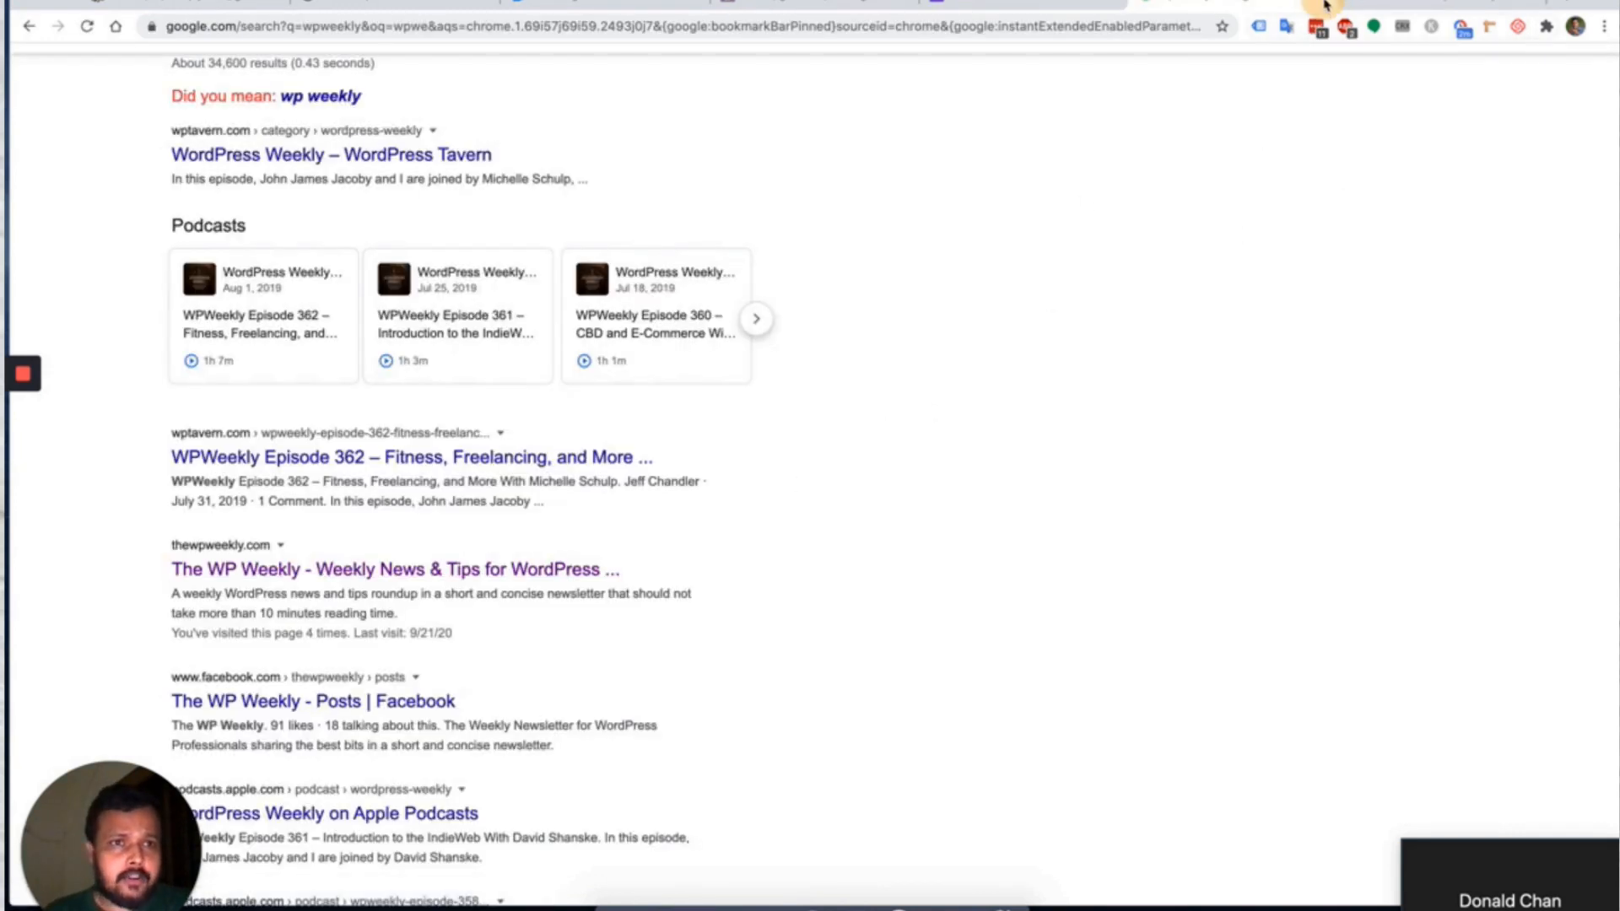
{"action": "left_click", "coordinate": [1302, 3]}
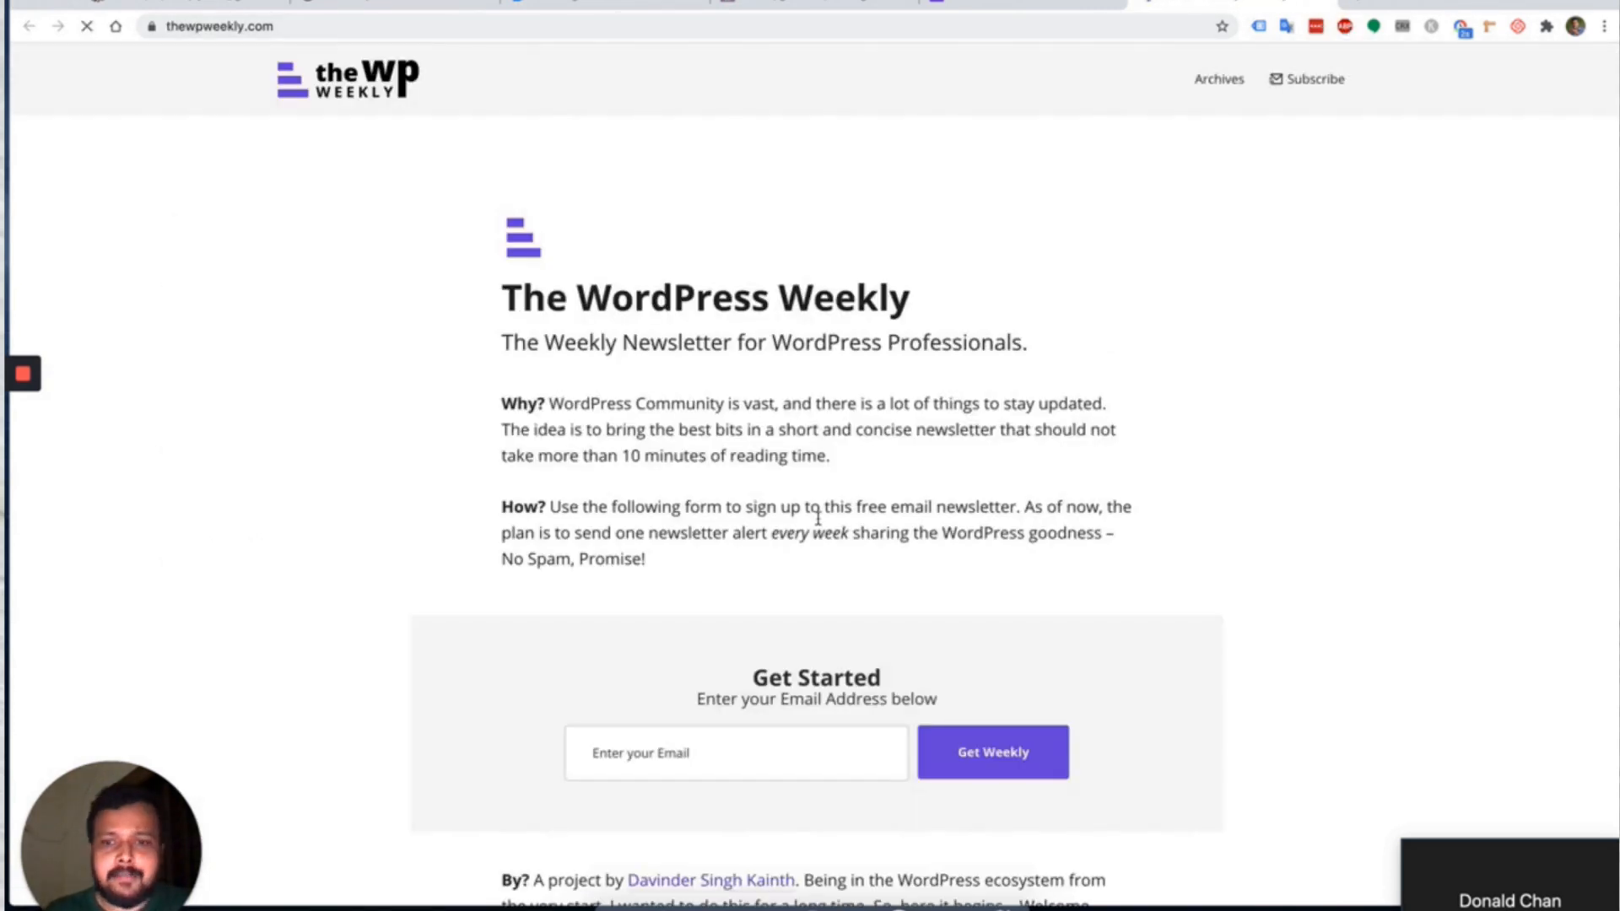
Copy the WP Weekly 13 text from 'Finally' to 'tools for digging.' and return to FluentCRM.
{"action": "scroll", "coordinate": [817, 524], "scroll_direction": "down", "scroll_amount": 5}
{"action": "left_click", "coordinate": [624, 625]}
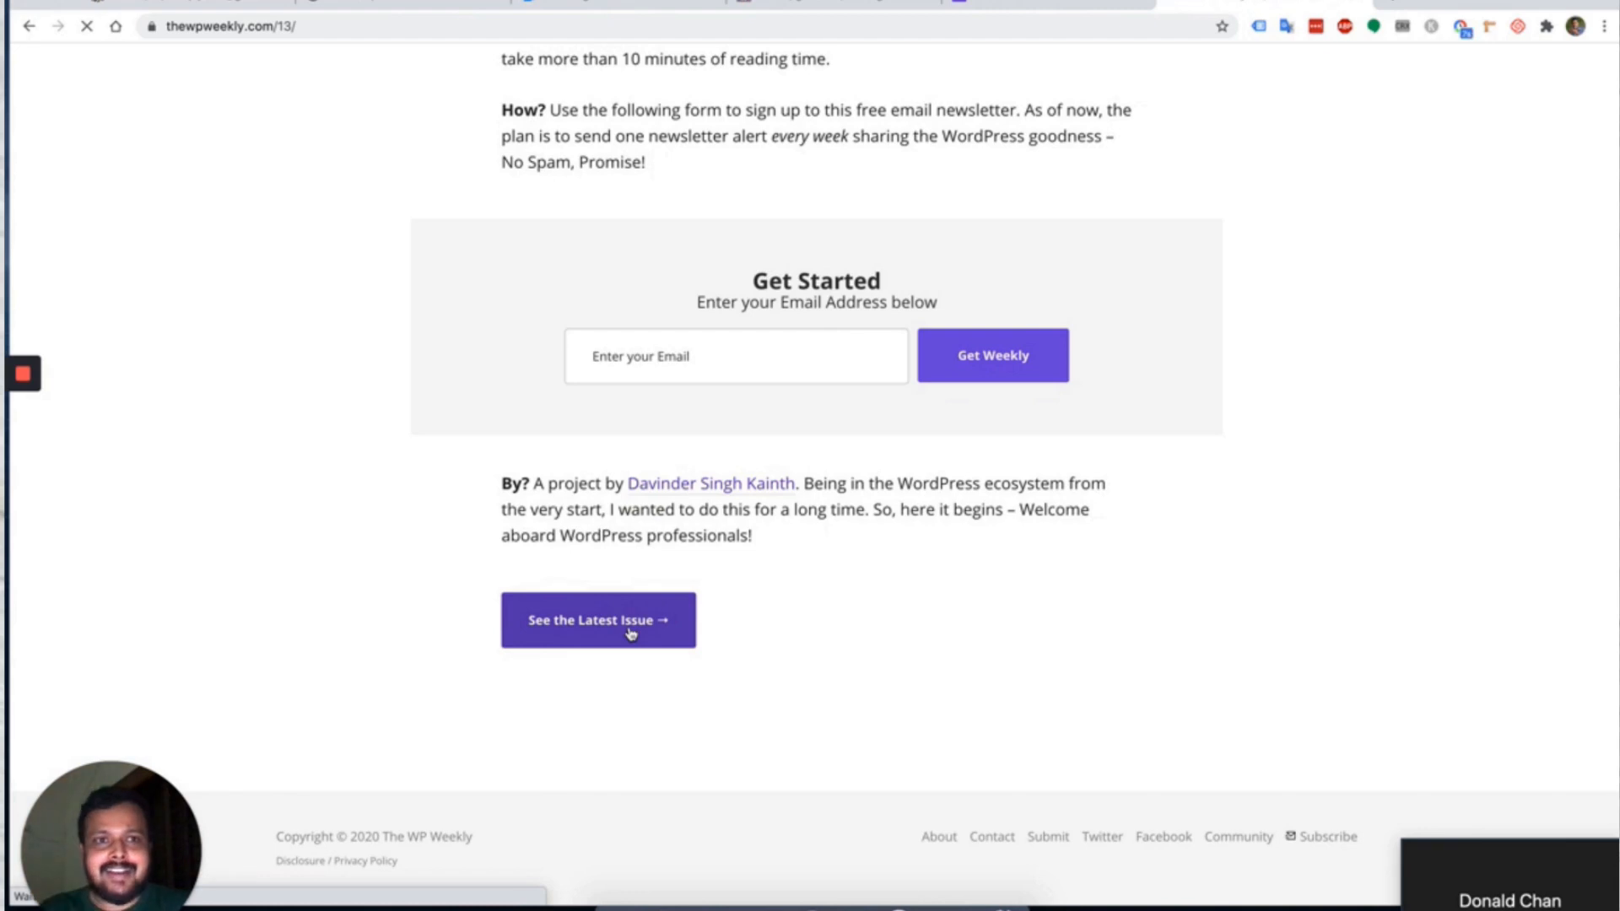
{"action": "scroll", "coordinate": [568, 409], "scroll_direction": "down", "scroll_amount": 3}
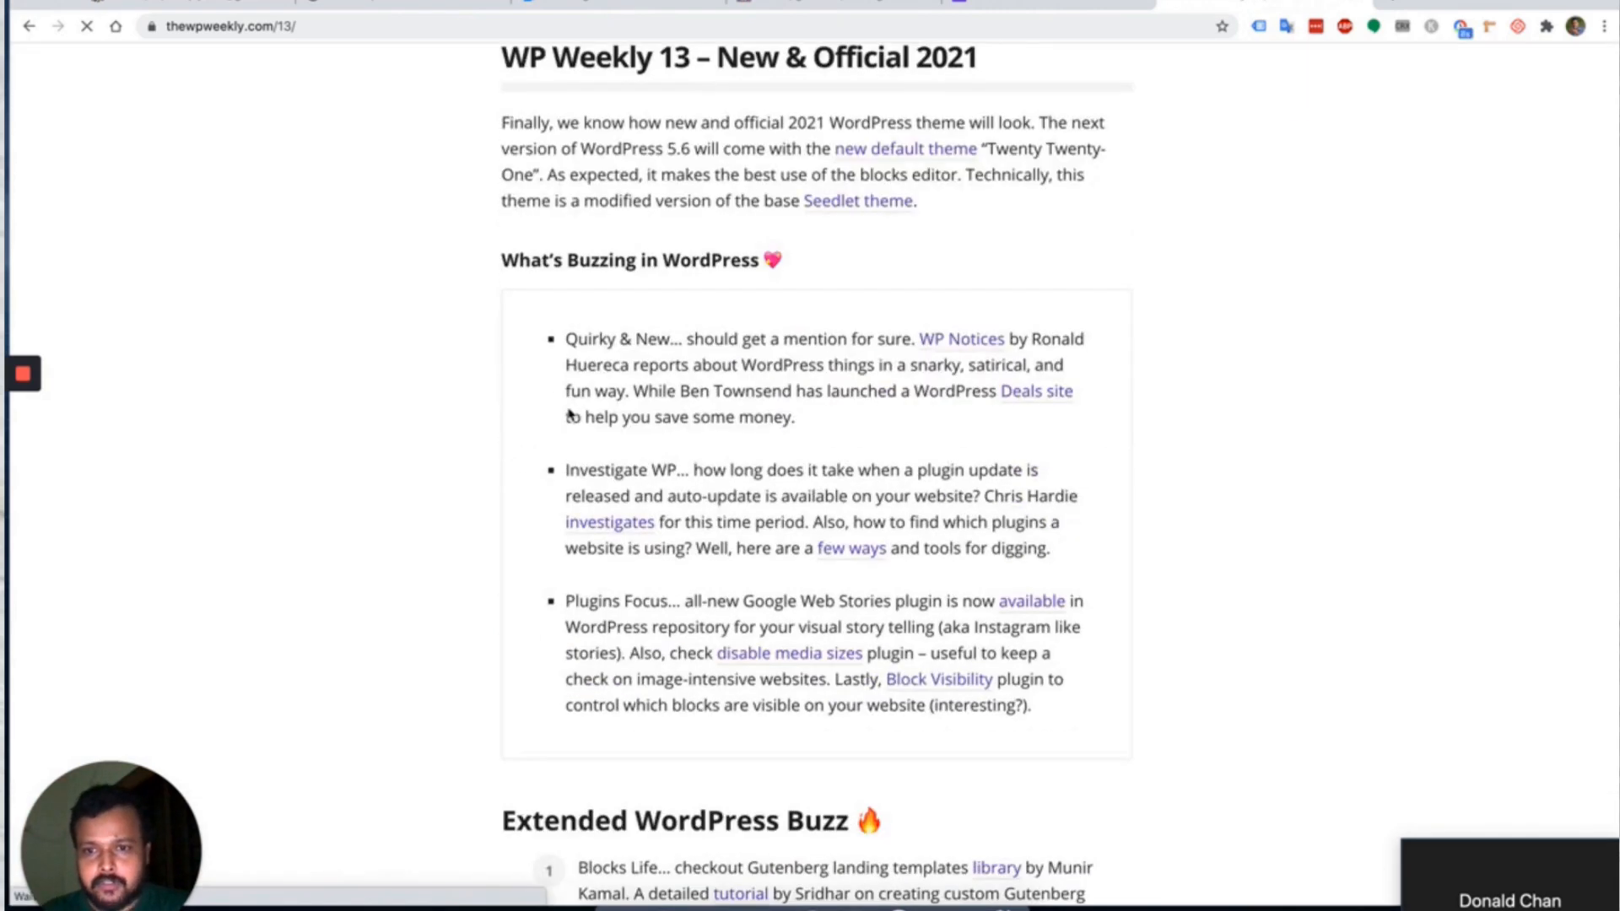
{"action": "scroll", "coordinate": [532, 211], "scroll_direction": "up", "scroll_amount": 3}
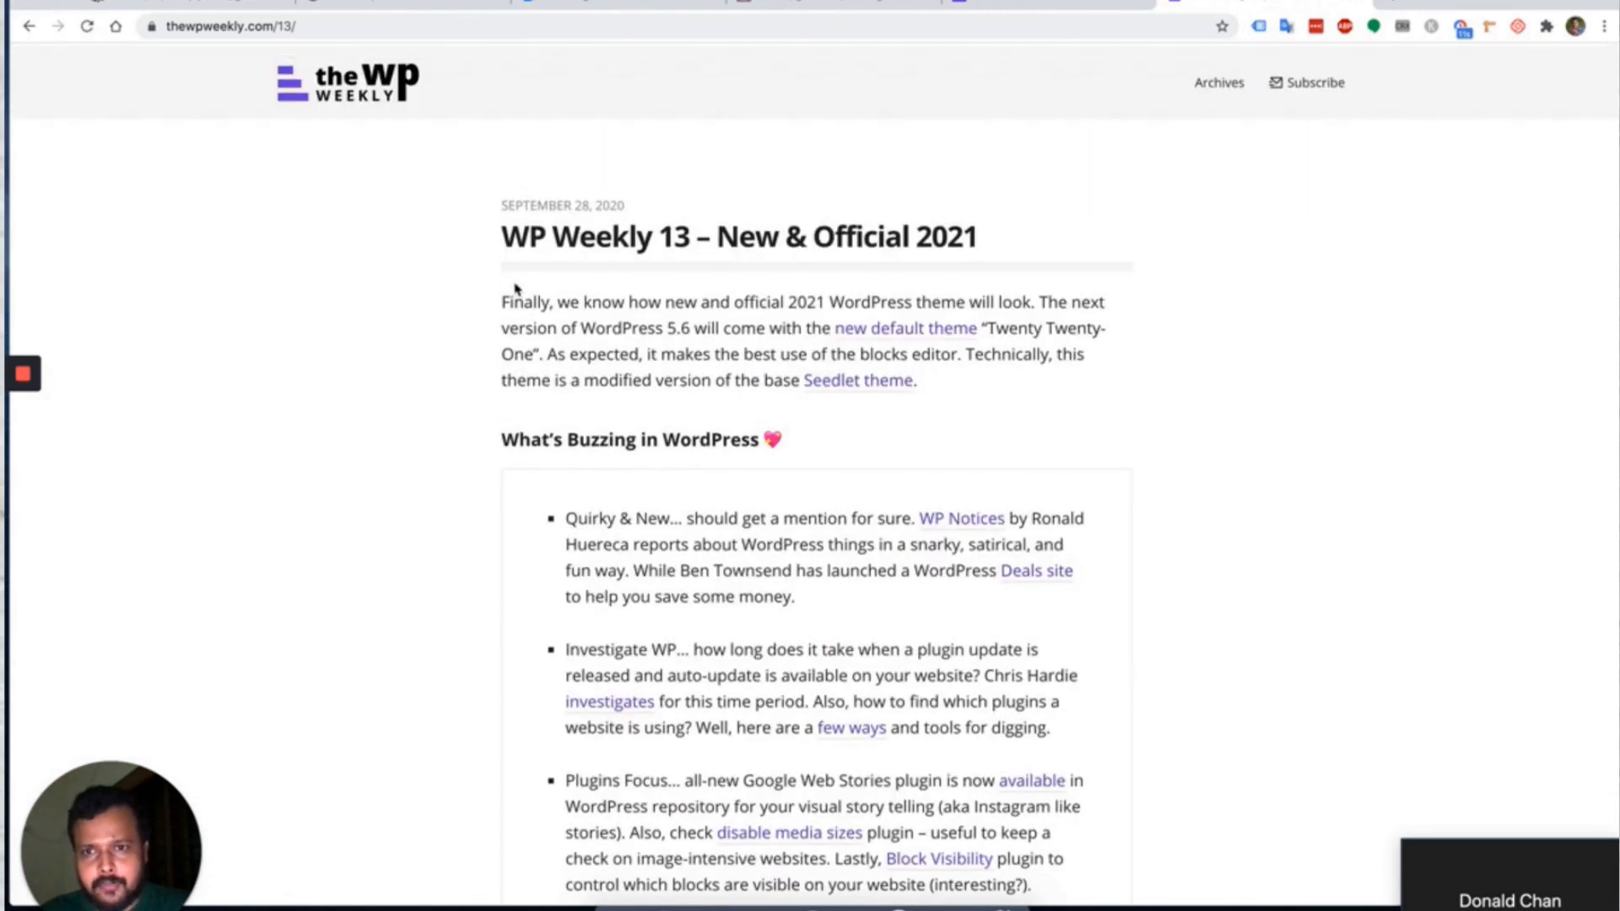
{"action": "left_click_drag", "start_coordinate": [501, 297], "coordinate": [1071, 722]}
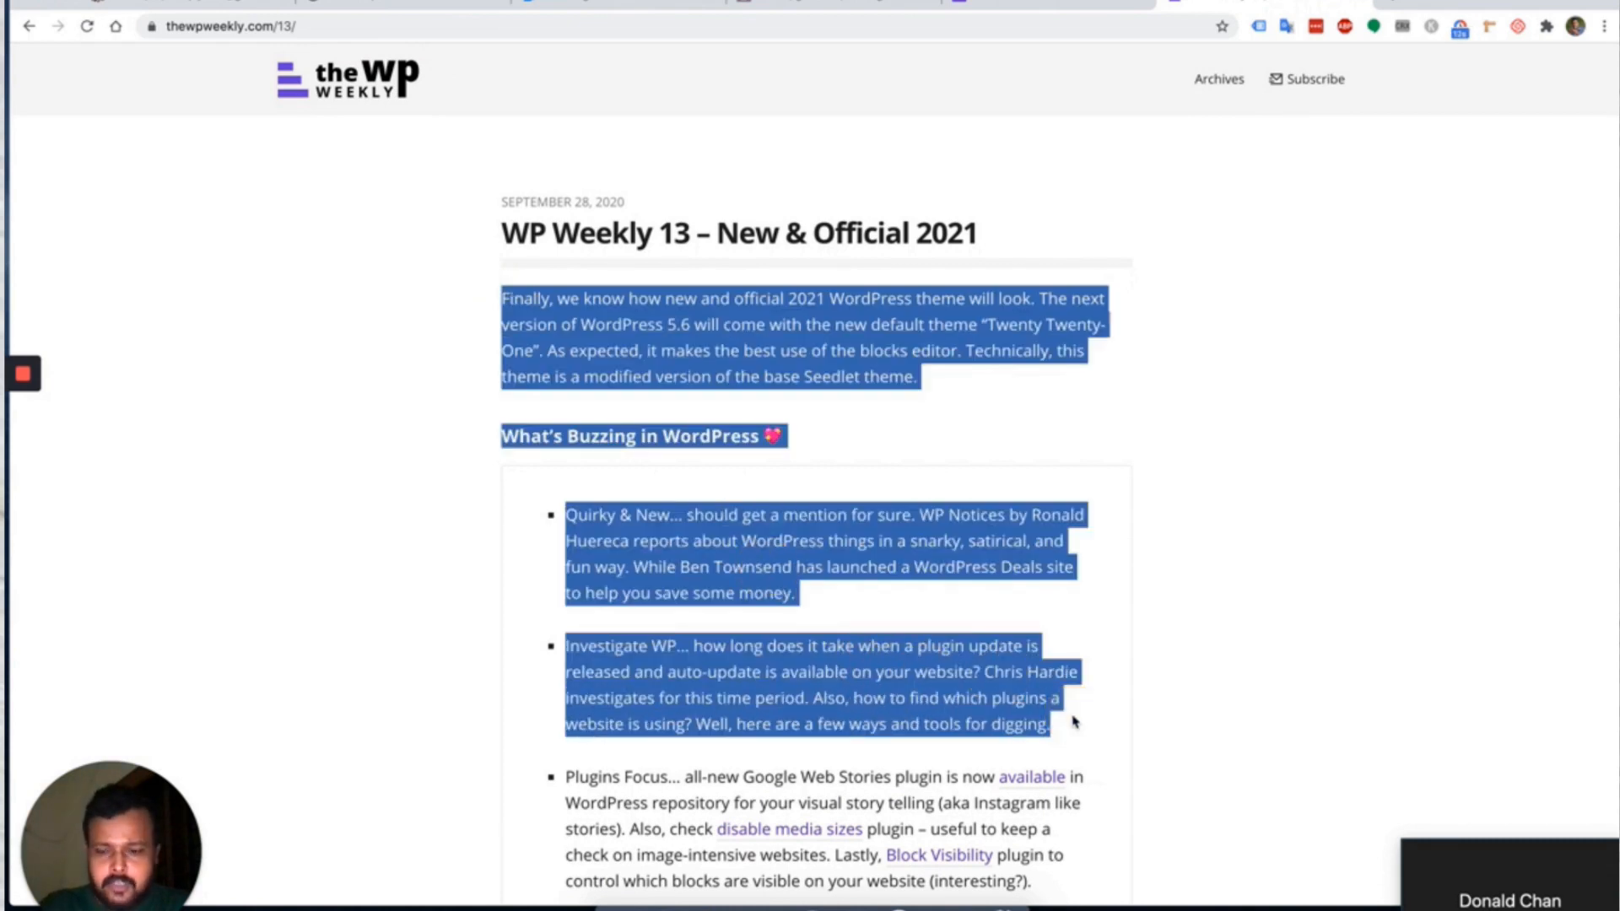
{"action": "left_click", "coordinate": [419, 8]}
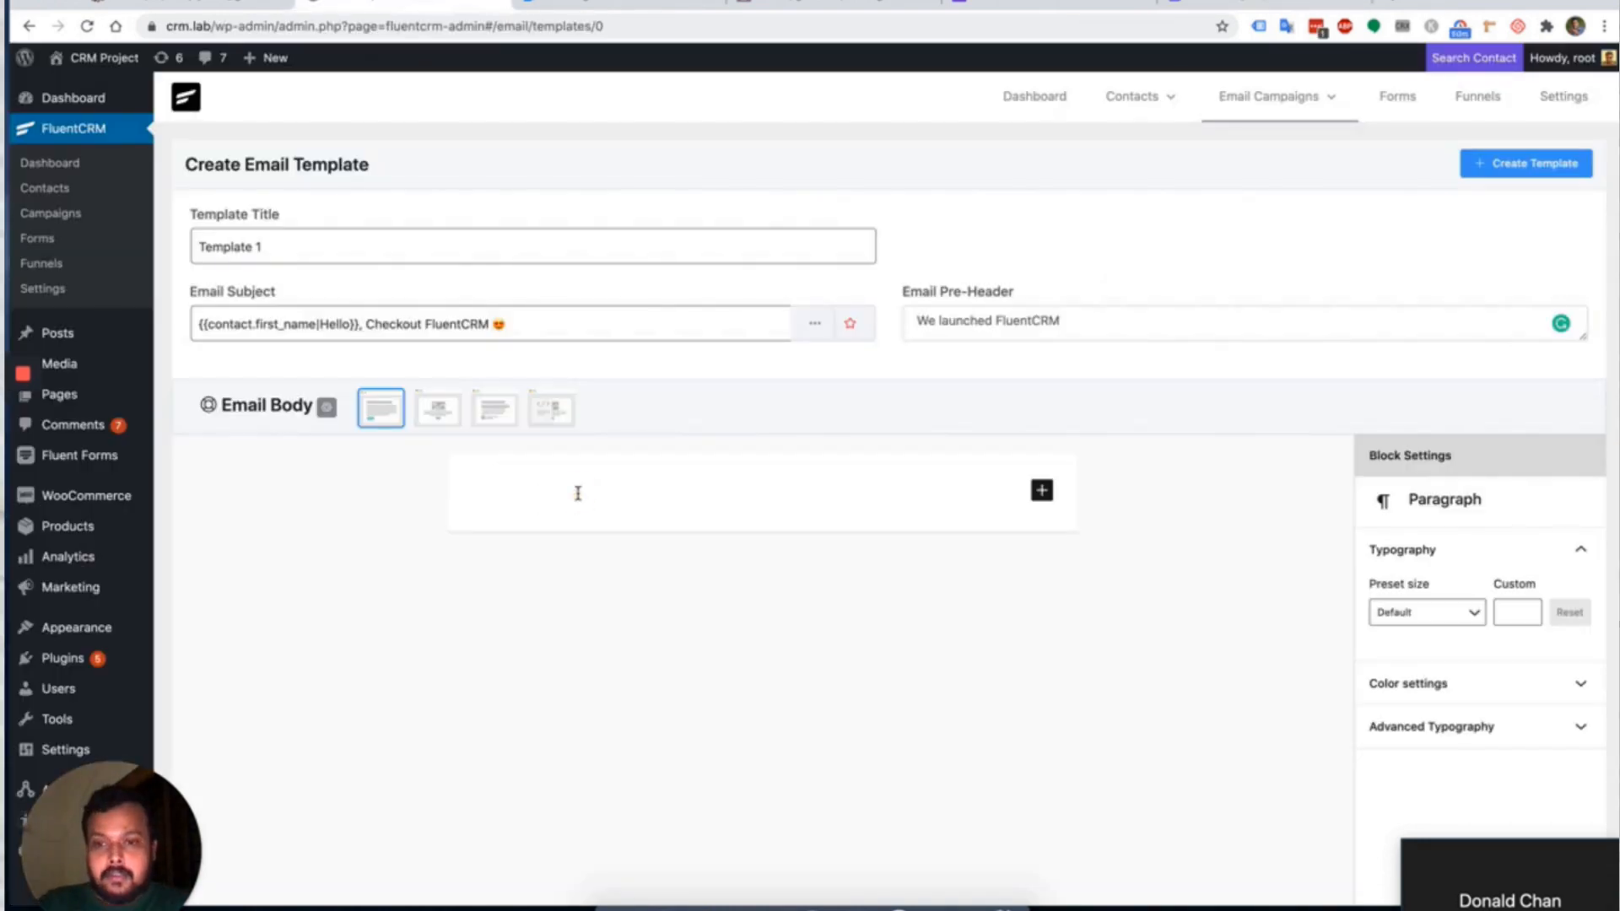
Paste the copied WP Weekly article text into the empty email body.
{"action": "left_click", "coordinate": [576, 493]}
{"action": "key", "text": "super+v"}
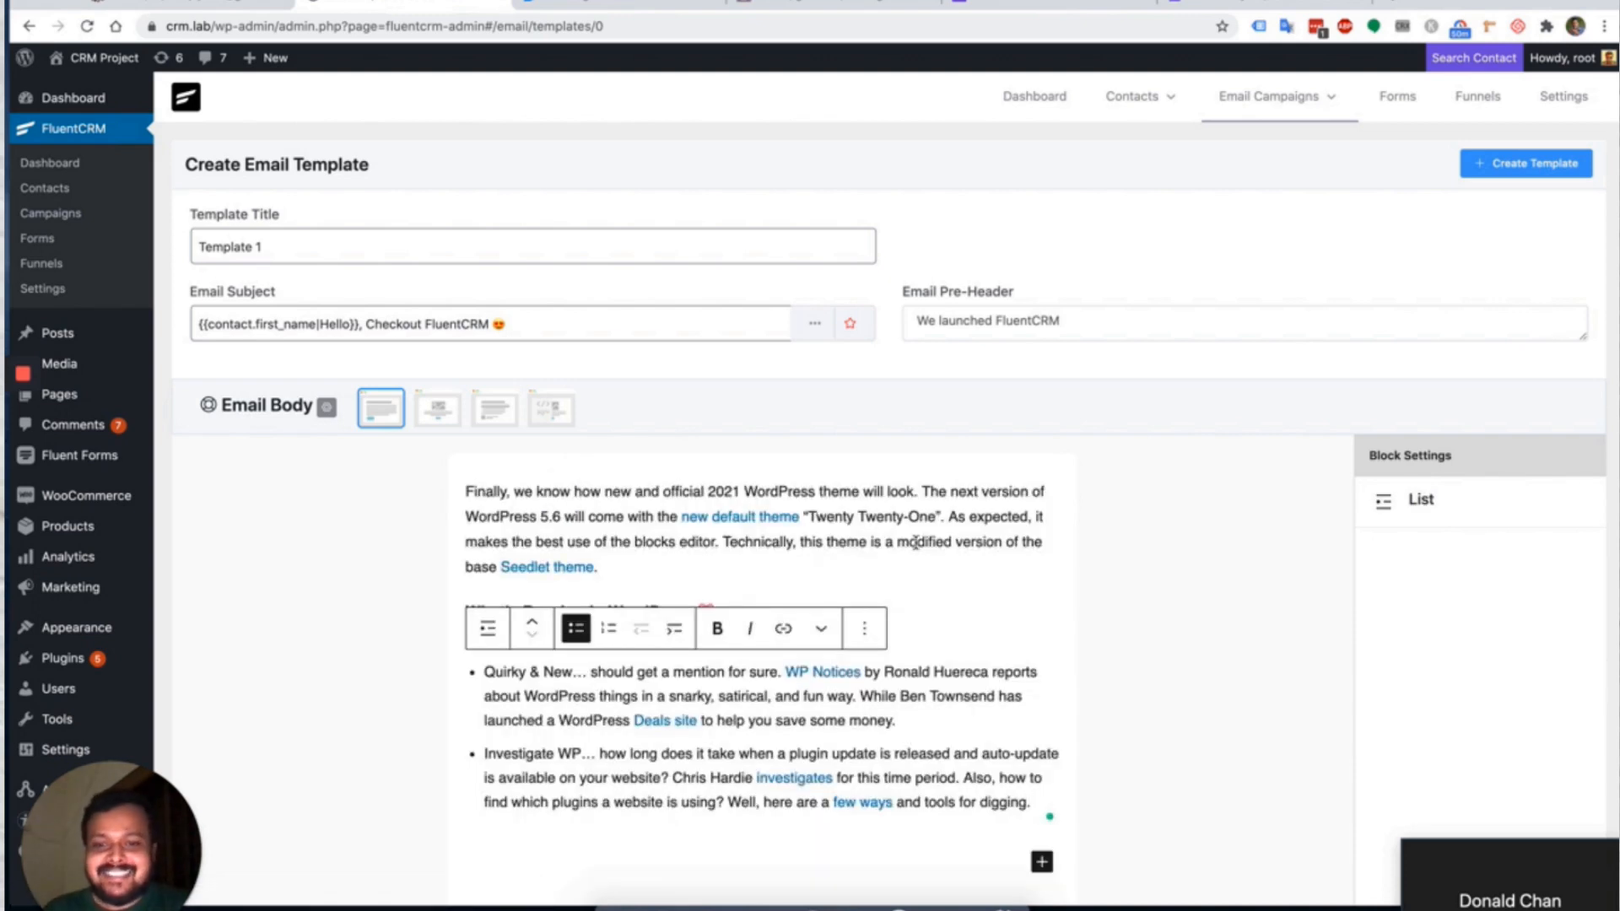
{"action": "left_click", "coordinate": [581, 755]}
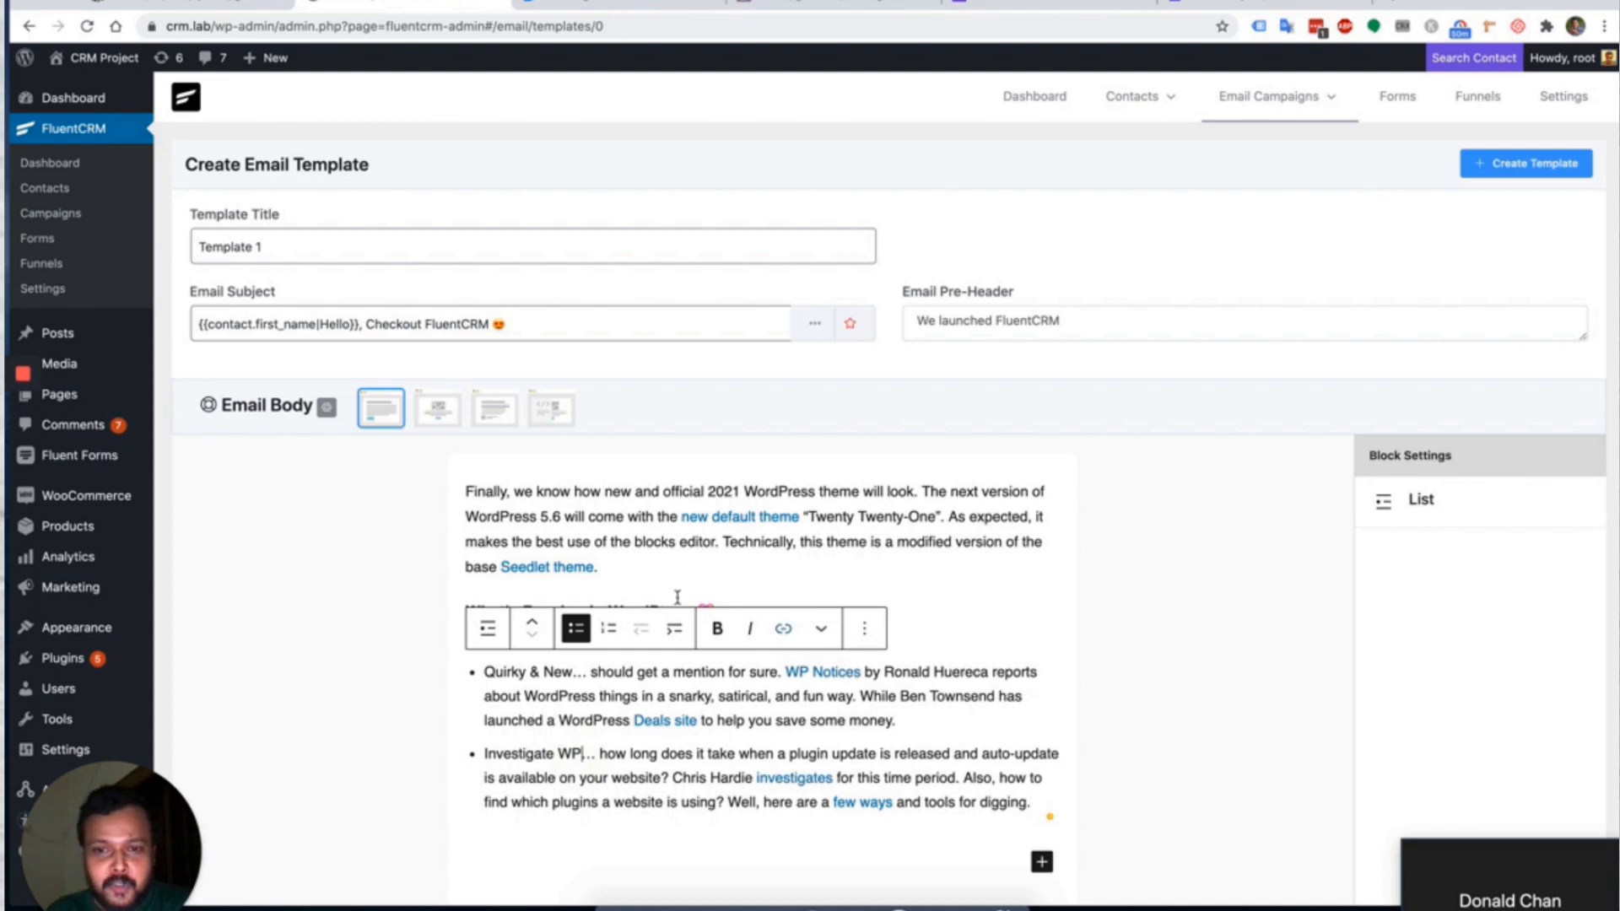
Add empty paragraphs after and above the intro, starting an @ smart code at the top.
{"action": "left_click", "coordinate": [650, 566]}
{"action": "key", "text": "Return"}
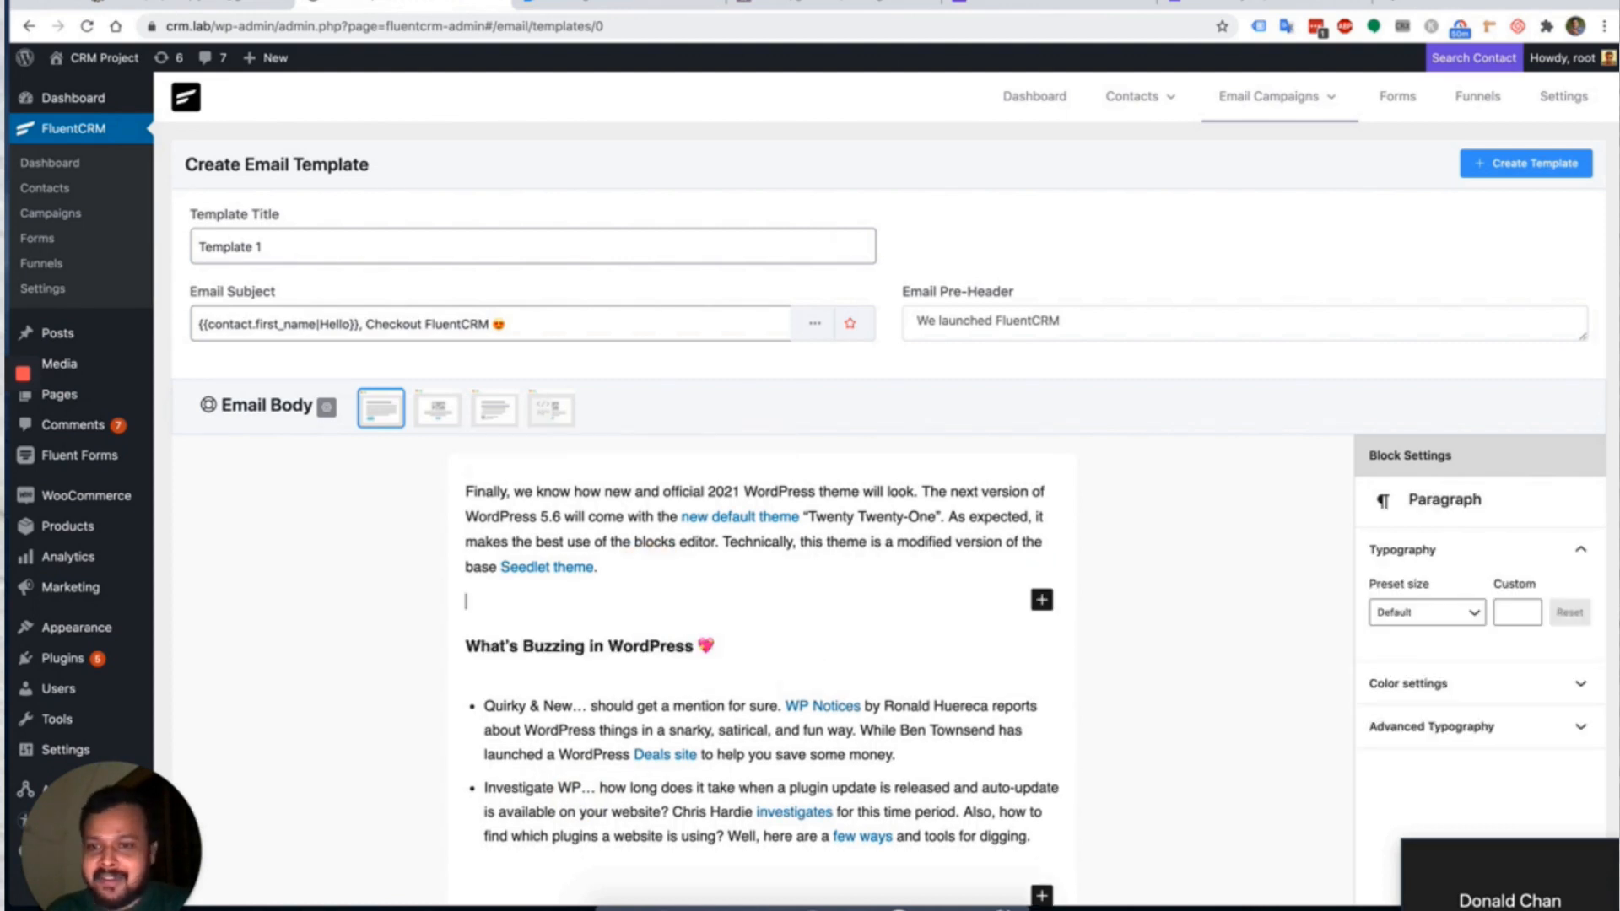
{"action": "type", "text": "/"}
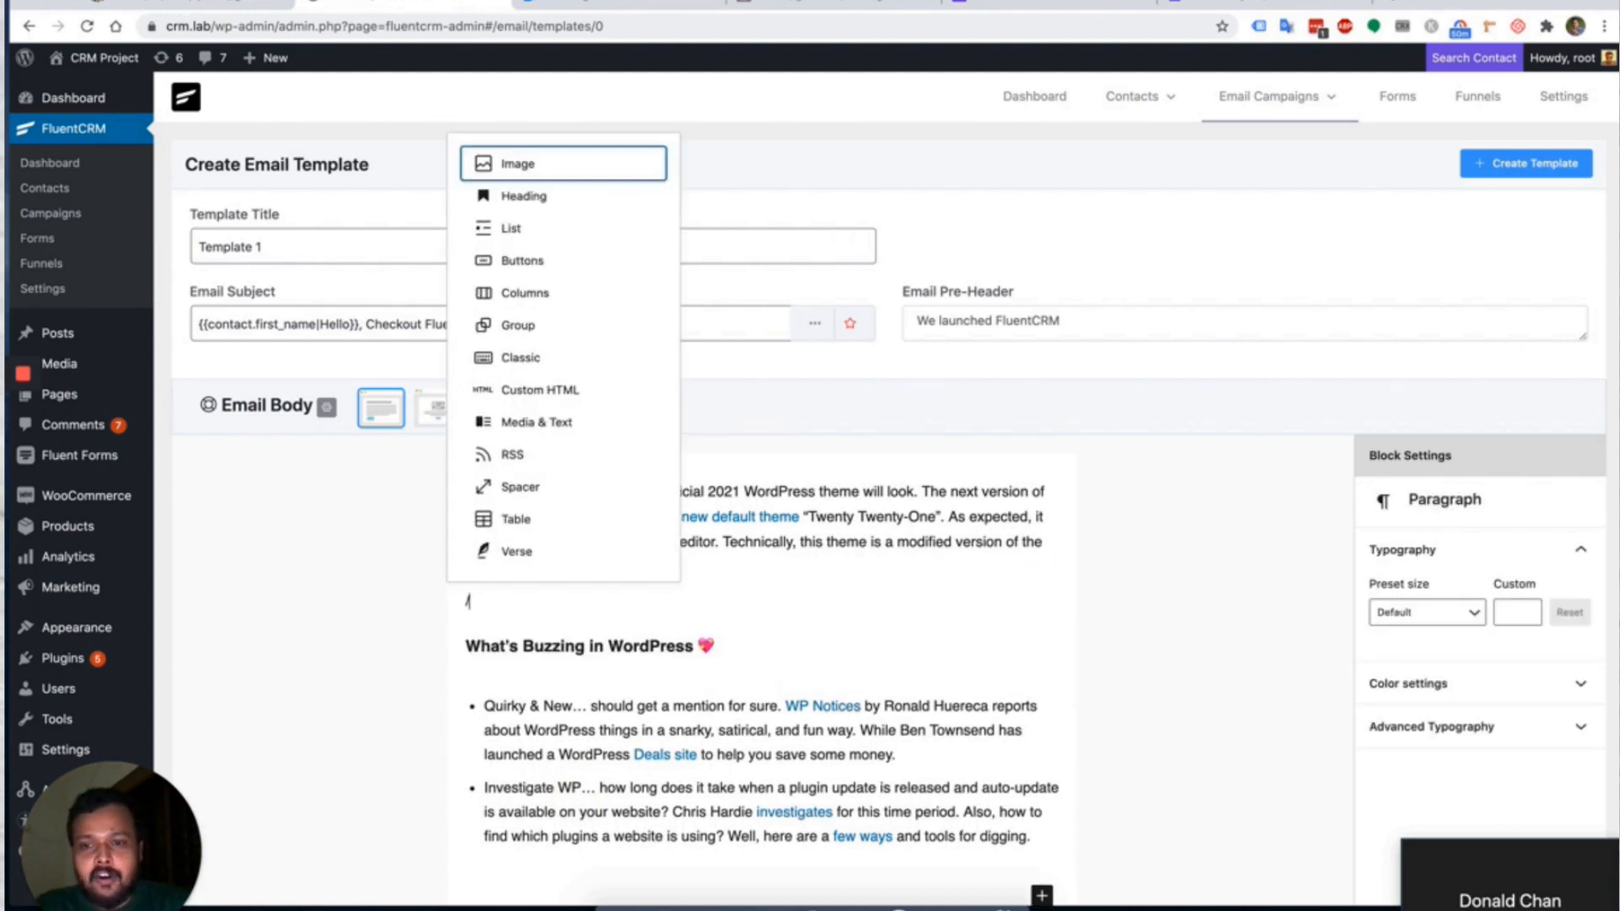
{"action": "key", "text": "BackSpace"}
{"action": "key", "text": "Up"}
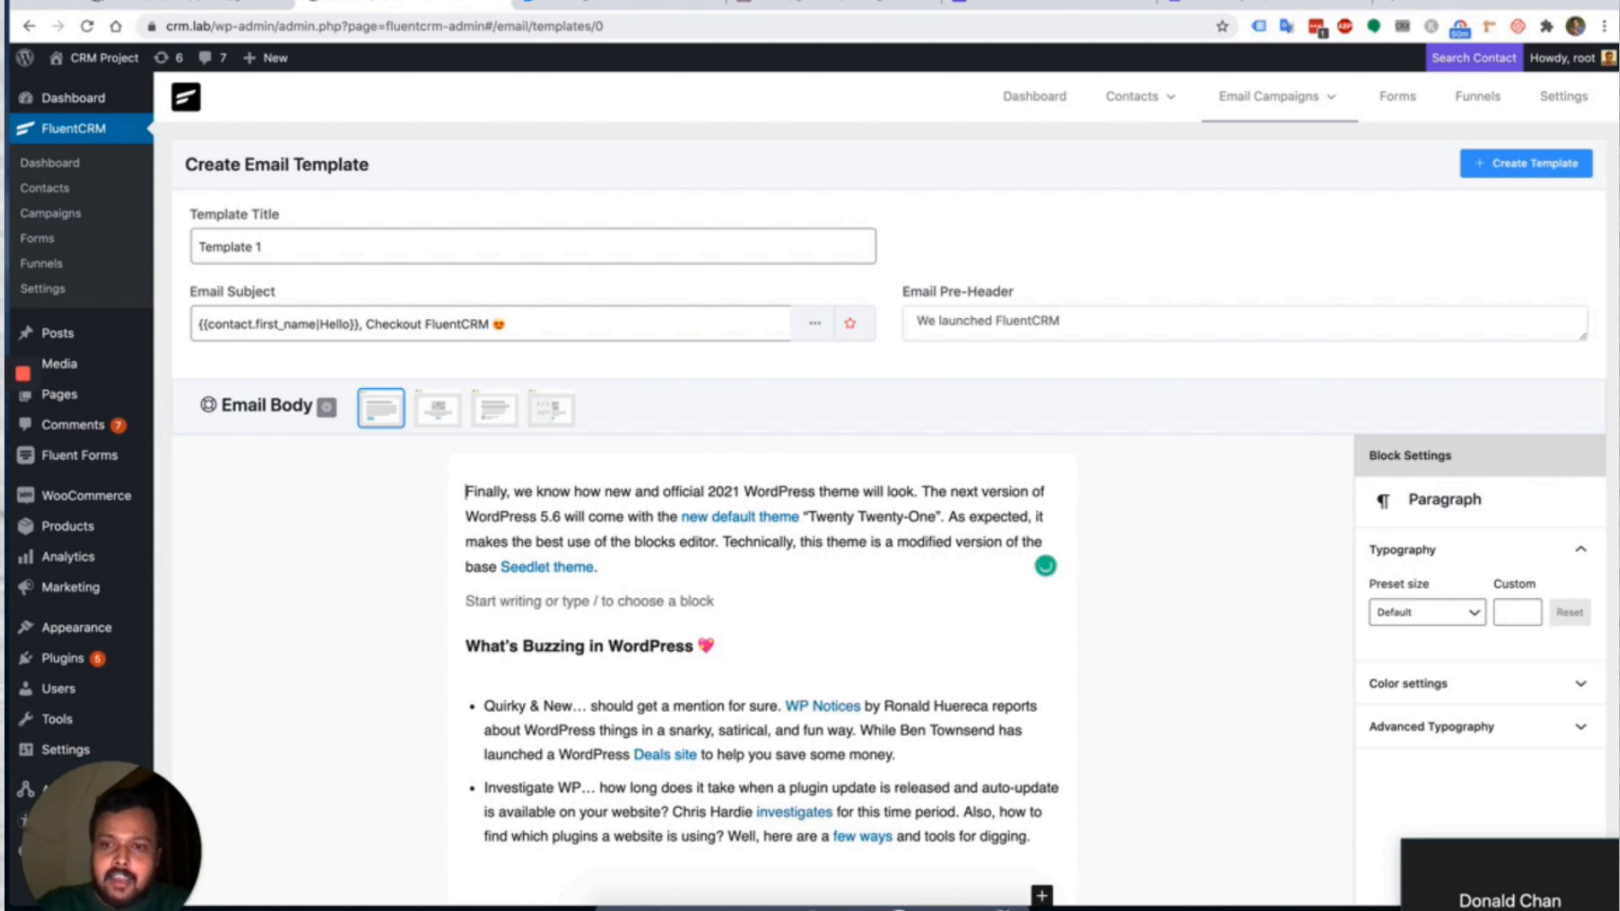
{"action": "key", "text": "Return"}
{"action": "type", "text": "@"}
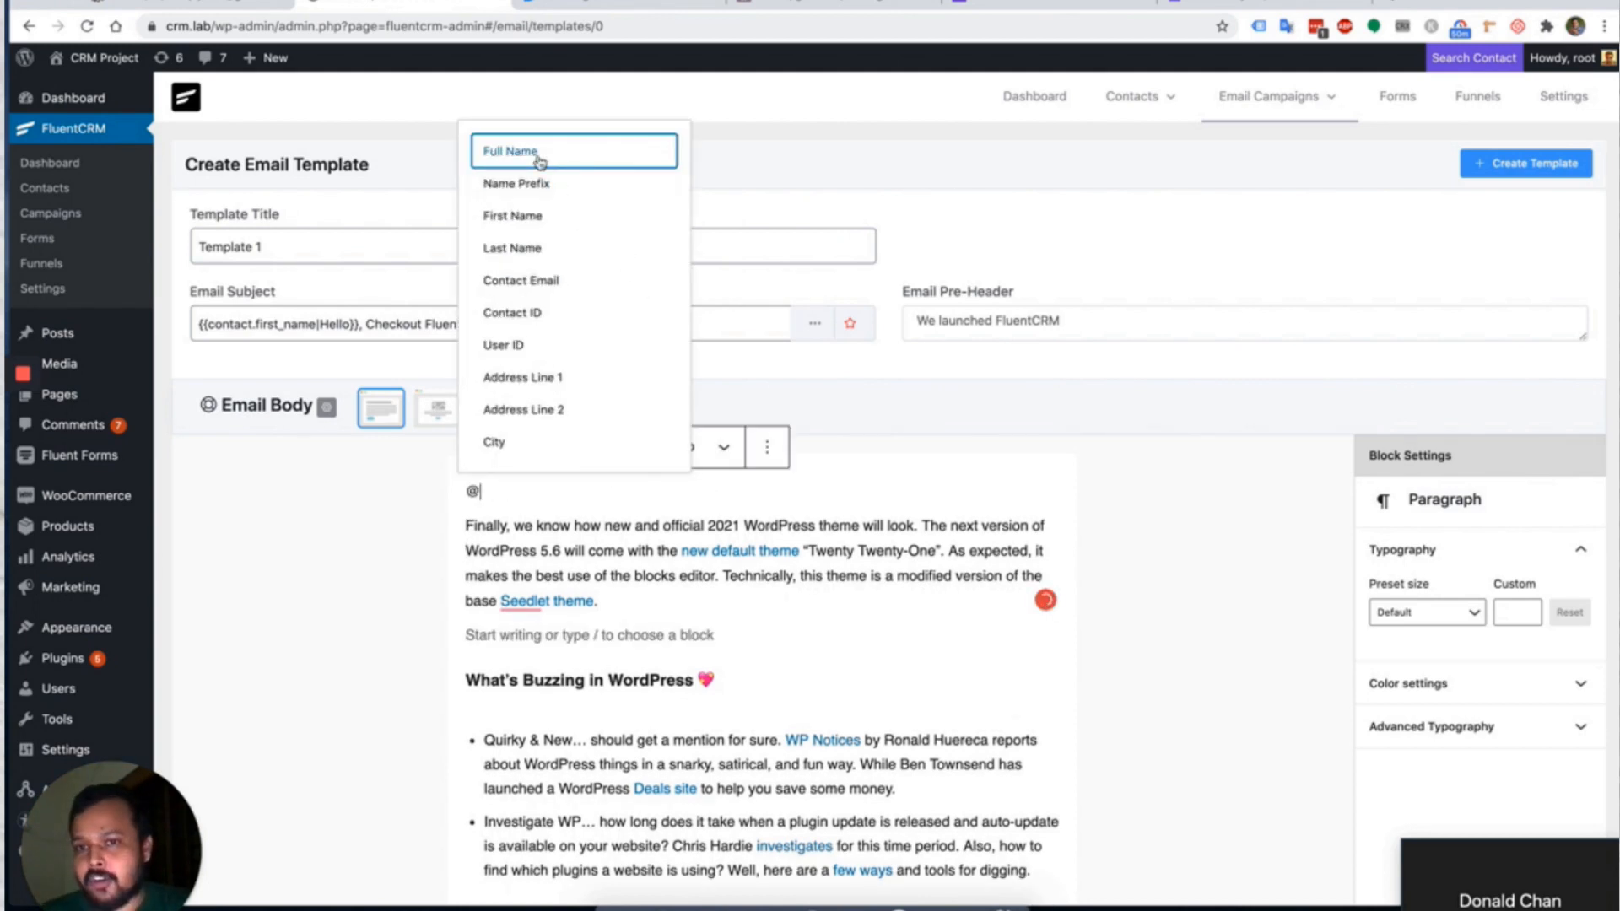
Write the greeting 'Hello {{contact.first_name|There}},' at the top of the body.
{"action": "left_click", "coordinate": [542, 217]}
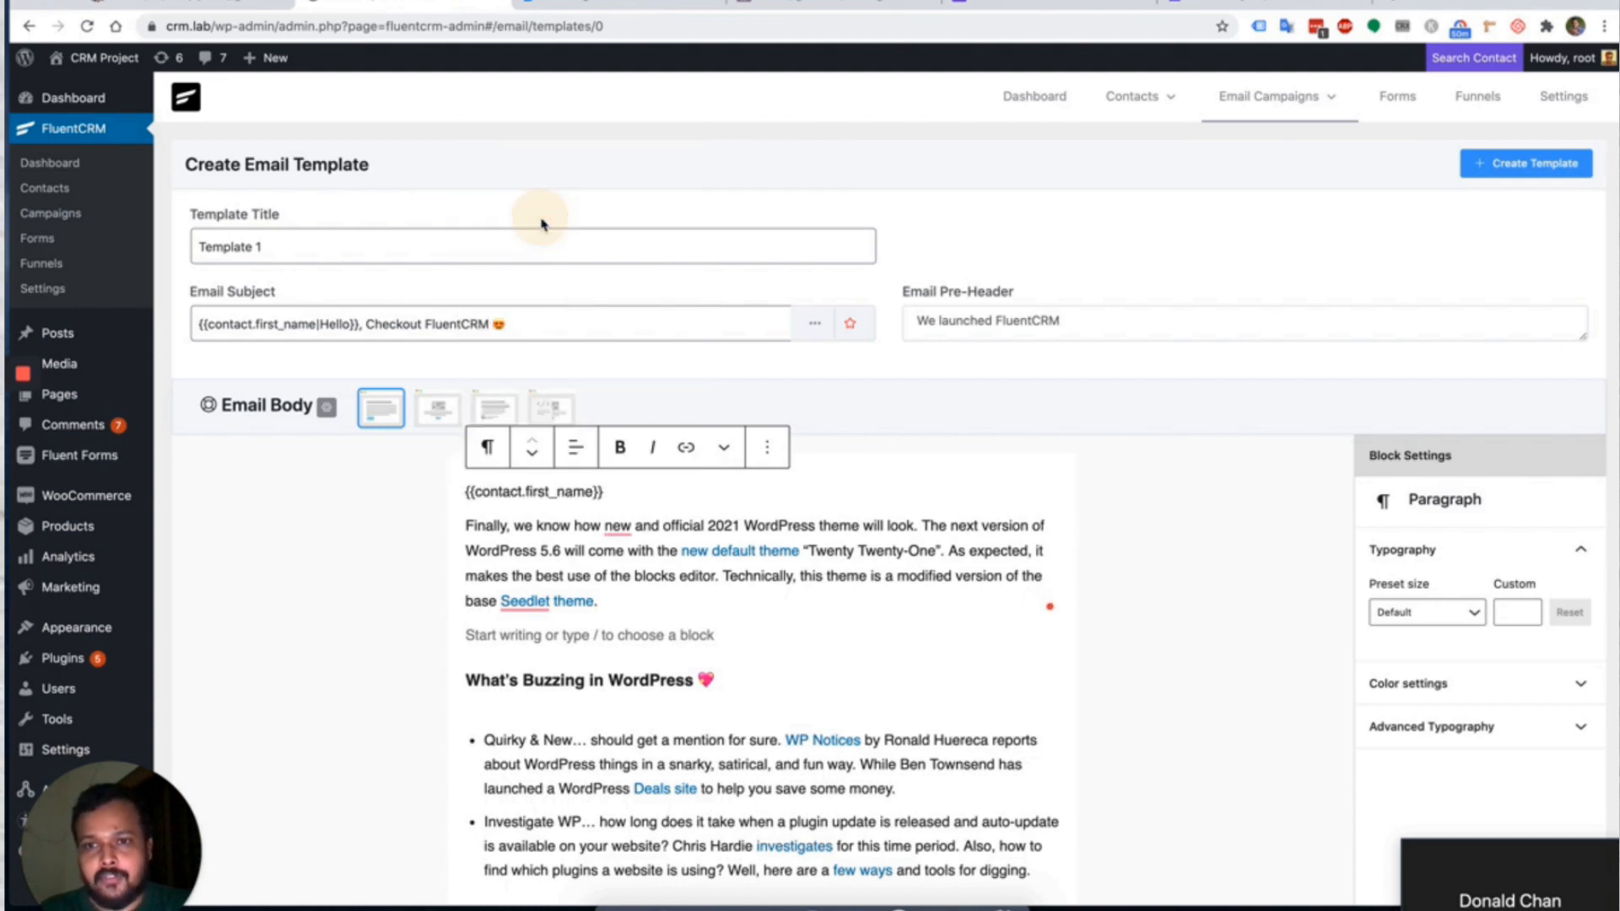
{"action": "left_click", "coordinate": [467, 491]}
{"action": "type", "text": "Heloo"}
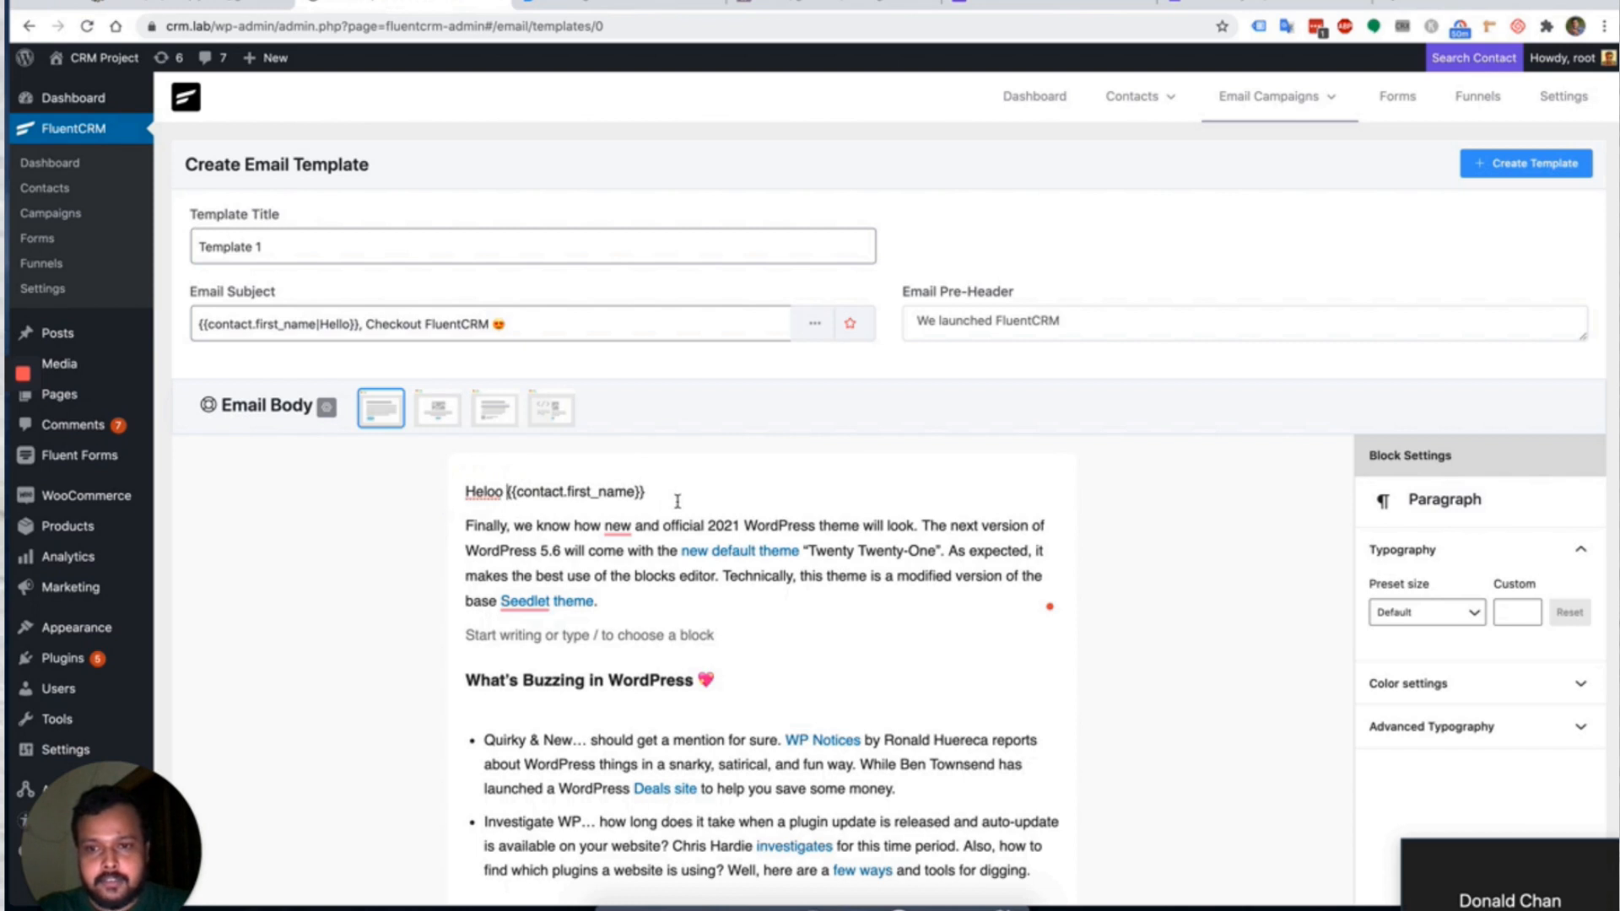
{"action": "left_click", "coordinate": [490, 491]}
{"action": "type", "text": "l"}
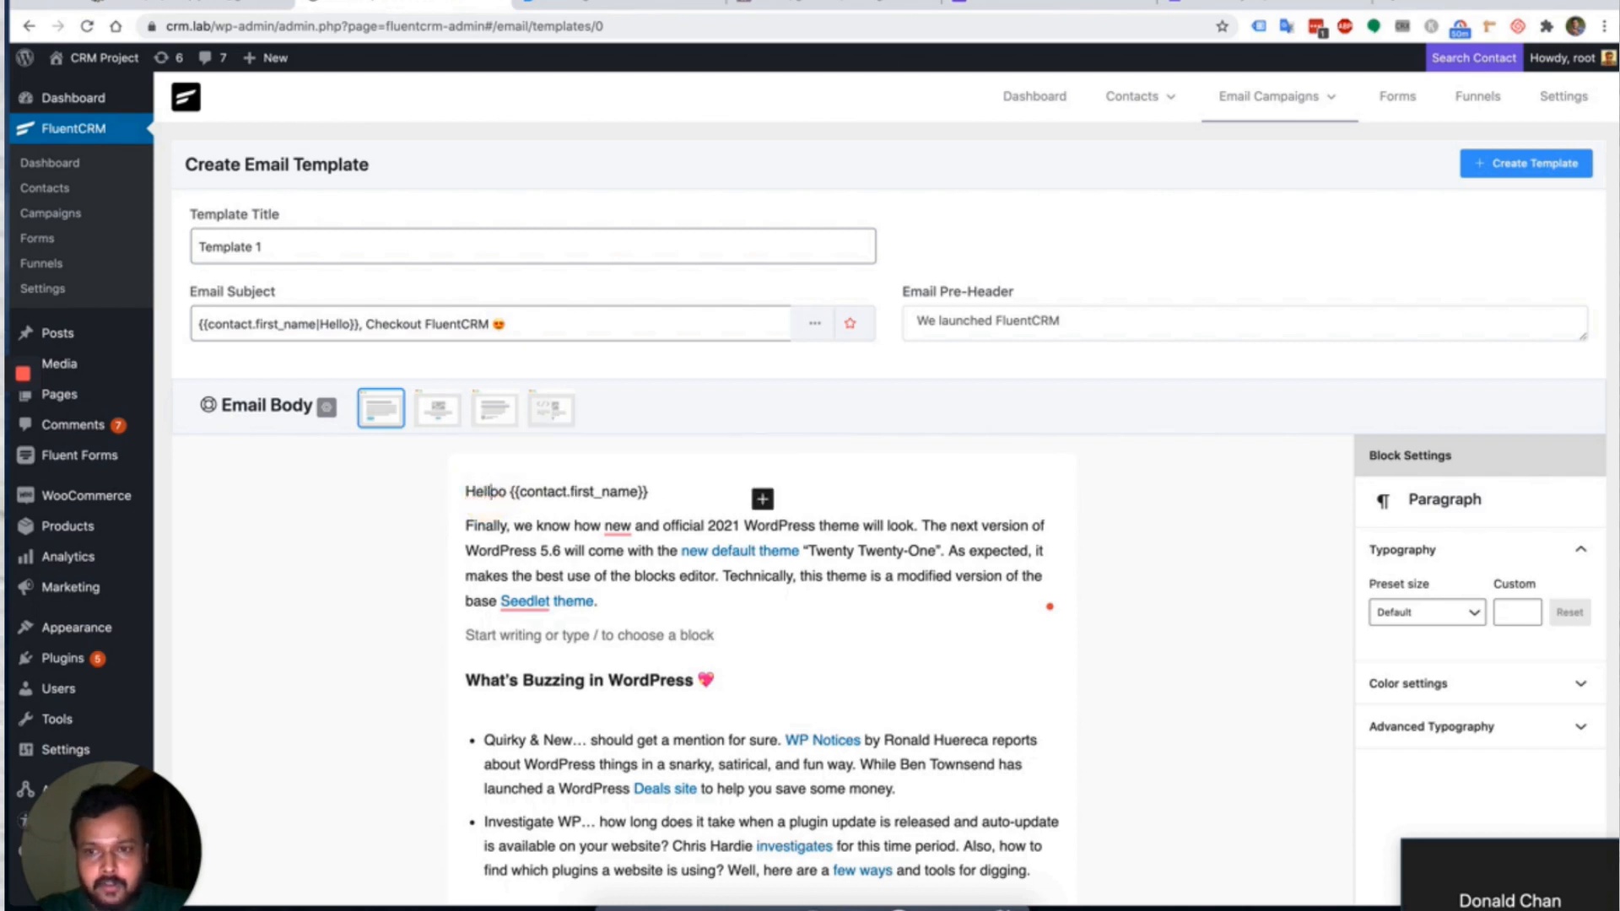
{"action": "key", "text": "BackSpace"}
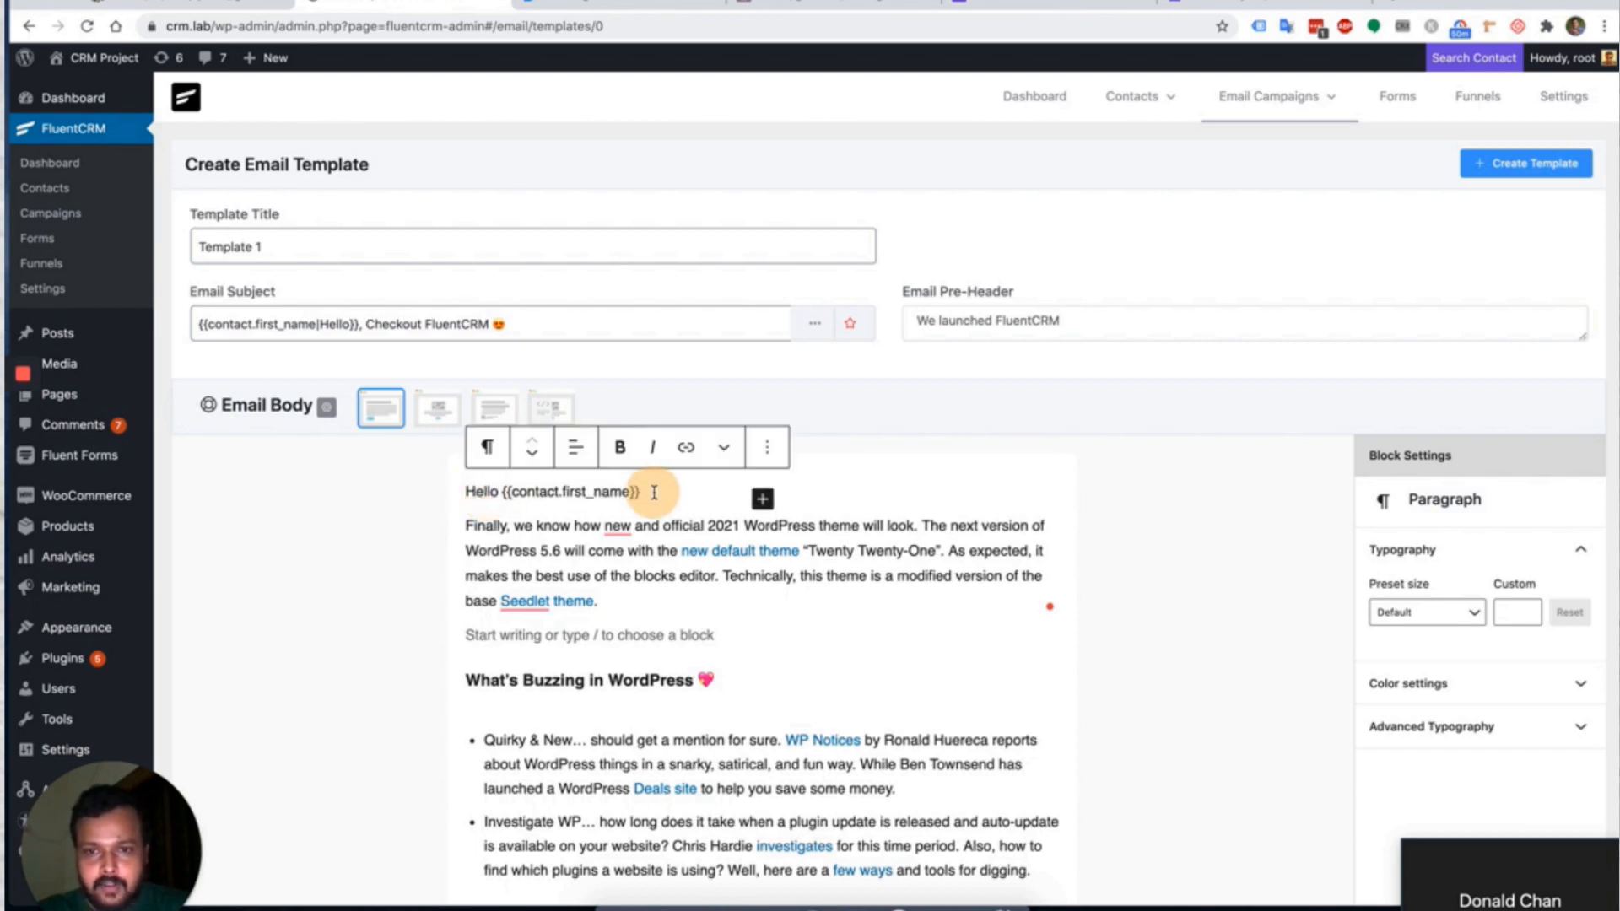
{"action": "left_click", "coordinate": [654, 492]}
{"action": "type", "text": ","}
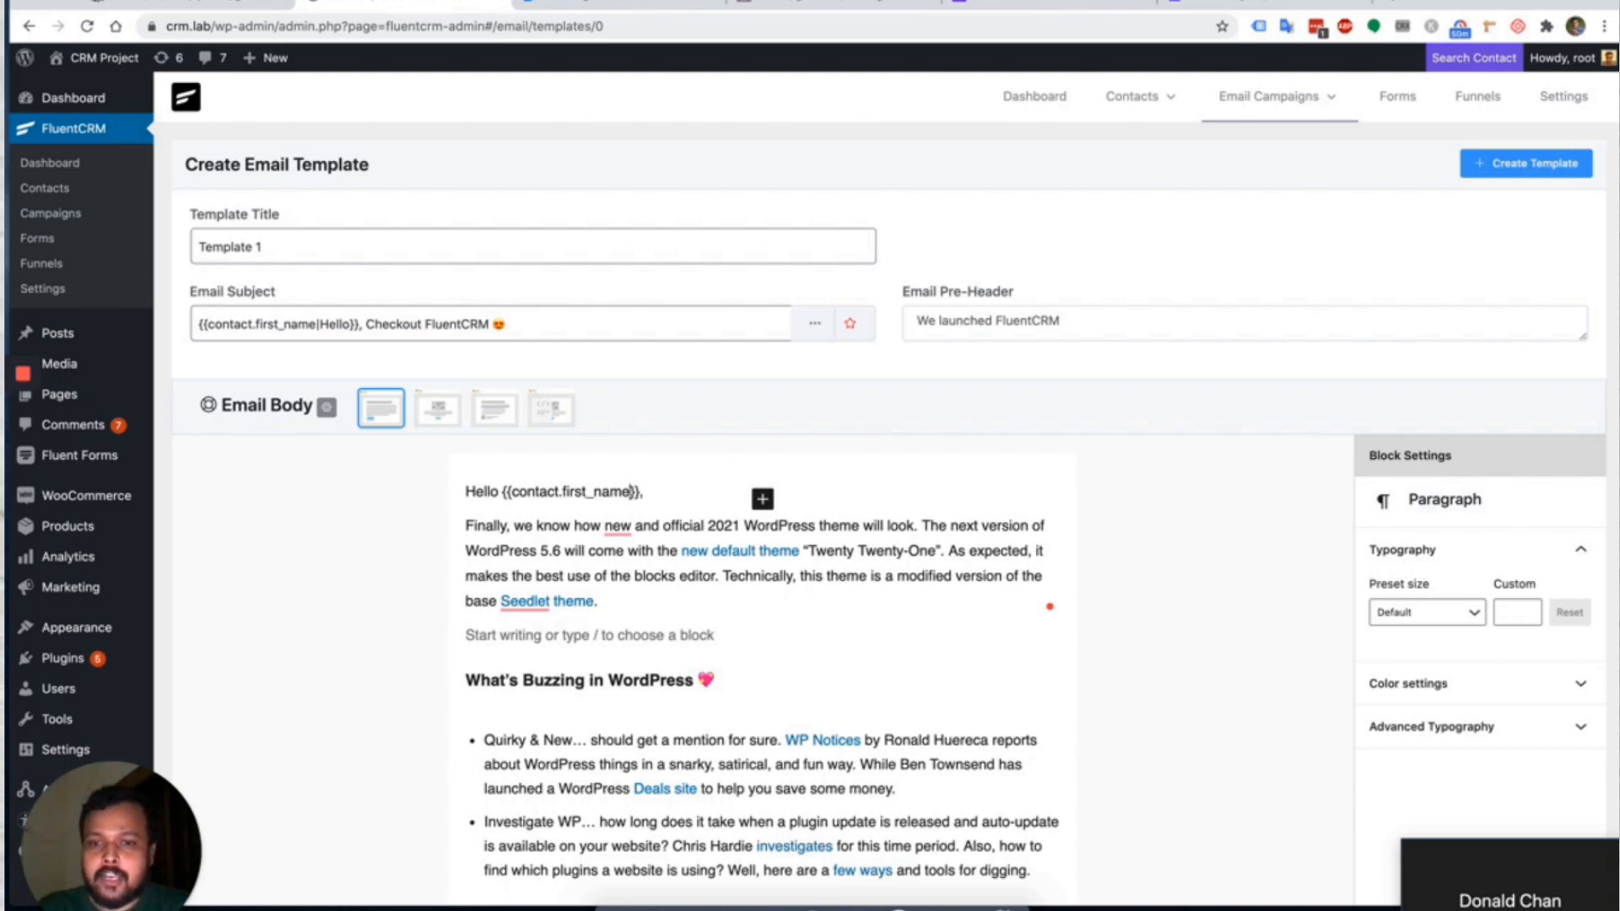
{"action": "type", "text": "There"}
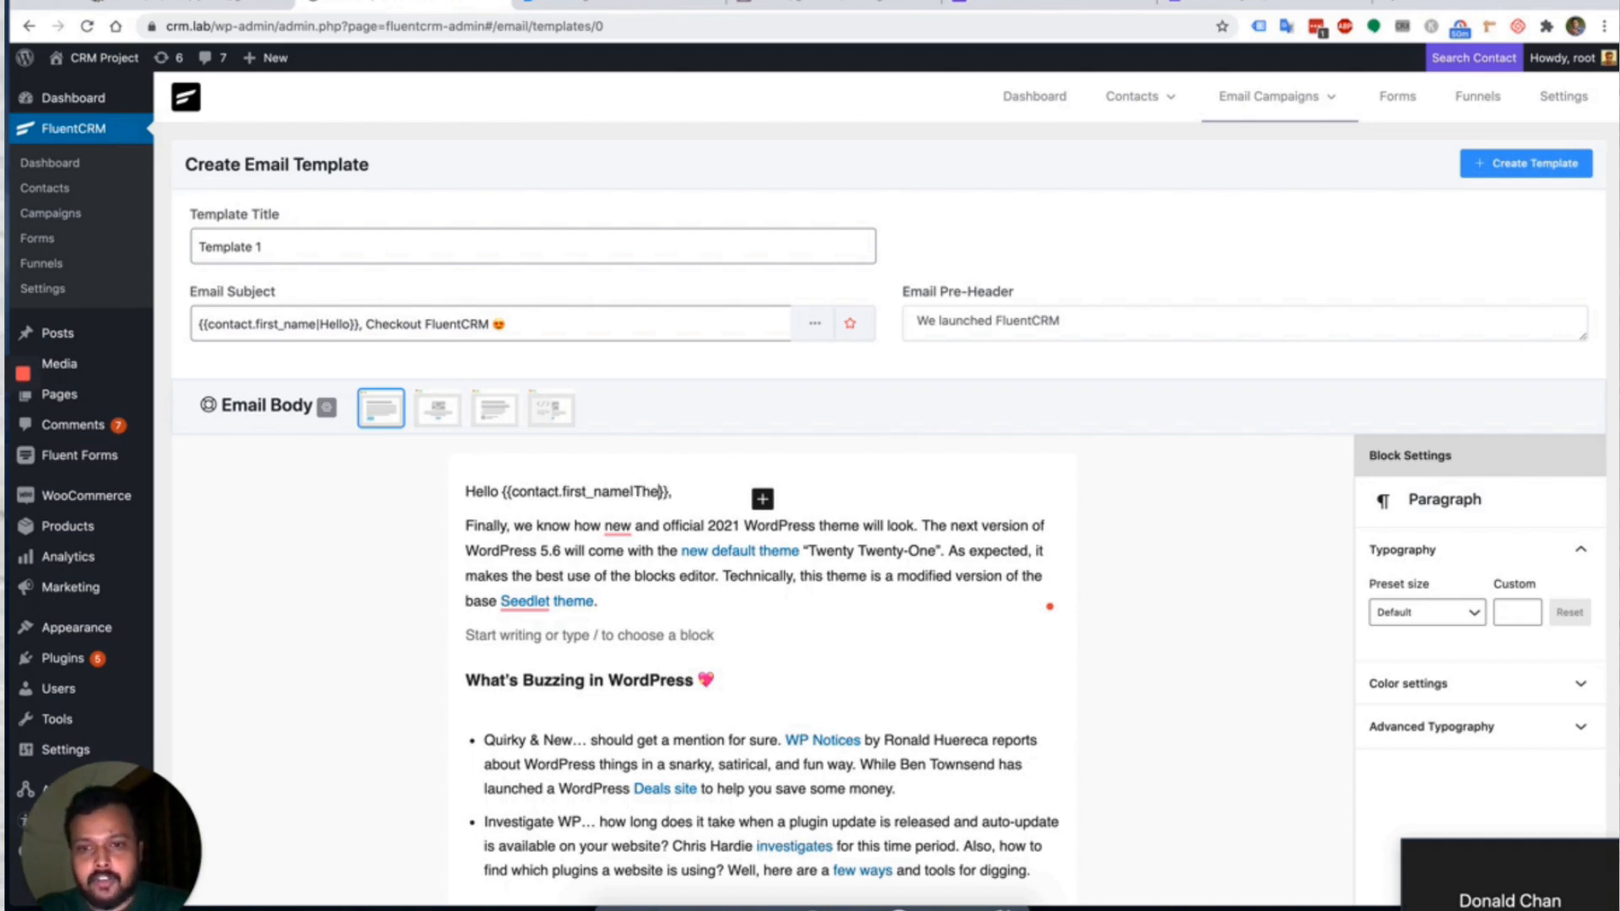
Open the block inserter in the empty paragraph below the intro.
{"action": "left_click", "coordinate": [625, 640]}
{"action": "type", "text": "/"}
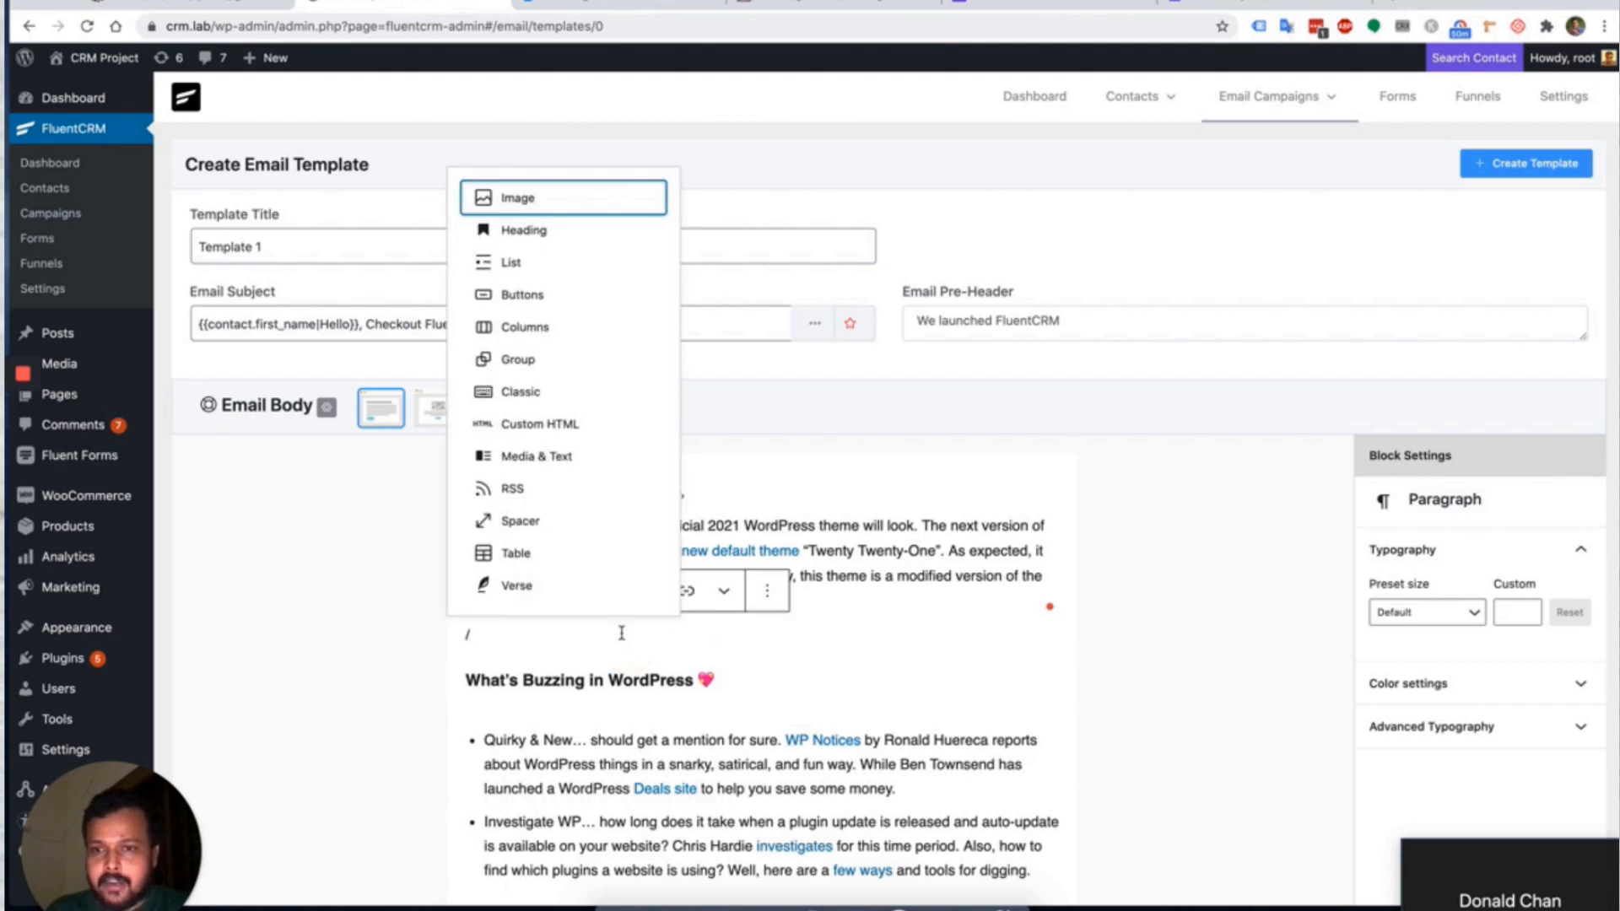
{"action": "key", "text": "BackSpace"}
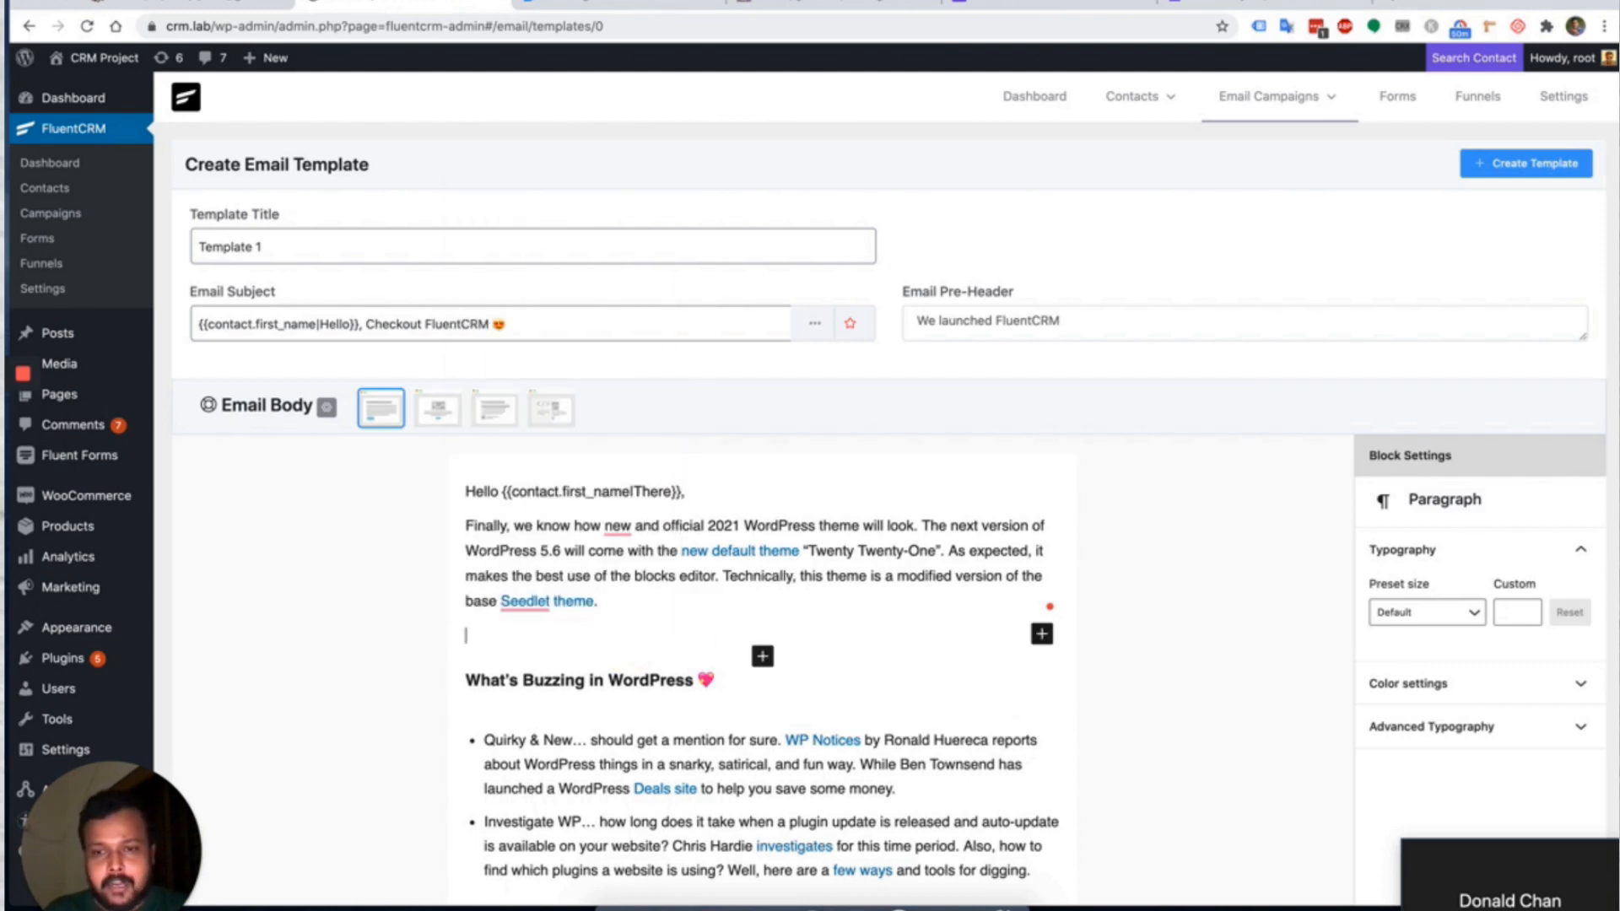
{"action": "left_click", "coordinate": [1042, 634]}
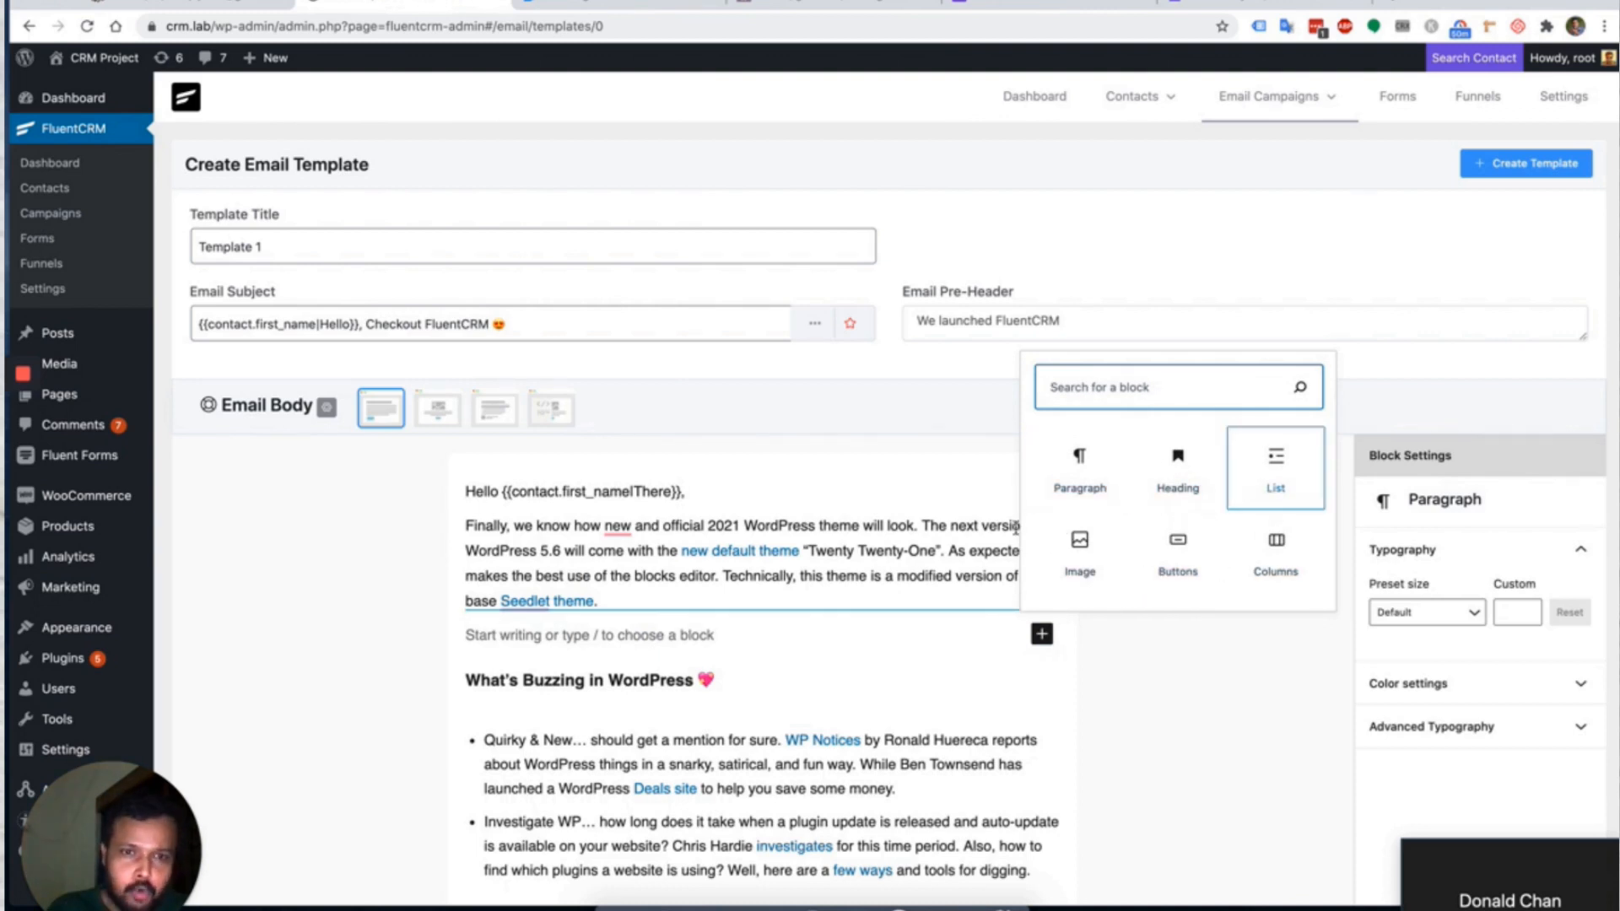
{"action": "left_click", "coordinate": [658, 640]}
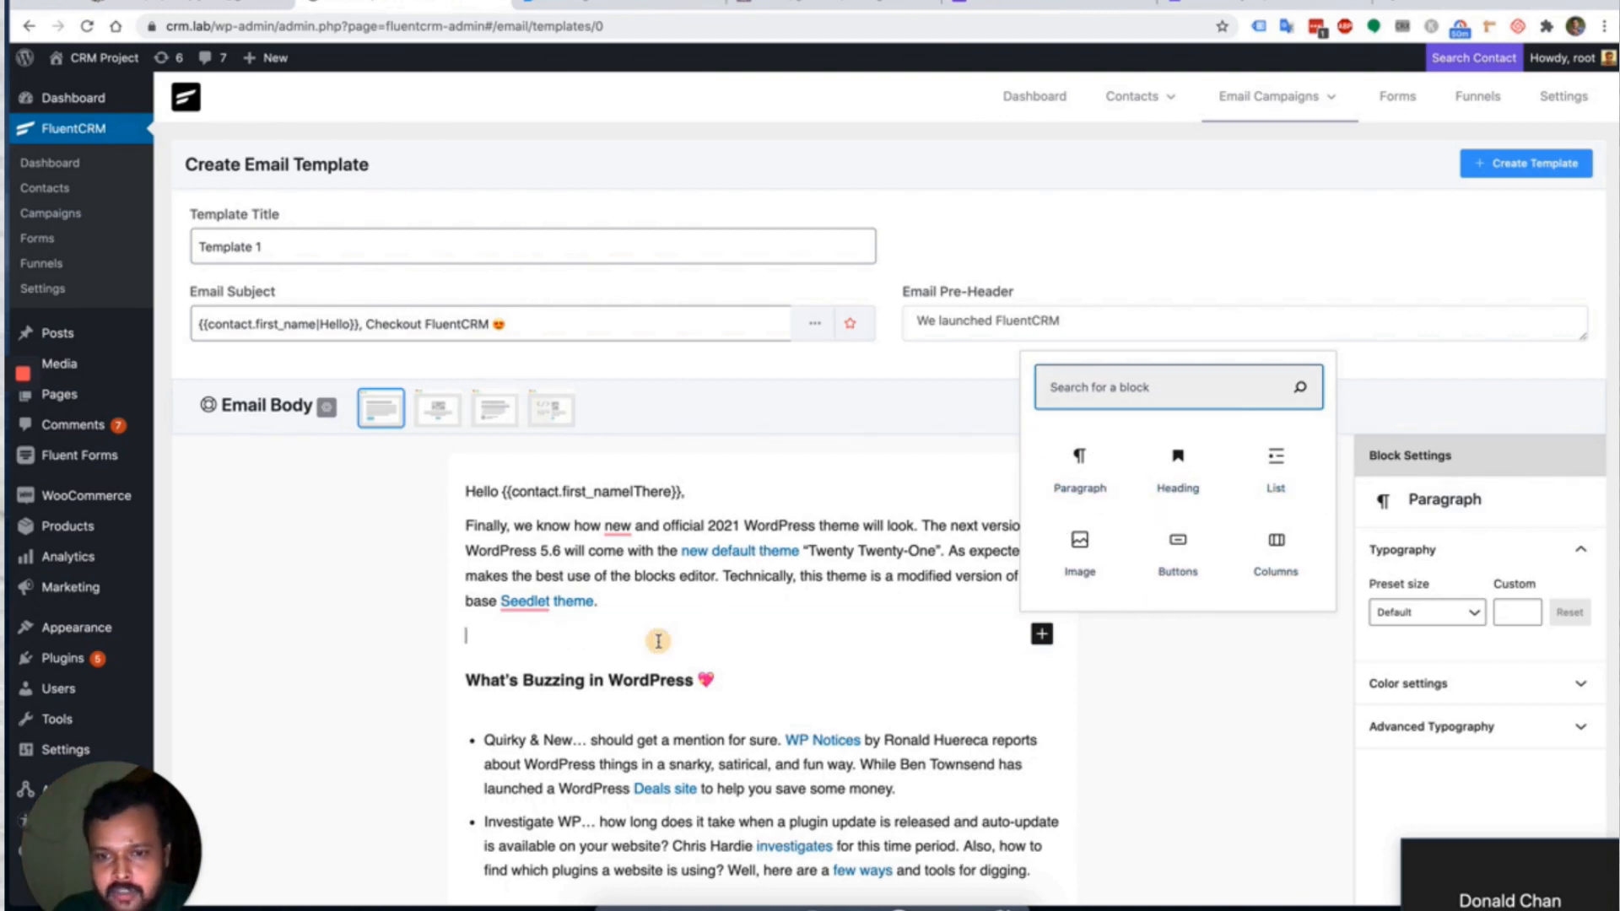
{"action": "type", "text": "/"}
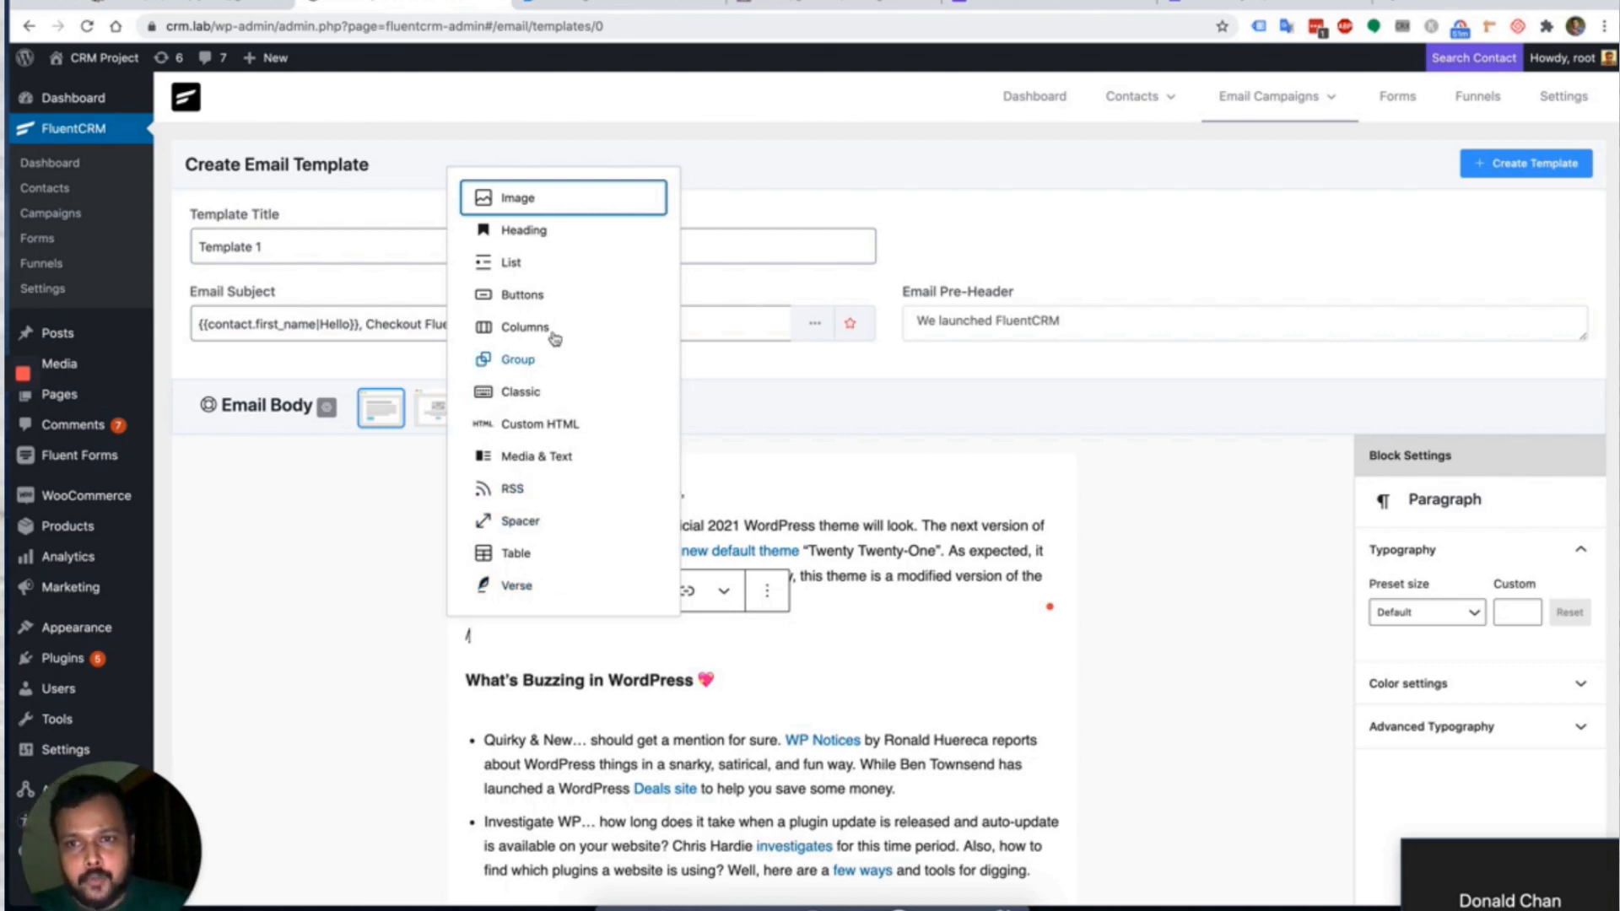
Insert the 30K active installs image from the media library into the body.
{"action": "left_click", "coordinate": [512, 200]}
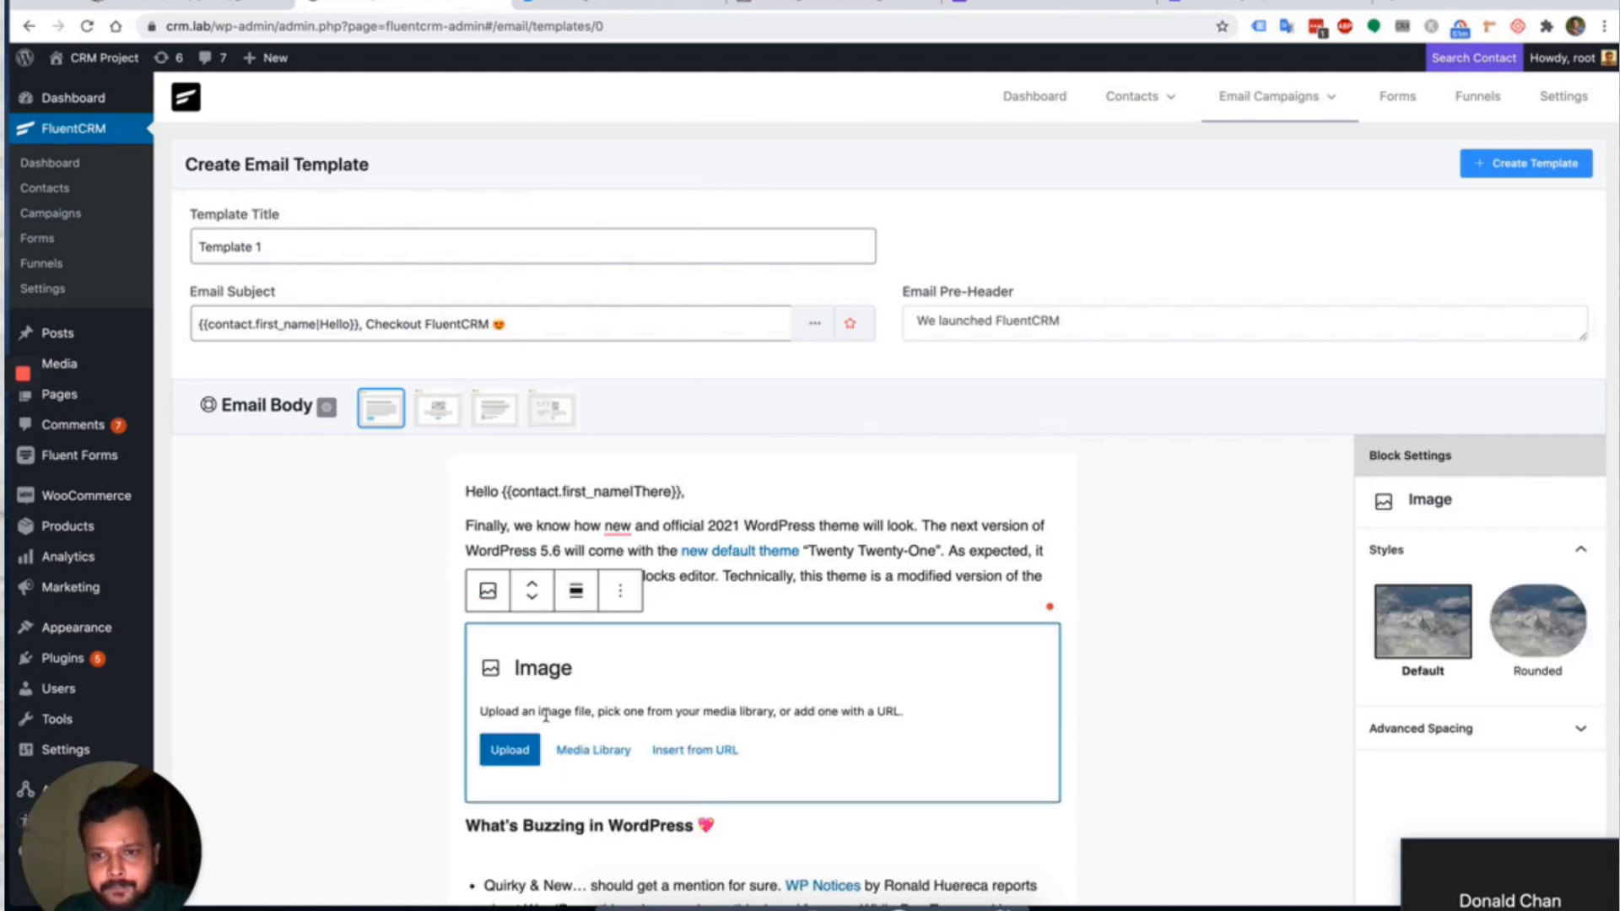
{"action": "left_click", "coordinate": [509, 749]}
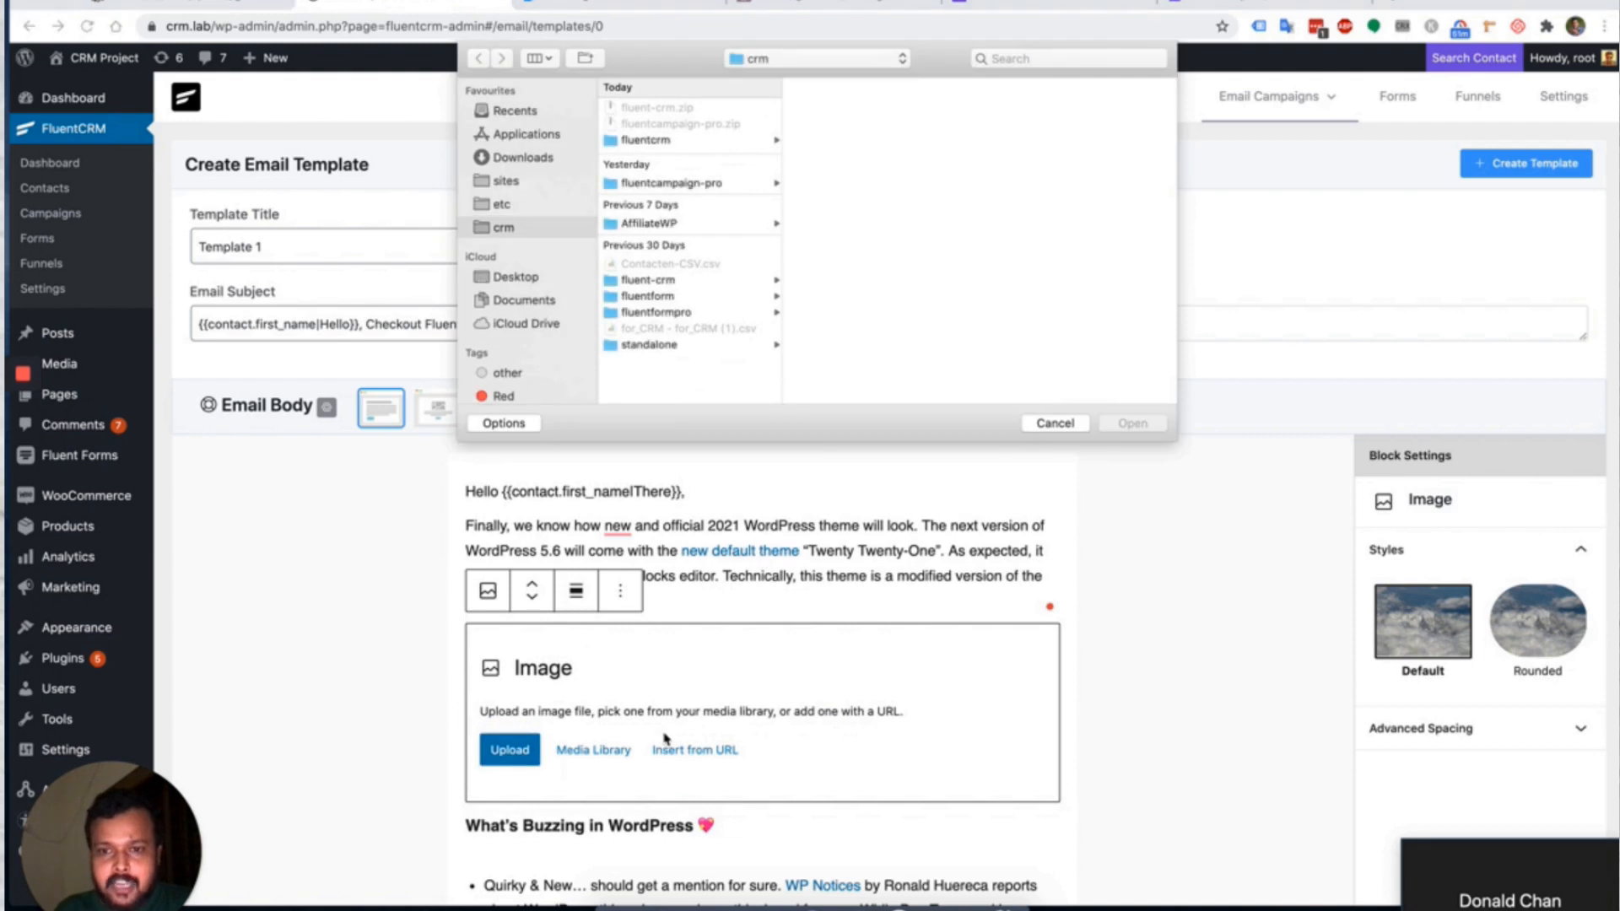
{"action": "left_click", "coordinate": [1054, 423]}
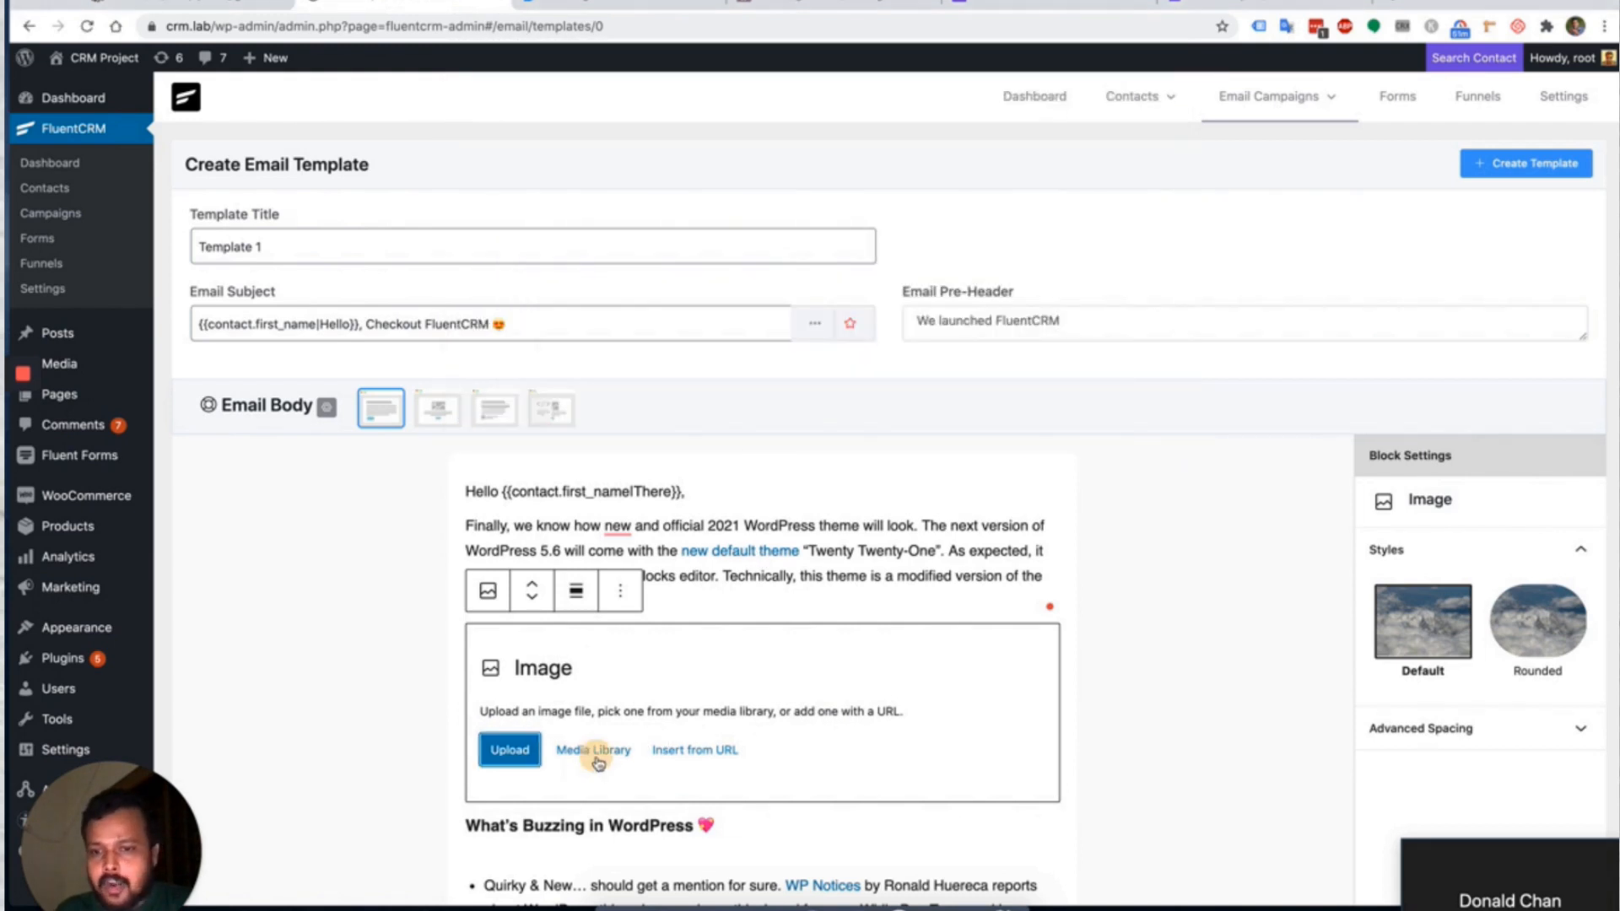
{"action": "left_click", "coordinate": [593, 751]}
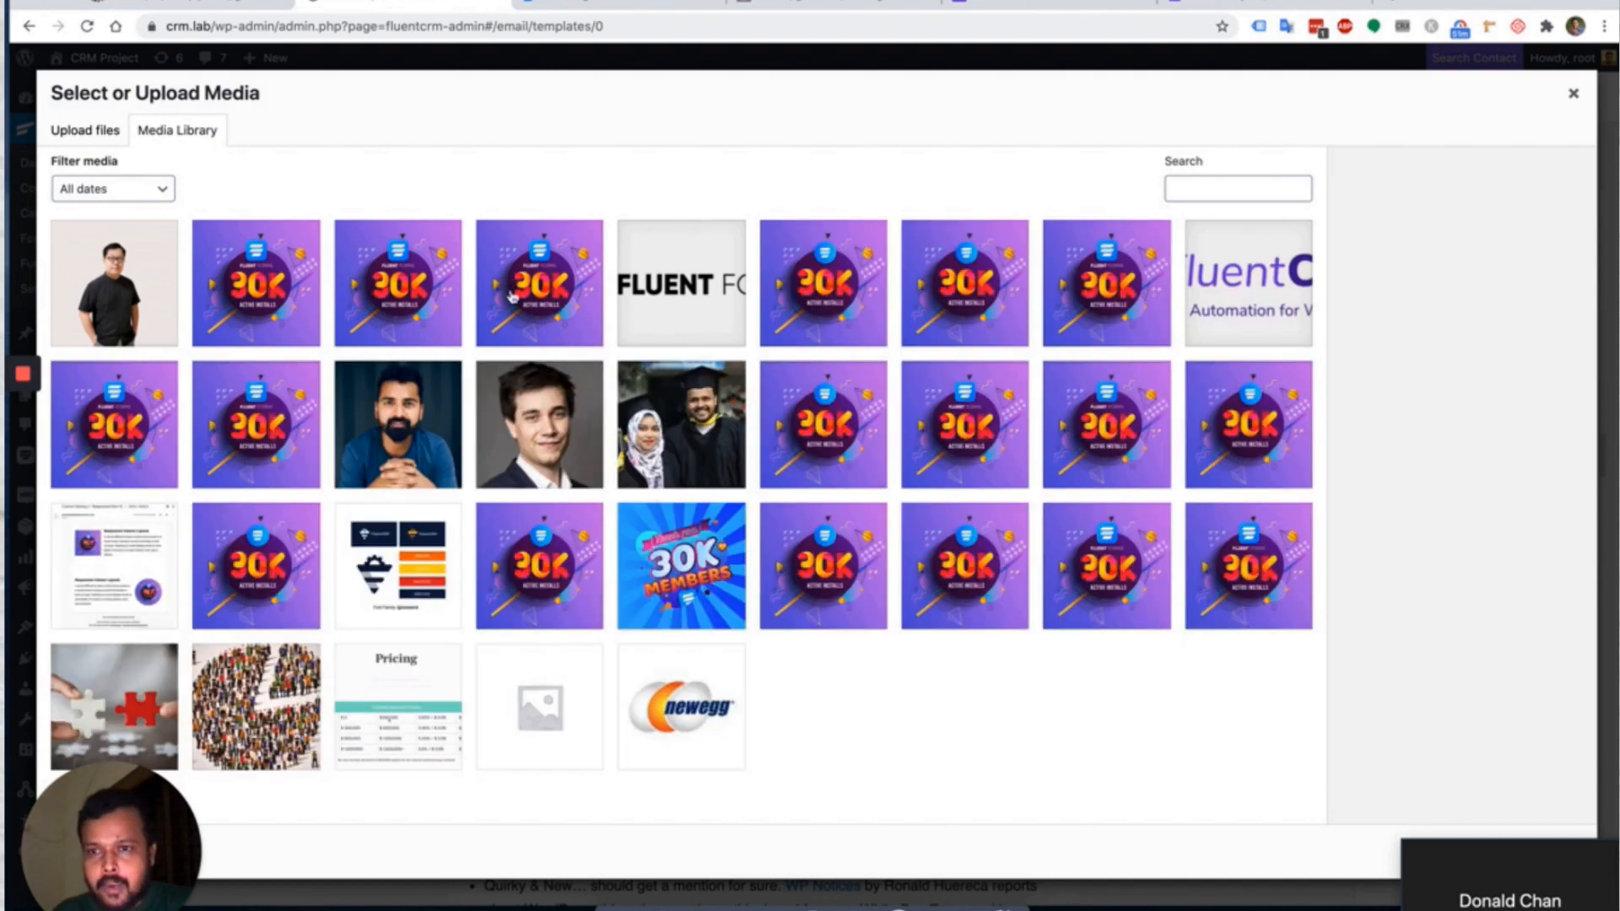
{"action": "left_click", "coordinate": [534, 289]}
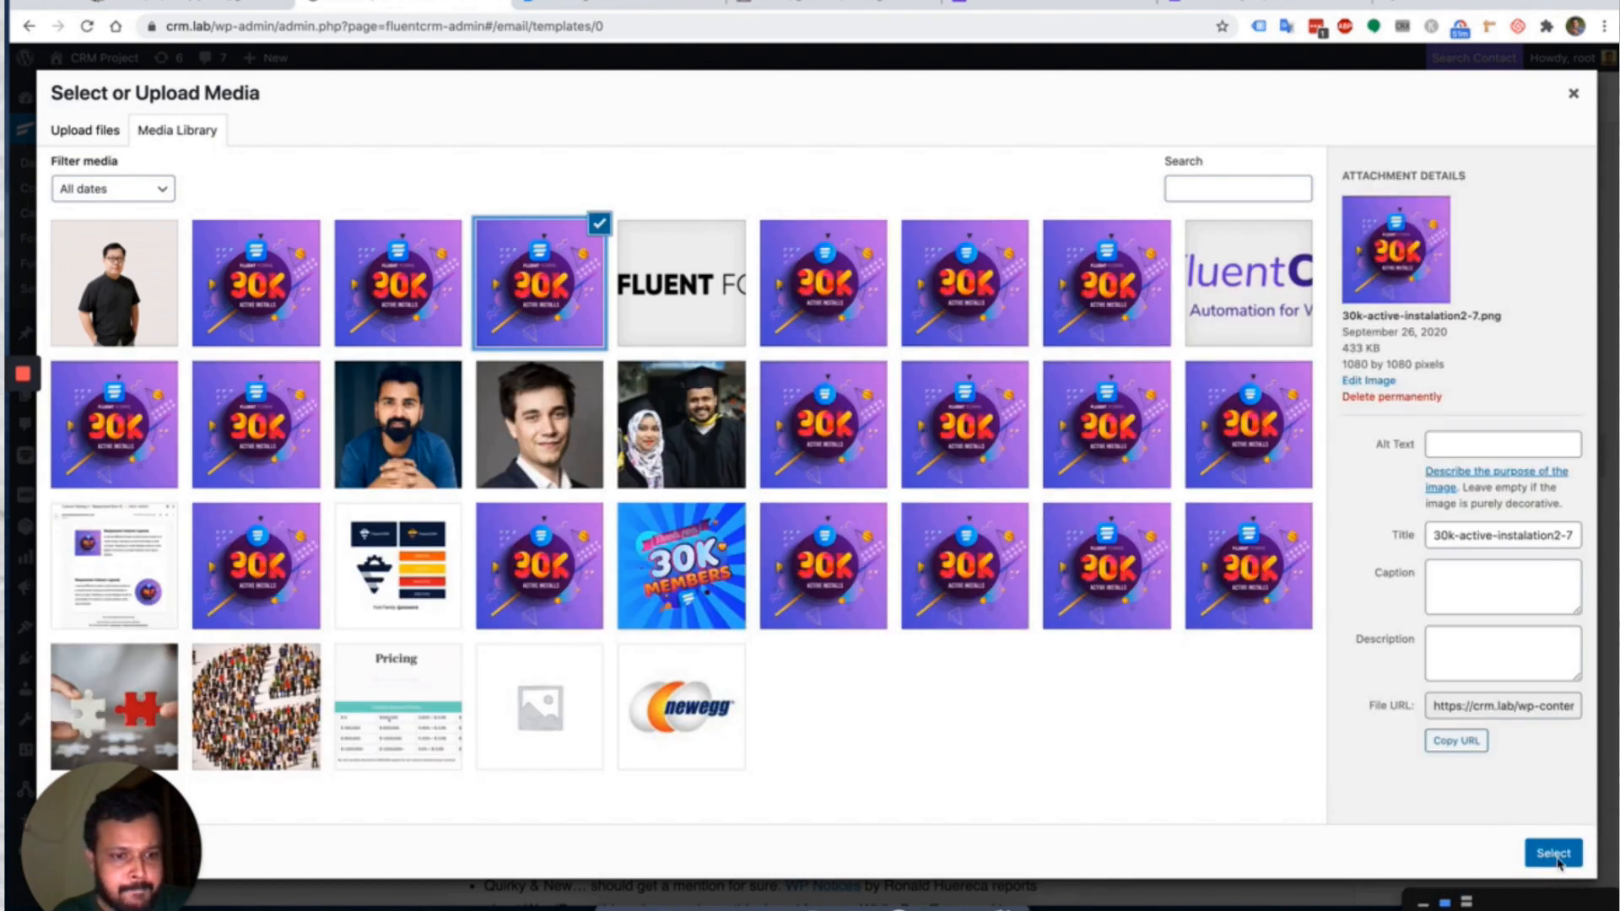
{"action": "left_click", "coordinate": [1557, 855]}
Make the image rounded, resize it to 200 × 200, and center it.
{"action": "scroll", "coordinate": [919, 548], "scroll_direction": "down", "scroll_amount": 5}
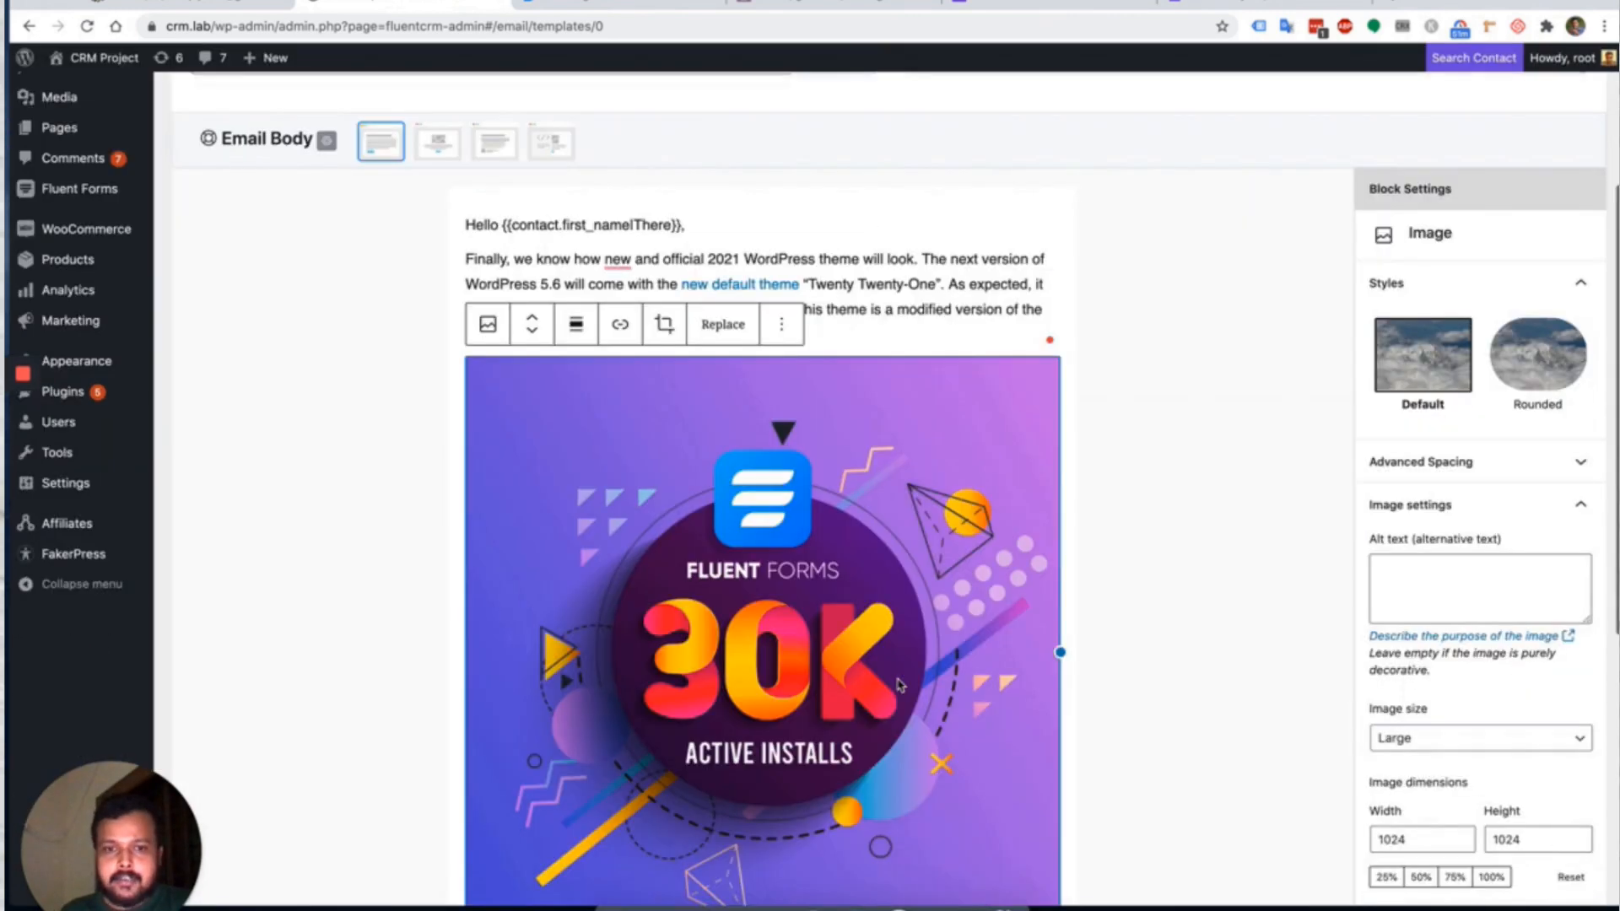
{"action": "scroll", "coordinate": [920, 548], "scroll_direction": "down", "scroll_amount": 3}
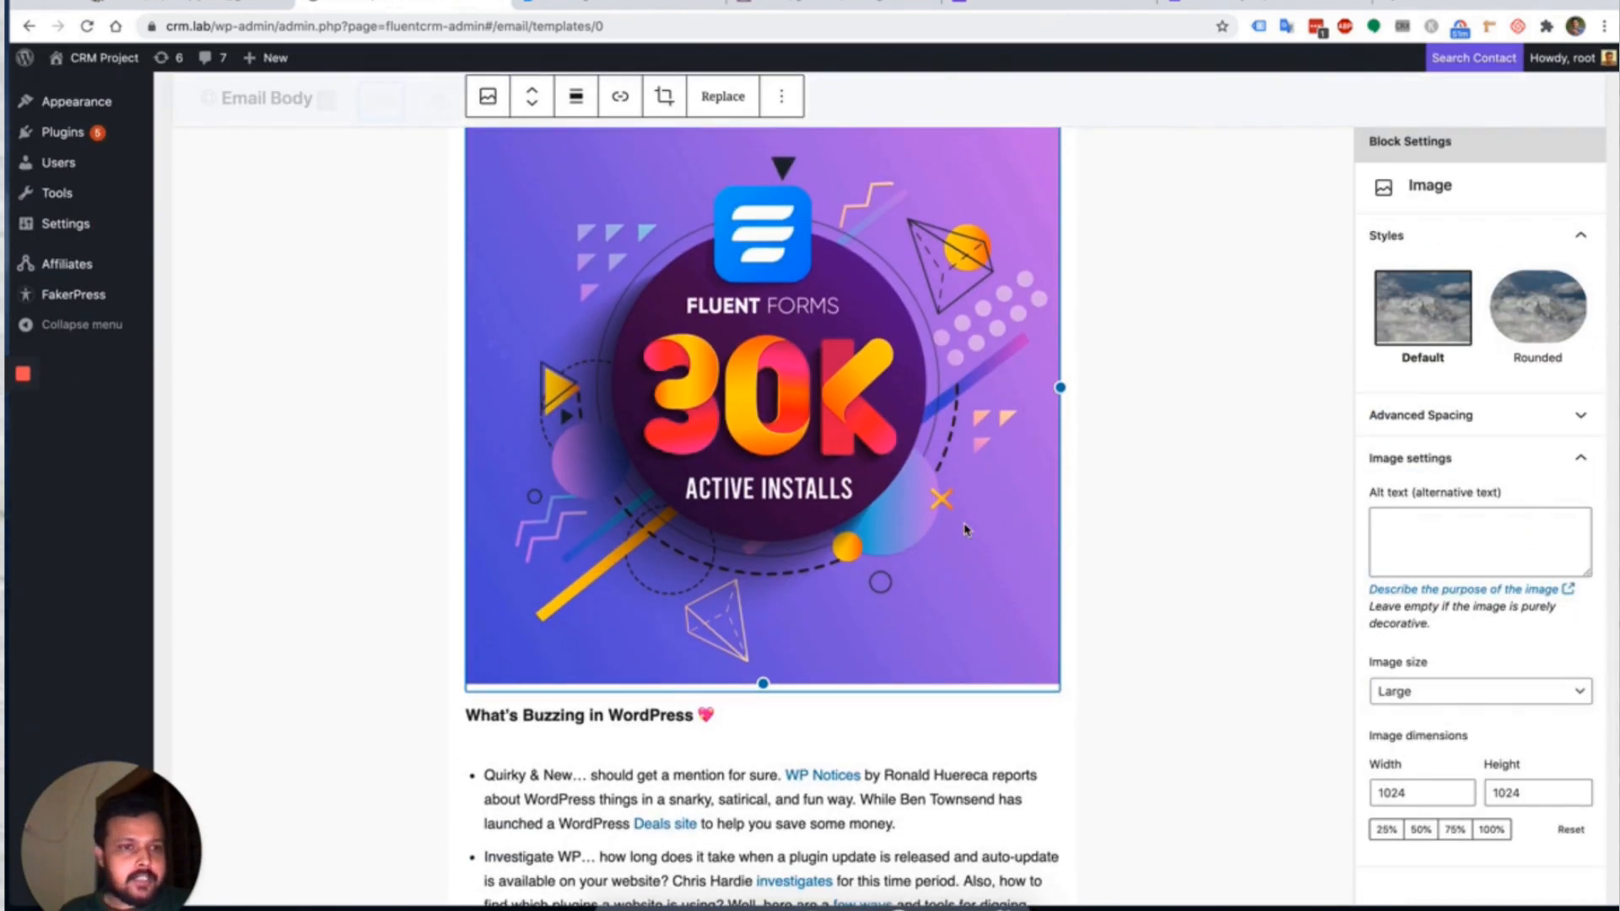
{"action": "left_click", "coordinate": [1537, 308]}
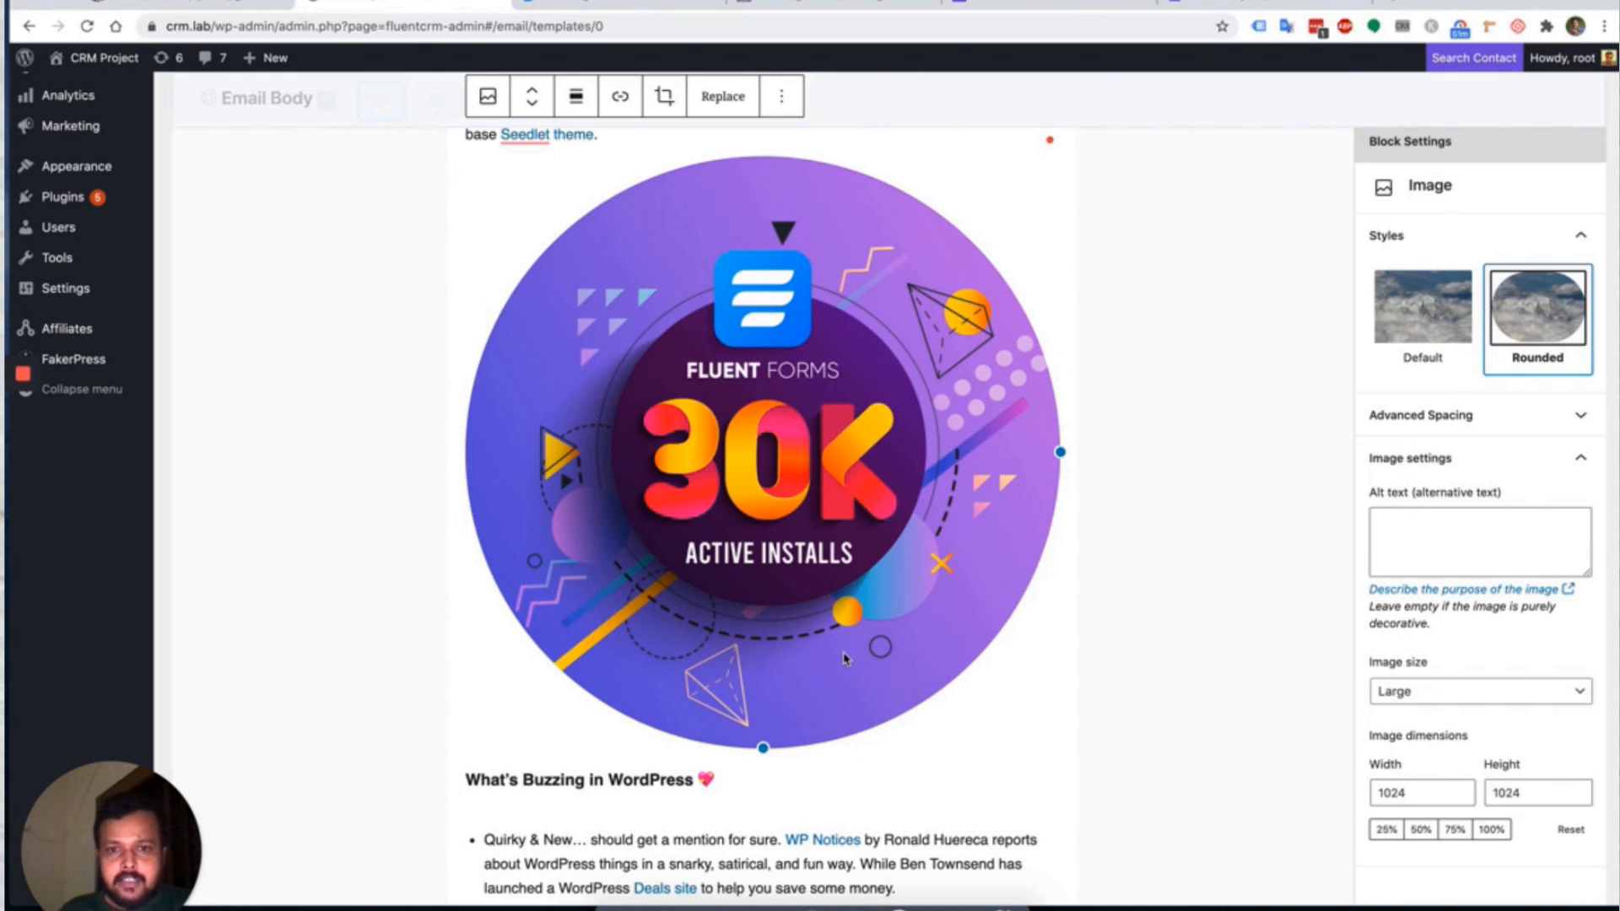
{"action": "left_click_drag", "start_coordinate": [1061, 448], "coordinate": [874, 442]}
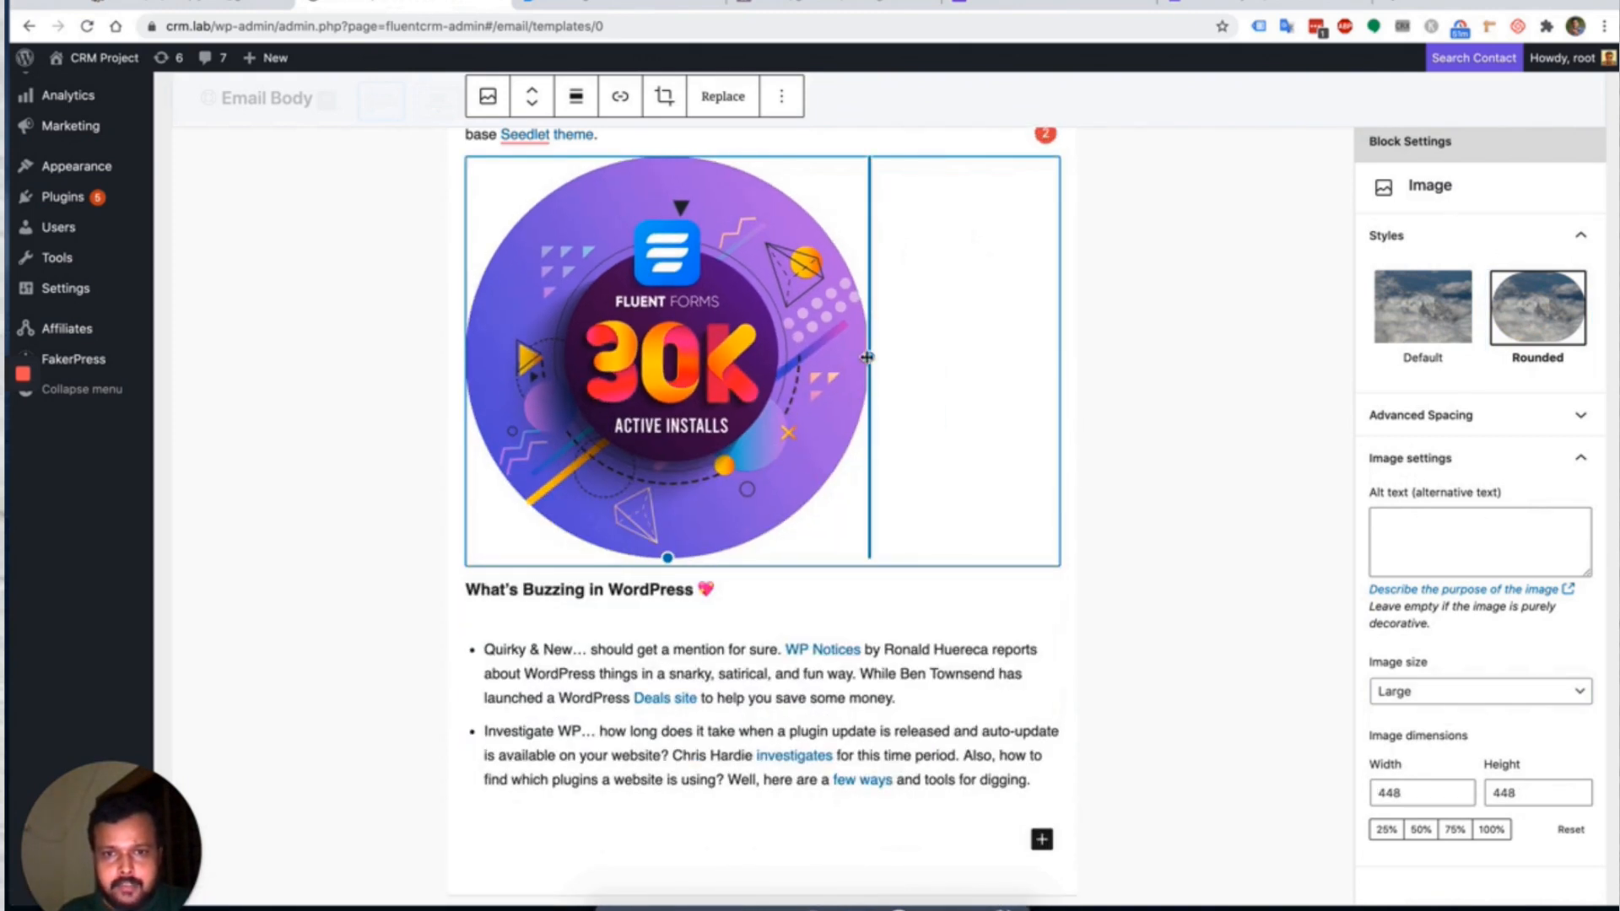
{"action": "left_click_drag", "start_coordinate": [692, 349], "coordinate": [645, 344]}
{"action": "scroll", "coordinate": [766, 438], "scroll_direction": "up", "scroll_amount": 3}
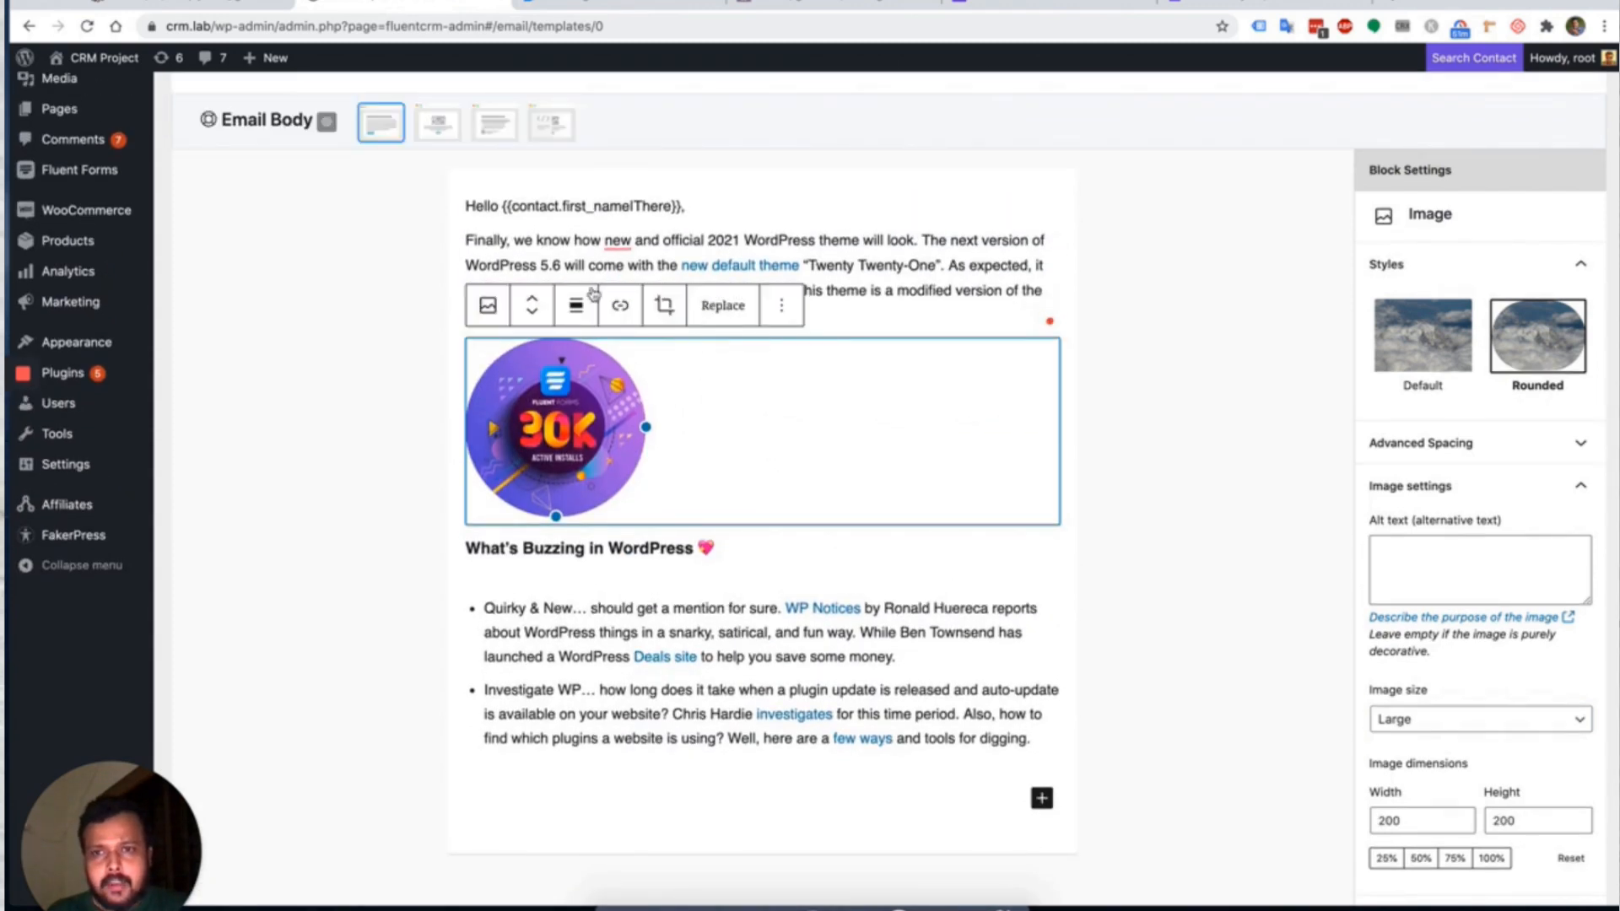
{"action": "left_click", "coordinate": [577, 305]}
{"action": "left_click", "coordinate": [618, 399]}
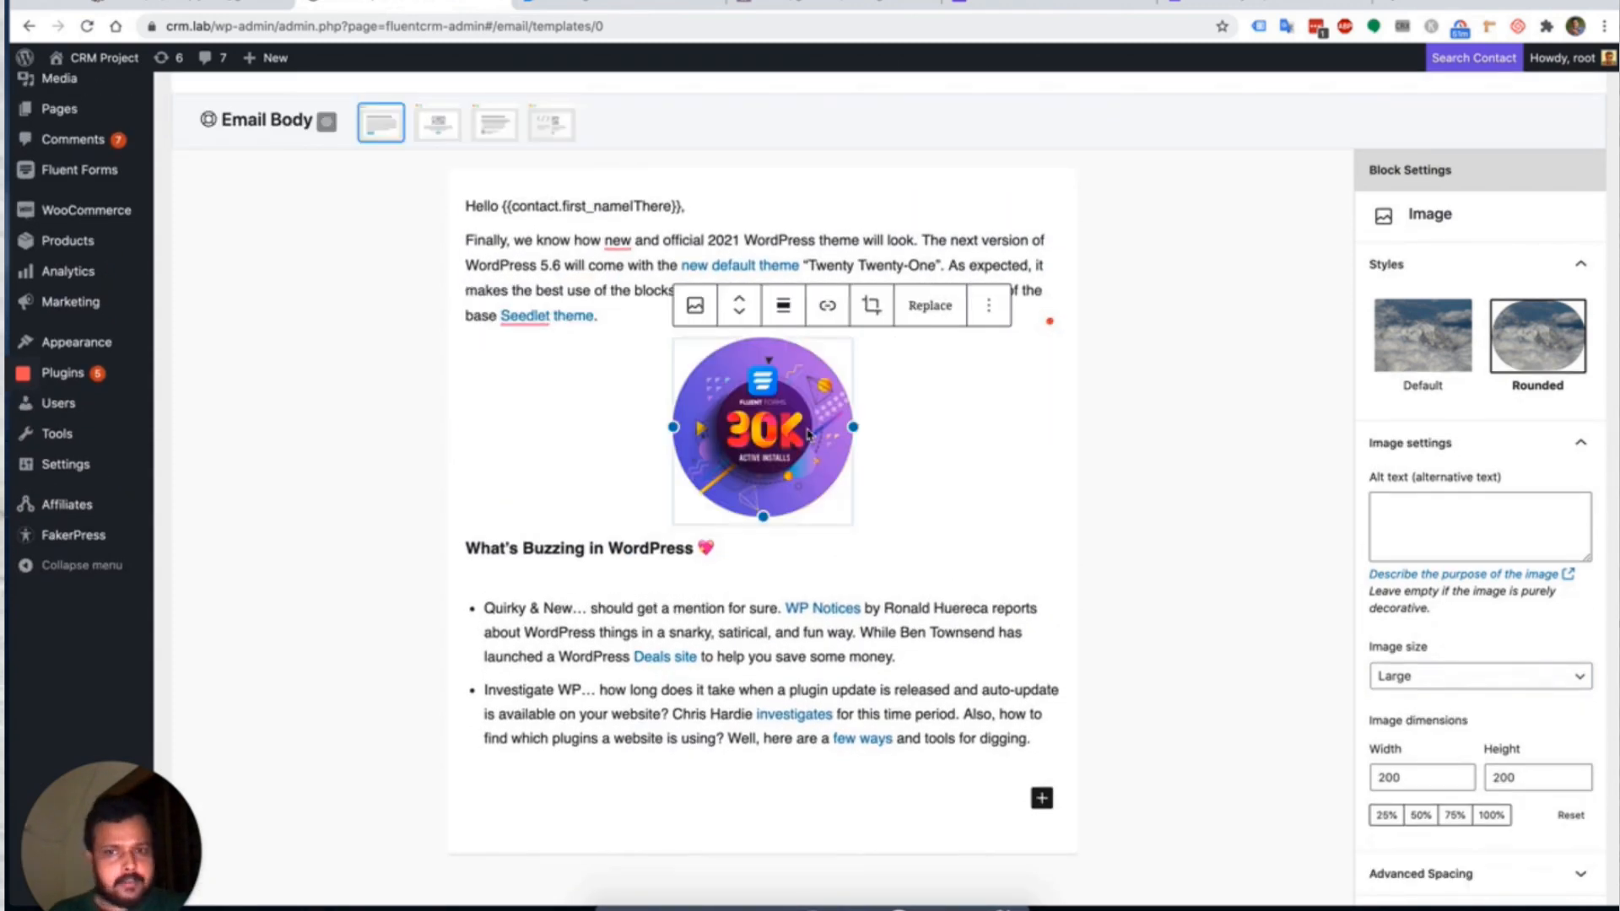
Start a new empty block after the bullet list.
{"action": "left_click", "coordinate": [1043, 742]}
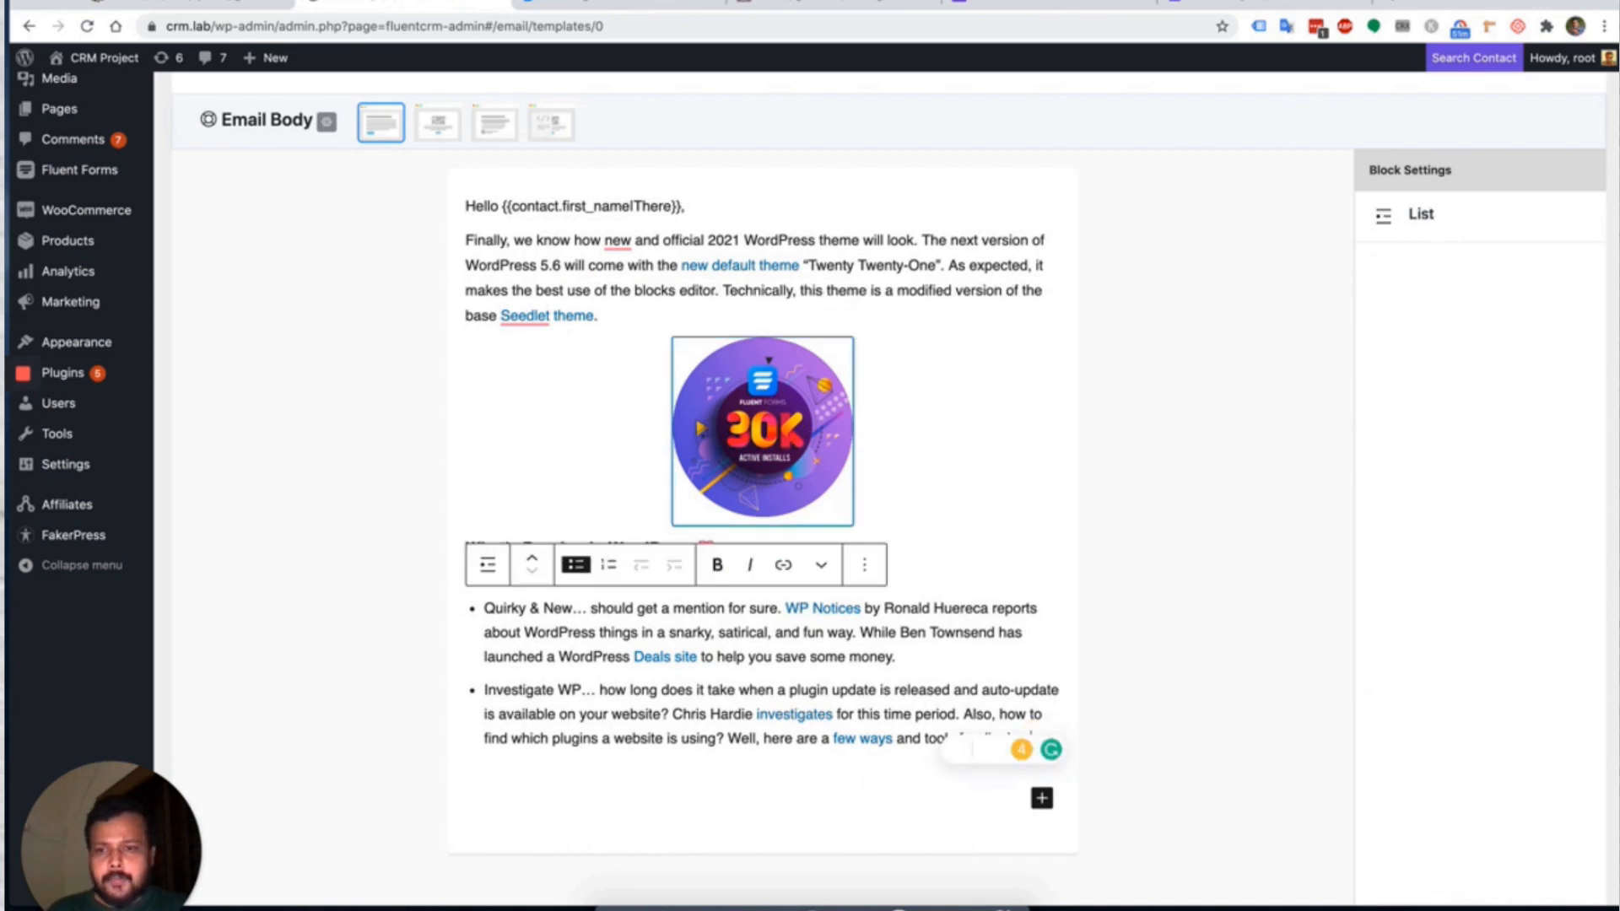
{"action": "key", "text": "Return"}
{"action": "key", "text": "Return"}
{"action": "scroll", "coordinate": [765, 490], "scroll_direction": "down", "scroll_amount": 2}
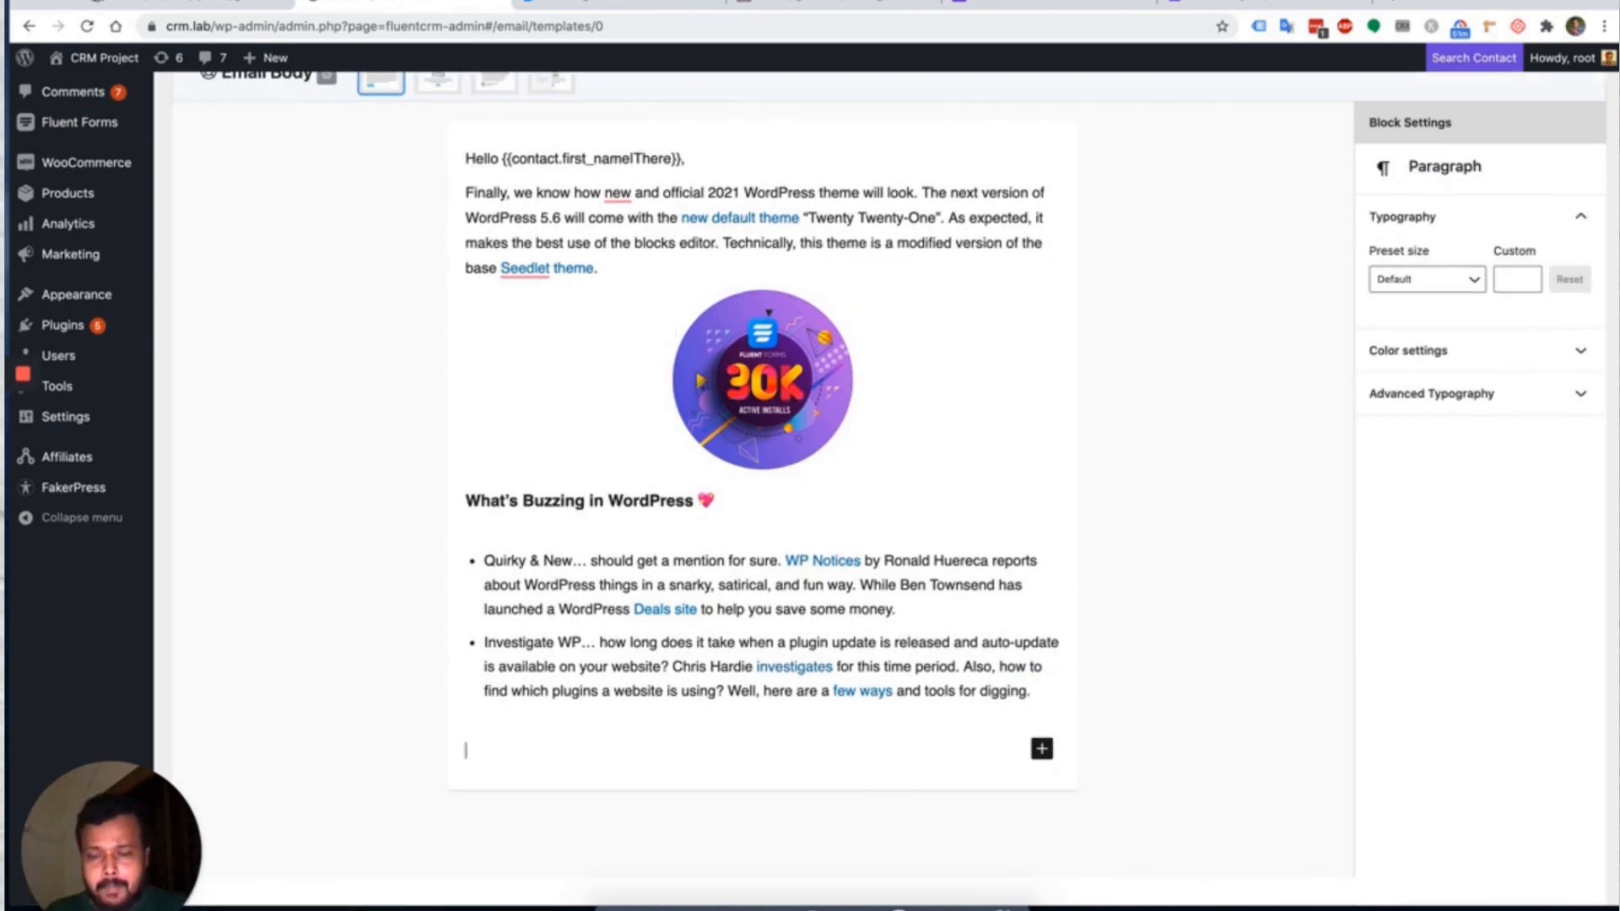
Insert an RSS block that loads the wpmanageninja.com/feed URL.
{"action": "type", "text": "/"}
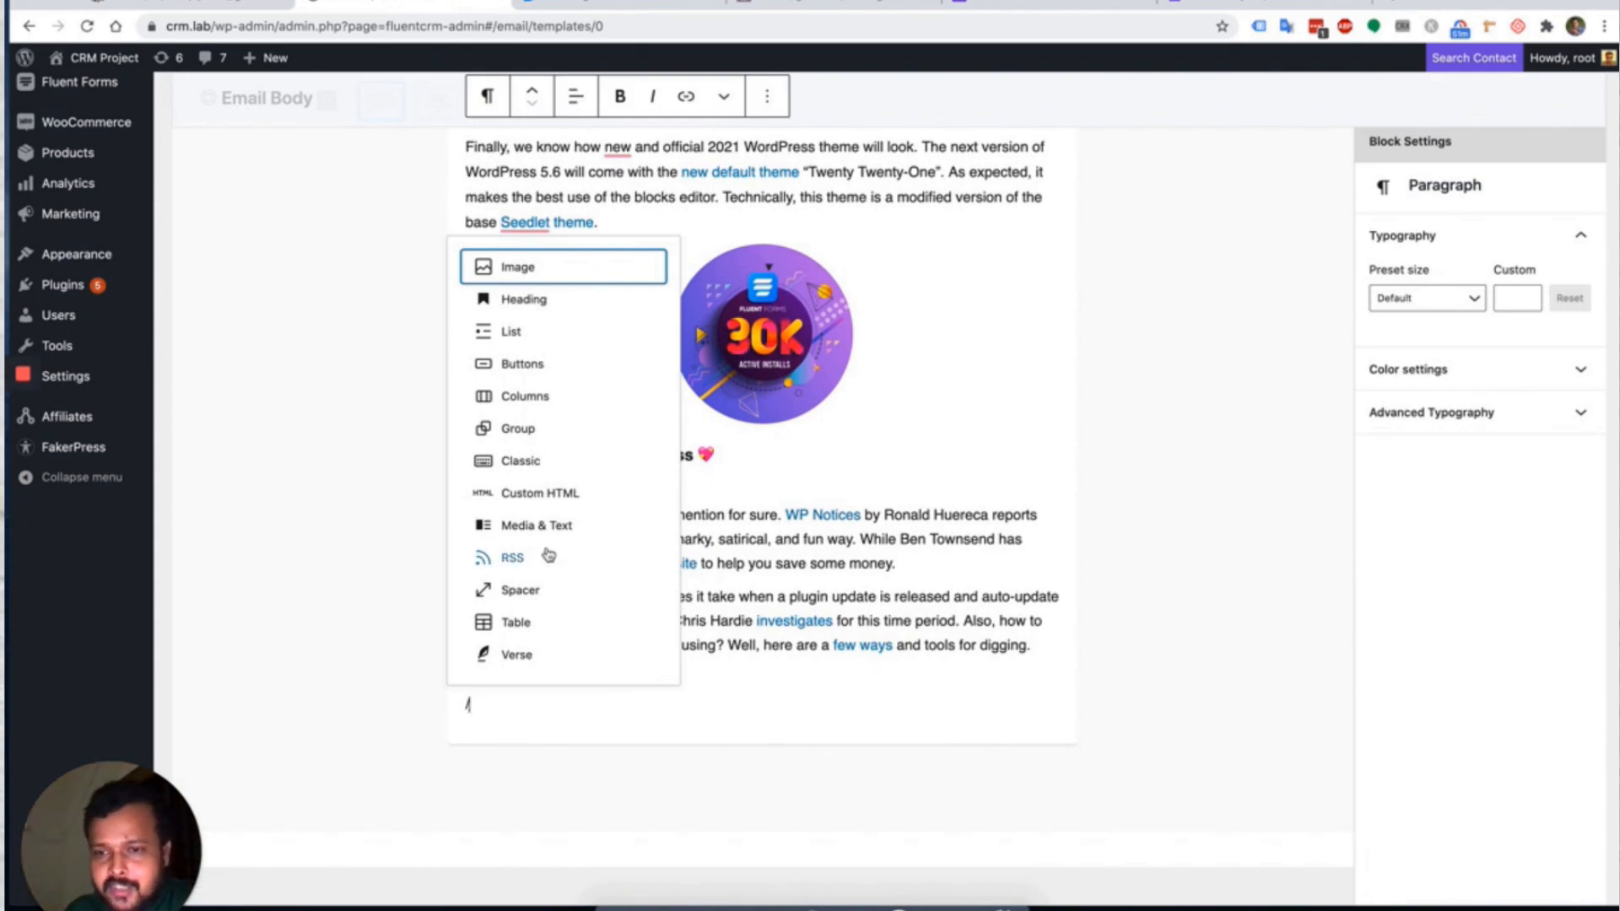
{"action": "left_click", "coordinate": [516, 556]}
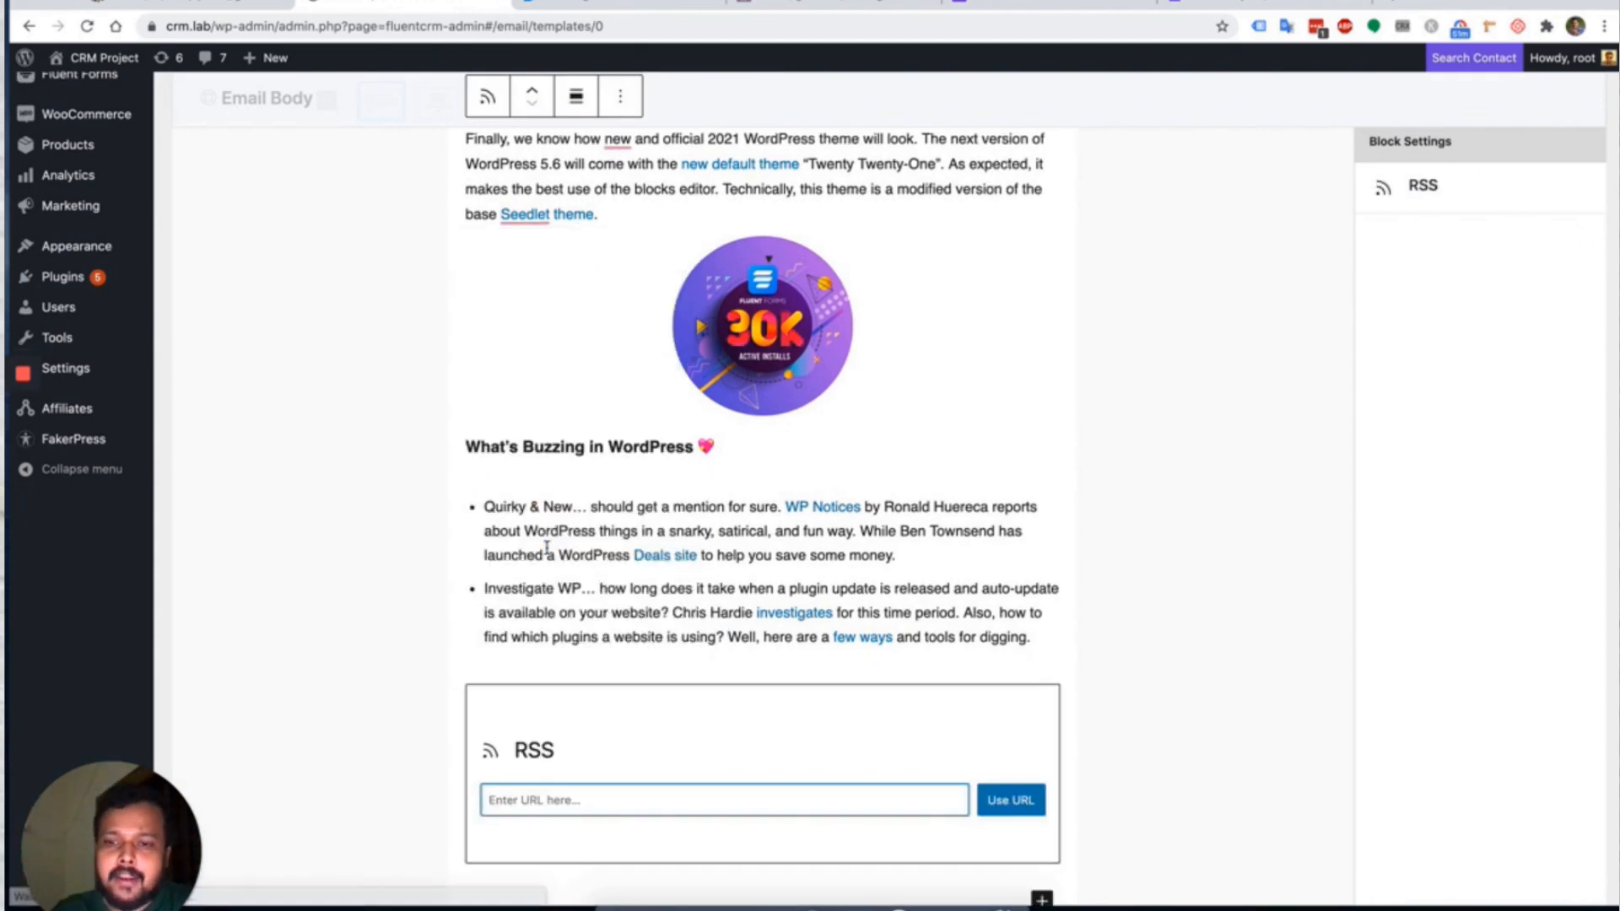
{"action": "left_click", "coordinate": [1394, 2]}
{"action": "type", "text": "wpmanageninja.com/f"}
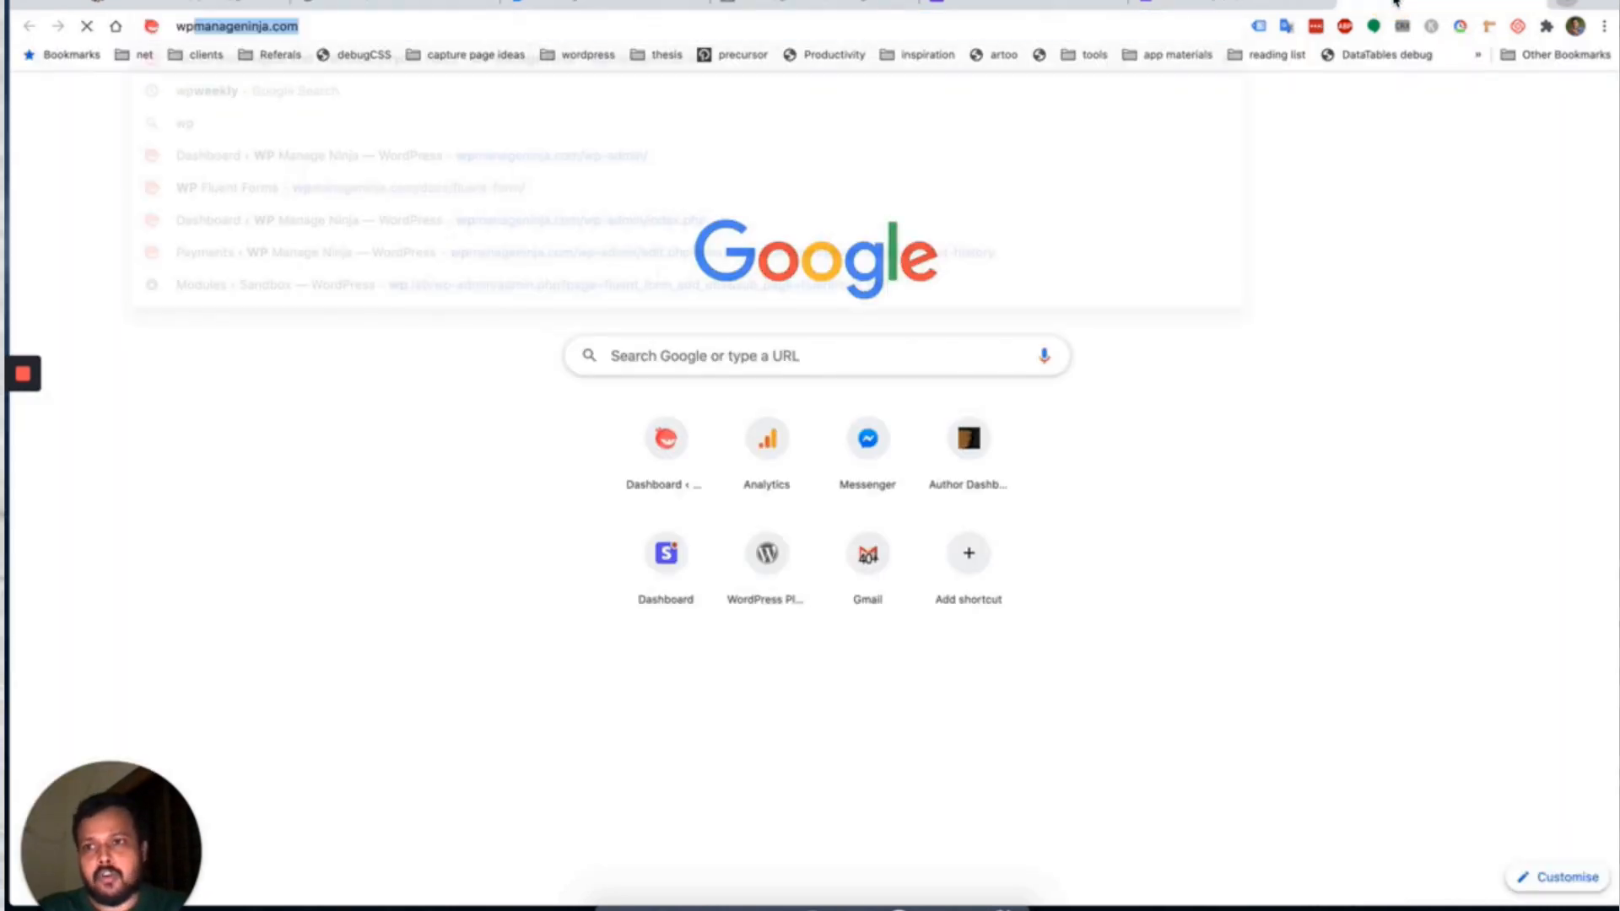
{"action": "type", "text": "eed"}
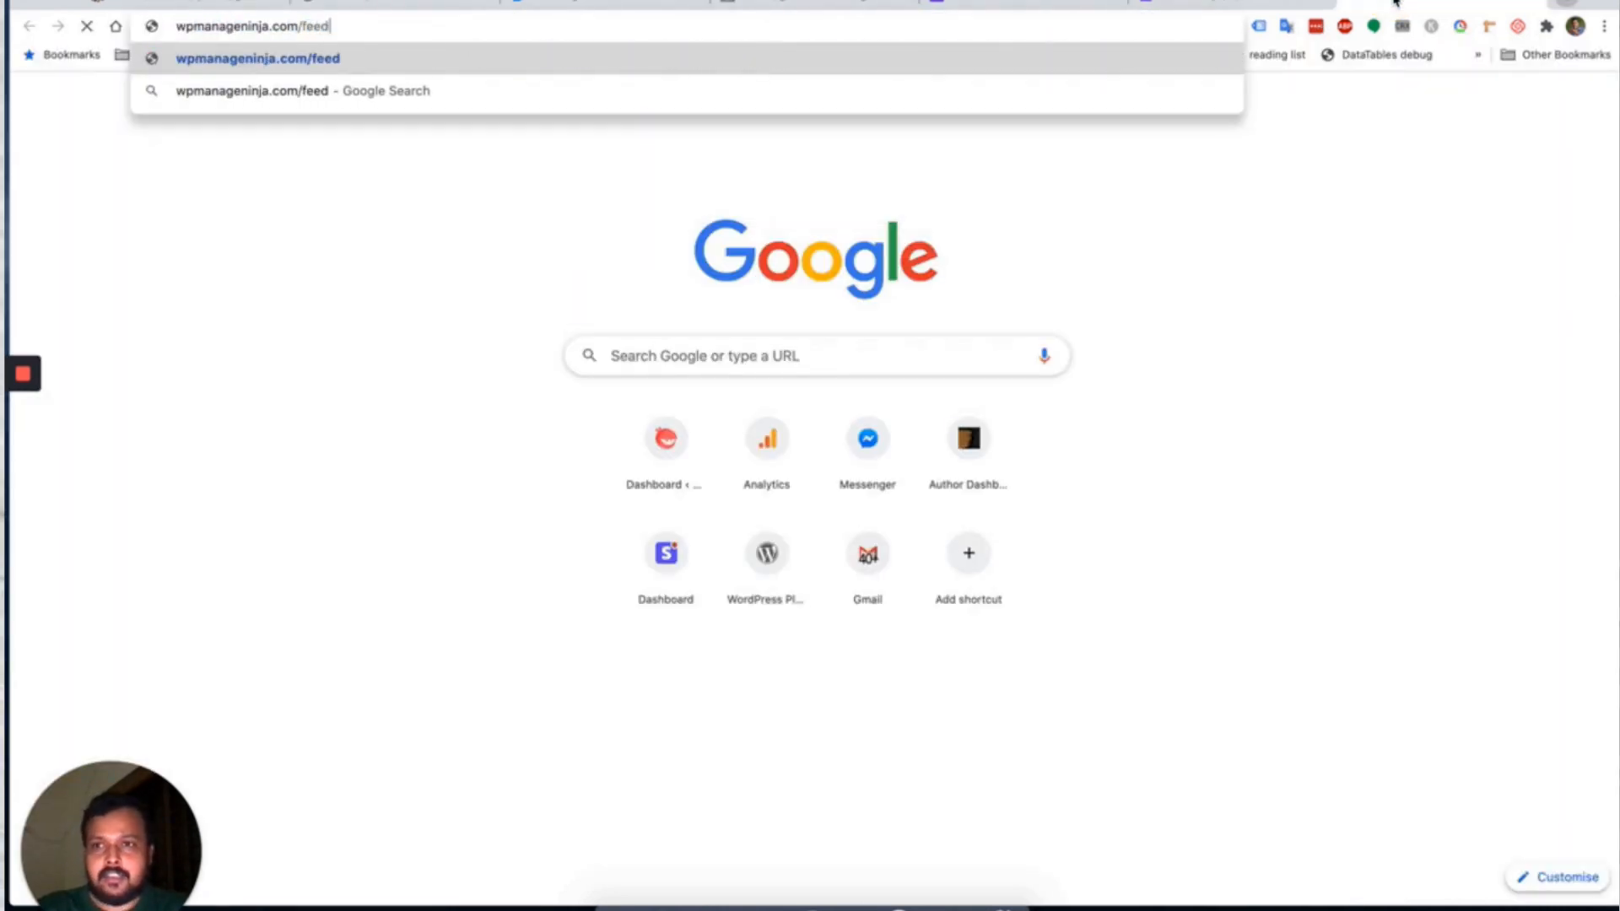
{"action": "key", "text": "super+a"}
{"action": "key", "text": "super+c"}
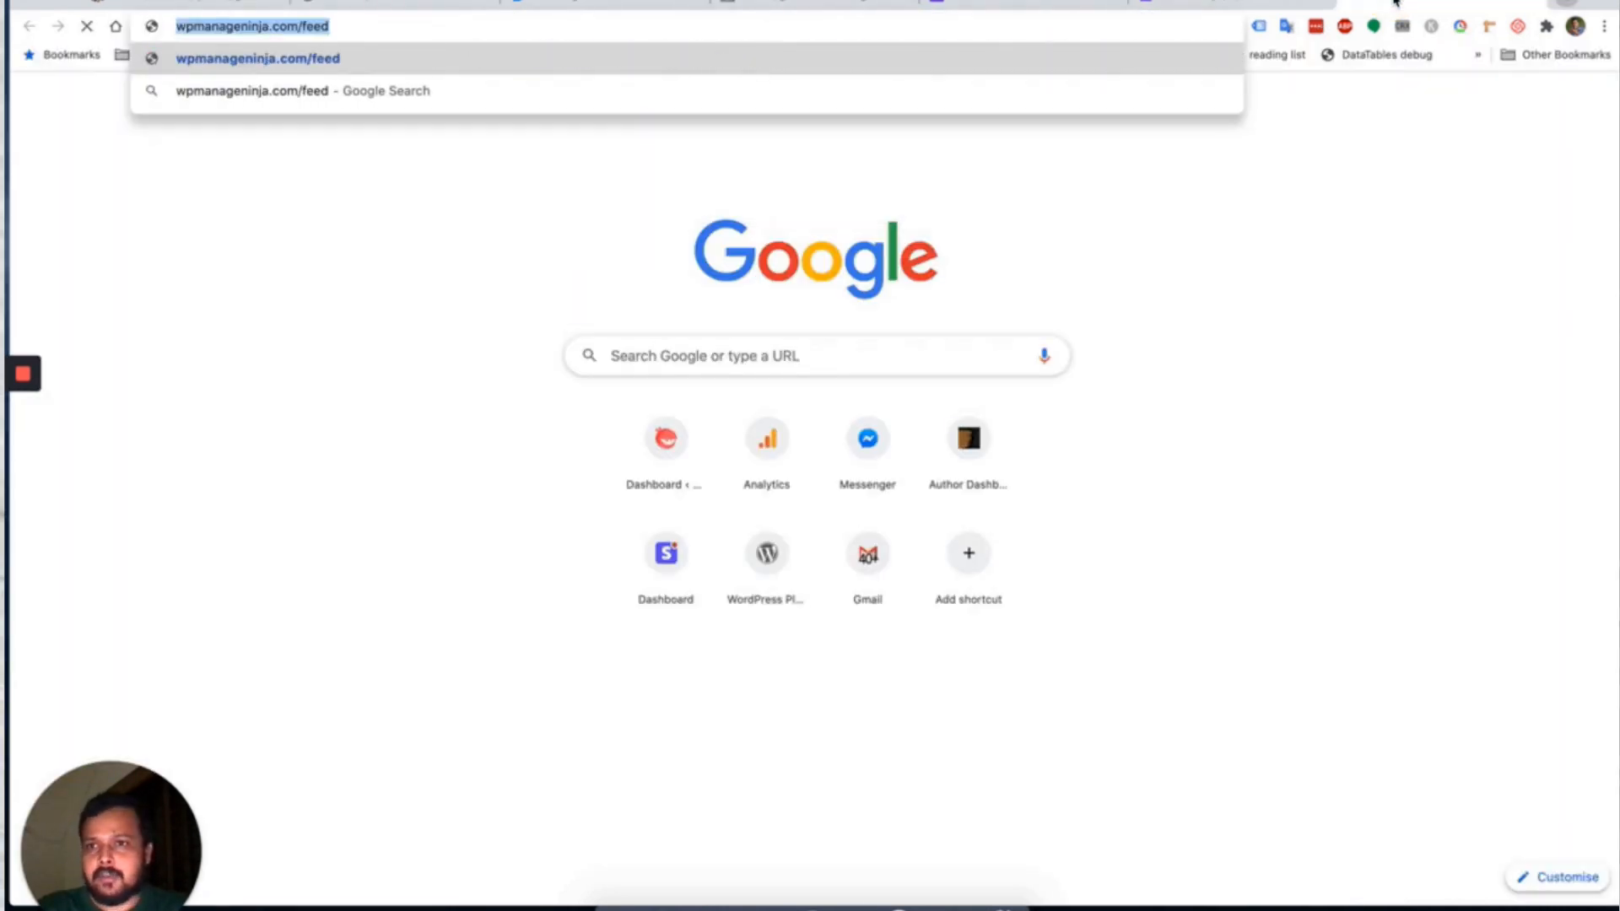
{"action": "left_click", "coordinate": [376, 7]}
{"action": "left_click", "coordinate": [672, 802]}
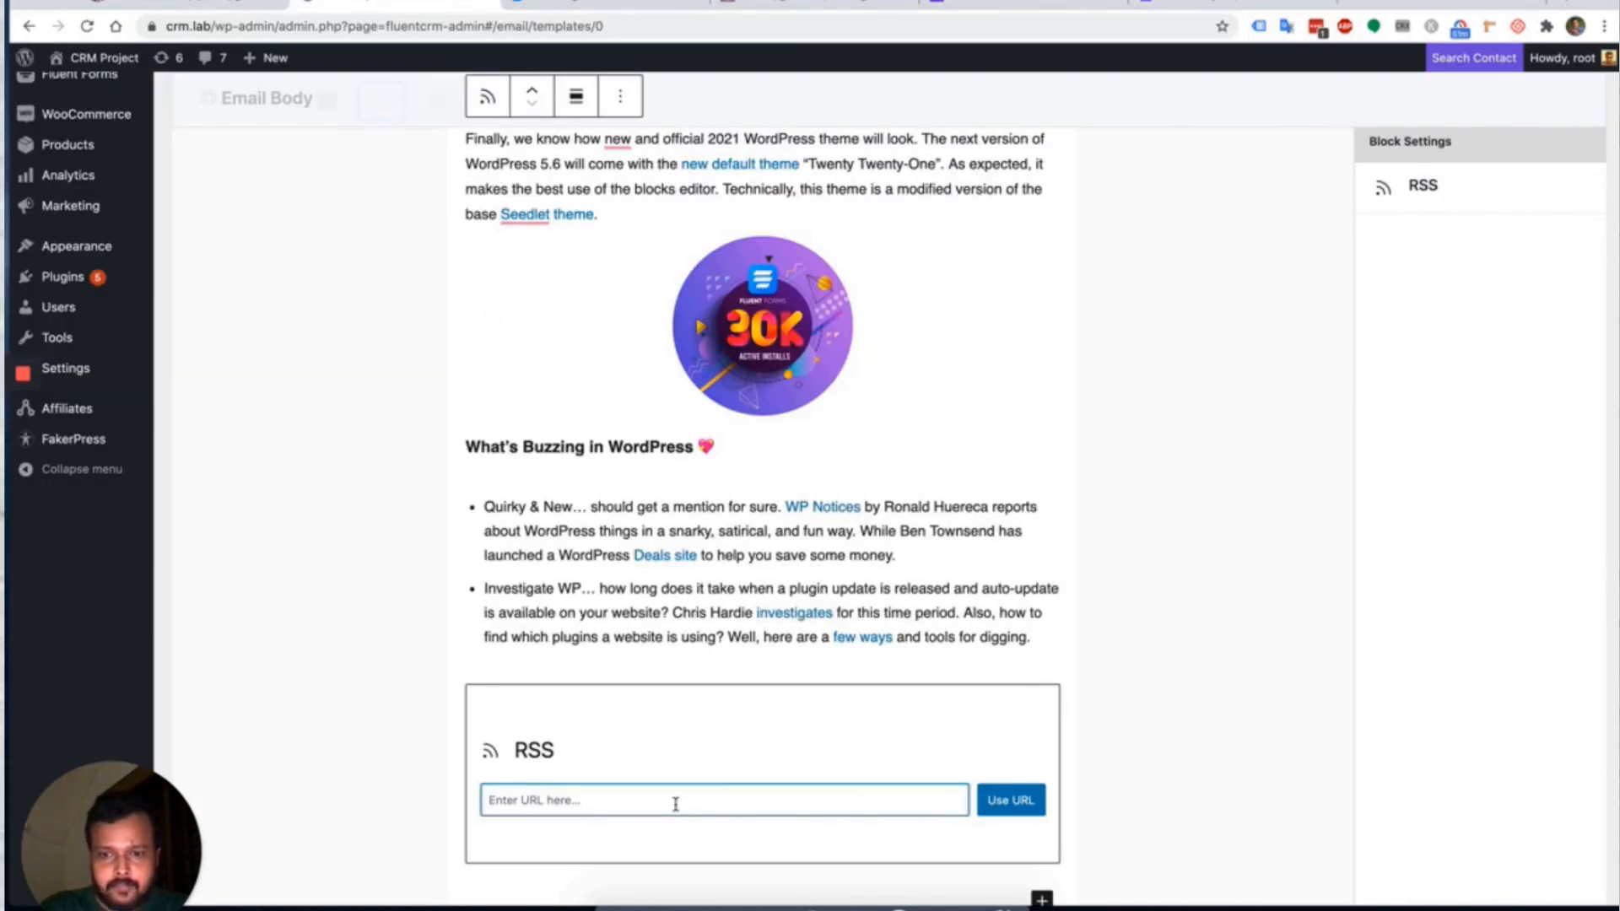
{"action": "key", "text": "super+v"}
{"action": "left_click", "coordinate": [1011, 800]}
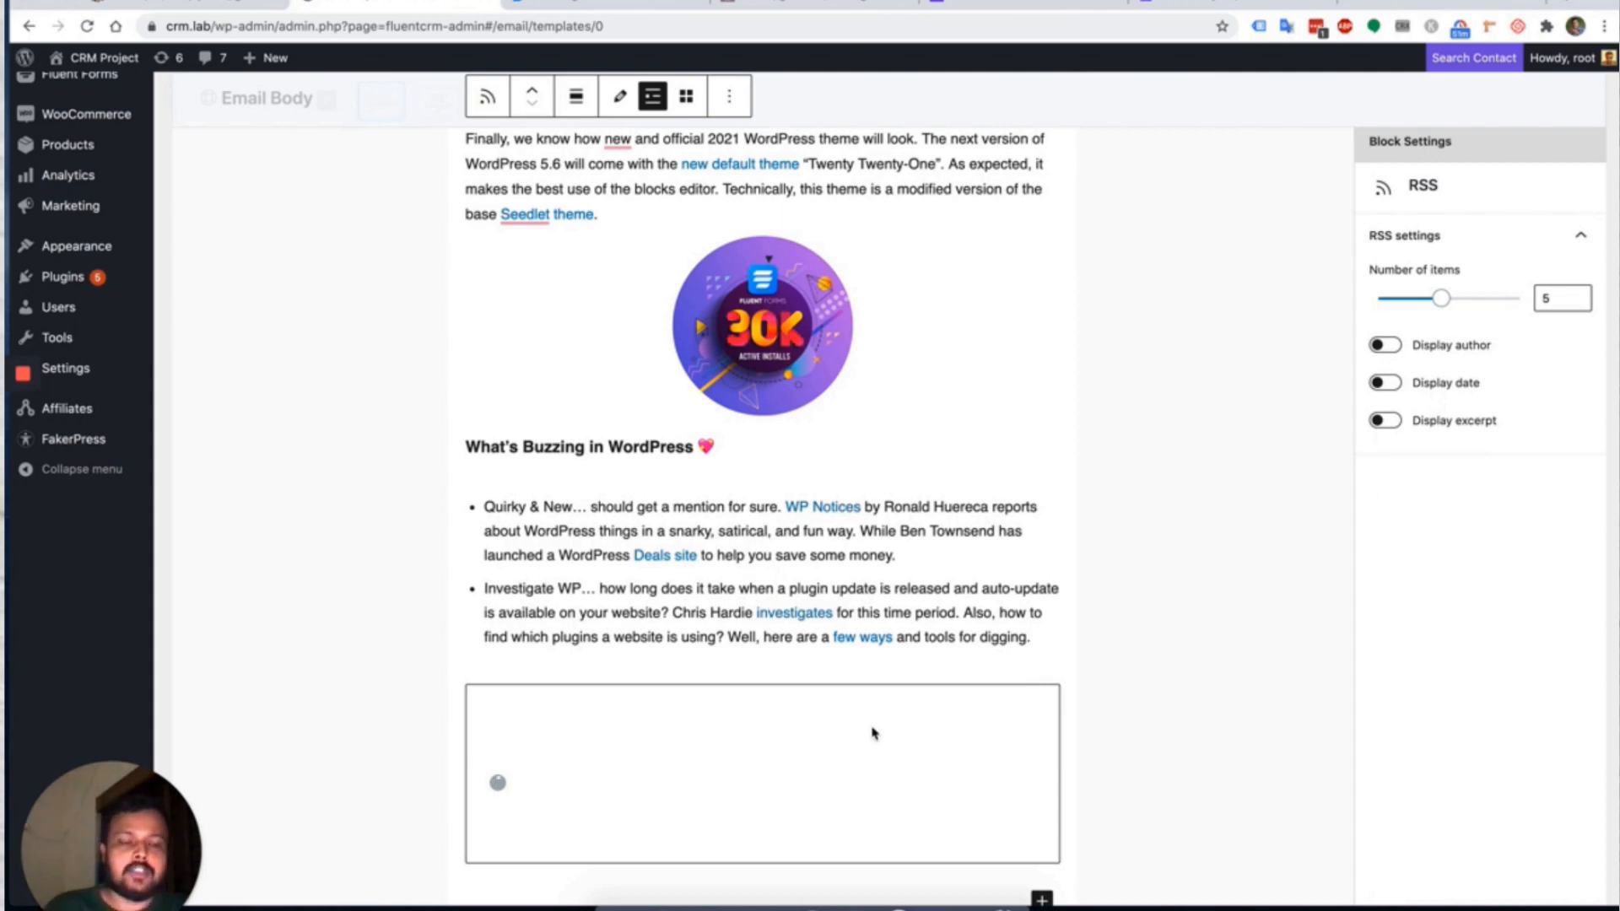
Select the What's Buzzing in WordPress heading, review its colour settings, and put the caret at its end.
{"action": "scroll", "coordinate": [897, 694], "scroll_direction": "down", "scroll_amount": 2}
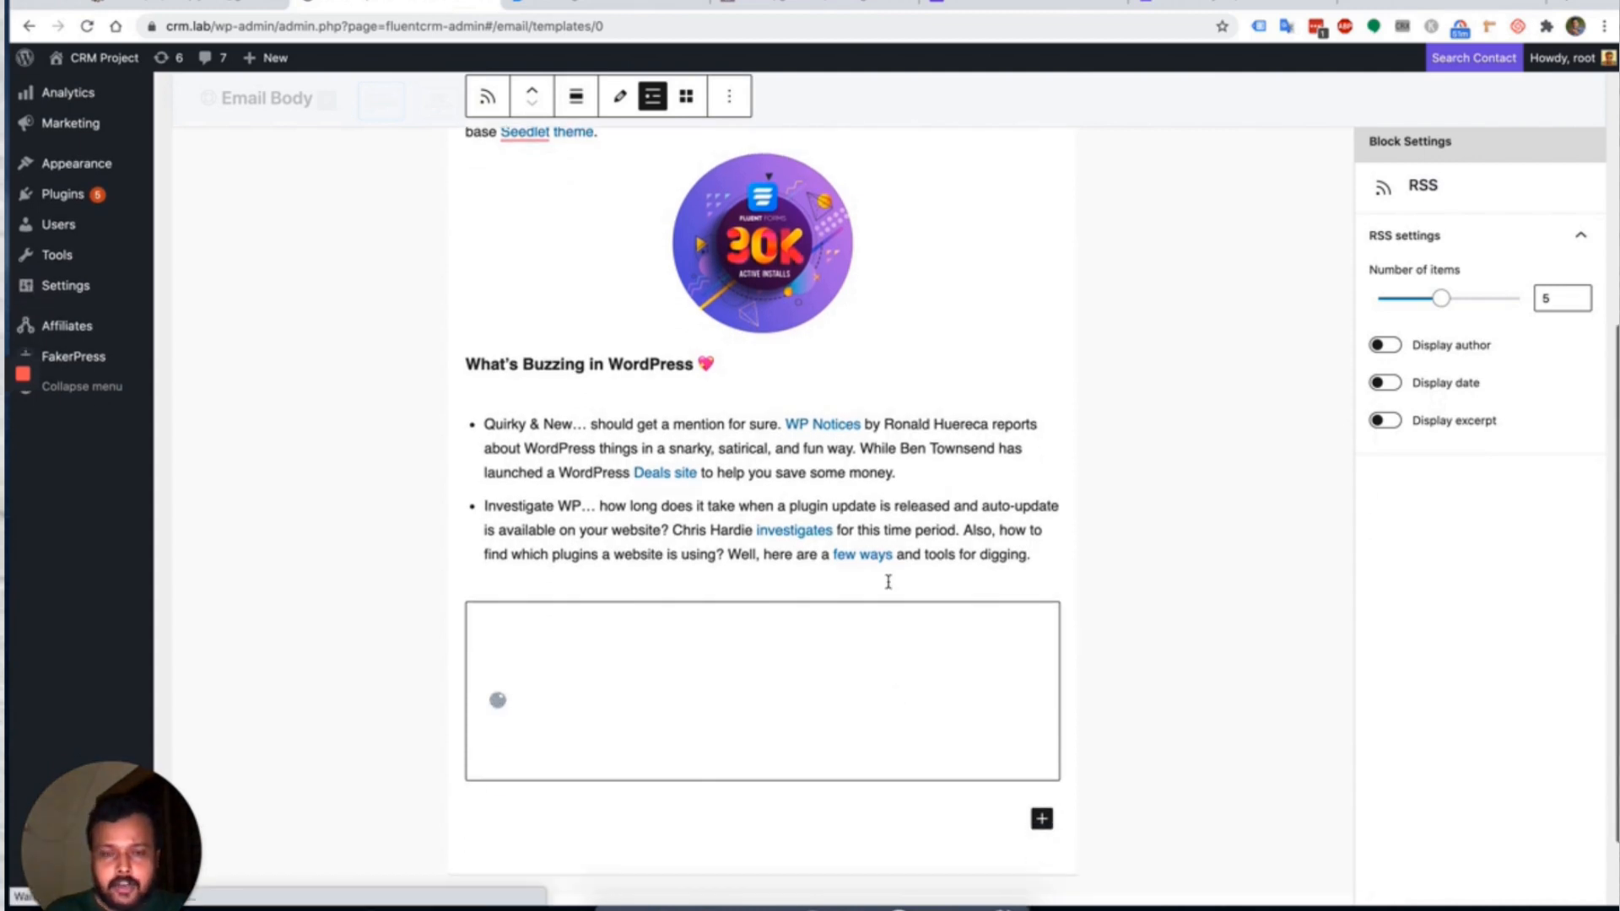
{"action": "scroll", "coordinate": [759, 620], "scroll_direction": "up", "scroll_amount": 1}
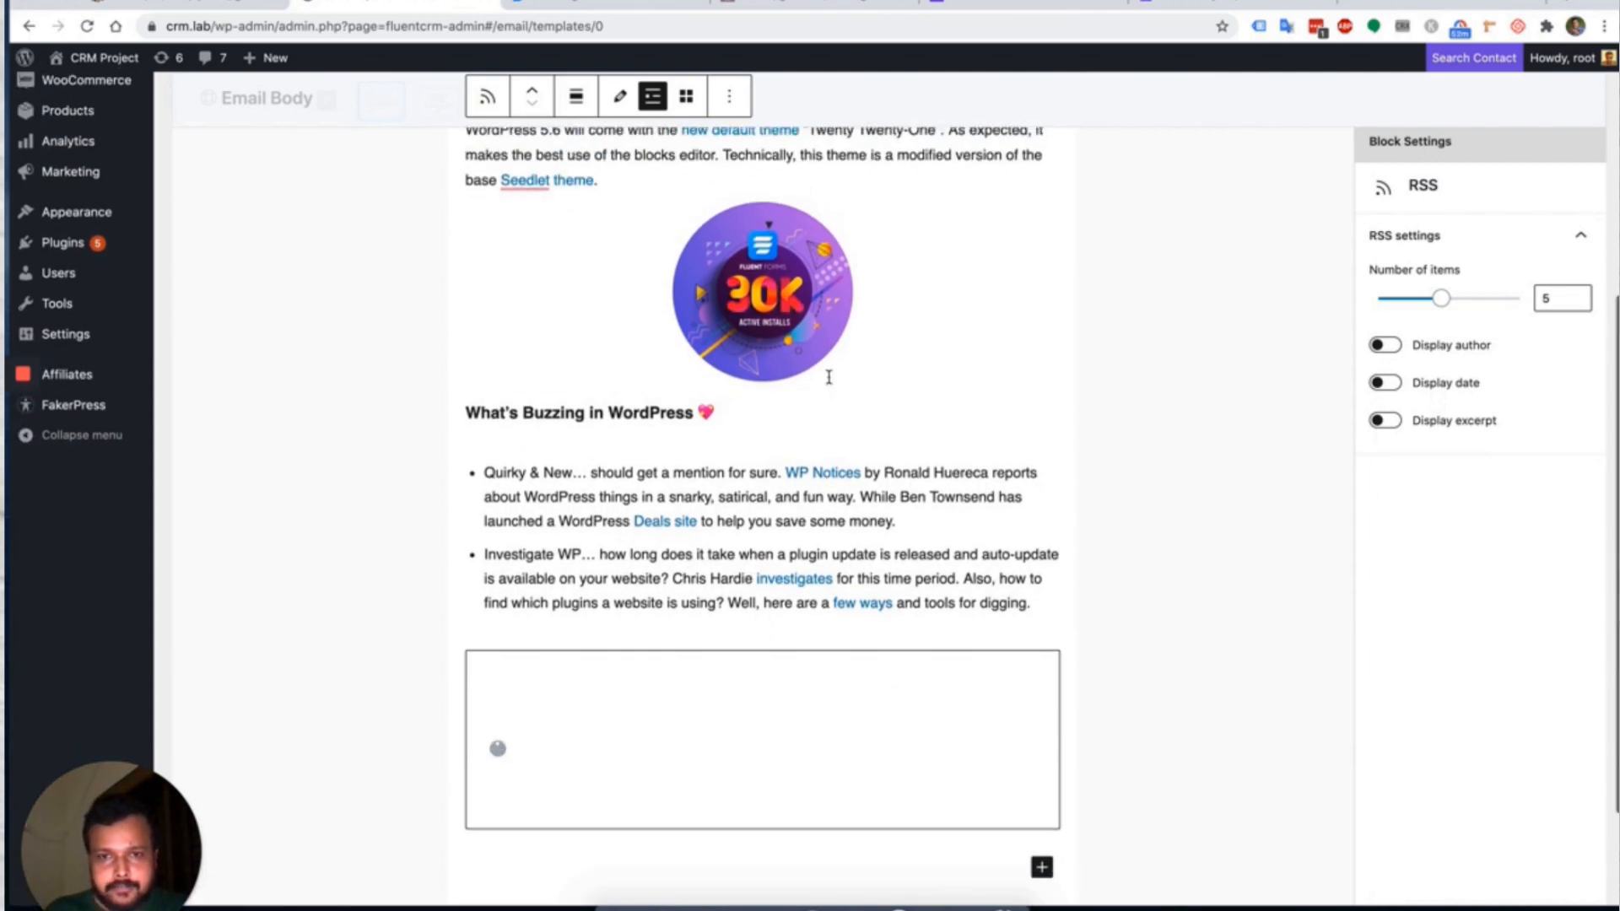
{"action": "left_click", "coordinate": [744, 422]}
{"action": "scroll", "coordinate": [590, 801], "scroll_direction": "down", "scroll_amount": 2}
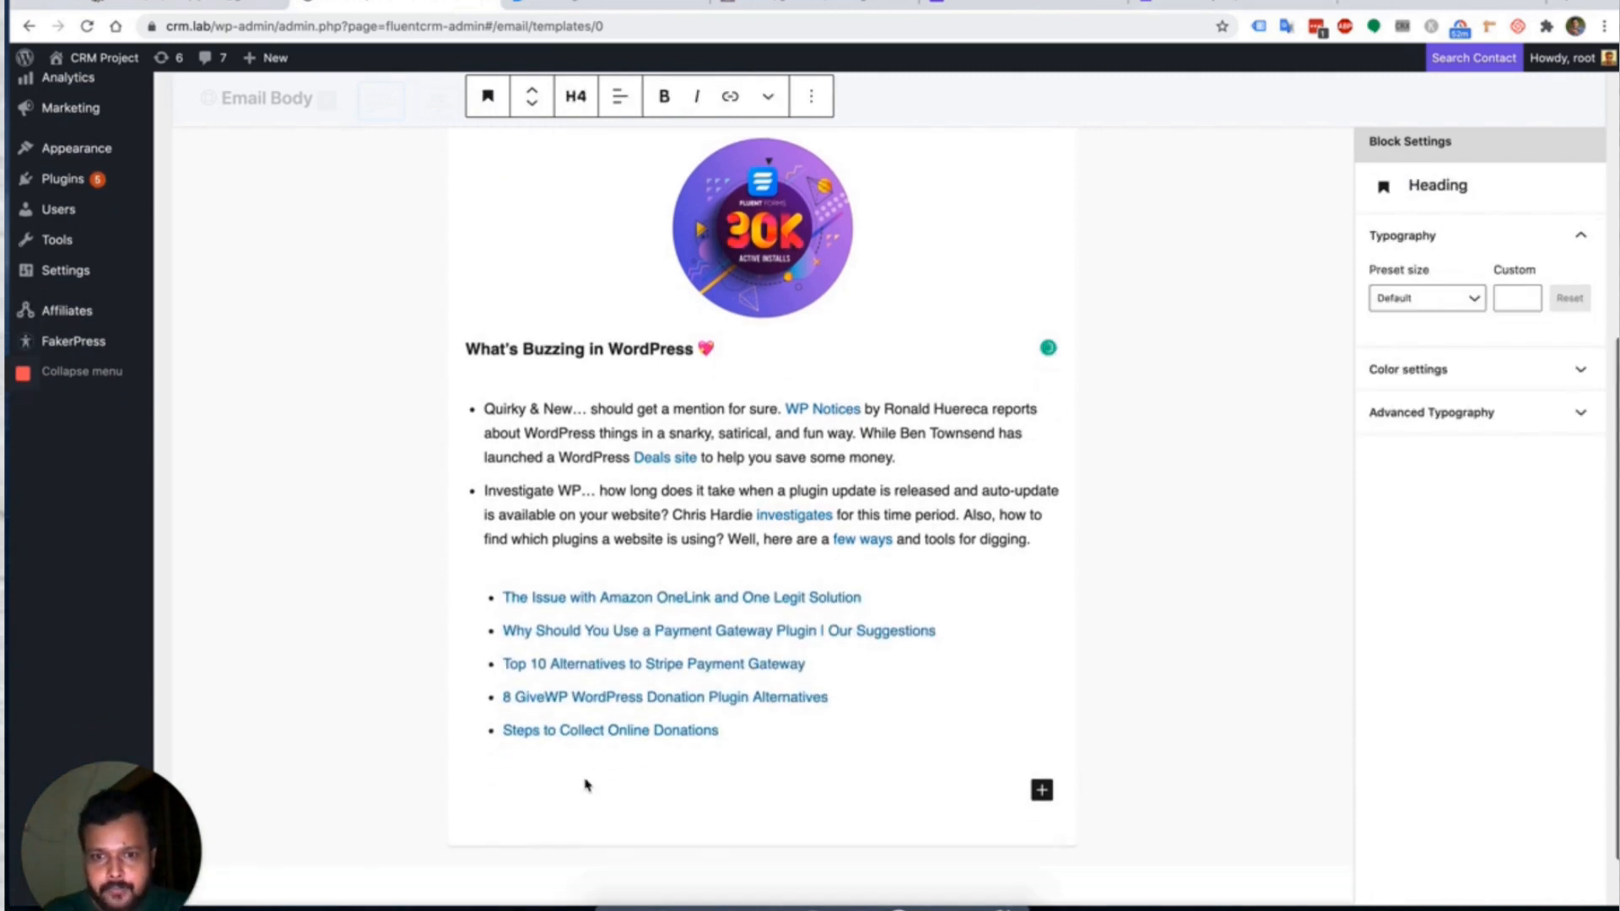
{"action": "left_click", "coordinate": [1447, 373]}
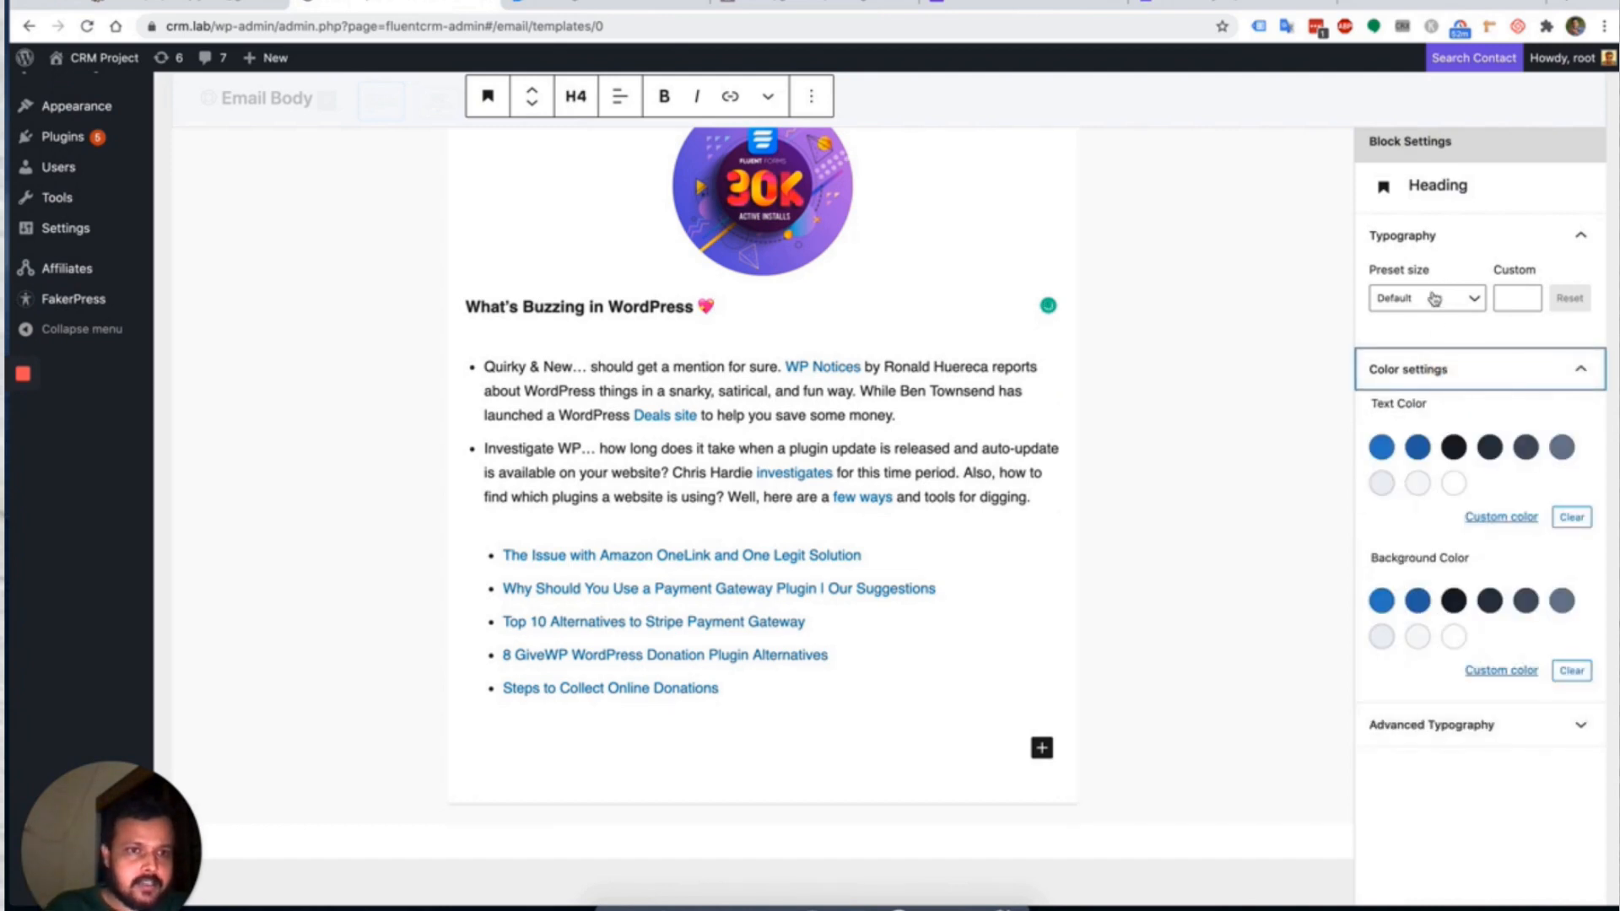
{"action": "scroll", "coordinate": [764, 576], "scroll_direction": "up", "scroll_amount": 2}
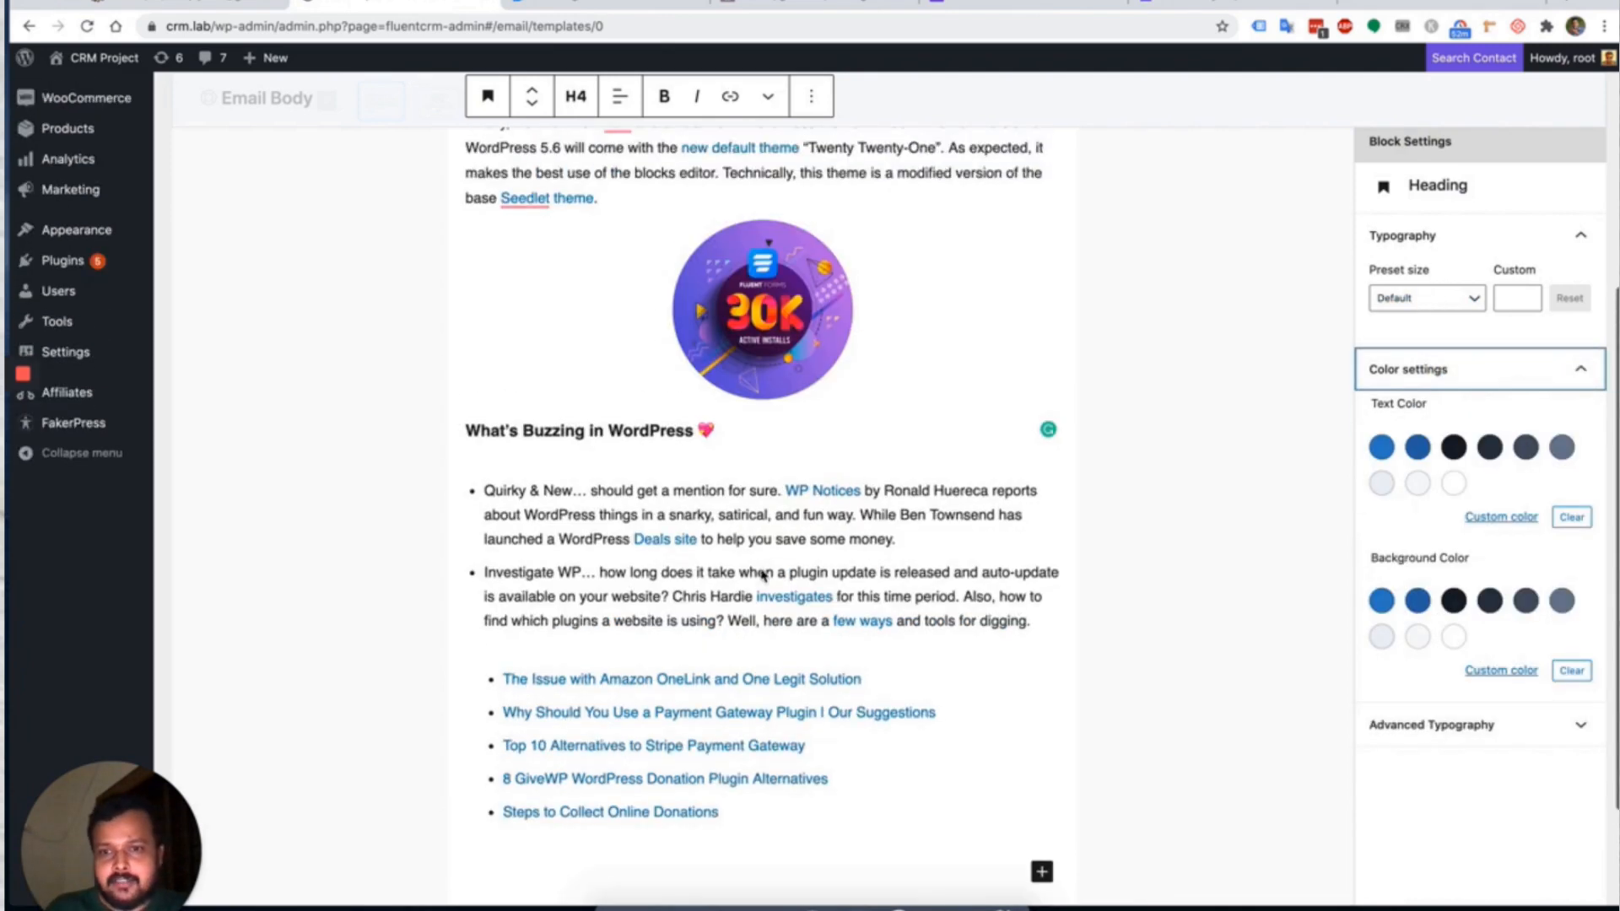
{"action": "left_click", "coordinate": [590, 430]}
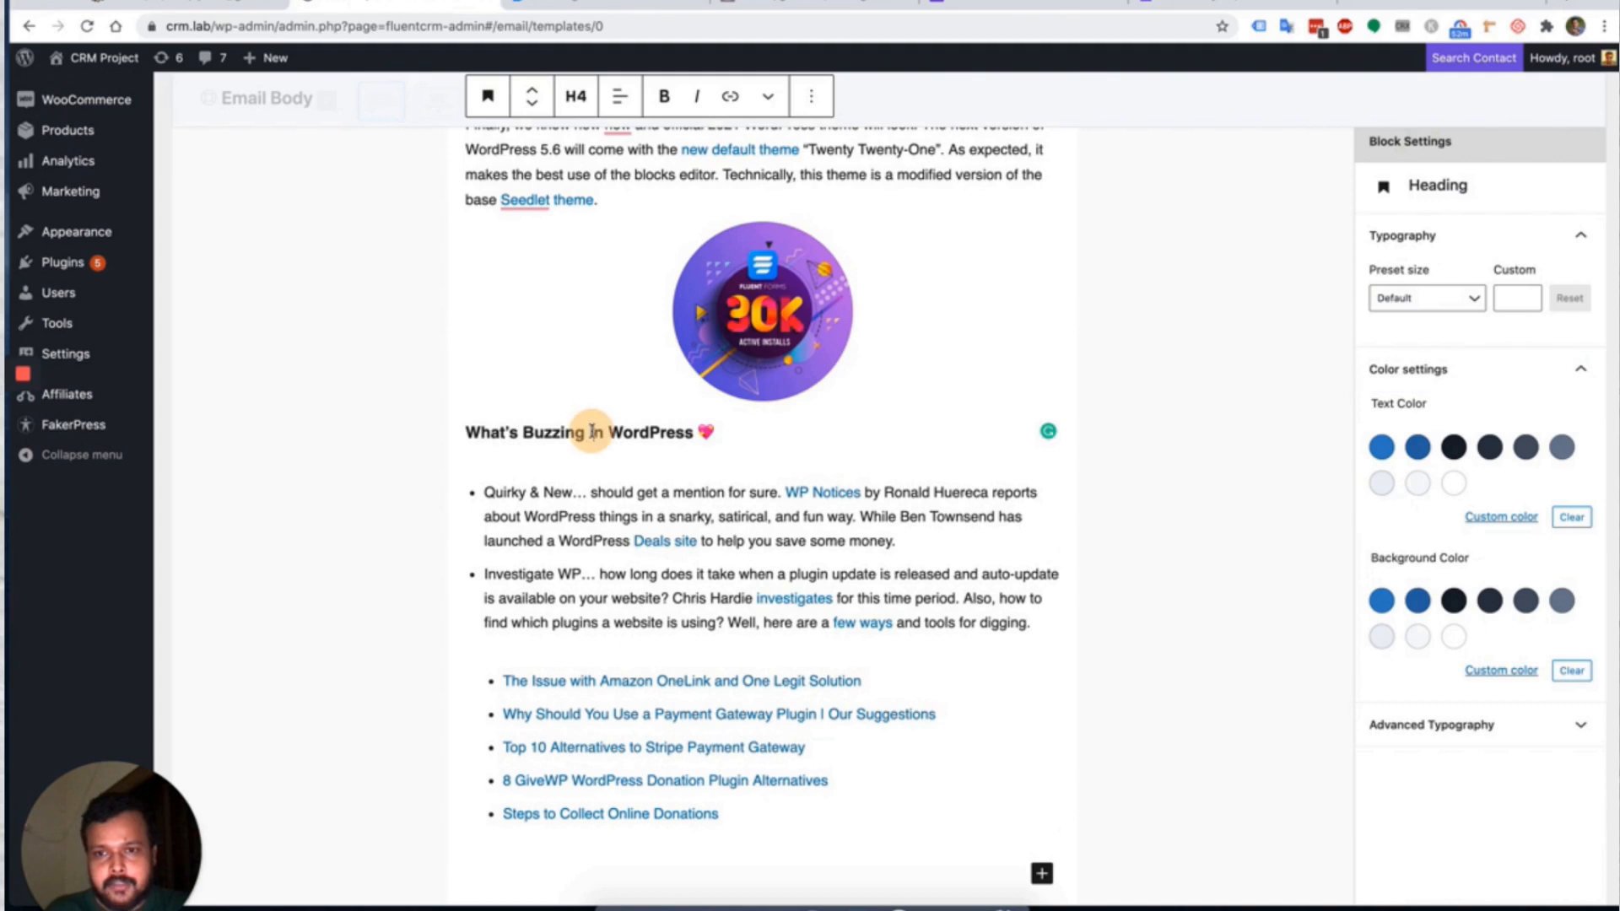
{"action": "left_click", "coordinate": [775, 433]}
Add a Media & Text block below the heading with the 30K Active Installs image from the Media Library.
{"action": "key", "text": "Return"}
{"action": "type", "text": "/"}
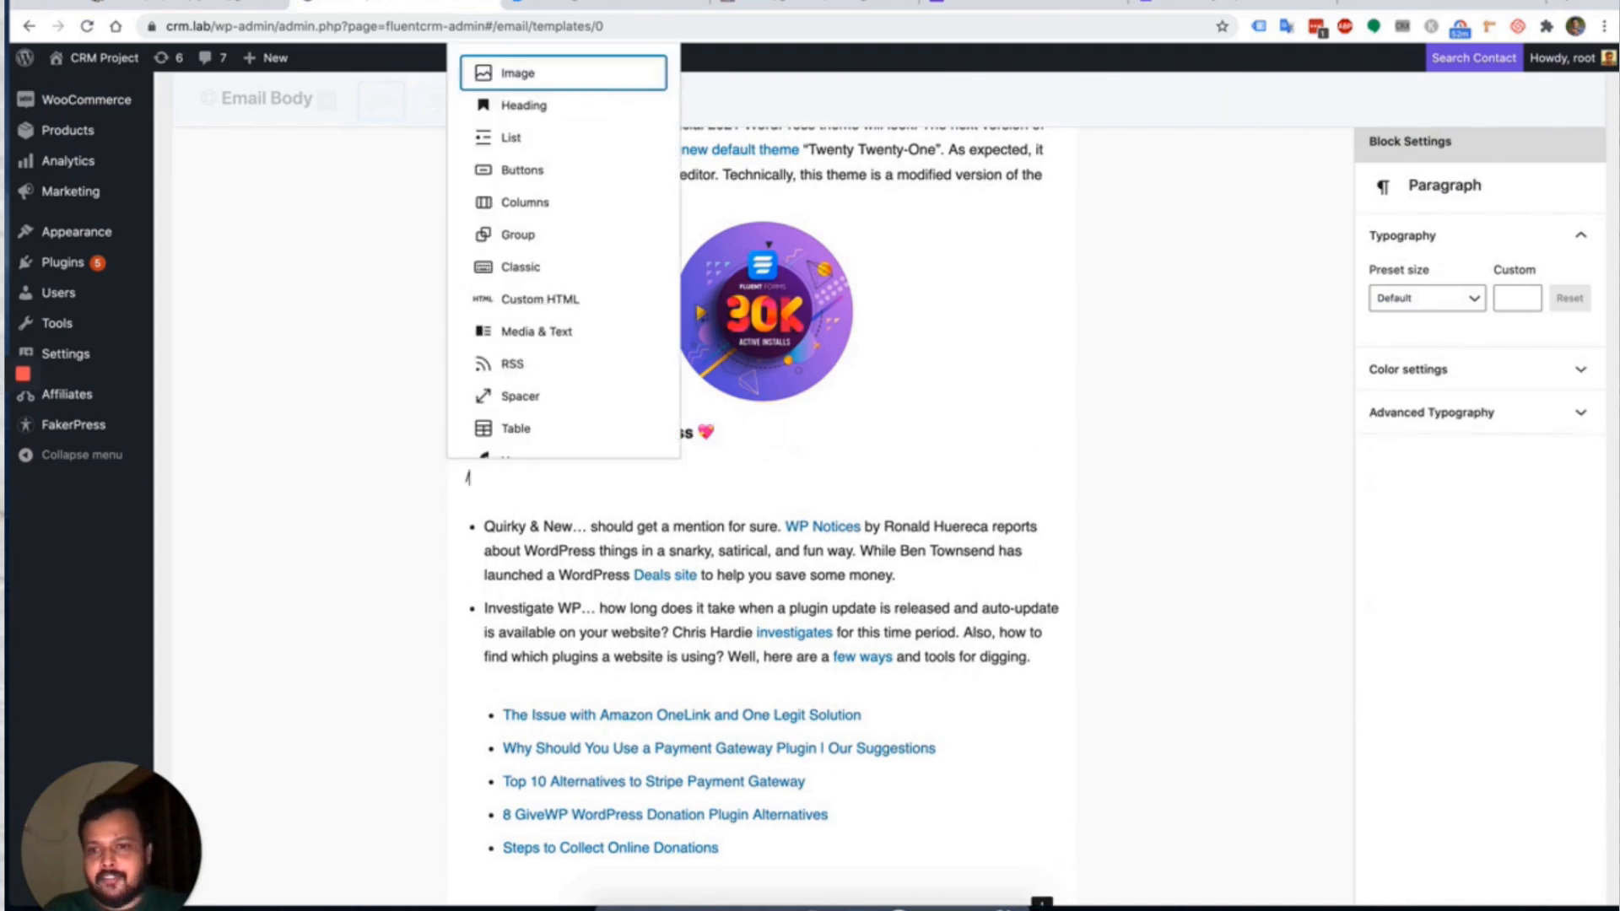
{"action": "left_click", "coordinate": [550, 334]}
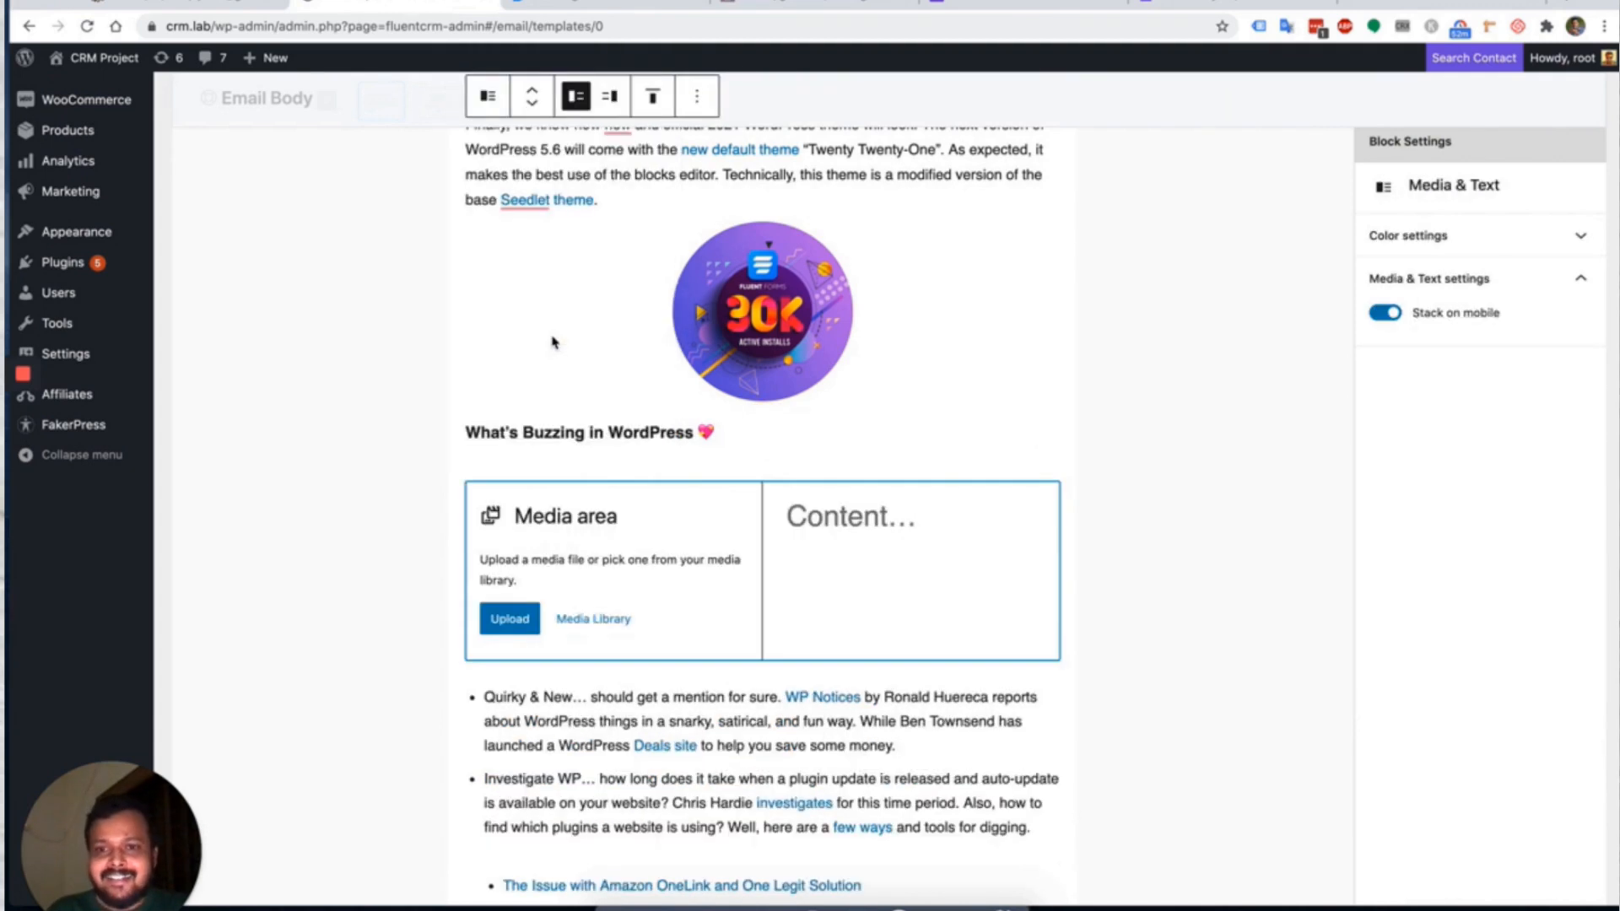
{"action": "left_click", "coordinate": [509, 619]}
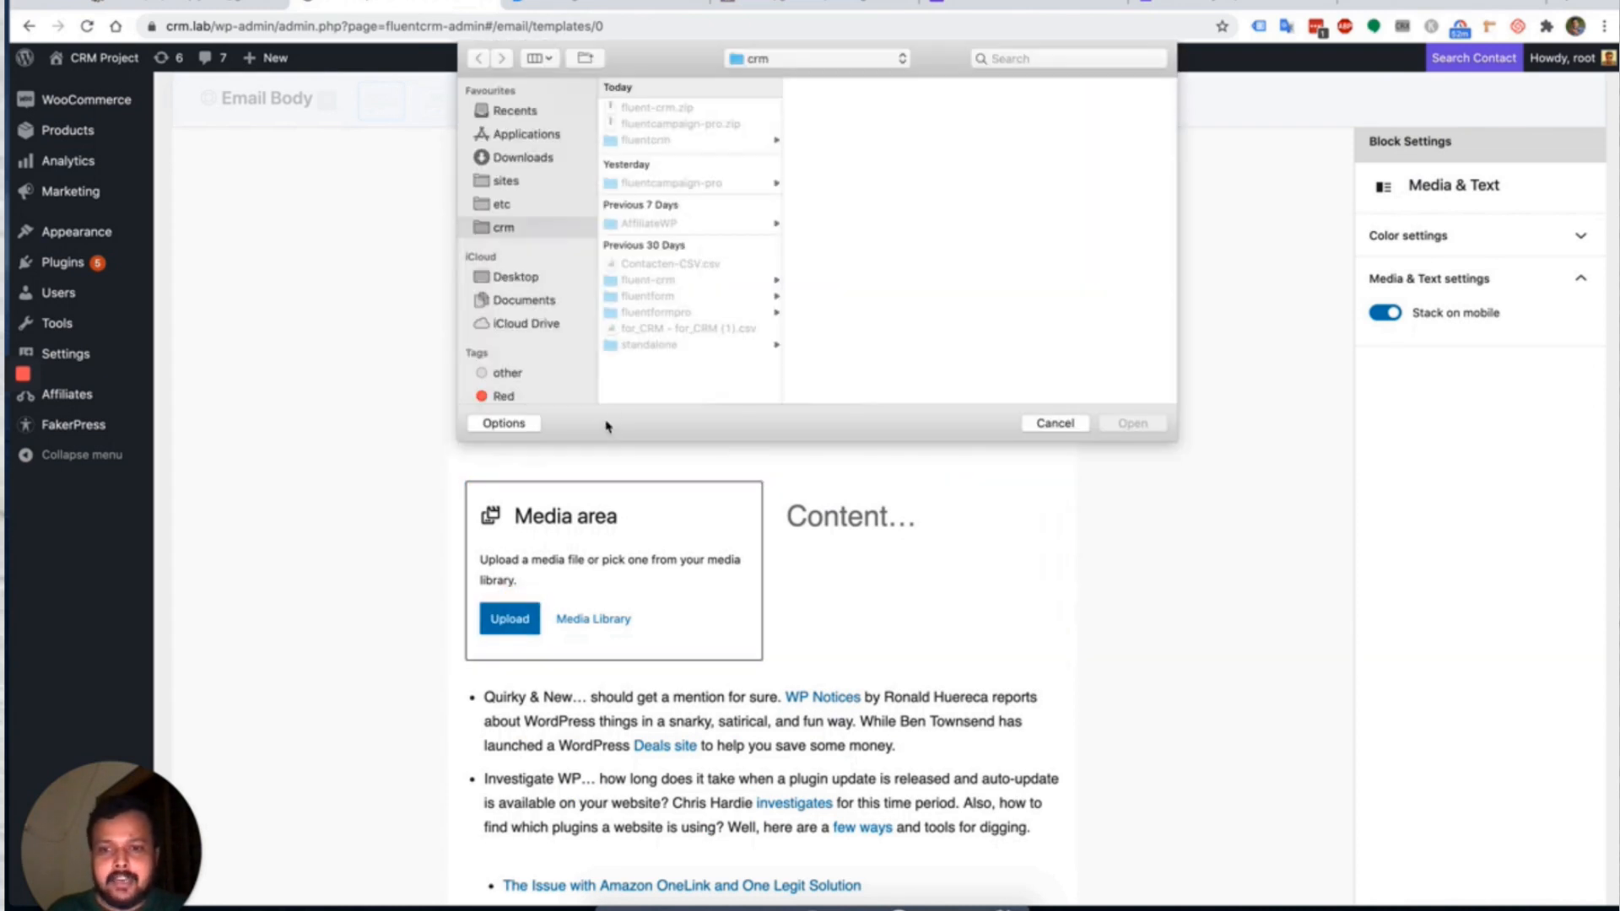
{"action": "left_click", "coordinate": [1049, 422]}
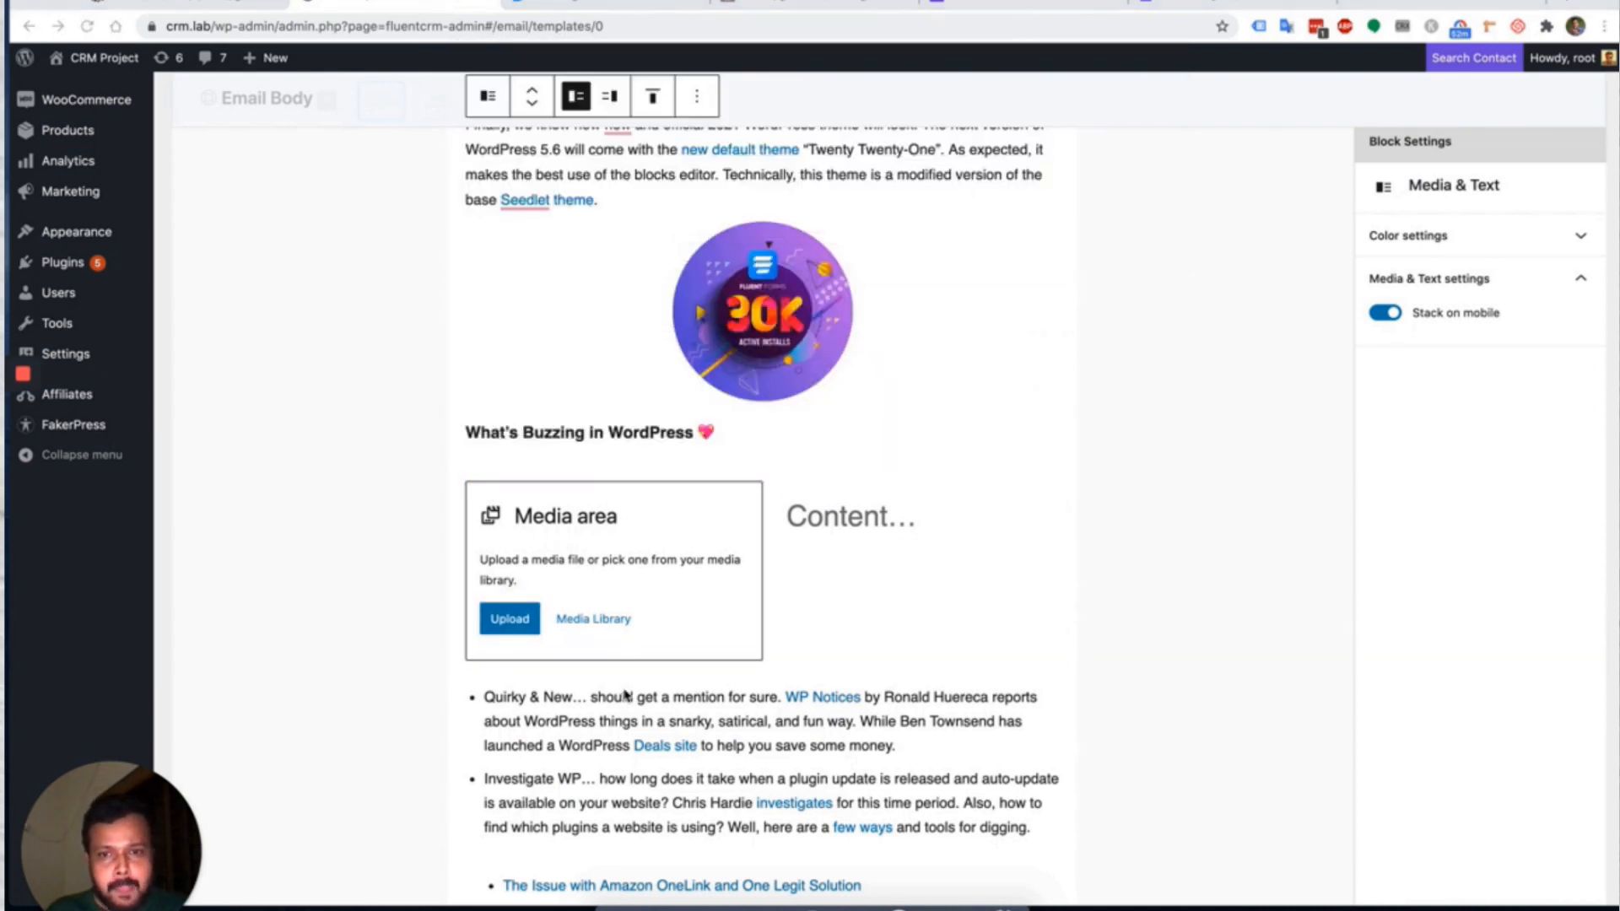
{"action": "left_click", "coordinate": [596, 620]}
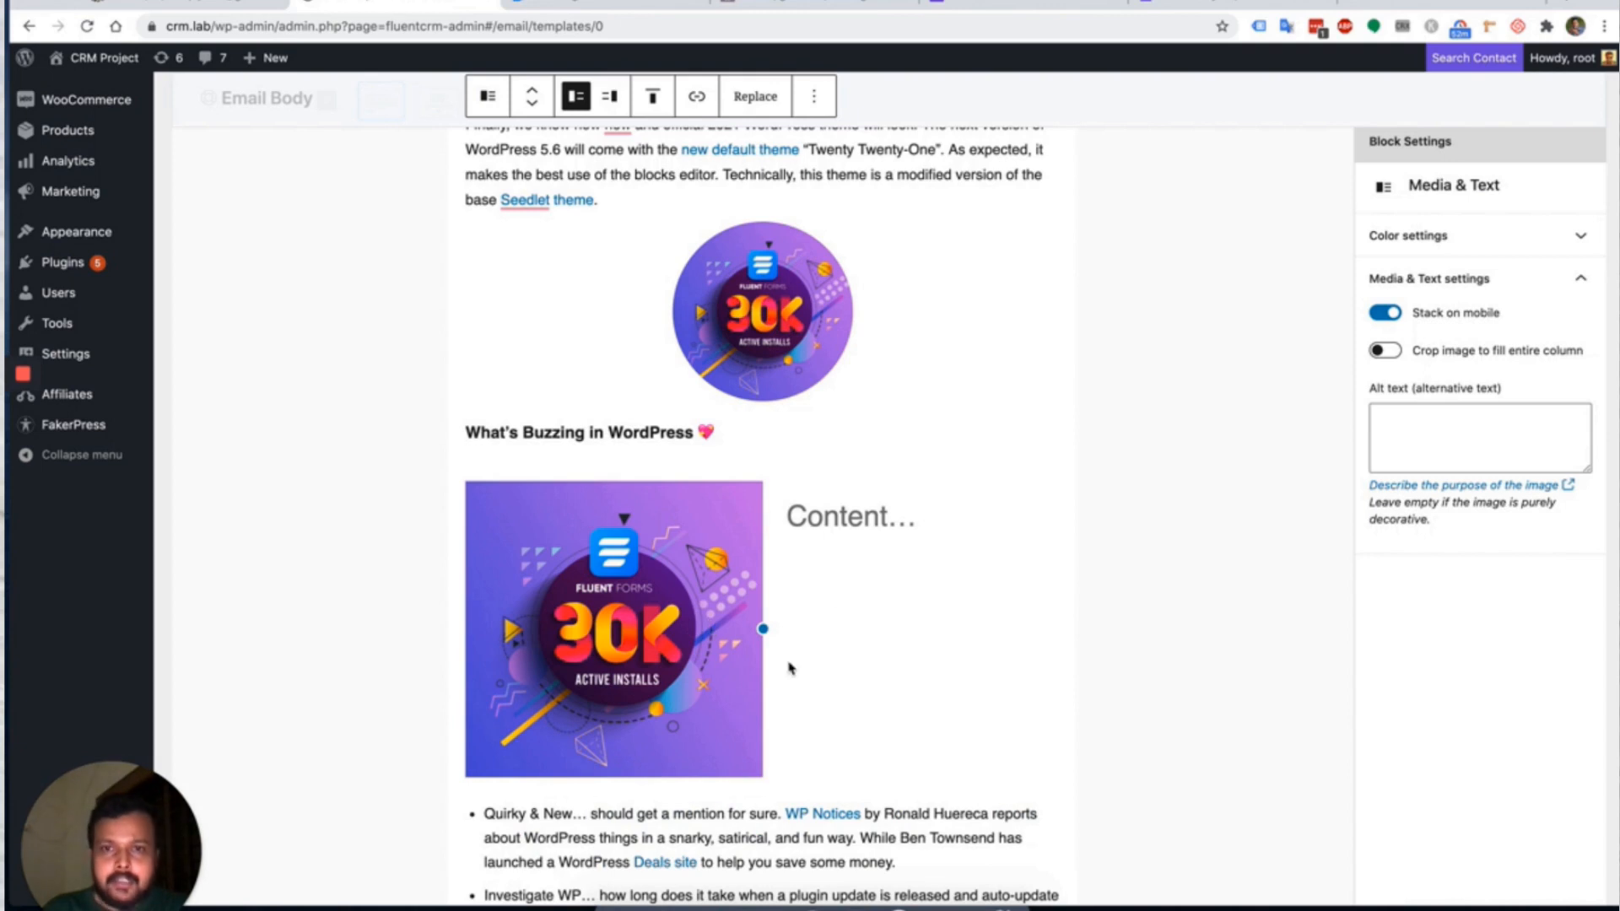
{"action": "scroll", "coordinate": [818, 606], "scroll_direction": "down", "scroll_amount": 3}
{"action": "left_click_drag", "start_coordinate": [894, 664], "coordinate": [590, 640]}
{"action": "key", "text": "super+c"}
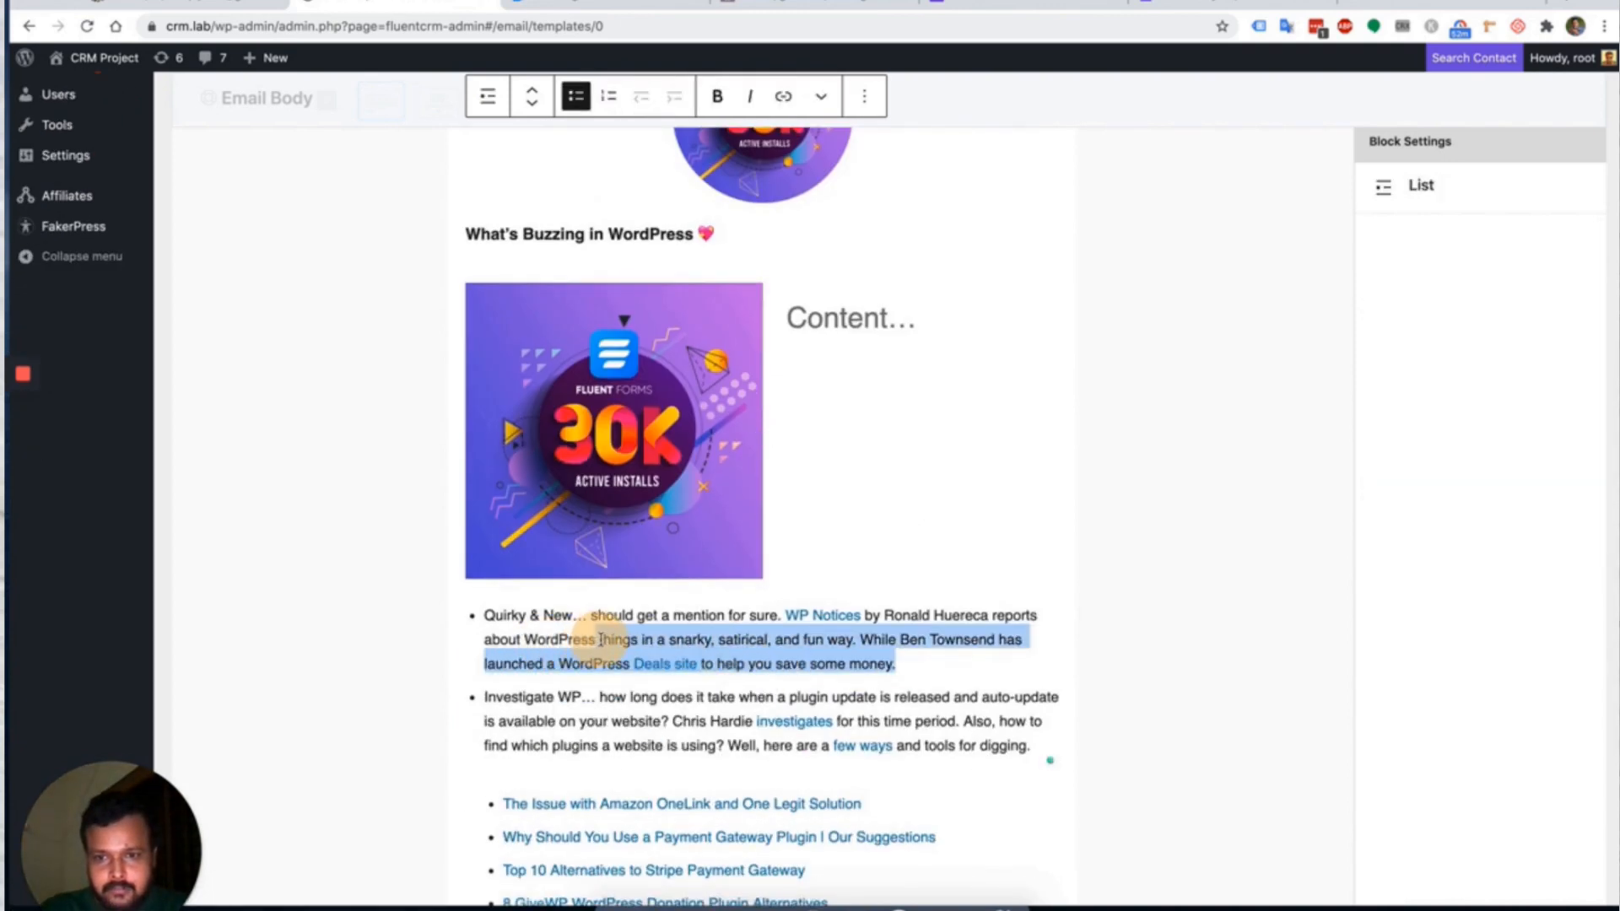
Paste the copied news sentence into the Content column and set it to Default size.
{"action": "left_click", "coordinate": [843, 338]}
{"action": "key", "text": "super+v"}
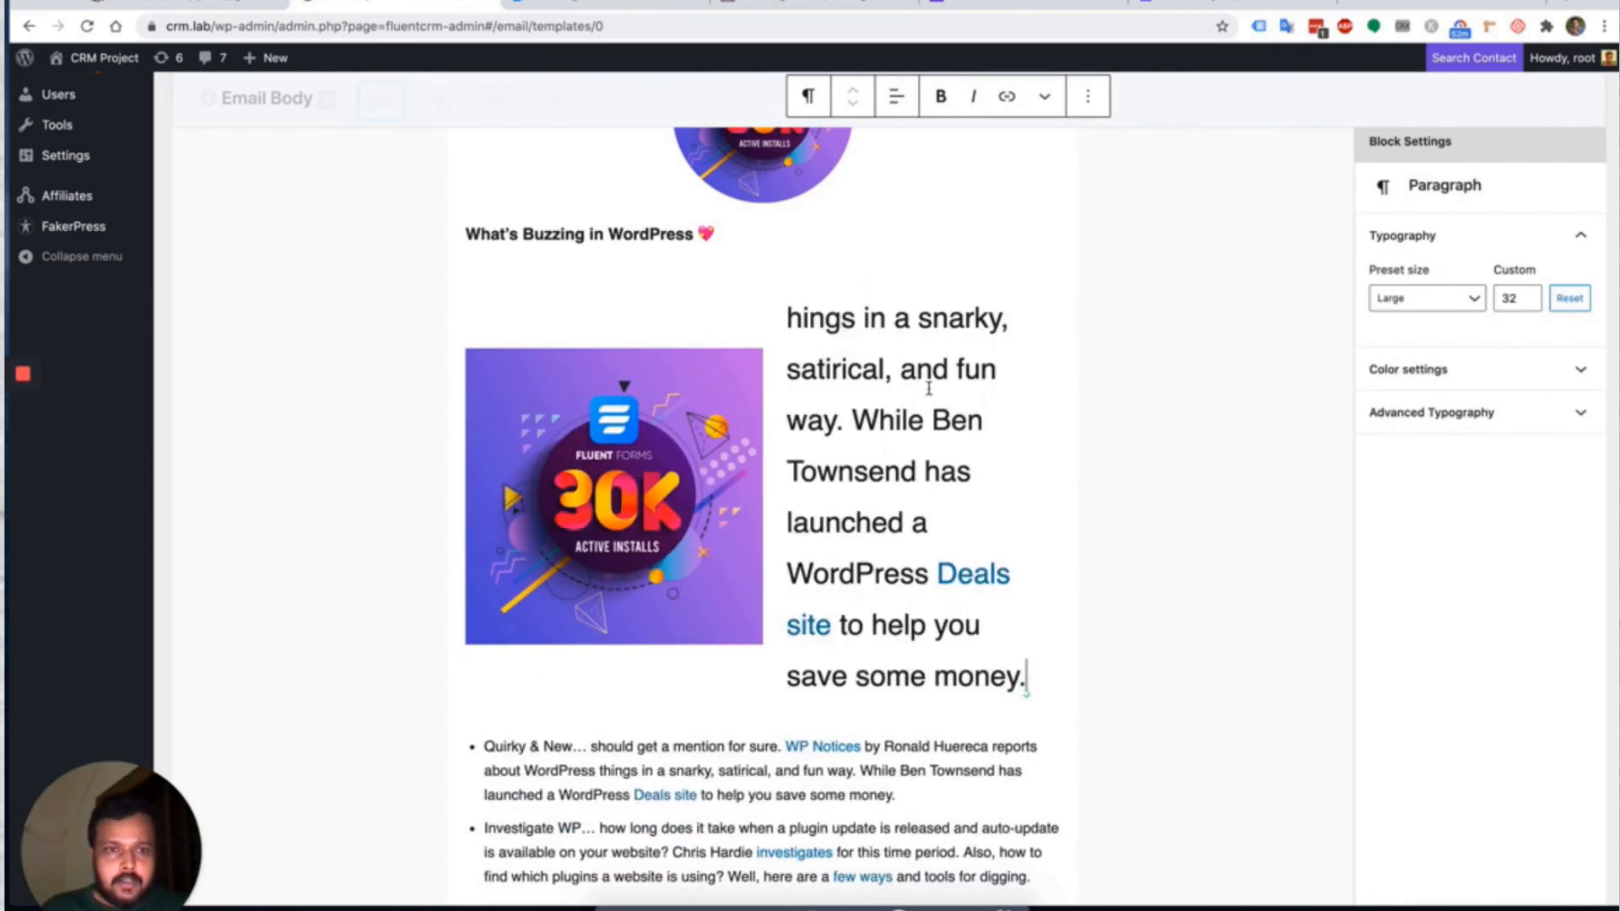
{"action": "left_click", "coordinate": [1414, 300]}
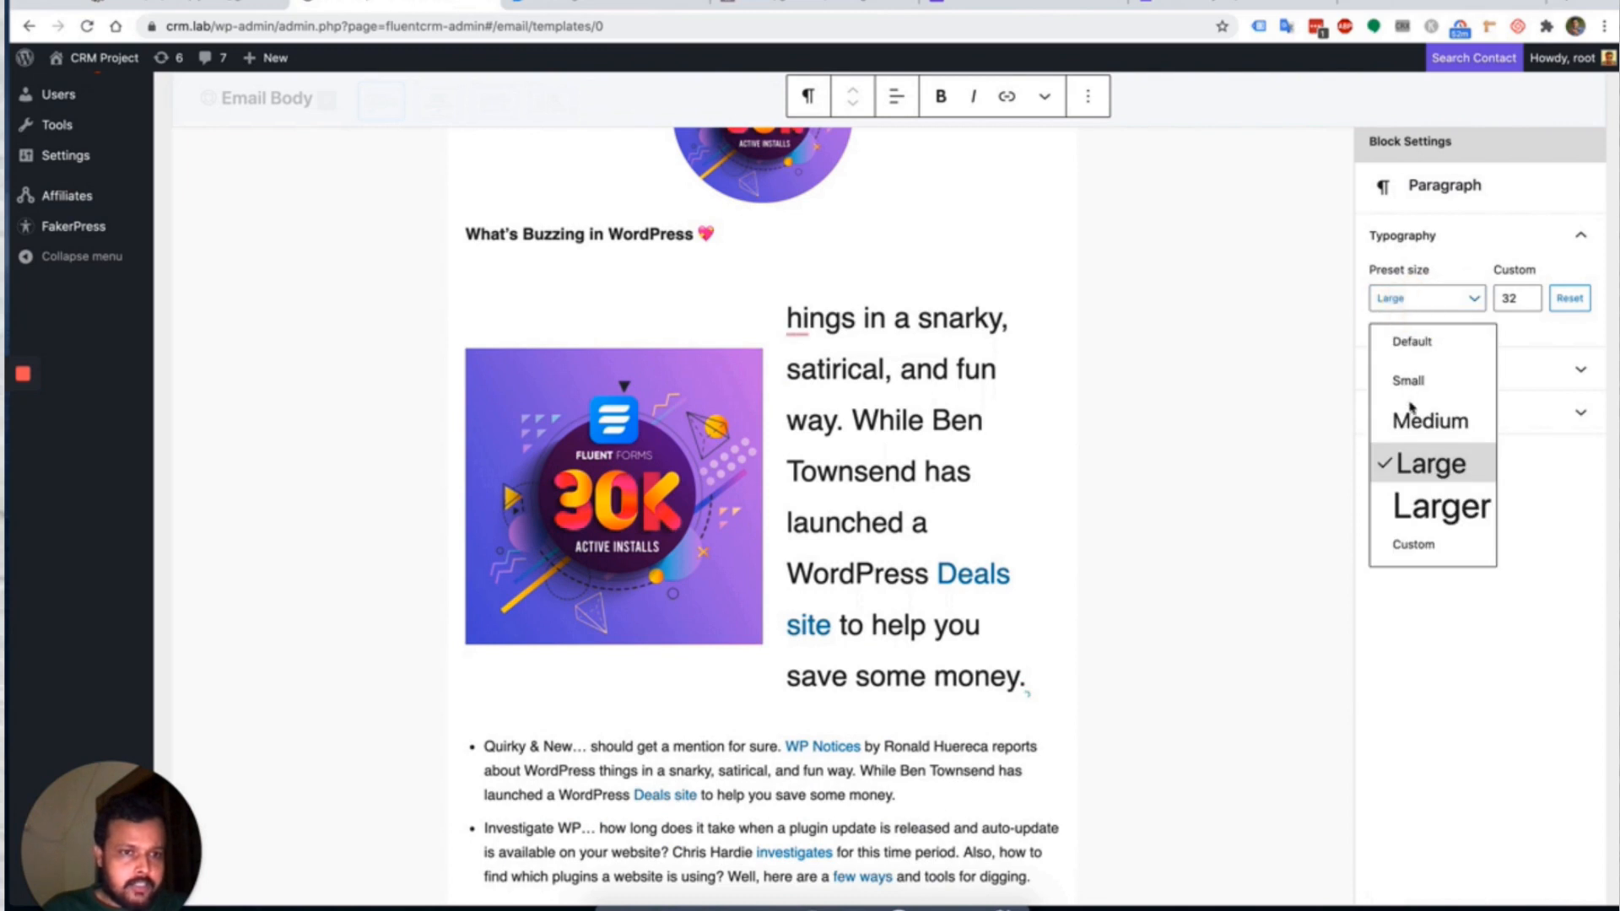
{"action": "left_click", "coordinate": [1424, 342]}
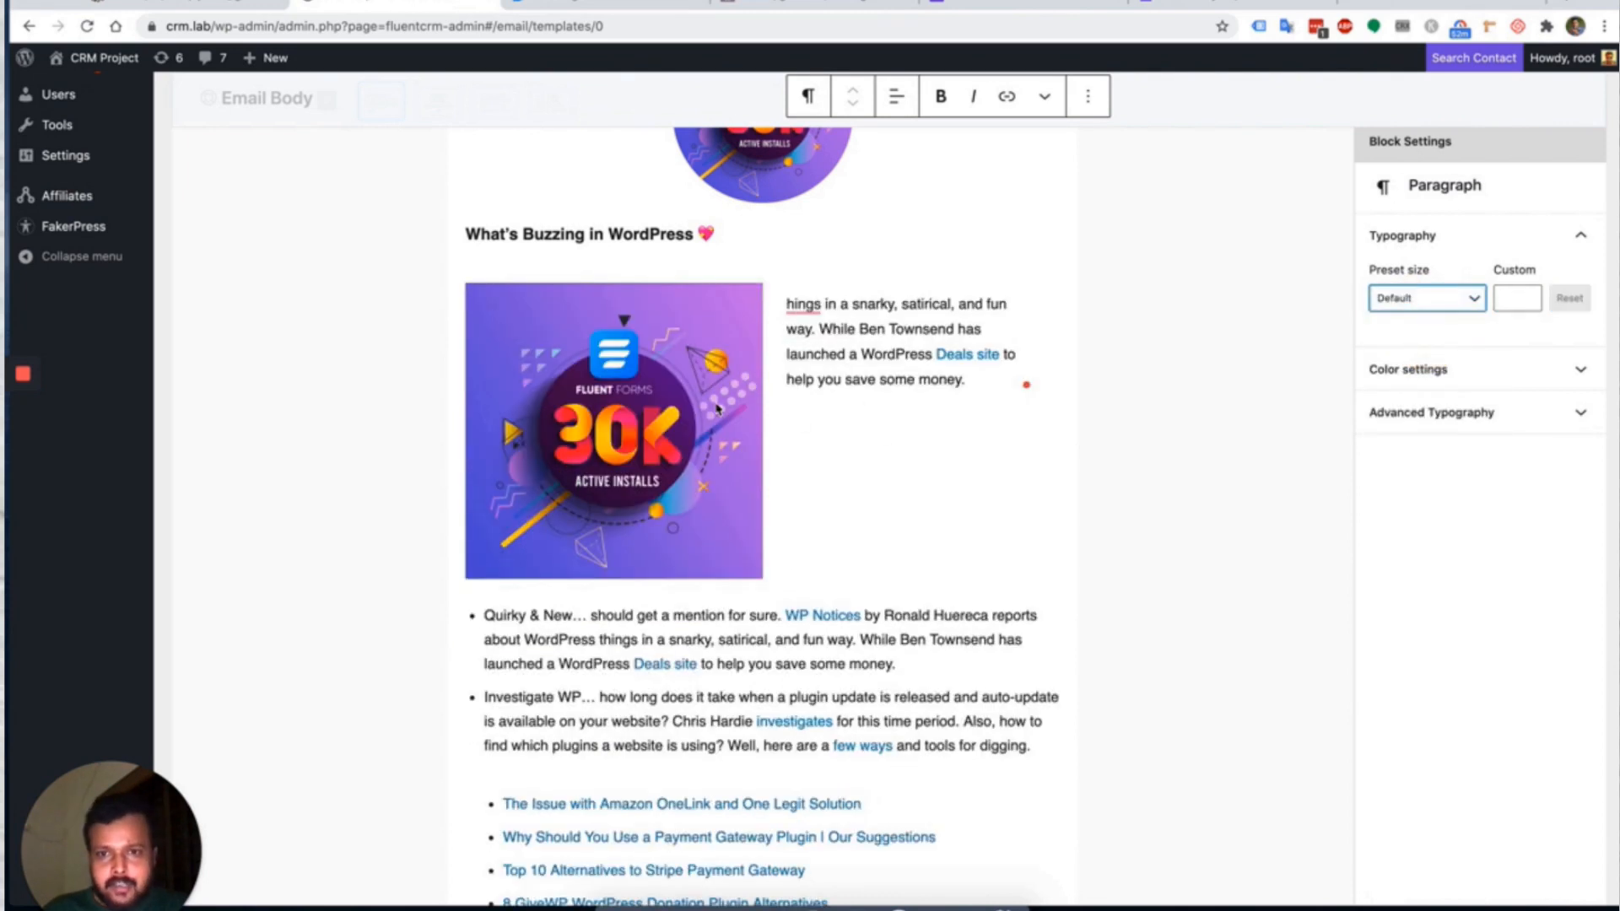
{"action": "left_click", "coordinate": [758, 393]}
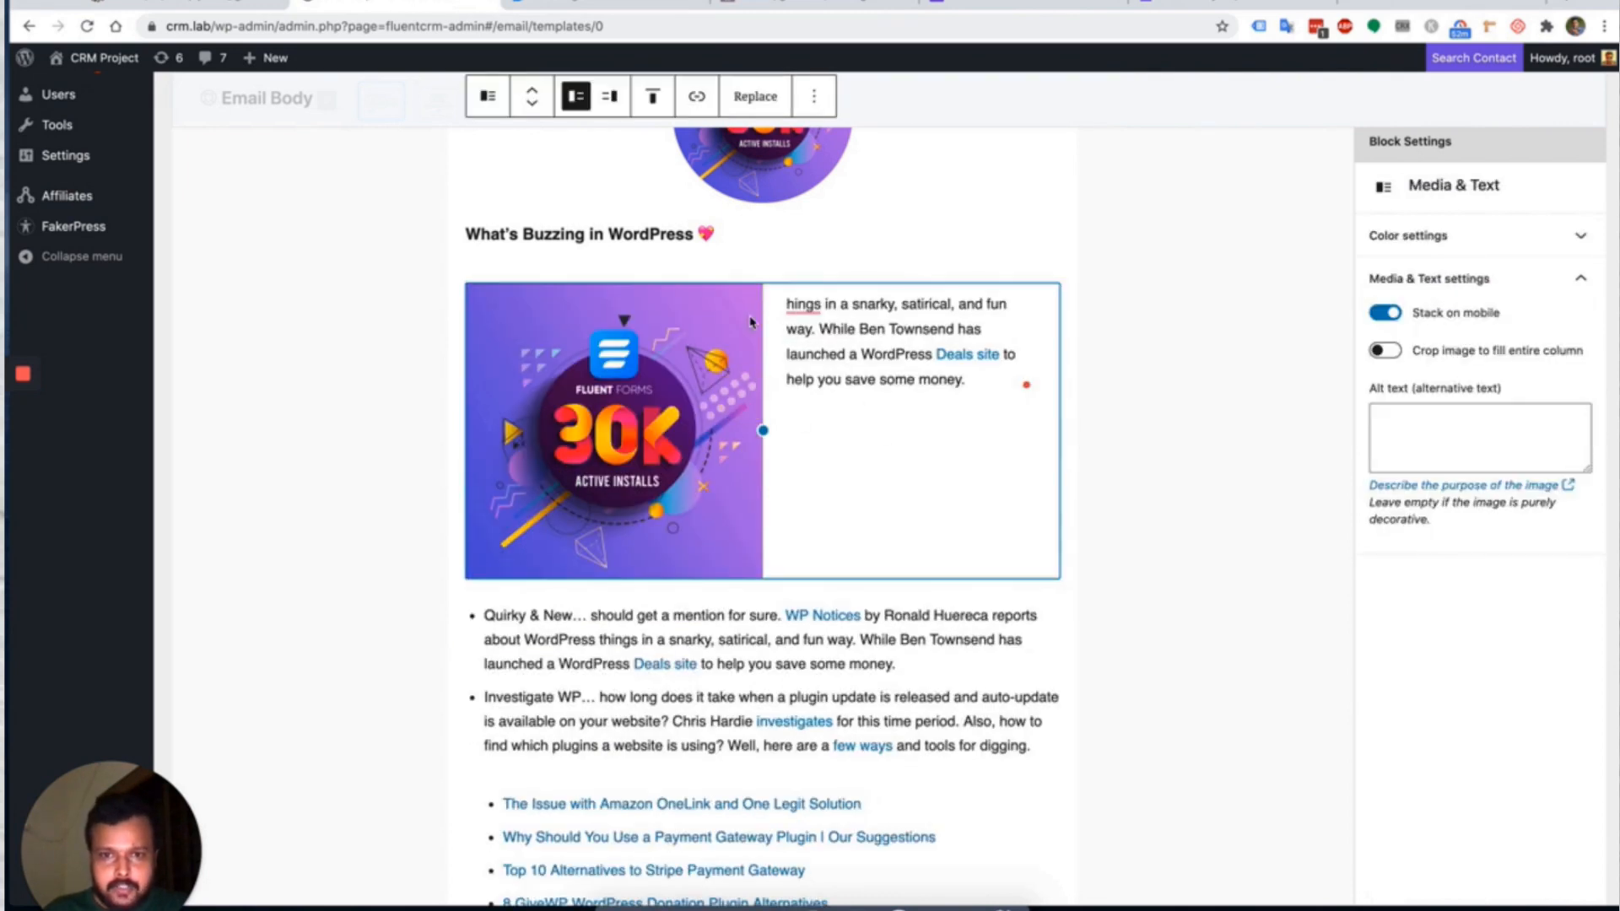
Crop the image to fill its column and give the Media & Text block a dark slate grey background.
{"action": "left_click", "coordinate": [1384, 352]}
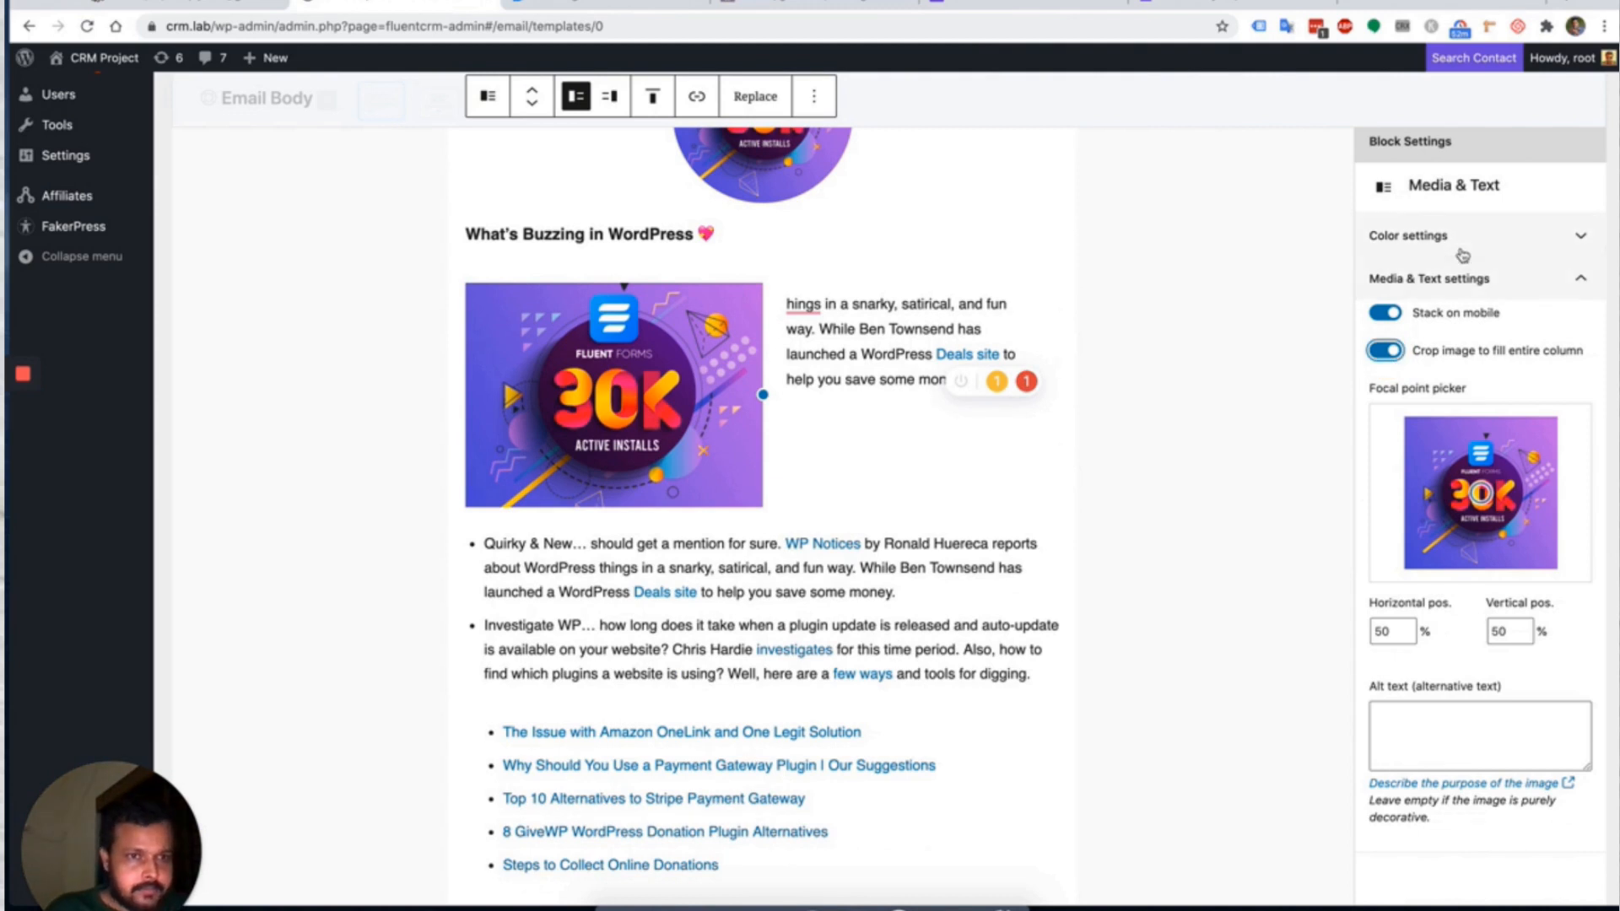
{"action": "left_click", "coordinate": [1446, 229]}
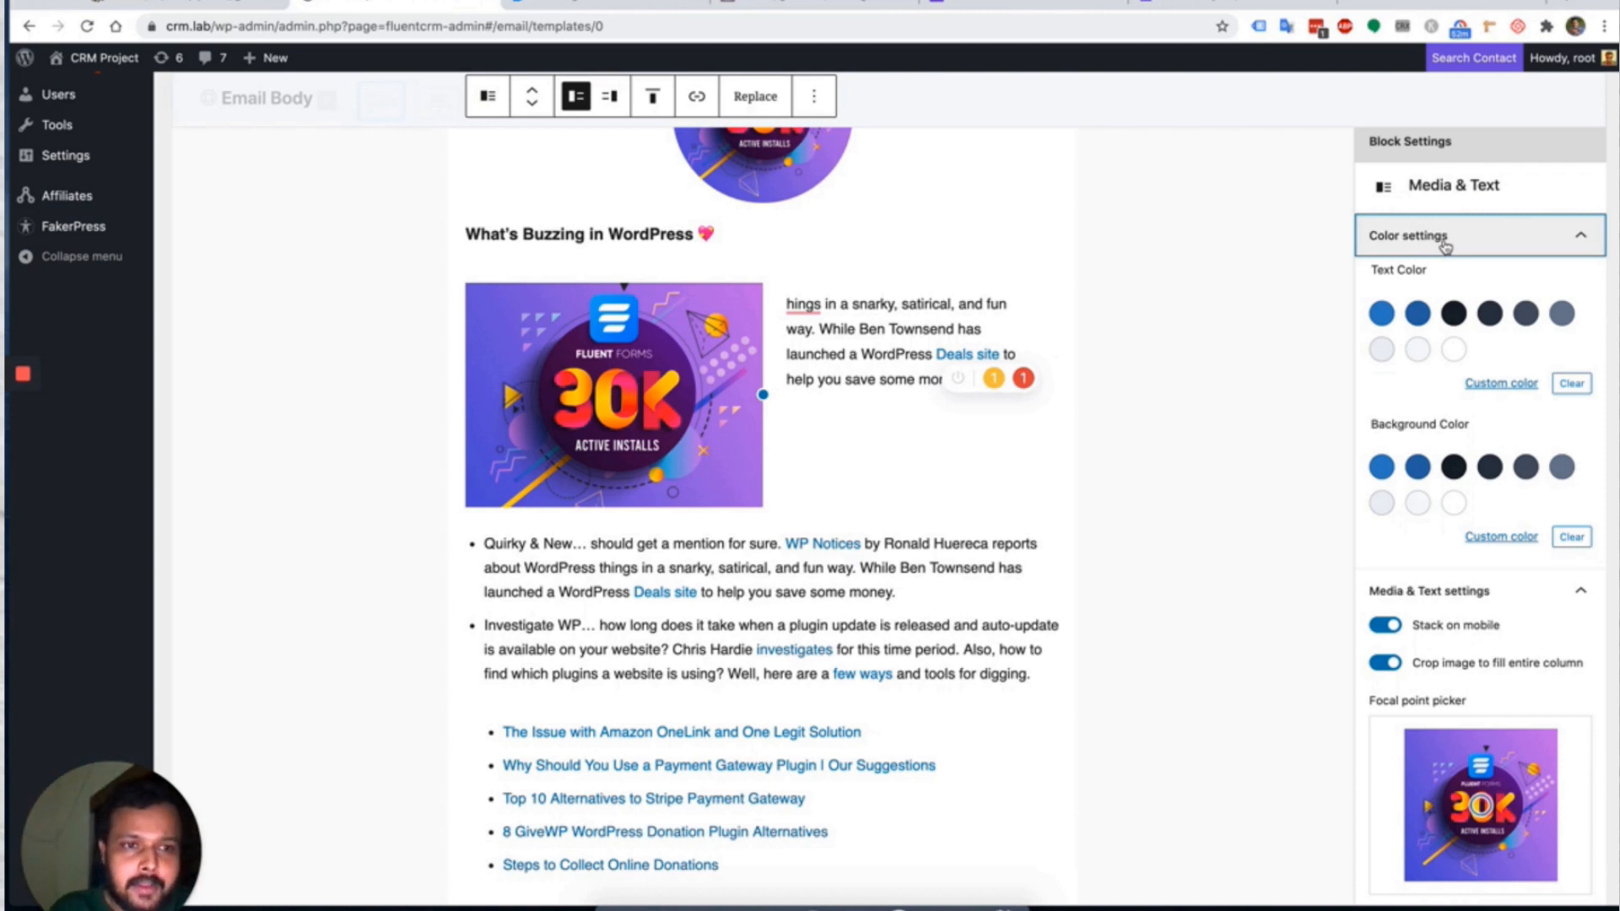
{"action": "left_click", "coordinate": [1417, 466]}
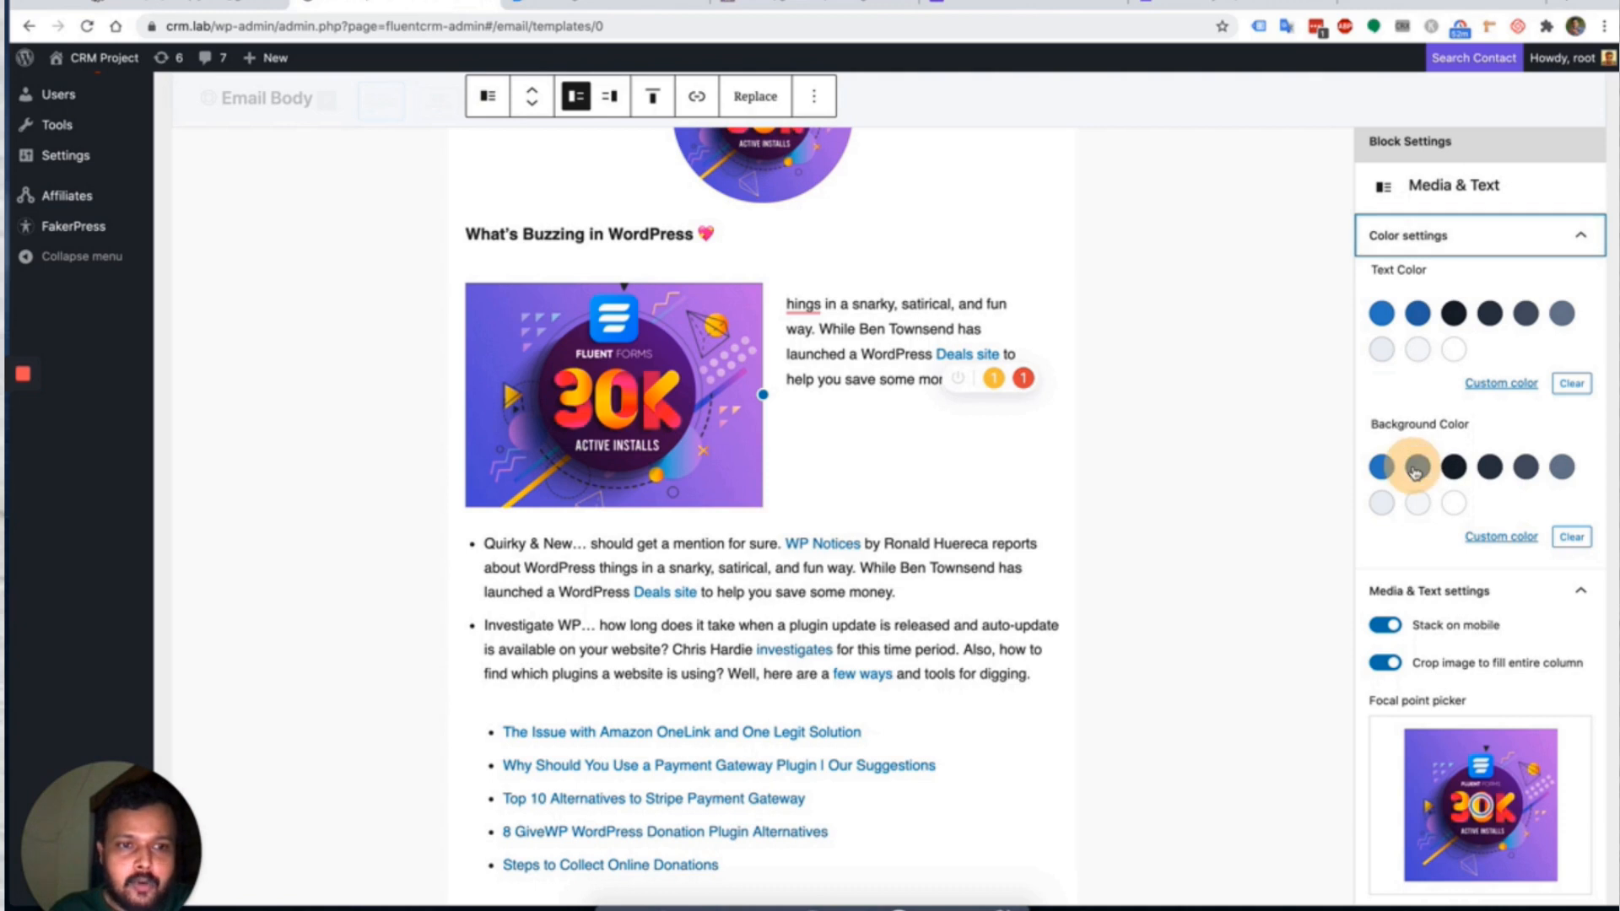
{"action": "left_click", "coordinate": [1525, 467]}
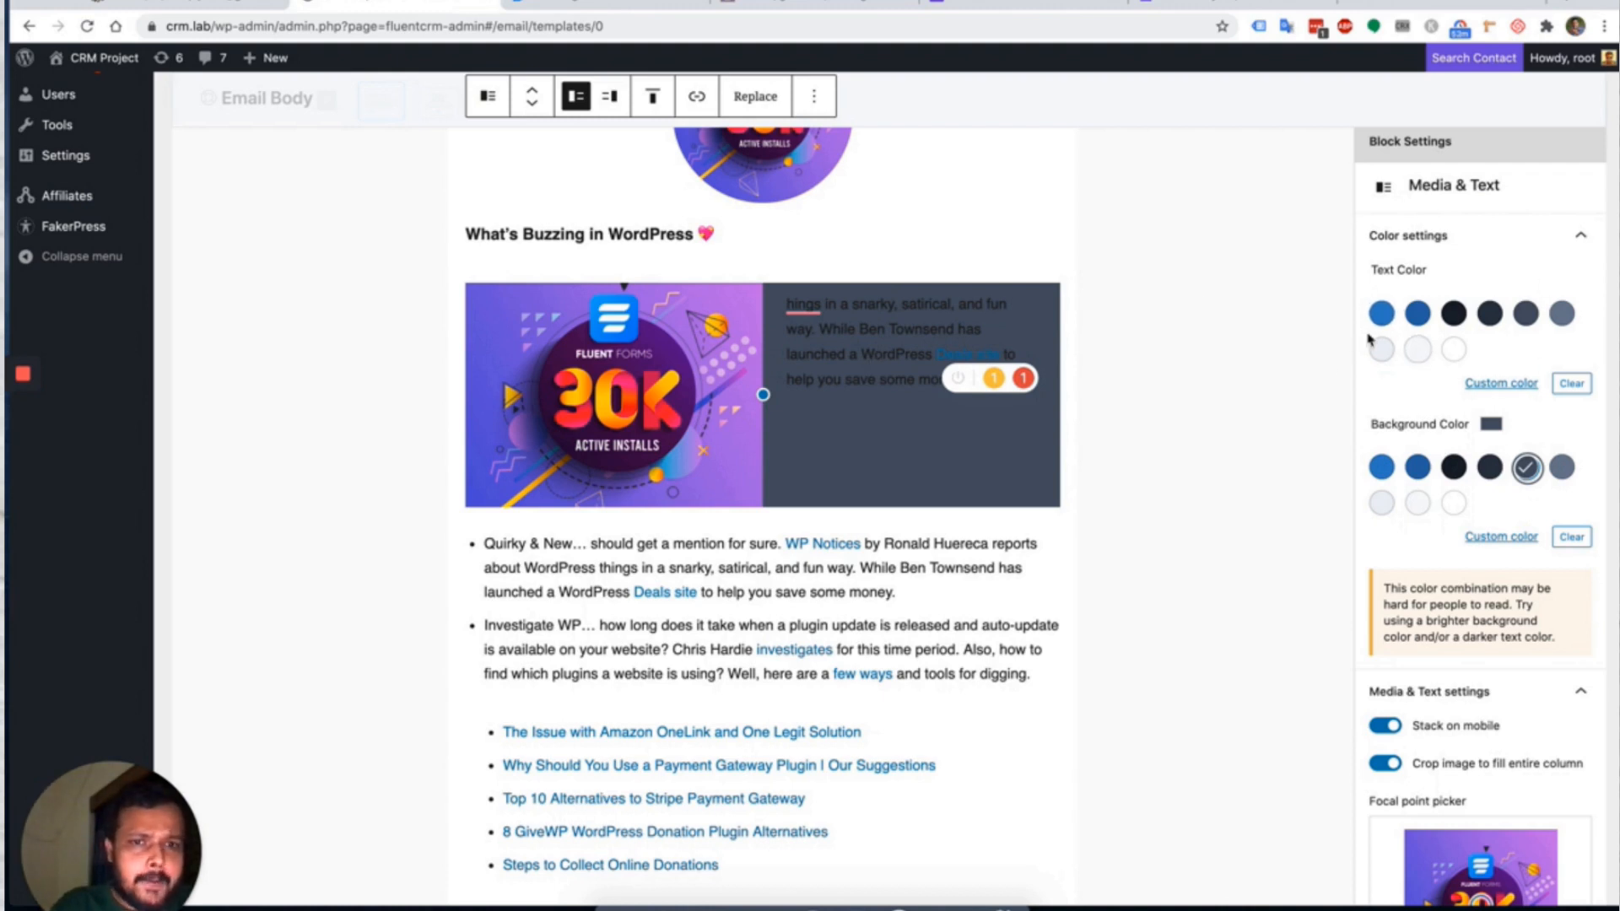
Make the paragraph beside the image white, then select the What's Buzzing heading.
{"action": "triple_click", "coordinate": [896, 353]}
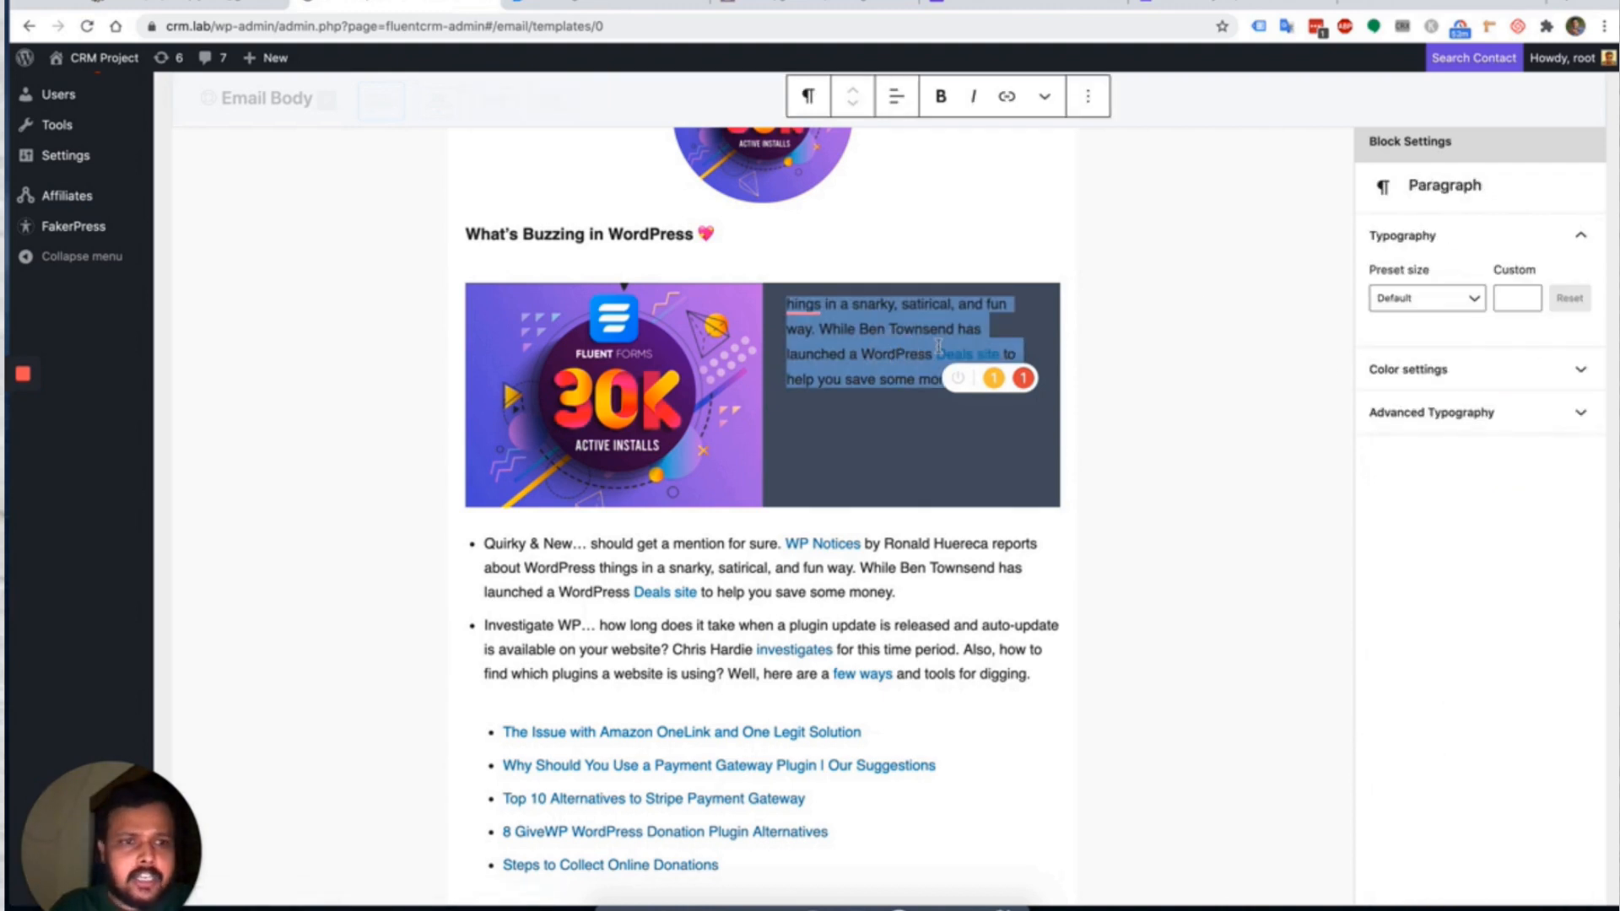
{"action": "left_click", "coordinate": [1428, 368]}
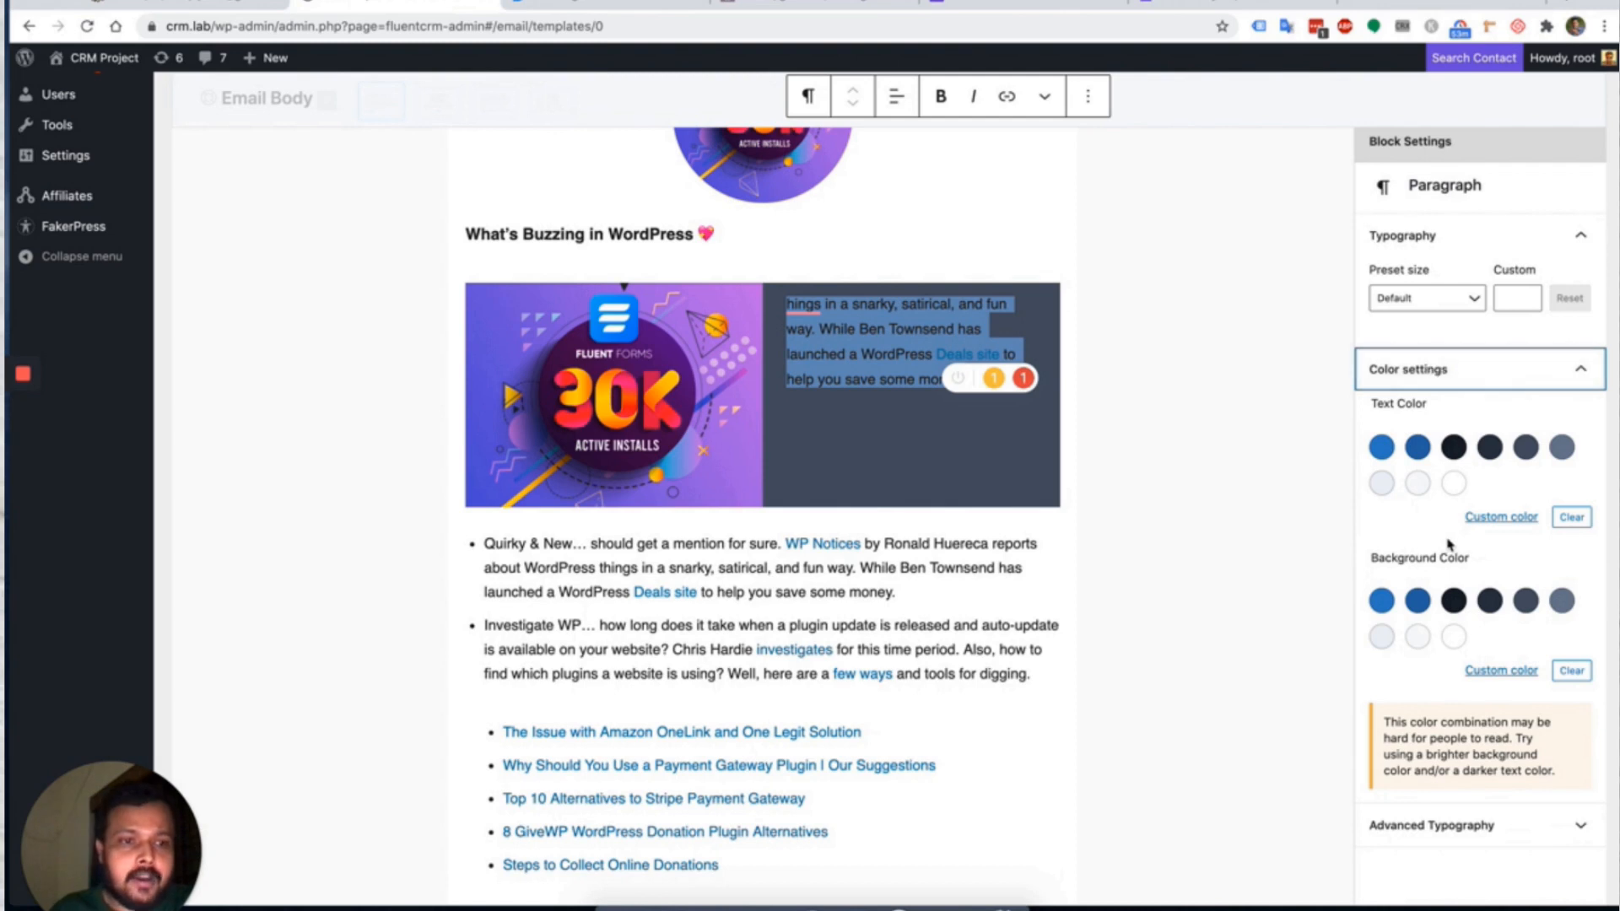
{"action": "left_click", "coordinate": [1454, 483]}
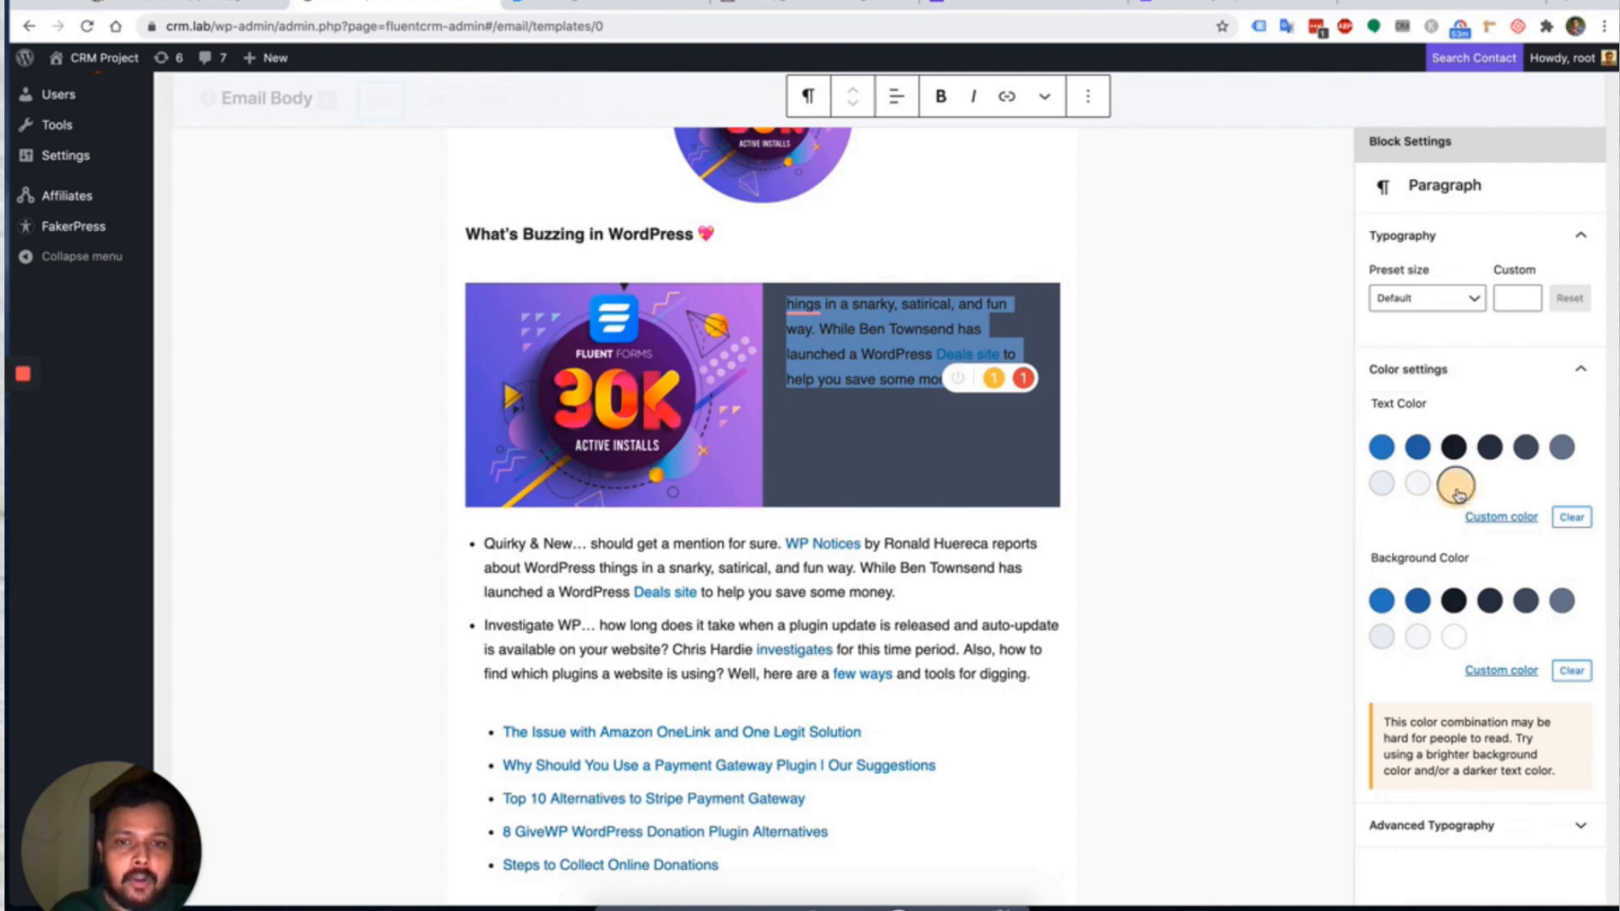
{"action": "left_click", "coordinate": [879, 424]}
{"action": "left_click", "coordinate": [790, 305]}
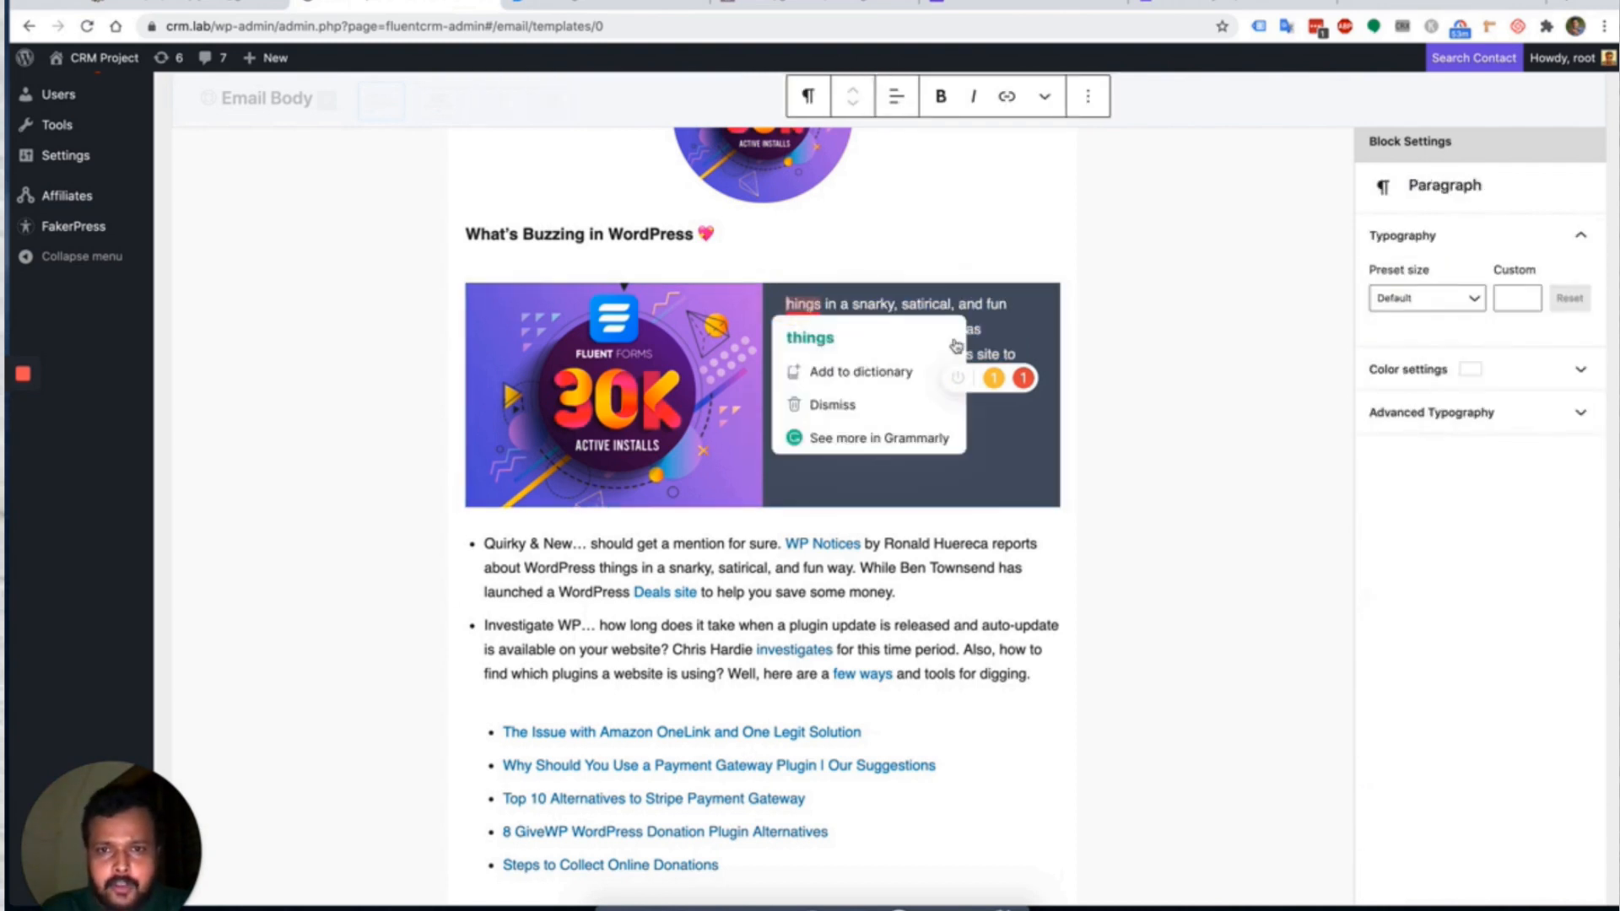
{"action": "scroll", "coordinate": [832, 495], "scroll_direction": "up", "scroll_amount": 3}
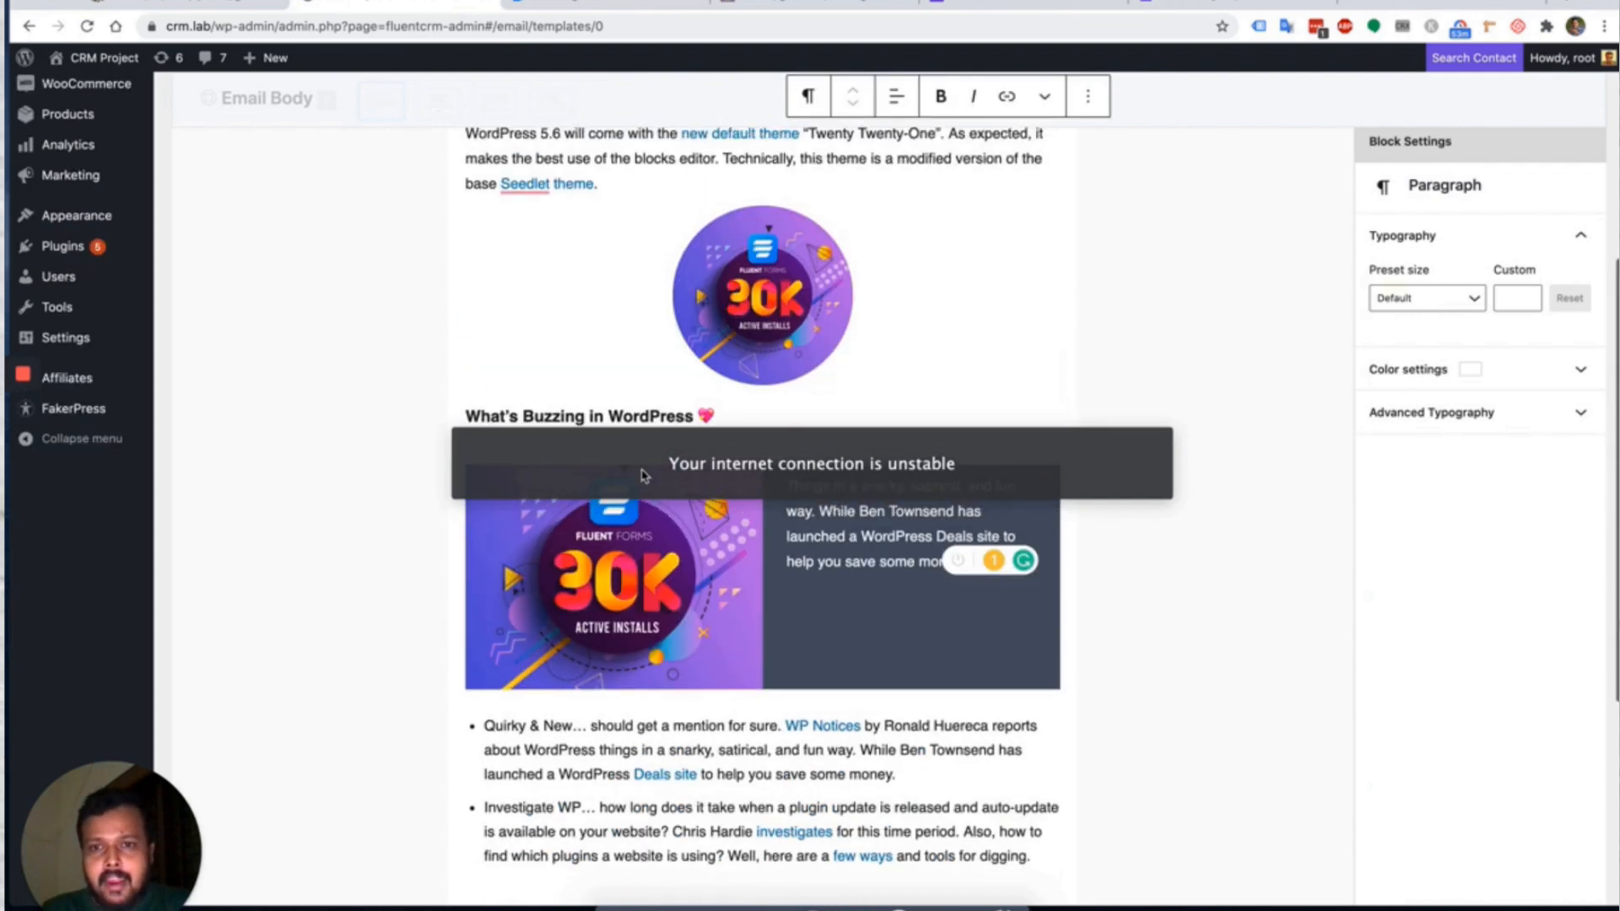
{"action": "left_click", "coordinate": [618, 412]}
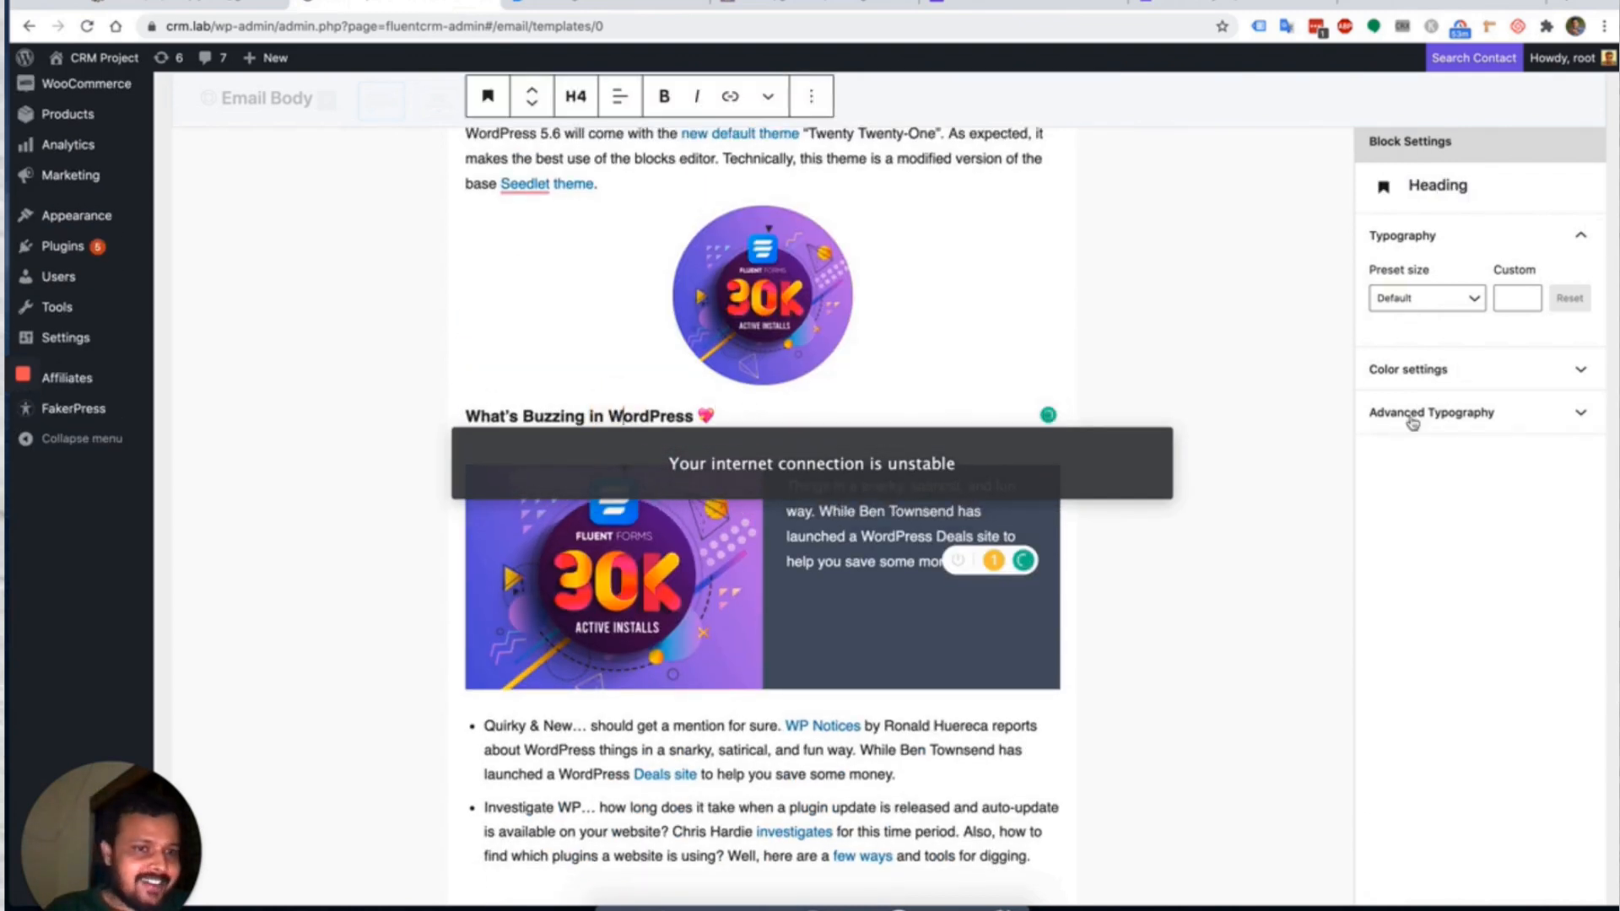
Set the heading font to Comic Sans with a custom size of 26.
{"action": "left_click", "coordinate": [1469, 419]}
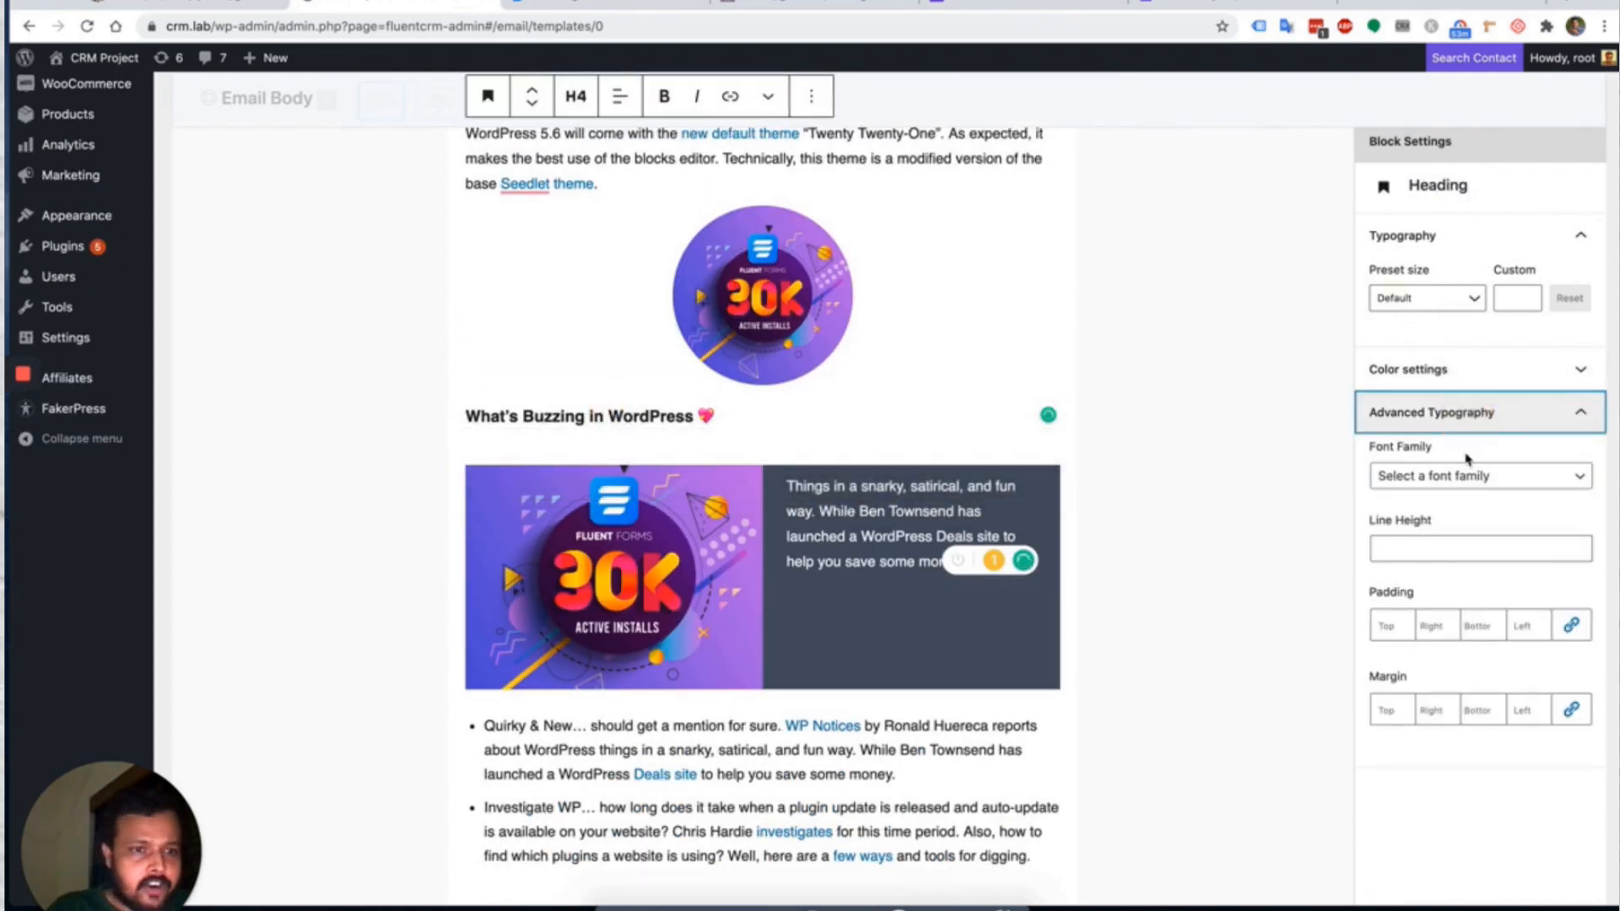
{"action": "left_click", "coordinate": [1470, 475]}
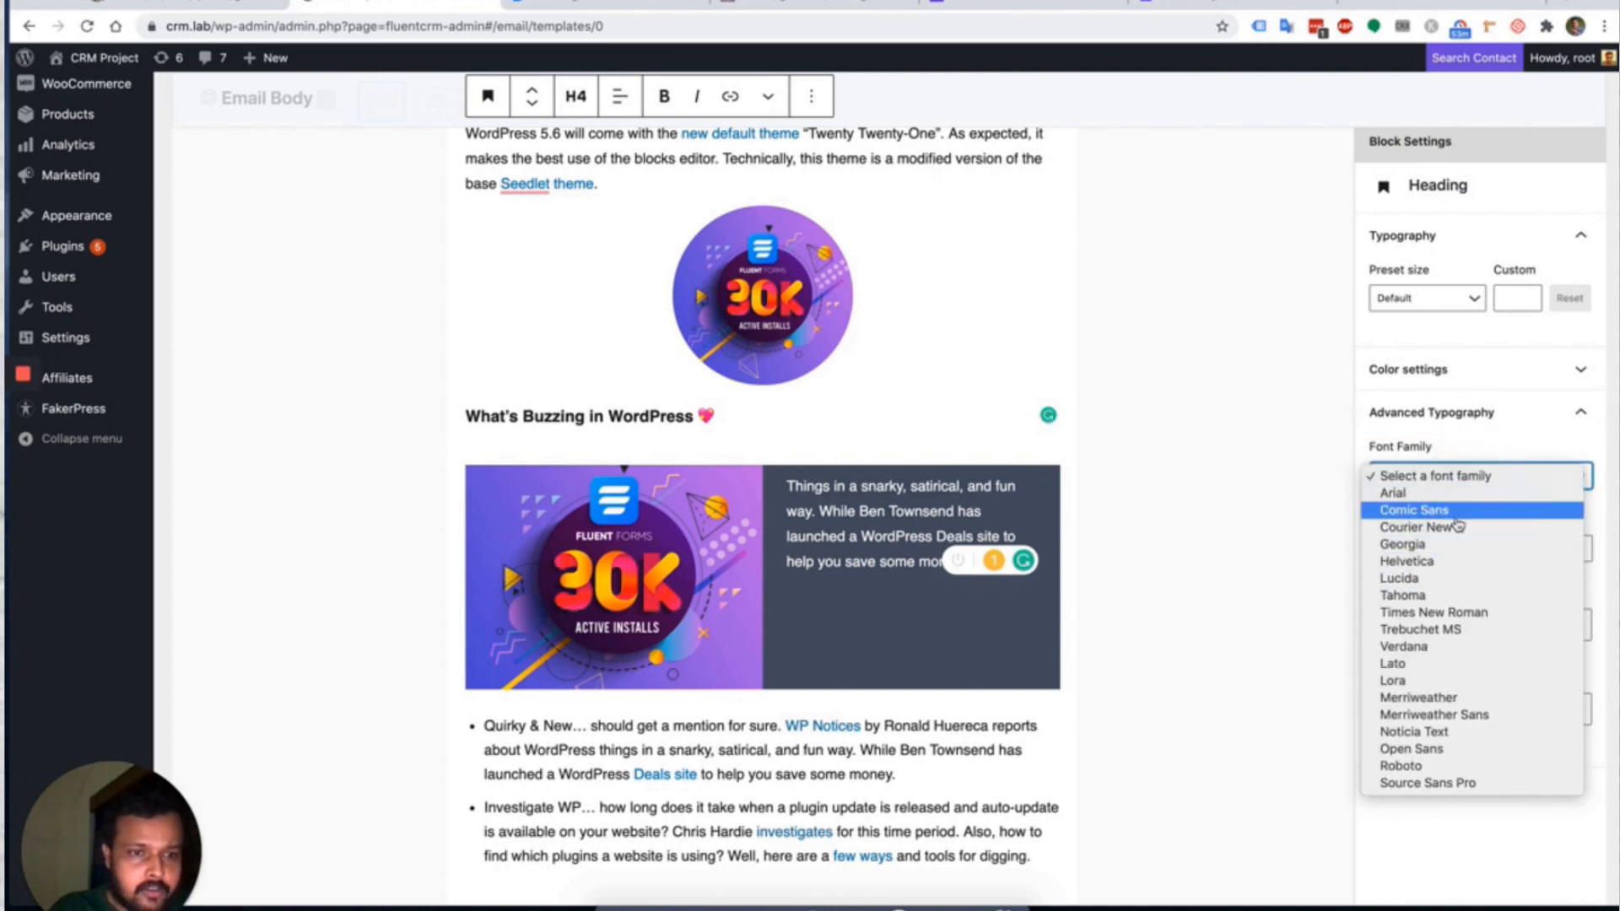
{"action": "left_click", "coordinate": [1461, 511]}
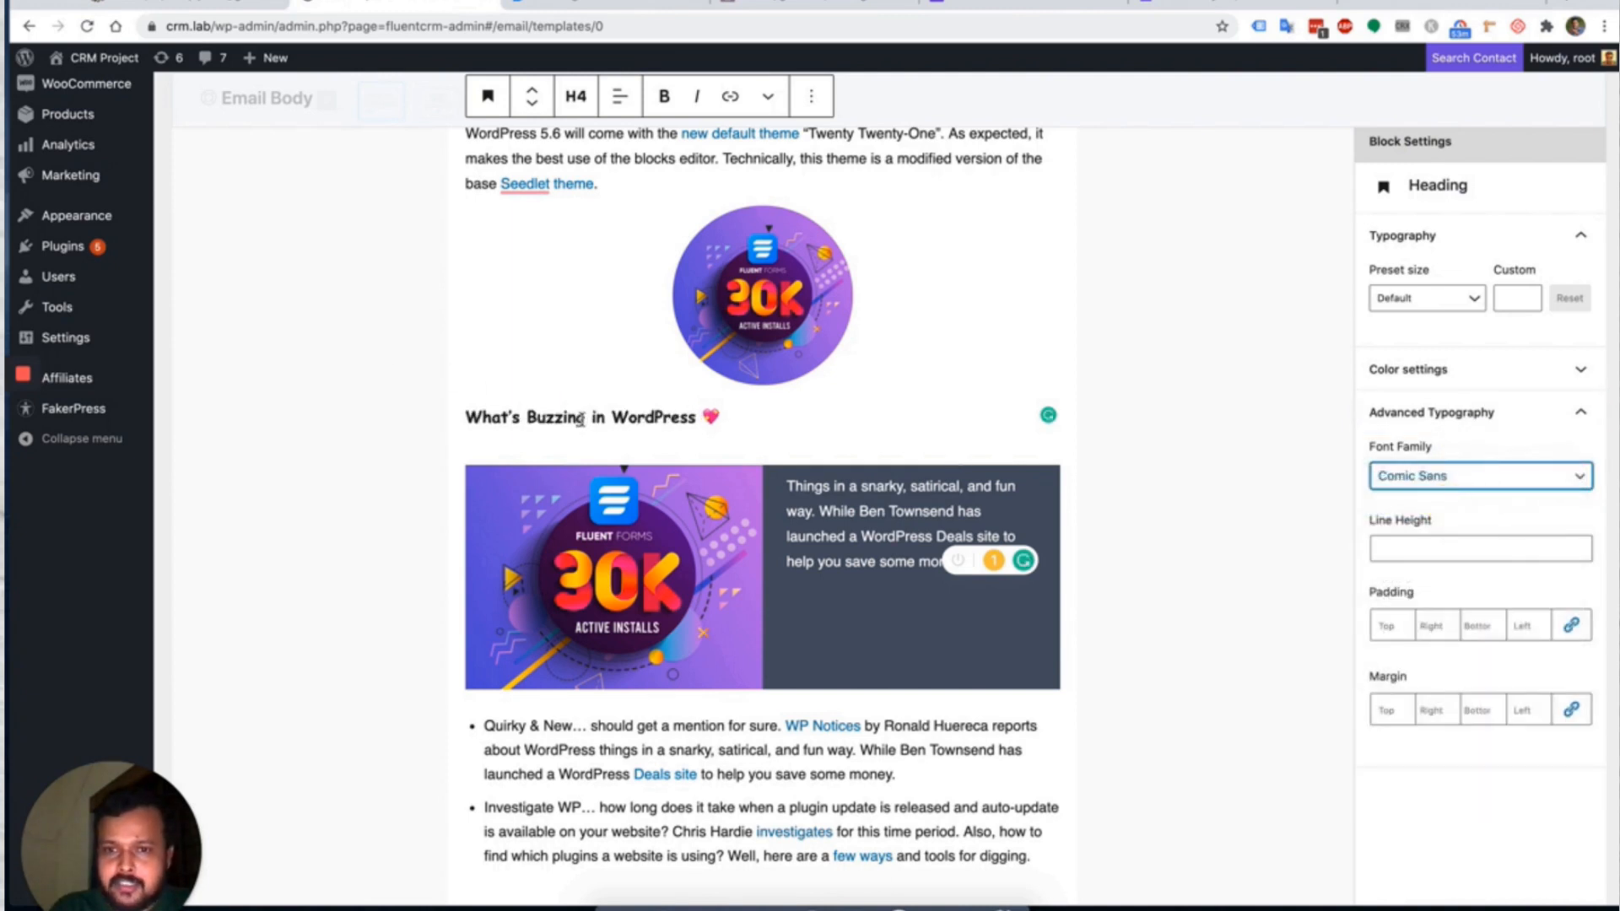
{"action": "left_click", "coordinate": [1450, 297]}
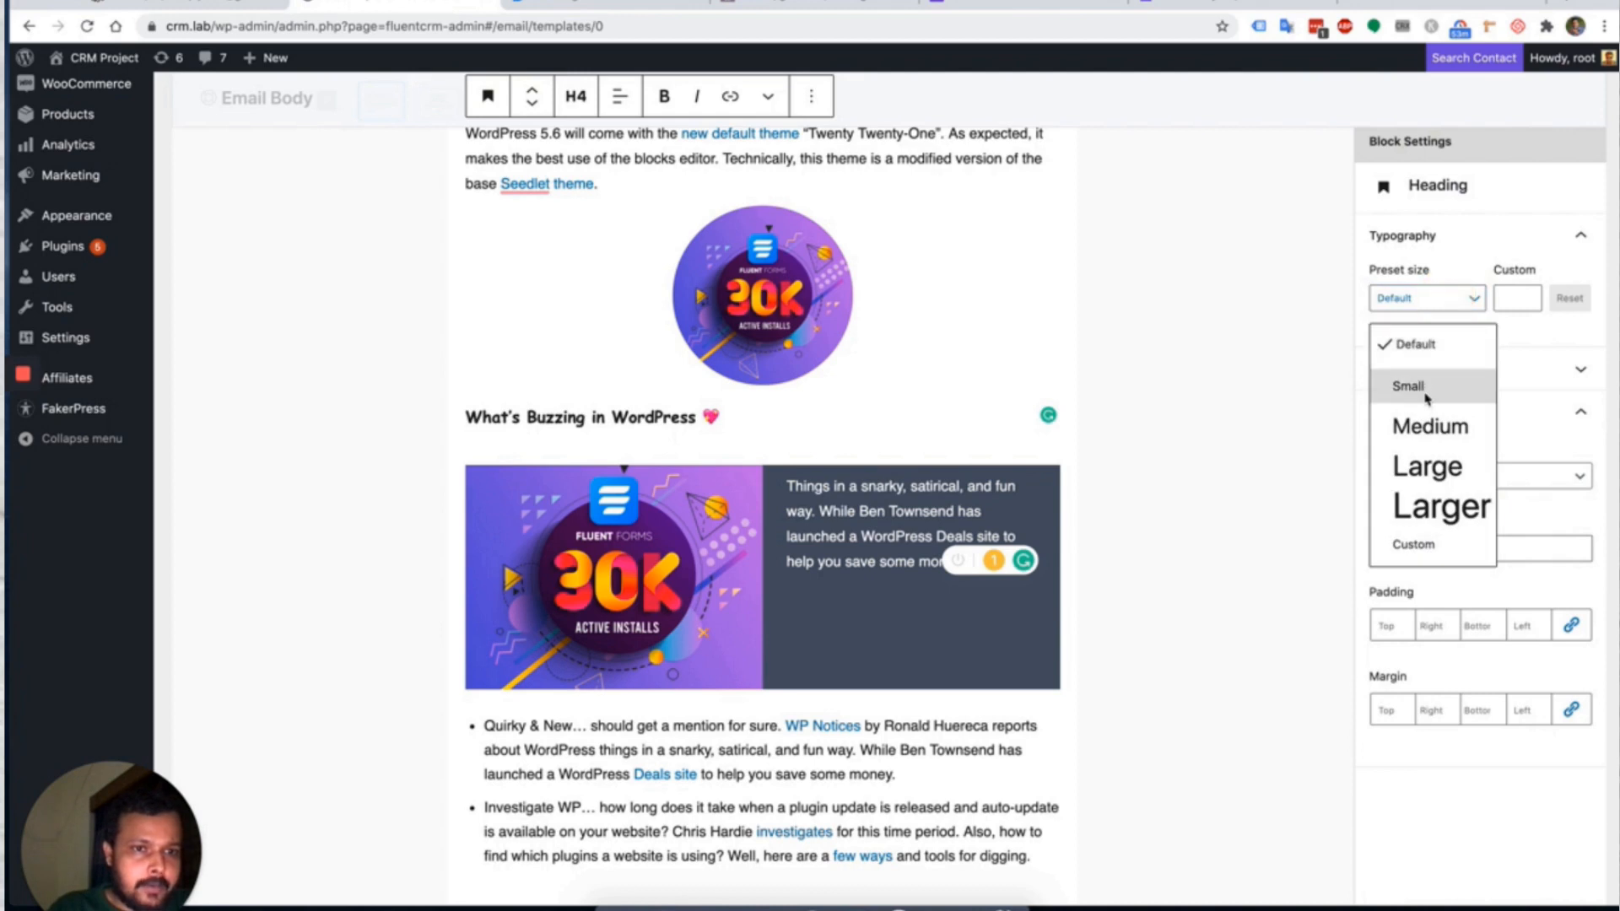
{"action": "left_click", "coordinate": [1424, 427]}
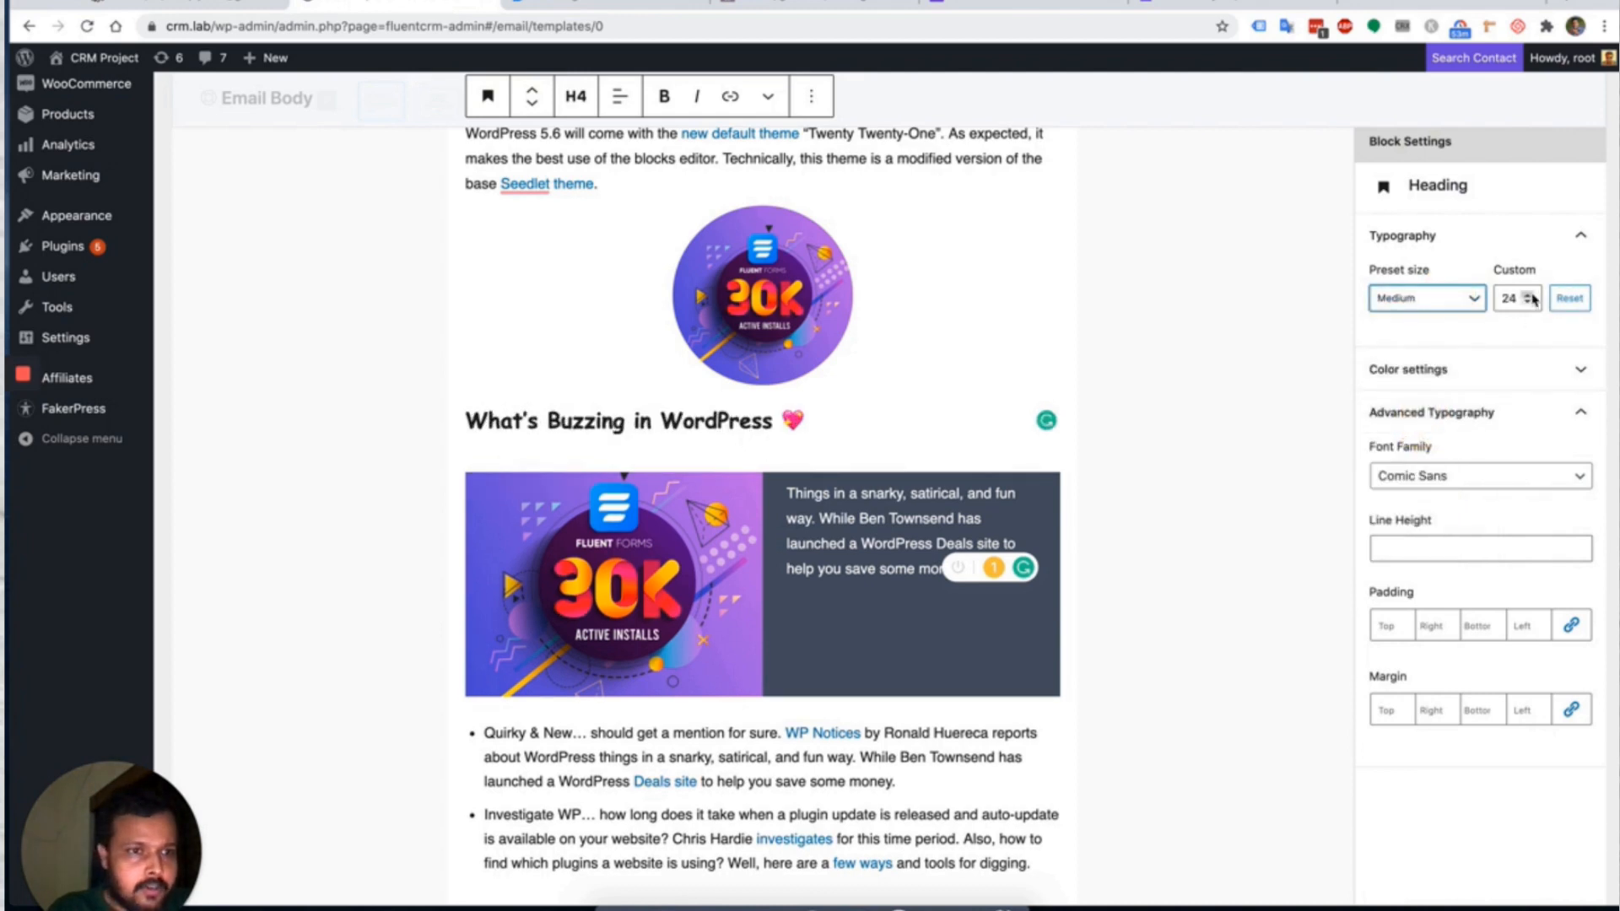
{"action": "left_click", "coordinate": [1529, 295]}
{"action": "left_click", "coordinate": [1529, 294]}
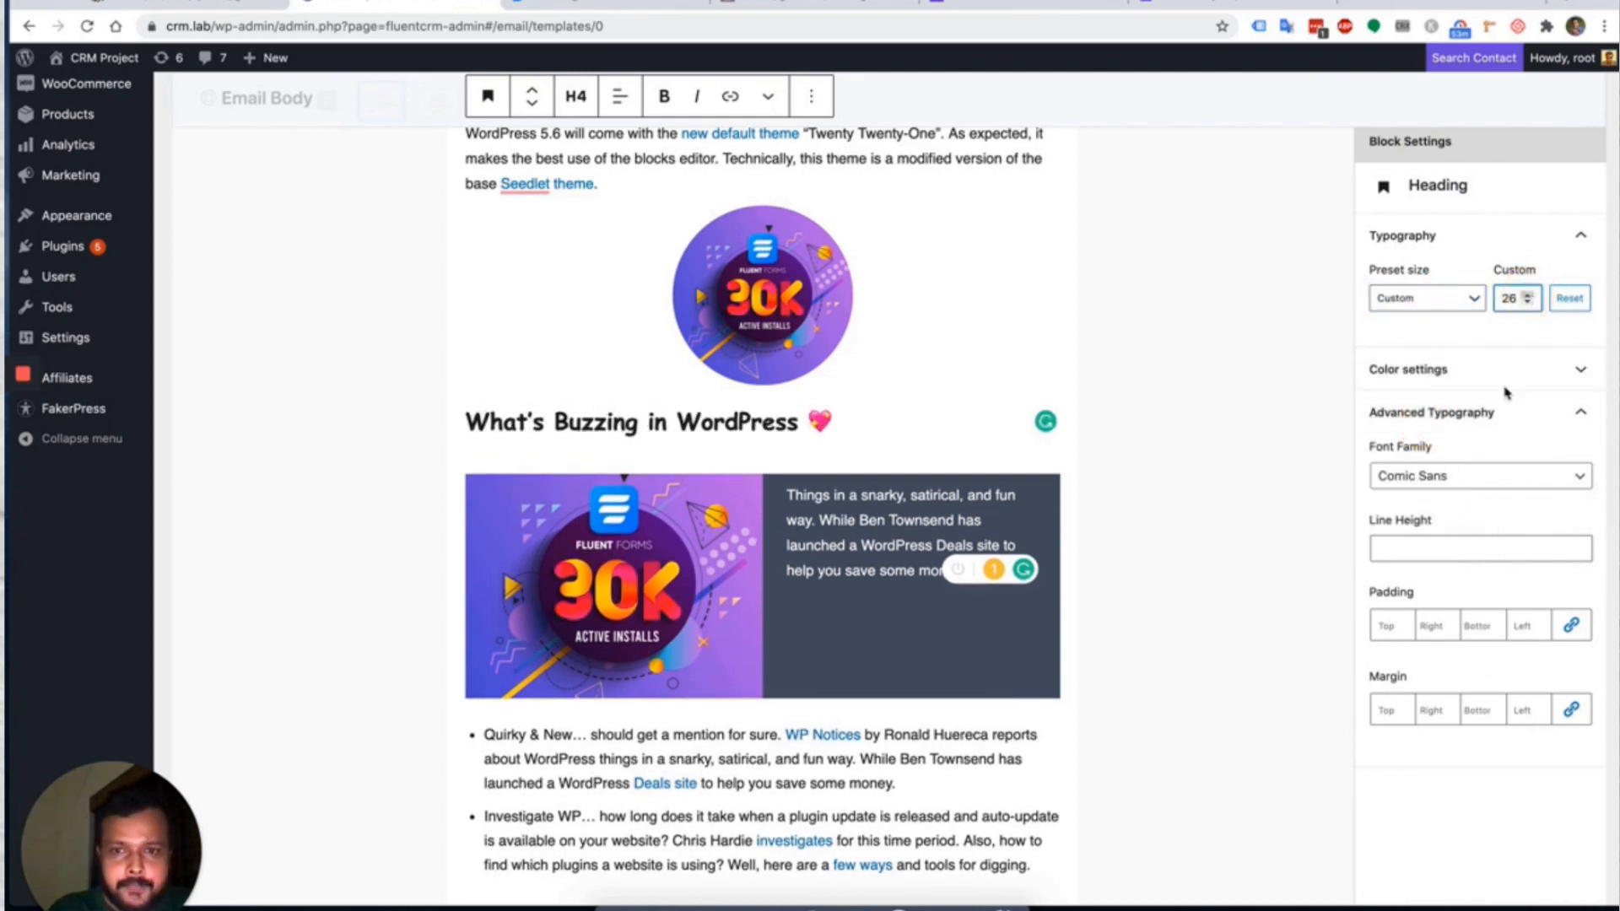
{"action": "left_click", "coordinate": [1384, 625]}
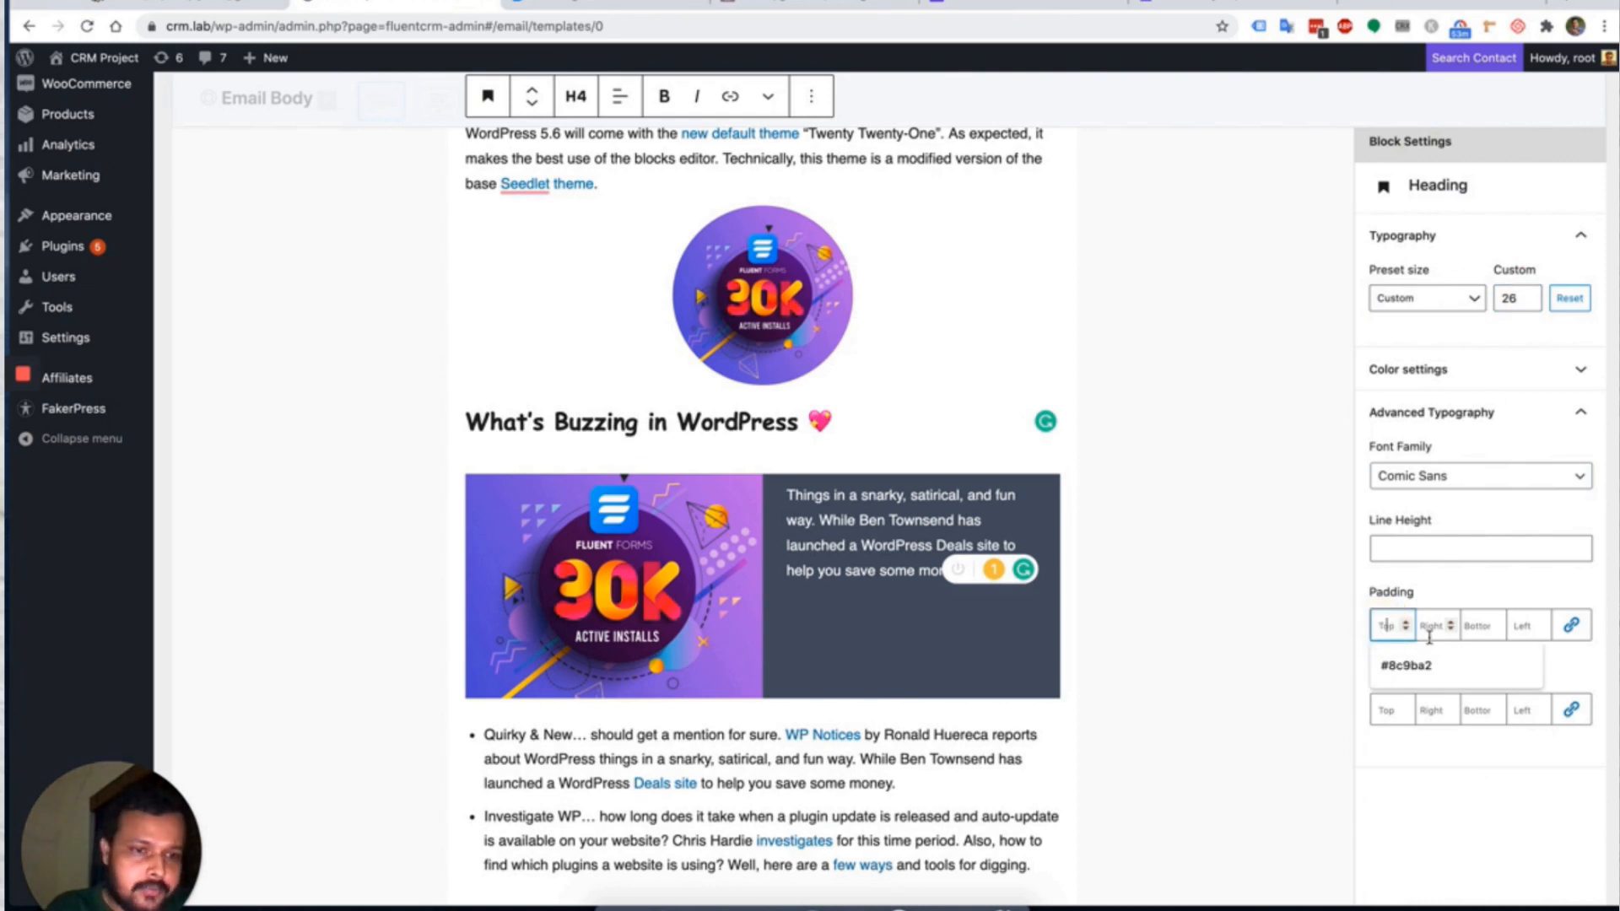
{"action": "left_click", "coordinate": [1420, 784]}
Change the What's Buzzing in WordPress heading from H4 to H2.
{"action": "left_click", "coordinate": [711, 422]}
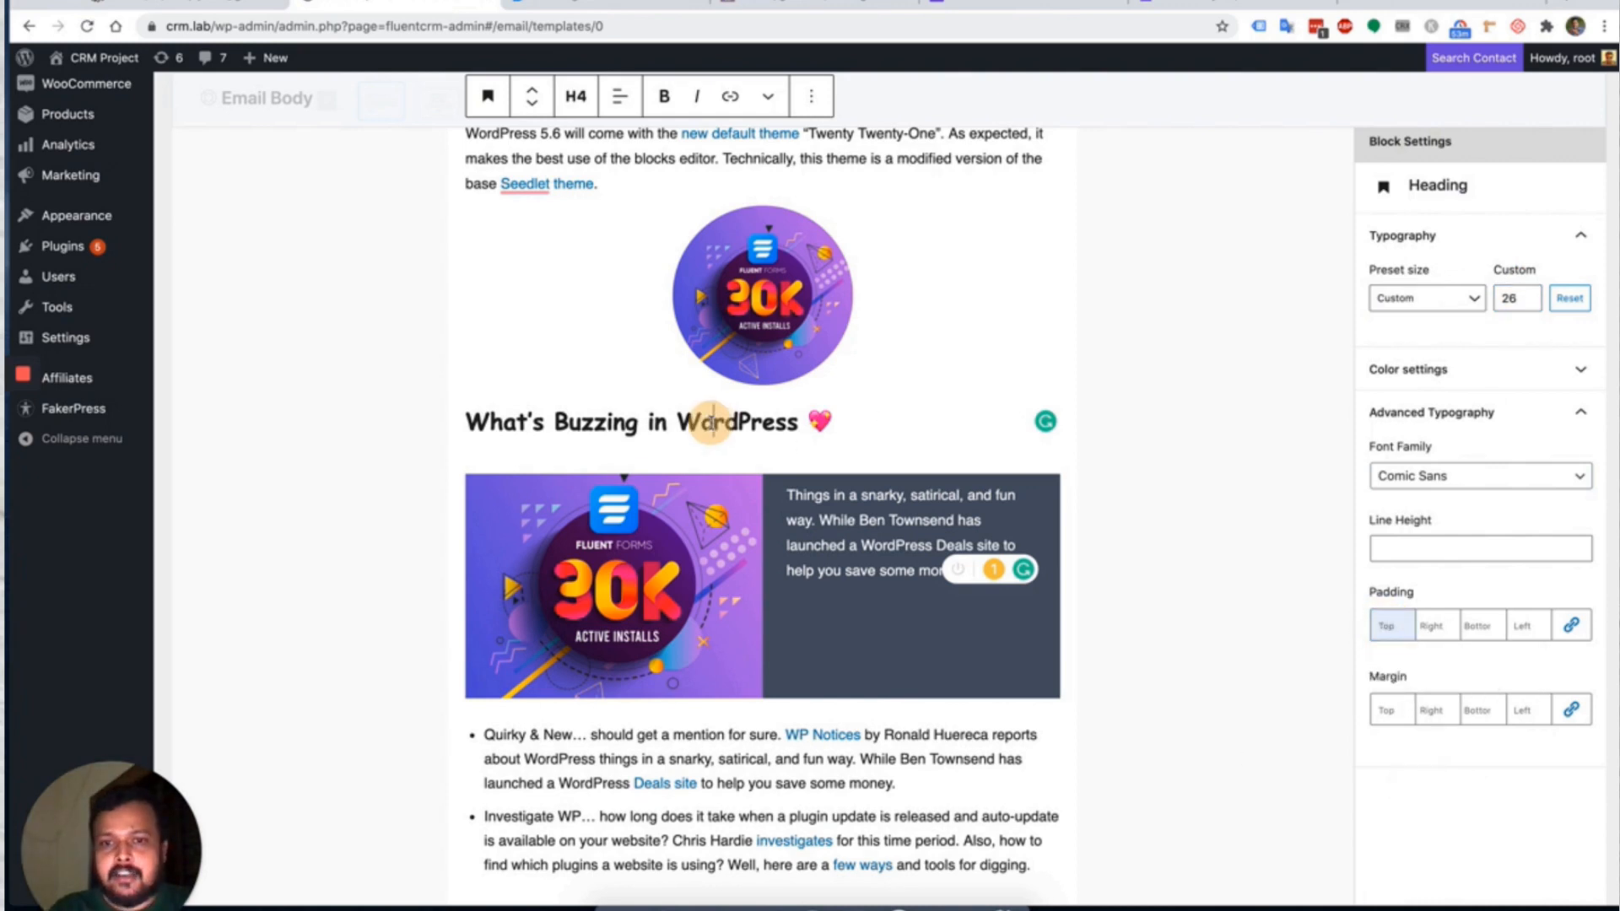
{"action": "triple_click", "coordinate": [711, 422]}
{"action": "left_click", "coordinate": [768, 96]}
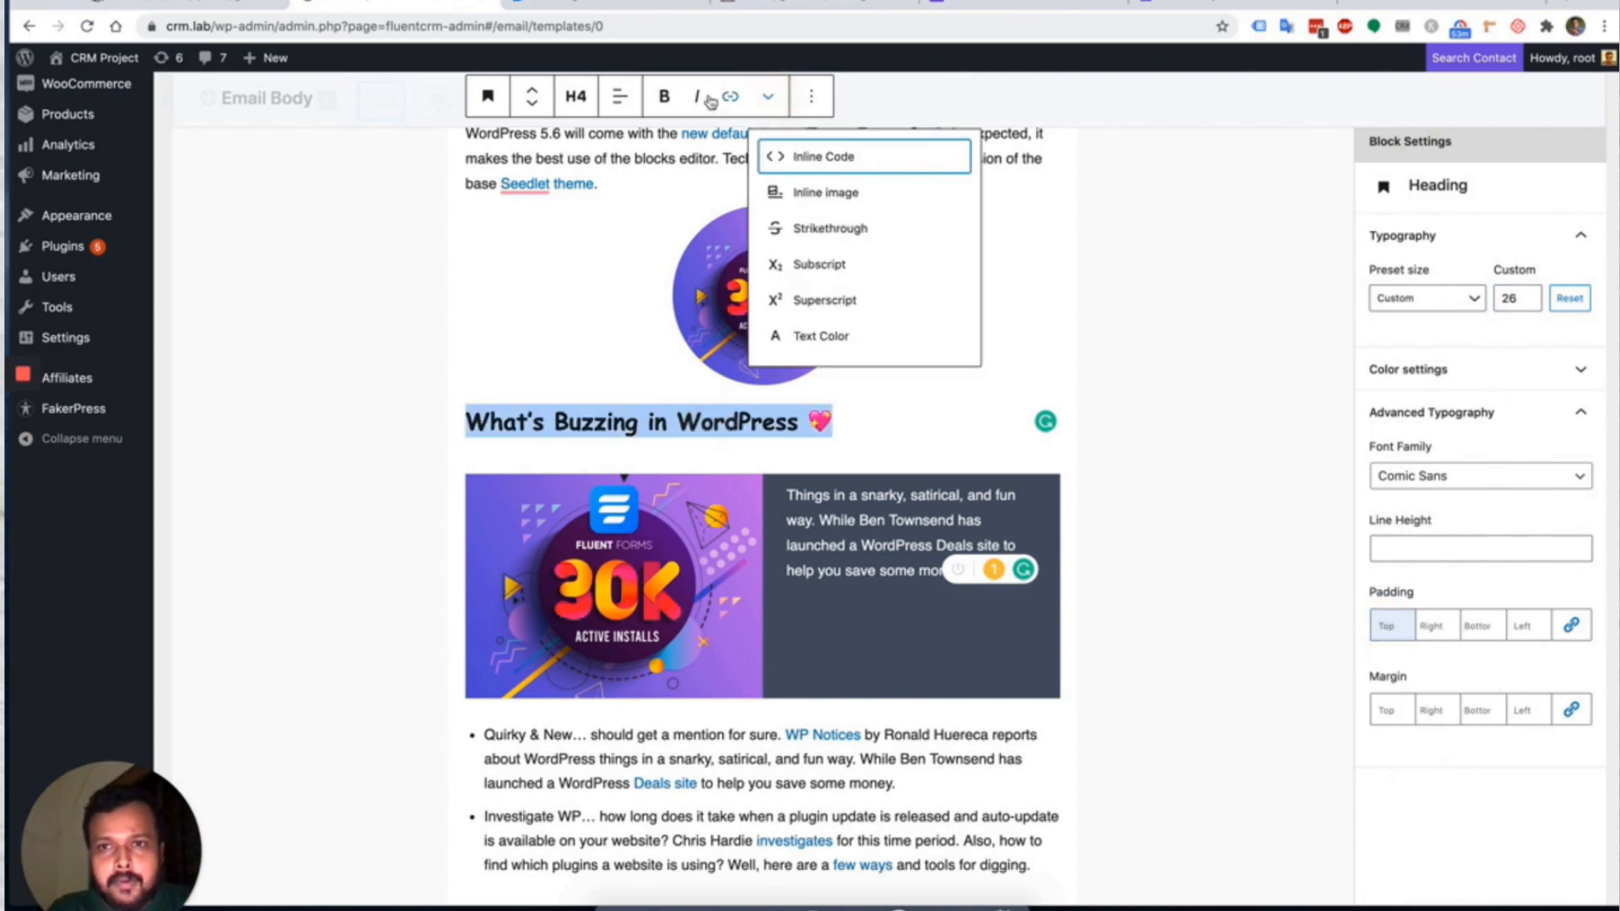
{"action": "left_click", "coordinate": [577, 96]}
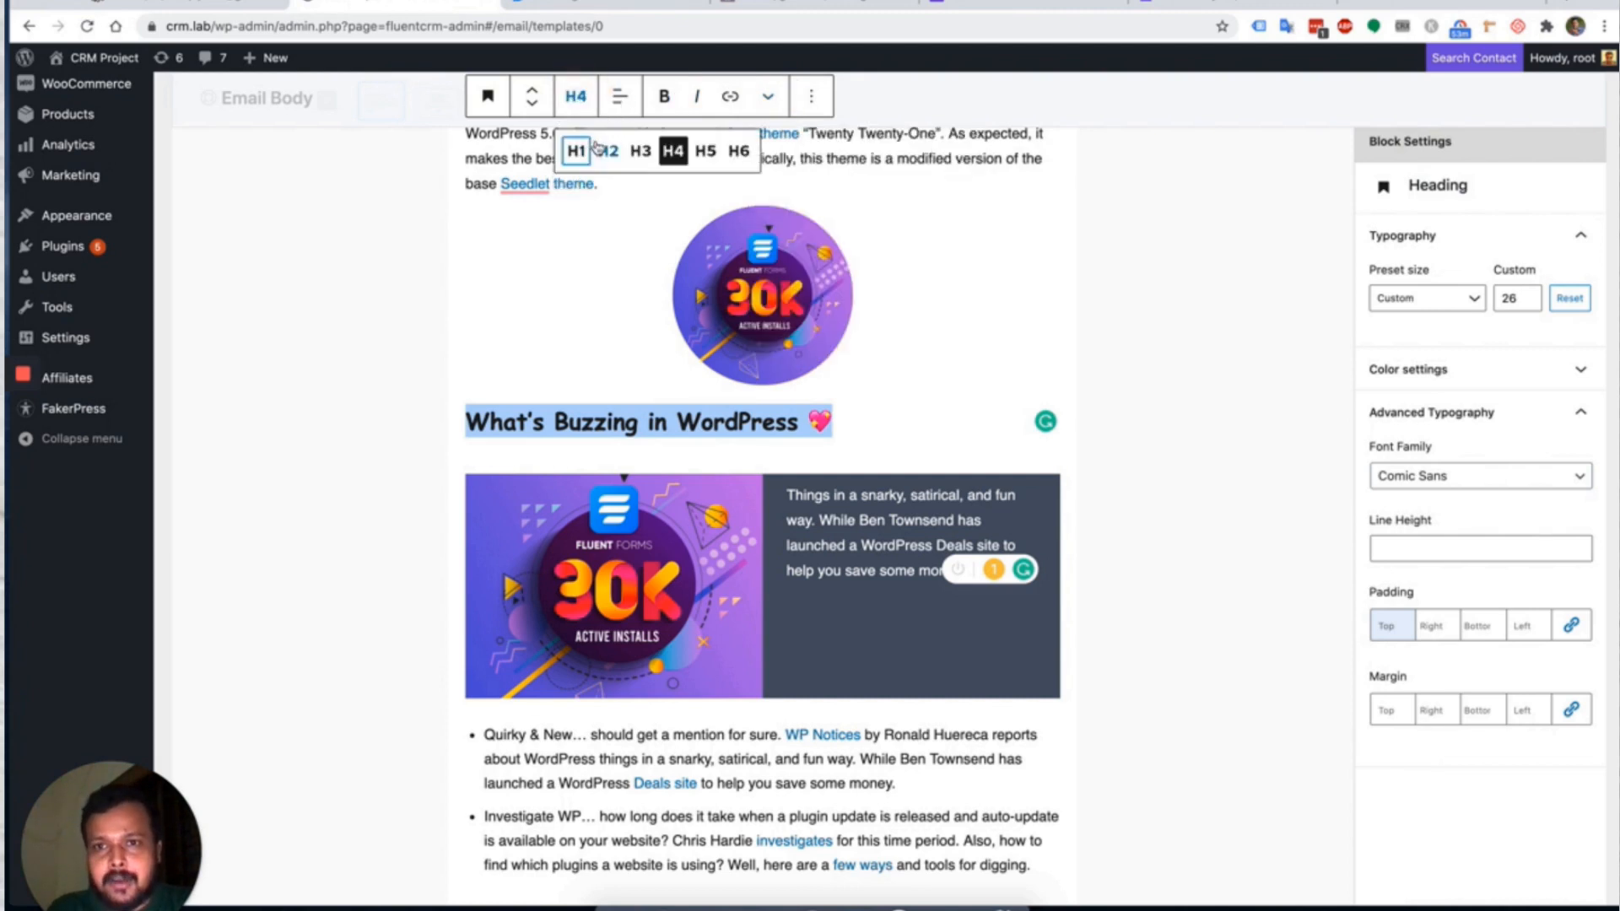
{"action": "left_click", "coordinate": [599, 149]}
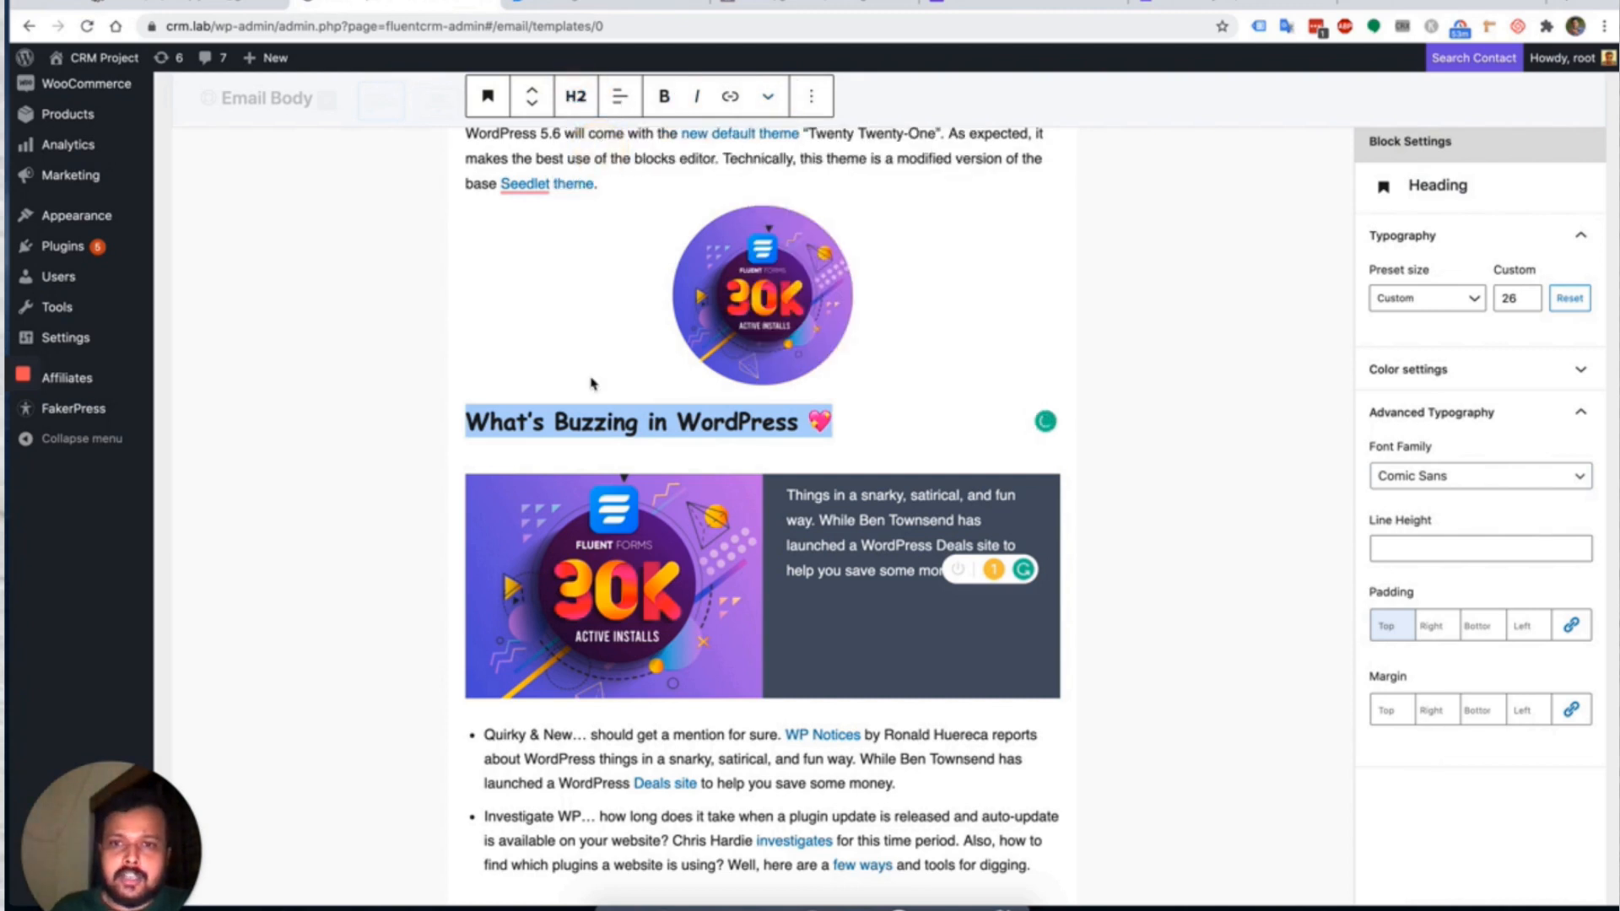
{"action": "scroll", "coordinate": [590, 384], "scroll_direction": "up", "scroll_amount": 5}
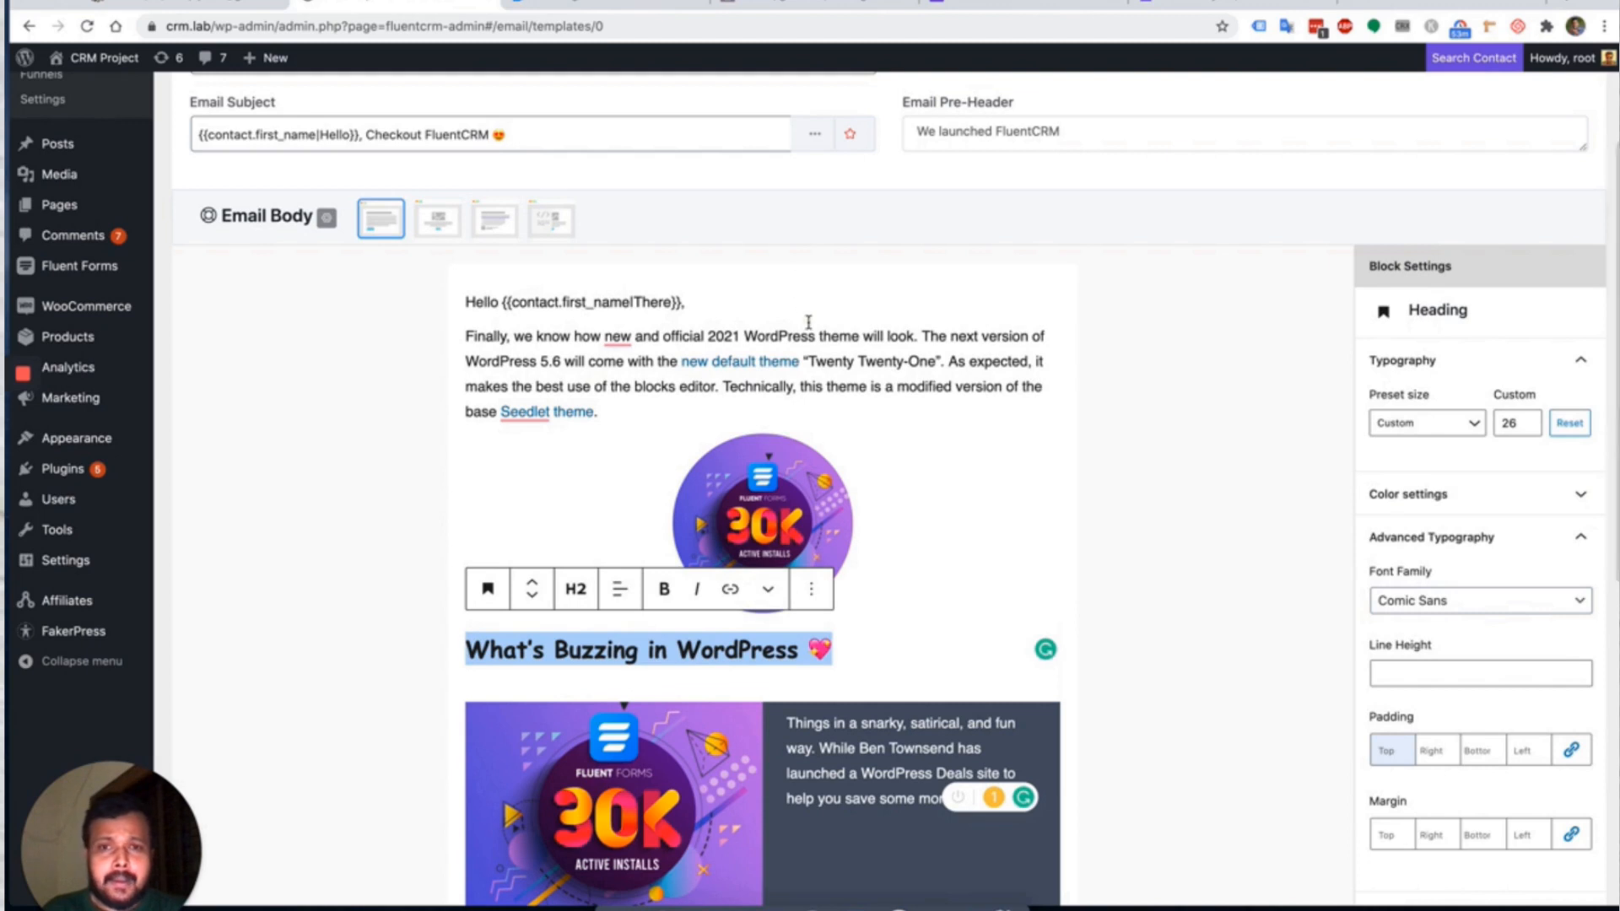
{"action": "left_click", "coordinate": [808, 321]}
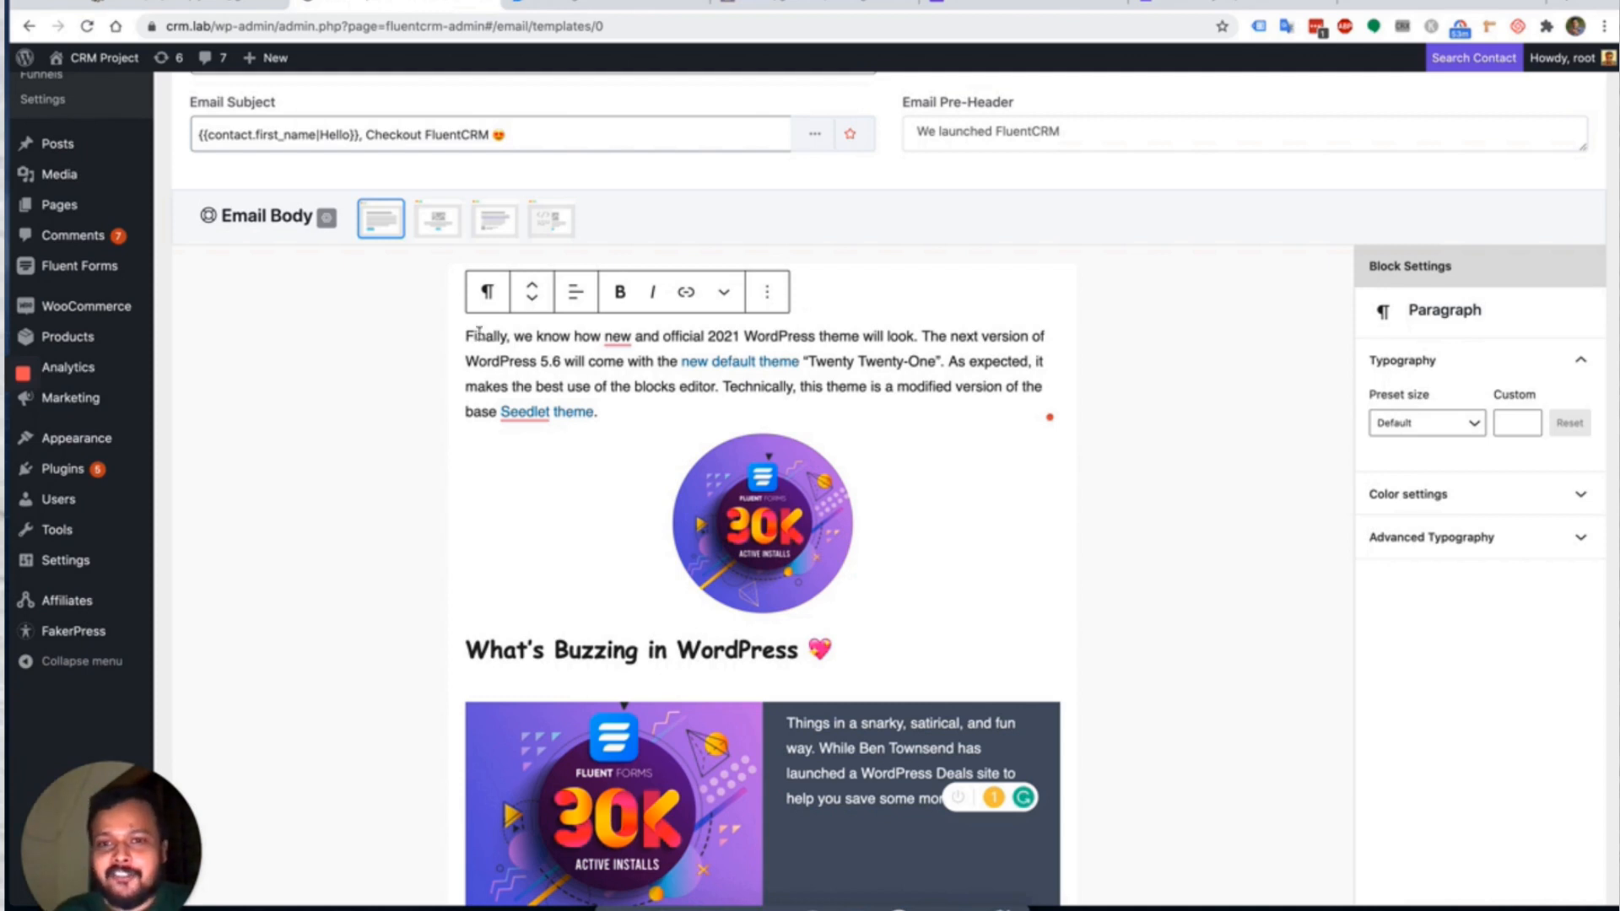
Compare the Plain Centered and Simple Boxed templates, then settle on the Classic template.
{"action": "left_click", "coordinate": [439, 222]}
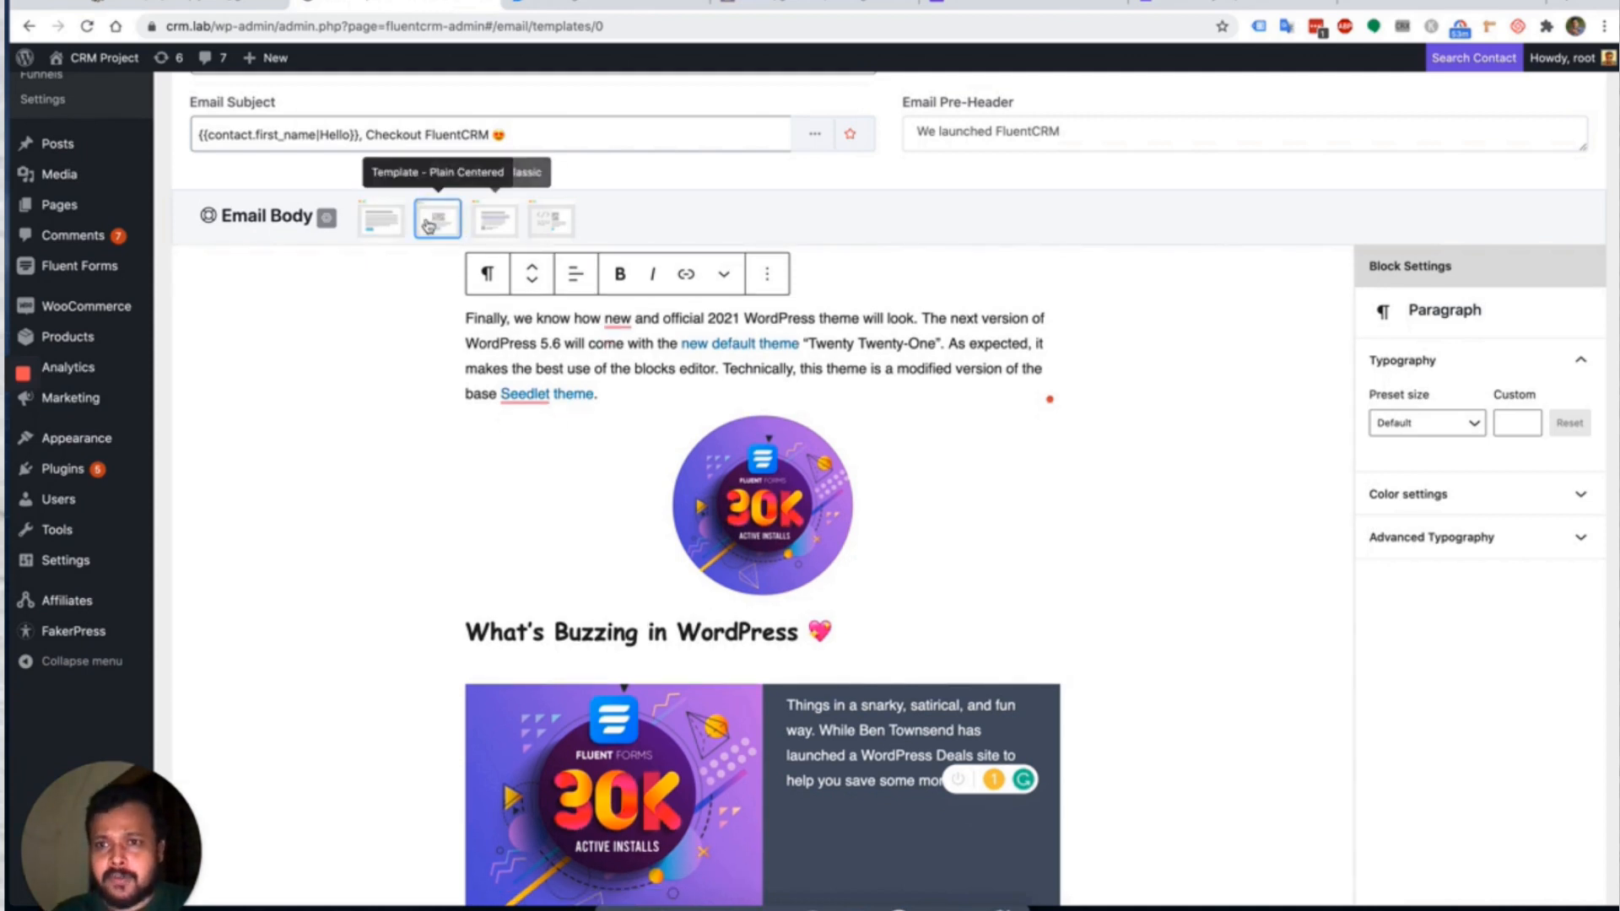
{"action": "left_click", "coordinate": [381, 220]}
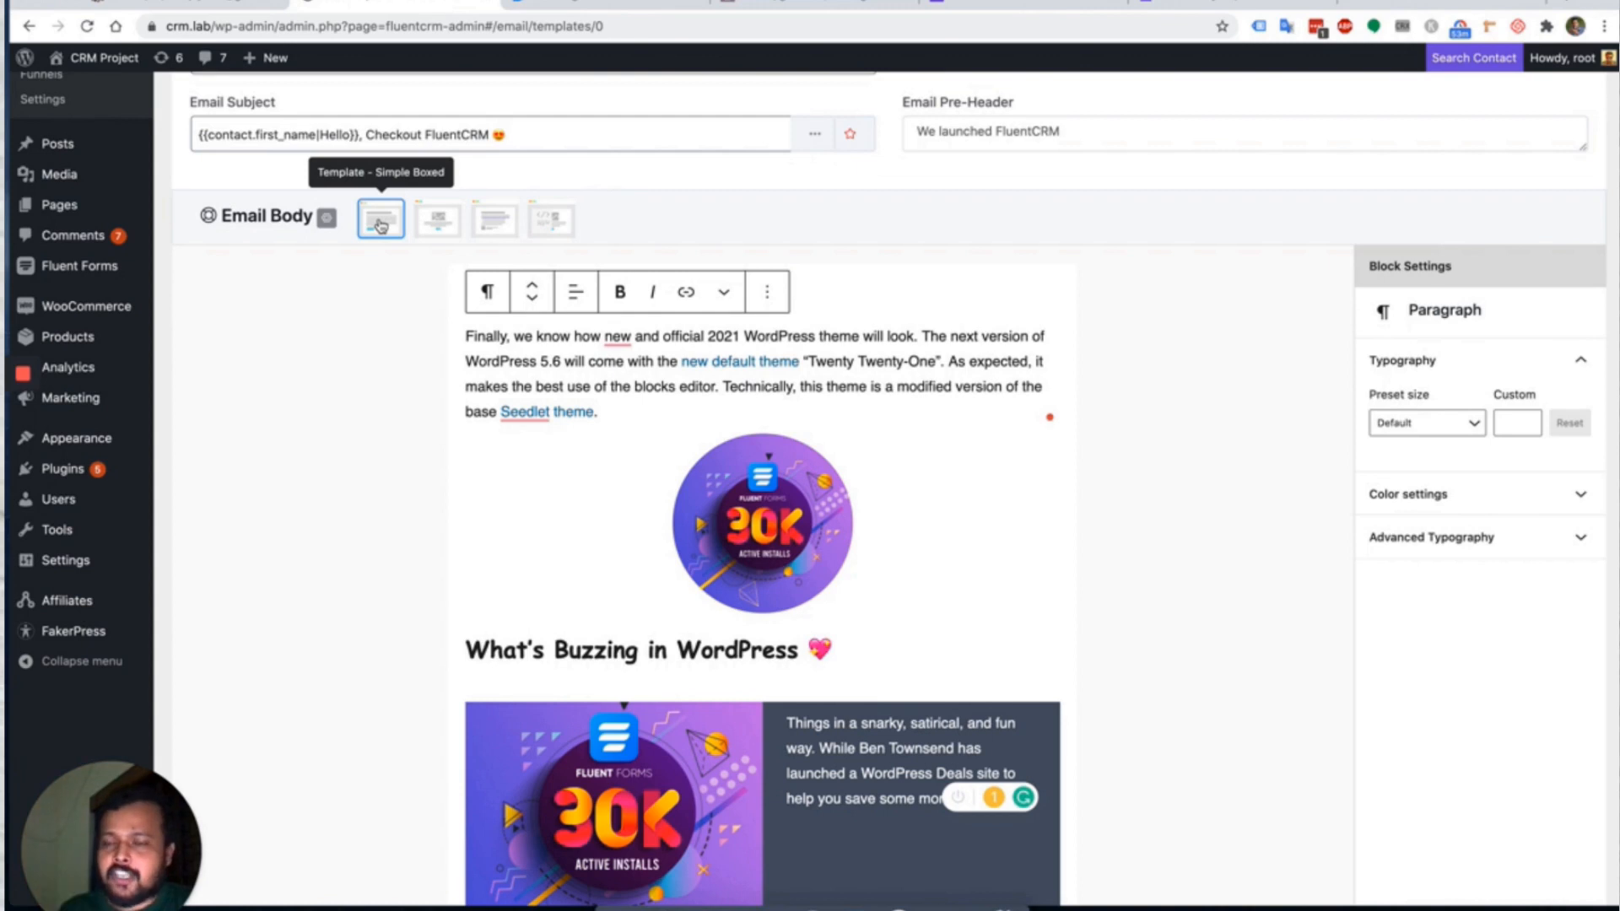
{"action": "left_click", "coordinate": [452, 243]}
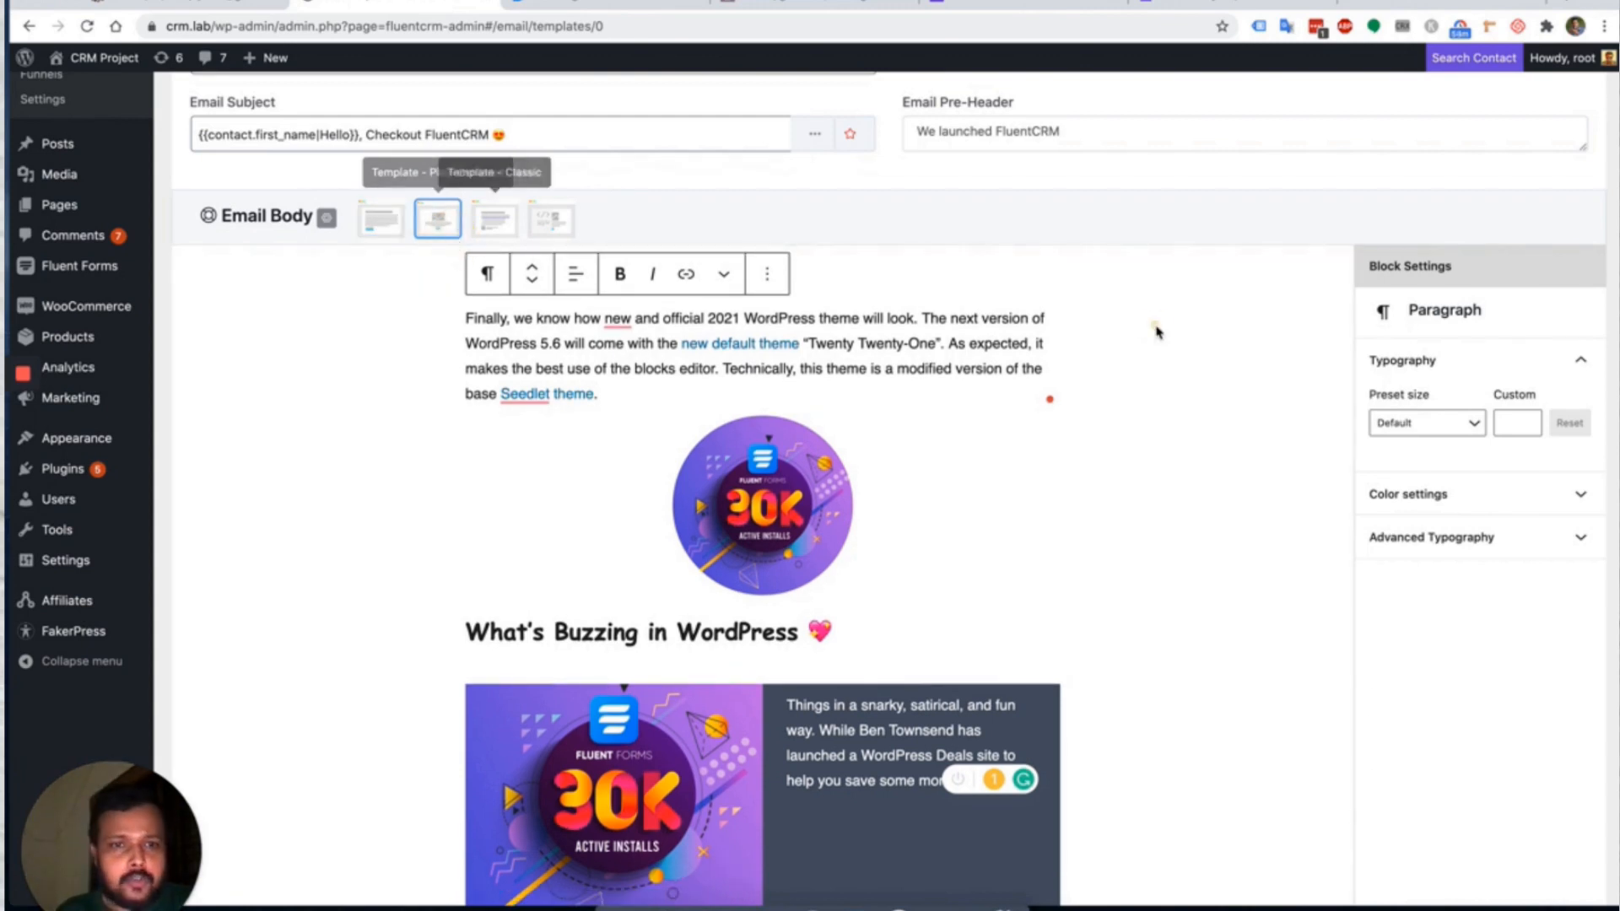
{"action": "left_click", "coordinate": [326, 217]}
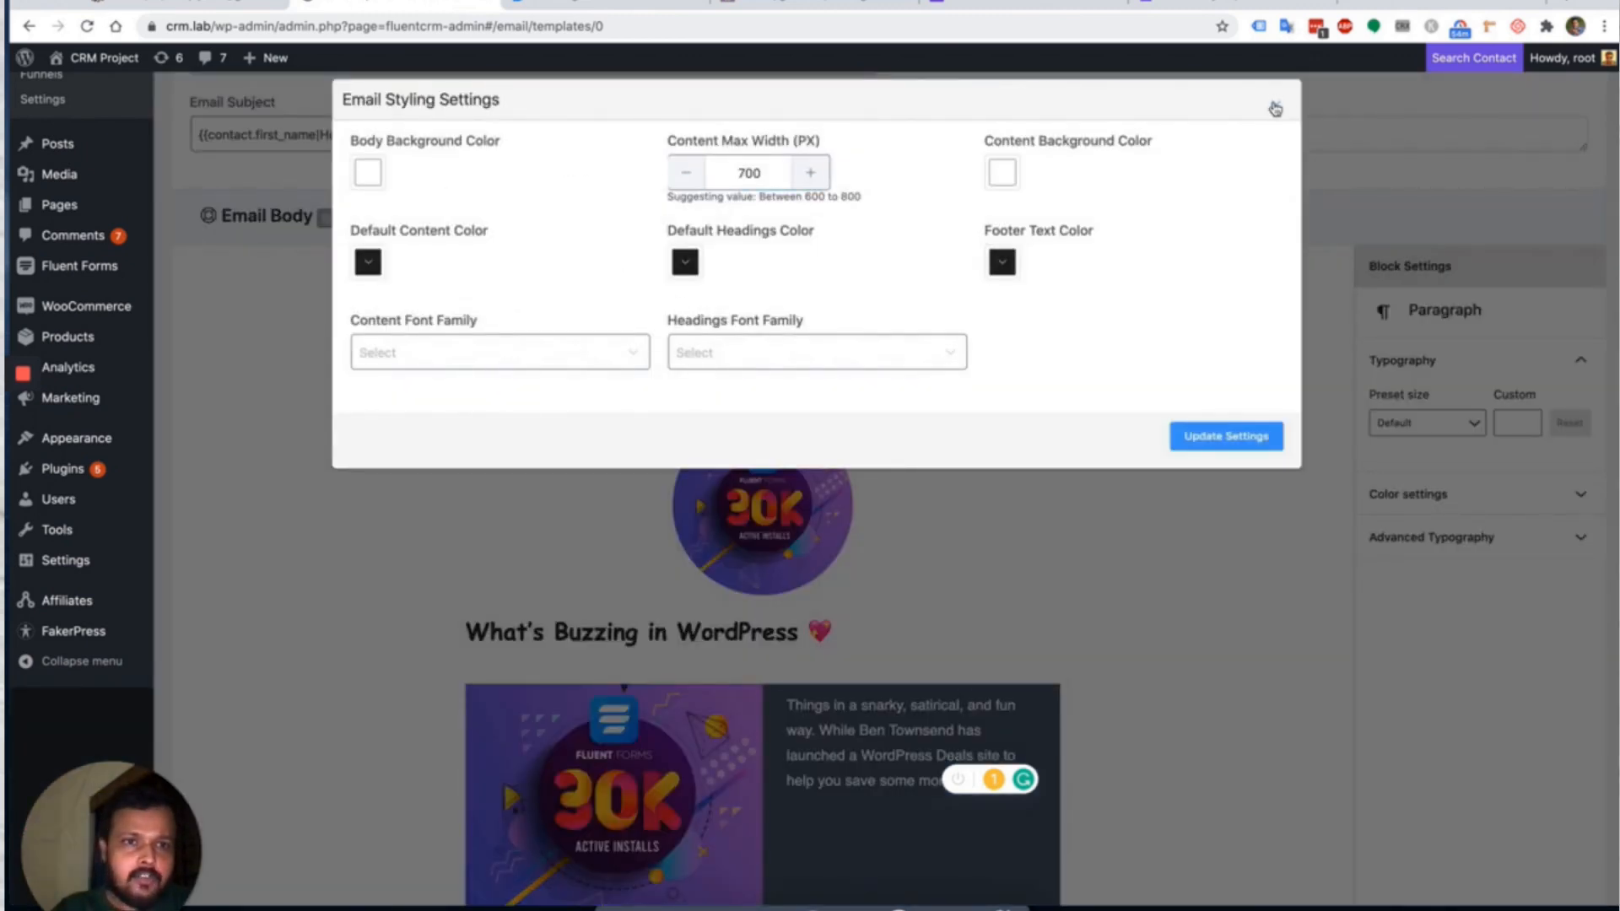
{"action": "left_click", "coordinate": [1276, 105]}
{"action": "left_click", "coordinate": [495, 224]}
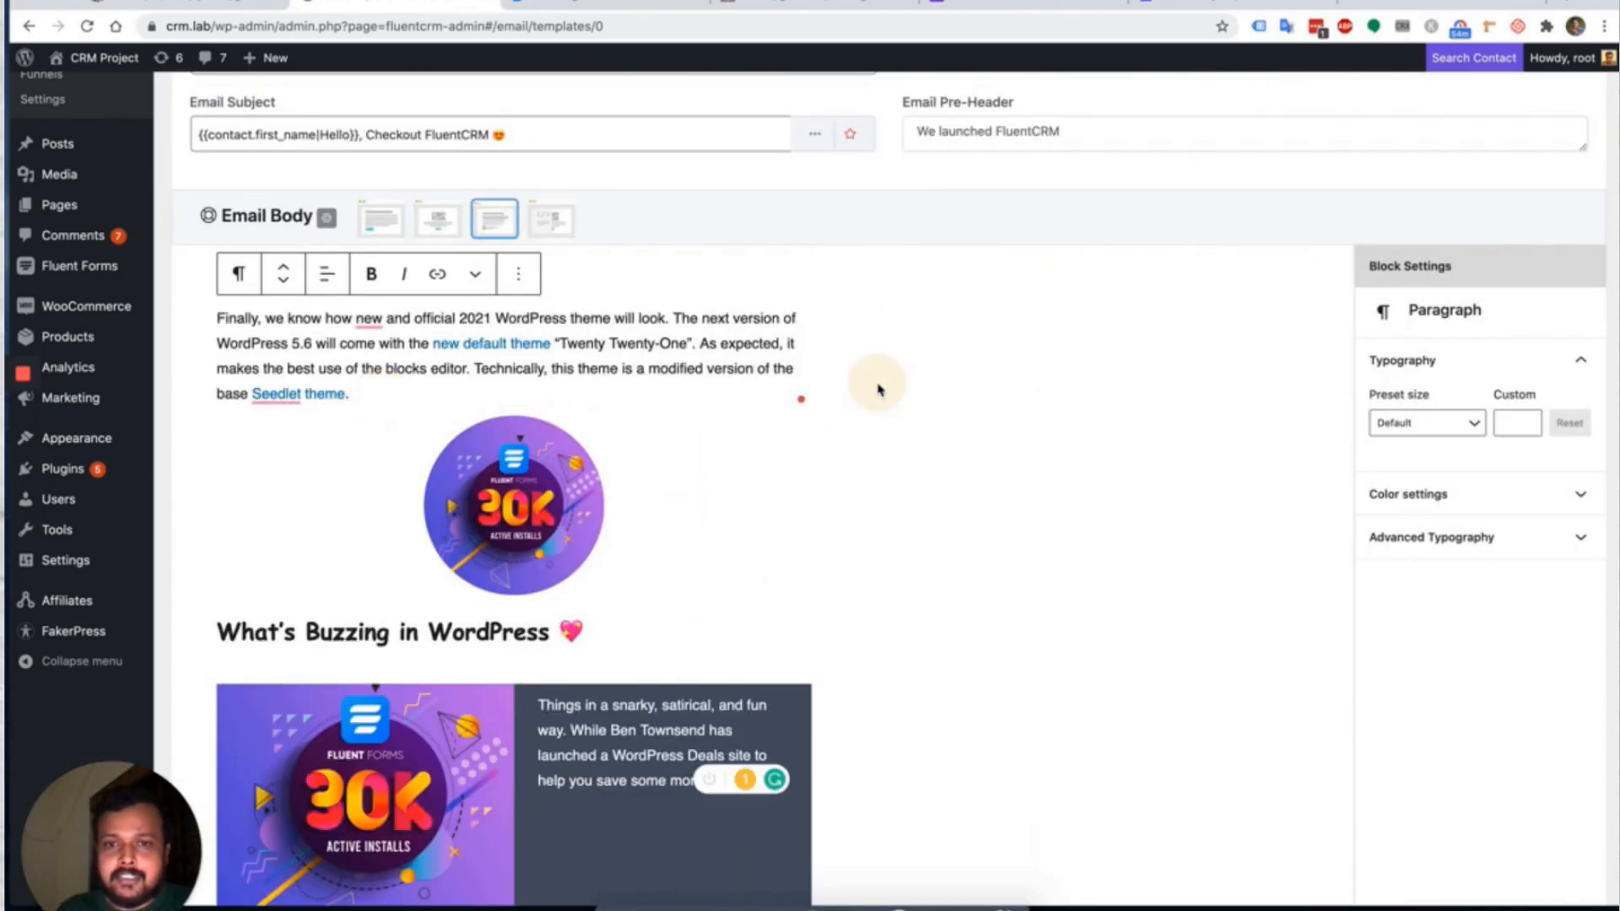
{"action": "scroll", "coordinate": [877, 390], "scroll_direction": "down", "scroll_amount": 5}
{"action": "scroll", "coordinate": [877, 390], "scroll_direction": "up", "scroll_amount": 5}
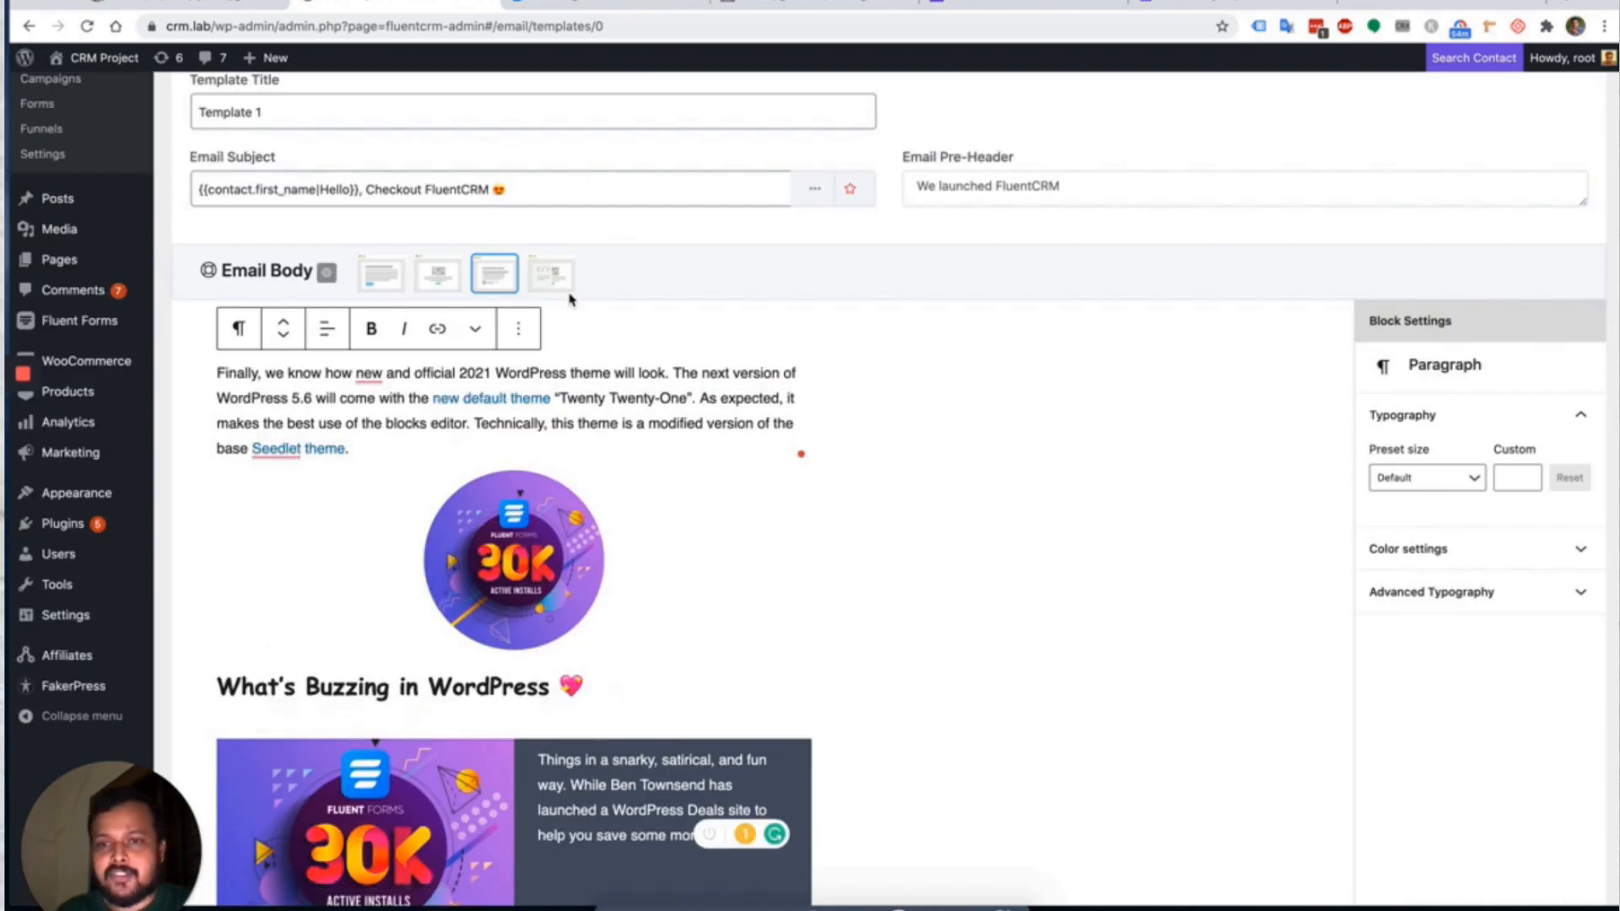
{"action": "left_click", "coordinate": [549, 277]}
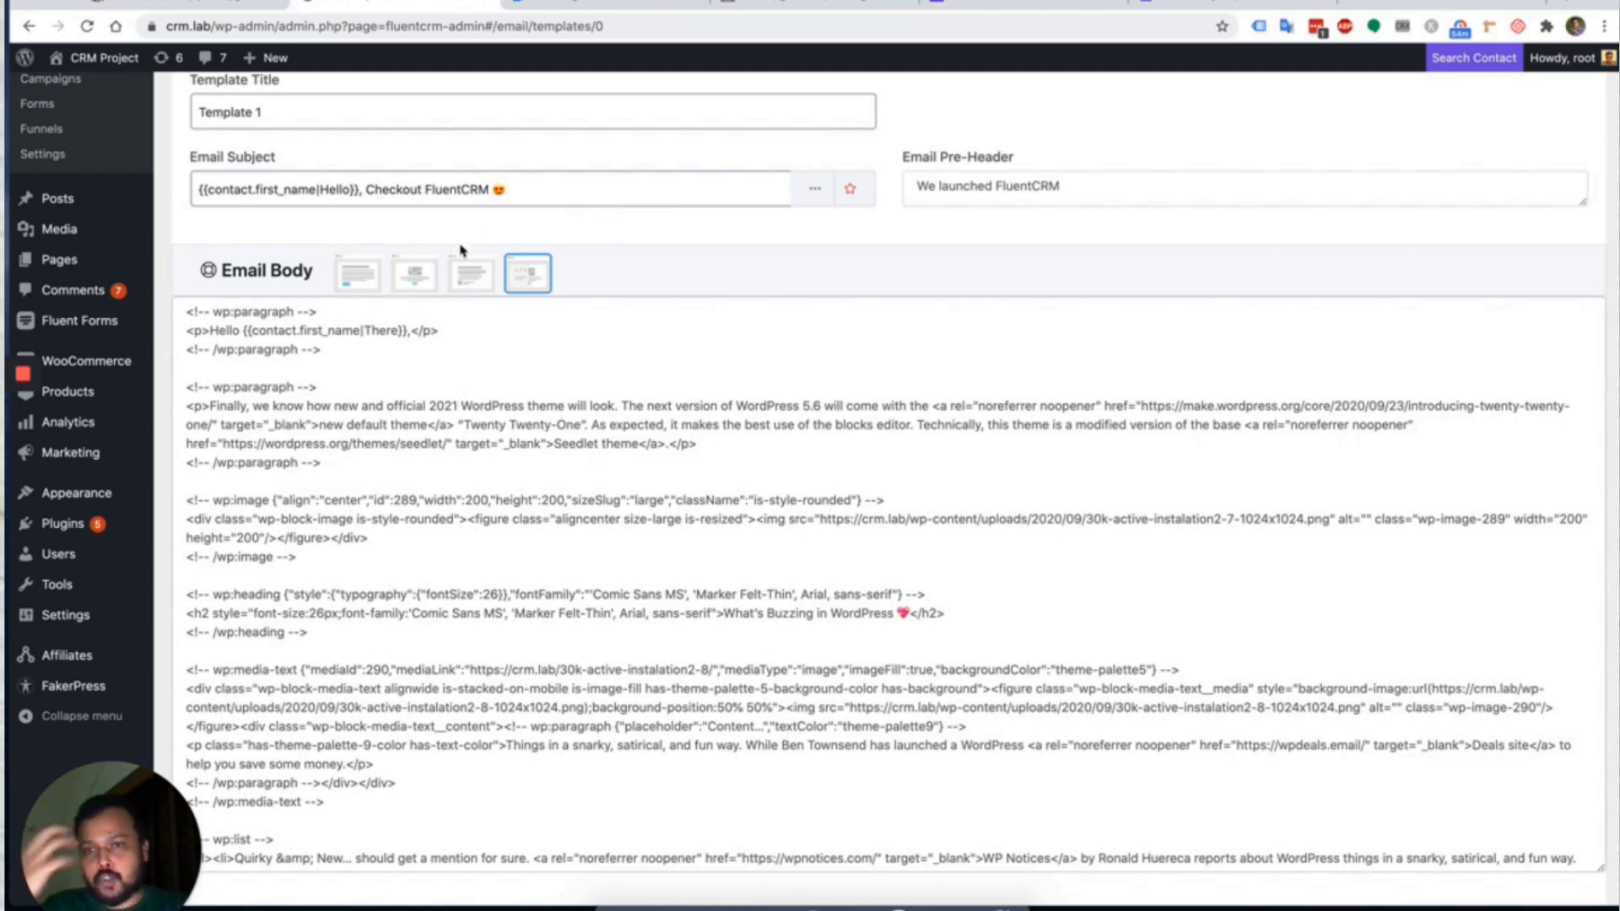
{"action": "left_click", "coordinate": [469, 284]}
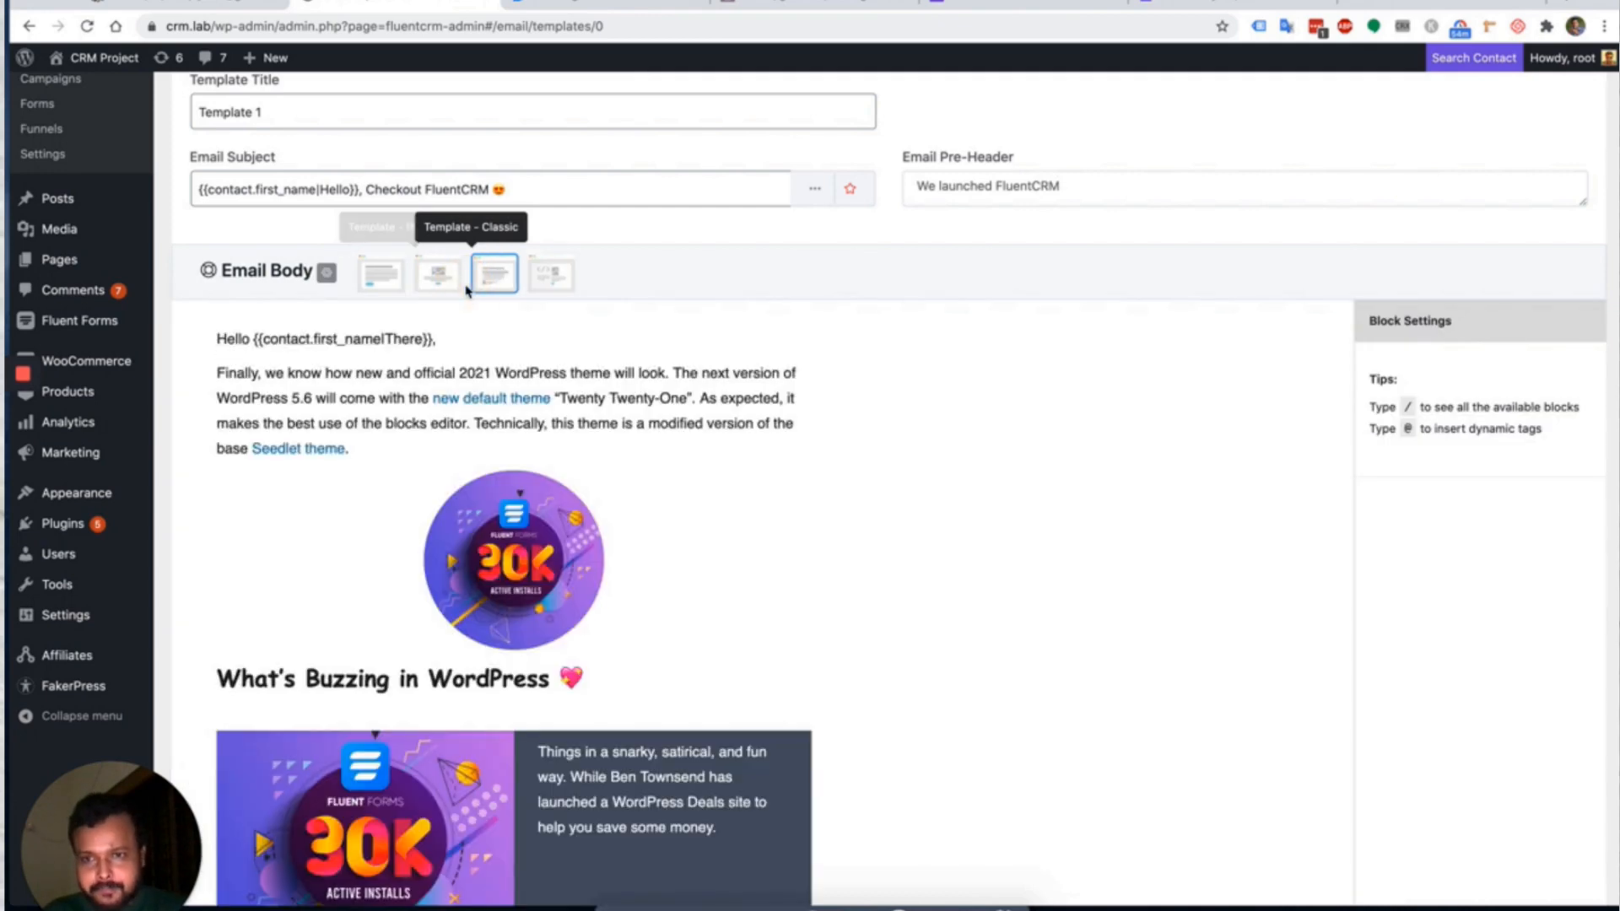
{"action": "scroll", "coordinate": [660, 338], "scroll_direction": "down", "scroll_amount": 5}
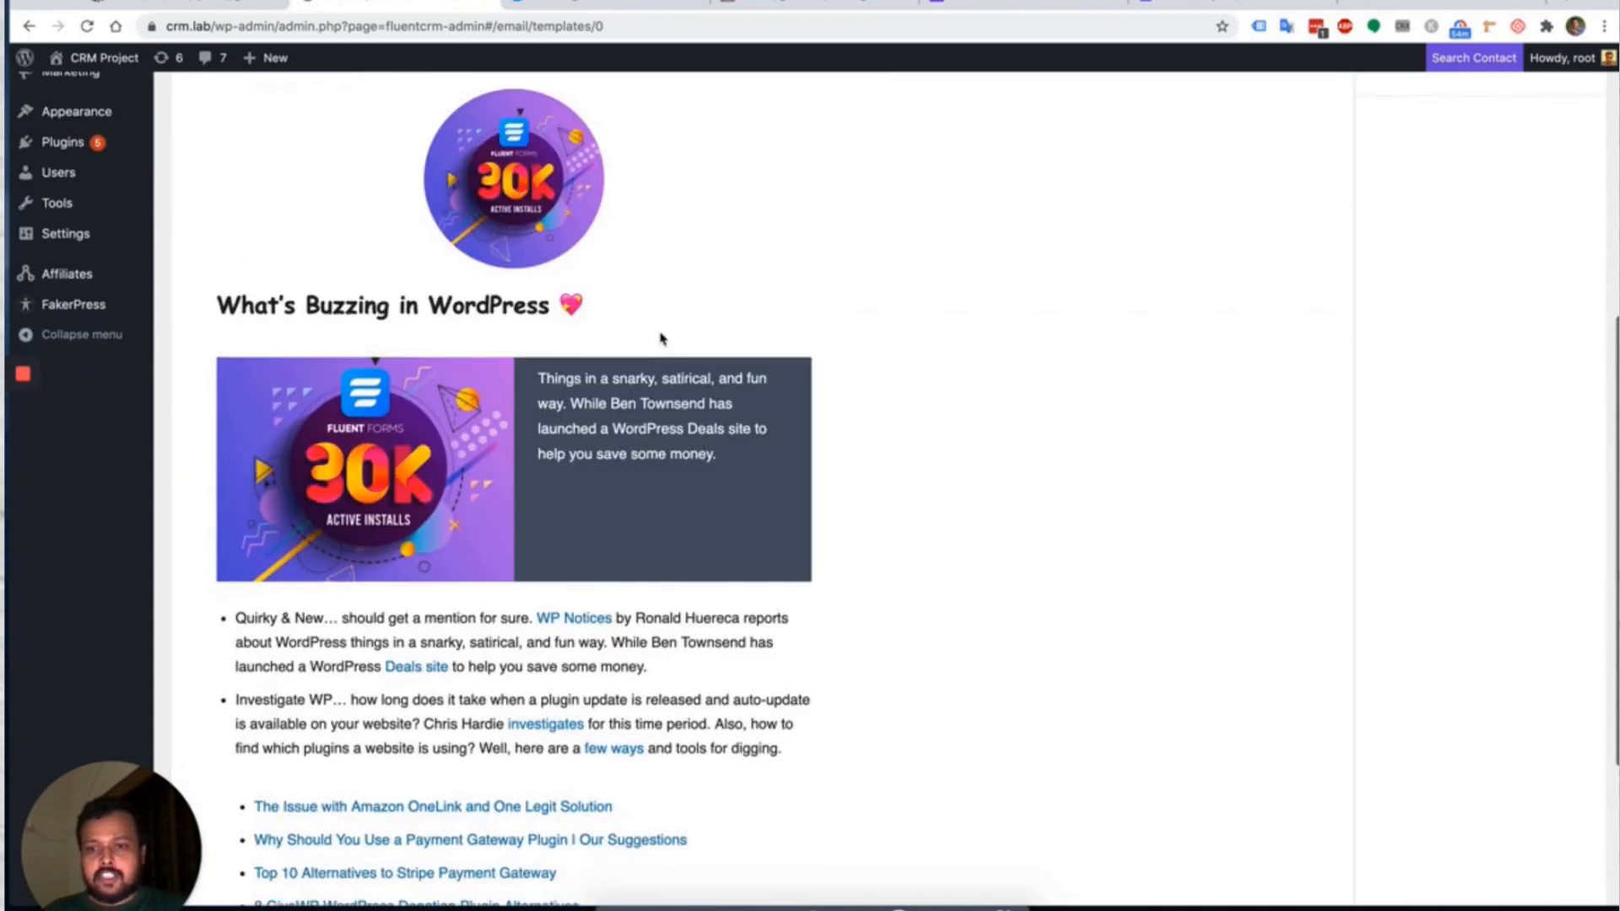
{"action": "scroll", "coordinate": [660, 338], "scroll_direction": "up", "scroll_amount": 5}
{"action": "scroll", "coordinate": [660, 338], "scroll_direction": "down", "scroll_amount": 8}
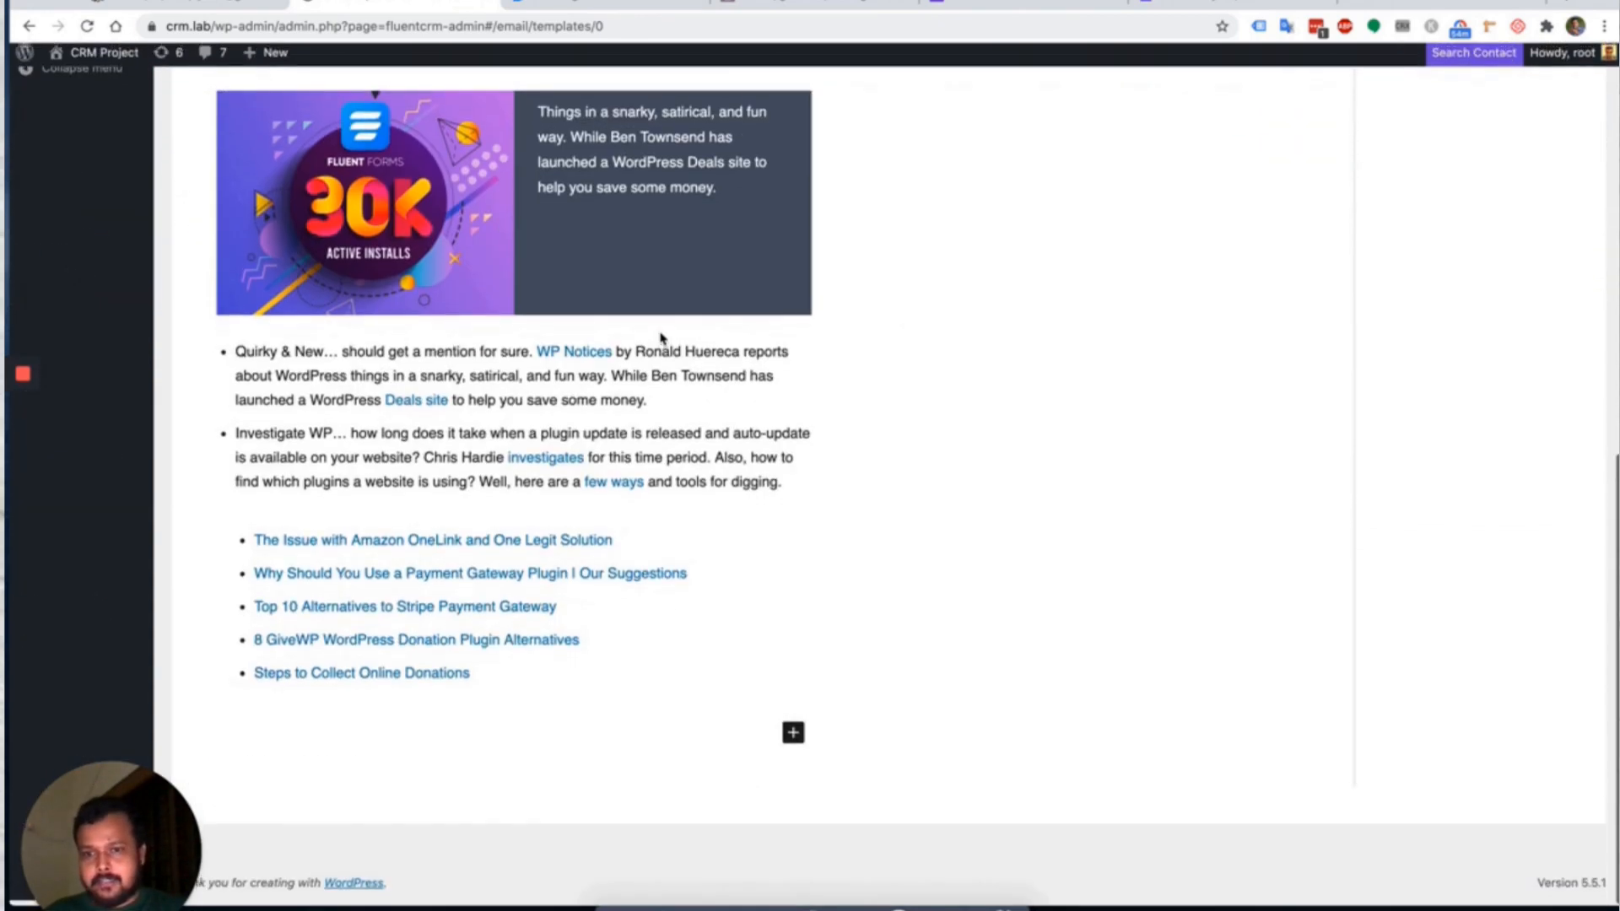
{"action": "scroll", "coordinate": [661, 339], "scroll_direction": "up", "scroll_amount": 10}
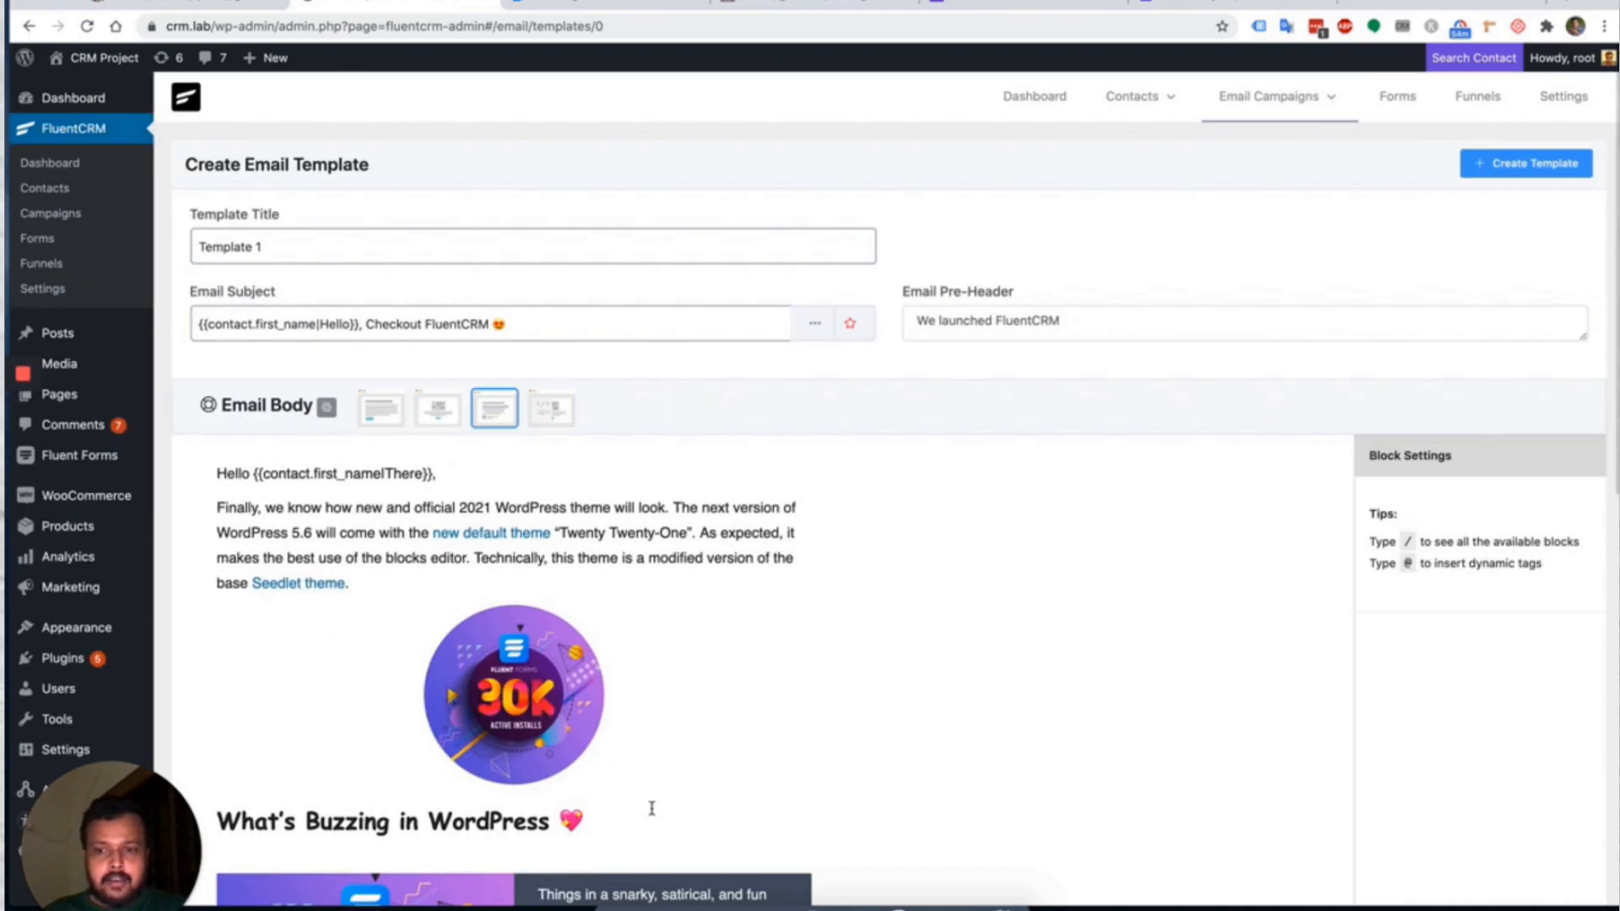
{"action": "scroll", "coordinate": [651, 808], "scroll_direction": "down", "scroll_amount": 3}
Delete the Media & Text block from the newsletter.
{"action": "left_click", "coordinate": [755, 801]}
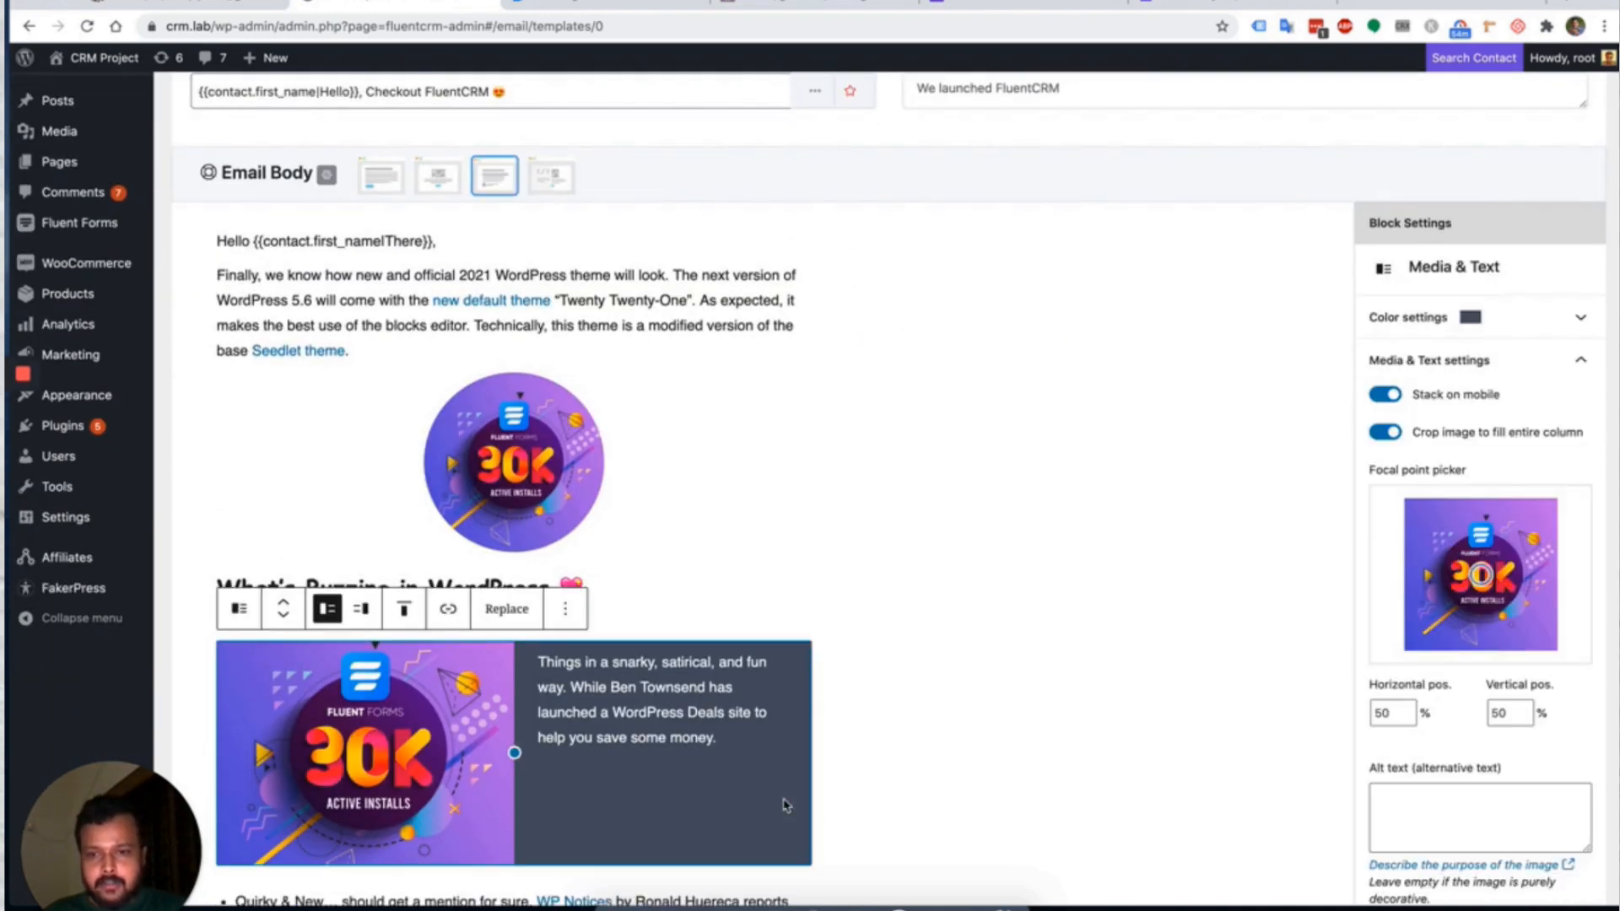
{"action": "key", "text": "BackSpace"}
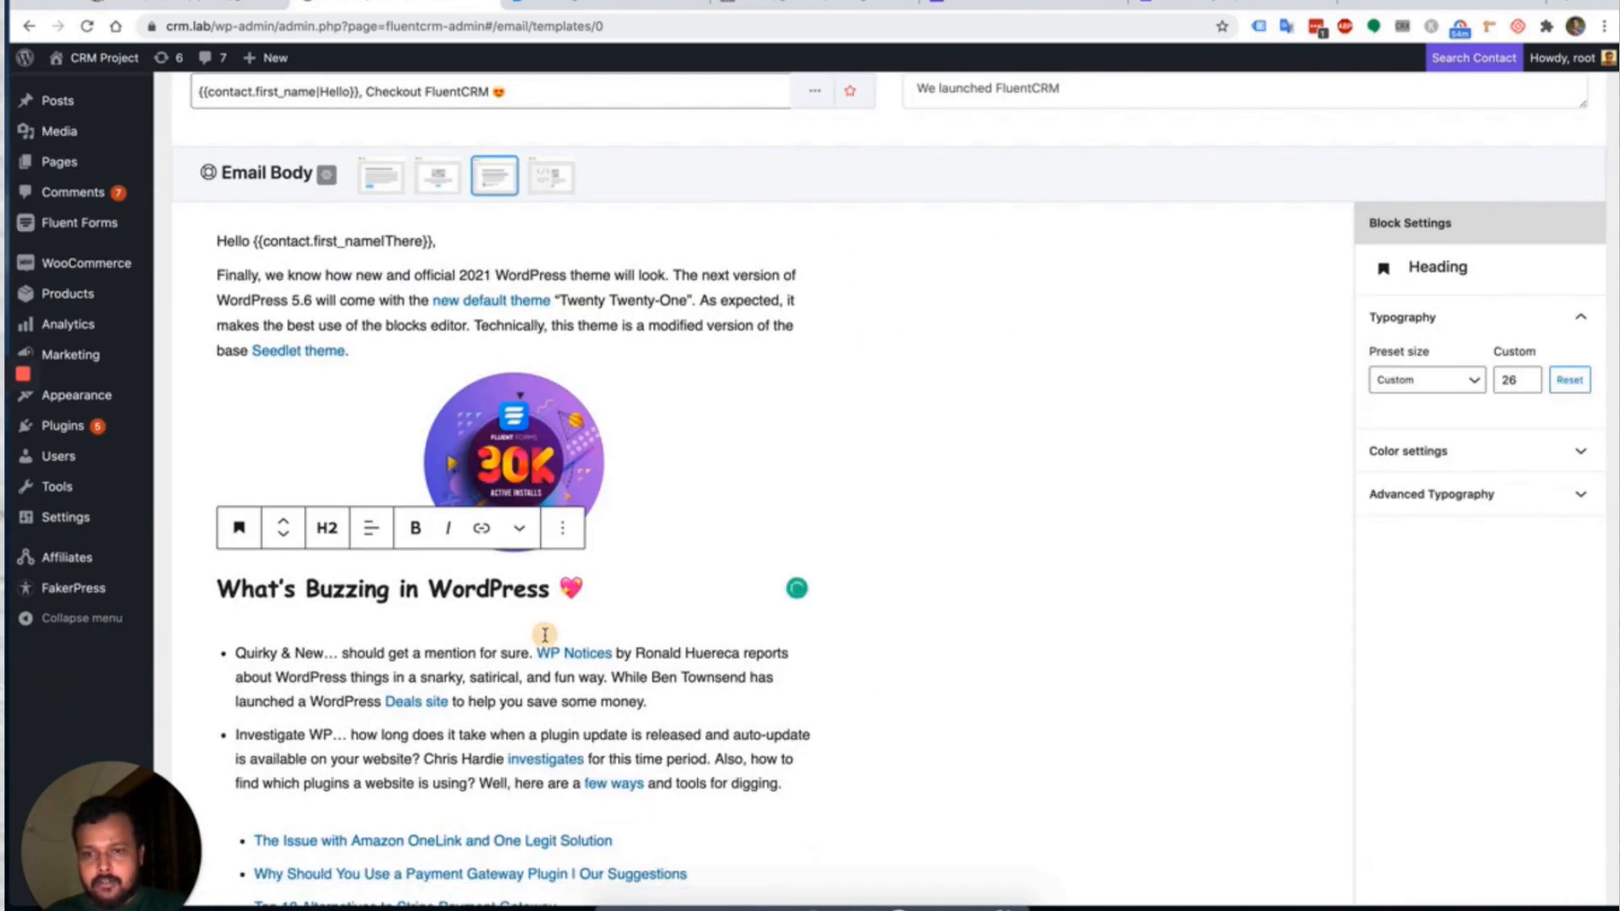
{"action": "left_click", "coordinate": [547, 640]}
{"action": "scroll", "coordinate": [731, 544], "scroll_direction": "down", "scroll_amount": 4}
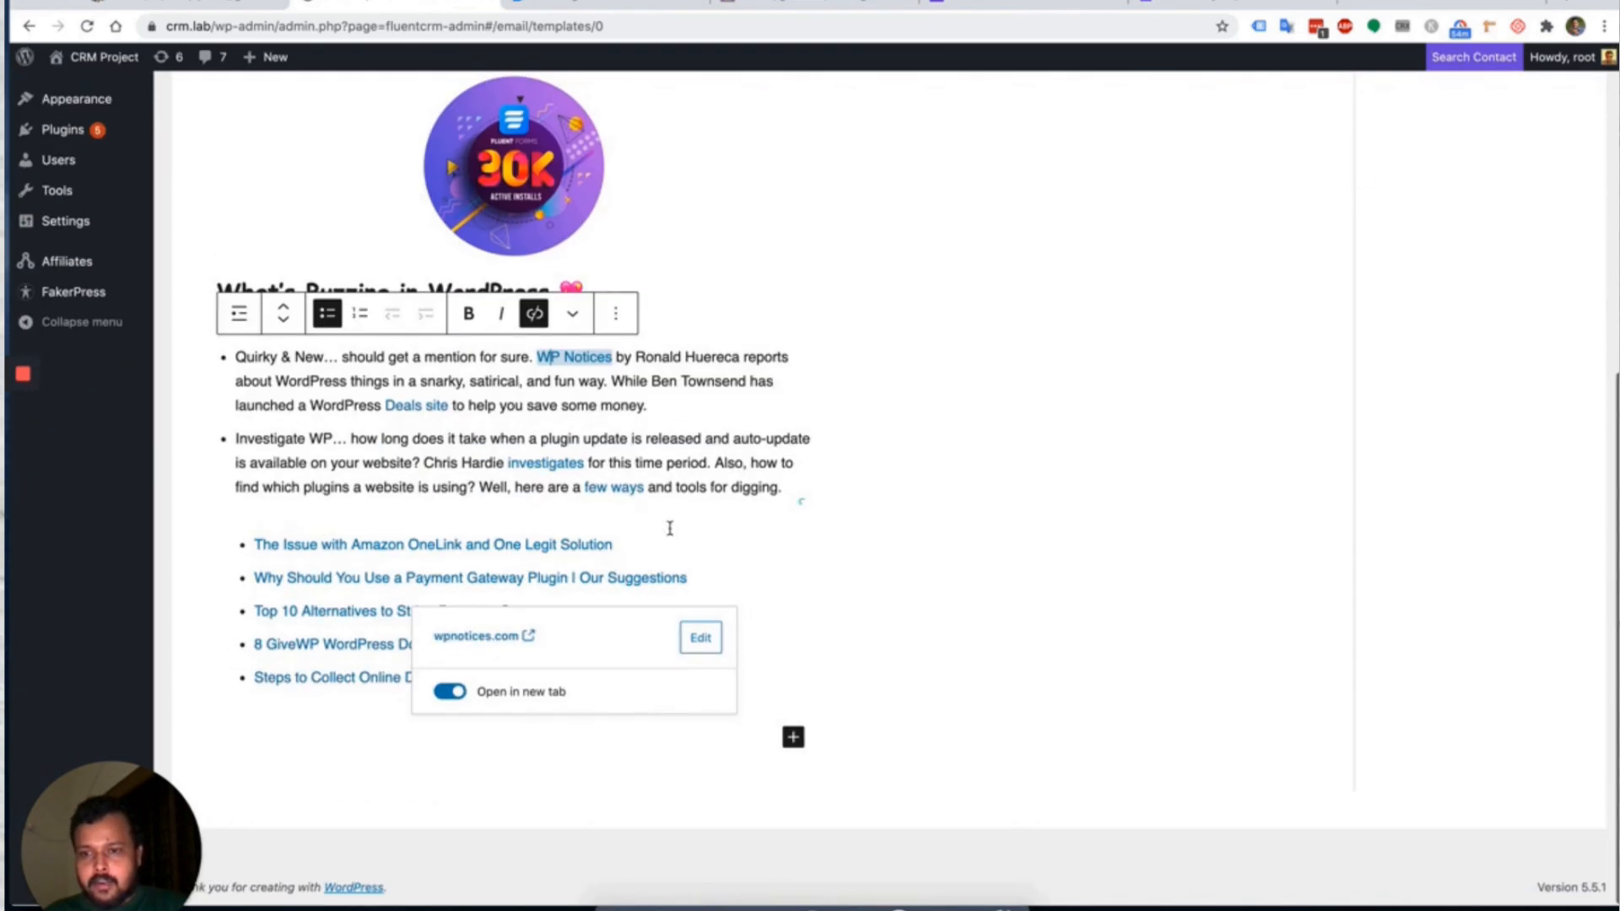
{"action": "scroll", "coordinate": [818, 420], "scroll_direction": "up", "scroll_amount": 7}
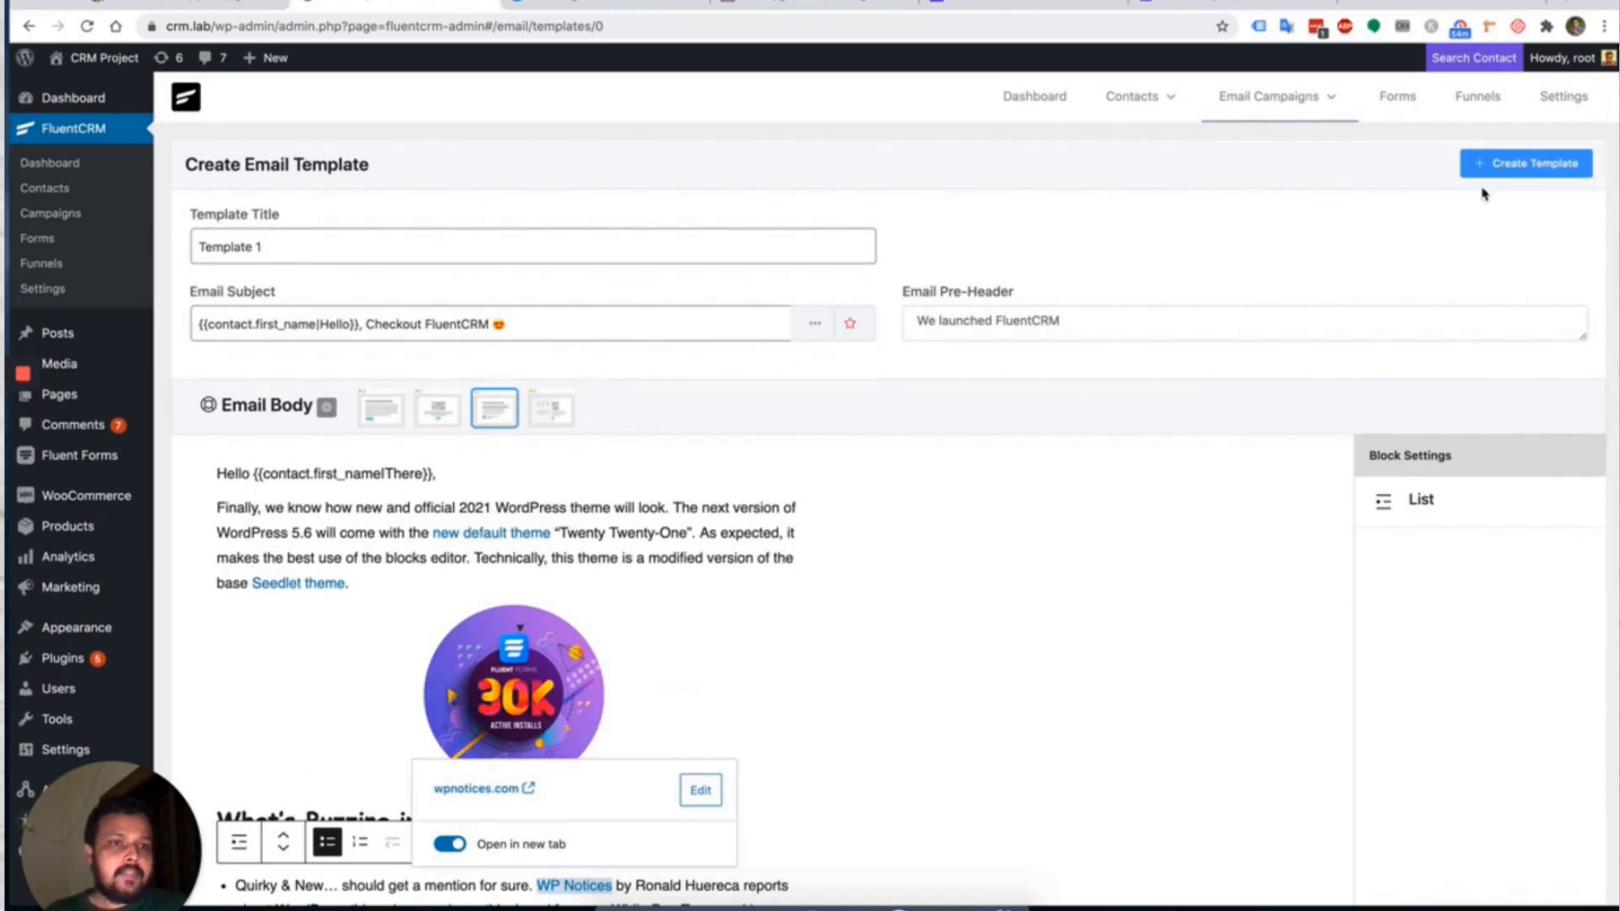
Save the email as Template 1 and send a test email.
{"action": "left_click", "coordinate": [1516, 165]}
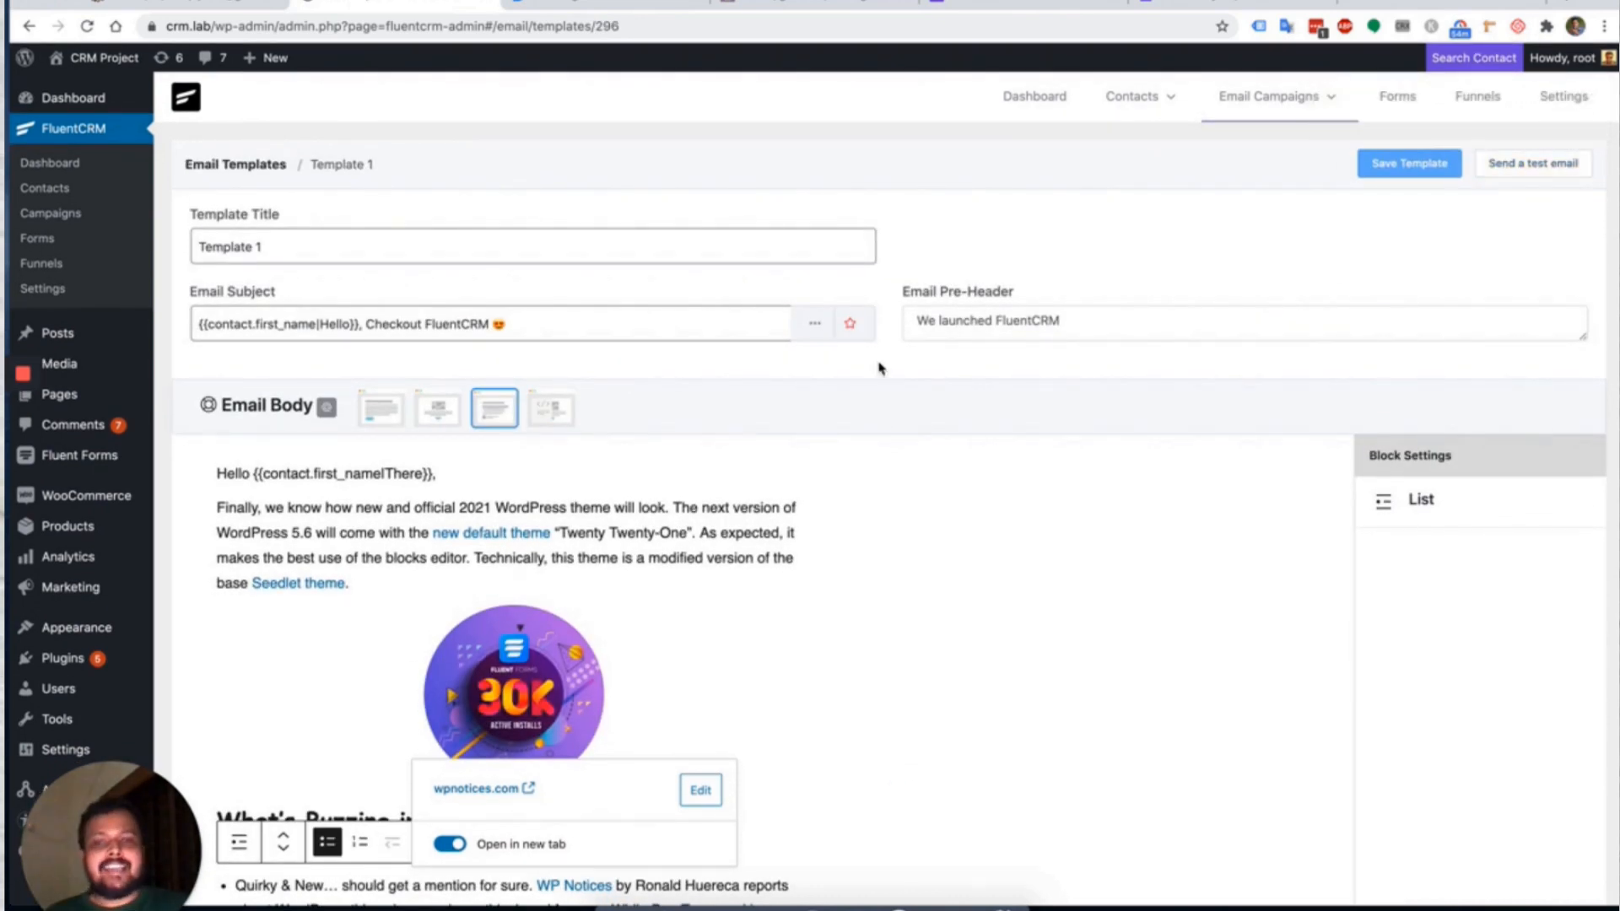
{"action": "left_click", "coordinate": [1510, 164]}
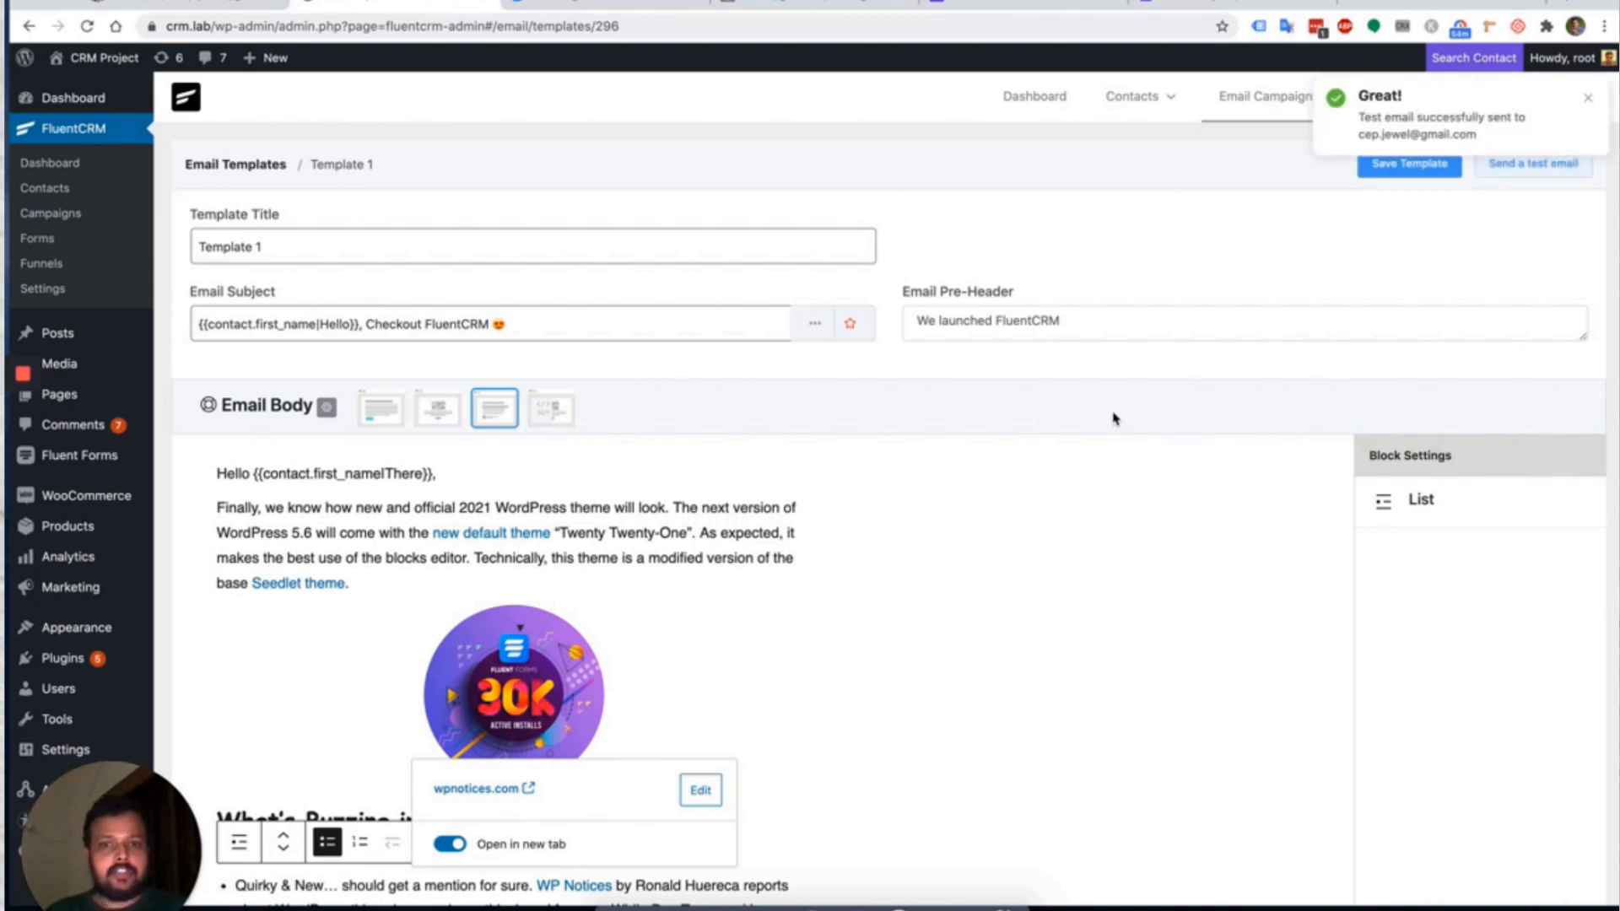
{"action": "mouse_move", "coordinate": [1274, 96]}
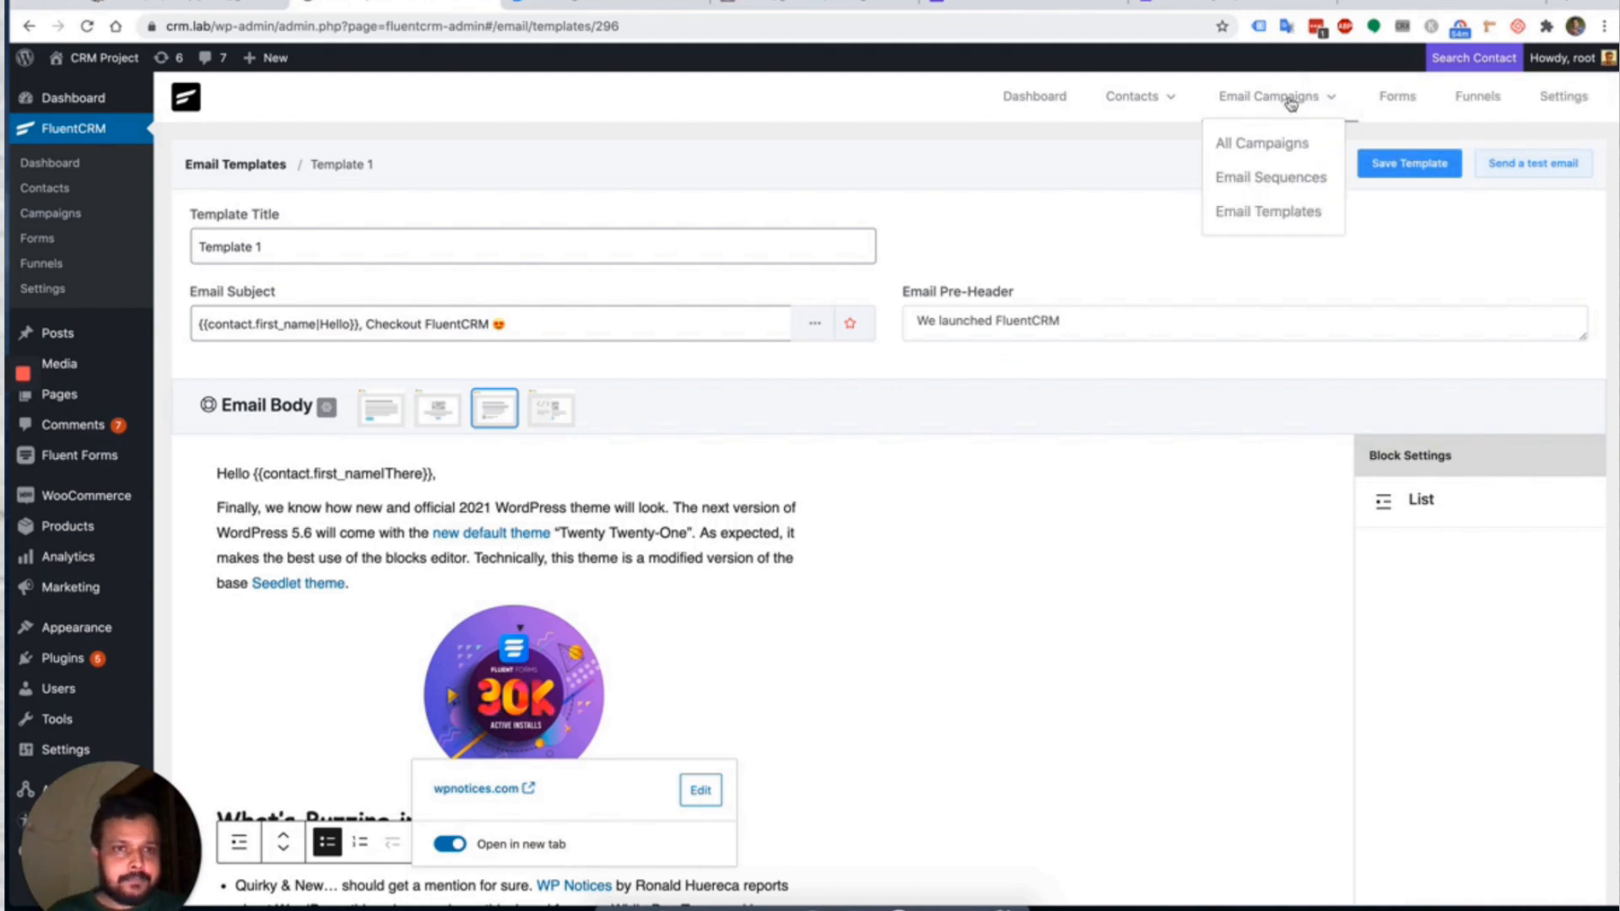
Create a new campaign named 'FluentCRM Launch' and select its Start Writing Here placeholder.
{"action": "left_click", "coordinate": [1272, 144]}
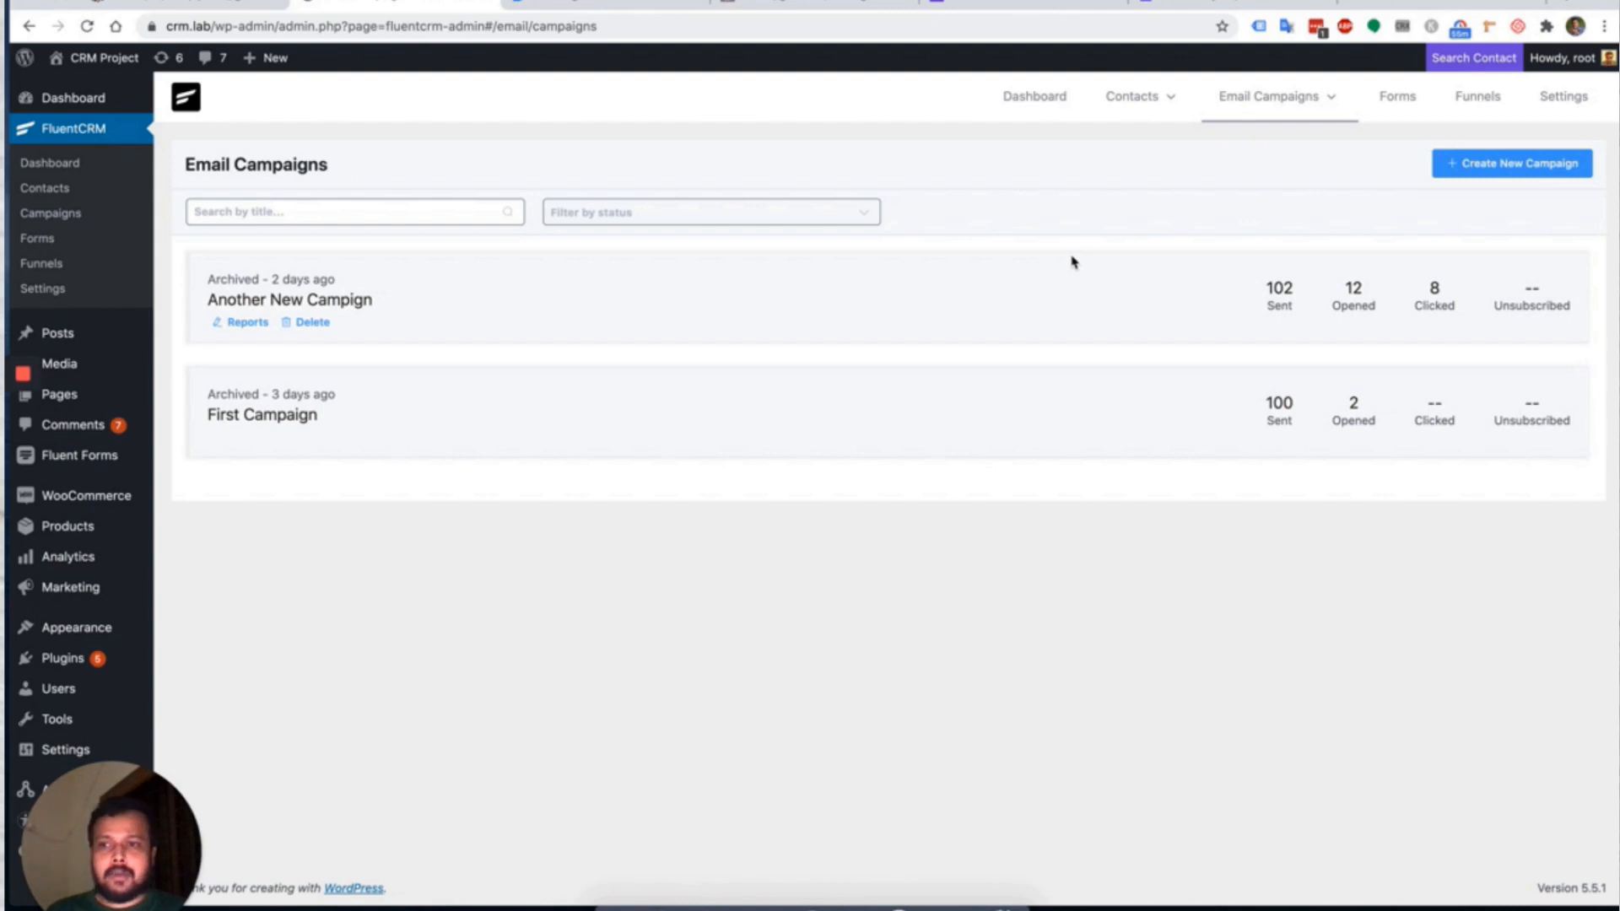
{"action": "left_click", "coordinate": [1506, 163]}
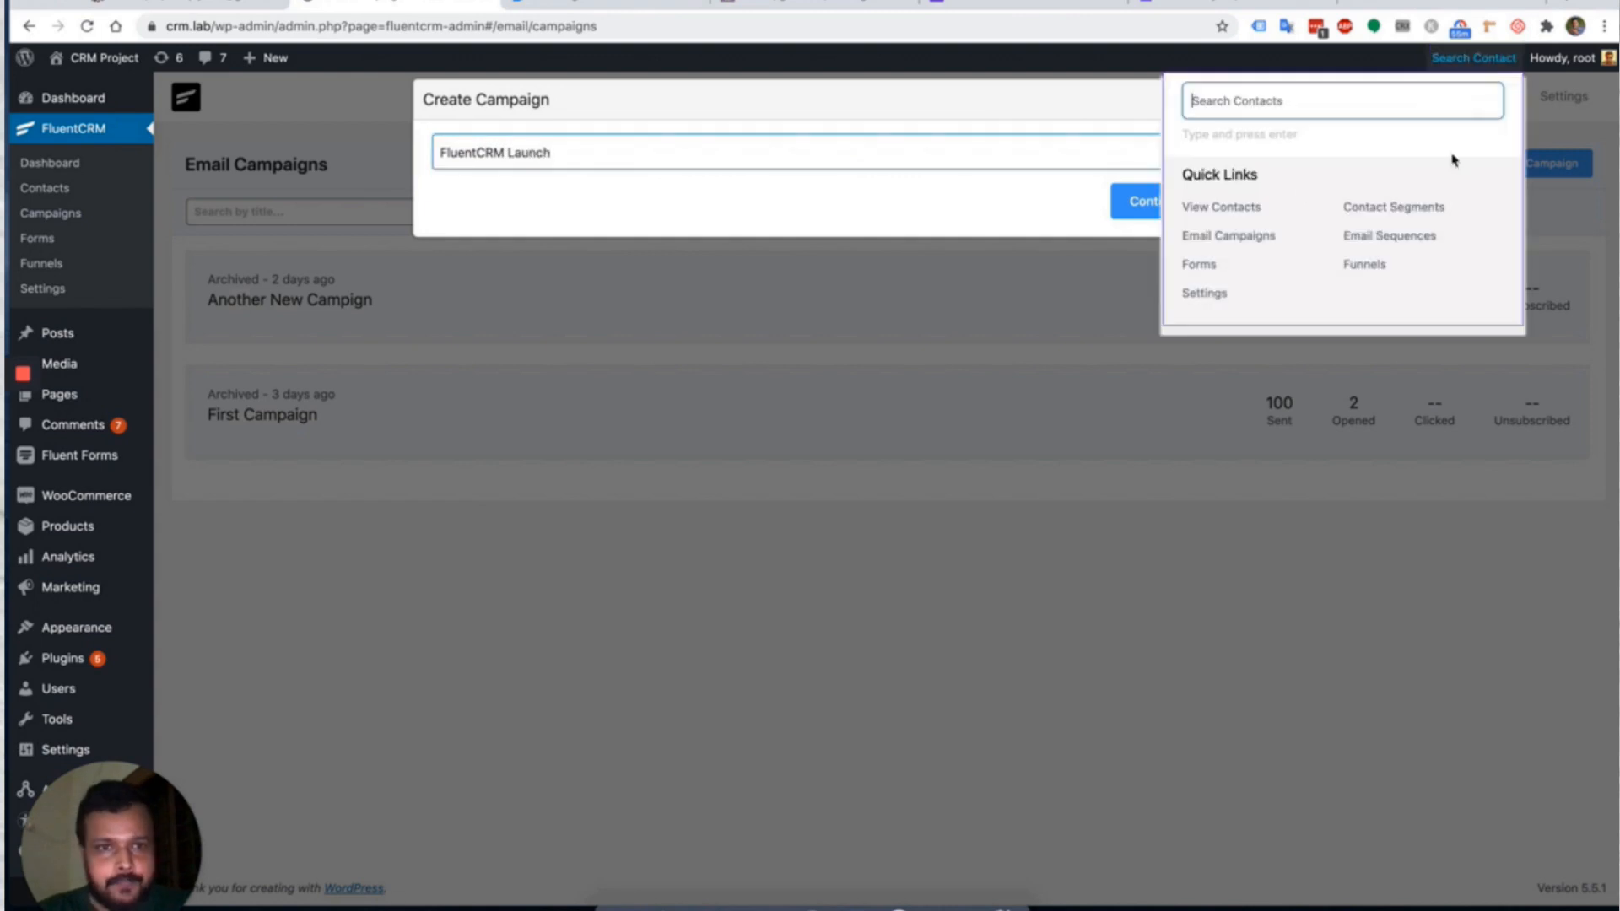
{"action": "left_click", "coordinate": [1139, 203]}
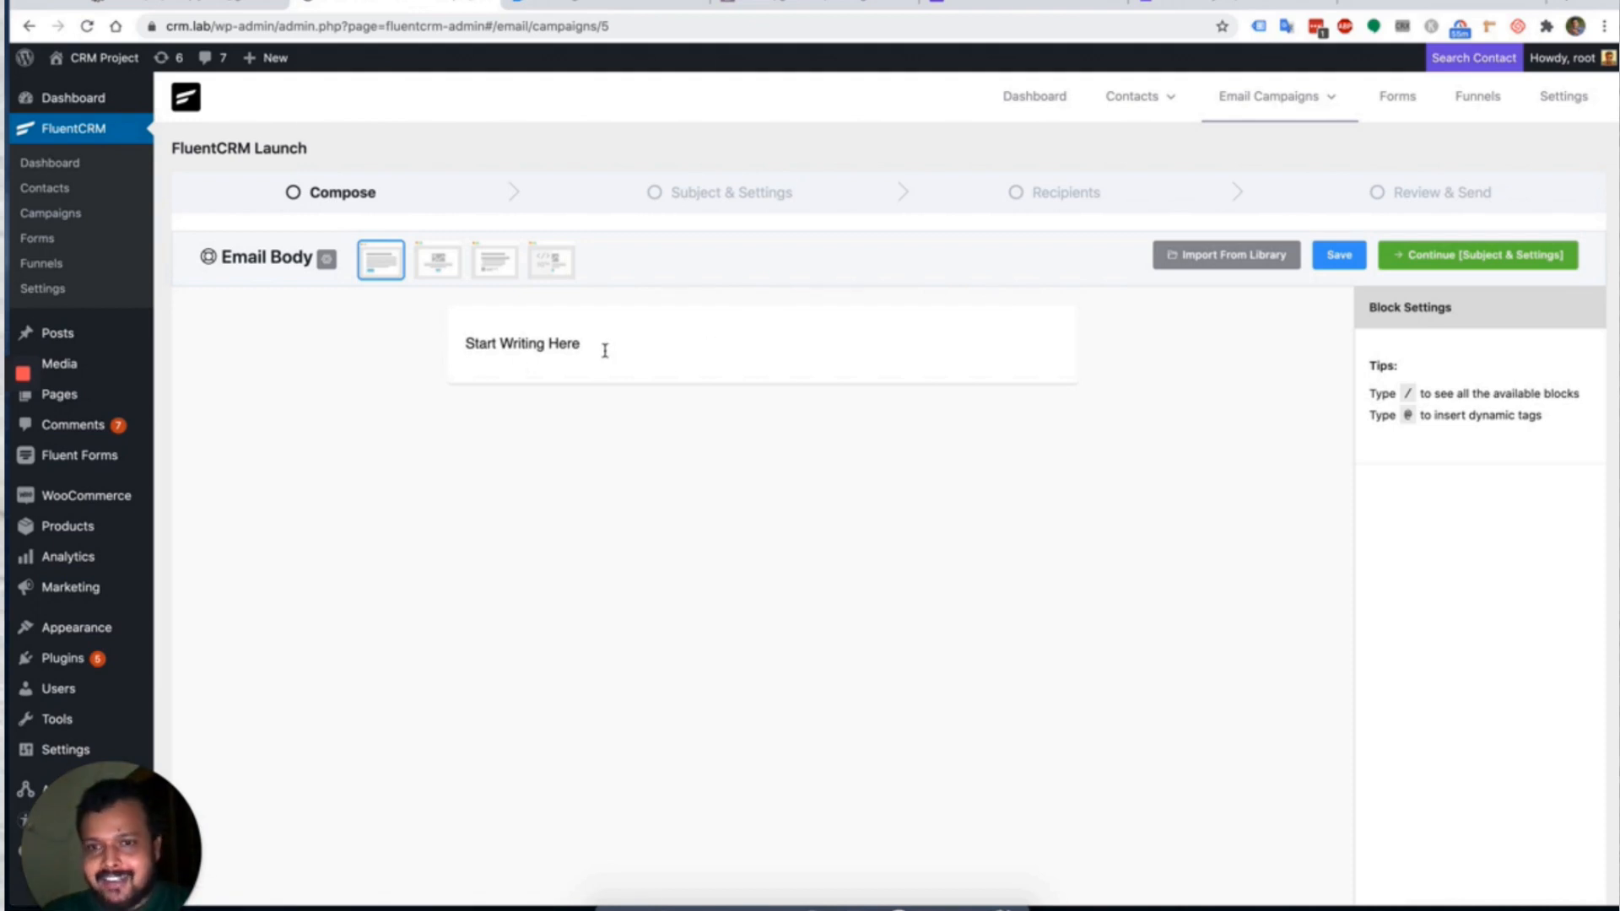
{"action": "triple_click", "coordinate": [525, 345]}
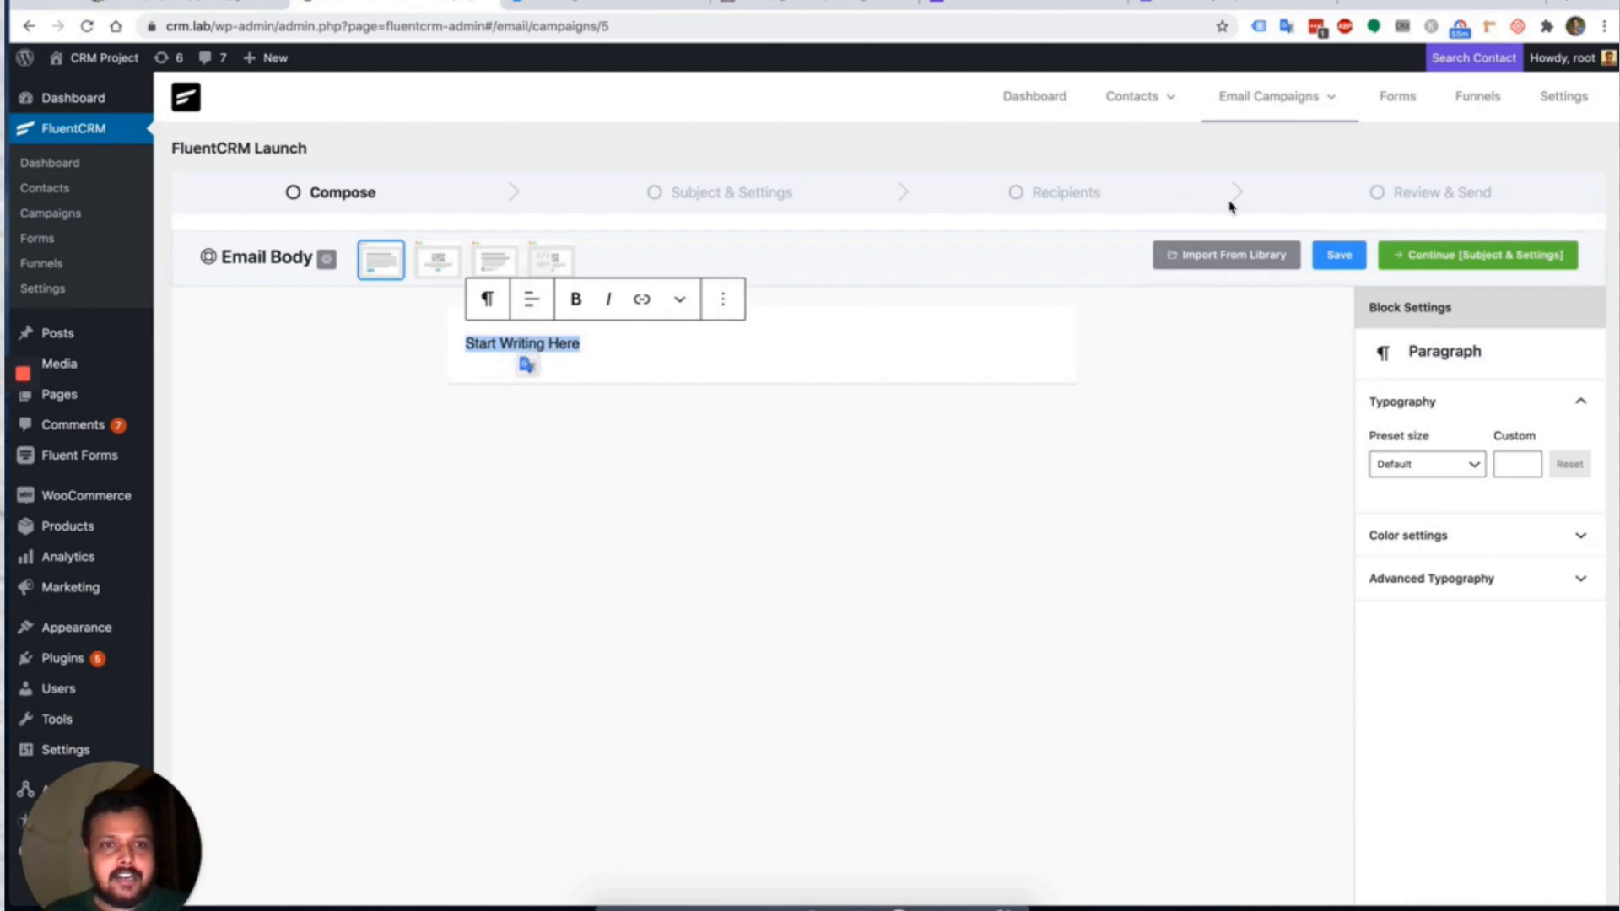
Import Template 1 from the saved template library into the email body.
{"action": "left_click", "coordinate": [1227, 255]}
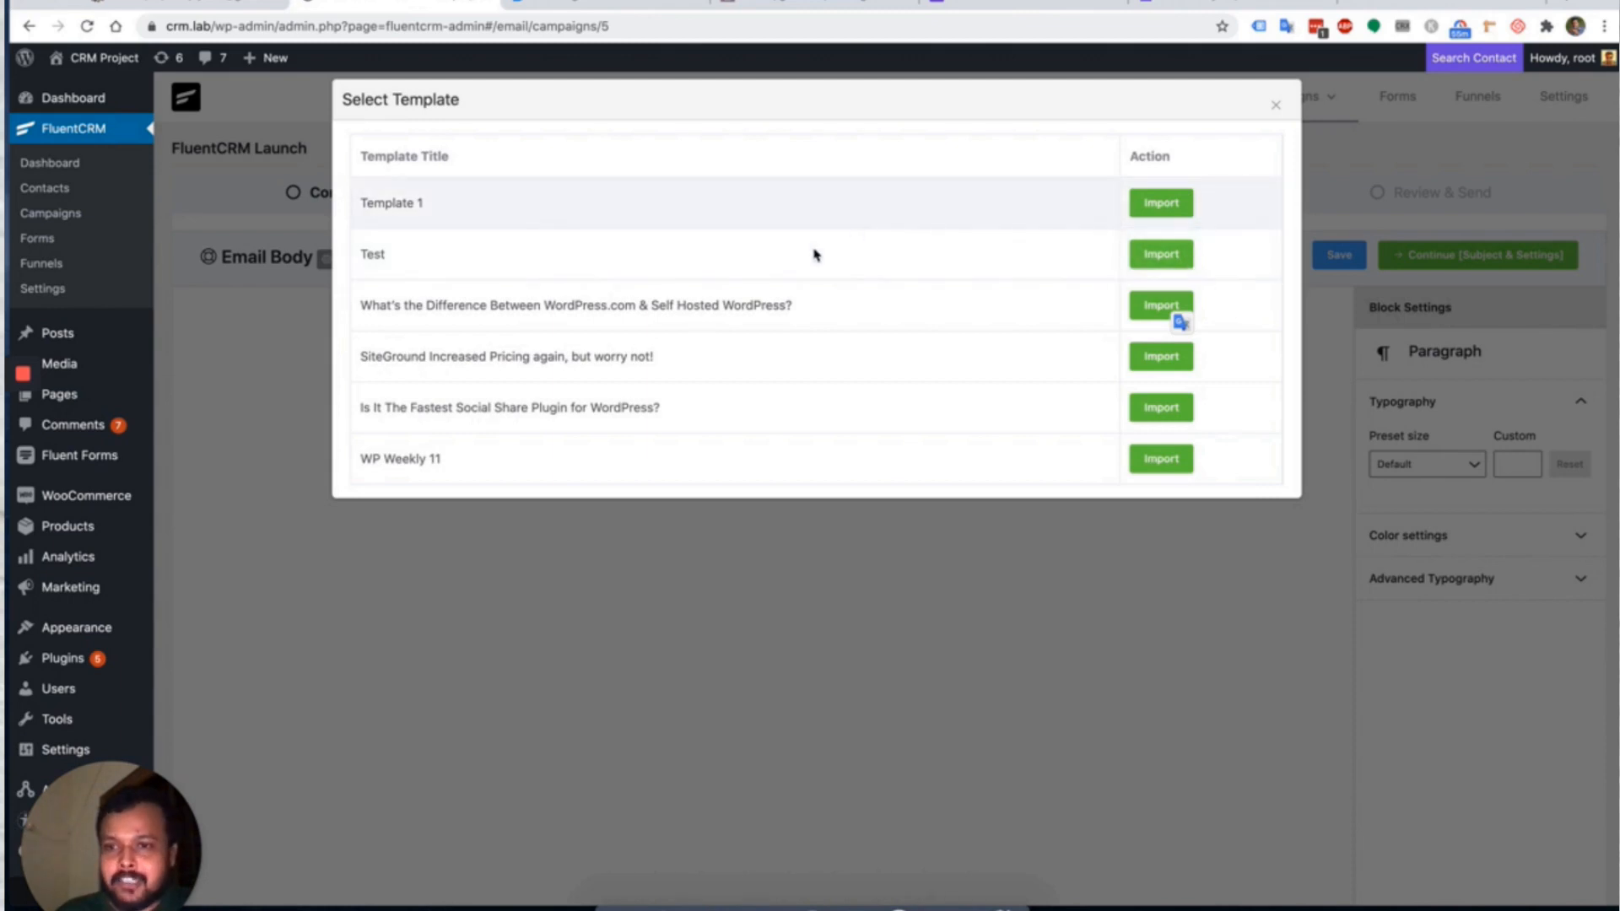
{"action": "left_click_drag", "start_coordinate": [361, 203], "coordinate": [463, 217]}
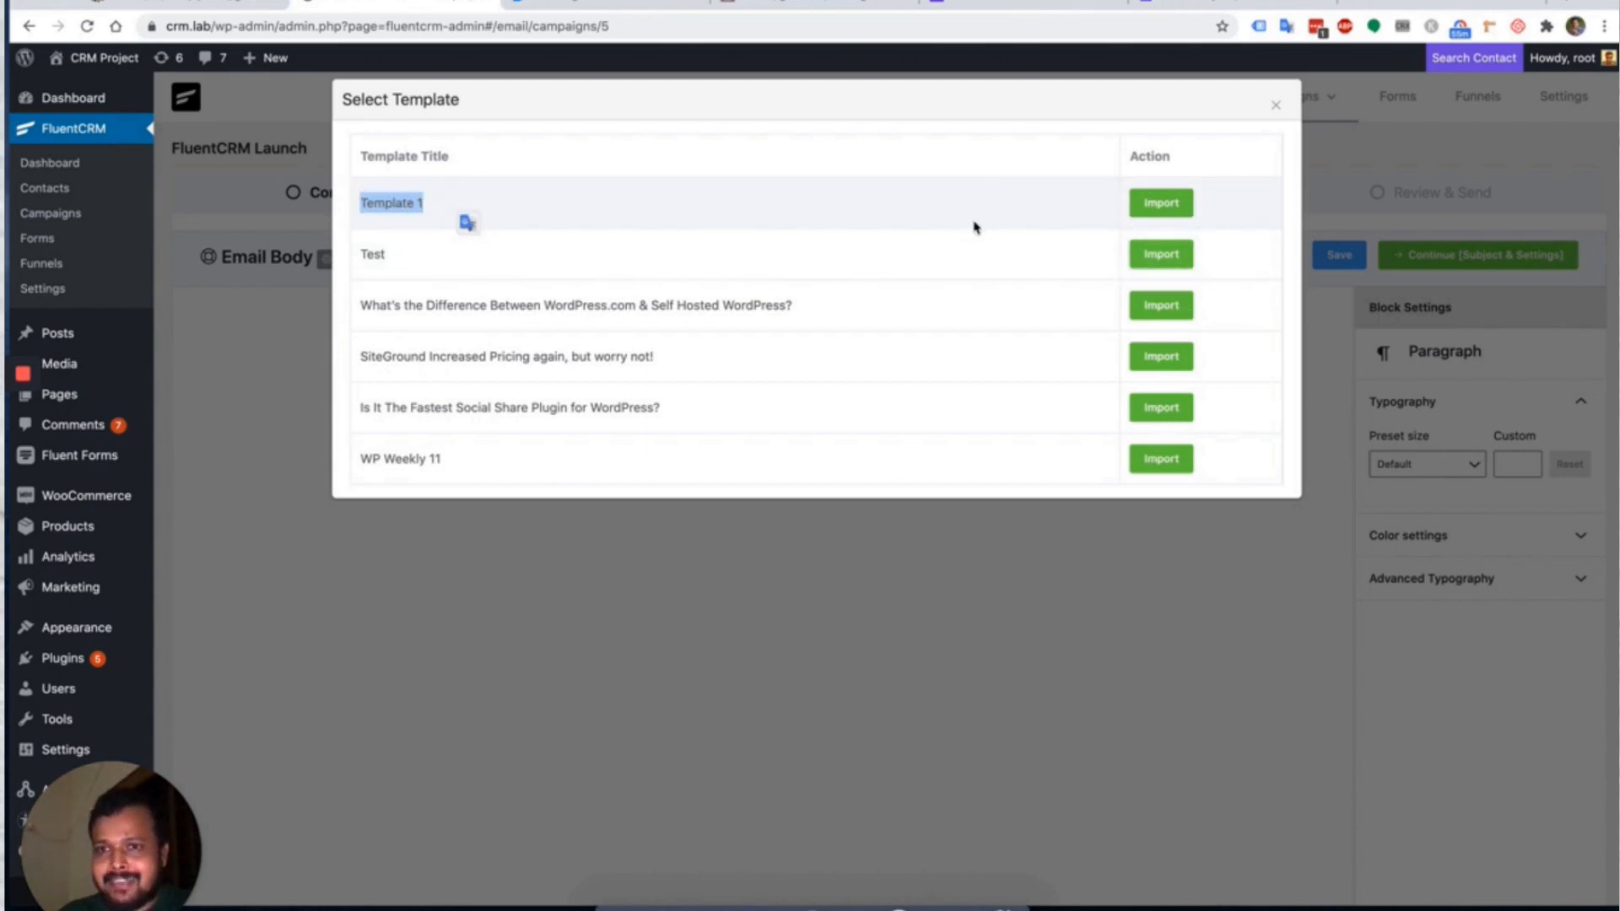
{"action": "left_click", "coordinate": [1160, 204]}
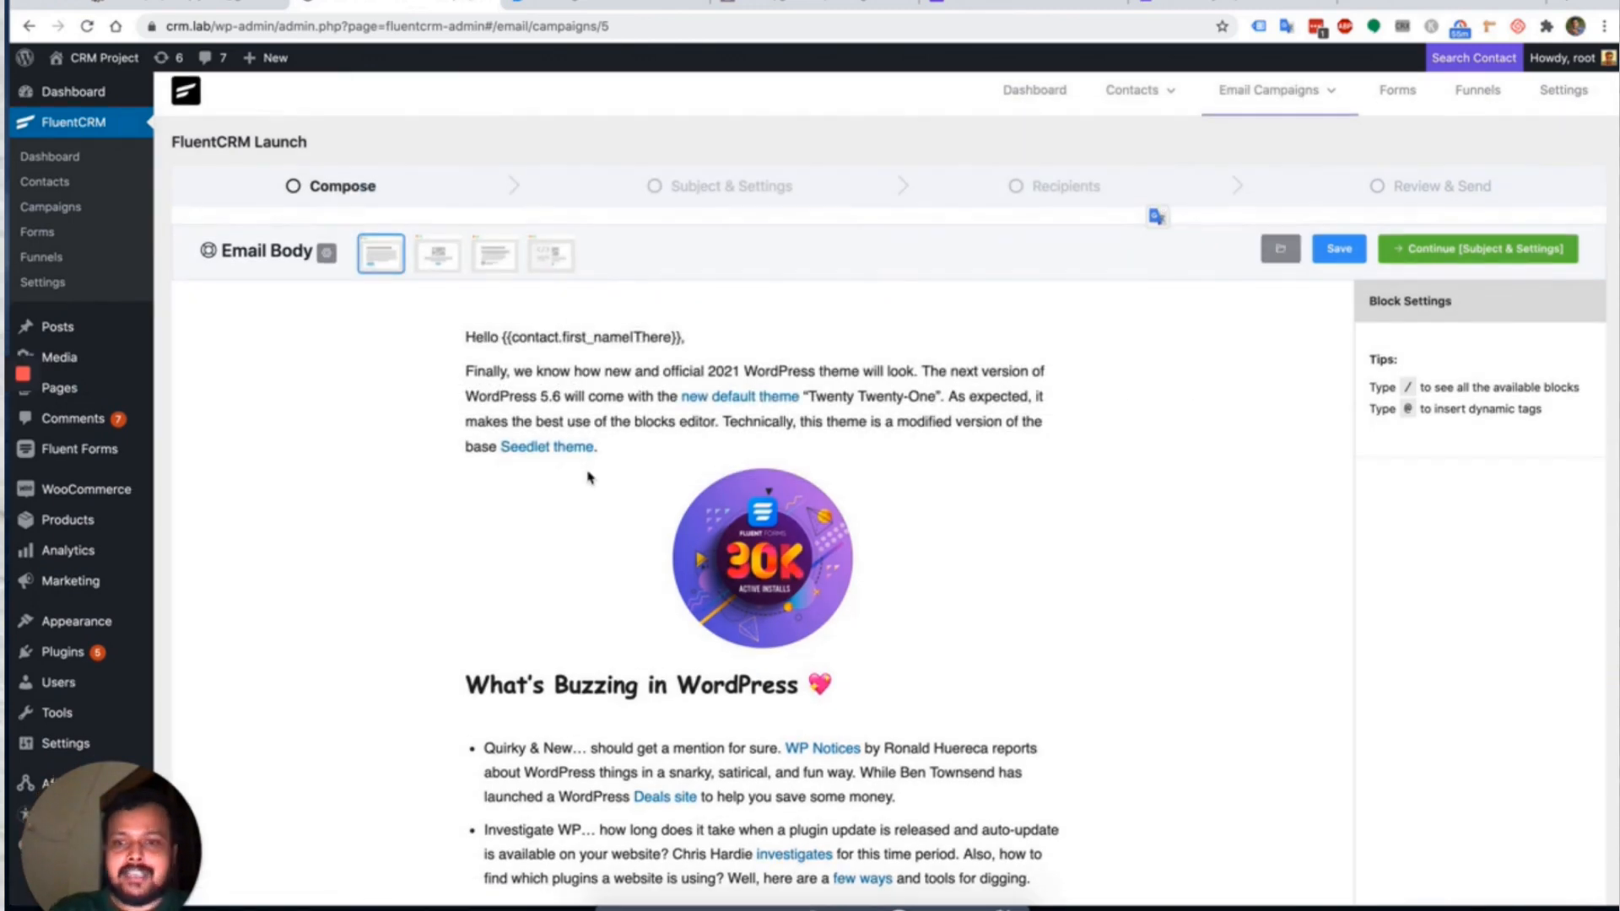
{"action": "scroll", "coordinate": [588, 477], "scroll_direction": "down", "scroll_amount": 1}
{"action": "scroll", "coordinate": [588, 478], "scroll_direction": "down", "scroll_amount": 3}
{"action": "scroll", "coordinate": [588, 477], "scroll_direction": "up", "scroll_amount": 4}
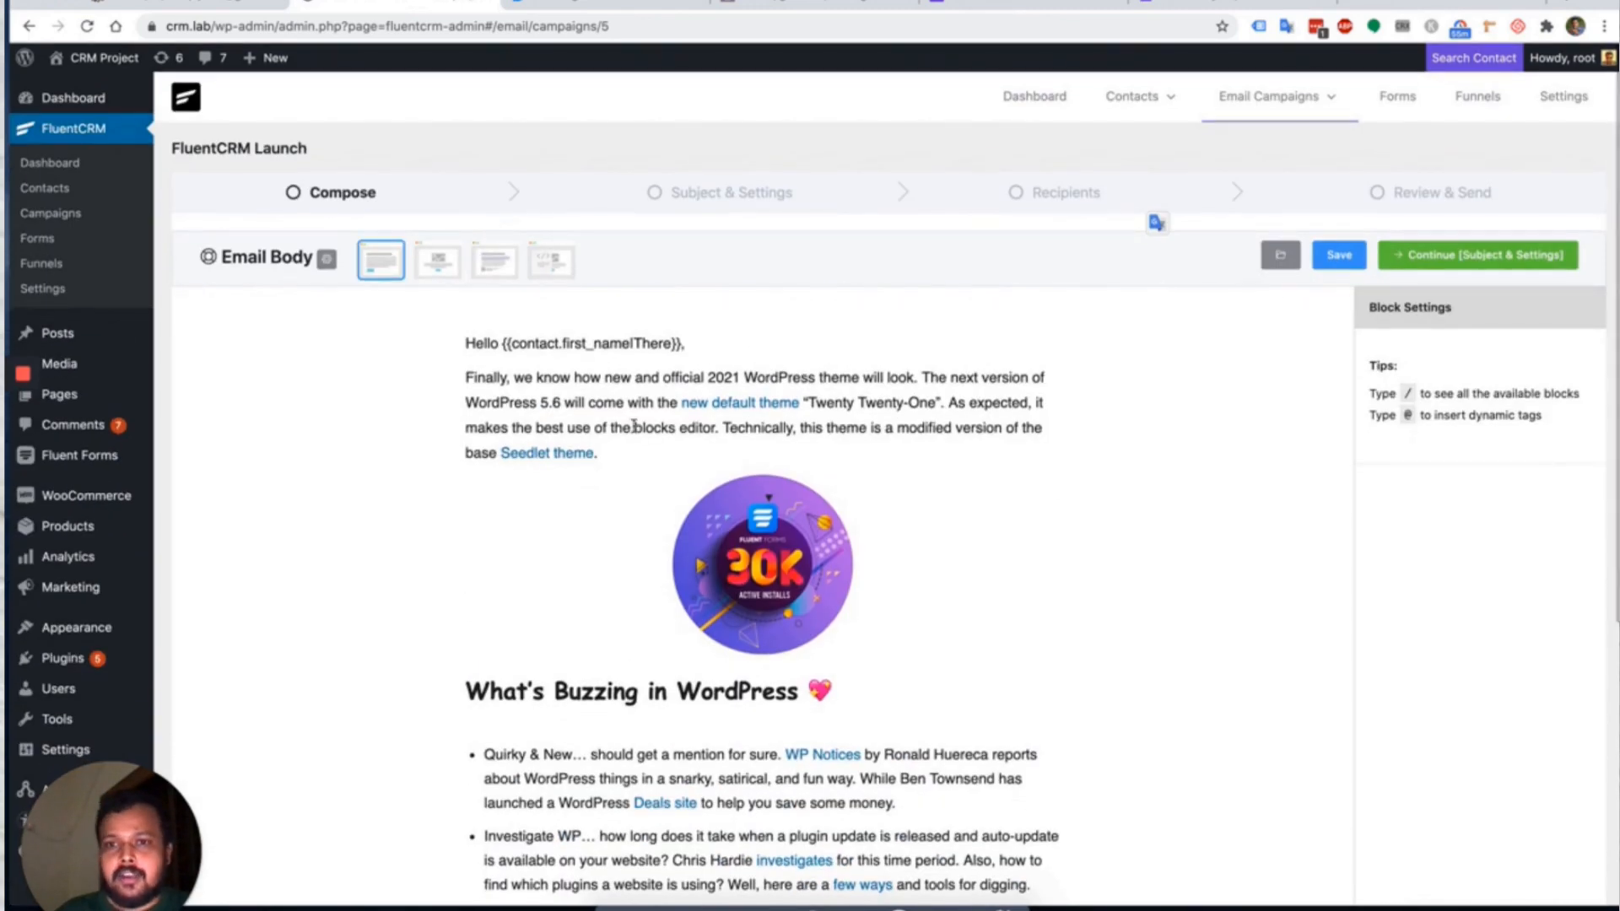
{"action": "scroll", "coordinate": [634, 426], "scroll_direction": "down", "scroll_amount": 5}
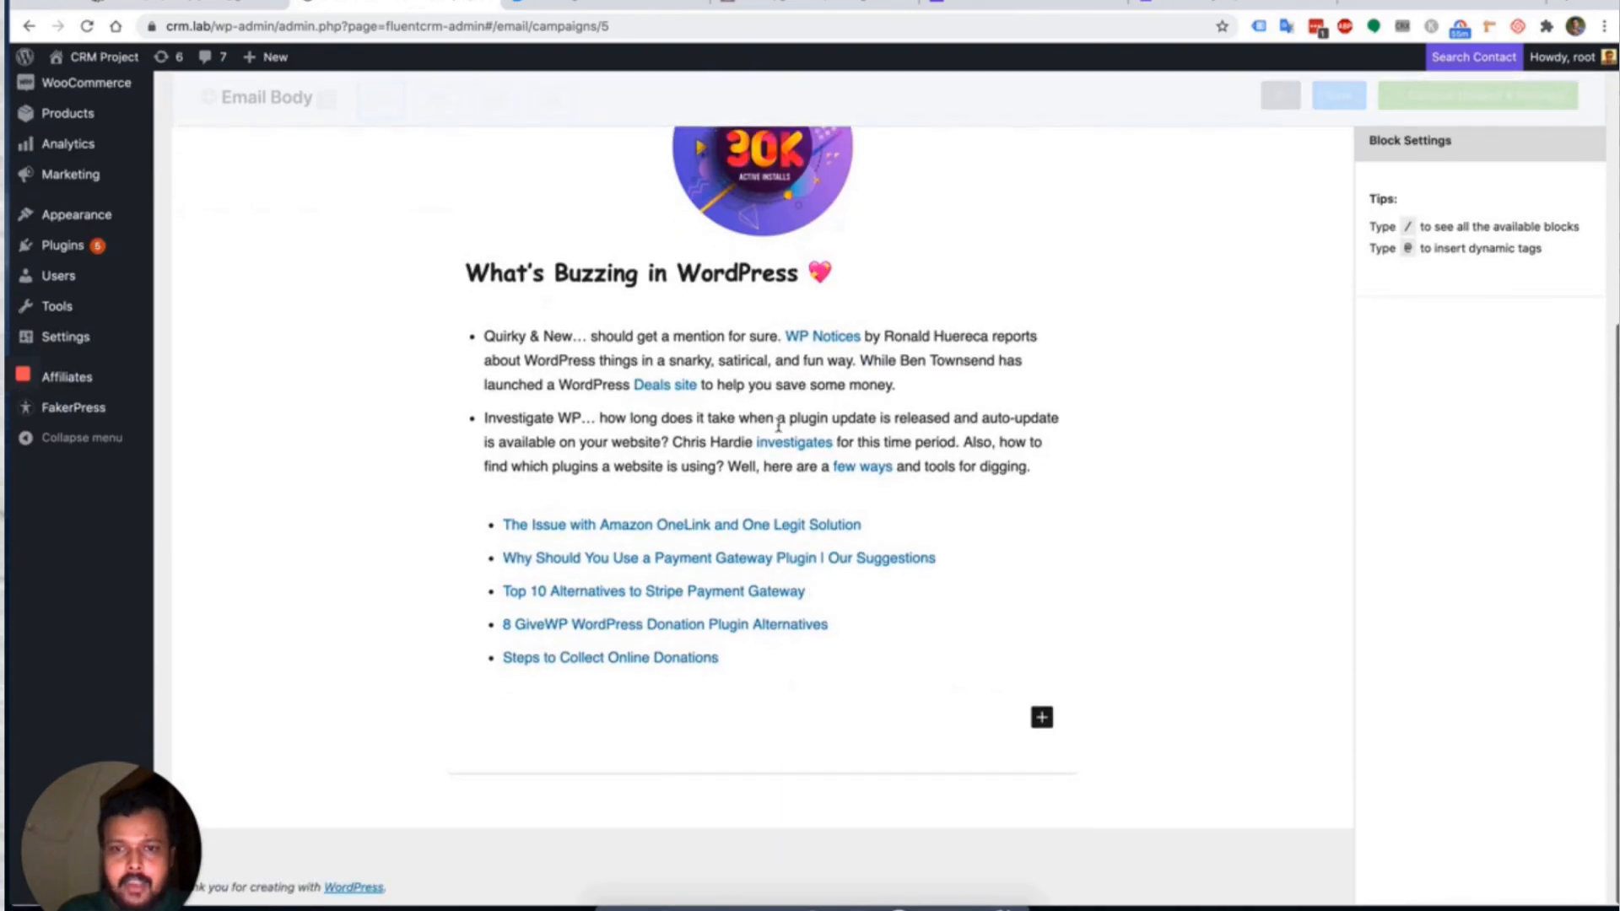
Review the imported newsletter and continue to Subject & Settings.
{"action": "scroll", "coordinate": [778, 424], "scroll_direction": "up", "scroll_amount": 5}
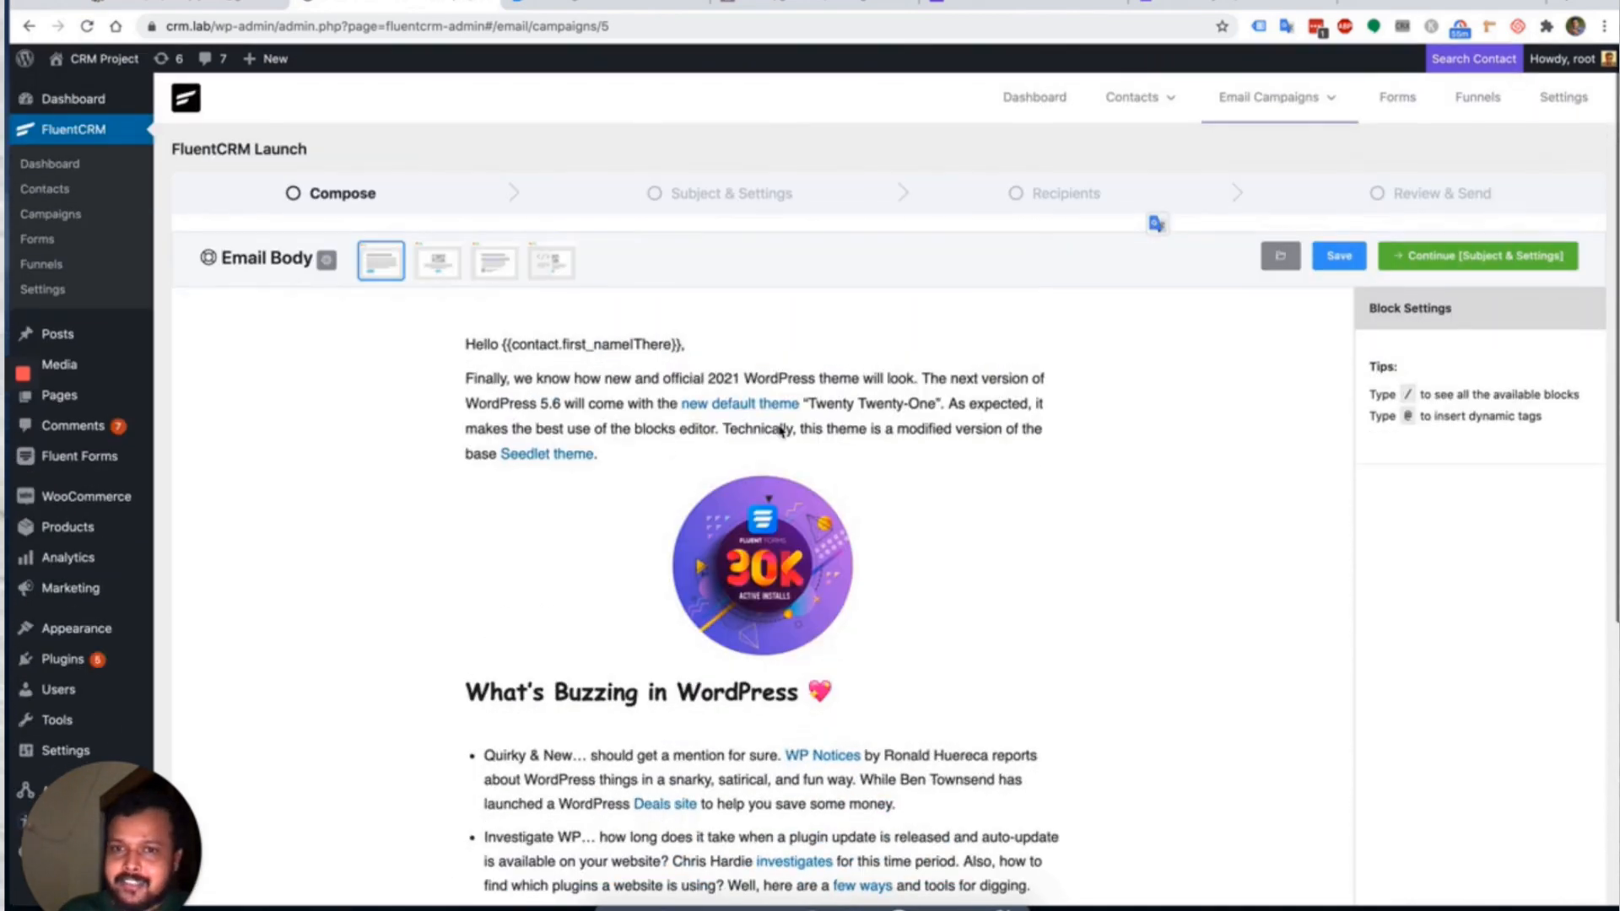
{"action": "left_click", "coordinate": [1486, 263]}
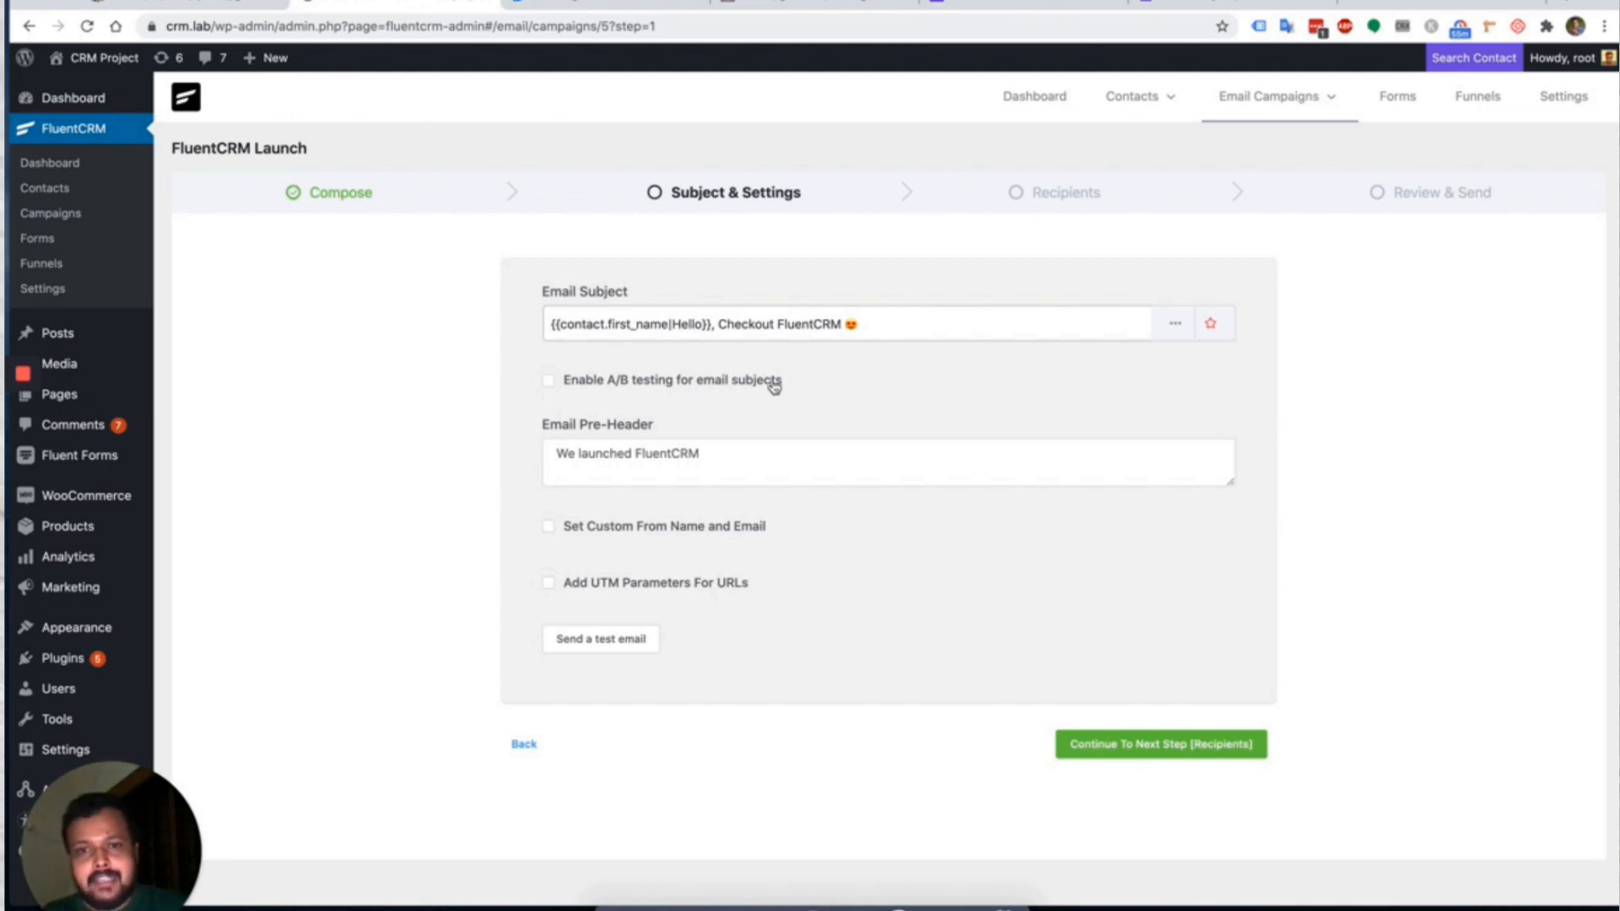
Enable A/B subject testing and fill the first variant with the main subject at priority 50.
{"action": "left_click", "coordinate": [745, 380]}
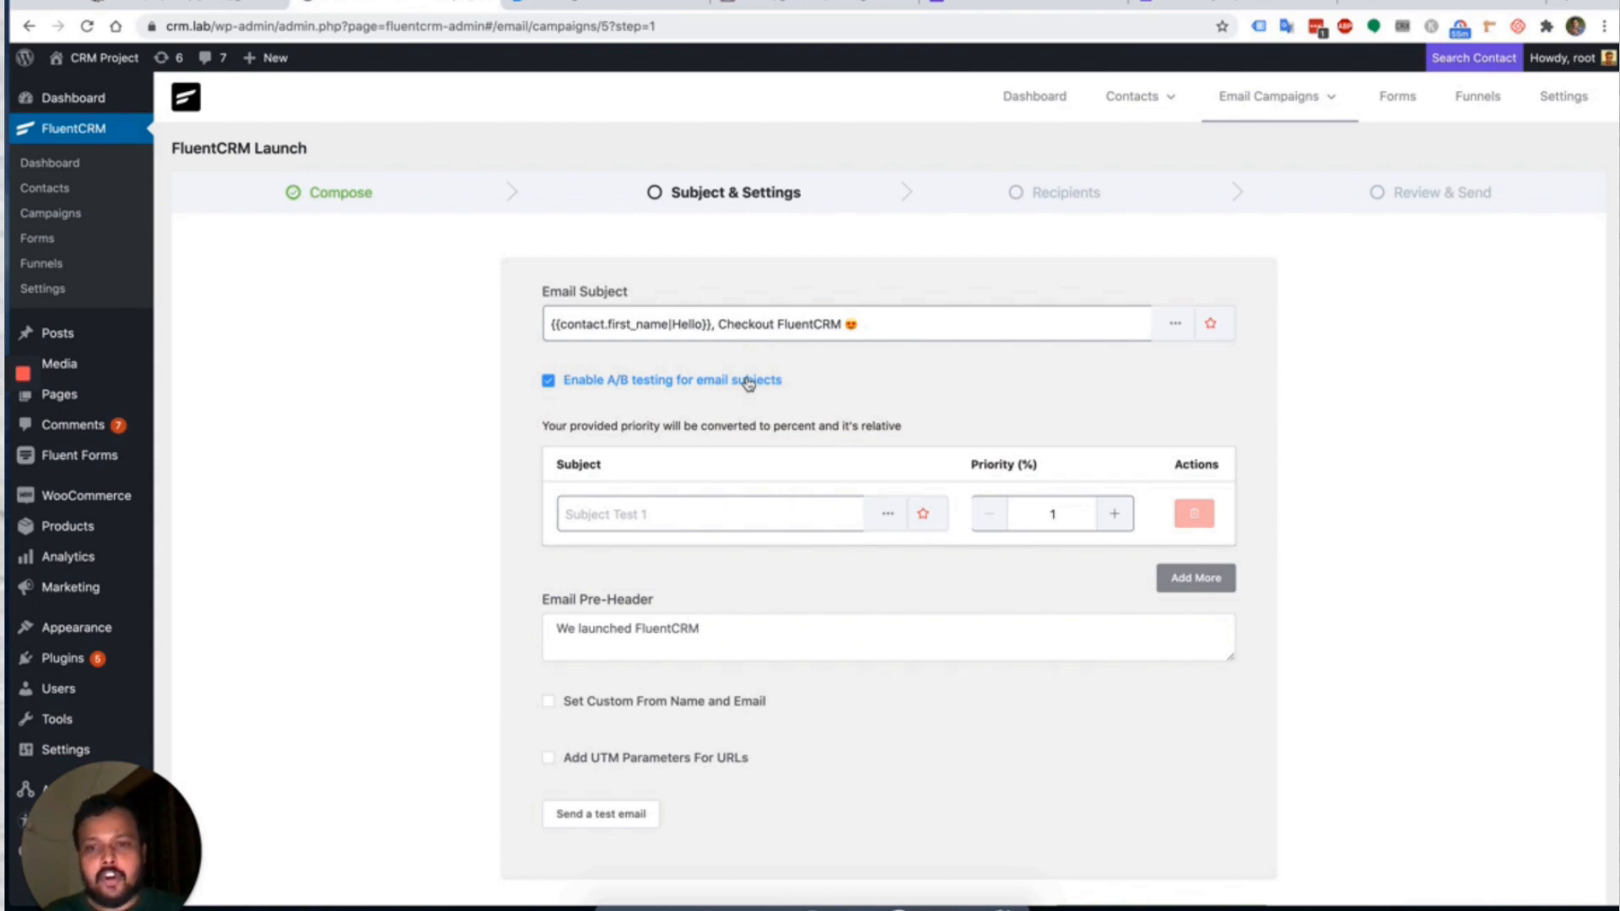
{"action": "left_click", "coordinate": [683, 513]}
{"action": "left_click", "coordinate": [1034, 506]}
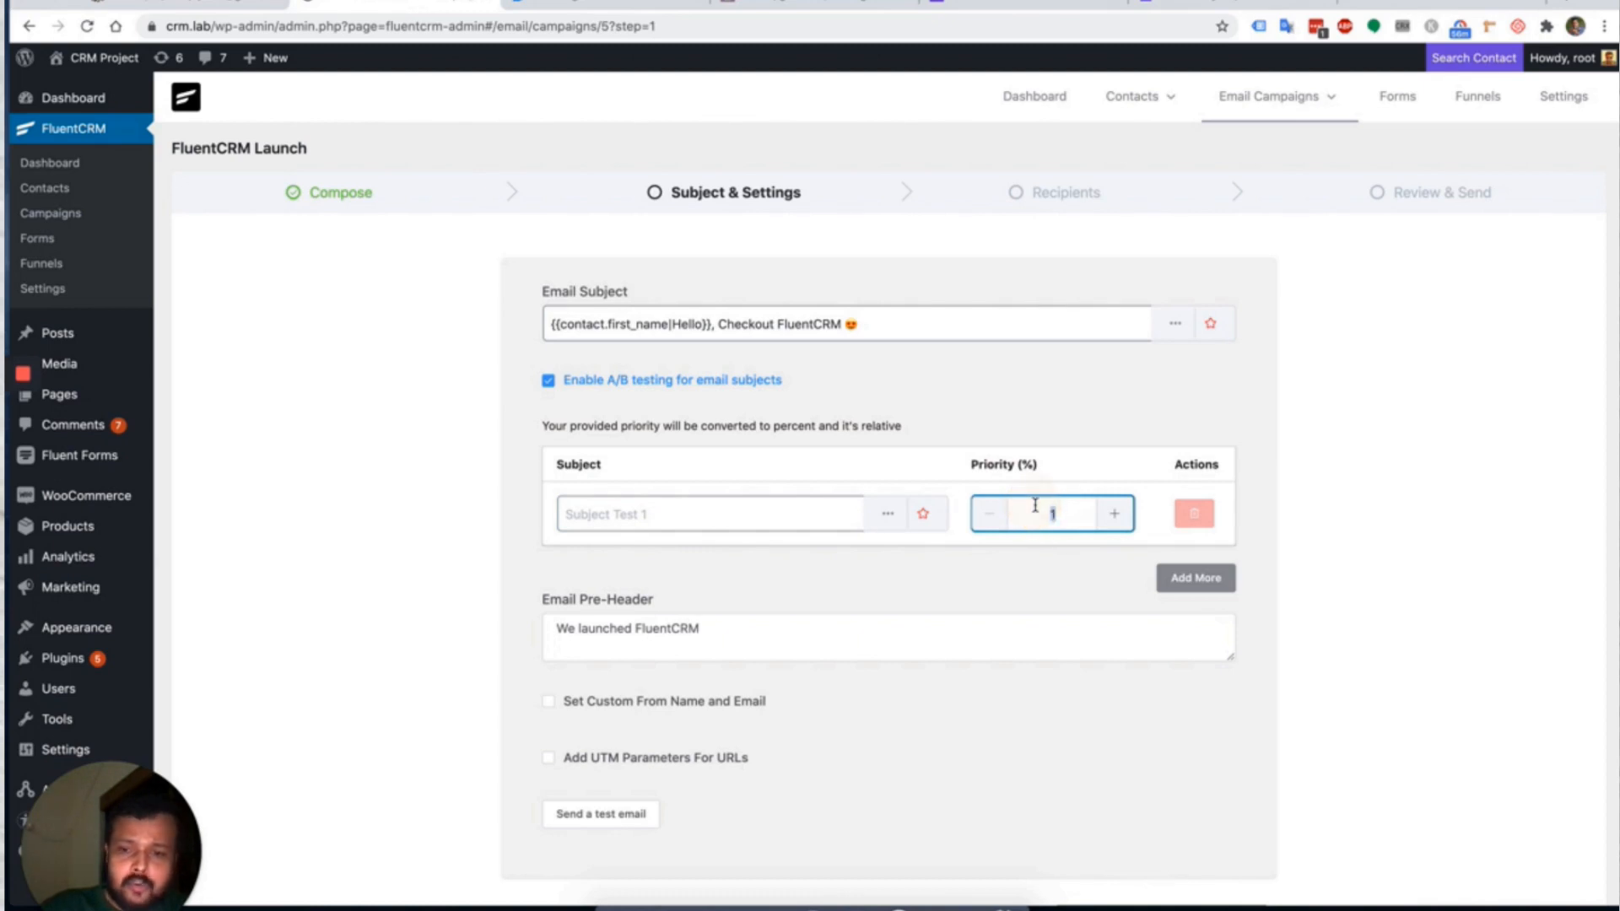
{"action": "key", "text": "BackSpace"}
{"action": "type", "text": "50"}
{"action": "left_click", "coordinate": [701, 512]}
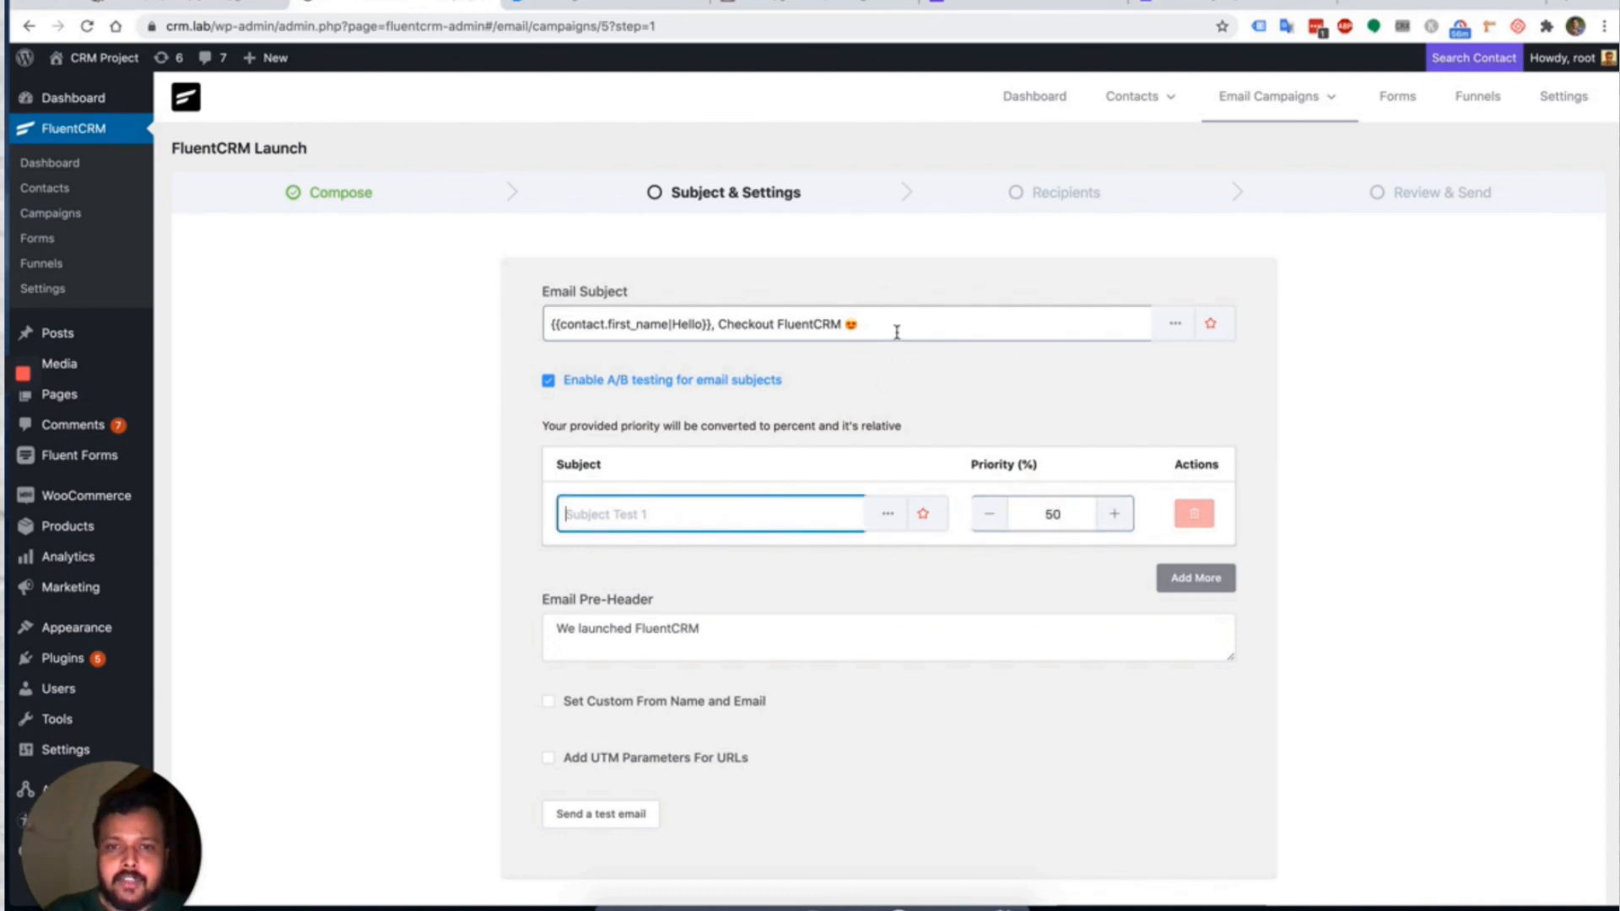
{"action": "left_click_drag", "start_coordinate": [881, 325], "coordinate": [549, 322]}
{"action": "key", "text": "ctrl+c"}
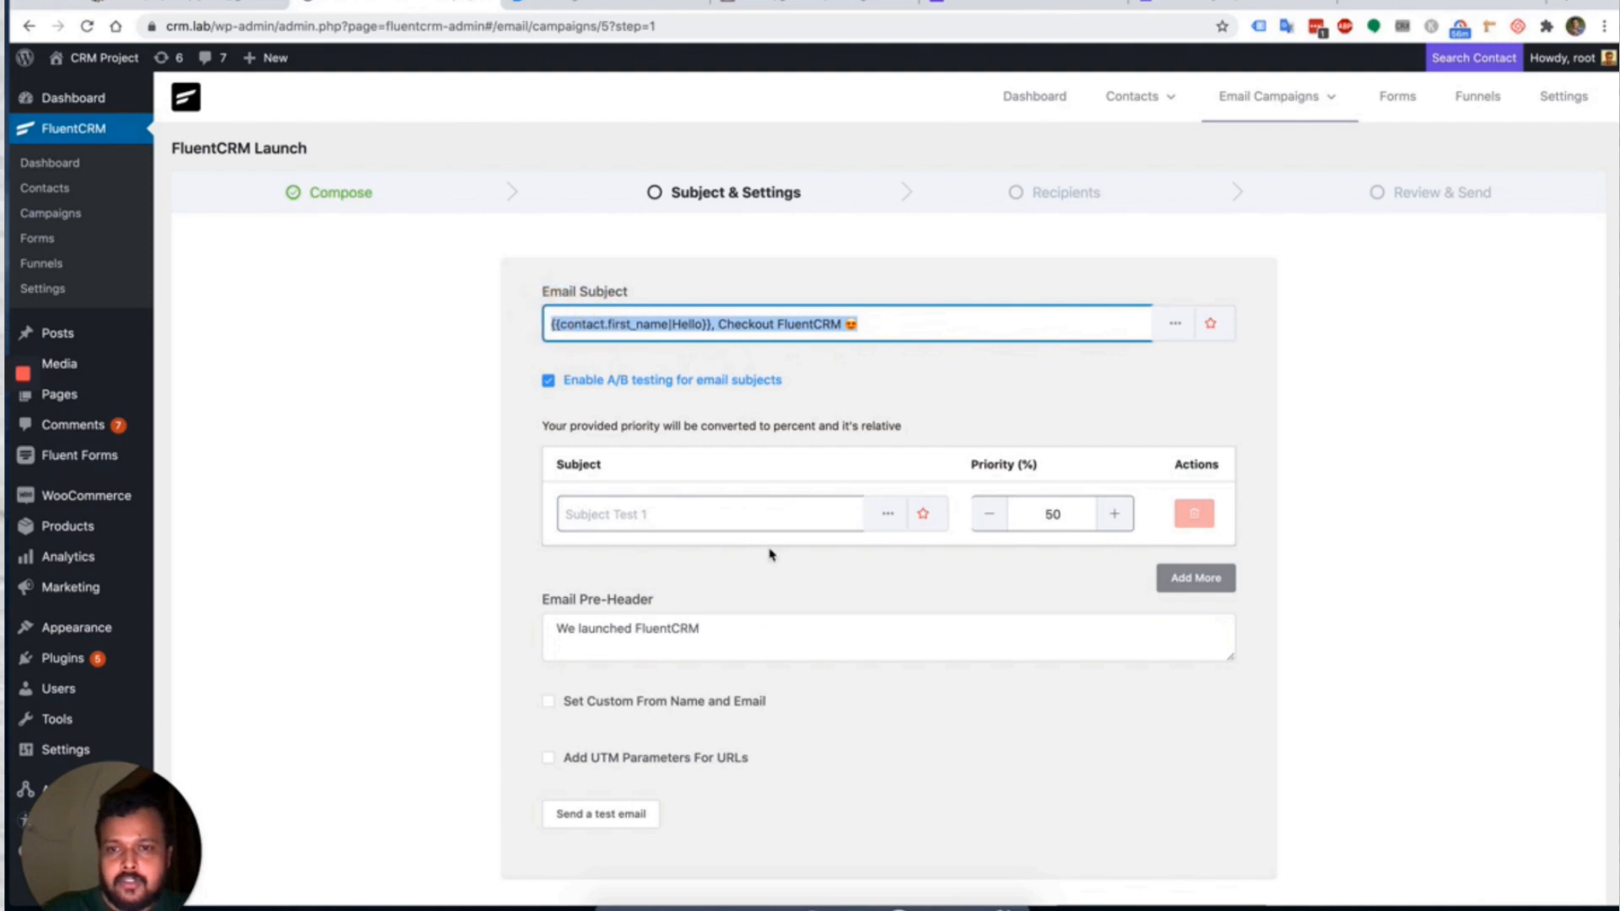
{"action": "left_click", "coordinate": [705, 514]}
{"action": "key", "text": "ctrl+v"}
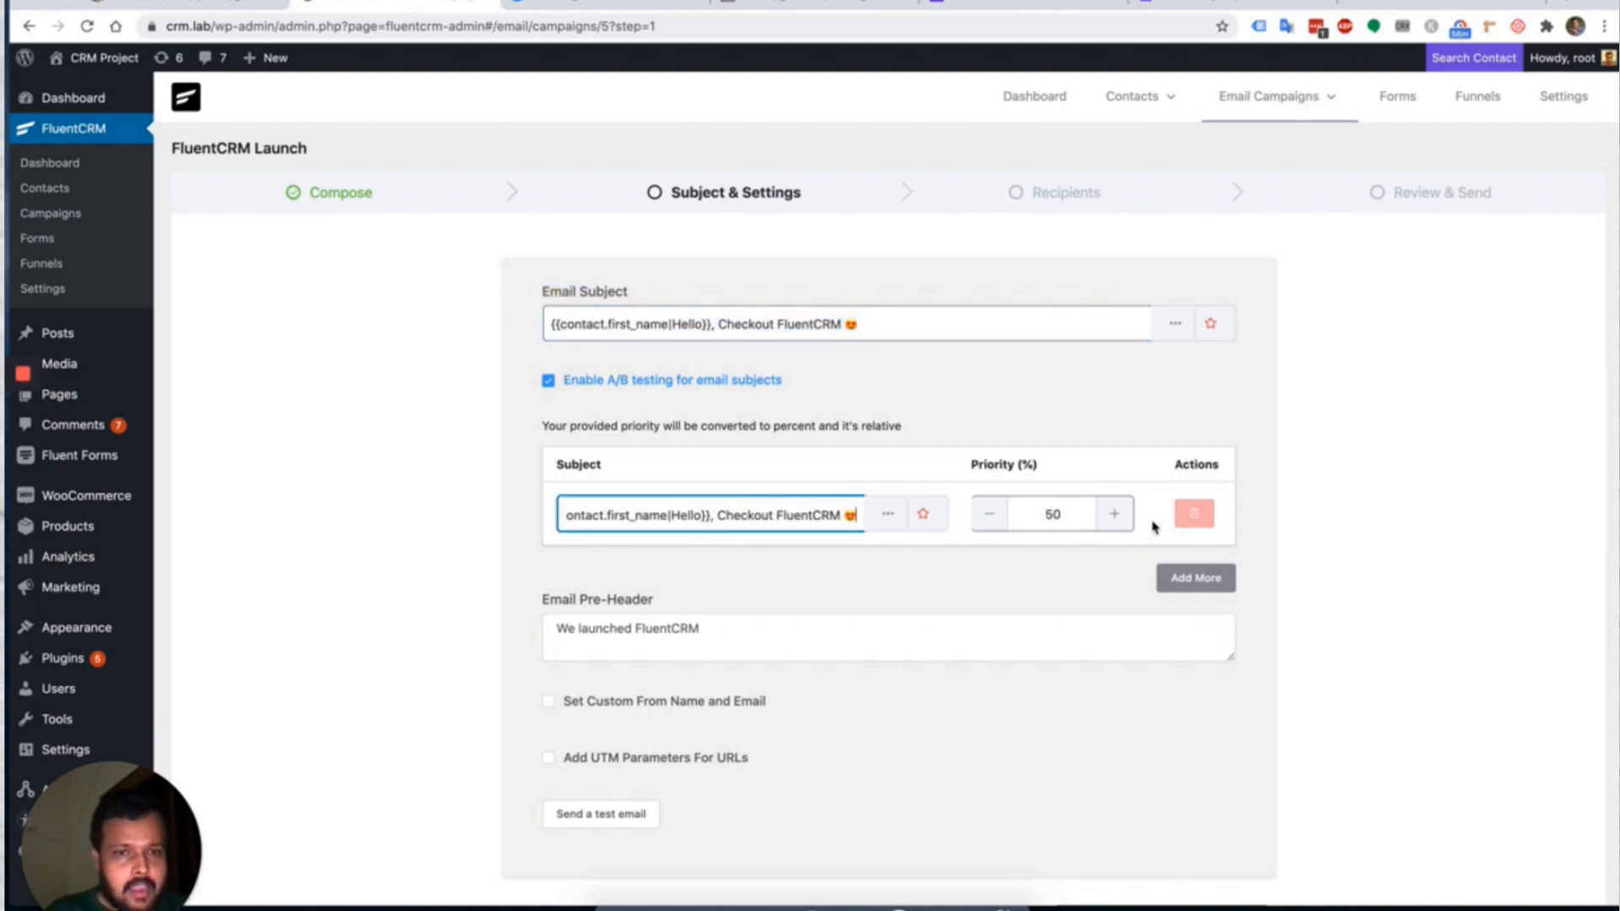
Add a second subject variant at priority 50 containing 'Checkout FluentCRM 😍'.
{"action": "left_click", "coordinate": [1184, 580]}
{"action": "left_click", "coordinate": [1060, 579]}
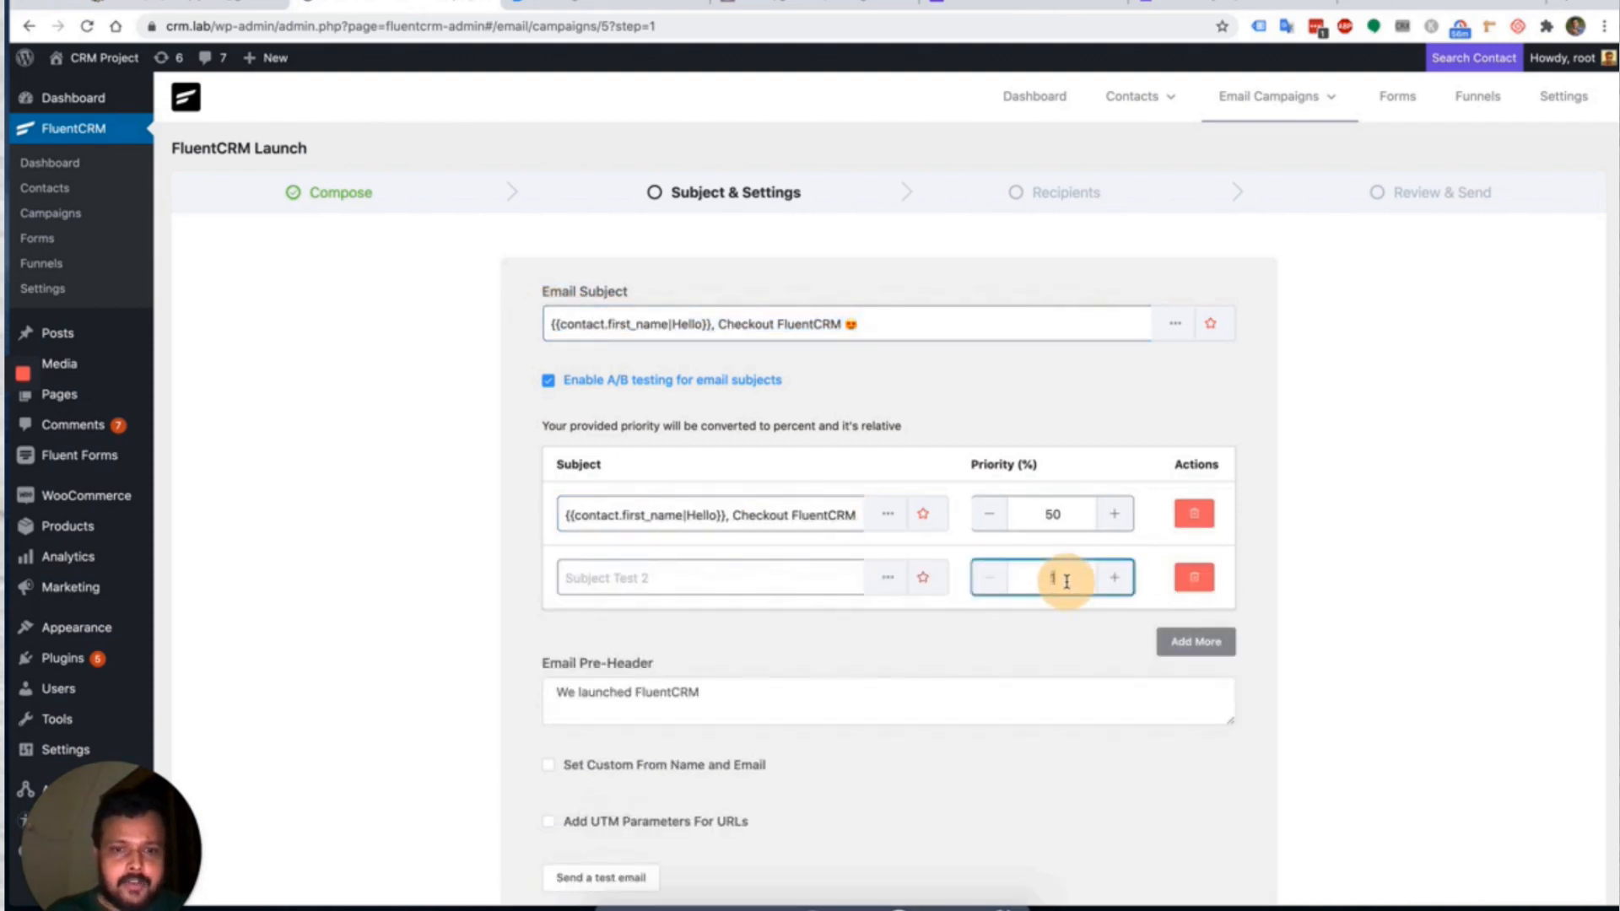
{"action": "type", "text": "50"}
{"action": "left_click", "coordinate": [724, 577]}
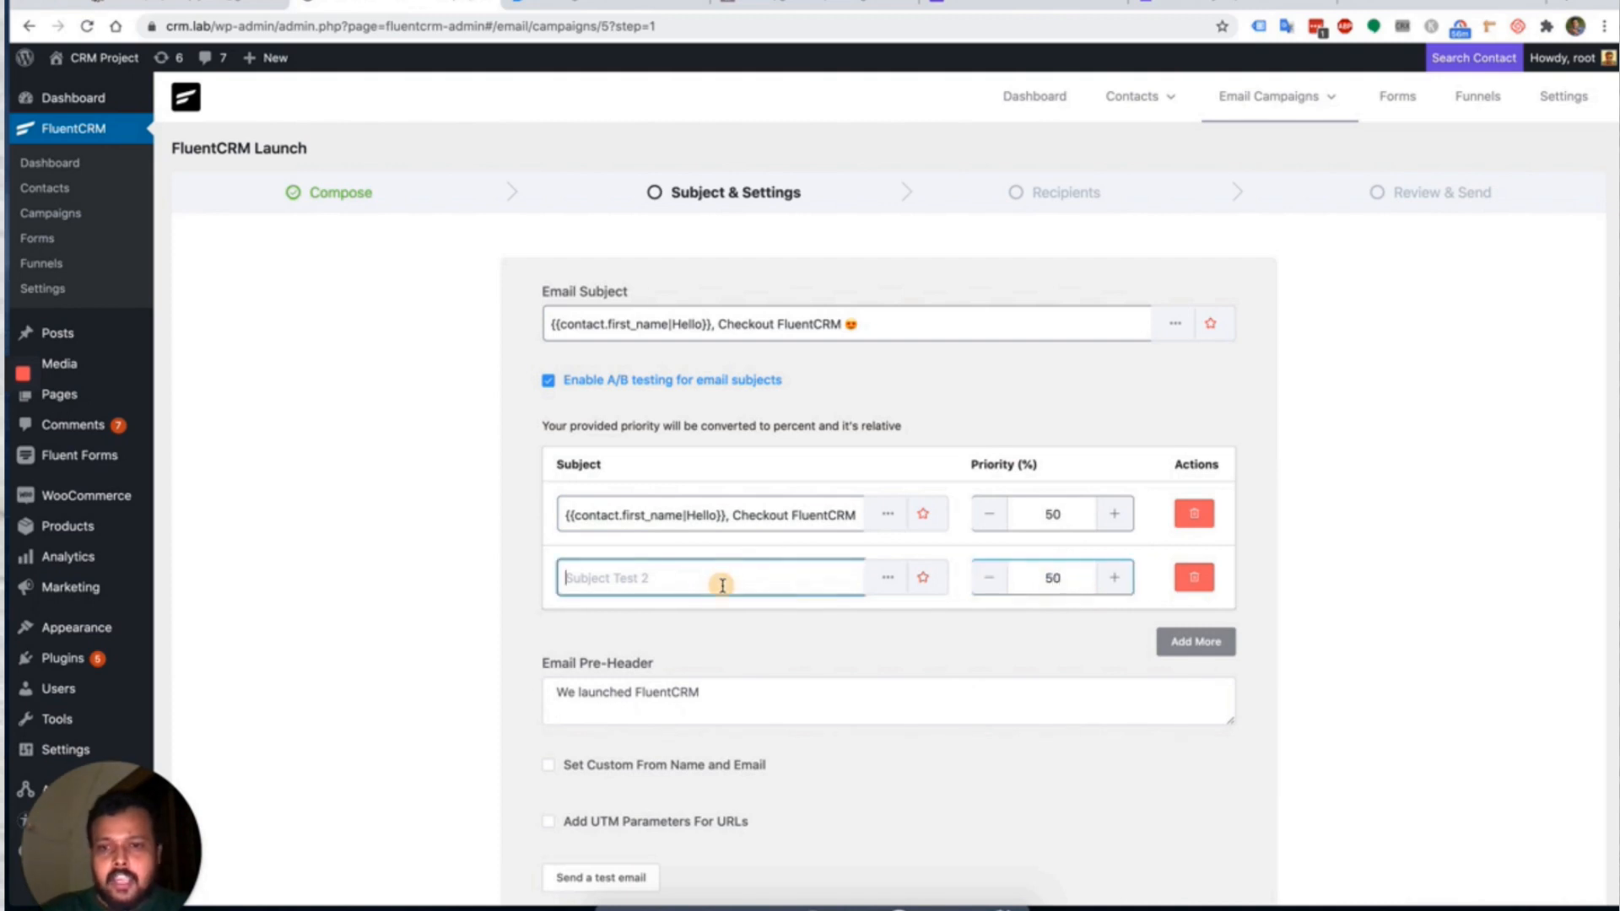
{"action": "left_click_drag", "start_coordinate": [730, 515], "coordinate": [992, 524]}
{"action": "left_click", "coordinate": [634, 580]}
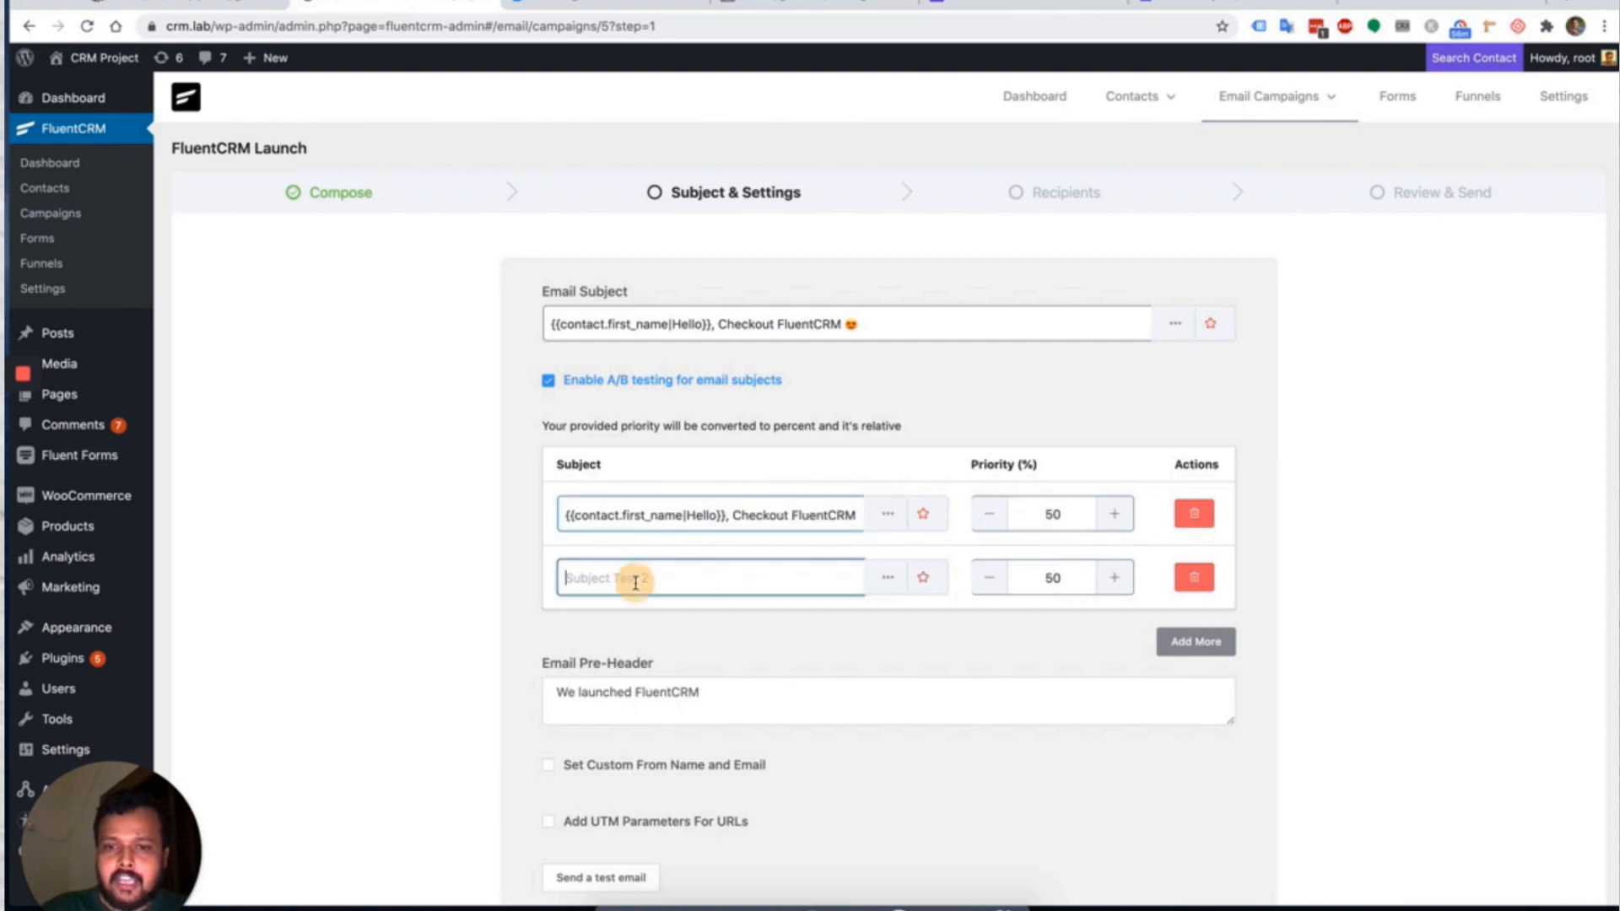
{"action": "key", "text": "ctrl+v"}
Change the second subject to 'FluentCRM Launched', removing 'Checkout' and the emoji.
{"action": "double_click", "coordinate": [613, 577]}
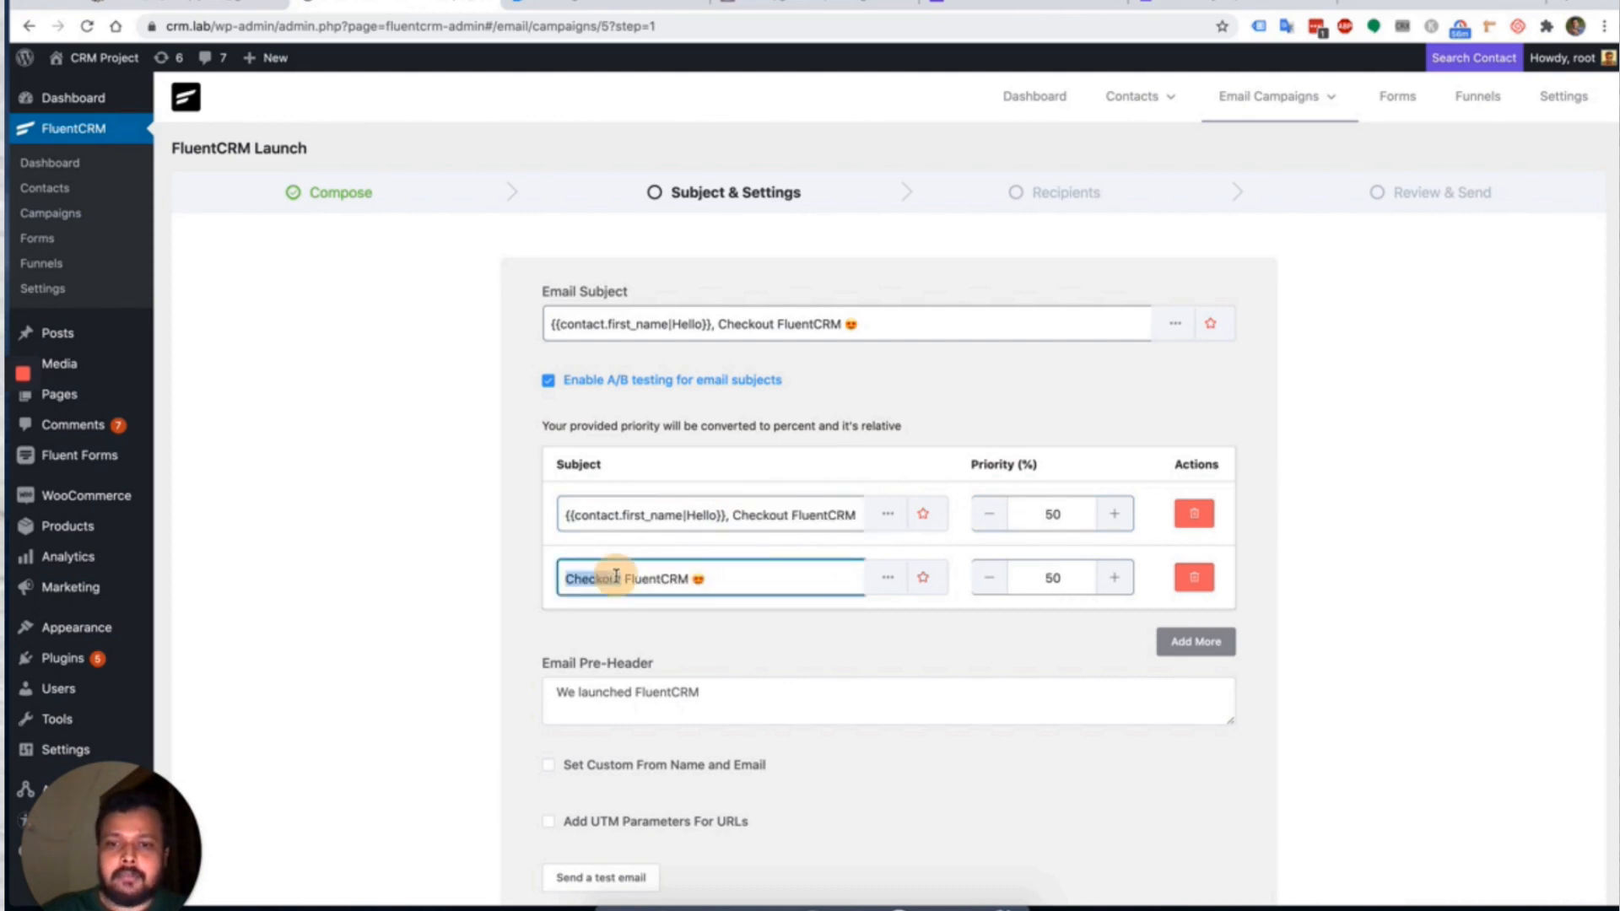
{"action": "key", "text": "BackSpace"}
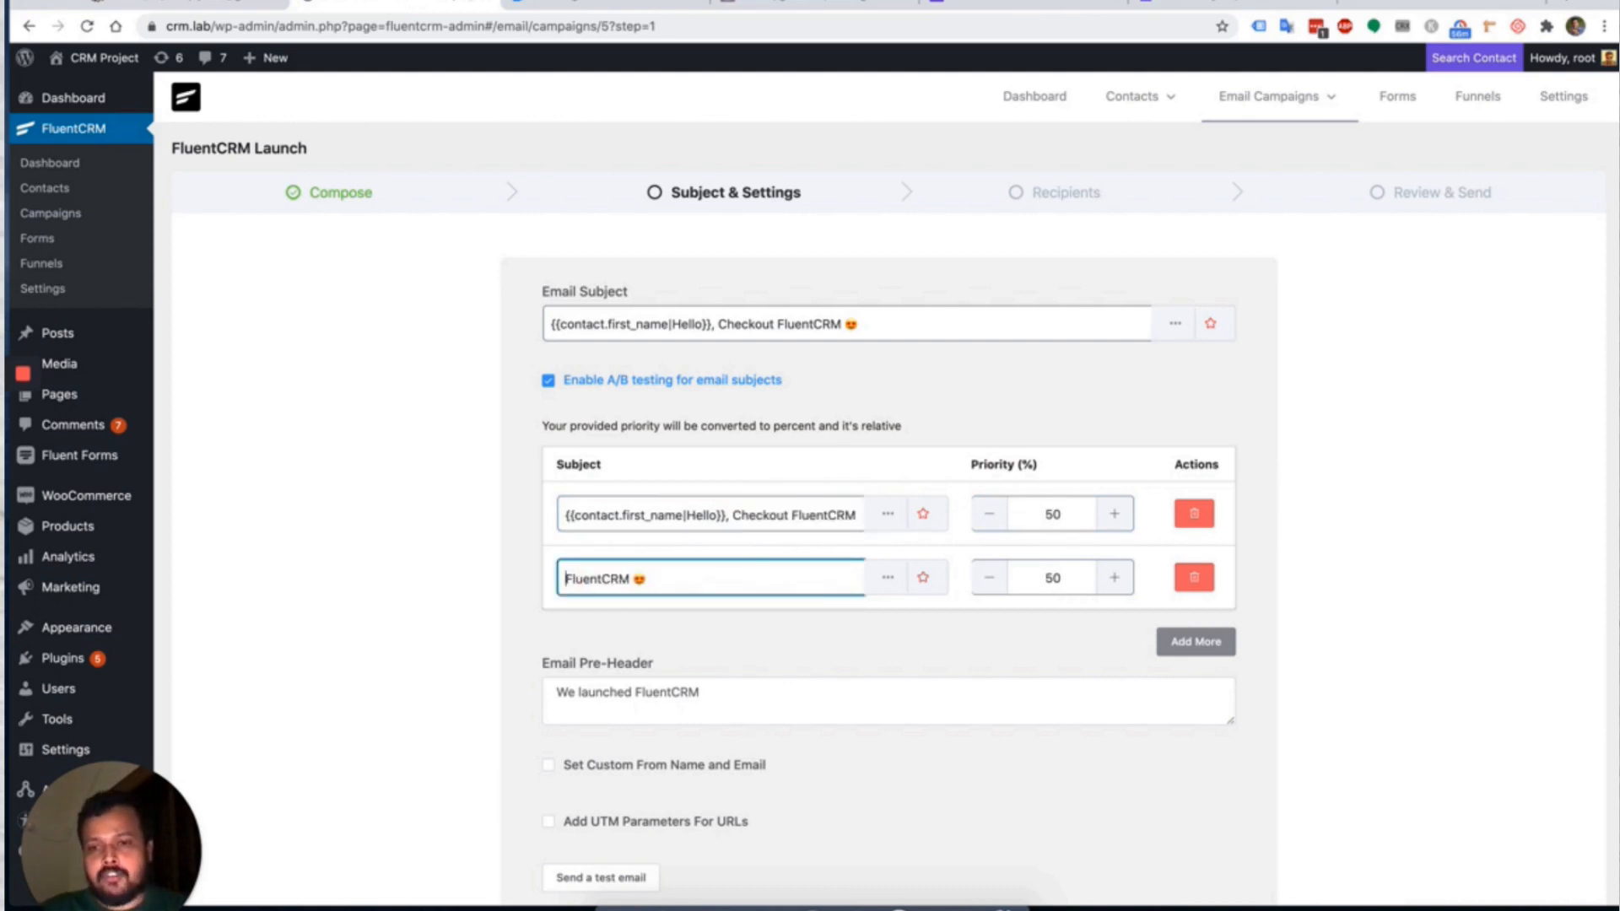
{"action": "key", "text": "Left"}
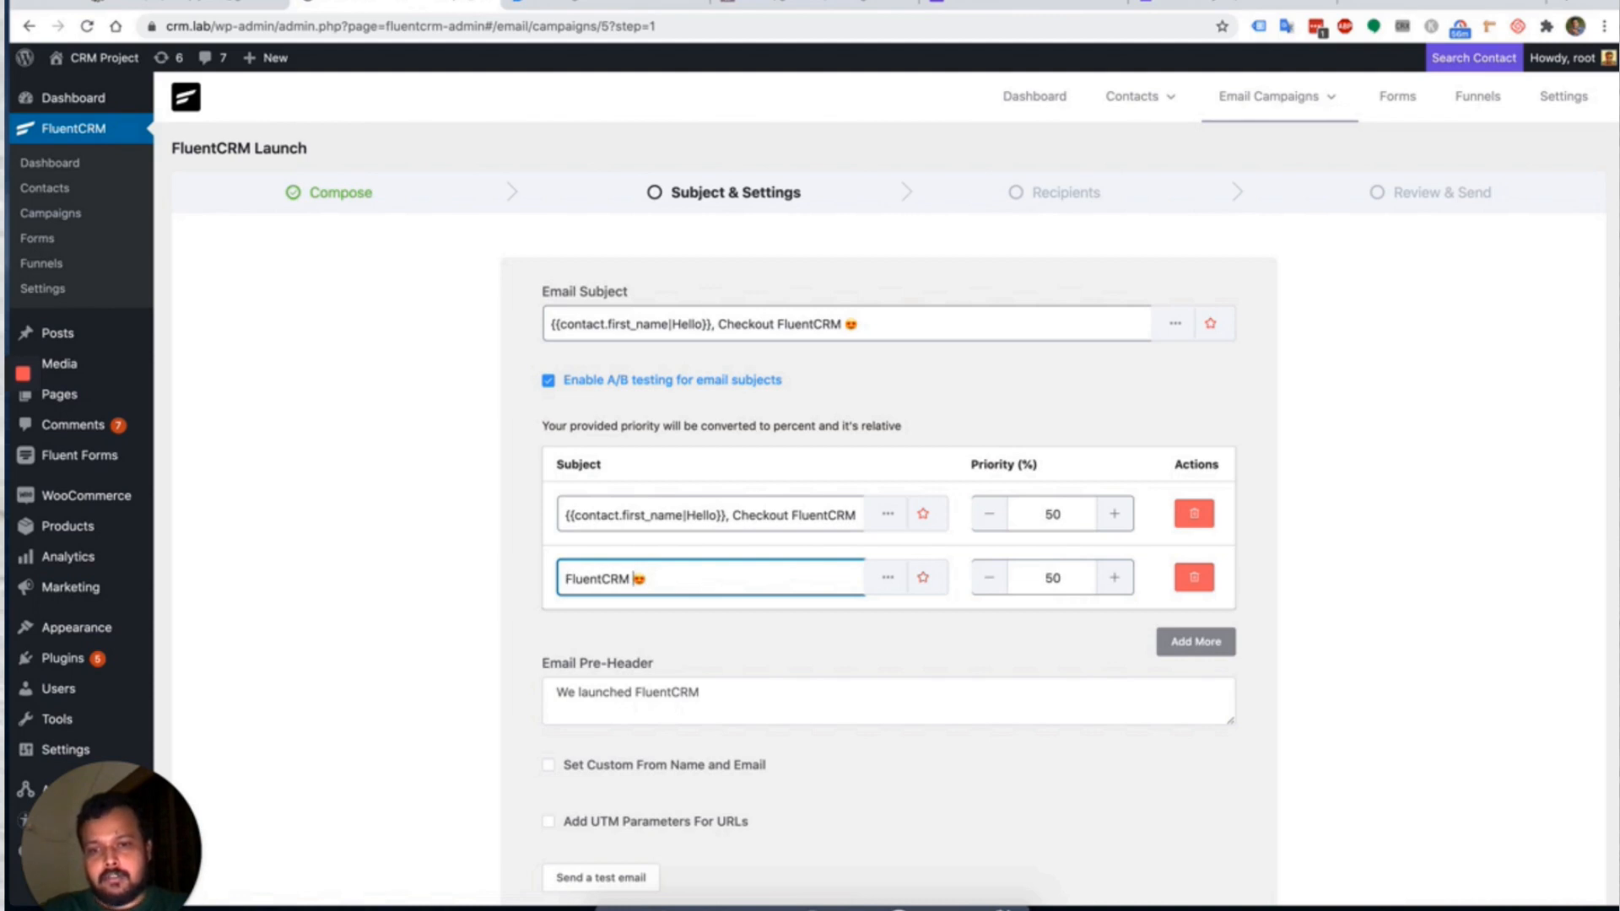
{"action": "type", "text": "Launched"}
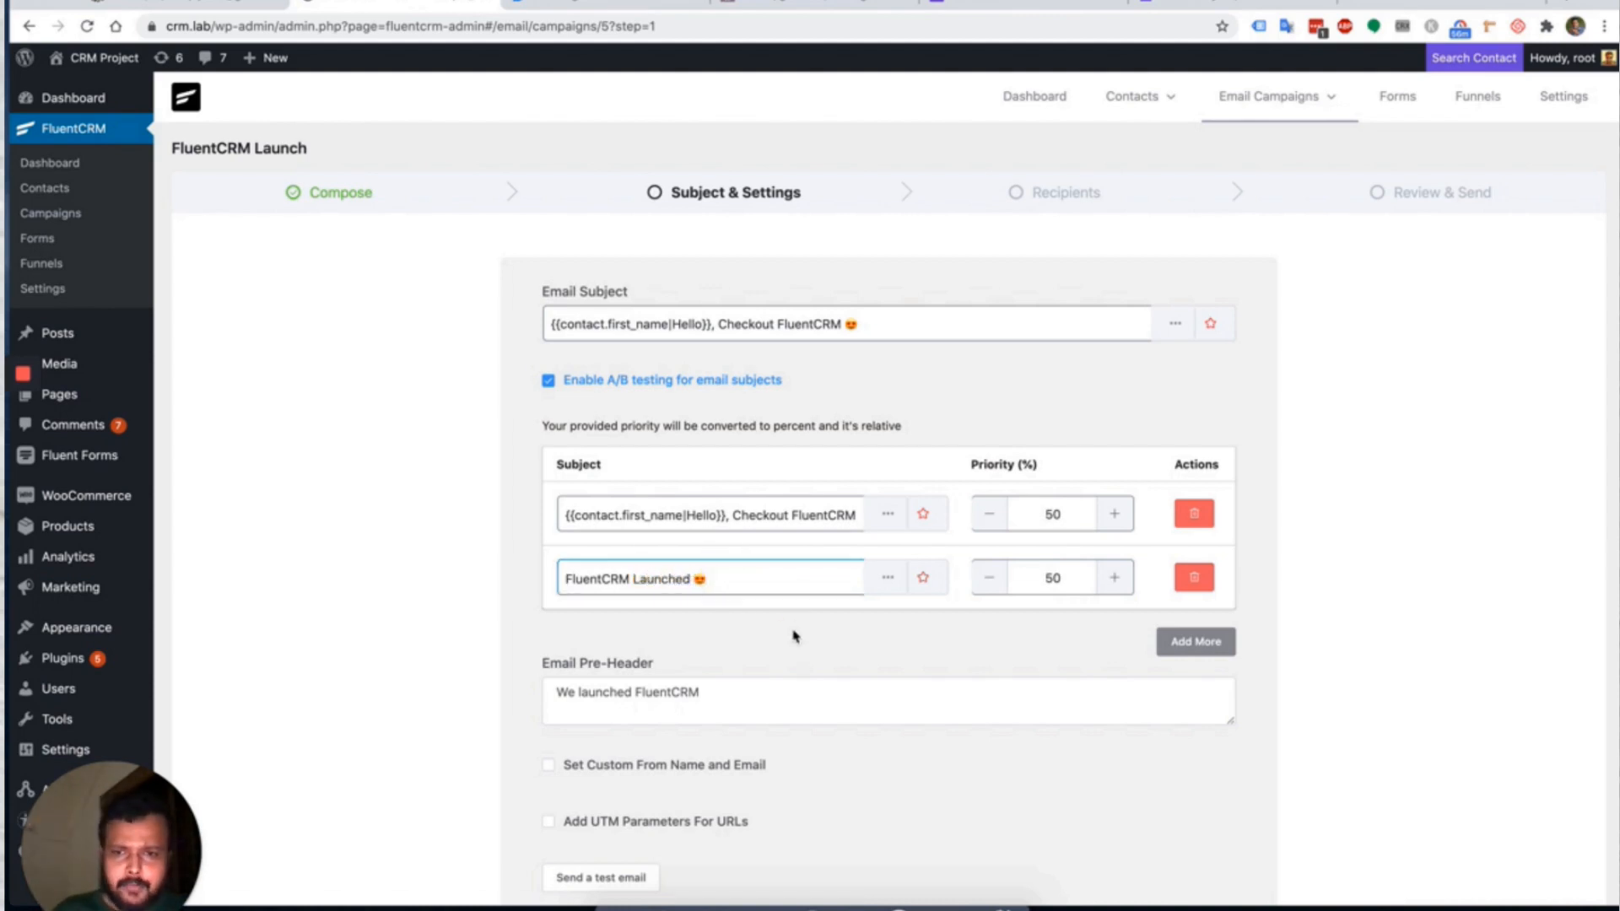
{"action": "left_click", "coordinate": [724, 580]}
{"action": "key", "text": "BackSpace"}
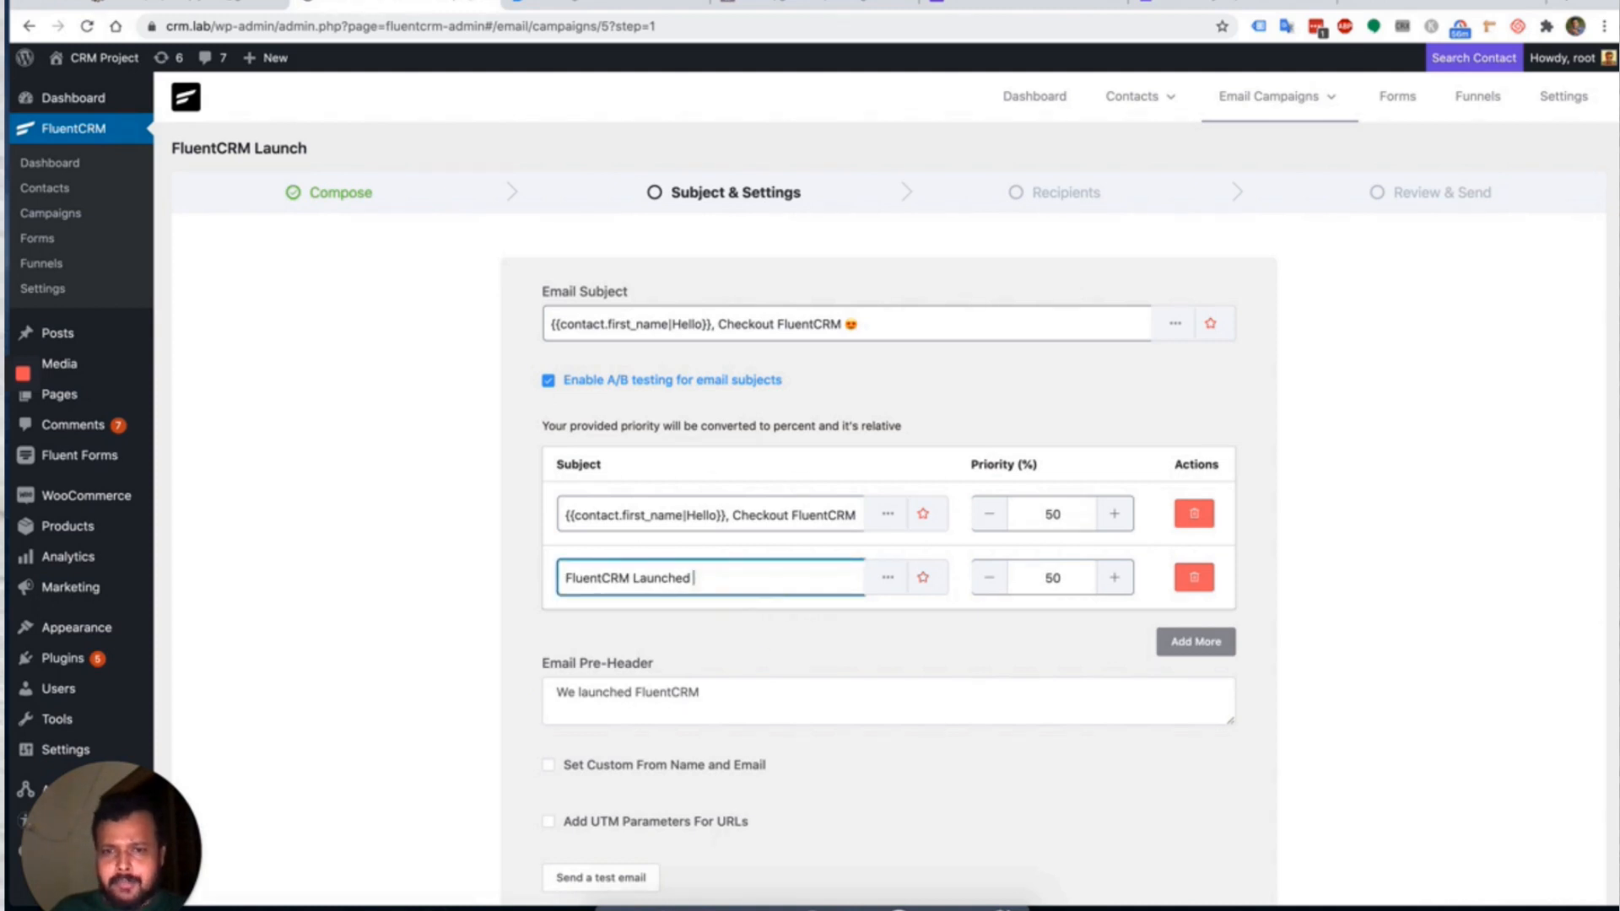
{"action": "left_click", "coordinate": [778, 616]}
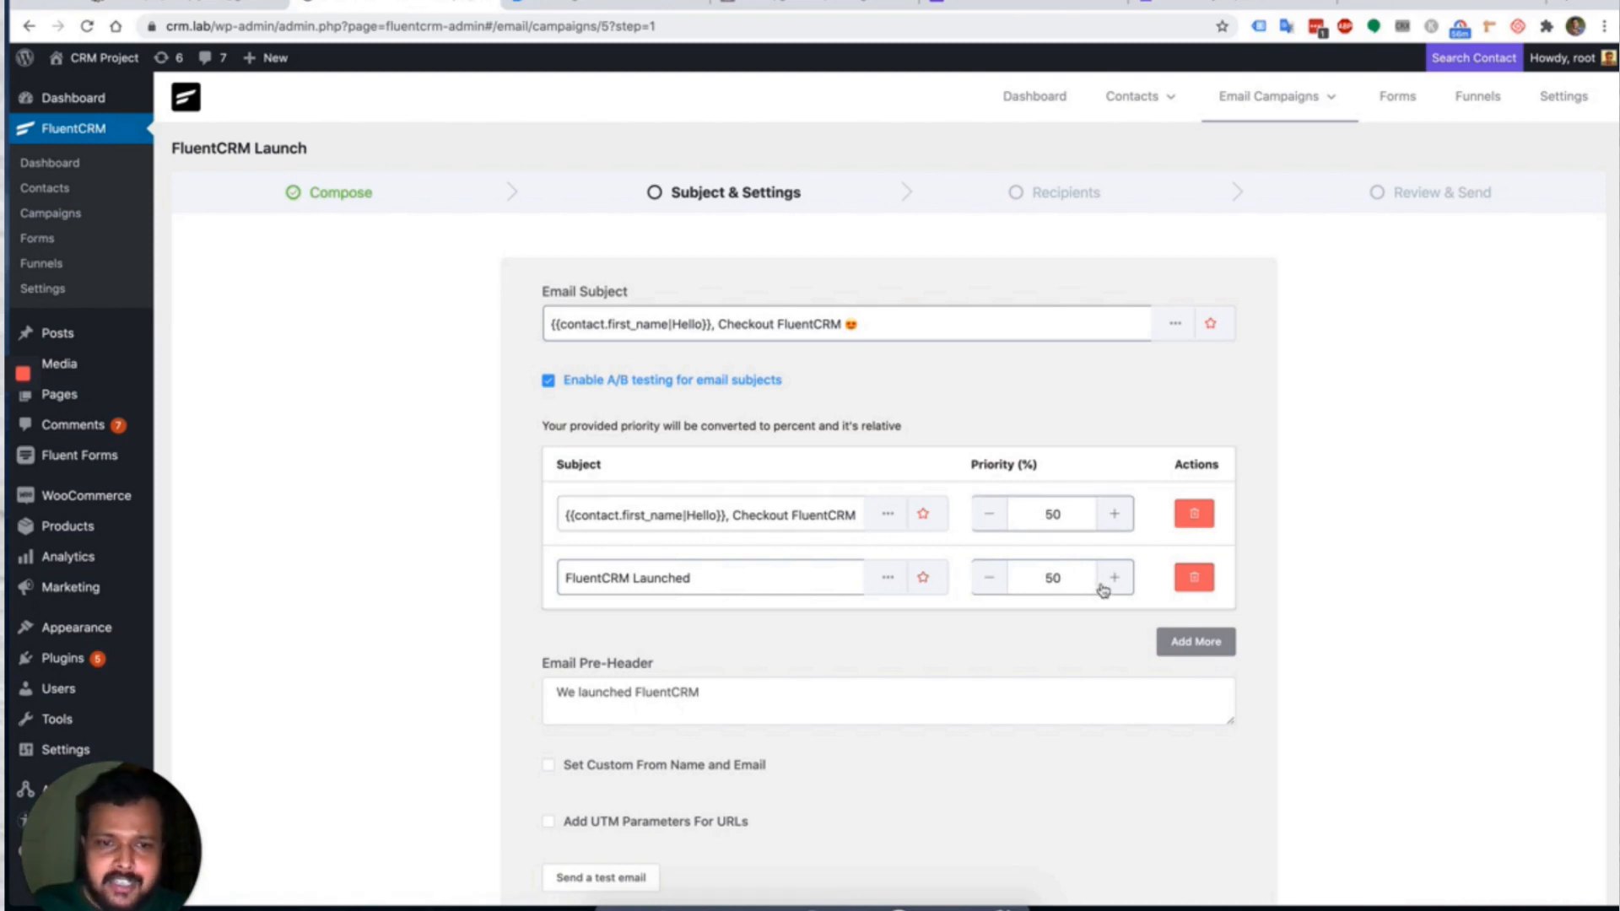
{"action": "left_click", "coordinate": [1050, 580]}
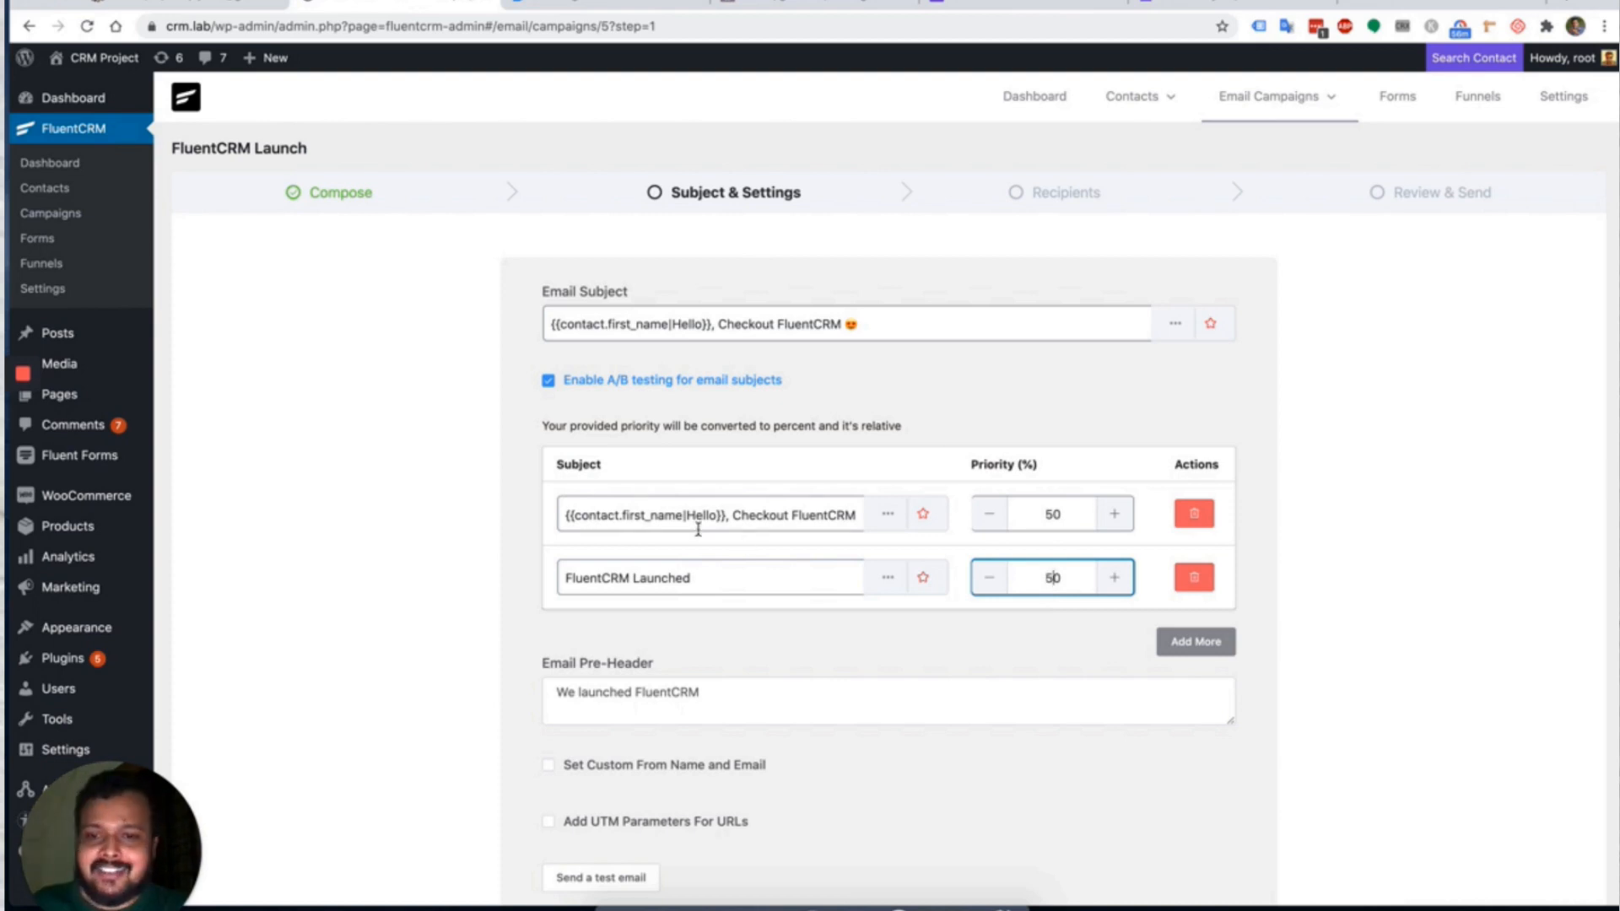
{"action": "left_click", "coordinate": [718, 587]}
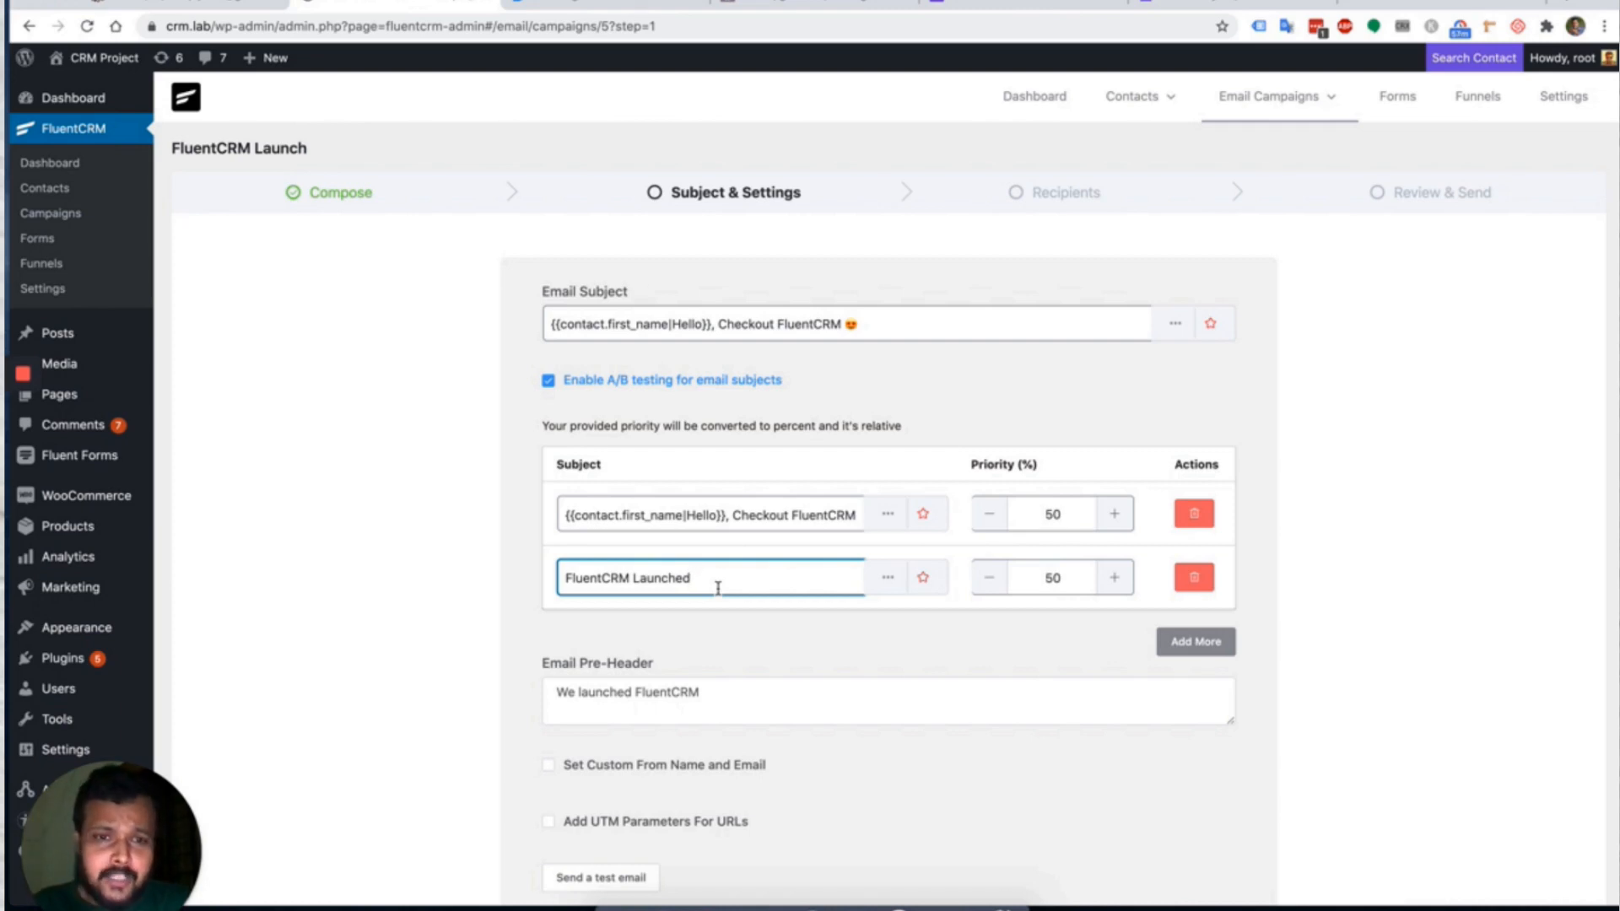
{"action": "scroll", "coordinate": [718, 588], "scroll_direction": "down", "scroll_amount": 2}
{"action": "scroll", "coordinate": [874, 605], "scroll_direction": "down", "scroll_amount": 1}
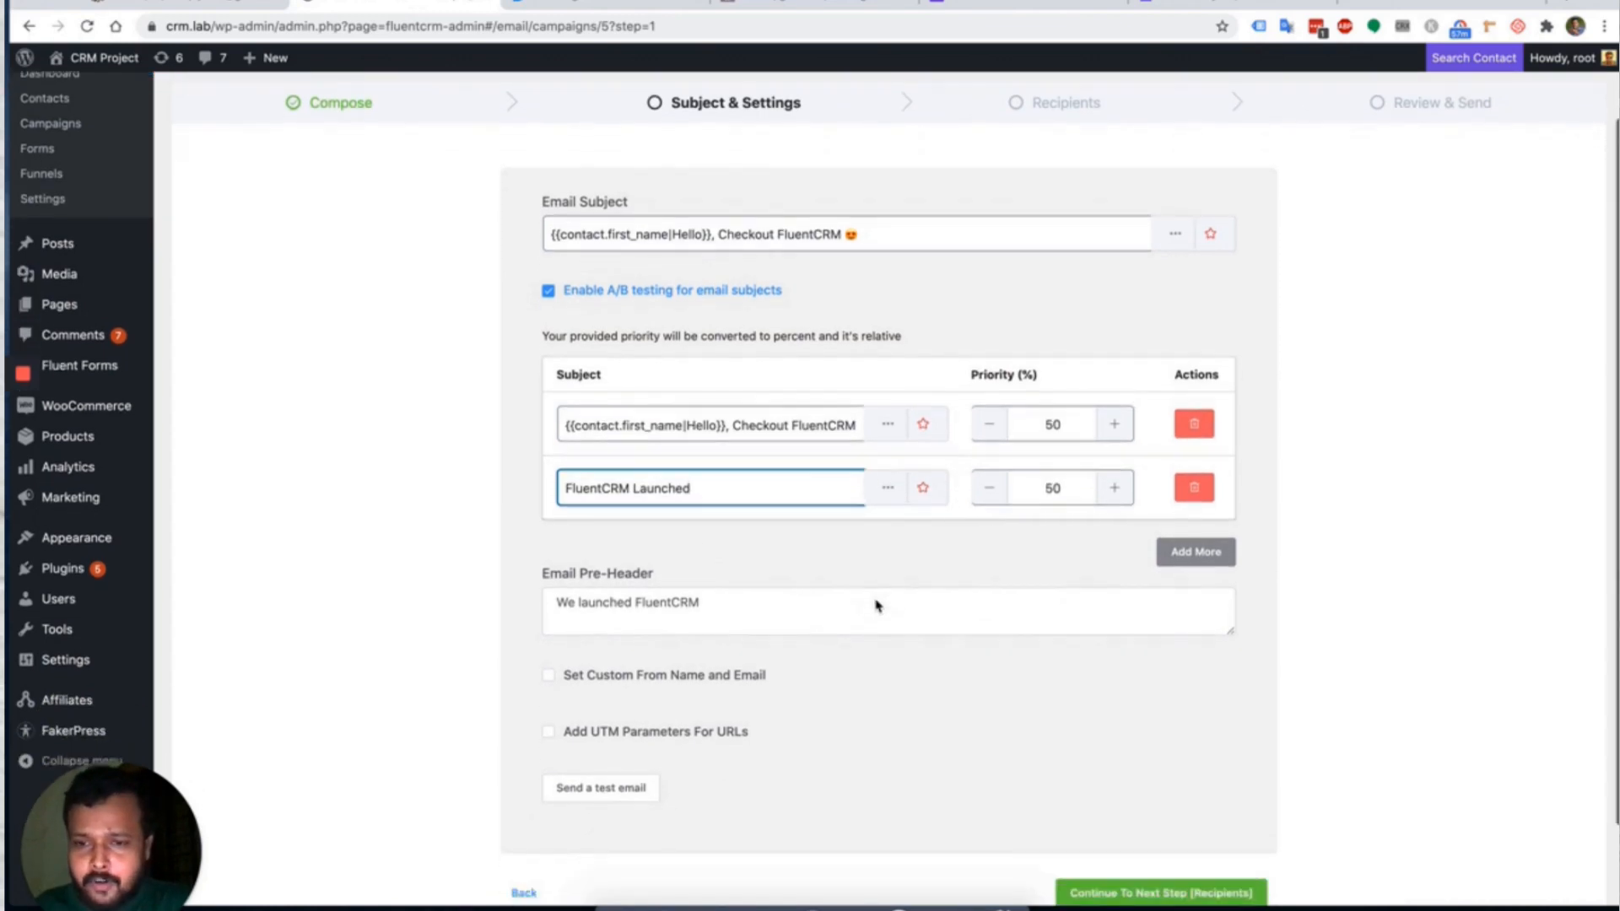
{"action": "scroll", "coordinate": [798, 679], "scroll_direction": "down", "scroll_amount": 3}
Enable 'Set Custom From Name and Email' and enter the sender's name as From Name.
{"action": "left_click", "coordinate": [687, 596]}
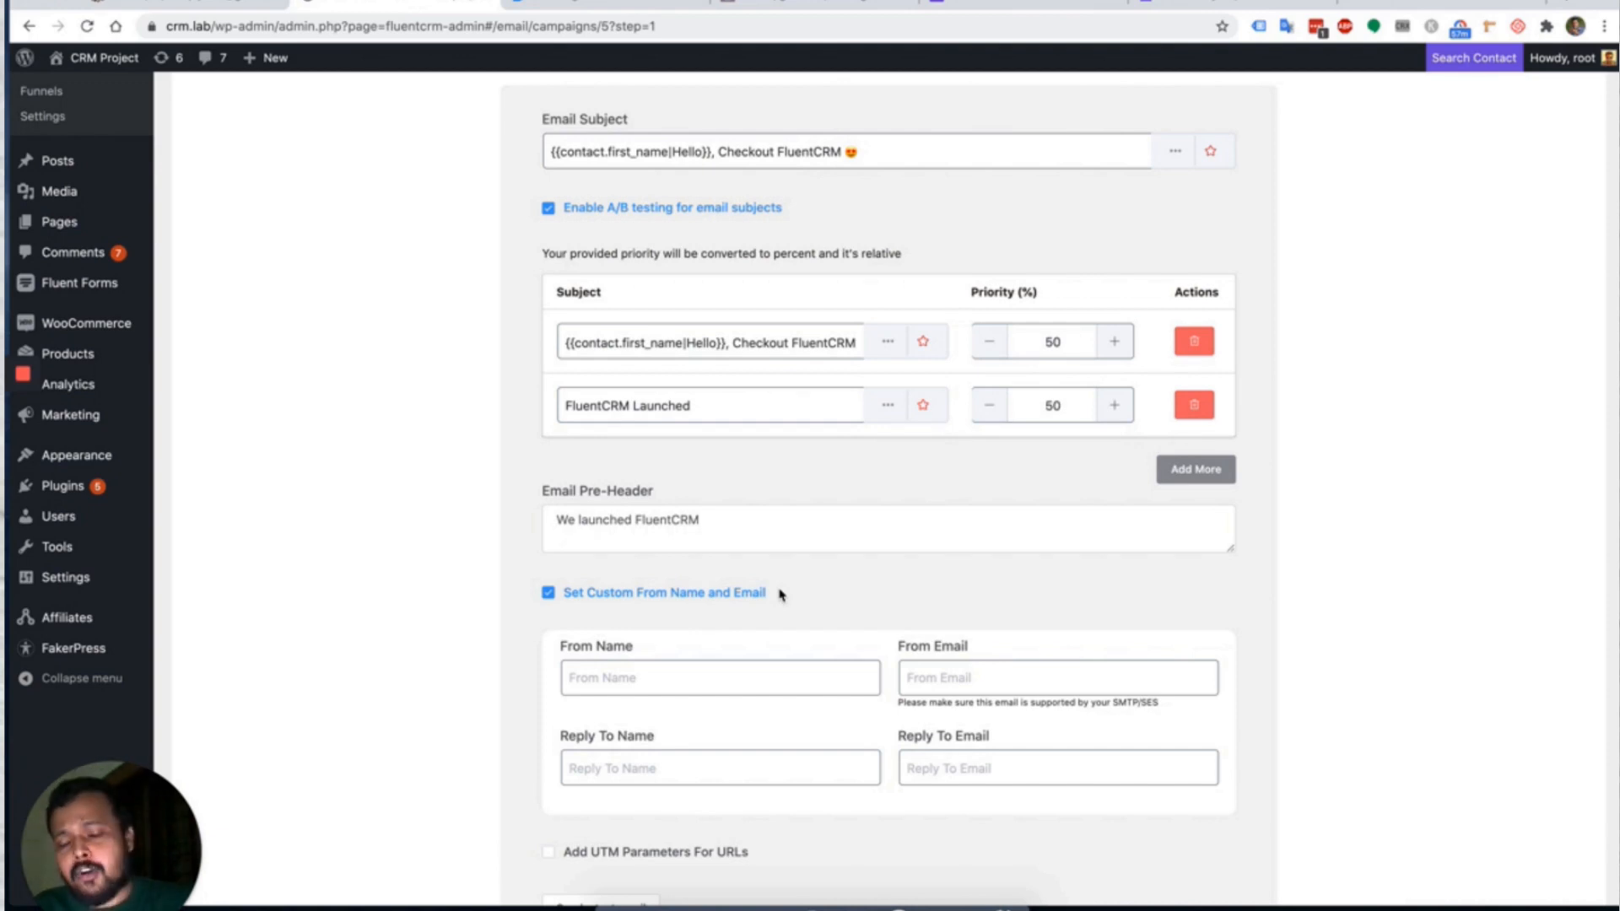
{"action": "scroll", "coordinate": [779, 594], "scroll_direction": "up", "scroll_amount": 4}
{"action": "scroll", "coordinate": [800, 510], "scroll_direction": "down", "scroll_amount": 7}
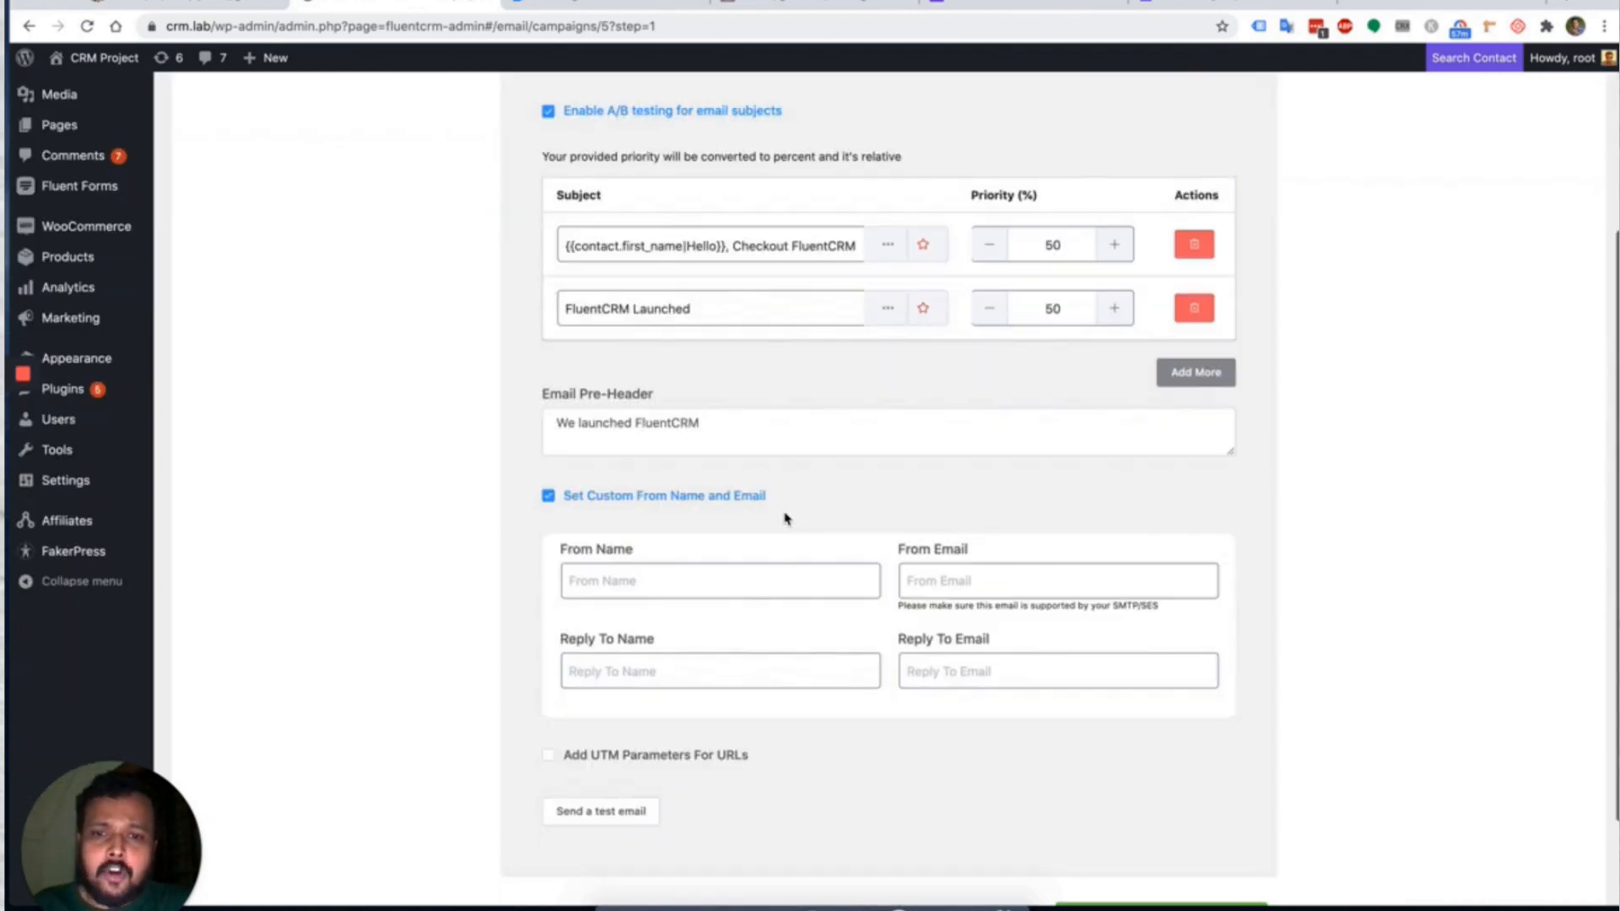
{"action": "left_click", "coordinate": [743, 588]}
{"action": "type", "text": "Joe"}
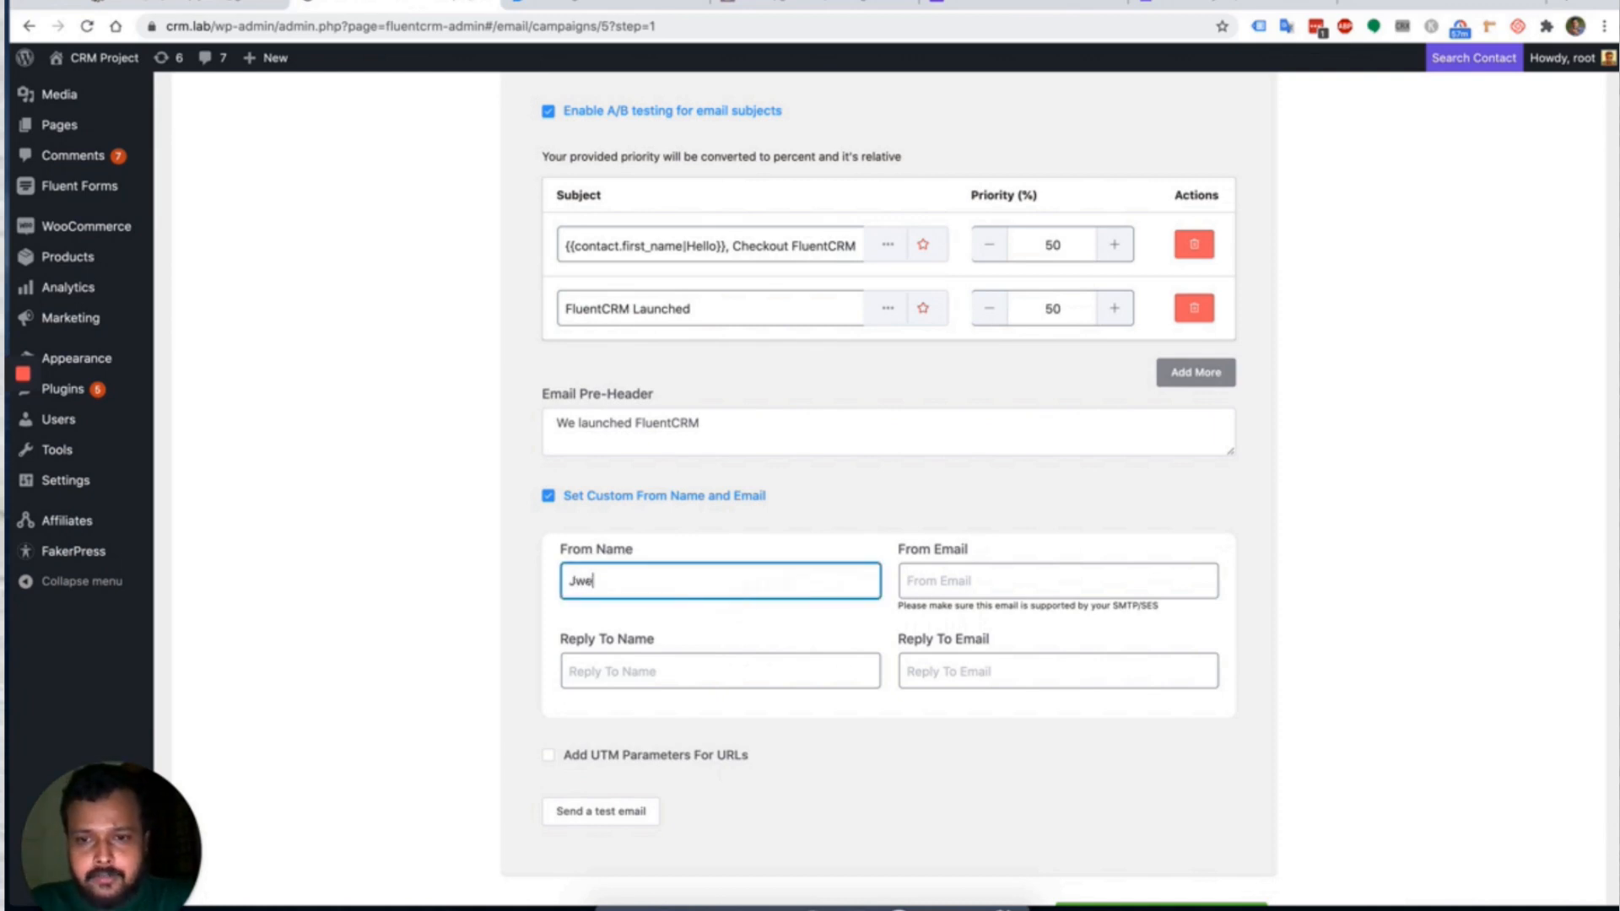
{"action": "key", "text": "BackSpace"}
{"action": "key", "text": "BackSpace"}
{"action": "type", "text": "ewel fro"}
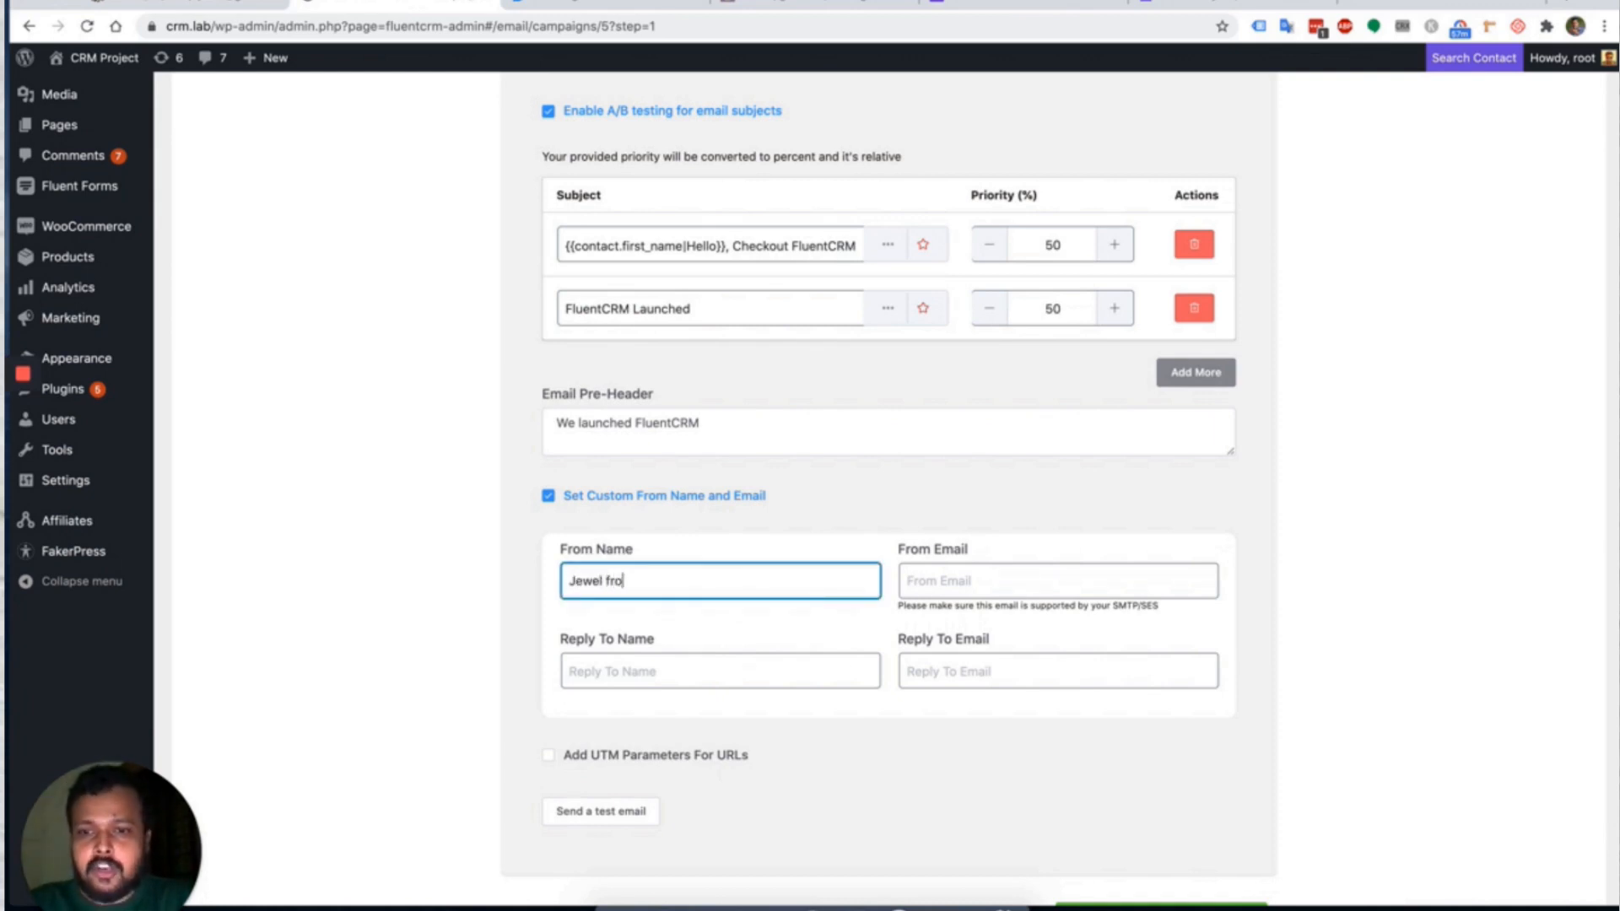
{"action": "type", "text": "m man"}
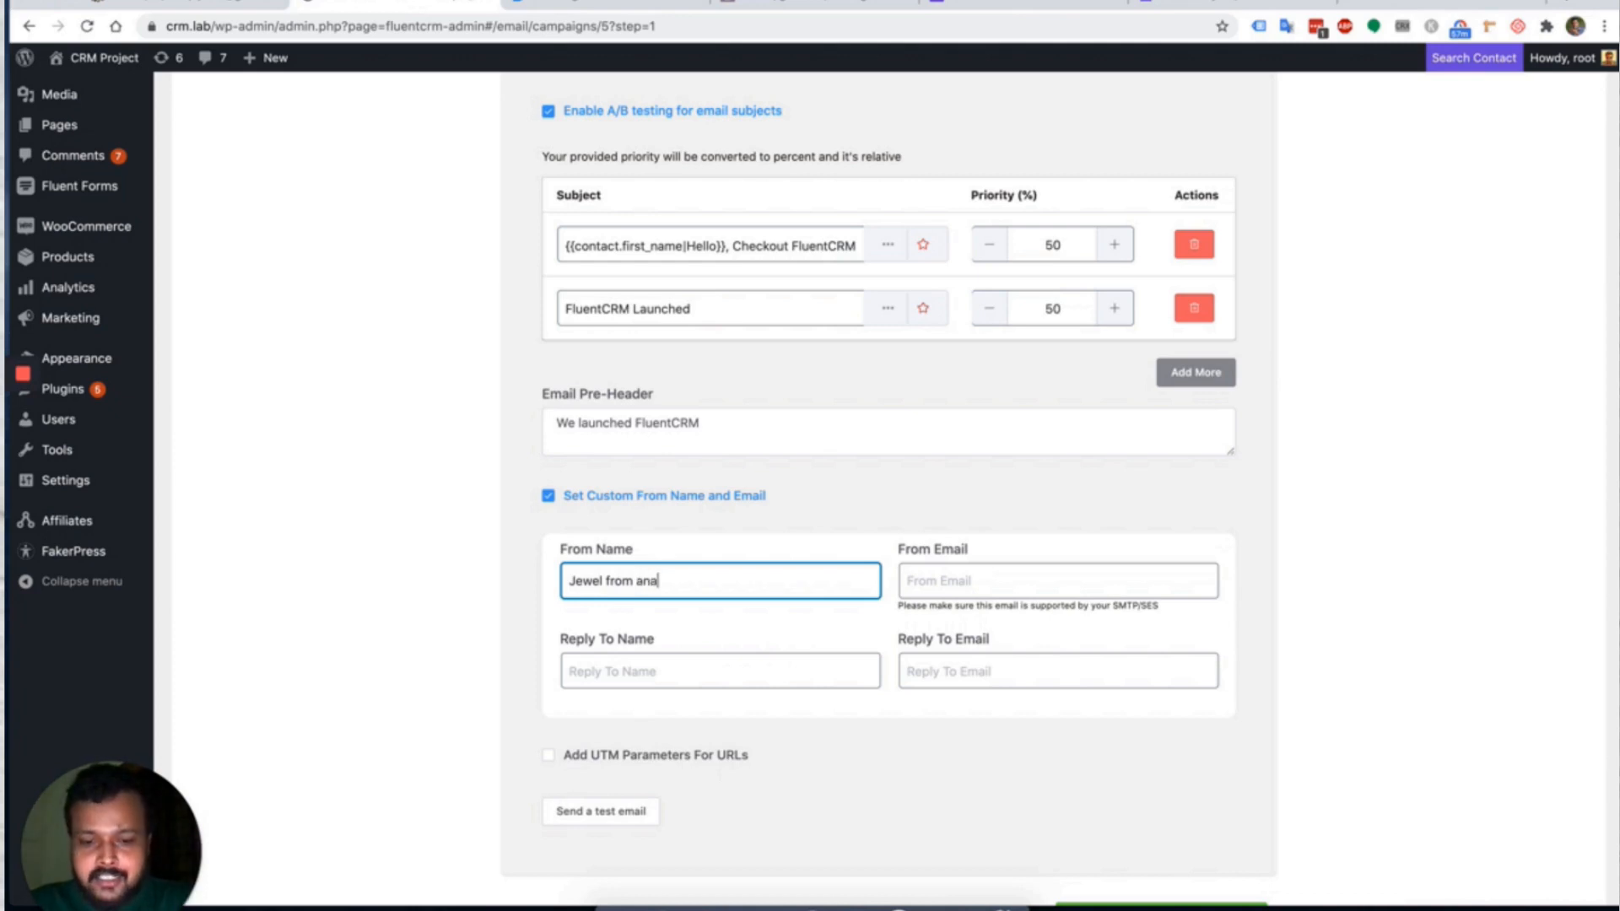
{"action": "key", "text": "BackSpace"}
{"action": "key", "text": "BackSpace"}
{"action": "key", "text": "BackSpace"}
{"action": "type", "text": "Mana"}
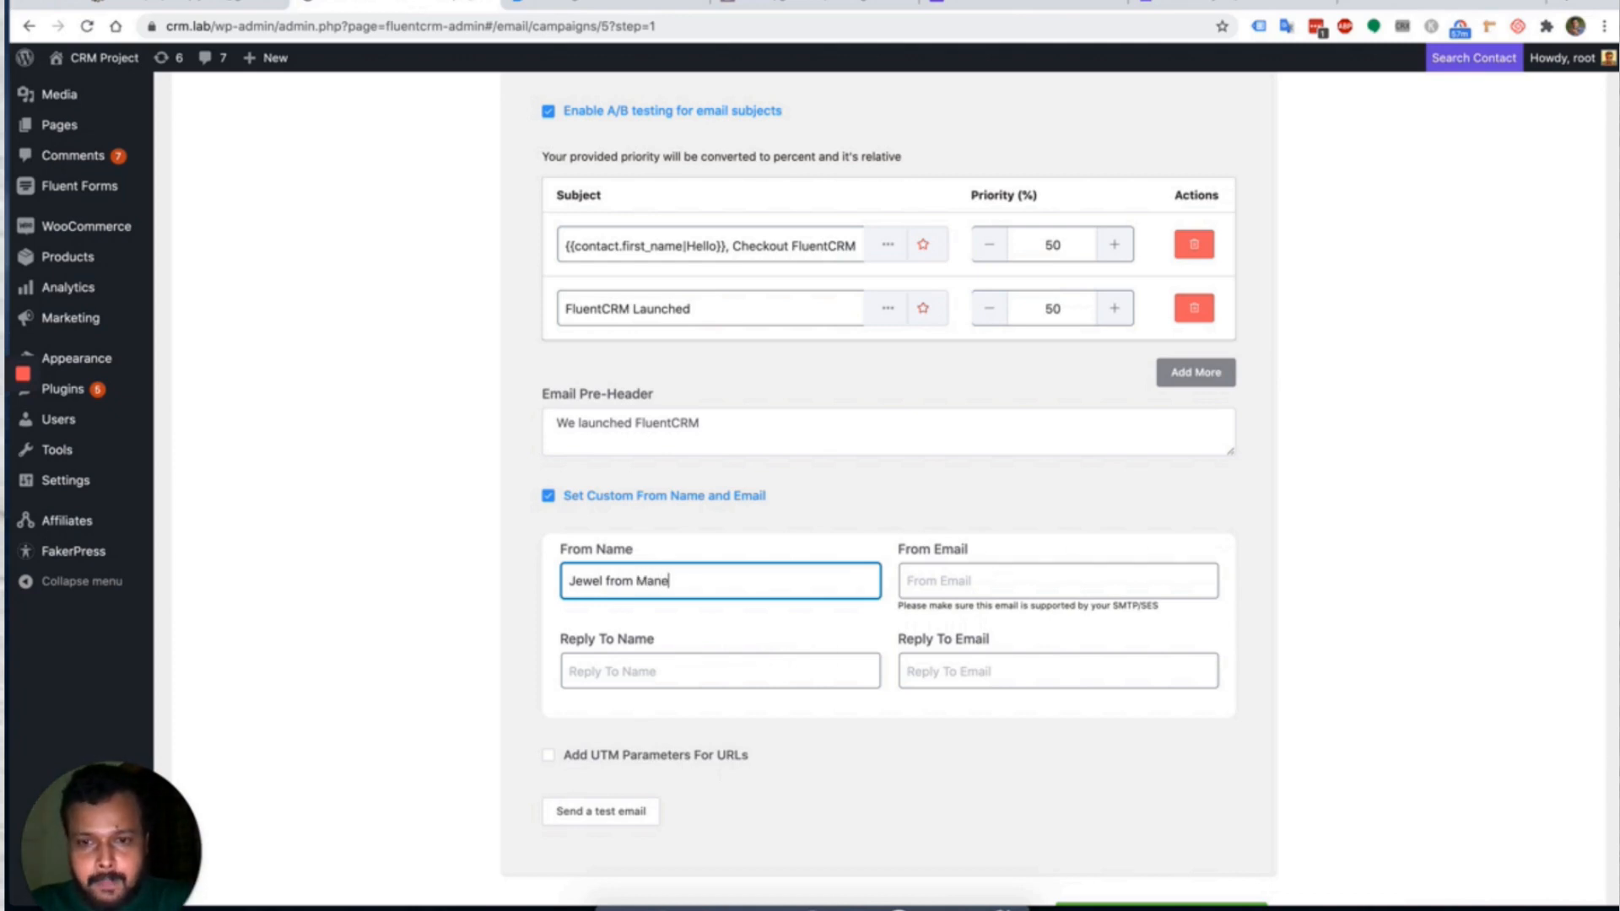
{"action": "key", "text": "BackSpace"}
{"action": "type", "text": "ageNinja"}
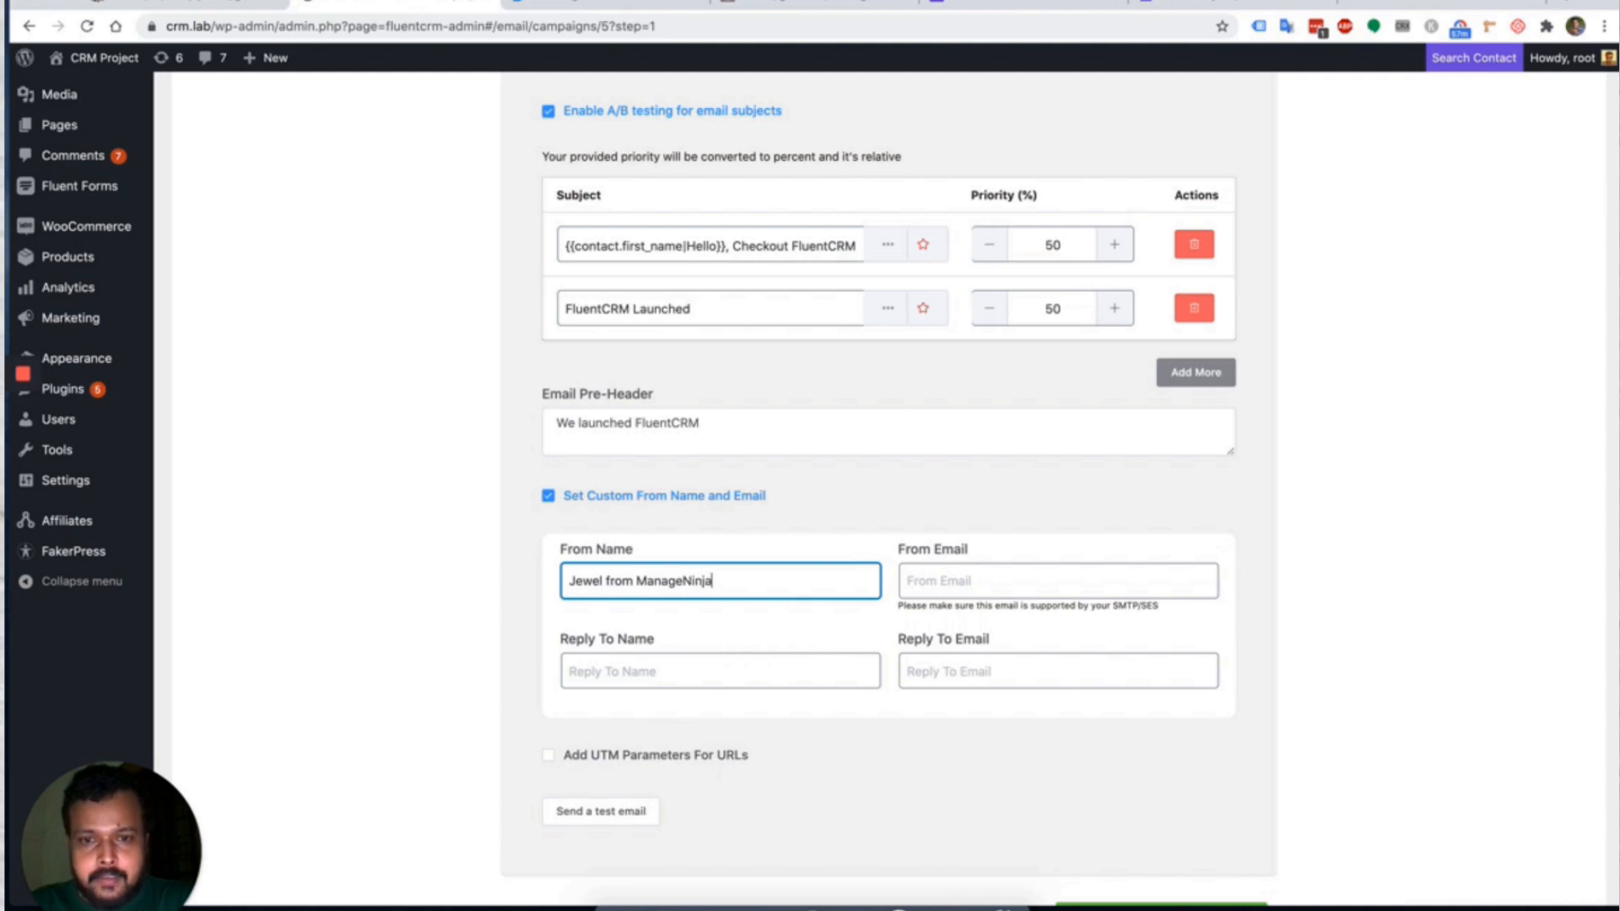
Enter the sender's e-mail address in the From Email field.
{"action": "left_click", "coordinate": [977, 580]}
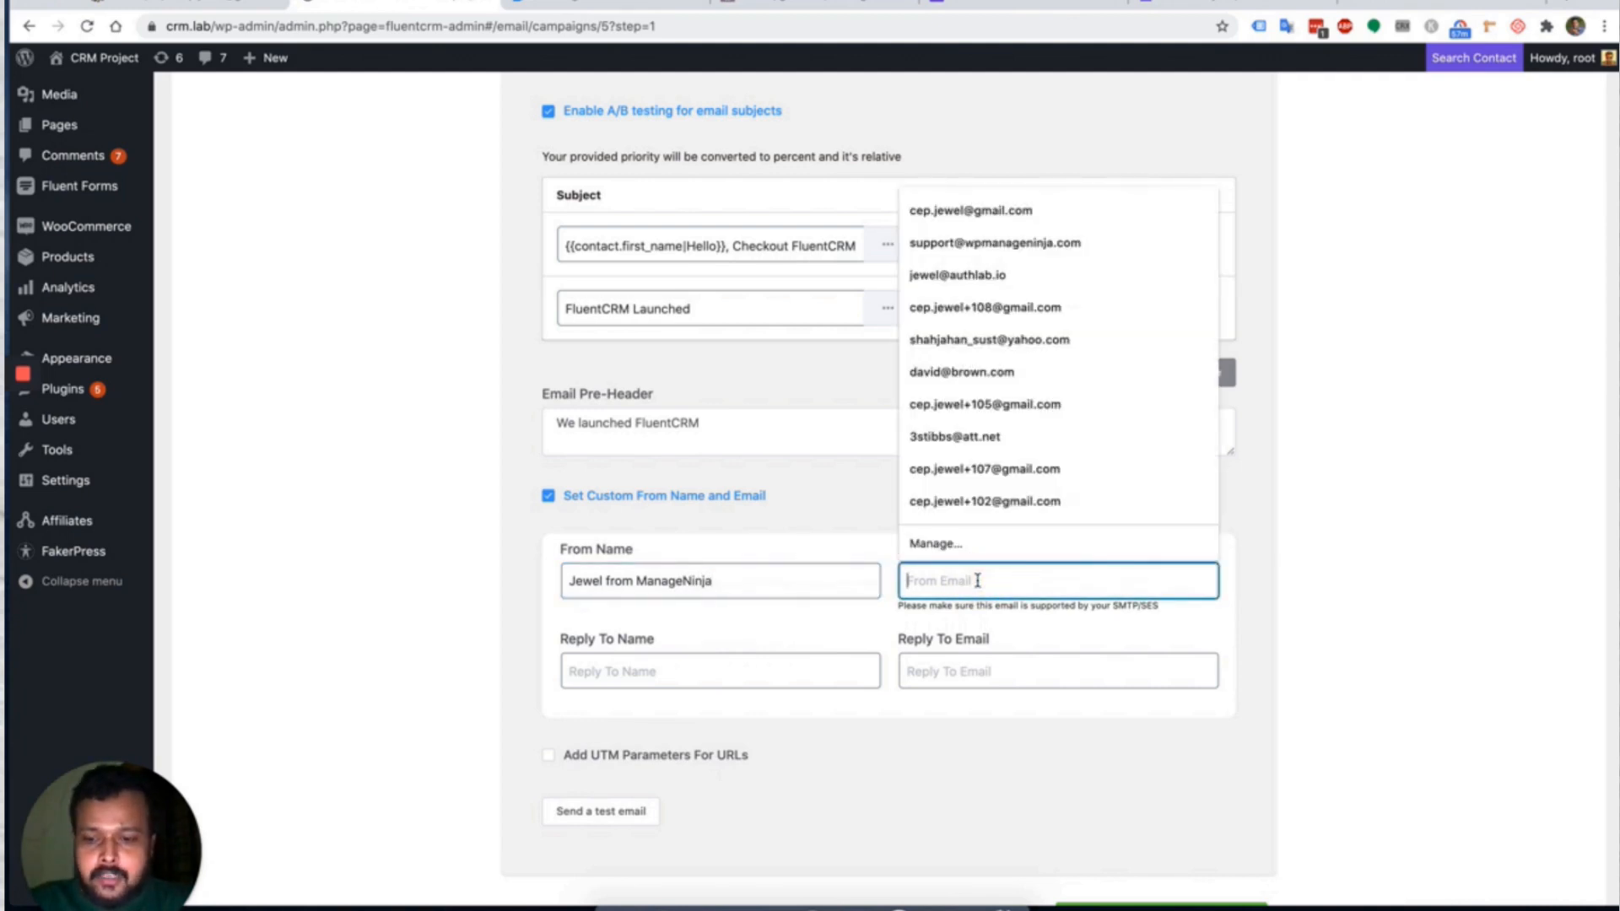
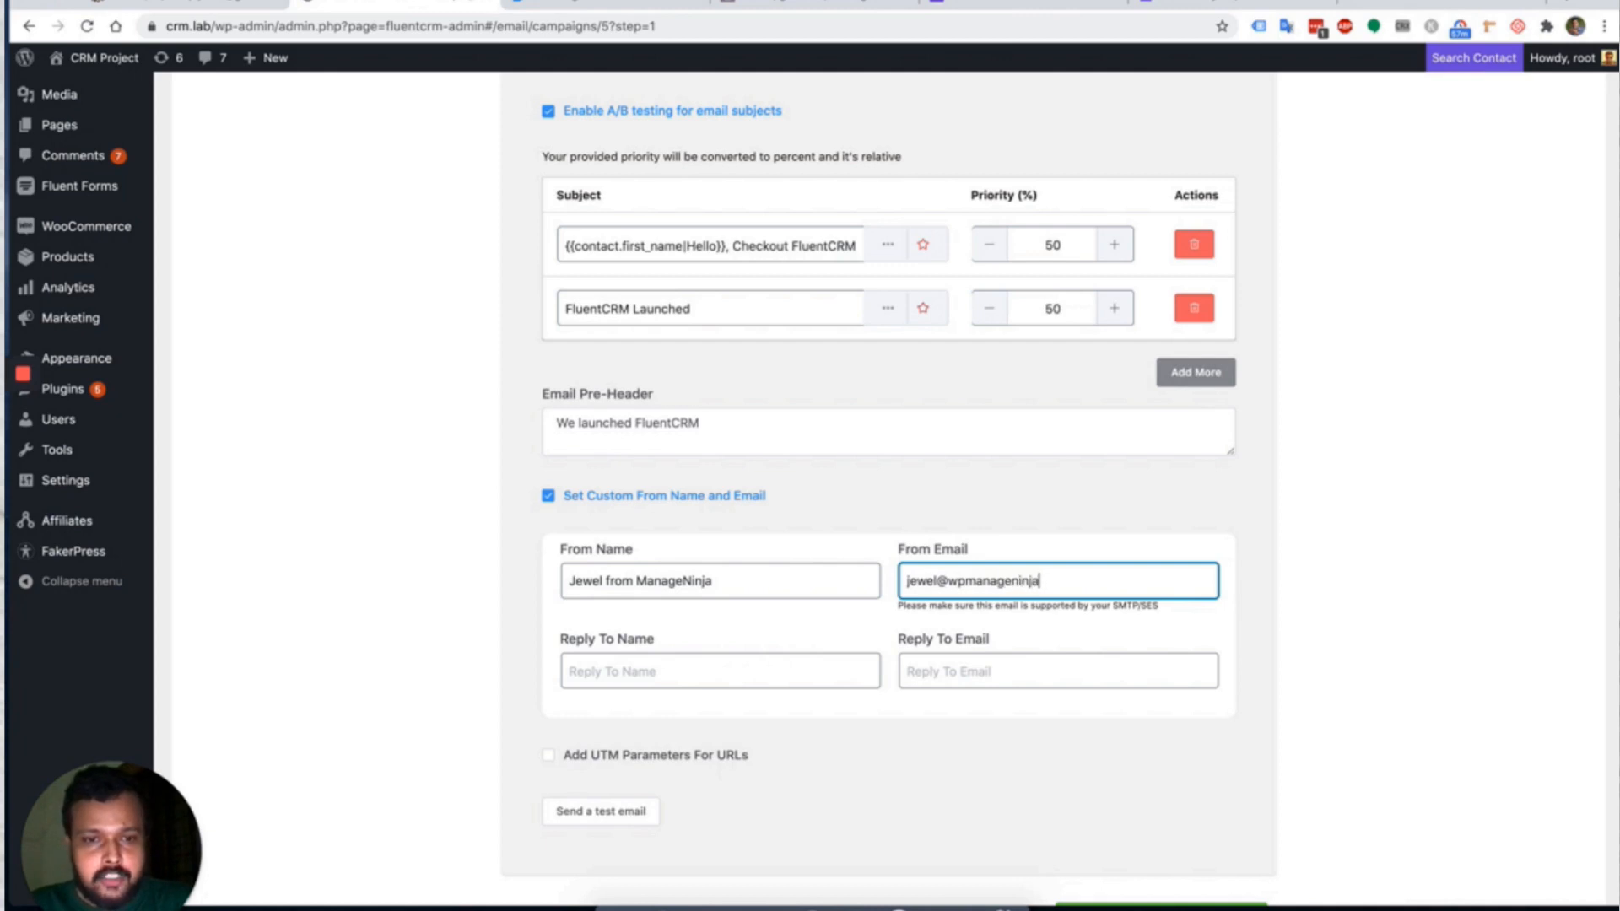
{"action": "left_click", "coordinate": [959, 605]}
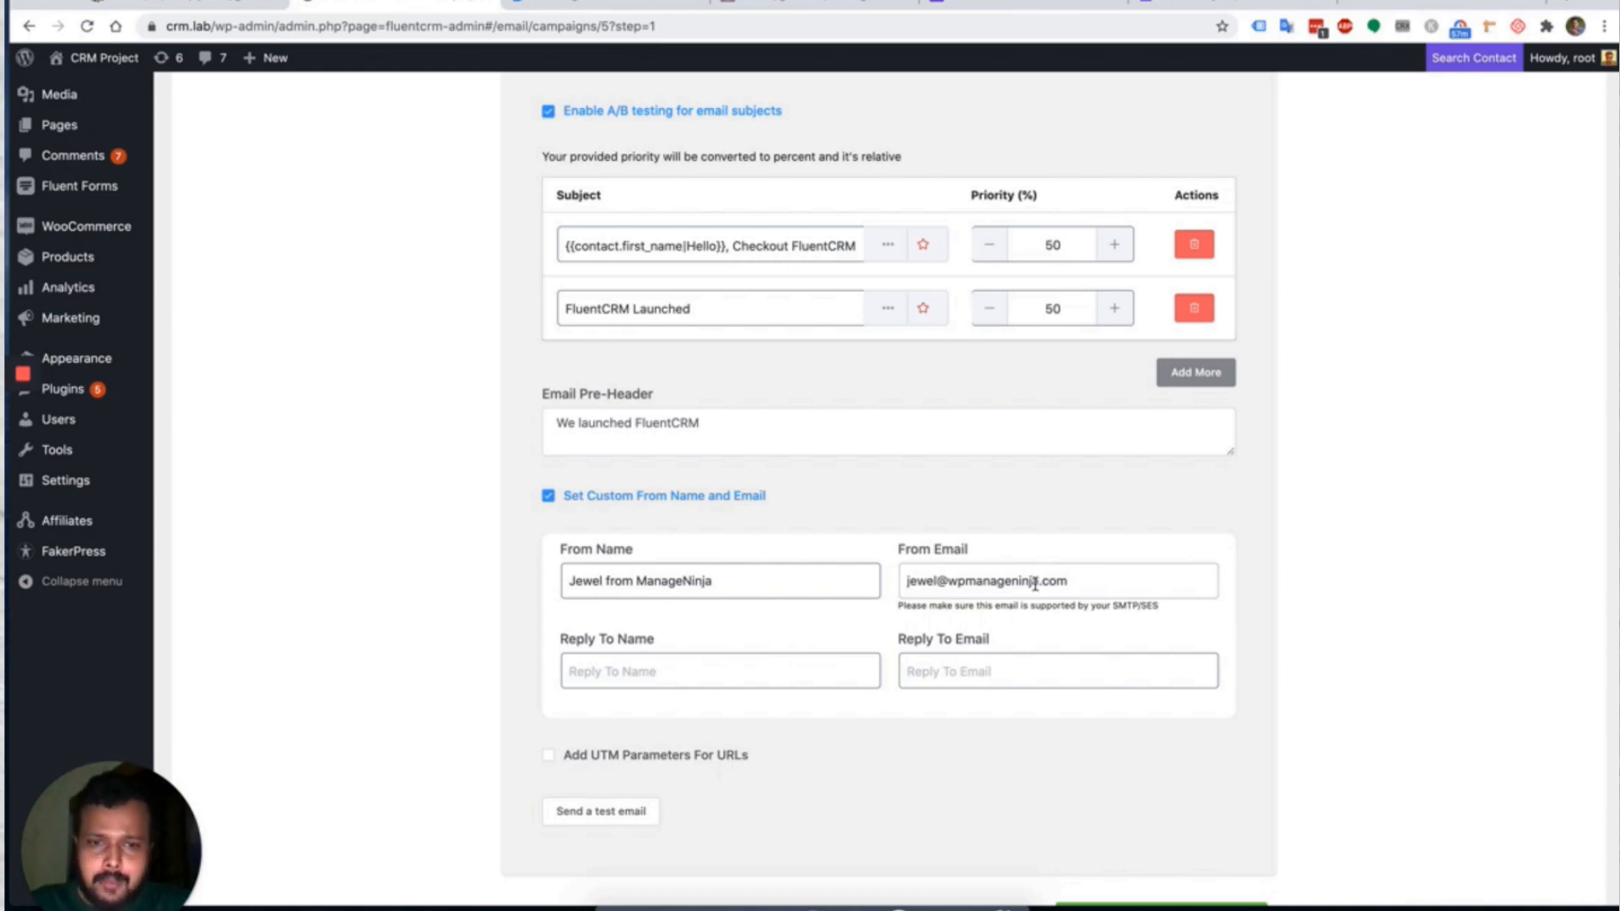
Paste the From Email address into the Reply To Email field.
{"action": "left_click", "coordinate": [687, 658]}
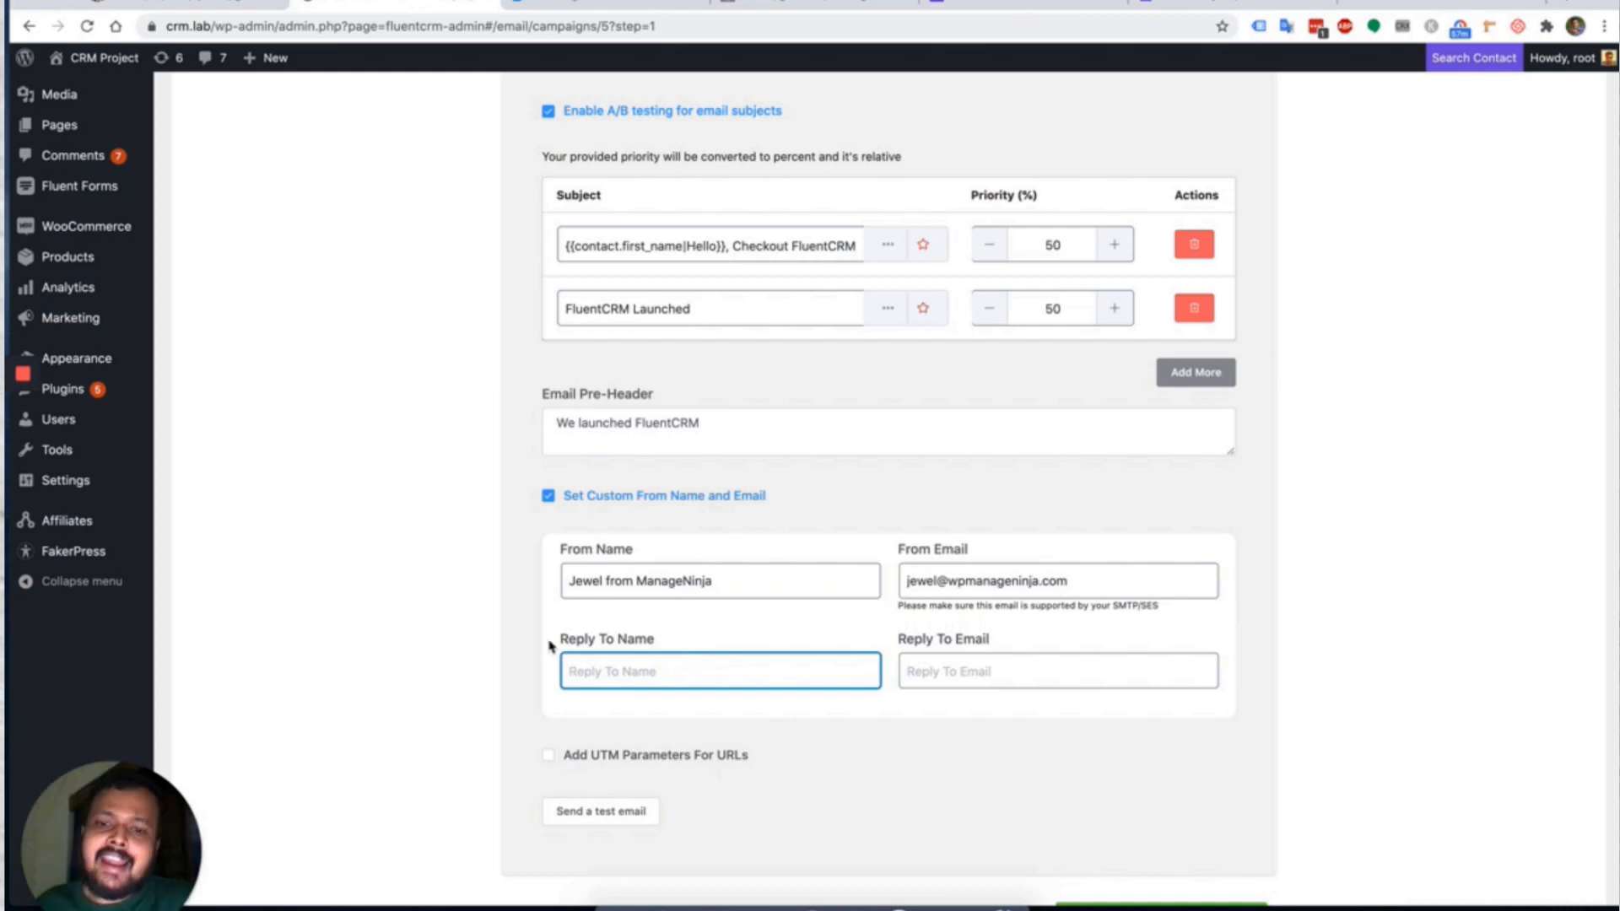
{"action": "left_click", "coordinate": [962, 580]}
{"action": "triple_click", "coordinate": [962, 580]}
{"action": "key", "text": "ctrl+c"}
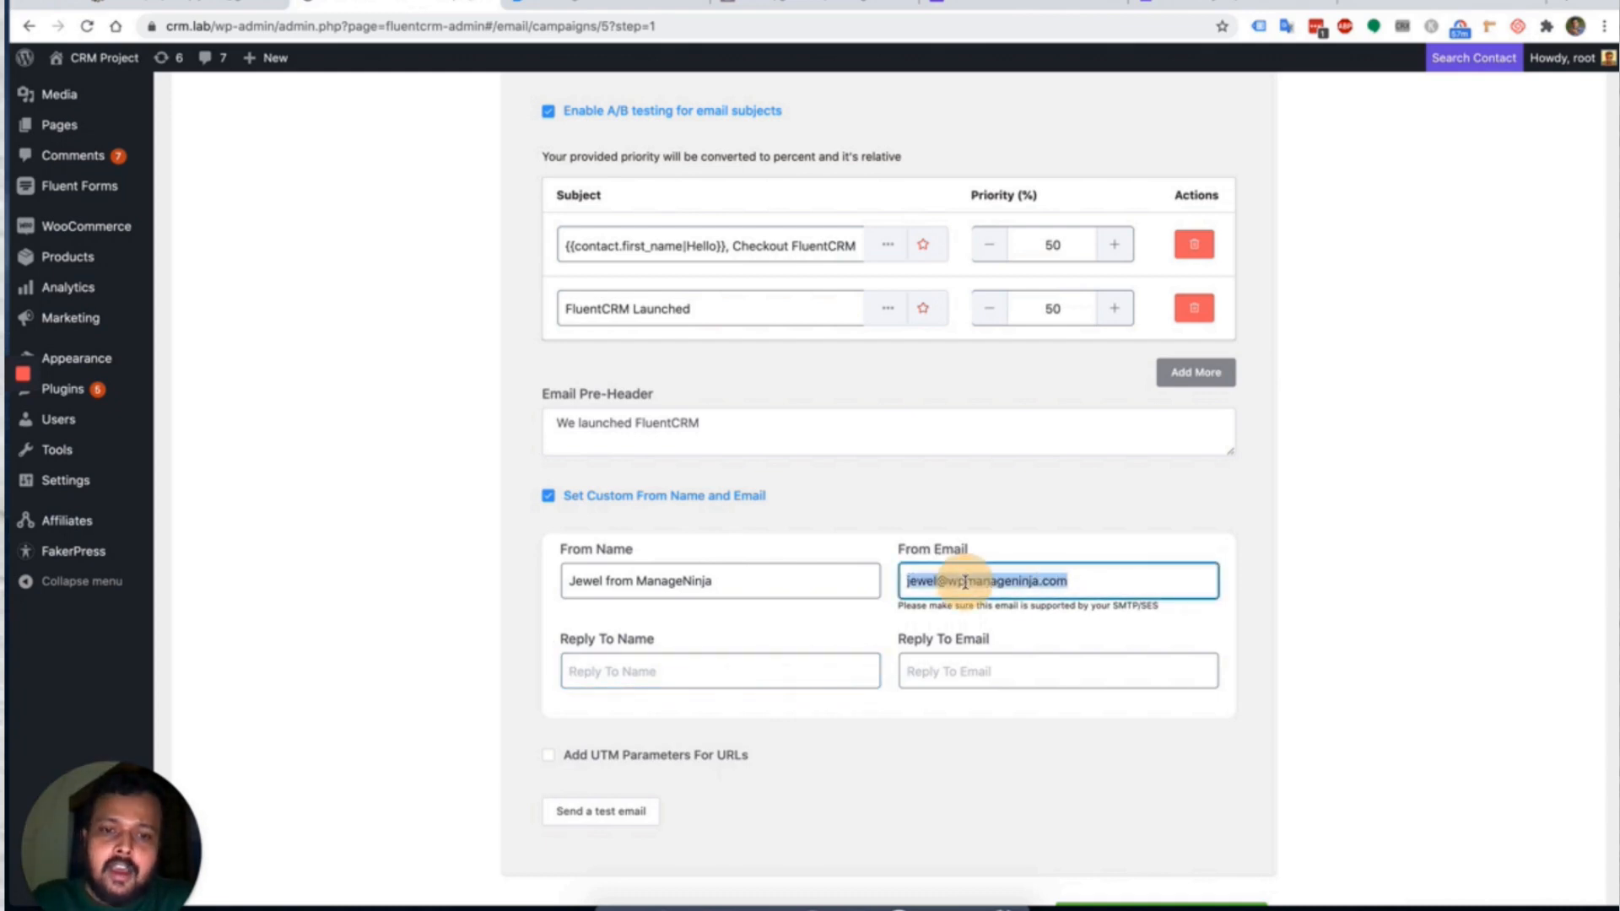
{"action": "left_click", "coordinate": [931, 663]}
{"action": "key", "text": "ctrl+v"}
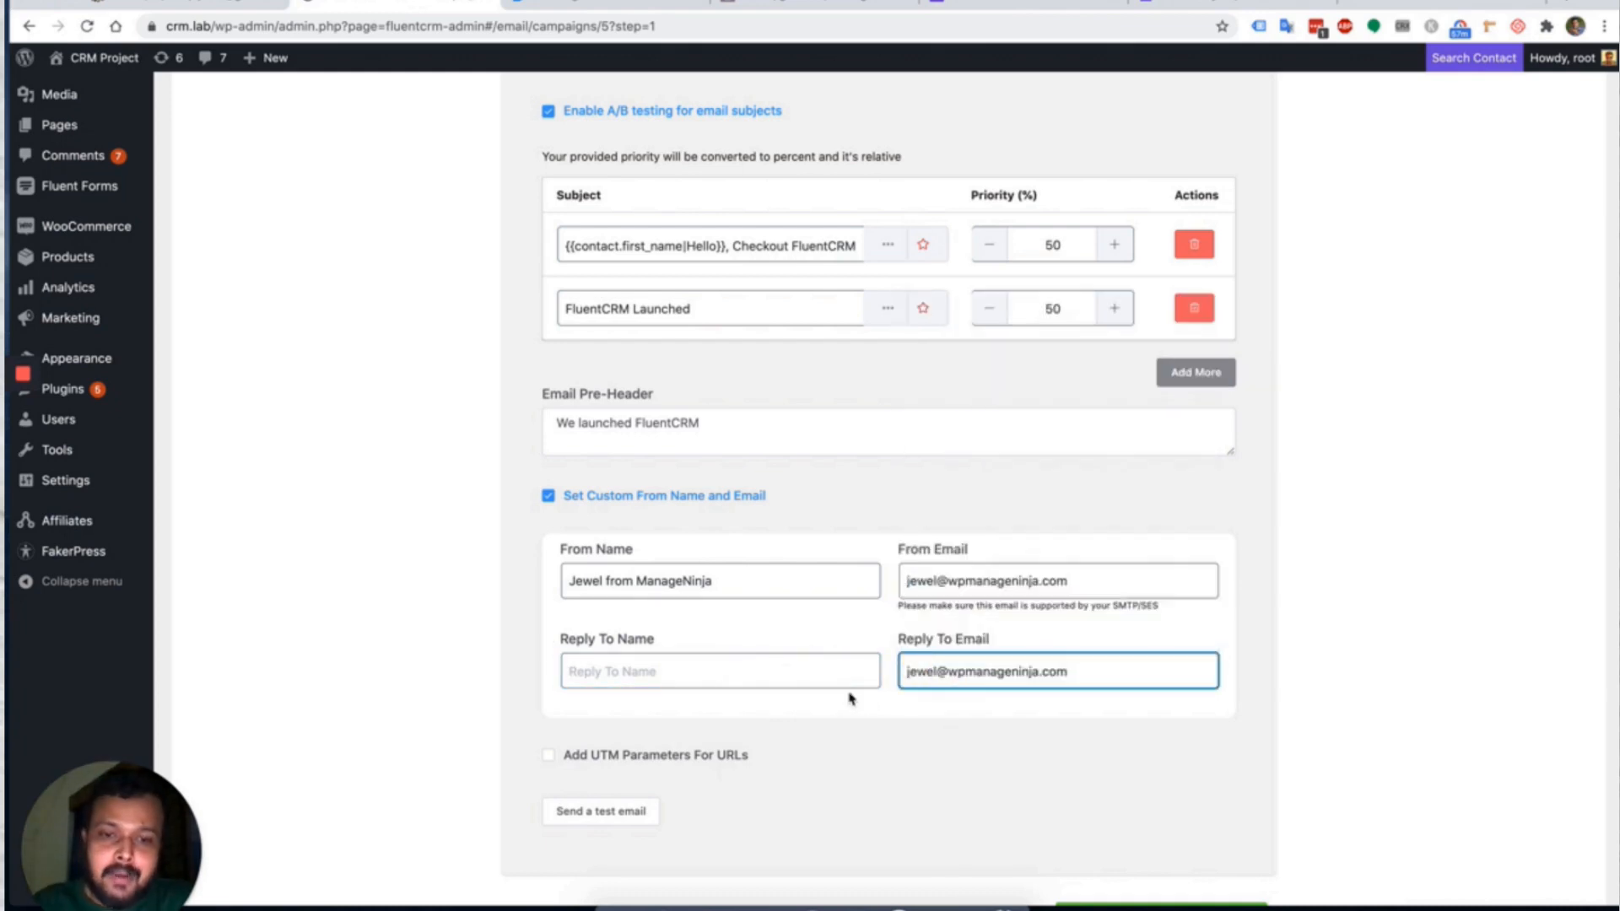
Copy the From Name into the Reply To Name field.
{"action": "left_click", "coordinate": [748, 675]}
{"action": "type", "text": "Jw"}
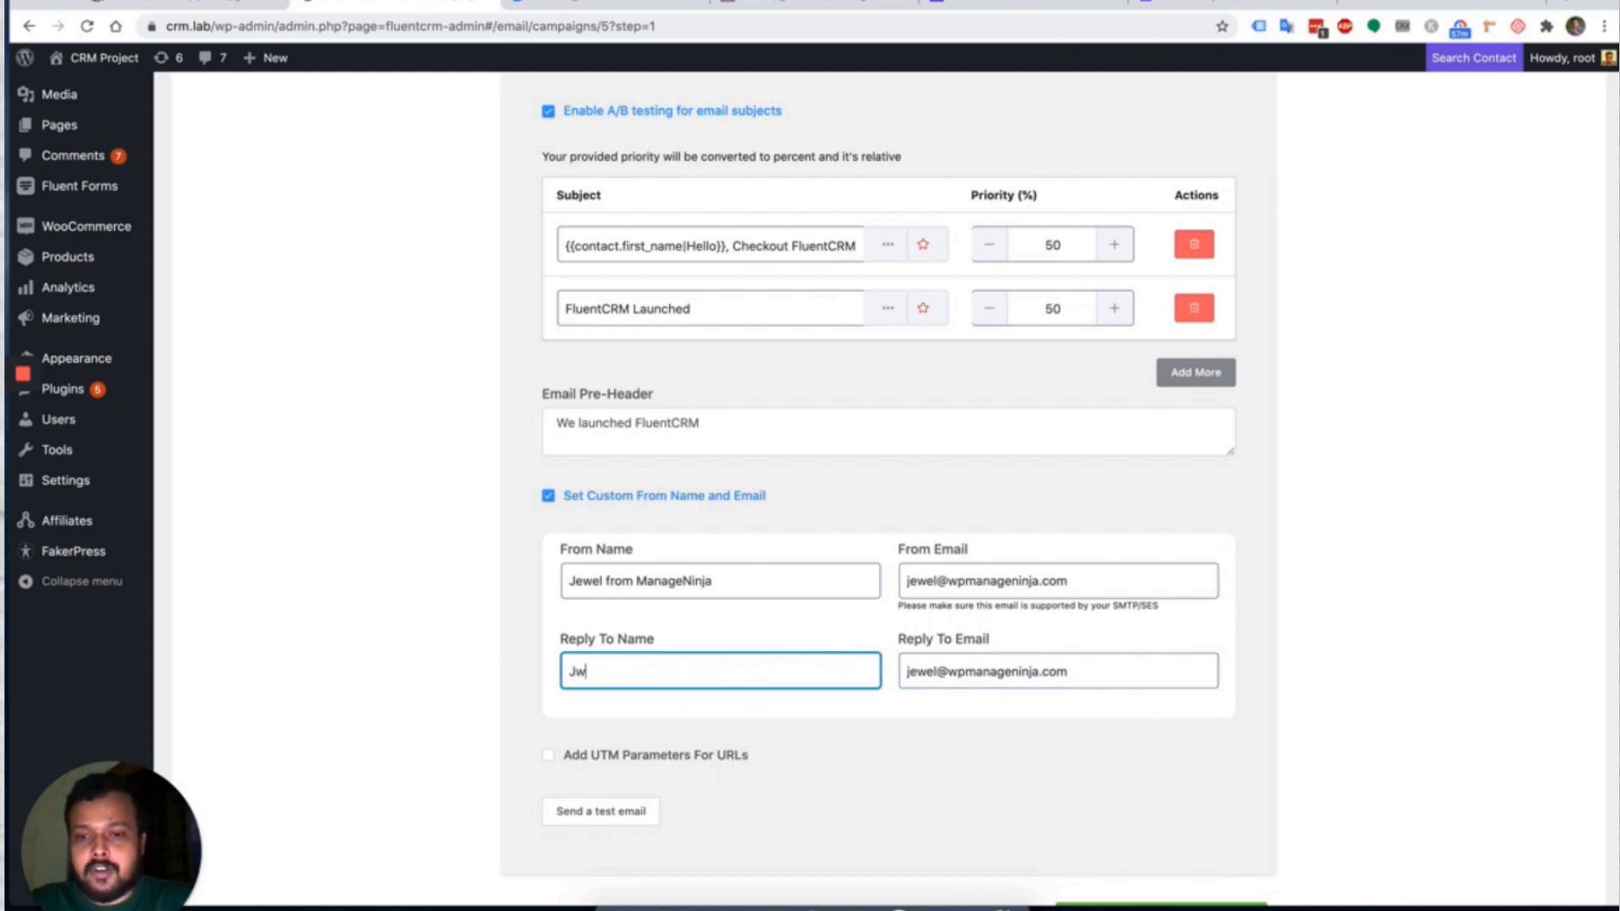
{"action": "key", "text": "BackSpace"}
{"action": "left_click", "coordinate": [763, 577]}
{"action": "triple_click", "coordinate": [762, 577]}
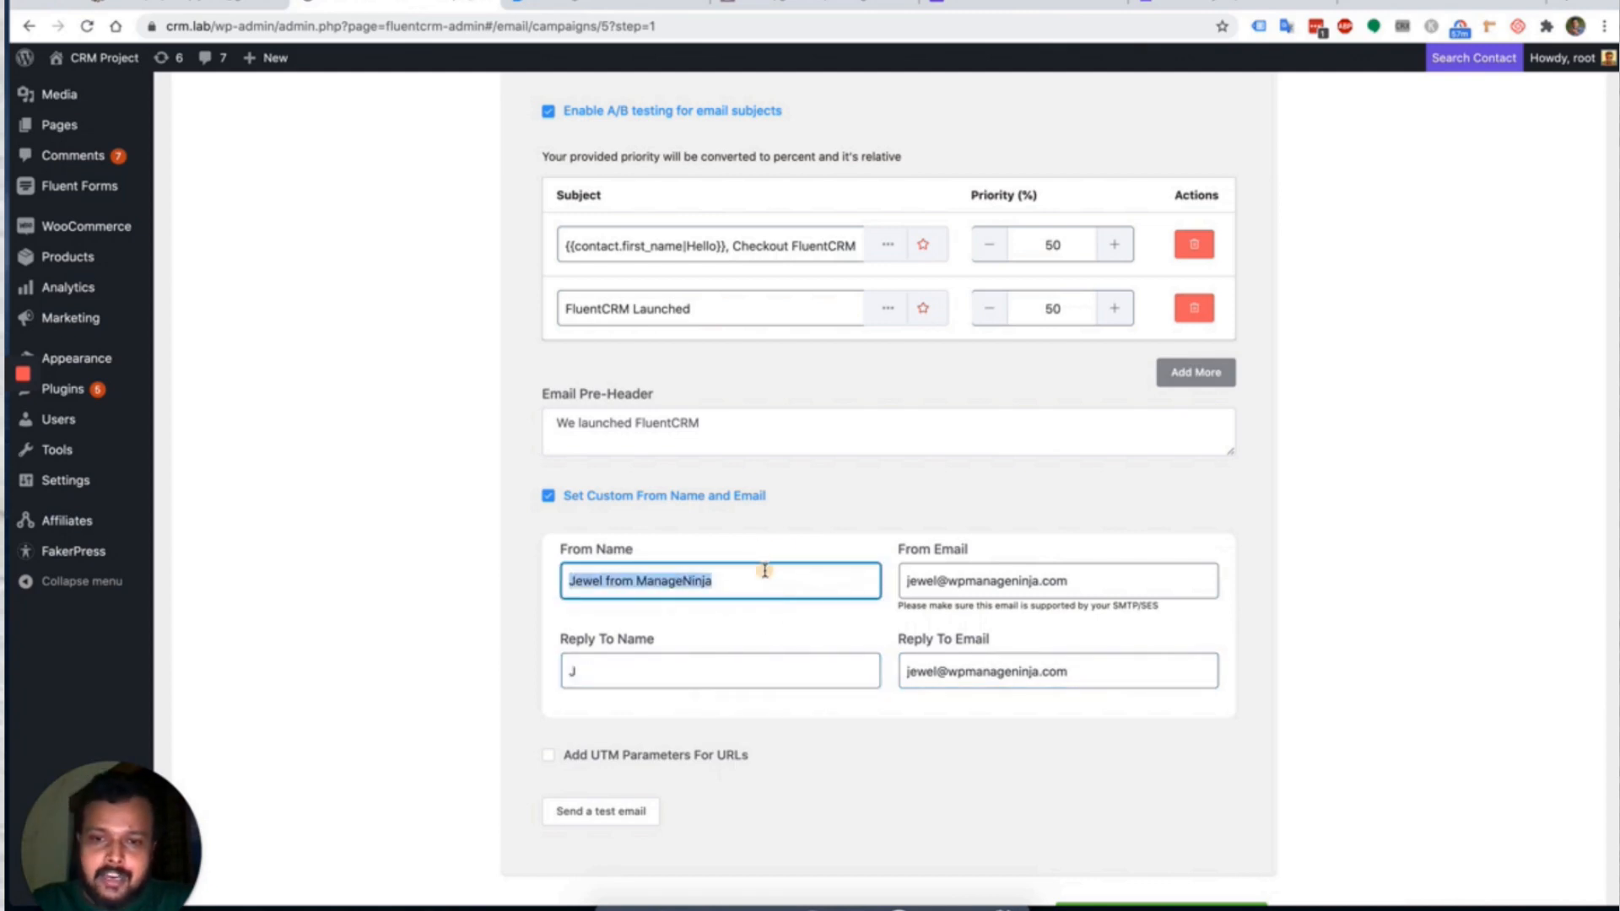
{"action": "key", "text": "ctrl+c"}
{"action": "left_click", "coordinate": [707, 665]}
{"action": "key", "text": "BackSpace"}
{"action": "key", "text": "ctrl+v"}
{"action": "left_click", "coordinate": [810, 726]}
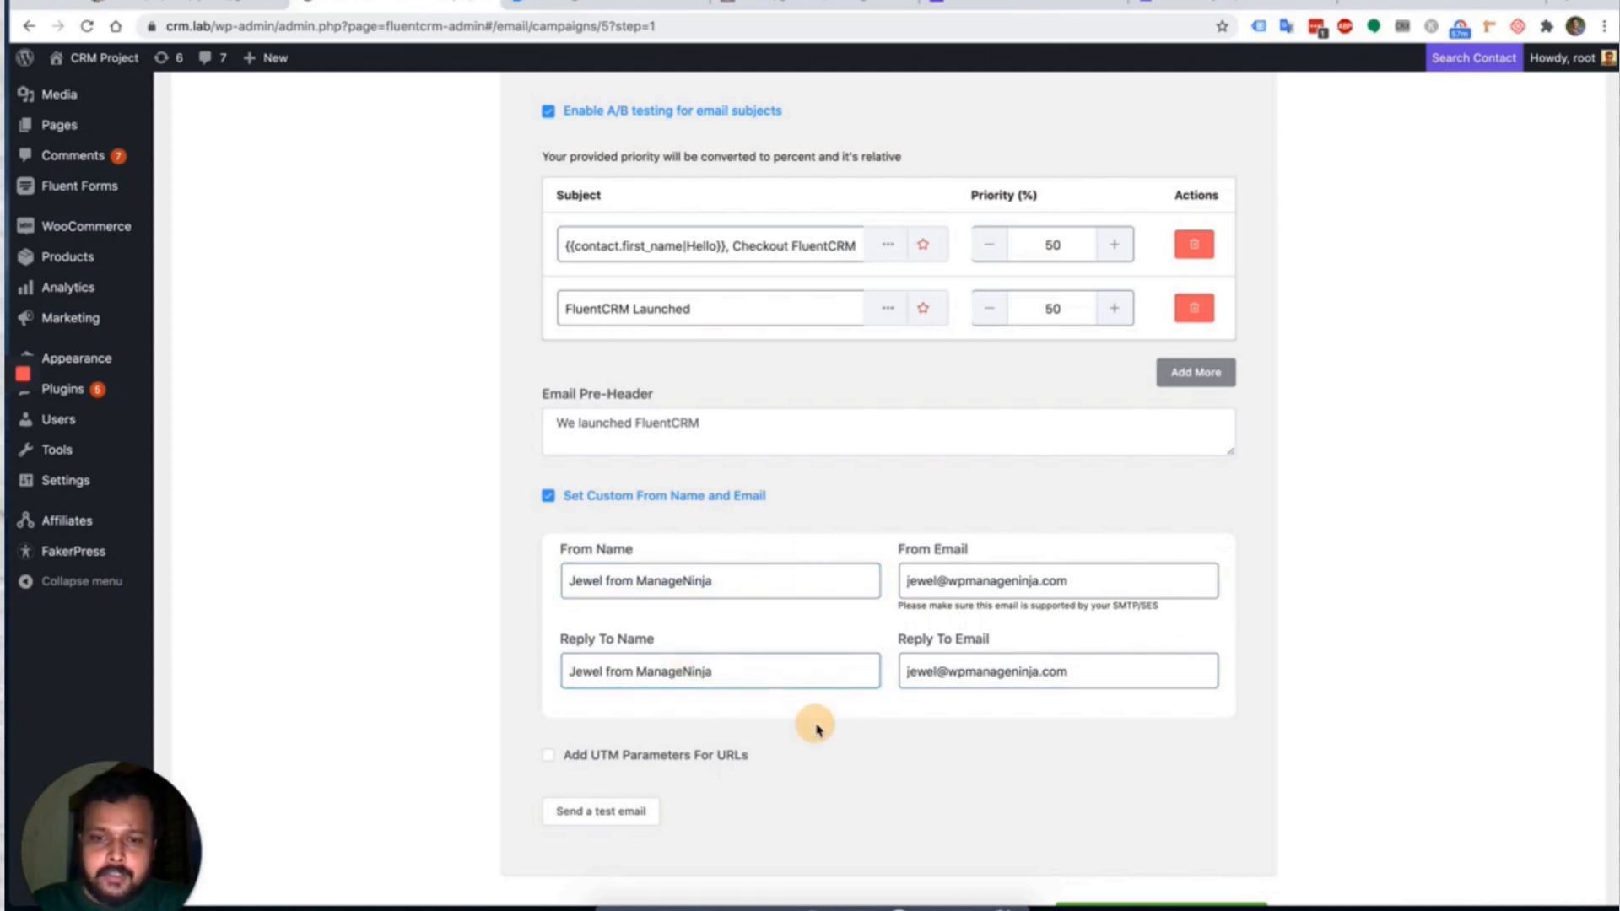
Enable 'Add UTM Parameters For URLs' so the UTM fields appear.
{"action": "scroll", "coordinate": [814, 728], "scroll_direction": "down", "scroll_amount": 2}
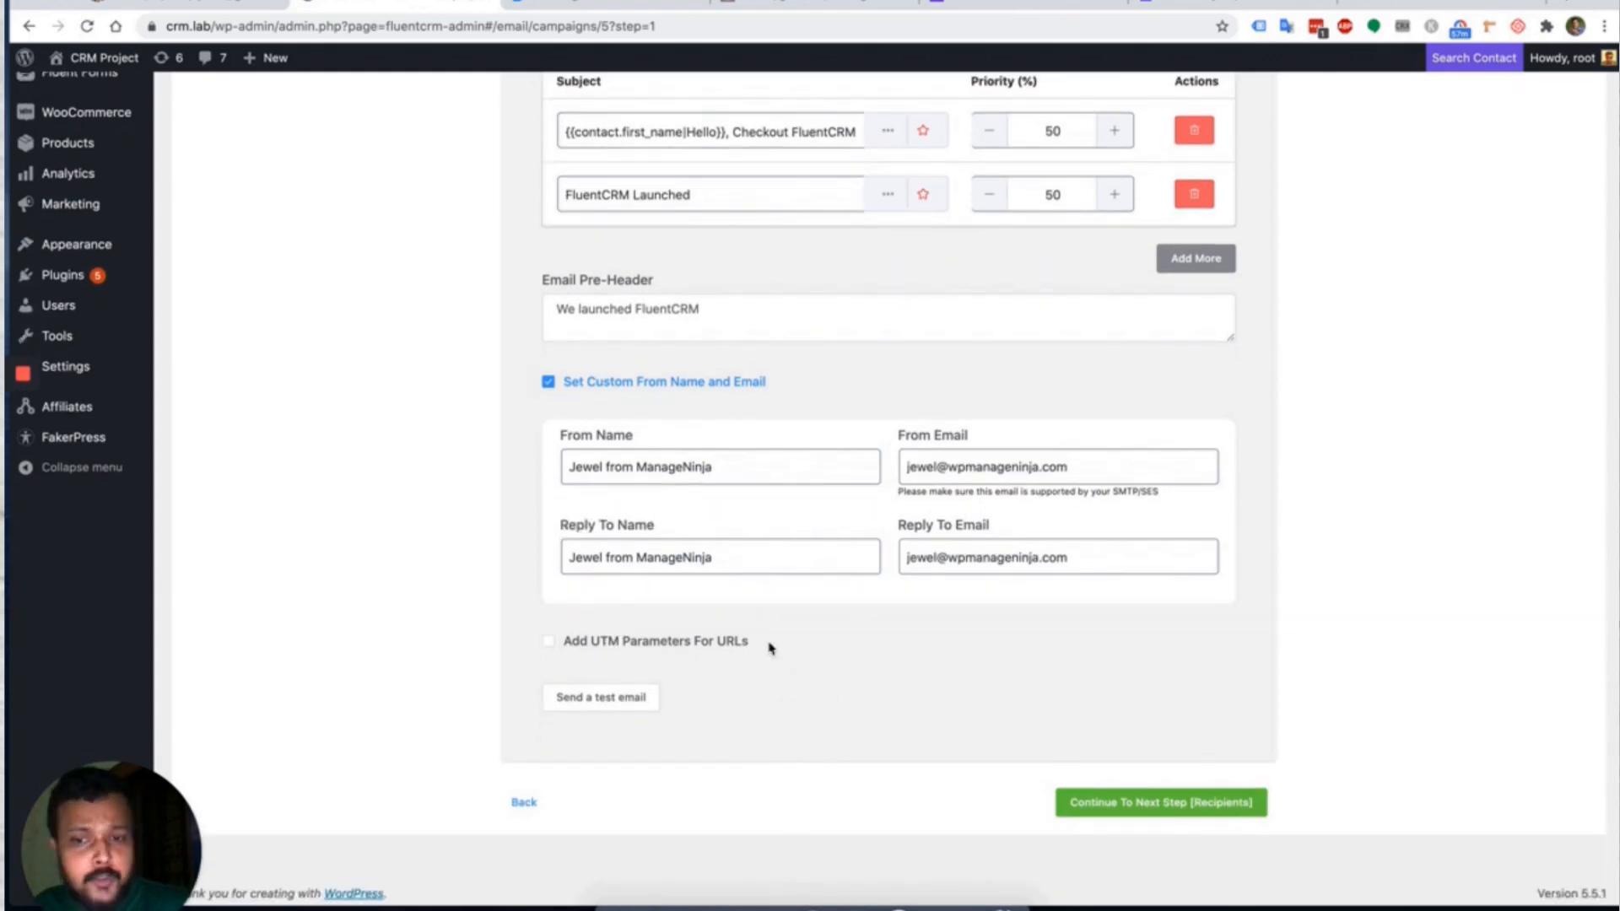
{"action": "left_click", "coordinate": [694, 646]}
{"action": "scroll", "coordinate": [695, 647], "scroll_direction": "down", "scroll_amount": 1}
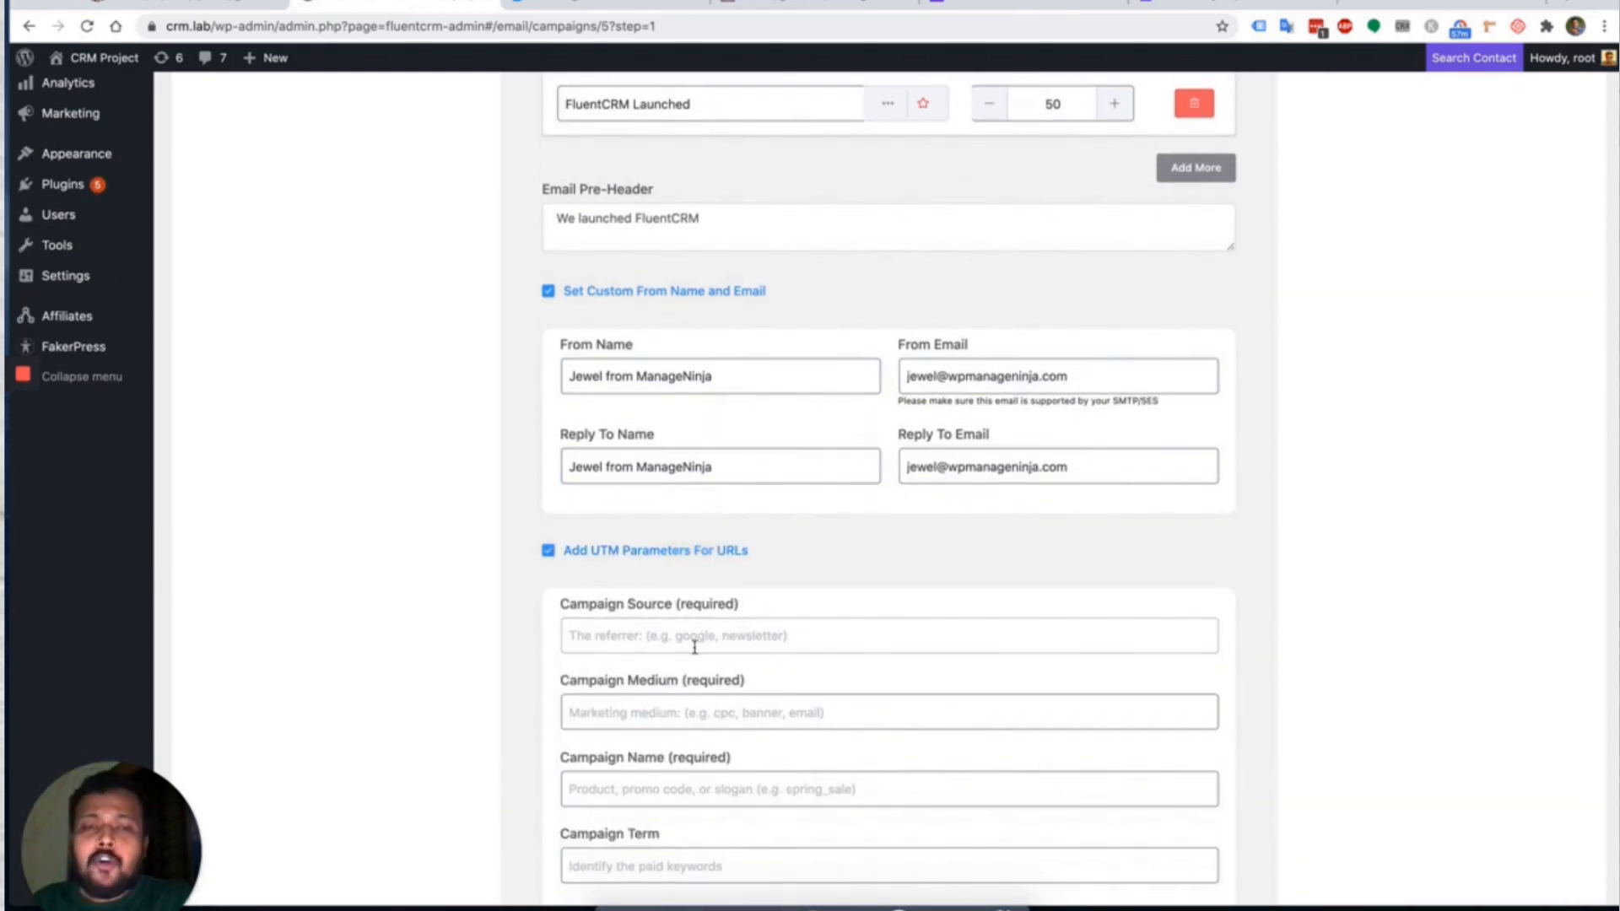
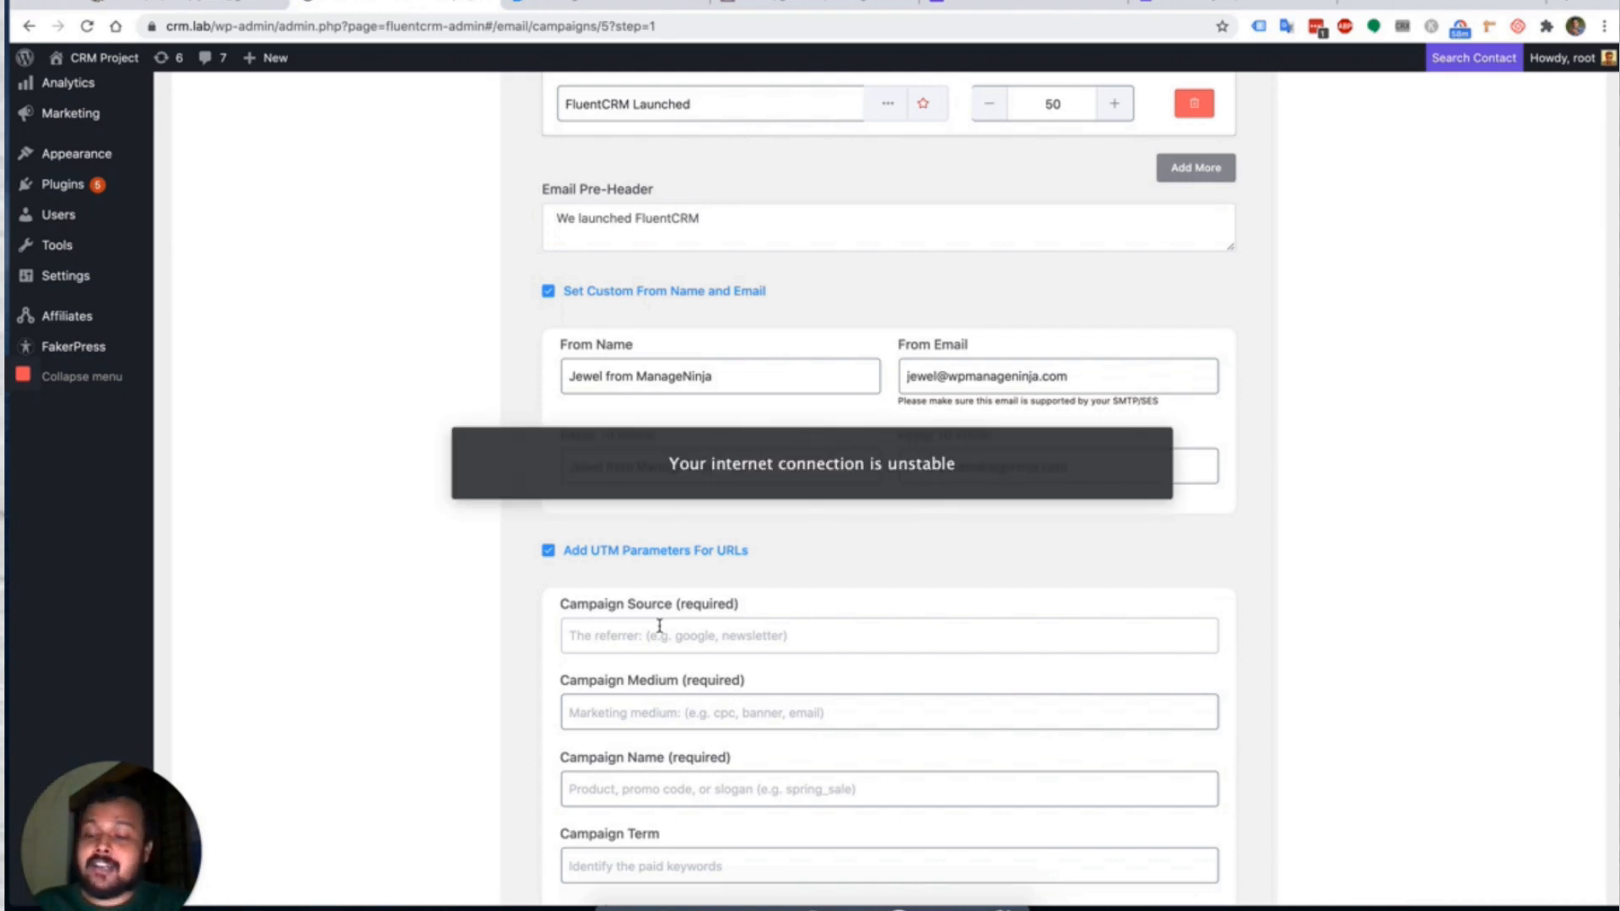
Turn off 'Add UTM Parameters For URLs' and continue to the Recipients step.
{"action": "left_click", "coordinate": [645, 559]}
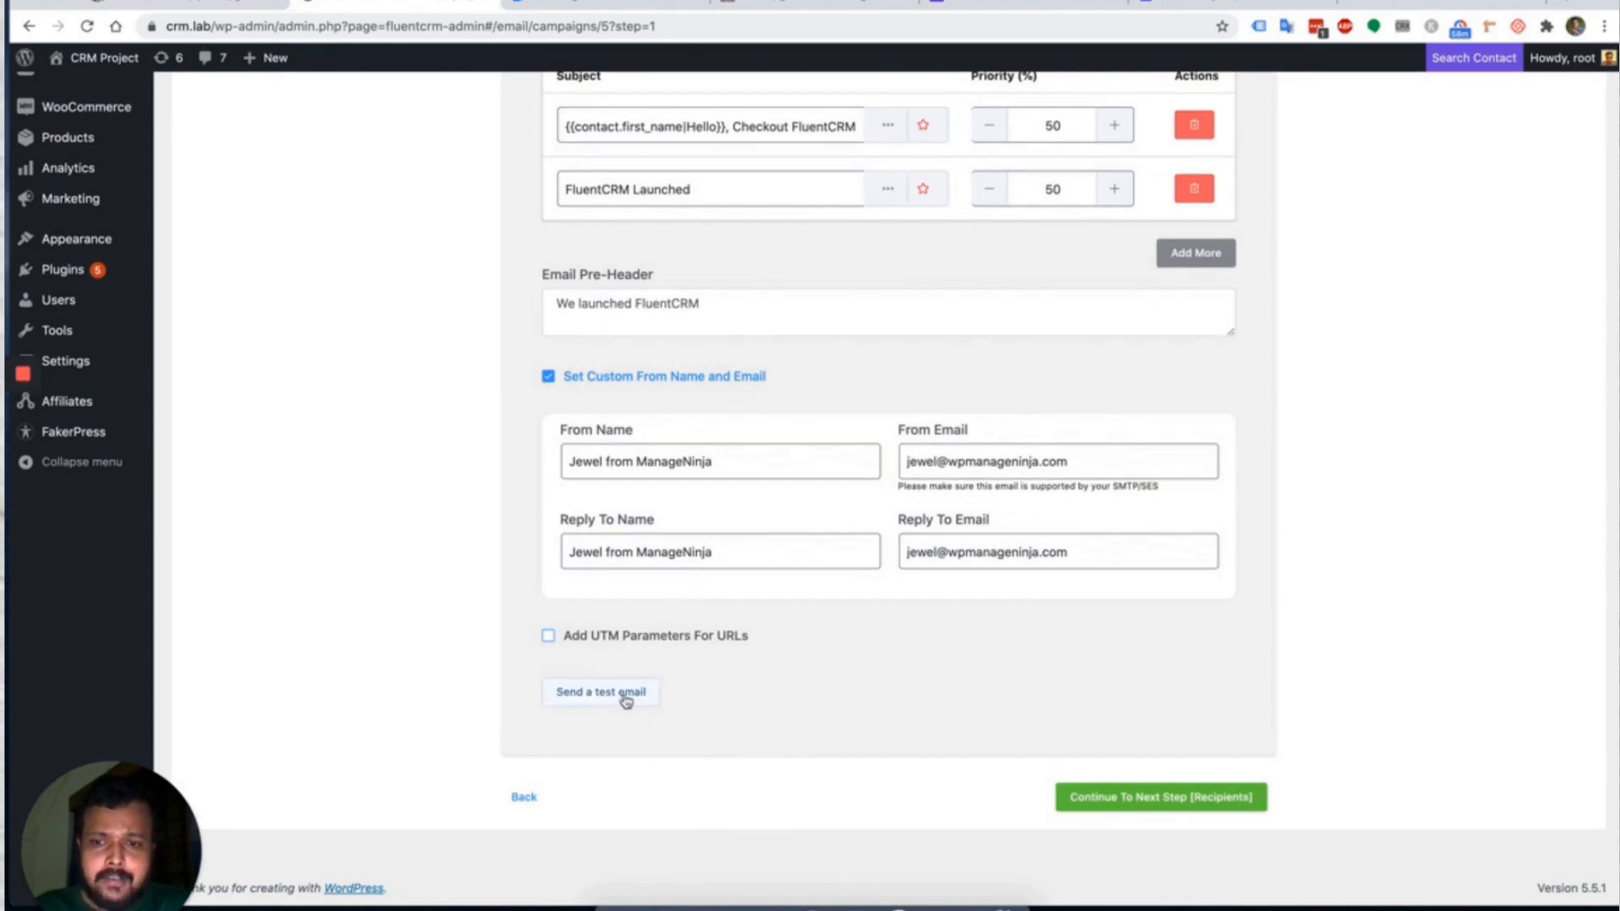
{"action": "scroll", "coordinate": [861, 685], "scroll_direction": "up", "scroll_amount": 3}
{"action": "scroll", "coordinate": [860, 685], "scroll_direction": "down", "scroll_amount": 3}
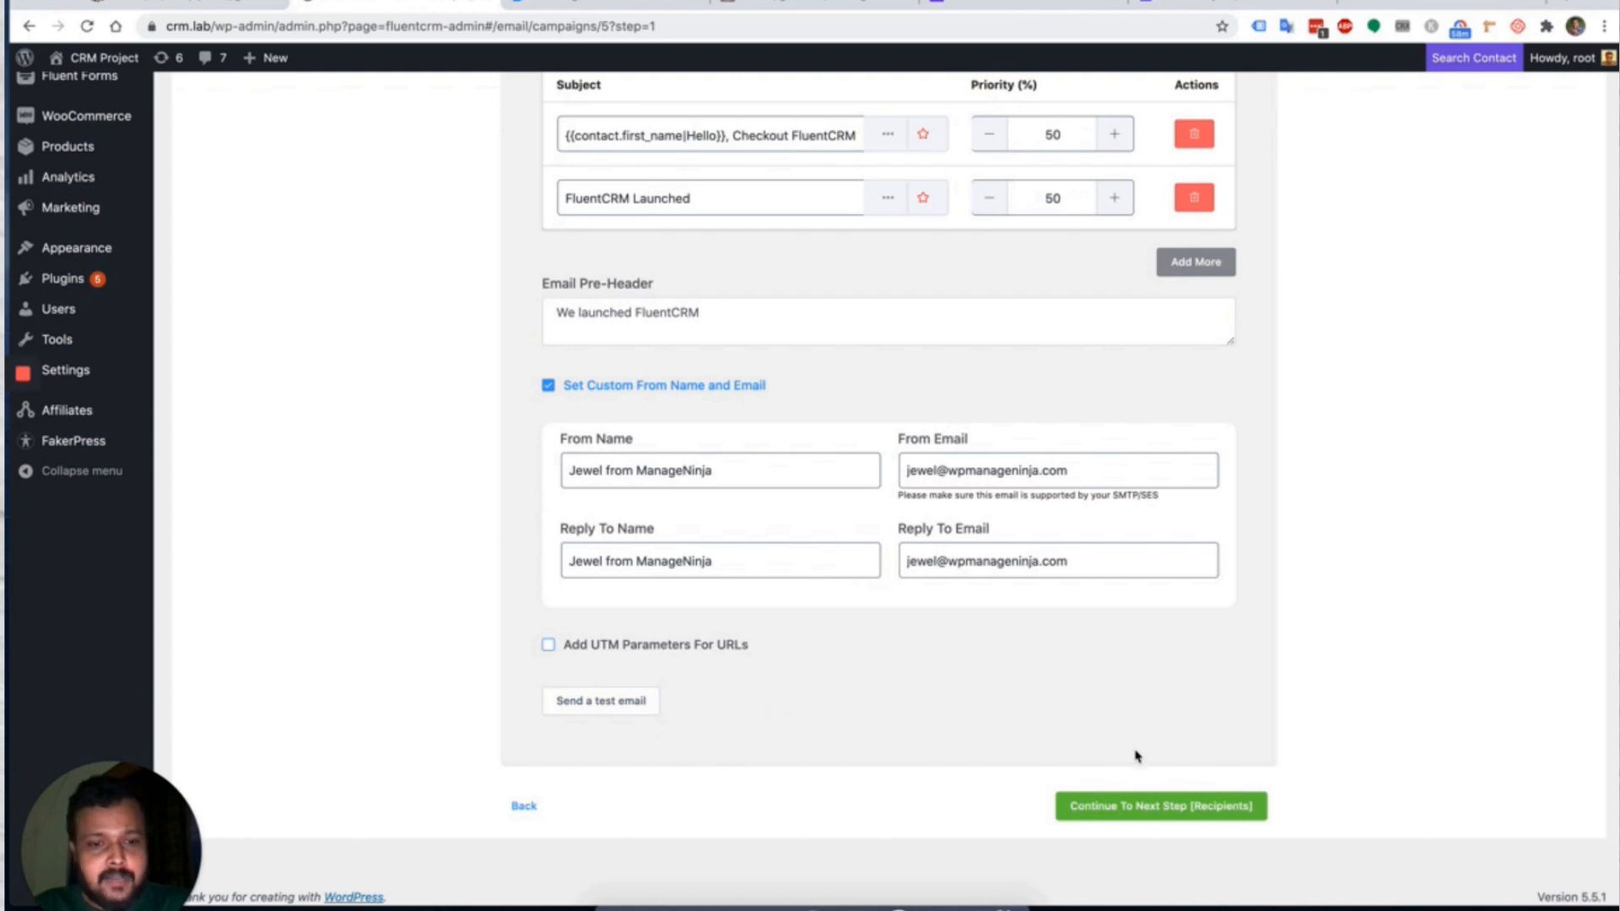
{"action": "left_click", "coordinate": [1127, 808]}
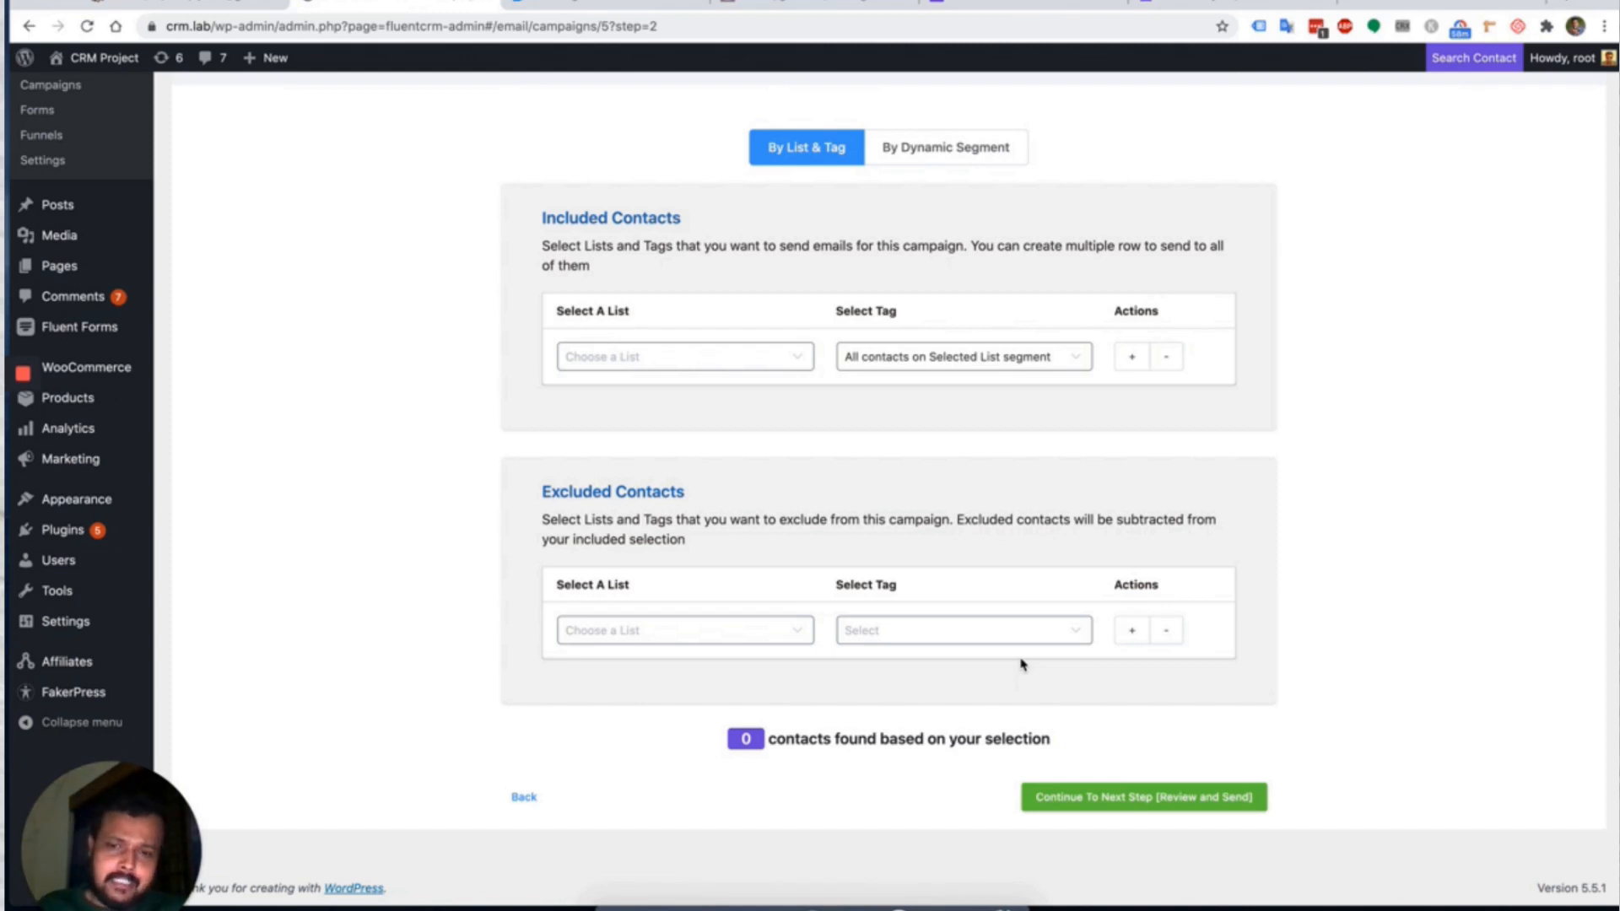
Include the Influencers list with all its contacts, giving 102 contacts found.
{"action": "scroll", "coordinate": [1021, 665], "scroll_direction": "up", "scroll_amount": 2}
{"action": "scroll", "coordinate": [1020, 665], "scroll_direction": "down", "scroll_amount": 2}
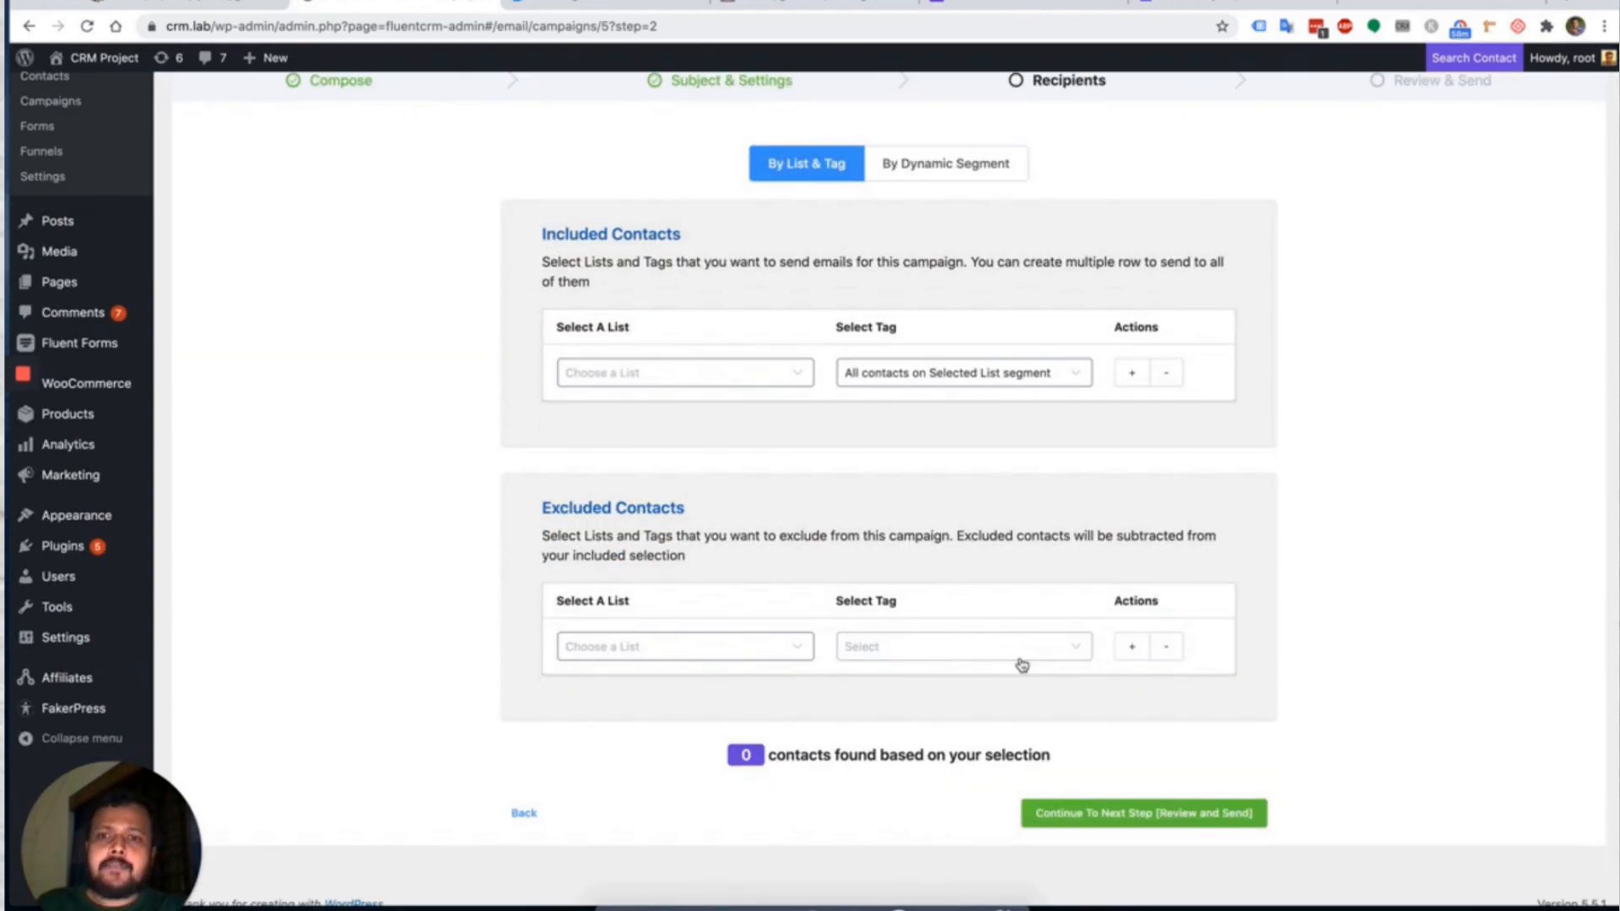
{"action": "left_click", "coordinate": [742, 372]}
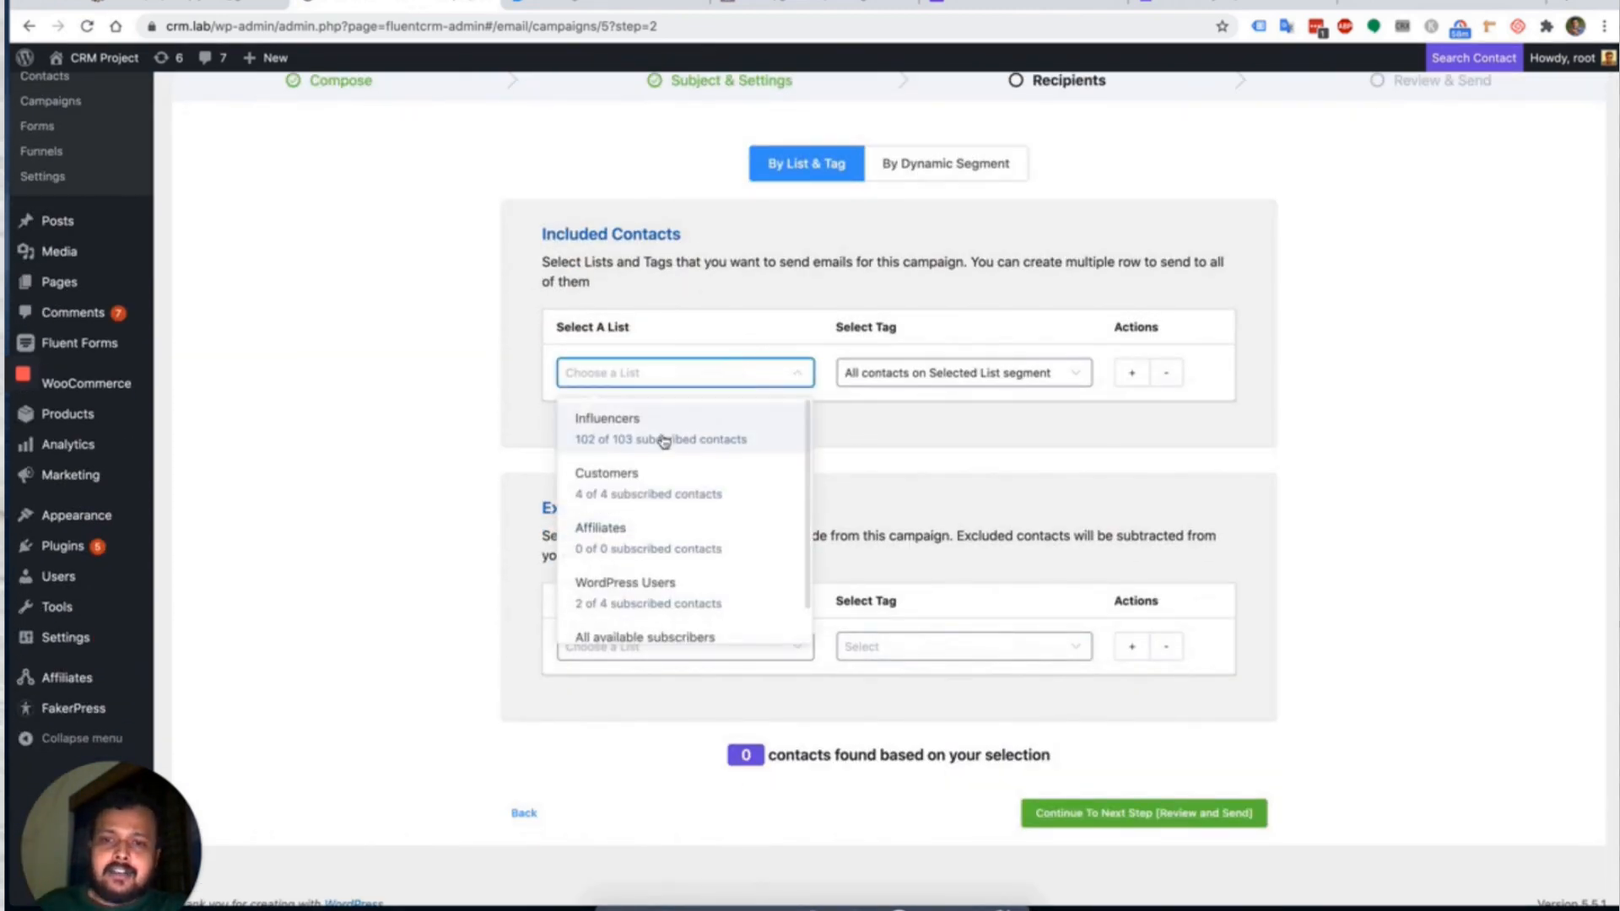
{"action": "left_click", "coordinate": [662, 439]}
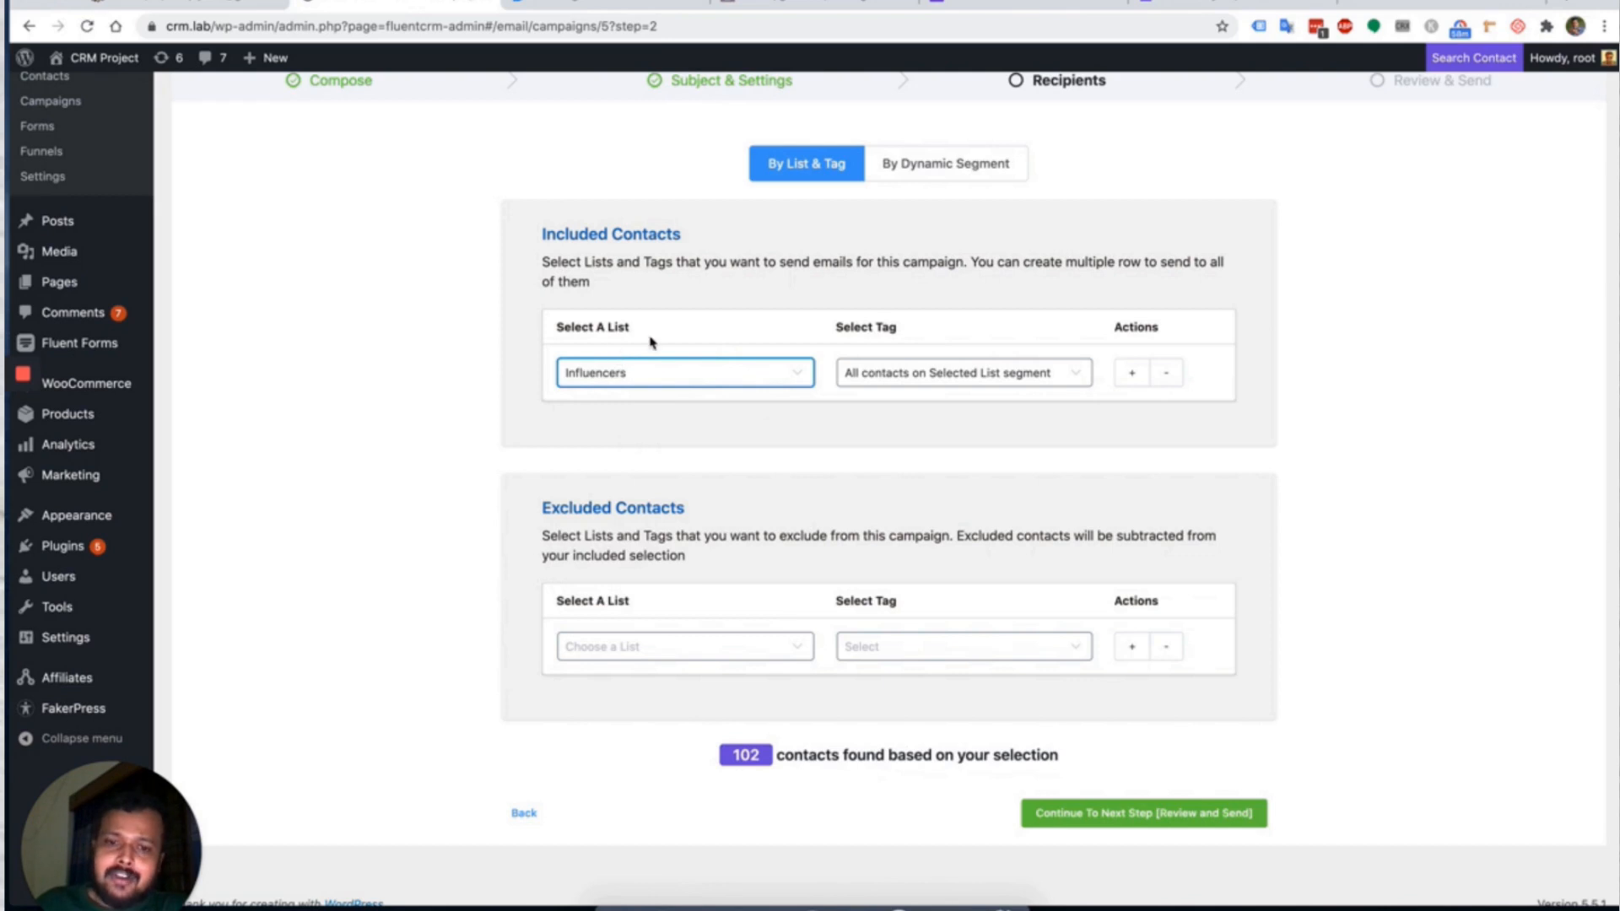
{"action": "left_click", "coordinate": [948, 377]}
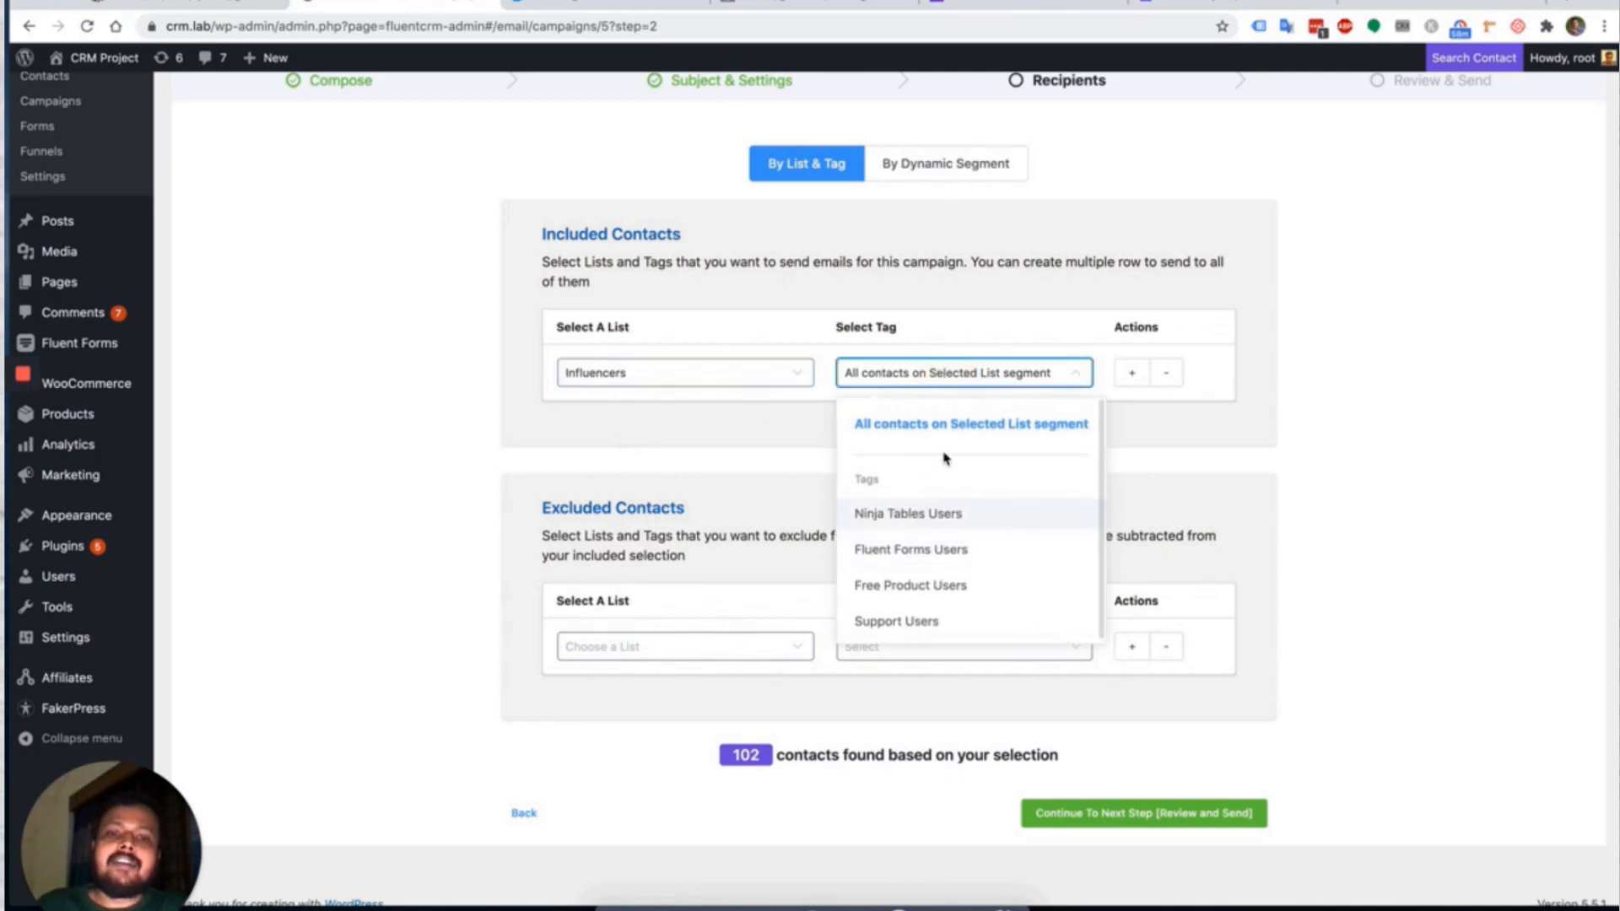
{"action": "left_click", "coordinate": [903, 331]}
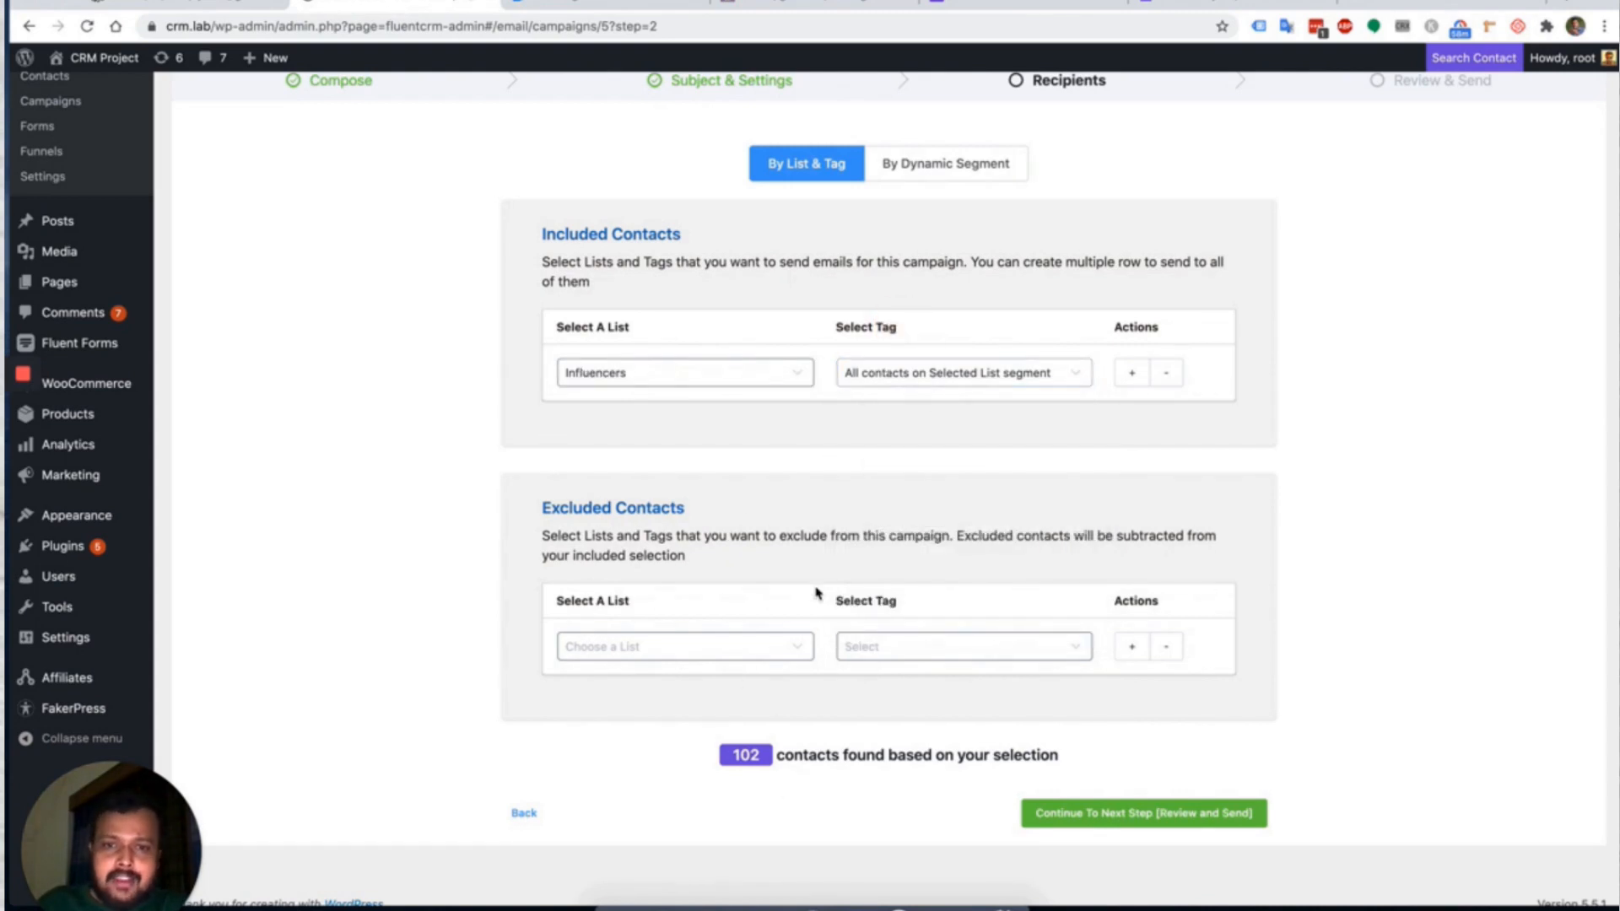
{"action": "left_click_drag", "start_coordinate": [731, 755], "coordinate": [777, 755]}
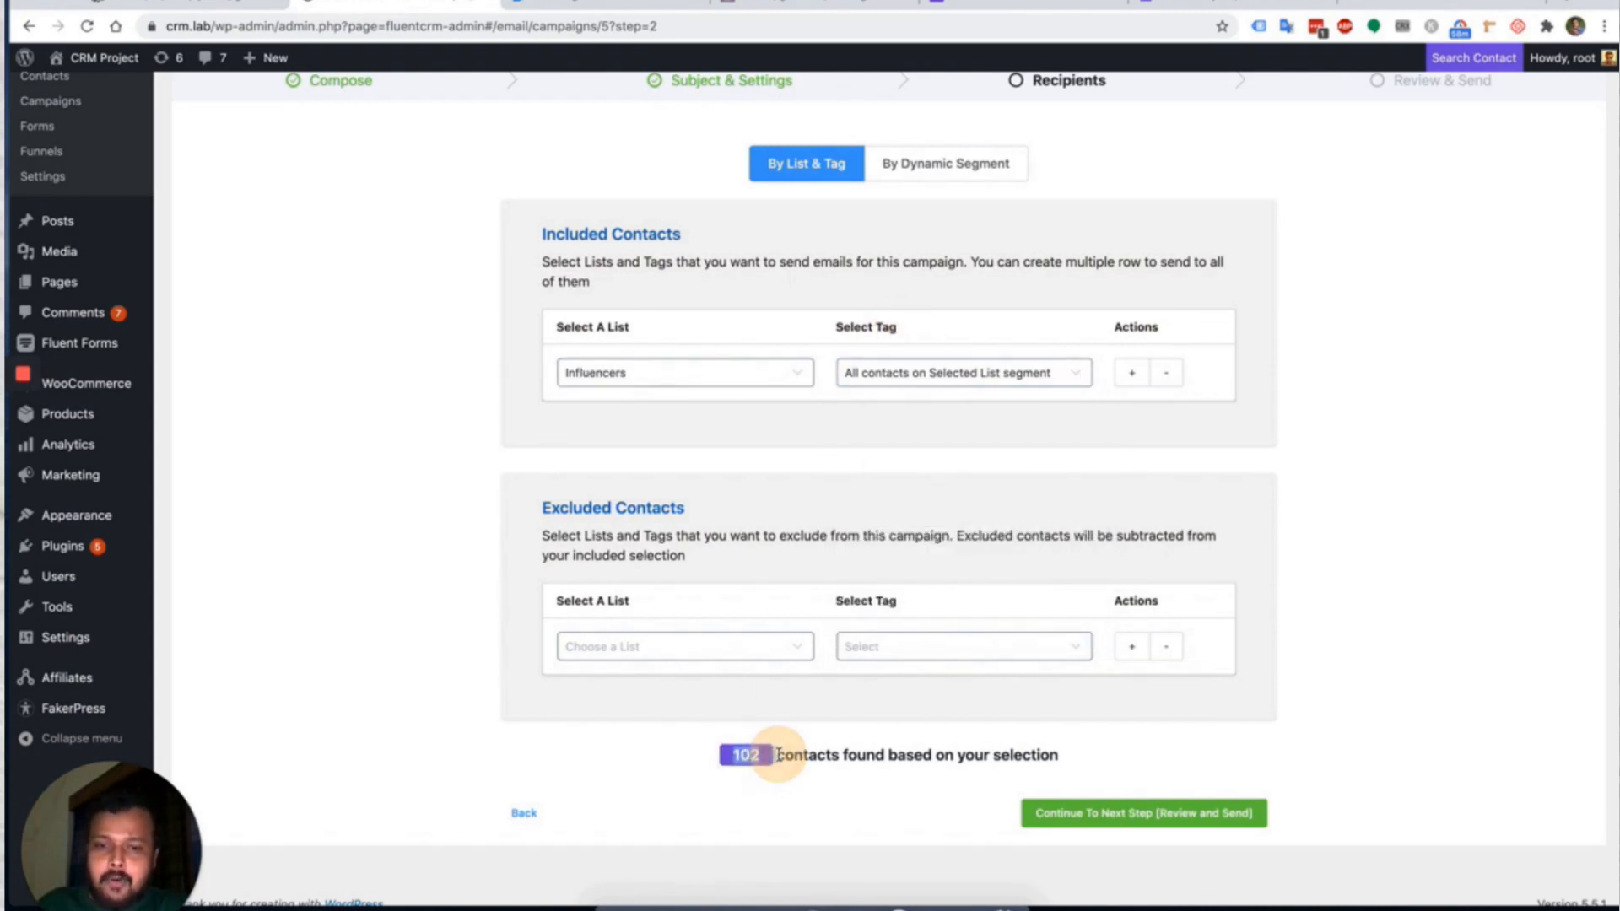
{"action": "left_click", "coordinate": [848, 734]}
Recheck the included list choices, leaving Influencers selected unchanged.
{"action": "left_click", "coordinate": [686, 370]}
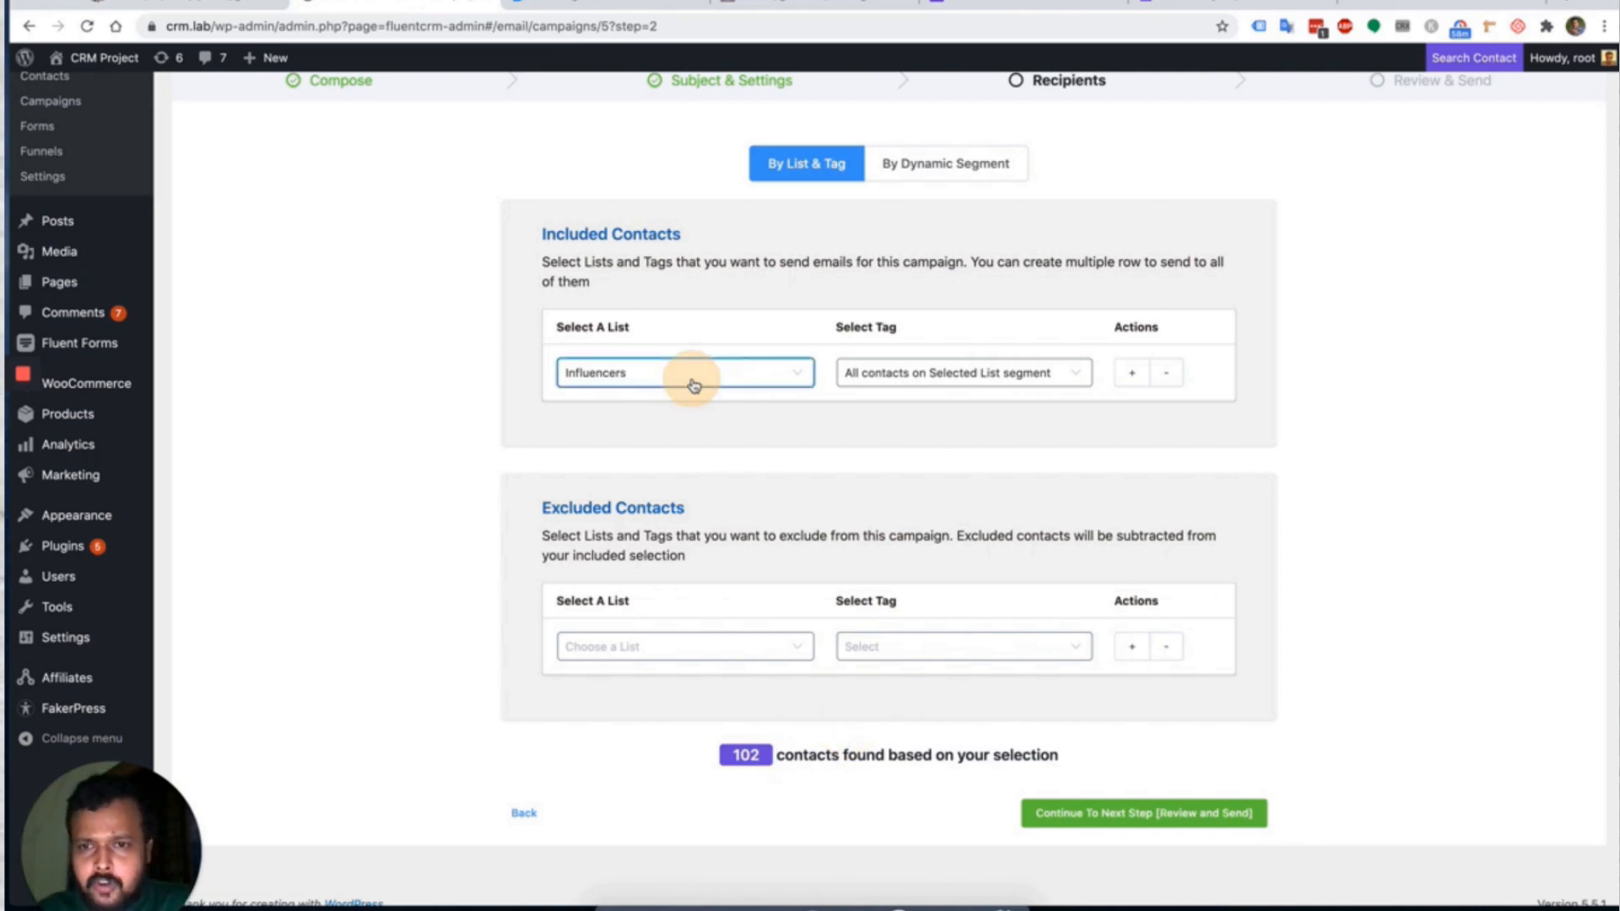
{"action": "scroll", "coordinate": [670, 490], "scroll_direction": "down", "scroll_amount": 1}
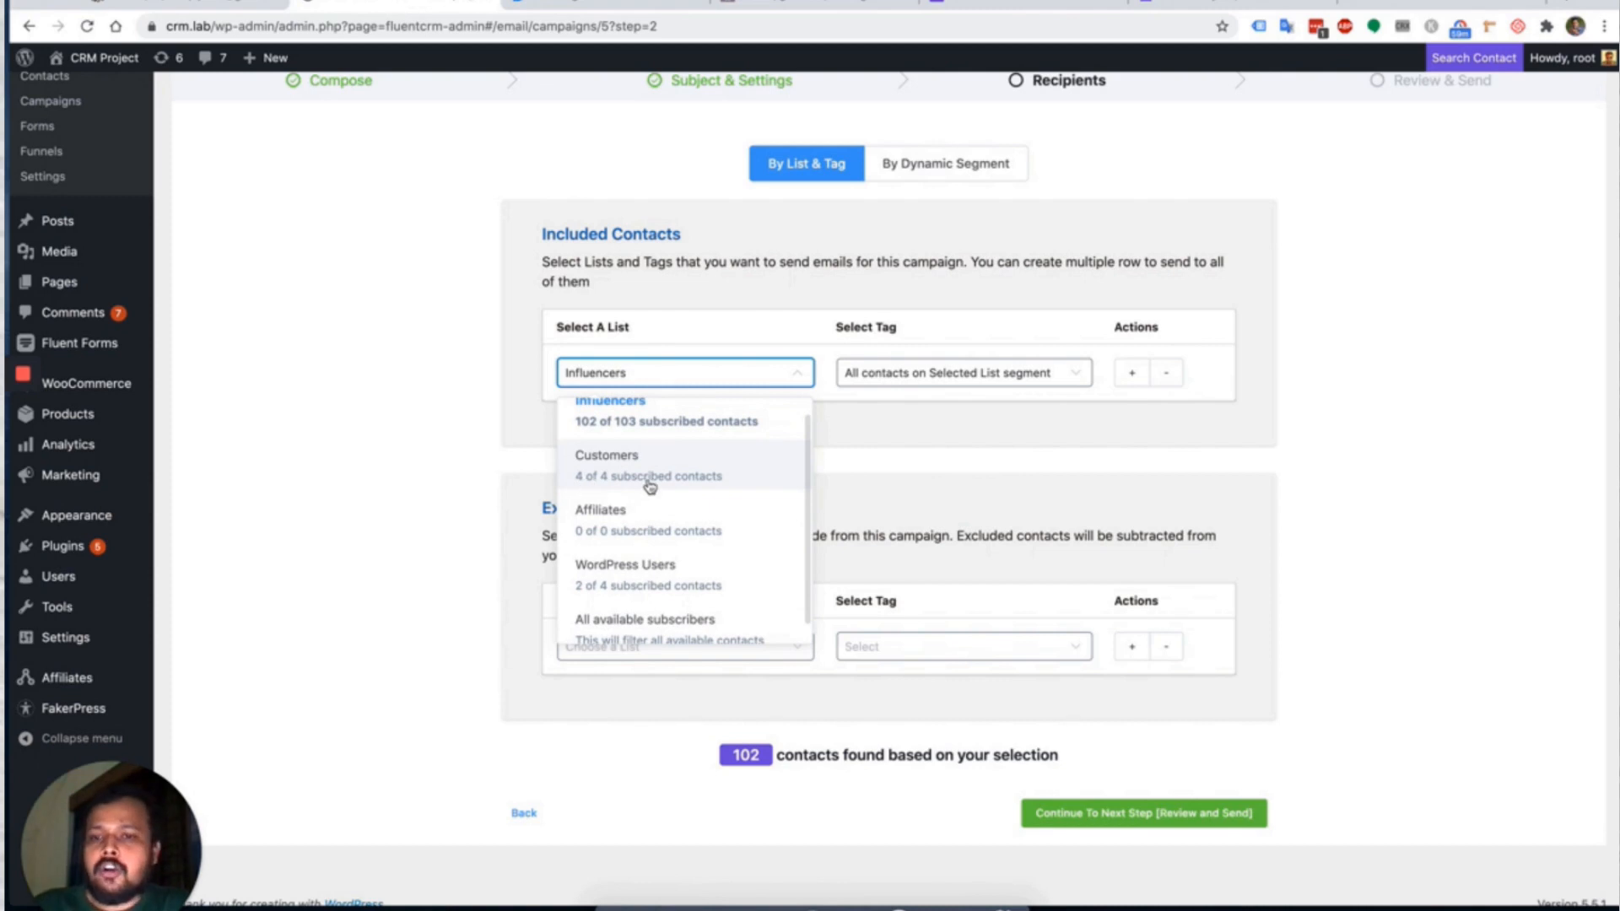
{"action": "scroll", "coordinate": [699, 481], "scroll_direction": "up", "scroll_amount": 1}
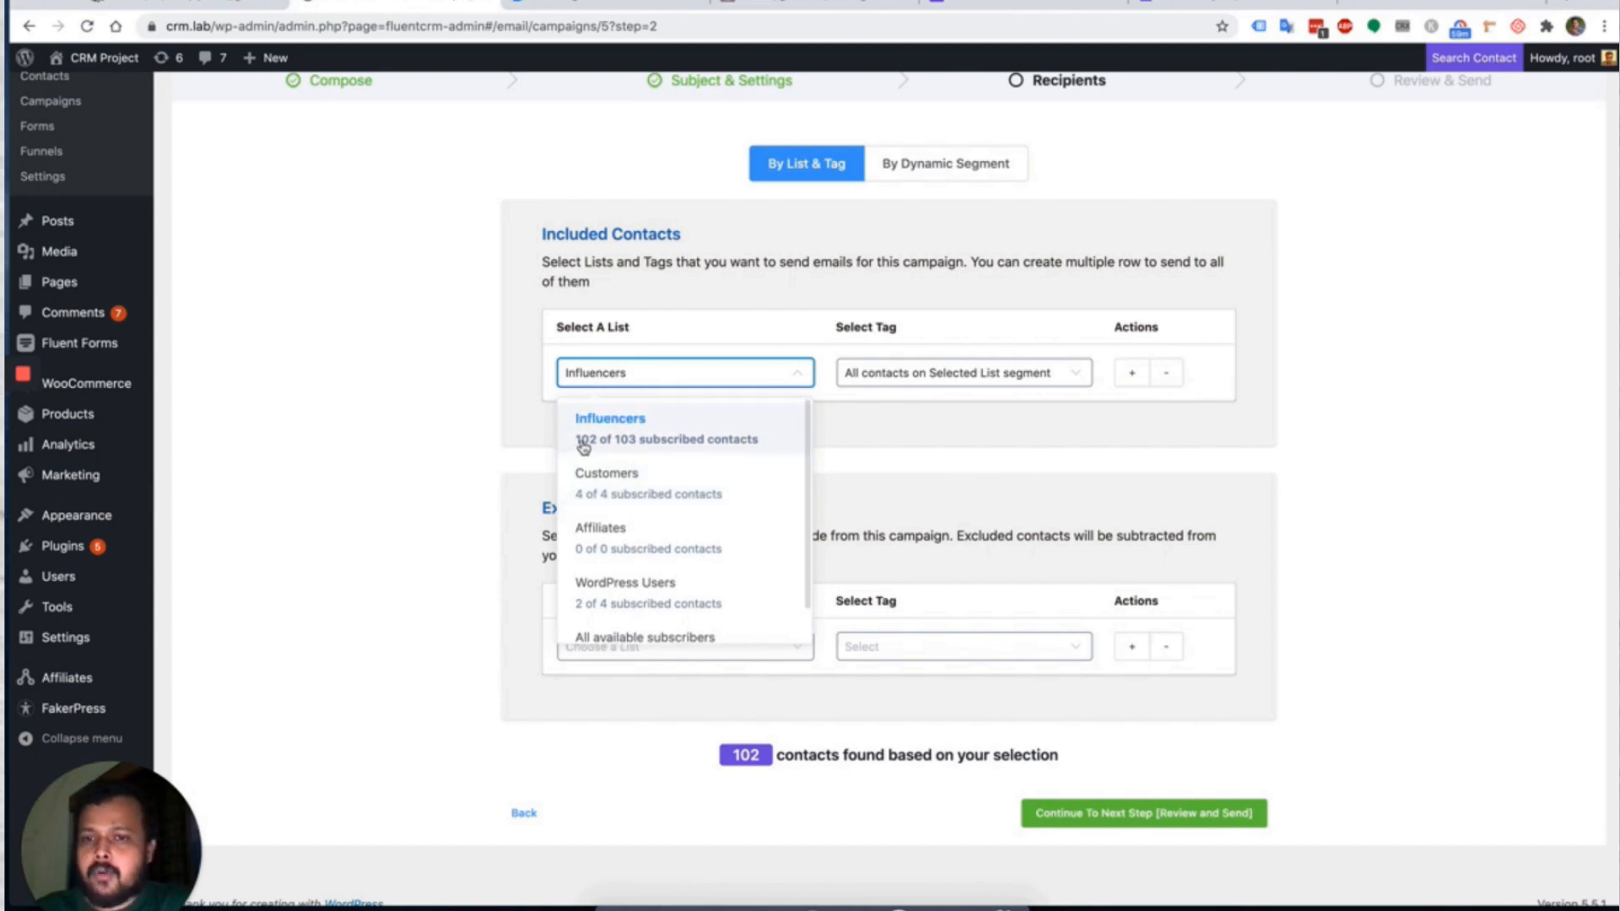
{"action": "left_click", "coordinate": [463, 390]}
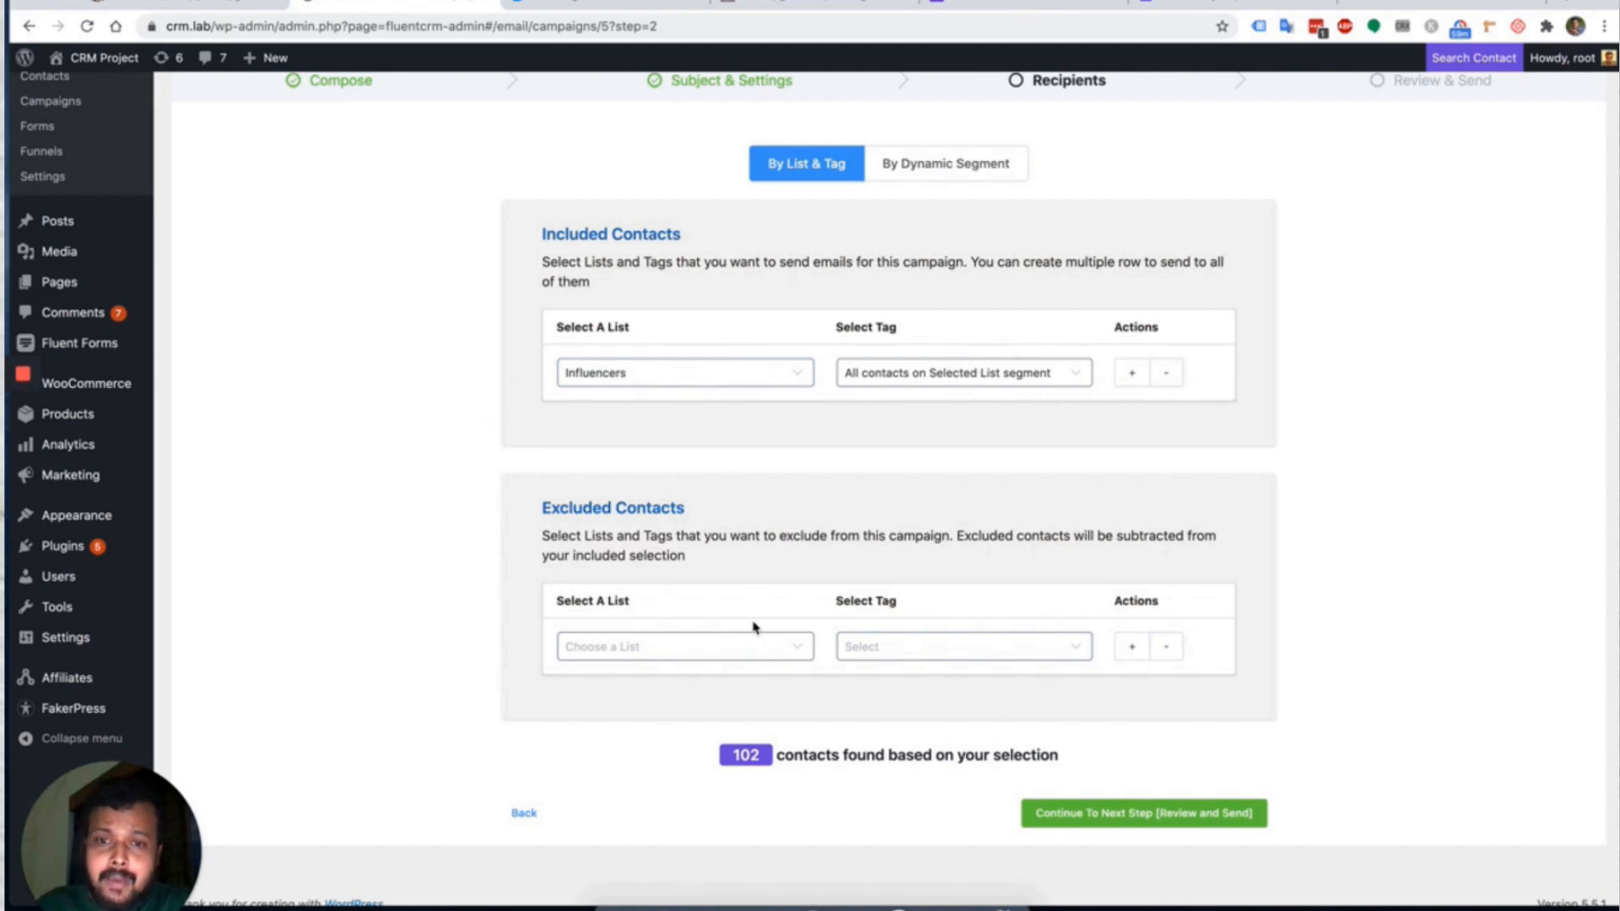
{"action": "left_click", "coordinate": [707, 664]}
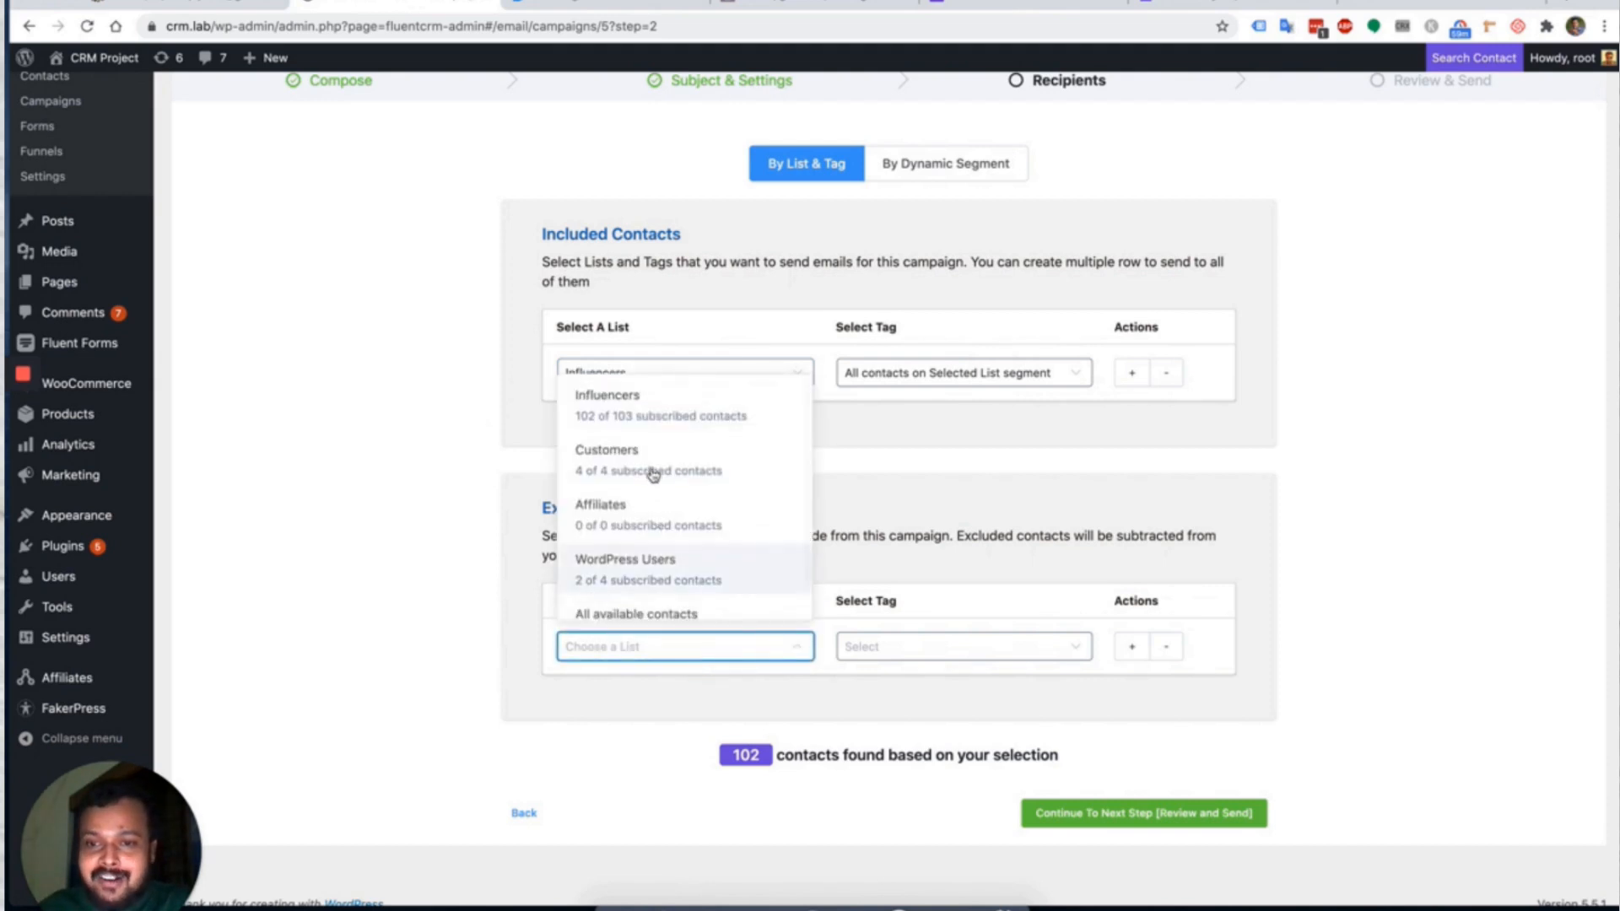
Exclude all contacts on the Customers list from the campaign.
{"action": "left_click", "coordinate": [648, 468]}
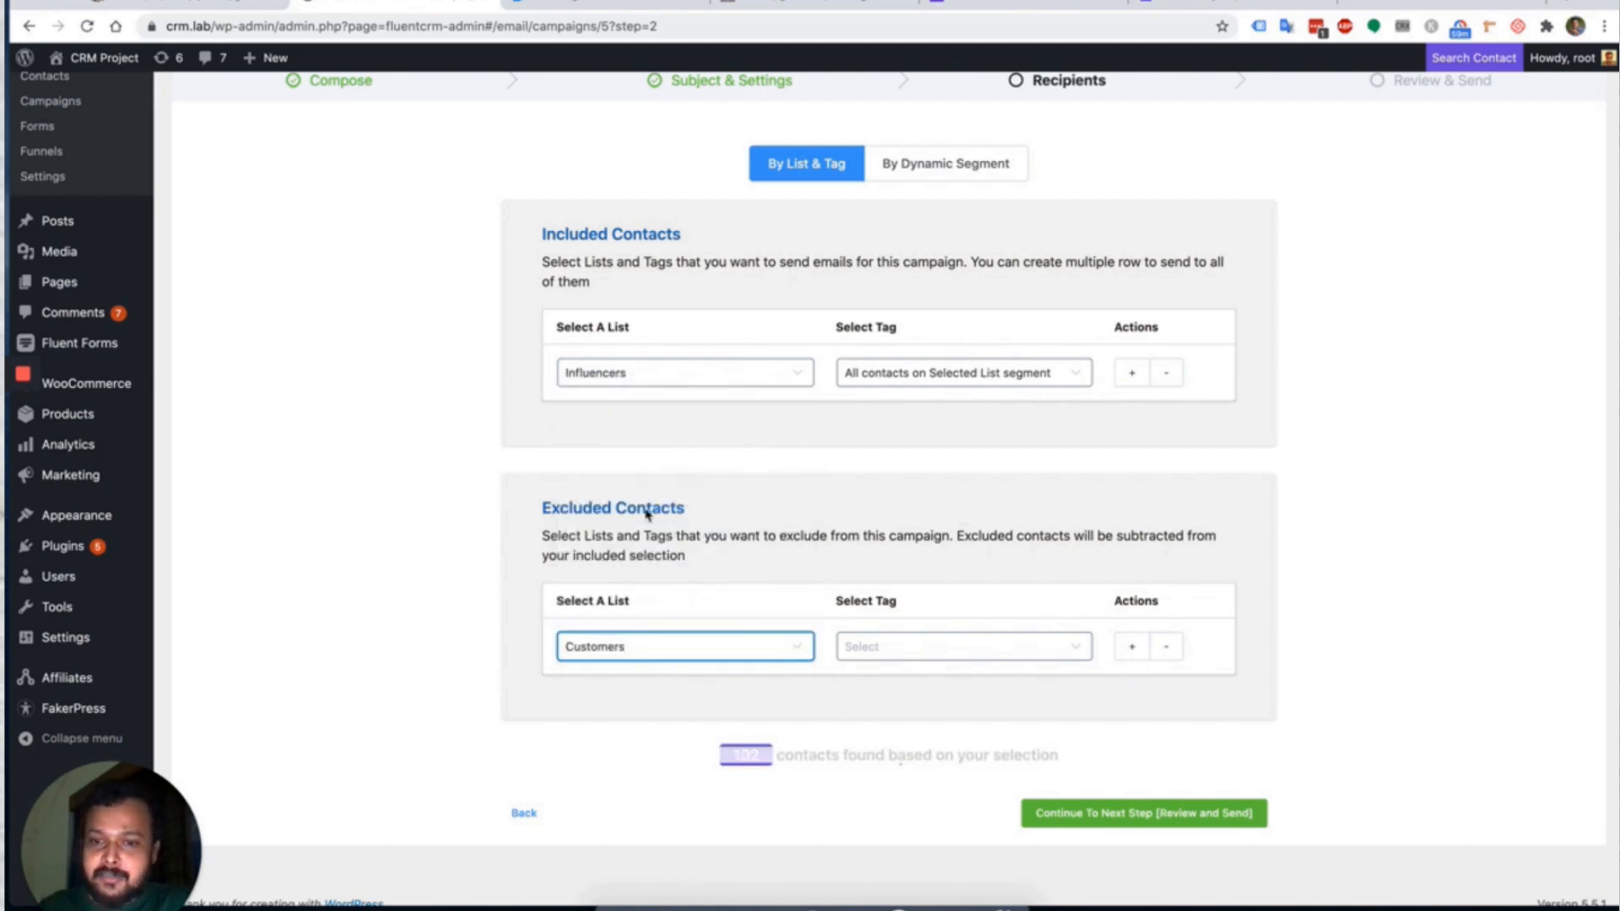
{"action": "left_click", "coordinate": [900, 655]}
{"action": "left_click", "coordinate": [945, 409]}
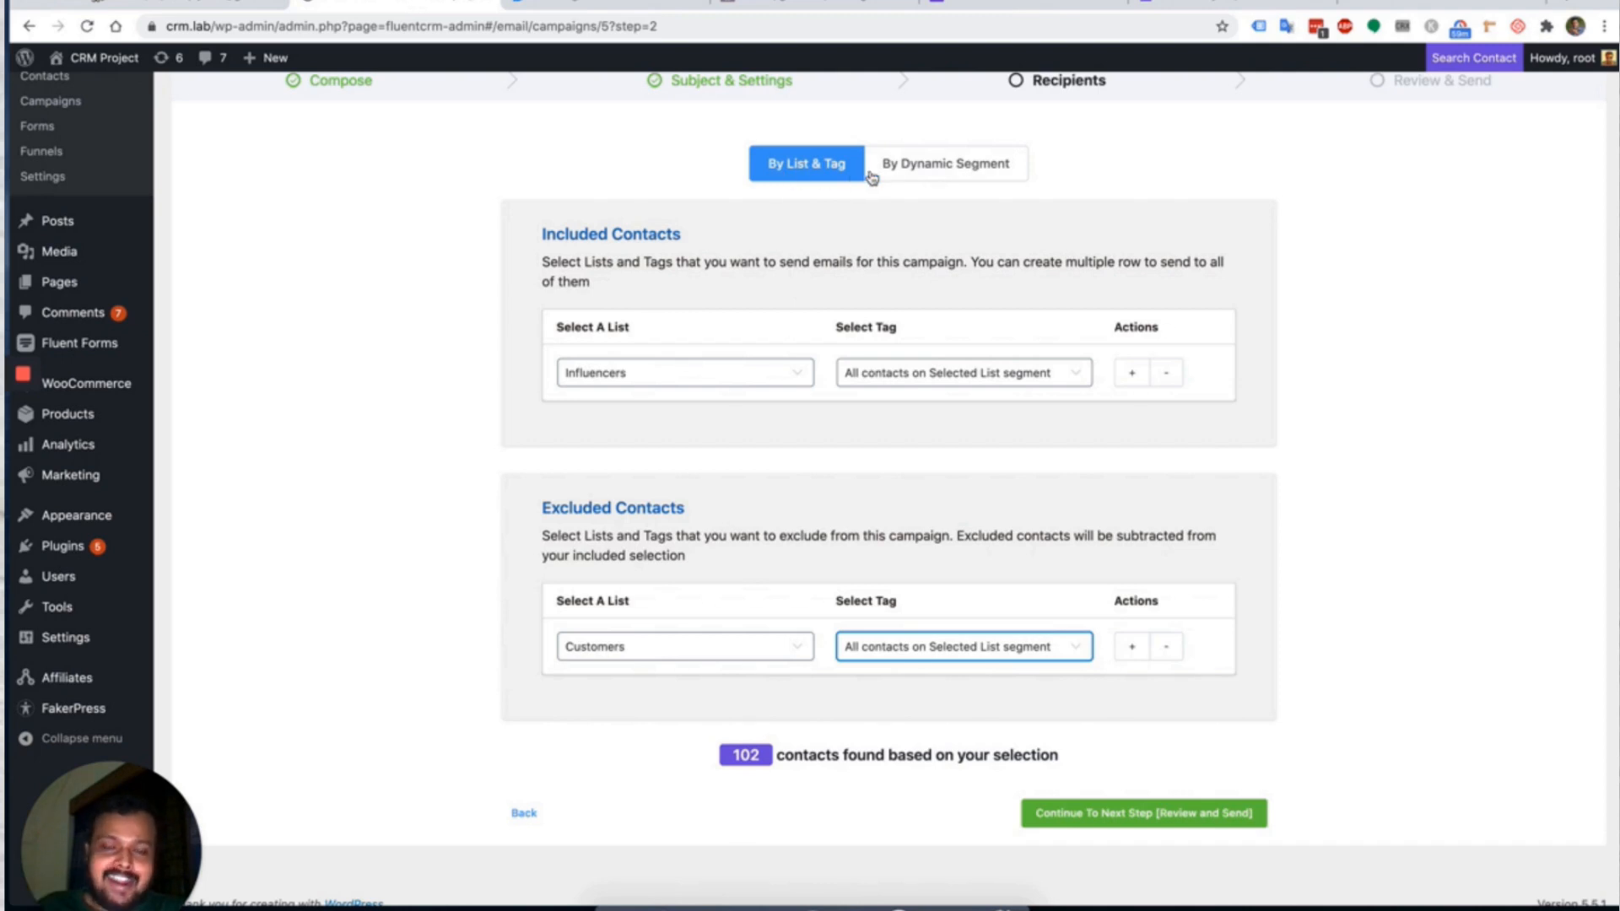
Preview the dynamic segment options, then switch back to By List & Tag.
{"action": "left_click", "coordinate": [946, 173]}
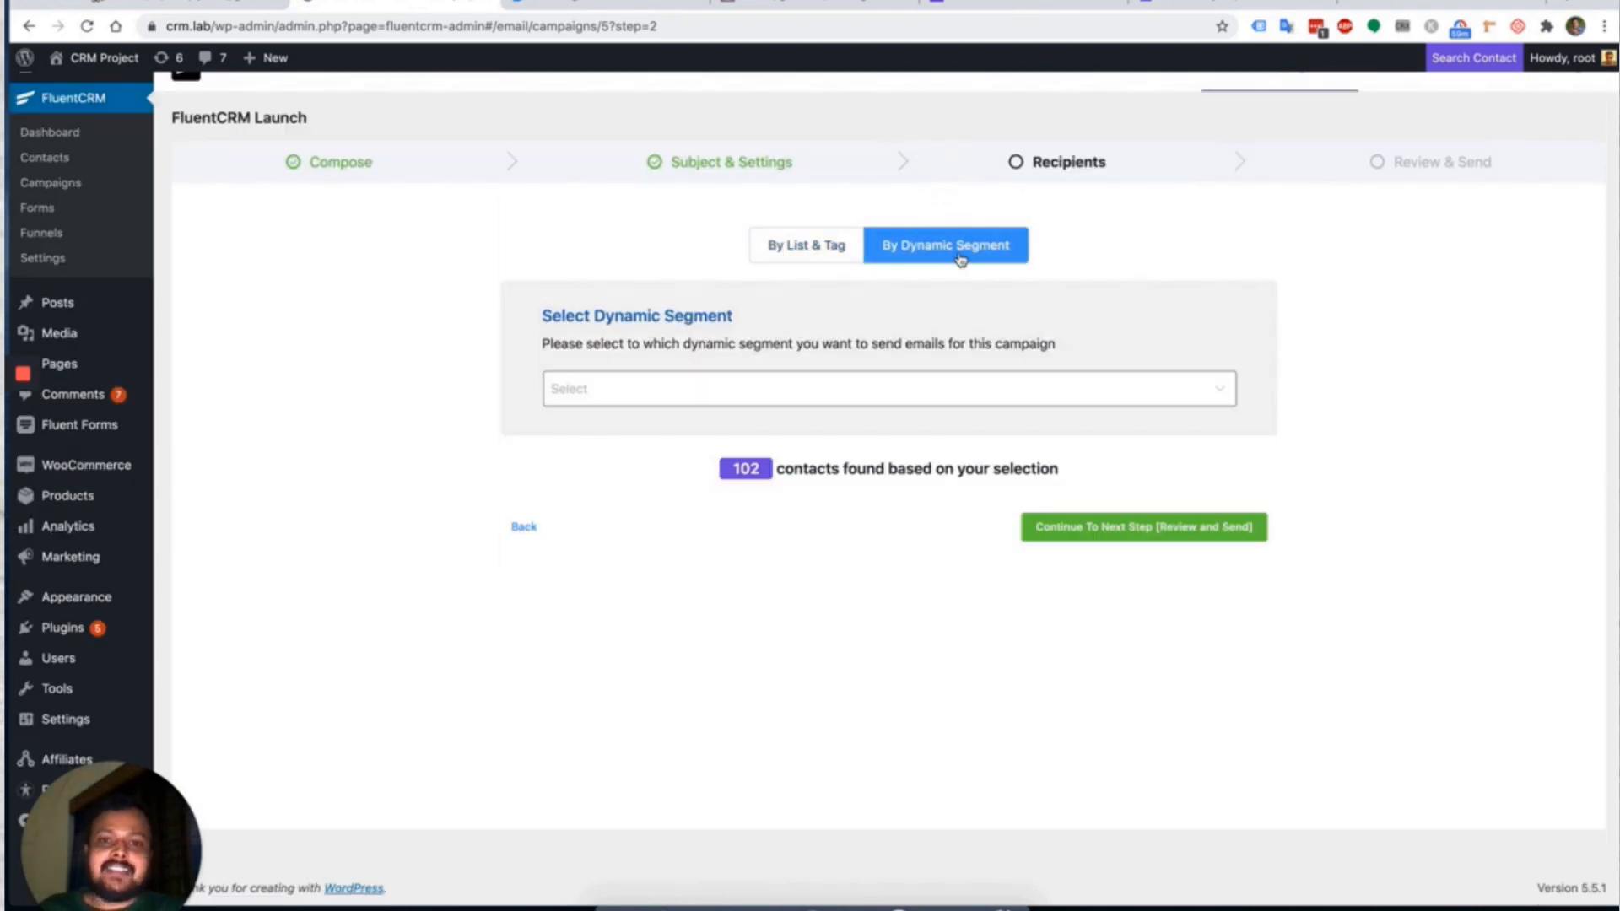
{"action": "left_click", "coordinate": [678, 383]}
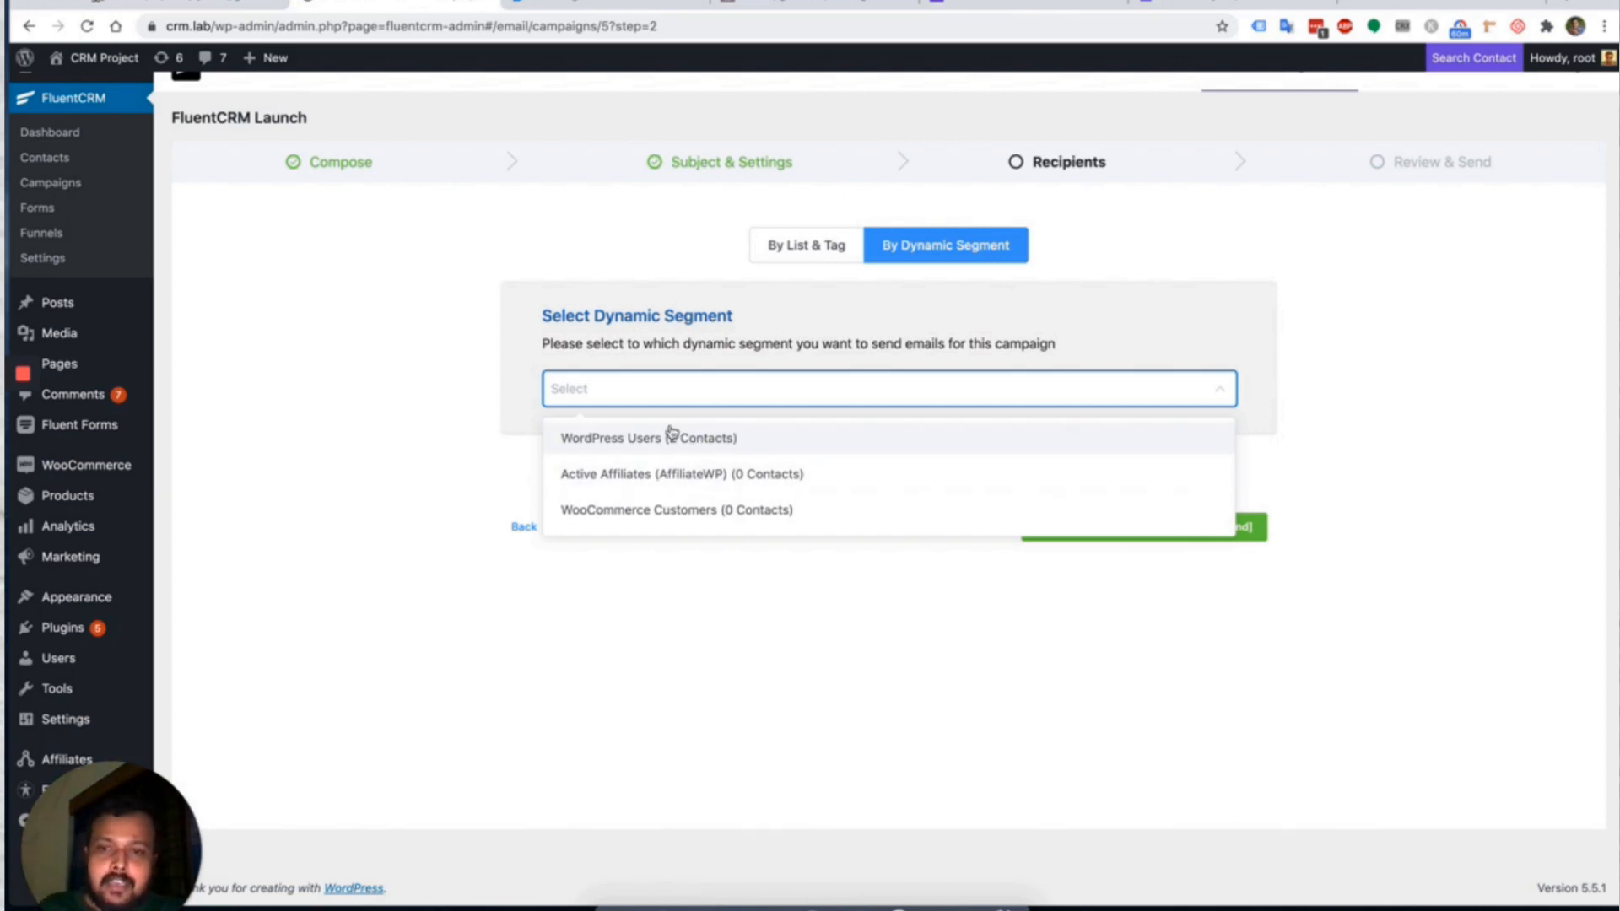
{"action": "left_click", "coordinate": [726, 325]}
{"action": "left_click", "coordinate": [810, 244]}
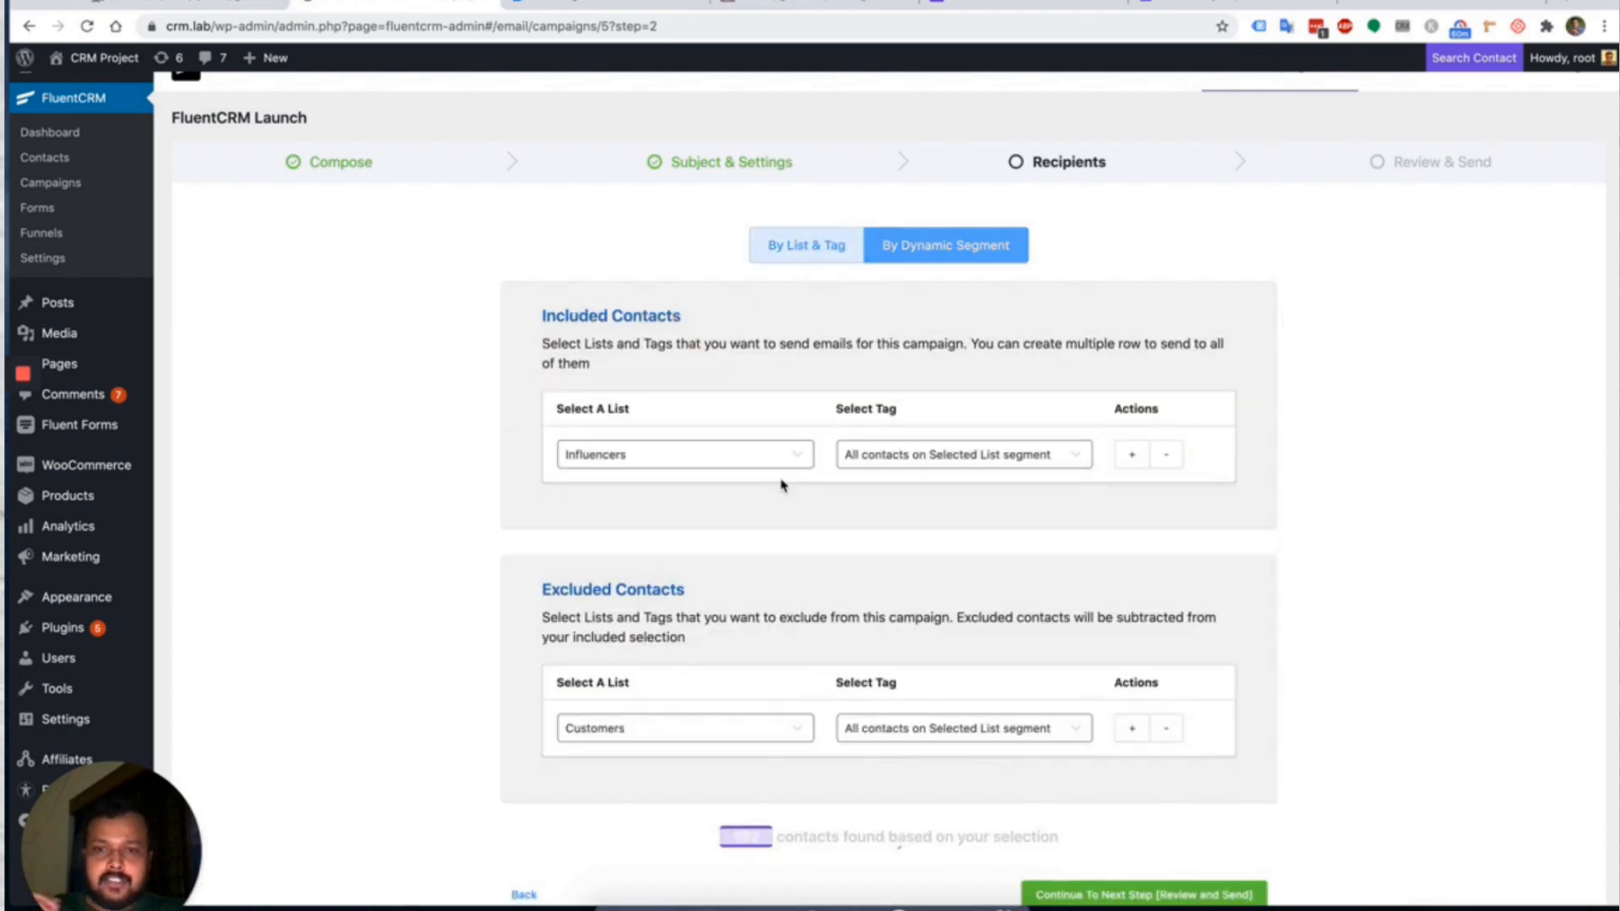
Confirm the 102 contacts found and continue to Review and Send.
{"action": "scroll", "coordinate": [781, 481], "scroll_direction": "down", "scroll_amount": 1}
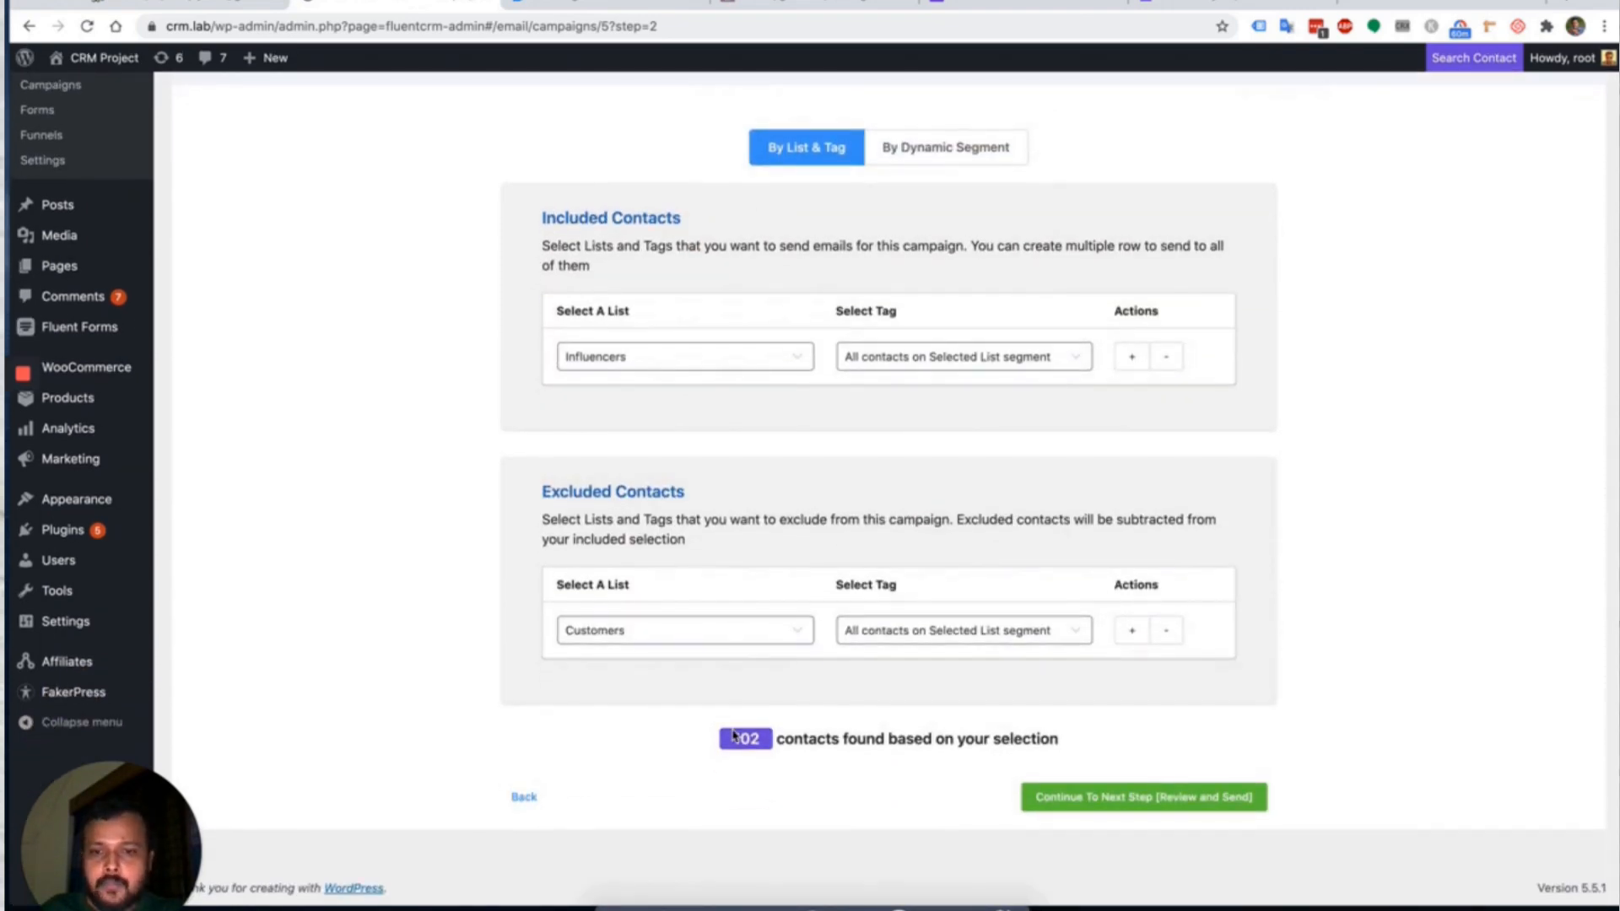
{"action": "left_click_drag", "start_coordinate": [739, 739], "coordinate": [785, 739]}
{"action": "left_click", "coordinate": [878, 730]}
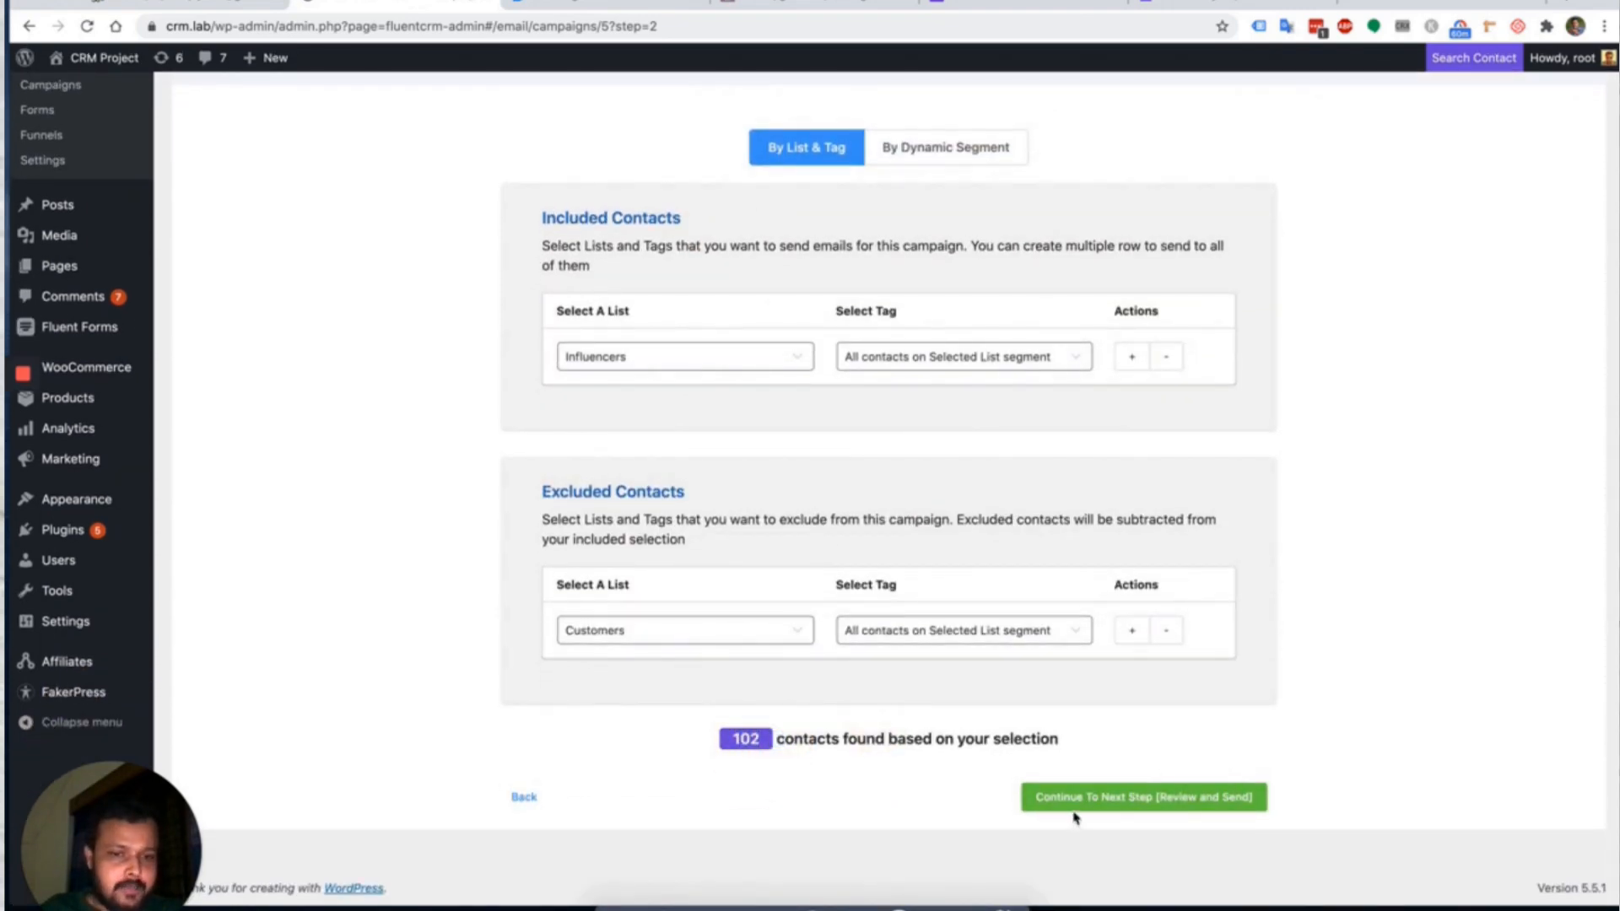
{"action": "left_click", "coordinate": [1133, 804]}
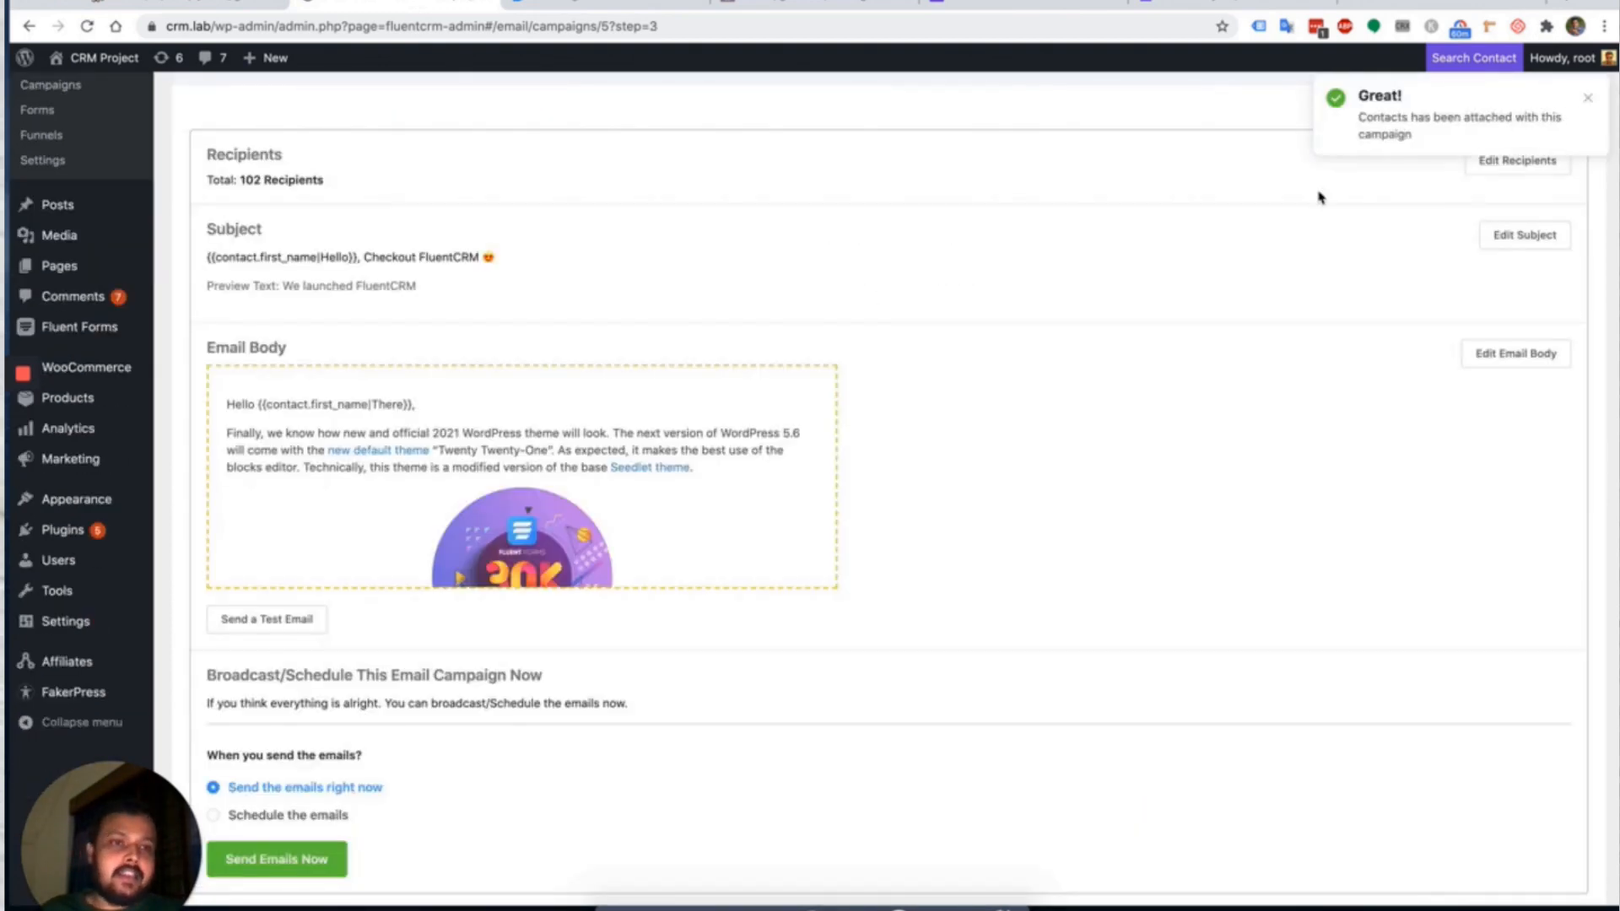
Open the recipient review list and select the first three subscribers.
{"action": "left_click", "coordinate": [1588, 97]}
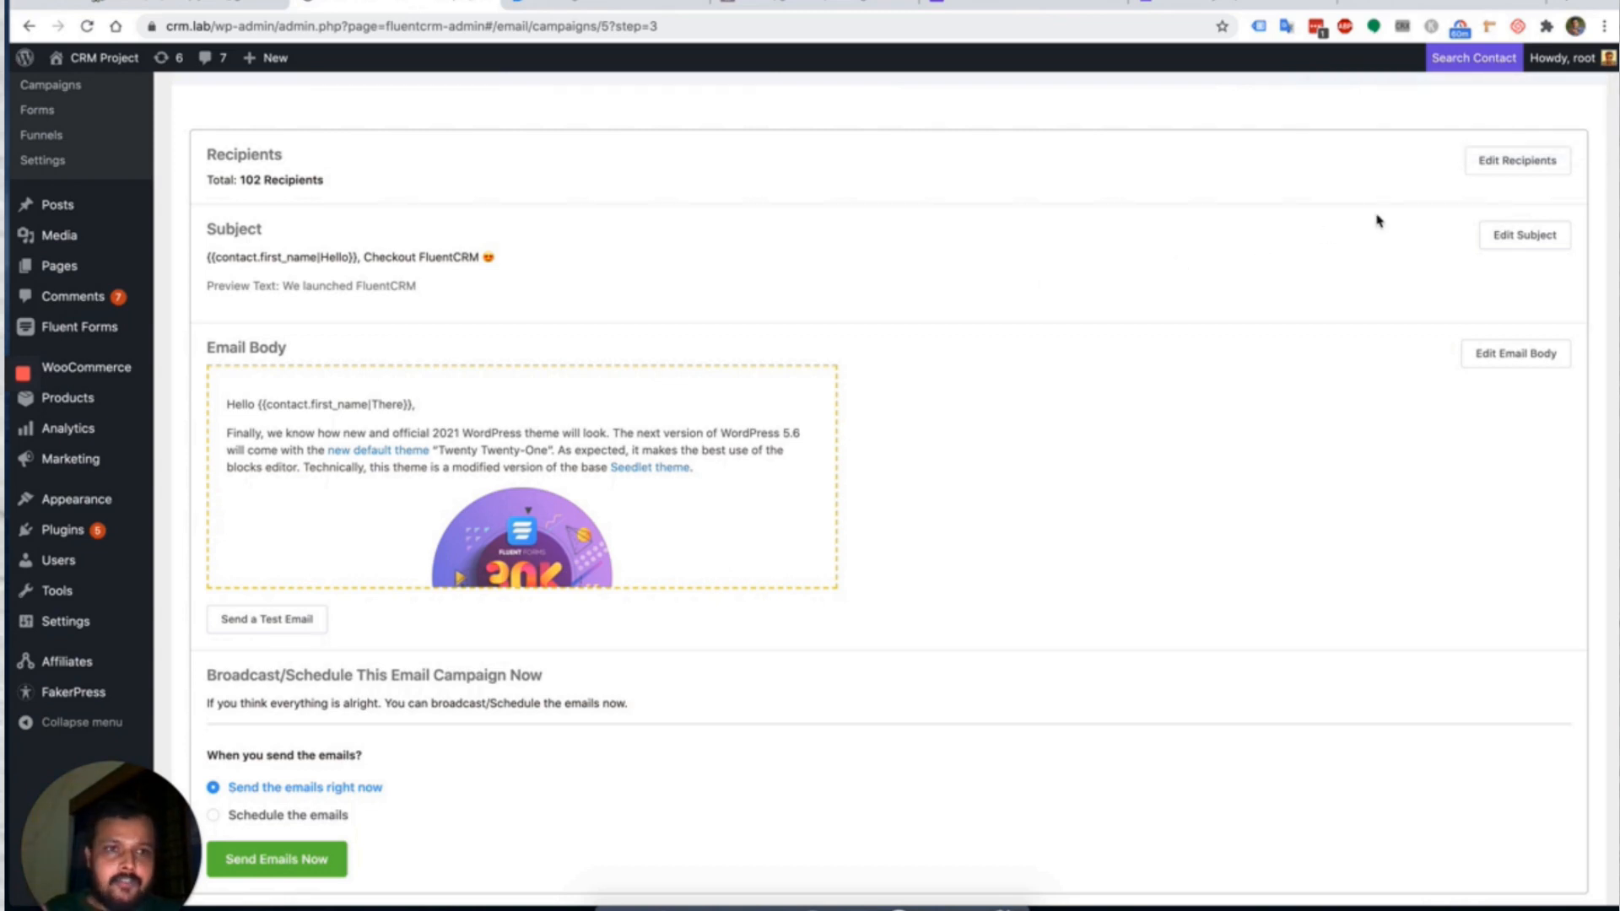
{"action": "left_click", "coordinate": [1523, 165]}
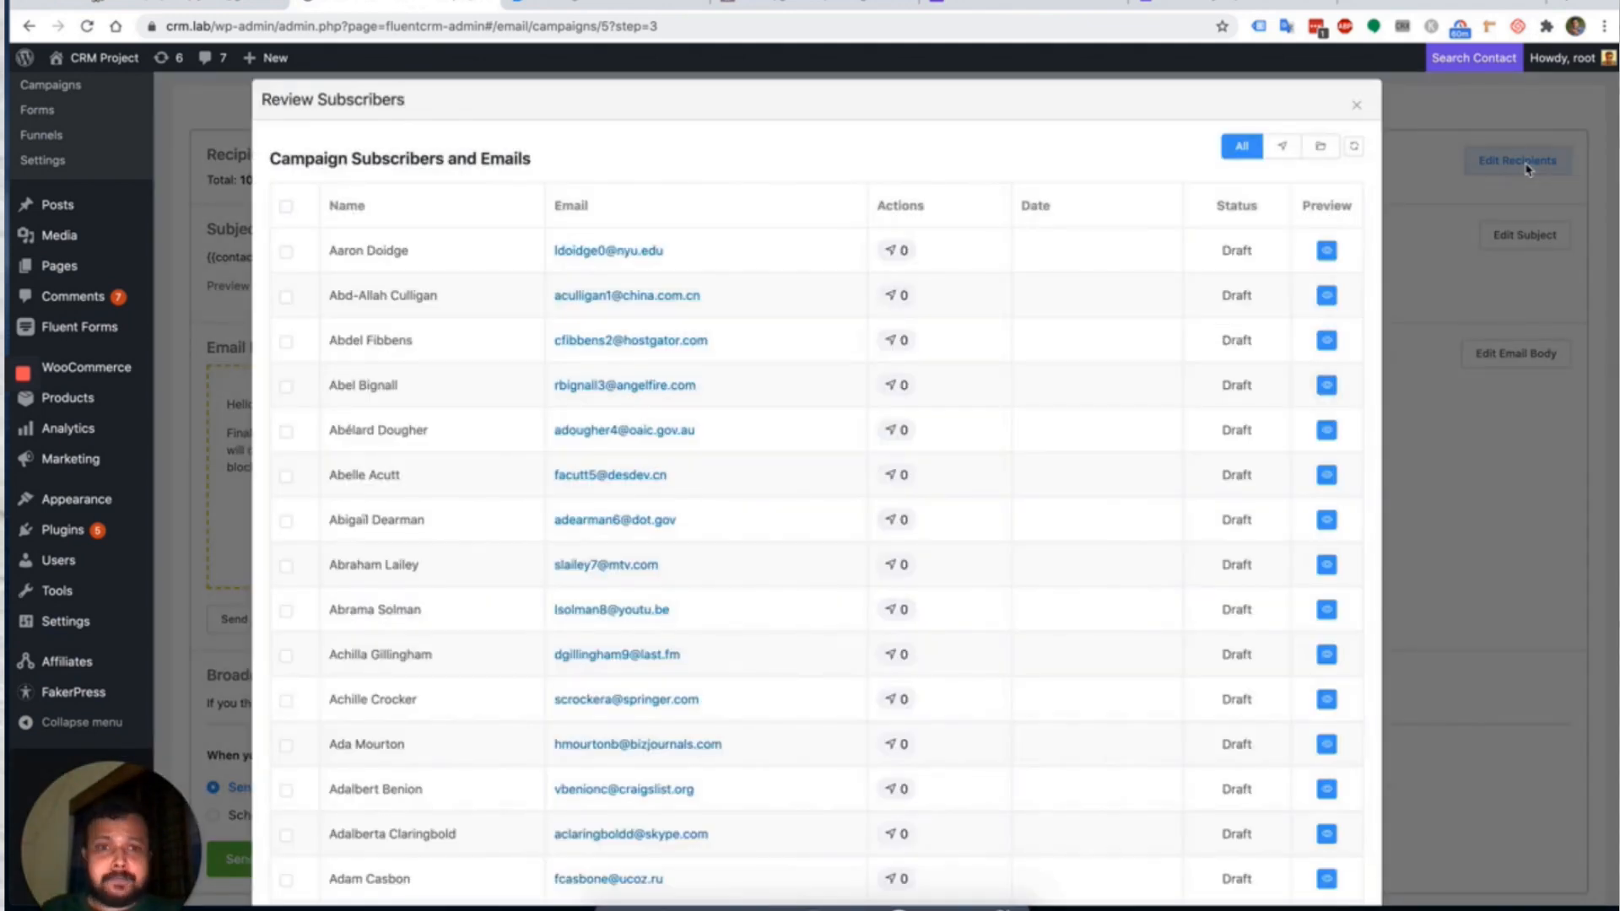
{"action": "scroll", "coordinate": [1150, 242], "scroll_direction": "down", "scroll_amount": 5}
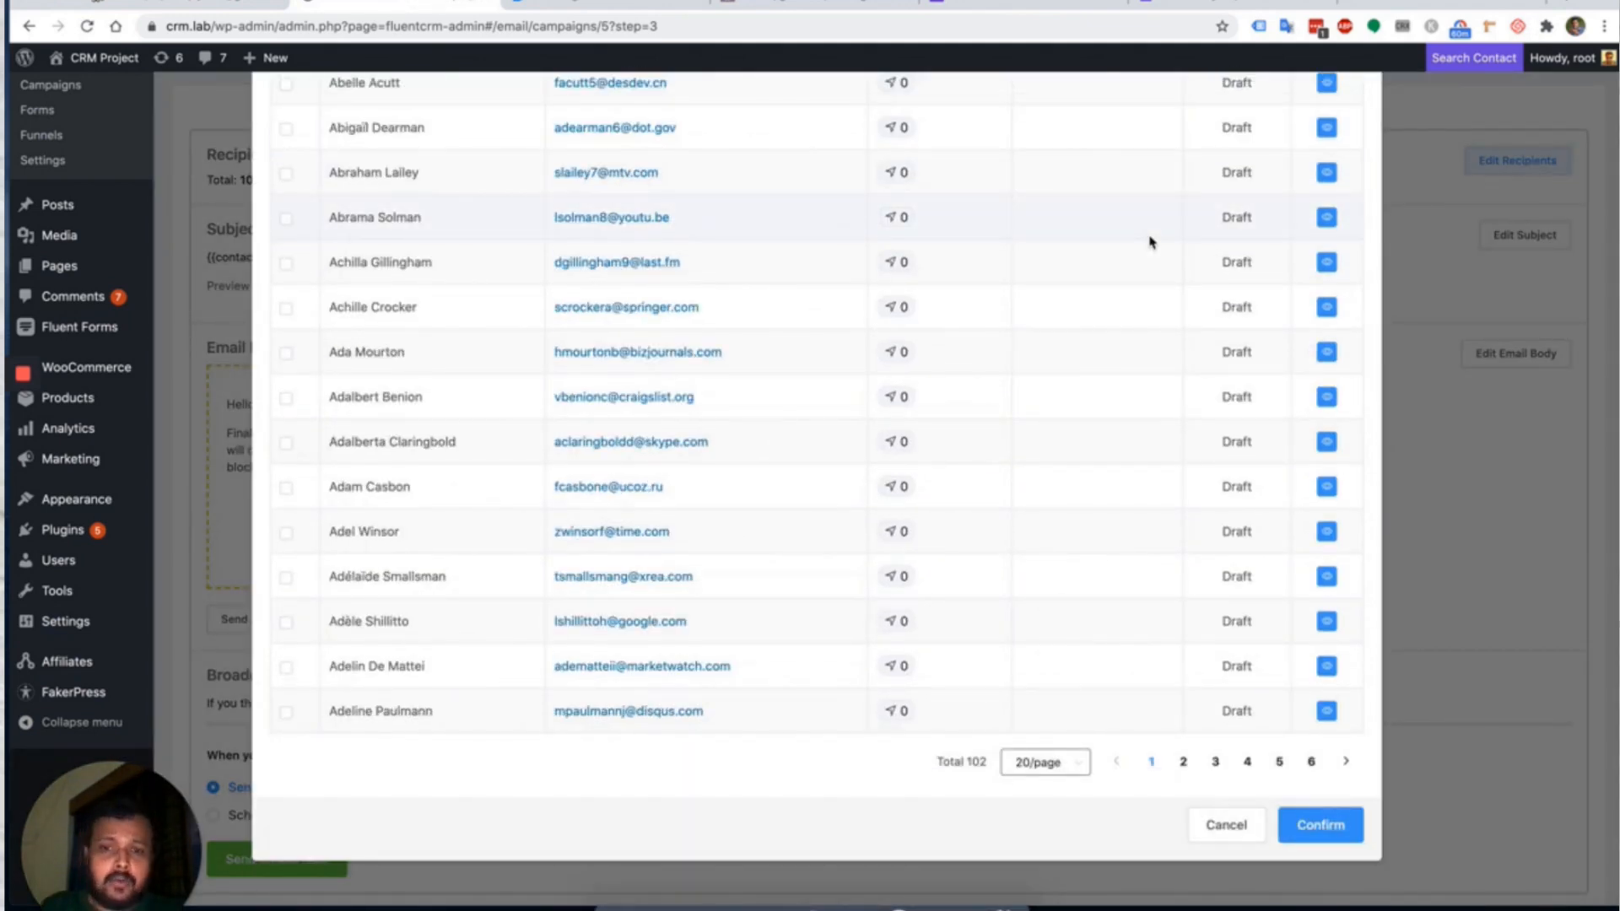
{"action": "scroll", "coordinate": [1150, 242], "scroll_direction": "up", "scroll_amount": 5}
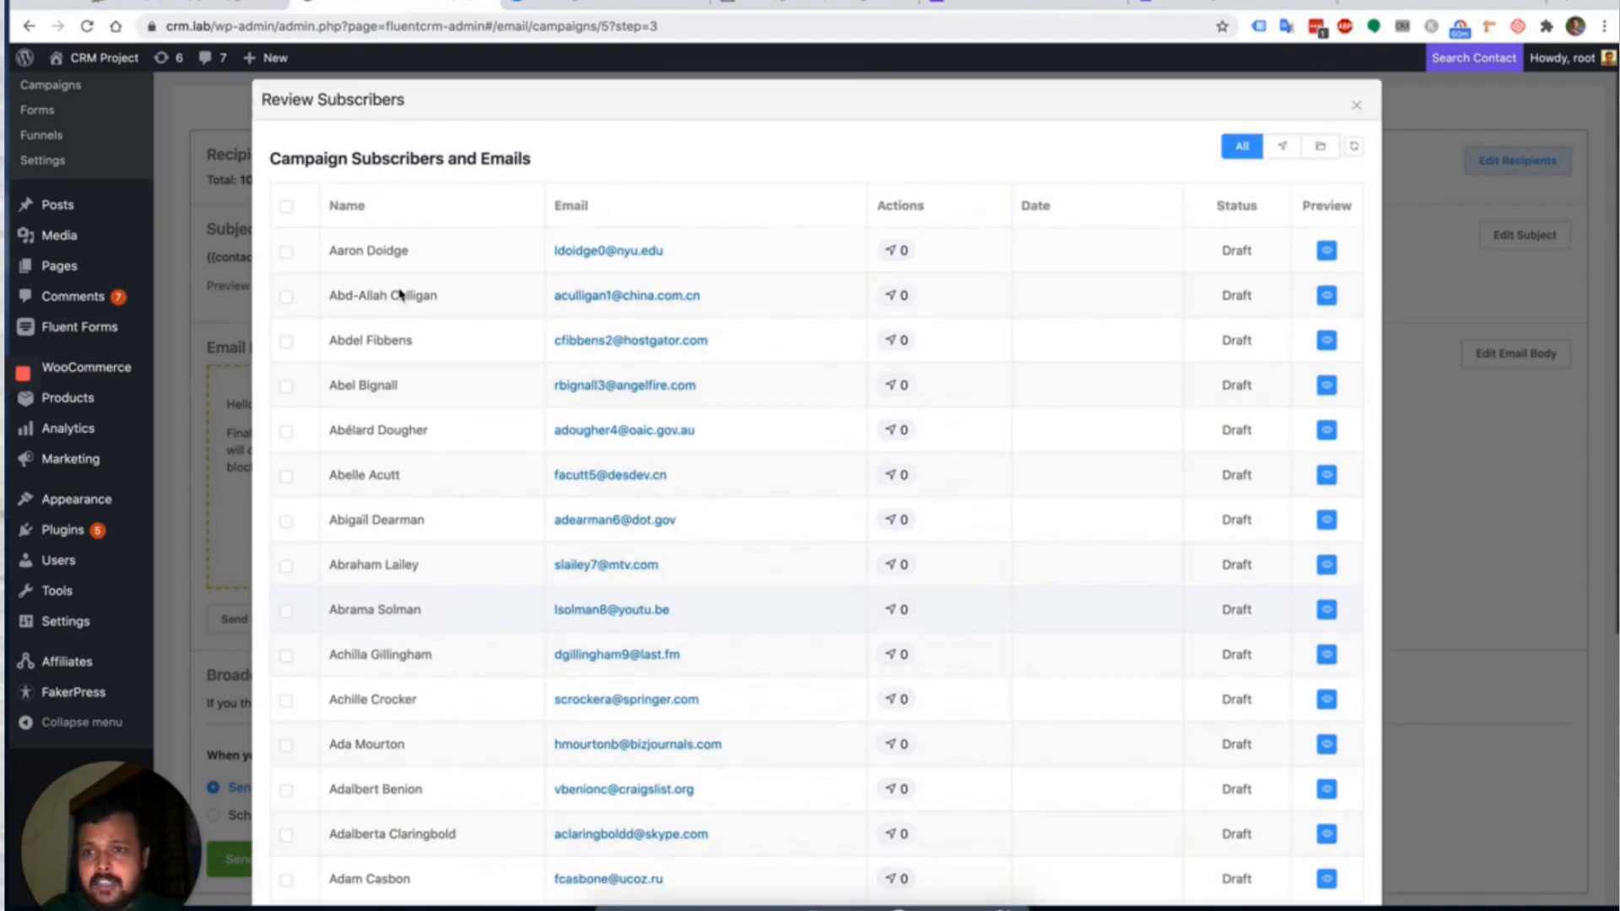
{"action": "left_click", "coordinate": [287, 254]}
{"action": "left_click", "coordinate": [285, 299]}
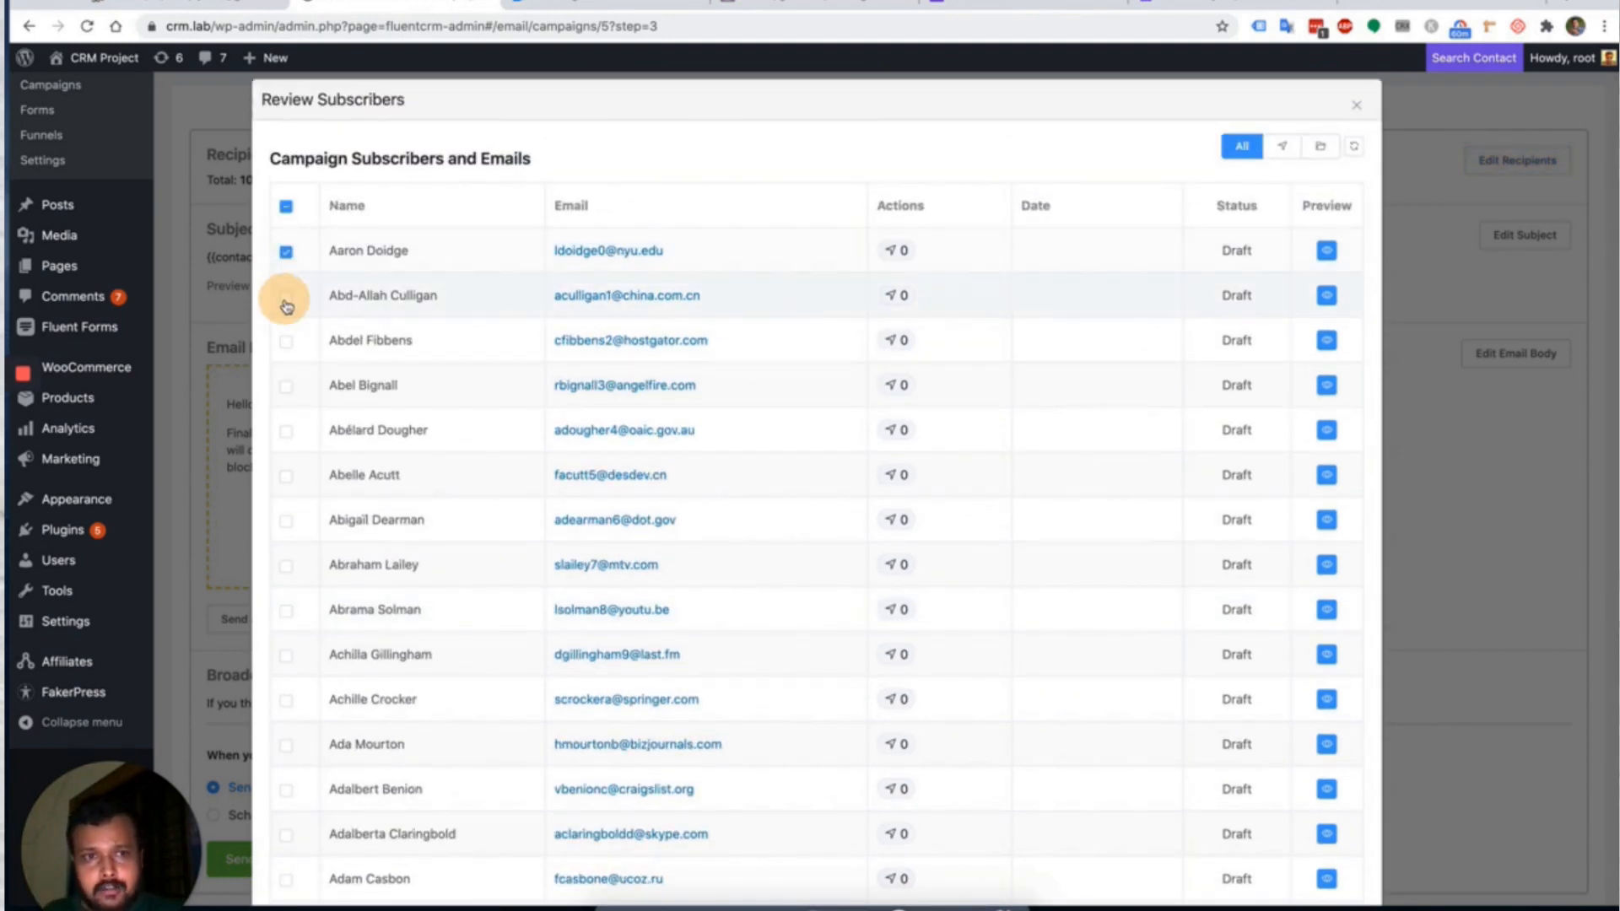
{"action": "left_click", "coordinate": [288, 344]}
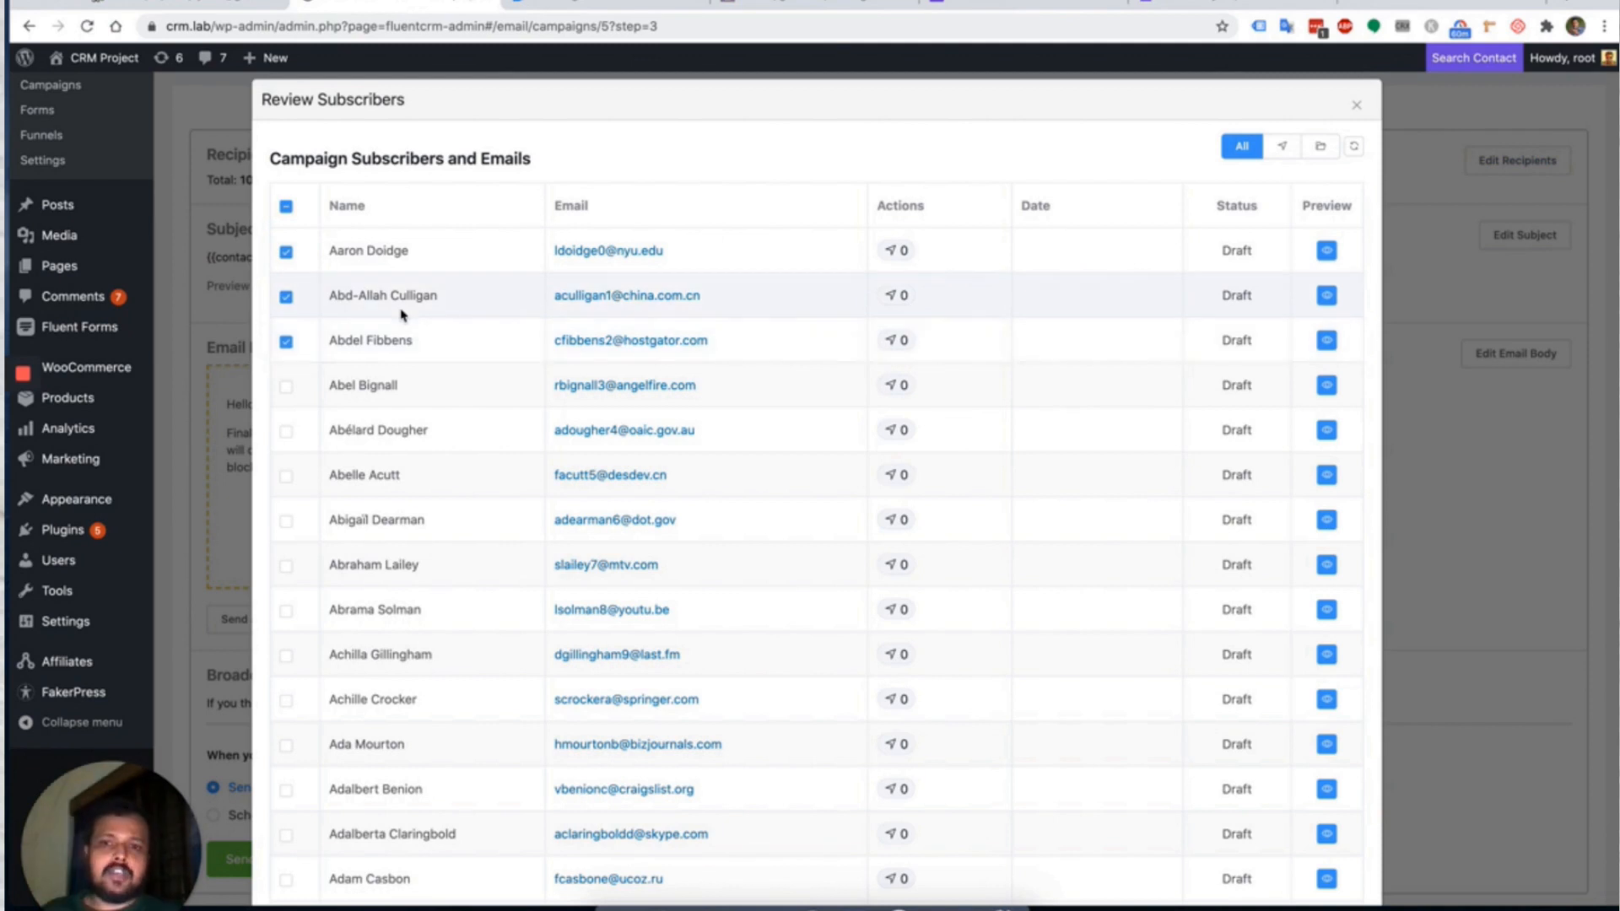
Delete the three selected subscribers, leaving 99 recipients, and close the review window.
{"action": "scroll", "coordinate": [402, 316], "scroll_direction": "down", "scroll_amount": 5}
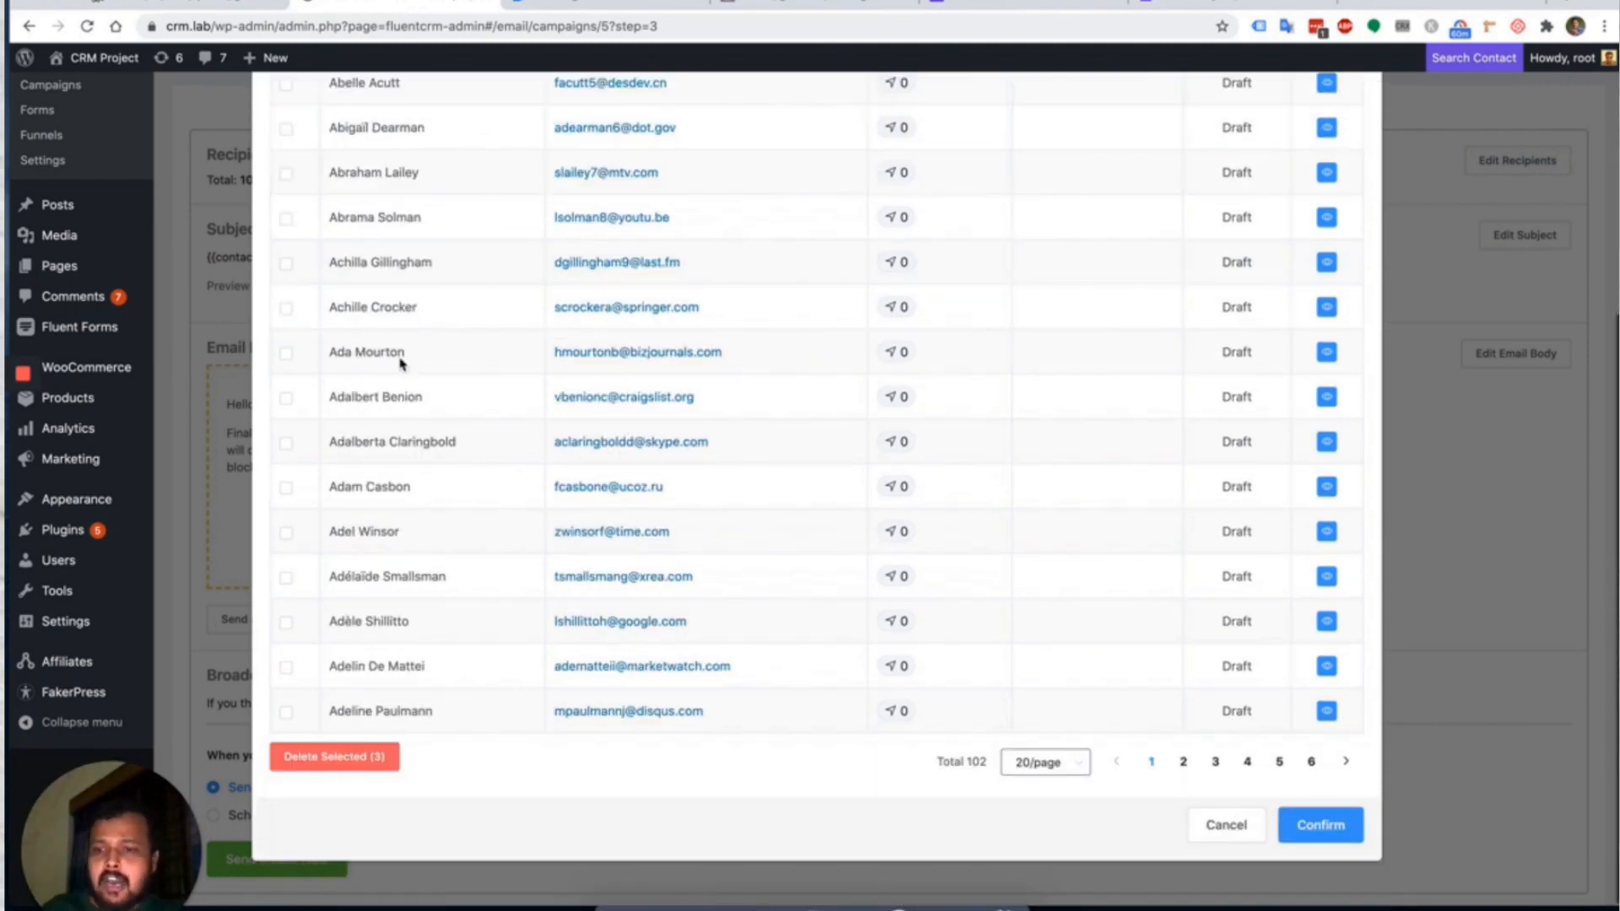
{"action": "left_click", "coordinate": [351, 760]}
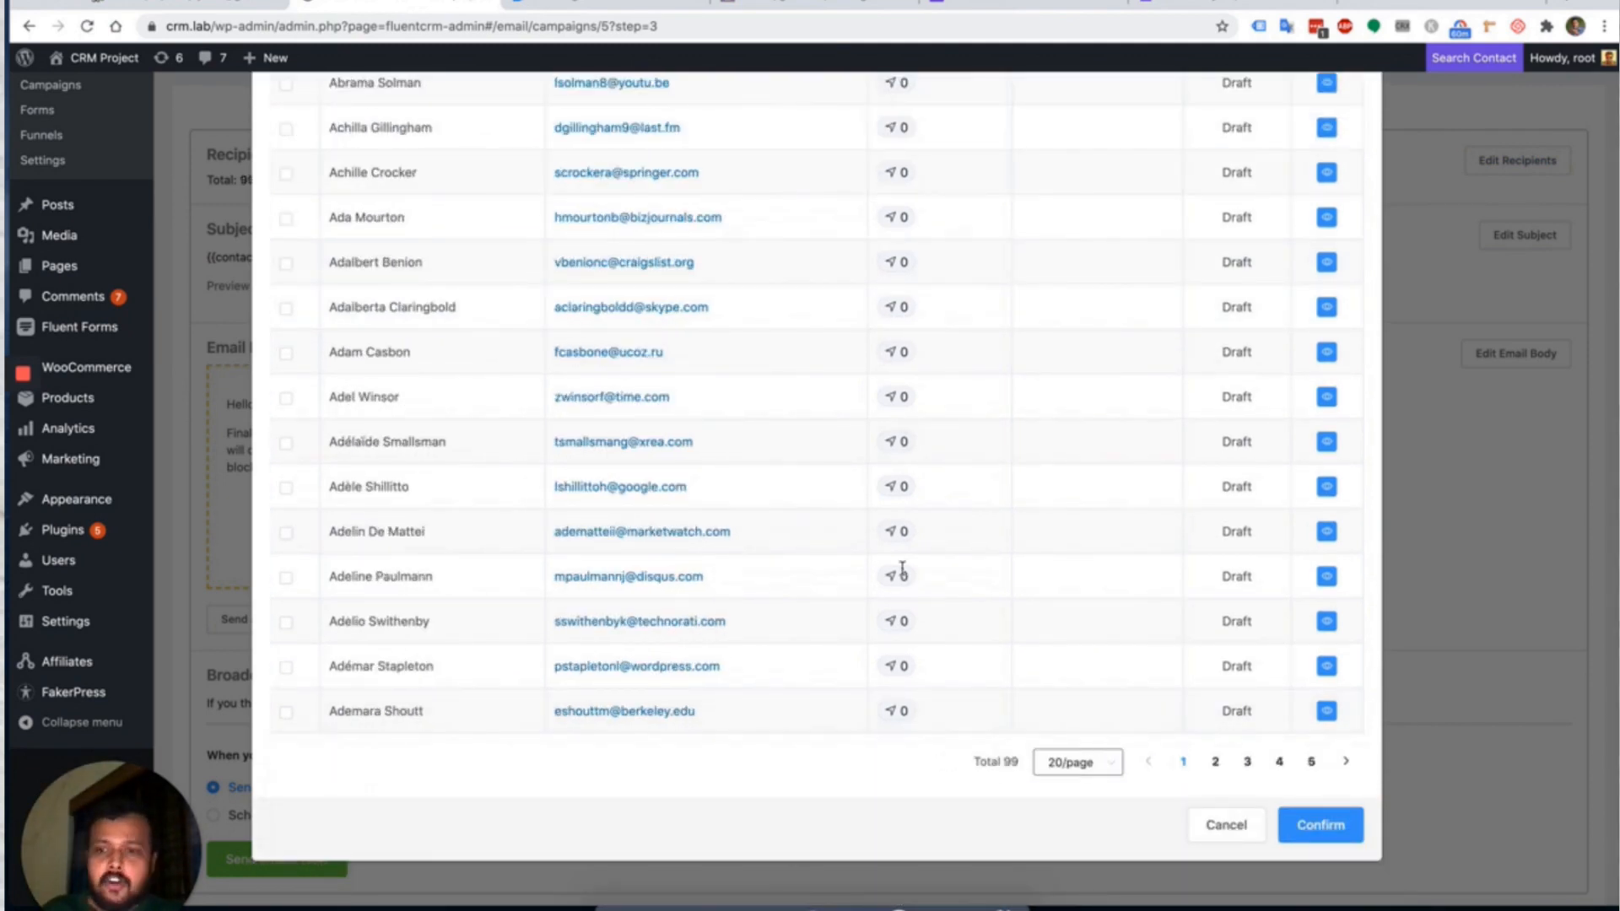
{"action": "scroll", "coordinate": [901, 568], "scroll_direction": "up", "scroll_amount": 3}
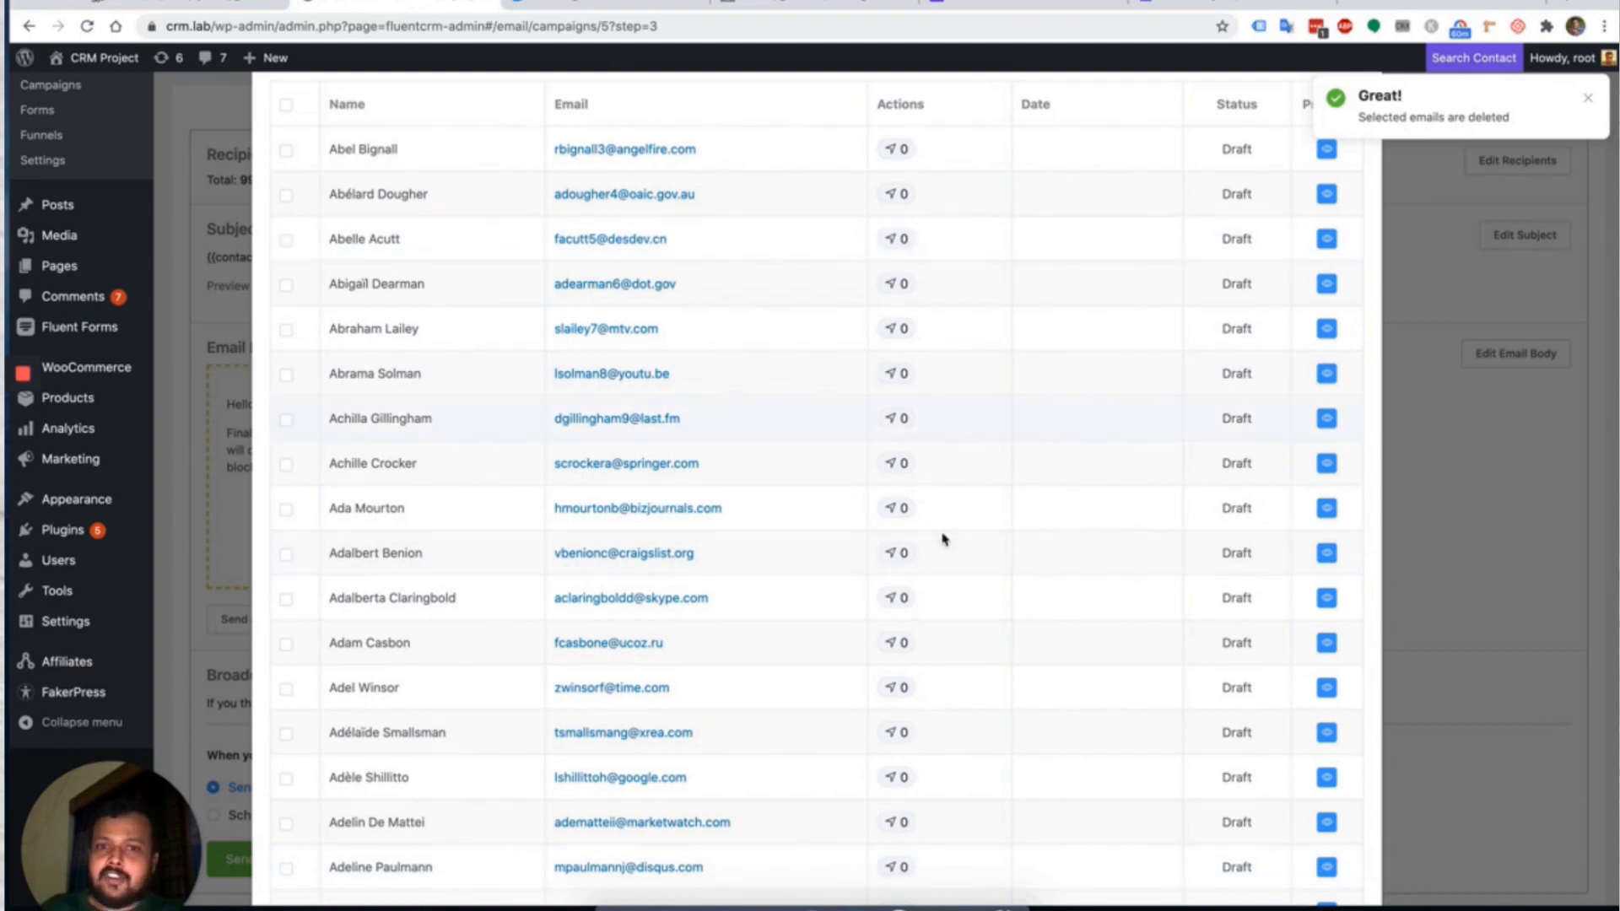
{"action": "scroll", "coordinate": [943, 535], "scroll_direction": "up", "scroll_amount": 2}
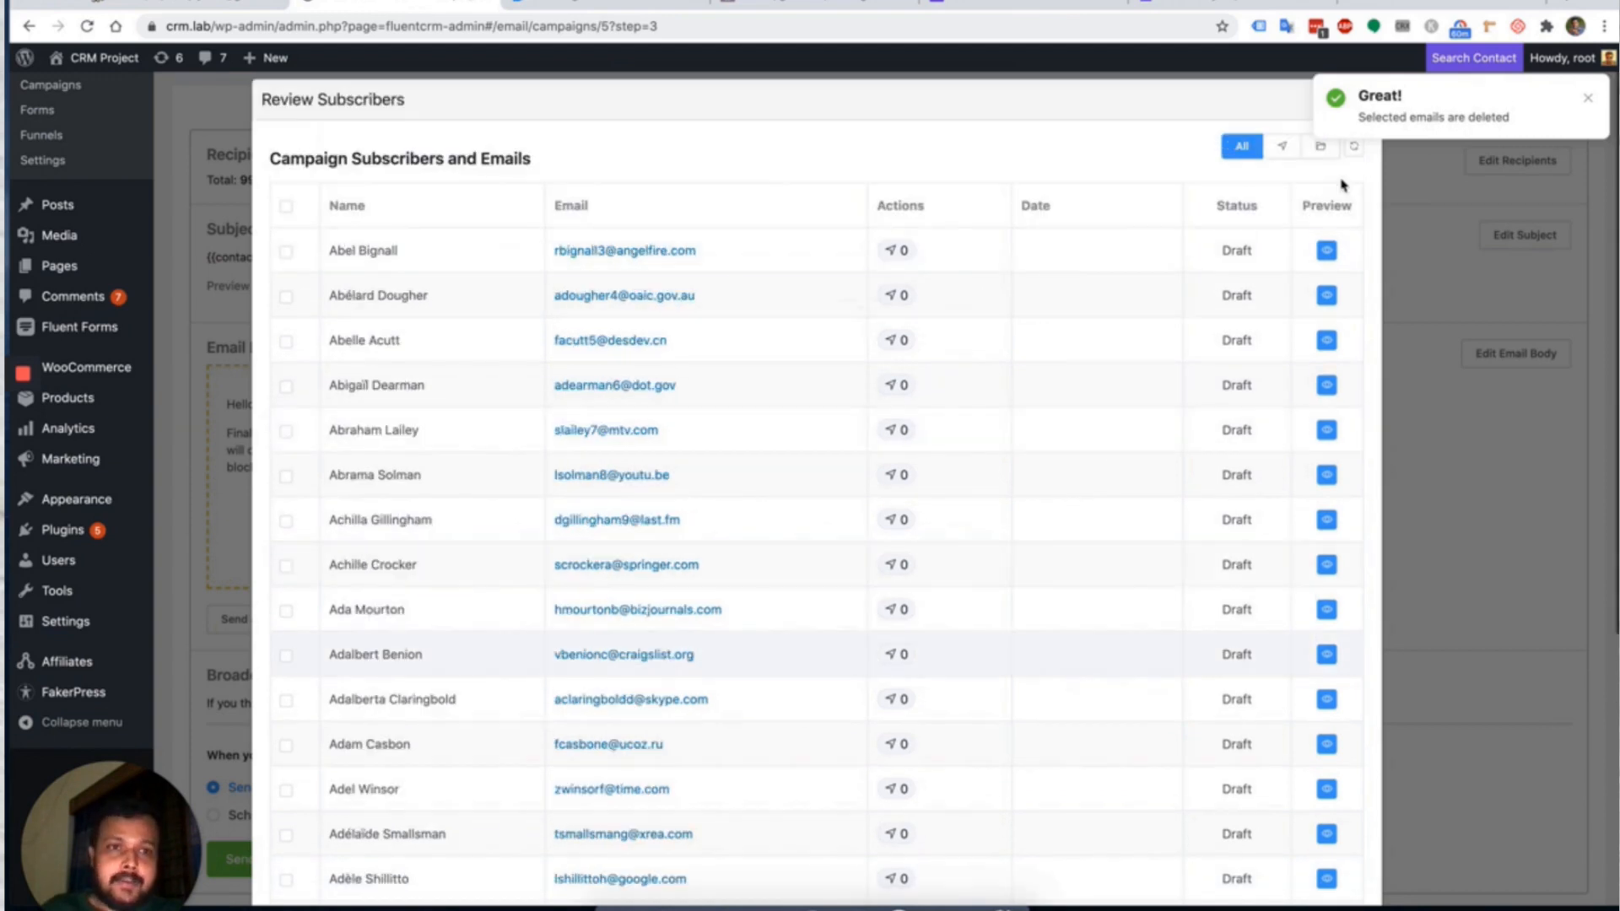
{"action": "left_click", "coordinate": [1586, 98]}
{"action": "left_click", "coordinate": [1357, 105]}
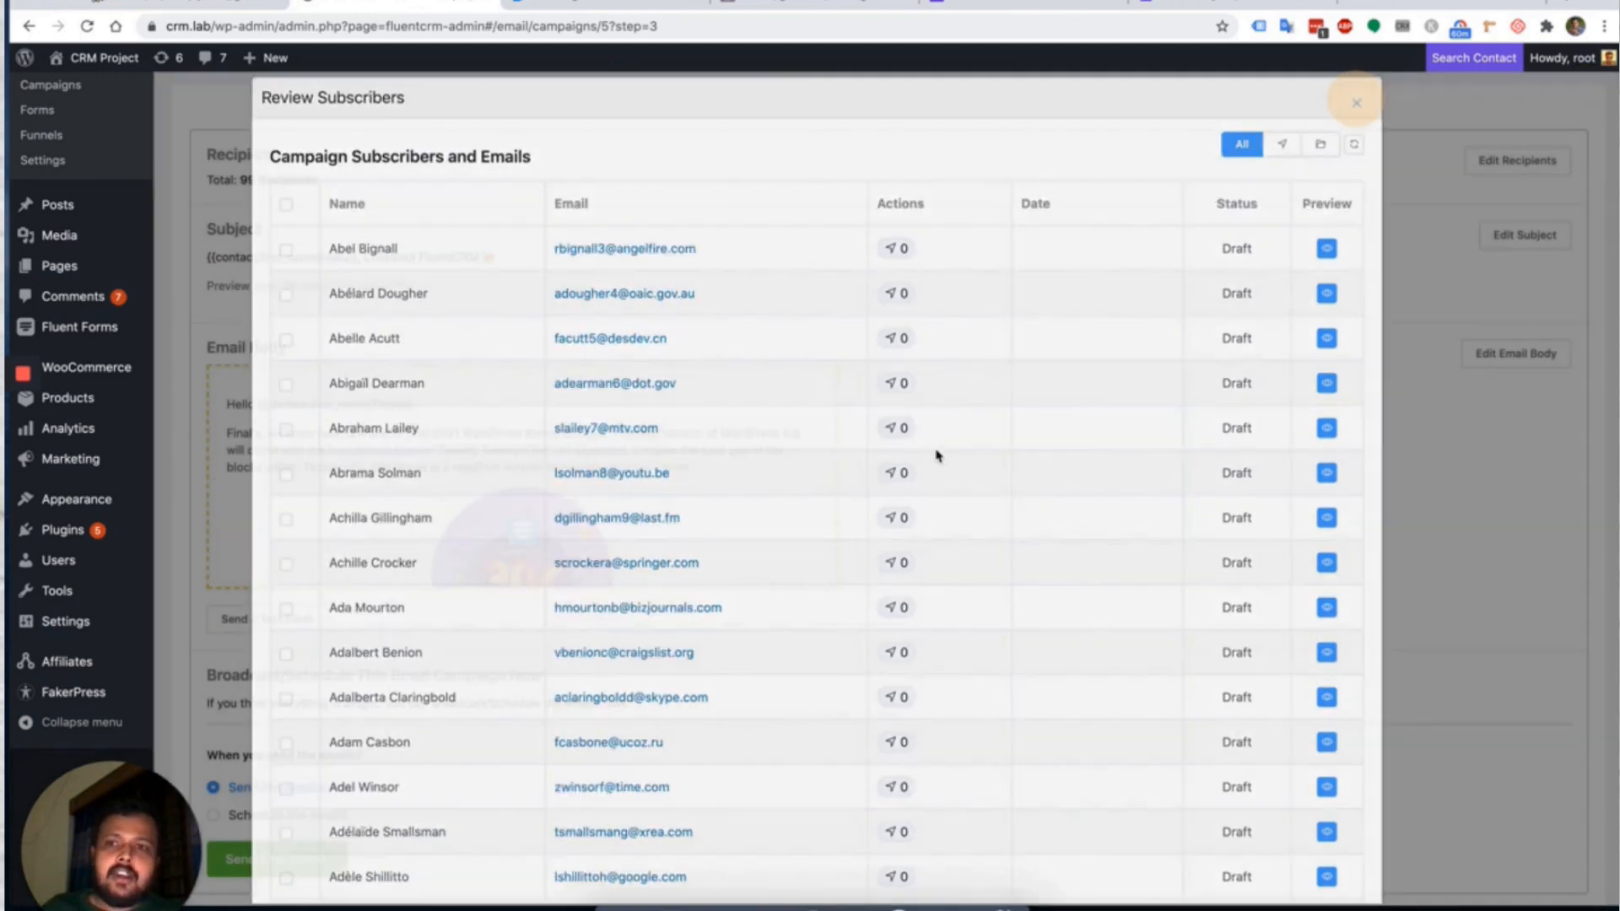
{"action": "scroll", "coordinate": [1059, 354], "scroll_direction": "down", "scroll_amount": 2}
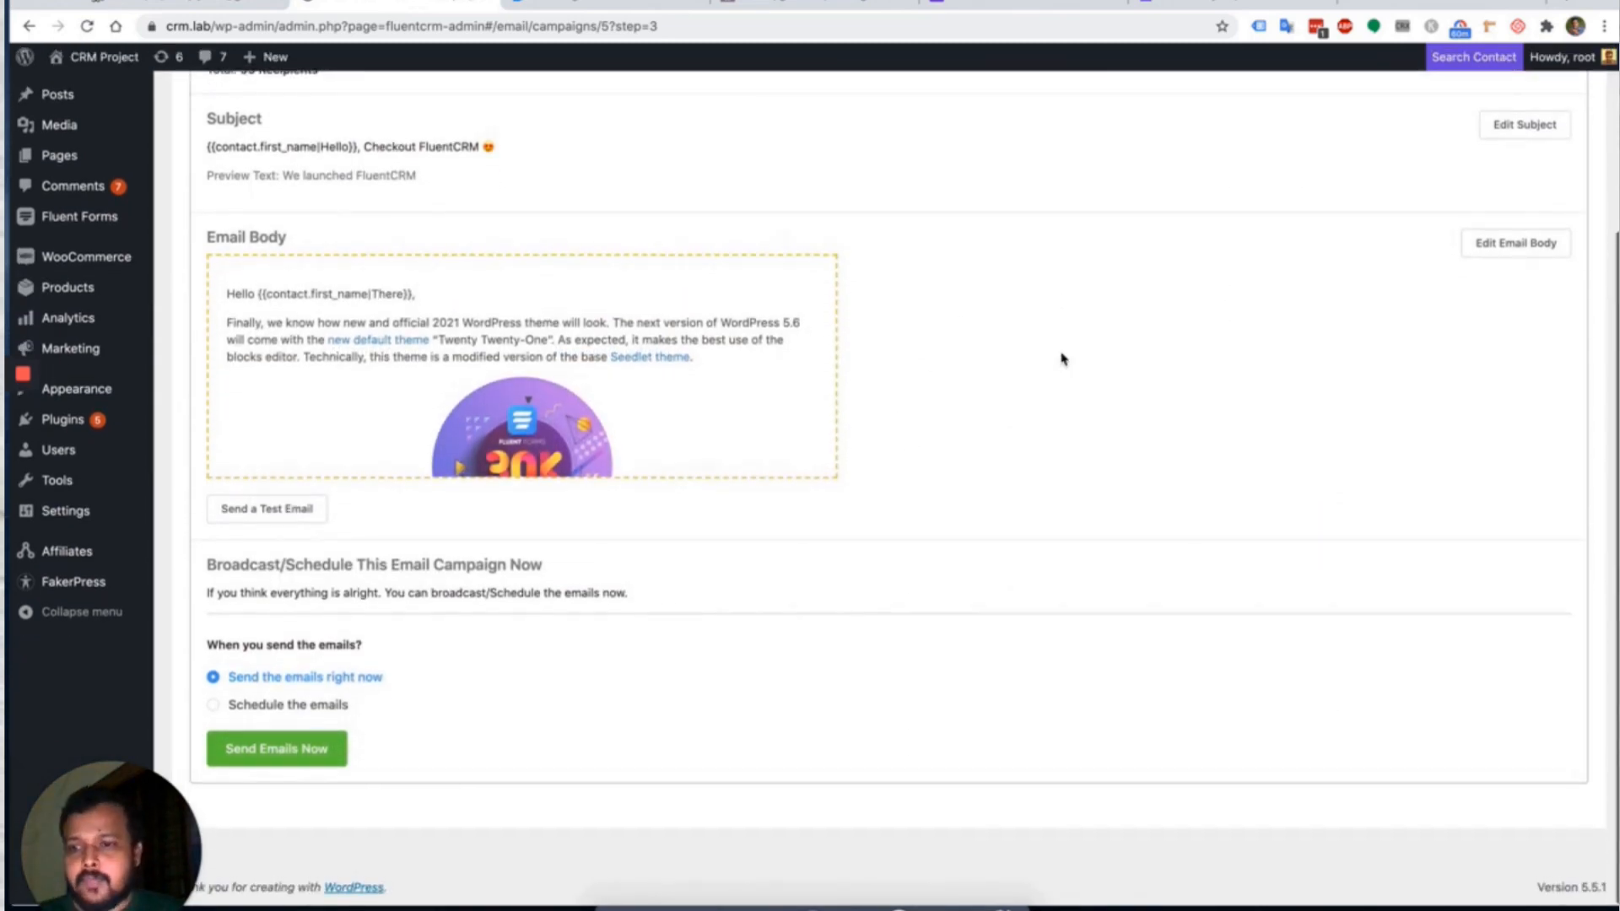
{"action": "scroll", "coordinate": [757, 566], "scroll_direction": "up", "scroll_amount": 3}
{"action": "scroll", "coordinate": [757, 566], "scroll_direction": "down", "scroll_amount": 3}
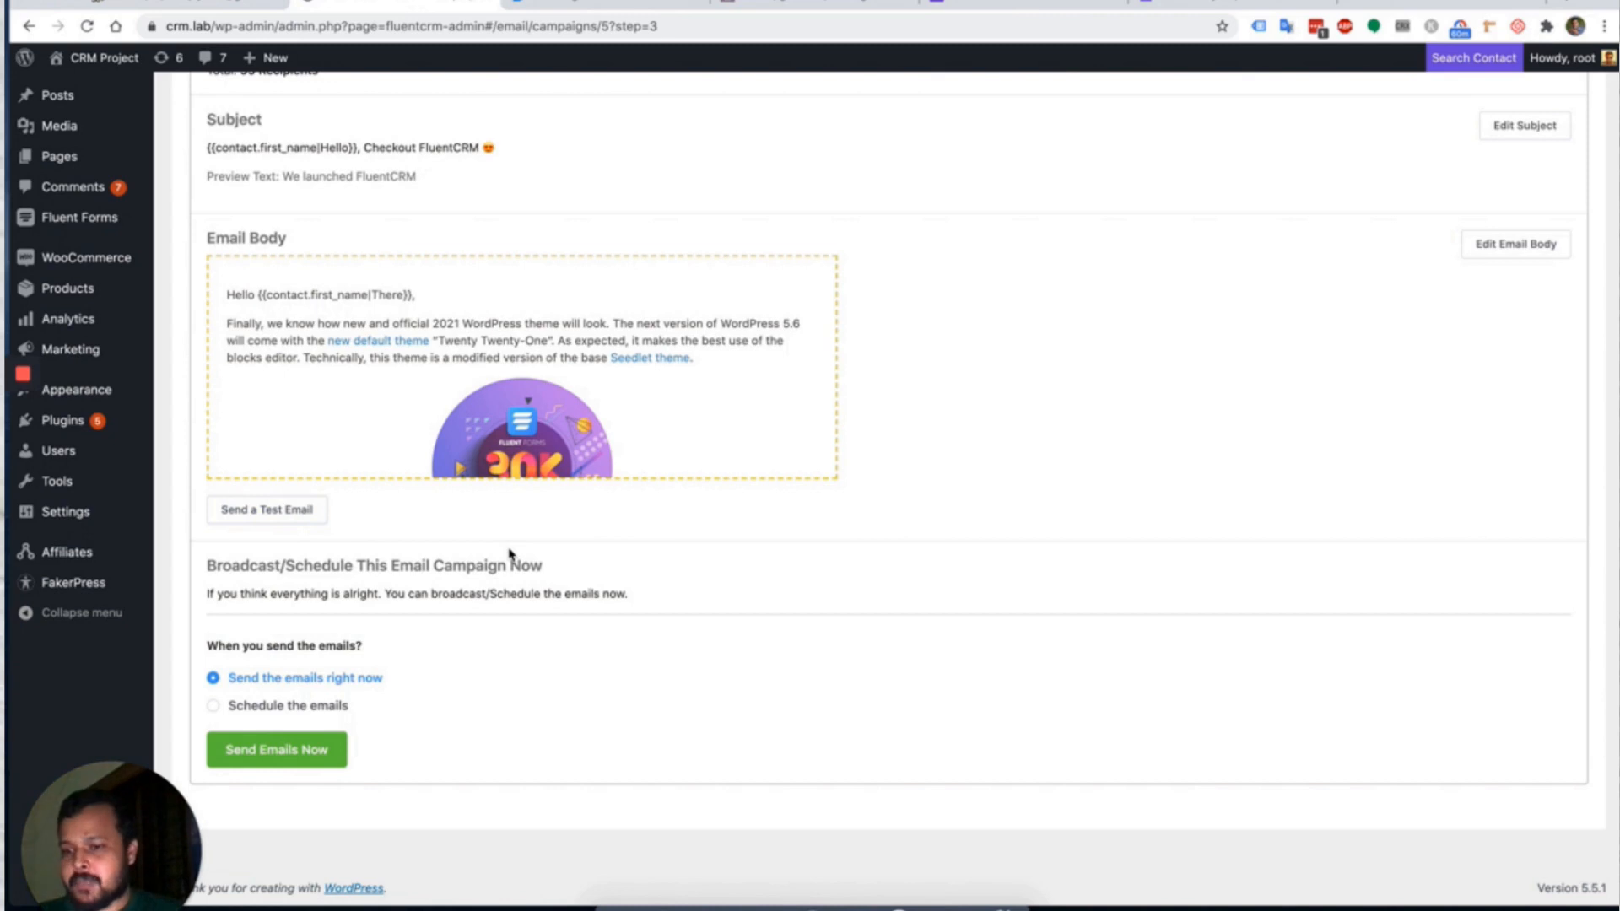
{"action": "left_click", "coordinate": [295, 707]}
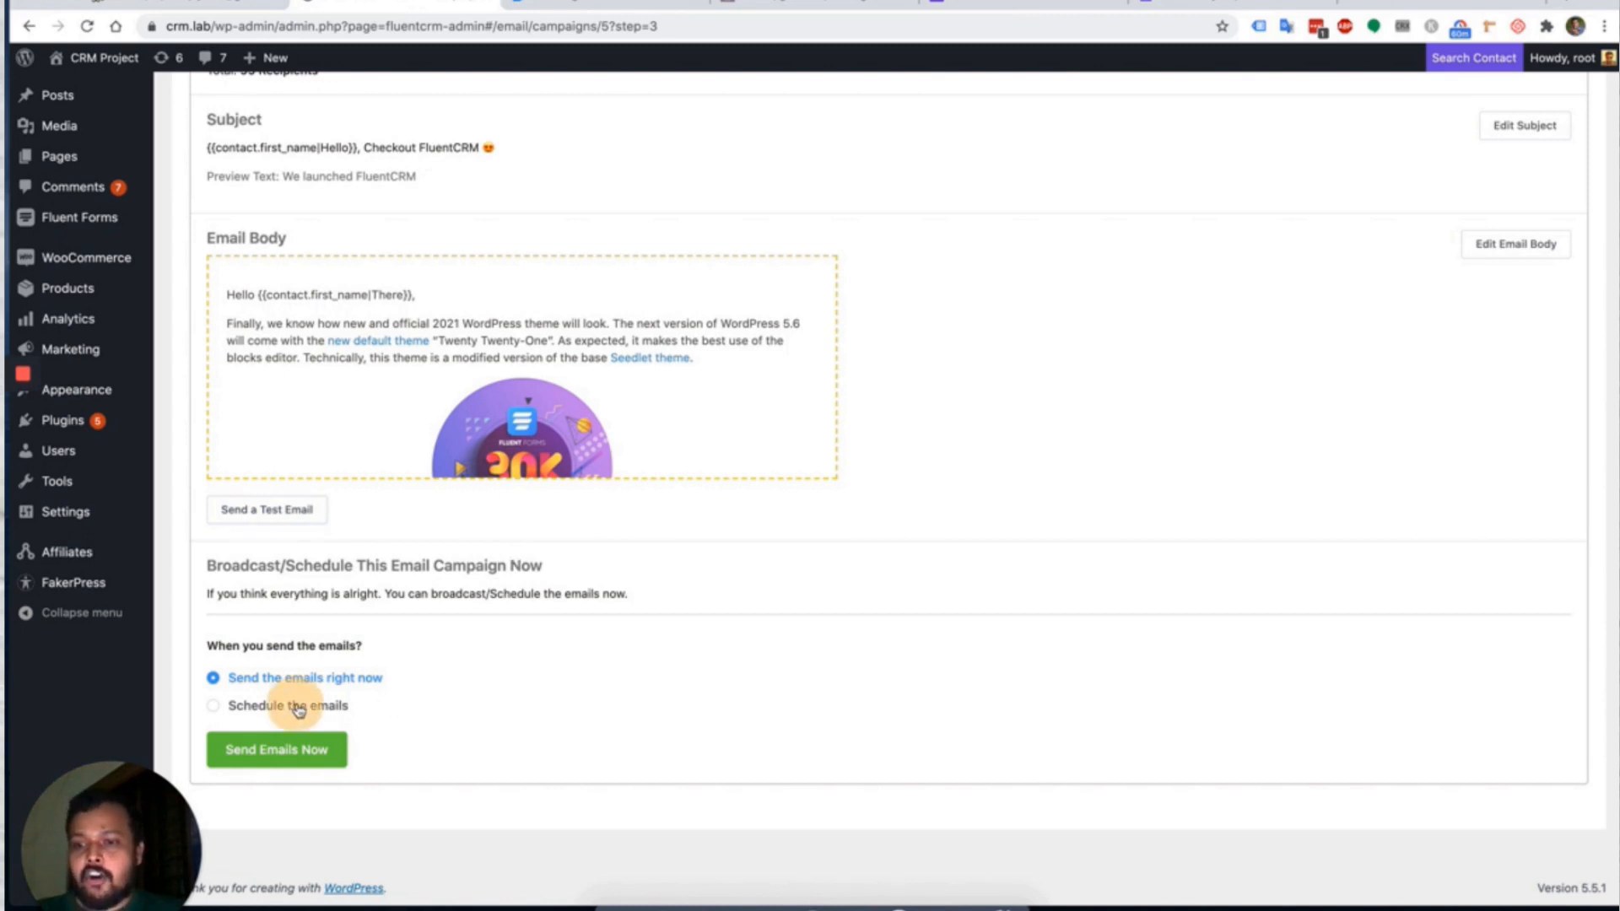
{"action": "scroll", "coordinate": [464, 675], "scroll_direction": "down", "scroll_amount": 1}
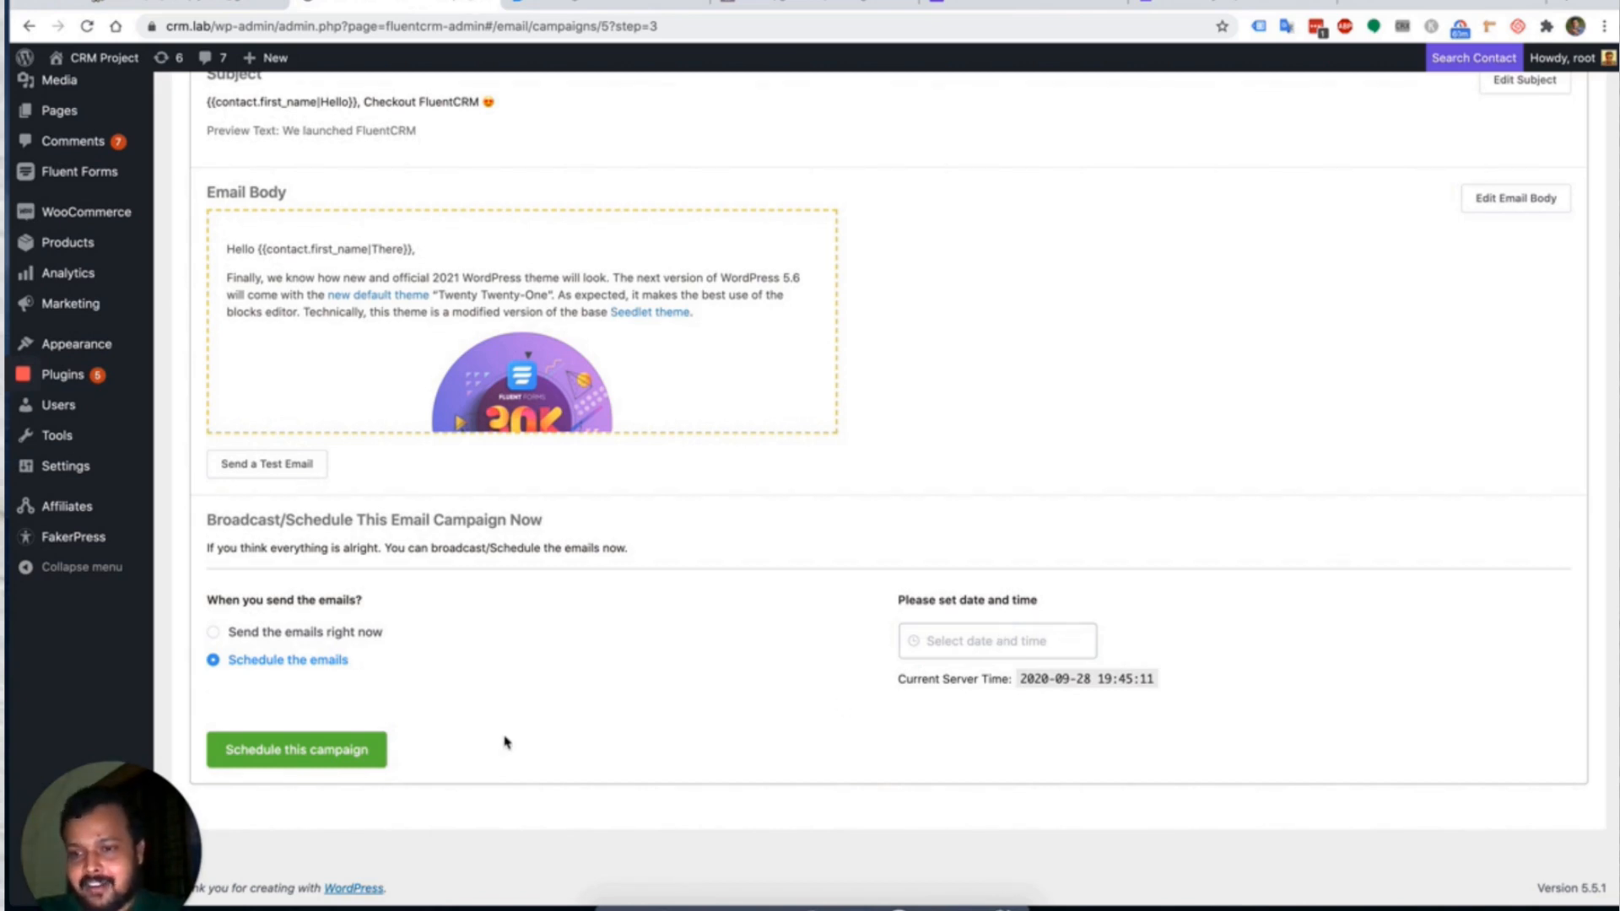
{"action": "left_click", "coordinate": [307, 631]}
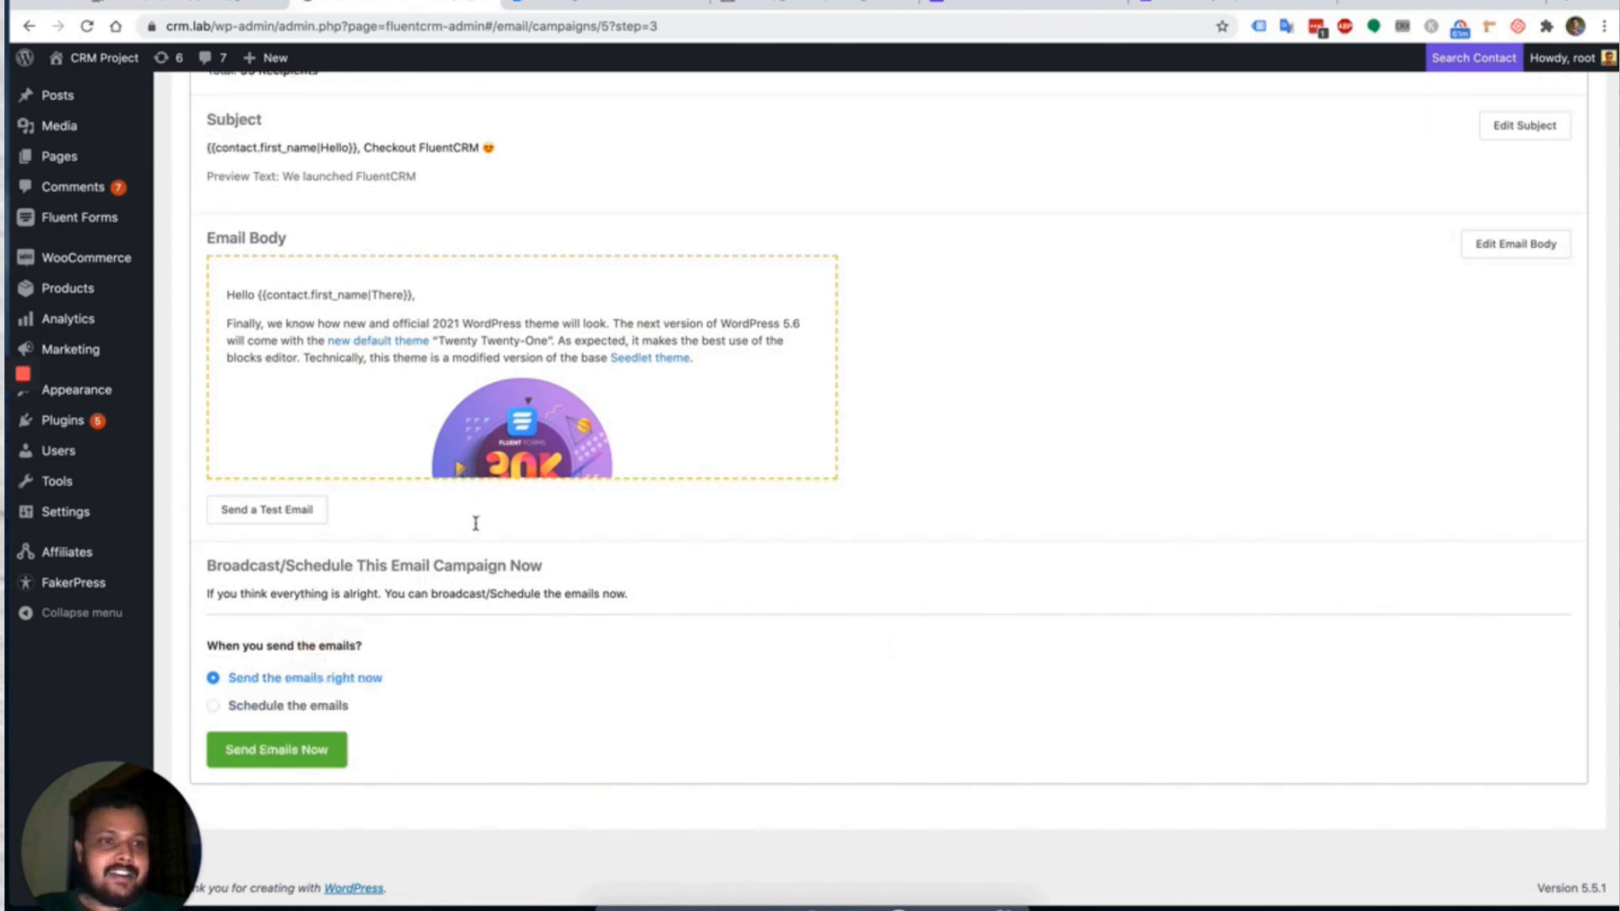
{"action": "scroll", "coordinate": [863, 474], "scroll_direction": "up", "scroll_amount": 3}
{"action": "scroll", "coordinate": [734, 422], "scroll_direction": "down", "scroll_amount": 3}
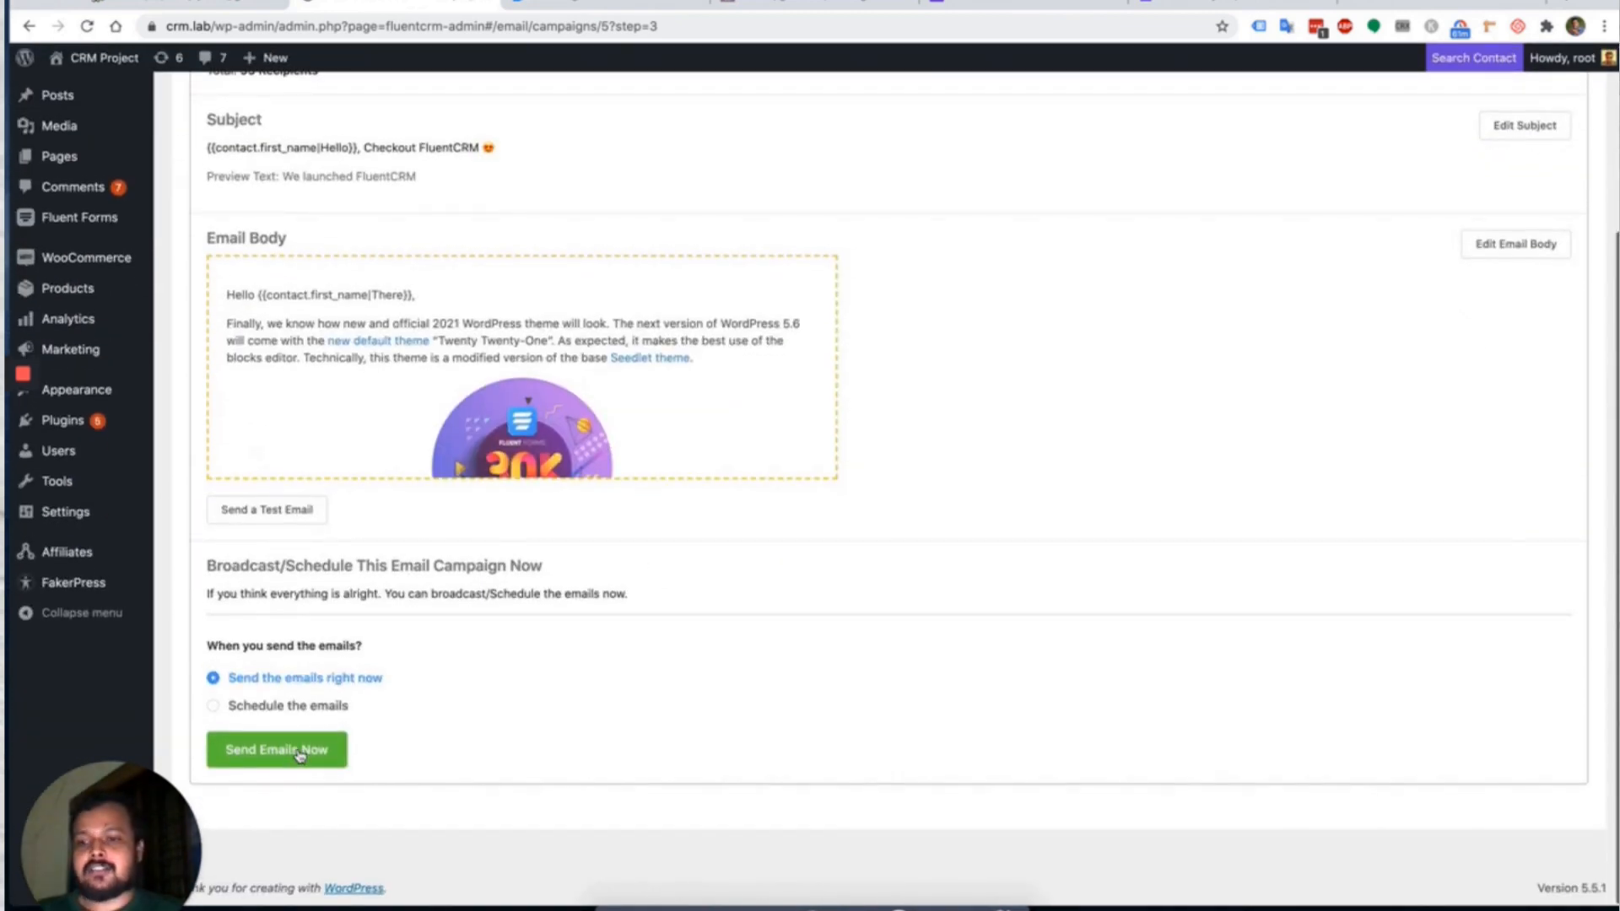
Send the campaign now and watch it reach 80 of 99 emails sent.
{"action": "left_click", "coordinate": [299, 754]}
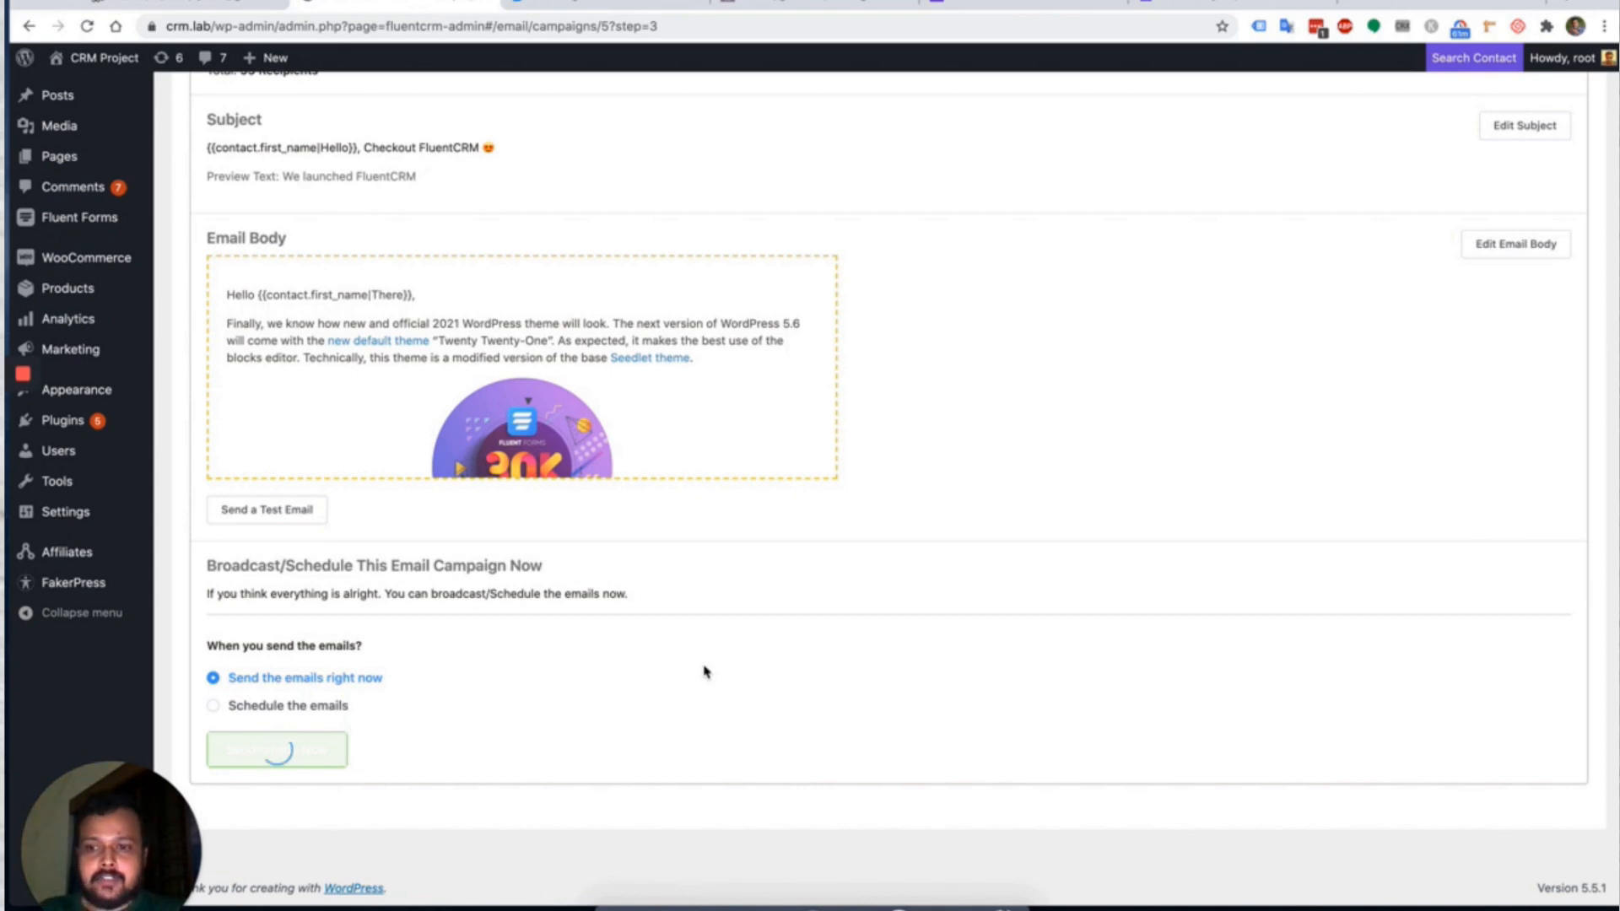
{"action": "left_click", "coordinate": [748, 904]}
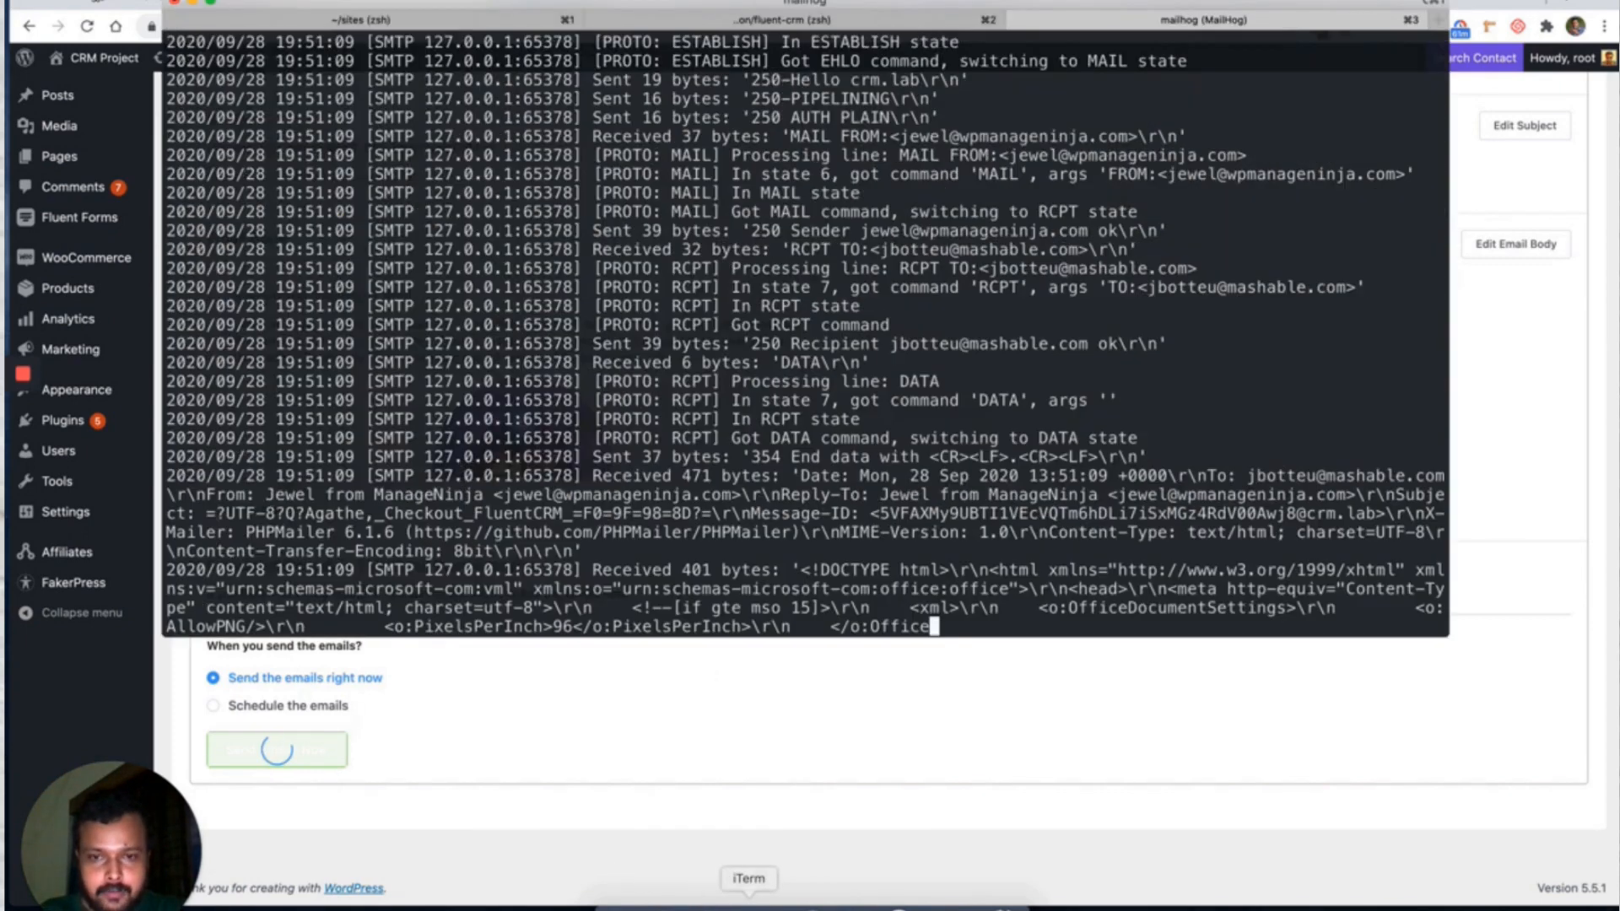
{"action": "left_click", "coordinate": [715, 749]}
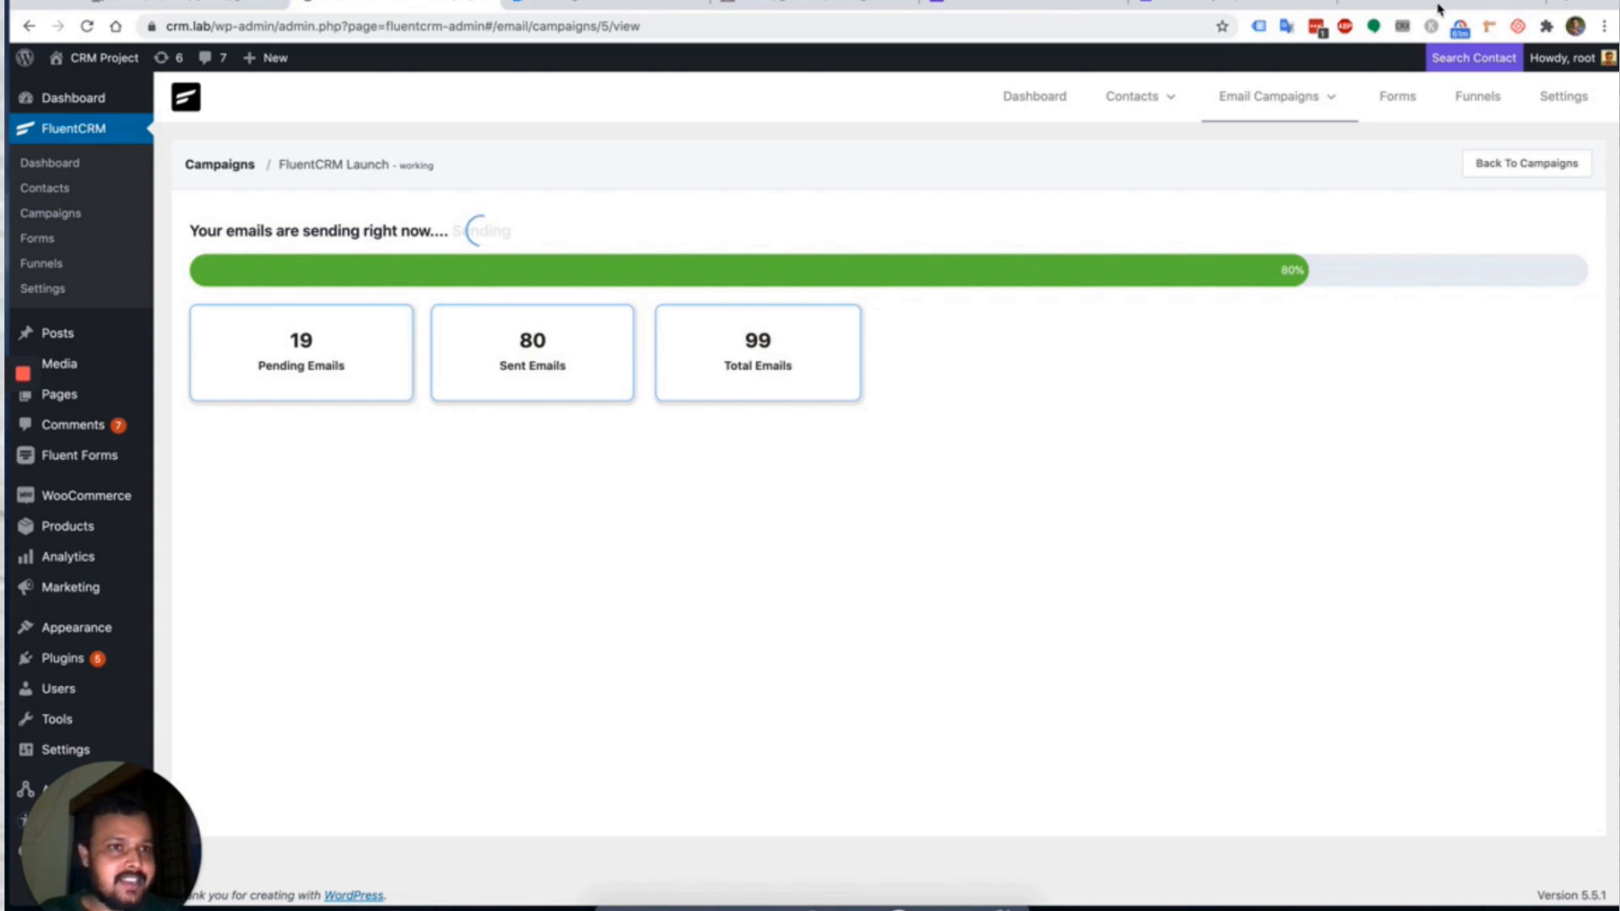
{"action": "left_click", "coordinate": [1438, 7]}
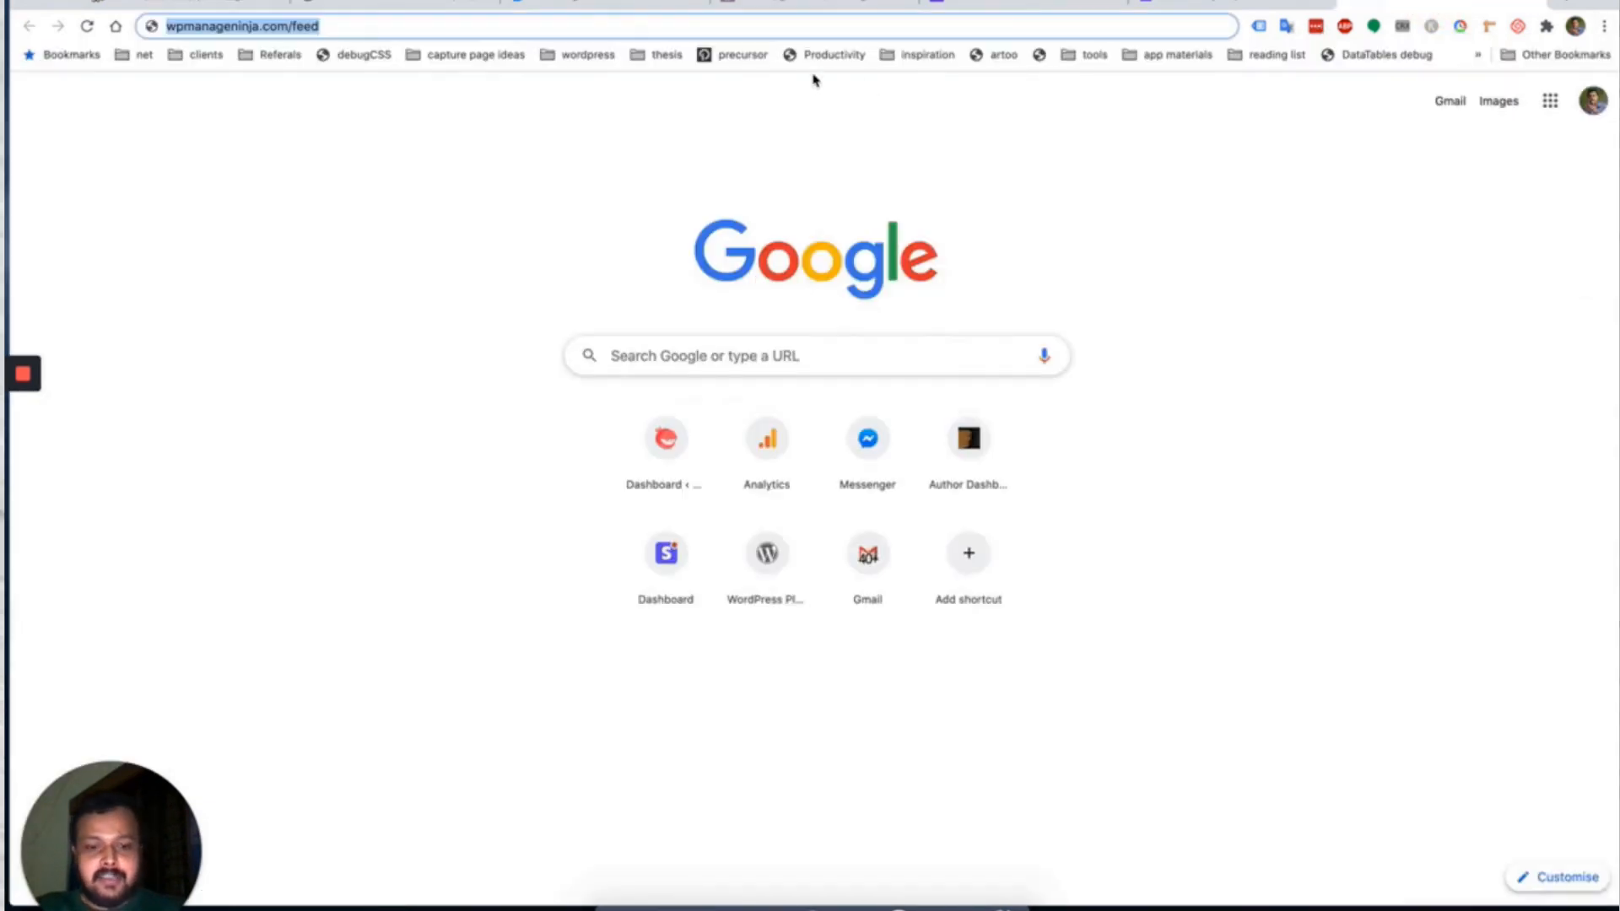
Load MailHog at 0.0.0.0:8025 and list its 202 inbox messages.
{"action": "type", "text": "0.0.0.0:8025/#"}
{"action": "key", "text": "Return"}
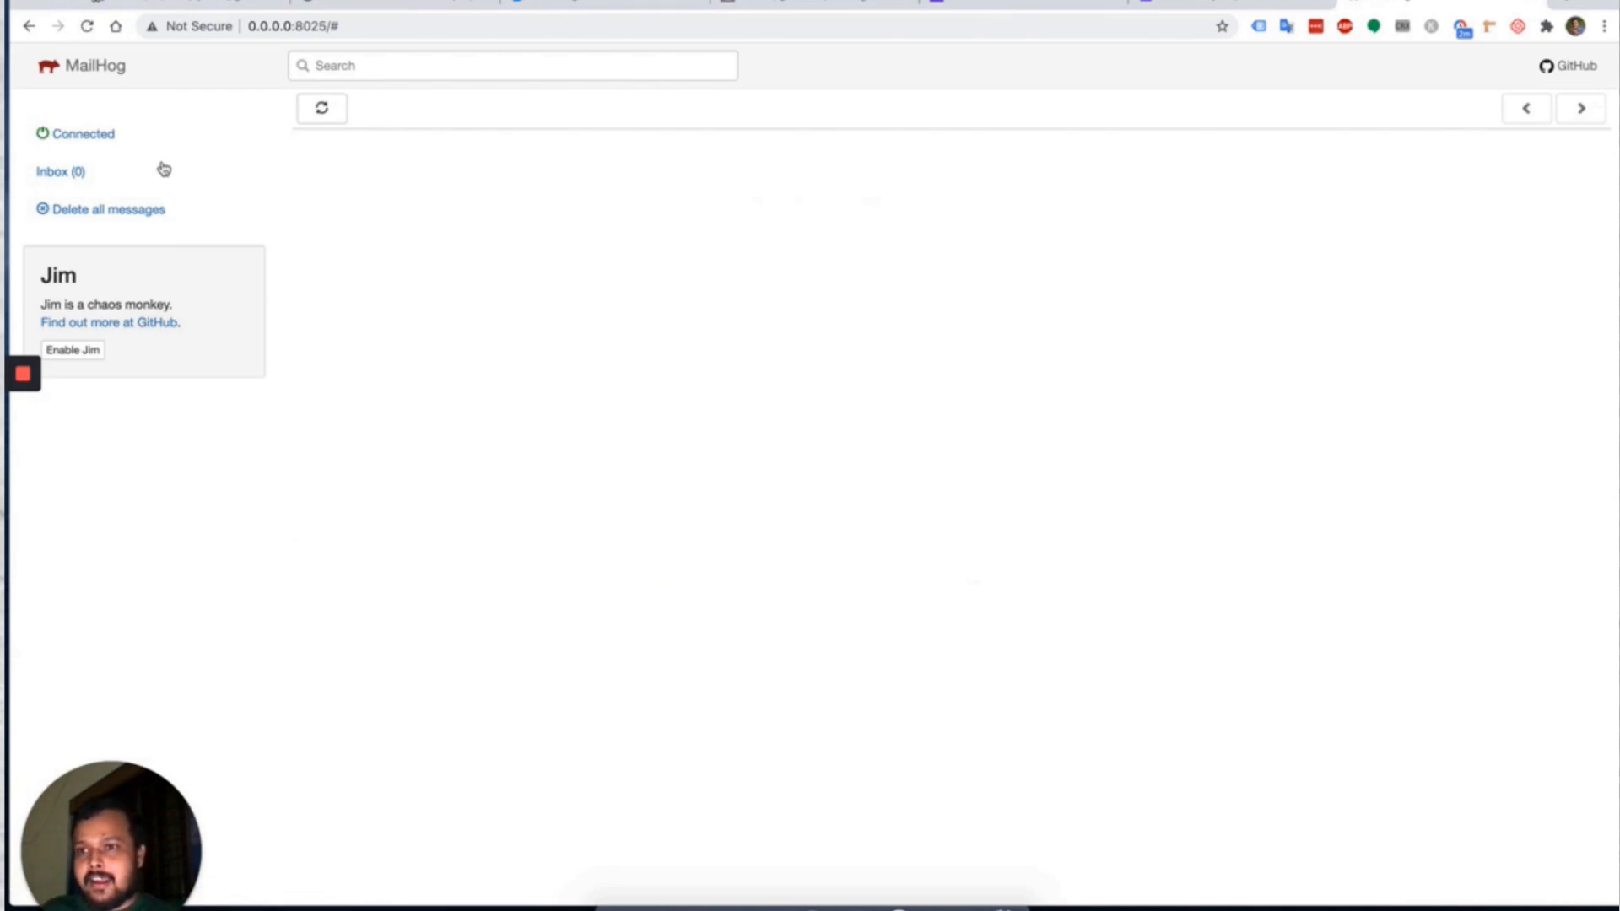
{"action": "left_click", "coordinate": [164, 169]}
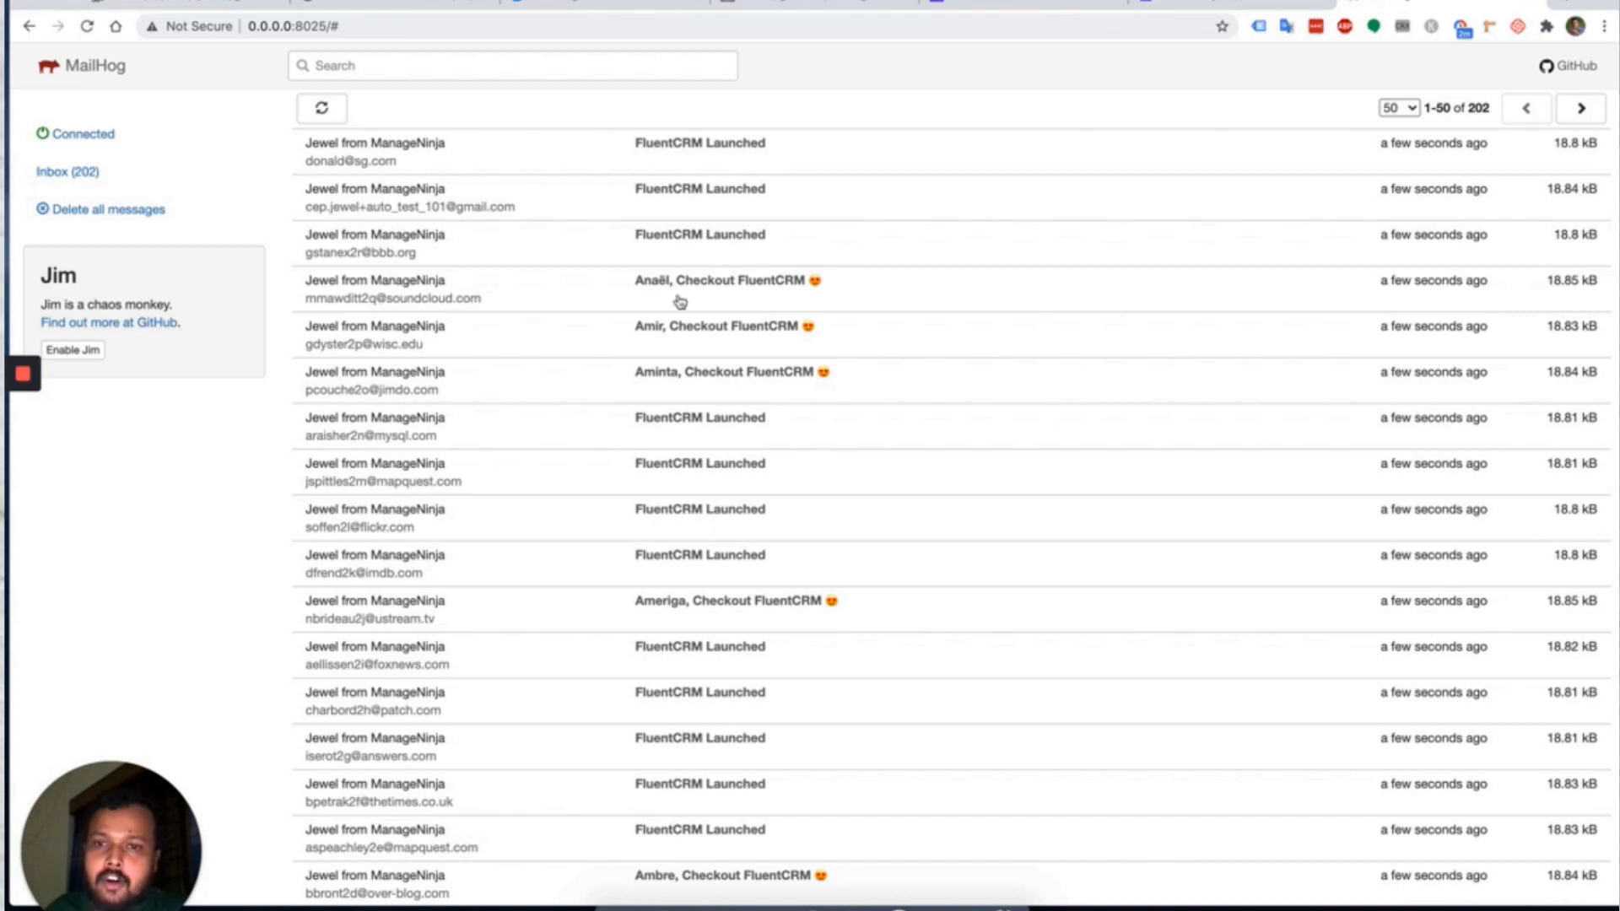
{"action": "scroll", "coordinate": [846, 336], "scroll_direction": "down", "scroll_amount": 3}
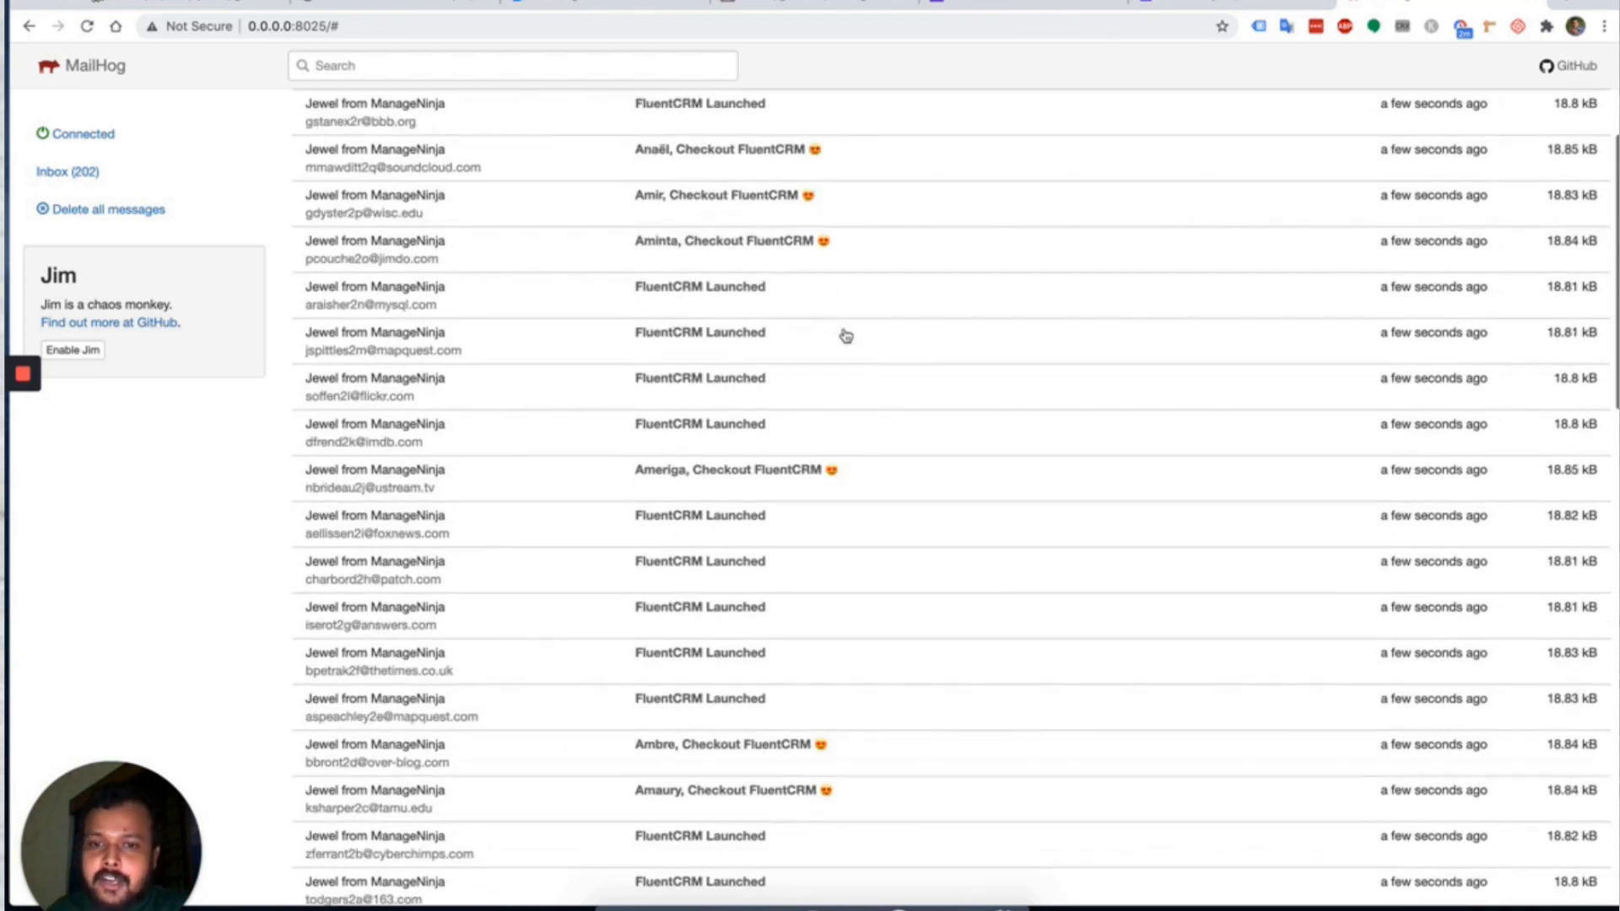
{"action": "scroll", "coordinate": [843, 332], "scroll_direction": "down", "scroll_amount": 1}
{"action": "scroll", "coordinate": [835, 328], "scroll_direction": "up", "scroll_amount": 4}
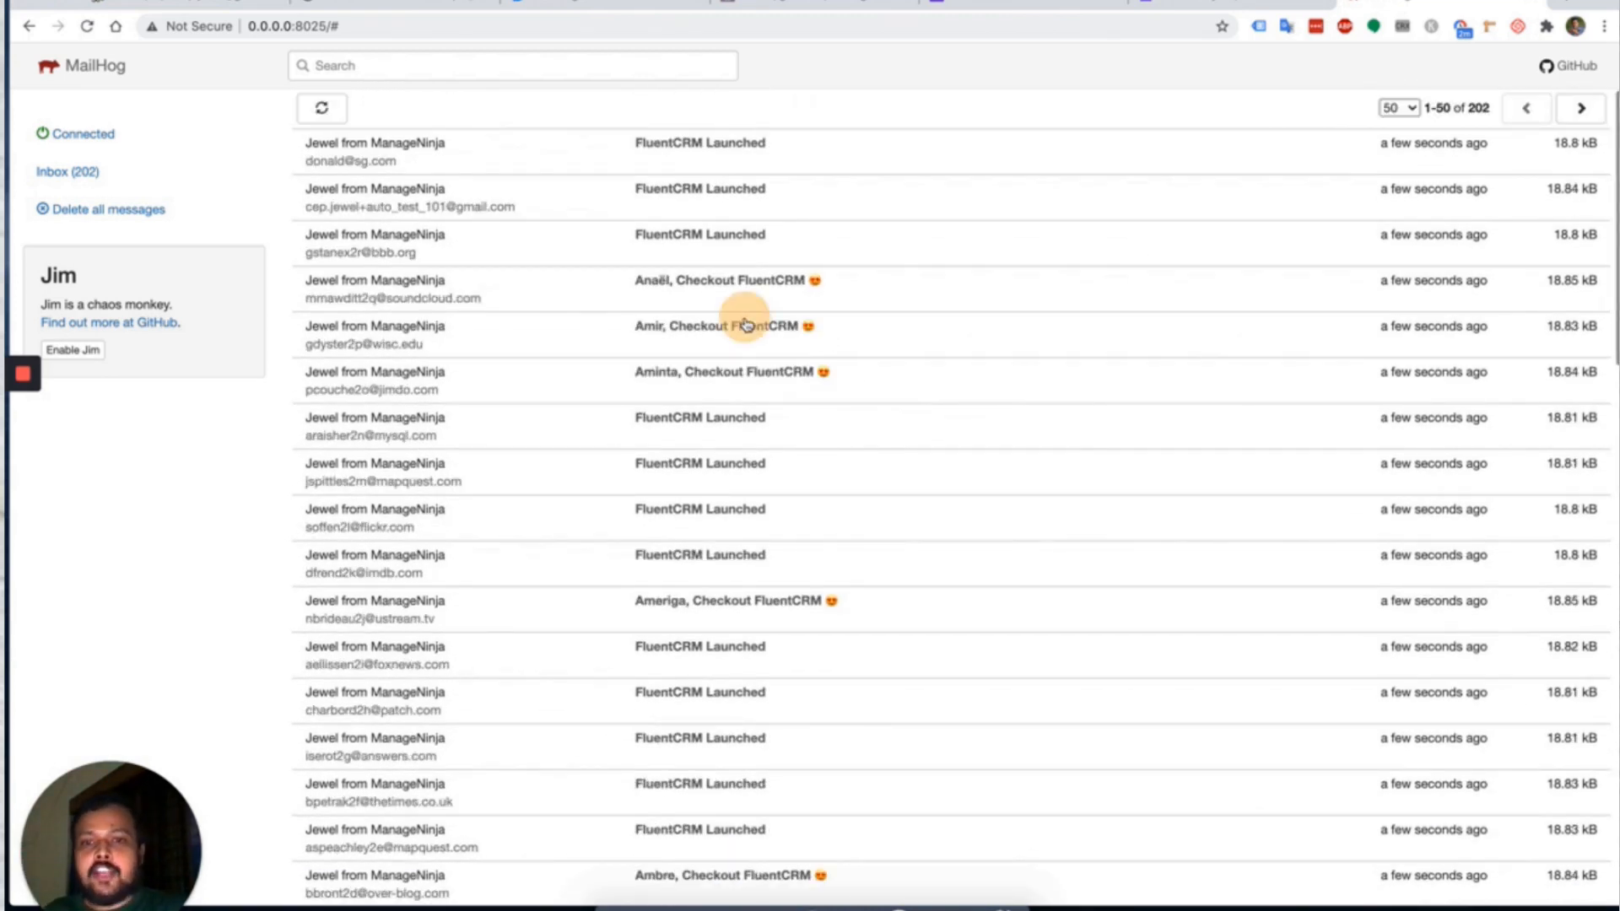
Open several campaign emails, follow their Deals and Seedlet links, then return to FluentCRM.
{"action": "left_click", "coordinate": [742, 327]}
{"action": "left_click", "coordinate": [321, 108]}
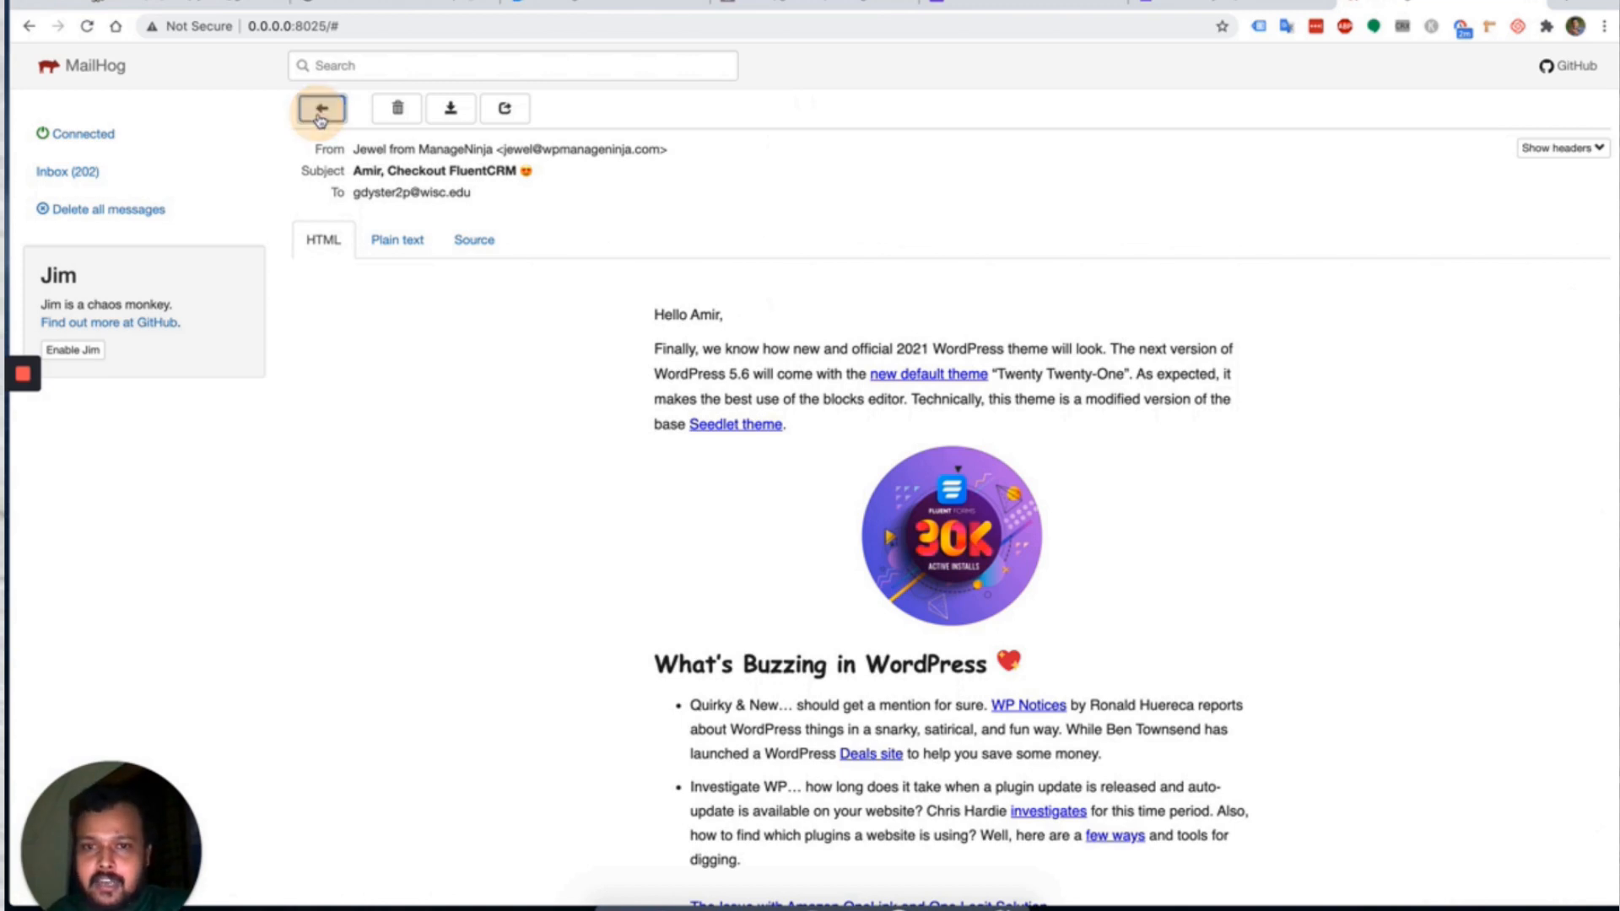
{"action": "left_click", "coordinate": [713, 426]}
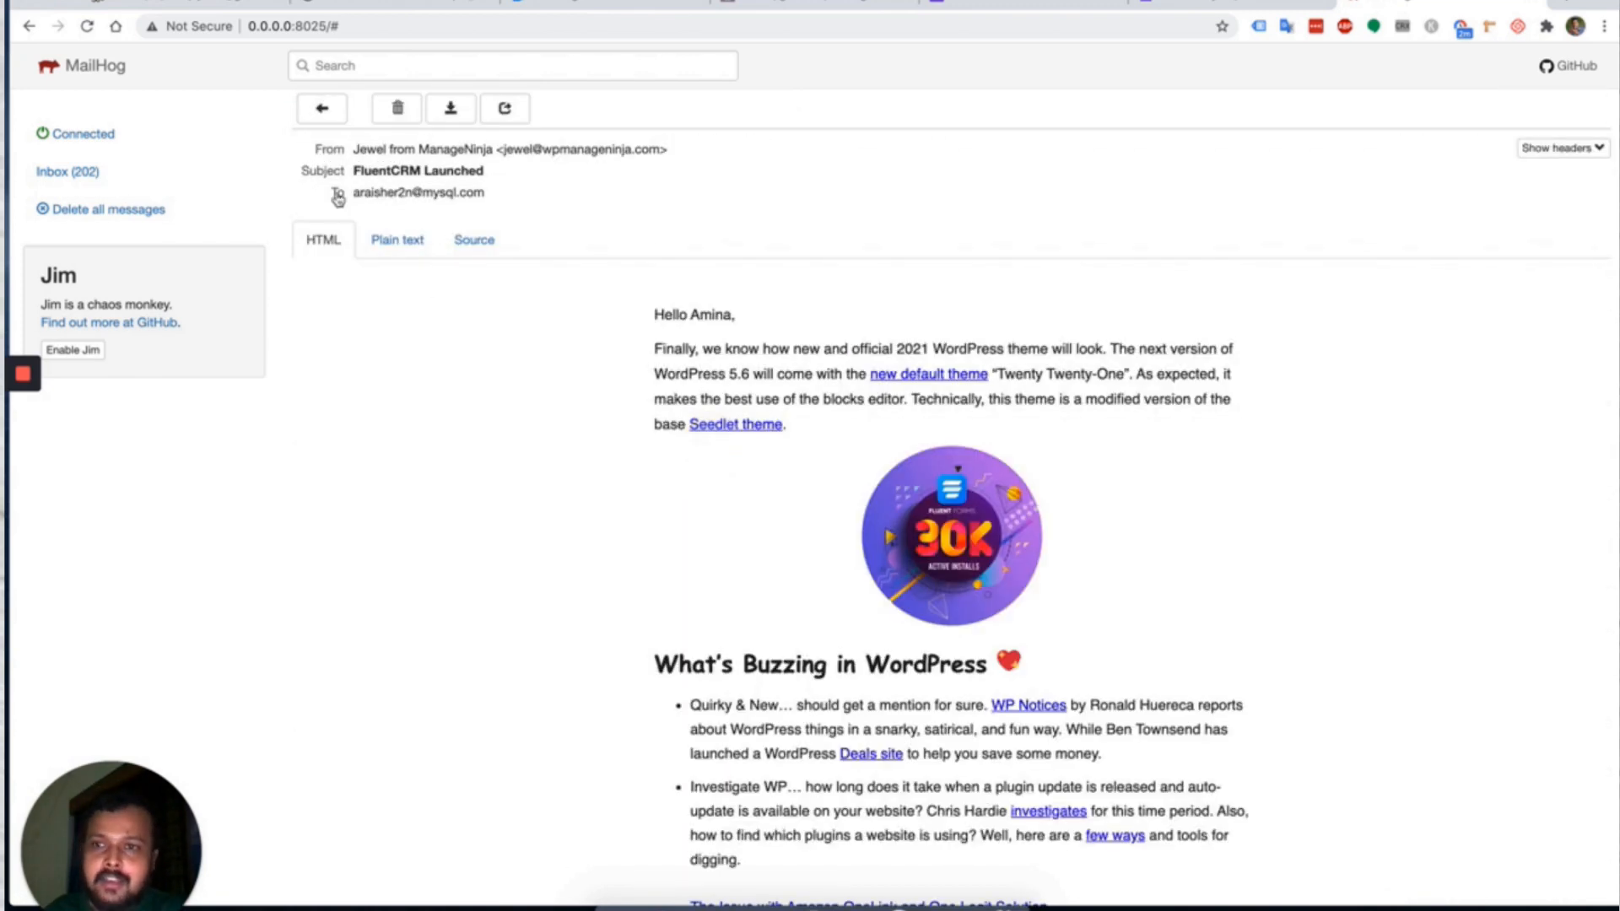
{"action": "left_click", "coordinate": [319, 109]}
{"action": "left_click", "coordinate": [723, 517]}
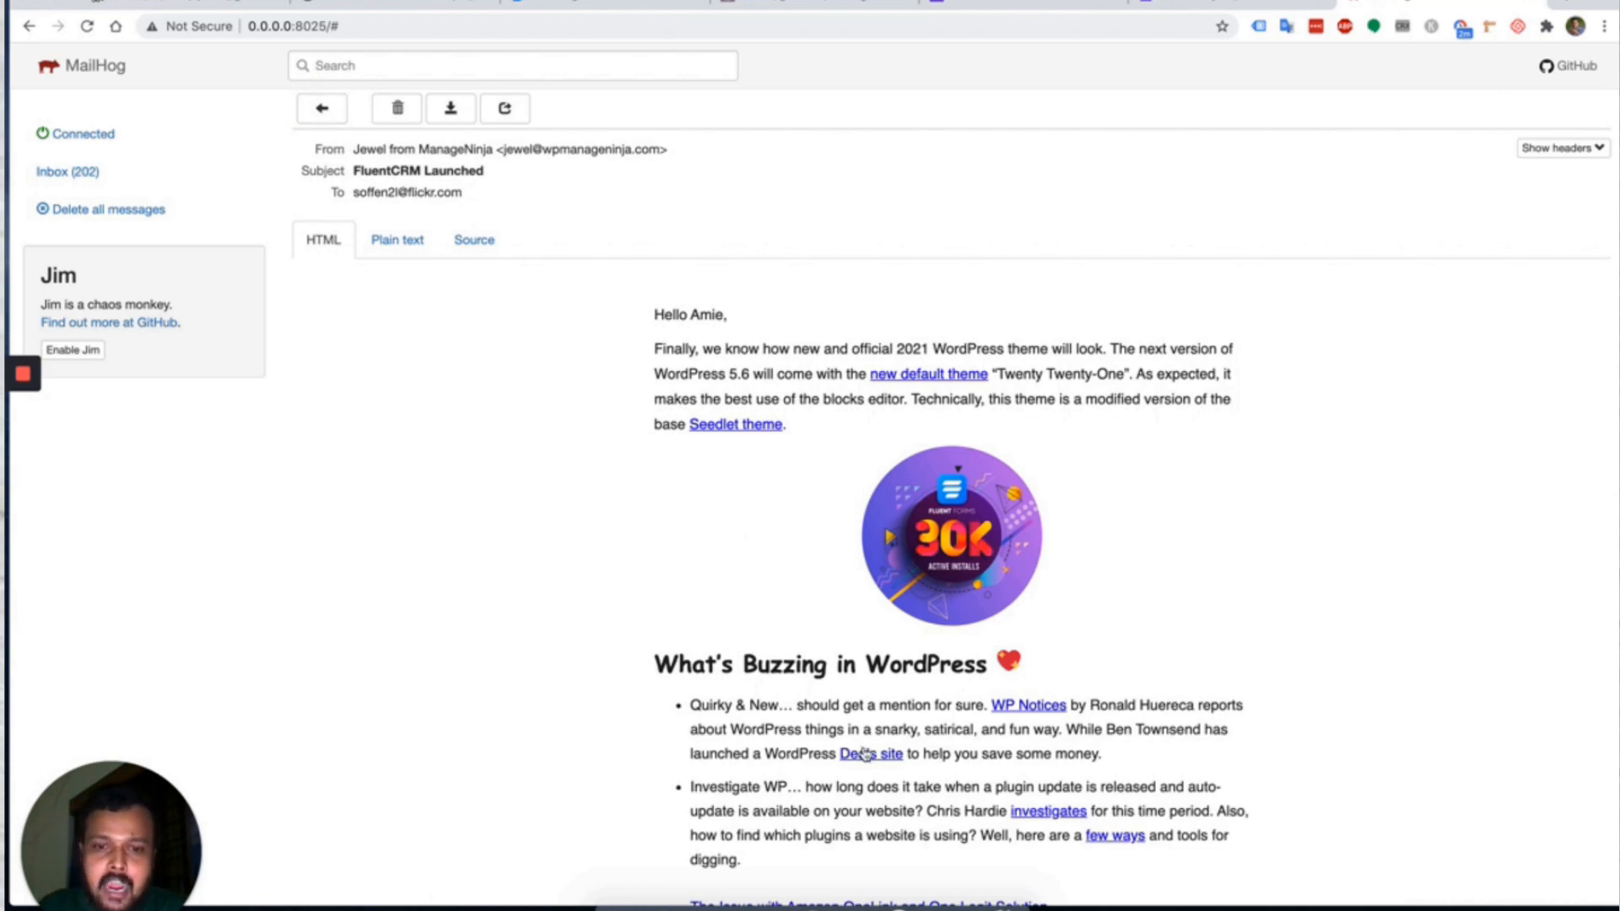
{"action": "left_click", "coordinate": [864, 751], "text": "super"}
{"action": "left_click", "coordinate": [739, 427], "text": "super"}
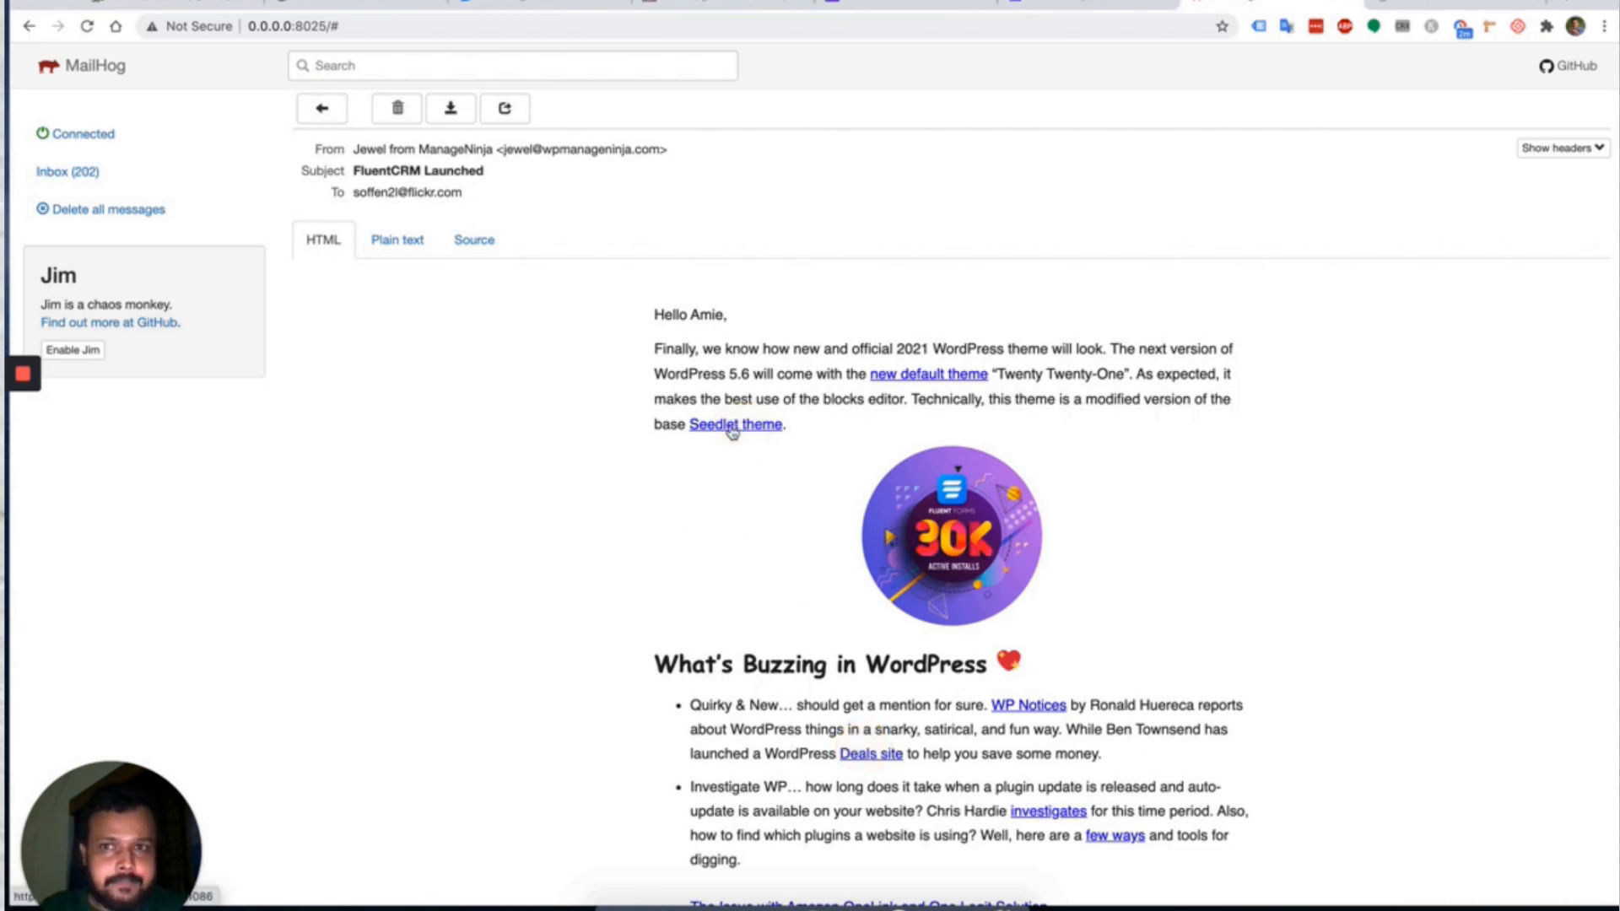
{"action": "left_click", "coordinate": [321, 108]}
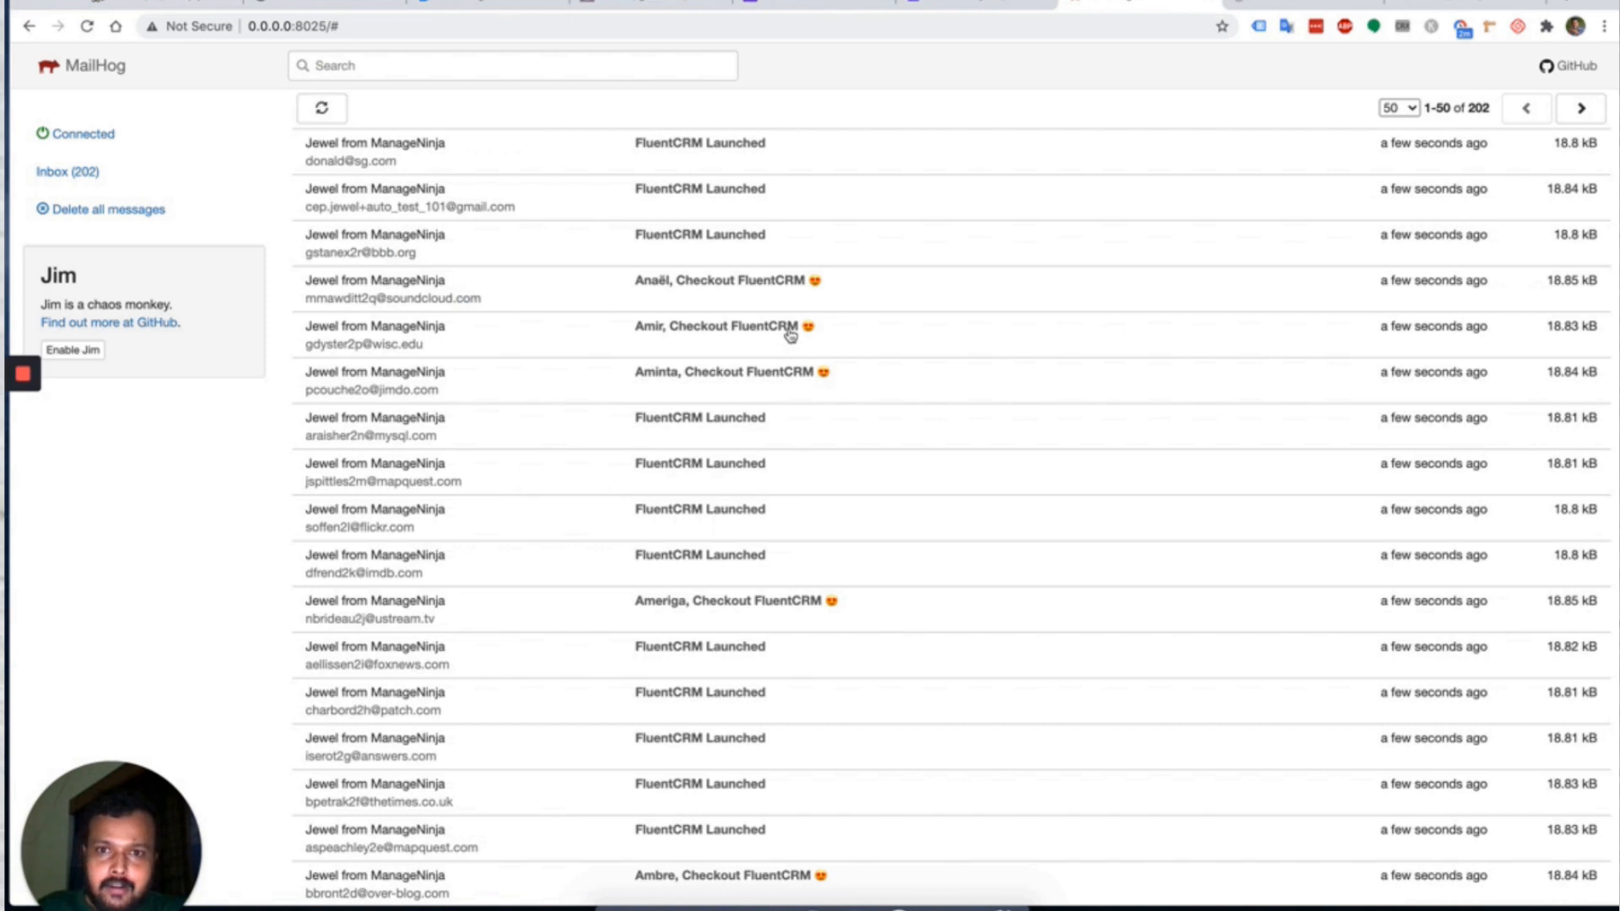
{"action": "left_click", "coordinate": [733, 242]}
{"action": "left_click", "coordinate": [340, 108]}
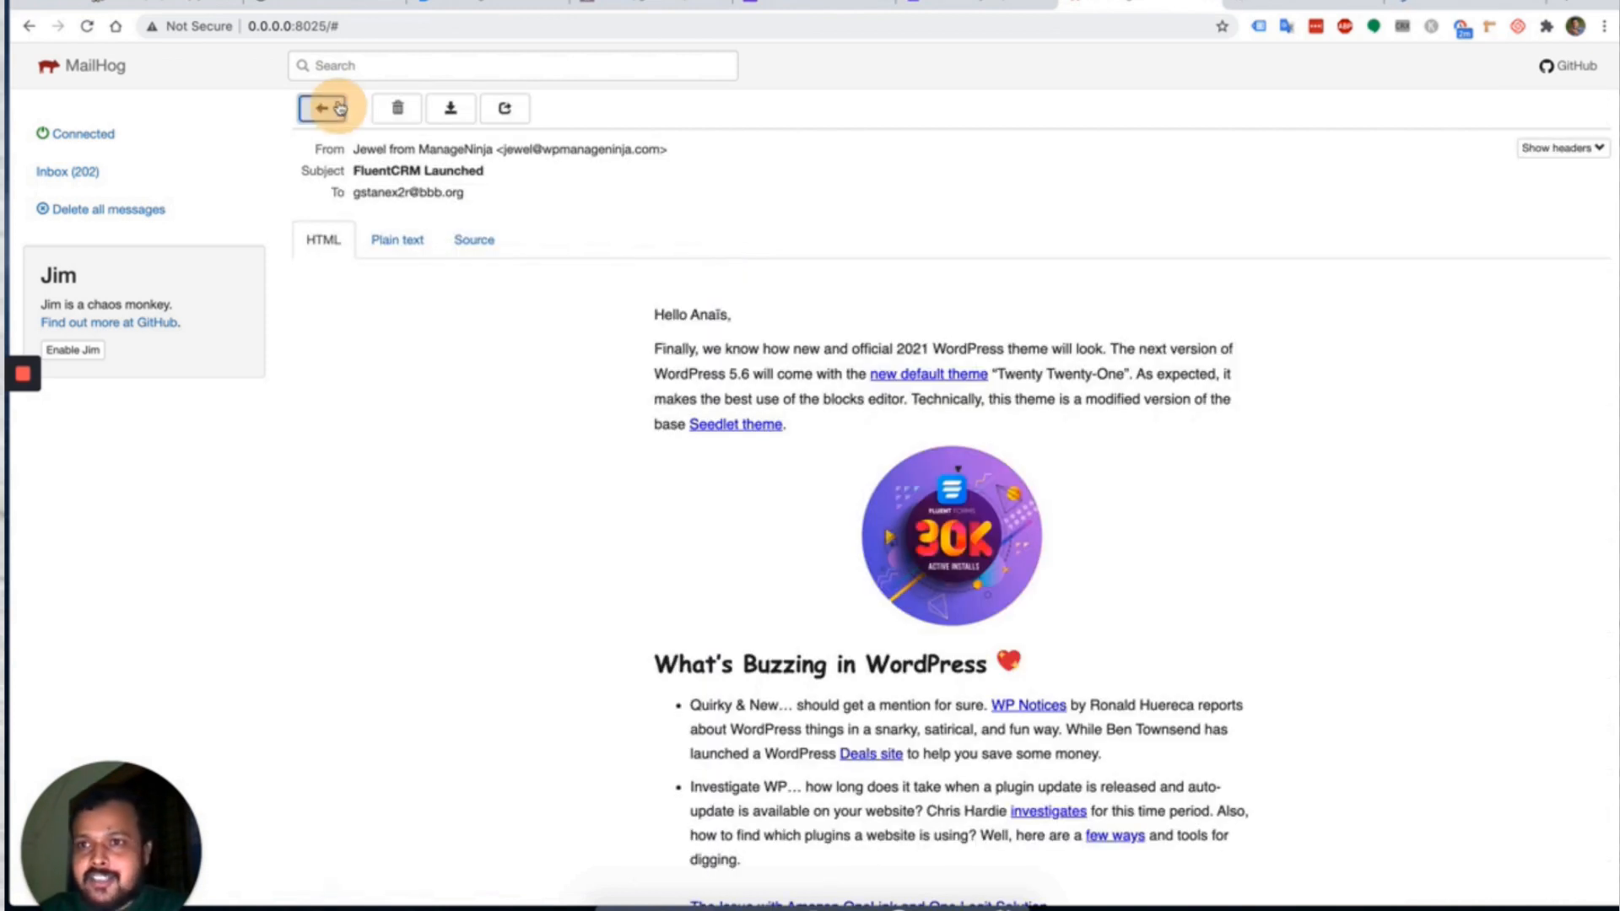
{"action": "left_click", "coordinate": [319, 9]}
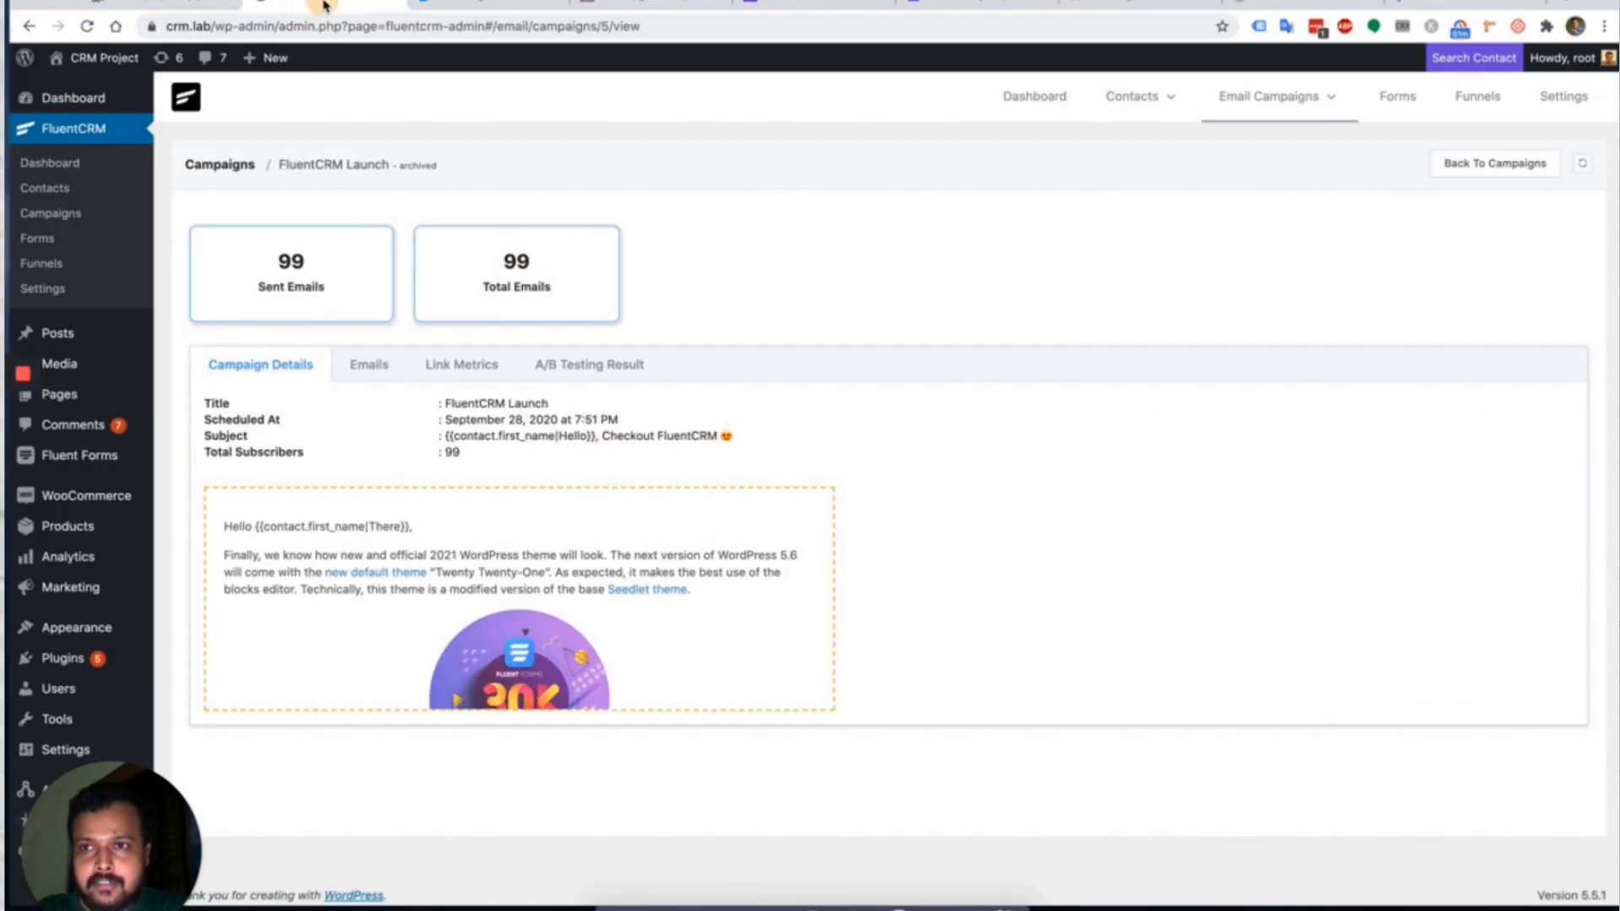
Refresh the campaign statistics and check the open rate.
{"action": "left_click", "coordinate": [1582, 166]}
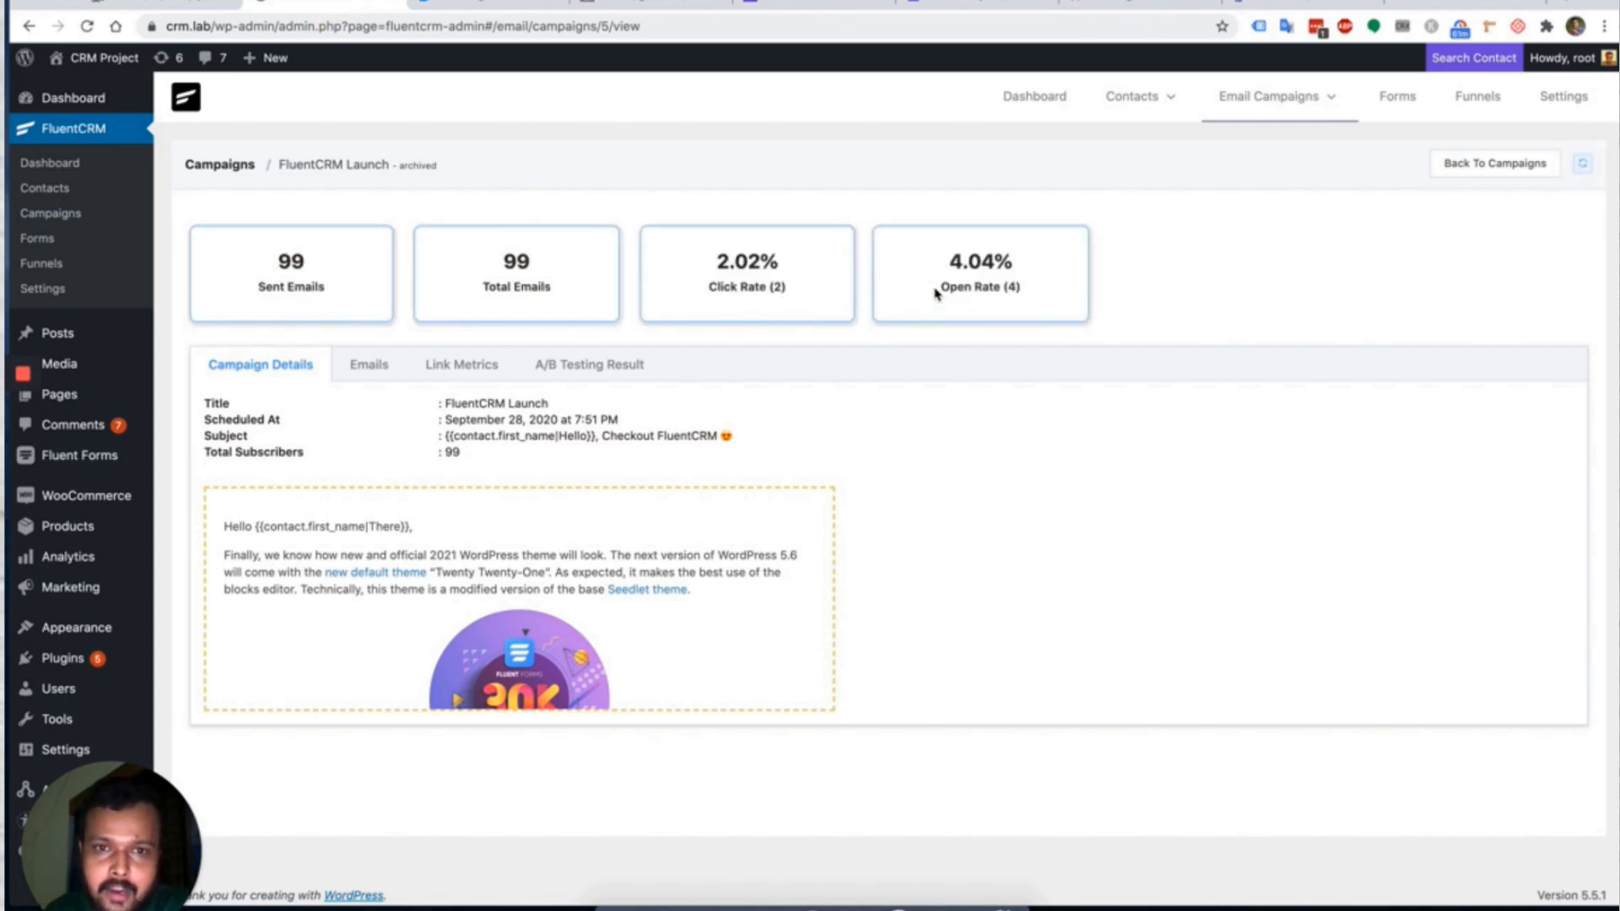
{"action": "left_click_drag", "start_coordinate": [936, 288], "coordinate": [1041, 289]}
{"action": "left_click", "coordinate": [1151, 274]}
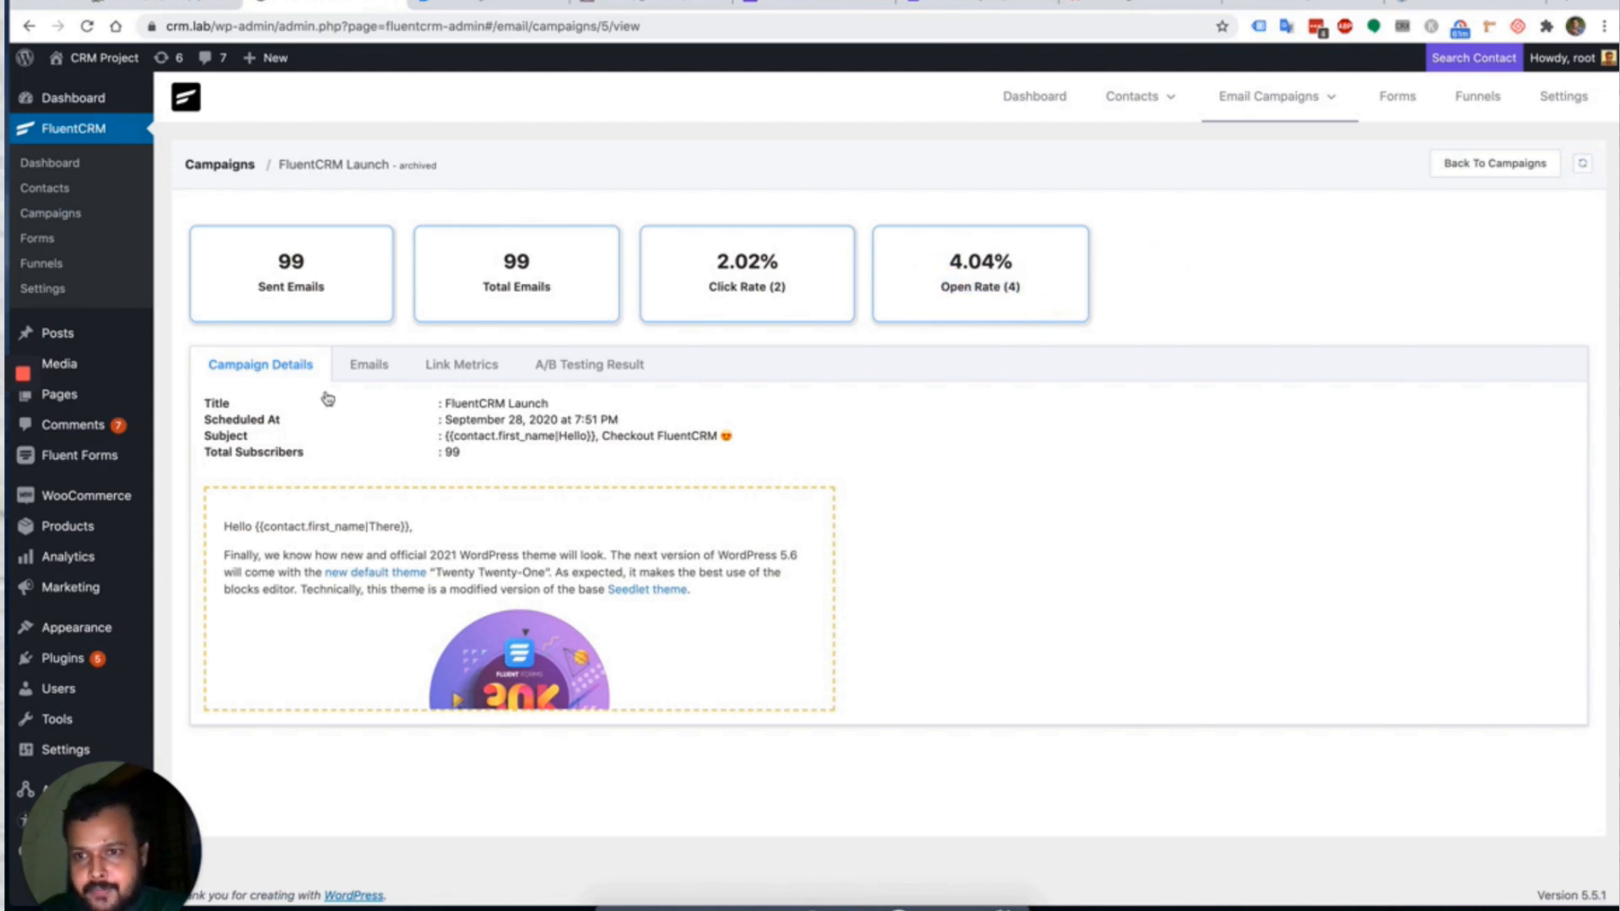
Filter the subscriber email list by clicked, opened and all, then view Link Metrics.
{"action": "left_click", "coordinate": [365, 367]}
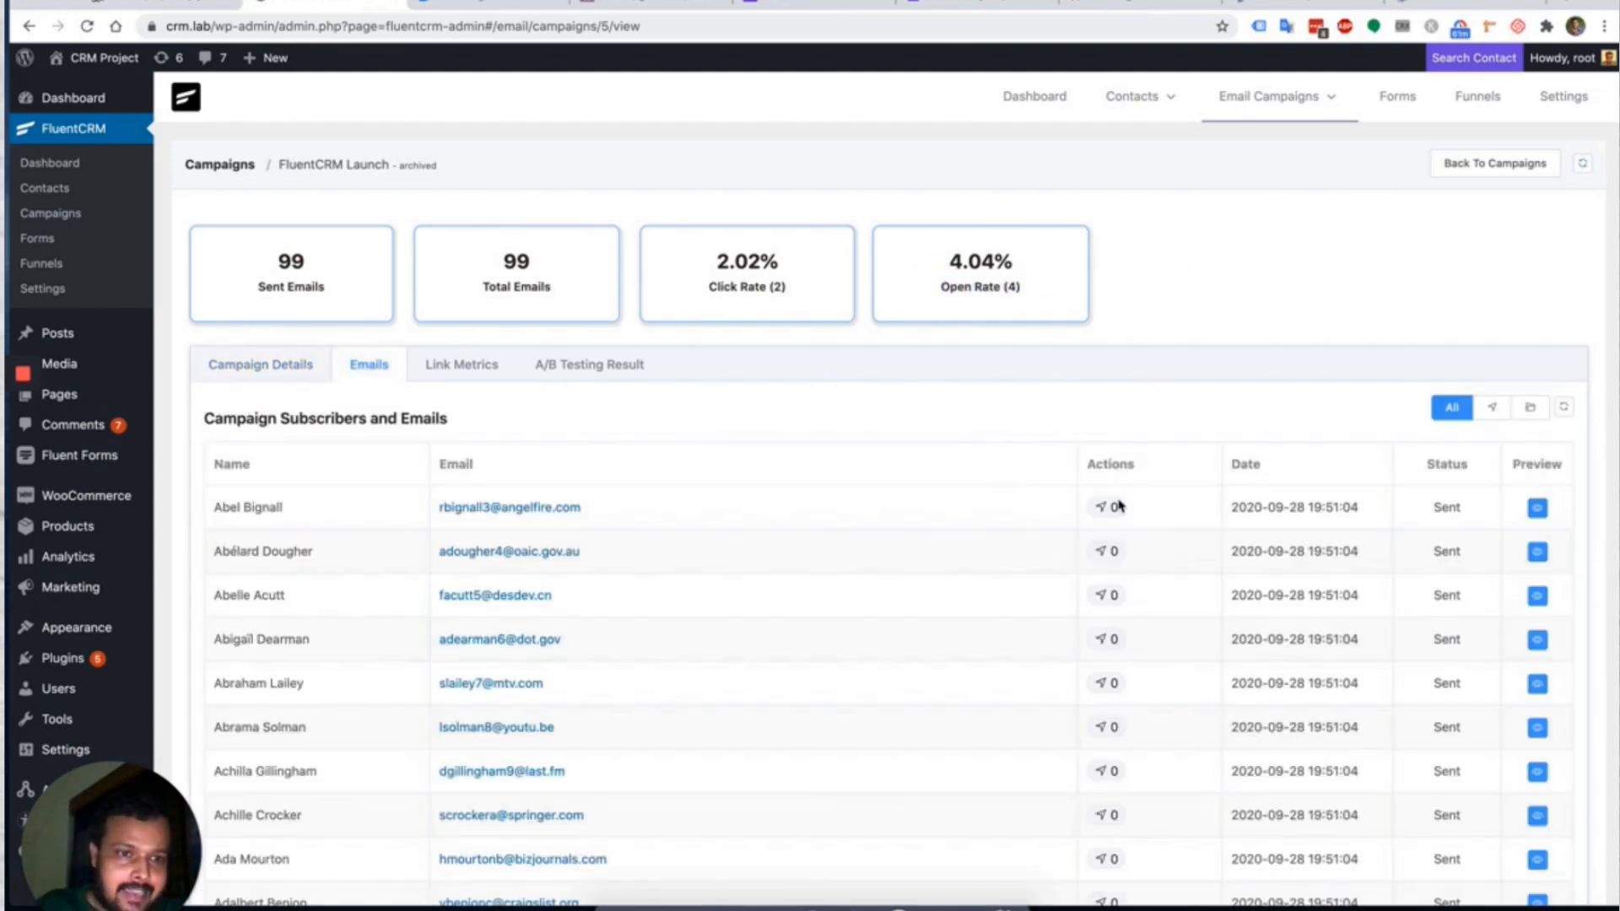
{"action": "left_click", "coordinate": [1490, 417]}
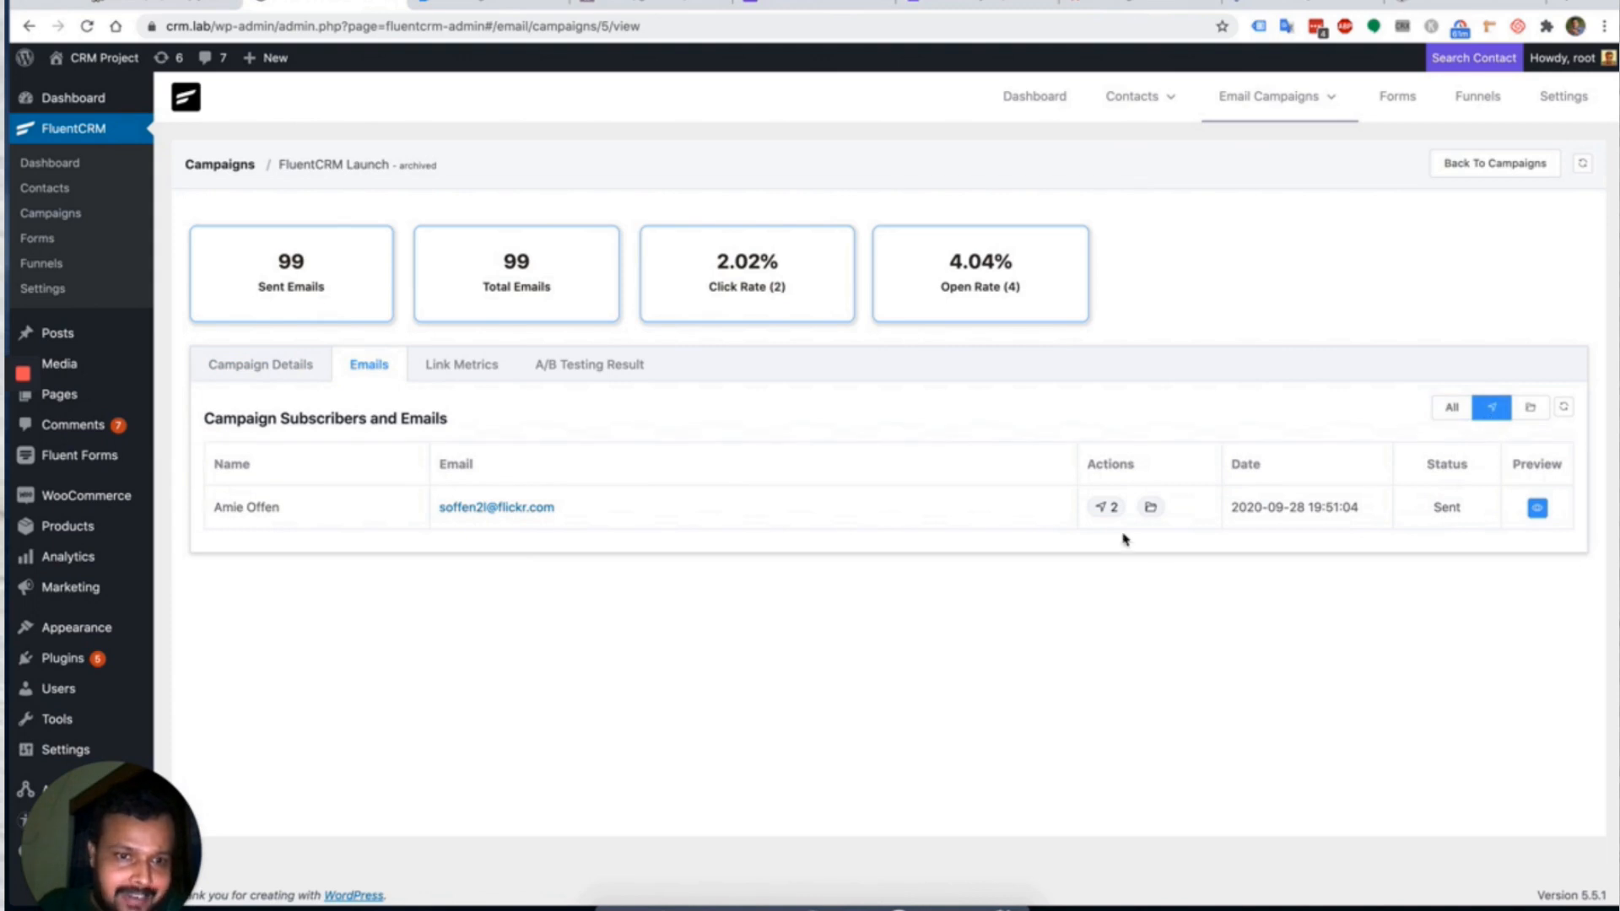
{"action": "left_click", "coordinate": [1534, 412]}
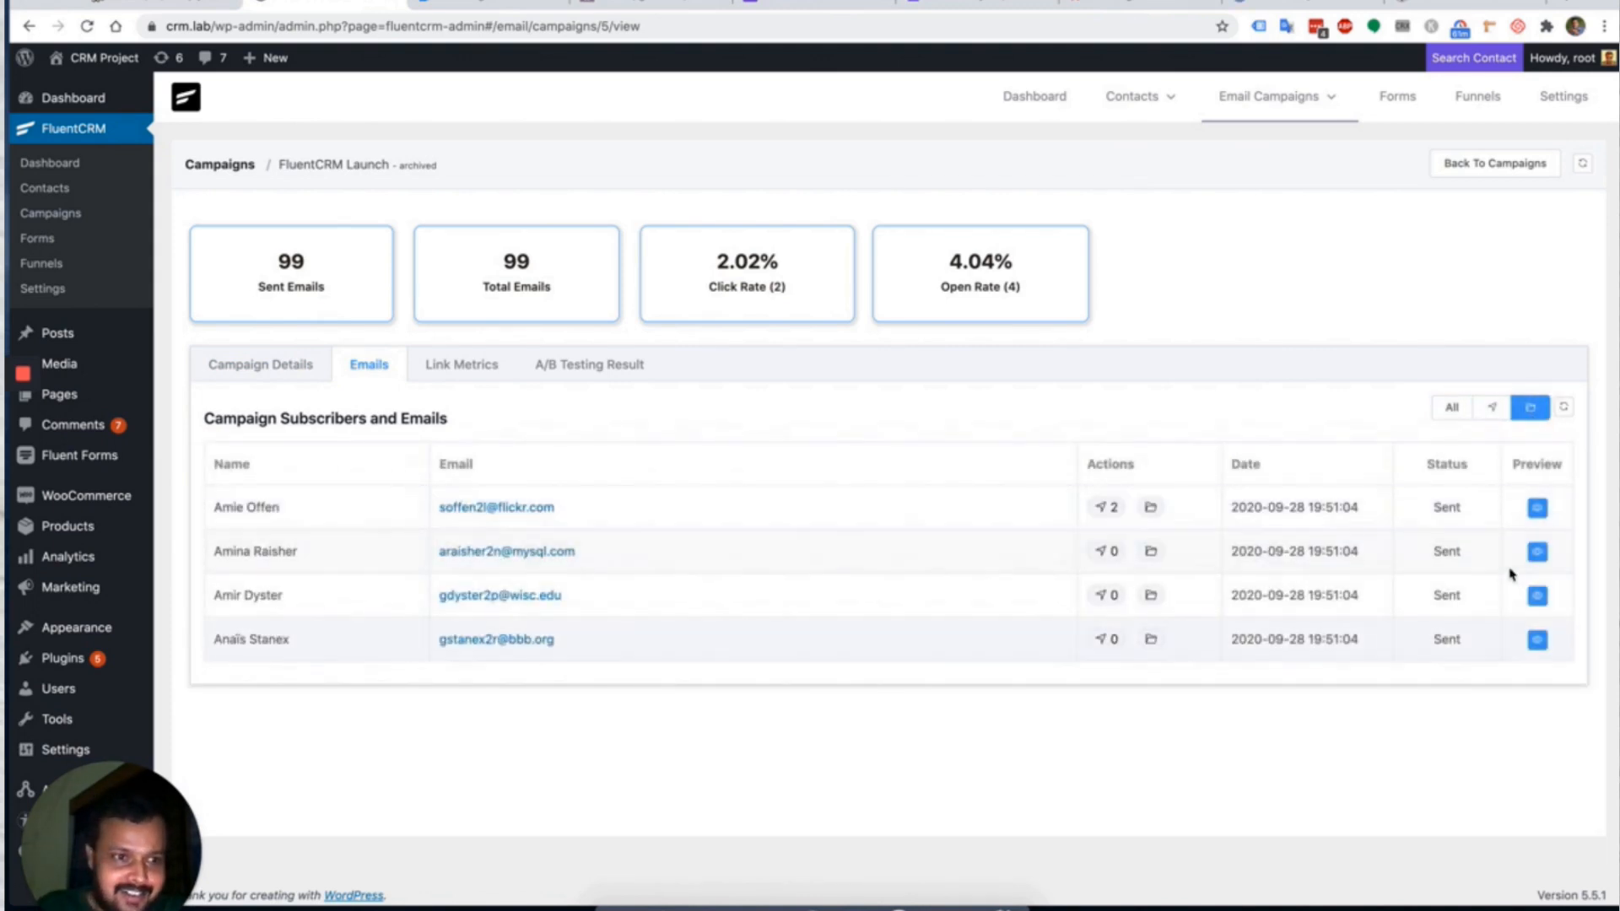
{"action": "left_click", "coordinate": [1449, 410]}
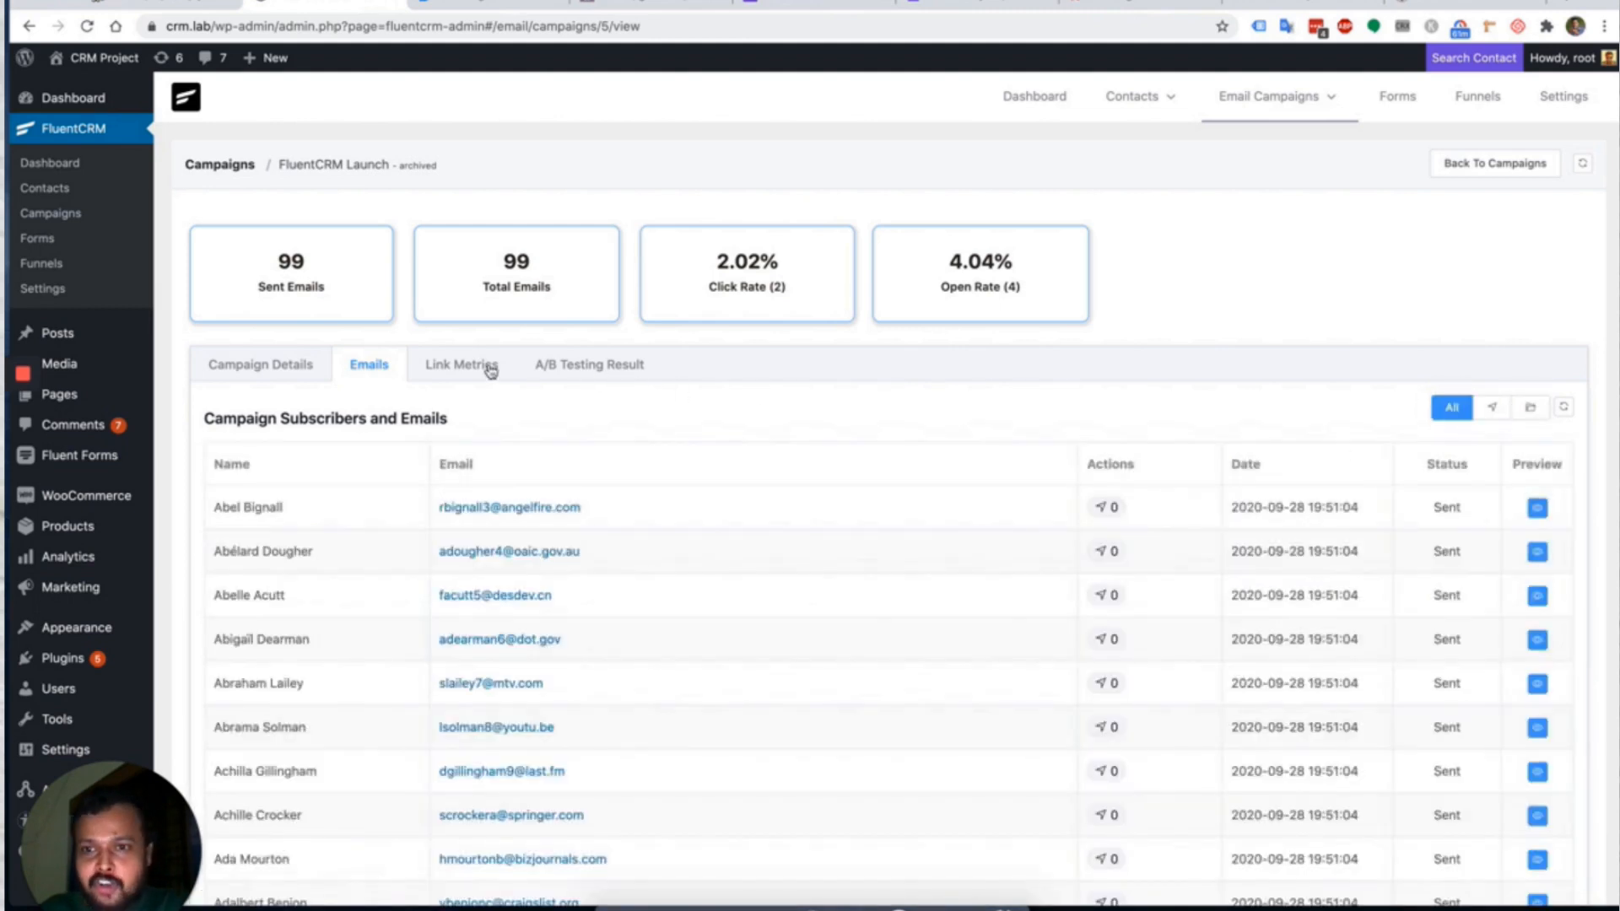
{"action": "left_click", "coordinate": [489, 369]}
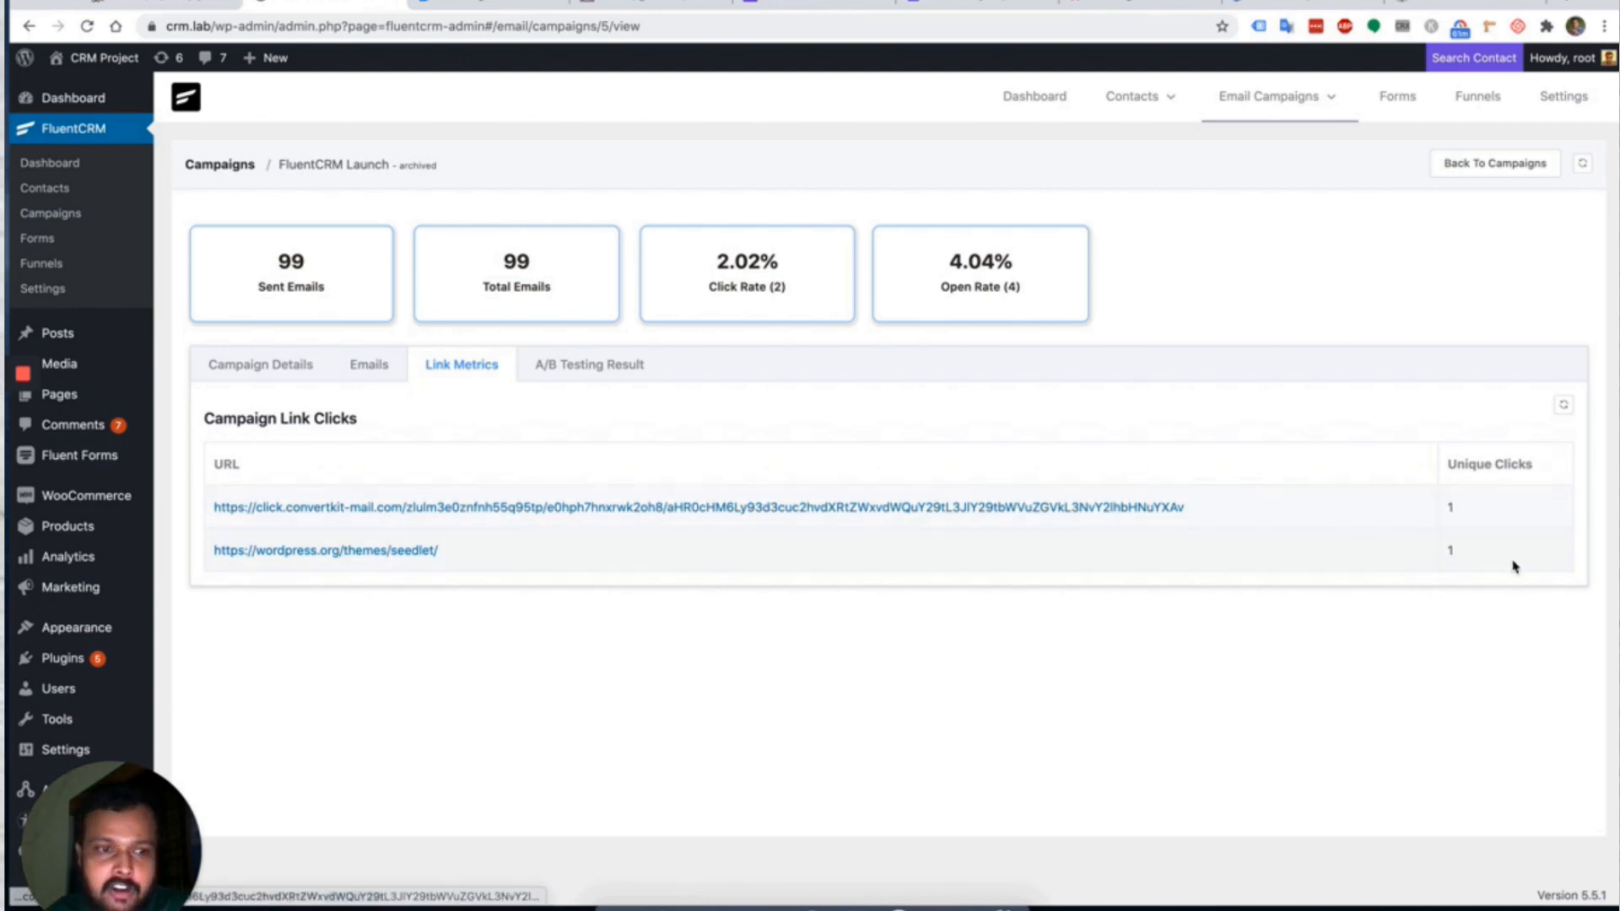
Review the A/B Testing Result for the FluentCRM Launched subject and its click rates.
{"action": "left_click", "coordinate": [601, 371]}
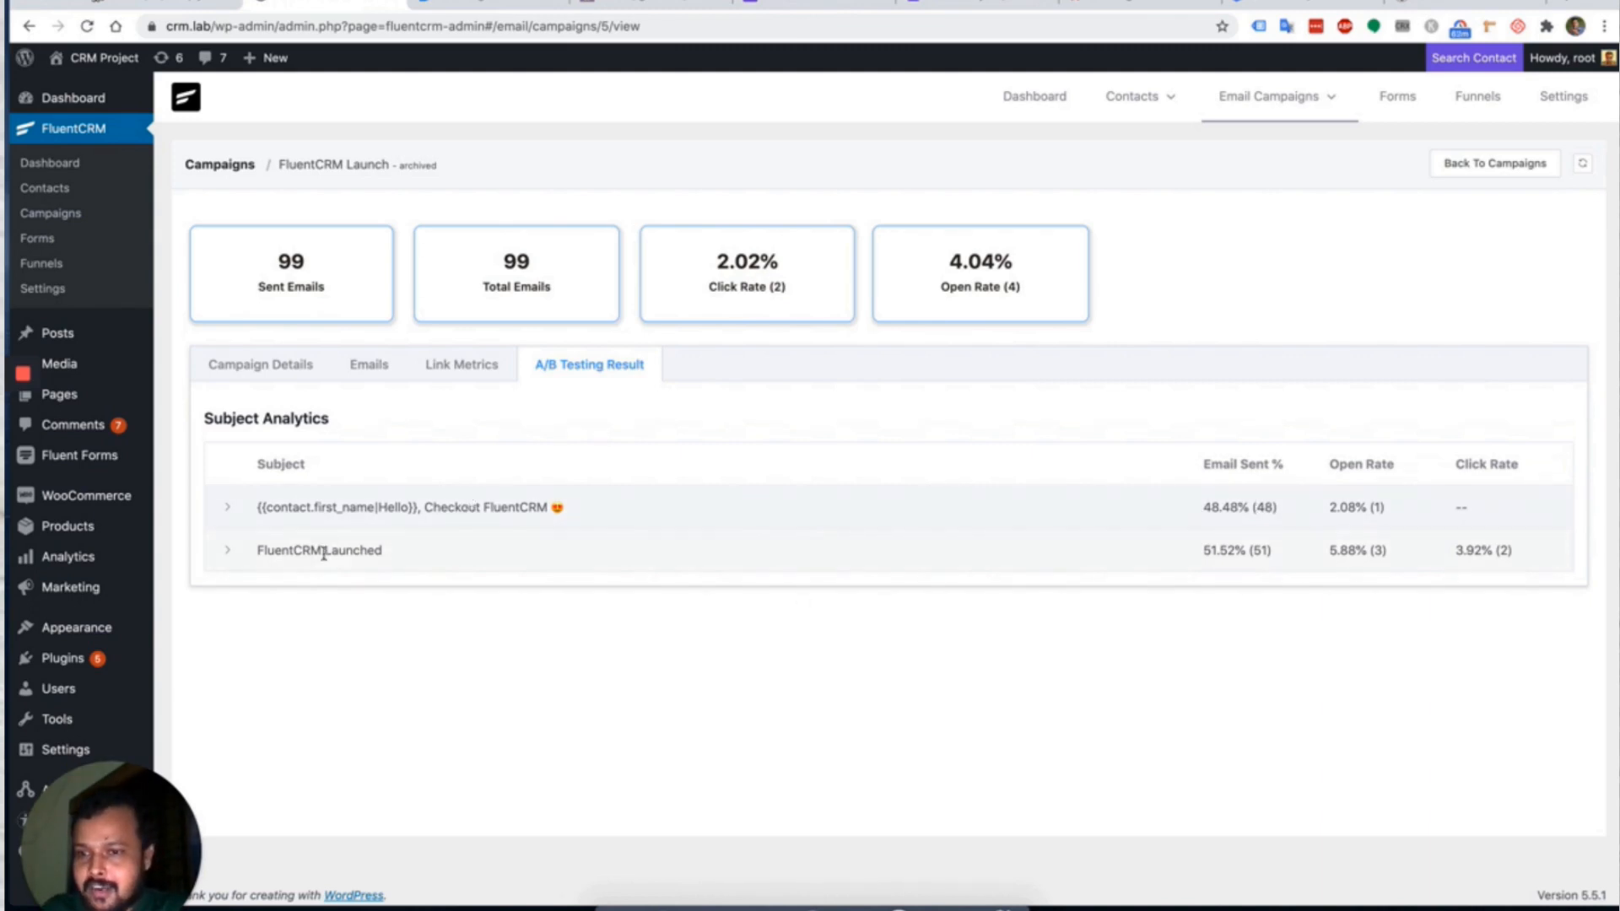
{"action": "left_click_drag", "start_coordinate": [263, 553], "coordinate": [433, 552]}
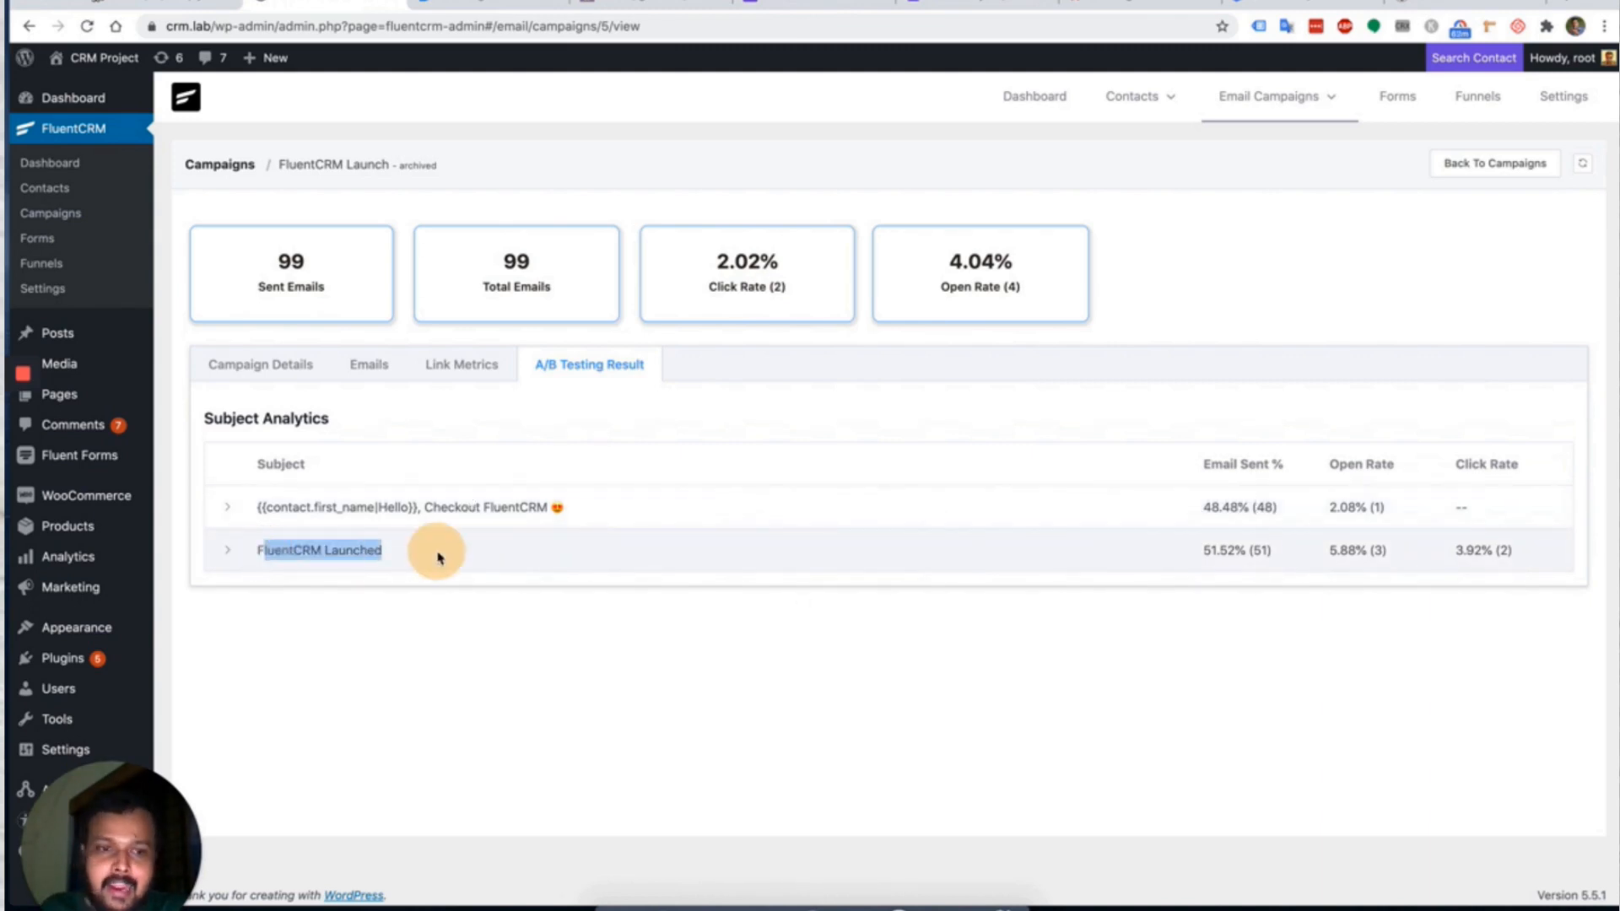
{"action": "left_click", "coordinate": [1219, 553]}
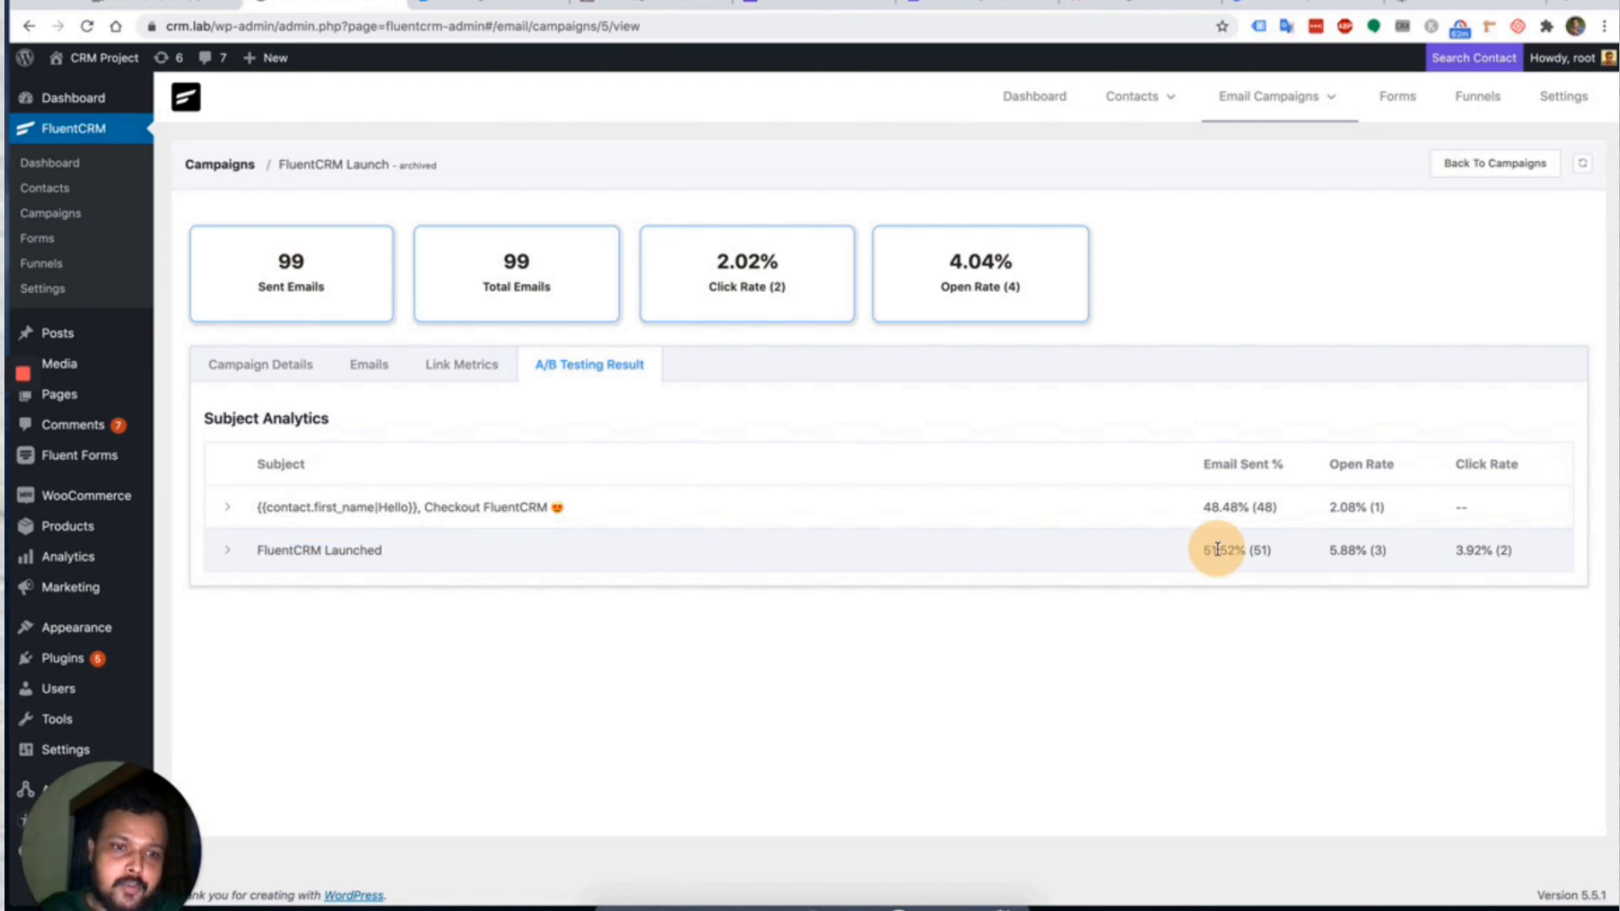
{"action": "left_click", "coordinate": [1377, 550]}
{"action": "left_click", "coordinate": [1420, 546]}
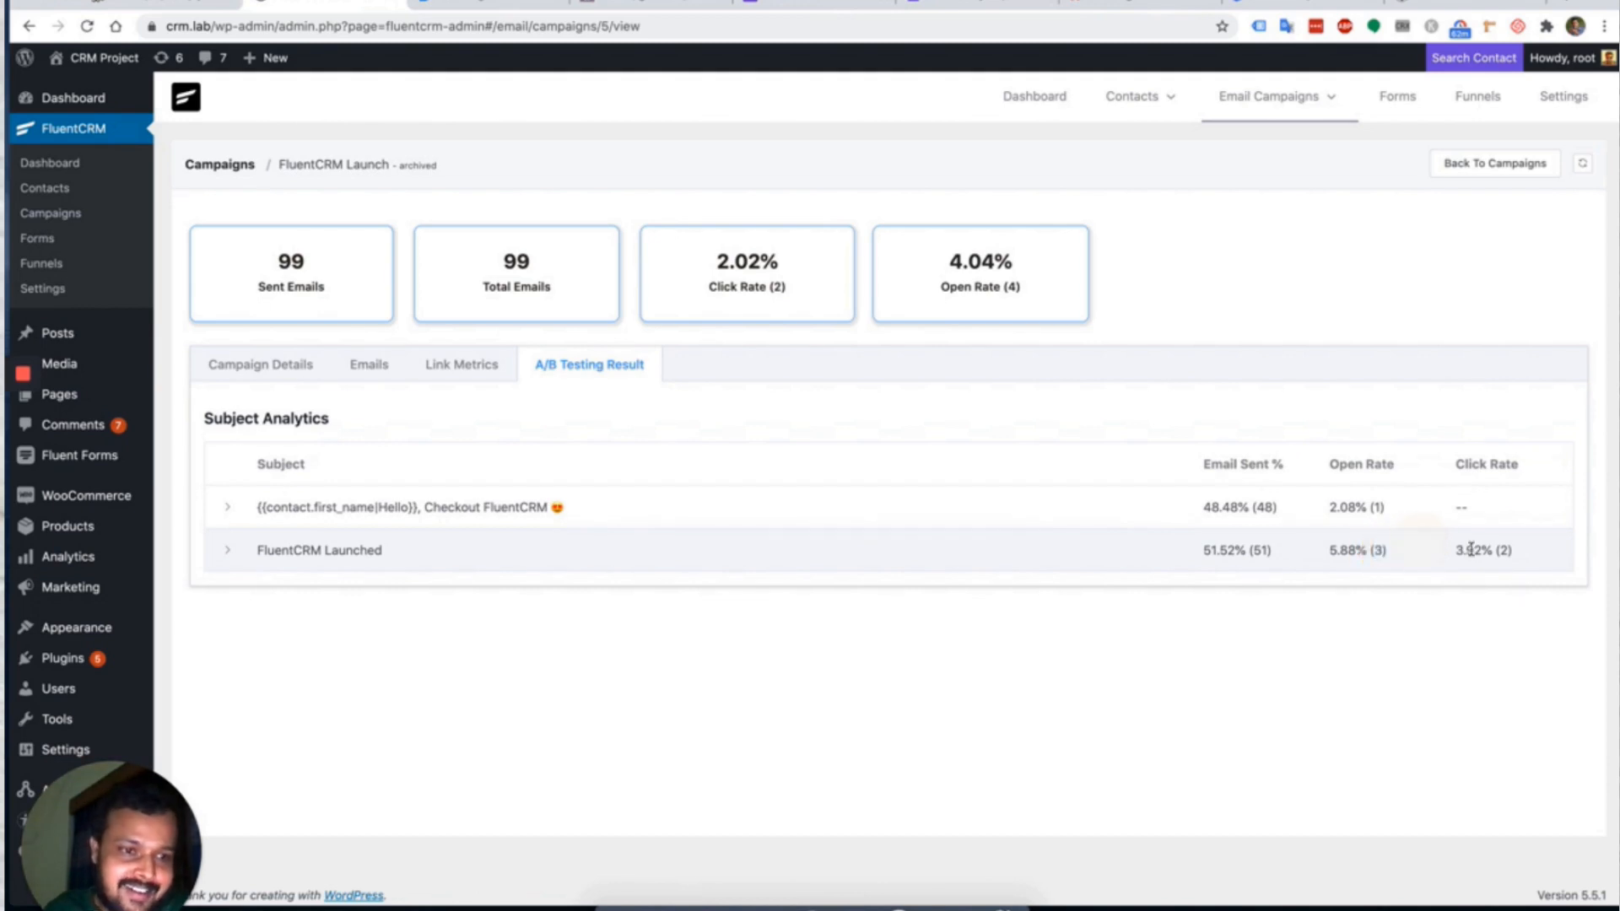
{"action": "left_click_drag", "start_coordinate": [1456, 550], "coordinate": [1502, 566]}
{"action": "left_click", "coordinate": [1502, 551]}
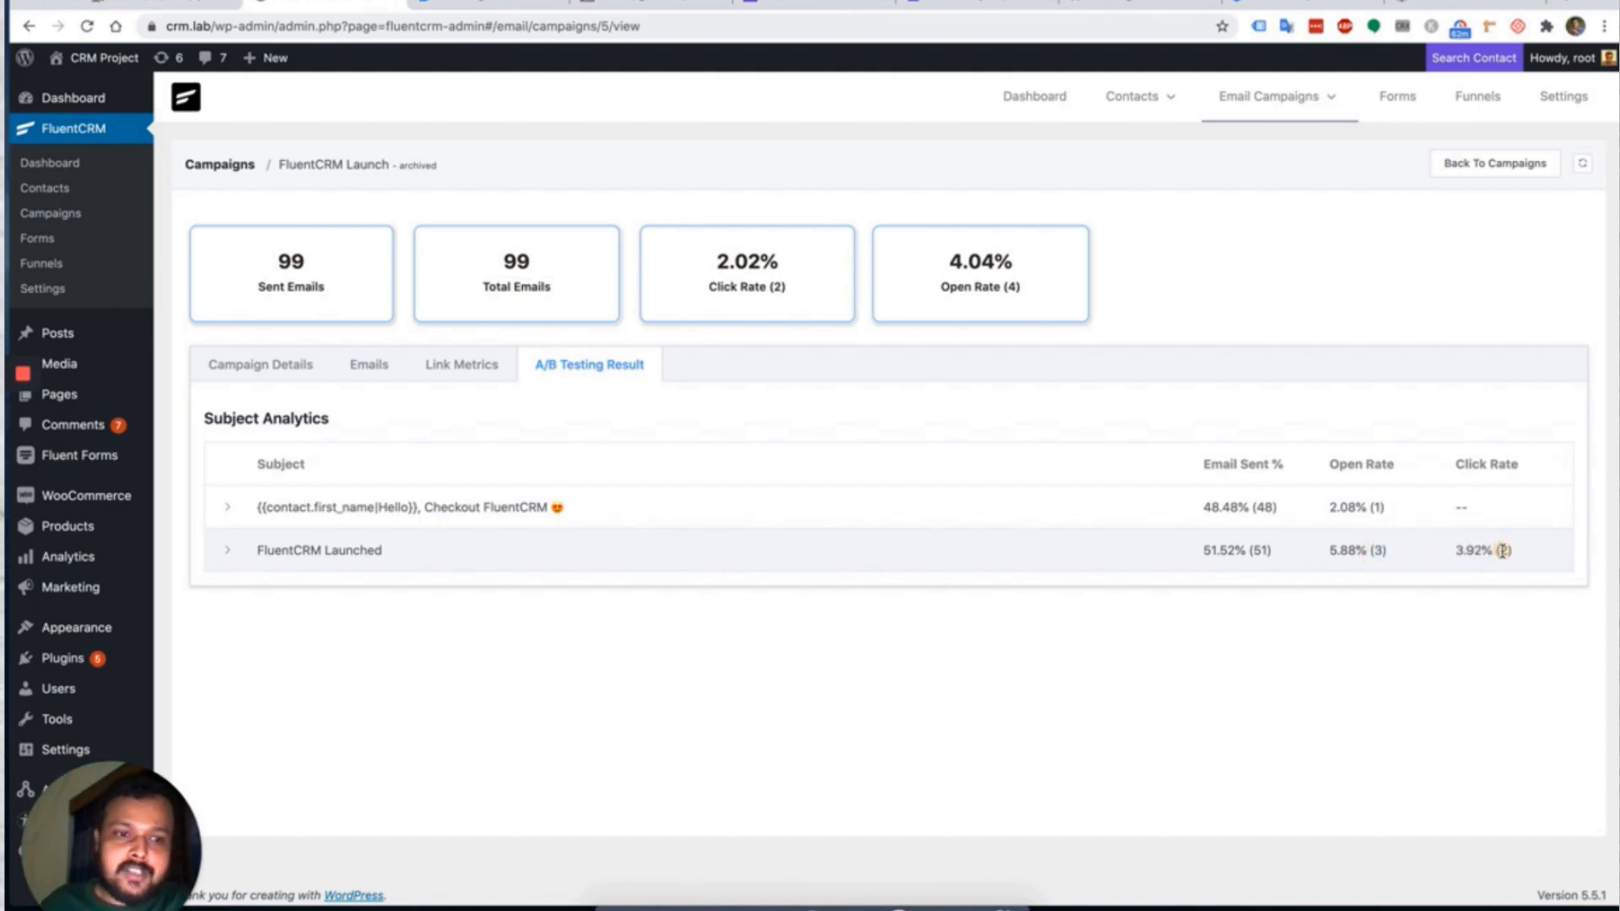
{"action": "left_click", "coordinate": [1465, 502]}
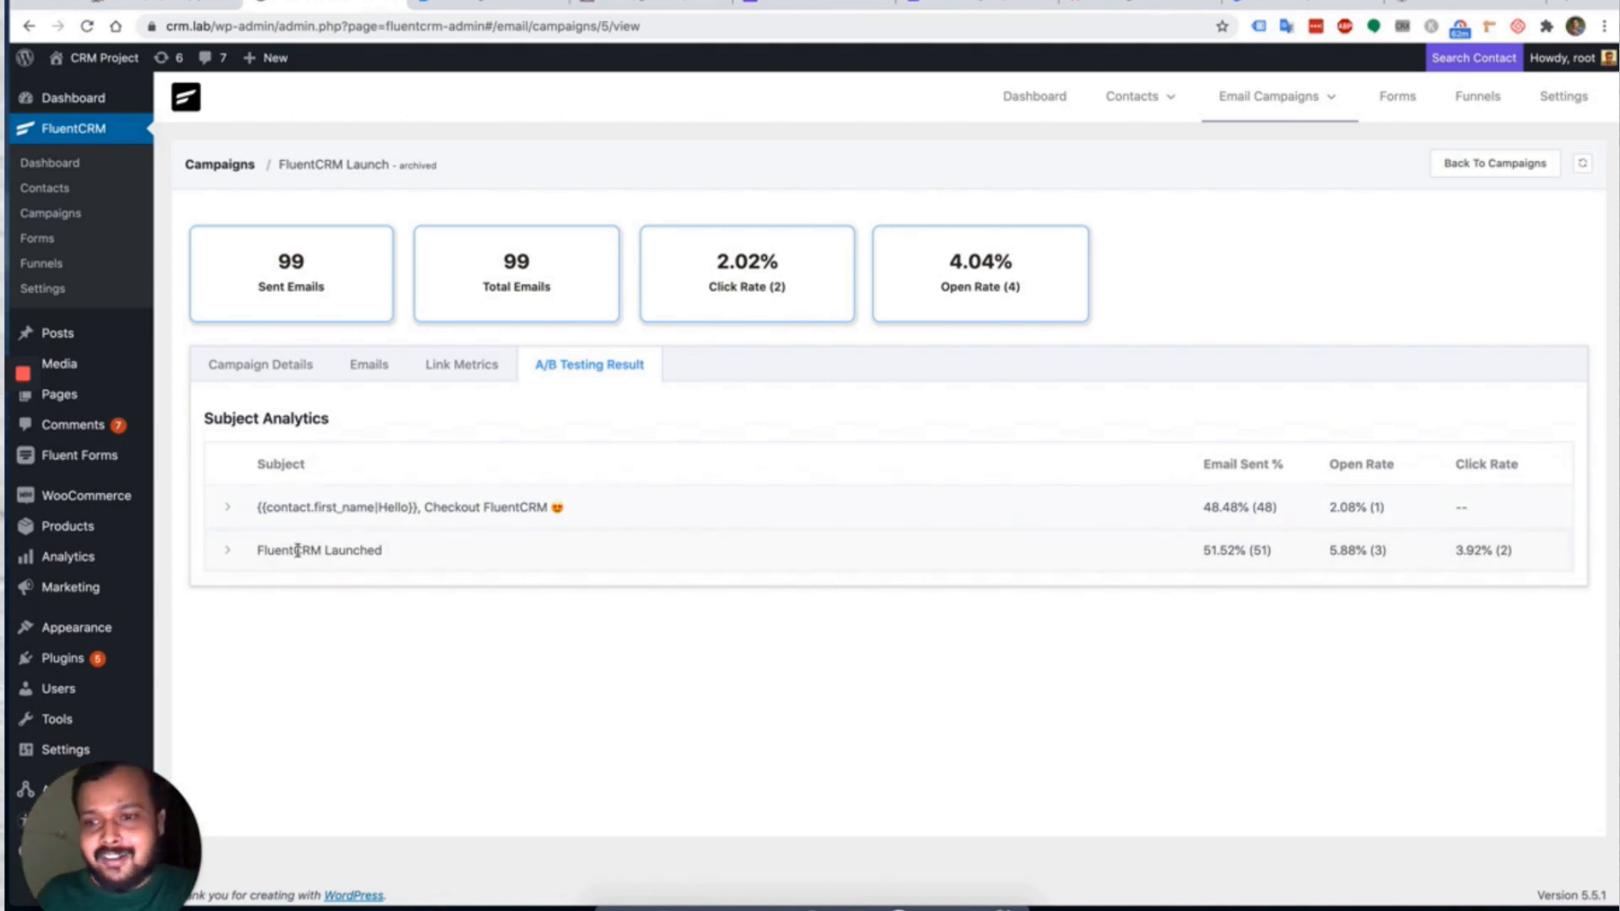
Expand and collapse each subject's clicked links, then view Campaign Details.
{"action": "left_click", "coordinate": [229, 552]}
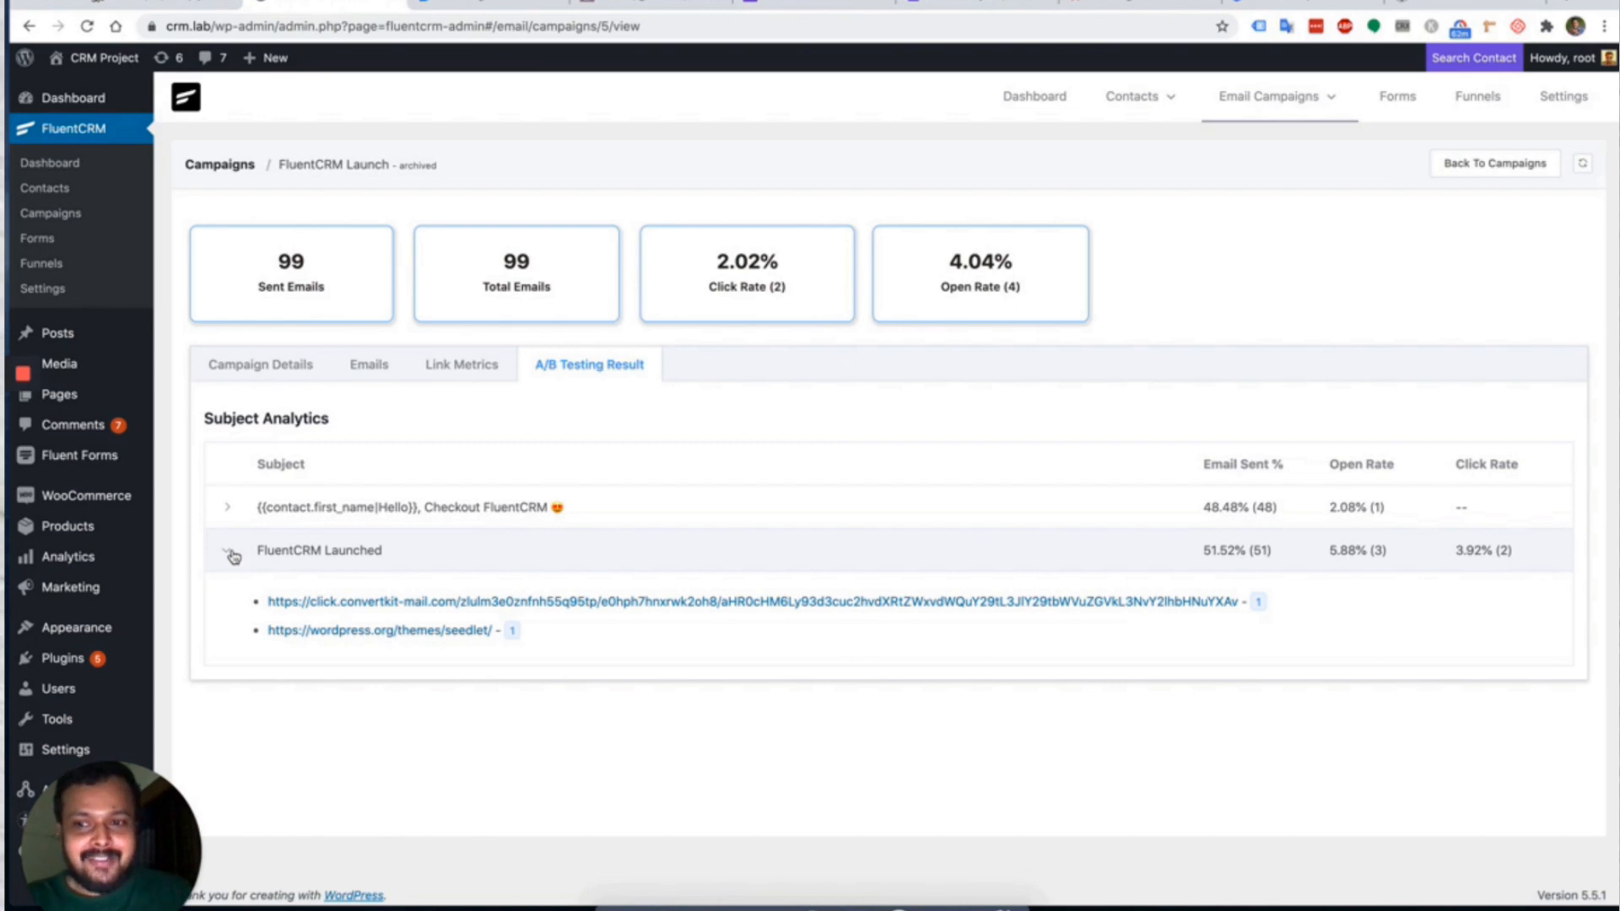
{"action": "left_click", "coordinate": [231, 516]}
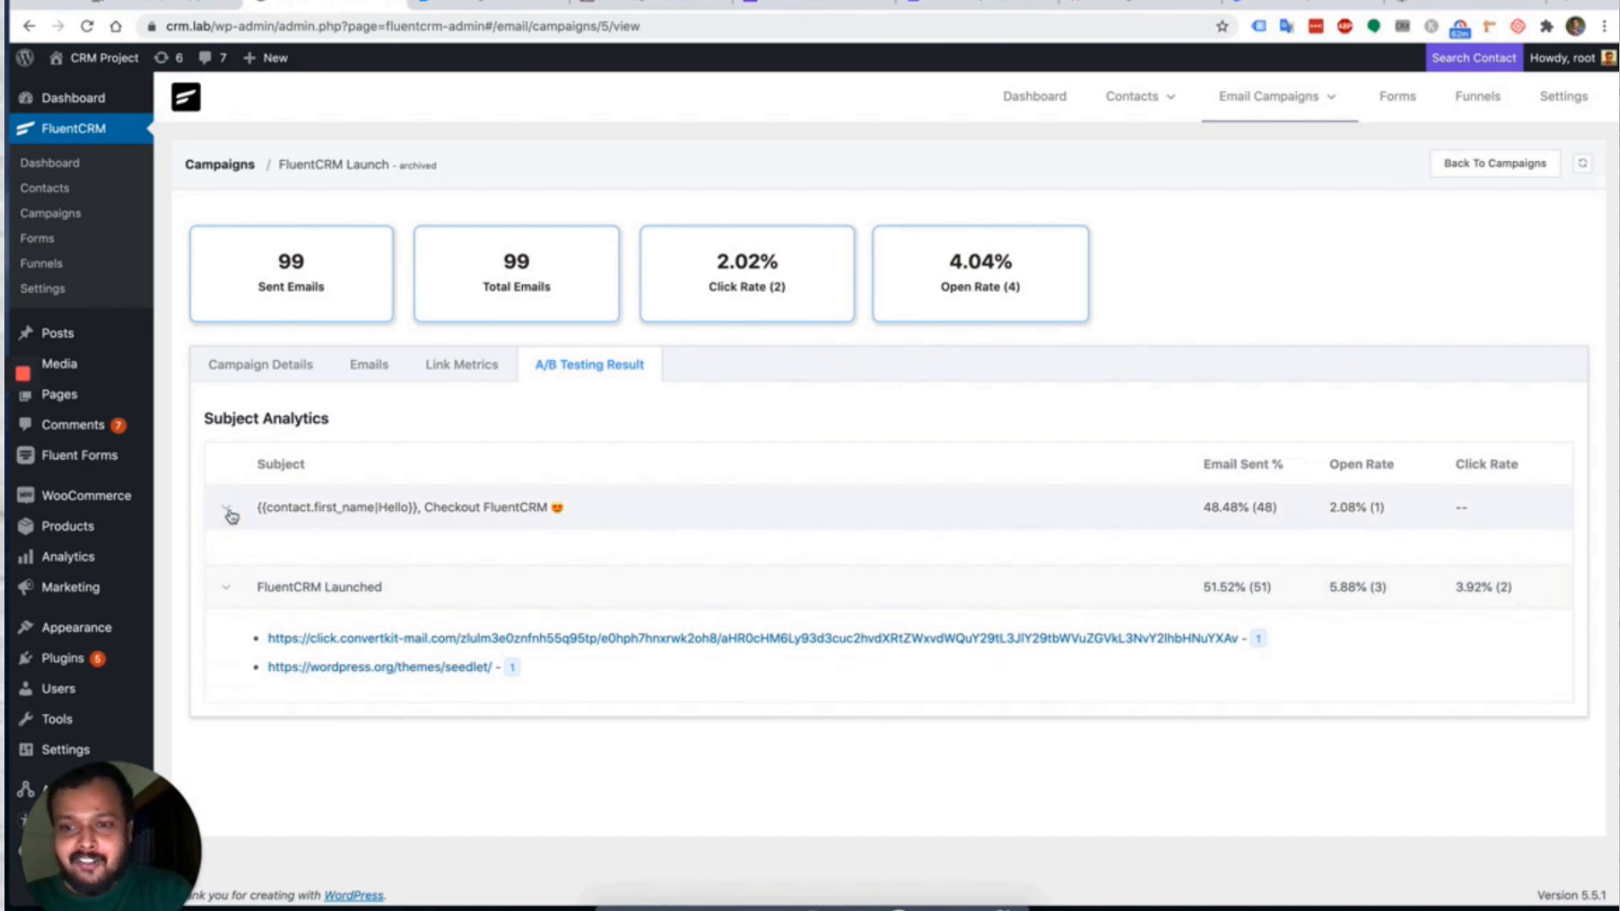
{"action": "left_click", "coordinate": [230, 513]}
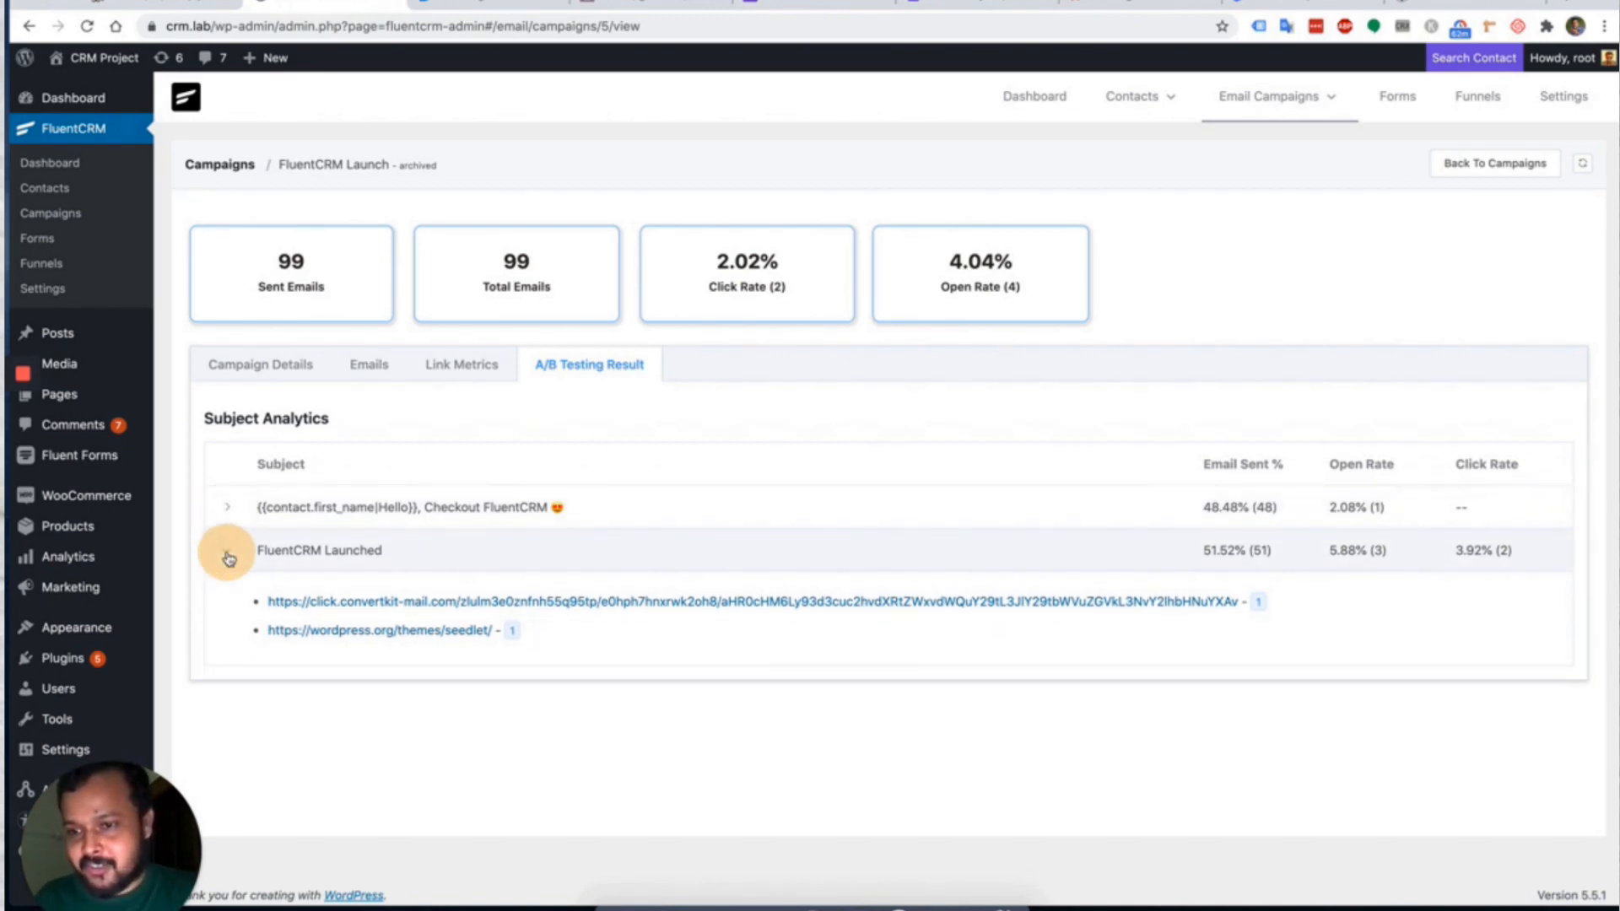
{"action": "left_click", "coordinate": [228, 554]}
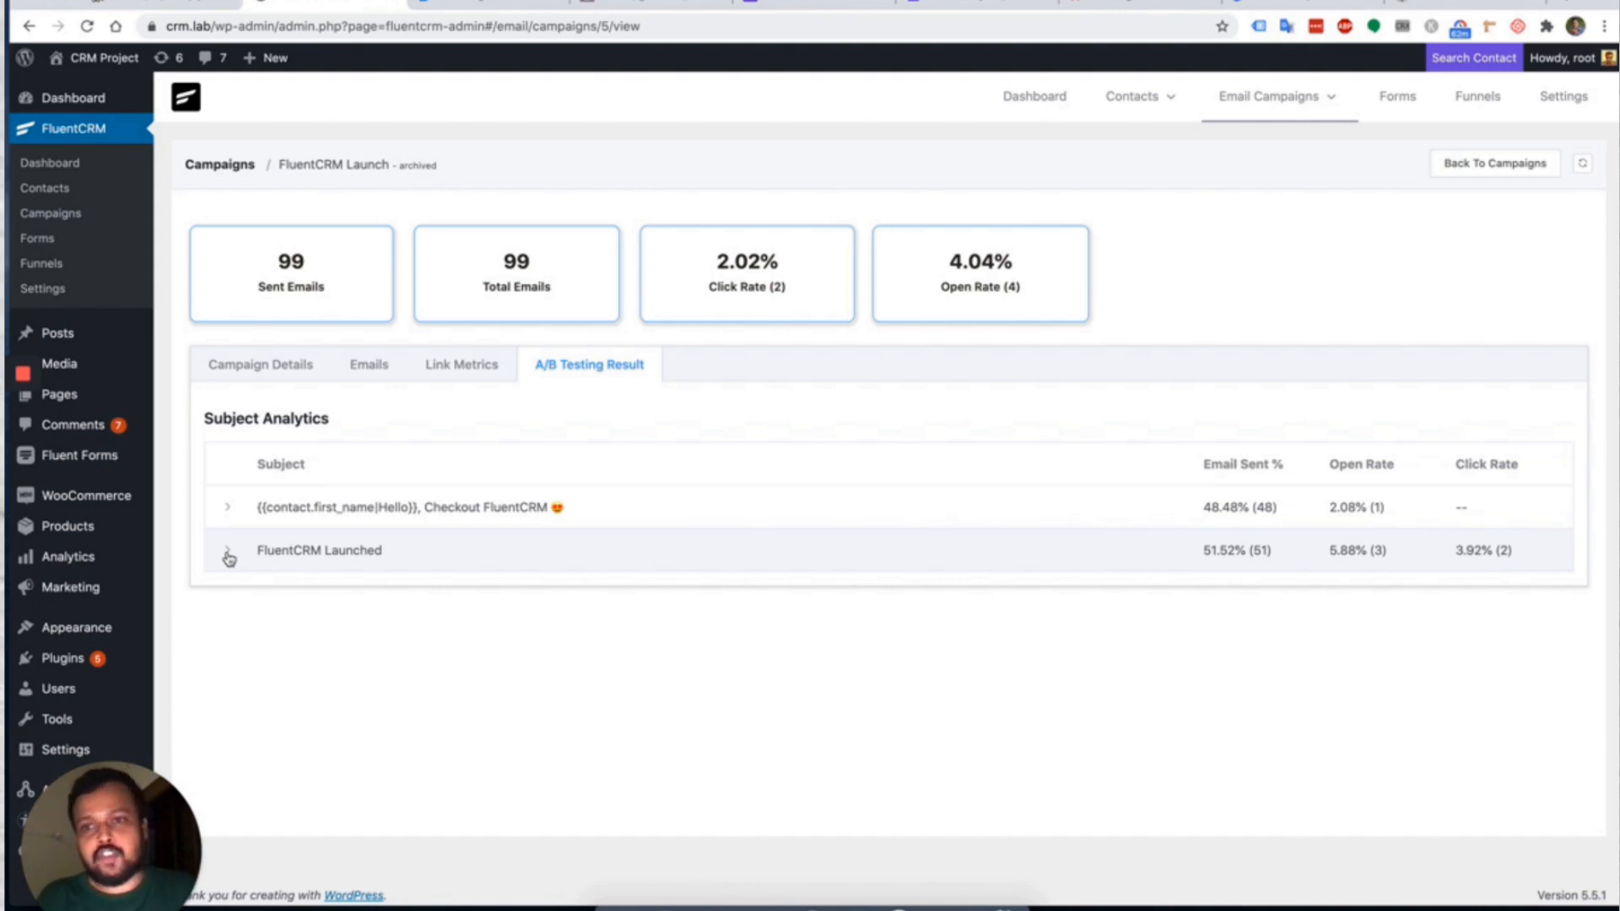
{"action": "left_click", "coordinate": [280, 366]}
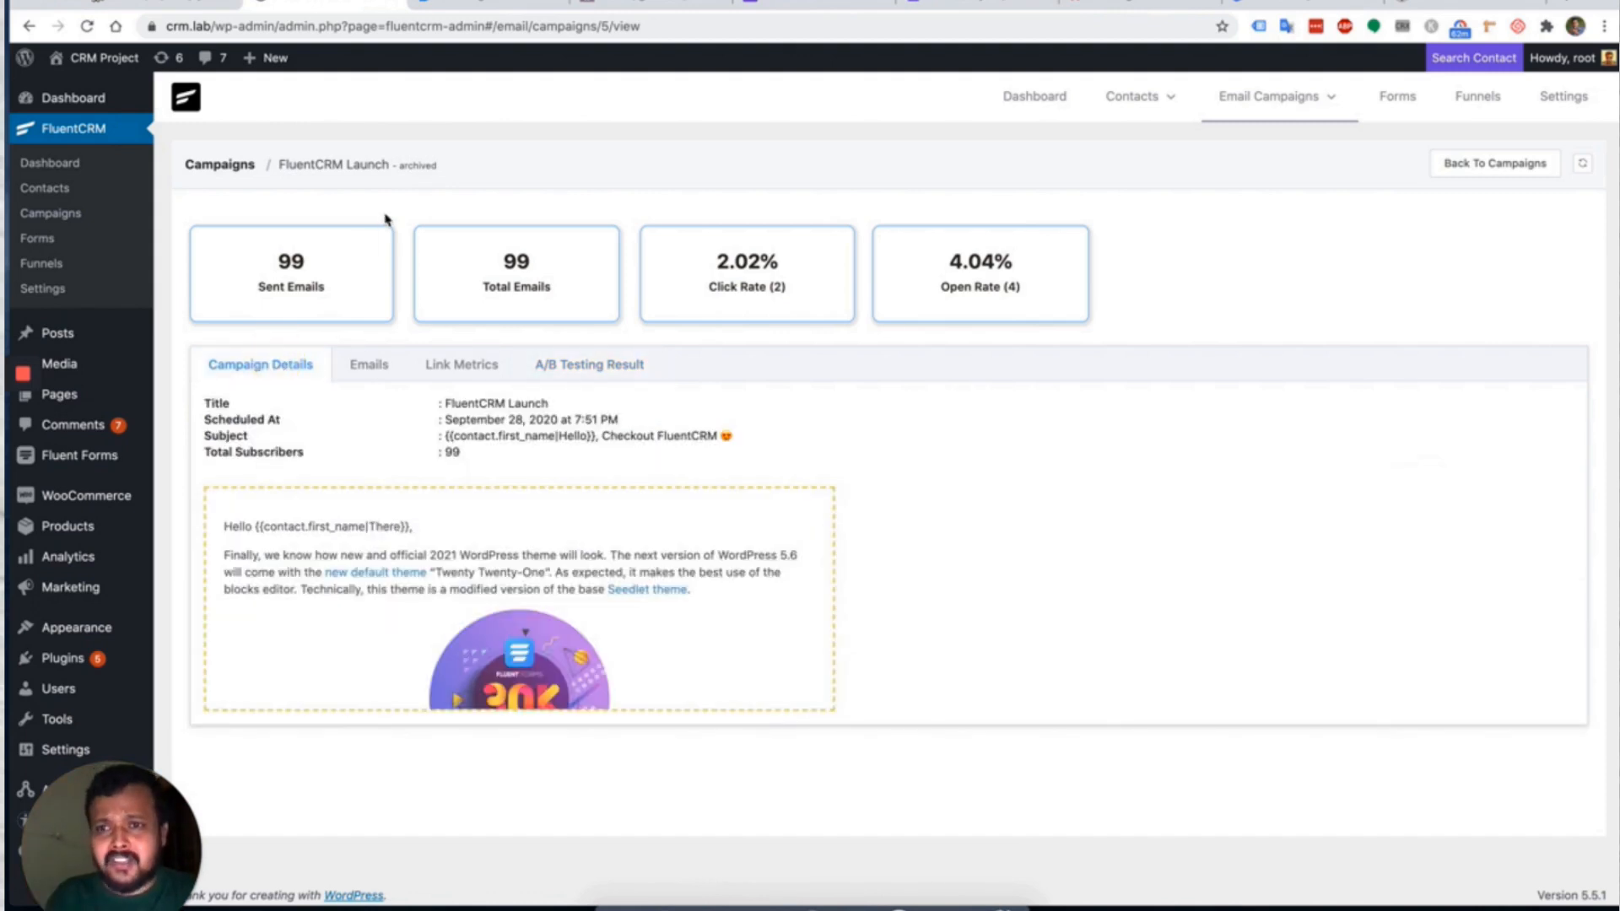
Browse Another New Campign's A/B, link, email and details tabs, then return to Campaigns.
{"action": "left_click", "coordinate": [237, 166]}
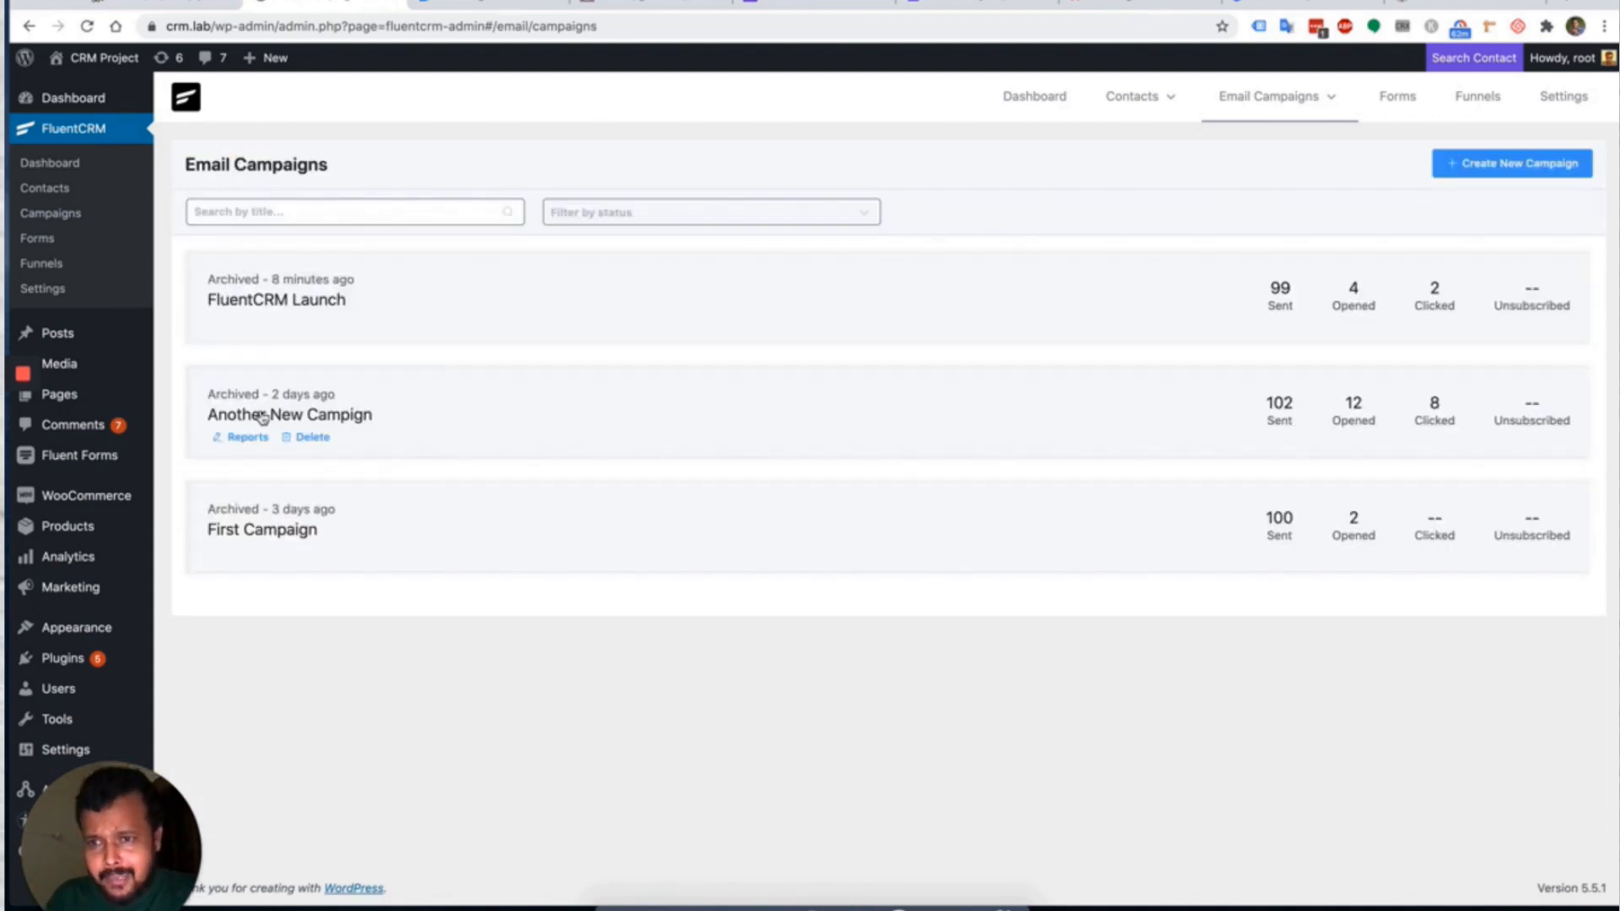
{"action": "left_click", "coordinate": [243, 436]}
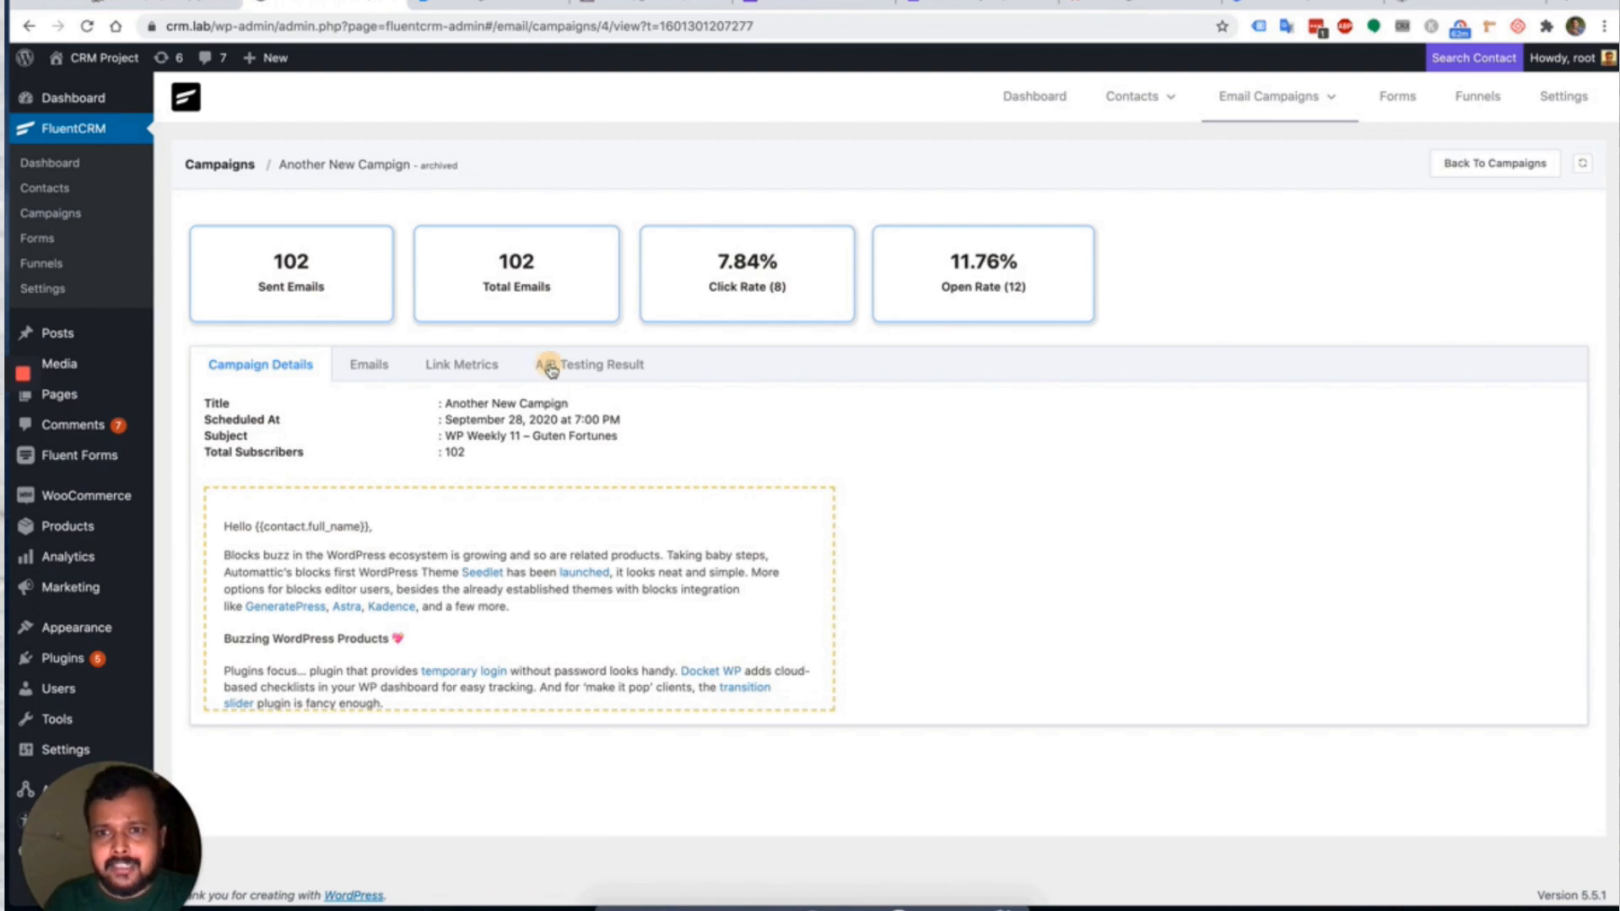
{"action": "left_click", "coordinate": [548, 368]}
{"action": "left_click", "coordinate": [457, 366]}
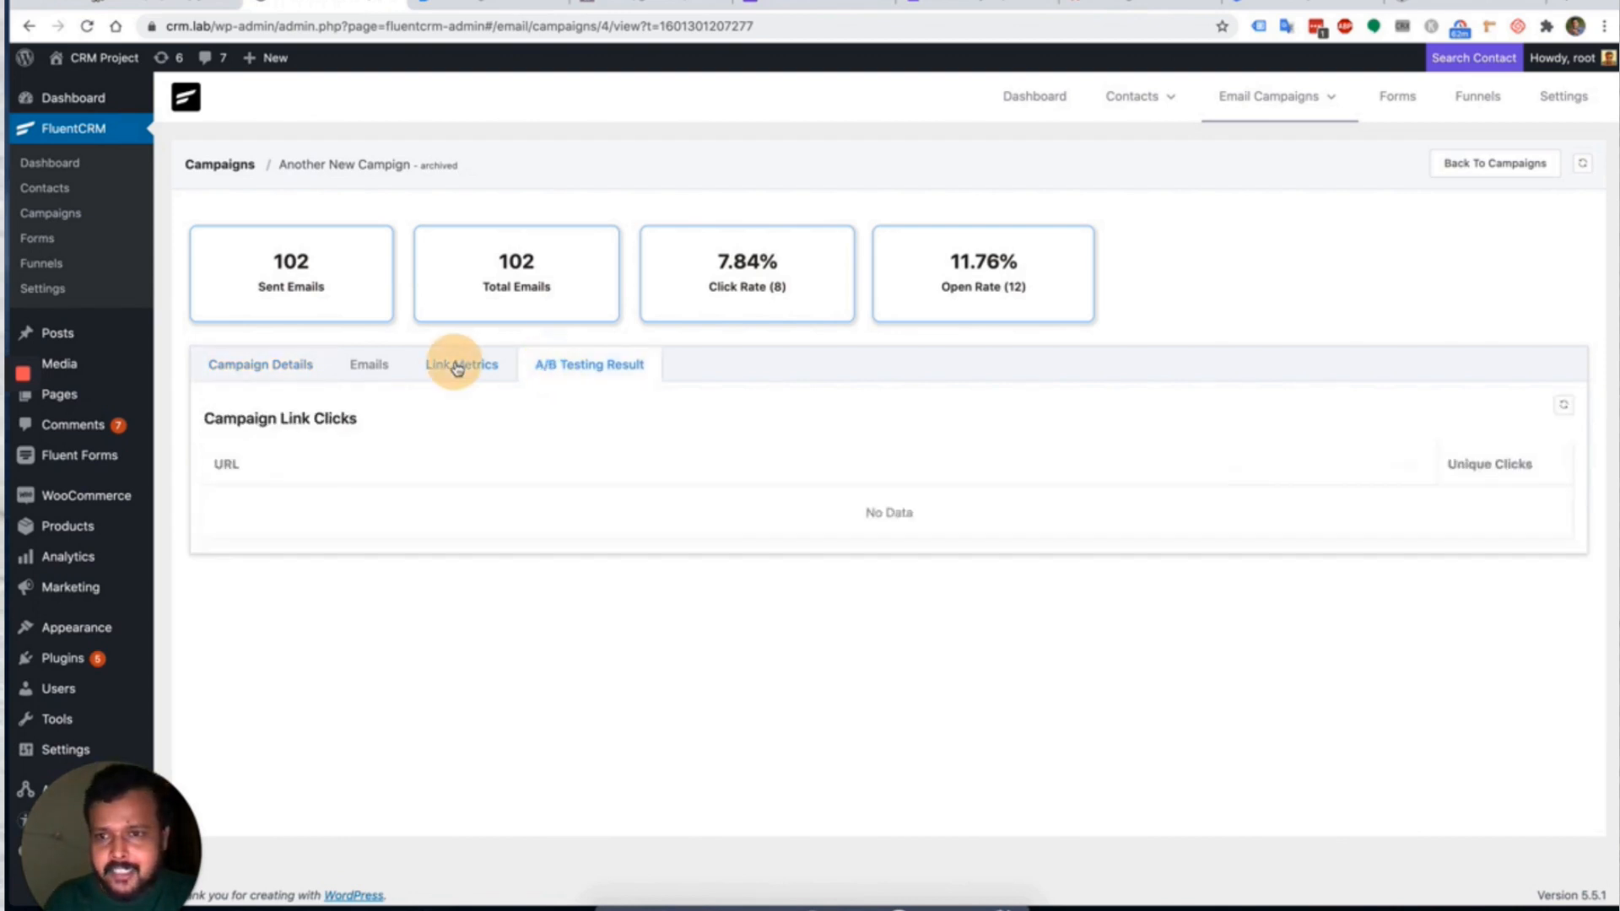
{"action": "left_click", "coordinate": [365, 368]}
{"action": "left_click", "coordinate": [253, 371]}
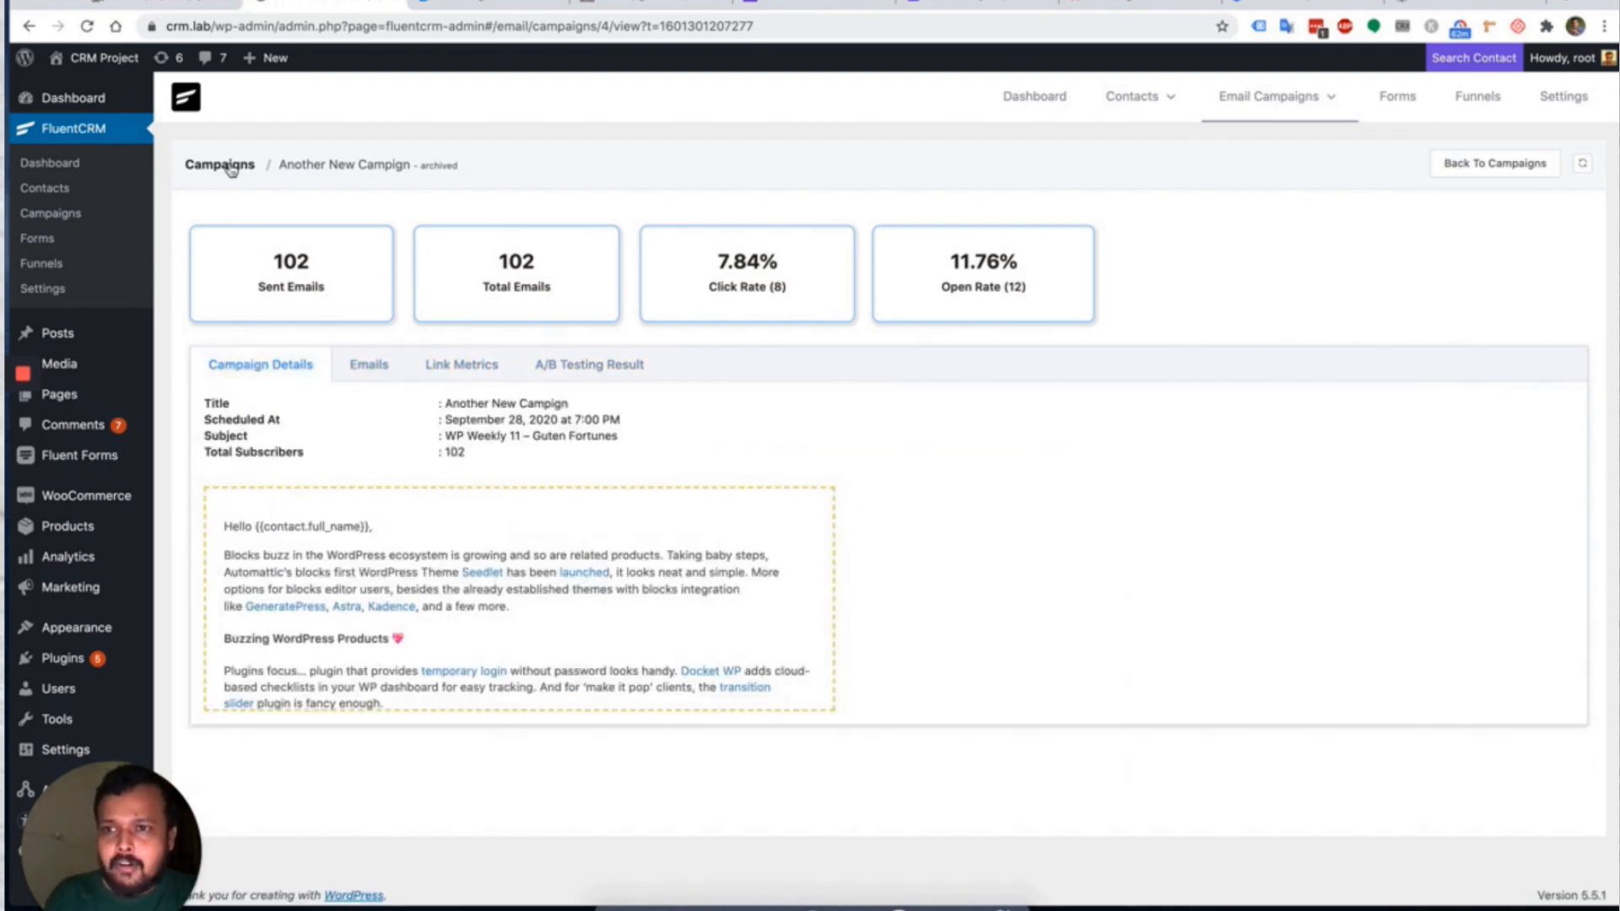
{"action": "left_click", "coordinate": [221, 165]}
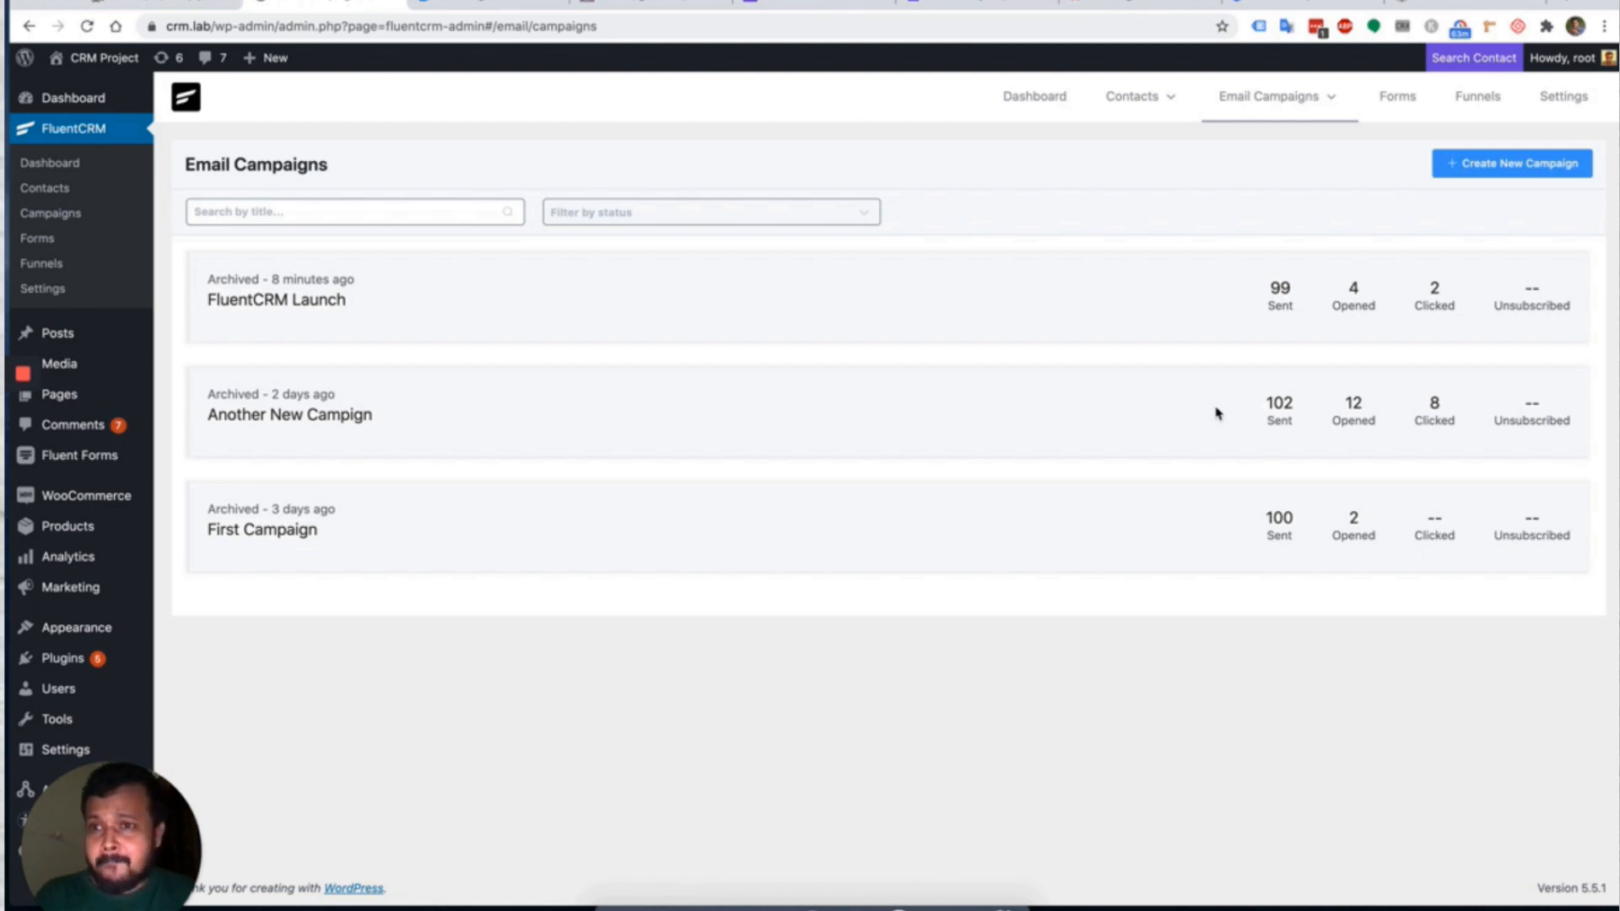
Go to Email Campaigns > Email Sequences and open Sequence 1's emails.
{"action": "mouse_move", "coordinate": [1292, 97]}
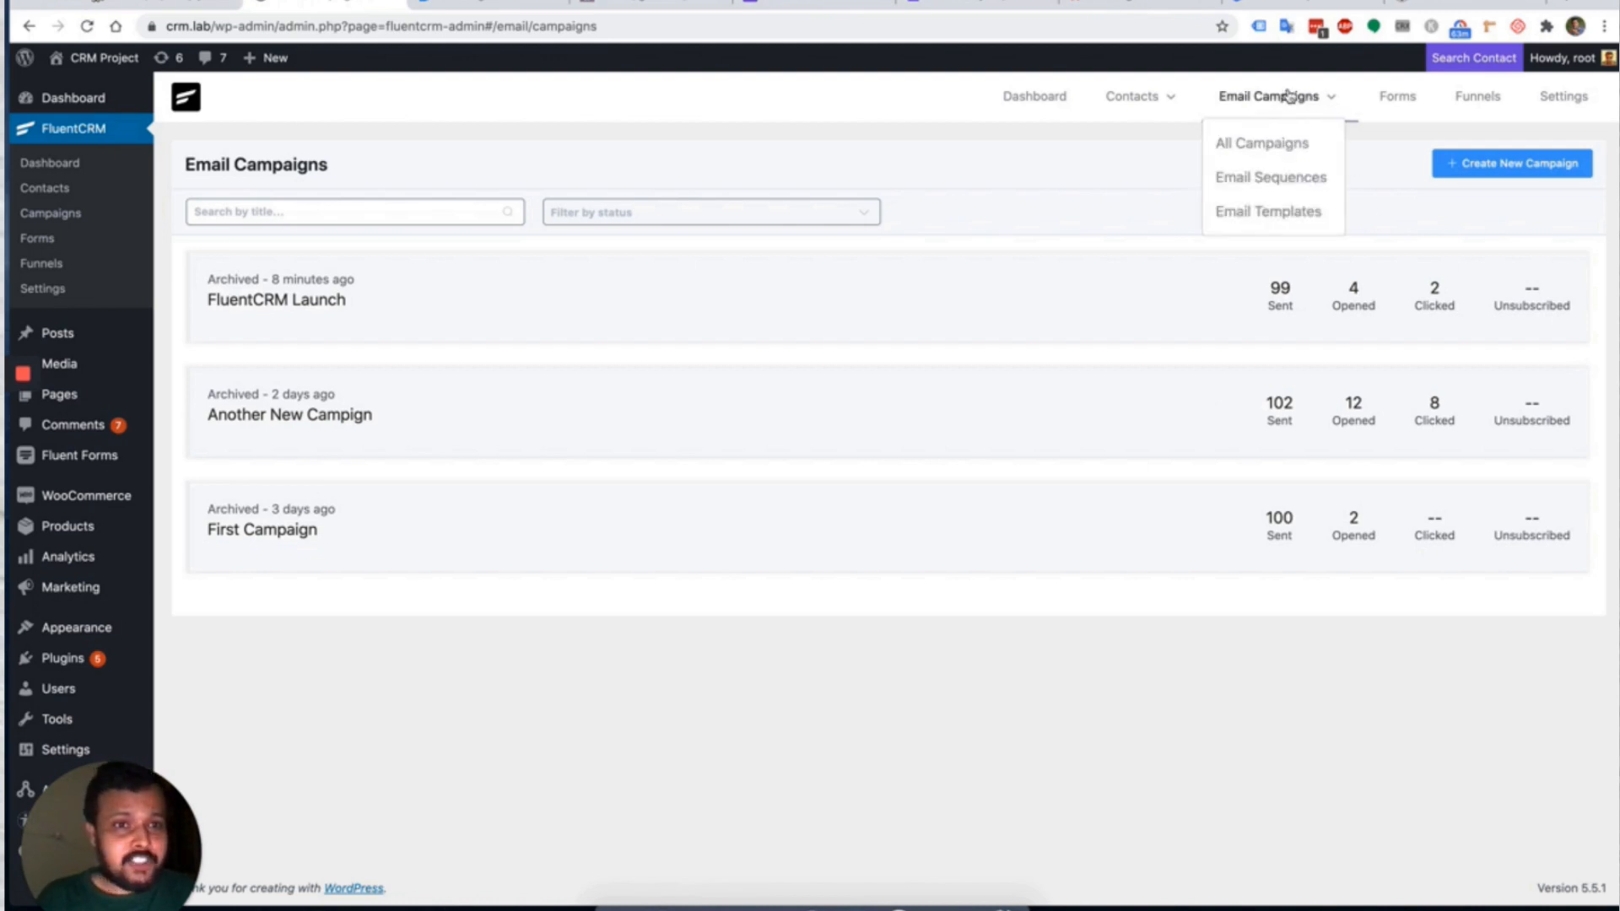
{"action": "left_click", "coordinate": [1264, 184]}
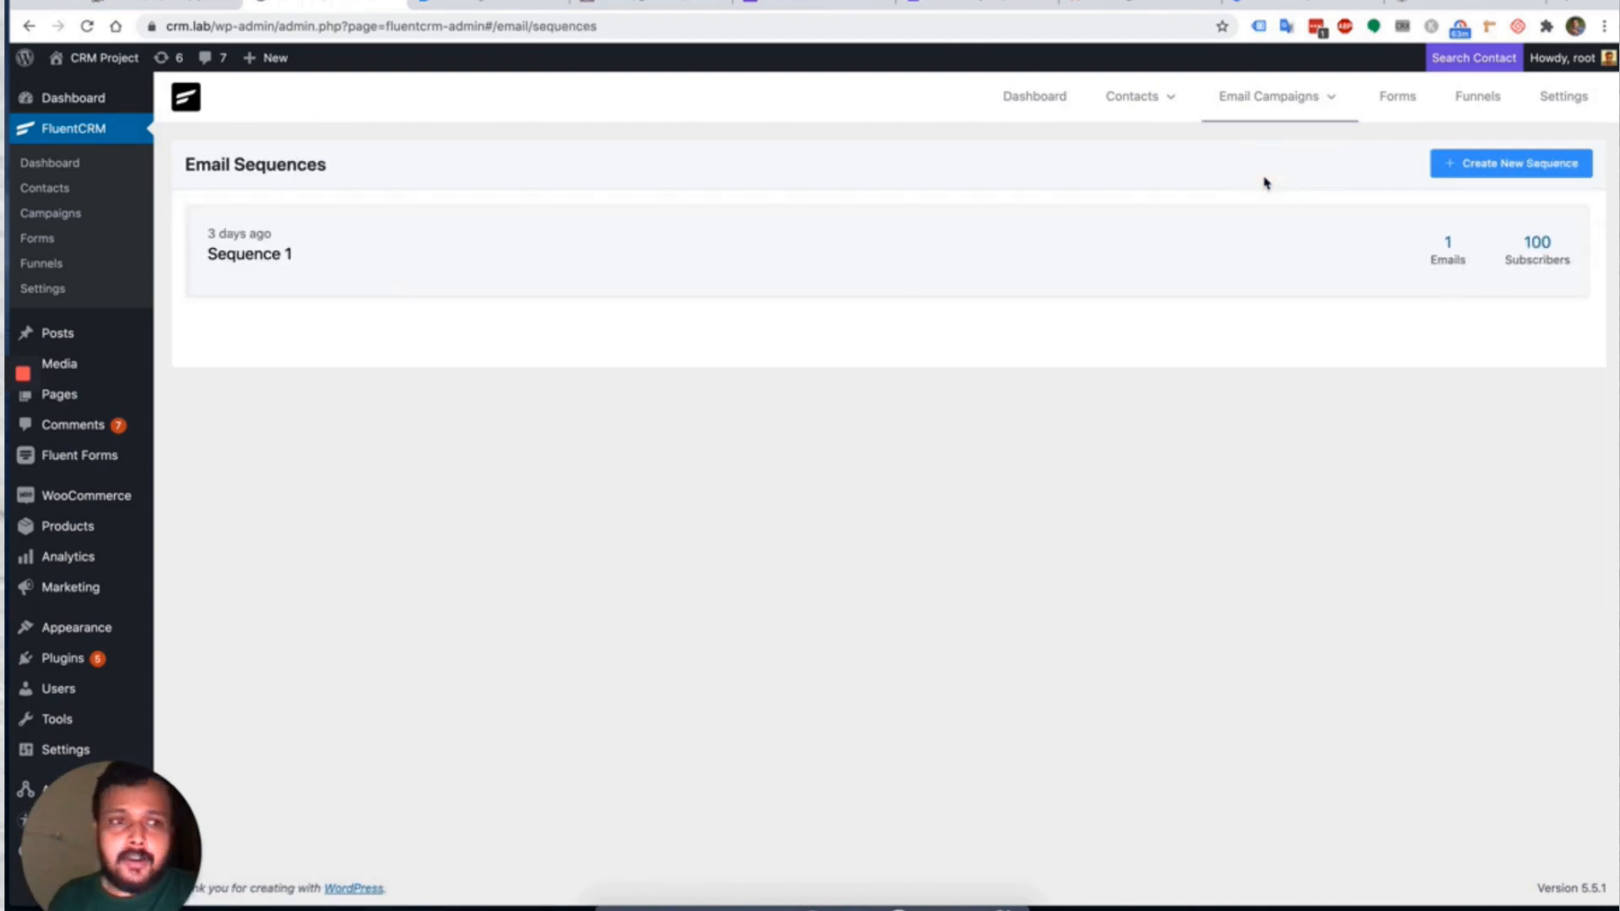
{"action": "mouse_move", "coordinate": [242, 275]}
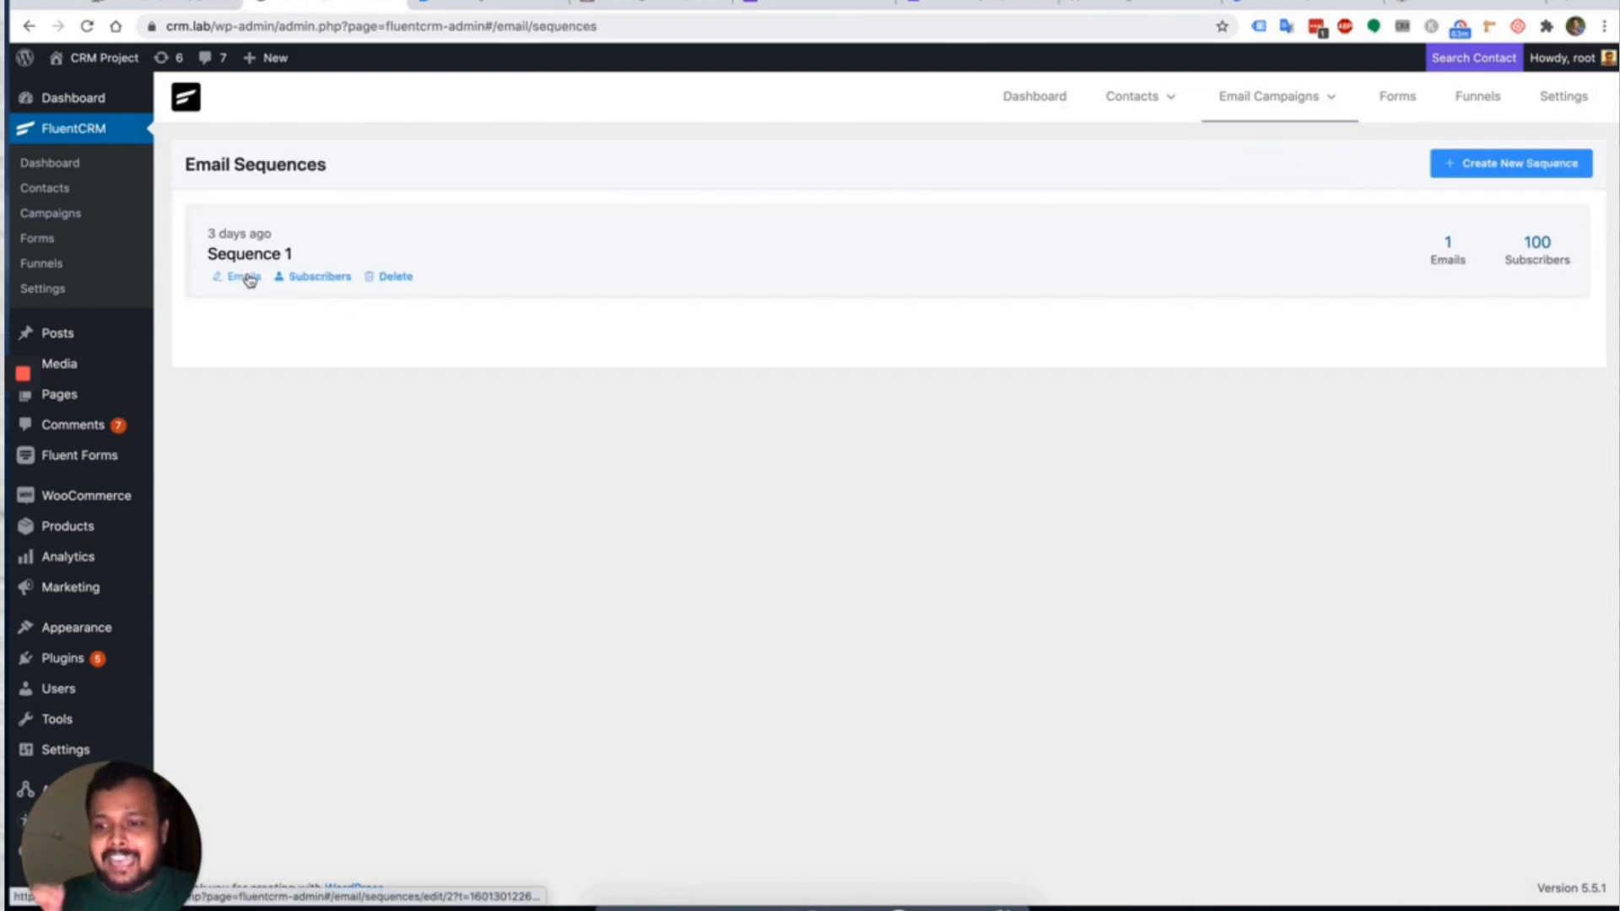
{"action": "left_click", "coordinate": [244, 277]}
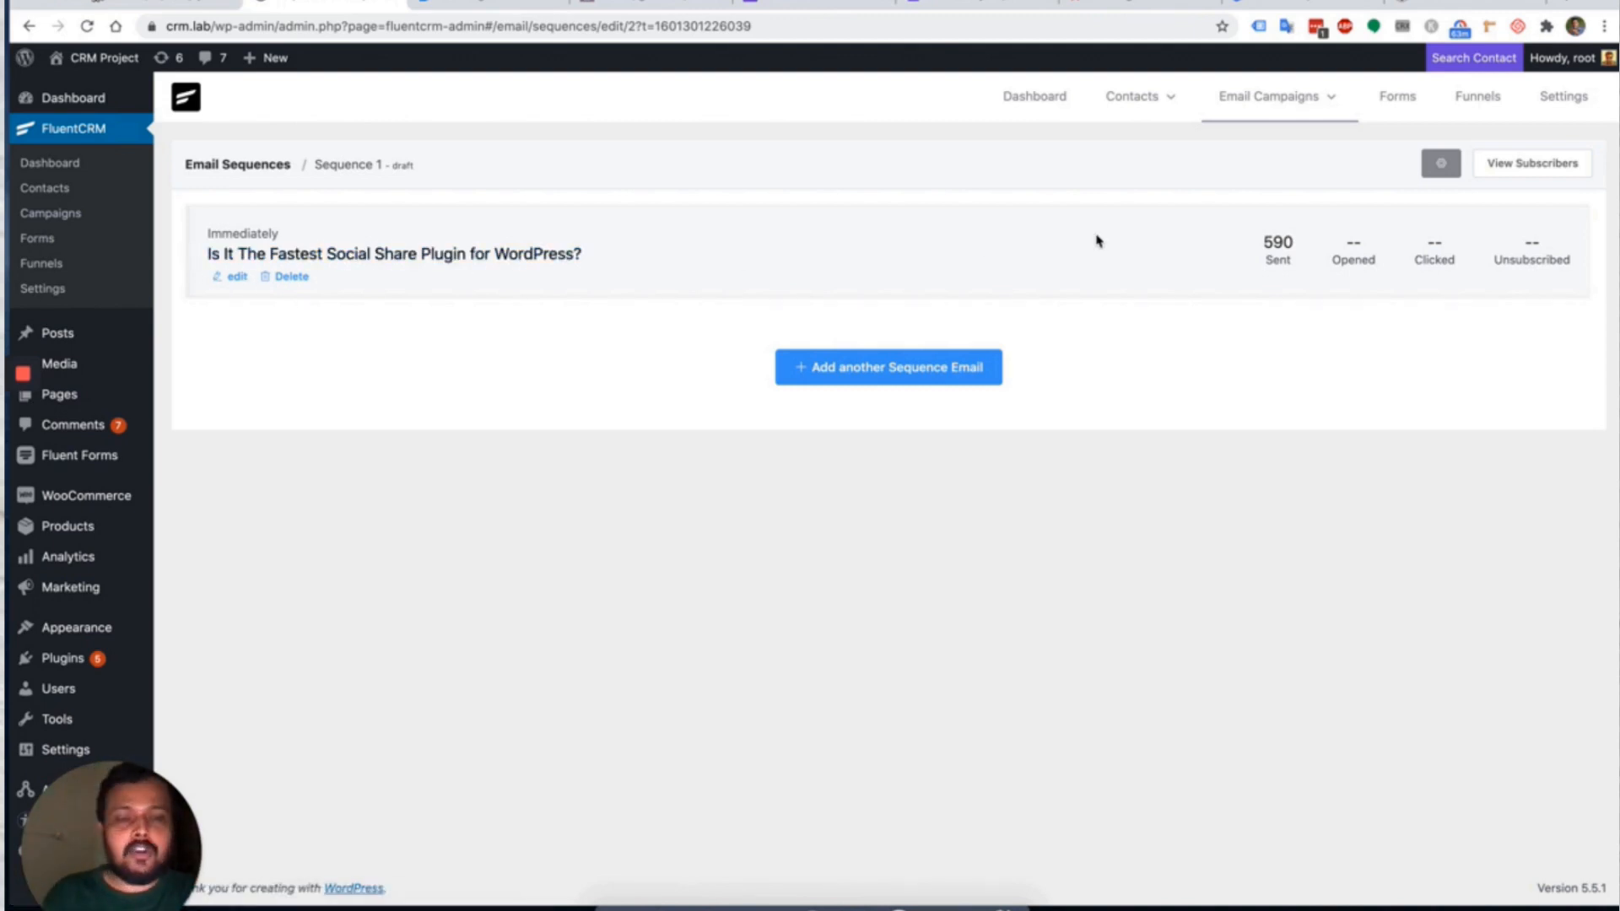
Add a new Sequence 1 email from the SiteGround template with a 7-day delay.
{"action": "left_click", "coordinate": [926, 365]}
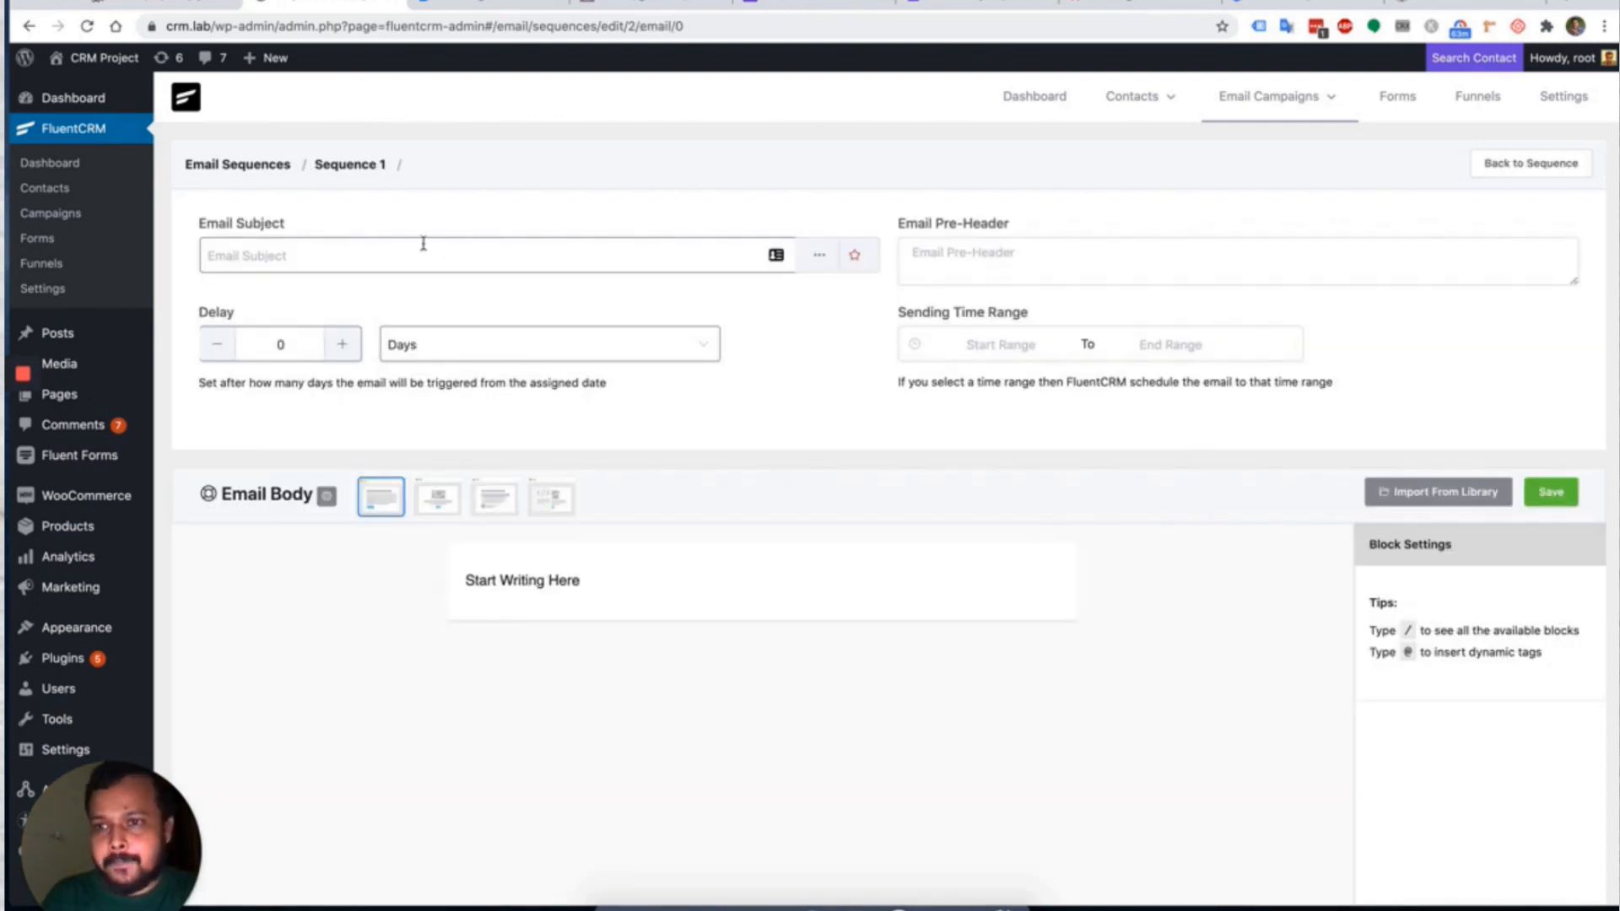
{"action": "left_click", "coordinate": [397, 253]}
{"action": "left_click", "coordinate": [883, 353]}
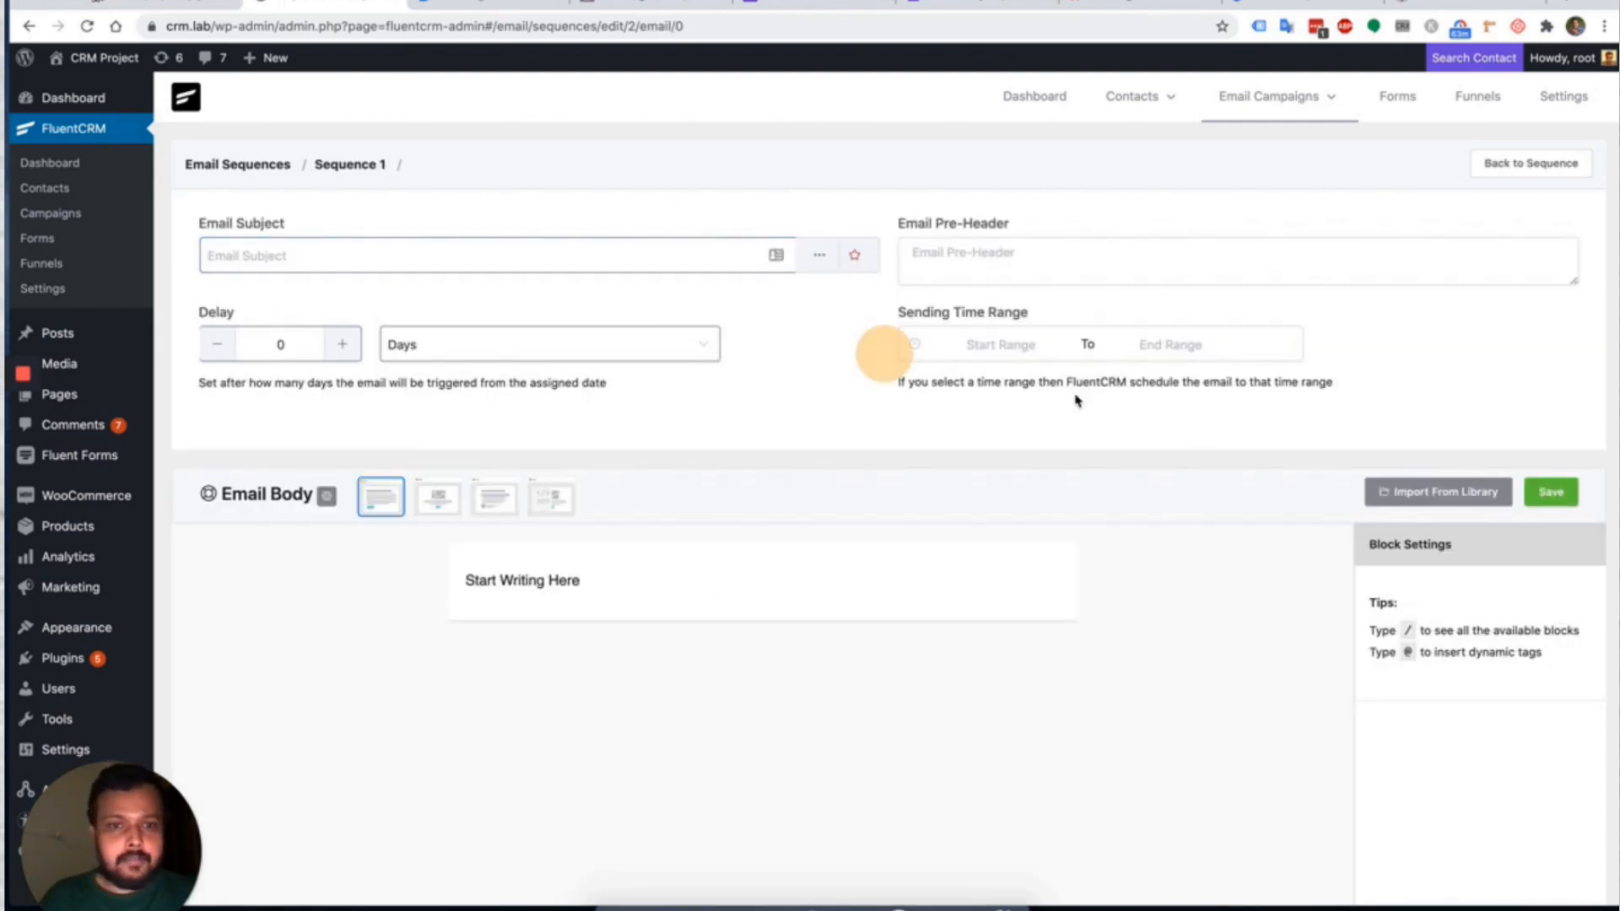
{"action": "left_click", "coordinate": [1436, 492]}
{"action": "left_click", "coordinate": [1174, 356]}
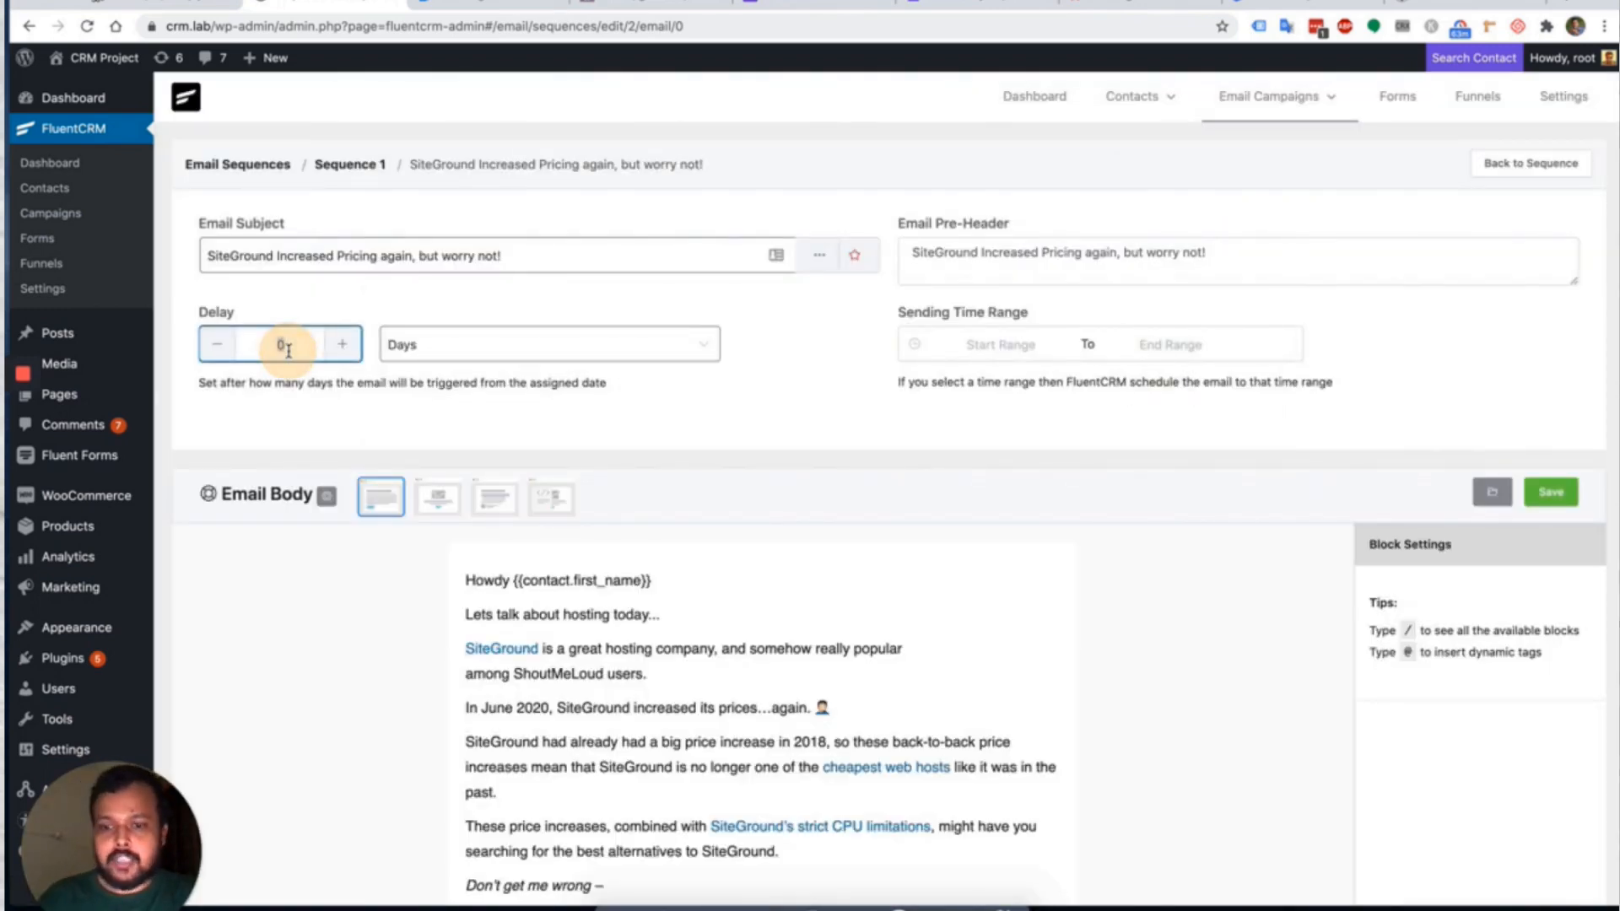
{"action": "type", "text": "7"}
{"action": "left_click", "coordinate": [658, 396]}
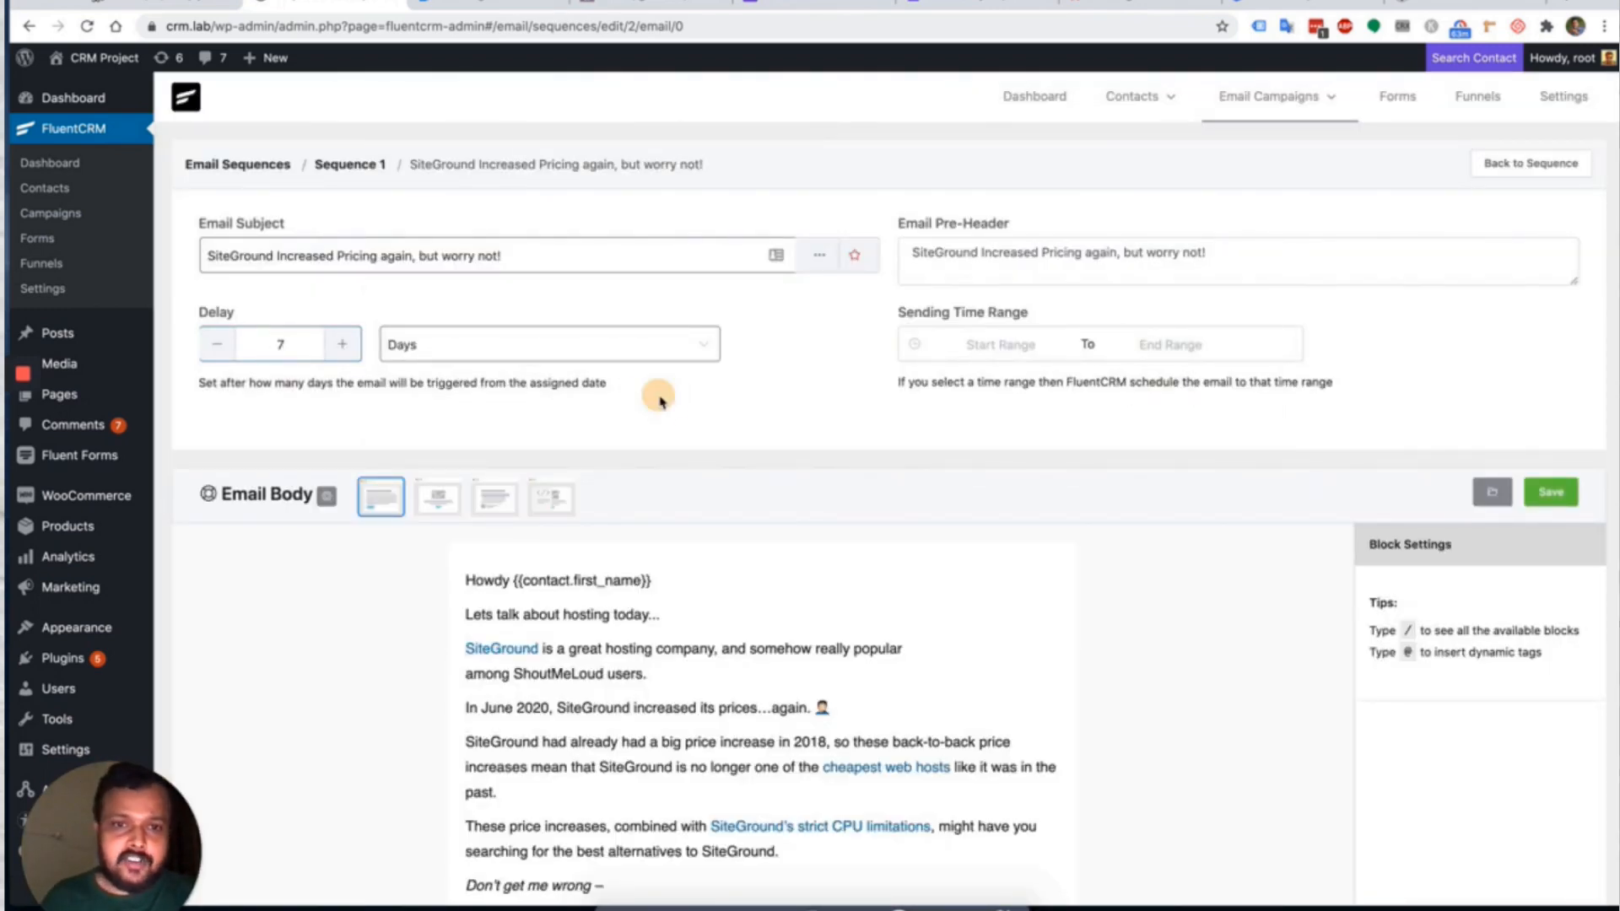
Set the email's sending window to 09:00–12:00 and save it.
{"action": "left_click", "coordinate": [992, 343]}
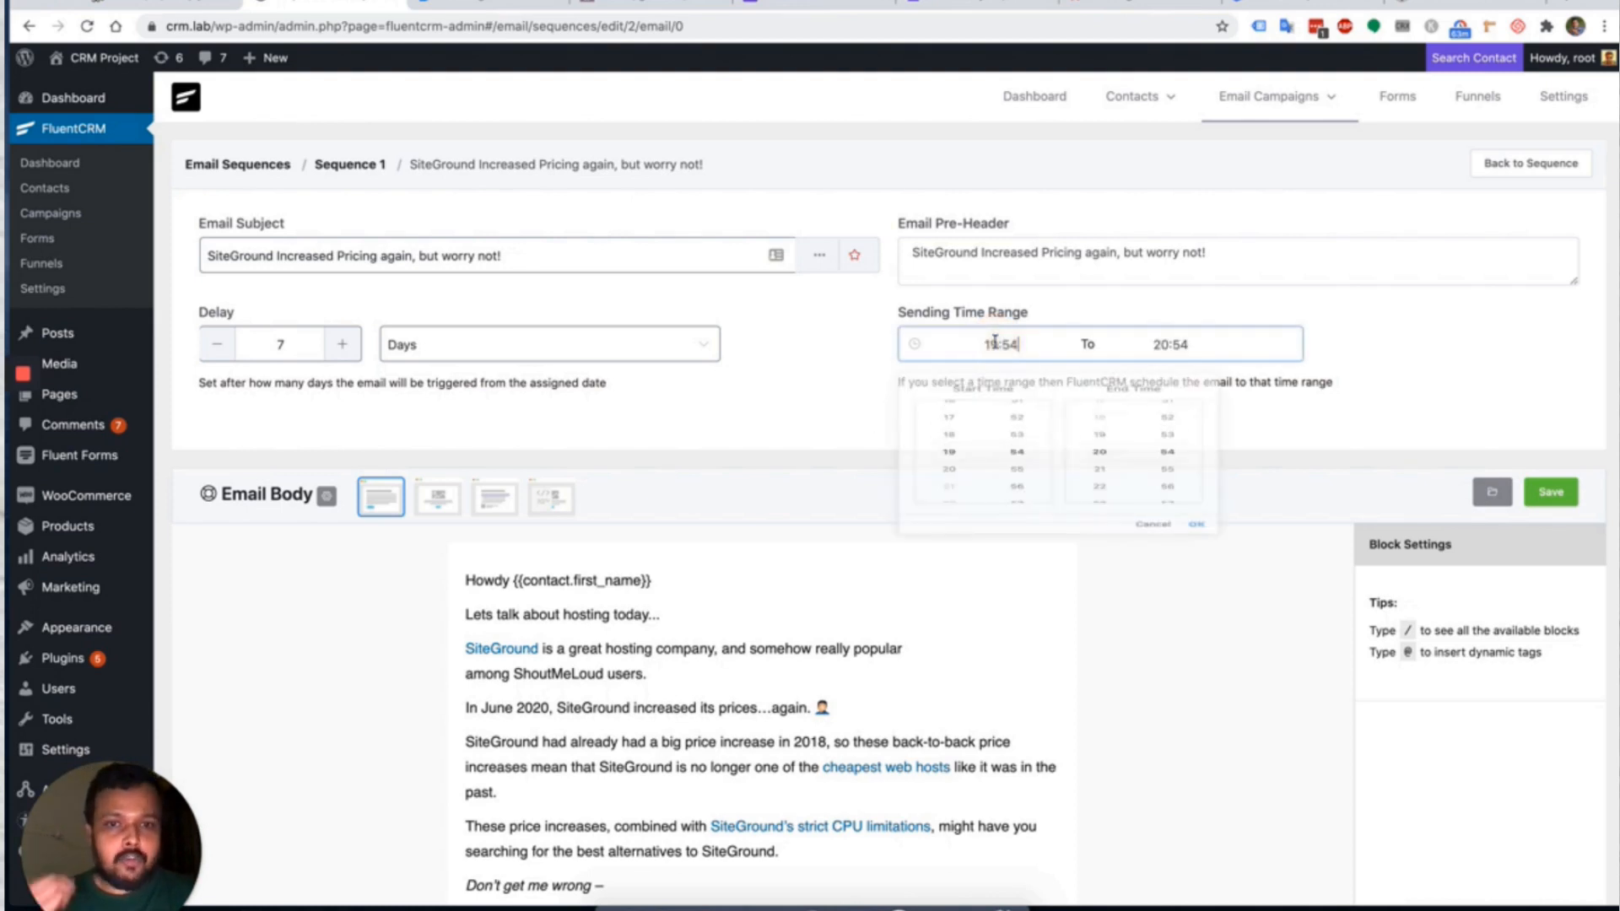
{"action": "scroll", "coordinate": [955, 470], "scroll_direction": "up", "scroll_amount": 7}
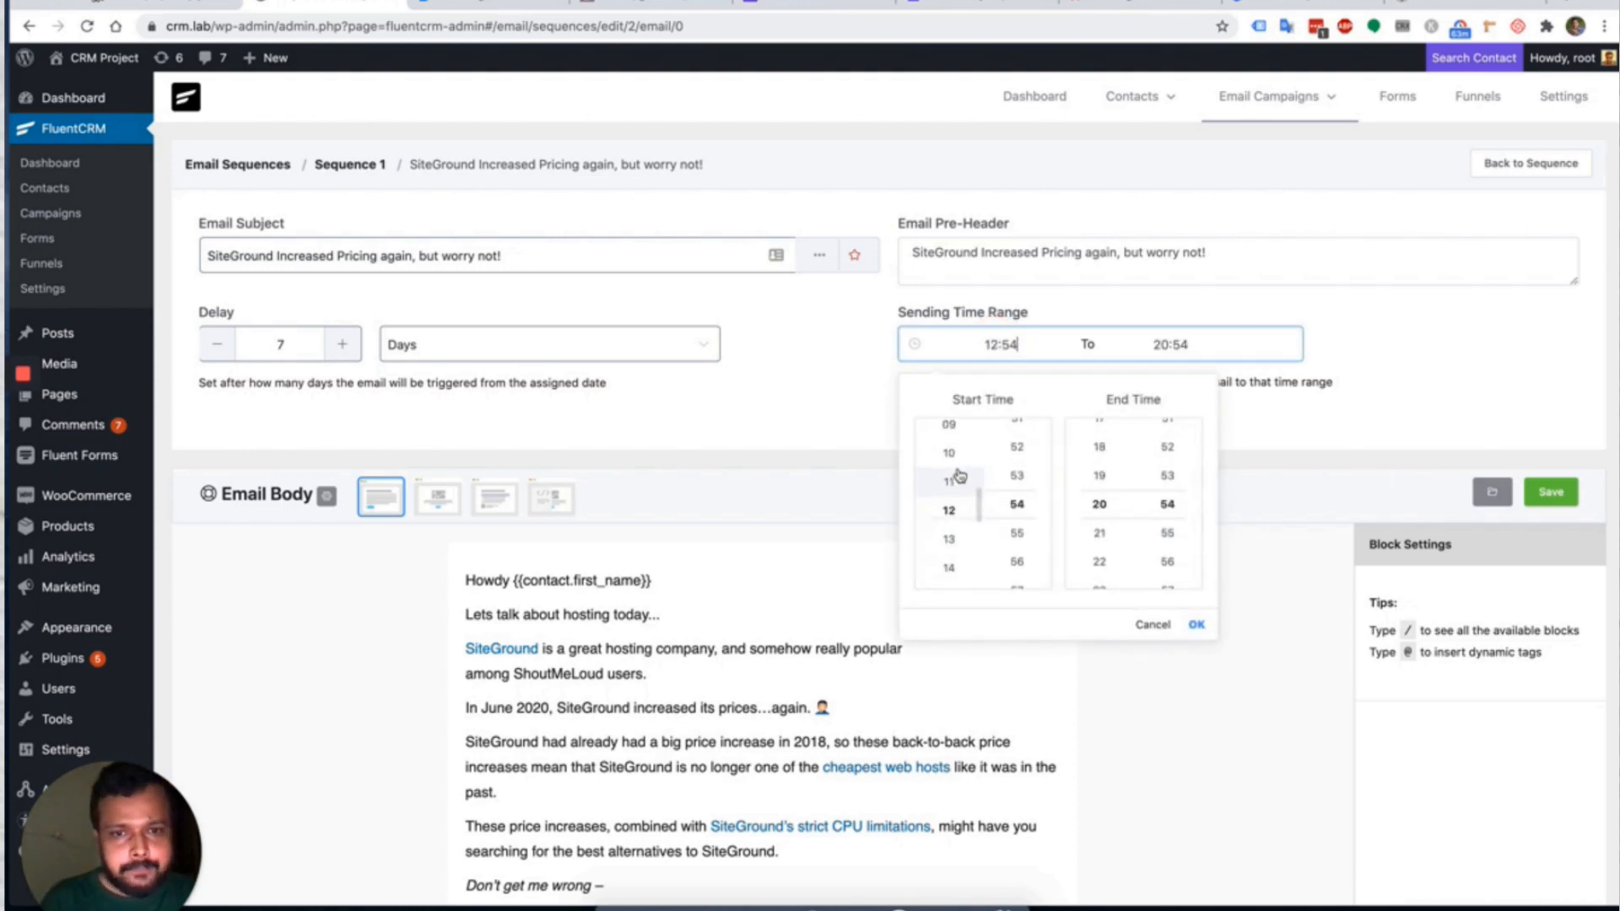
{"action": "scroll", "coordinate": [958, 475], "scroll_direction": "up", "scroll_amount": 3}
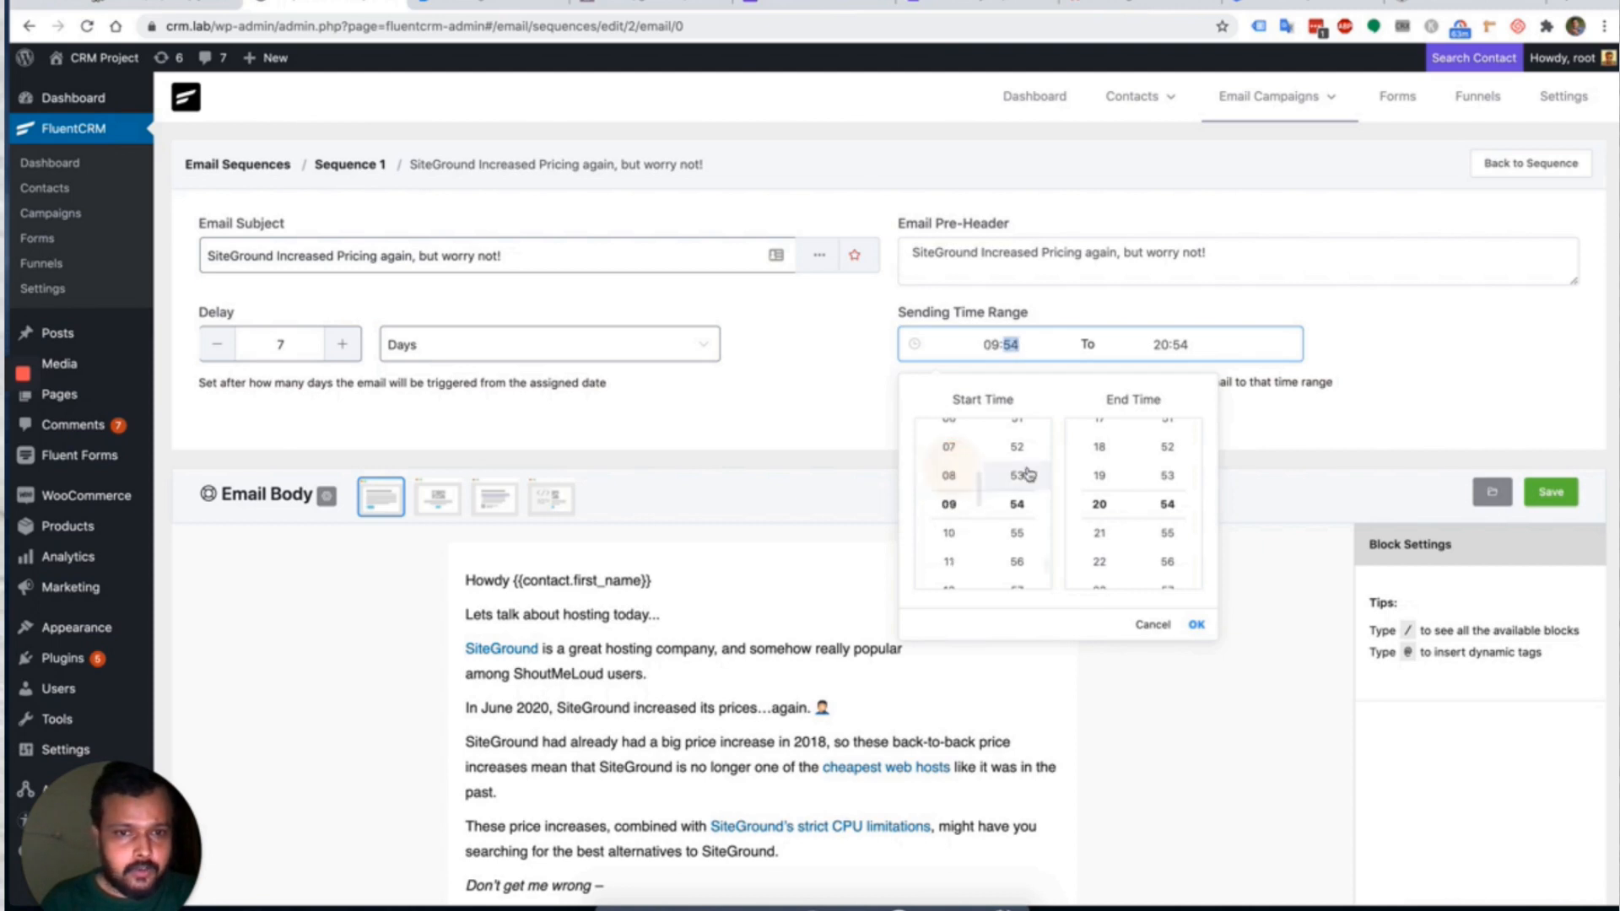
{"action": "scroll", "coordinate": [1028, 474], "scroll_direction": "up", "scroll_amount": 20}
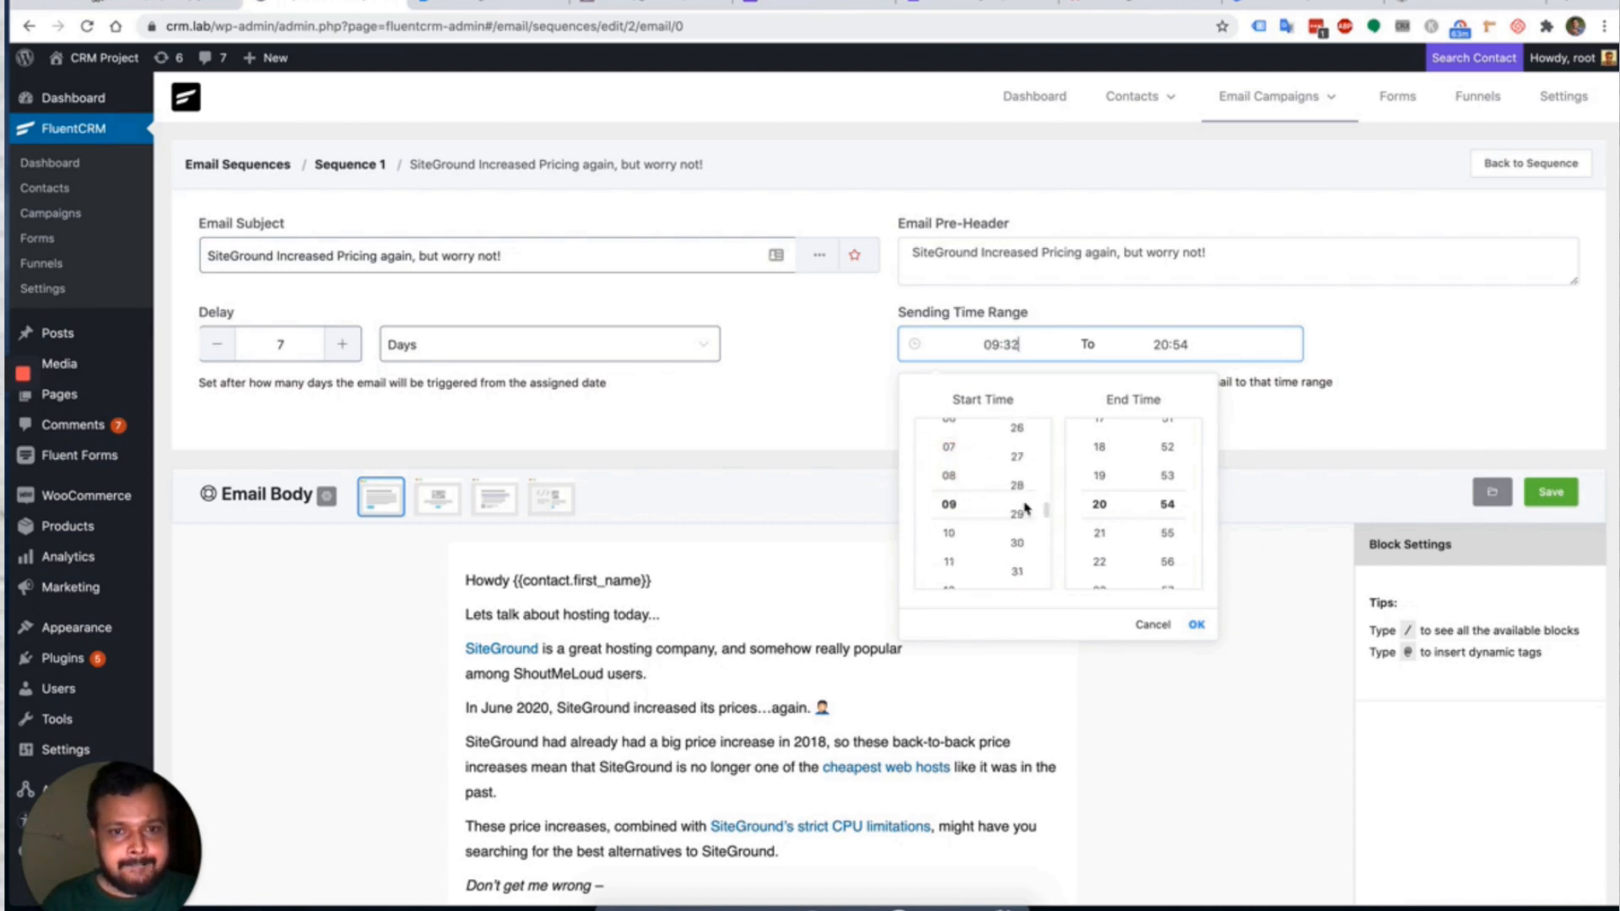
{"action": "scroll", "coordinate": [1024, 505], "scroll_direction": "up", "scroll_amount": 20}
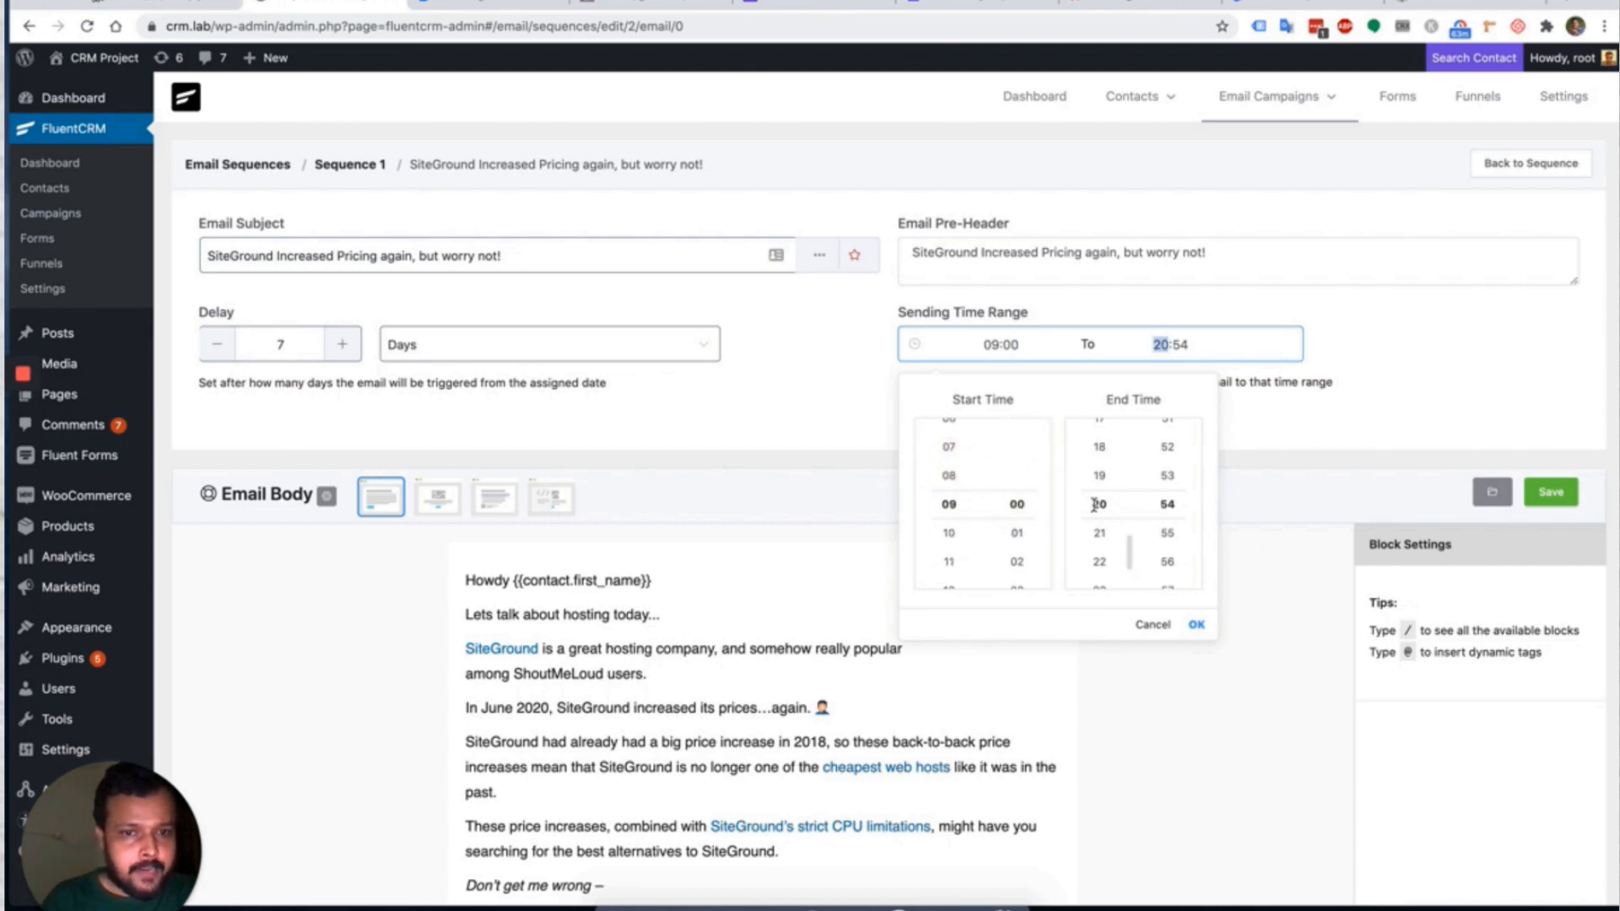
{"action": "scroll", "coordinate": [1113, 504], "scroll_direction": "up", "scroll_amount": 8}
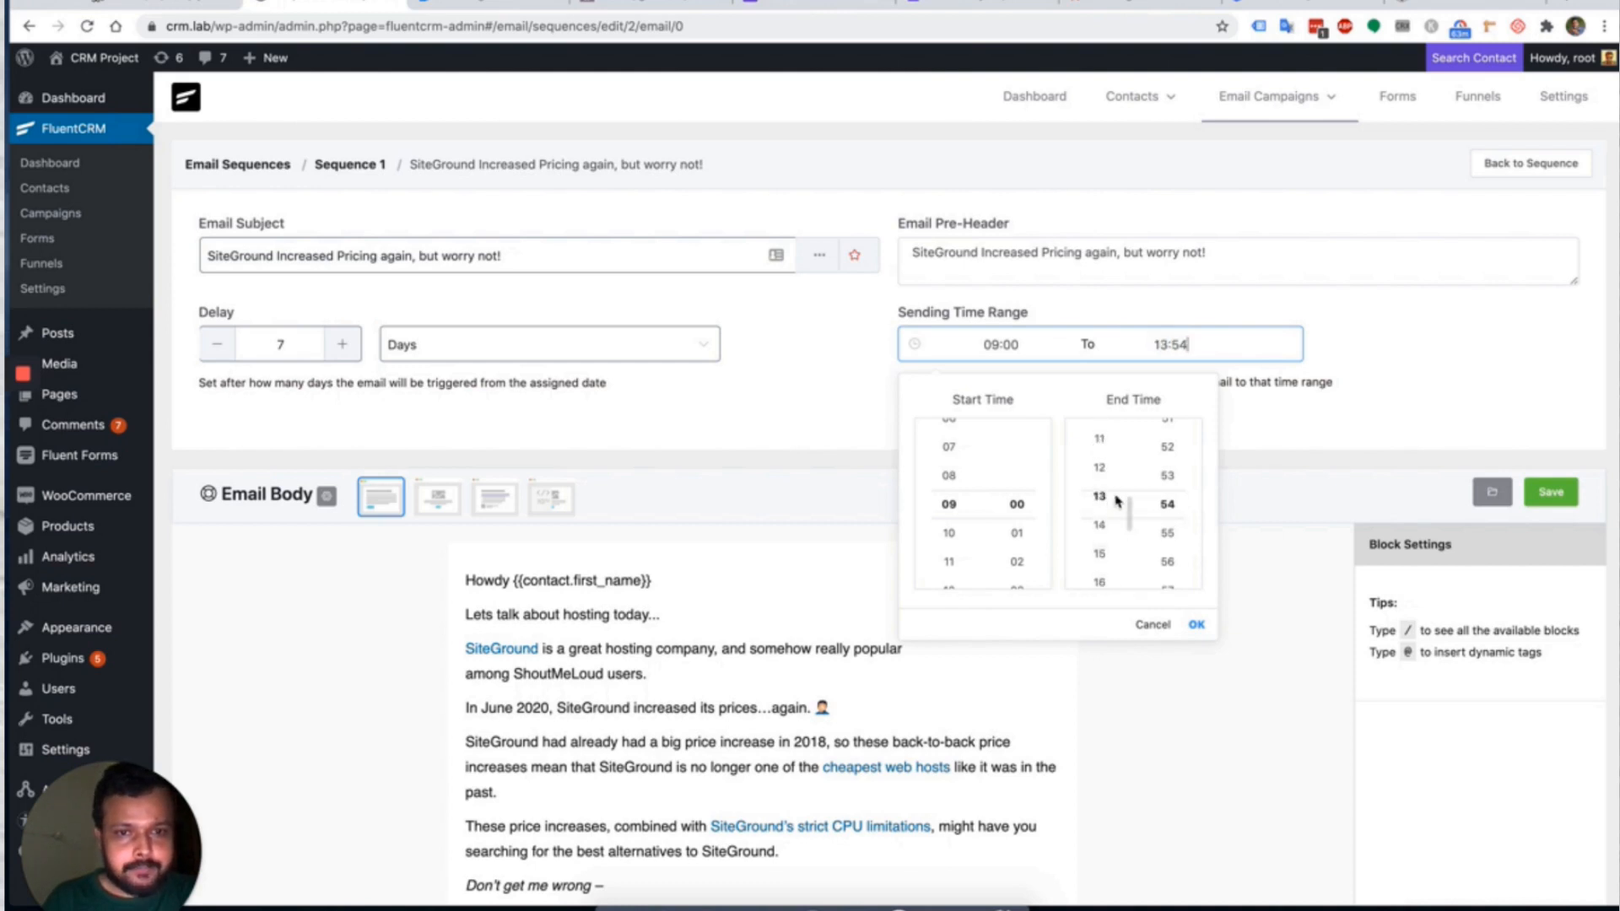
{"action": "scroll", "coordinate": [1164, 527], "scroll_direction": "up", "scroll_amount": 3}
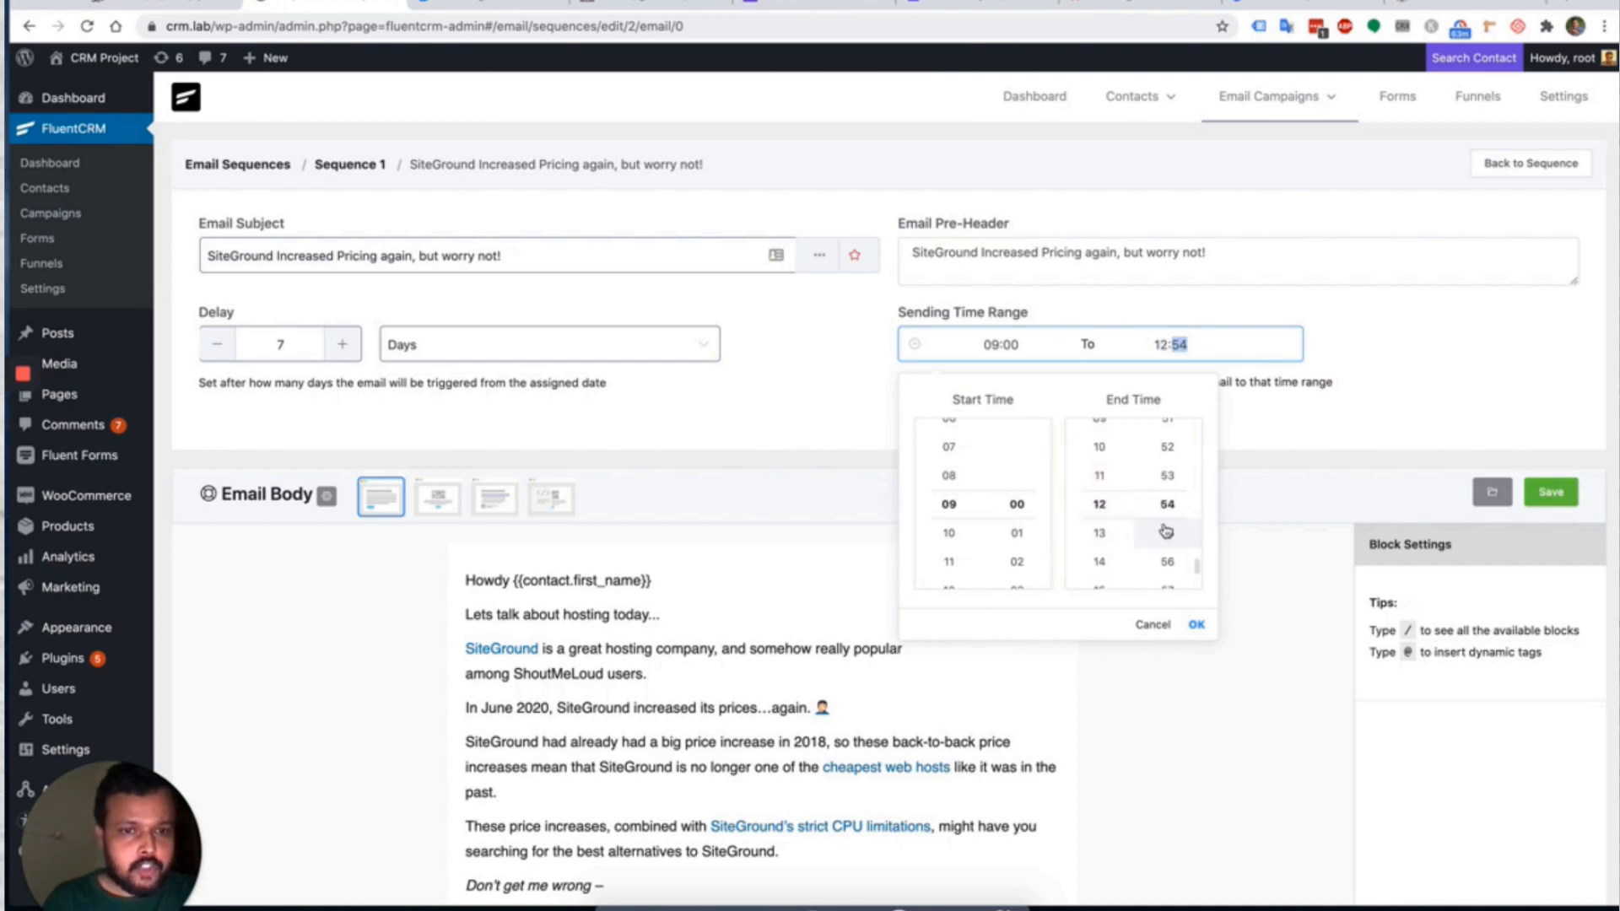
{"action": "scroll", "coordinate": [1164, 518], "scroll_direction": "up", "scroll_amount": 15}
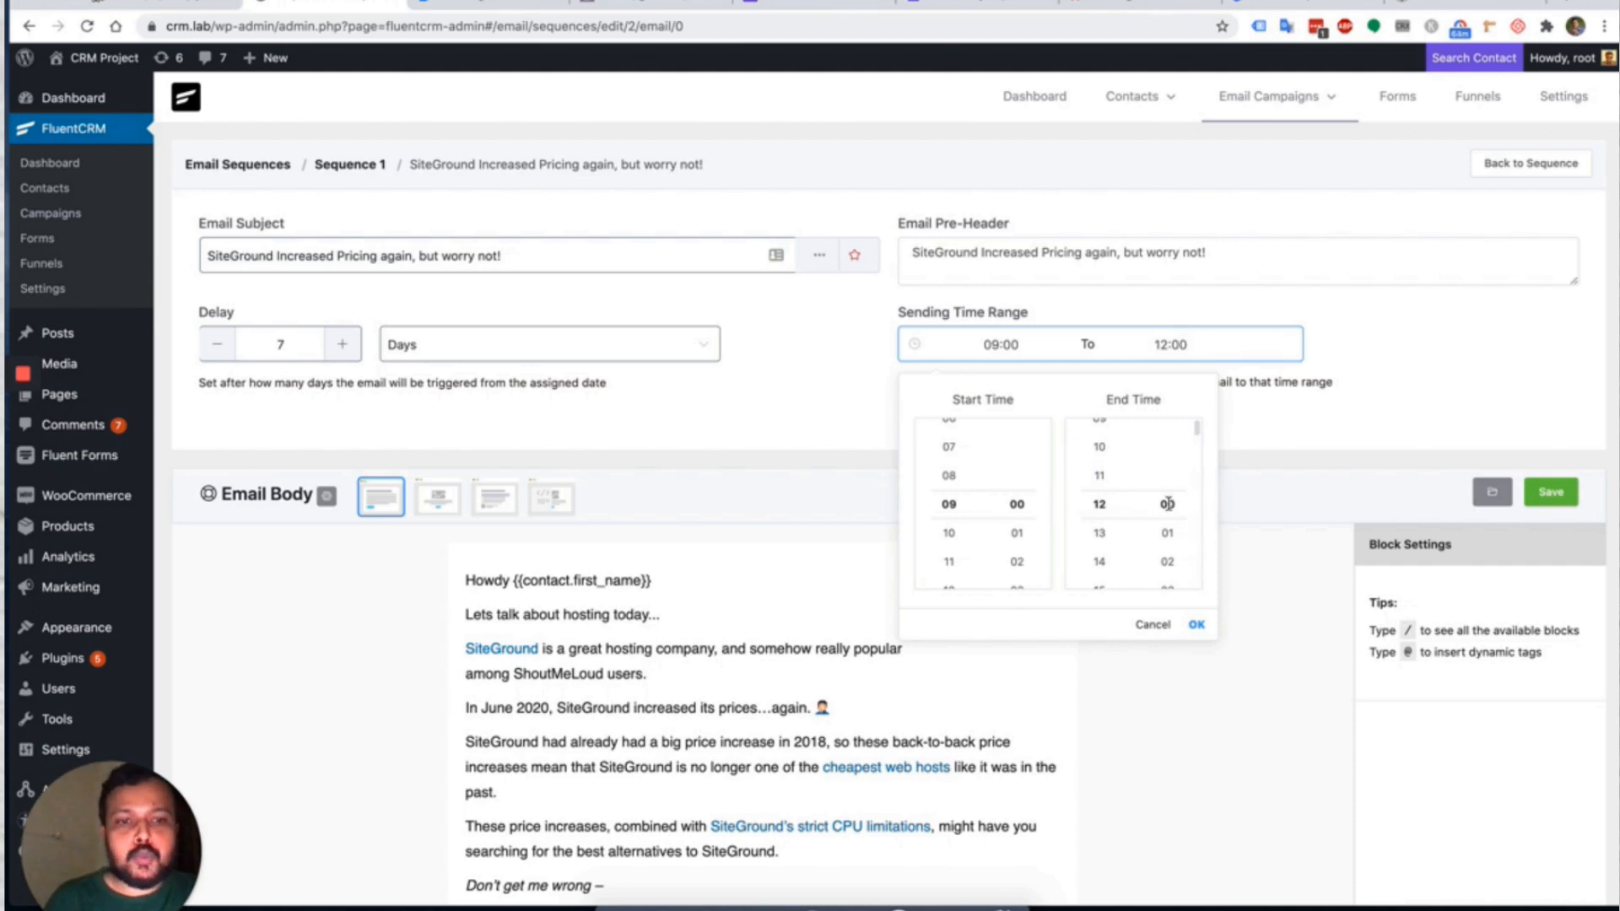
{"action": "left_click", "coordinate": [1166, 504]}
{"action": "left_click", "coordinate": [1196, 624]}
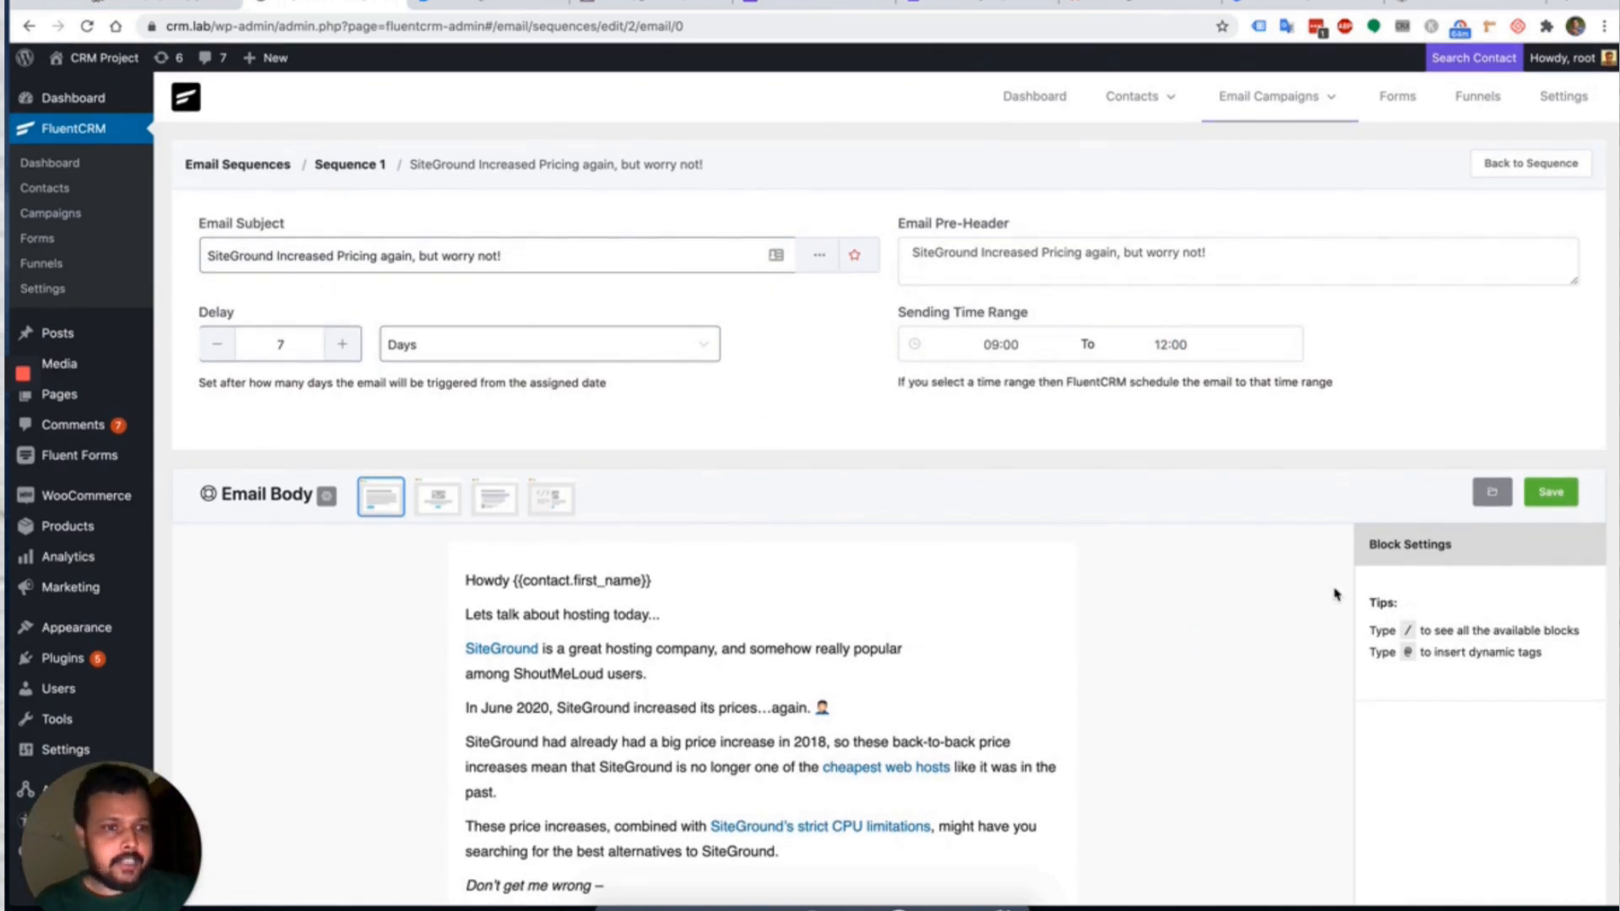
{"action": "left_click", "coordinate": [1551, 492]}
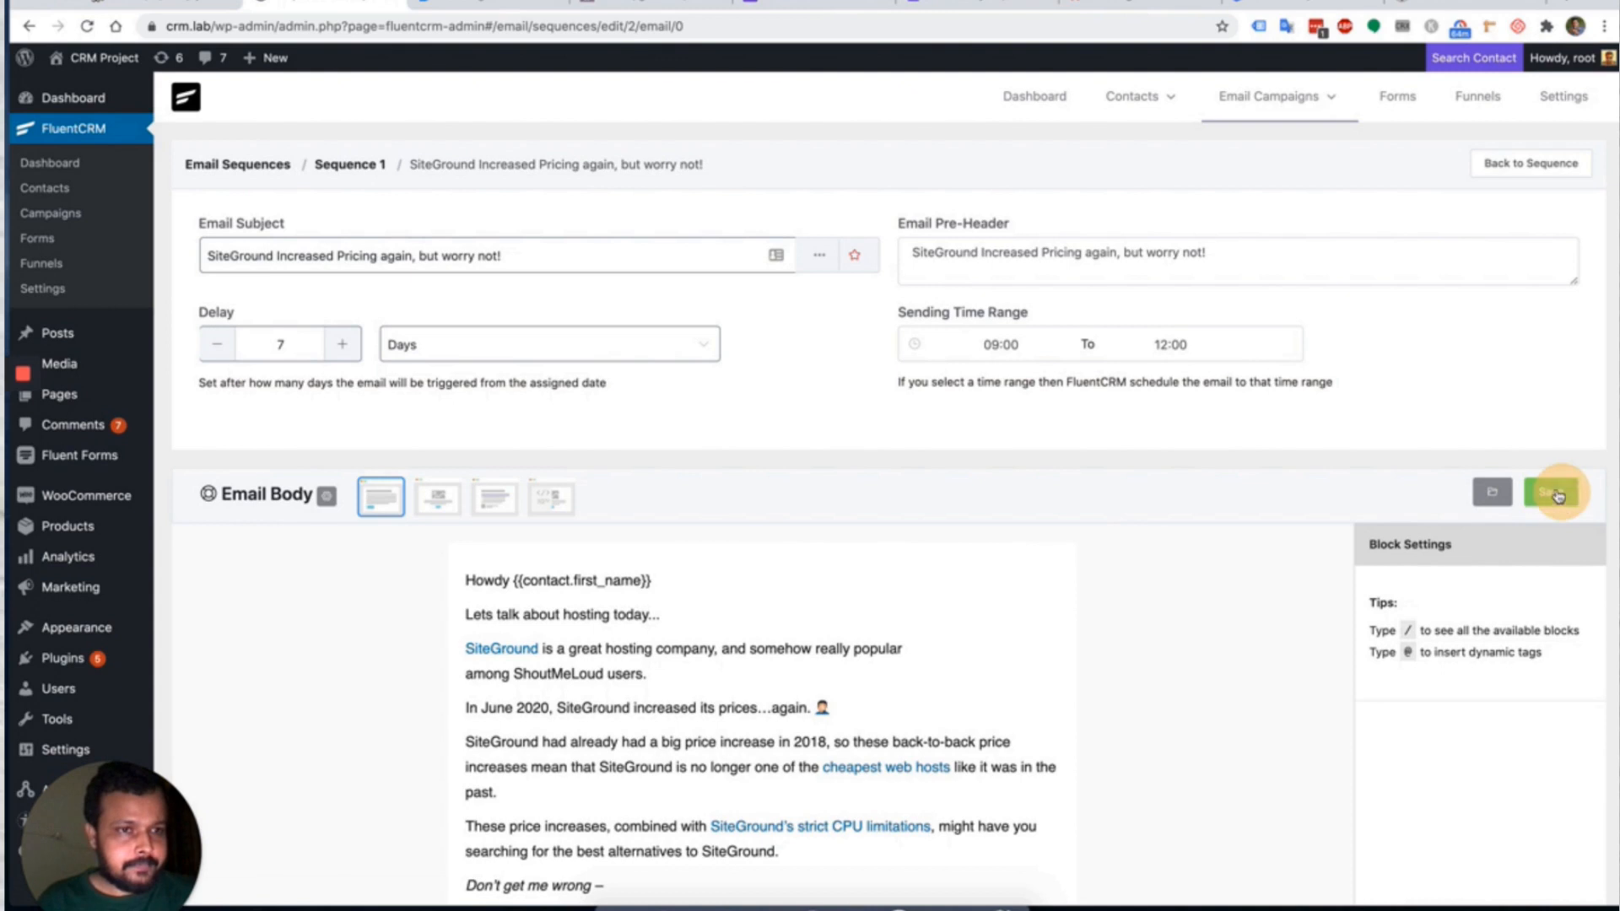
Return to Sequence 1's emails and review its subscribers.
{"action": "left_click", "coordinate": [1533, 163]}
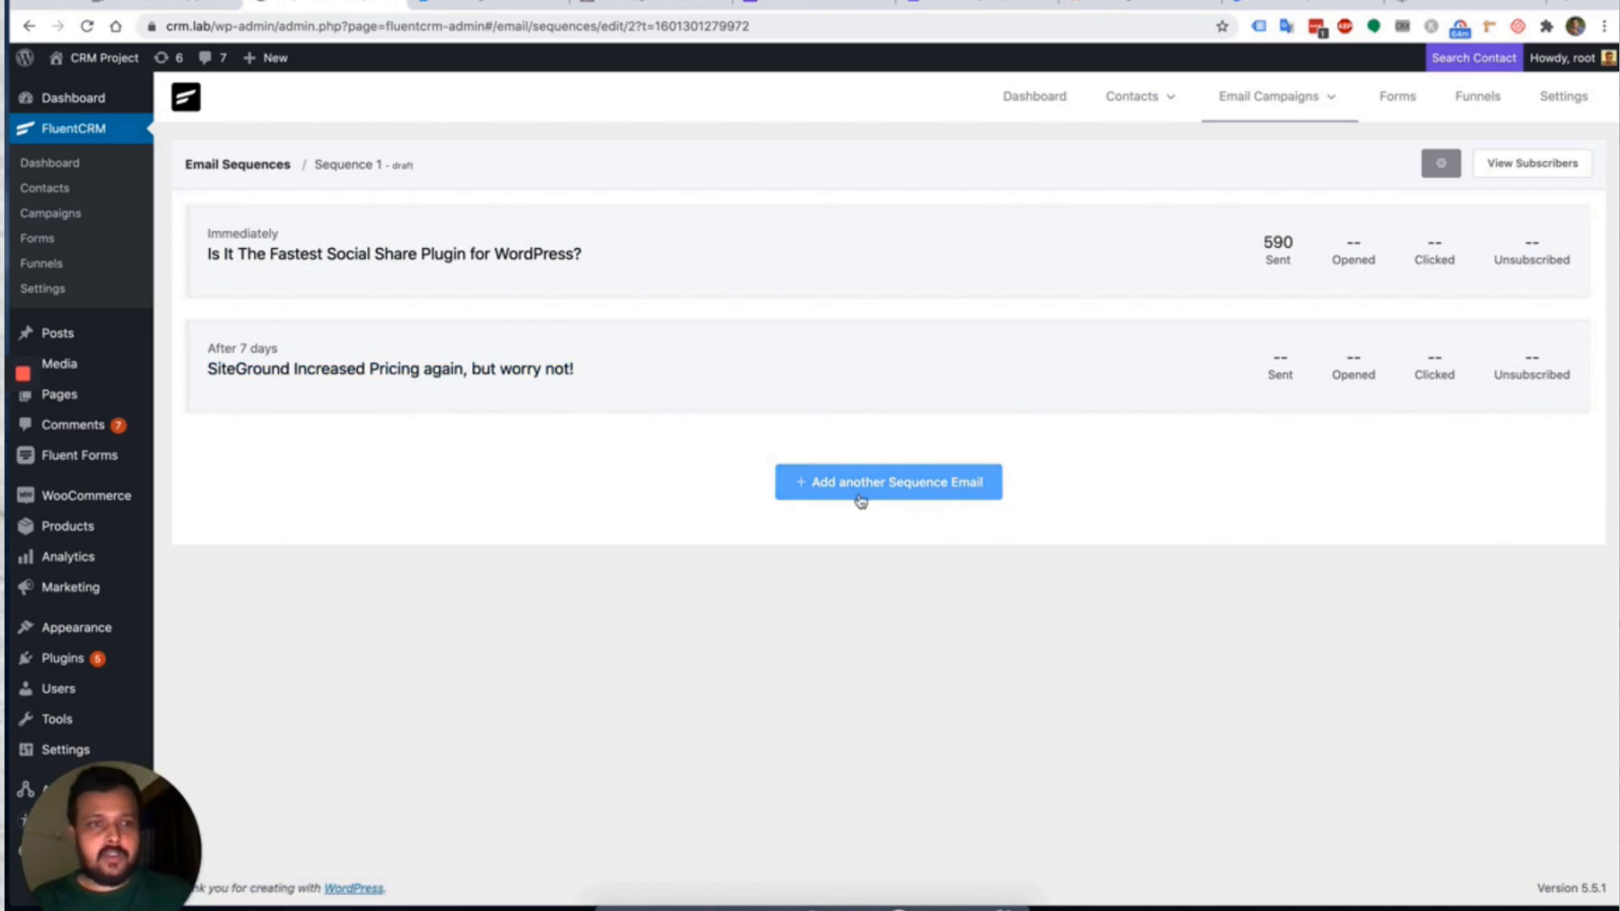
{"action": "left_click", "coordinate": [1533, 173]}
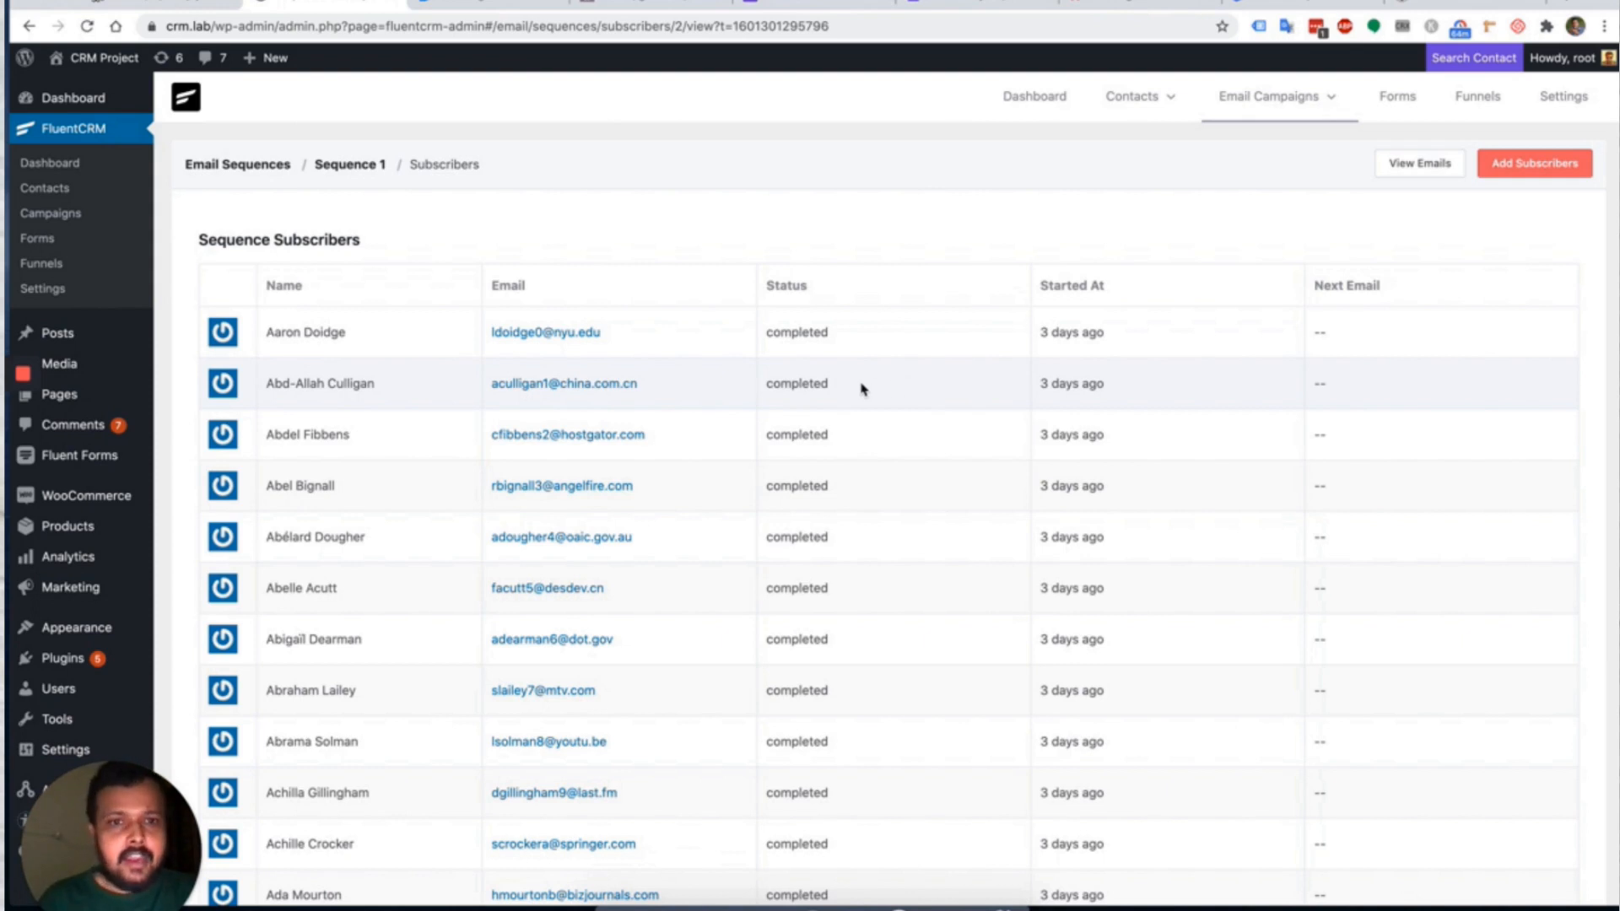
{"action": "left_click_drag", "start_coordinate": [771, 332], "coordinate": [814, 332]}
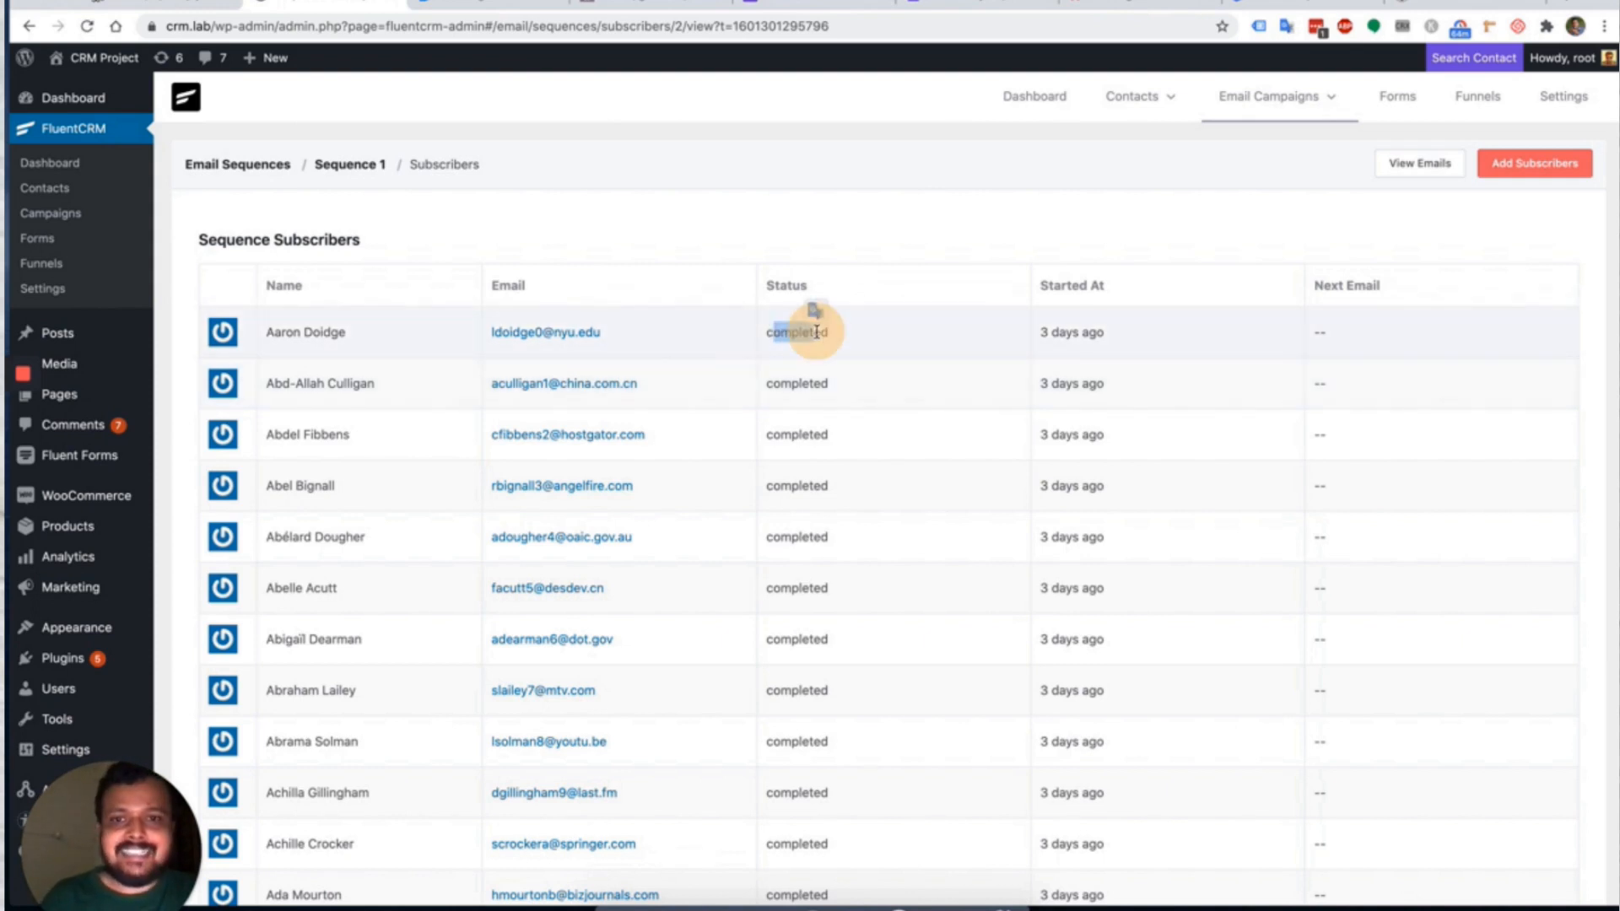
{"action": "left_click", "coordinate": [1061, 348]}
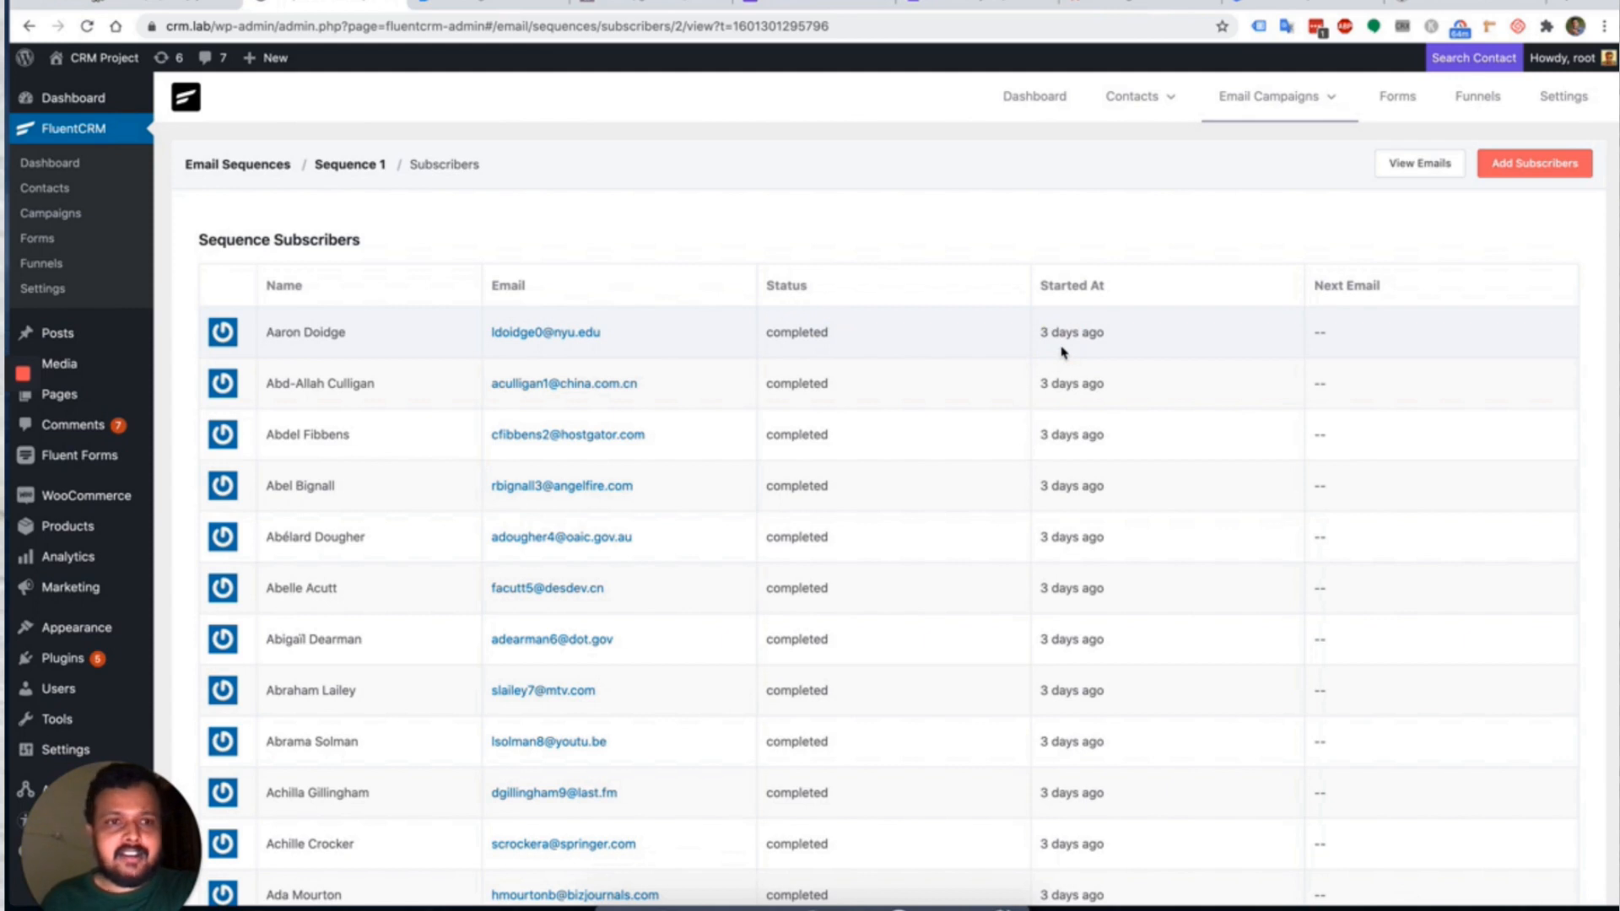
Check the sequence emails' 590 sent stats, then go to the Email Sequences overview.
{"action": "left_click", "coordinate": [1428, 163]}
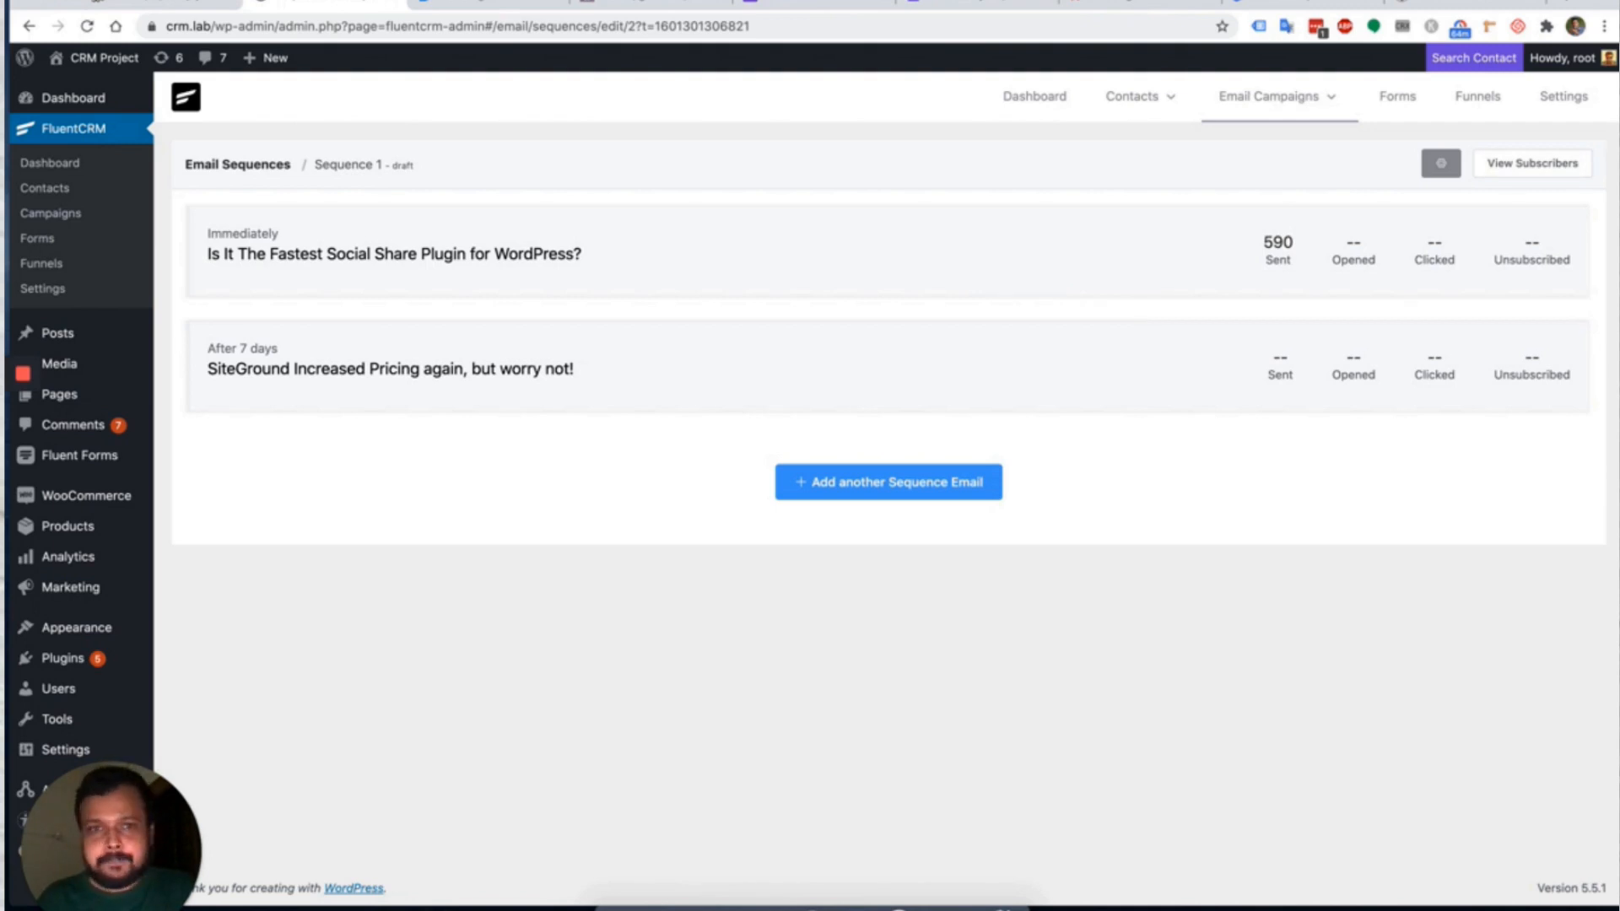
{"action": "mouse_move", "coordinate": [1286, 99]}
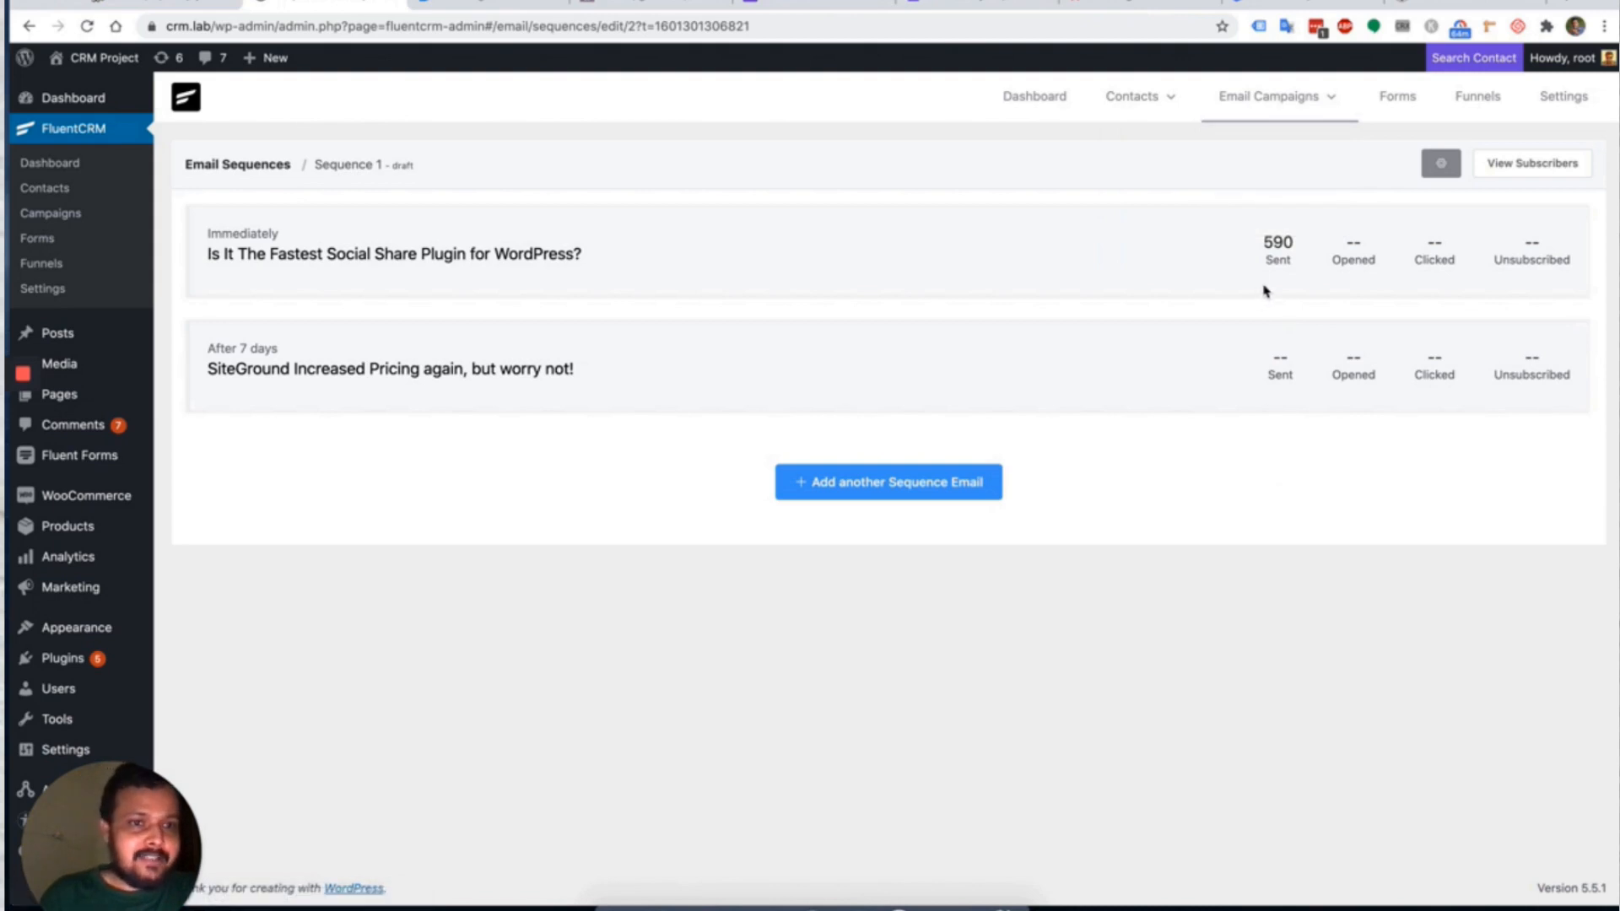
{"action": "left_click_drag", "start_coordinate": [1257, 240], "coordinate": [1444, 254]}
{"action": "left_click", "coordinate": [1435, 458]}
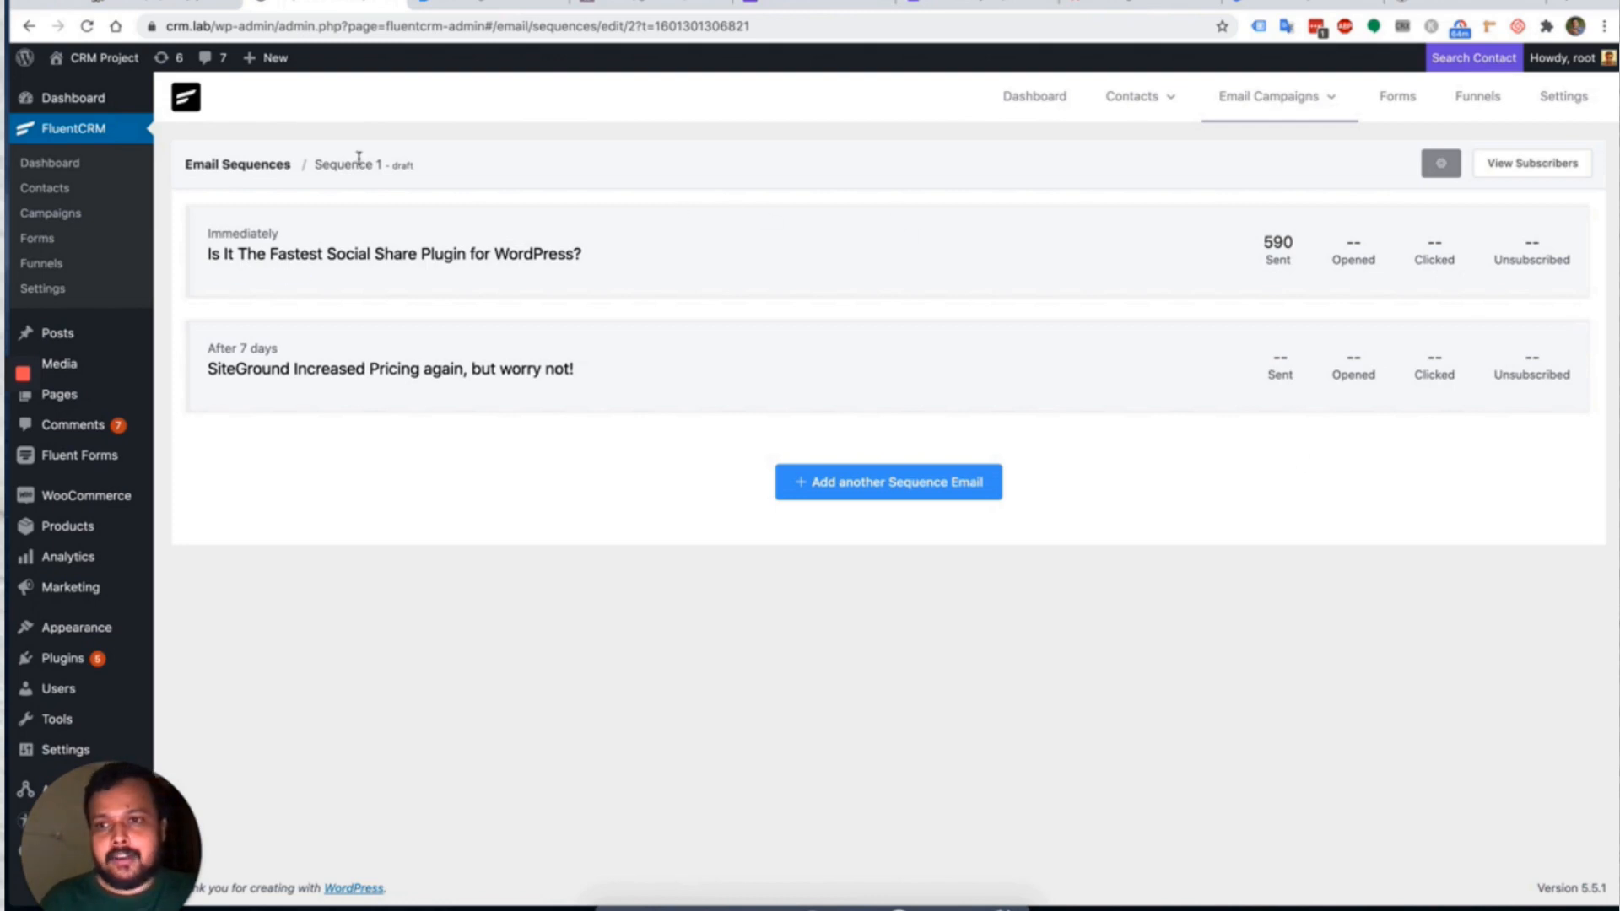
{"action": "left_click", "coordinate": [253, 164]}
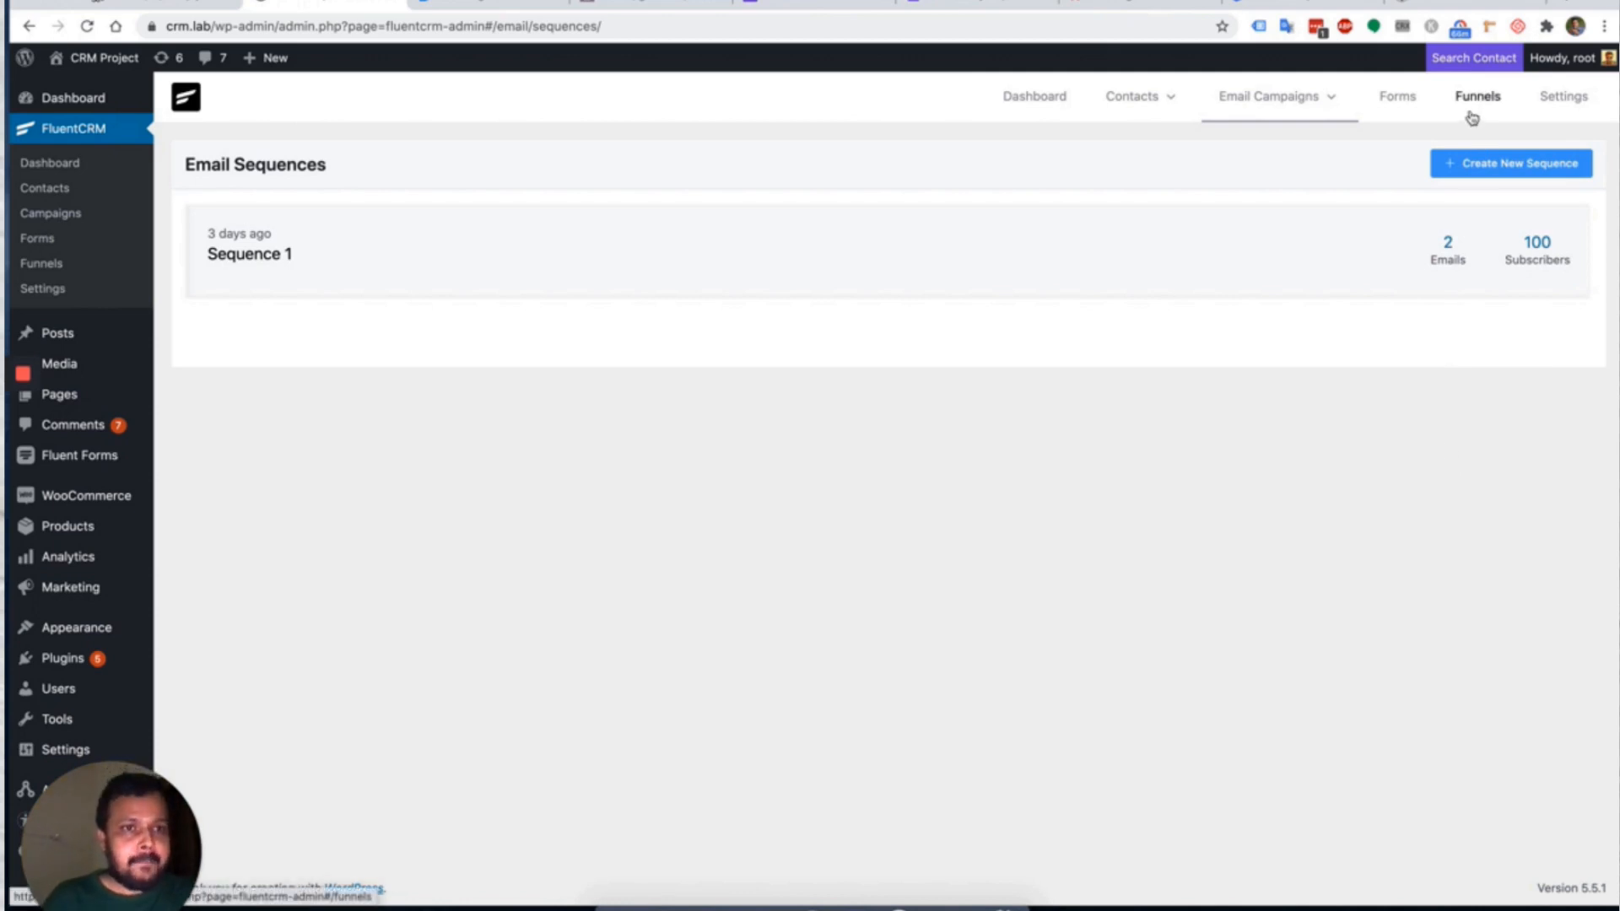
Go to Forms, listing five connected forms, and start creating a new form.
{"action": "left_click", "coordinate": [1396, 105]}
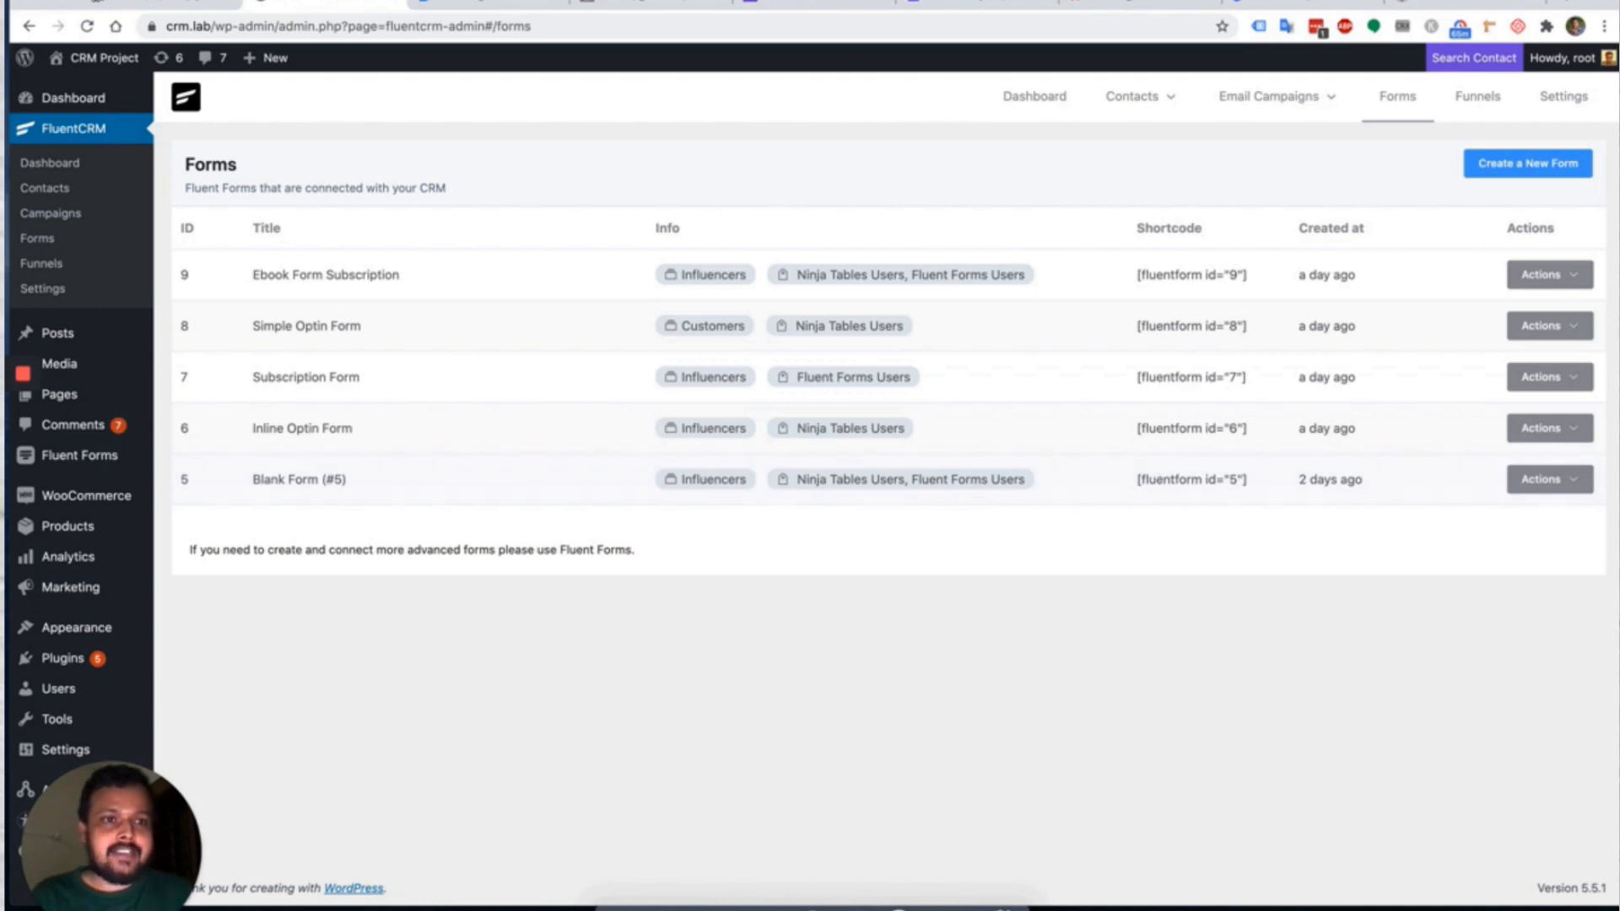
{"action": "left_click", "coordinate": [1537, 165]}
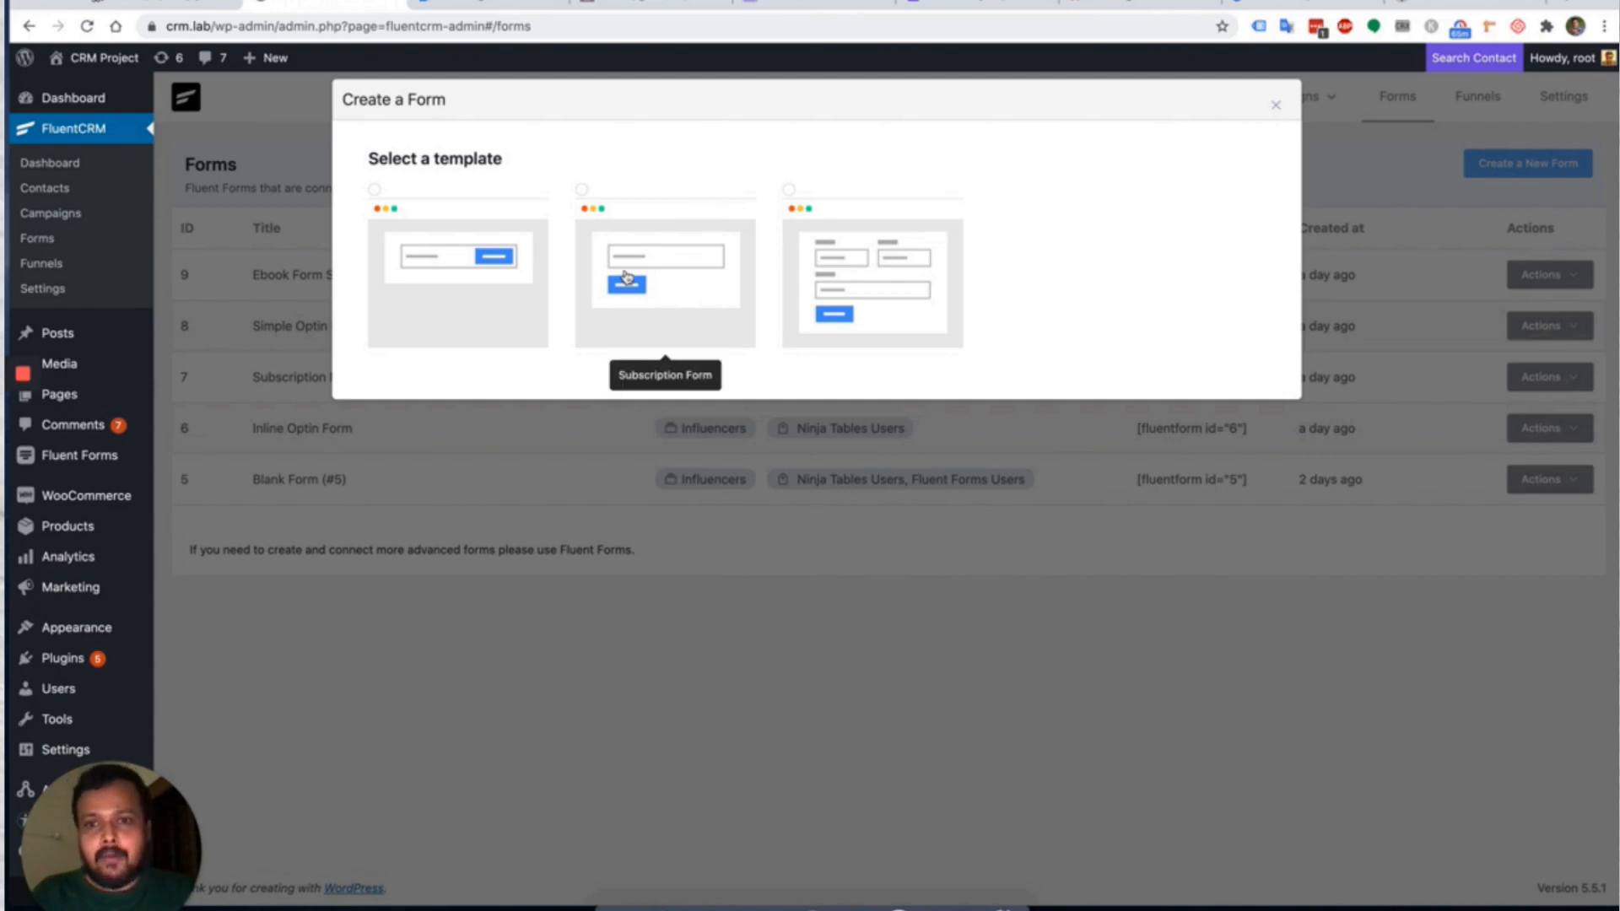
Create inline opt-in 'Book Subscriber Form' with Influencers list, Free Product Users tag, double opt-in.
{"action": "left_click", "coordinate": [449, 285]}
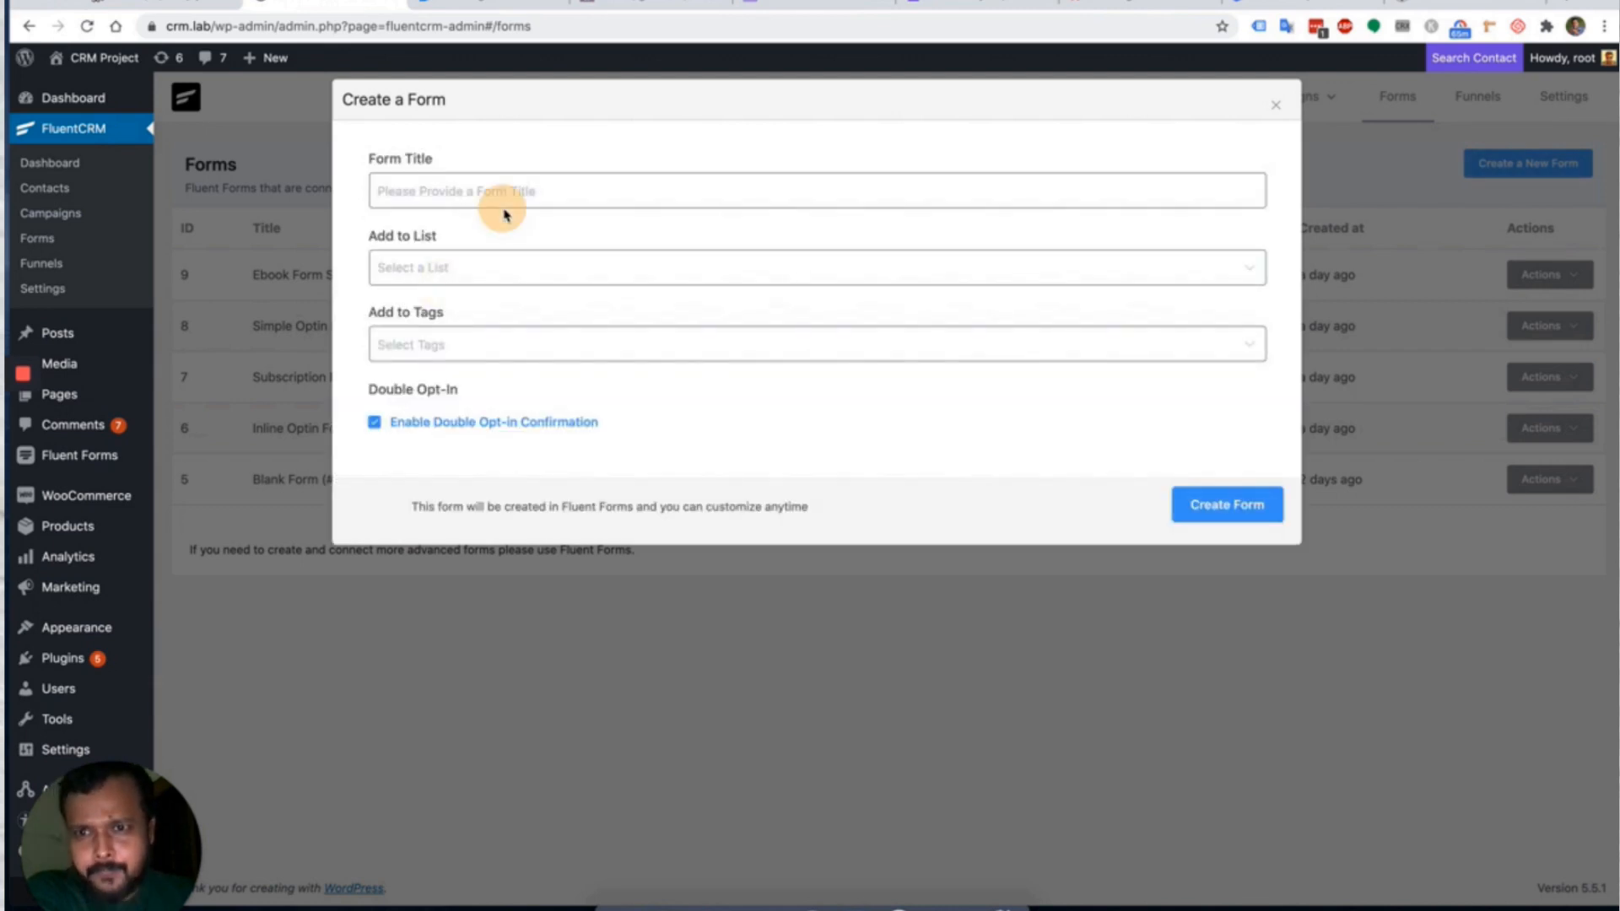
{"action": "left_click", "coordinate": [526, 193]}
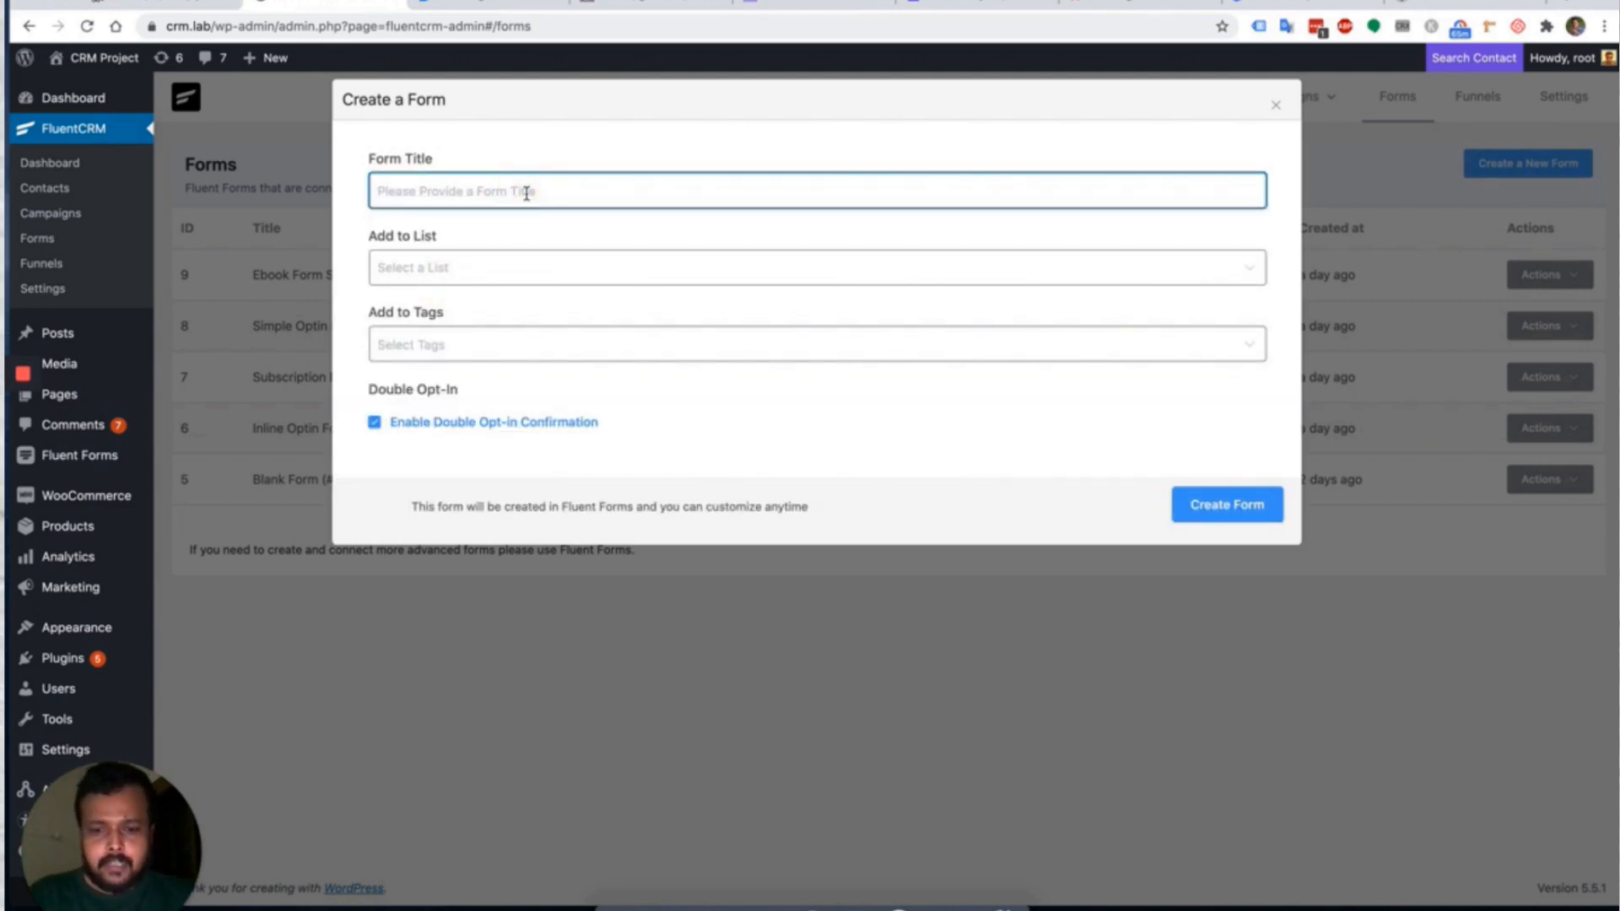
{"action": "type", "text": "Book Sub"}
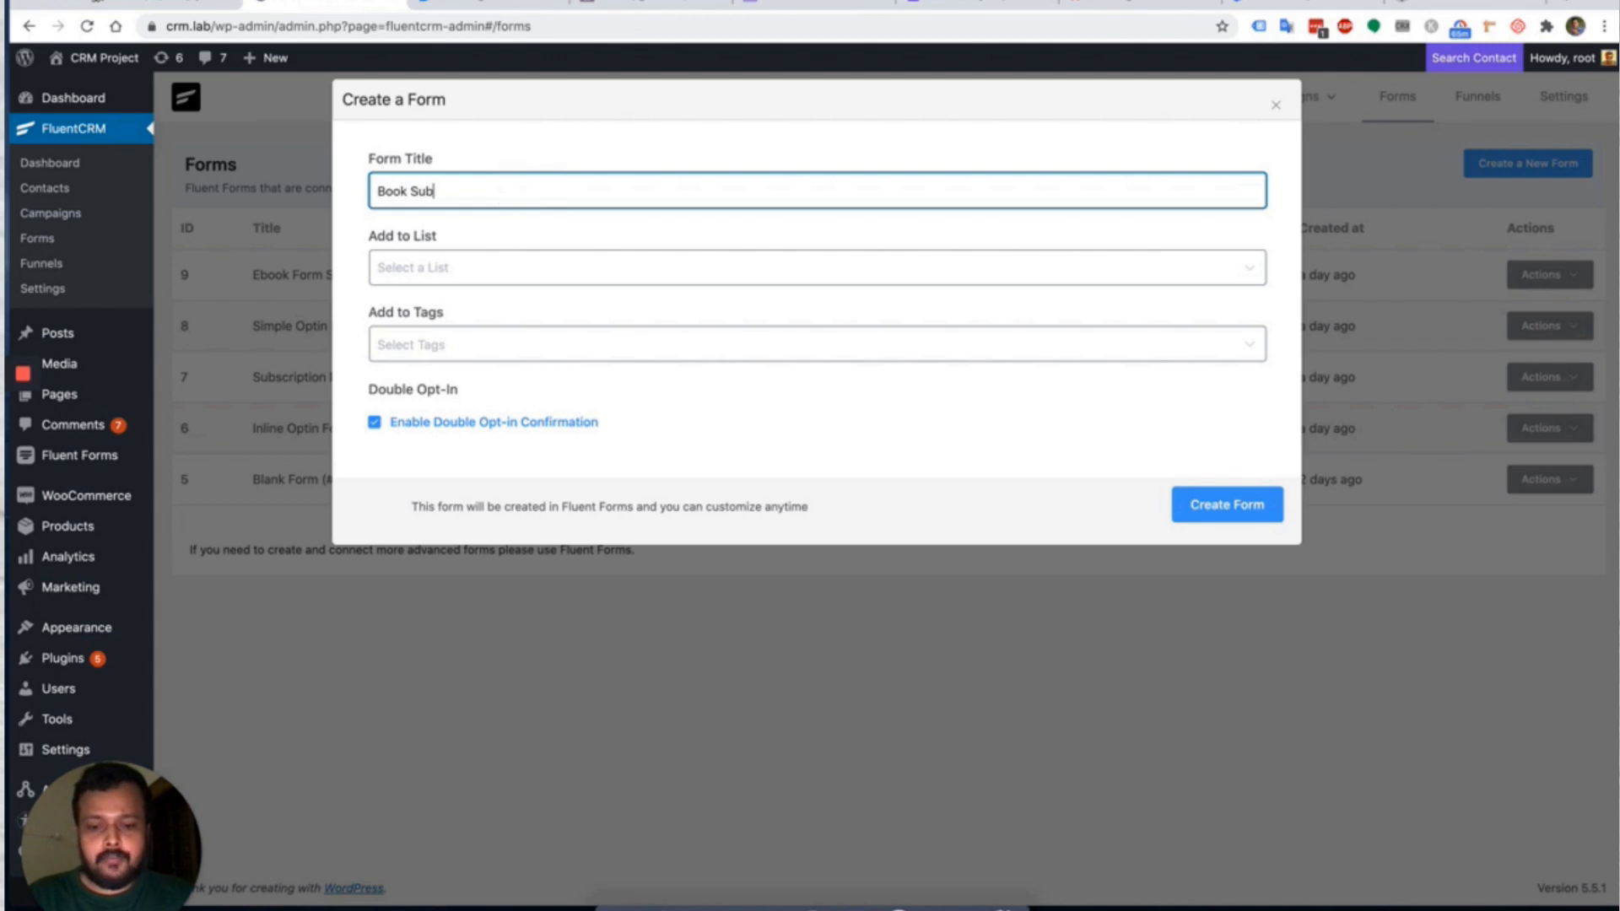
{"action": "type", "text": "scriber Form"}
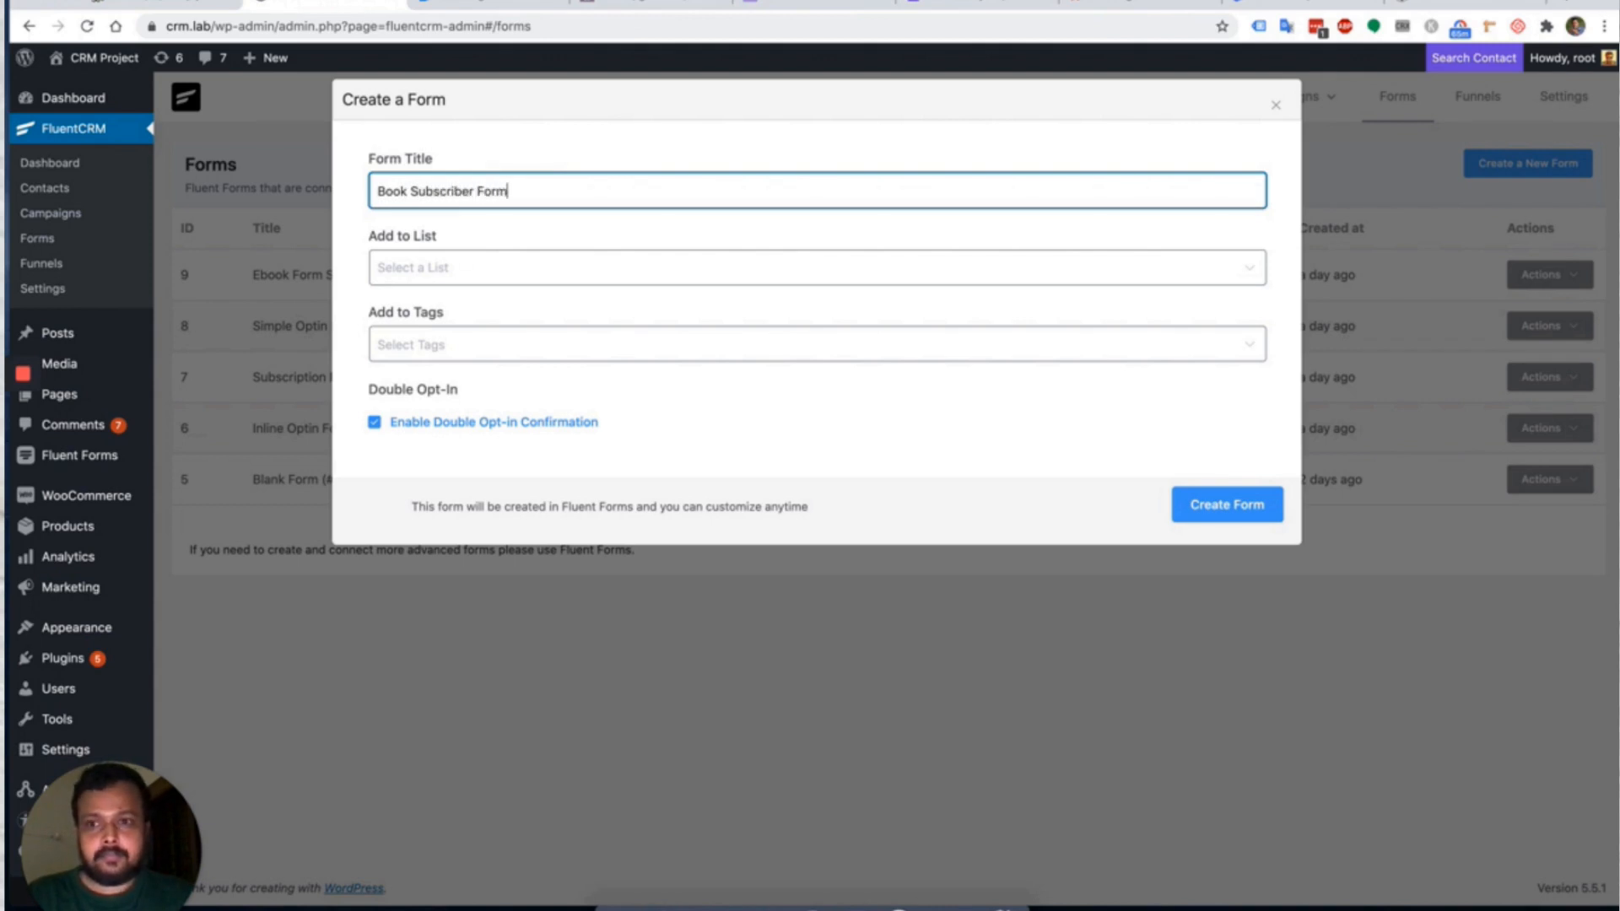
{"action": "left_click", "coordinate": [494, 268]}
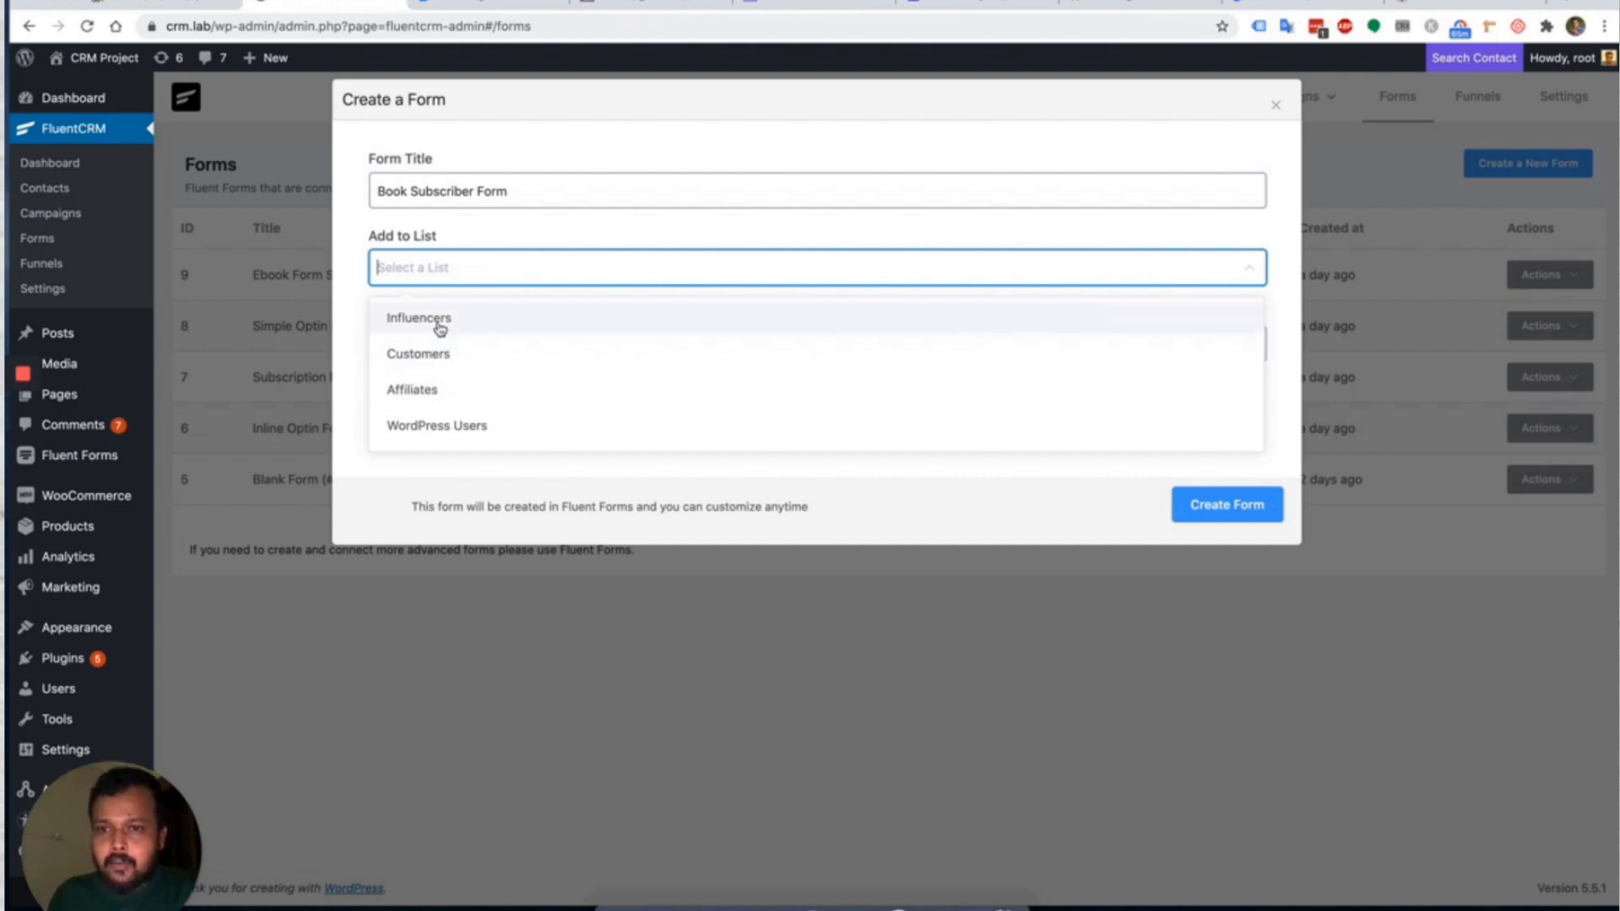
{"action": "left_click", "coordinate": [470, 324]}
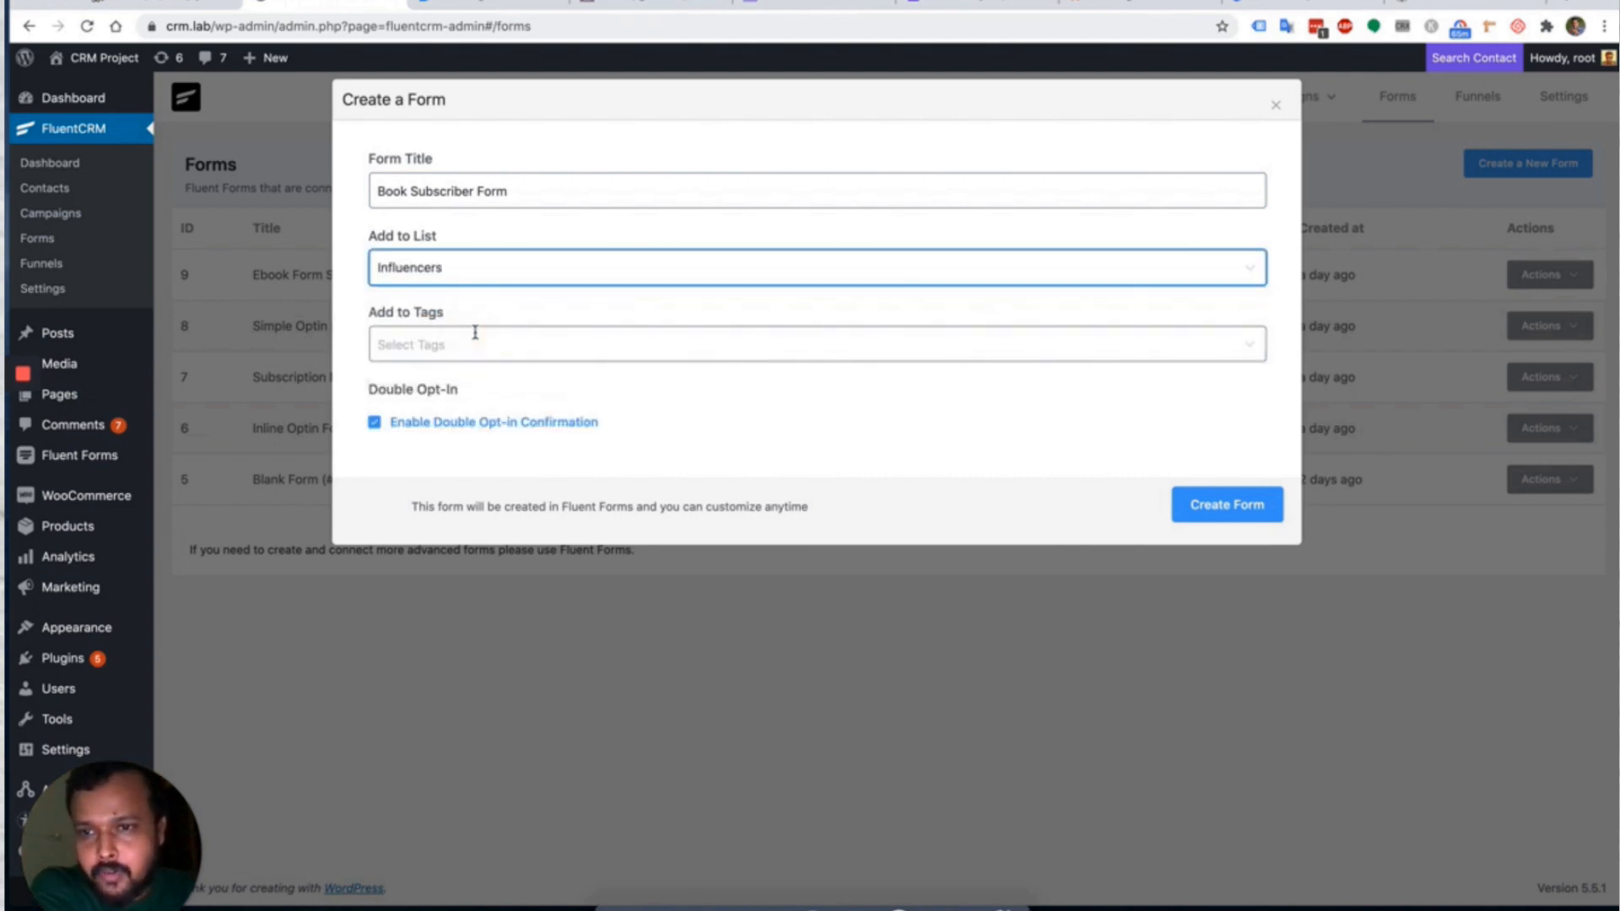
{"action": "left_click", "coordinate": [451, 342]}
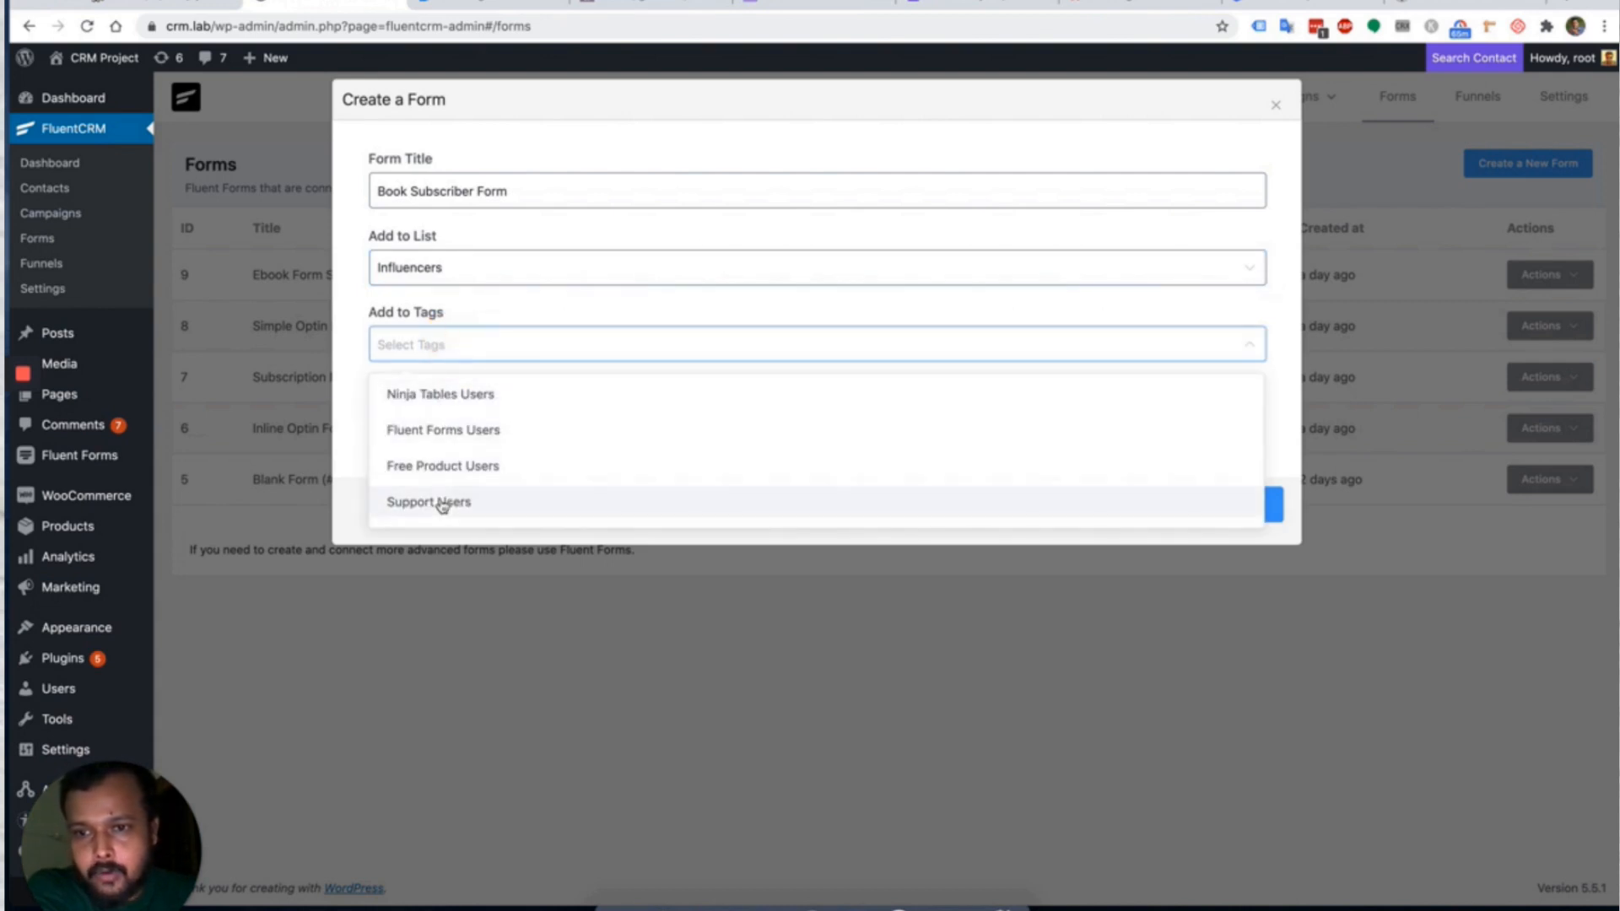
{"action": "left_click", "coordinate": [470, 466]}
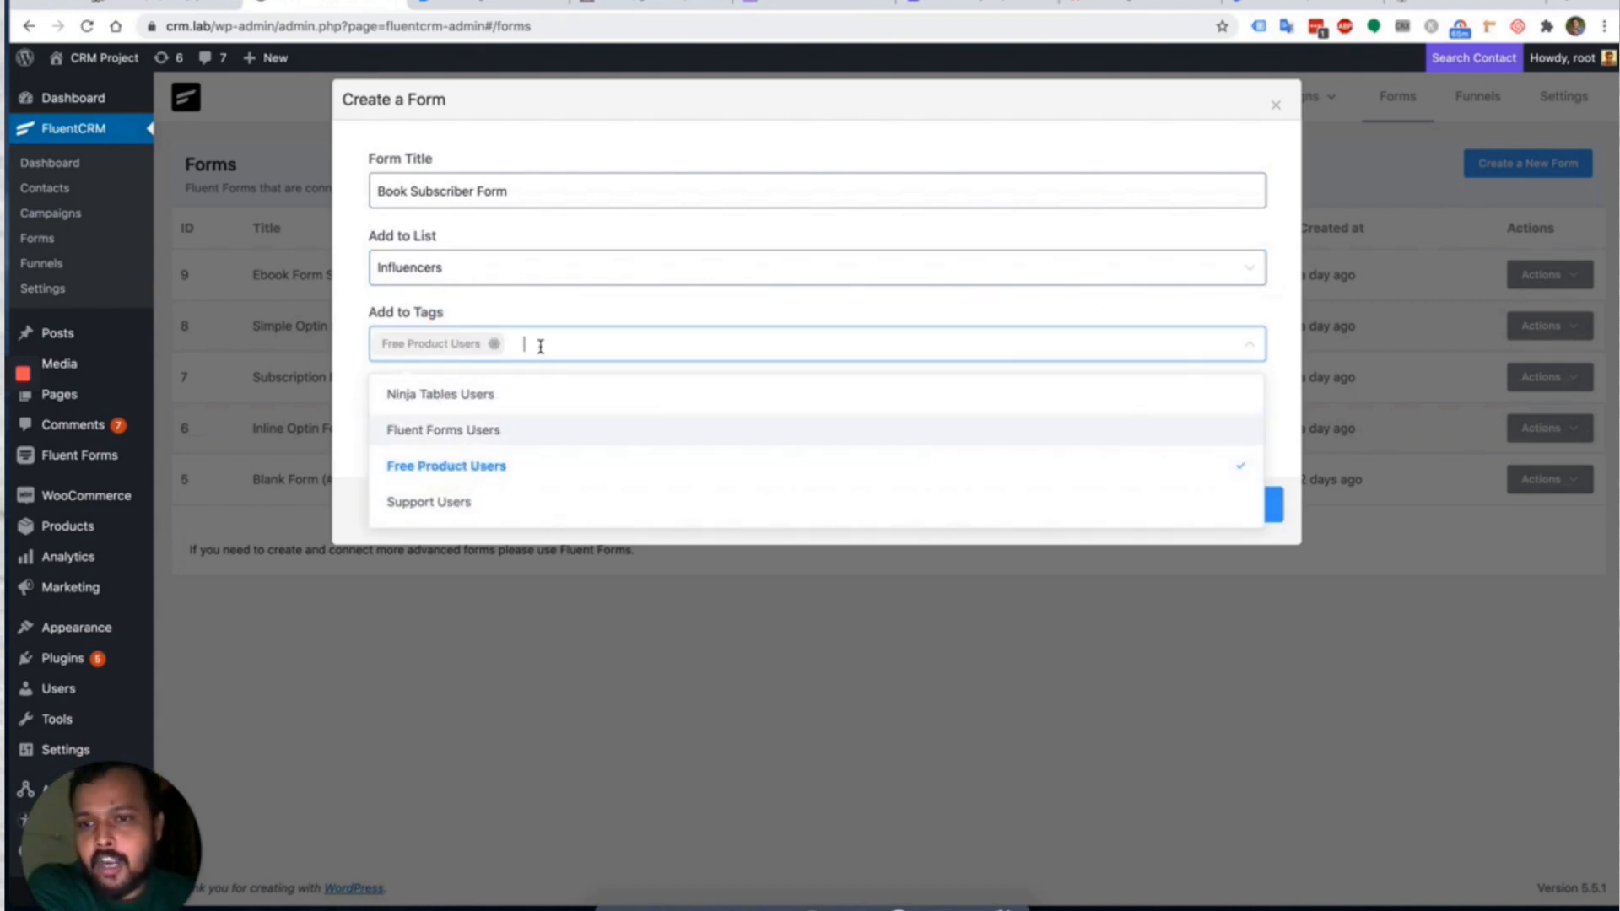
{"action": "left_click", "coordinate": [531, 322]}
{"action": "left_click", "coordinate": [376, 424]}
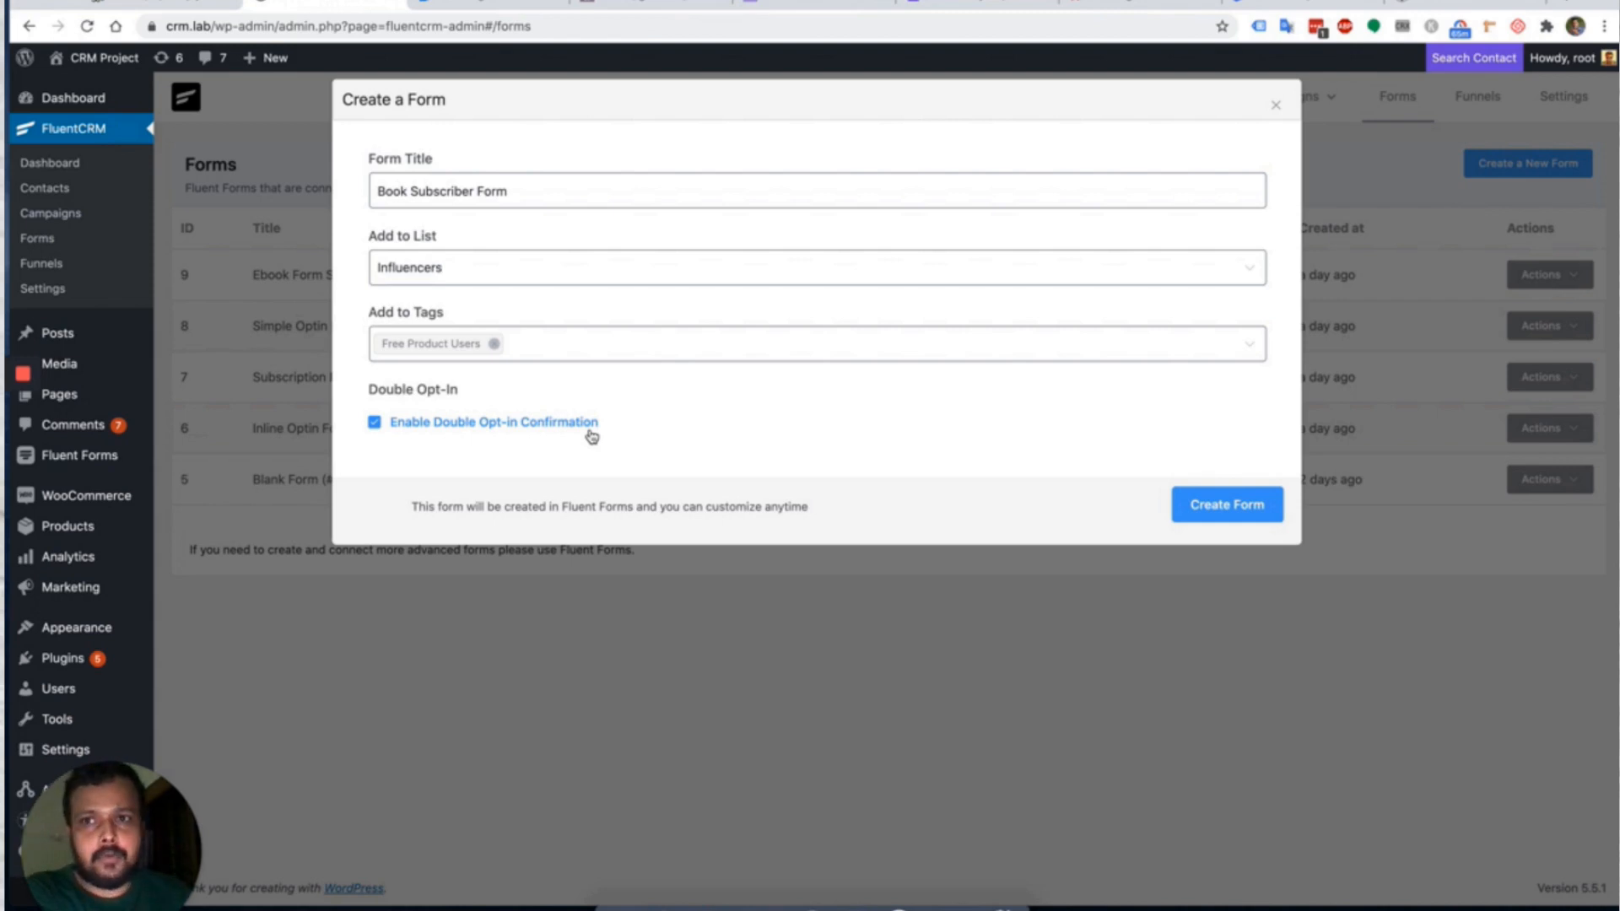
{"action": "left_click", "coordinate": [1204, 513]}
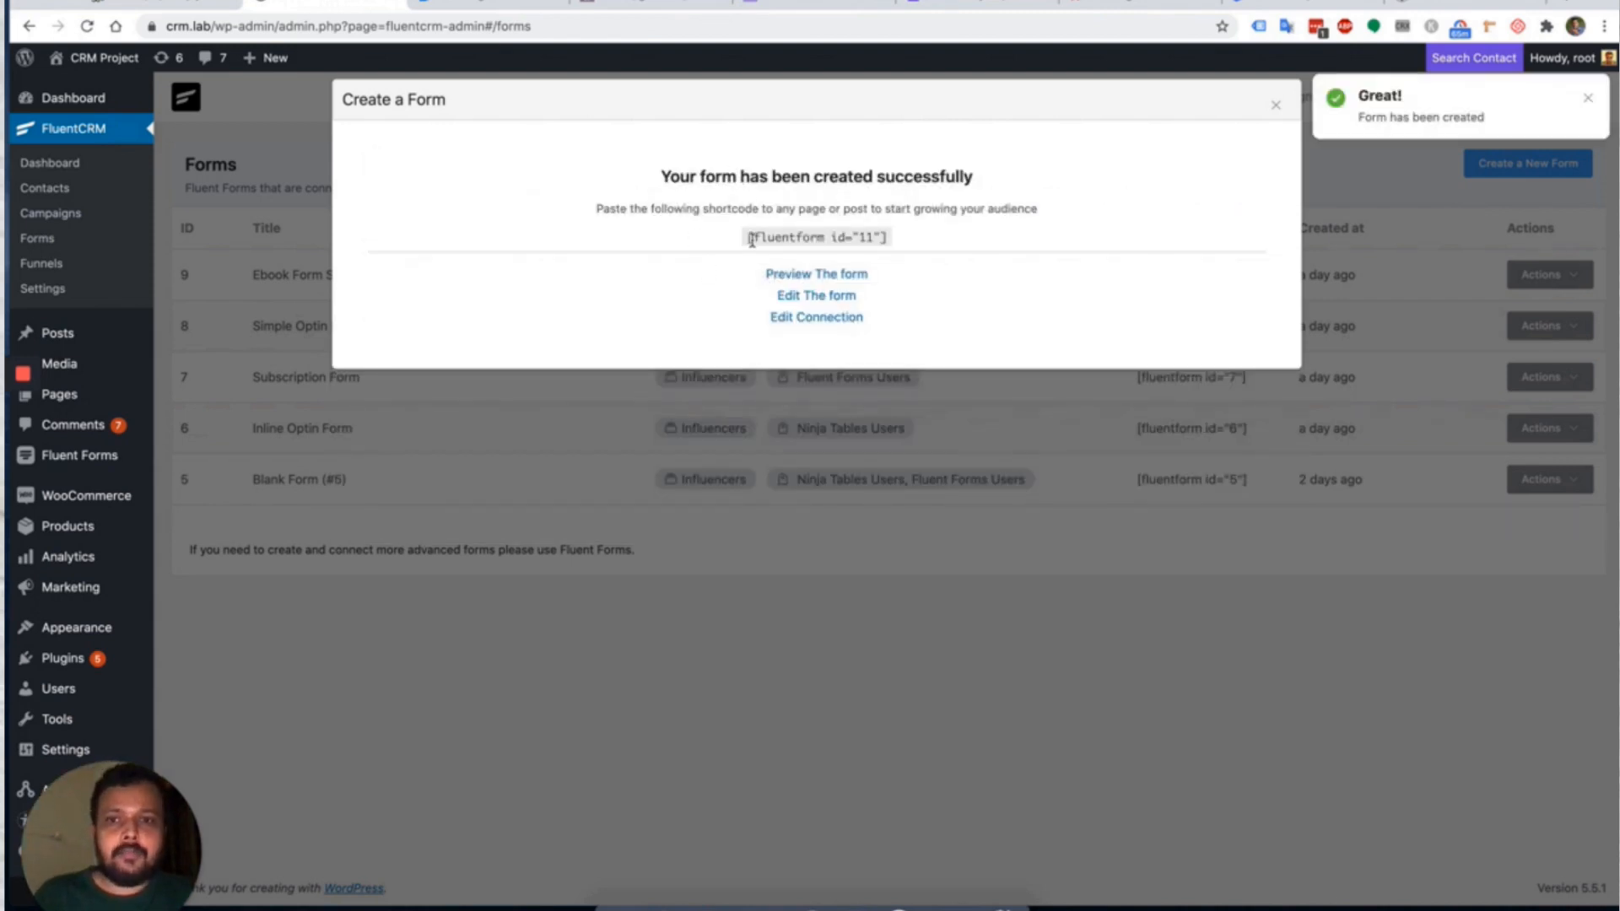
Preview the new form with shortcode [fluentform id="11"] and try its email field.
{"action": "left_click_drag", "start_coordinate": [749, 237], "coordinate": [880, 239]}
{"action": "left_click", "coordinate": [970, 238]}
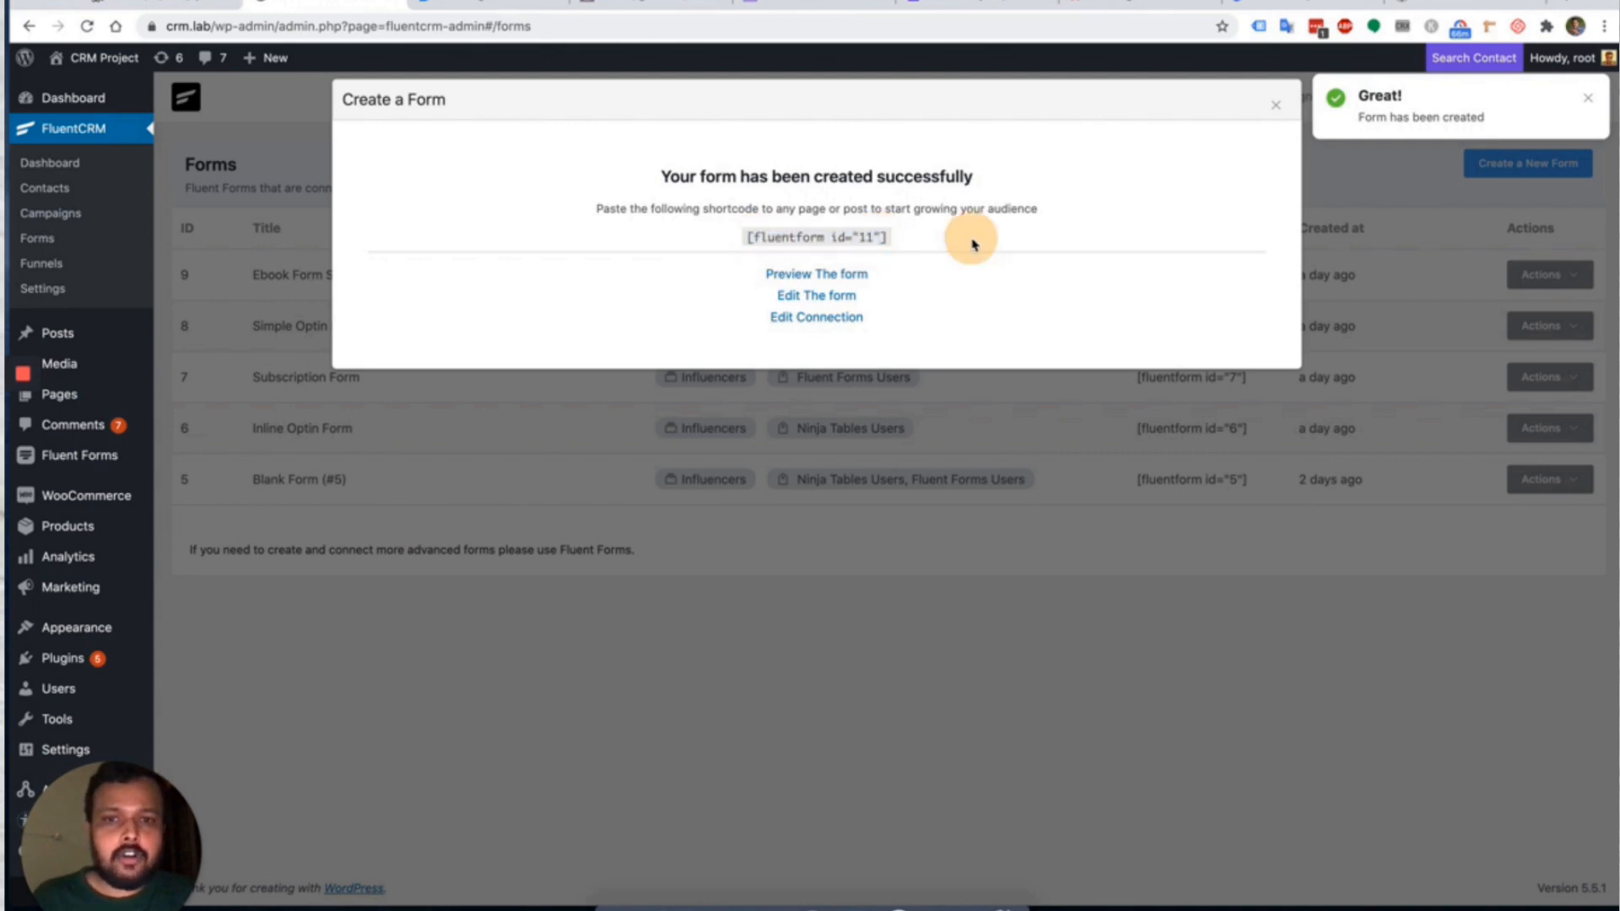
{"action": "left_click", "coordinate": [830, 273]}
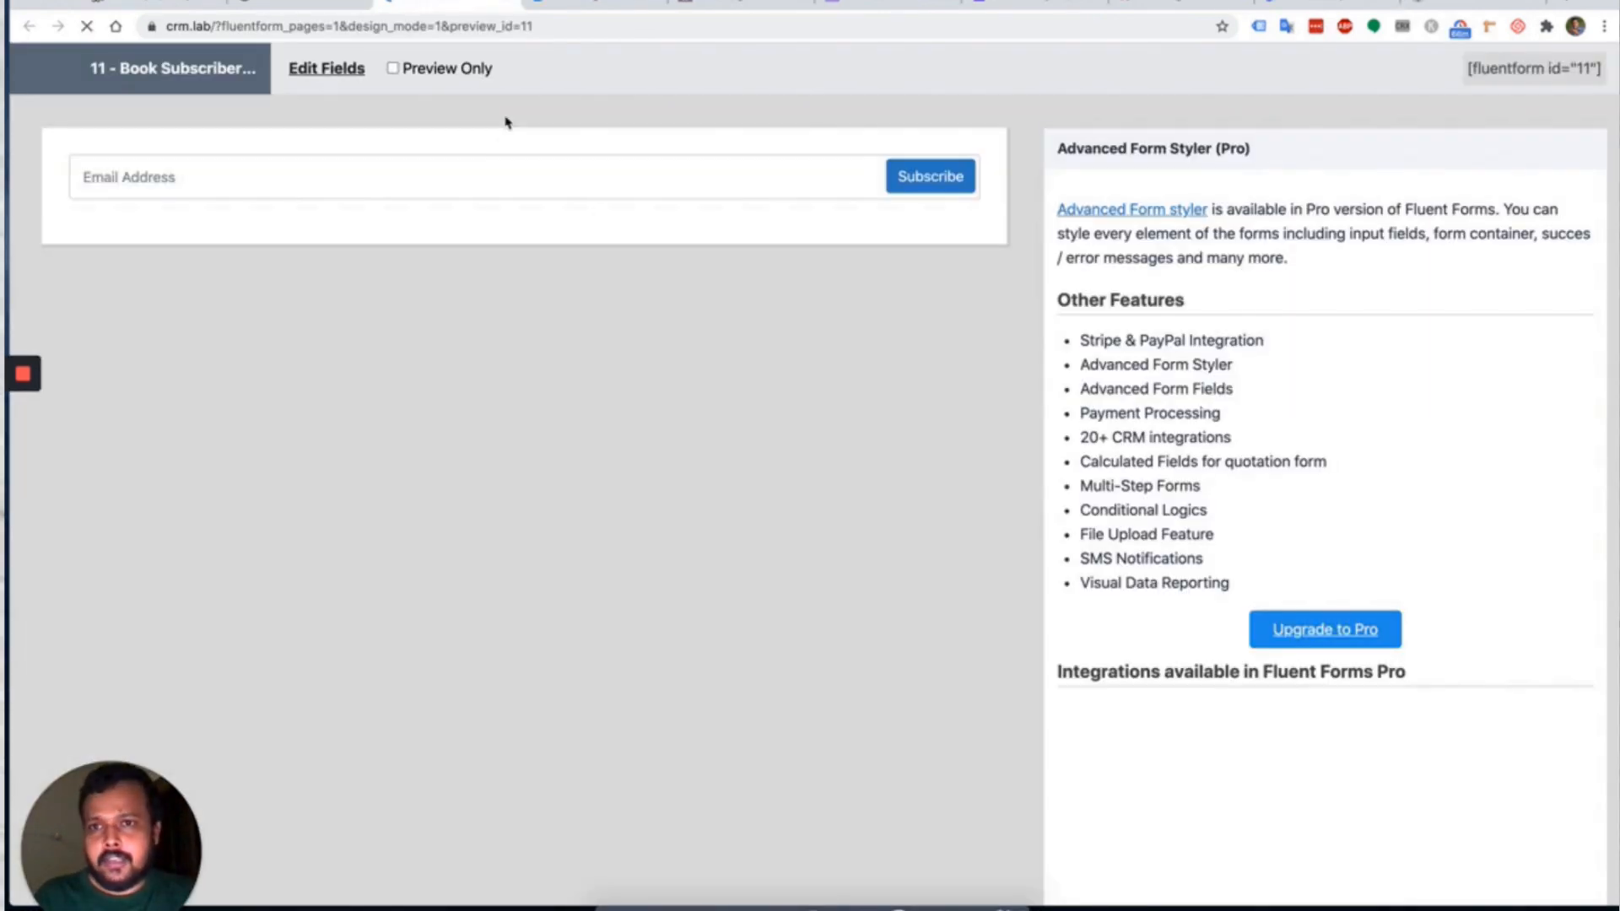
{"action": "left_click", "coordinate": [218, 173]}
{"action": "left_click", "coordinate": [626, 271]}
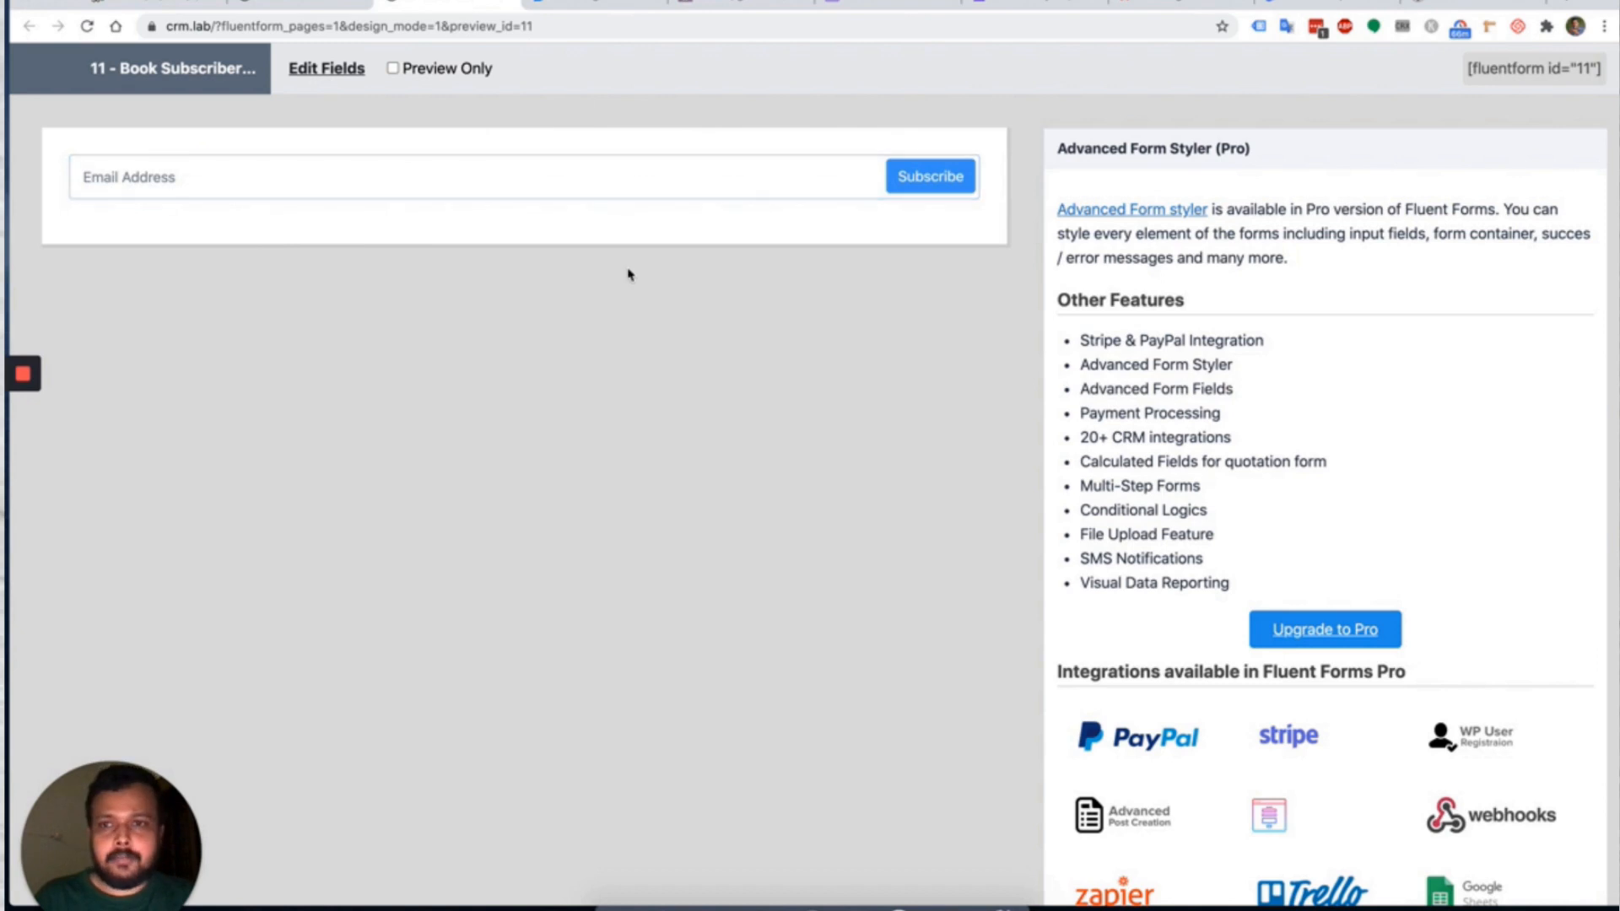
{"action": "left_click", "coordinate": [301, 8]}
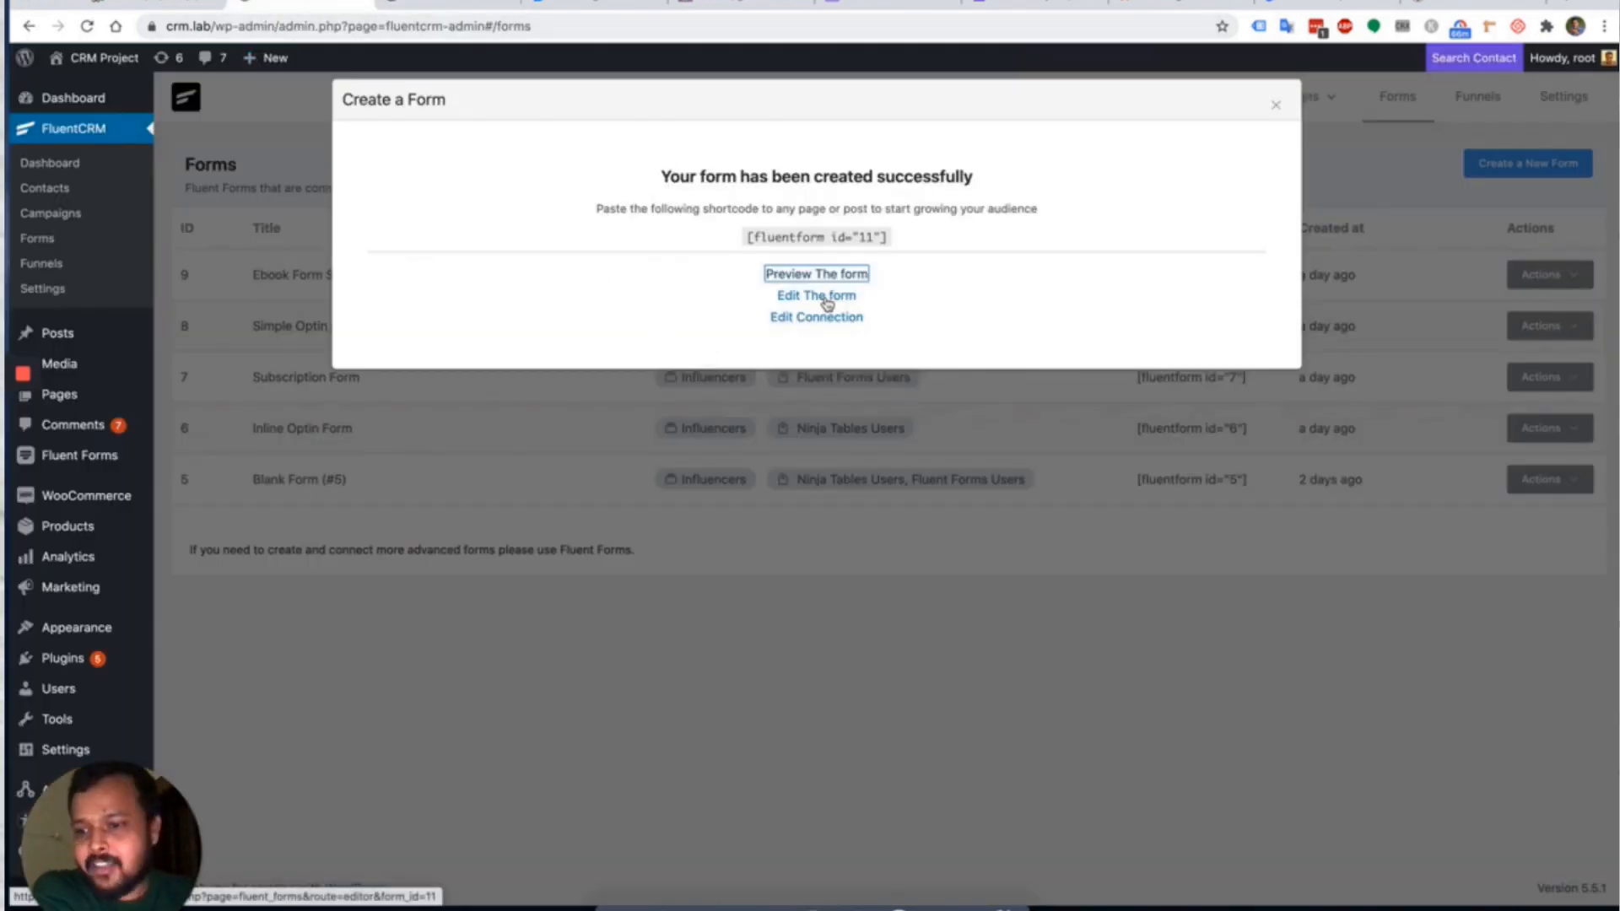
Open the new form's editor, then dismiss the form-created message on the Forms page.
{"action": "left_click", "coordinate": [826, 297]}
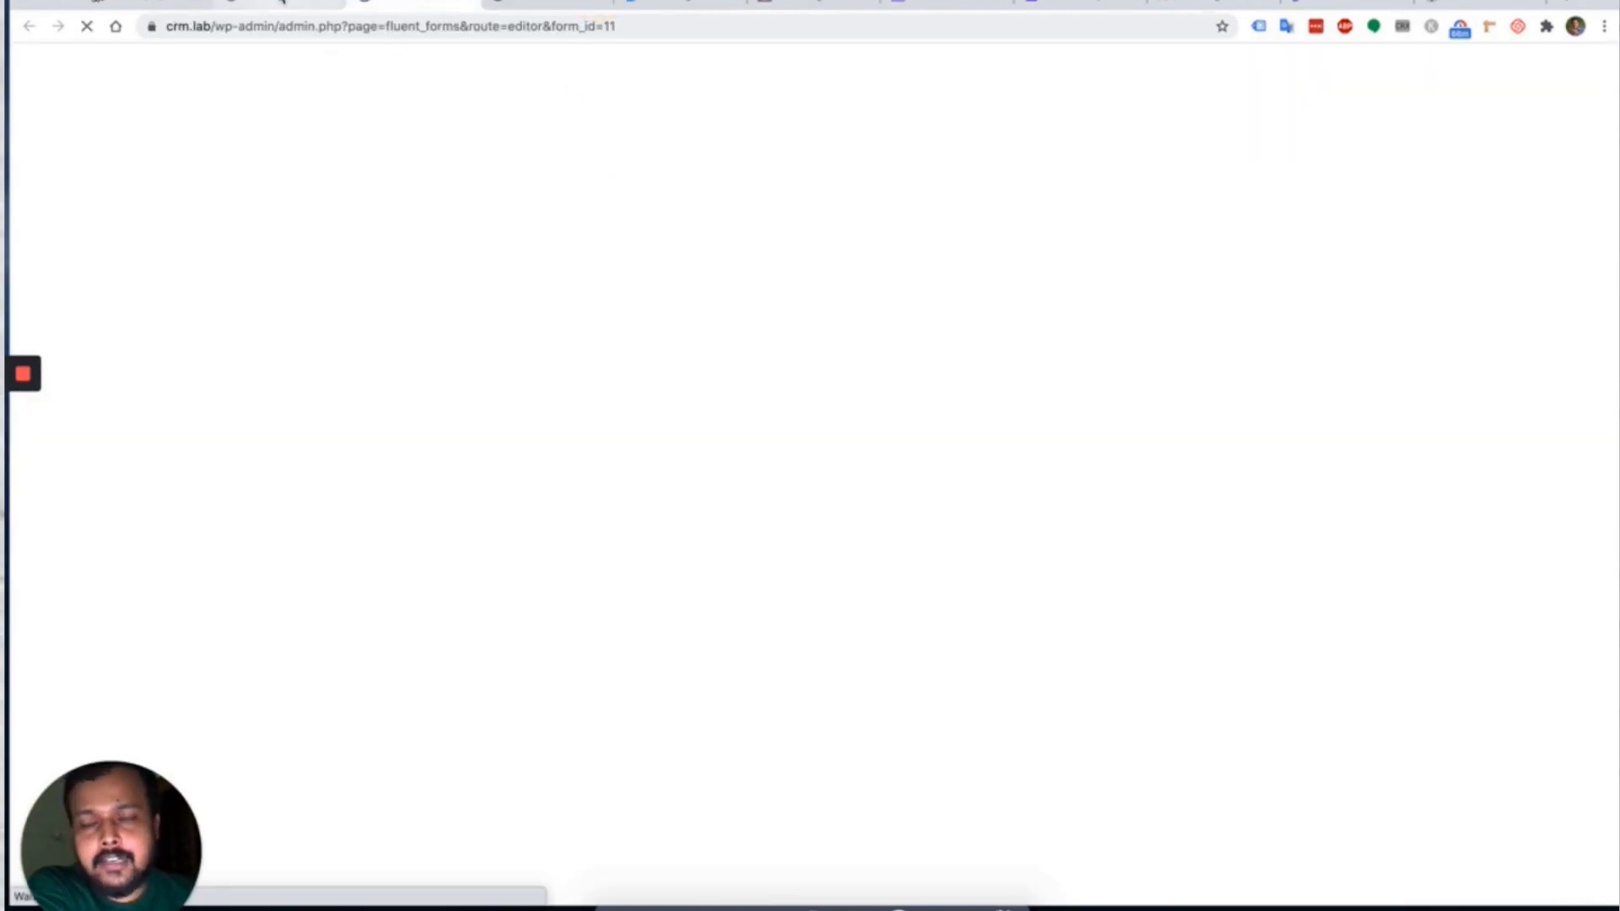
{"action": "left_click", "coordinate": [281, 3]}
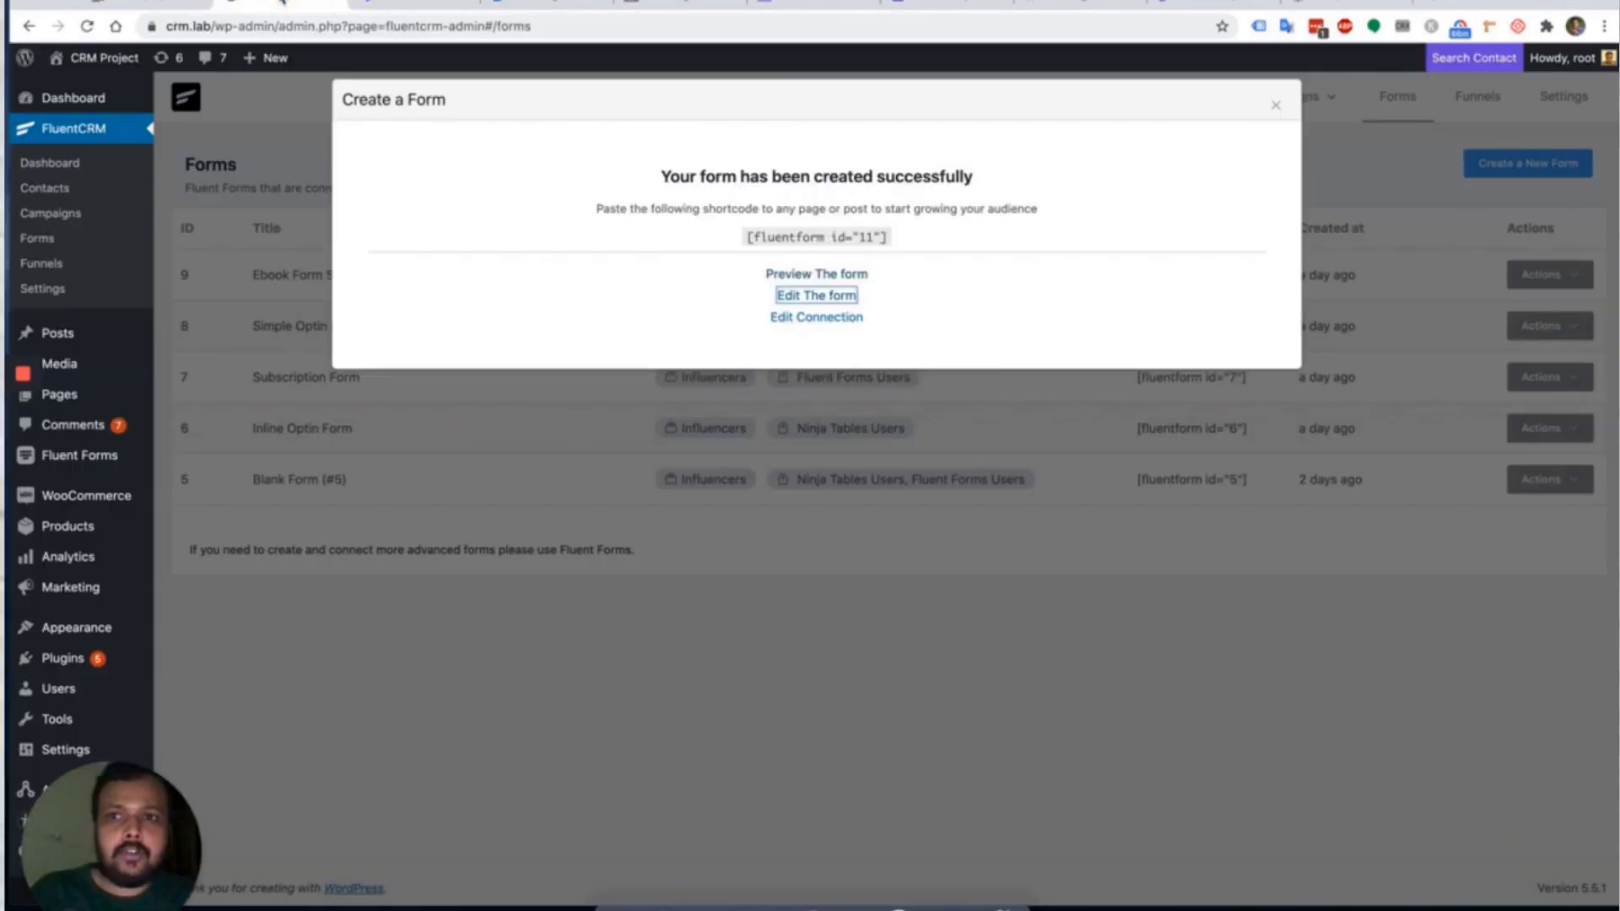
{"action": "left_click", "coordinate": [983, 291]}
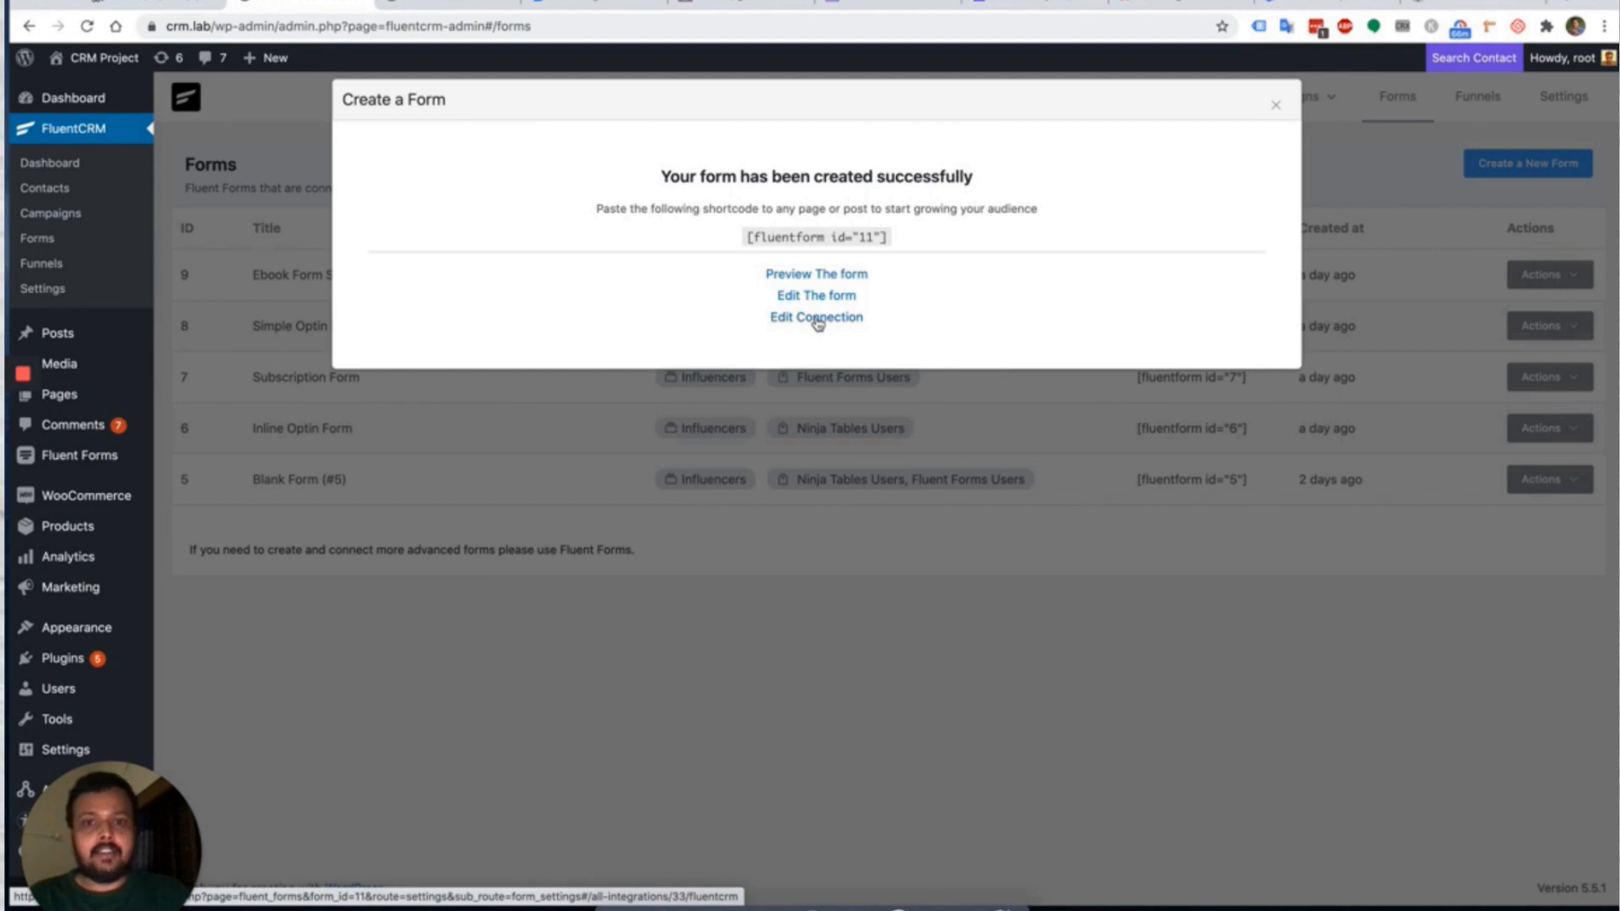
{"action": "left_click", "coordinate": [1276, 105]}
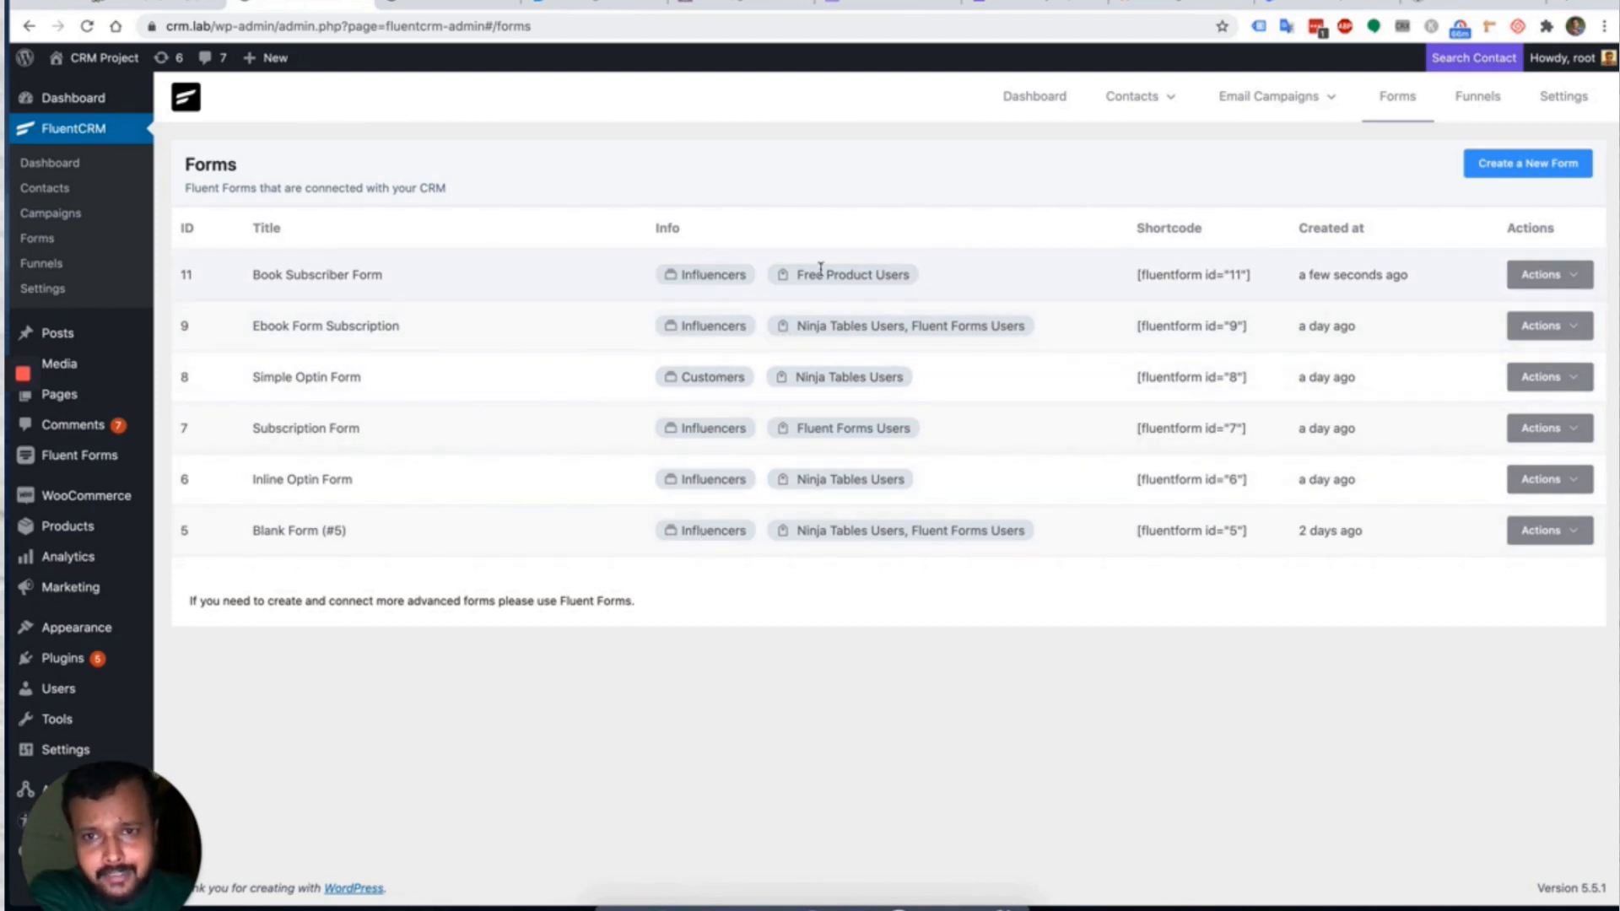
Go to Automation Funnels, which lists three draft funnels.
{"action": "left_click_drag", "start_coordinate": [793, 274], "coordinate": [906, 274]}
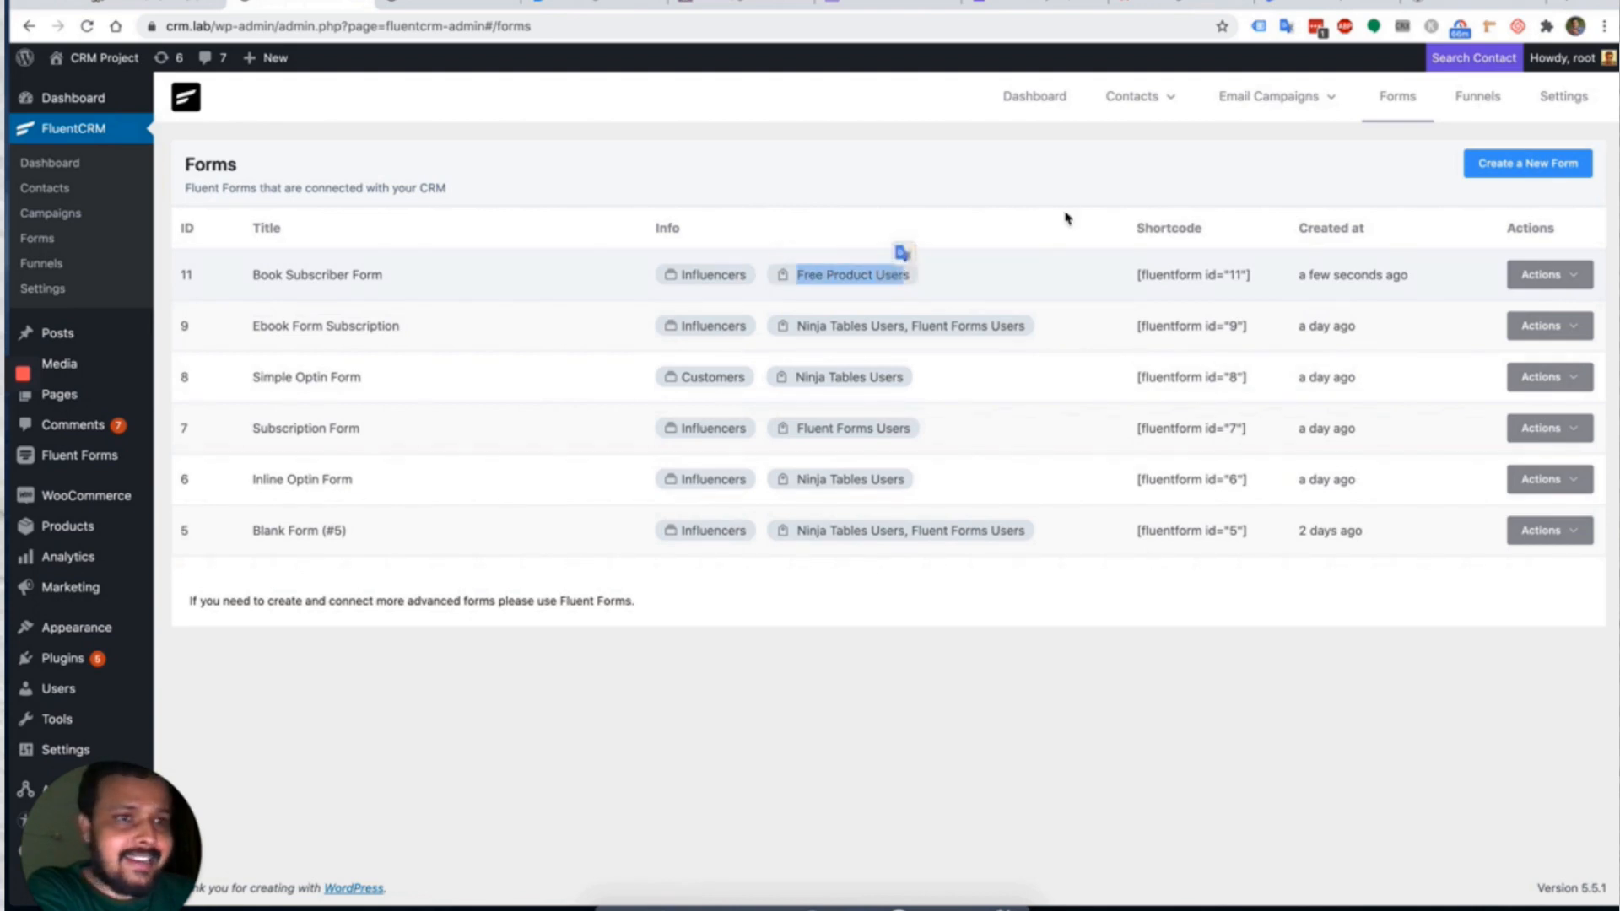
{"action": "left_click", "coordinate": [1480, 99]}
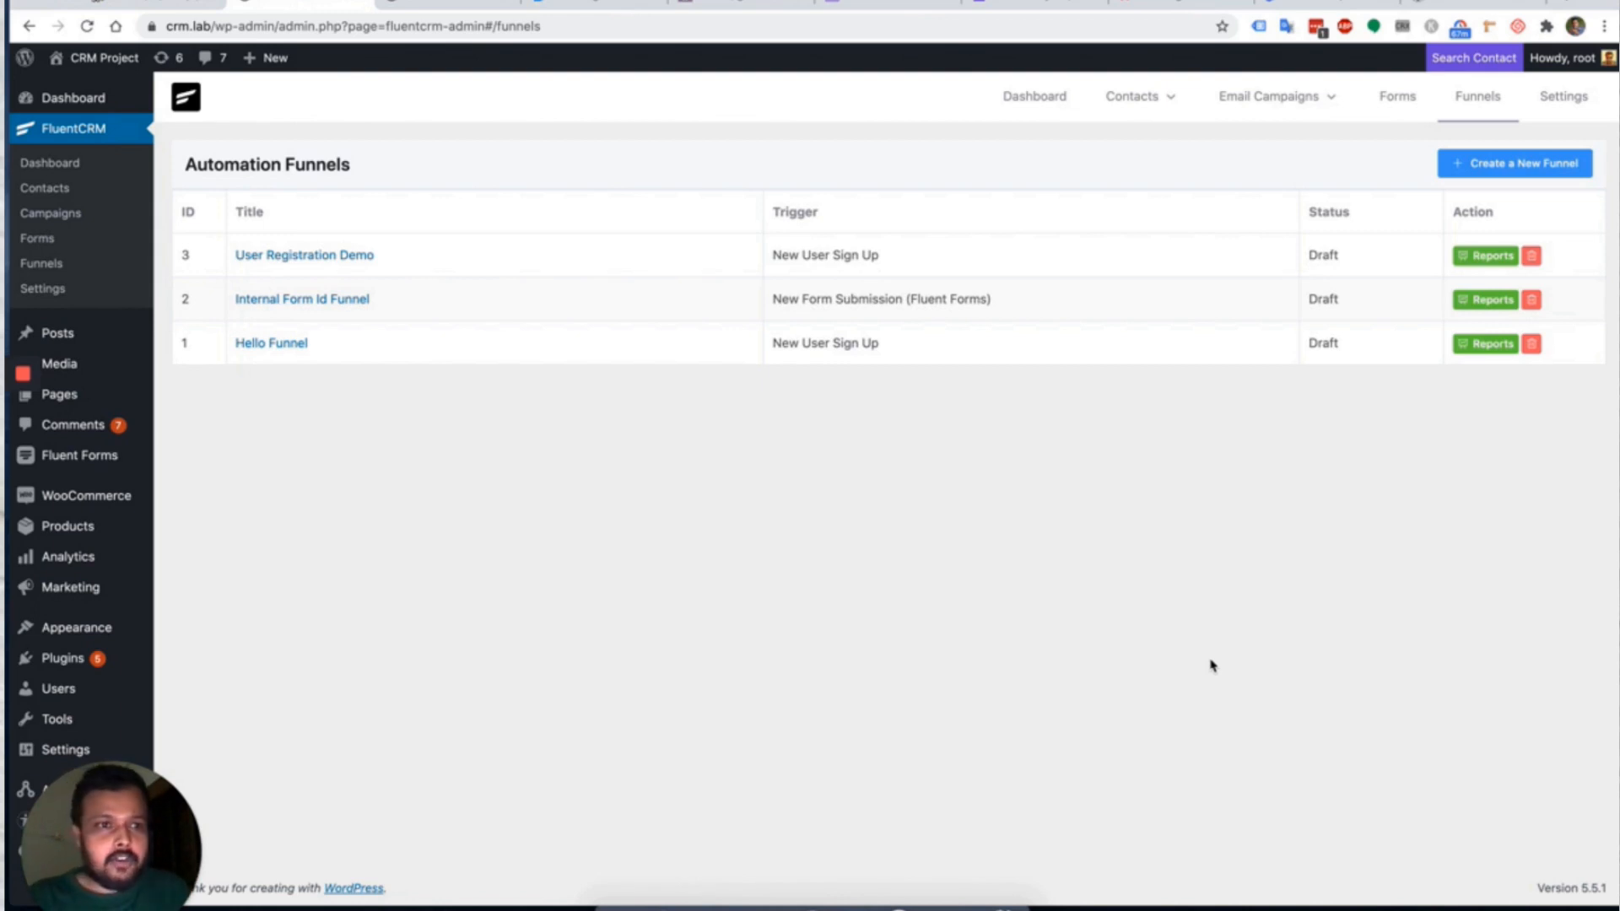
Create funnel 'Free Ebook to Real customer' triggered by a Fluent Forms New Form Submission.
{"action": "left_click", "coordinate": [1518, 165]}
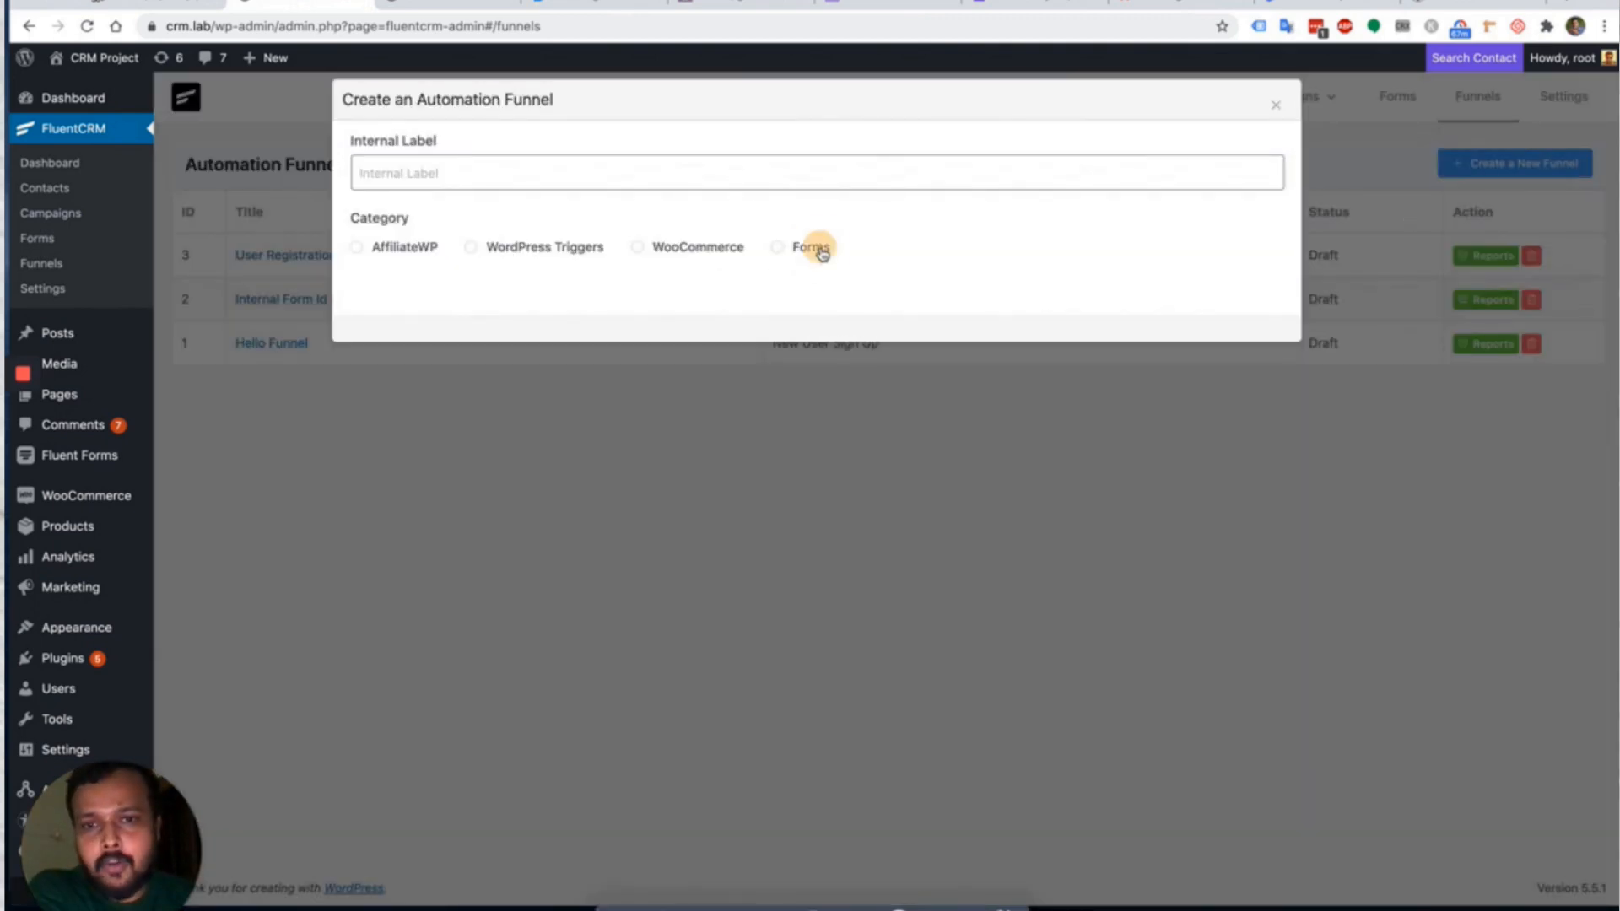
{"action": "left_click", "coordinate": [814, 249]}
{"action": "left_click", "coordinate": [506, 331]}
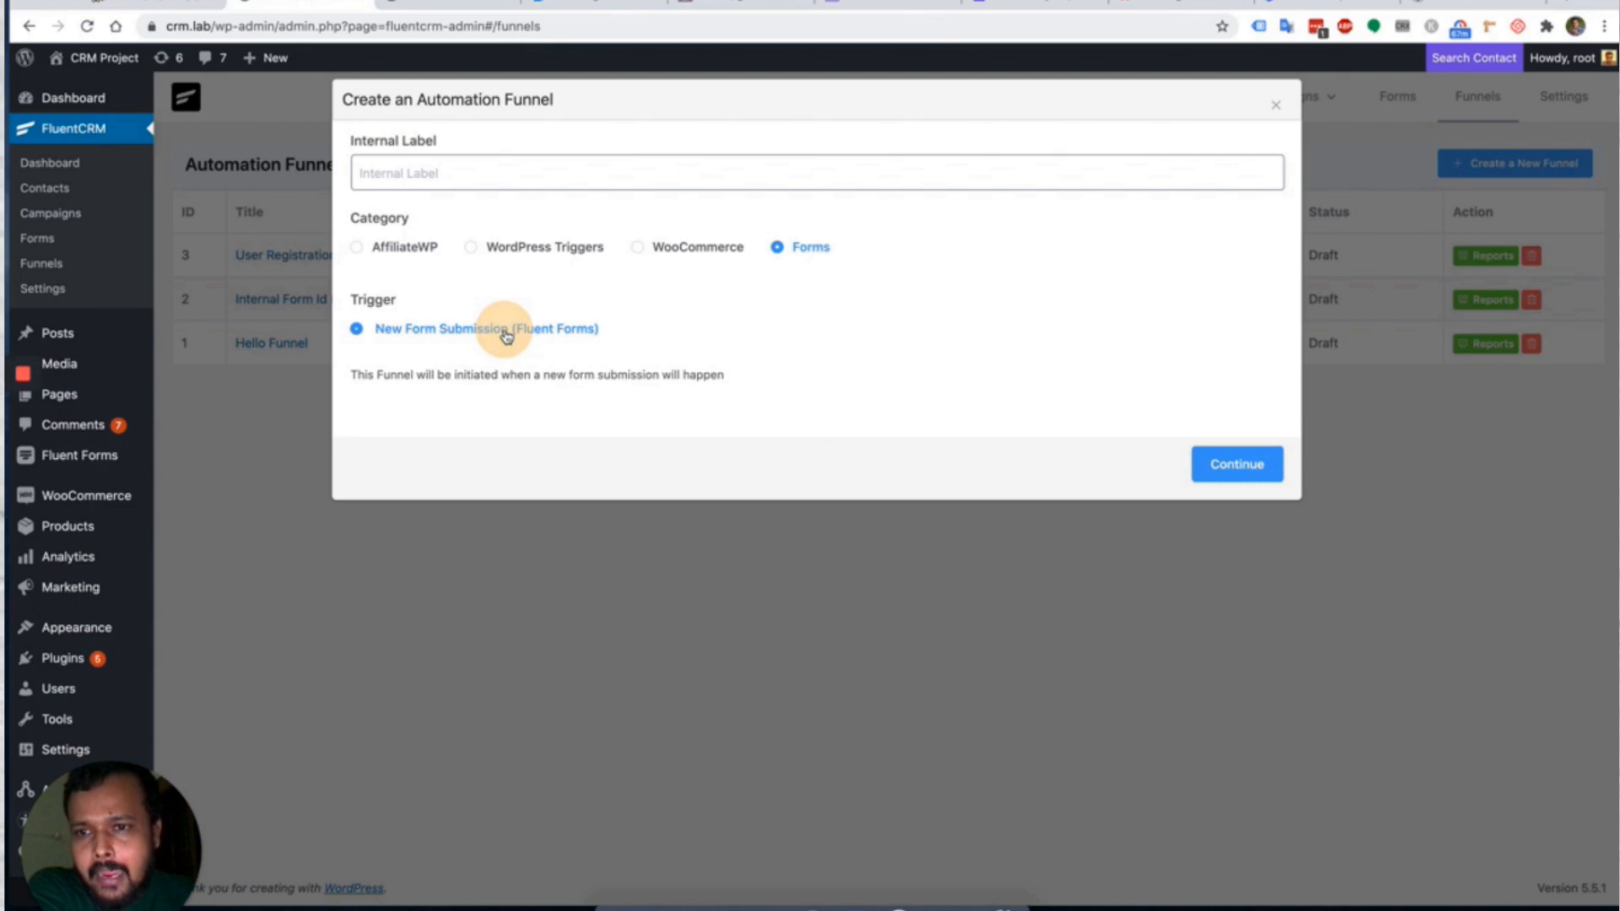
{"action": "left_click", "coordinate": [495, 169]}
{"action": "type", "text": "F"}
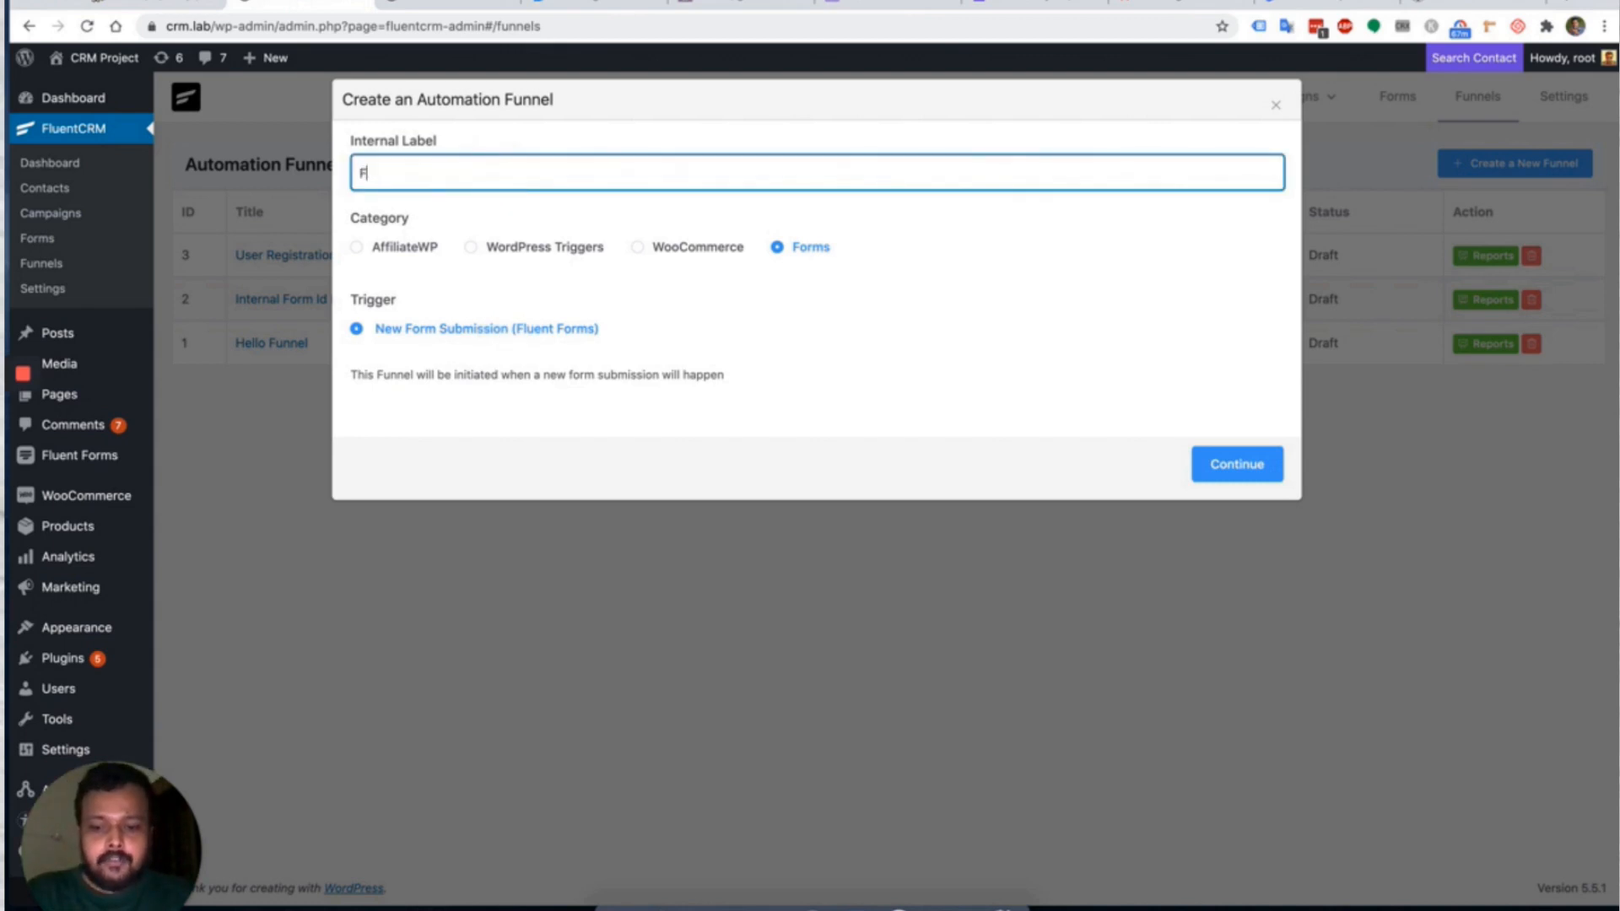
{"action": "type", "text": "ree Ebook"}
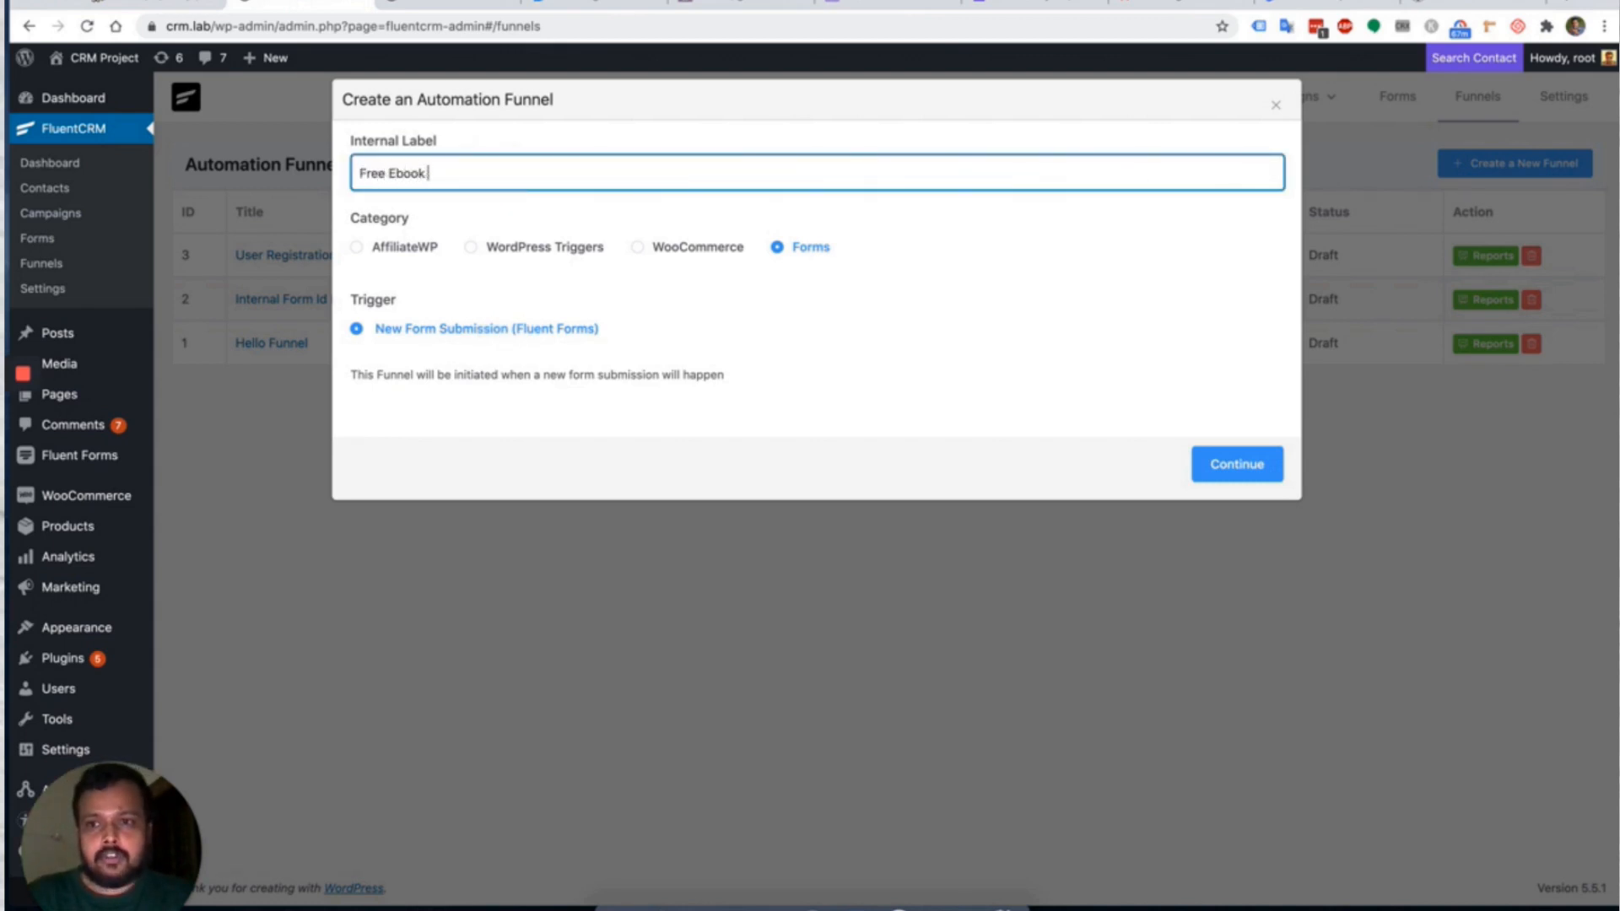
{"action": "type", "text": " to Real customer"}
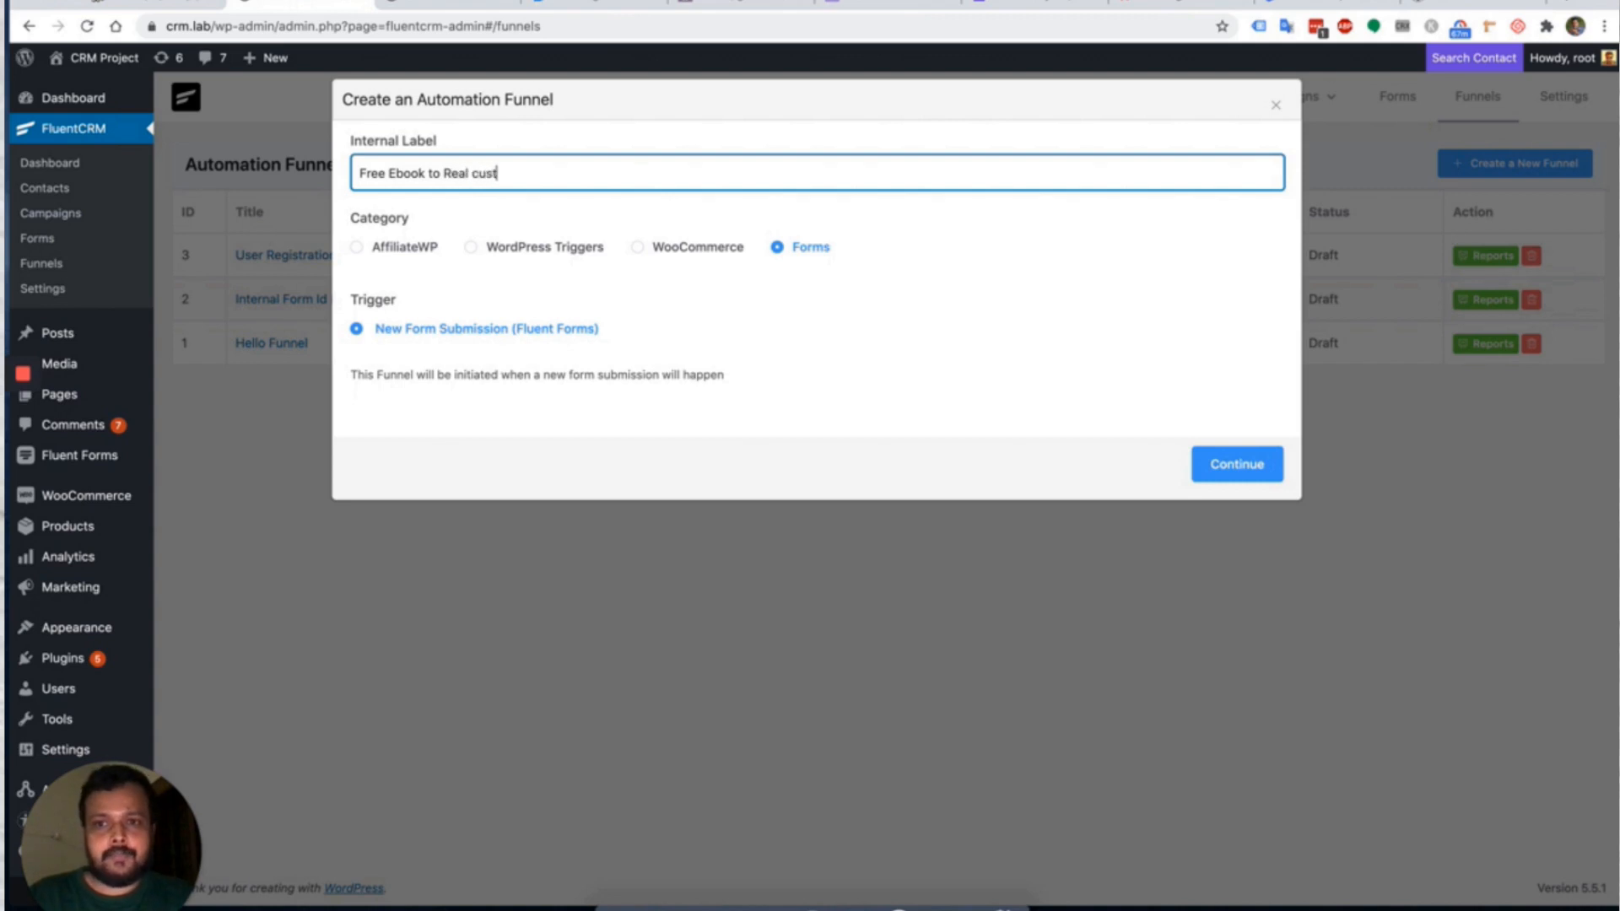
{"action": "left_click", "coordinate": [1232, 465]}
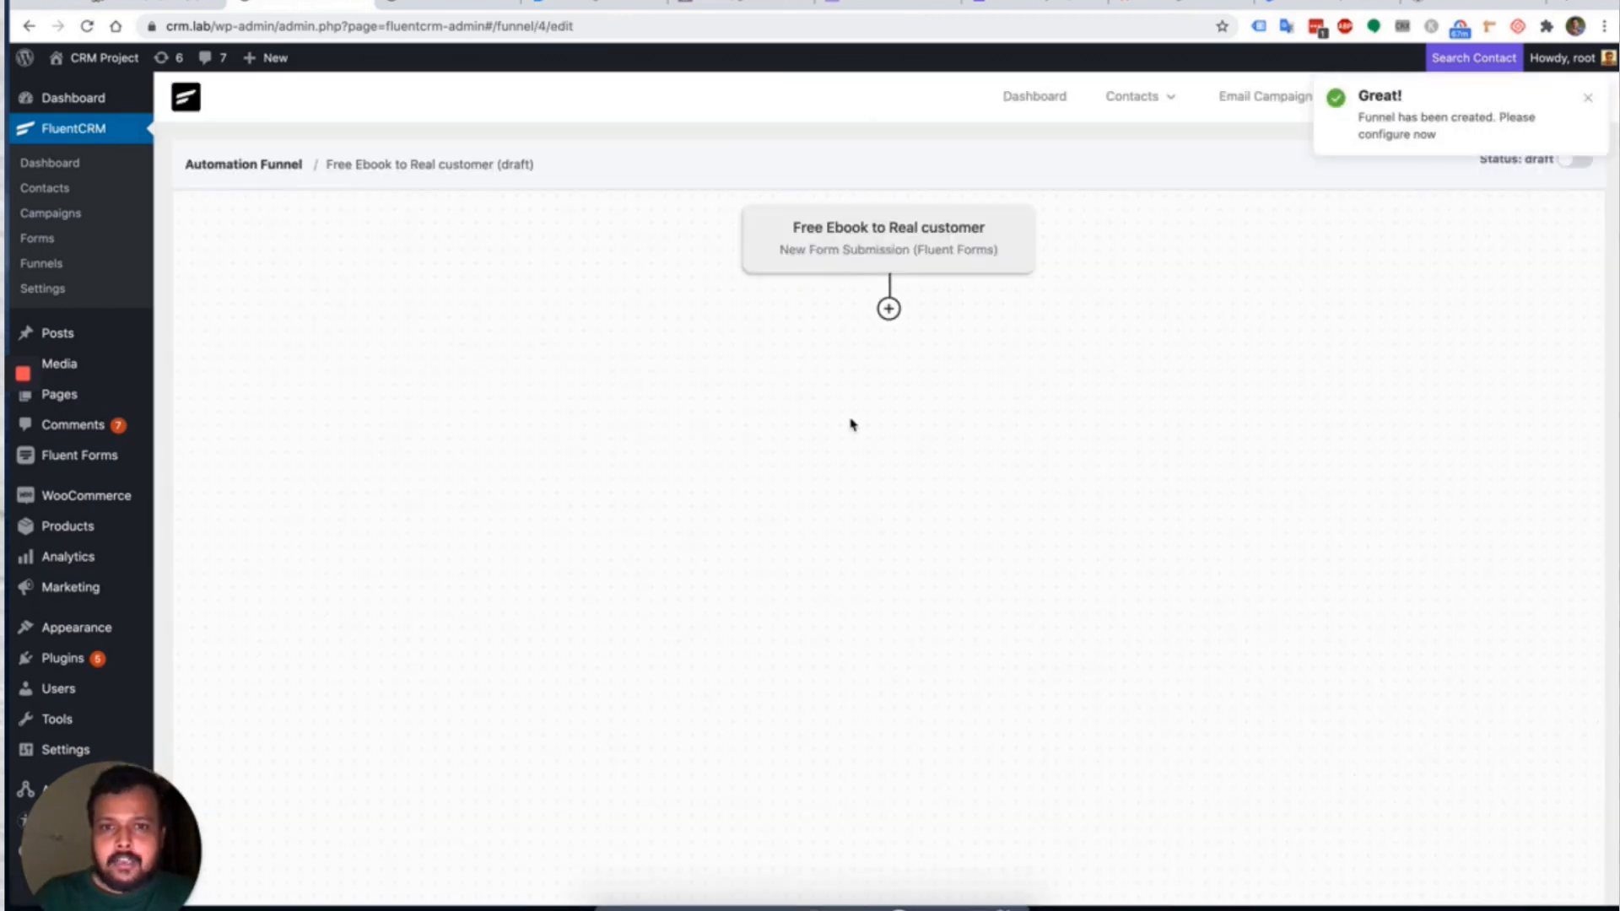
Connect the trigger to Book Subscriber Form and map First Name to Email Address.
{"action": "left_click", "coordinate": [882, 239]}
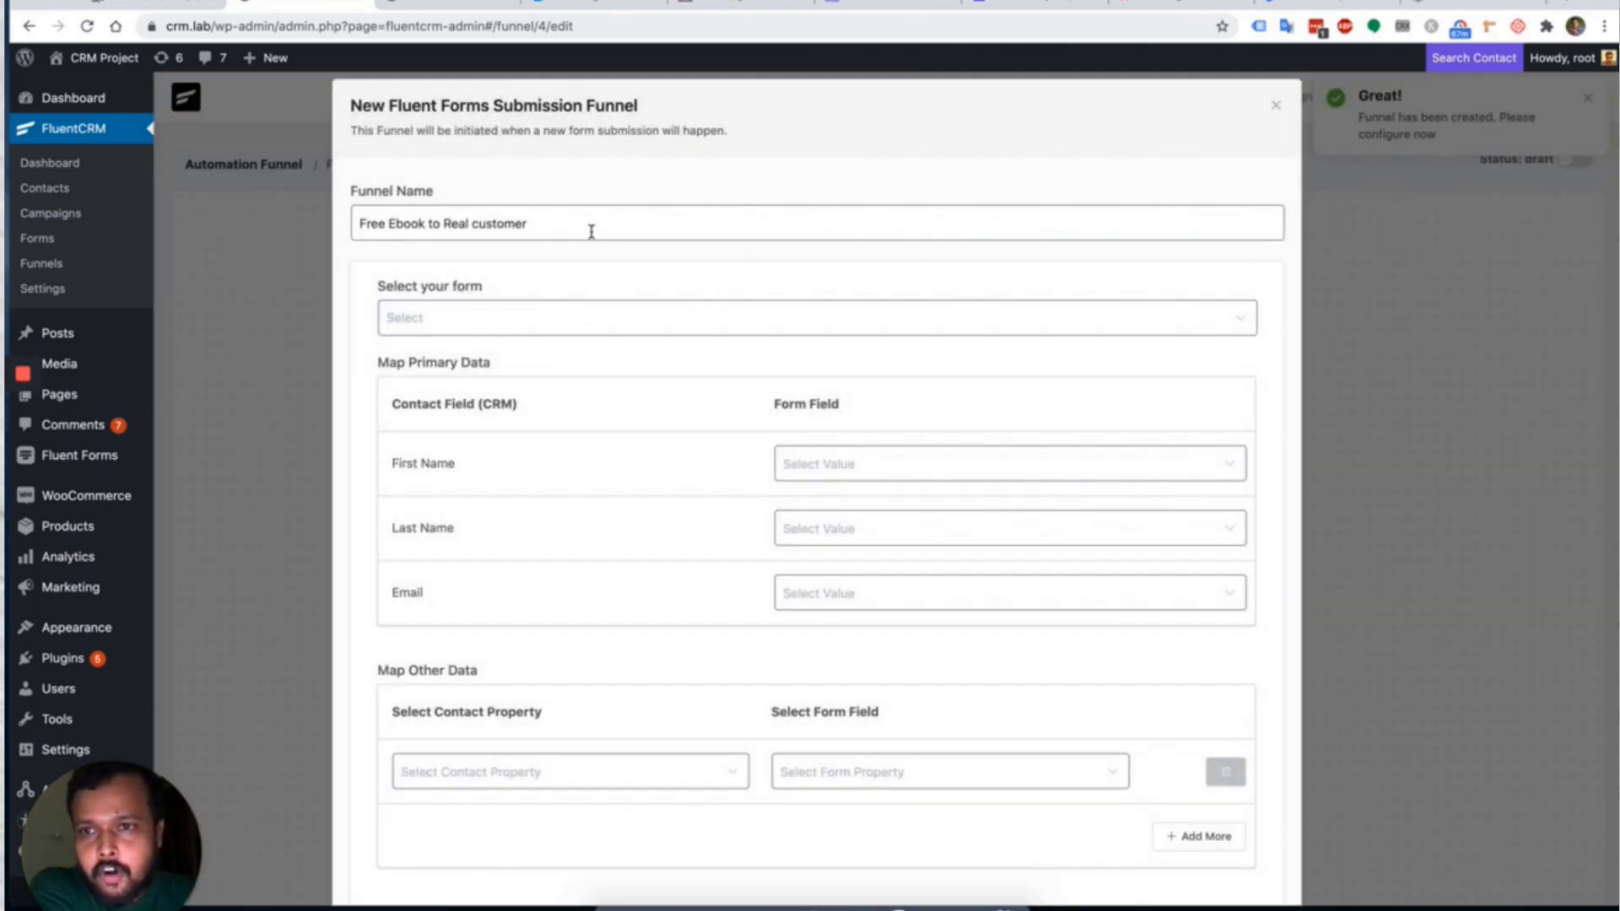
{"action": "left_click", "coordinate": [553, 316]}
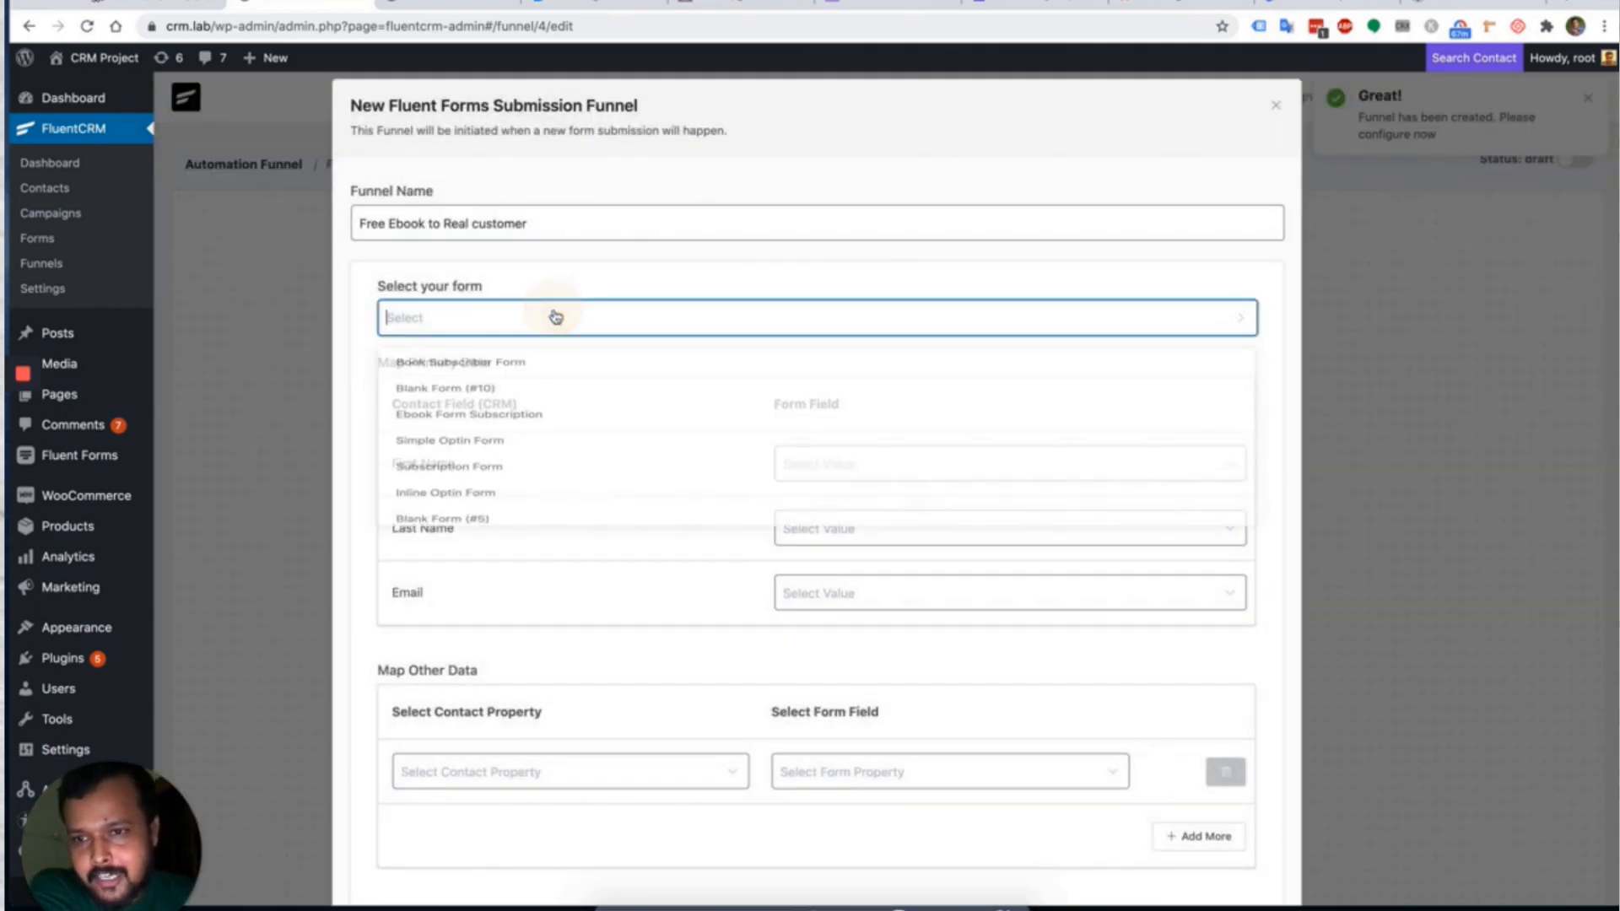
{"action": "left_click", "coordinate": [469, 368]}
{"action": "left_click", "coordinate": [878, 470]}
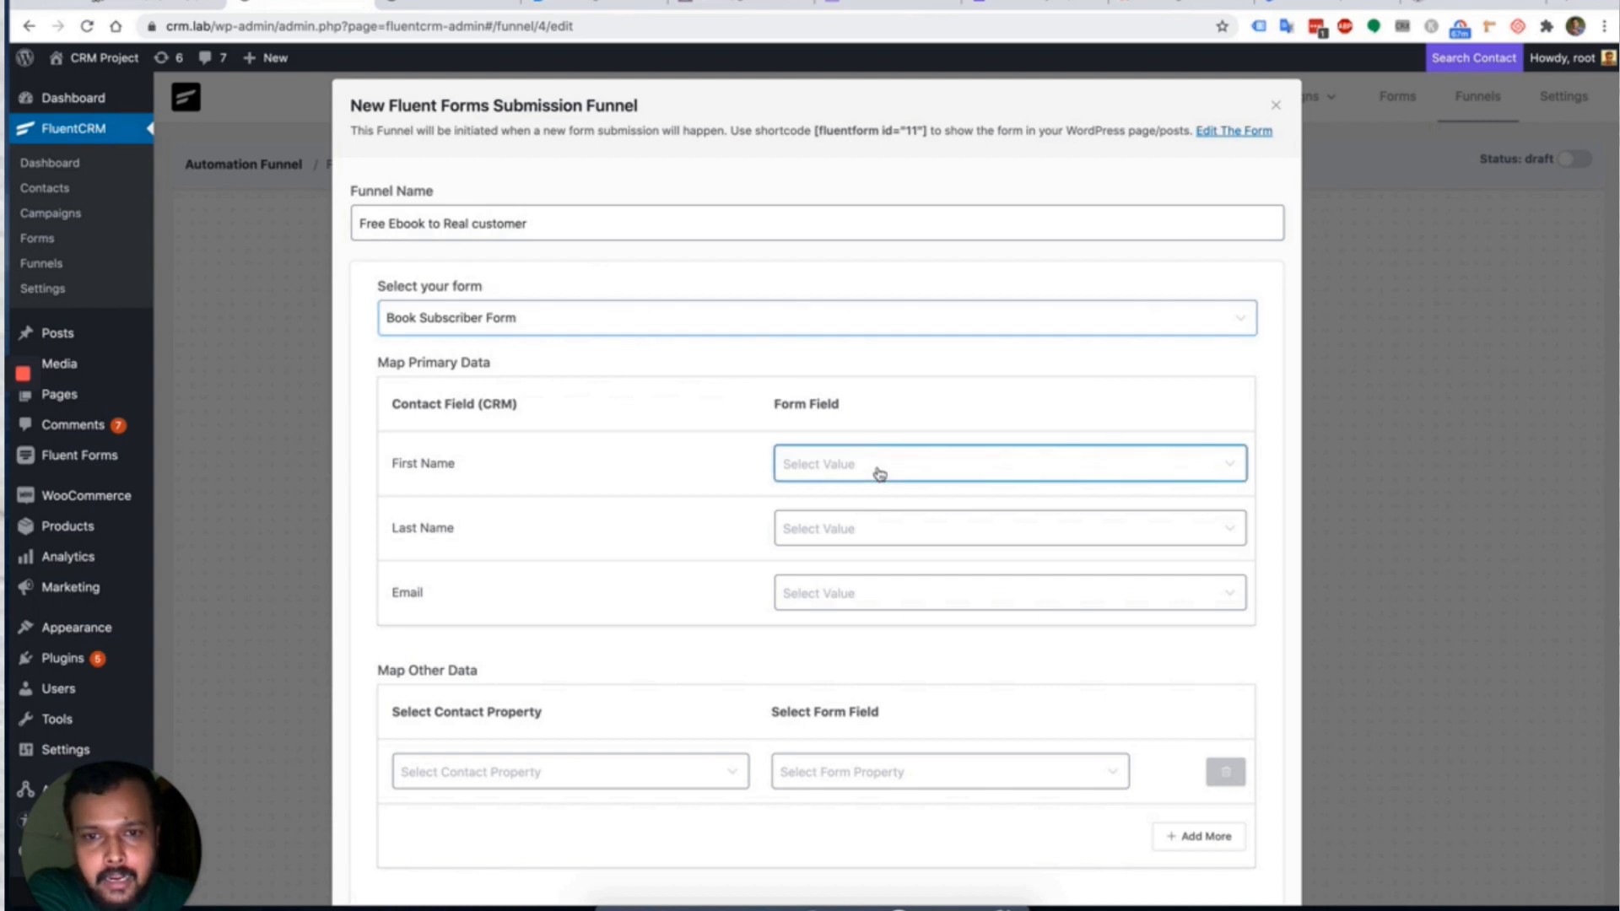
{"action": "left_click", "coordinate": [857, 513]}
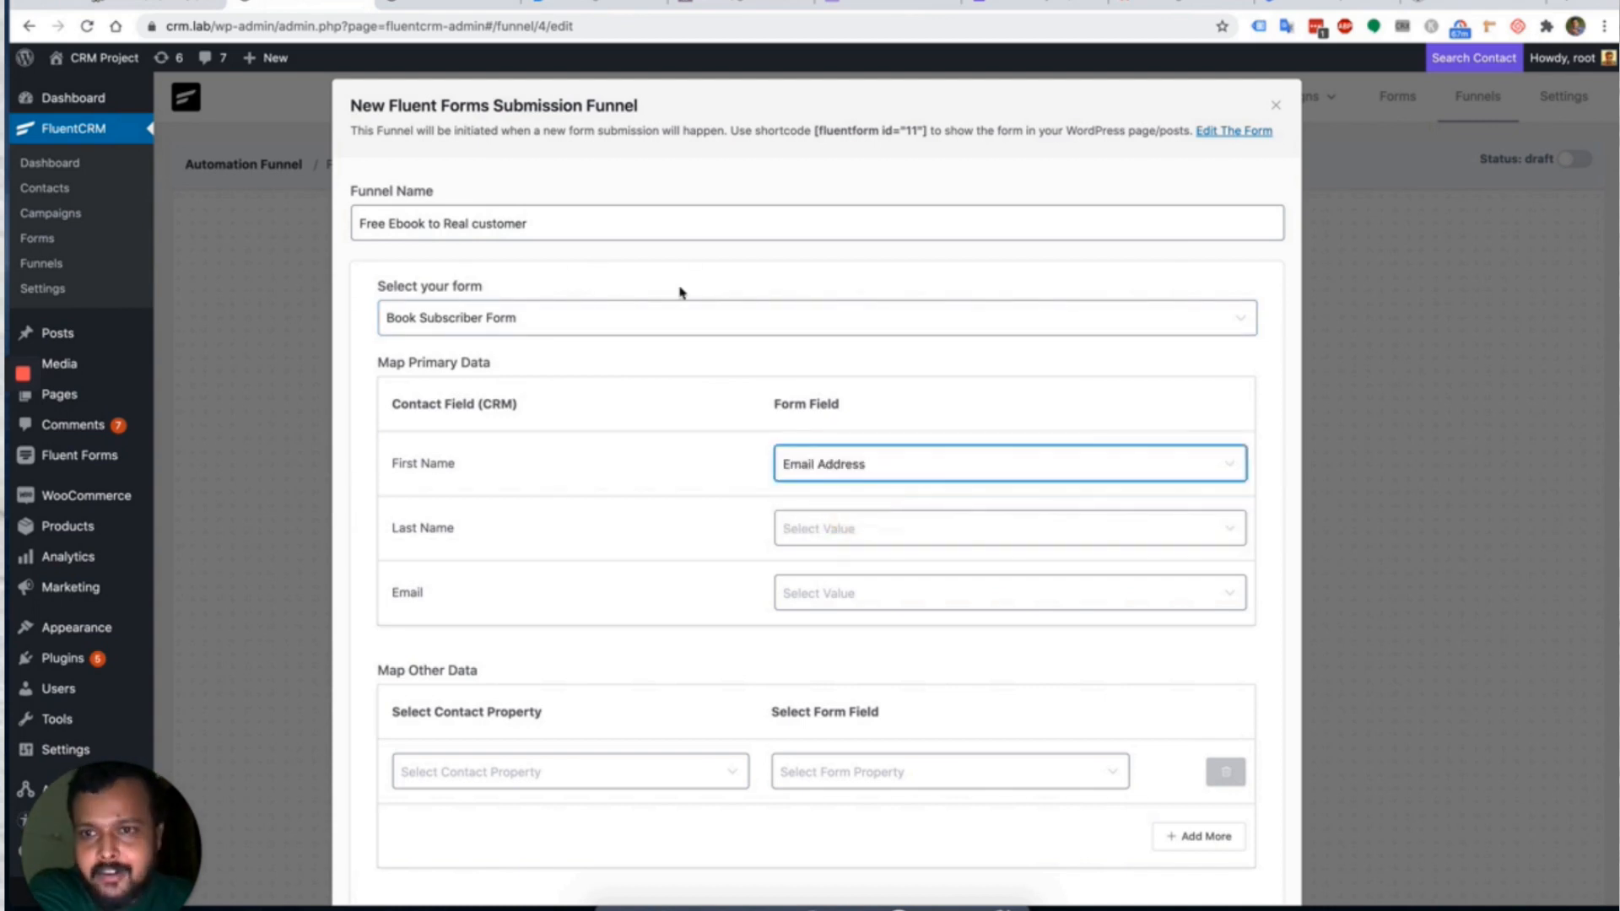
Set the trigger's subscription status to Pending and save the trigger settings.
{"action": "scroll", "coordinate": [707, 484], "scroll_direction": "down", "scroll_amount": 1}
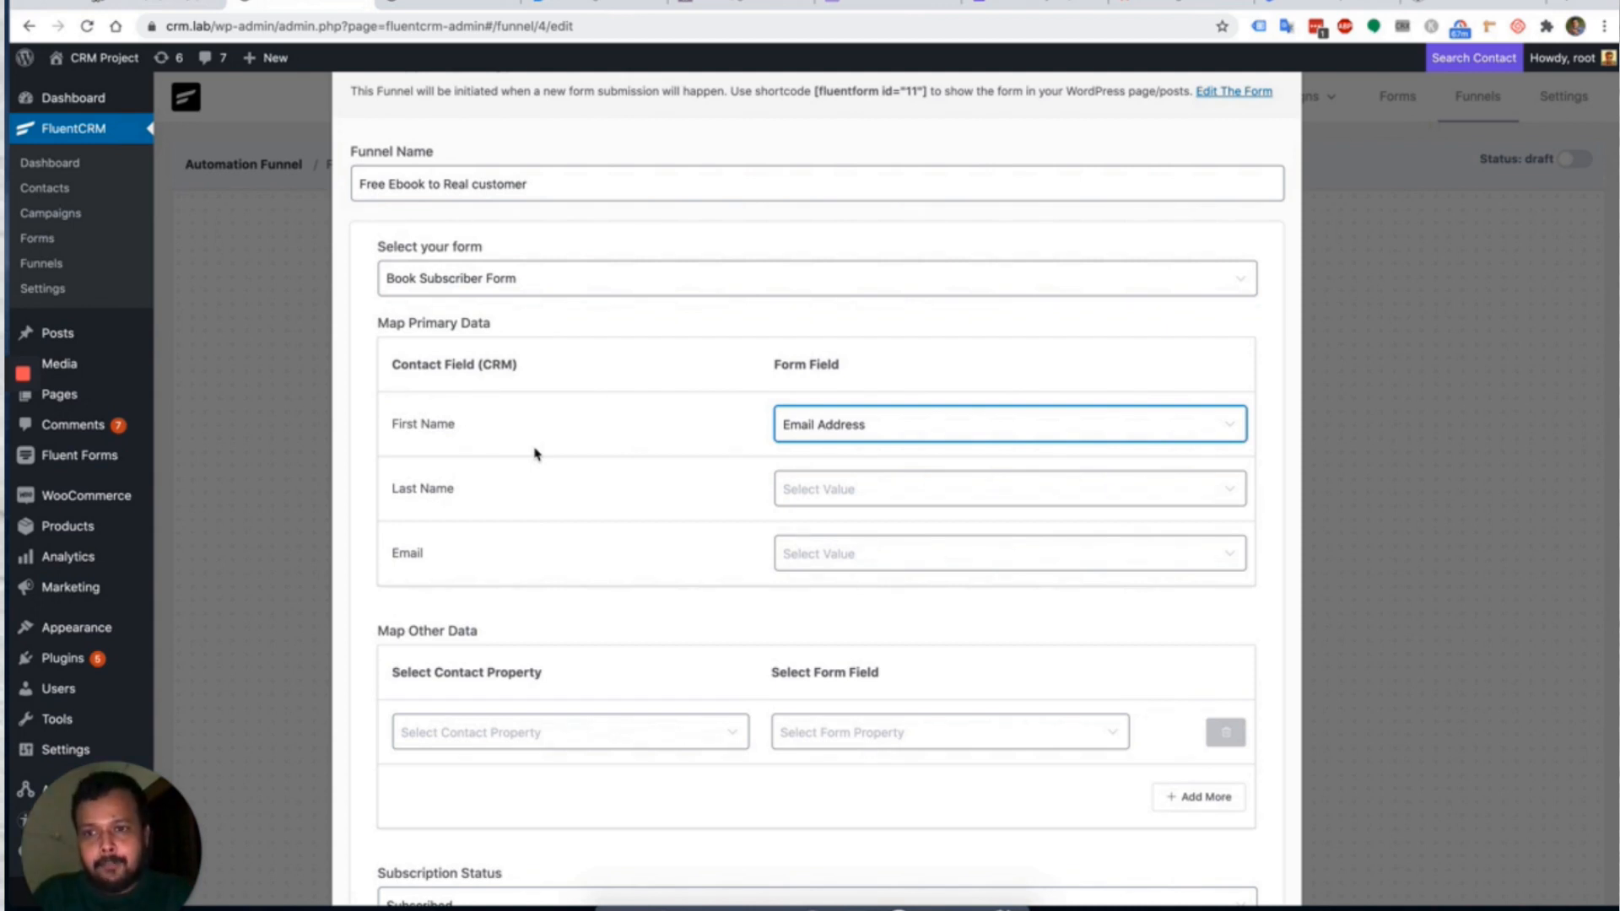
{"action": "scroll", "coordinate": [534, 454], "scroll_direction": "down", "scroll_amount": 5}
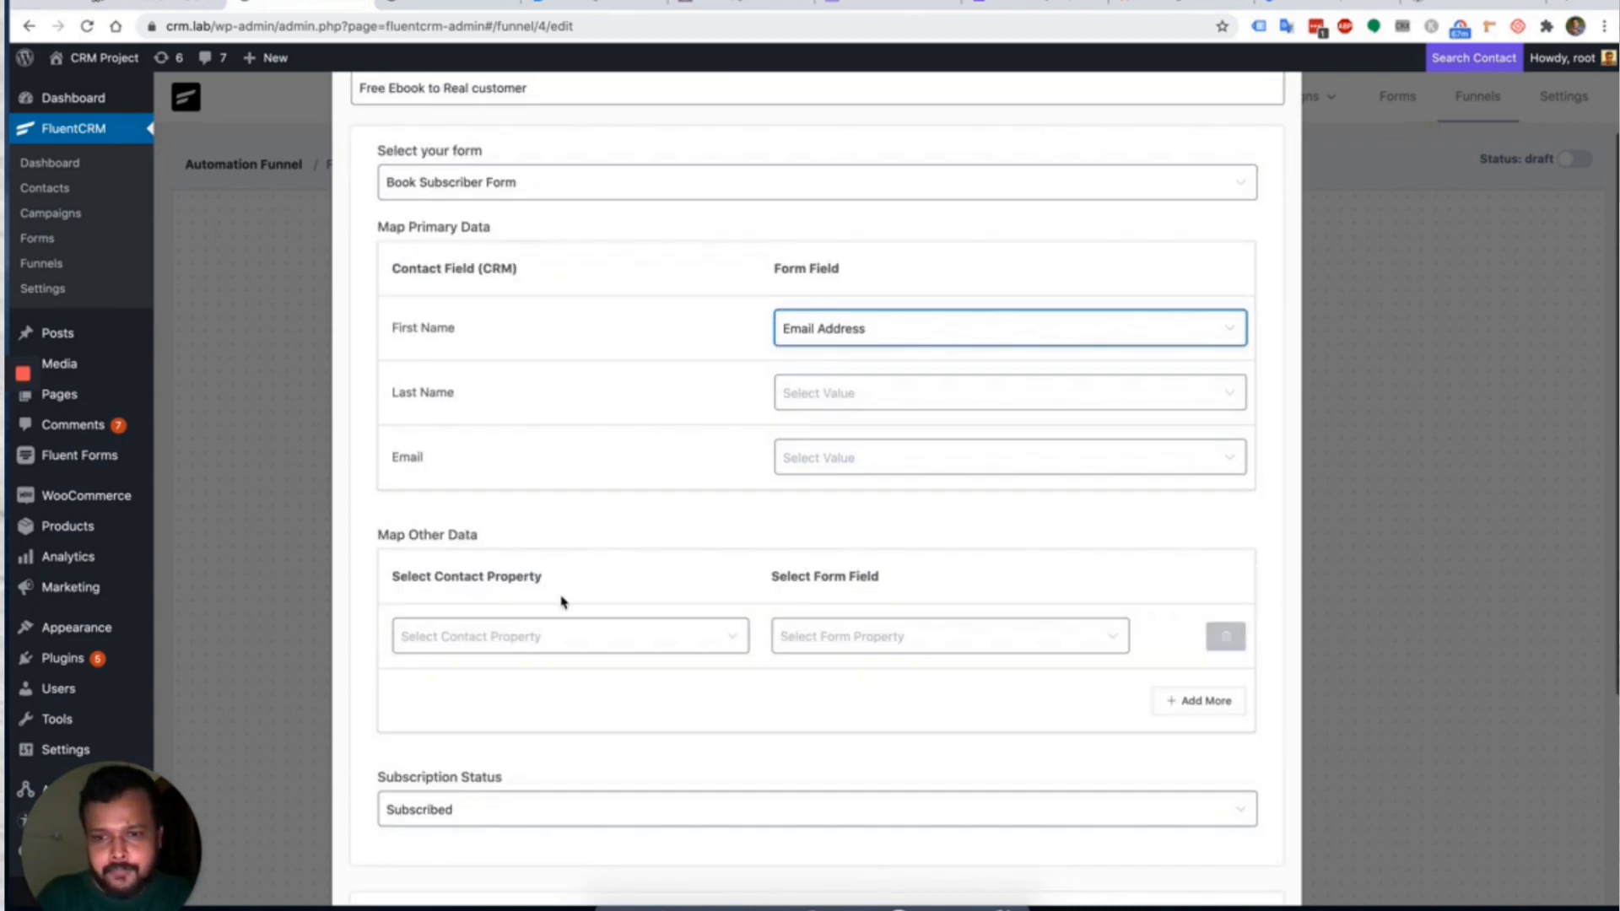
{"action": "scroll", "coordinate": [527, 500], "scroll_direction": "down", "scroll_amount": 4}
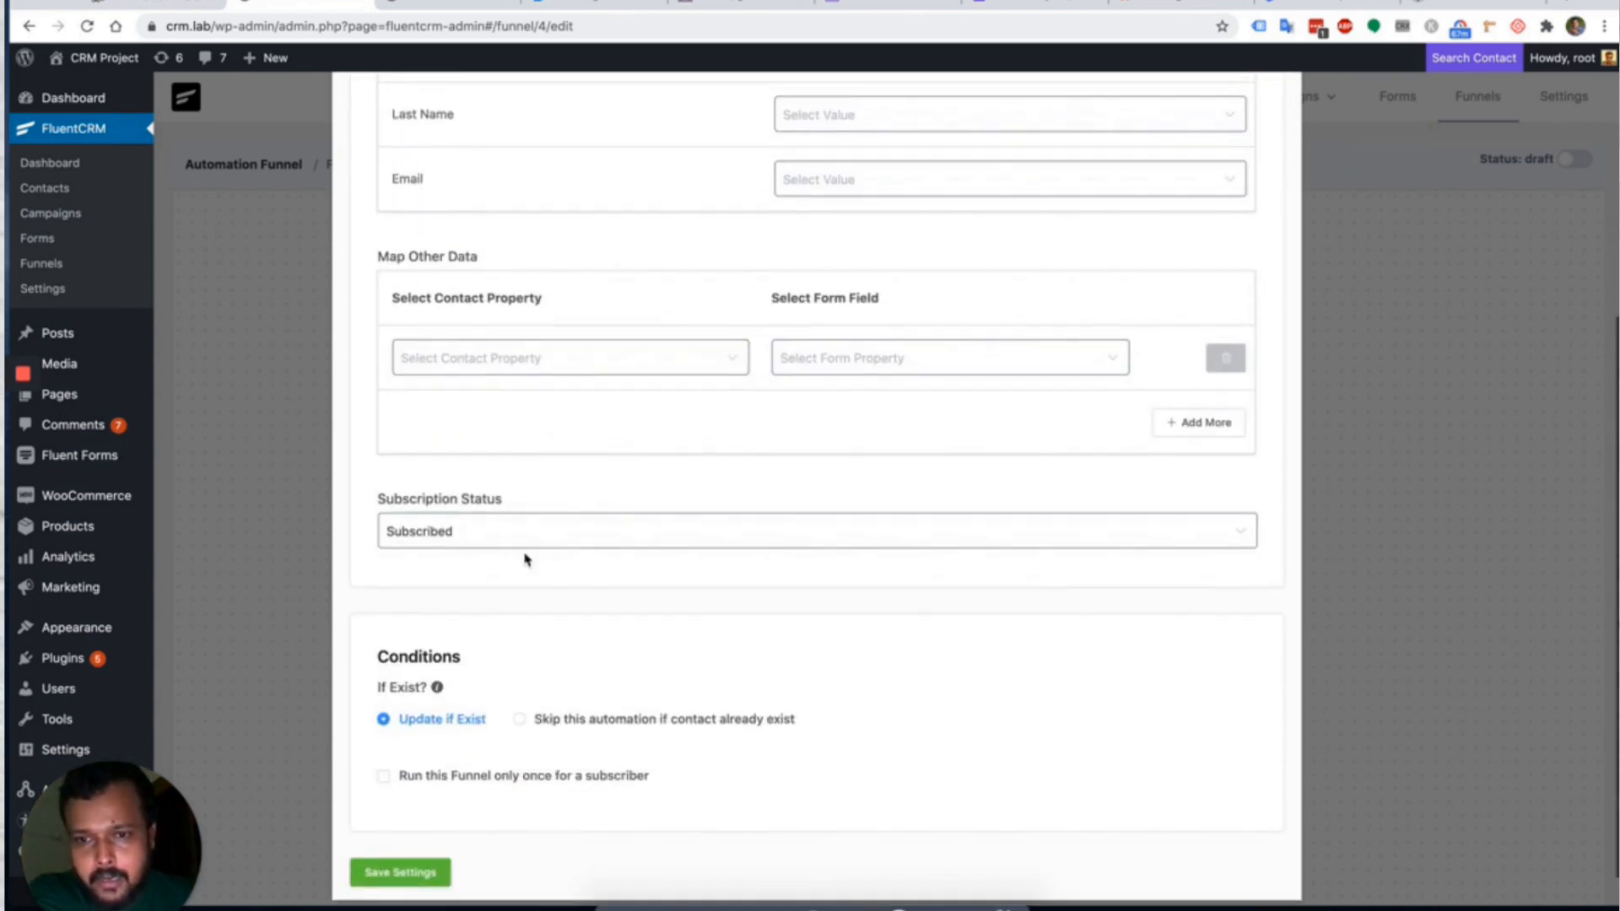
{"action": "scroll", "coordinate": [524, 559], "scroll_direction": "down", "scroll_amount": 1}
{"action": "left_click", "coordinate": [498, 492]}
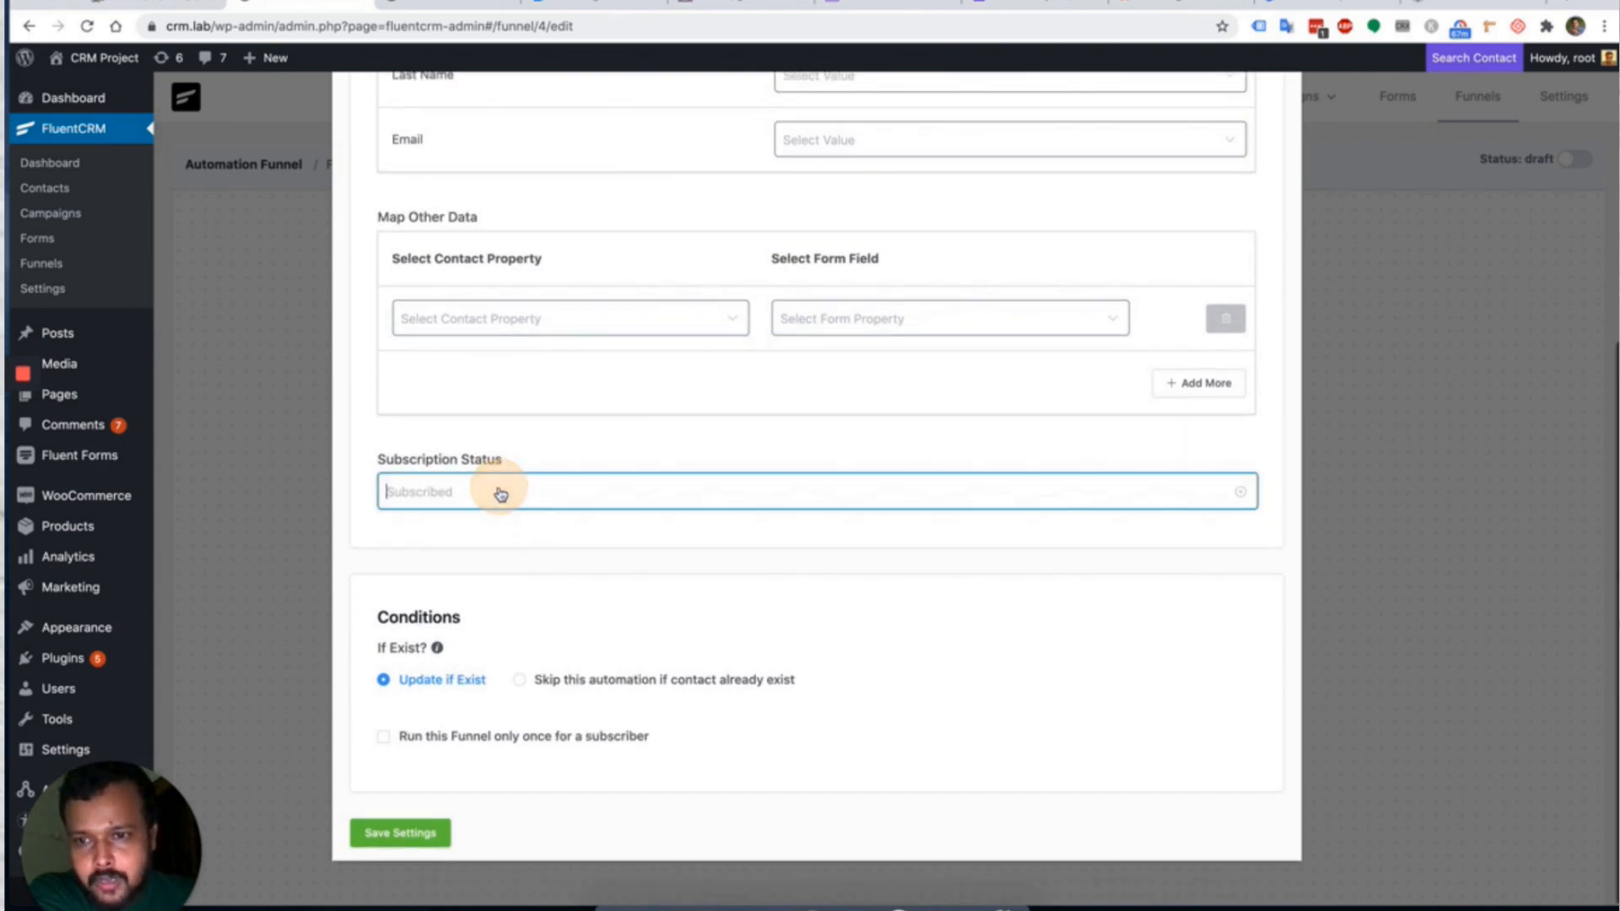
{"action": "left_click", "coordinate": [446, 541]}
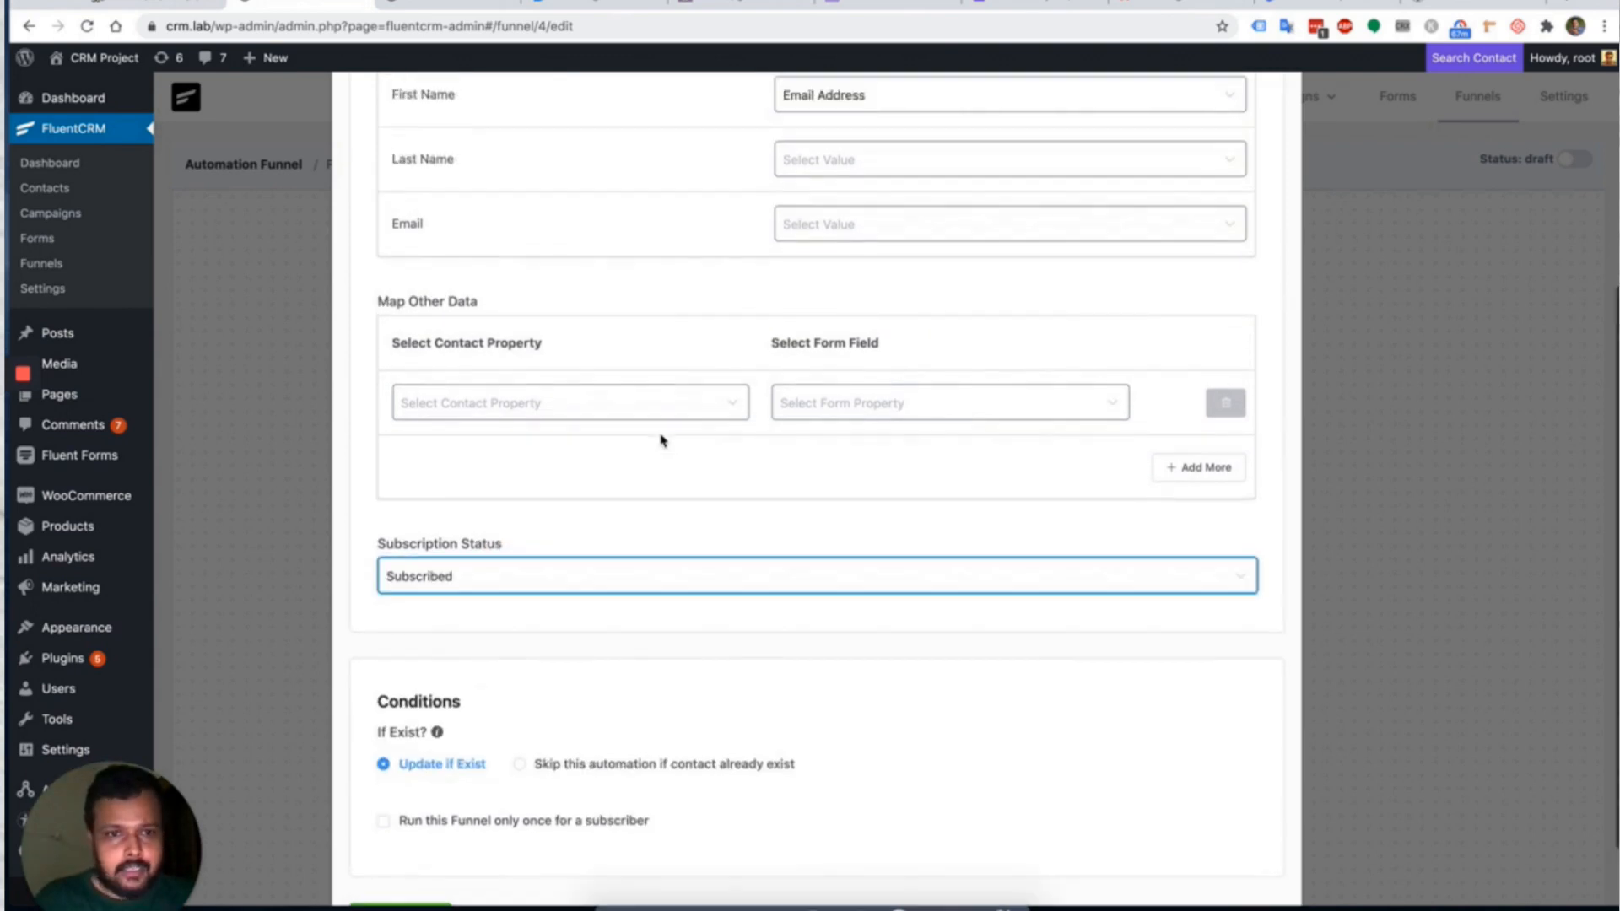
{"action": "left_click", "coordinate": [589, 502]}
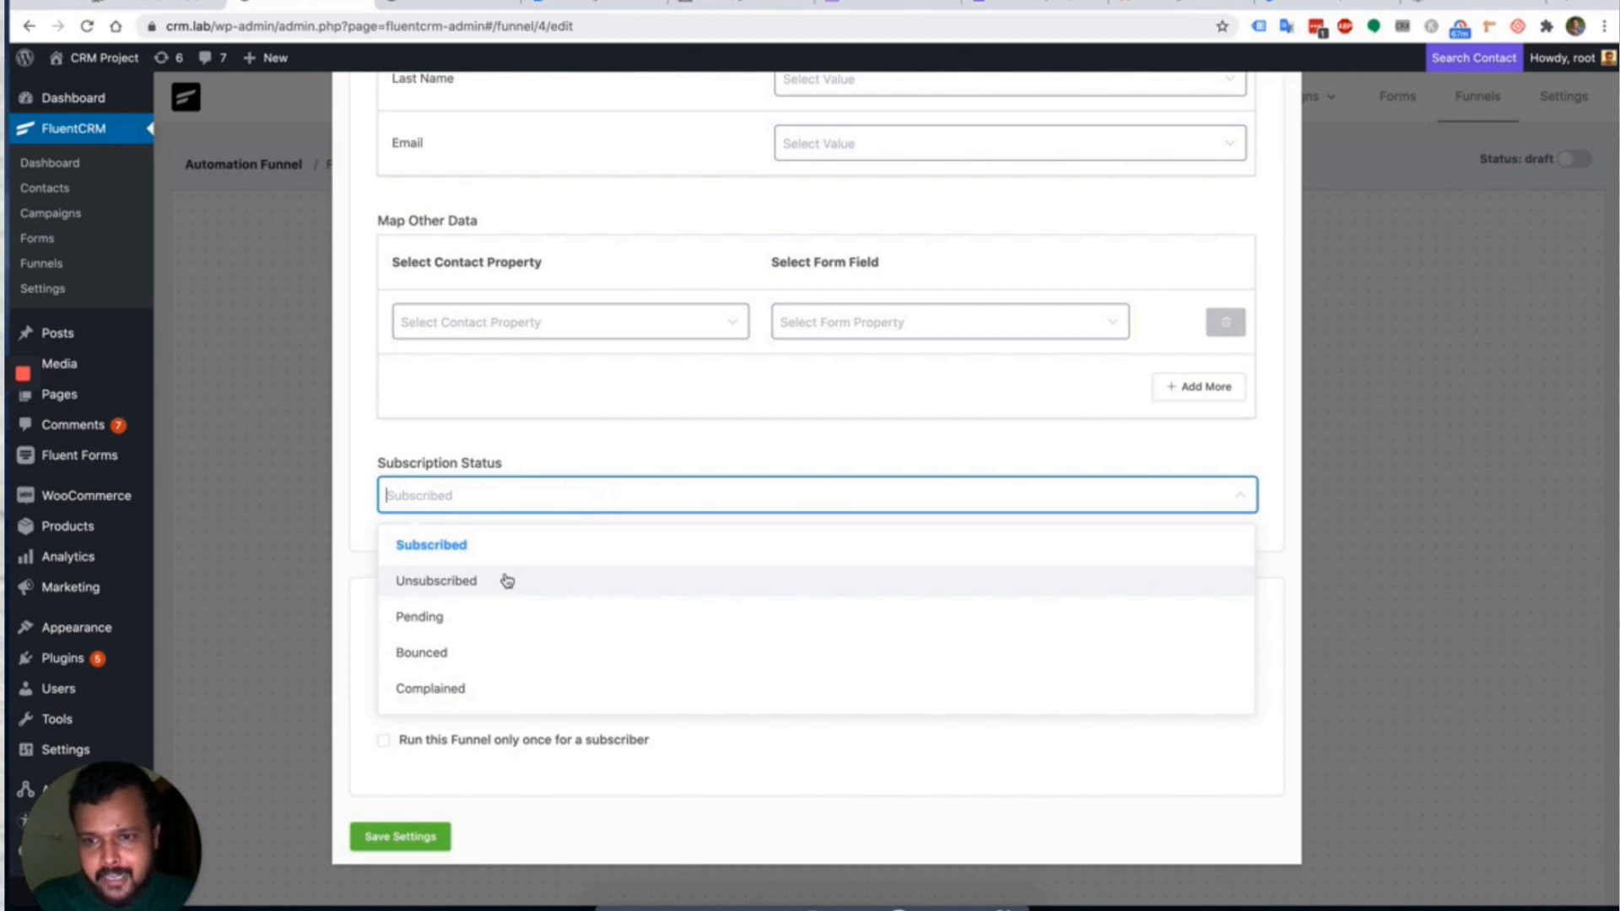
{"action": "left_click", "coordinate": [496, 613]}
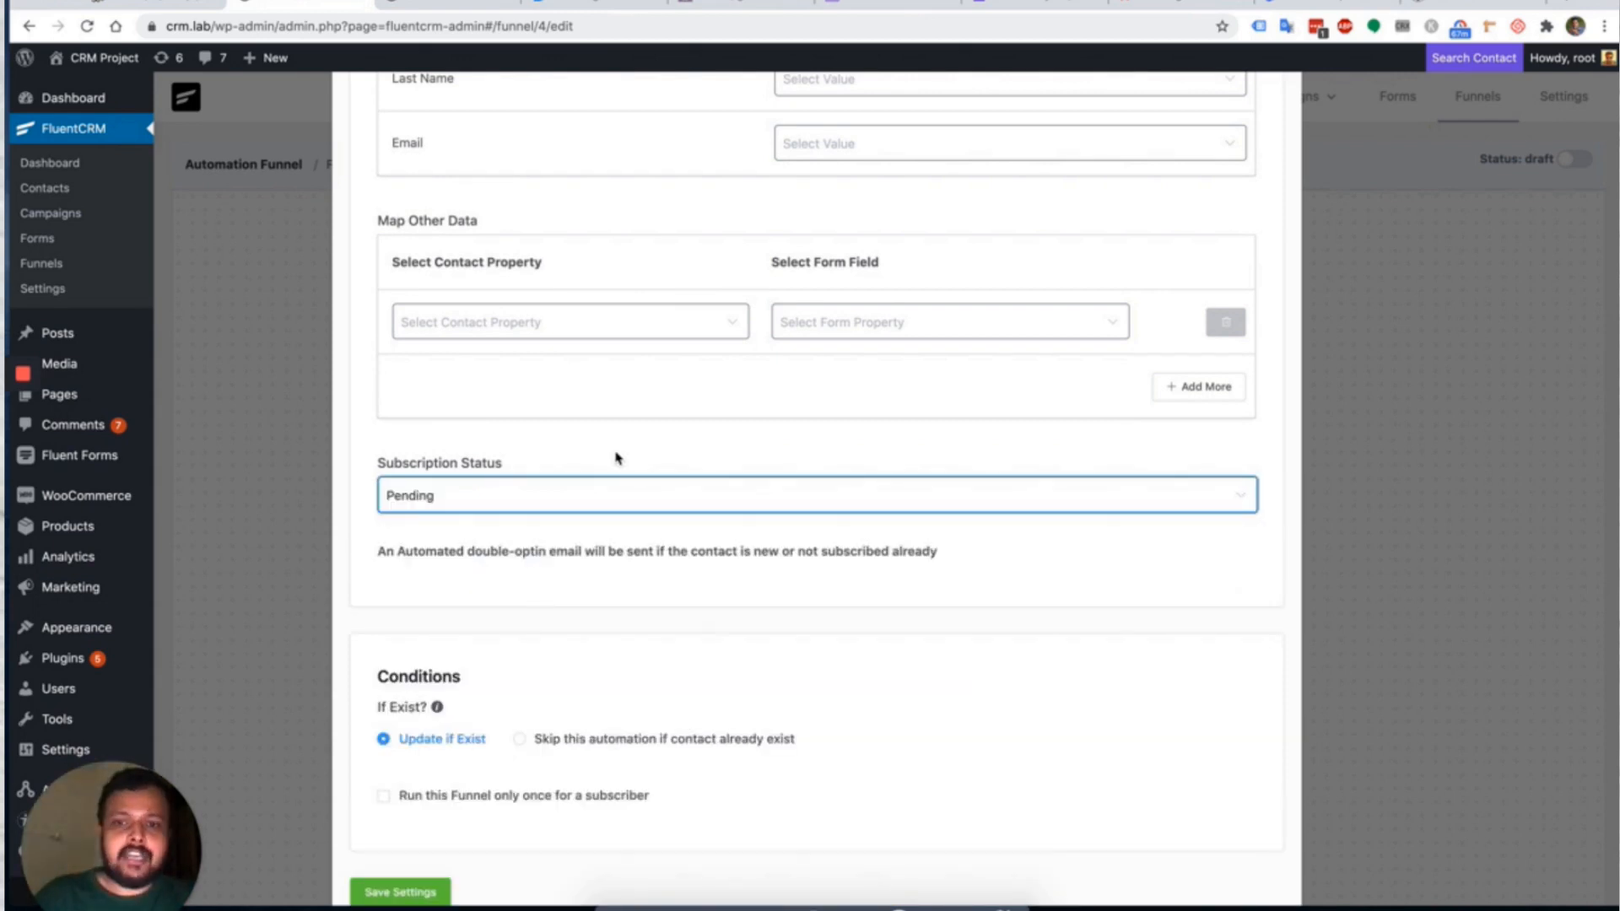
{"action": "scroll", "coordinate": [615, 458], "scroll_direction": "up", "scroll_amount": 5}
{"action": "scroll", "coordinate": [636, 336], "scroll_direction": "down", "scroll_amount": 6}
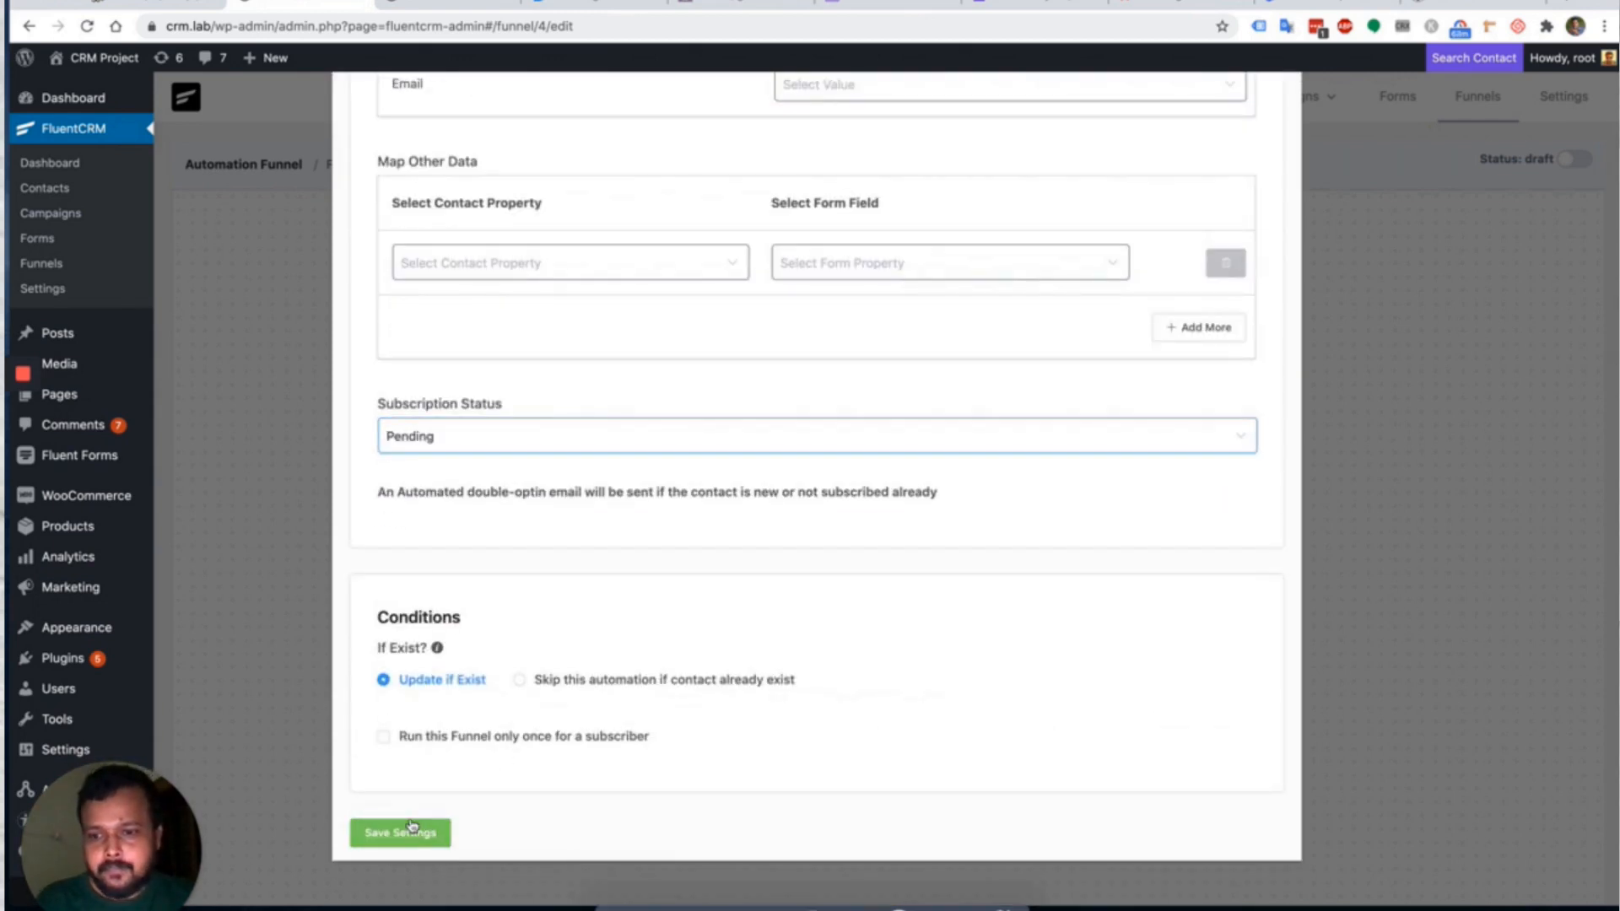
{"action": "left_click", "coordinate": [412, 827]}
{"action": "scroll", "coordinate": [809, 601], "scroll_direction": "up", "scroll_amount": 2}
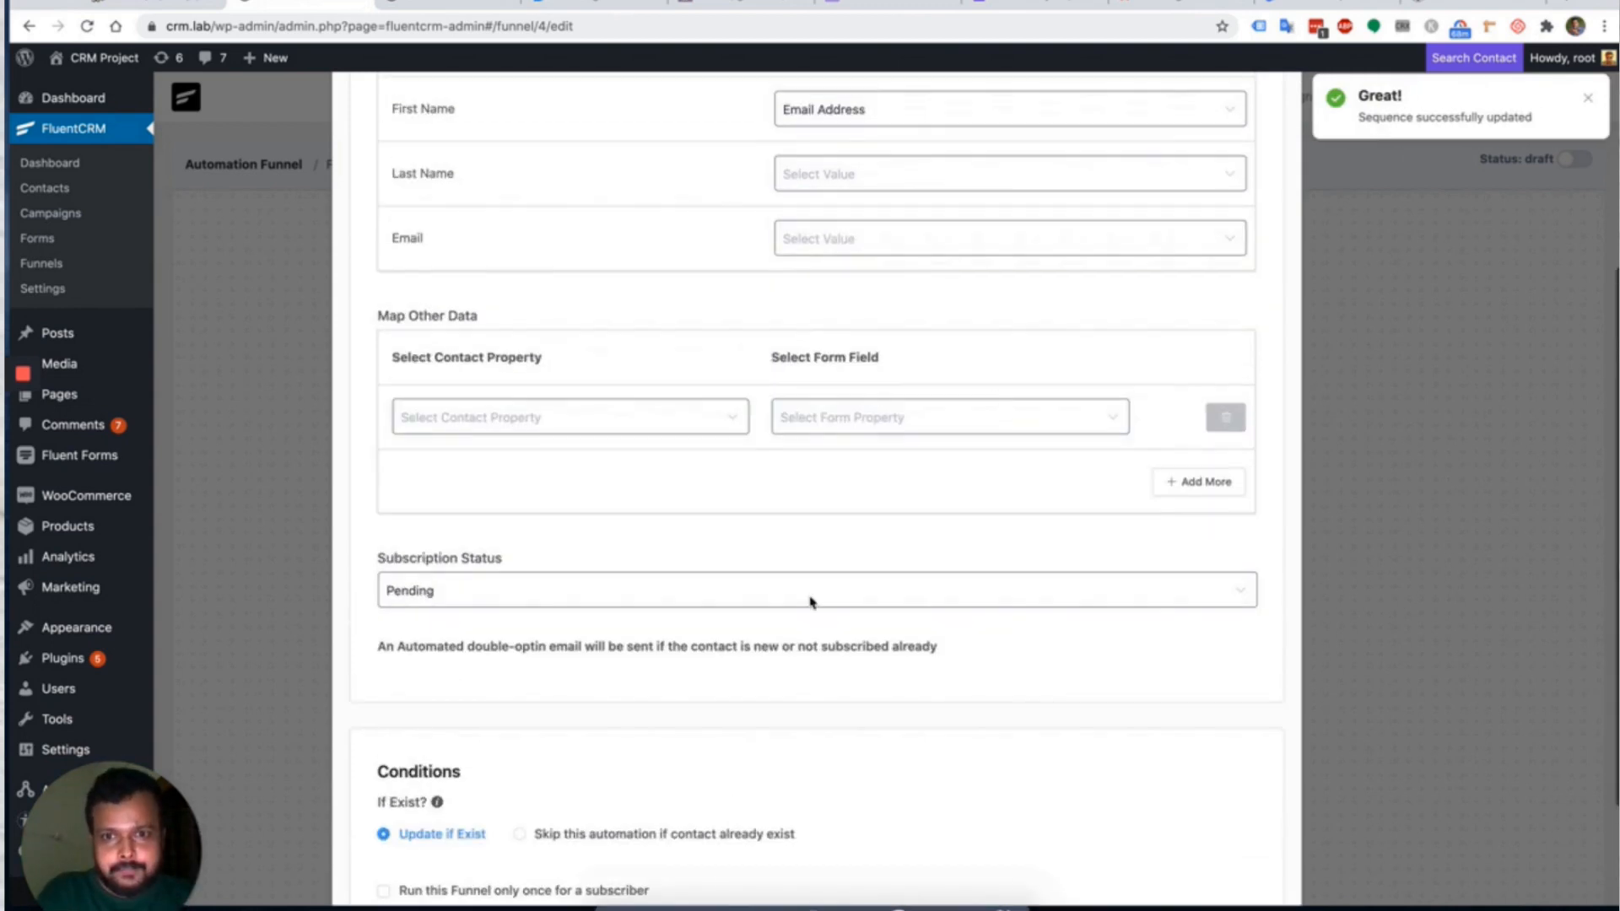
{"action": "scroll", "coordinate": [1092, 343], "scroll_direction": "up", "scroll_amount": 4}
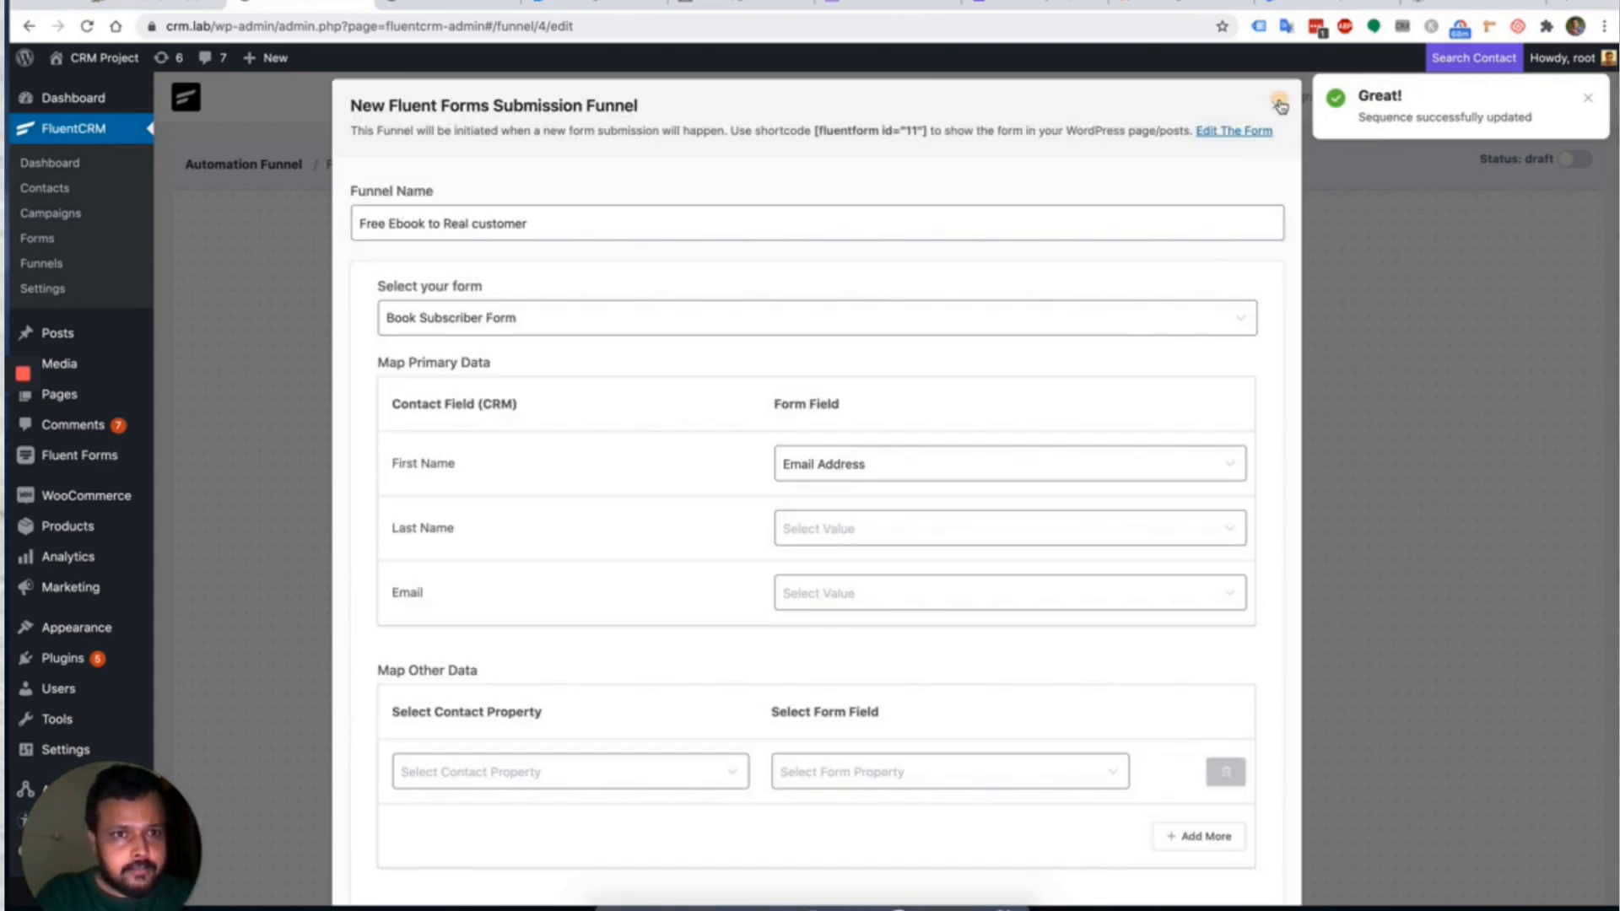
{"action": "left_click", "coordinate": [1279, 104]}
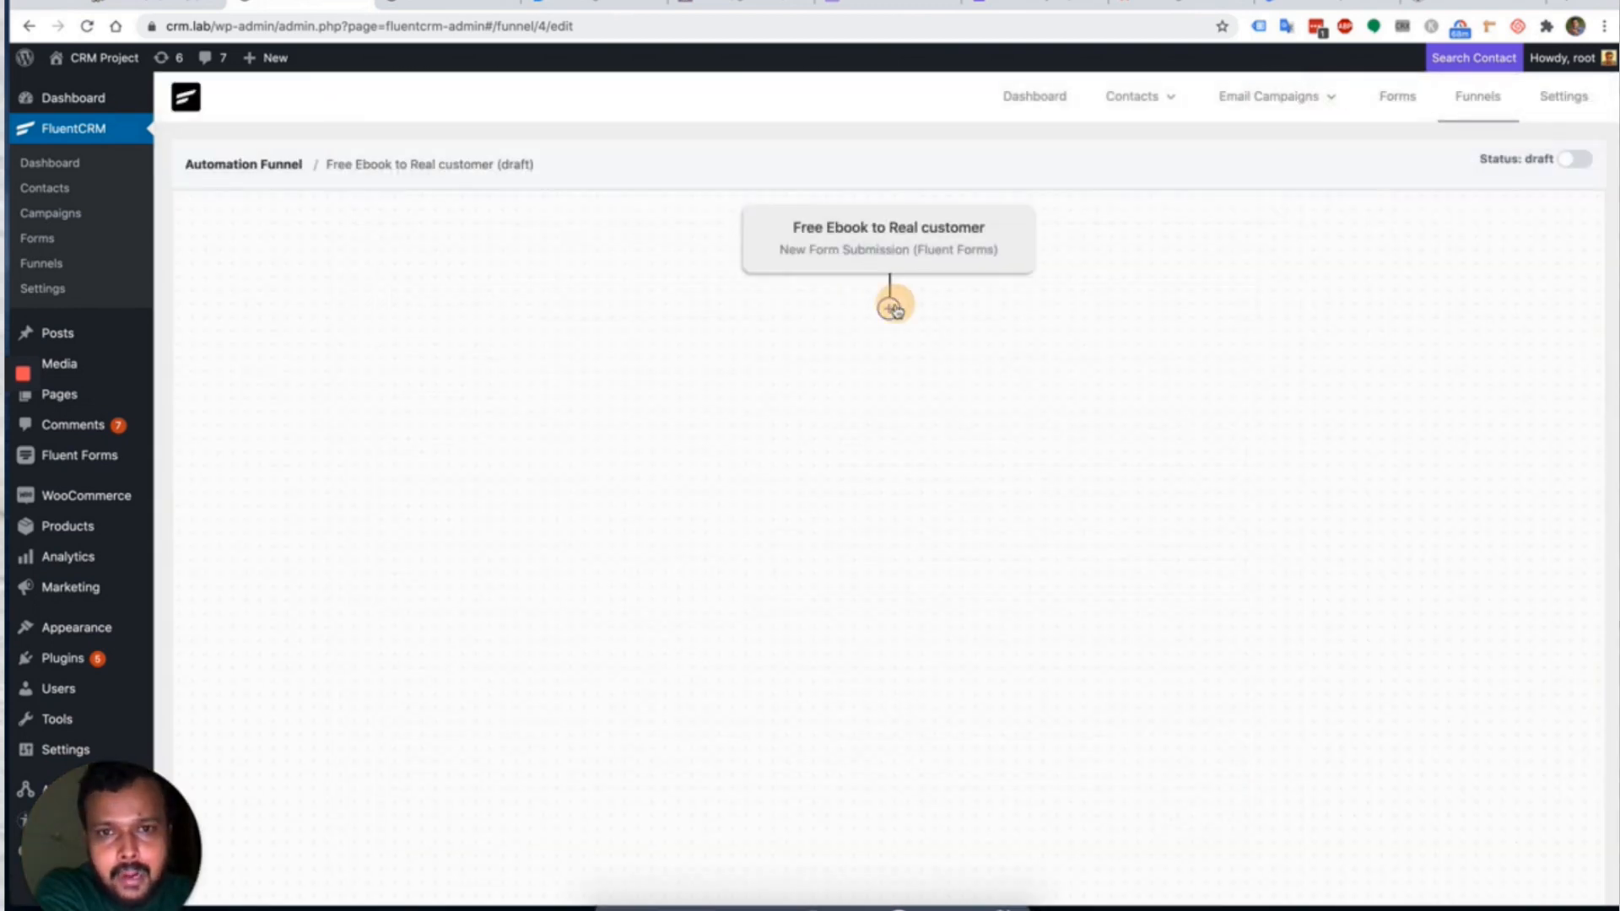
Add an Apply Tag step after the trigger that applies the Free Product Users tag.
{"action": "left_click", "coordinate": [893, 306]}
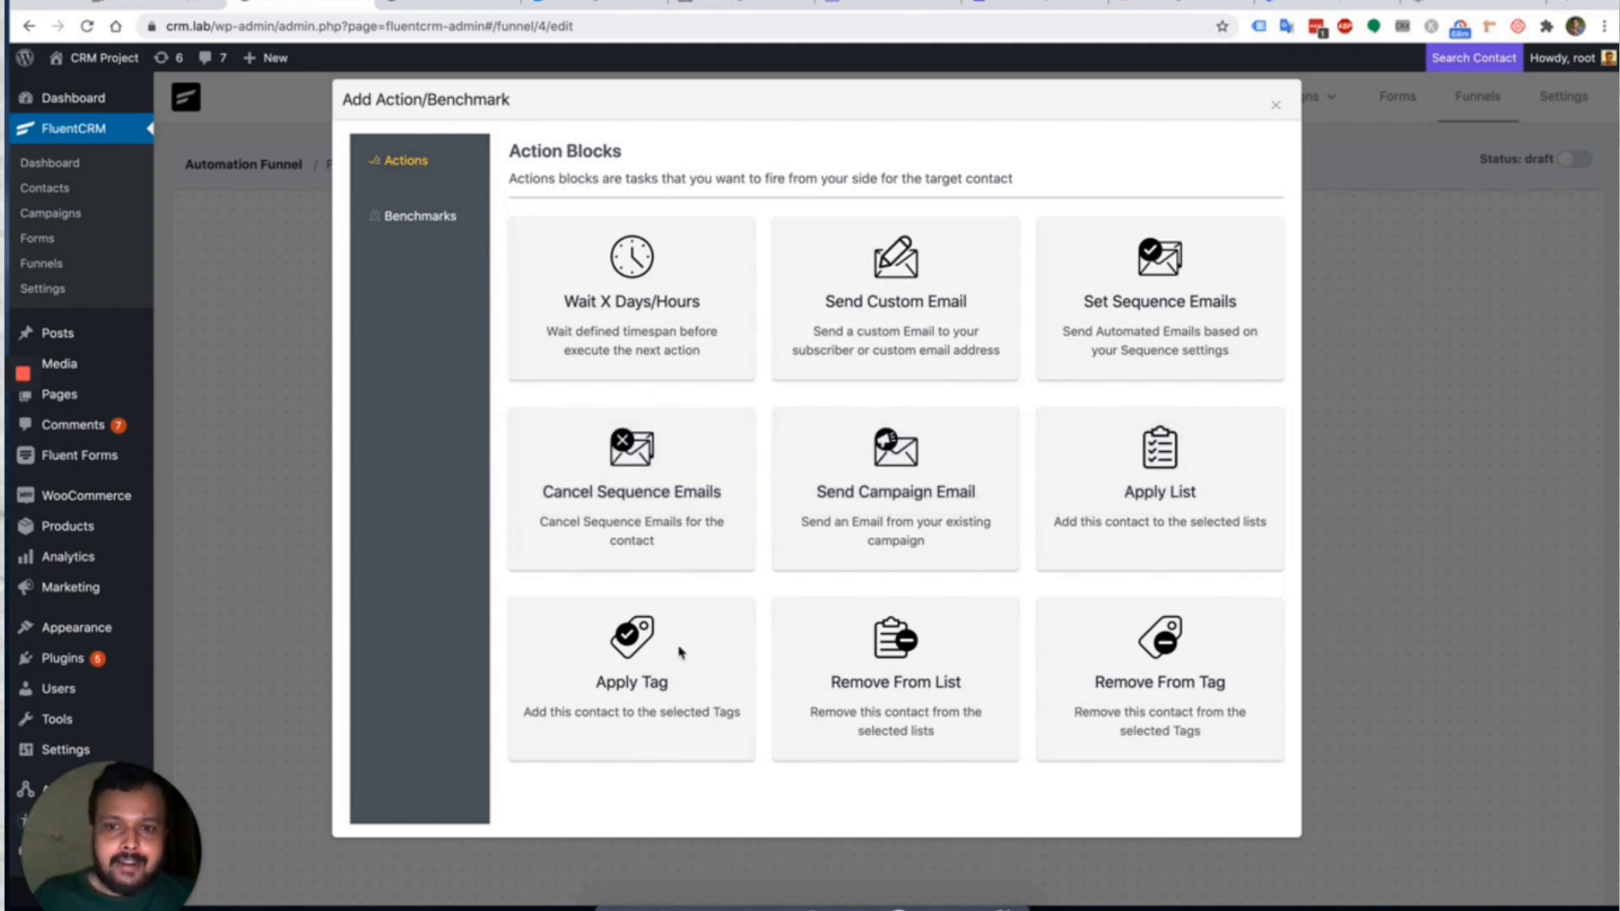
{"action": "left_click", "coordinate": [650, 675]}
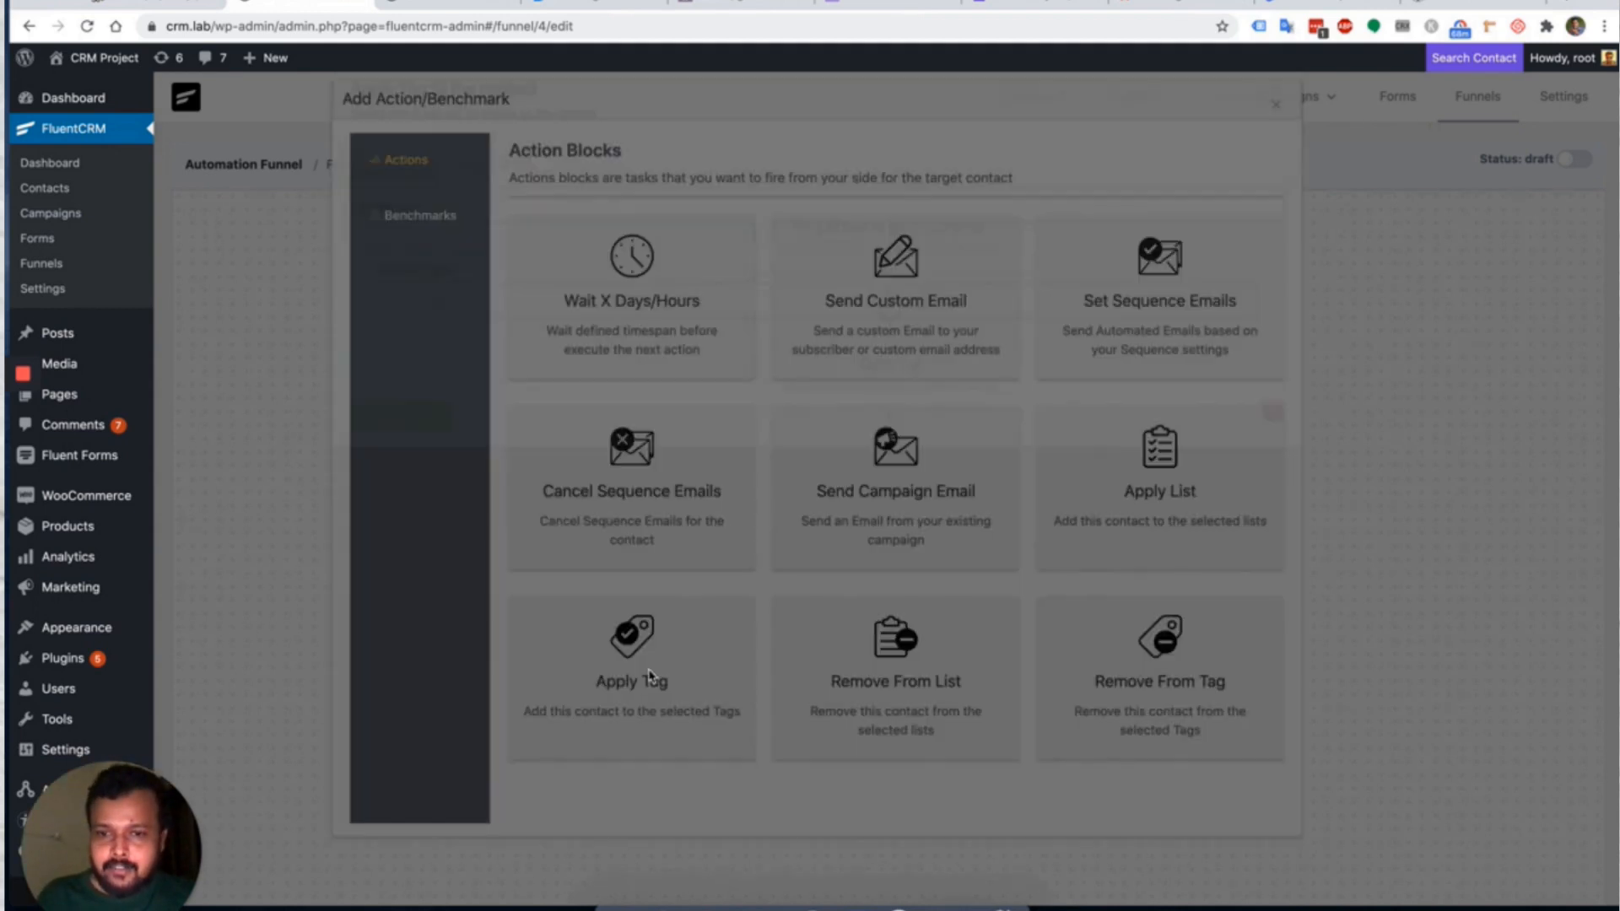
{"action": "left_click", "coordinate": [662, 315]}
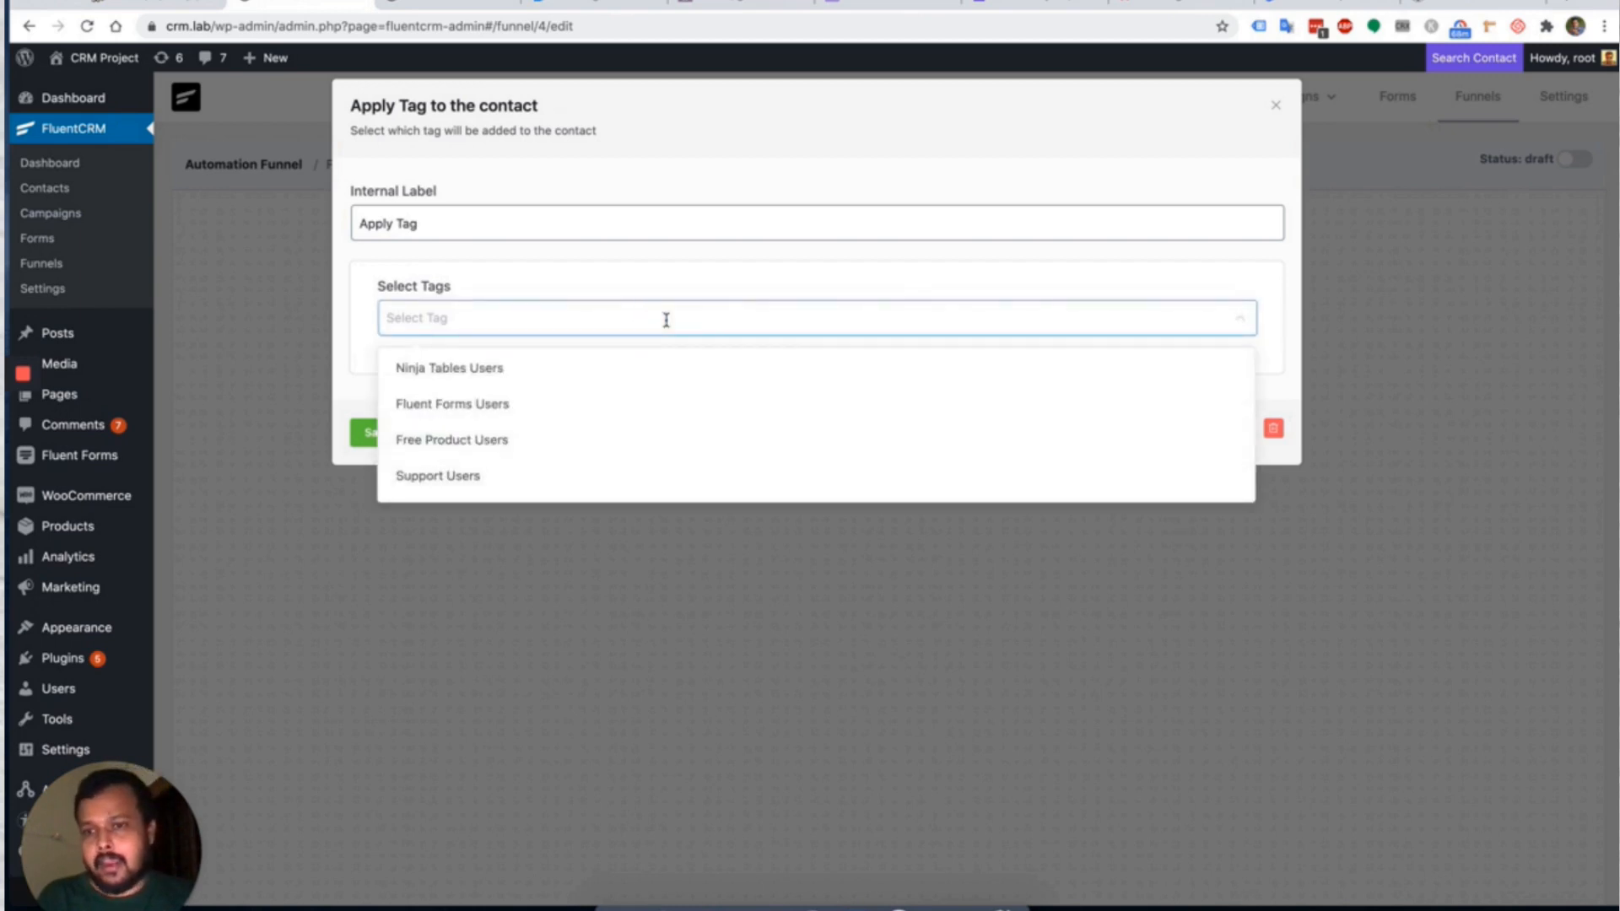
{"action": "left_click", "coordinate": [543, 438]}
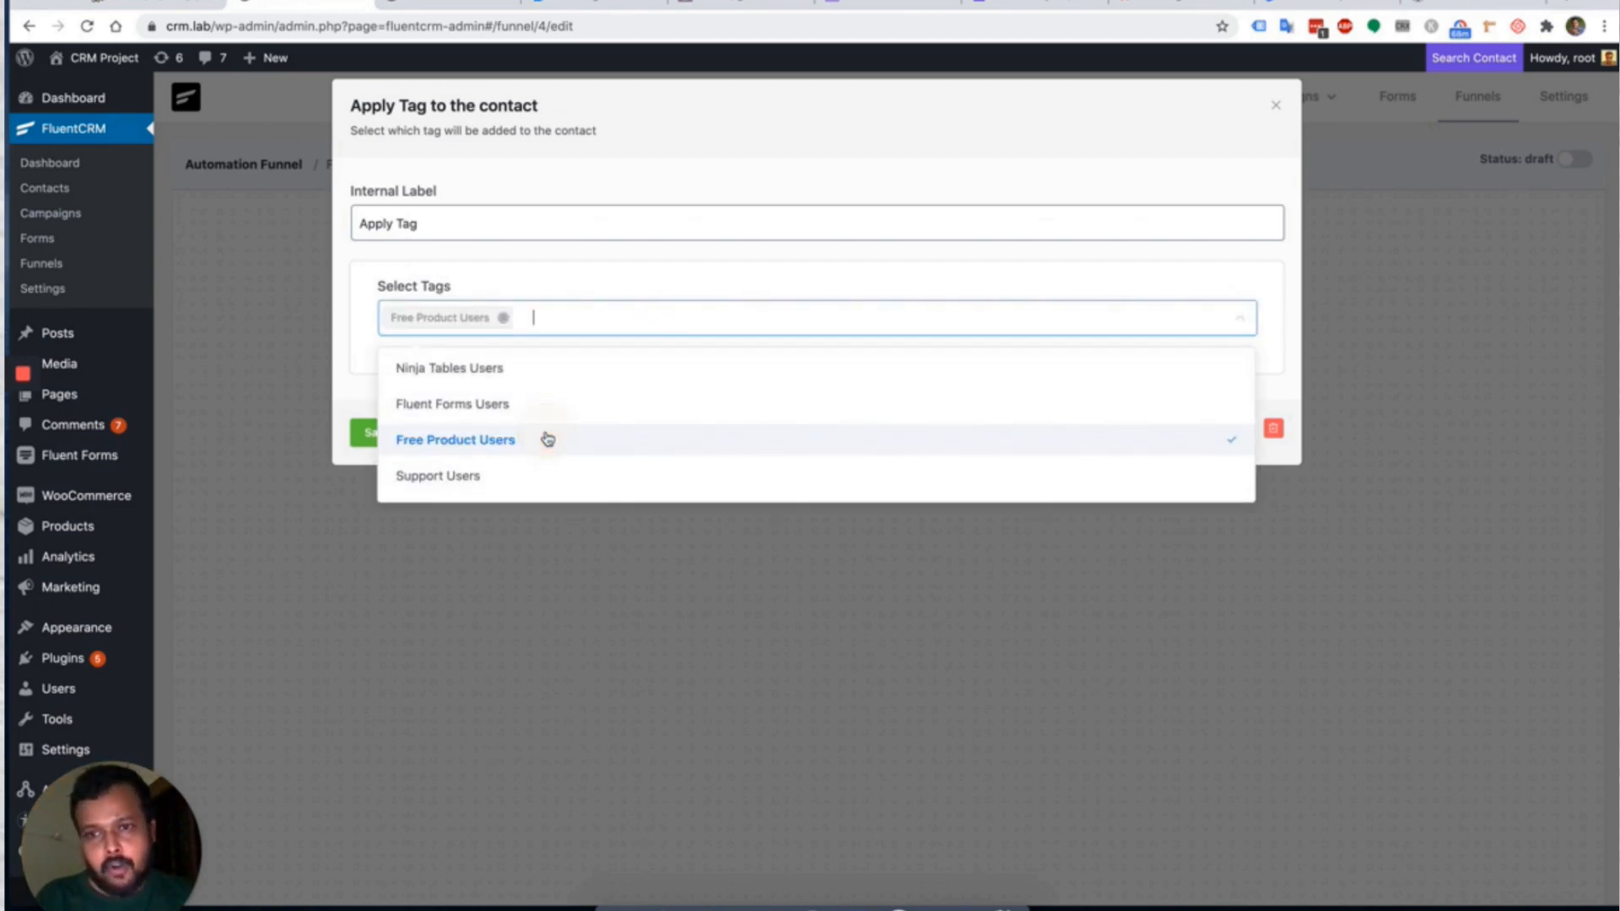
{"action": "left_click", "coordinate": [728, 261]}
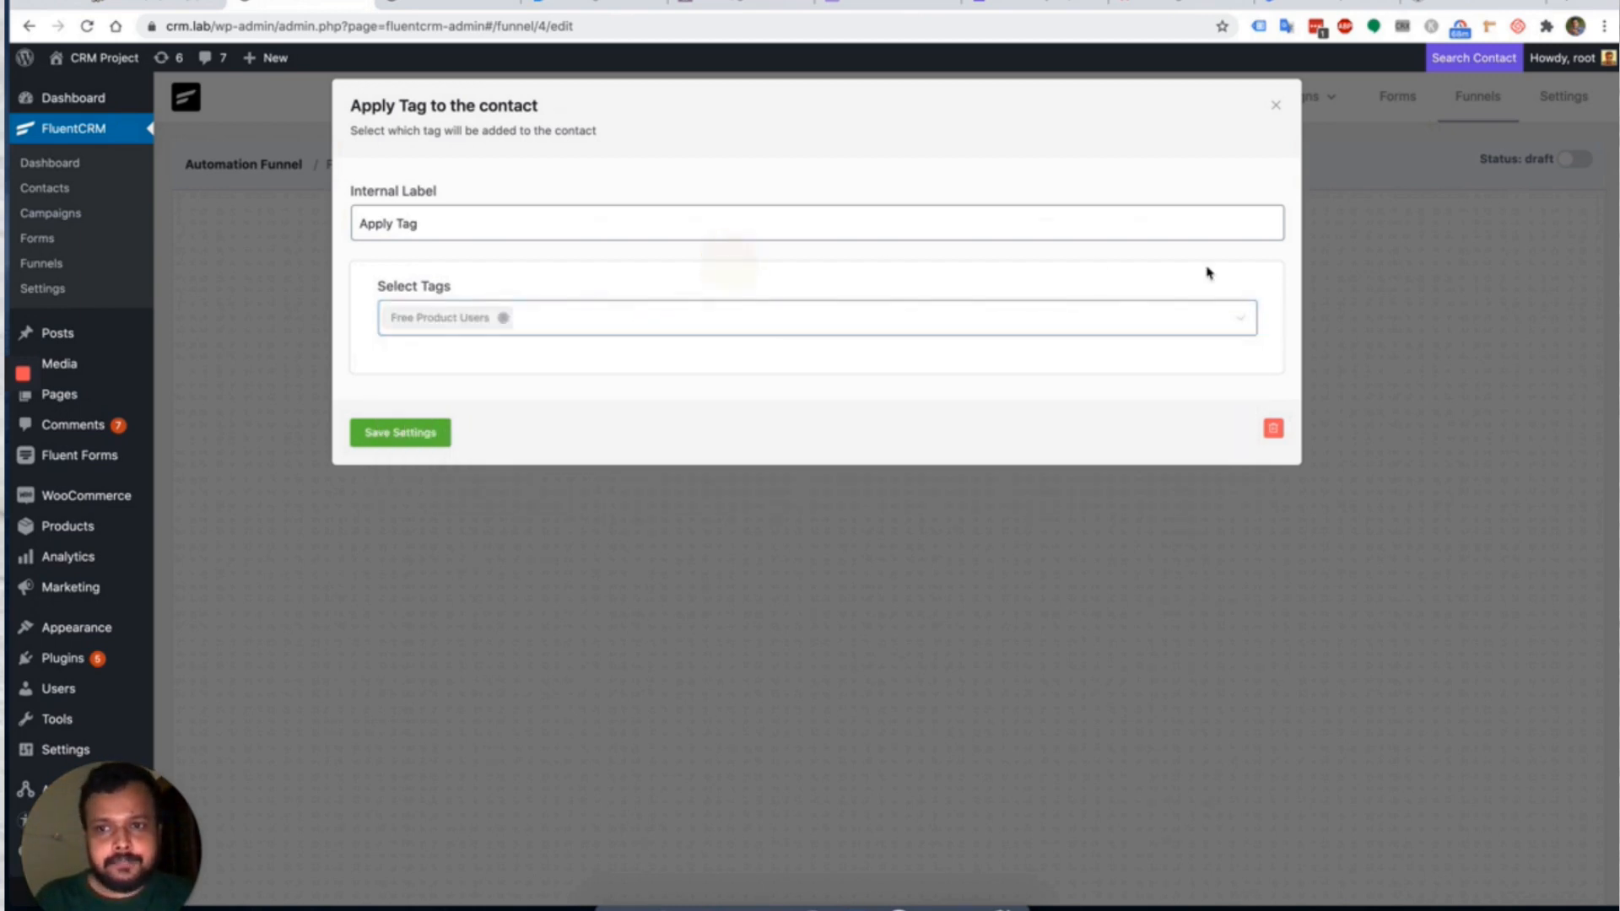
{"action": "left_click", "coordinate": [368, 433]}
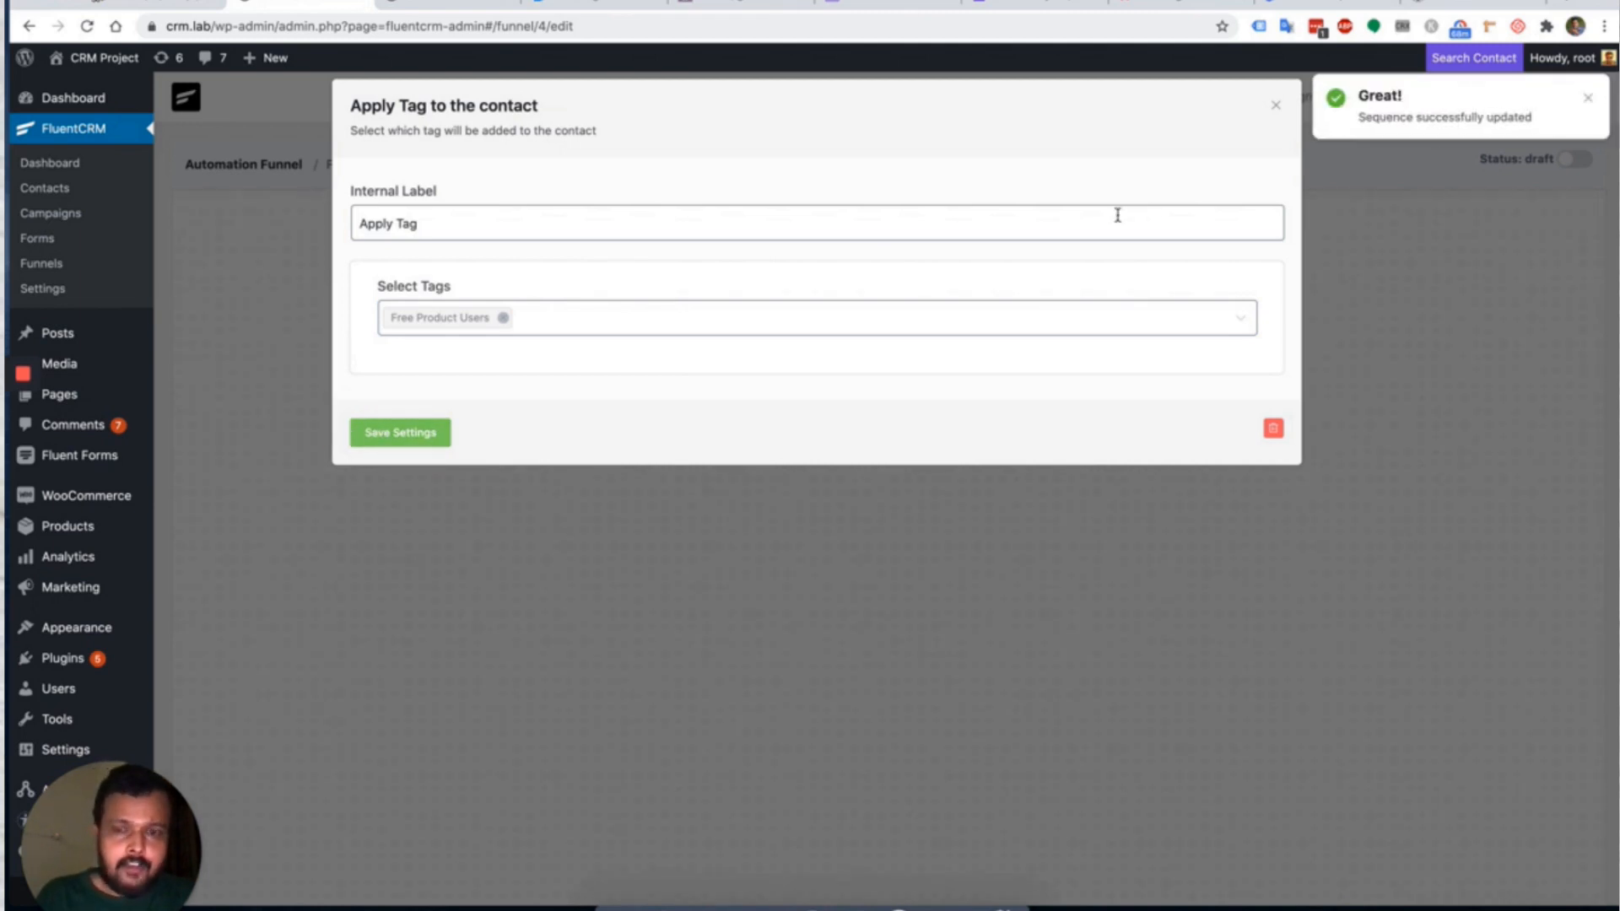
{"action": "left_click", "coordinate": [1274, 105]}
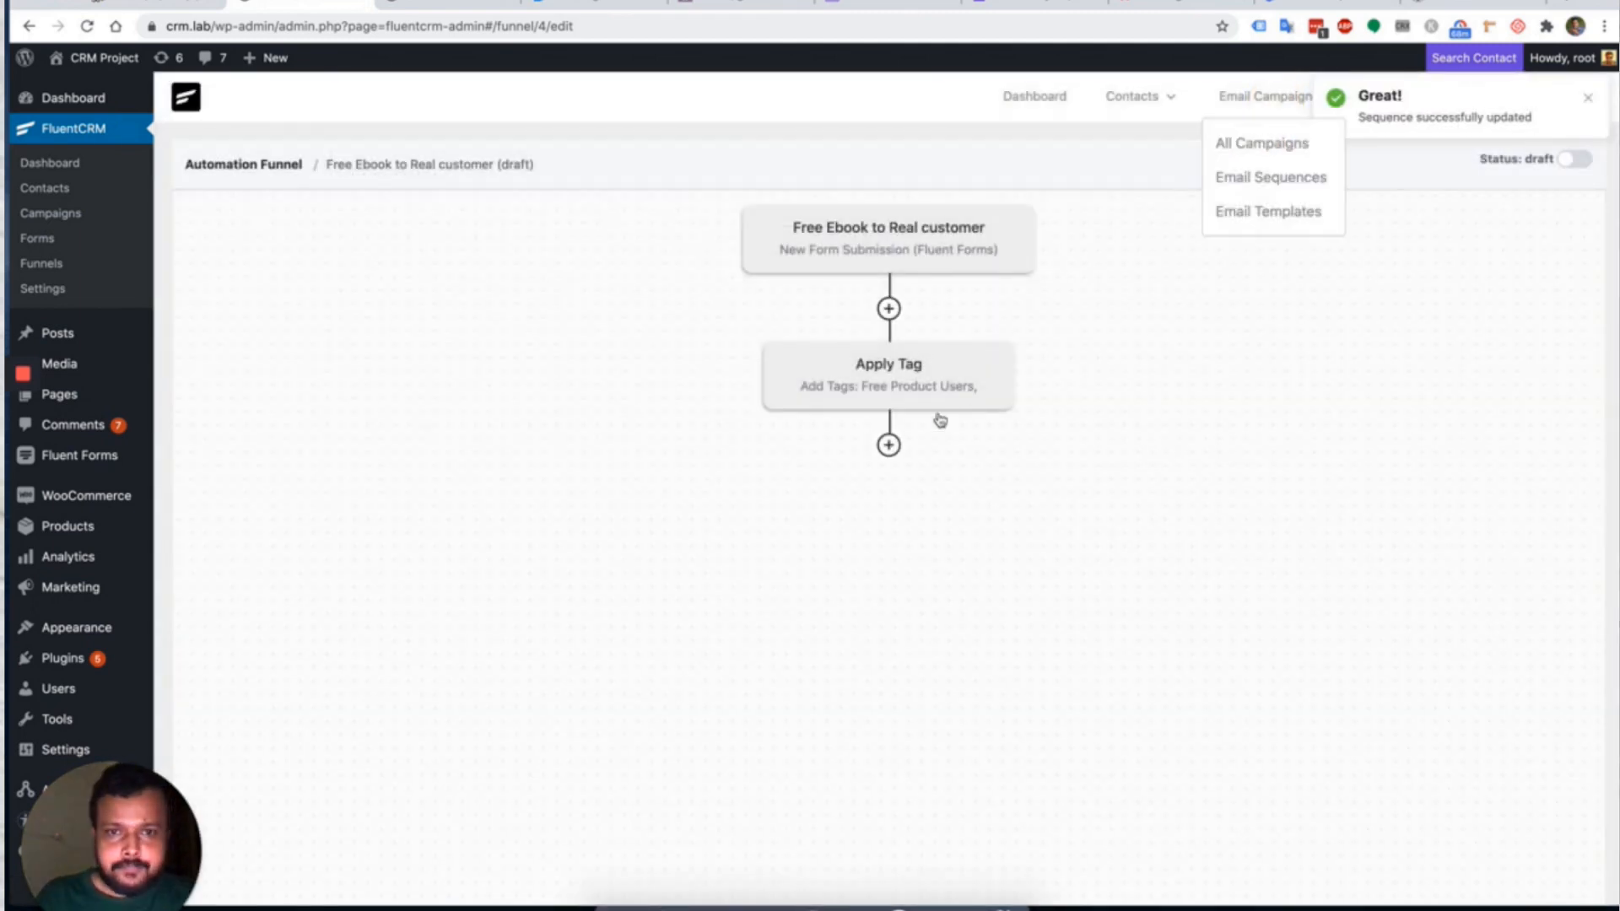
Add a Send Custom Email step after Apply Tag using the SiteGround library template.
{"action": "left_click", "coordinate": [888, 445]}
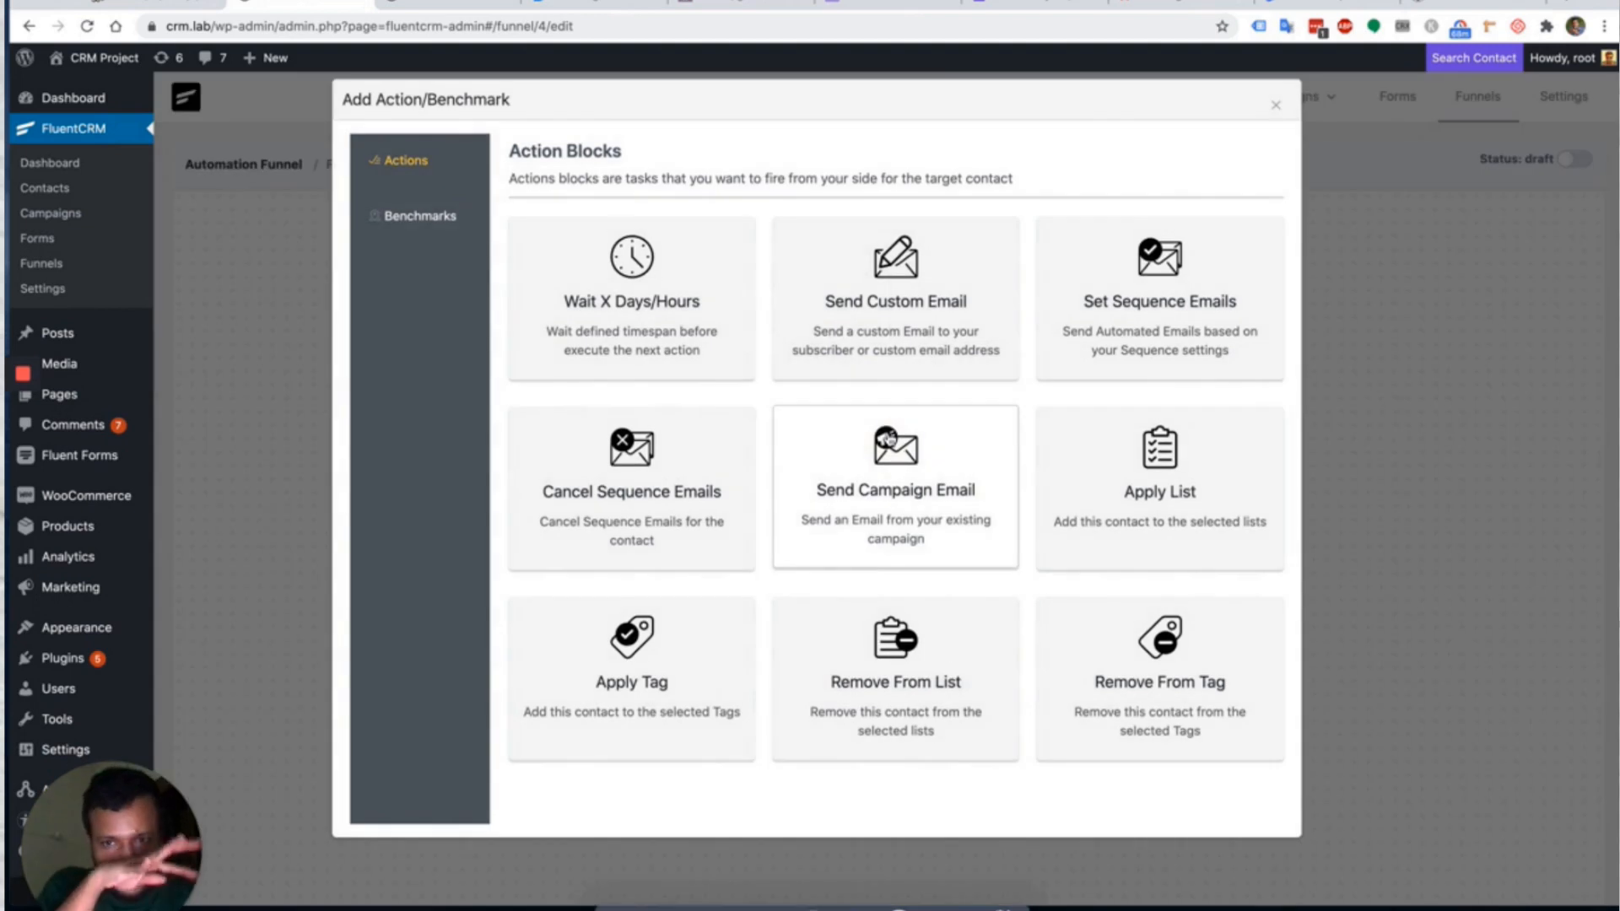
{"action": "left_click", "coordinate": [938, 321]}
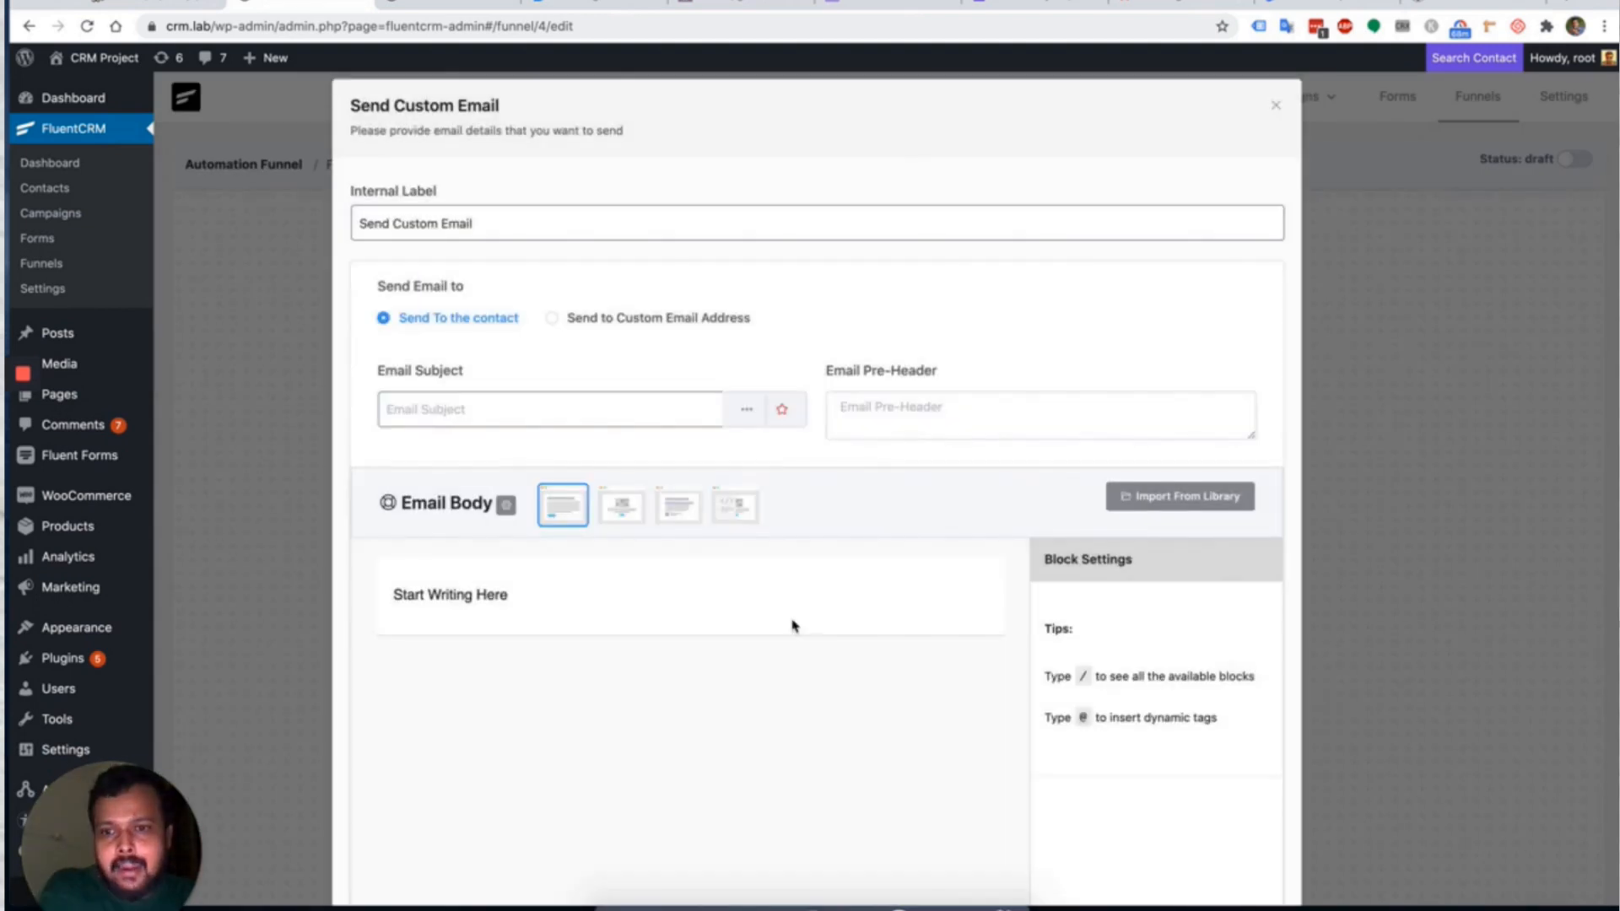
{"action": "left_click", "coordinate": [1155, 502]}
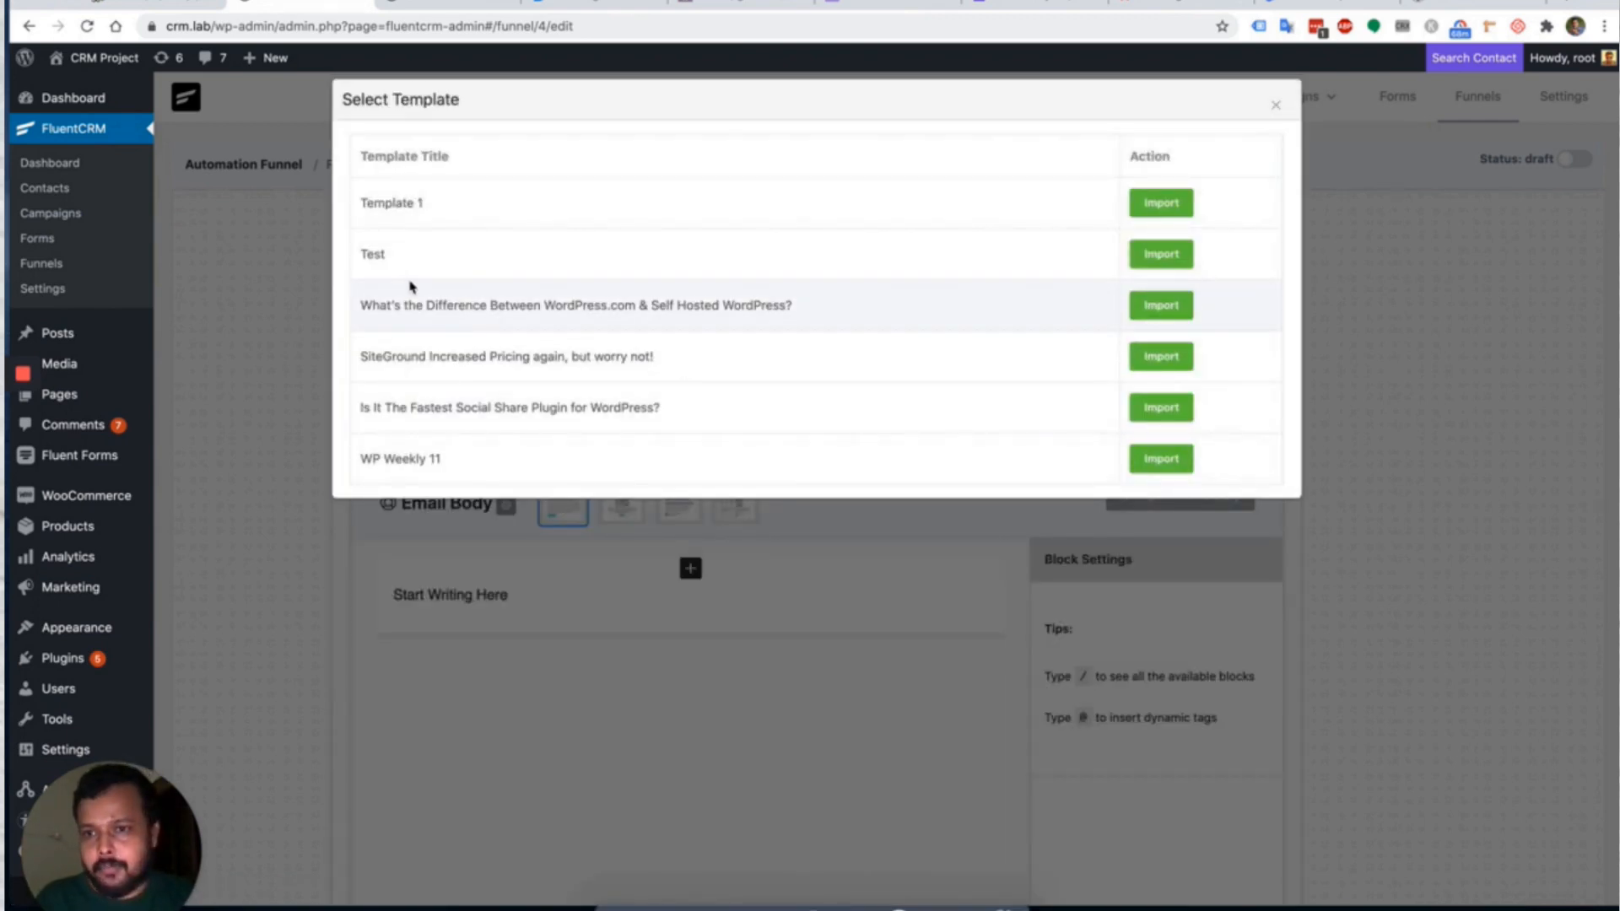
{"action": "left_click", "coordinate": [1148, 356]}
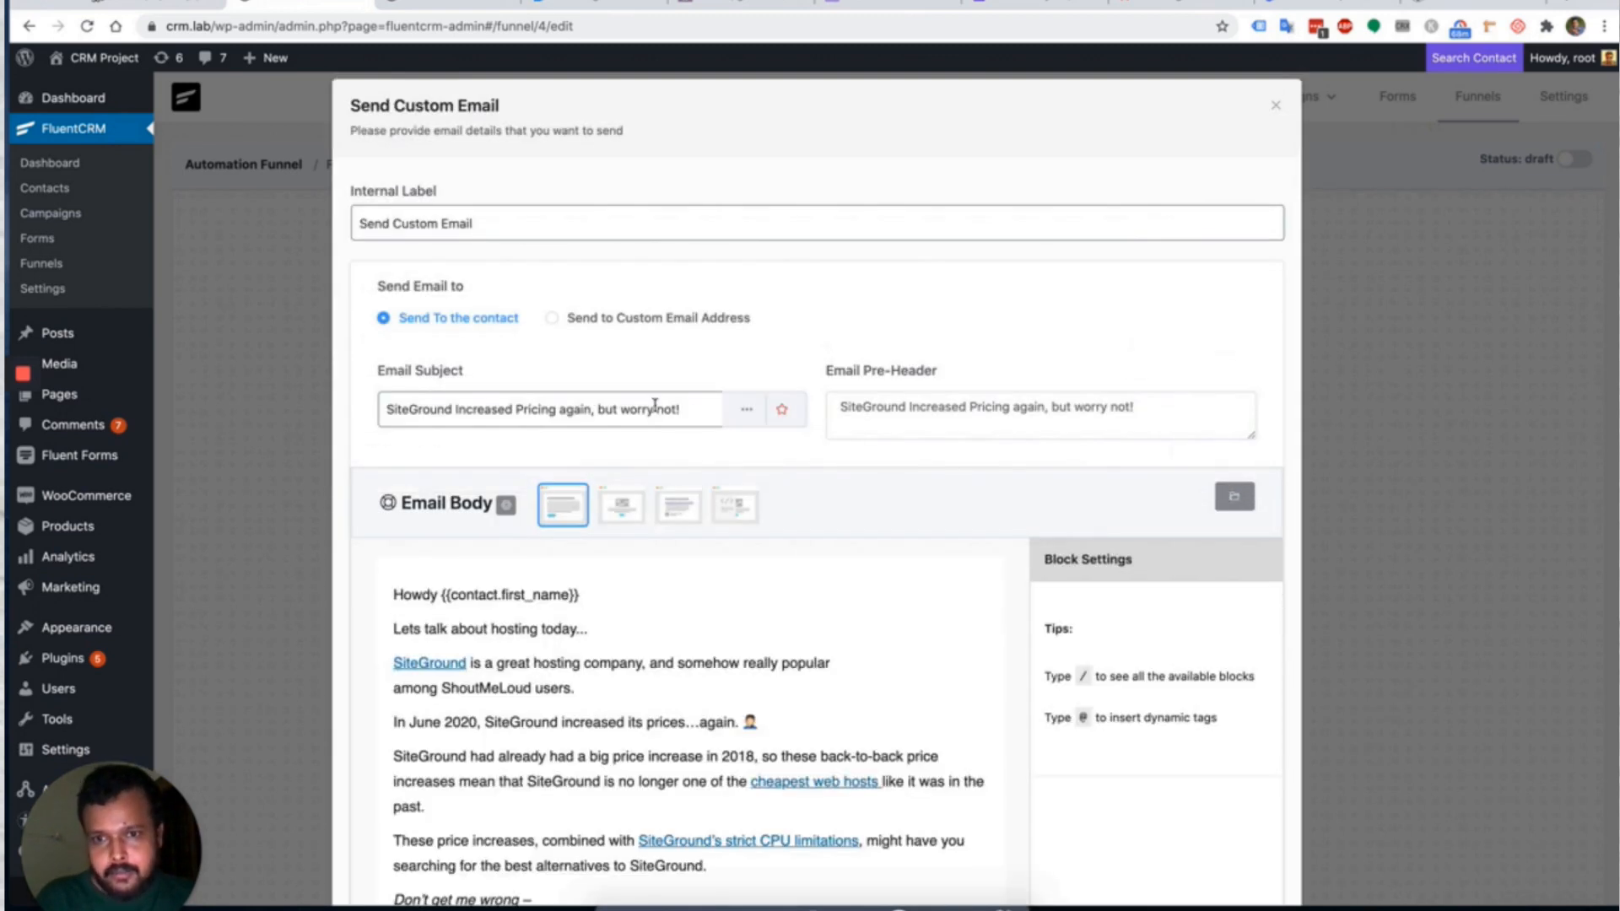
Change the email subject to 'Get your Free Ebook' and save the step.
{"action": "triple_click", "coordinate": [655, 408]}
{"action": "type", "text": "fer Tiyr"}
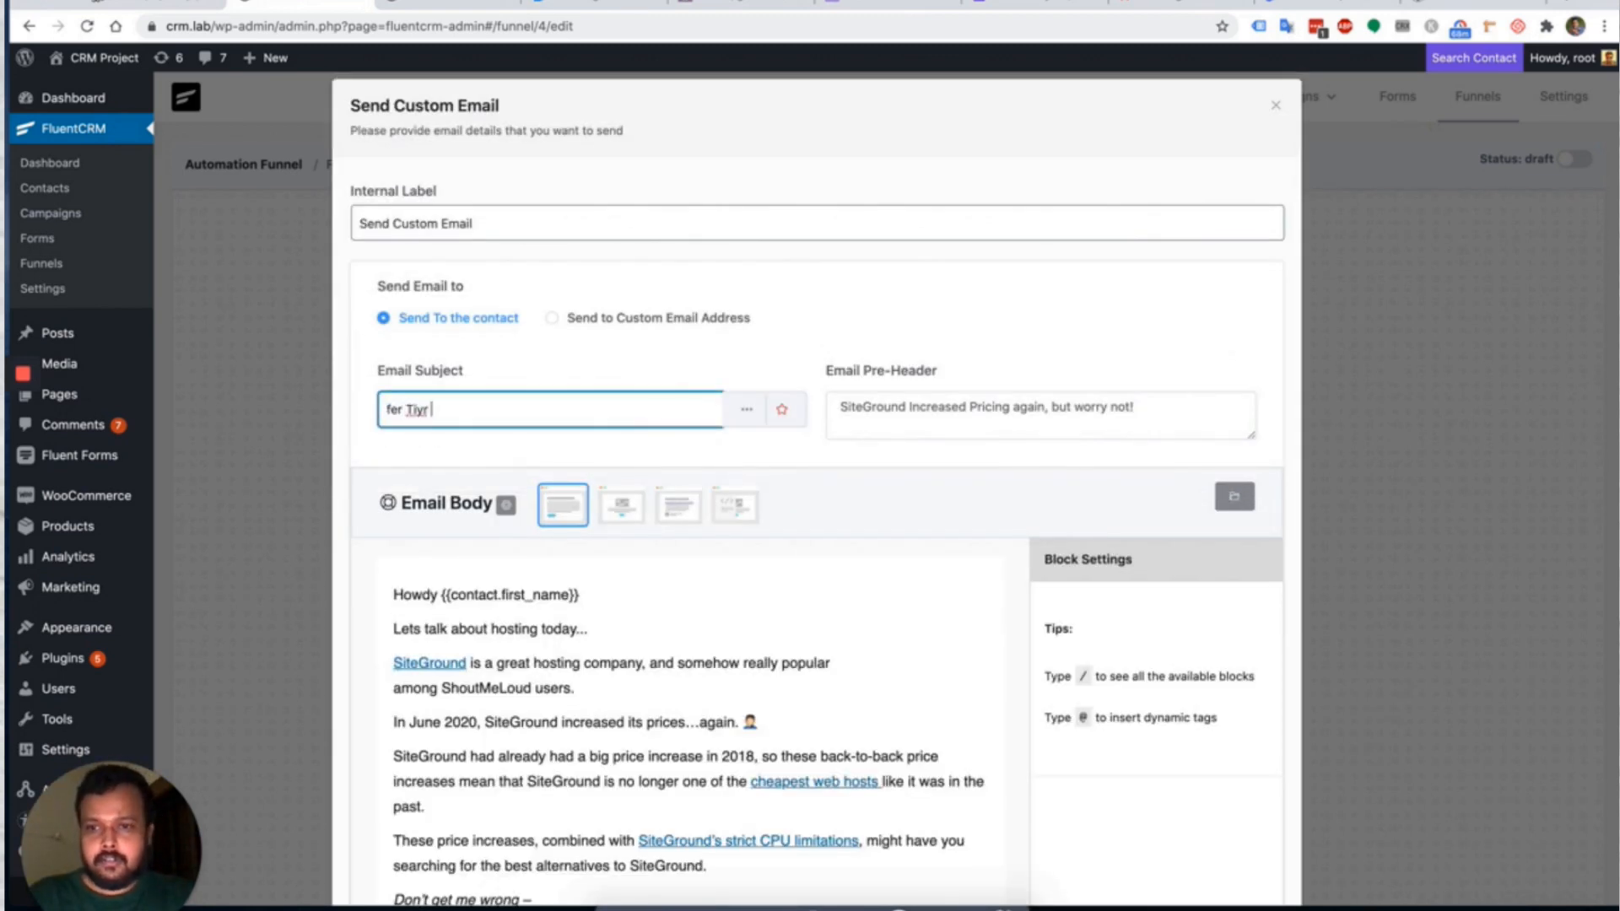
{"action": "key", "text": "ctrl+a"}
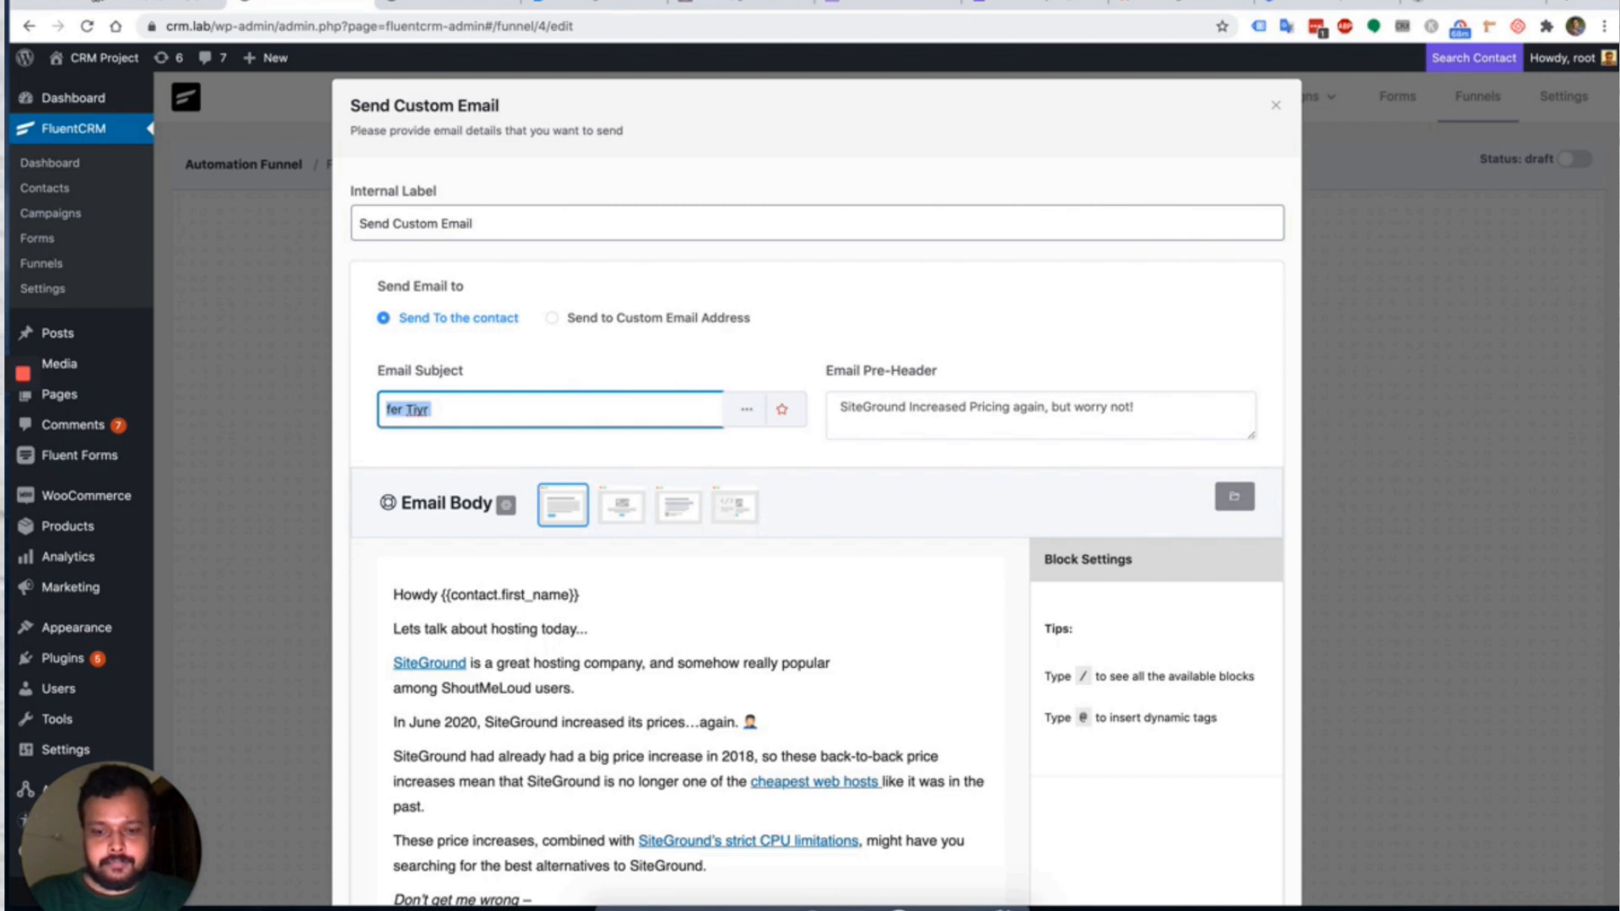
{"action": "type", "text": "Get you"}
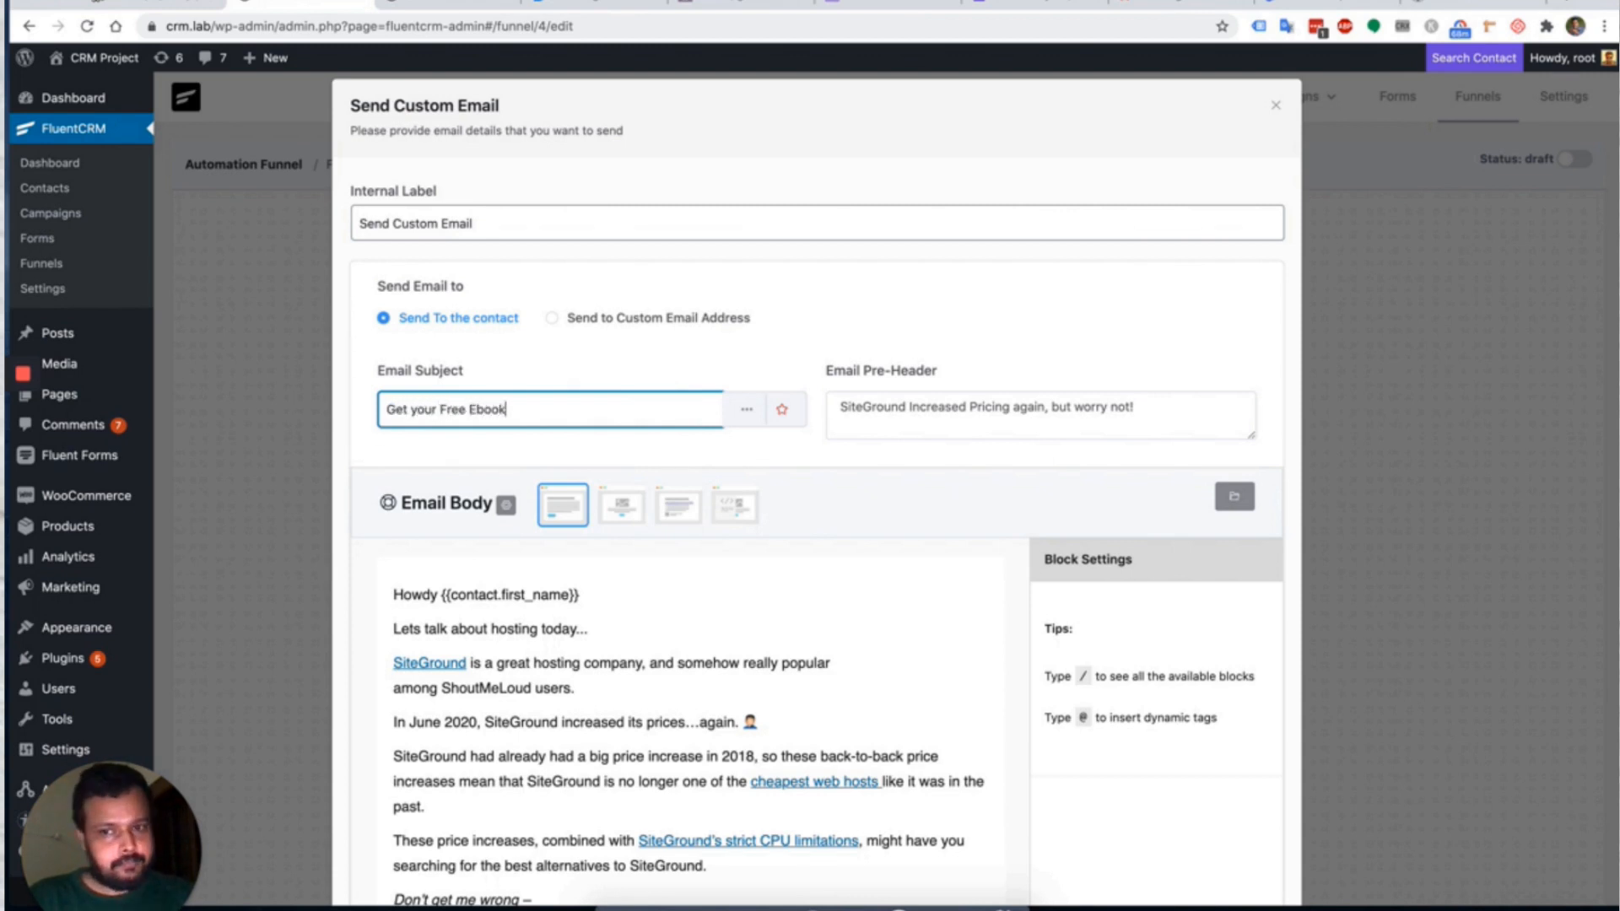
{"action": "scroll", "coordinate": [987, 518], "scroll_direction": "down", "scroll_amount": 10}
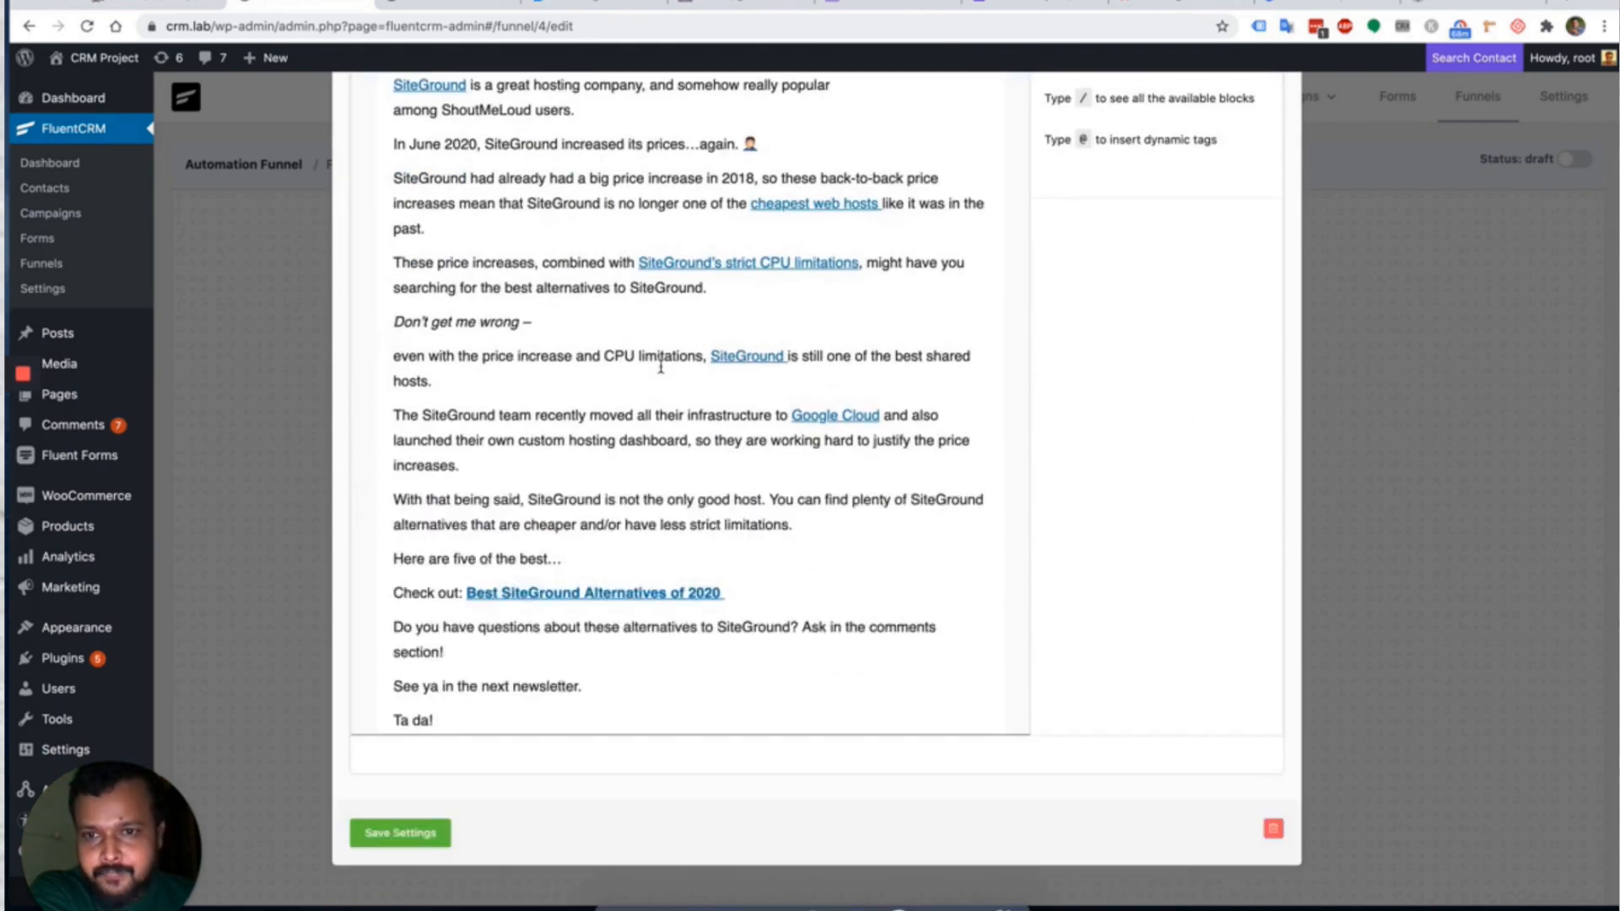
{"action": "scroll", "coordinate": [661, 365], "scroll_direction": "up", "scroll_amount": 4}
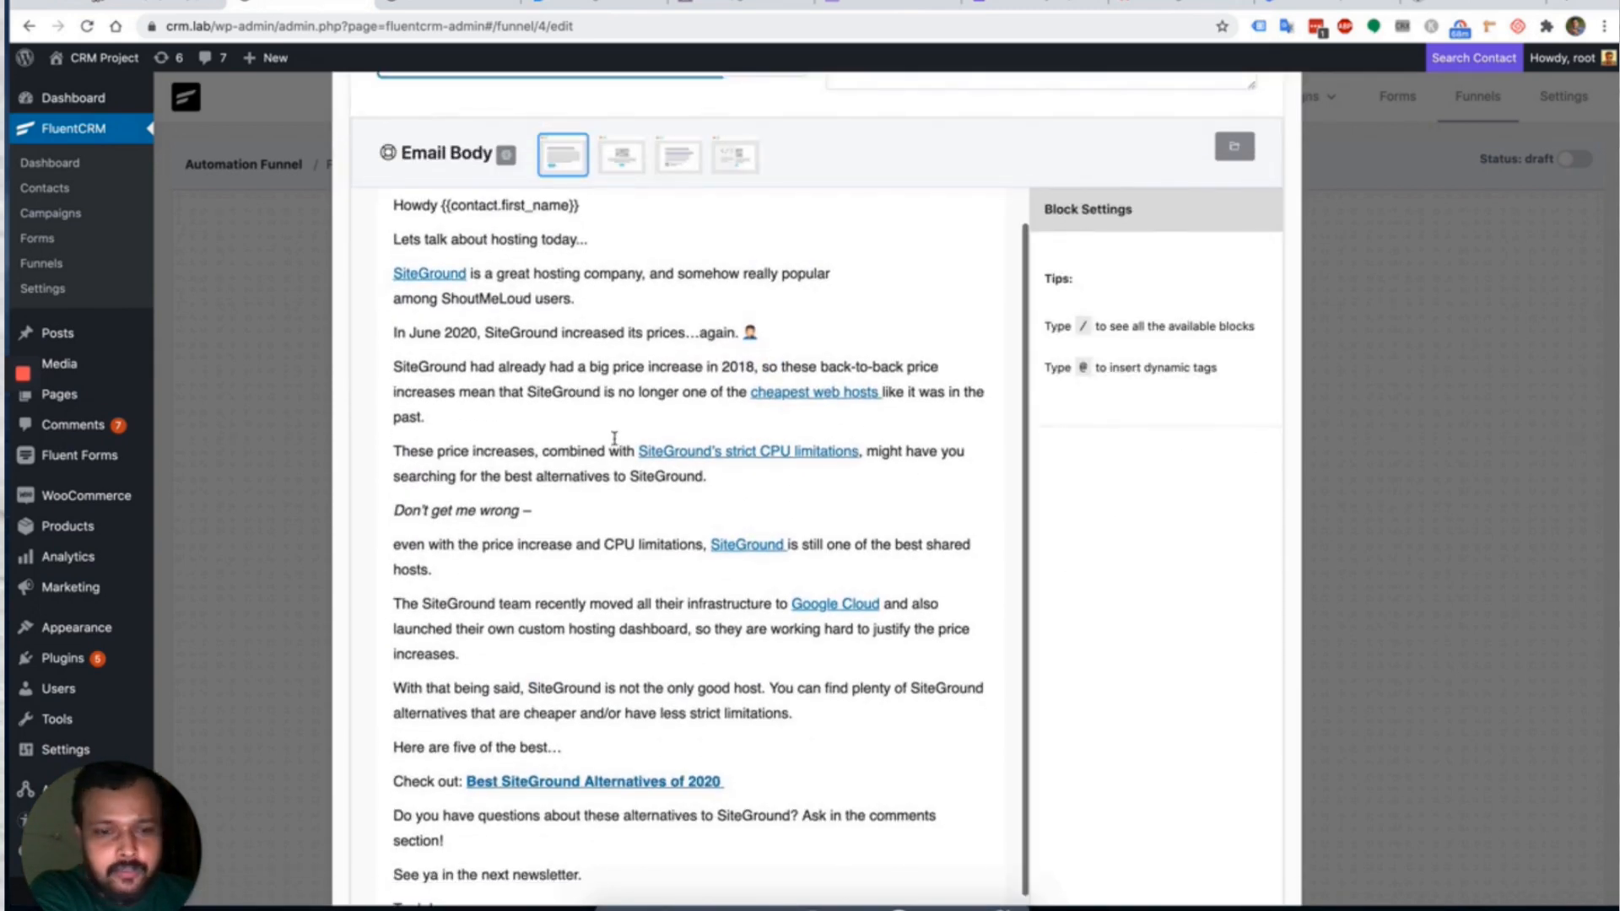
{"action": "scroll", "coordinate": [1039, 604], "scroll_direction": "down", "scroll_amount": 5}
{"action": "scroll", "coordinate": [1039, 604], "scroll_direction": "down", "scroll_amount": 2}
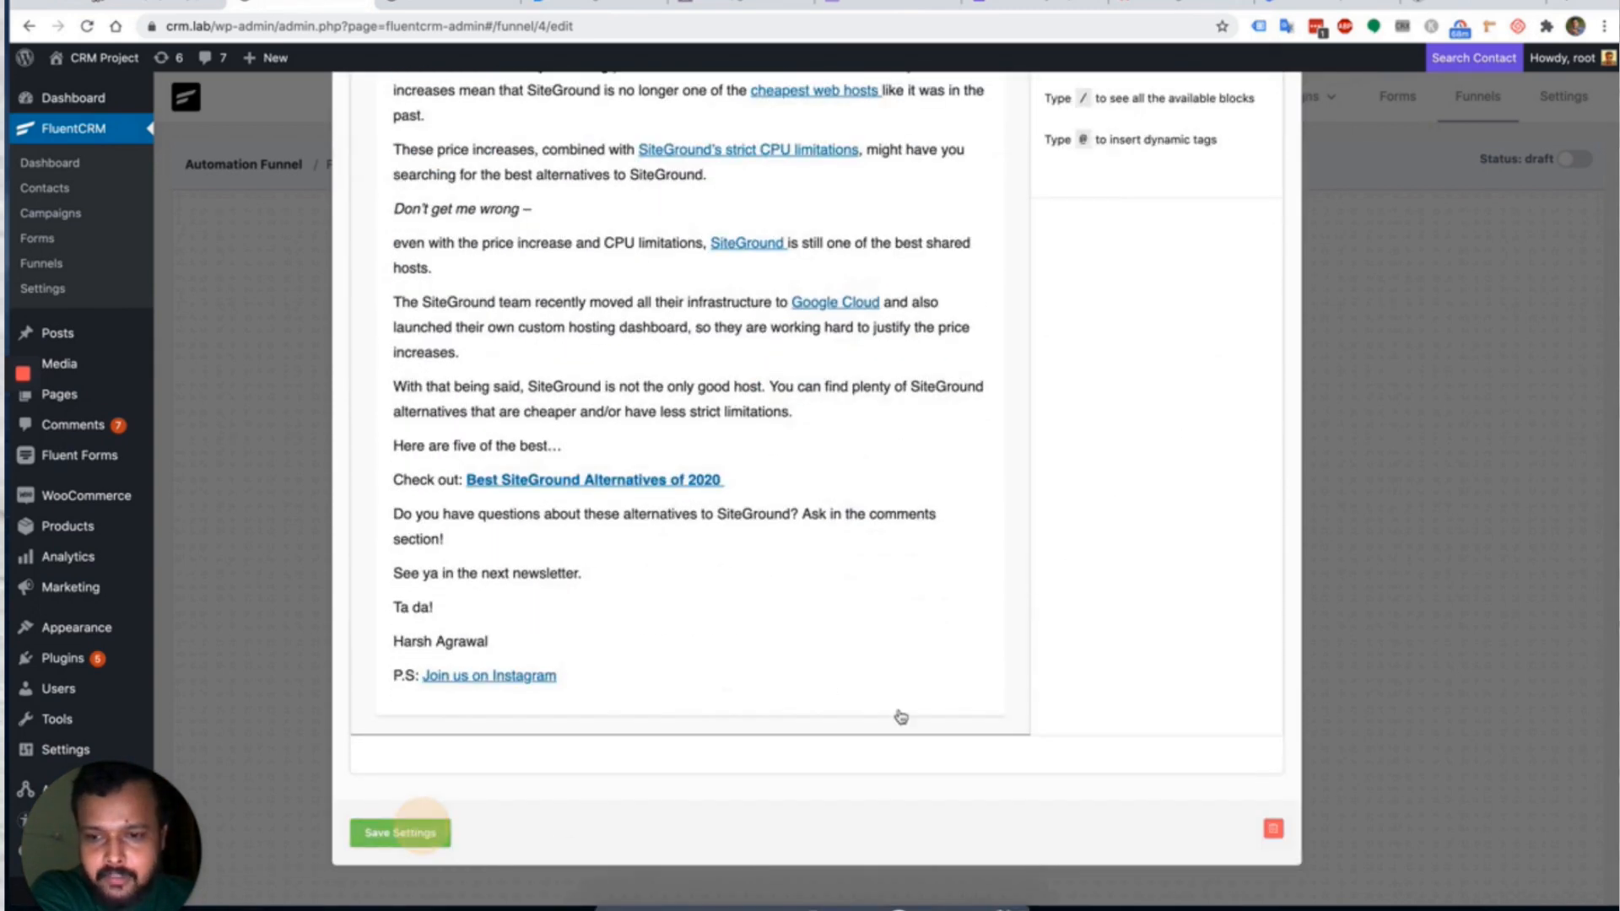
{"action": "left_click", "coordinate": [401, 833]}
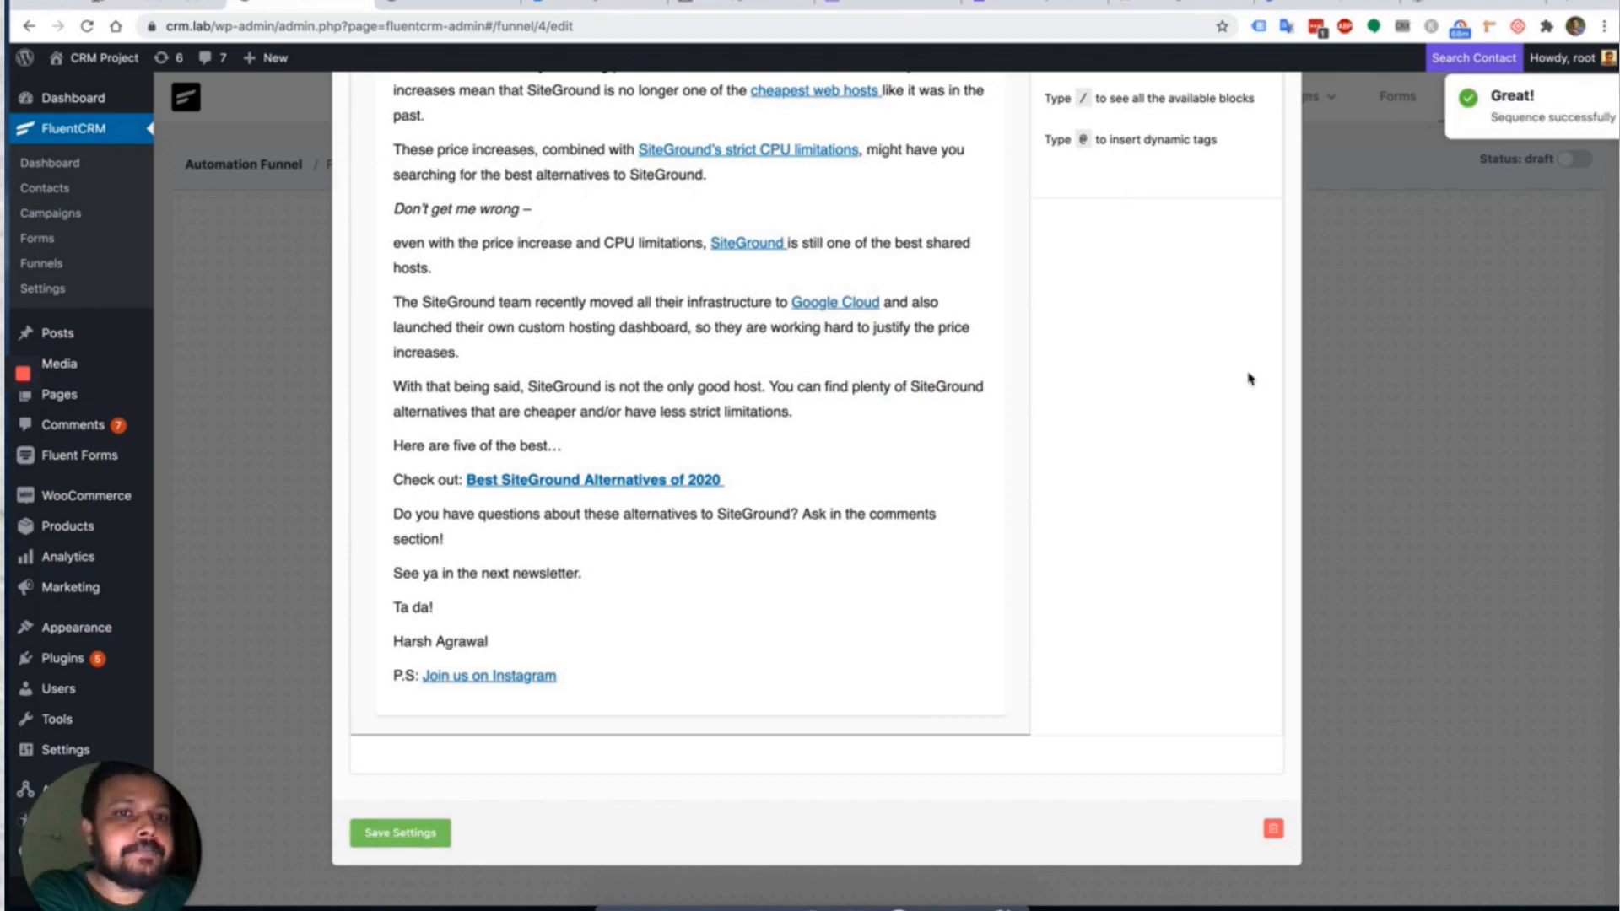
{"action": "scroll", "coordinate": [1248, 376], "scroll_direction": "up", "scroll_amount": 10}
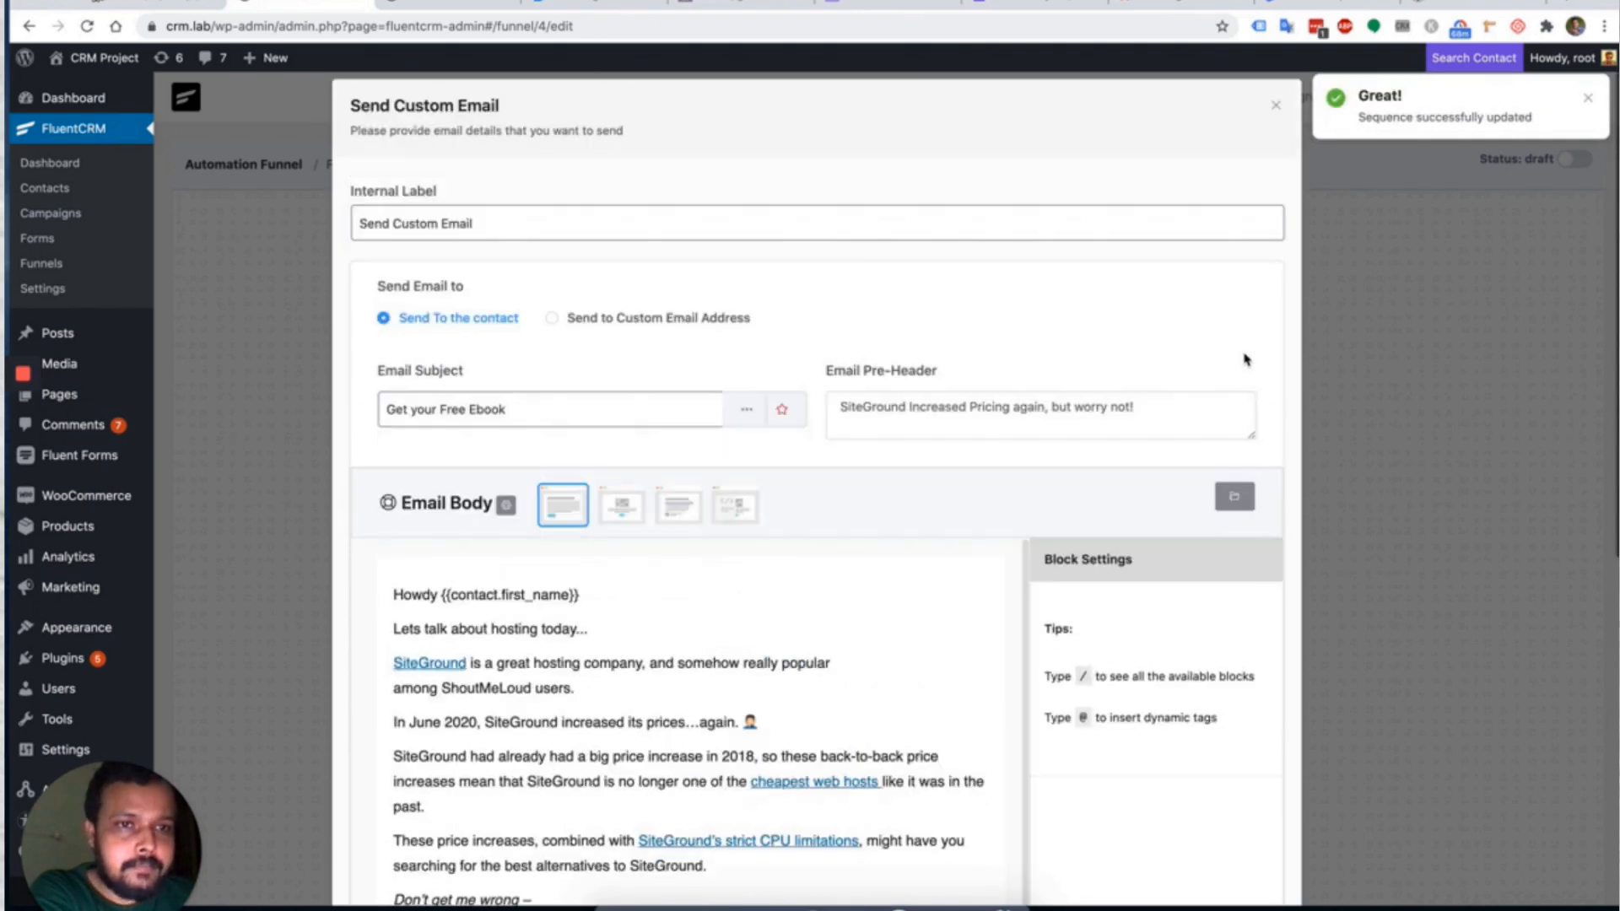
{"action": "left_click", "coordinate": [1278, 107]}
{"action": "left_click", "coordinate": [886, 578]}
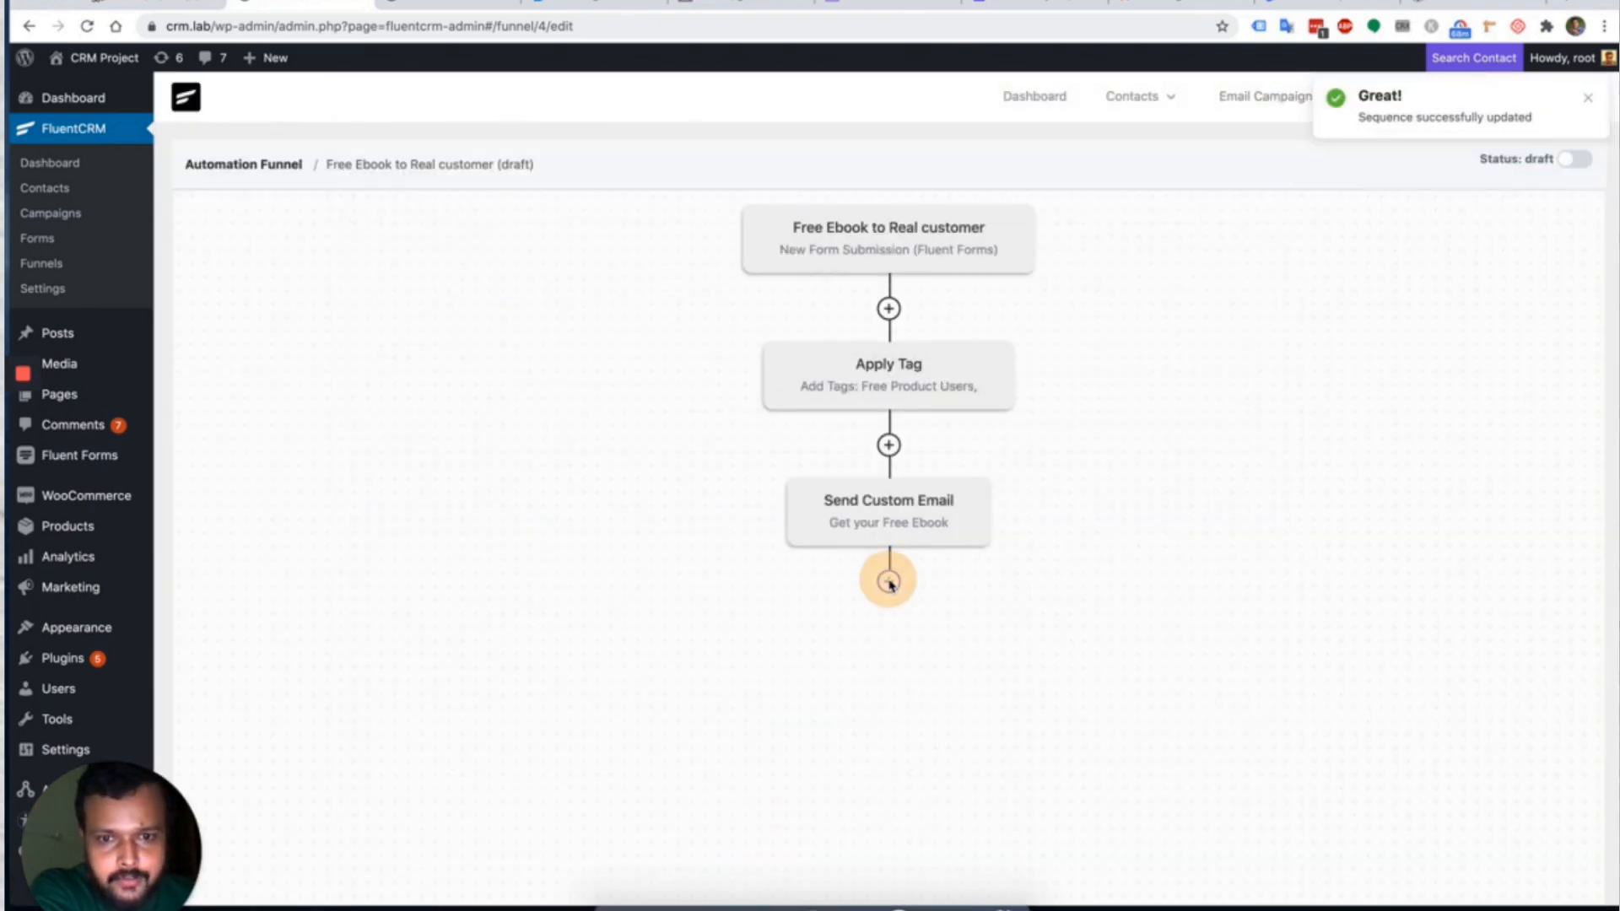
Make the new step a Wait X Days/Hours step of 7 days and save it.
{"action": "left_click", "coordinate": [615, 314]}
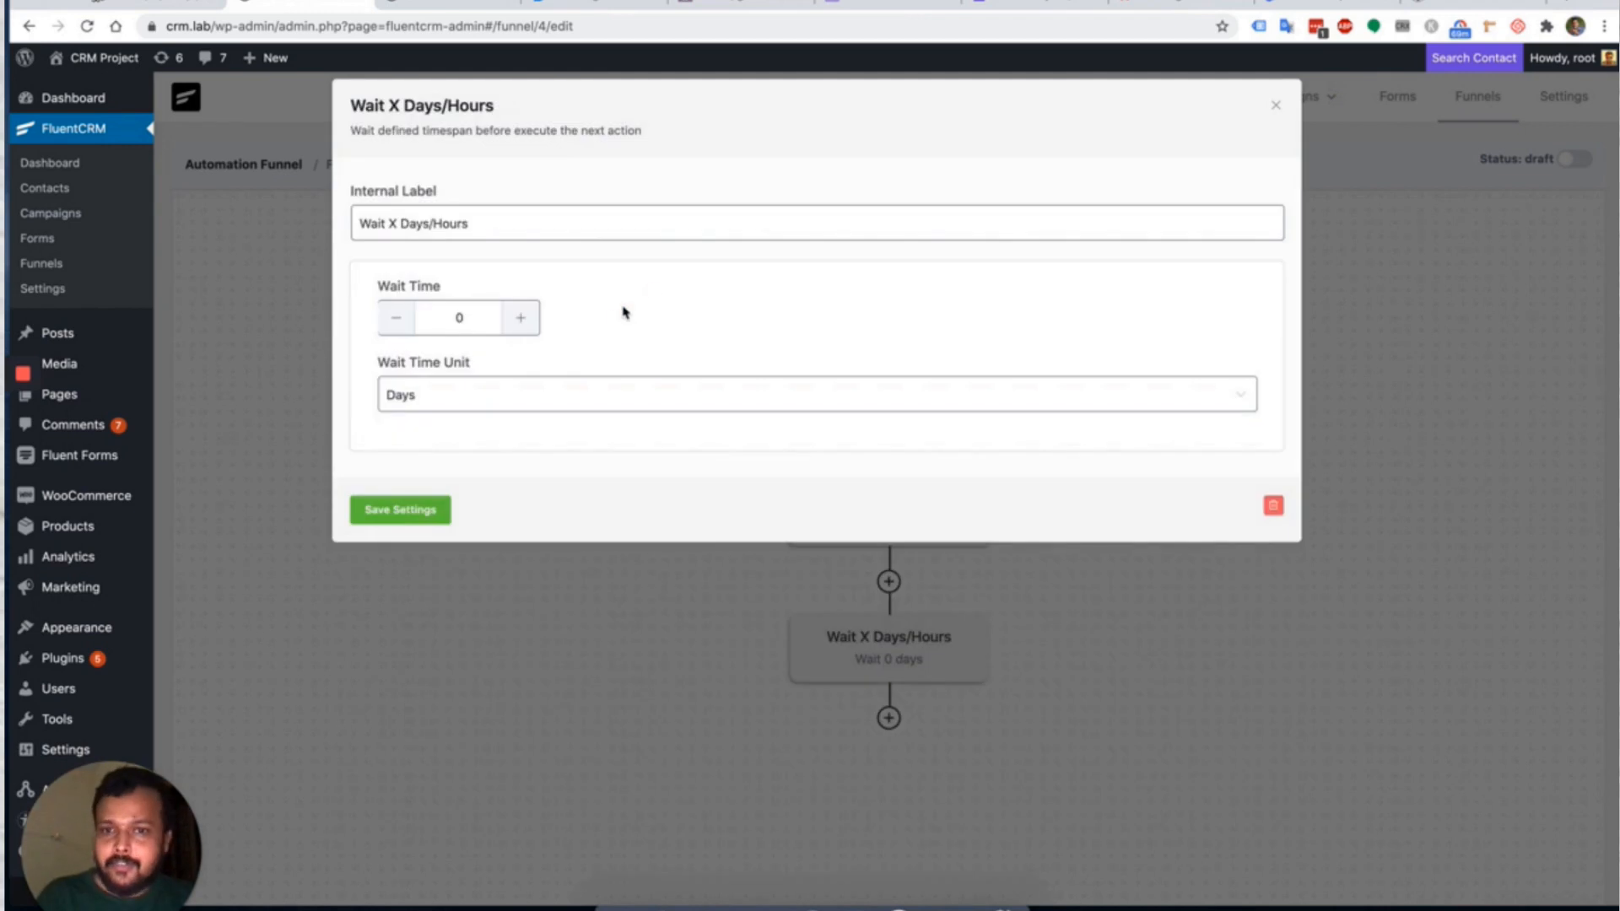
{"action": "left_click", "coordinate": [463, 318]}
{"action": "double_click", "coordinate": [460, 318]}
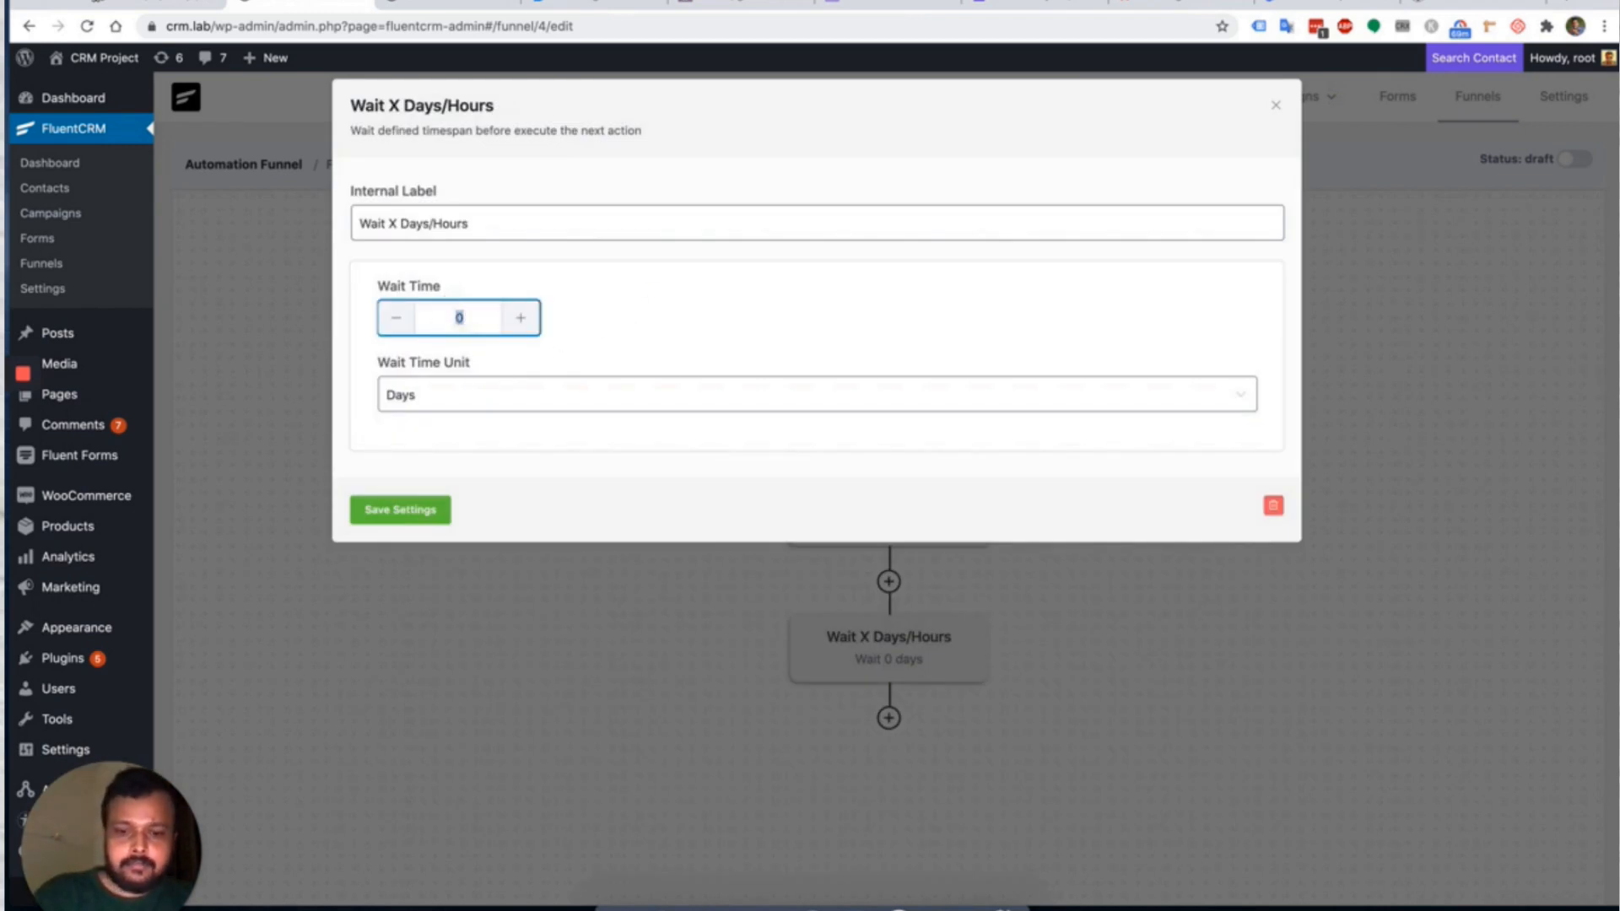
{"action": "left_click", "coordinate": [396, 509]}
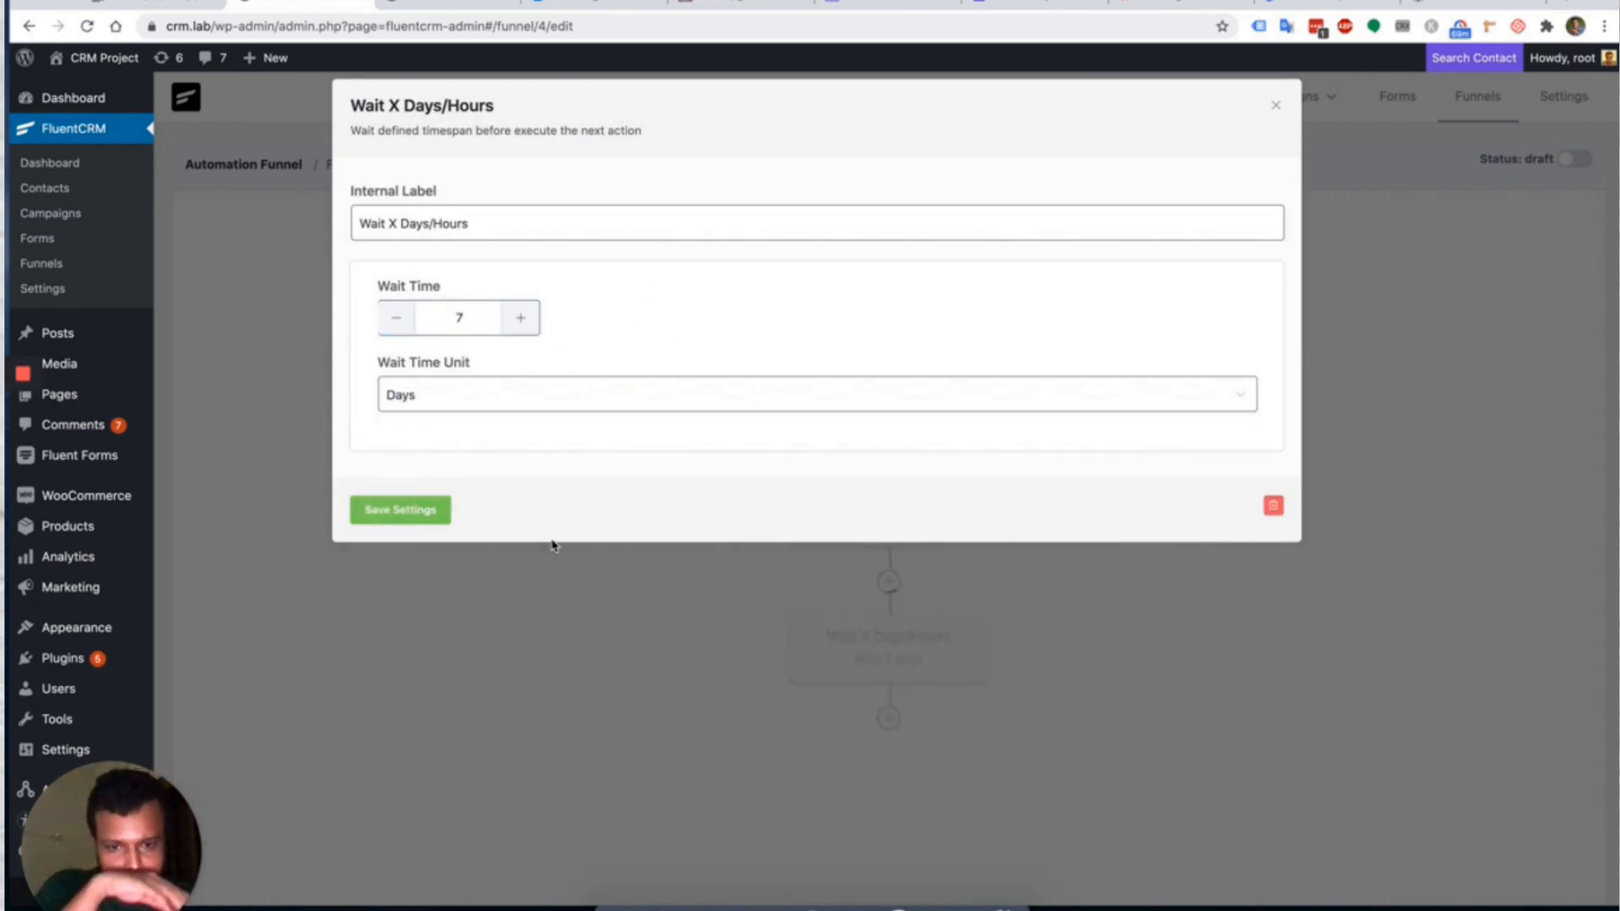
{"action": "left_click", "coordinate": [1279, 108]}
{"action": "scroll", "coordinate": [1153, 571], "scroll_direction": "down", "scroll_amount": 2}
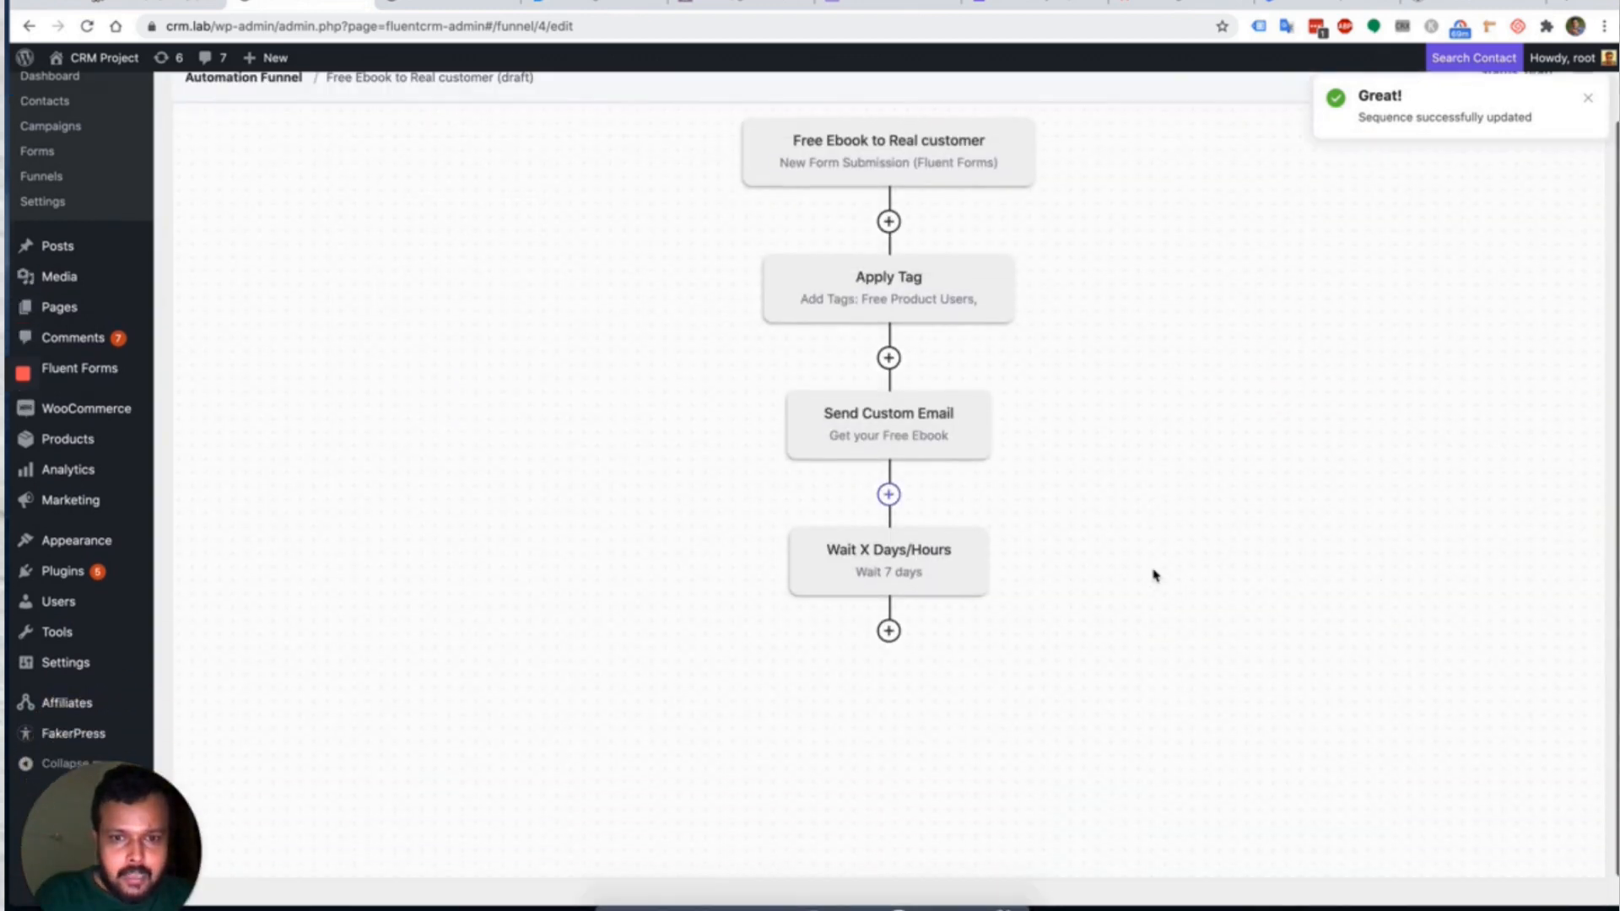
Add another Send Custom Email step after the wait, importing the WP Weekly 11 template.
{"action": "left_click", "coordinate": [891, 631]}
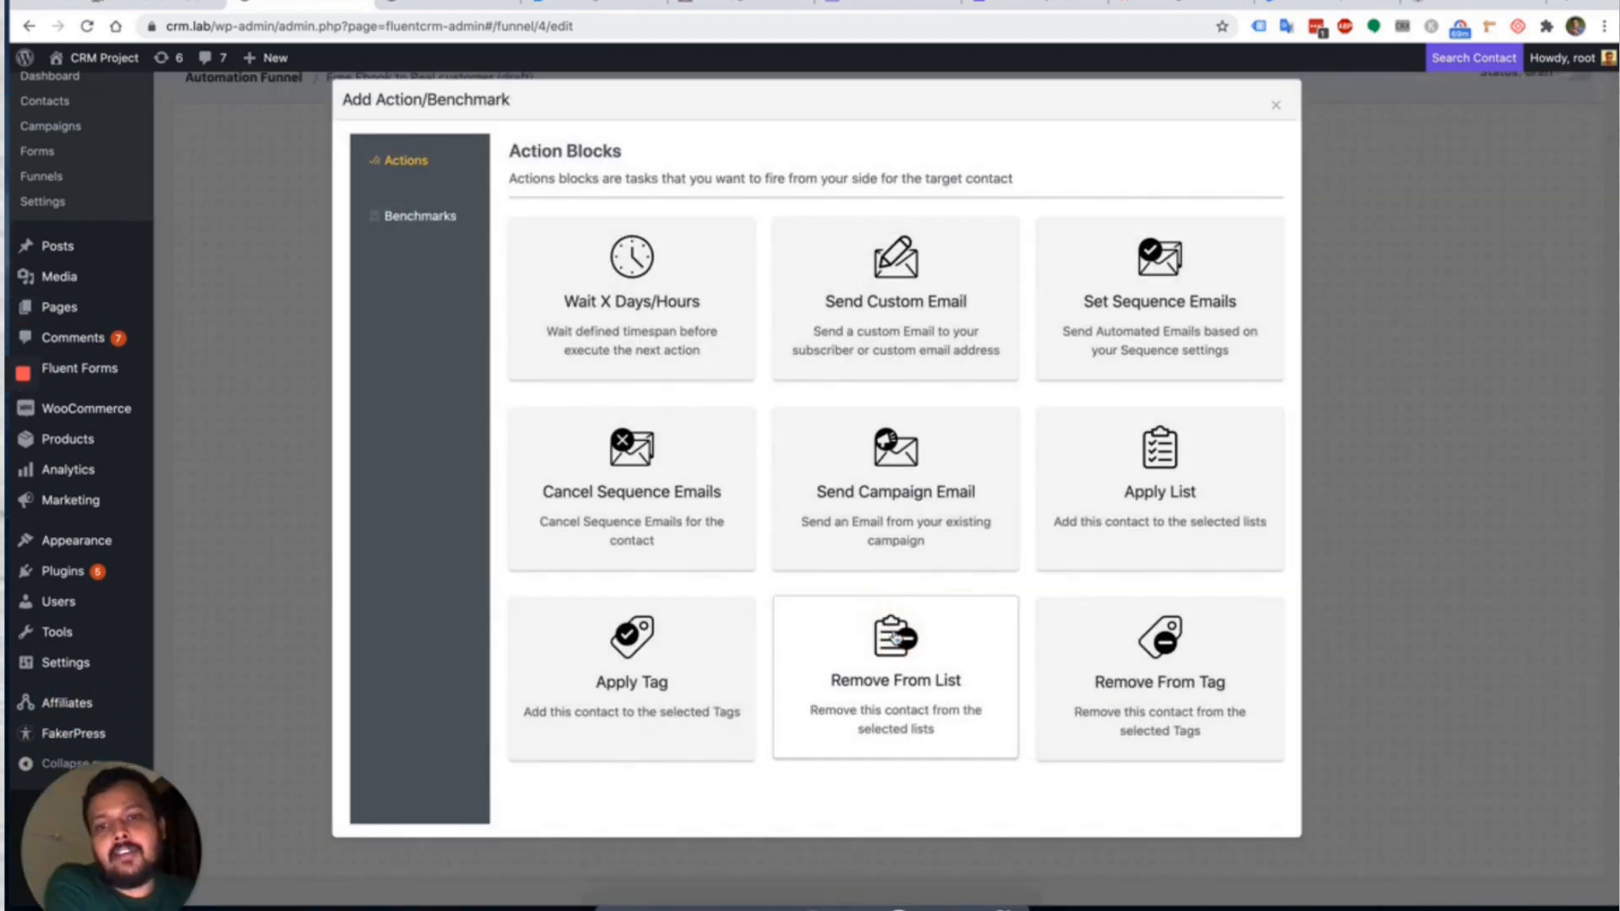
{"action": "left_click", "coordinate": [976, 284]}
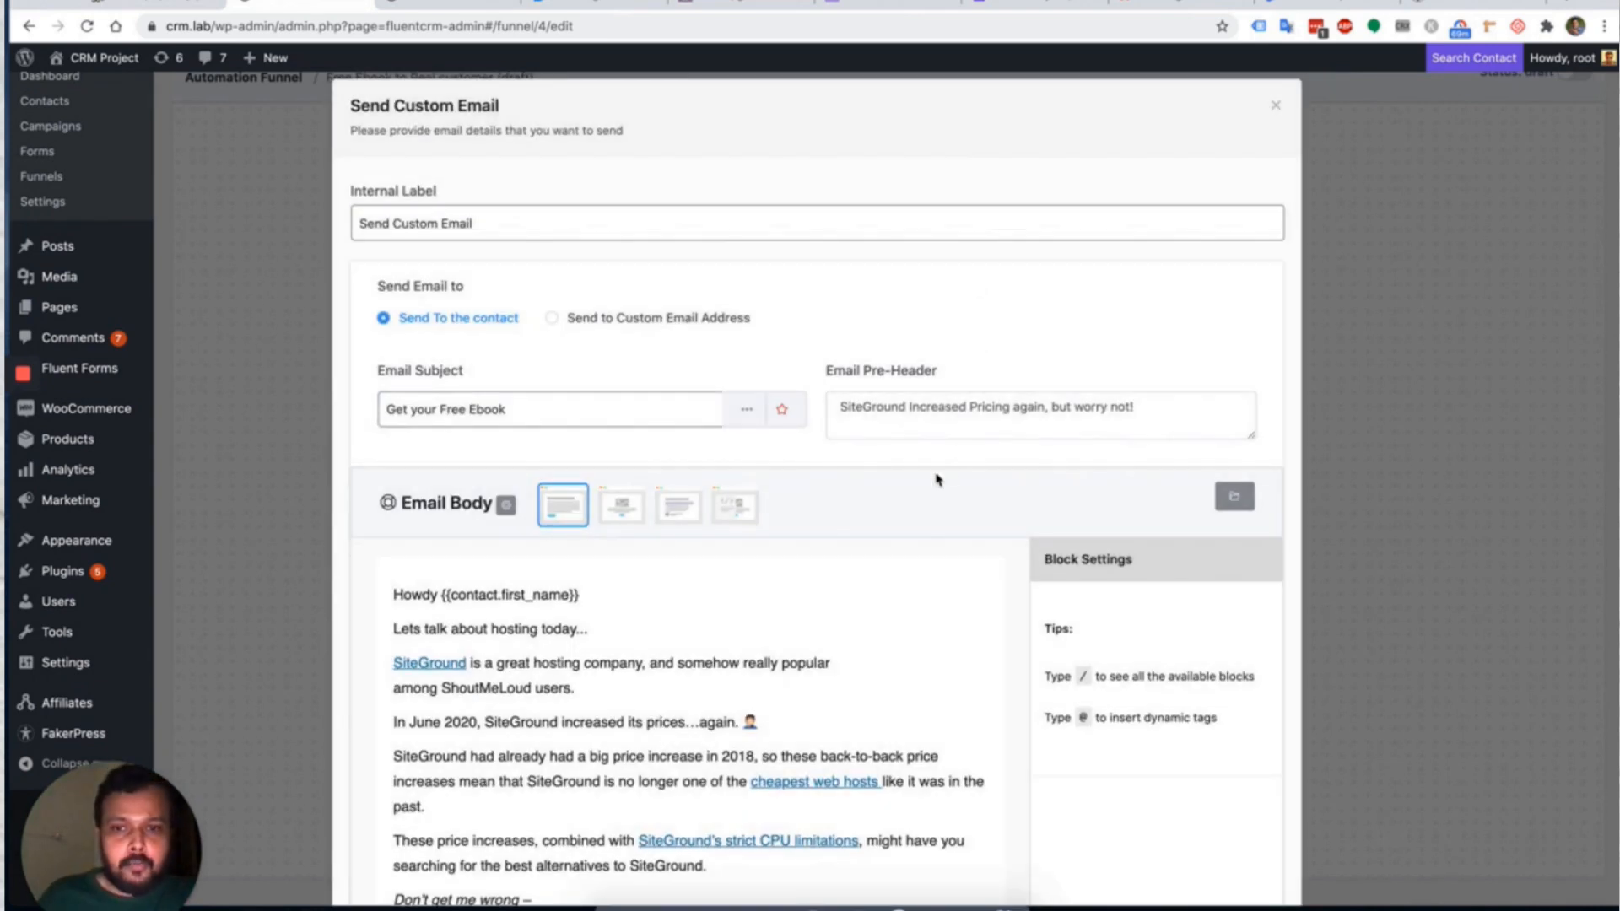
{"action": "left_click", "coordinate": [1234, 496]}
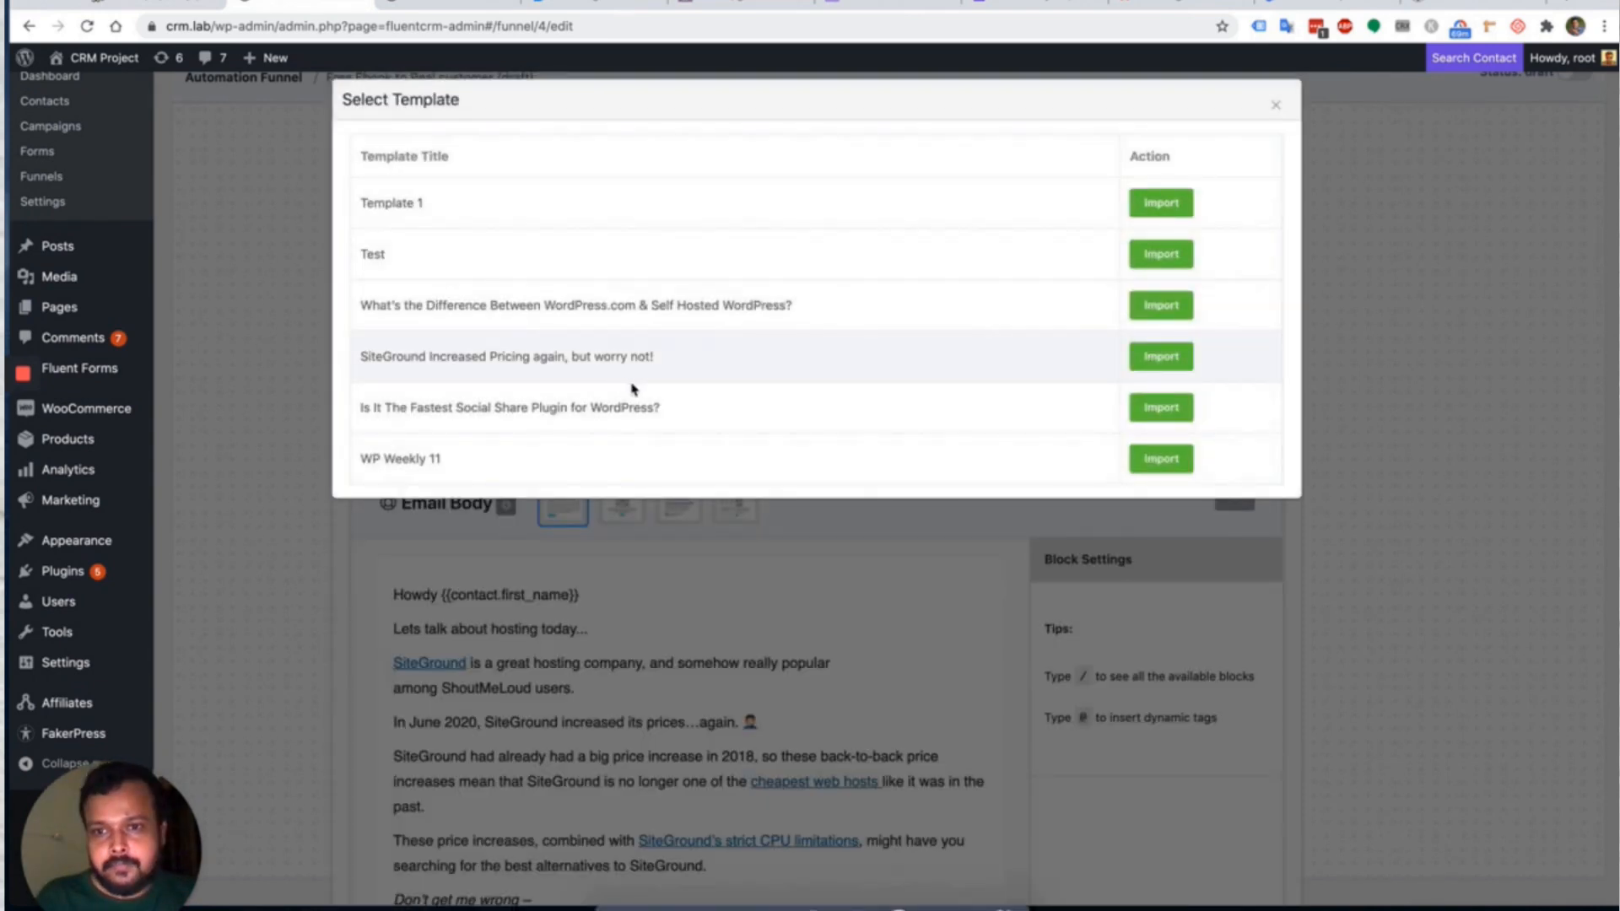
{"action": "left_click", "coordinate": [1161, 458]}
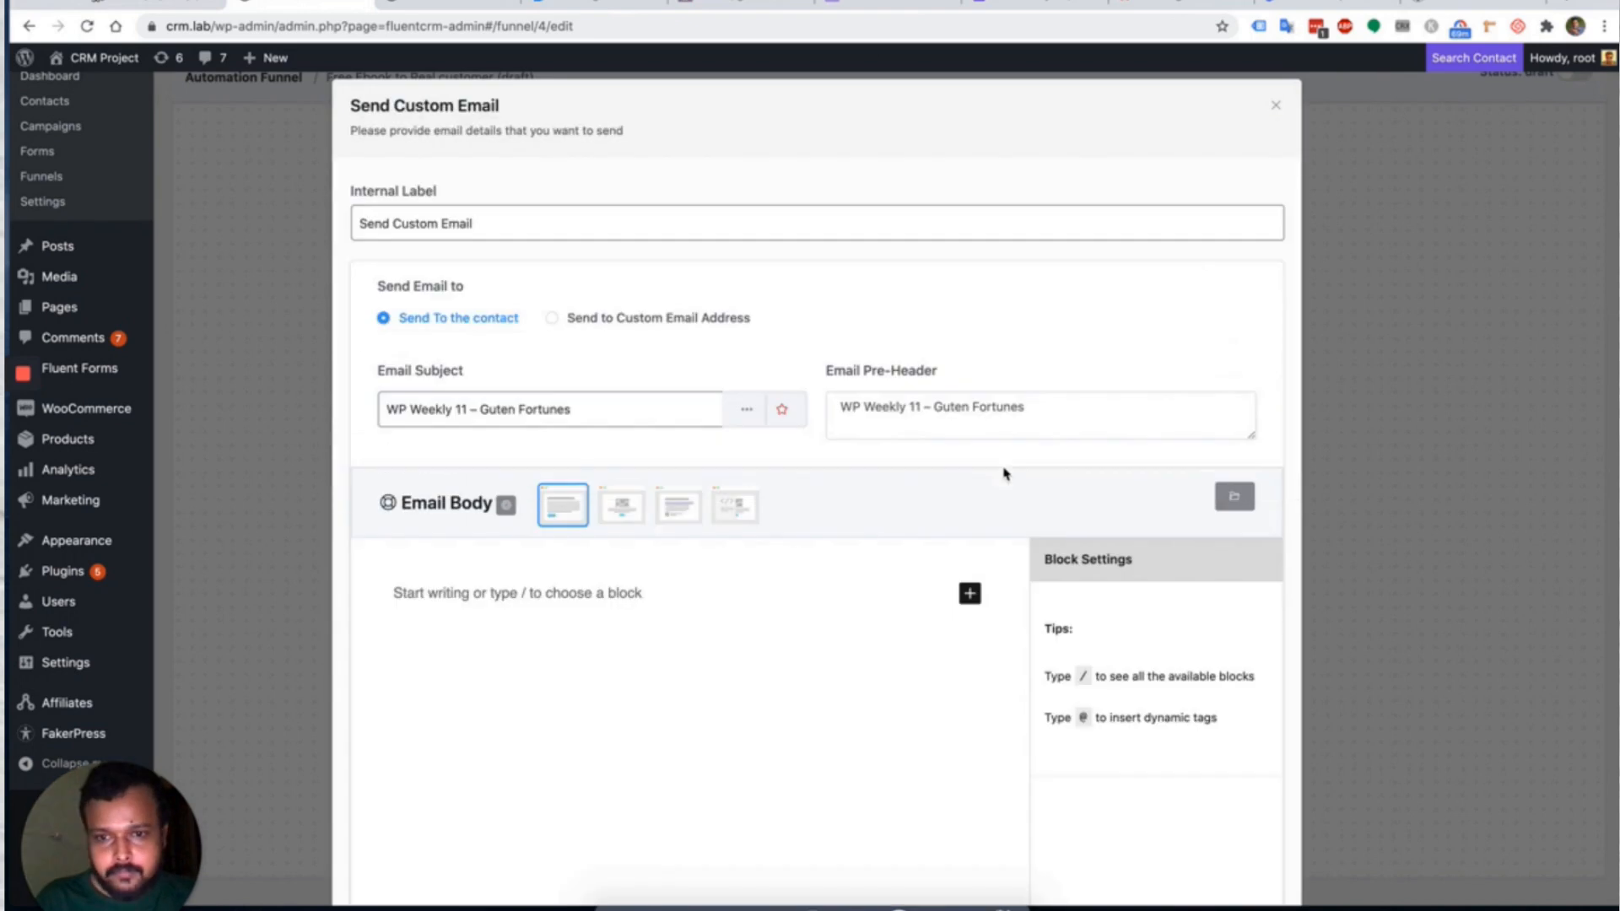
Convert the template's invalid content block into a Classic block.
{"action": "scroll", "coordinate": [755, 577], "scroll_direction": "down", "scroll_amount": 1}
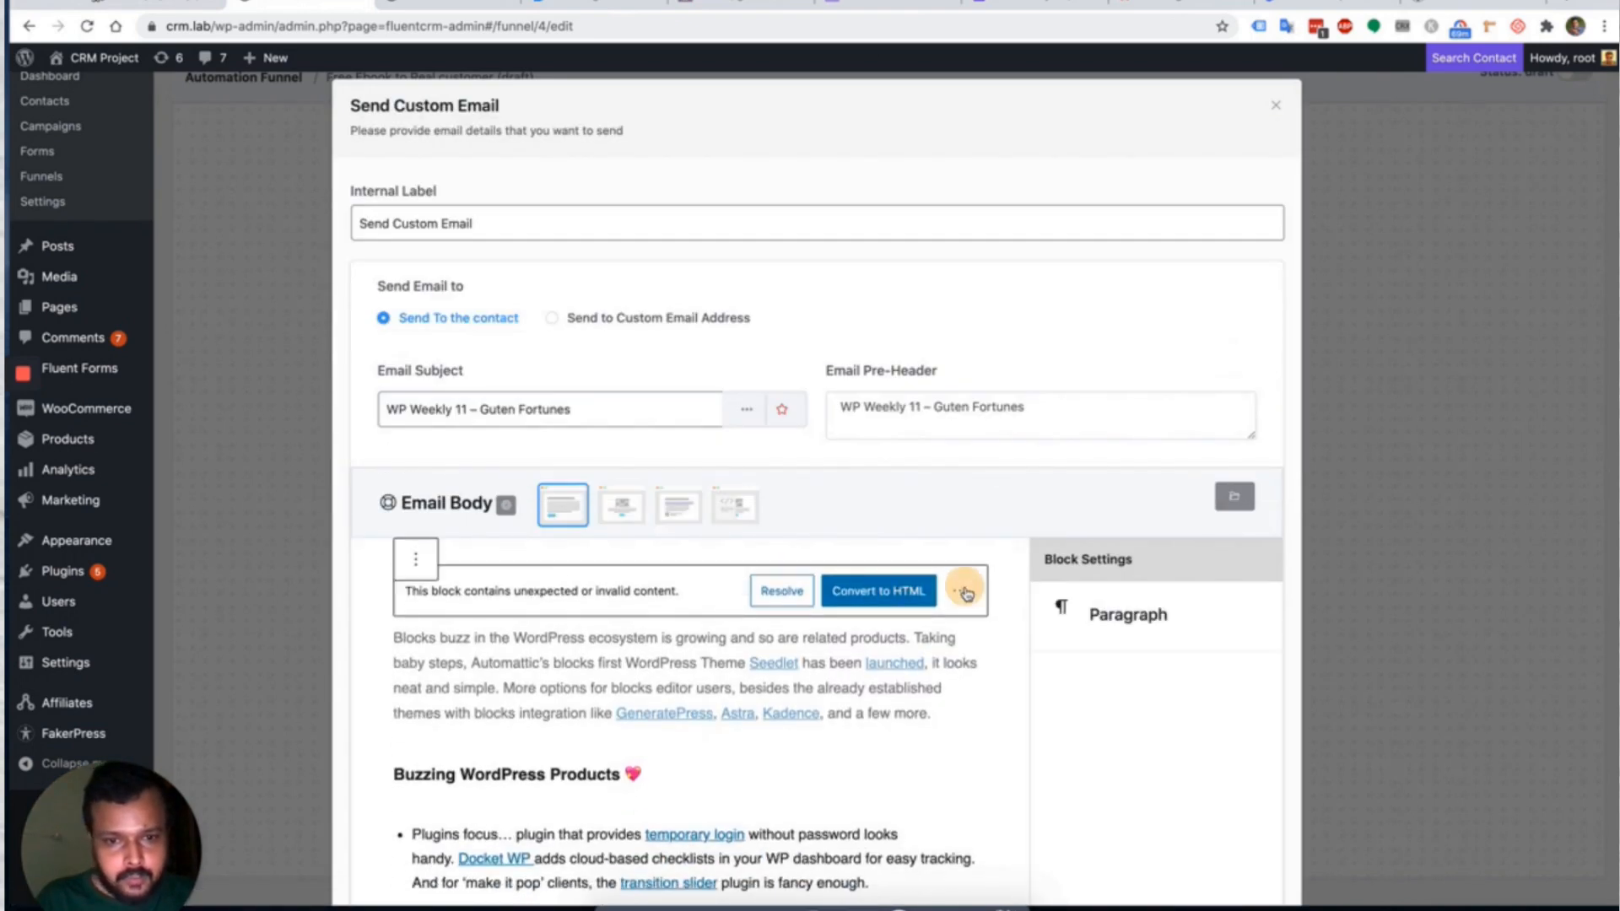
{"action": "left_click", "coordinate": [960, 590]}
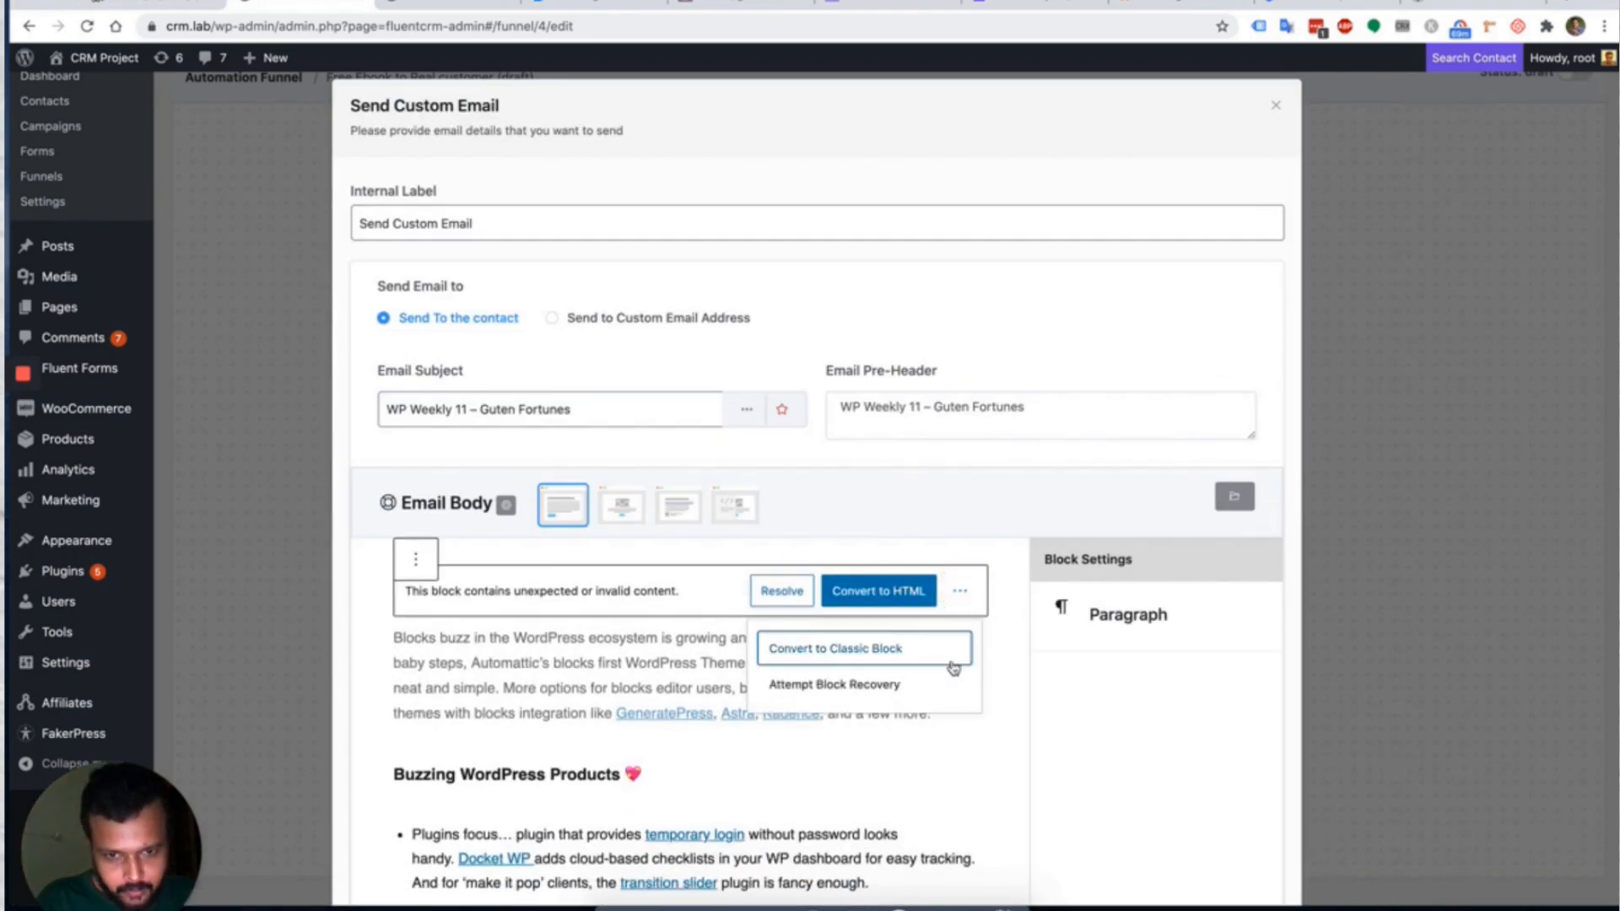
{"action": "left_click", "coordinate": [861, 648]}
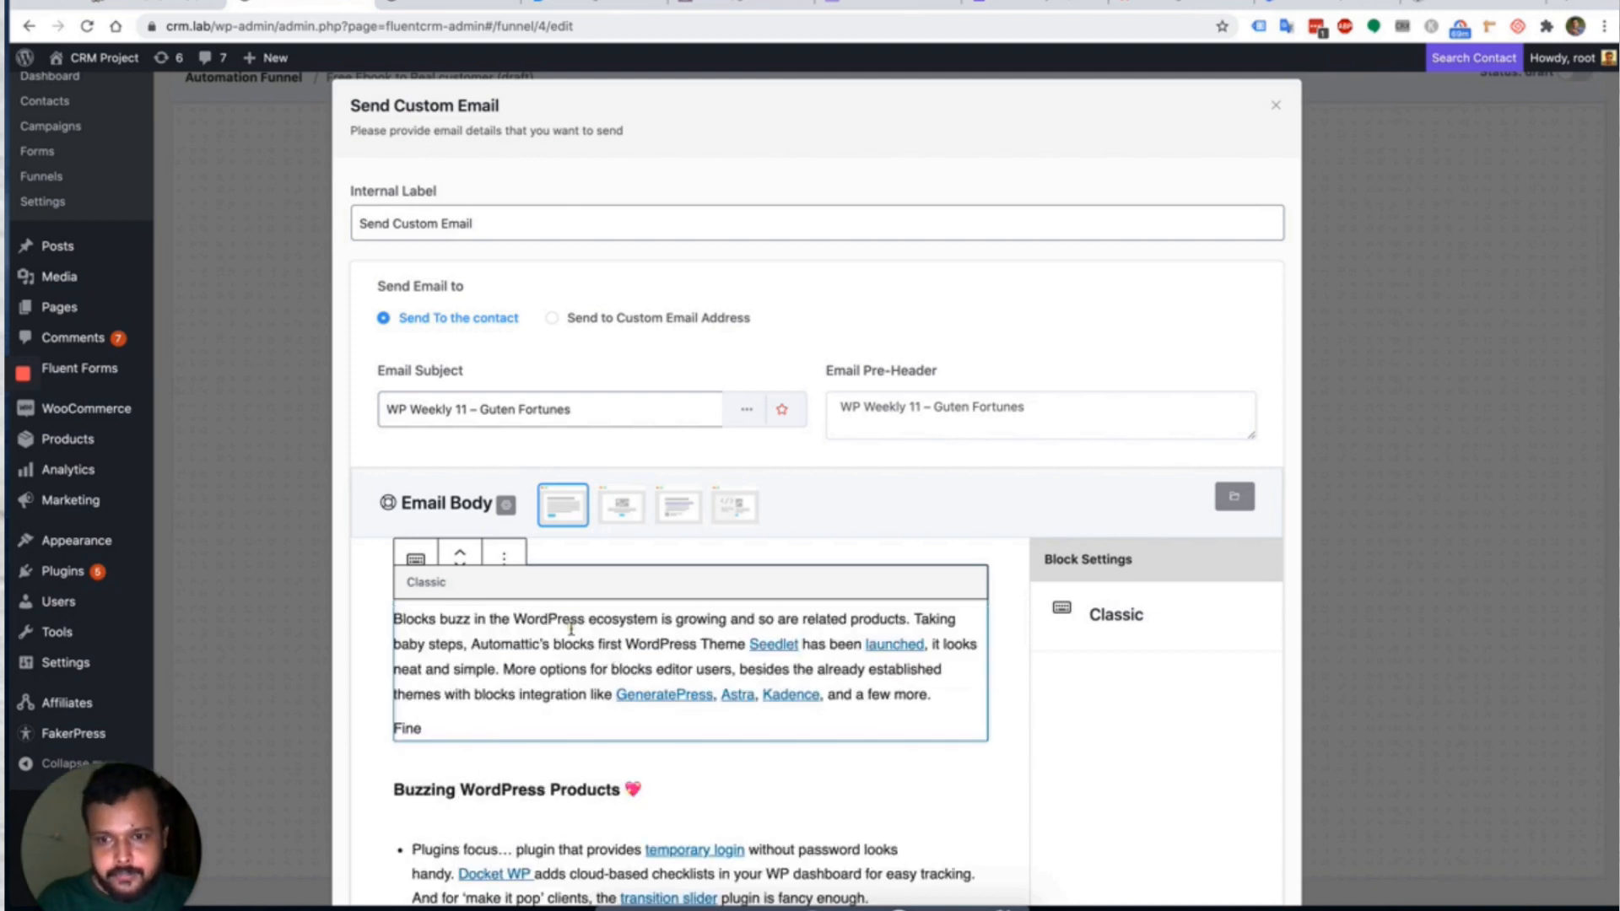
{"action": "left_click", "coordinate": [582, 645]}
{"action": "scroll", "coordinate": [746, 569], "scroll_direction": "down", "scroll_amount": 3}
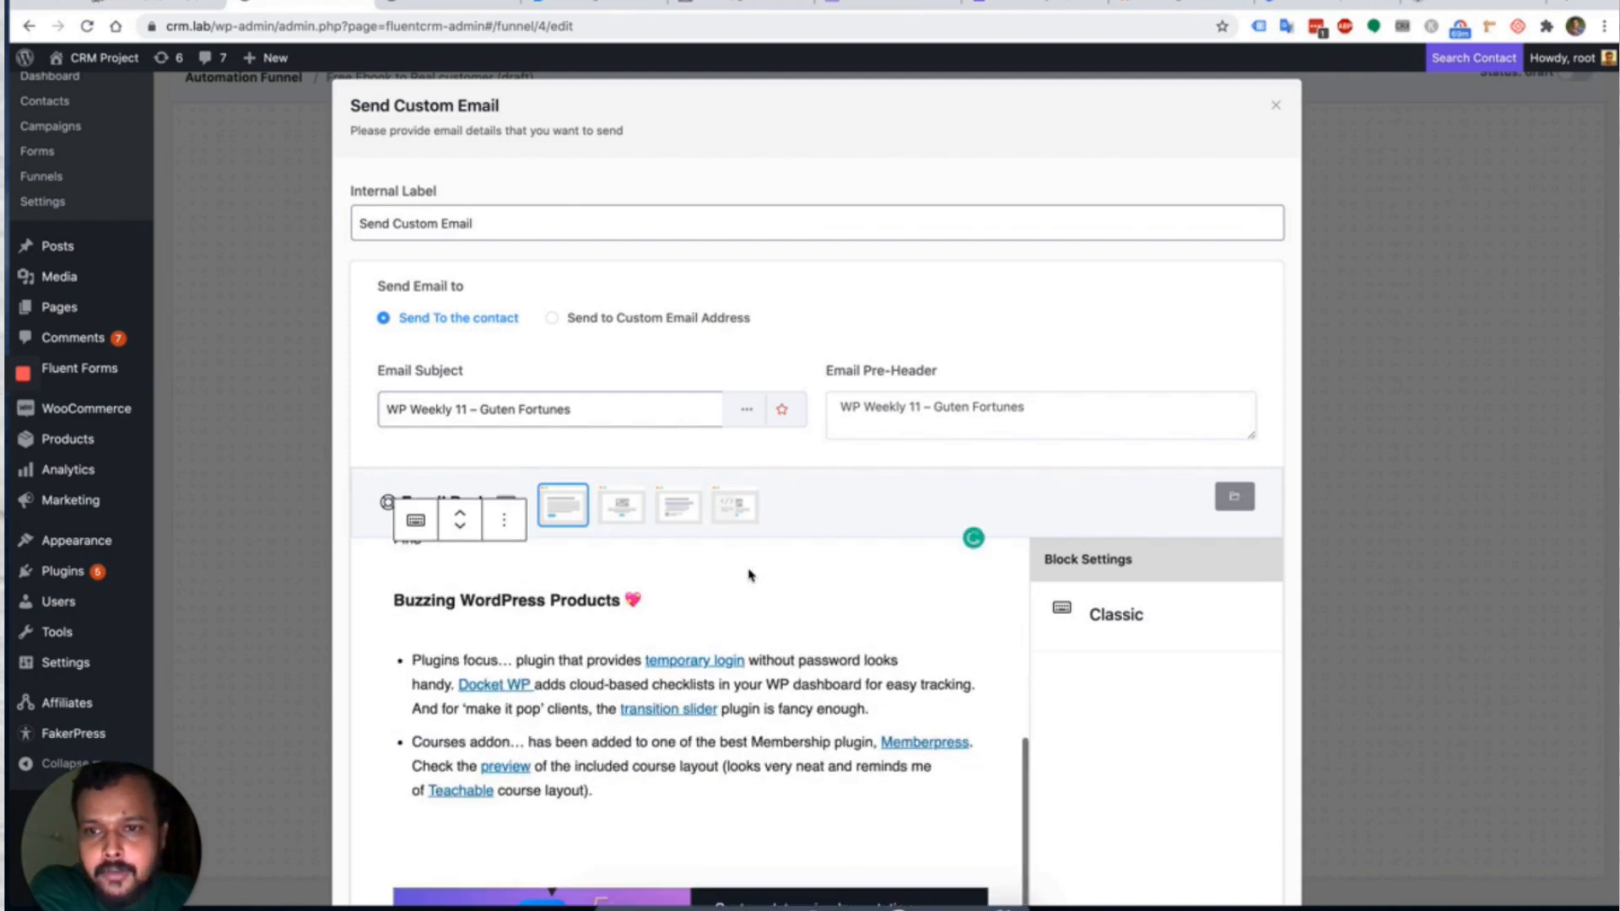
{"action": "scroll", "coordinate": [1273, 123], "scroll_direction": "down", "scroll_amount": 8}
{"action": "scroll", "coordinate": [1117, 470], "scroll_direction": "up", "scroll_amount": 8}
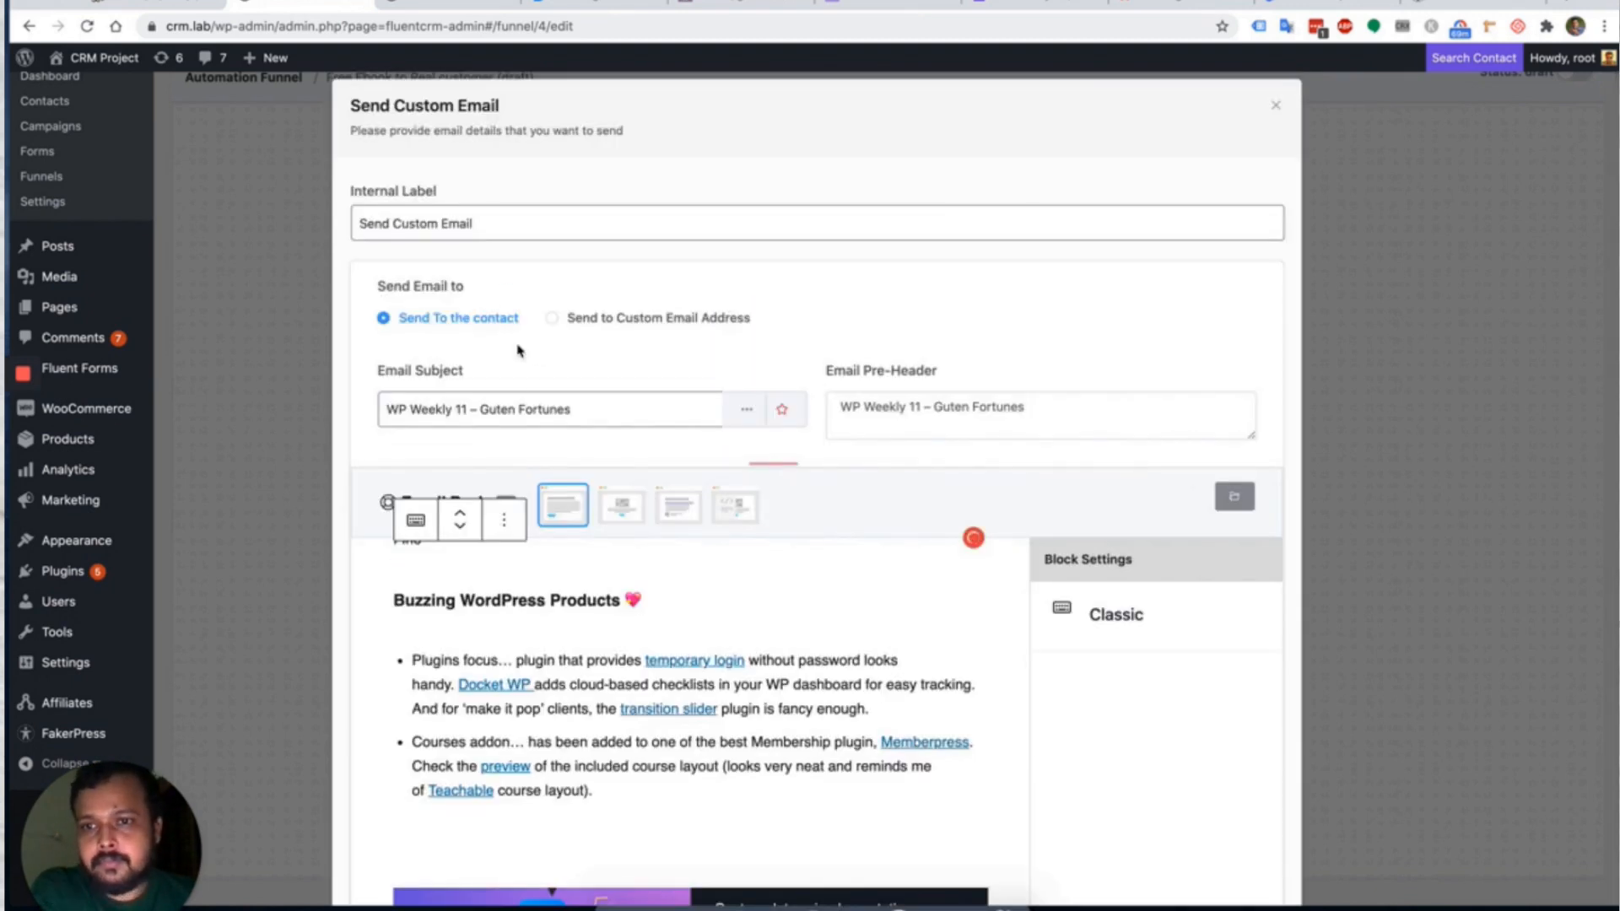
Set the email subject to 'Purchase Pro Book' and save the step.
{"action": "triple_click", "coordinate": [550, 407]}
{"action": "type", "text": "Ou"}
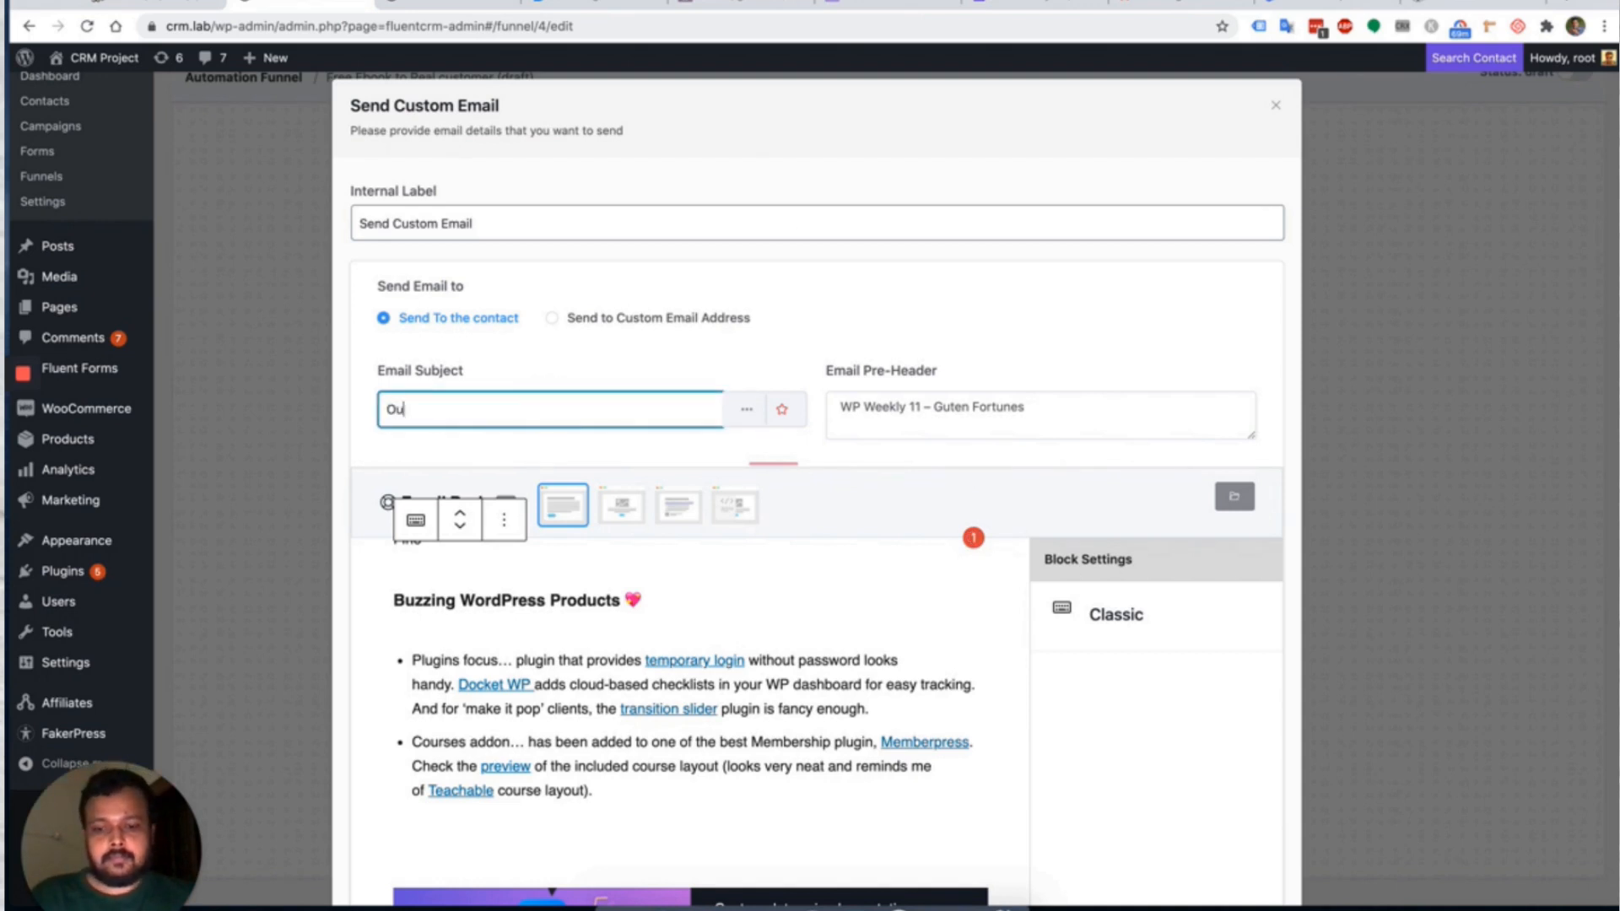
{"action": "type", "text": "rchase"}
{"action": "key", "text": "ctrl+a"}
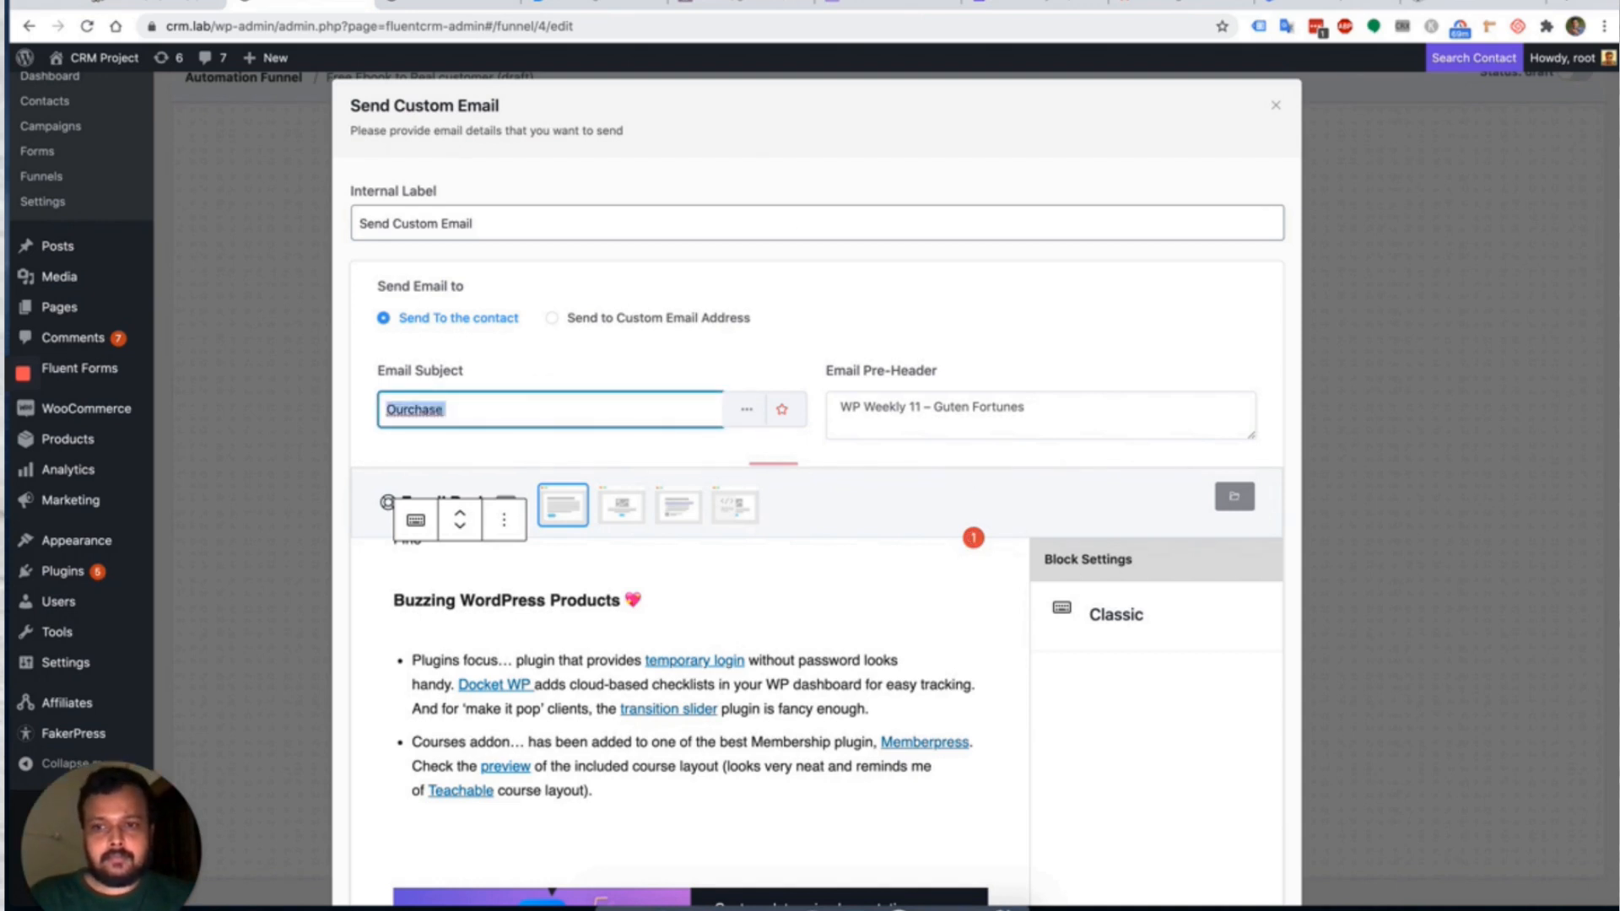
{"action": "type", "text": "Pu"}
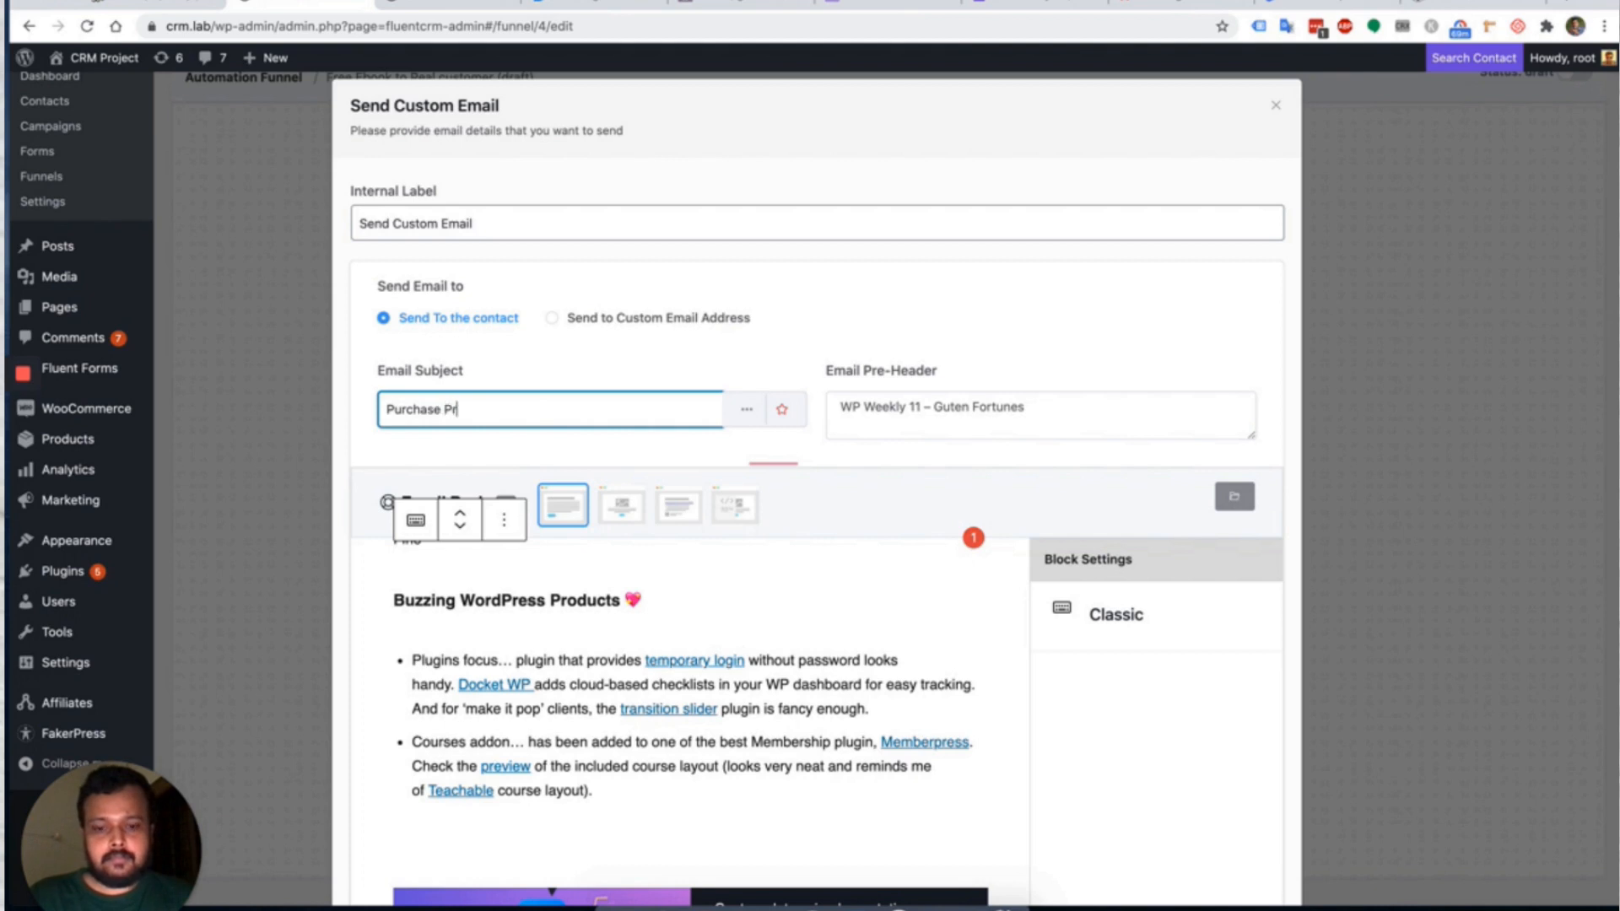
{"action": "scroll", "coordinate": [1054, 412], "scroll_direction": "down", "scroll_amount": 7}
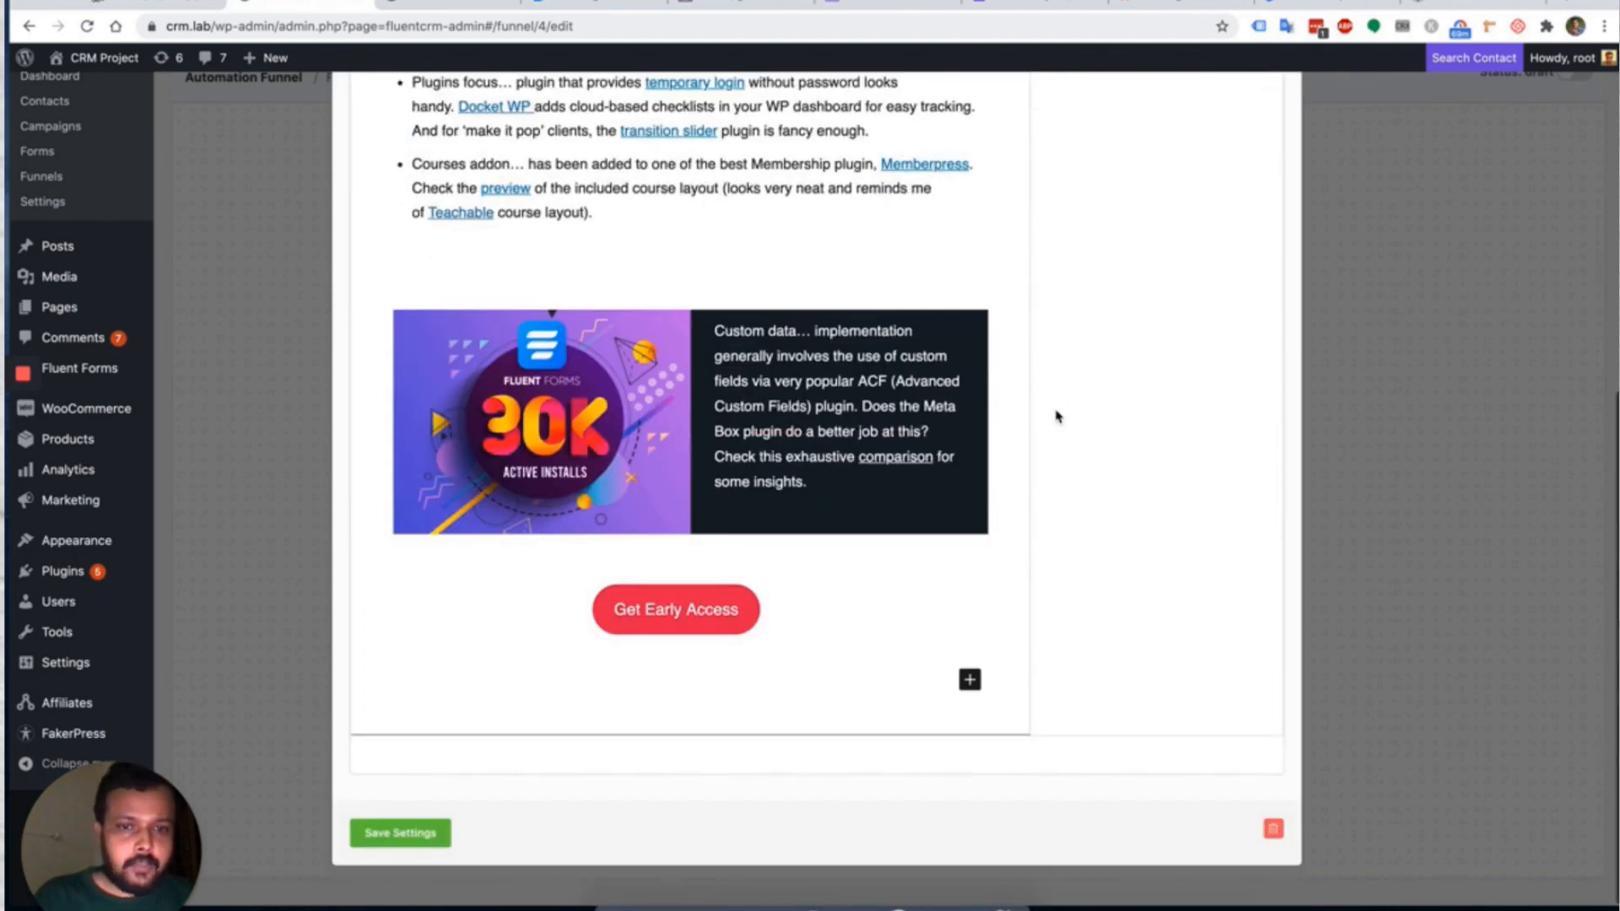
{"action": "left_click", "coordinate": [423, 832]}
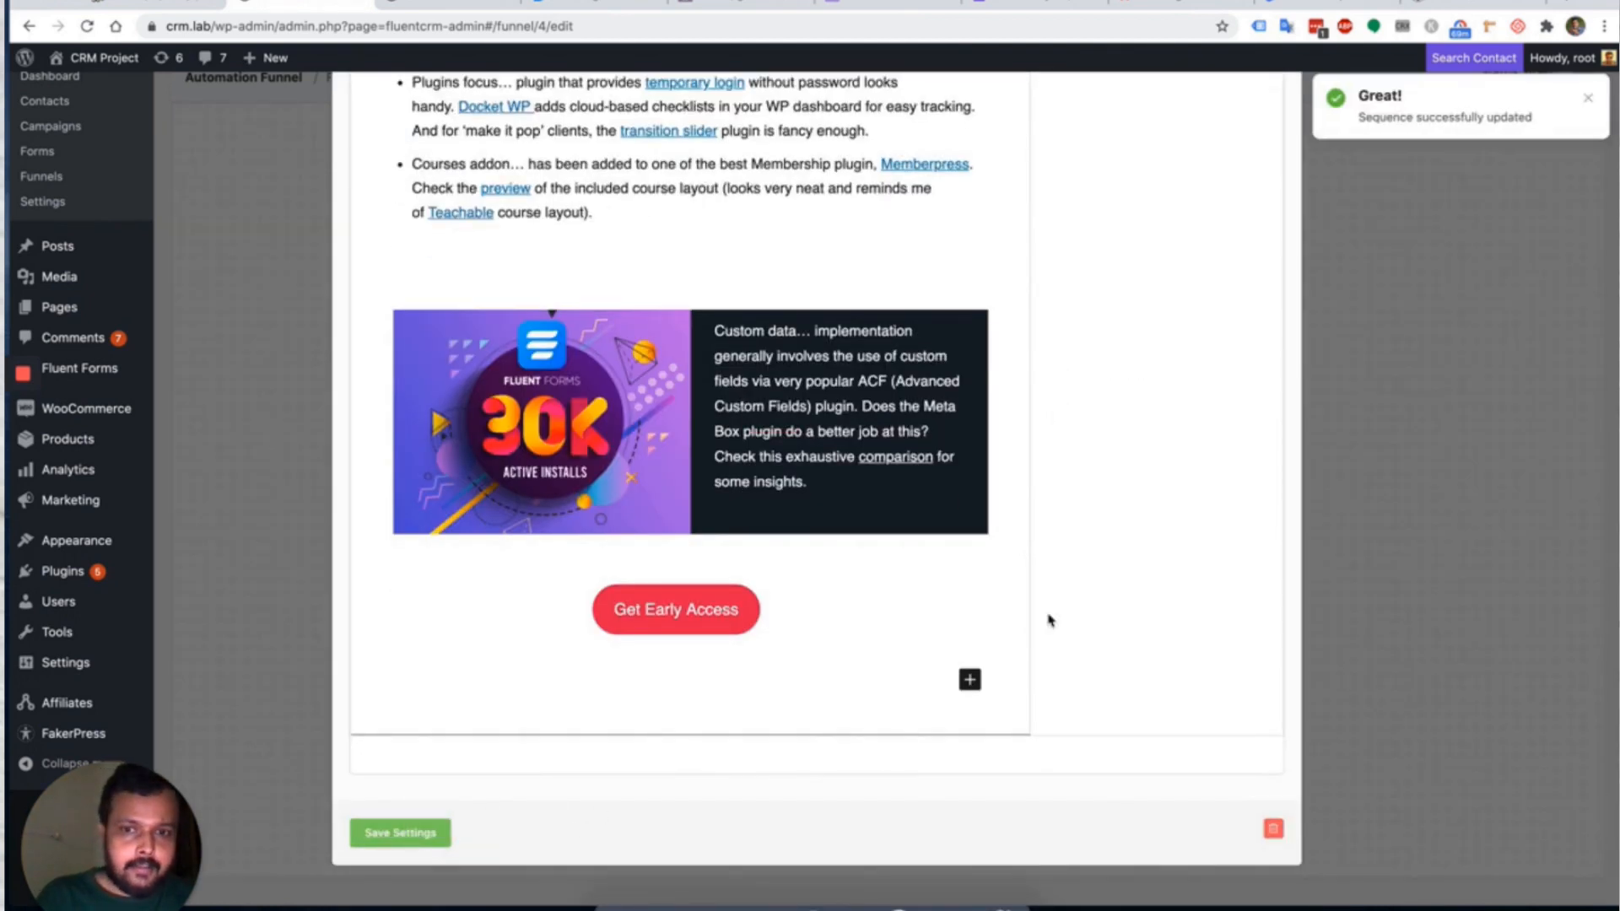
{"action": "scroll", "coordinate": [1291, 504], "scroll_direction": "up", "scroll_amount": 10}
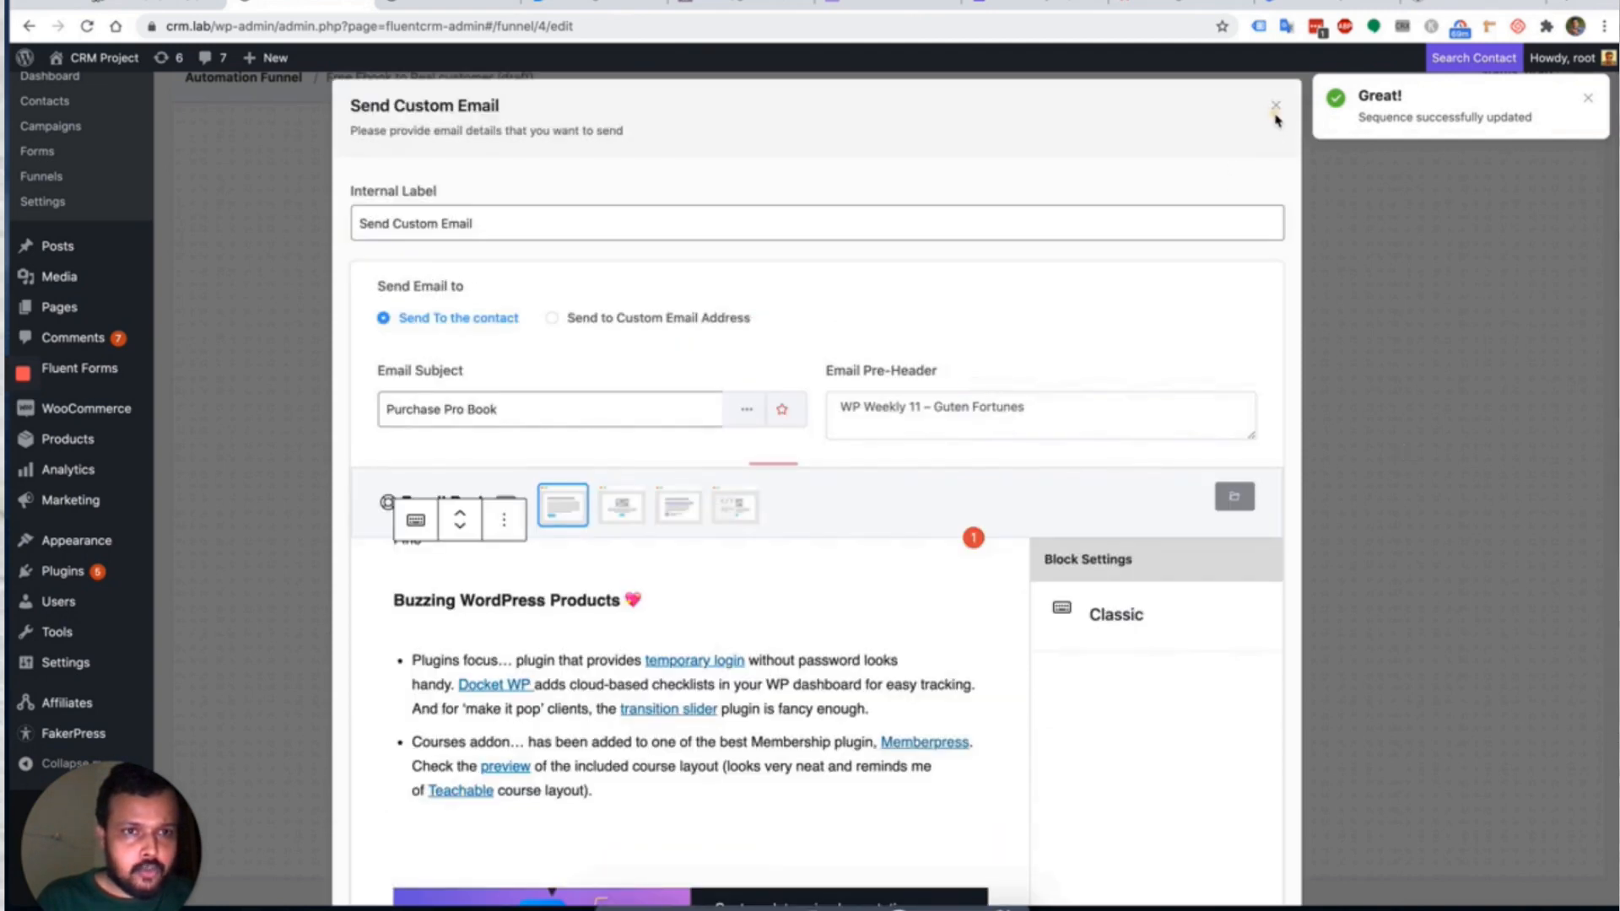
Close the email settings and scroll the funnel to view all five steps.
{"action": "left_click", "coordinate": [1272, 98]}
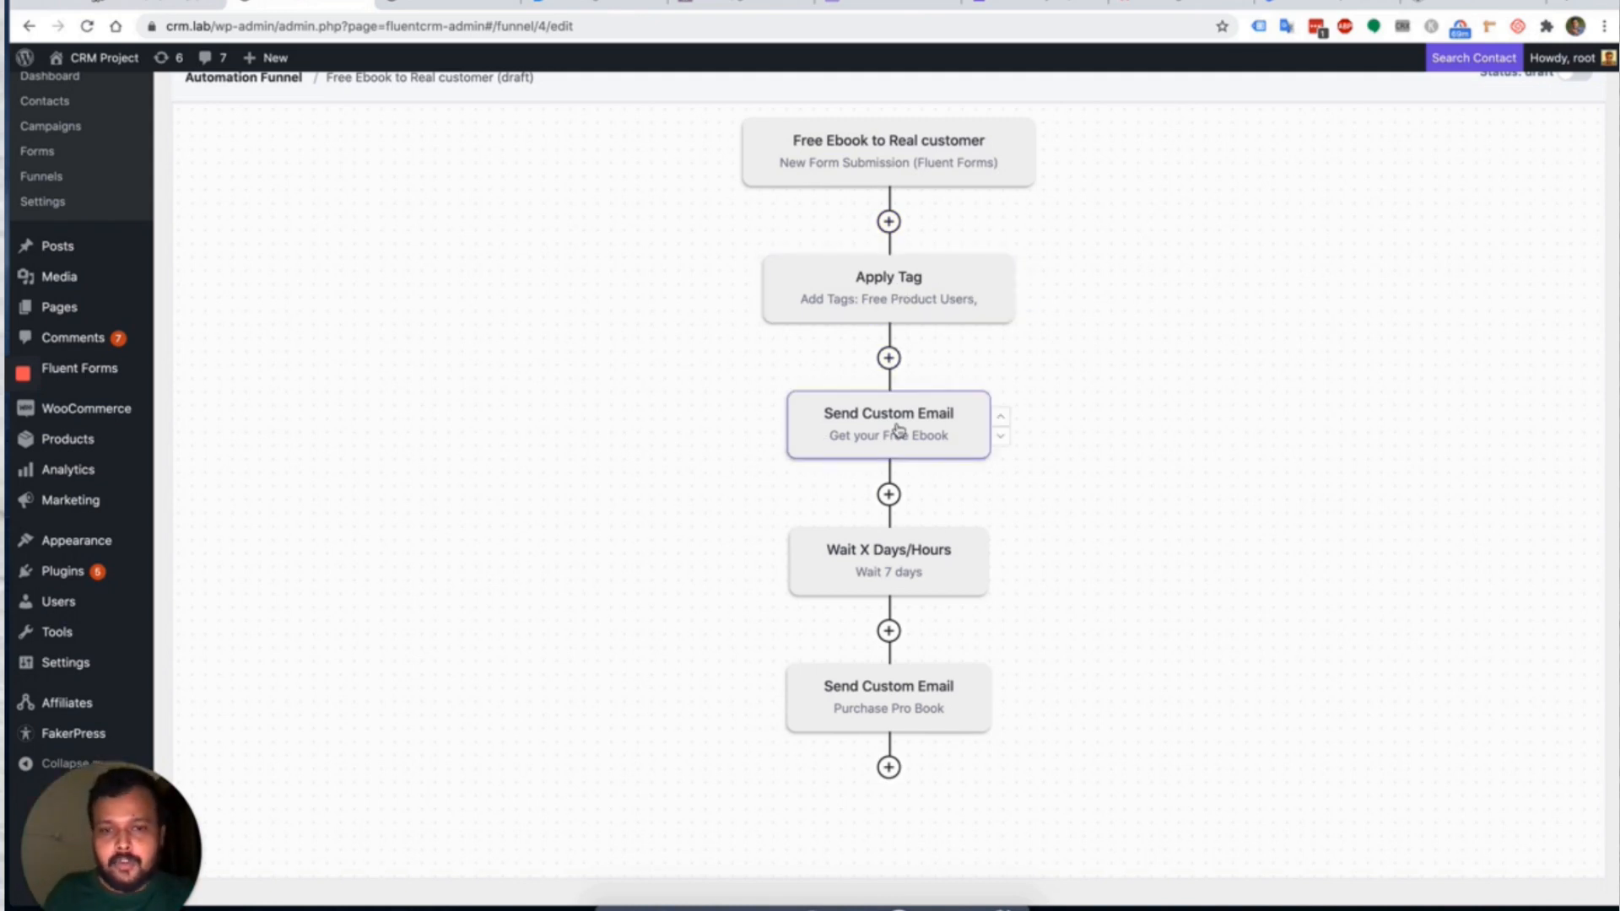
{"action": "scroll", "coordinate": [907, 582], "scroll_direction": "down", "scroll_amount": 1}
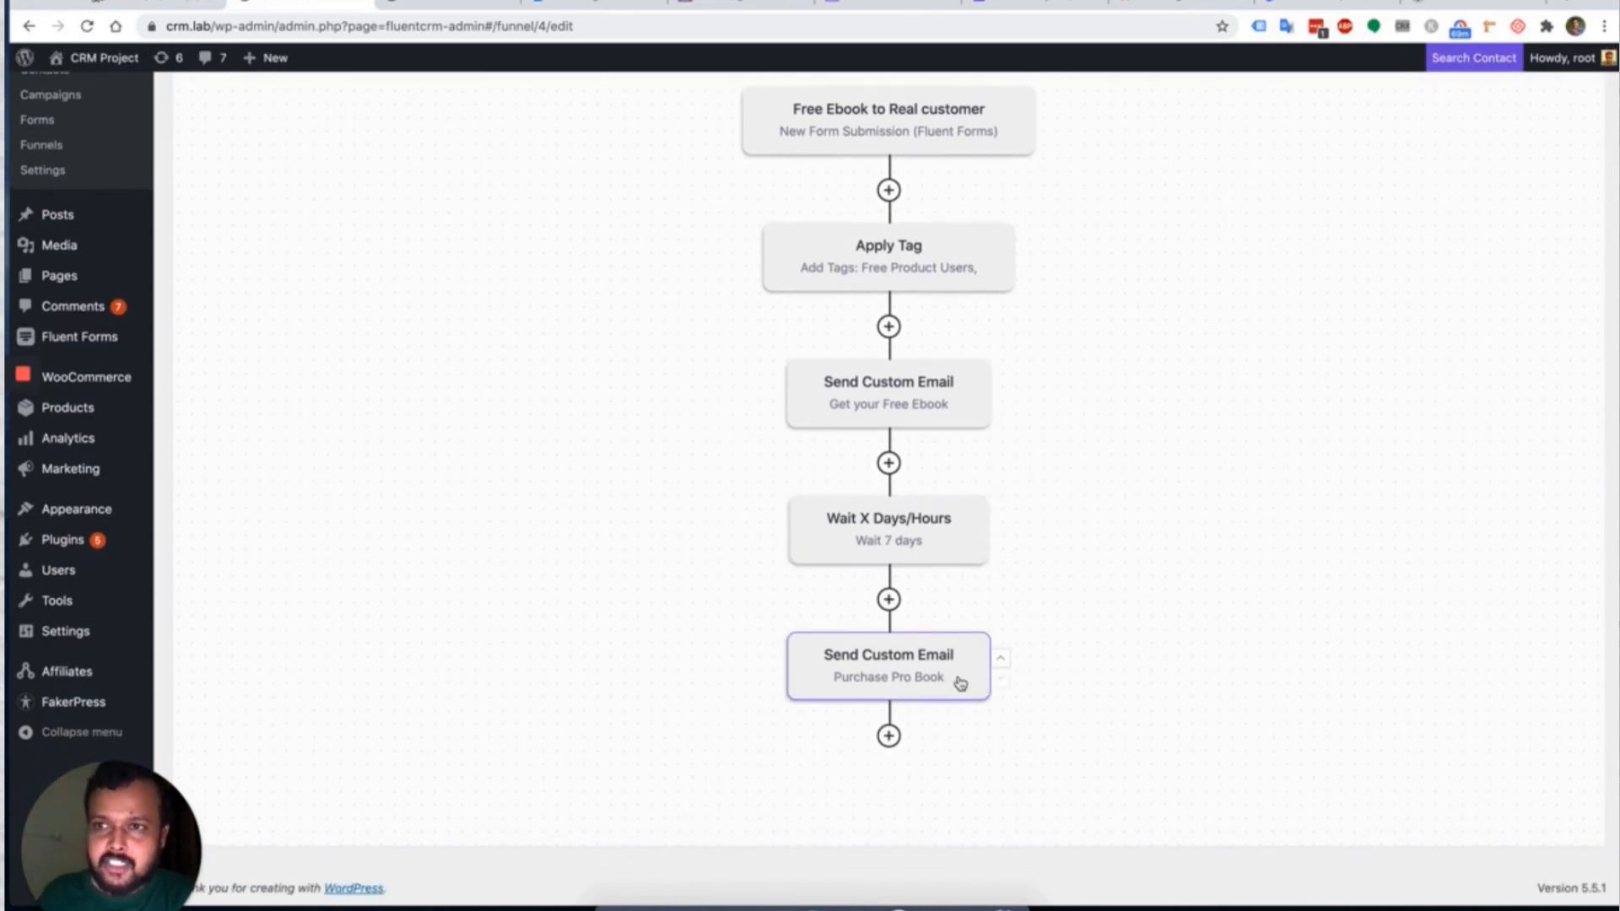
Add an Order Received in WooCommerce benchmark targeting Demo Product and save it.
{"action": "left_click", "coordinate": [891, 736]}
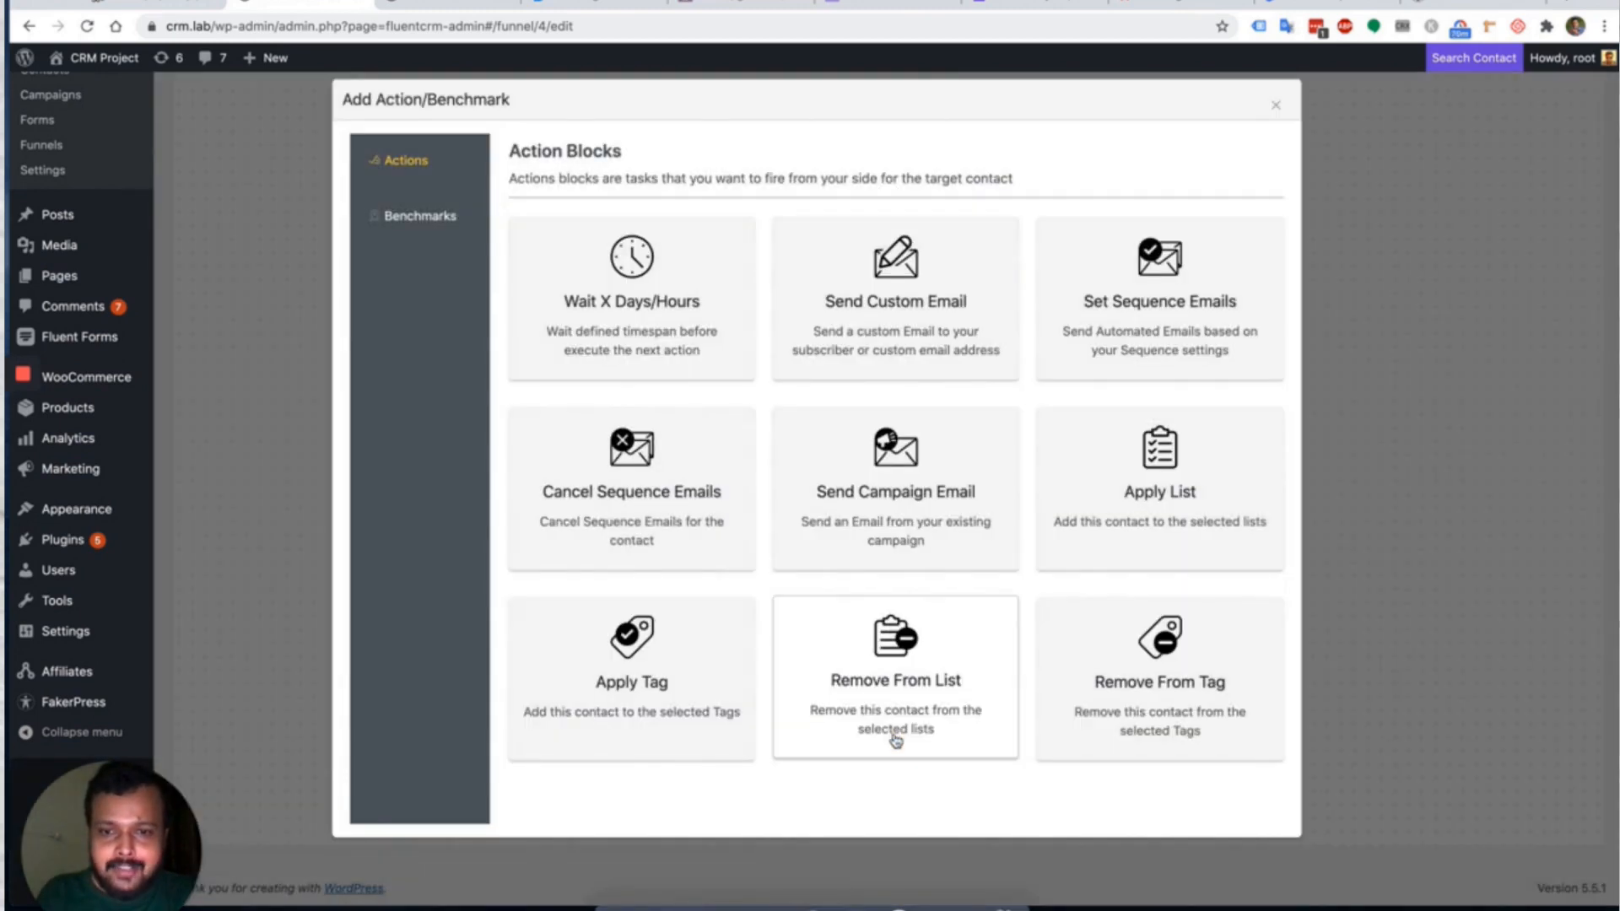
{"action": "left_click", "coordinate": [429, 223]}
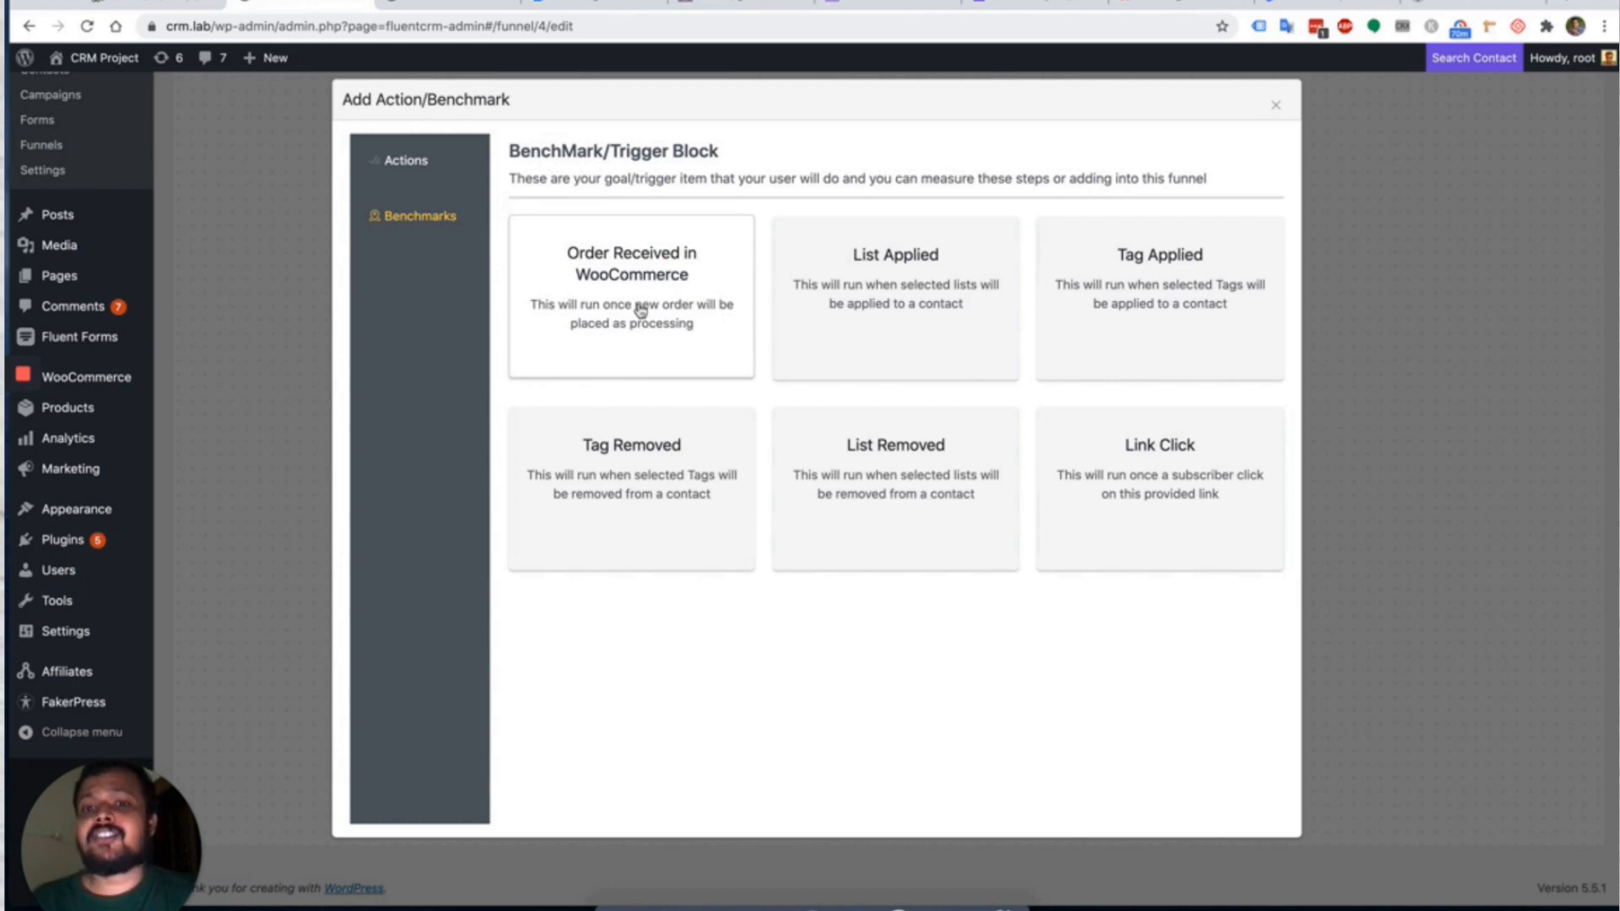
{"action": "left_click", "coordinate": [659, 287]}
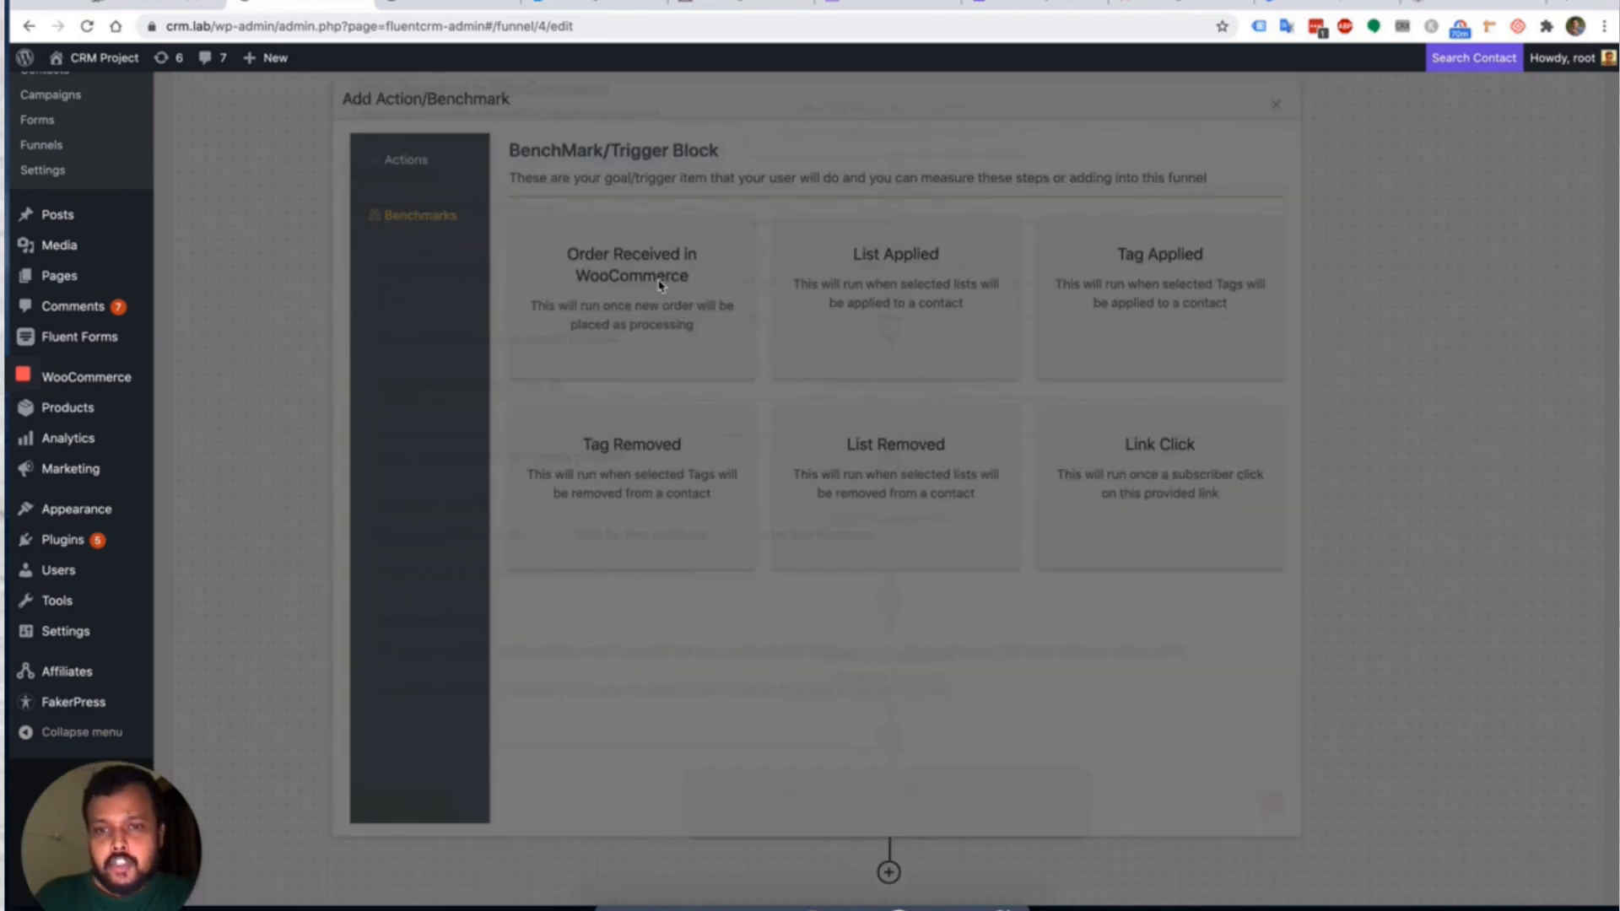
{"action": "left_click", "coordinate": [460, 317]}
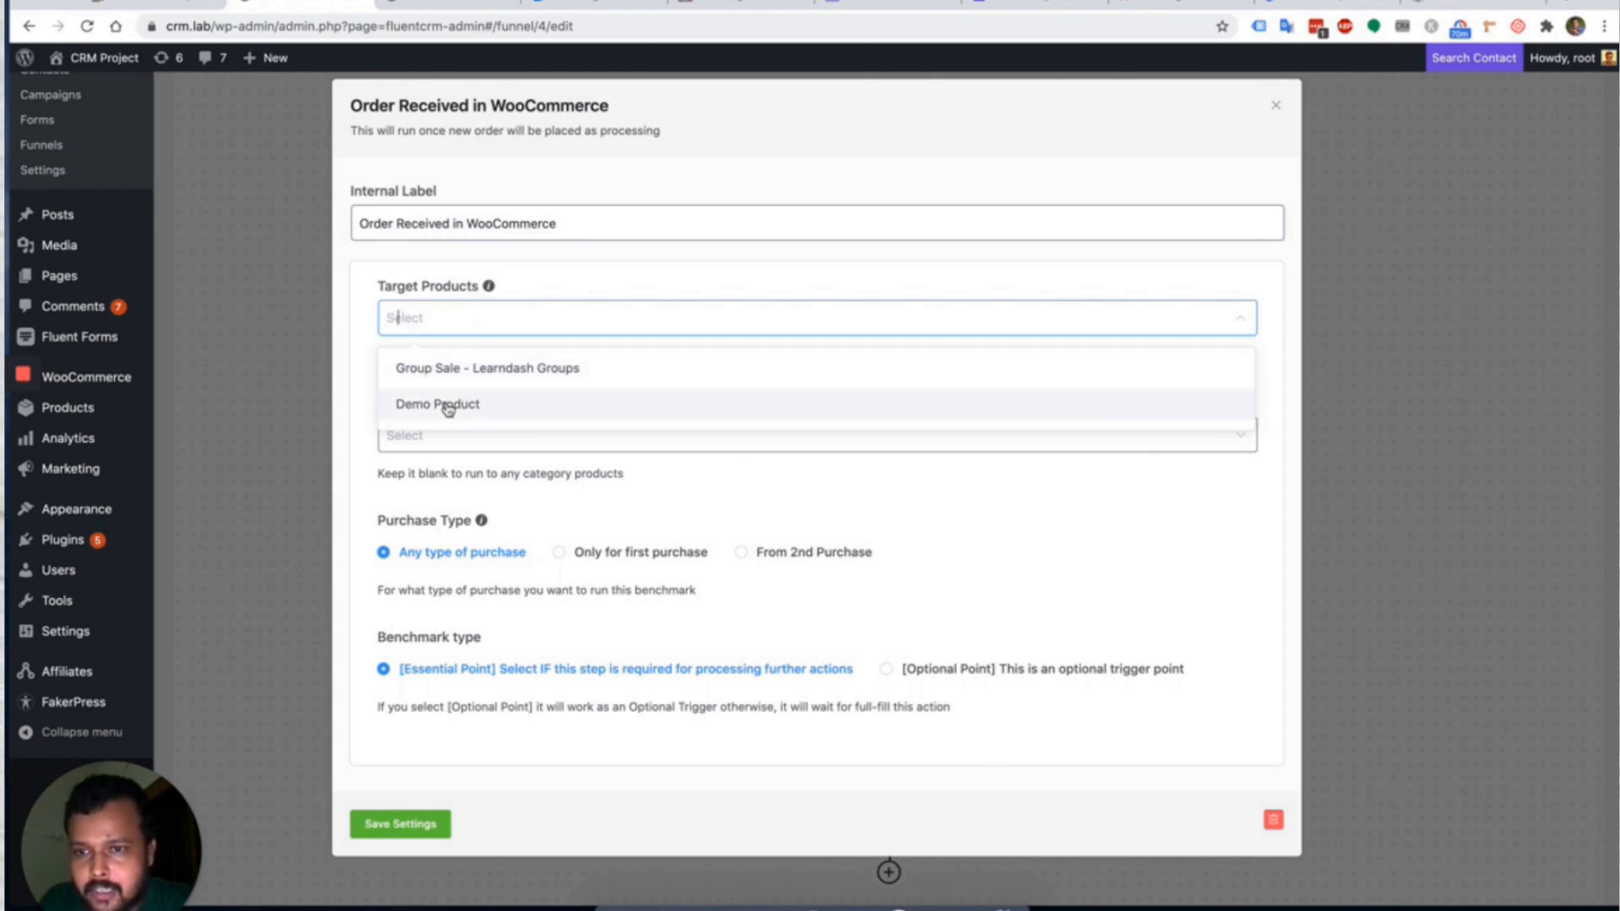
{"action": "left_click", "coordinate": [423, 411]}
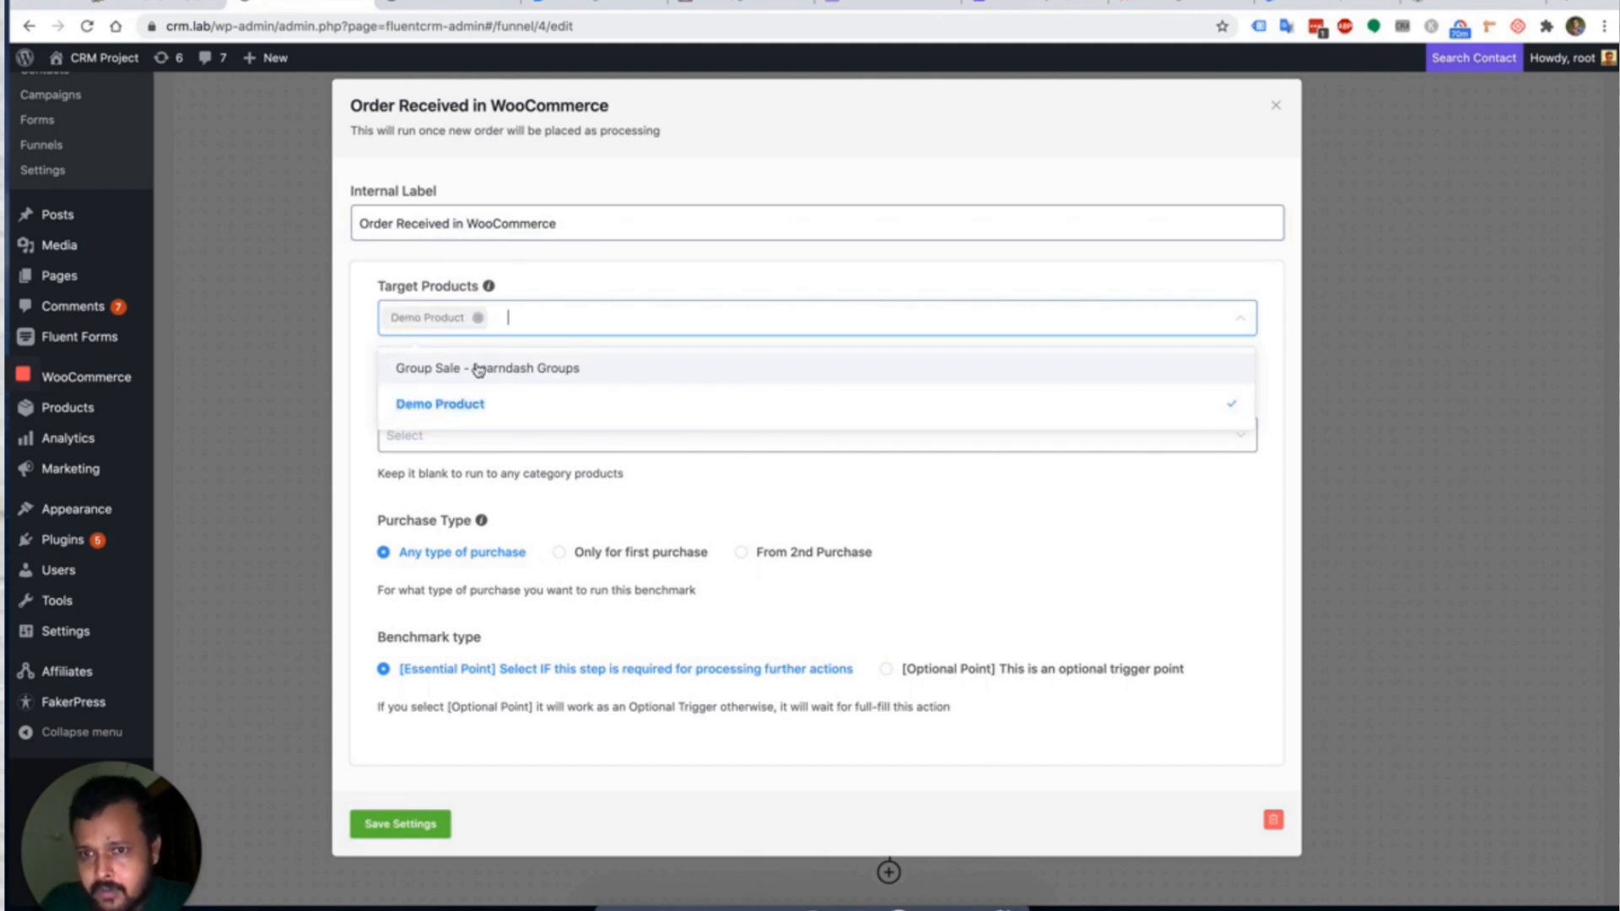
{"action": "left_click", "coordinate": [351, 363]}
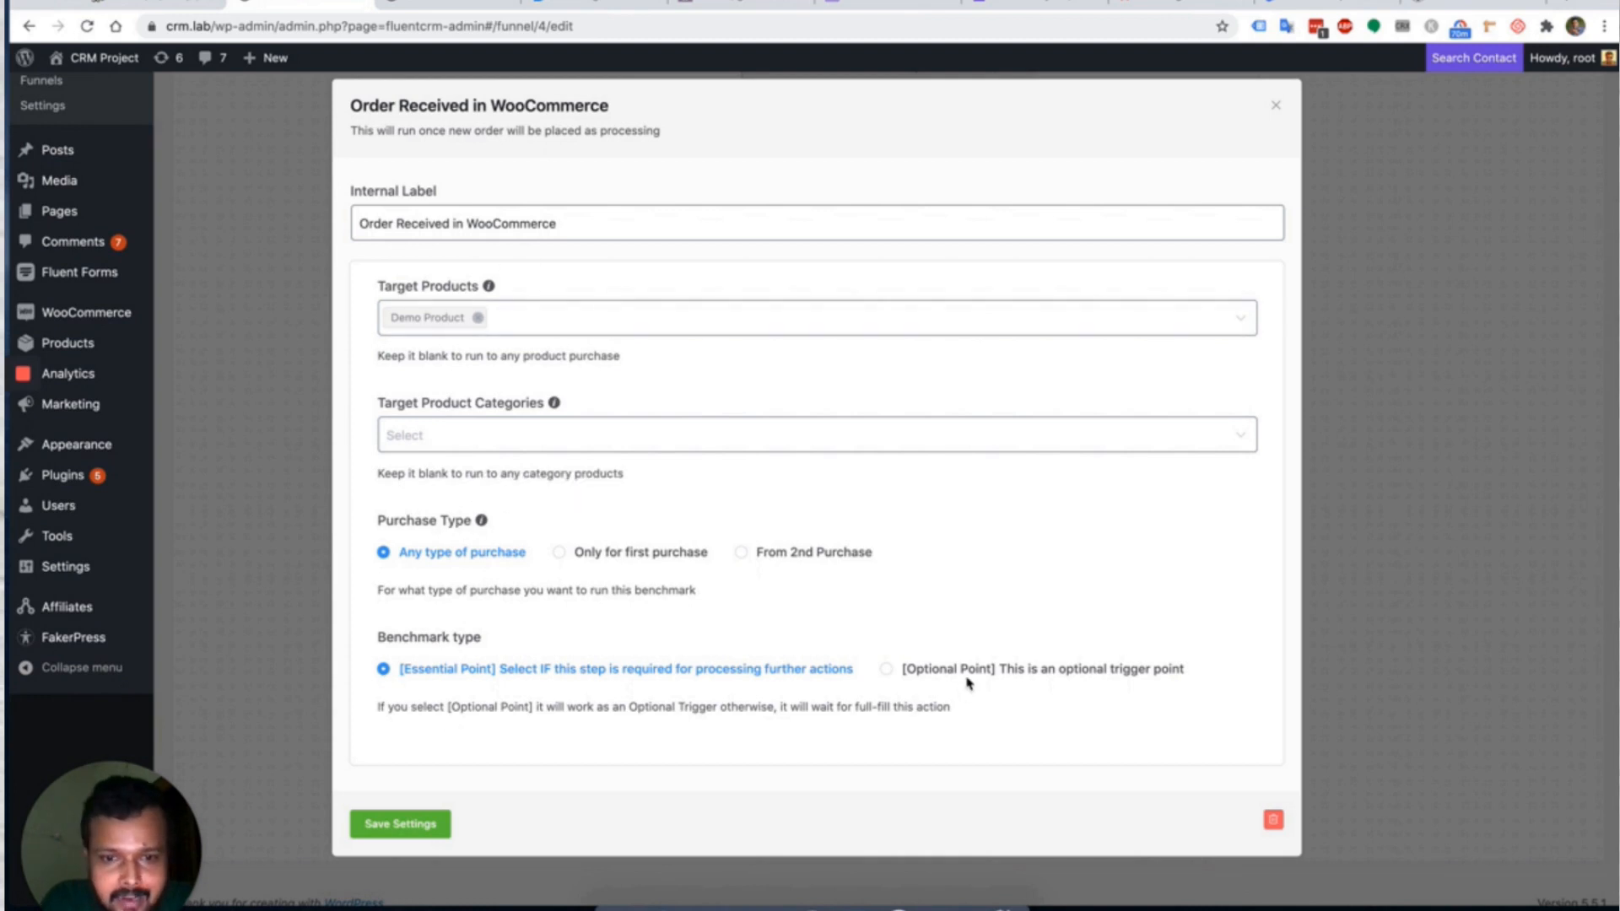
{"action": "left_click", "coordinate": [446, 824]}
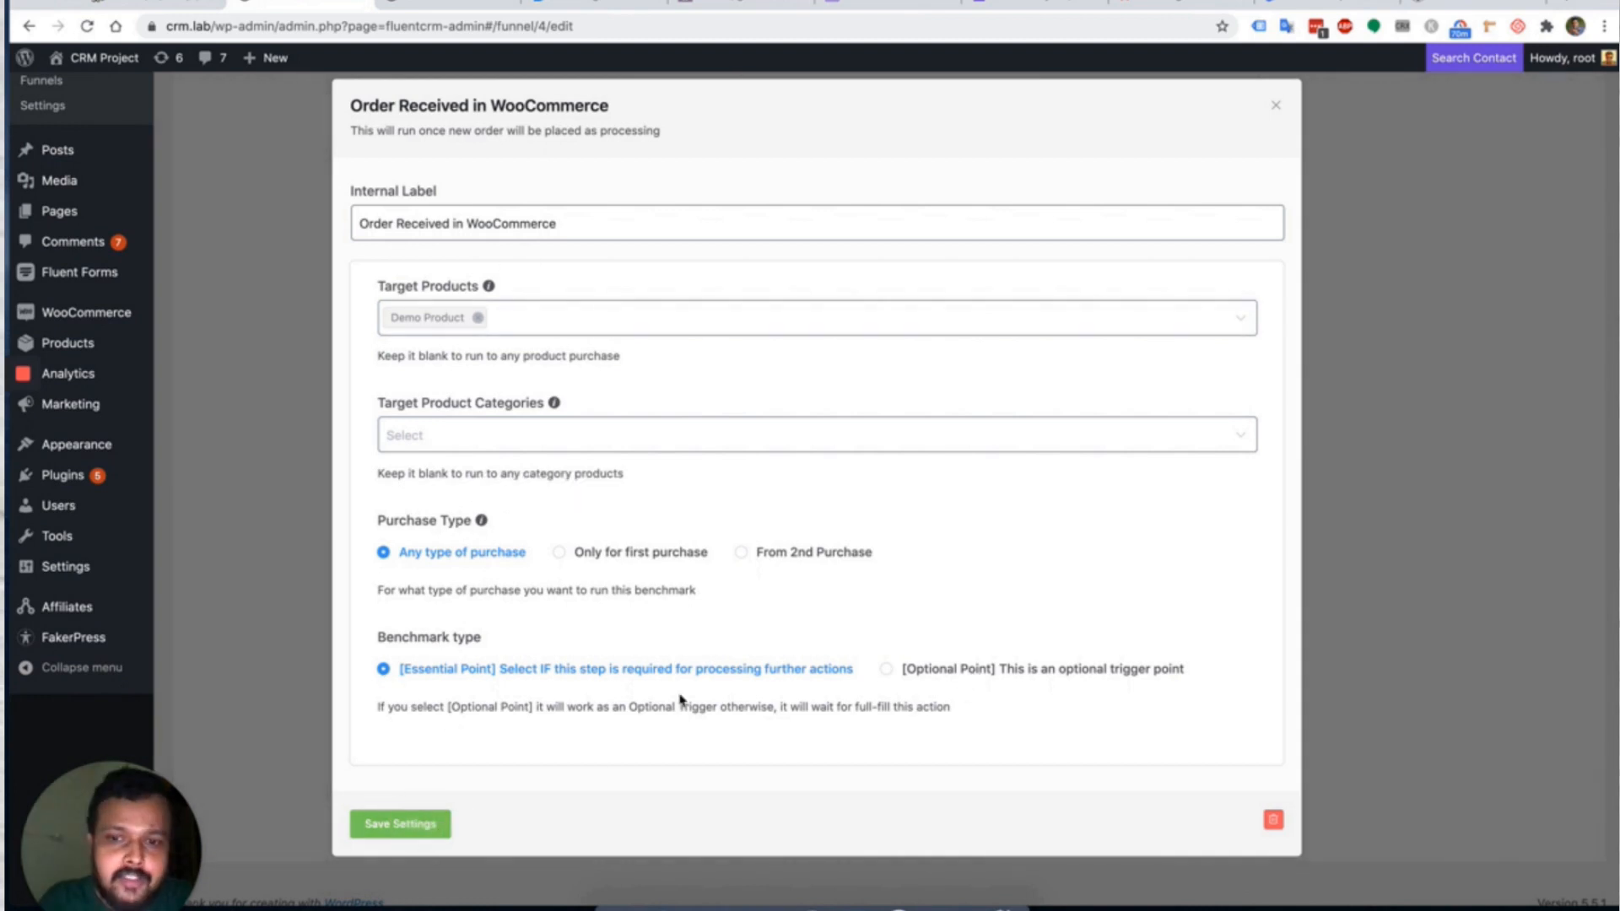
{"action": "left_click", "coordinate": [1272, 108]}
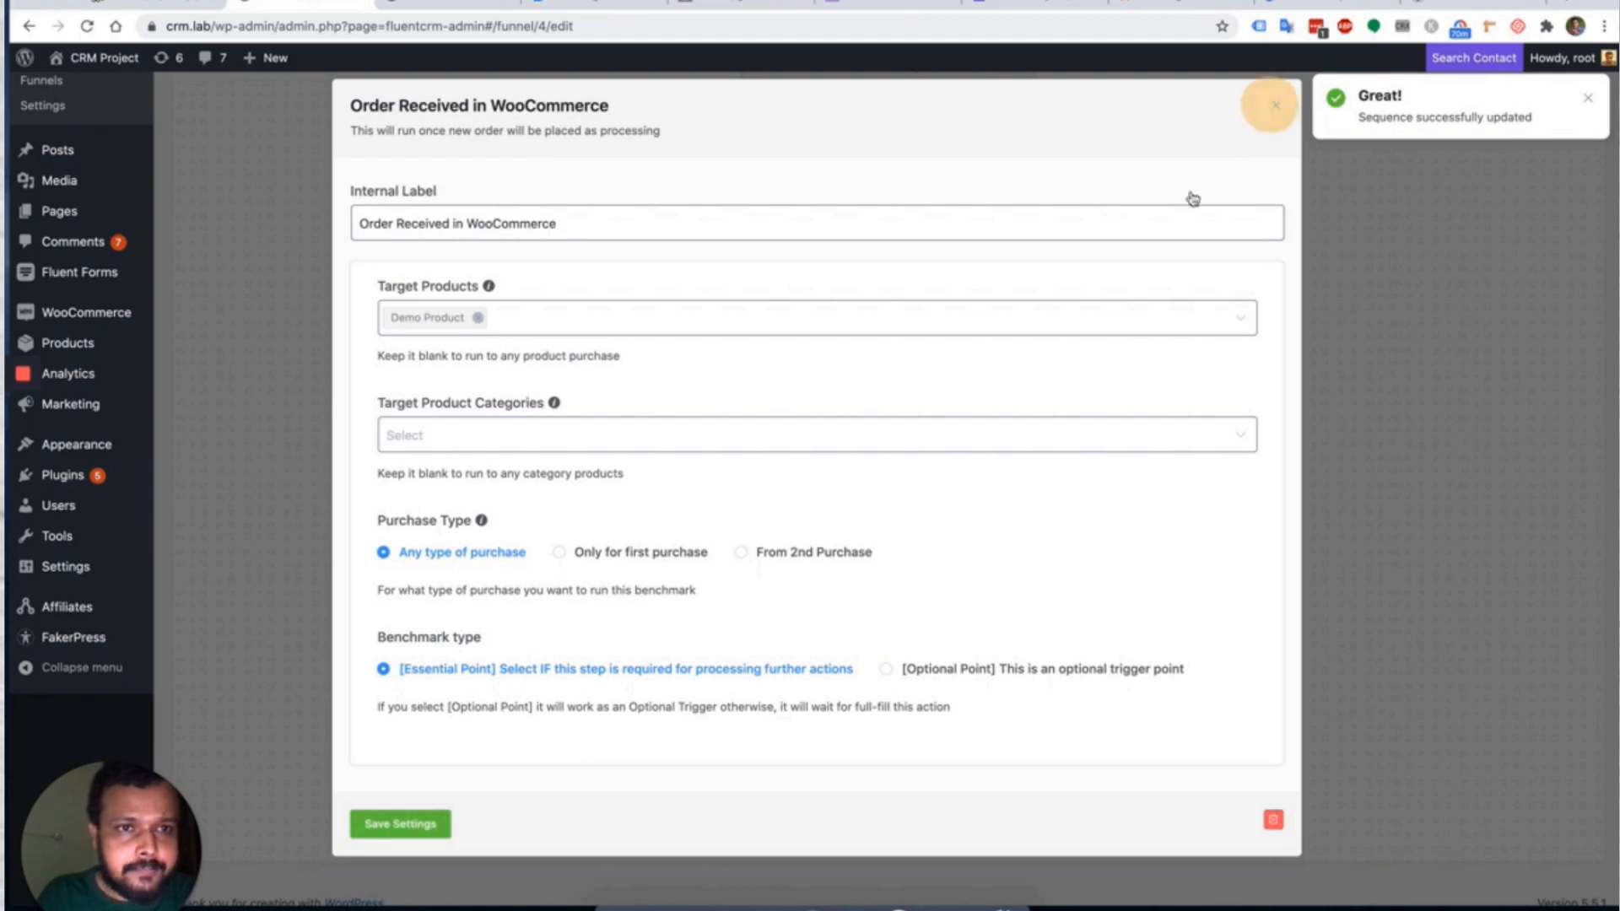
{"action": "scroll", "coordinate": [868, 756], "scroll_direction": "down", "scroll_amount": 1}
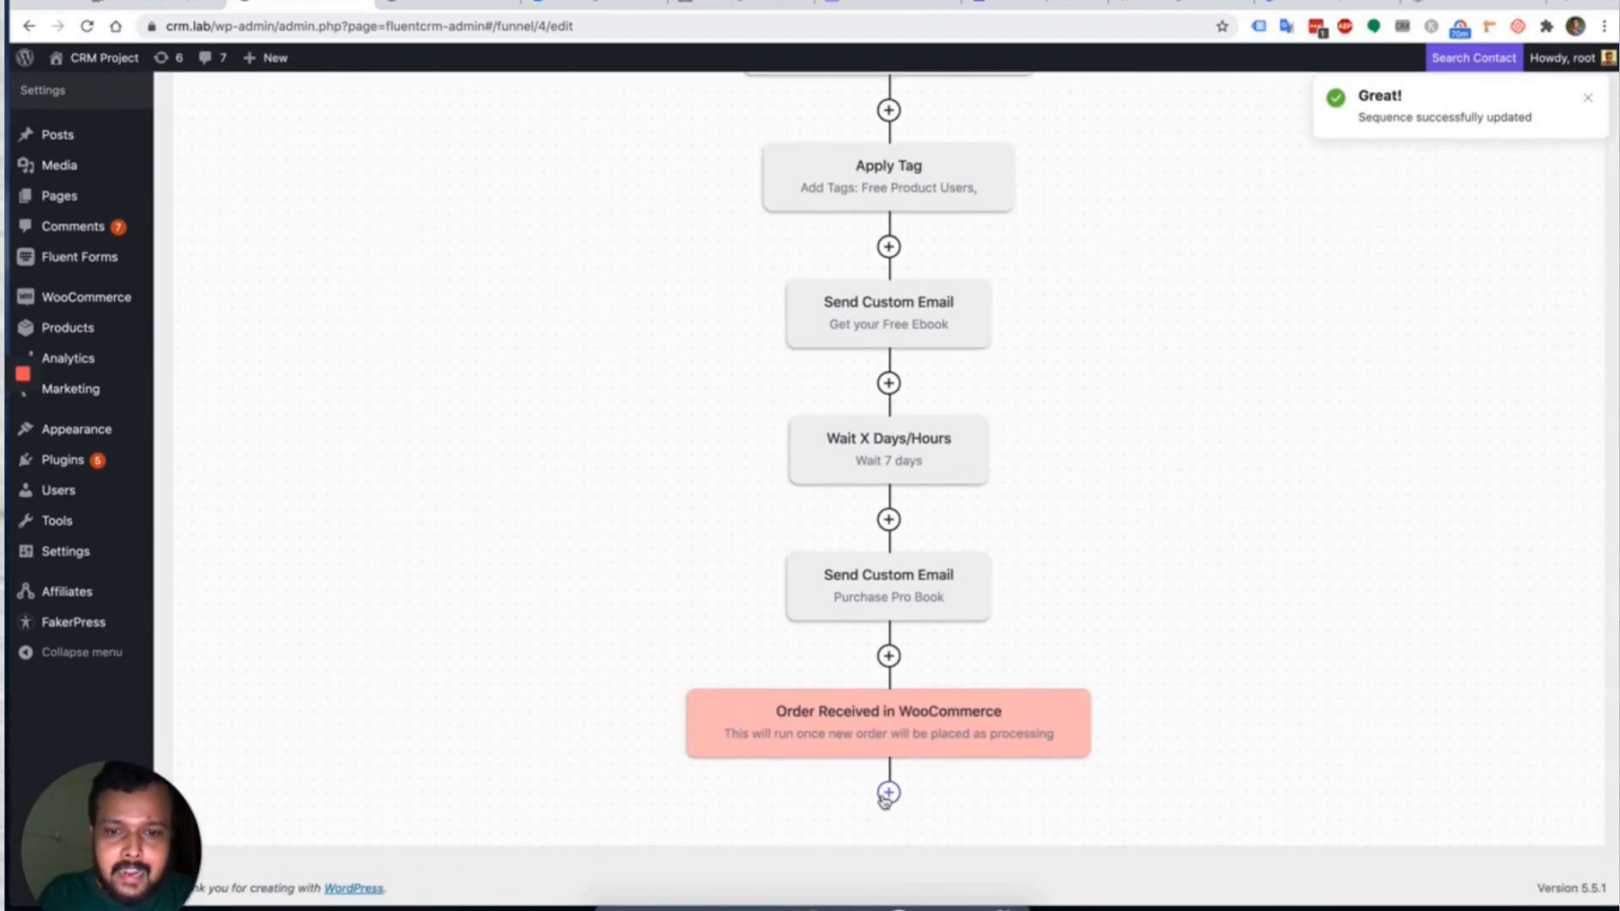
Add an Apply Tag step that adds Fluent Forms Users instead of Free Product Users.
{"action": "left_click", "coordinate": [887, 788]}
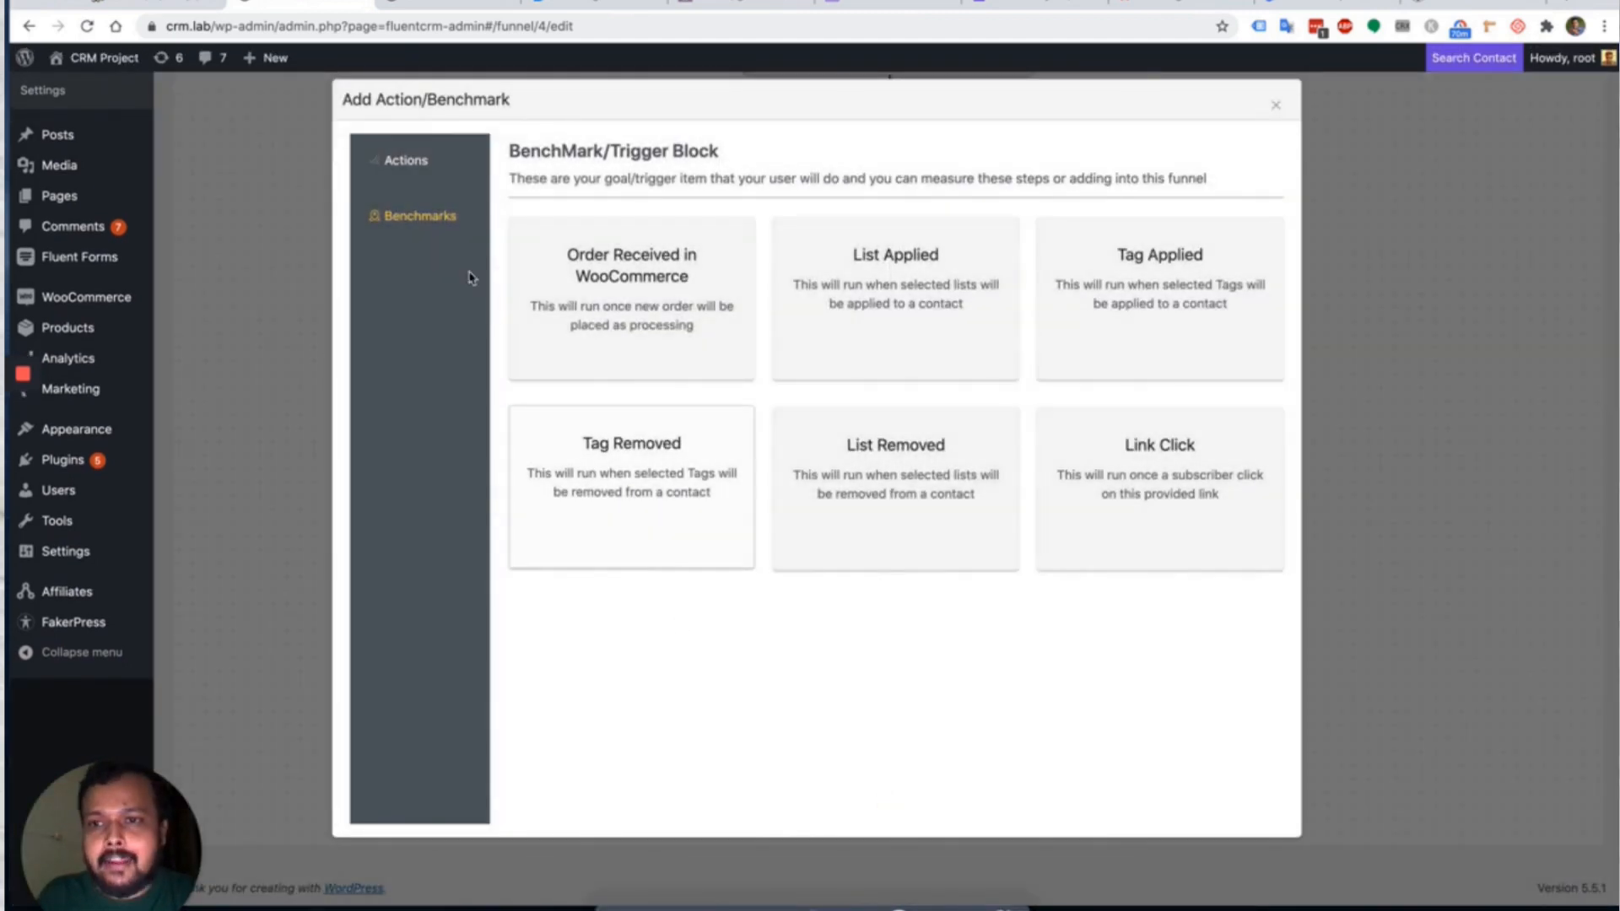
{"action": "left_click", "coordinate": [404, 168]}
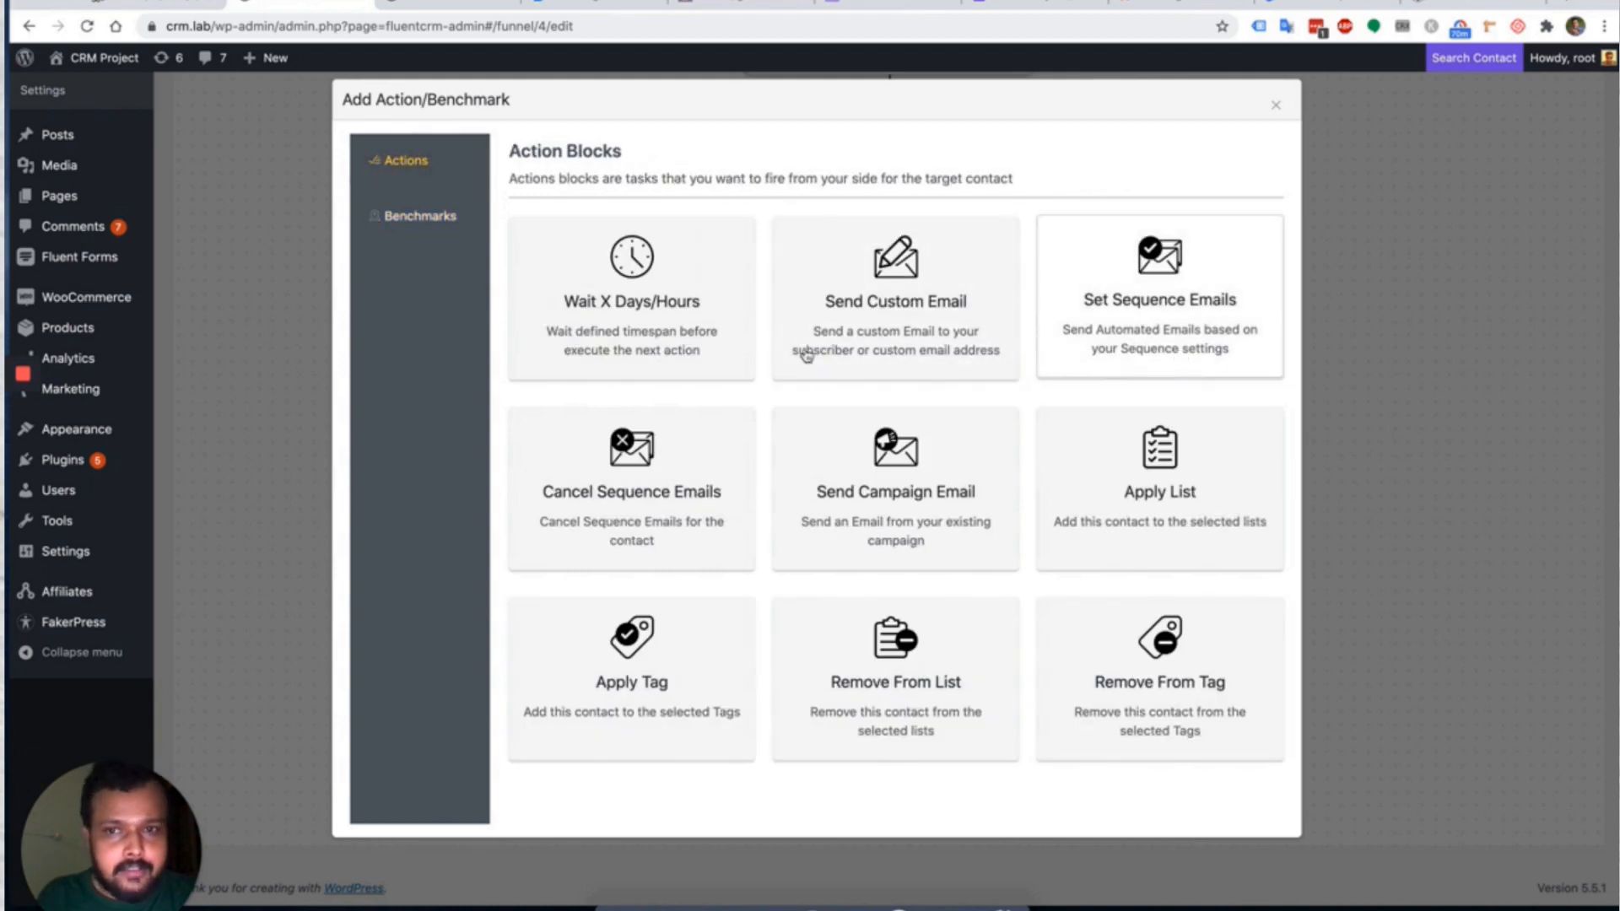
{"action": "left_click", "coordinate": [644, 690]}
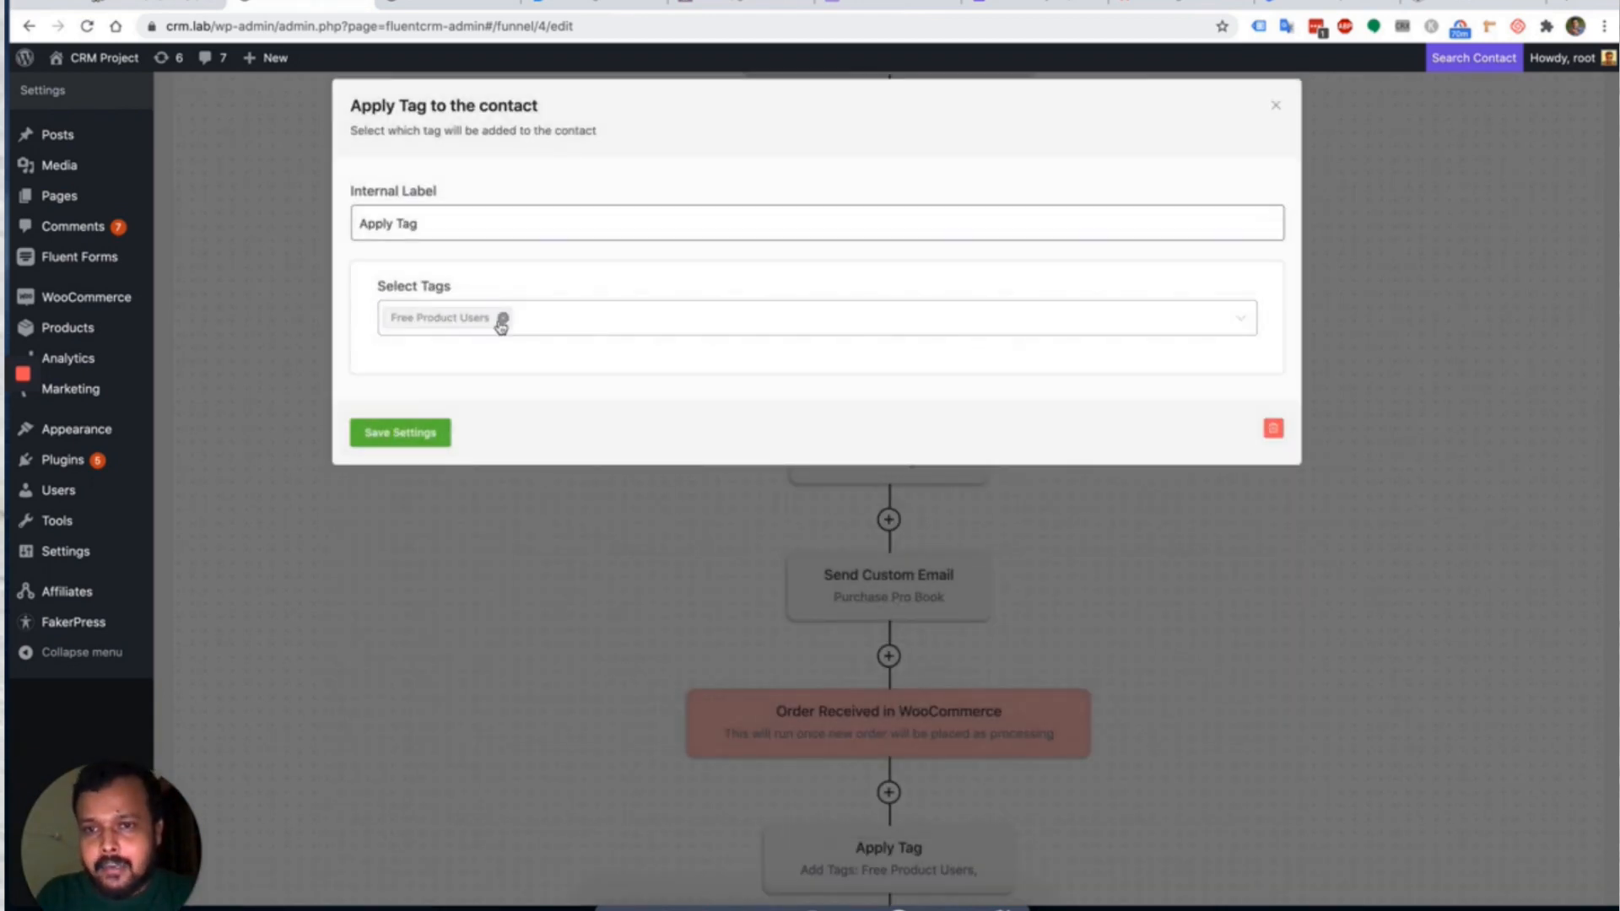
{"action": "left_click", "coordinate": [502, 325]}
{"action": "left_click", "coordinate": [549, 318]}
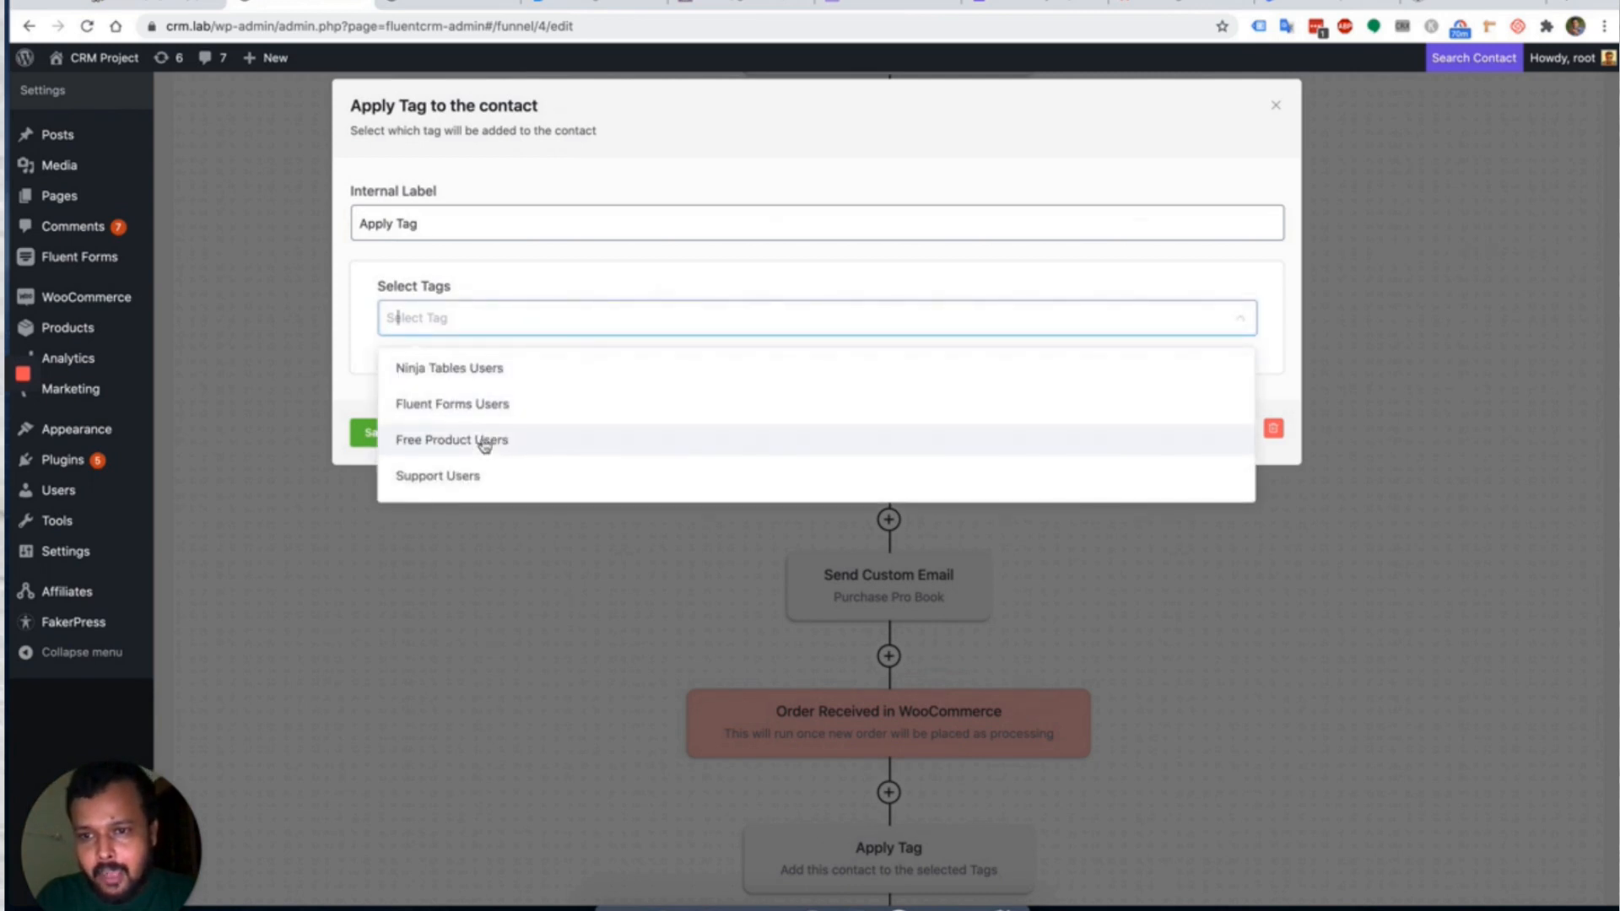
{"action": "left_click", "coordinate": [470, 403]}
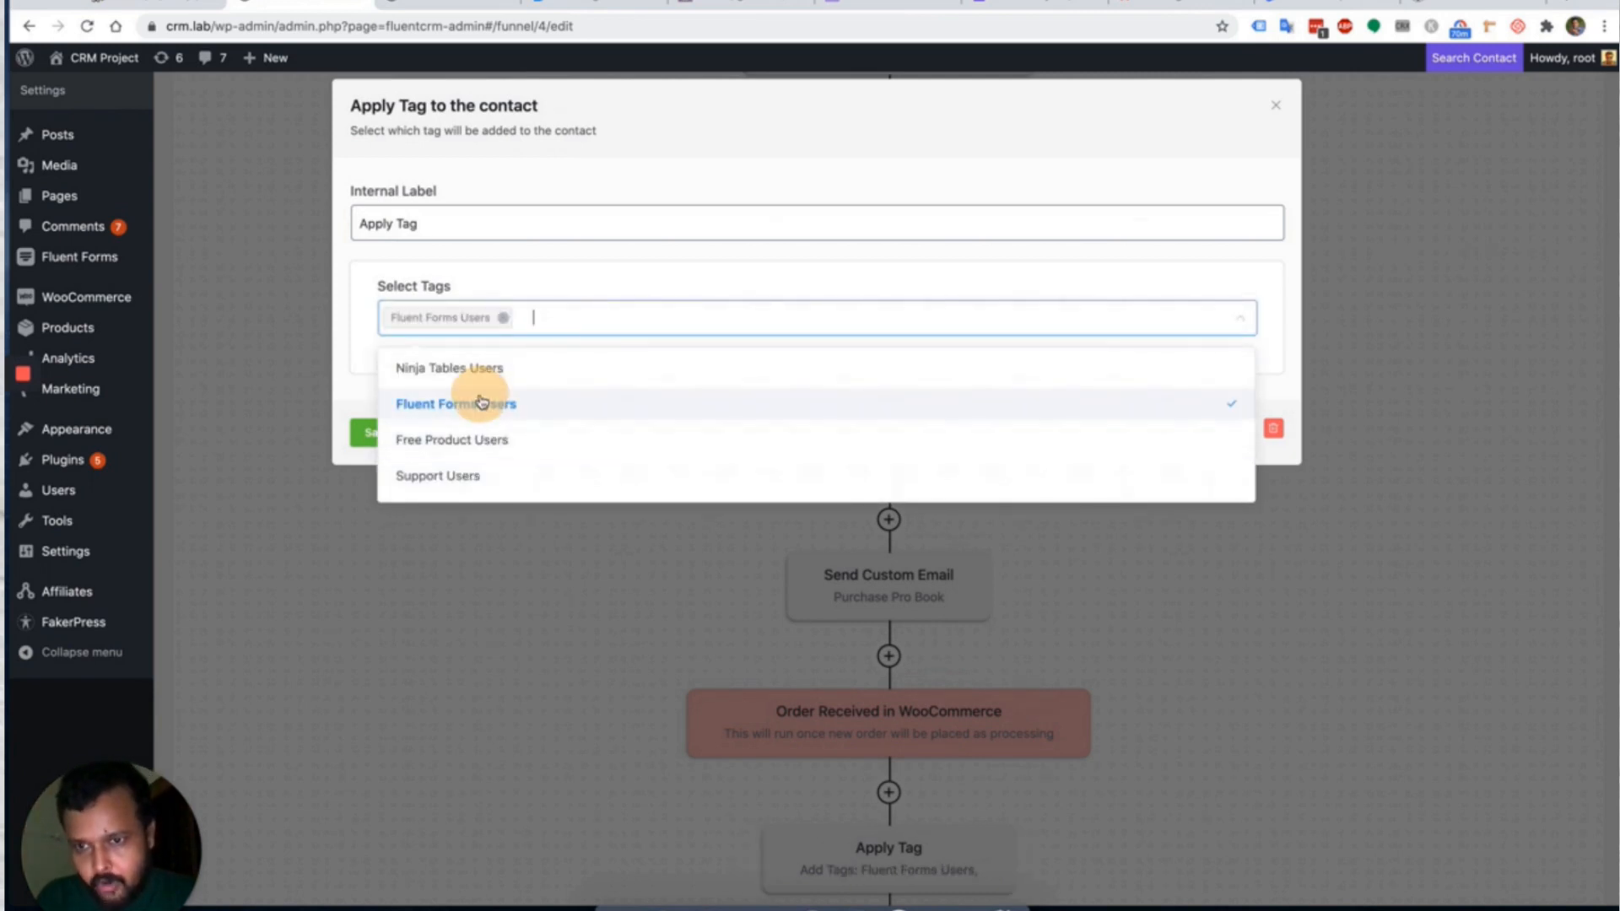
{"action": "left_click", "coordinate": [345, 406]}
{"action": "left_click", "coordinate": [376, 432]}
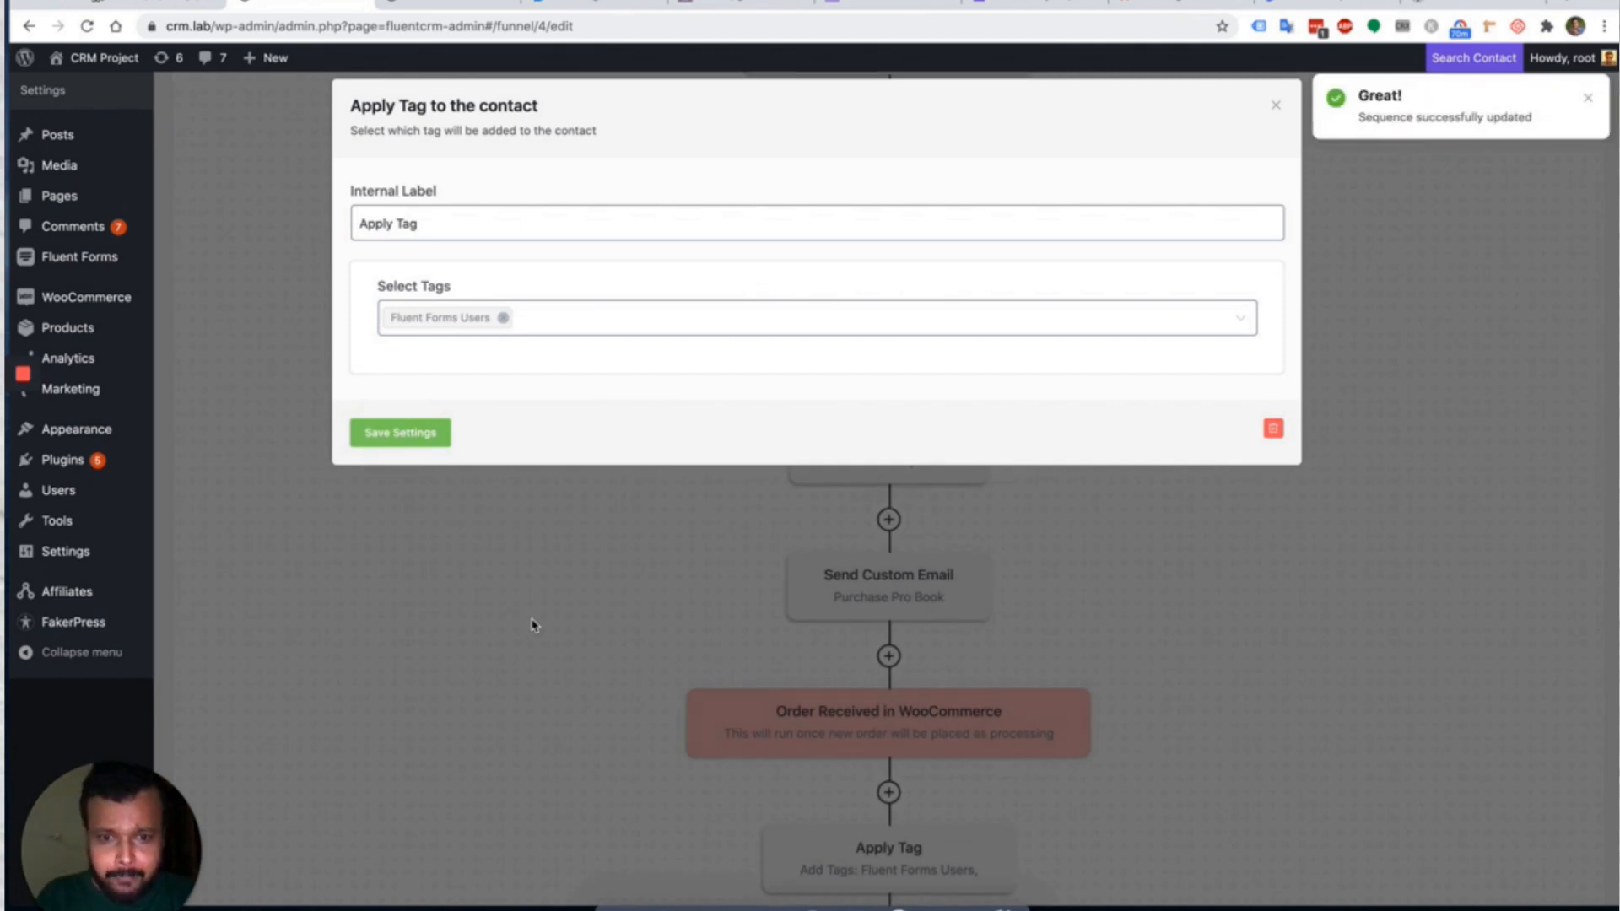
{"action": "left_click", "coordinate": [1276, 110]}
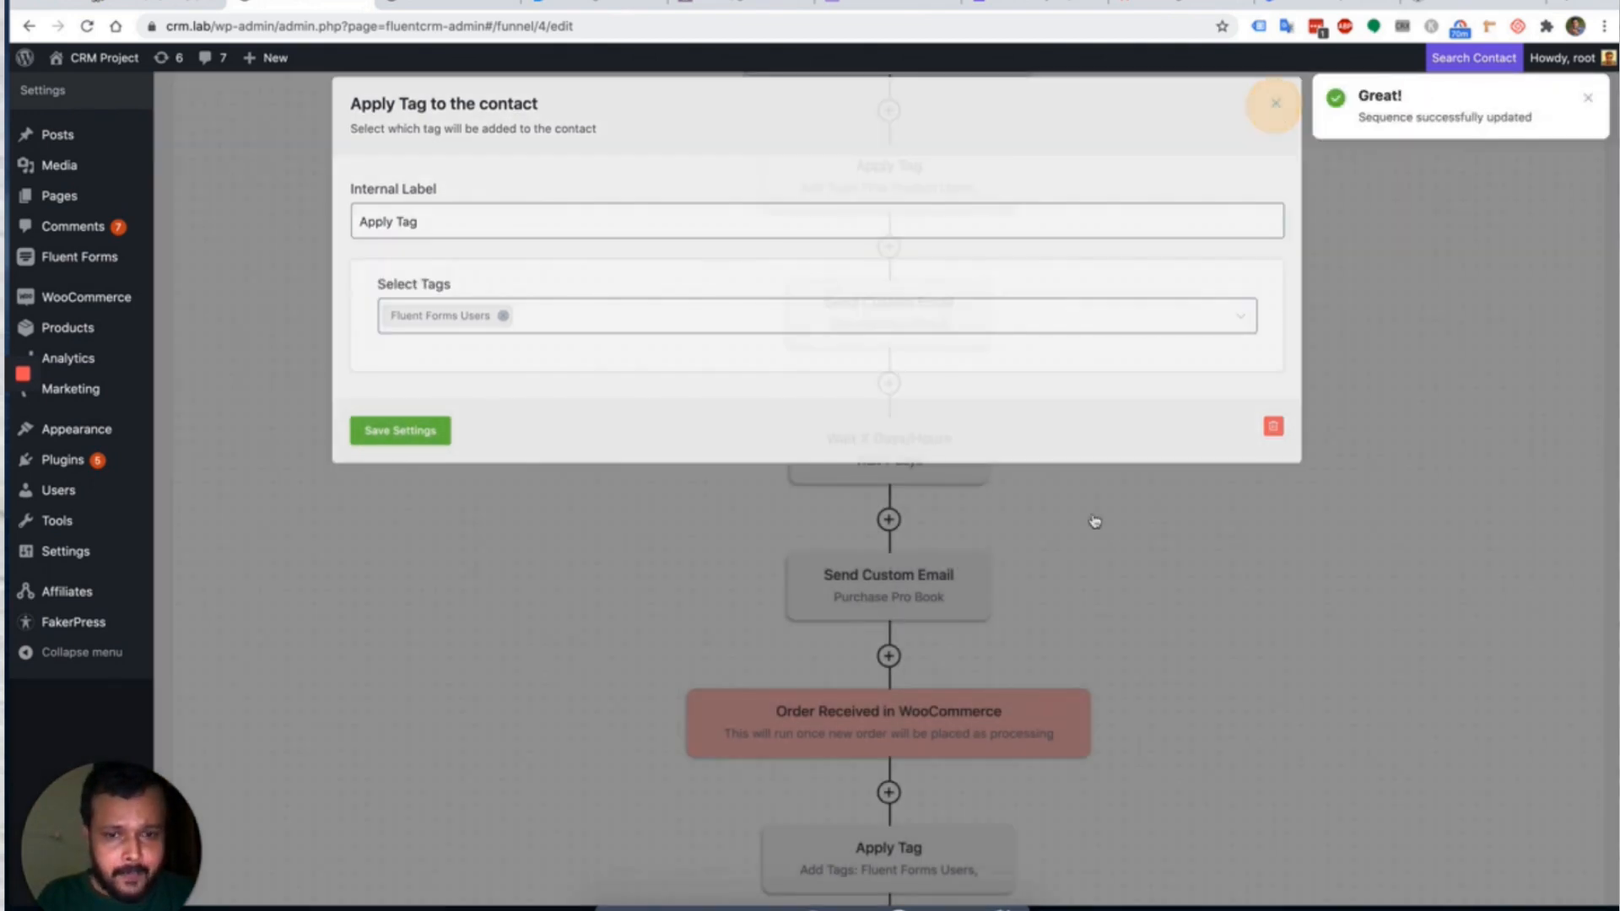
{"action": "scroll", "coordinate": [1095, 517], "scroll_direction": "down", "scroll_amount": 2}
Add a Wait X Days/Hours step of 7 days after the Apply Tag step.
{"action": "left_click", "coordinate": [890, 793]}
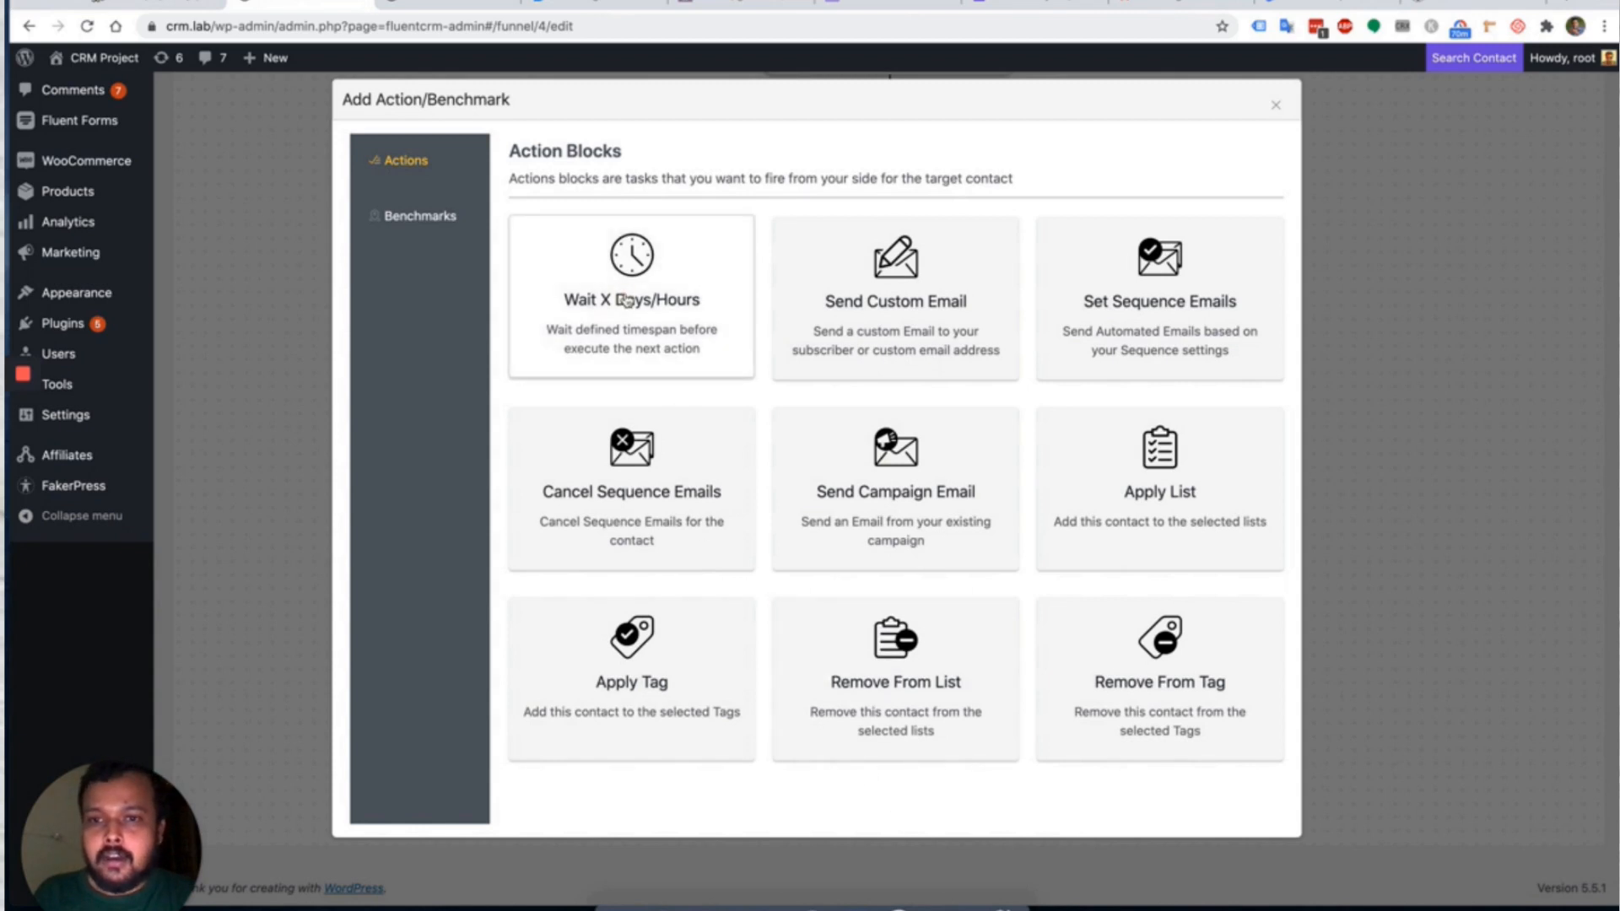
{"action": "left_click", "coordinate": [633, 254]}
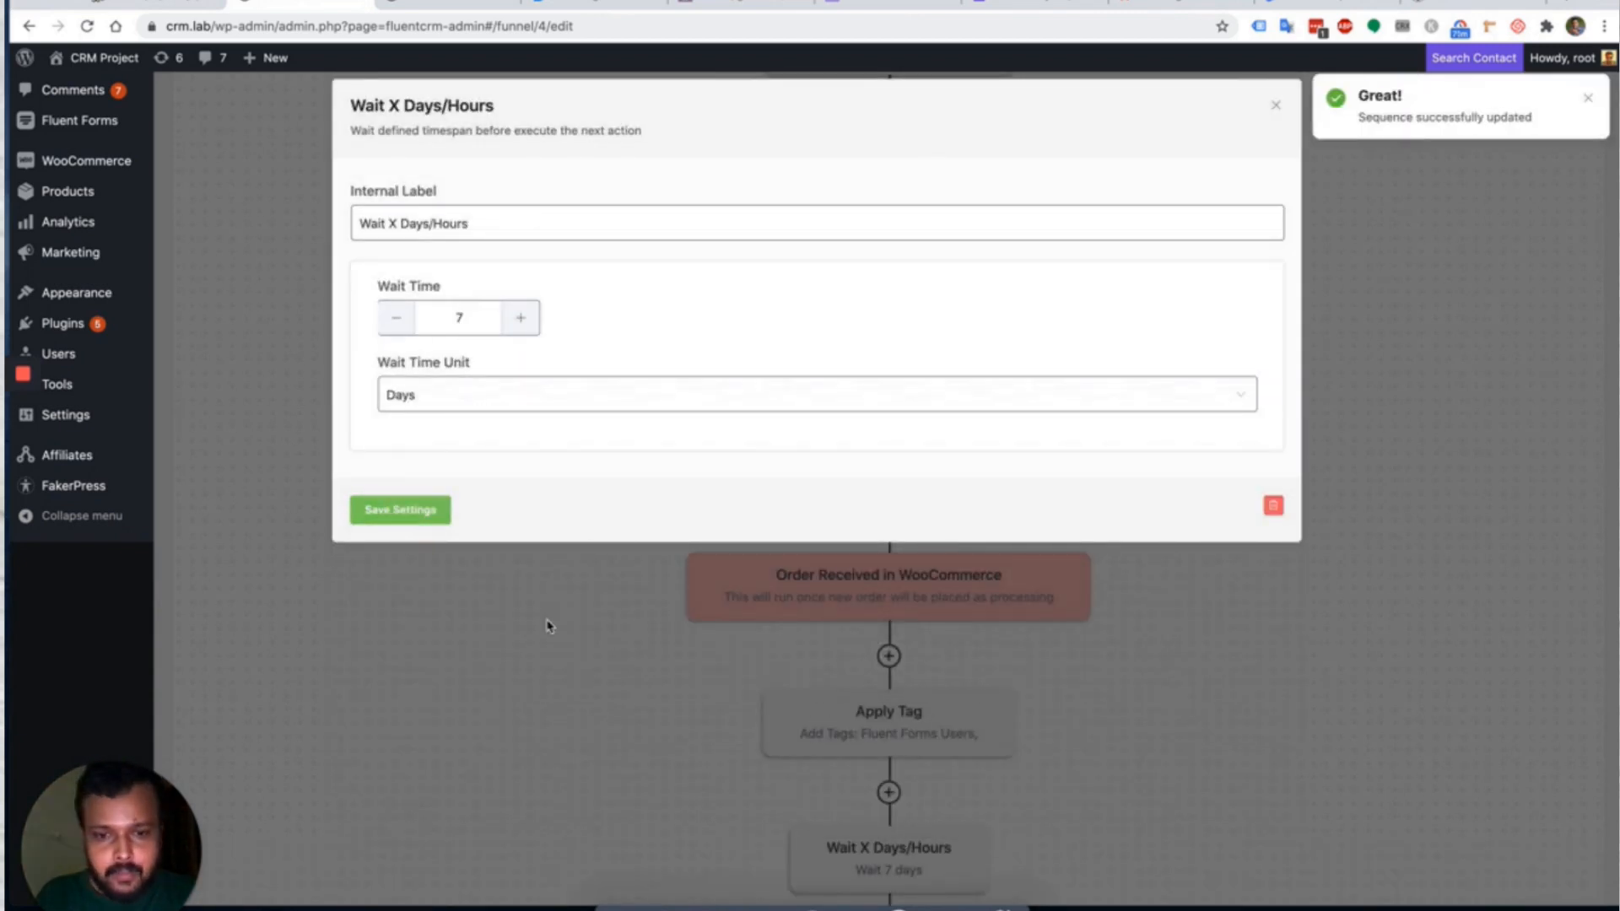
{"action": "left_click", "coordinate": [1392, 296]}
{"action": "scroll", "coordinate": [1248, 650], "scroll_direction": "down", "scroll_amount": 2}
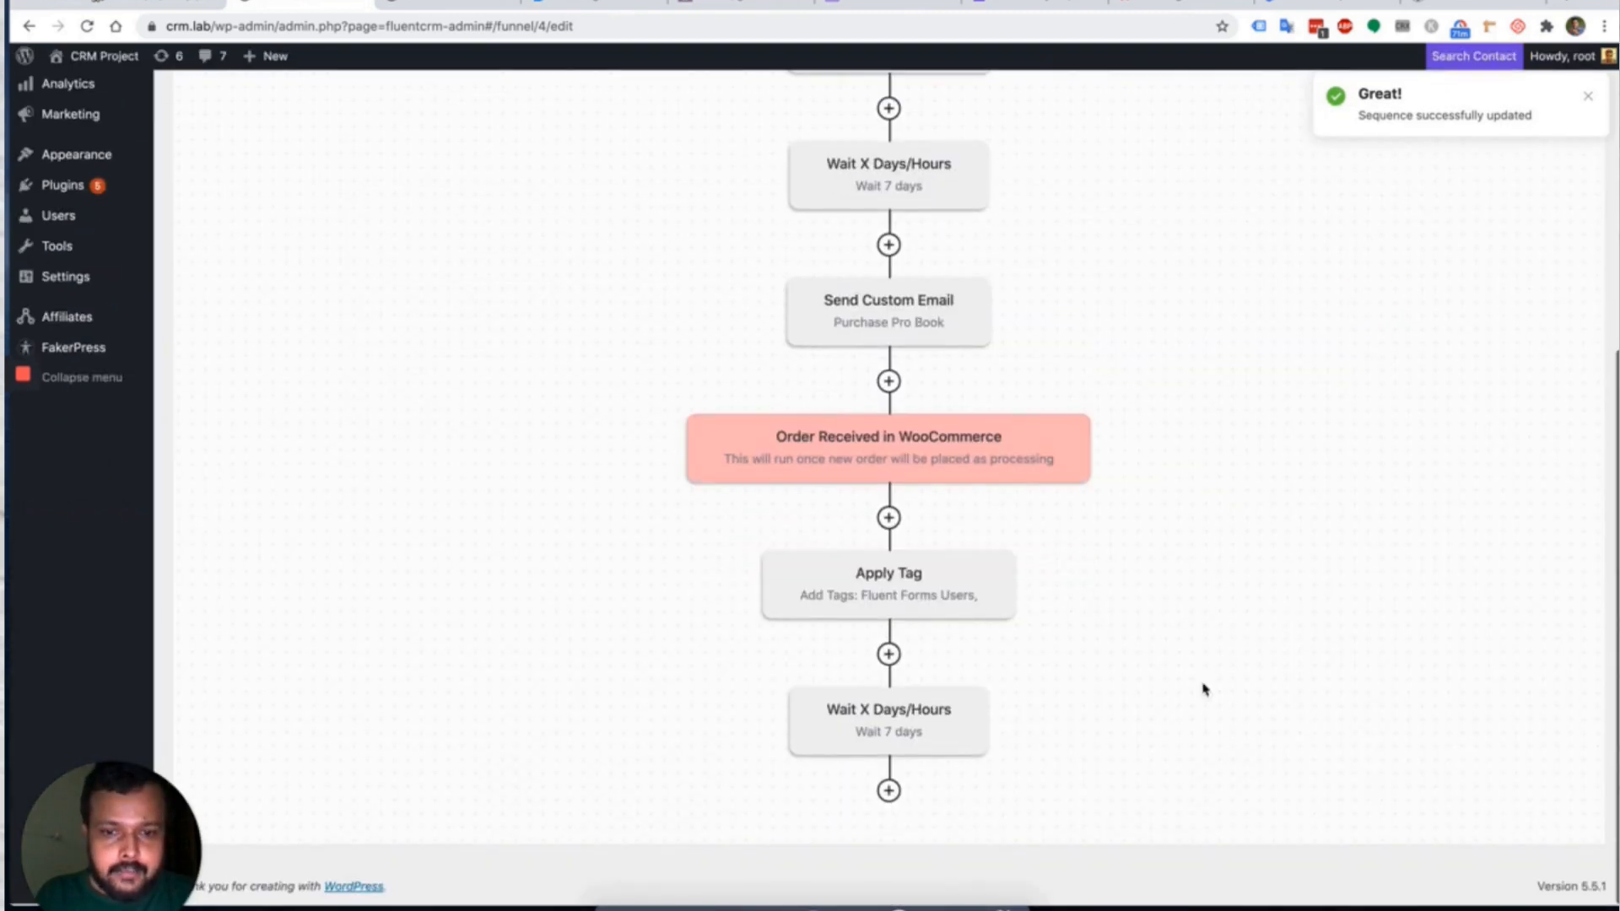
Add a Send Custom Email step from the Test template, subject 'Hello There', and save it.
{"action": "left_click", "coordinate": [889, 793]}
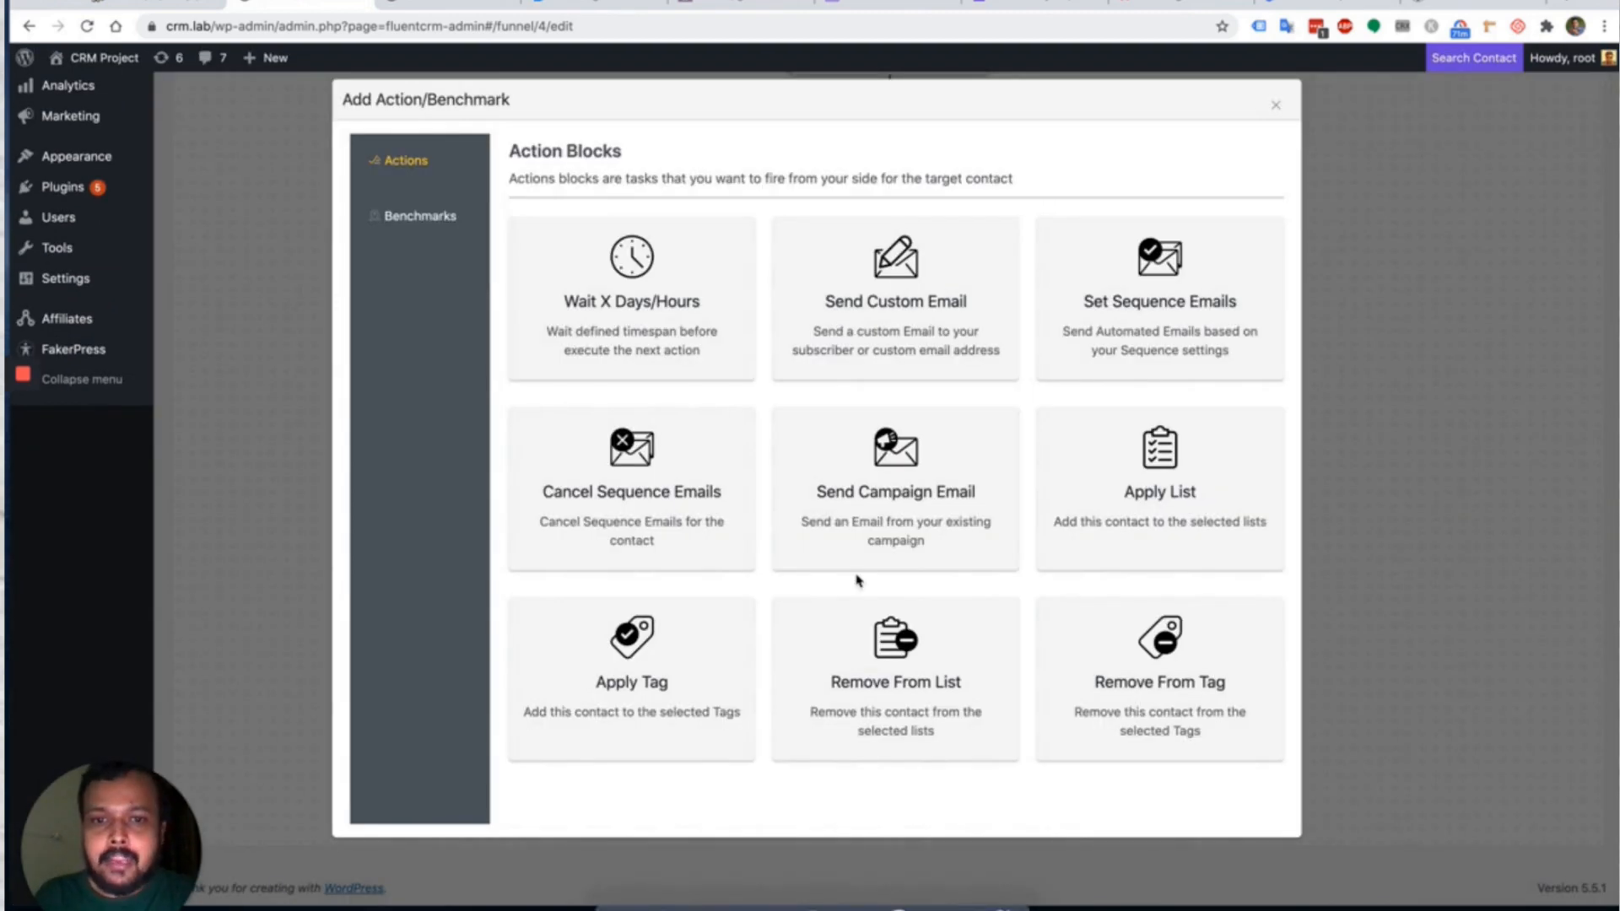
{"action": "left_click", "coordinate": [911, 314]}
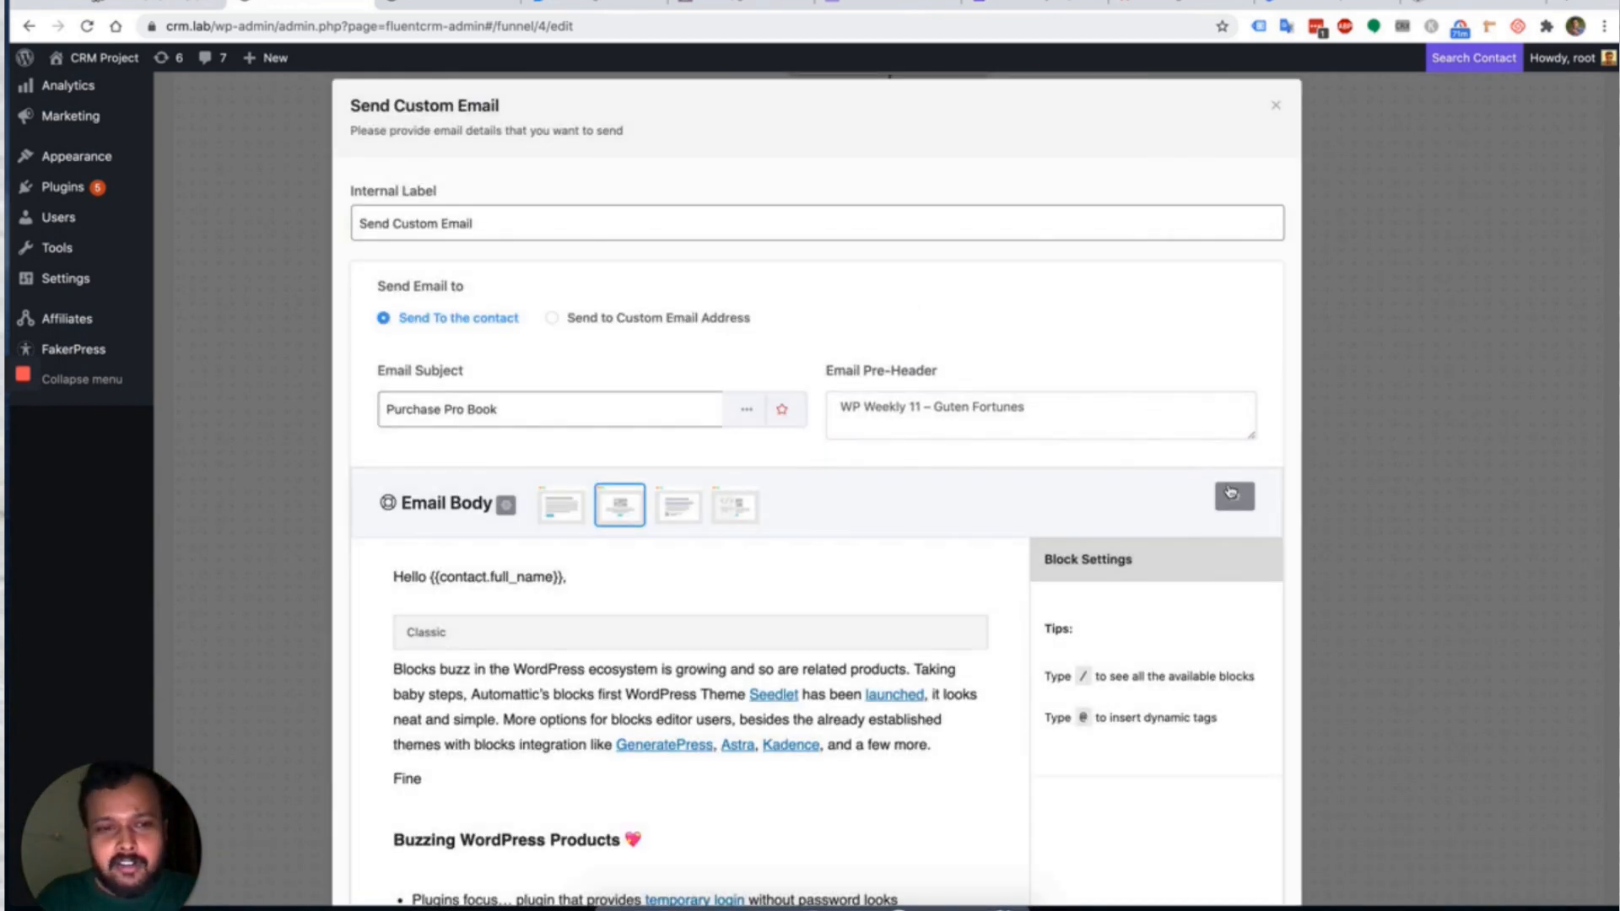
{"action": "left_click", "coordinate": [1232, 495]}
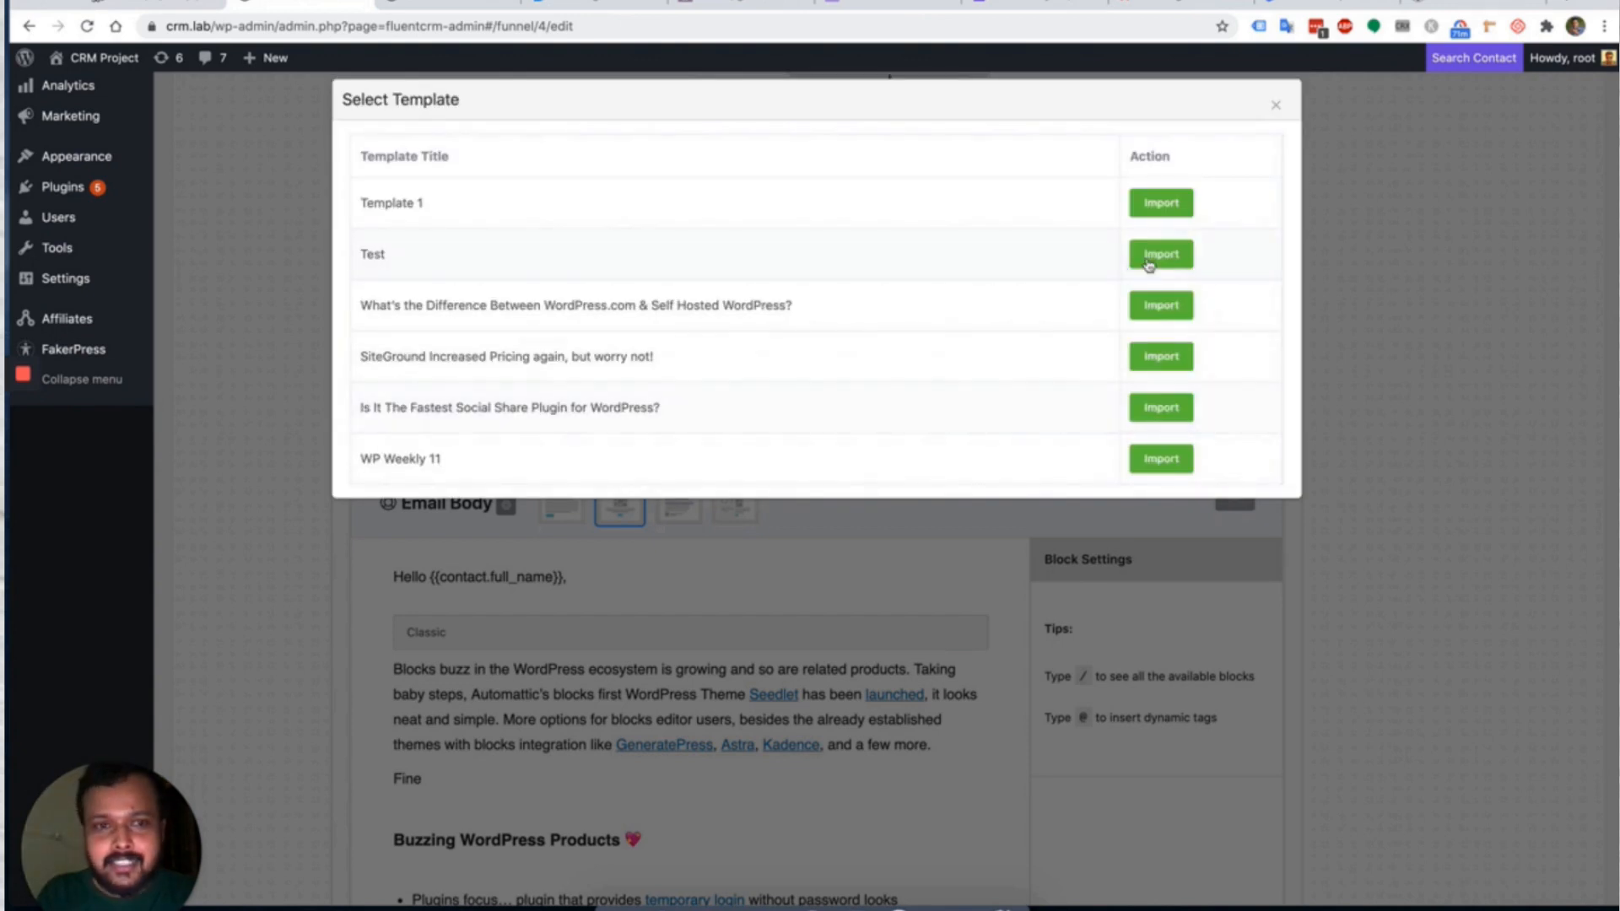
{"action": "left_click", "coordinate": [1180, 253]}
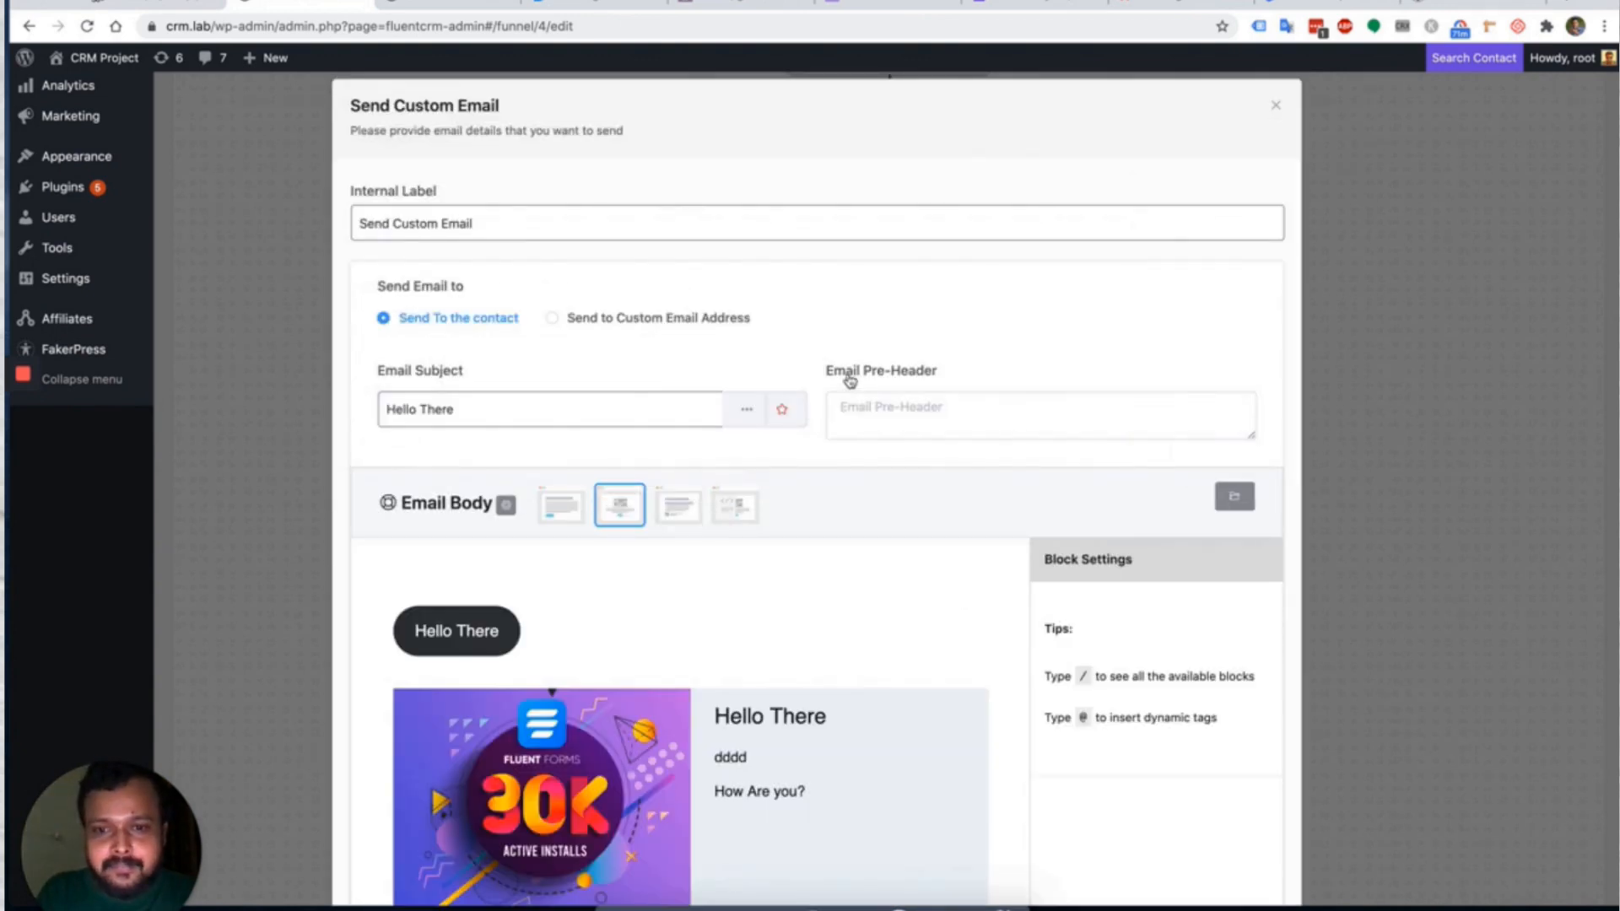
{"action": "scroll", "coordinate": [781, 709], "scroll_direction": "down", "scroll_amount": 7}
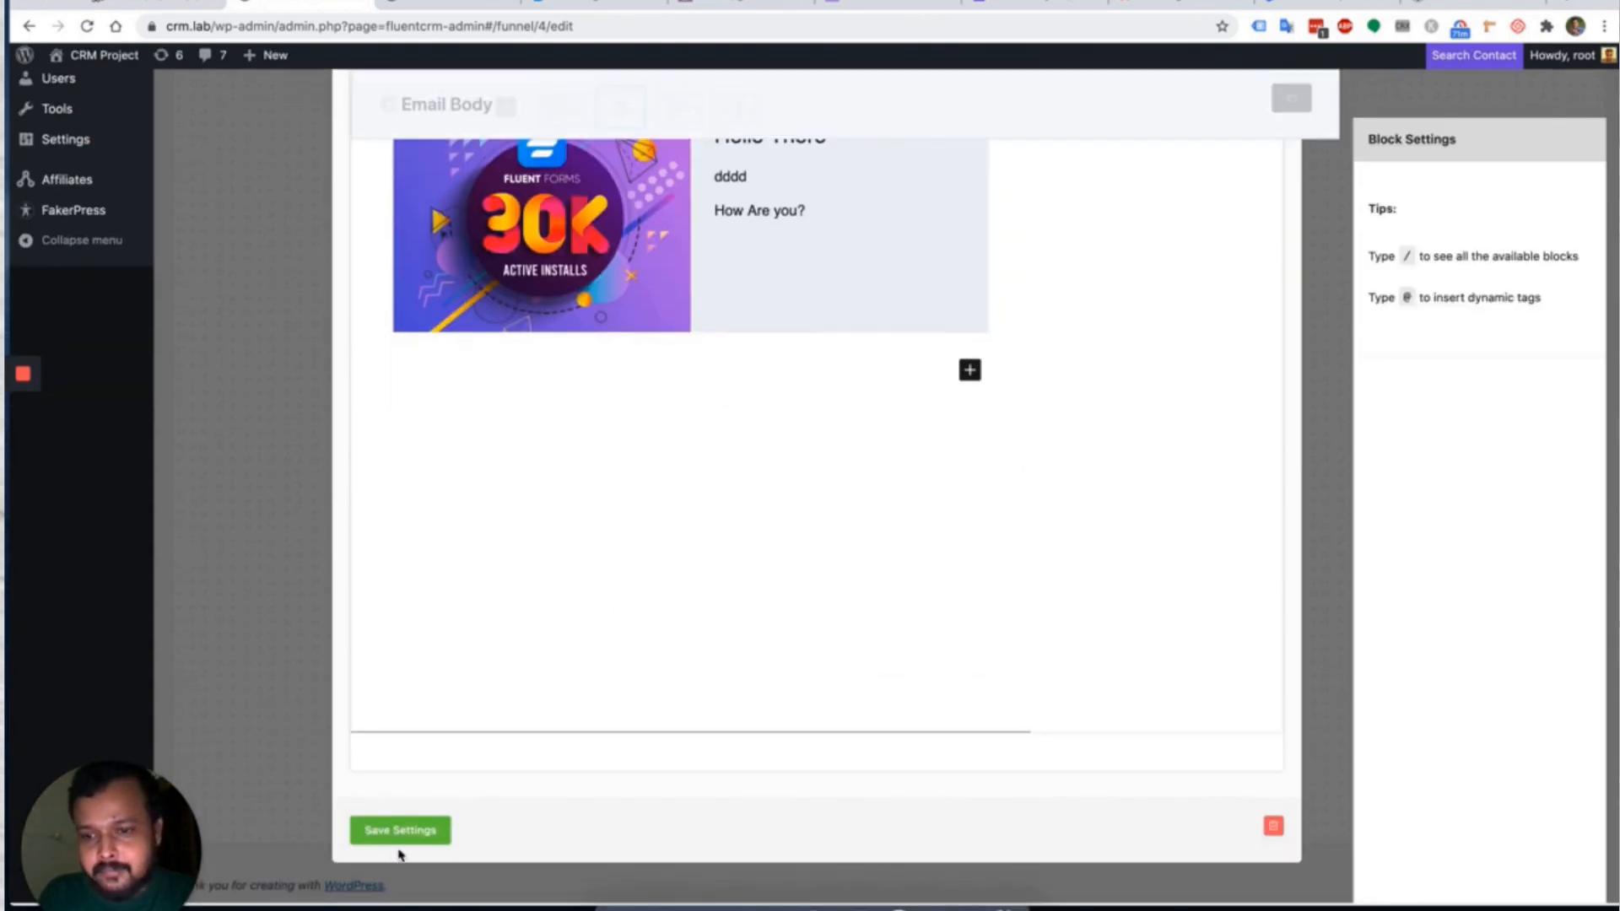
{"action": "left_click", "coordinate": [406, 832]}
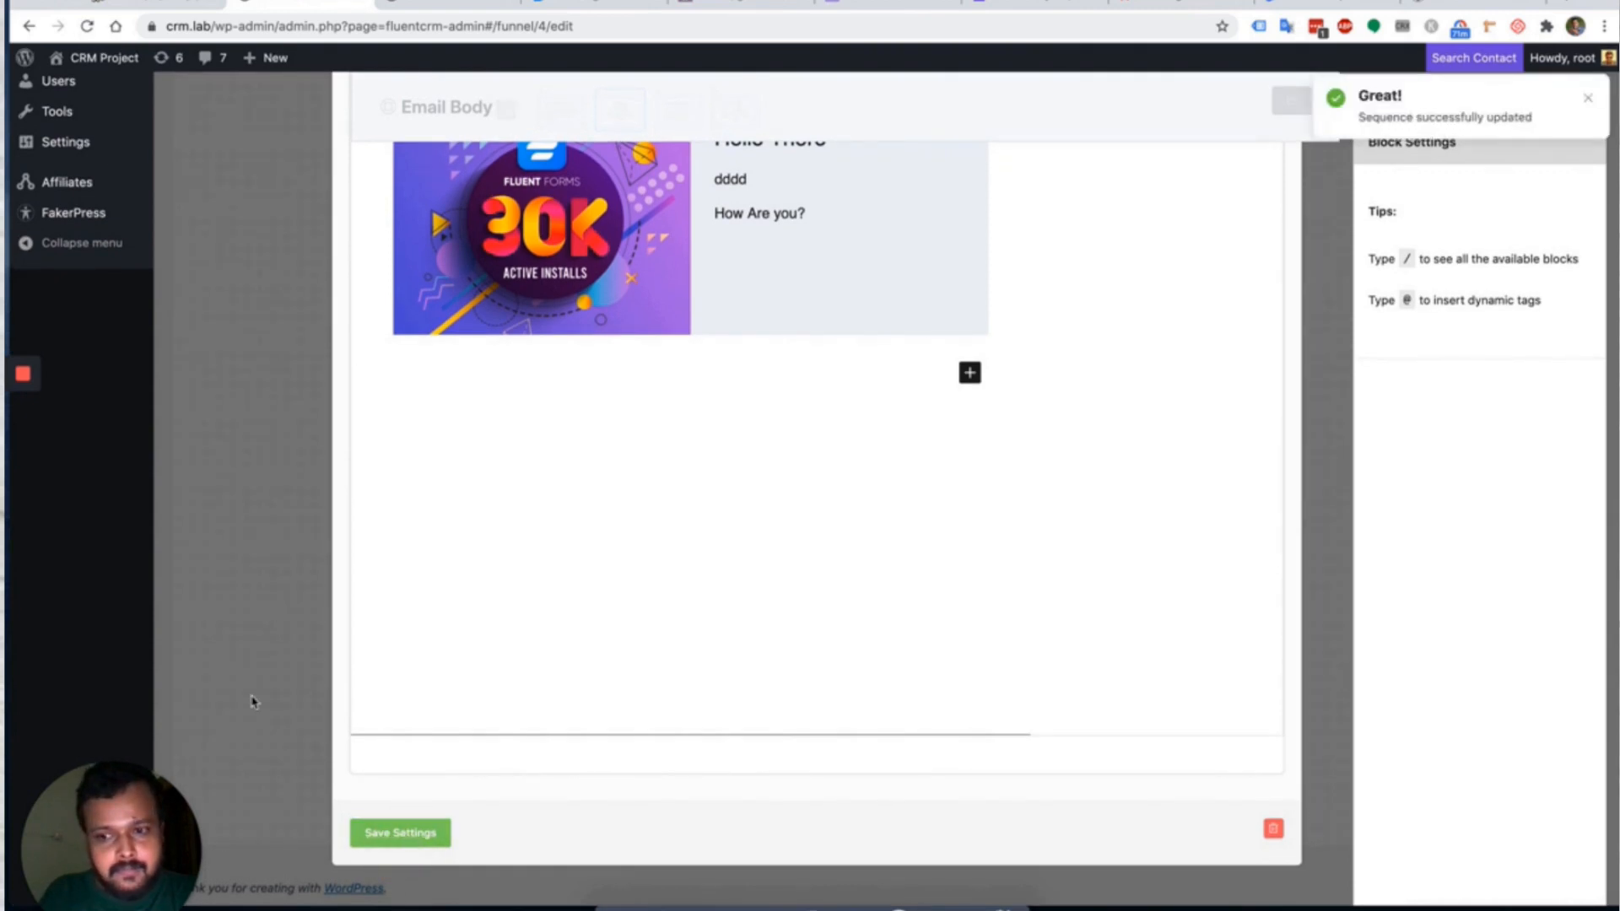
{"action": "left_click", "coordinate": [230, 536]}
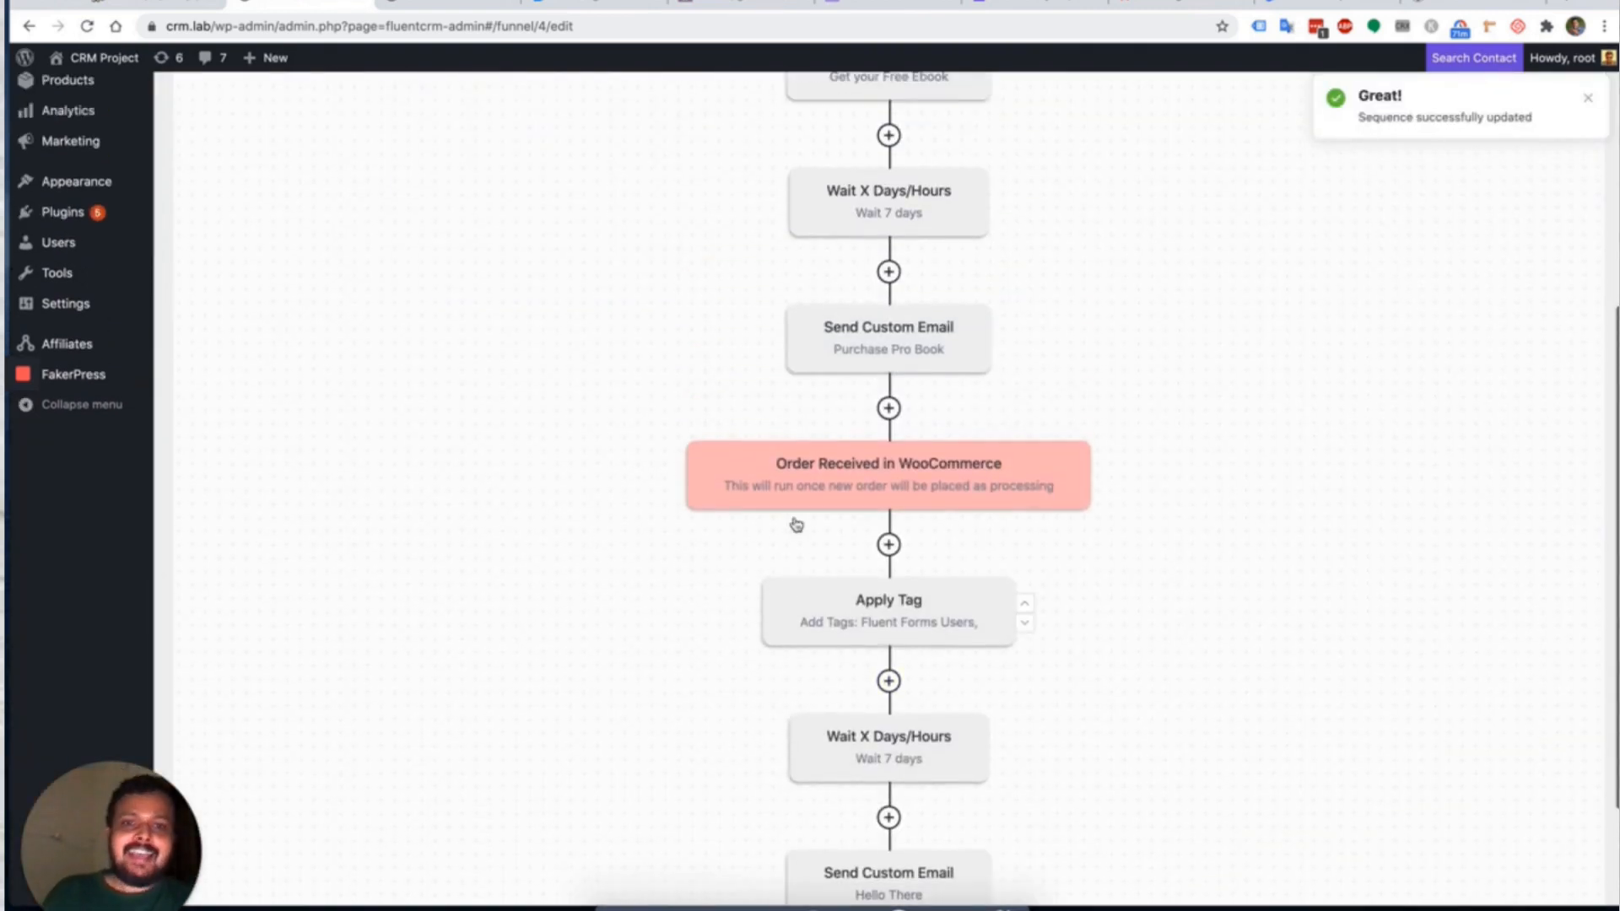
Review the Free Ebook to Real customer funnel steps, then return to the Automation Funnels list.
{"action": "scroll", "coordinate": [797, 525], "scroll_direction": "up", "scroll_amount": 5}
{"action": "scroll", "coordinate": [796, 524], "scroll_direction": "down", "scroll_amount": 6}
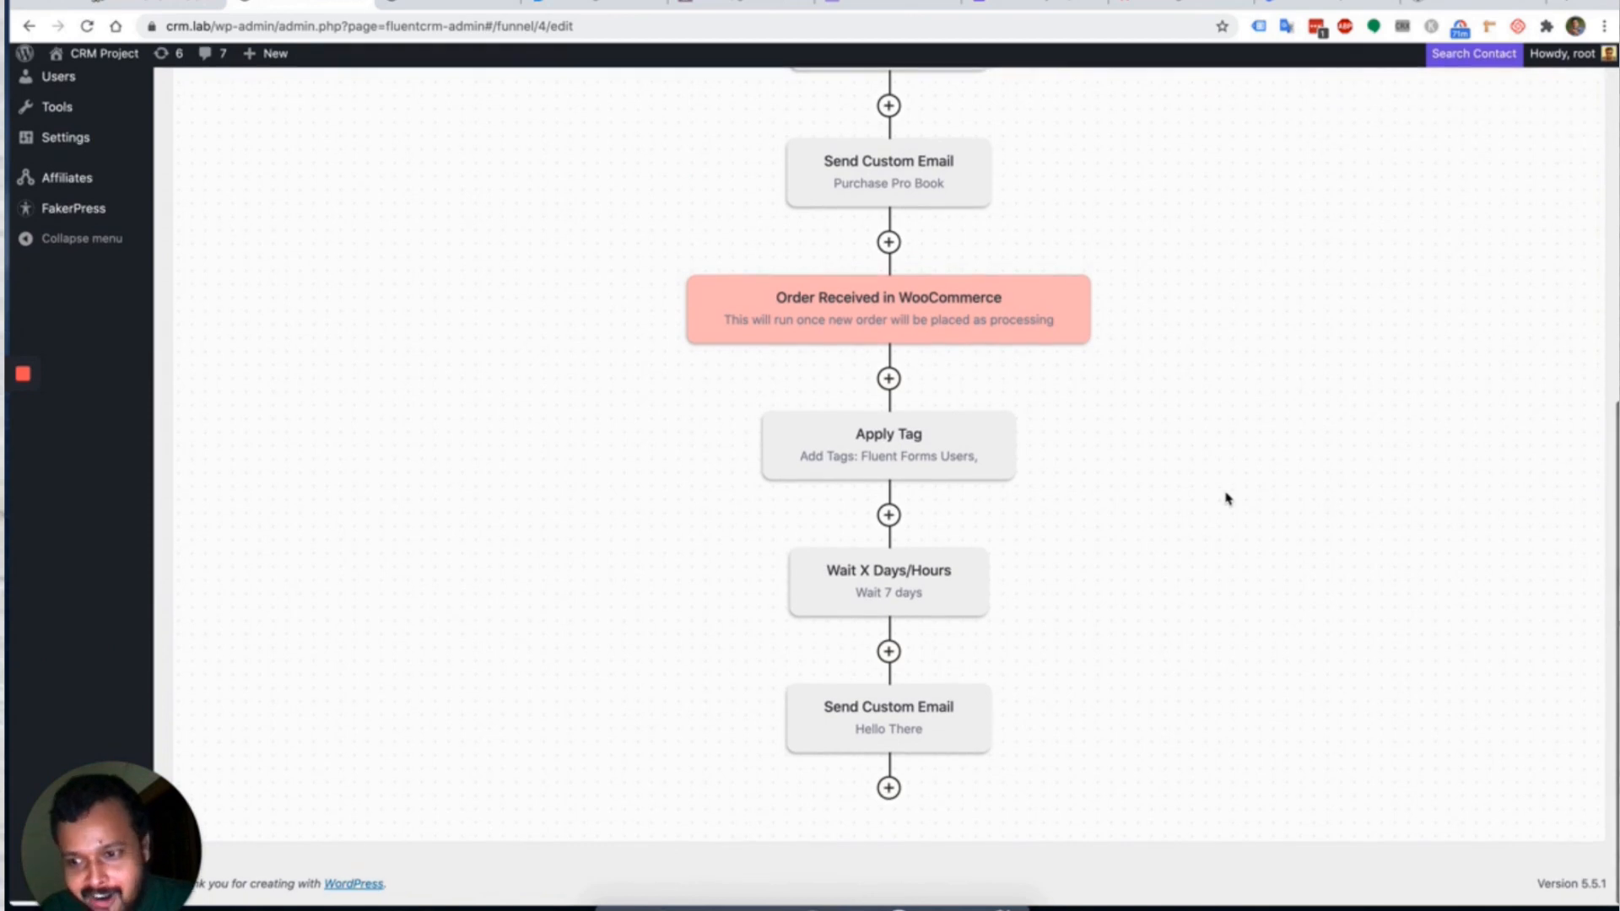
{"action": "scroll", "coordinate": [1228, 499], "scroll_direction": "up", "scroll_amount": 10}
{"action": "scroll", "coordinate": [1227, 498], "scroll_direction": "down", "scroll_amount": 10}
{"action": "scroll", "coordinate": [1227, 498], "scroll_direction": "up", "scroll_amount": 8}
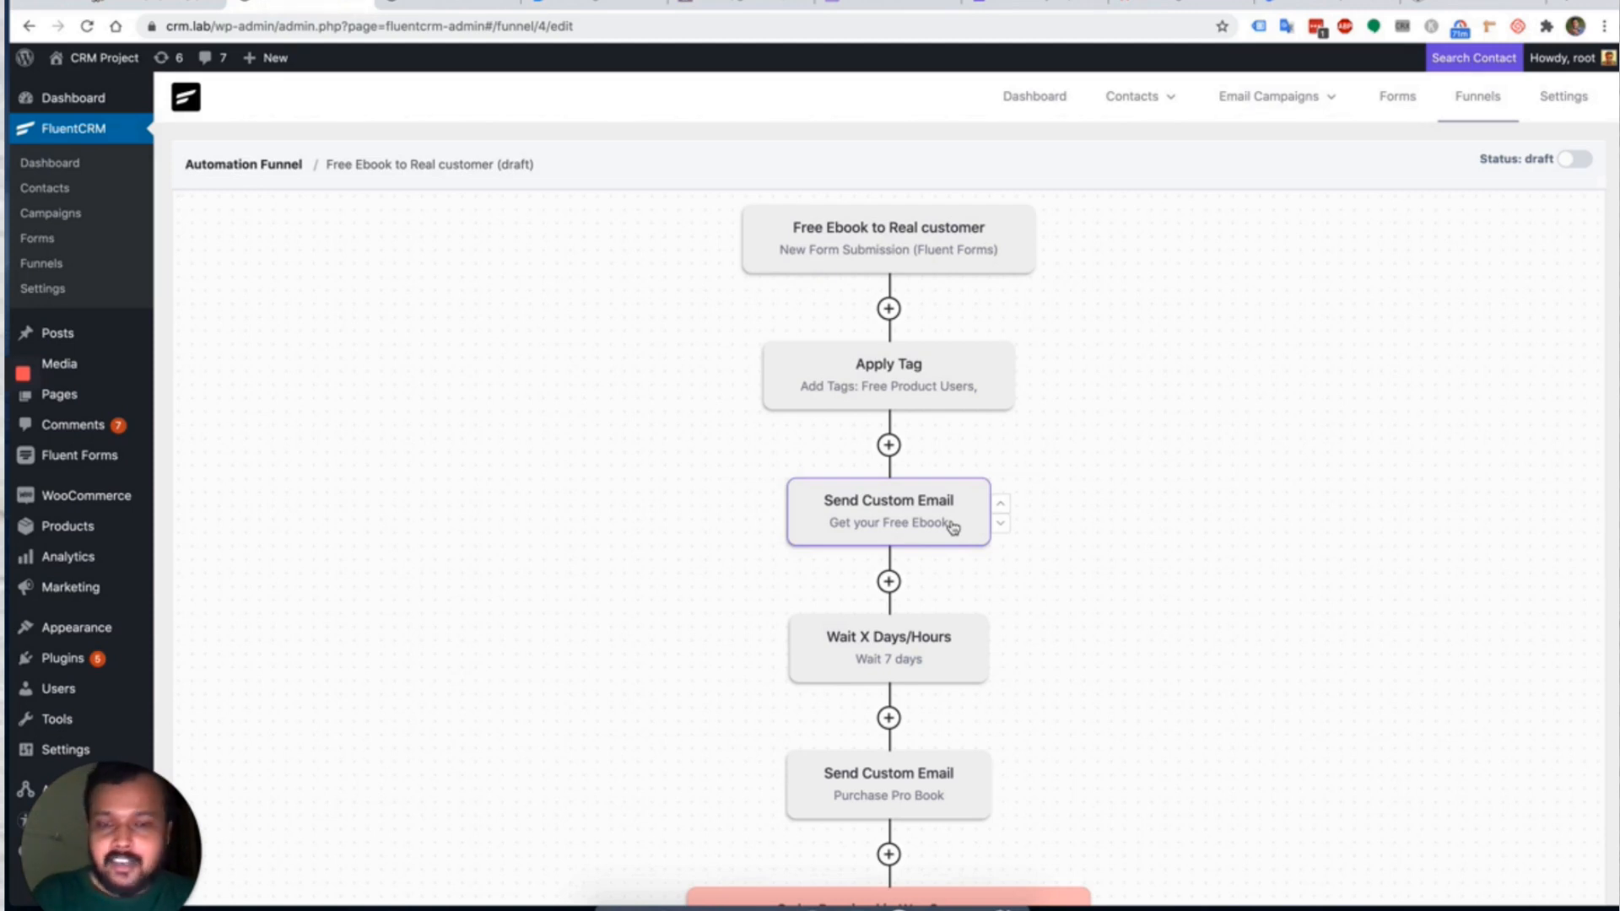
{"action": "scroll", "coordinate": [953, 527], "scroll_direction": "down", "scroll_amount": 6}
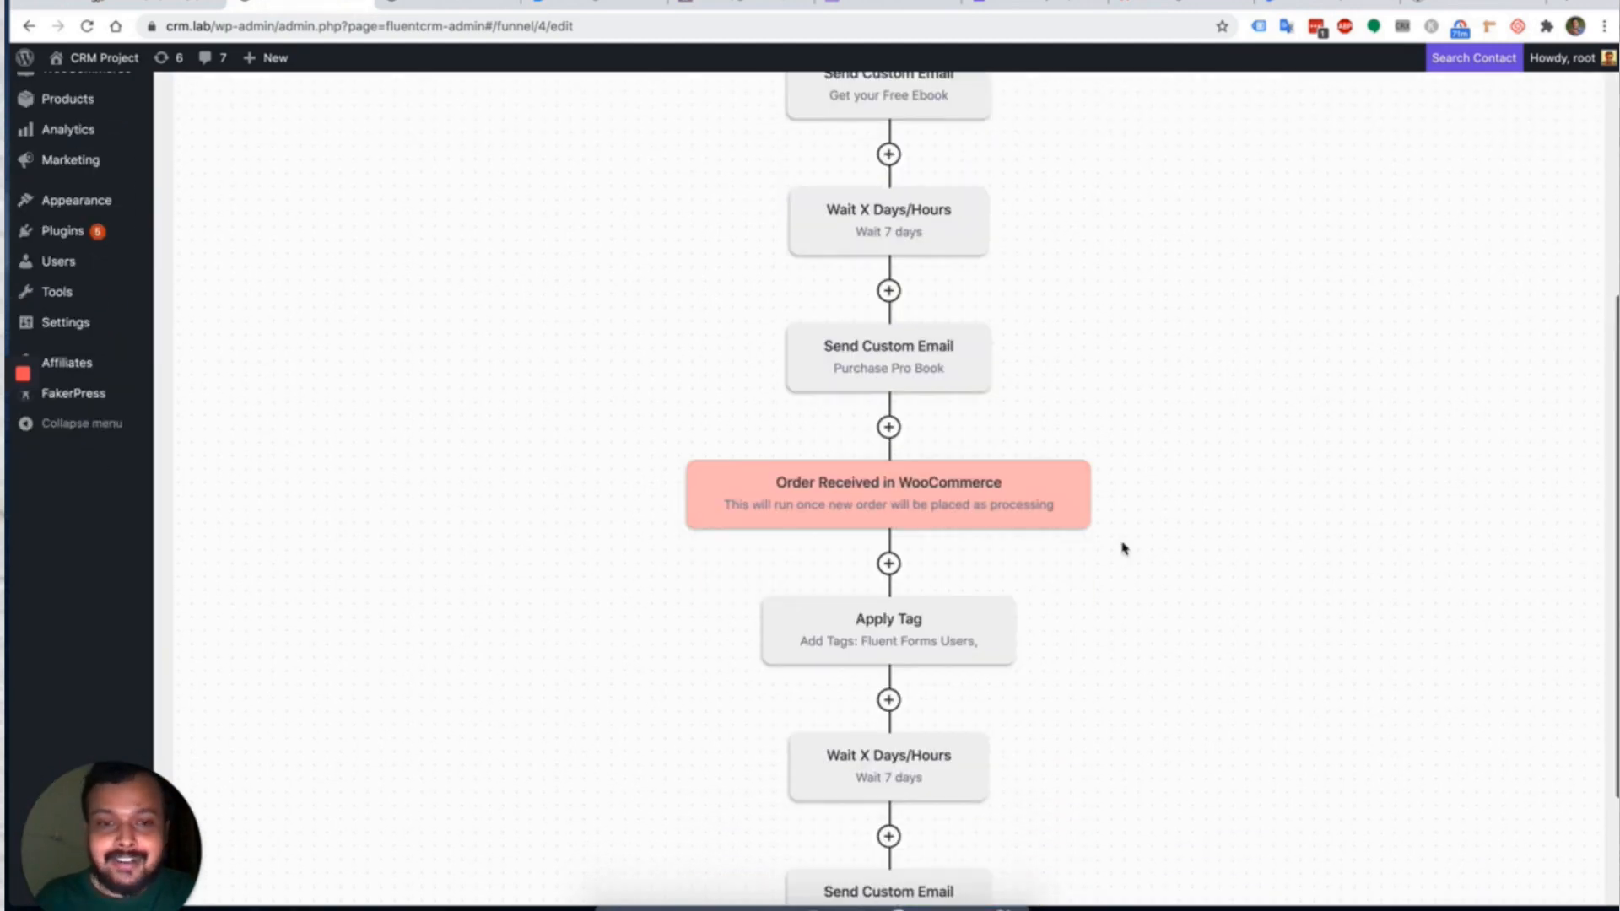
{"action": "scroll", "coordinate": [1179, 469], "scroll_direction": "down", "scroll_amount": 2}
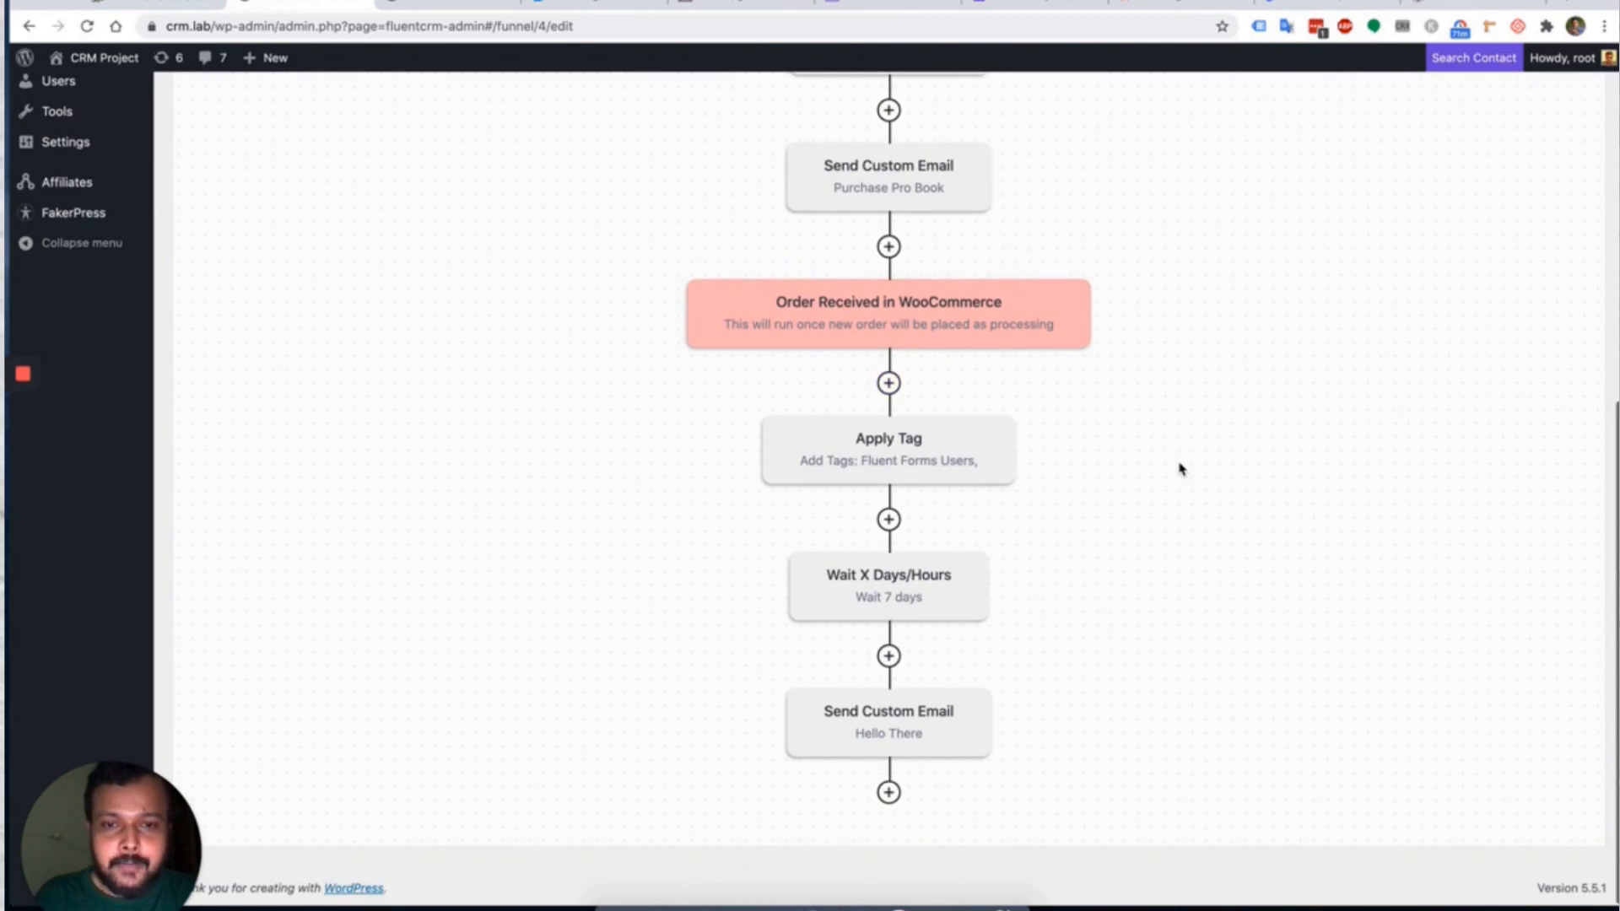
{"action": "scroll", "coordinate": [1179, 469], "scroll_direction": "up", "scroll_amount": 6}
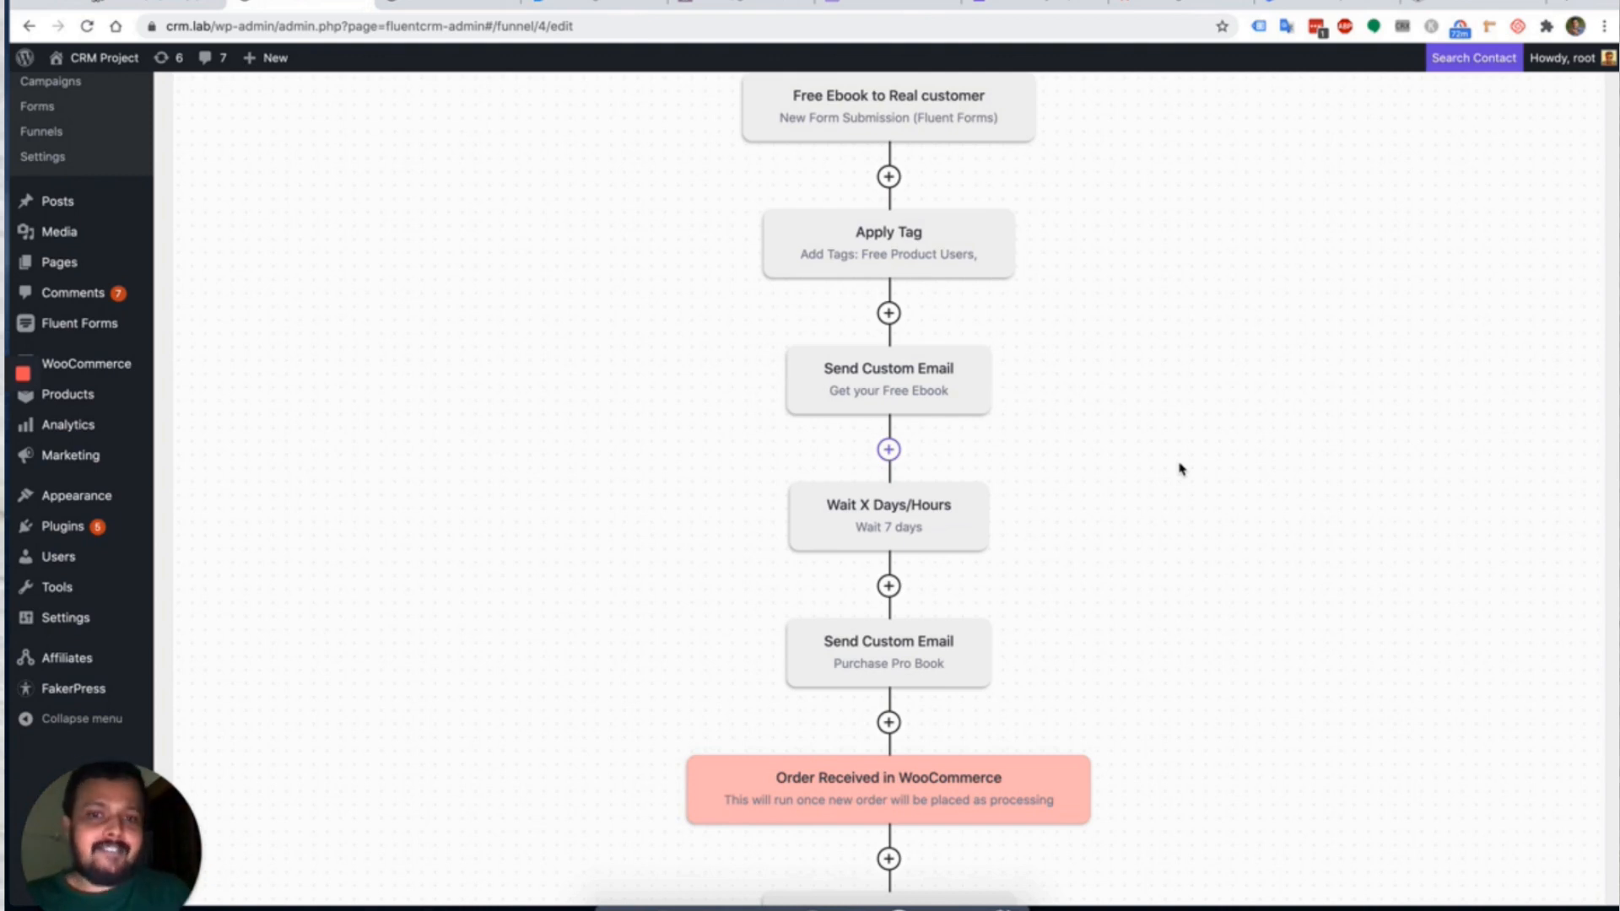
{"action": "scroll", "coordinate": [1180, 469], "scroll_direction": "up", "scroll_amount": 3}
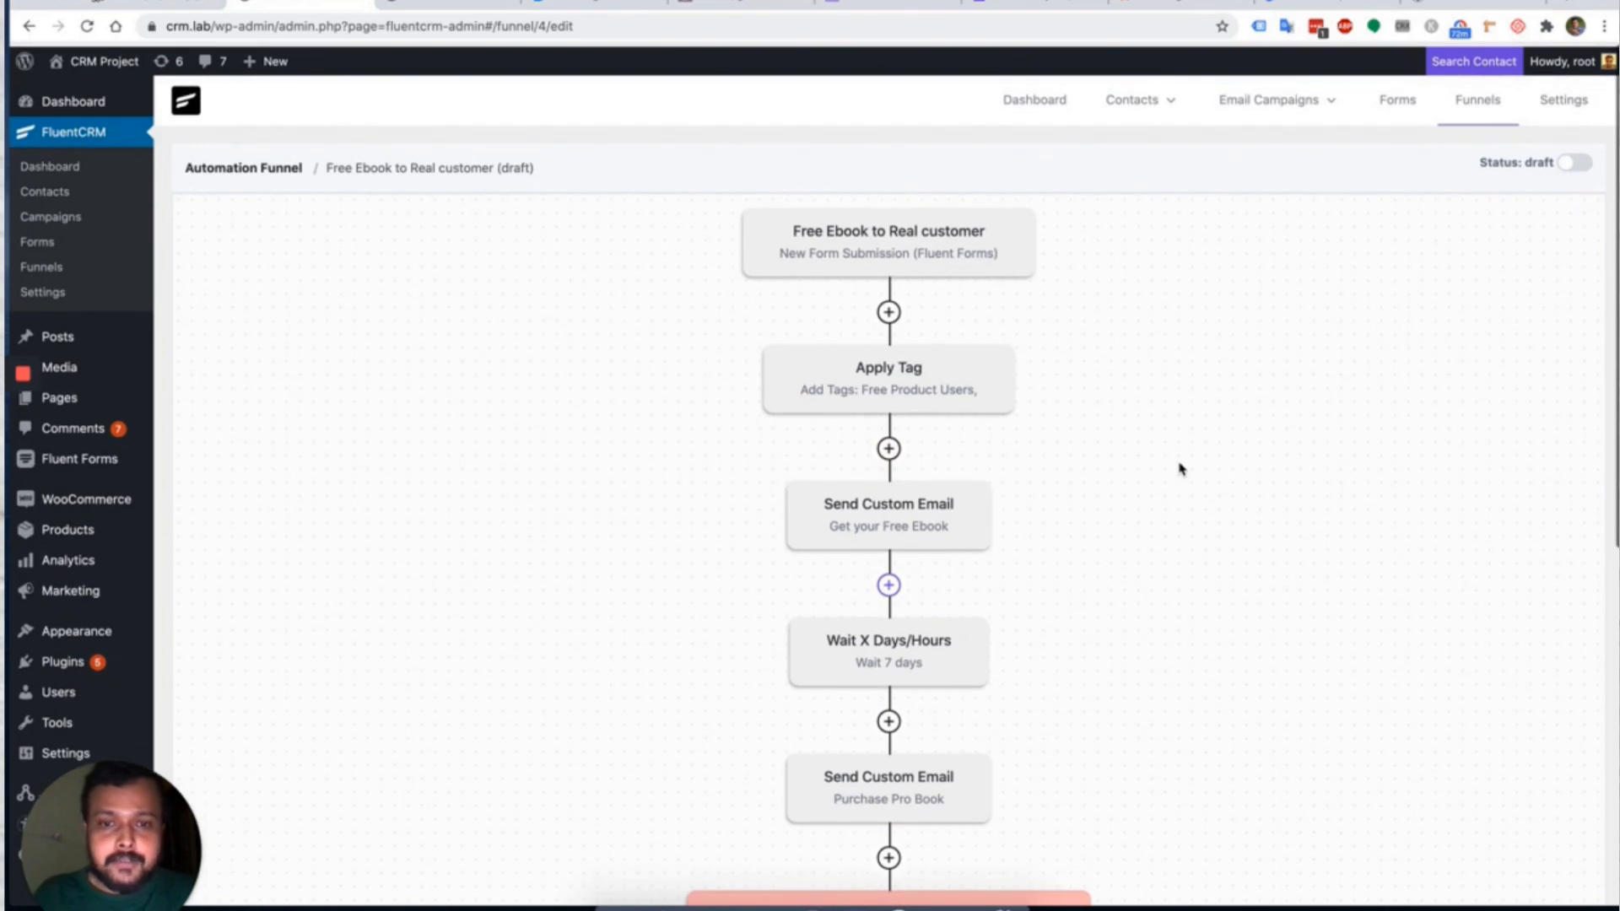
{"action": "scroll", "coordinate": [1206, 350], "scroll_direction": "down", "scroll_amount": 3}
{"action": "scroll", "coordinate": [1210, 348], "scroll_direction": "up", "scroll_amount": 3}
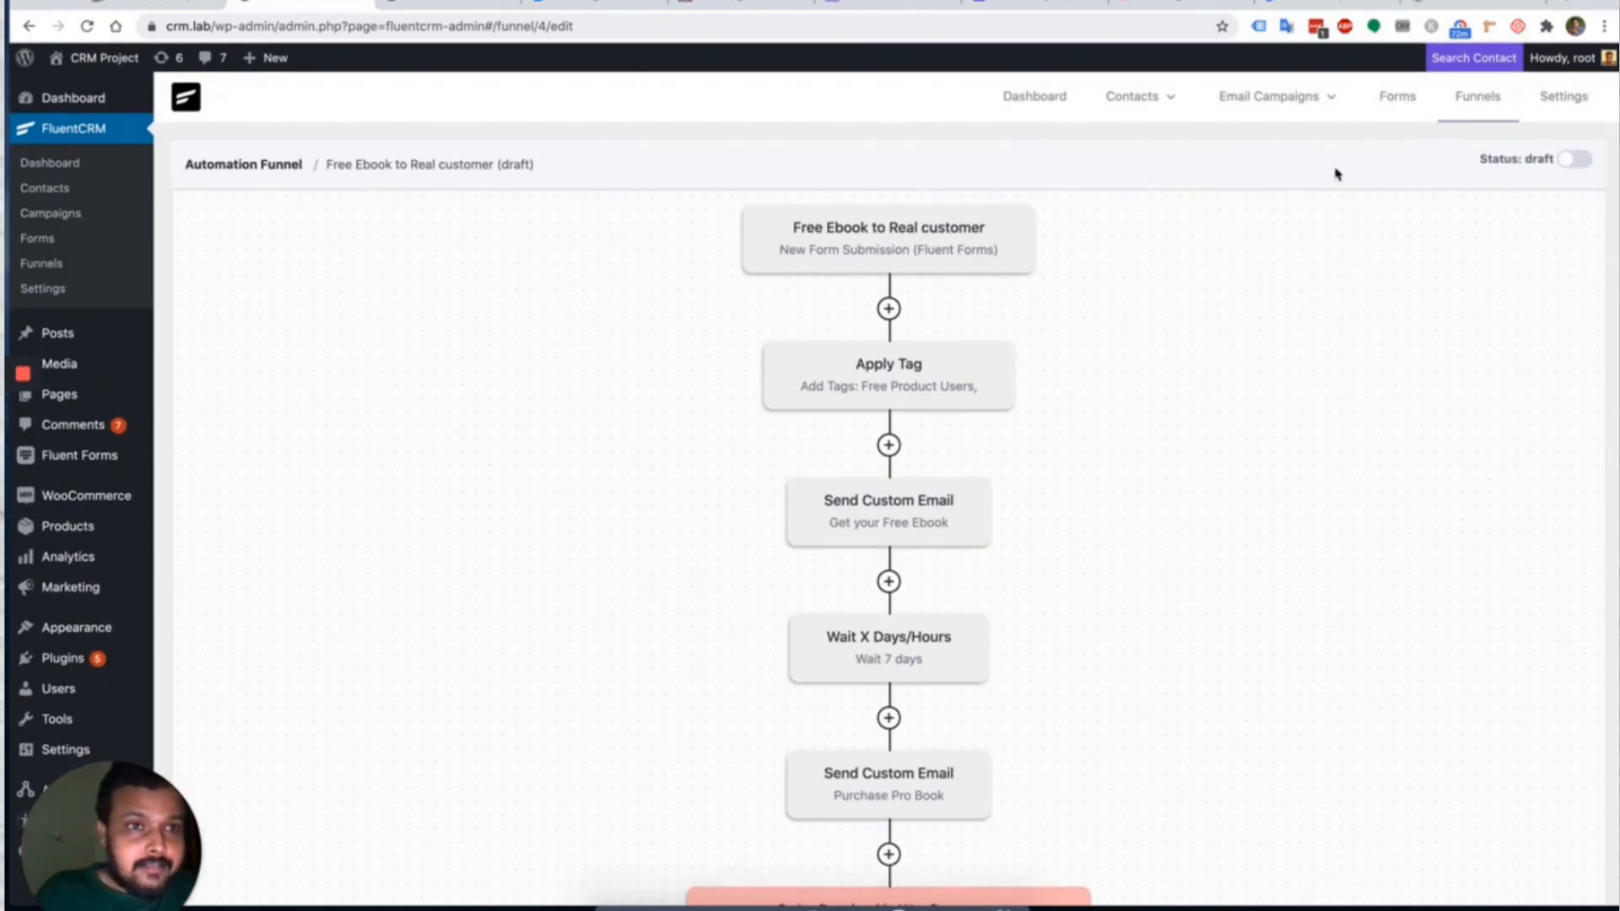
{"action": "left_click", "coordinate": [1477, 96]}
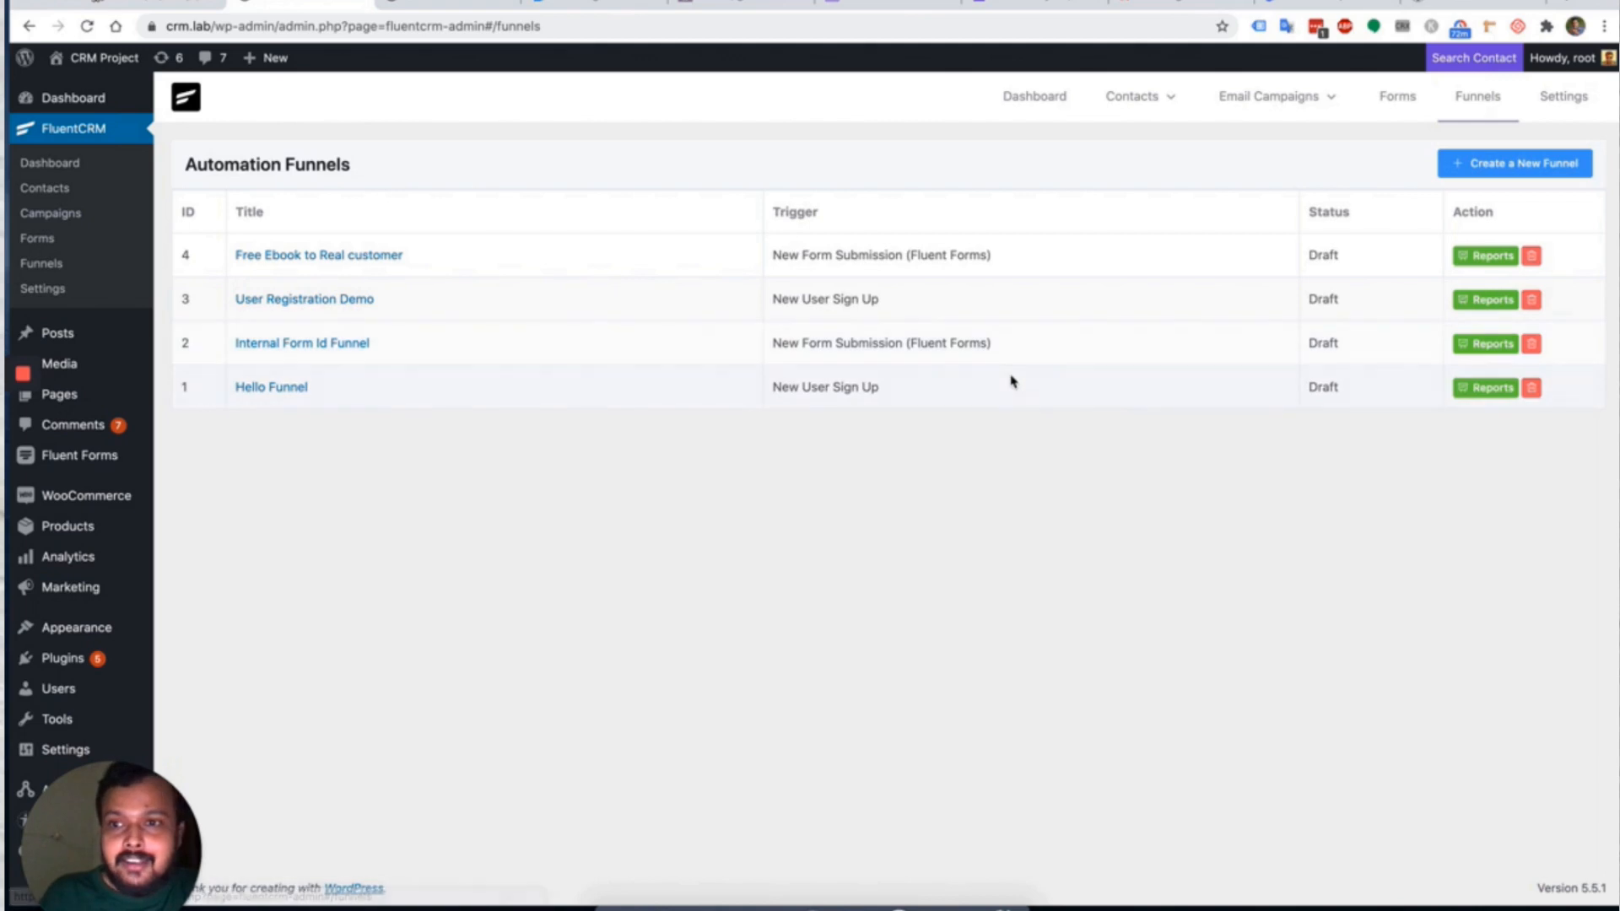
Check the empty reports for Hello Funnel and Internal Form Id Funnel, then go to Settings.
{"action": "left_click", "coordinate": [1485, 387]}
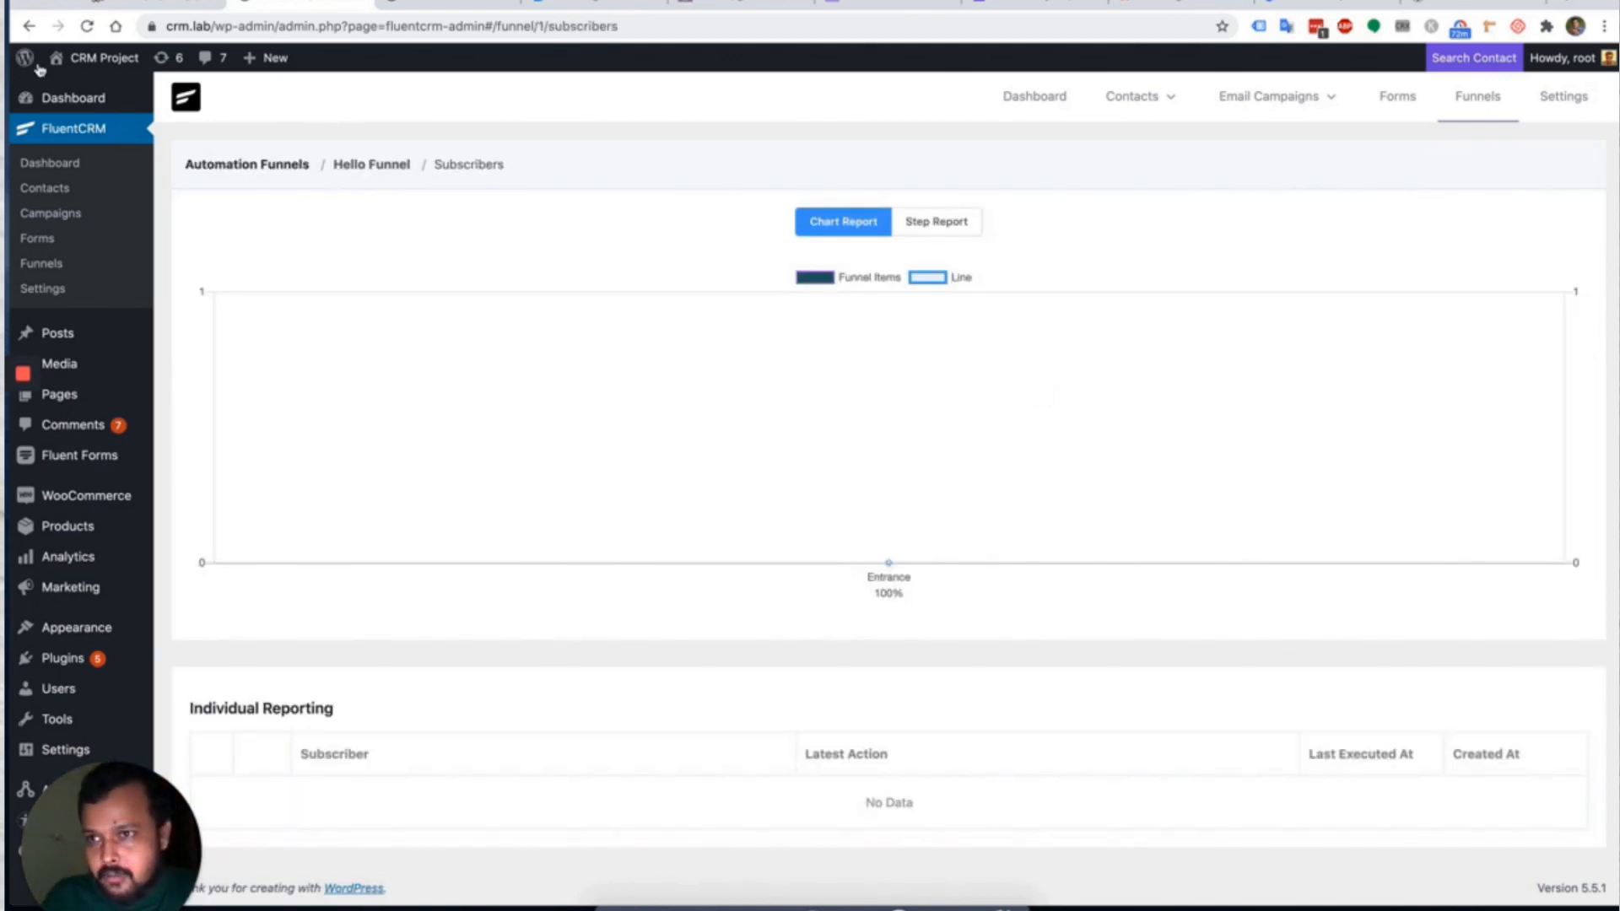
{"action": "left_click", "coordinate": [29, 26]}
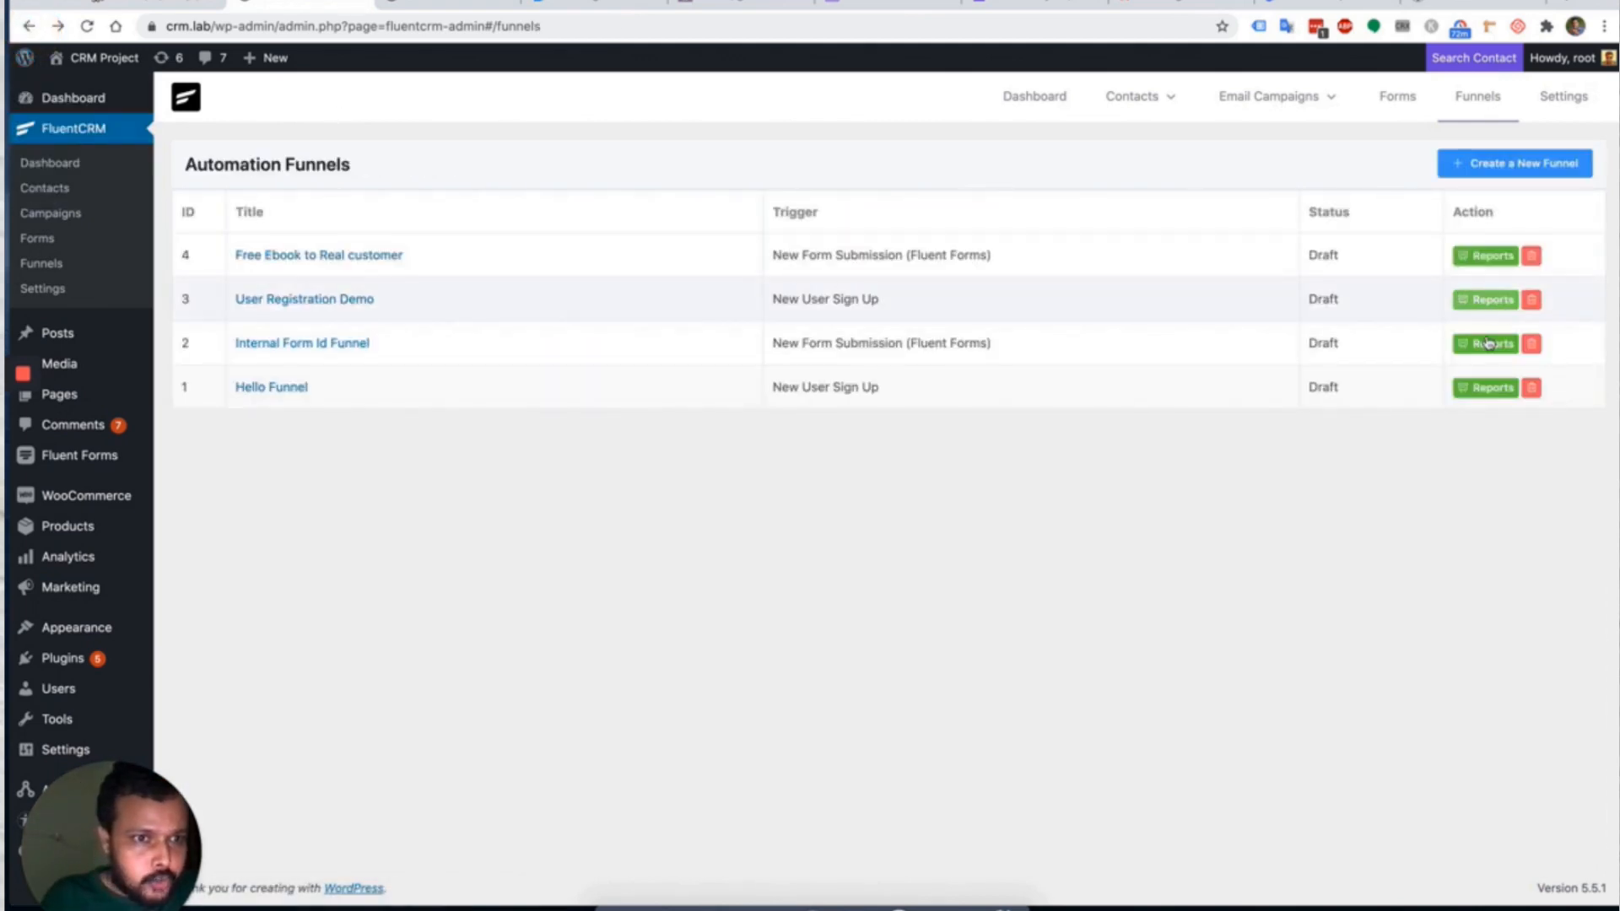
{"action": "left_click", "coordinate": [1484, 343]}
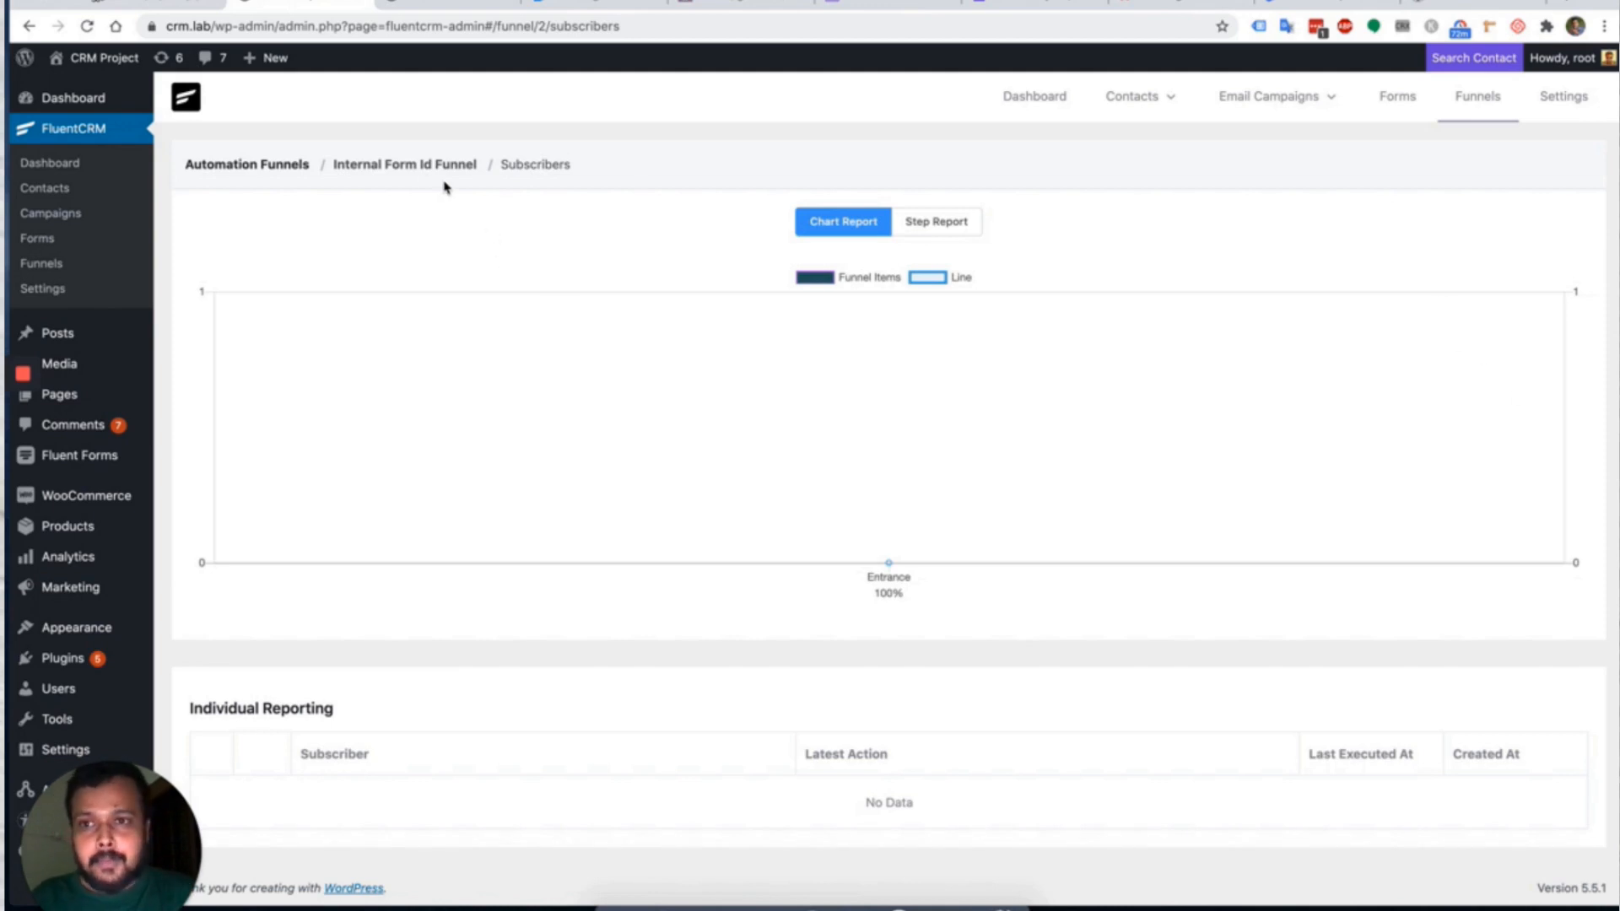
{"action": "left_click", "coordinate": [284, 166]}
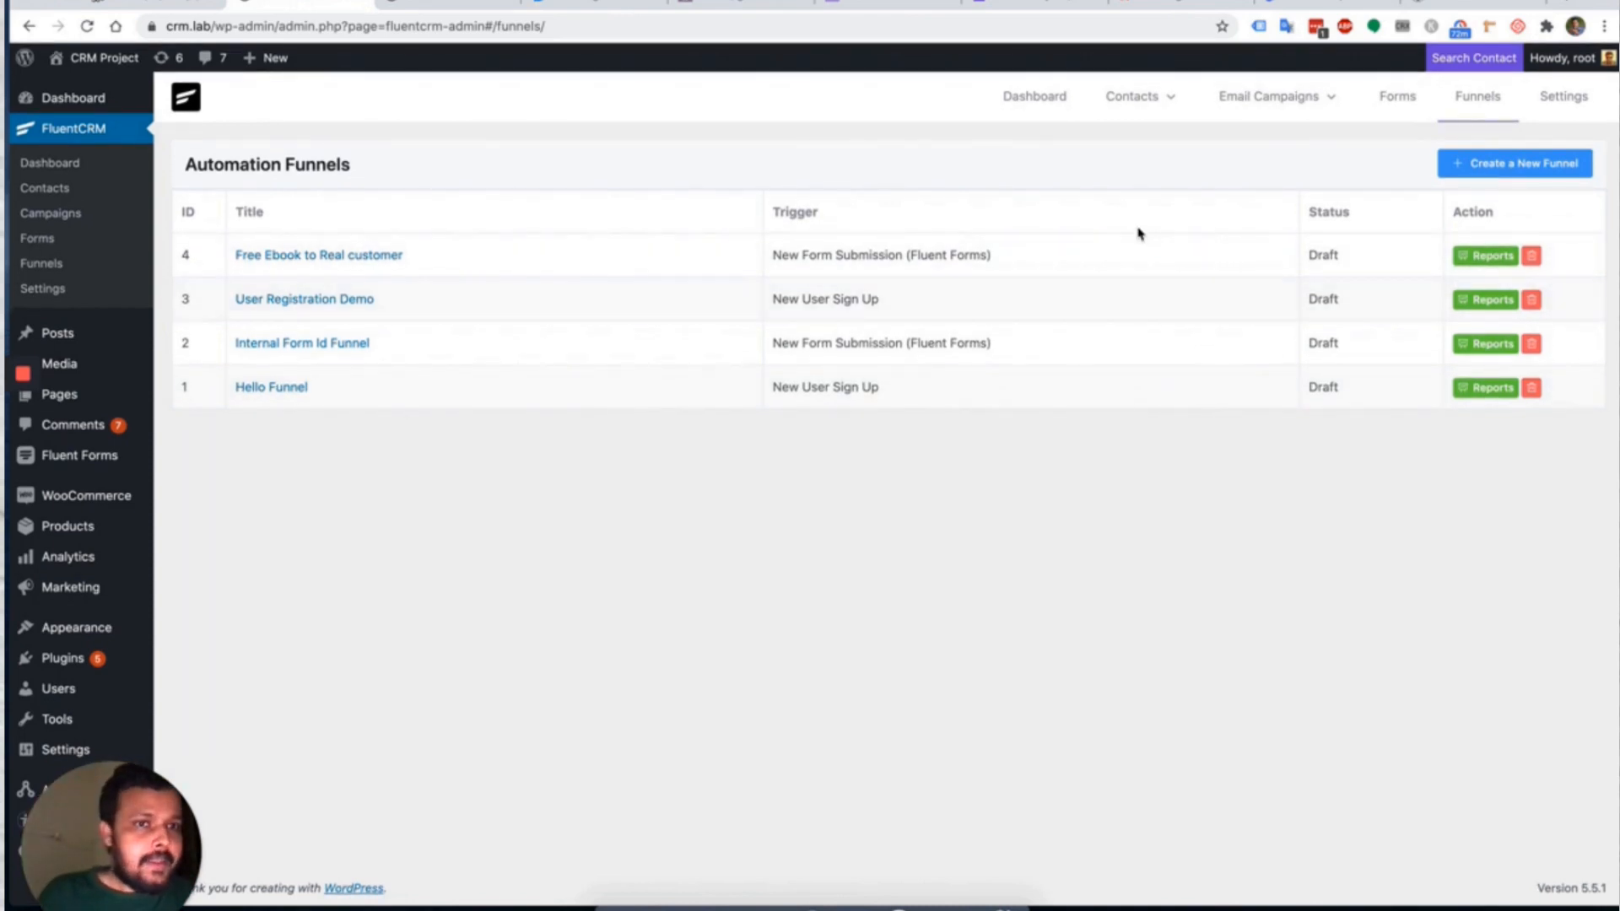
{"action": "left_click", "coordinate": [1565, 99]}
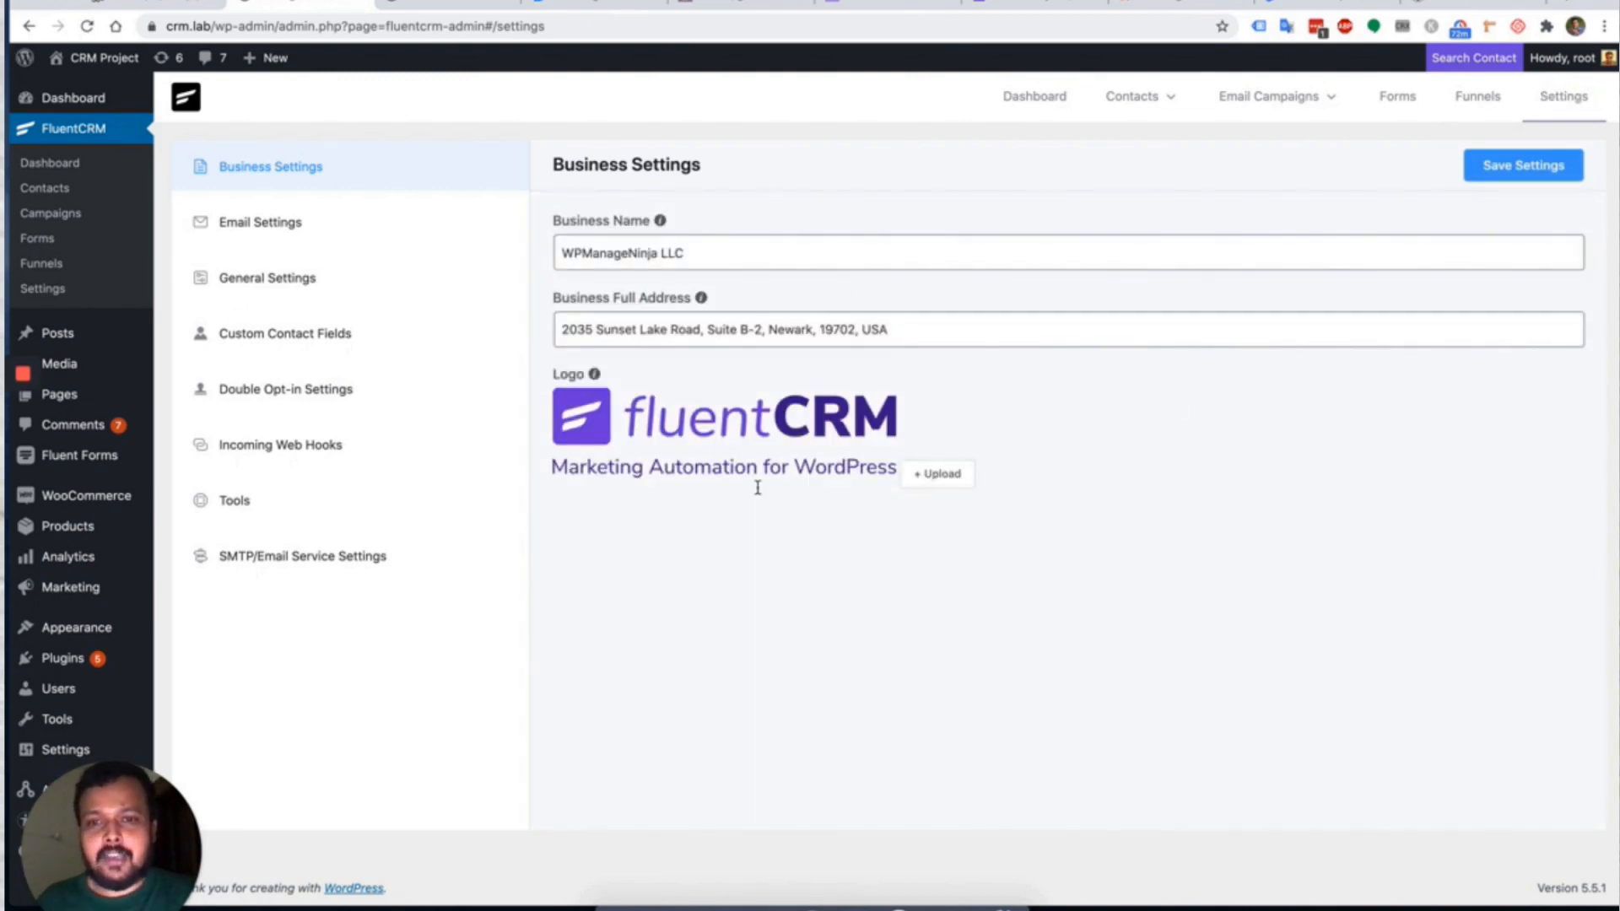
In Email Settings, change Maximum Email Limit Per Second from 1000 to 30.
{"action": "left_click", "coordinate": [243, 223]}
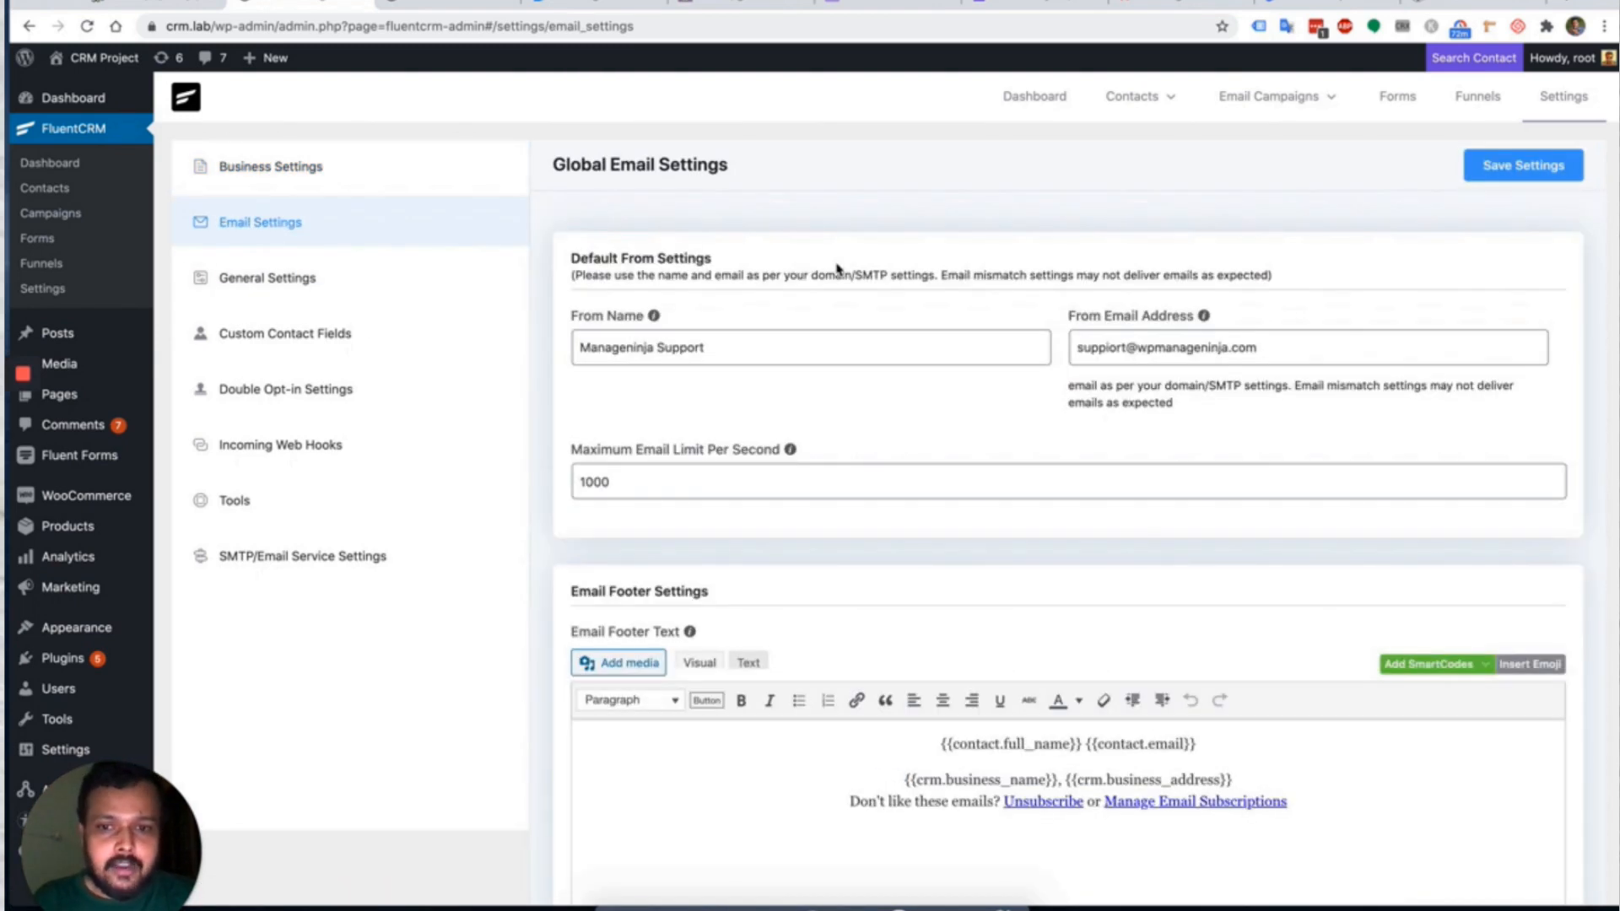
{"action": "scroll", "coordinate": [853, 474], "scroll_direction": "down", "scroll_amount": 3}
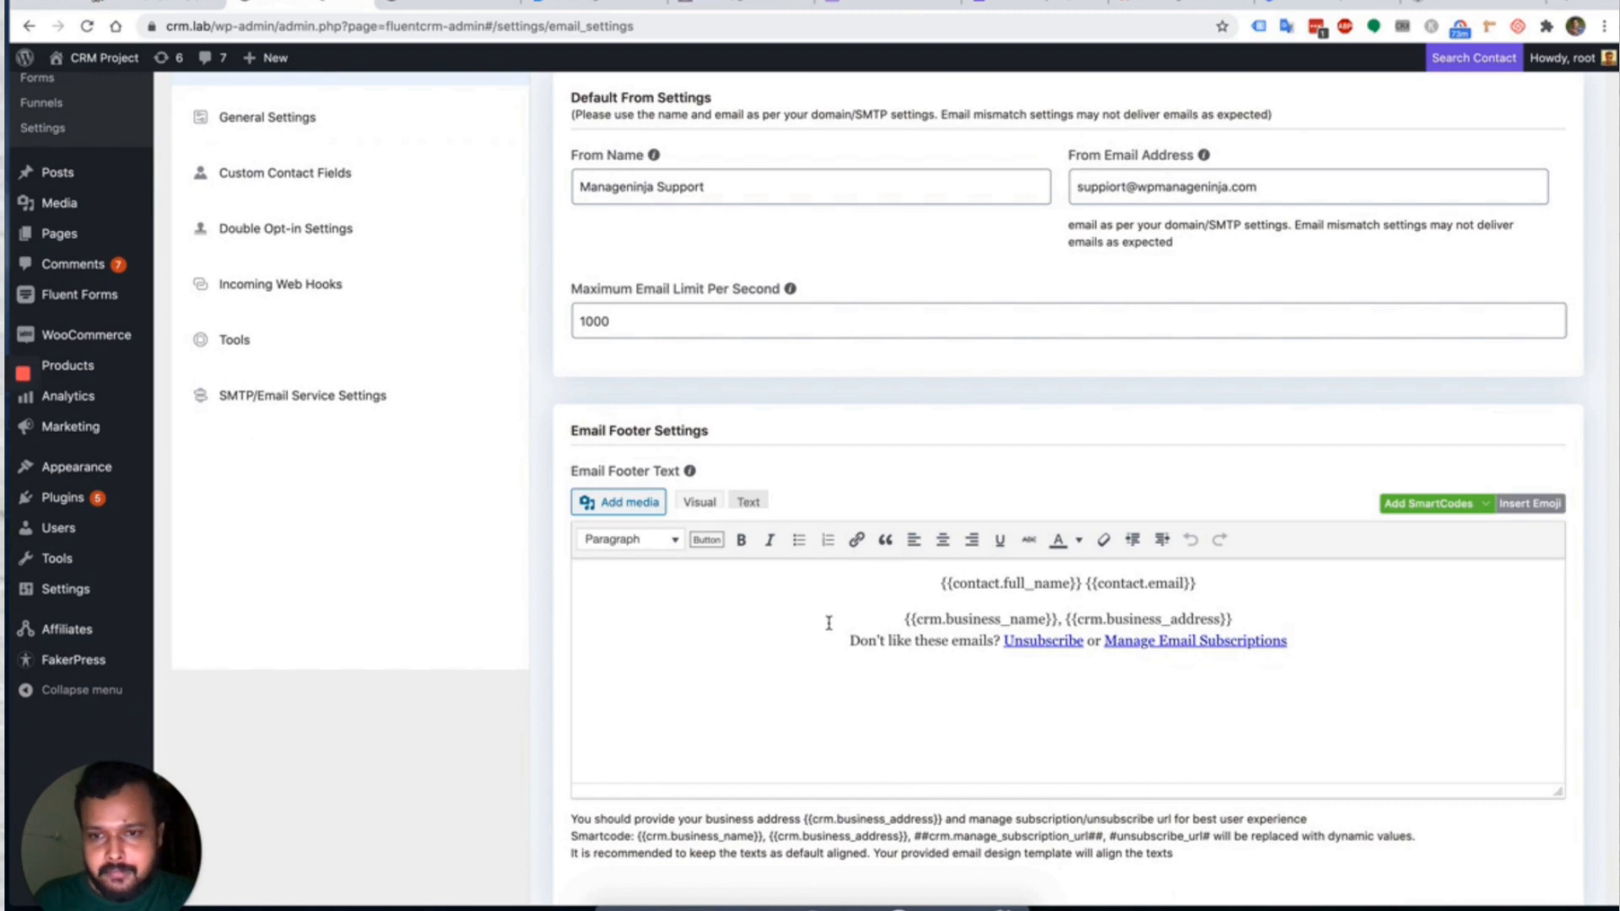
{"action": "scroll", "coordinate": [971, 519], "scroll_direction": "up", "scroll_amount": 2}
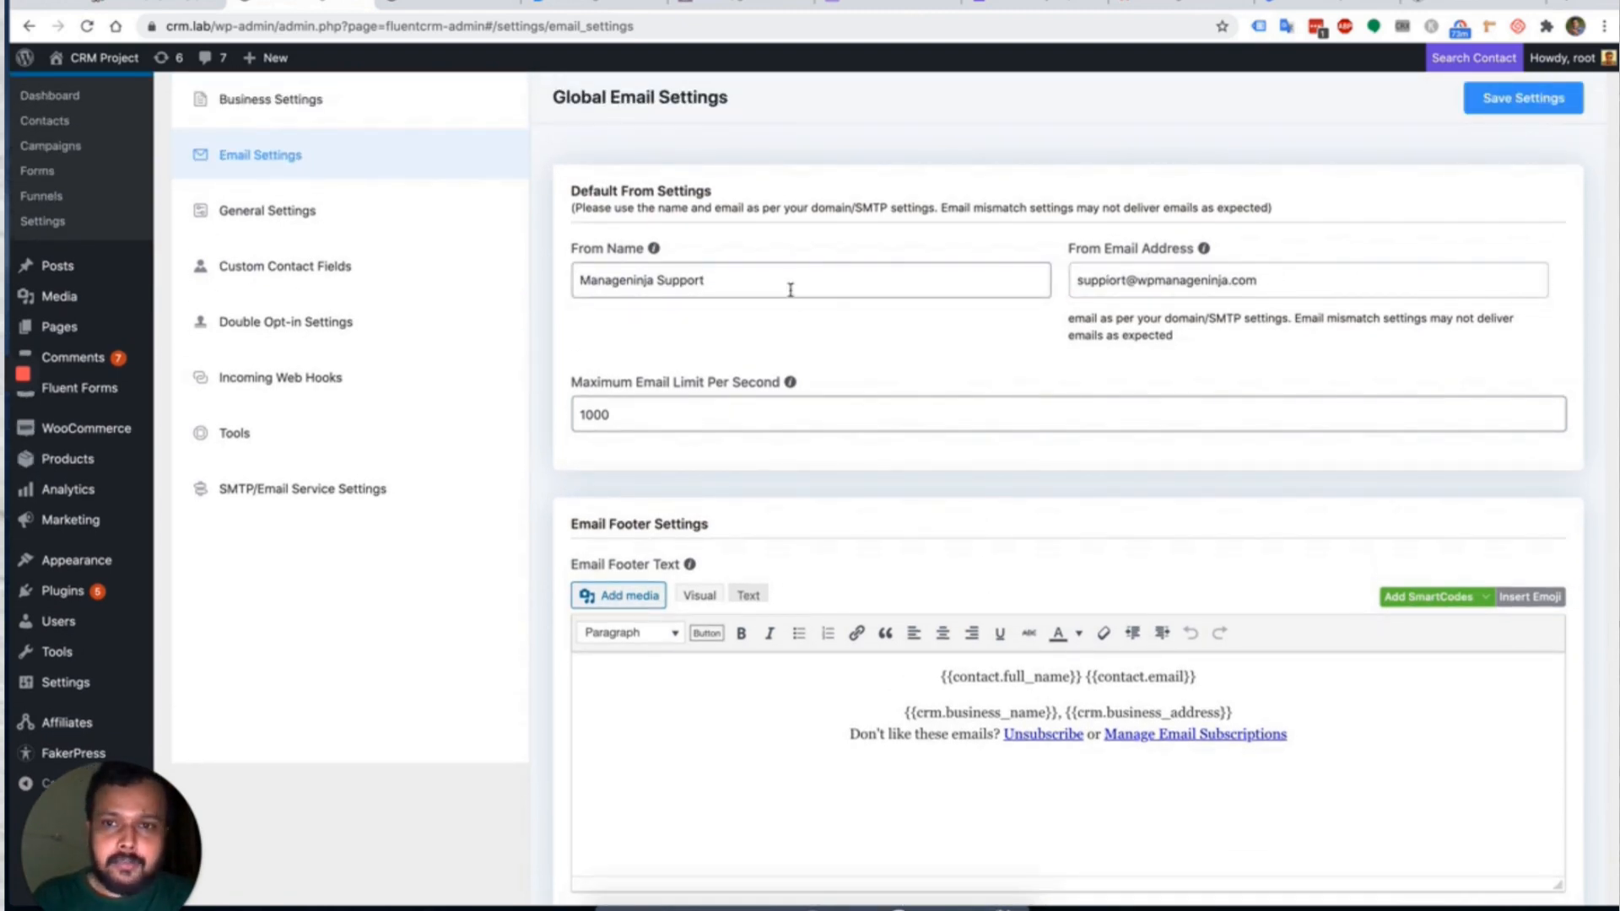
{"action": "left_click", "coordinate": [695, 420]}
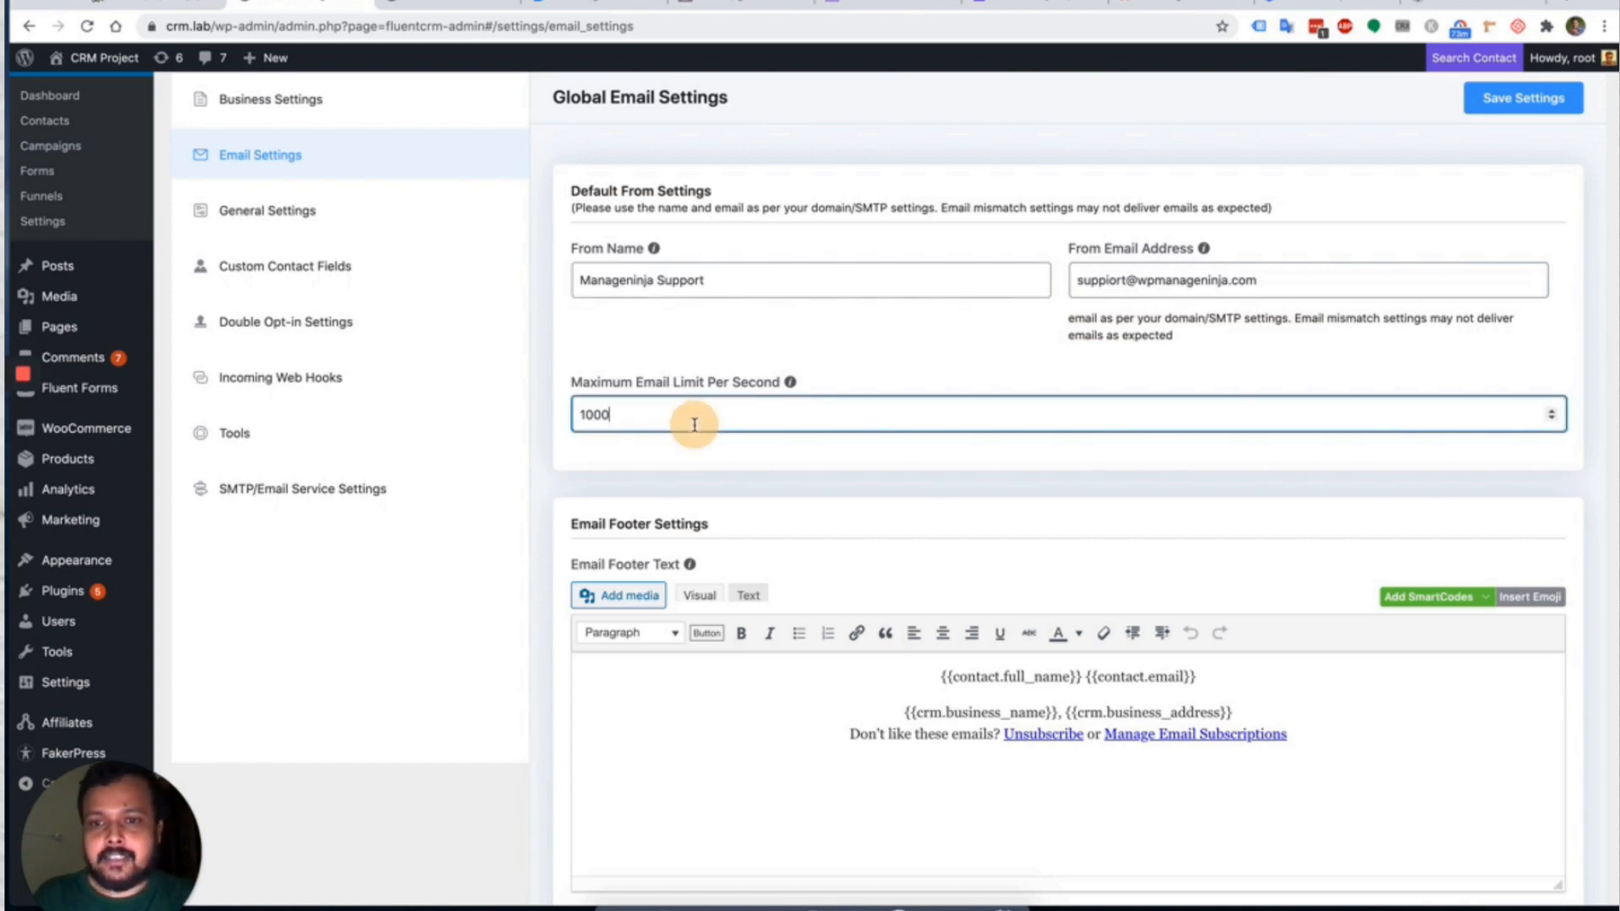
{"action": "key", "text": "BackSpace"}
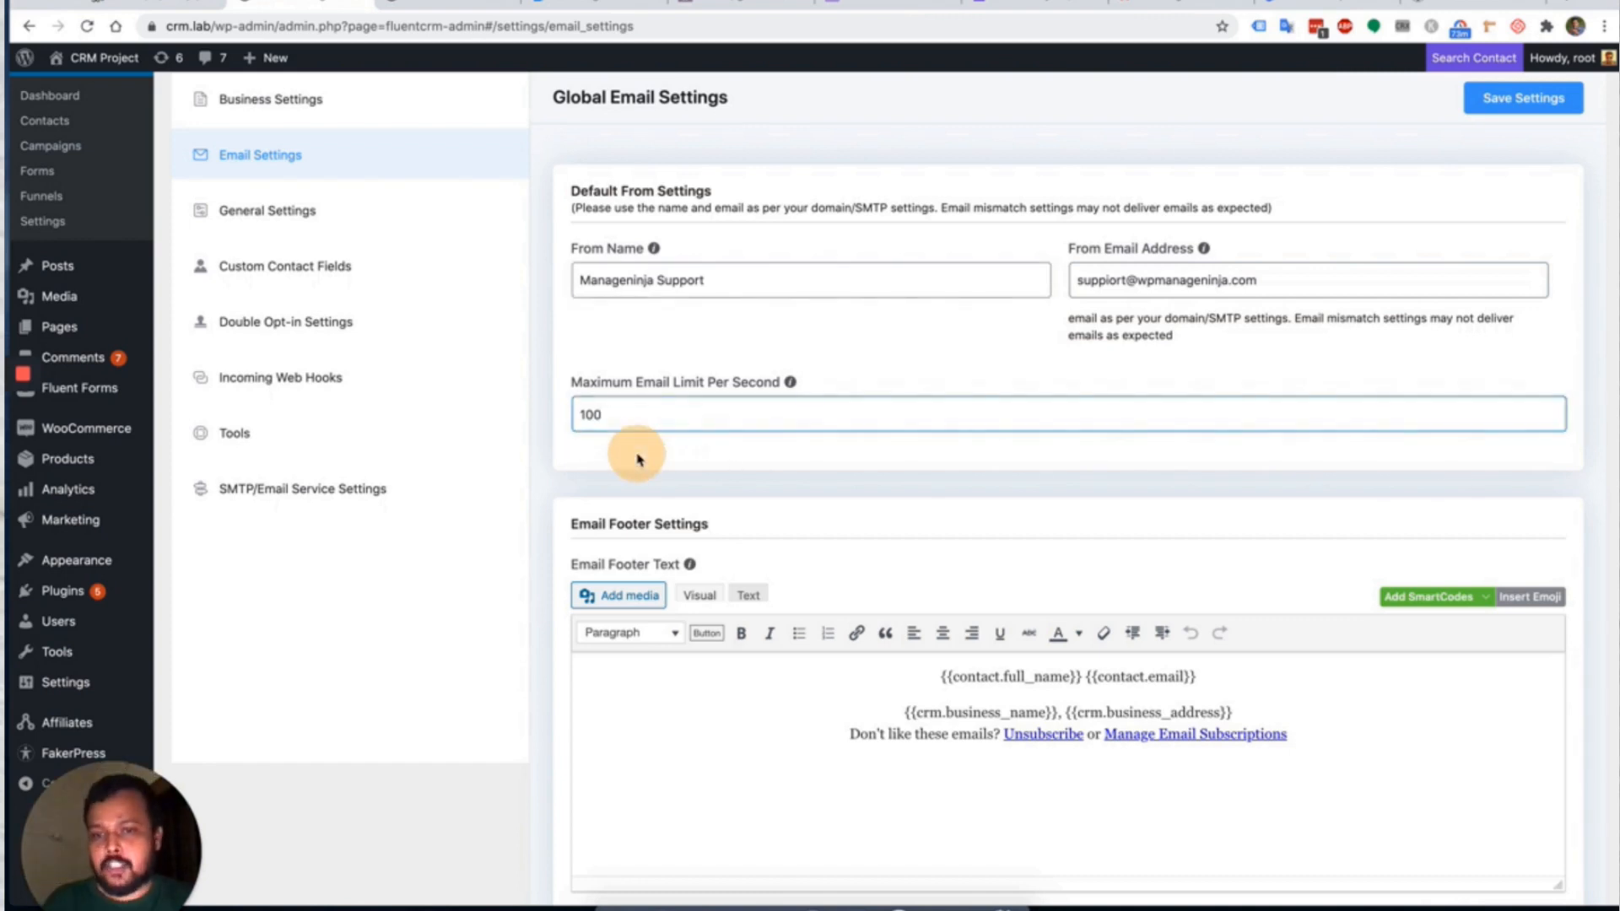
{"action": "double_click", "coordinate": [626, 420]}
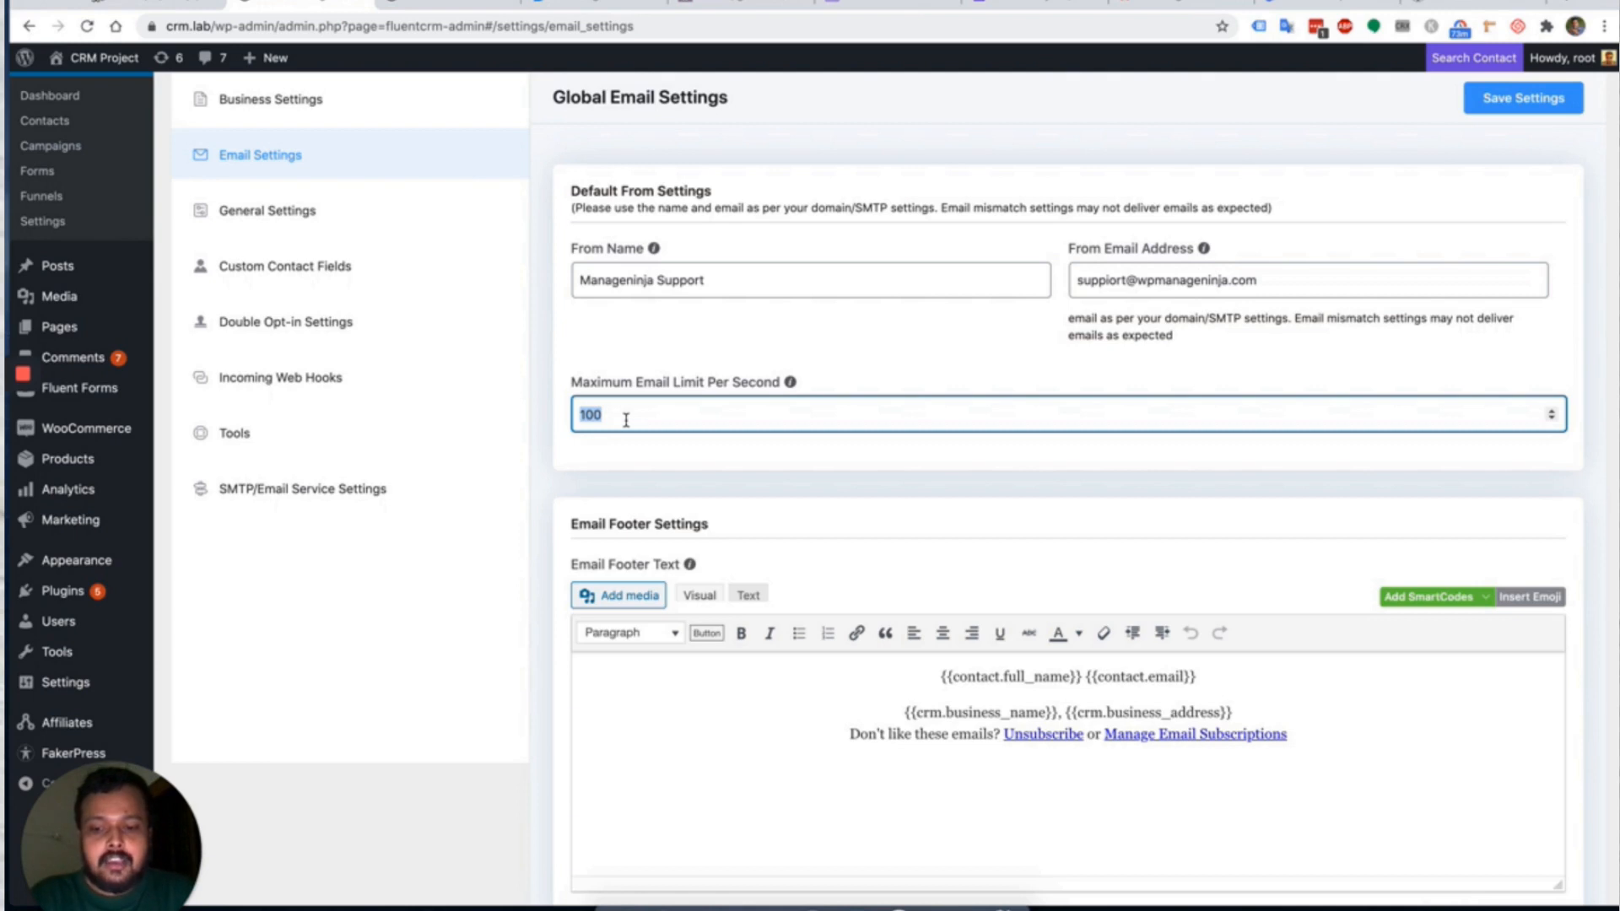
{"action": "type", "text": "30"}
{"action": "left_click", "coordinate": [847, 353]}
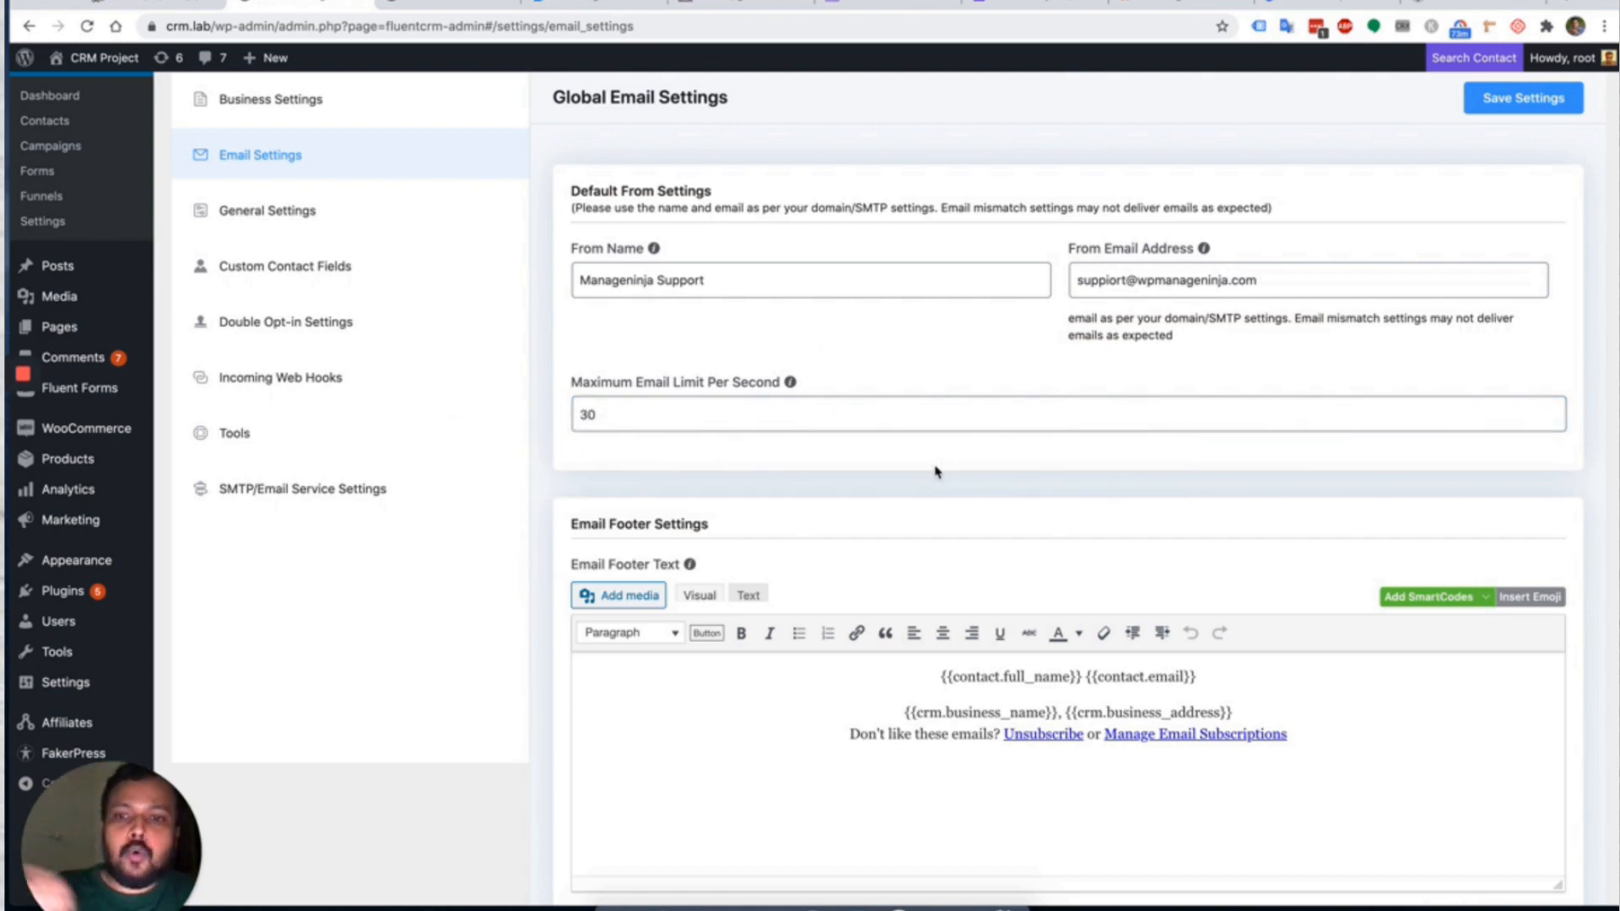
Inspect the Manage Email Subscriptions link in the default email footer.
{"action": "scroll", "coordinate": [935, 471], "scroll_direction": "down", "scroll_amount": 1}
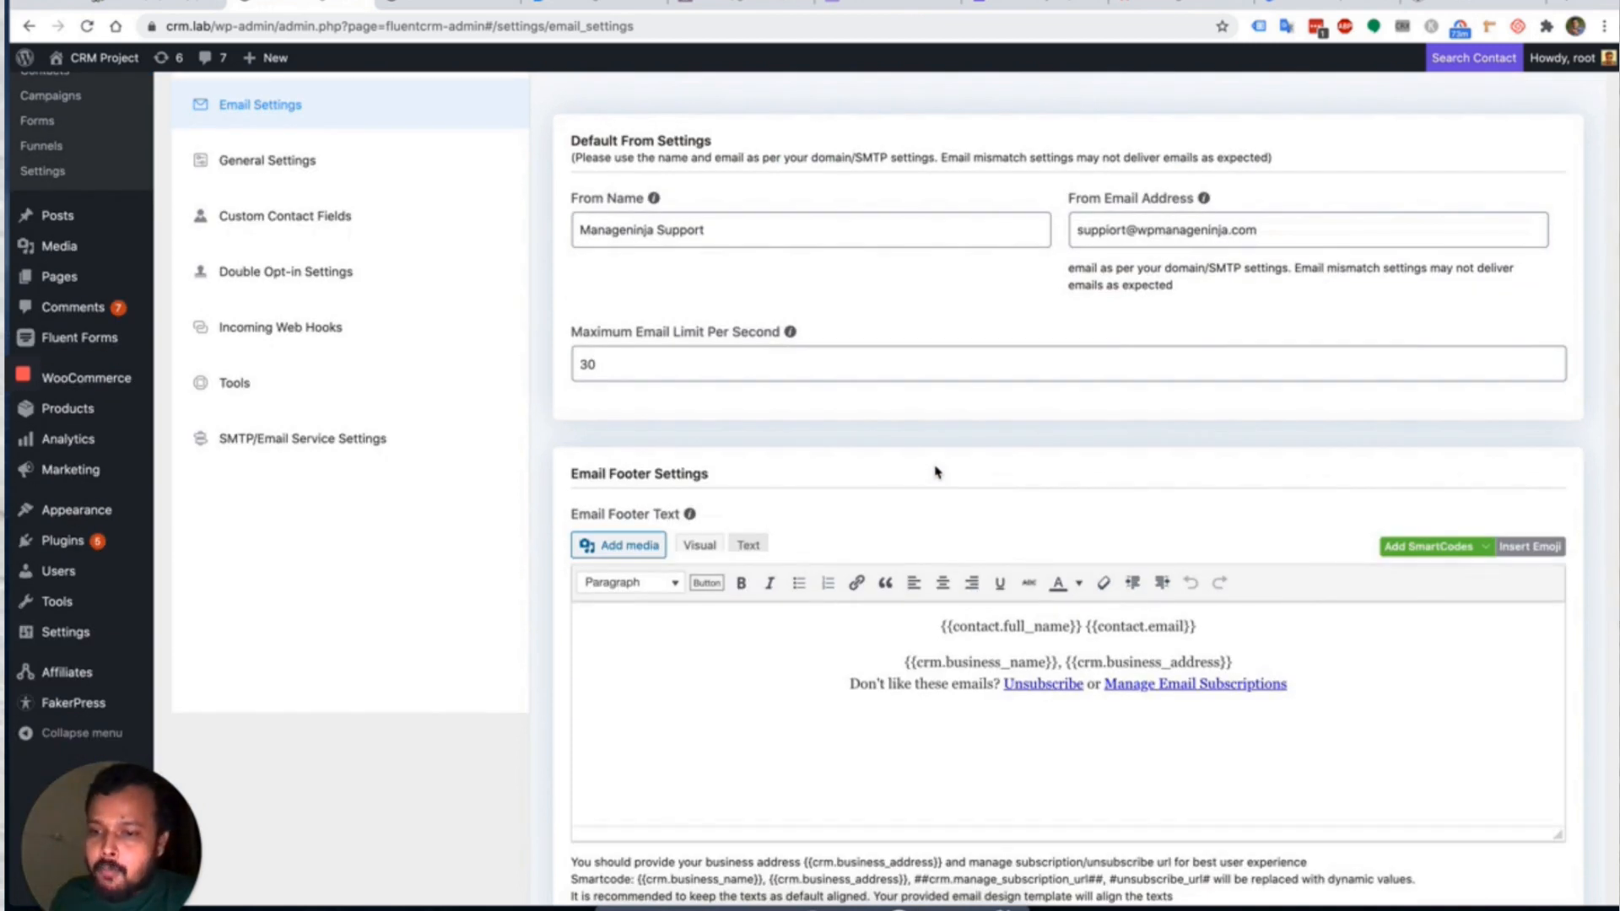
{"action": "scroll", "coordinate": [934, 472], "scroll_direction": "down", "scroll_amount": 1}
{"action": "left_click", "coordinate": [890, 655]}
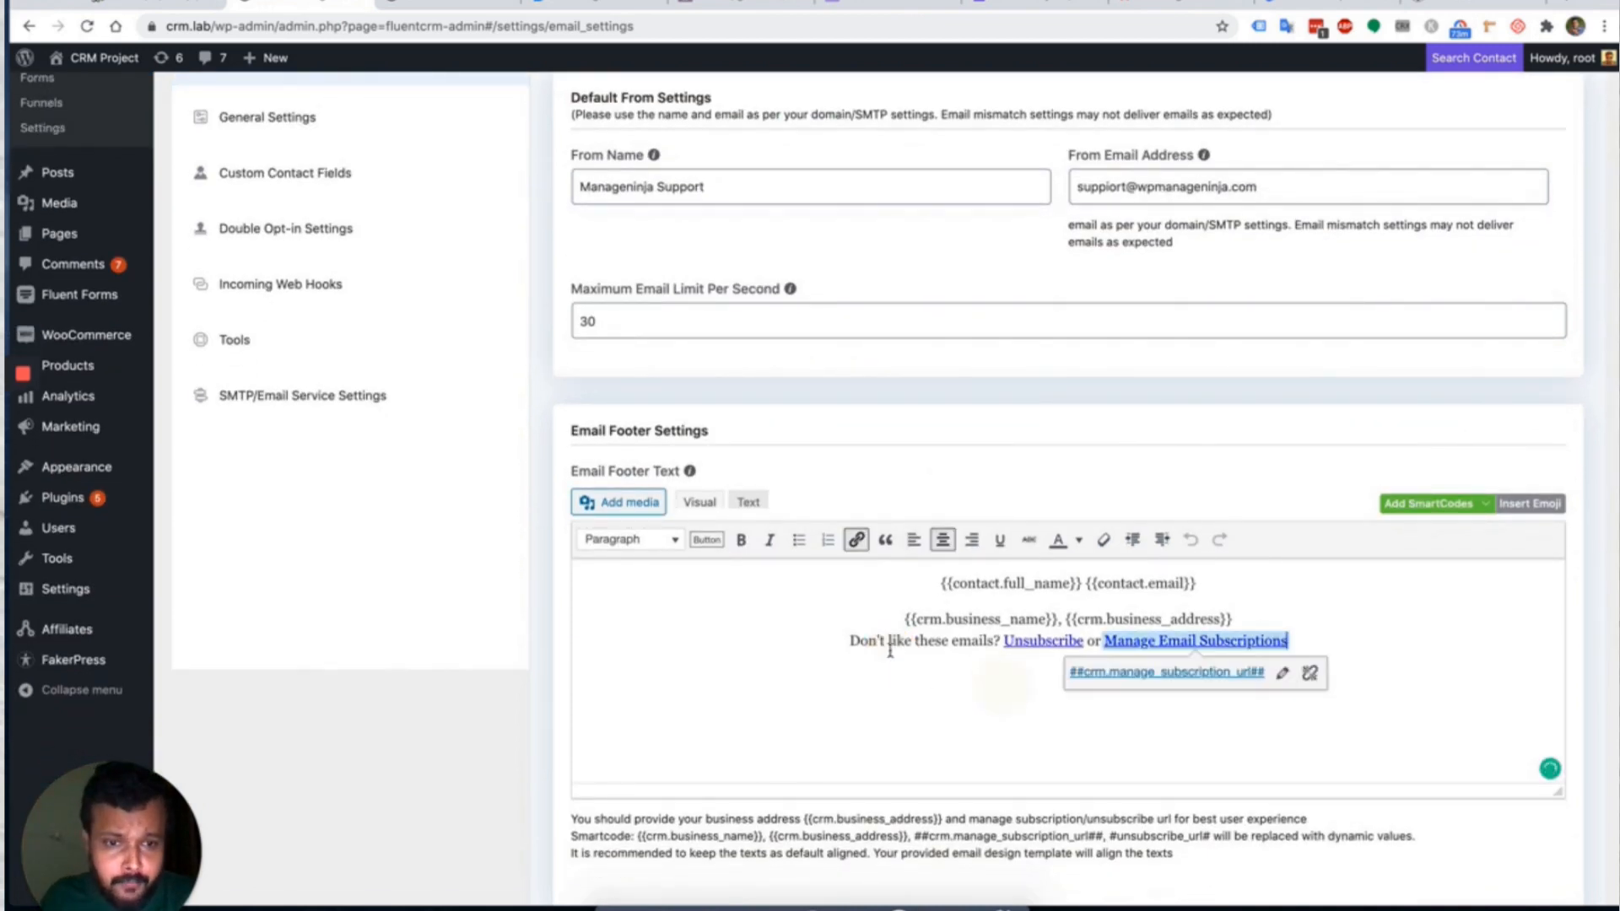
{"action": "left_click", "coordinate": [890, 650]}
{"action": "scroll", "coordinate": [887, 645], "scroll_direction": "down", "scroll_amount": 5}
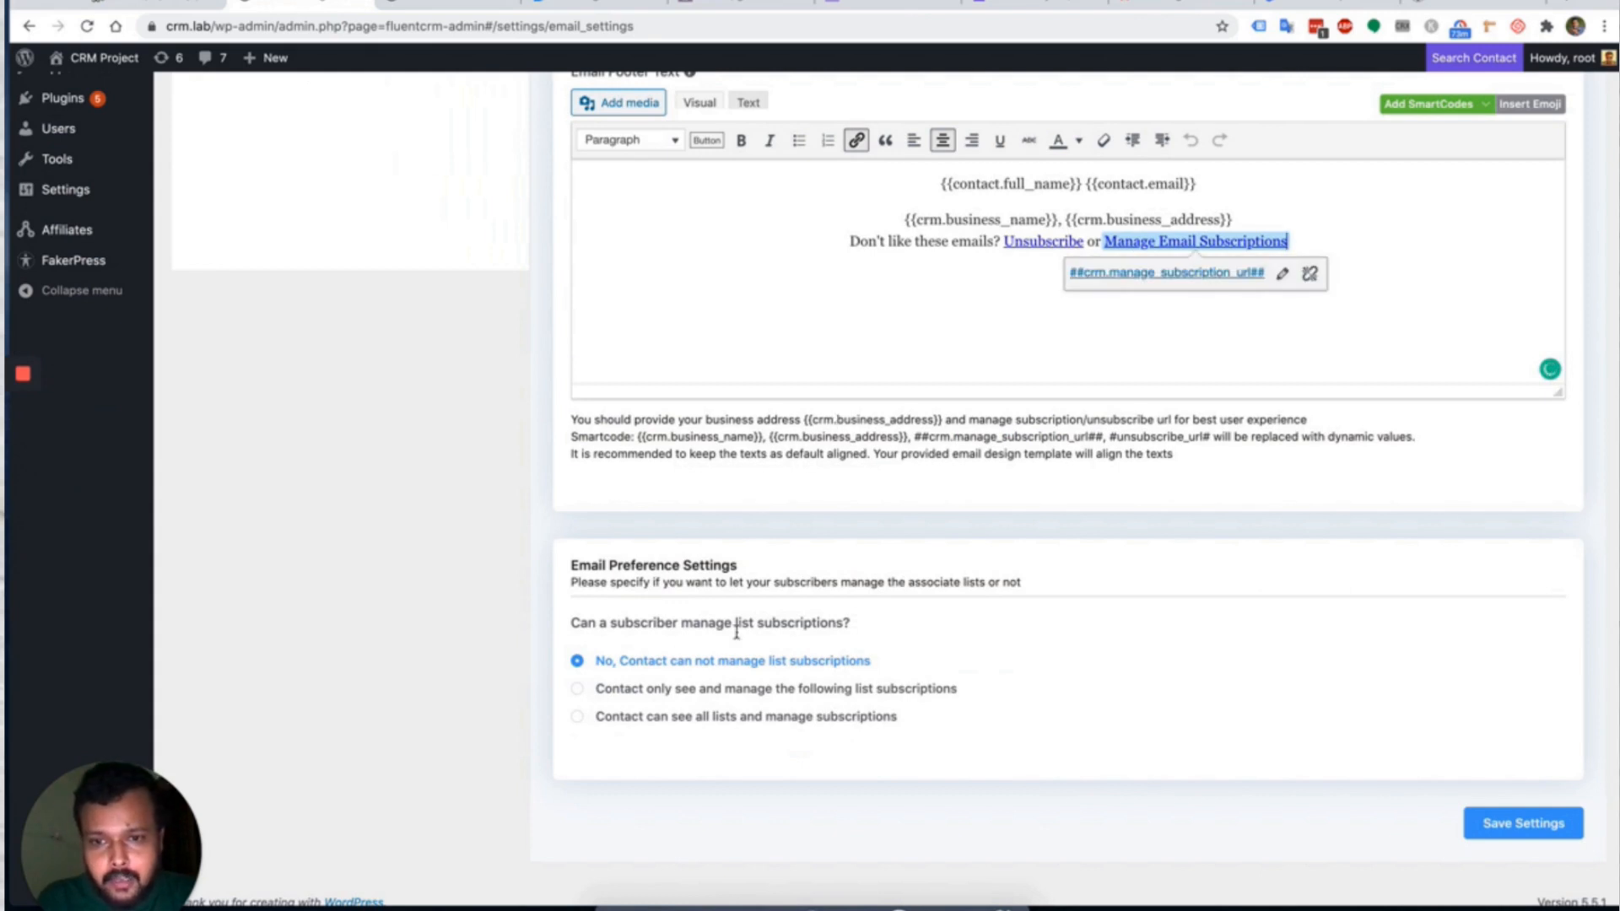
{"action": "scroll", "coordinate": [796, 563], "scroll_direction": "down", "scroll_amount": 1}
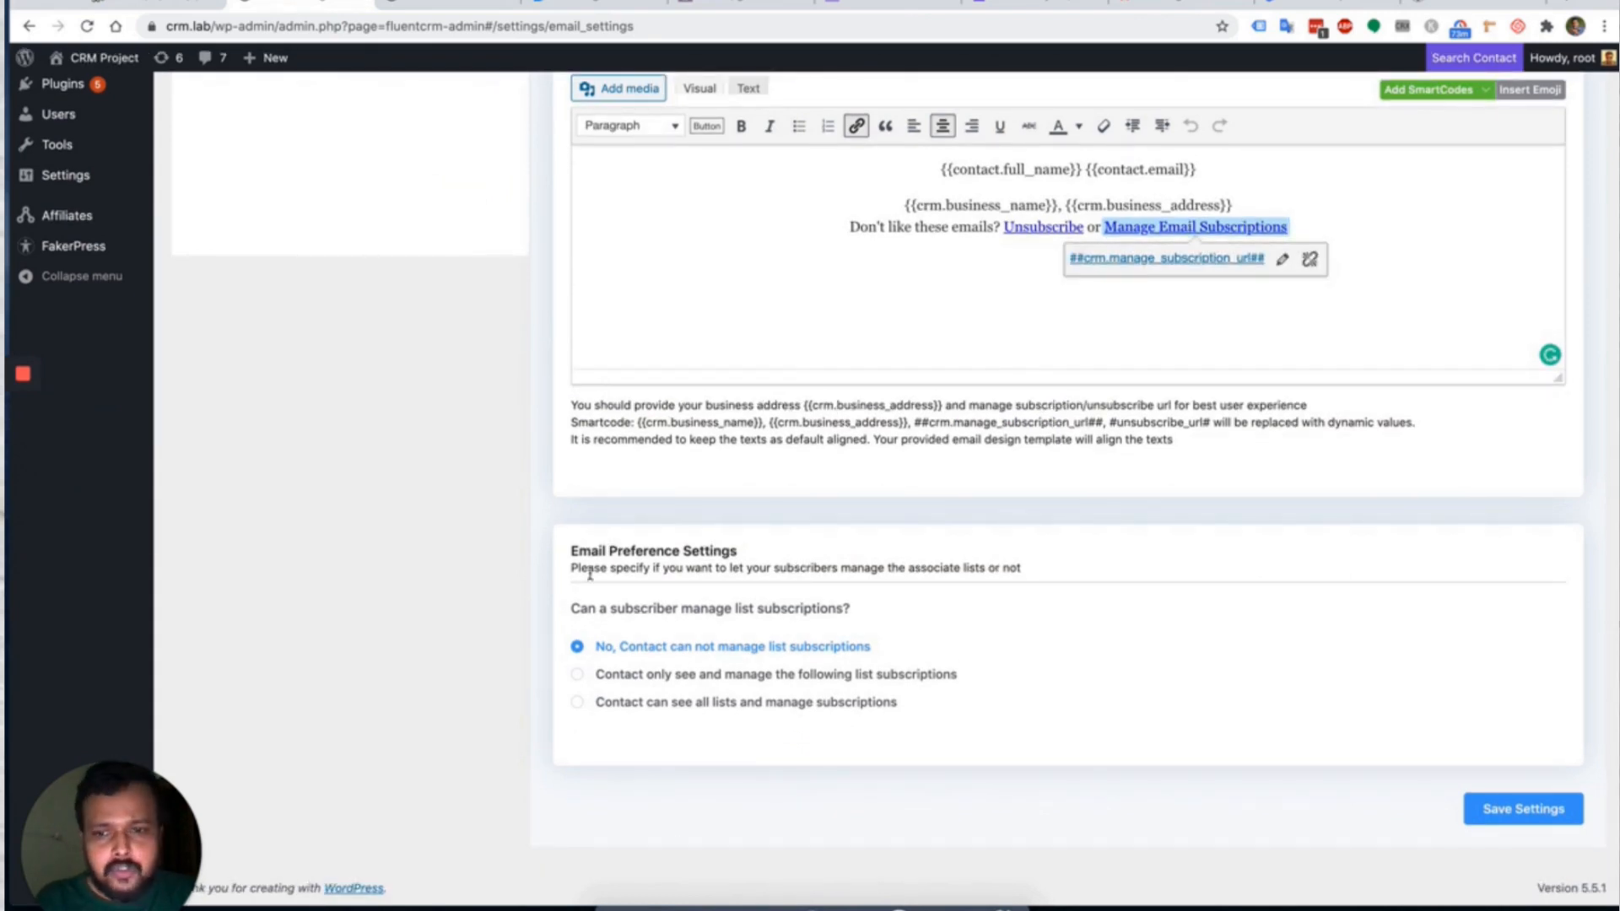
{"action": "scroll", "coordinate": [919, 588], "scroll_direction": "up", "scroll_amount": 7}
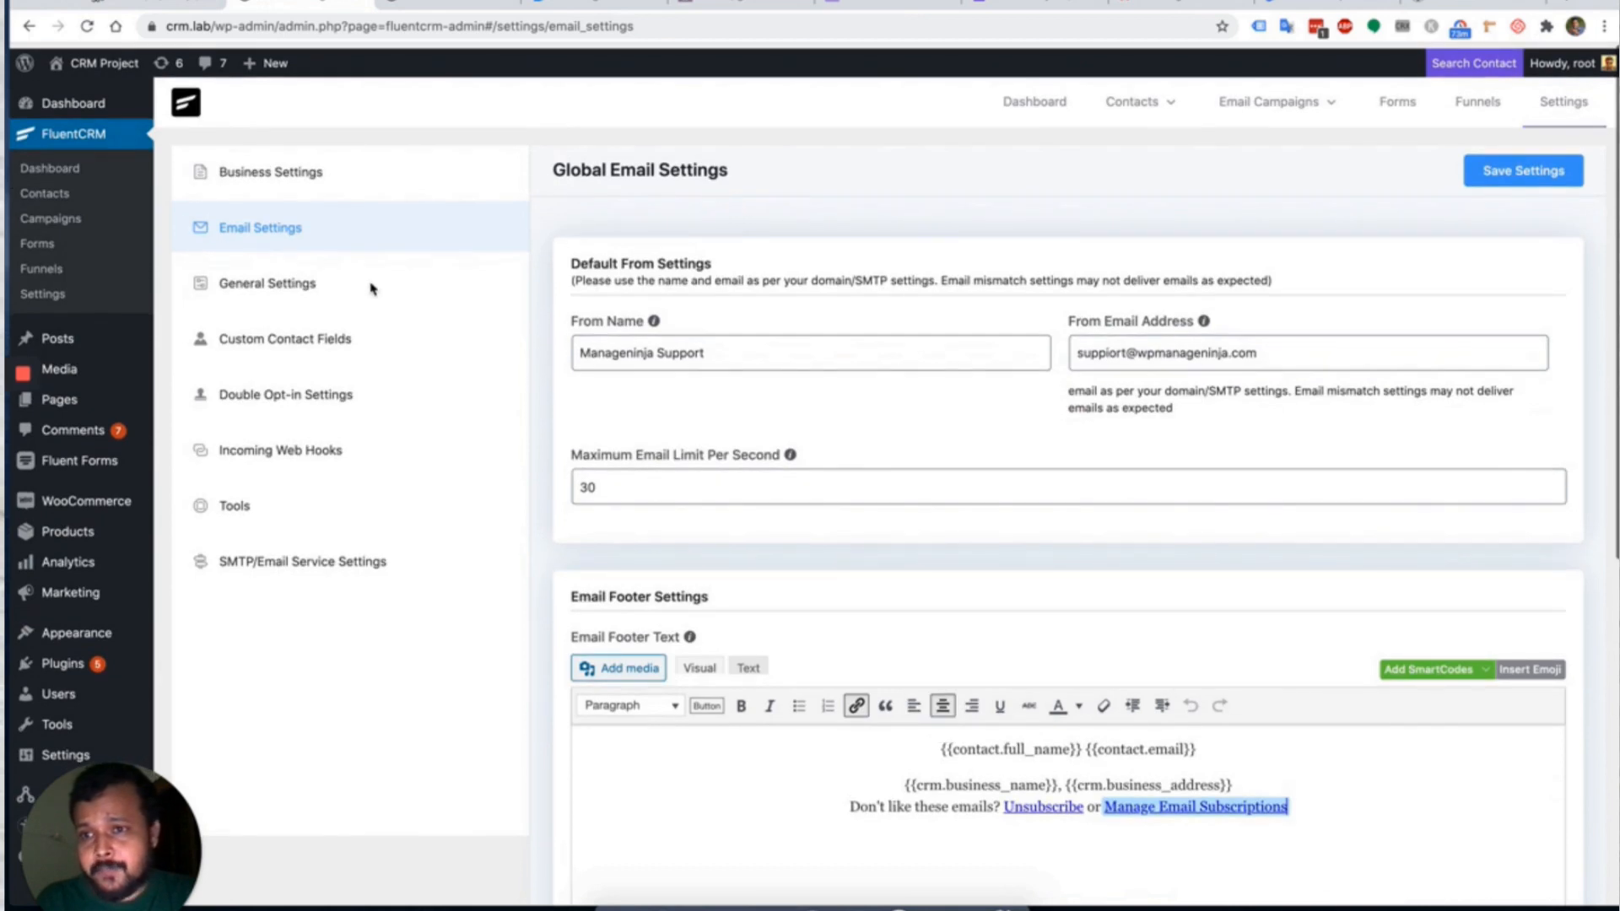
In General Settings, enable contact creation from blog comments and WordPress registrations, then save.
{"action": "left_click", "coordinate": [334, 279]}
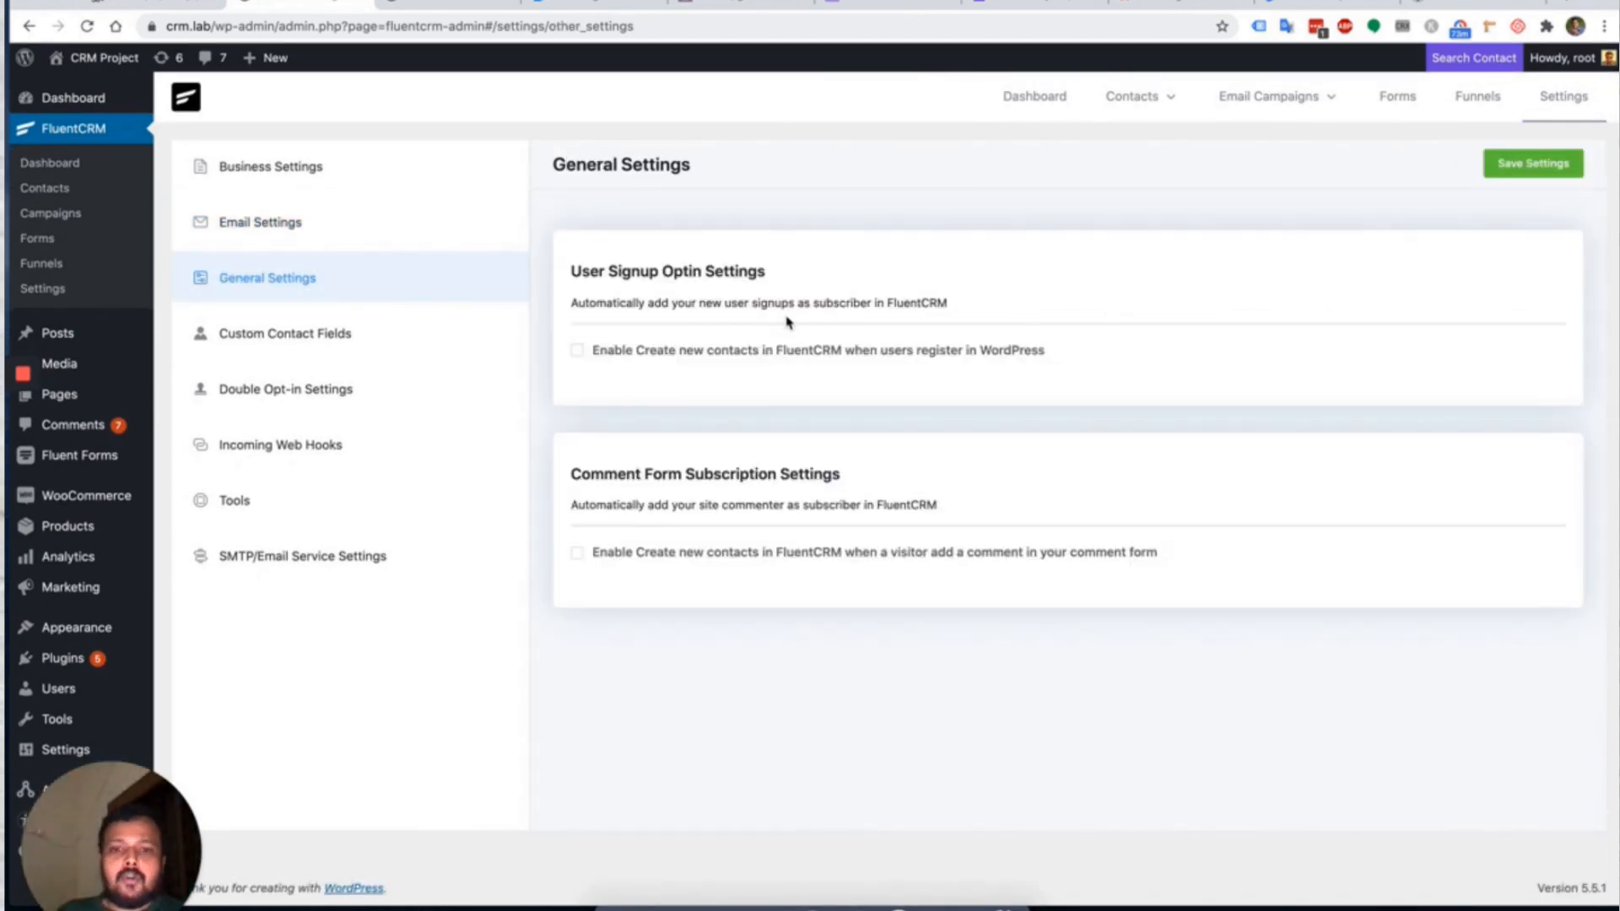
{"action": "left_click", "coordinate": [678, 558]}
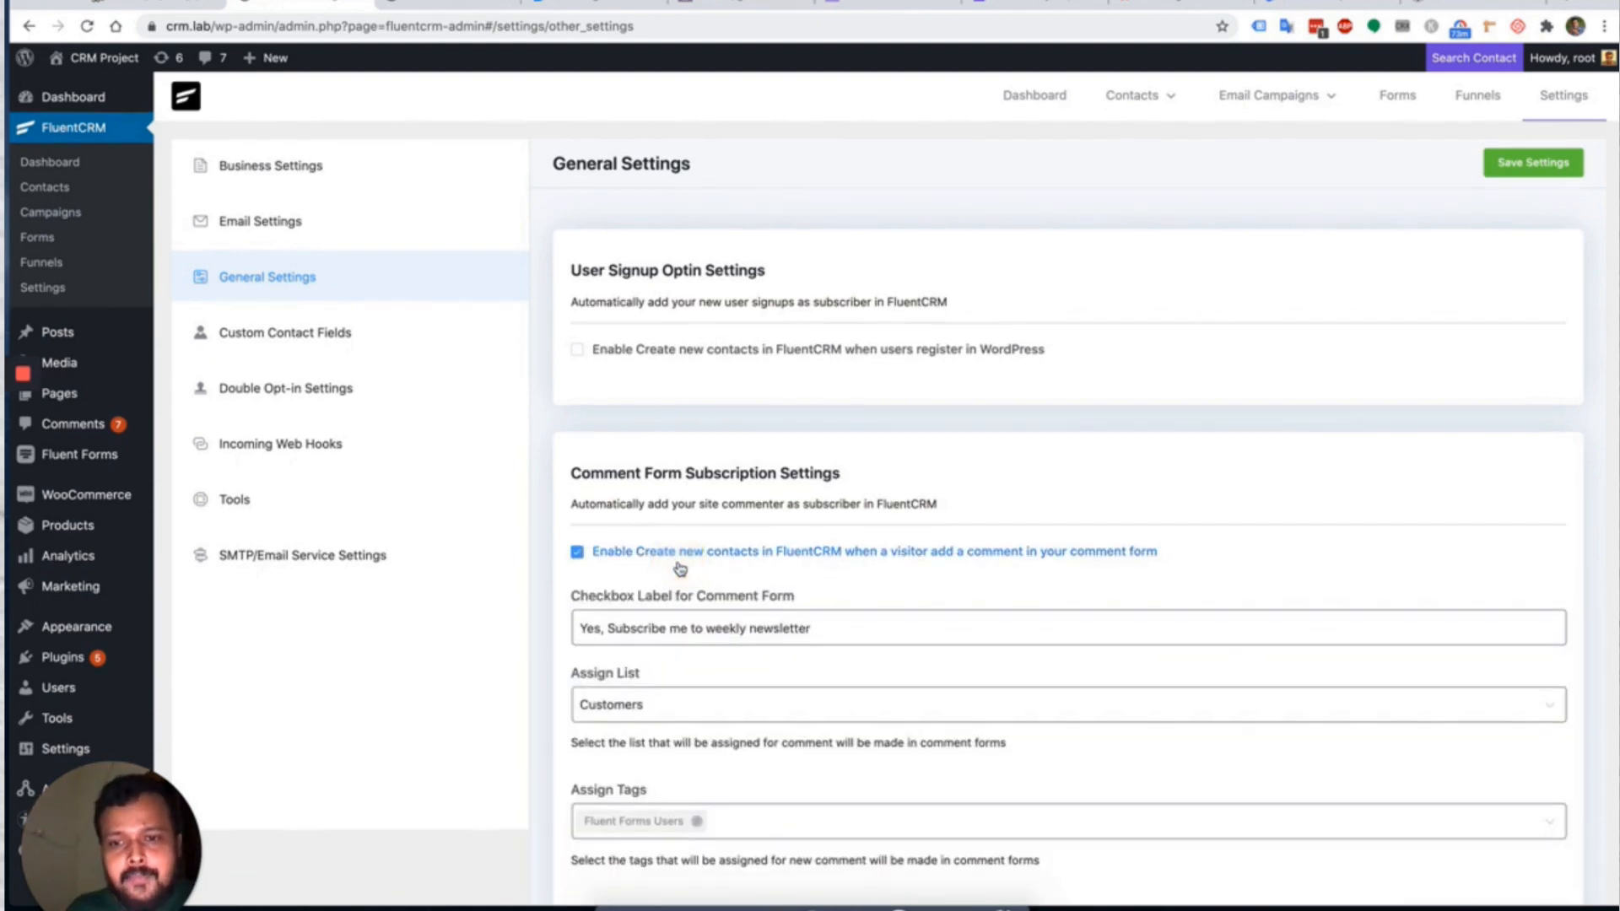
{"action": "scroll", "coordinate": [759, 472], "scroll_direction": "down", "scroll_amount": 2}
{"action": "scroll", "coordinate": [811, 500], "scroll_direction": "down", "scroll_amount": 1}
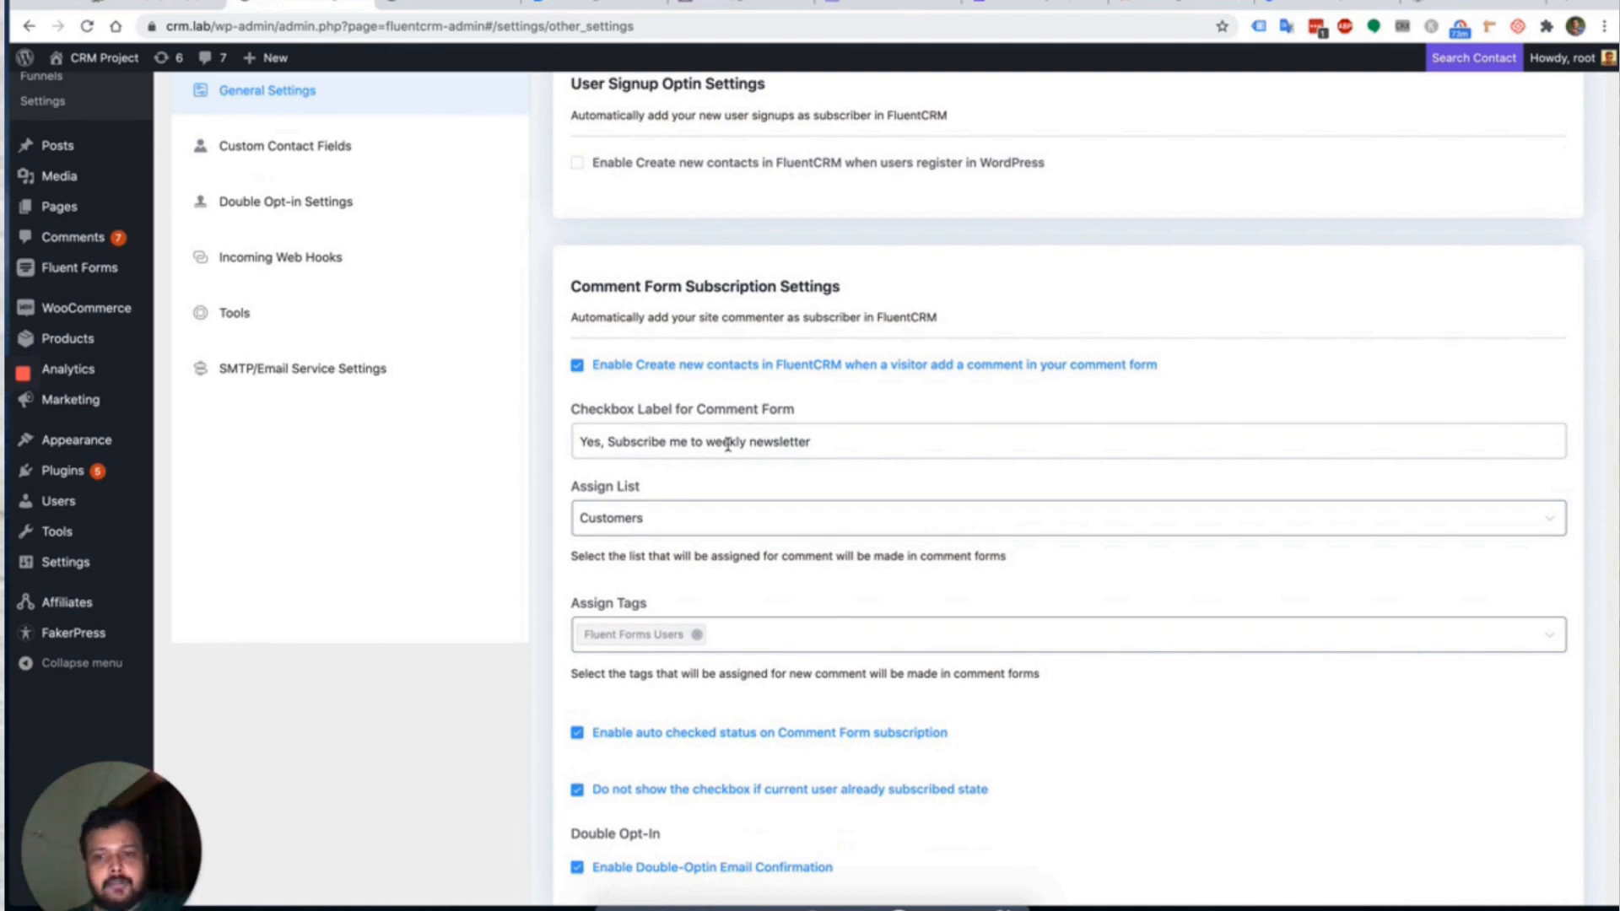
{"action": "scroll", "coordinate": [727, 444], "scroll_direction": "down", "scroll_amount": 1}
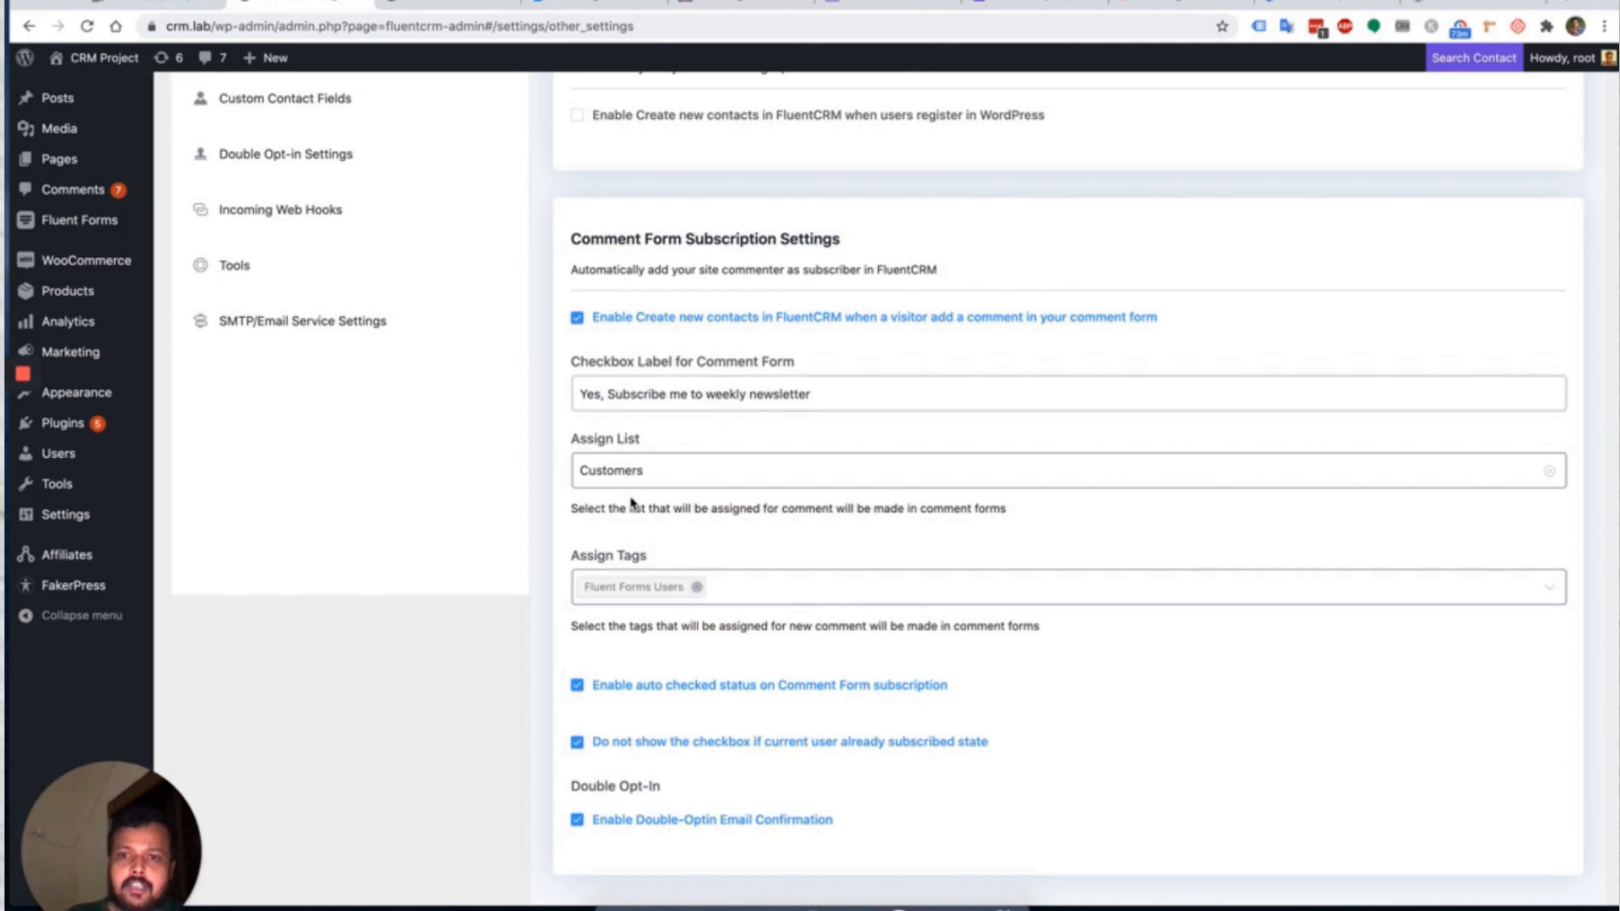
{"action": "scroll", "coordinate": [784, 503], "scroll_direction": "down", "scroll_amount": 1}
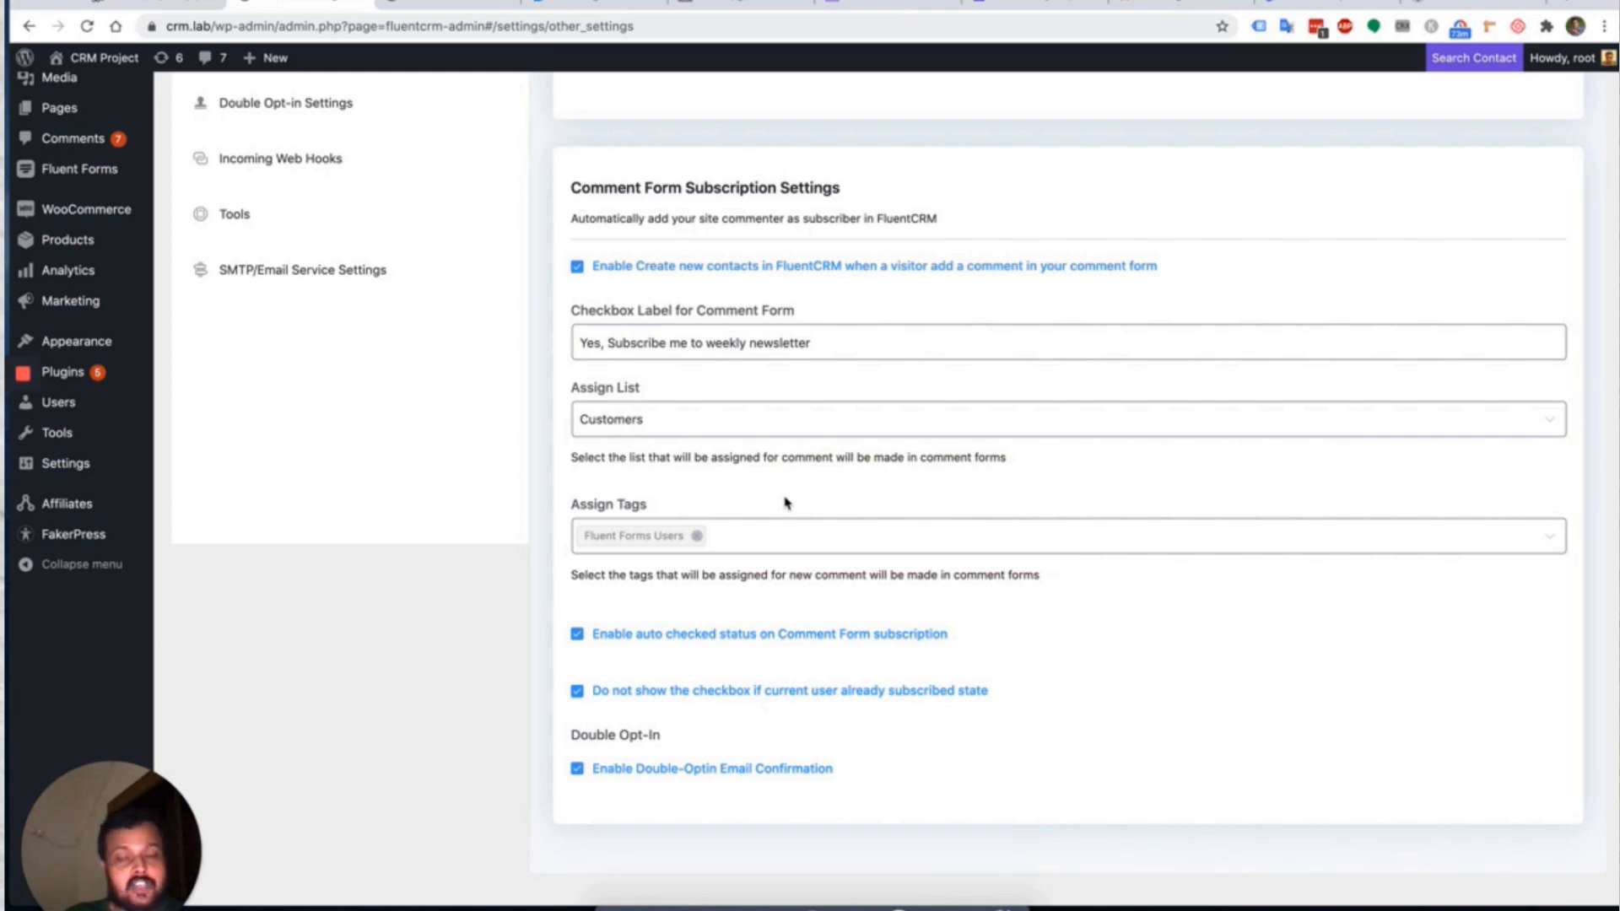
{"action": "scroll", "coordinate": [784, 503], "scroll_direction": "up", "scroll_amount": 6}
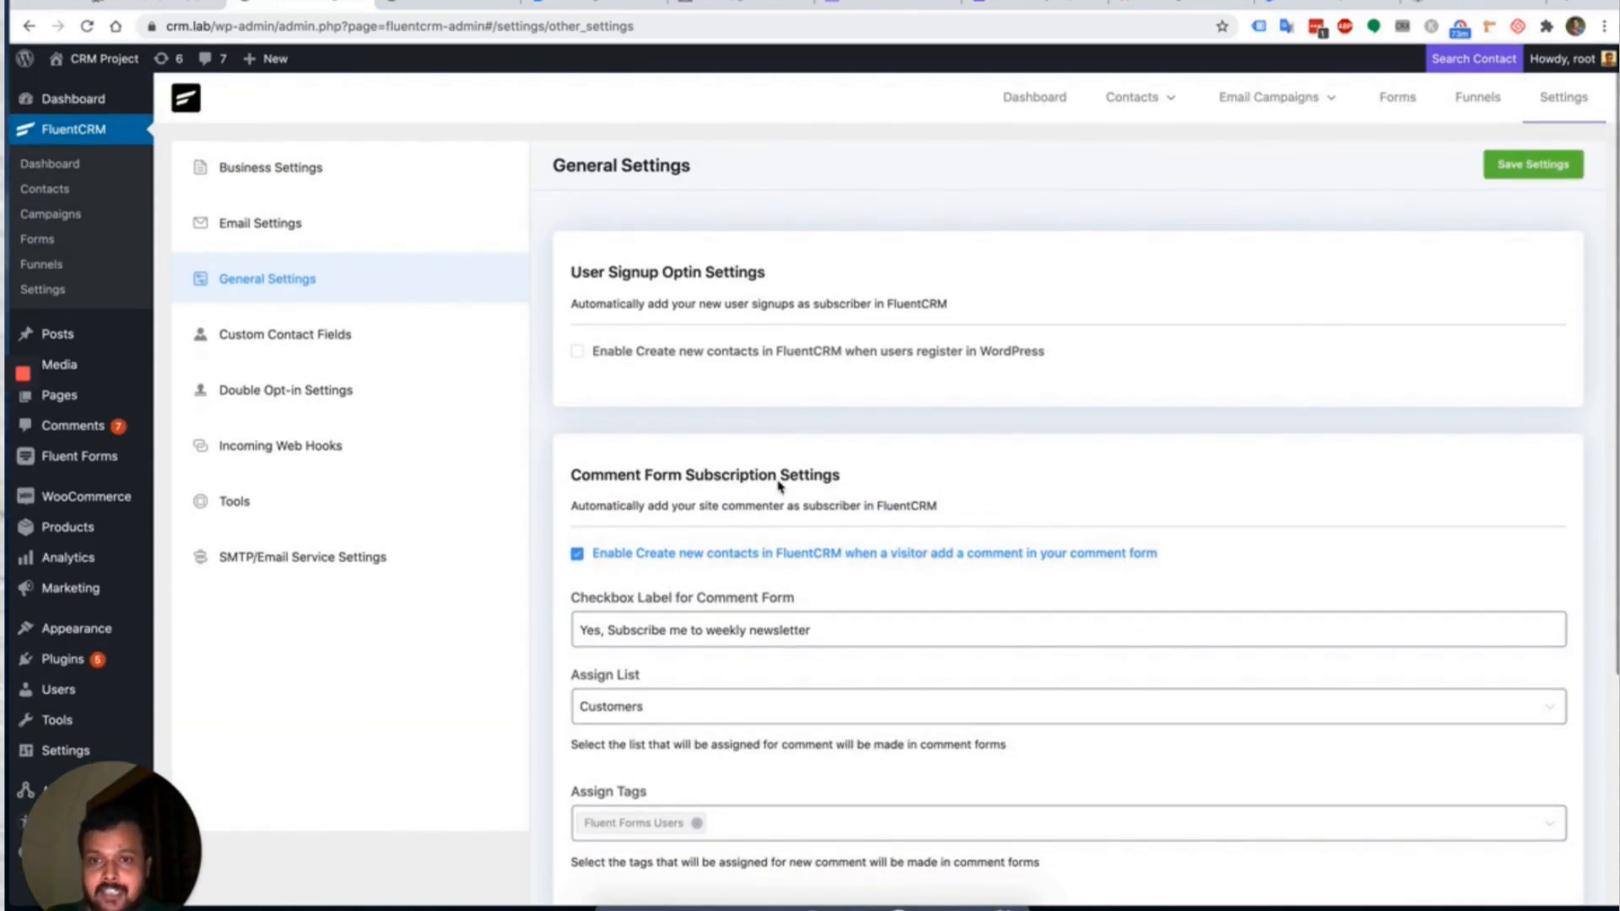
{"action": "left_click", "coordinate": [715, 350]}
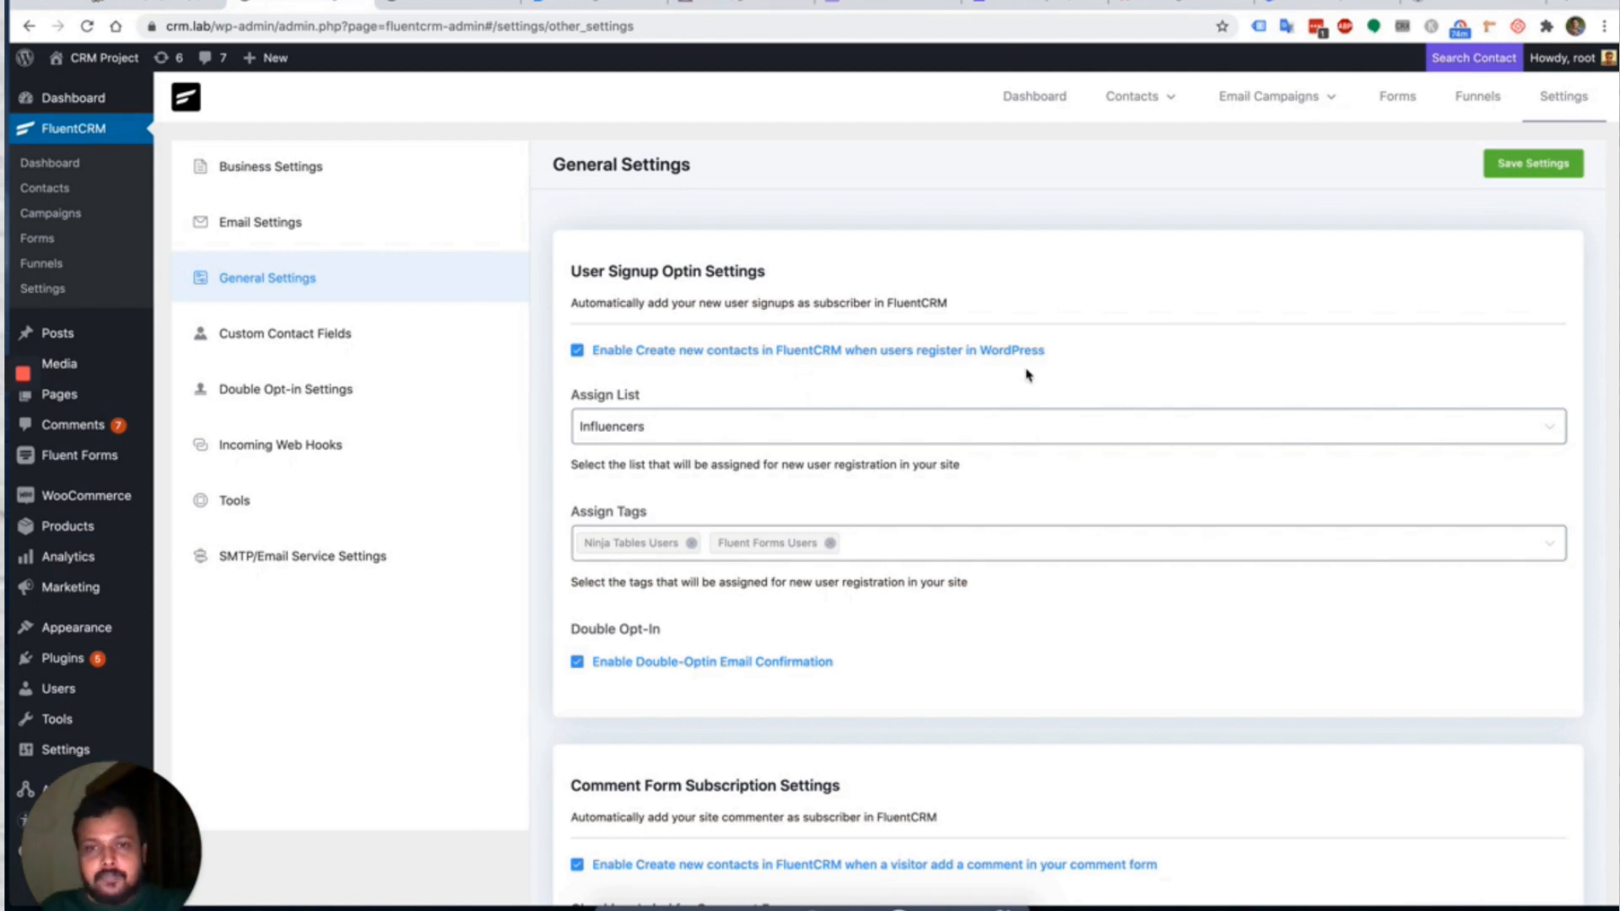
{"action": "left_click", "coordinate": [1536, 173]}
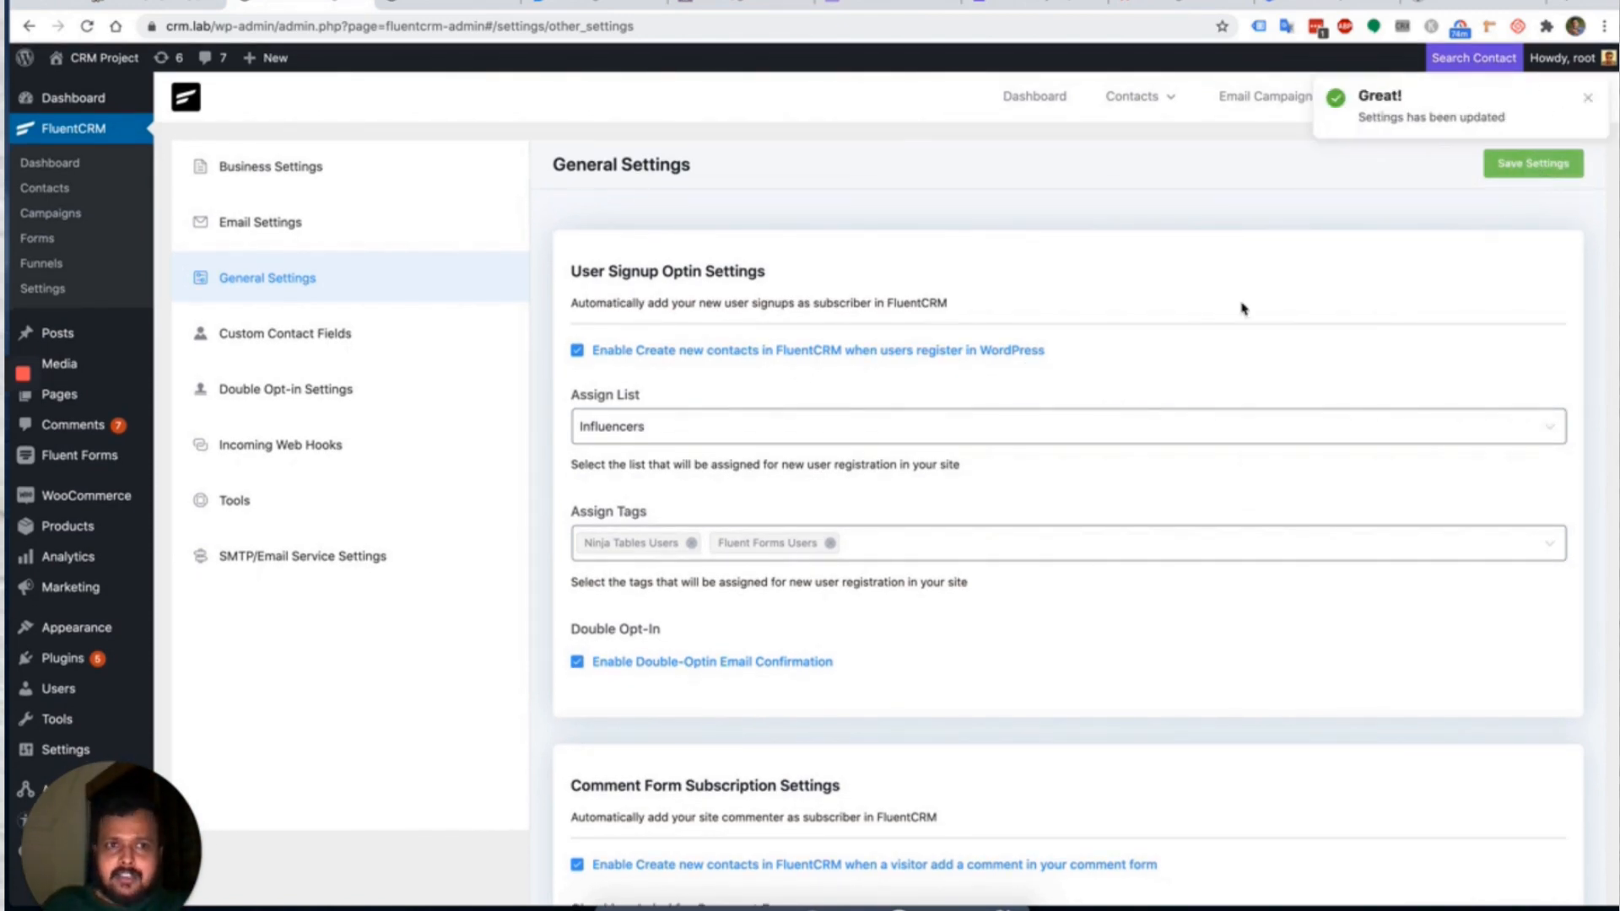
{"action": "left_click", "coordinate": [351, 331]}
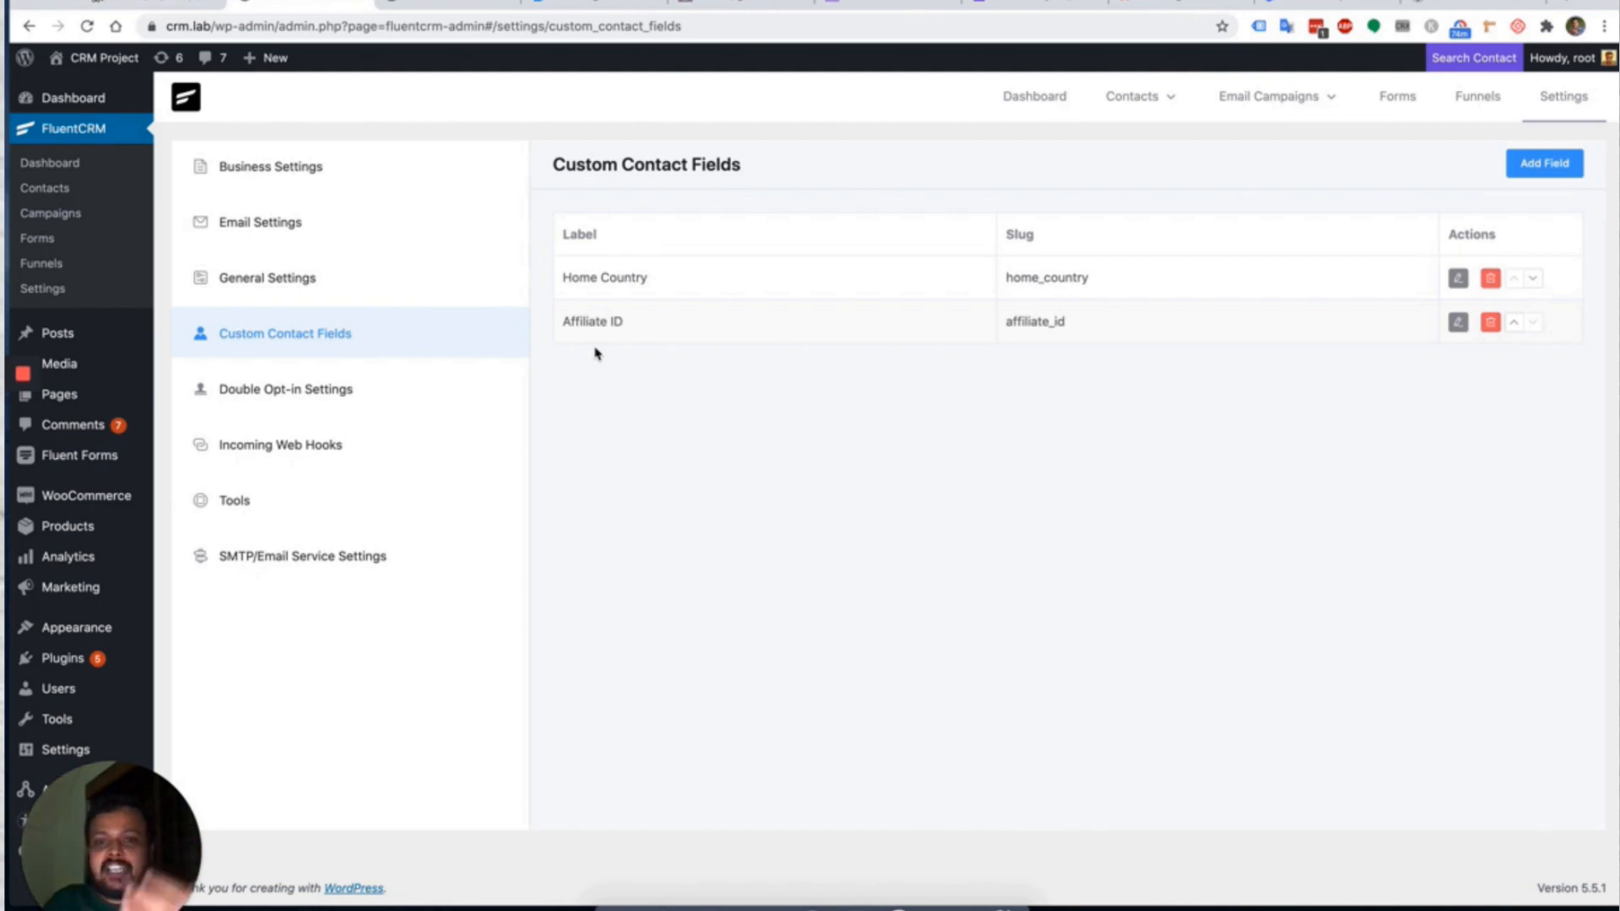
Browse the Add Field types without creating a field, then go to Double Opt-in Settings.
{"action": "left_click", "coordinate": [1544, 163]}
{"action": "left_click", "coordinate": [681, 187]}
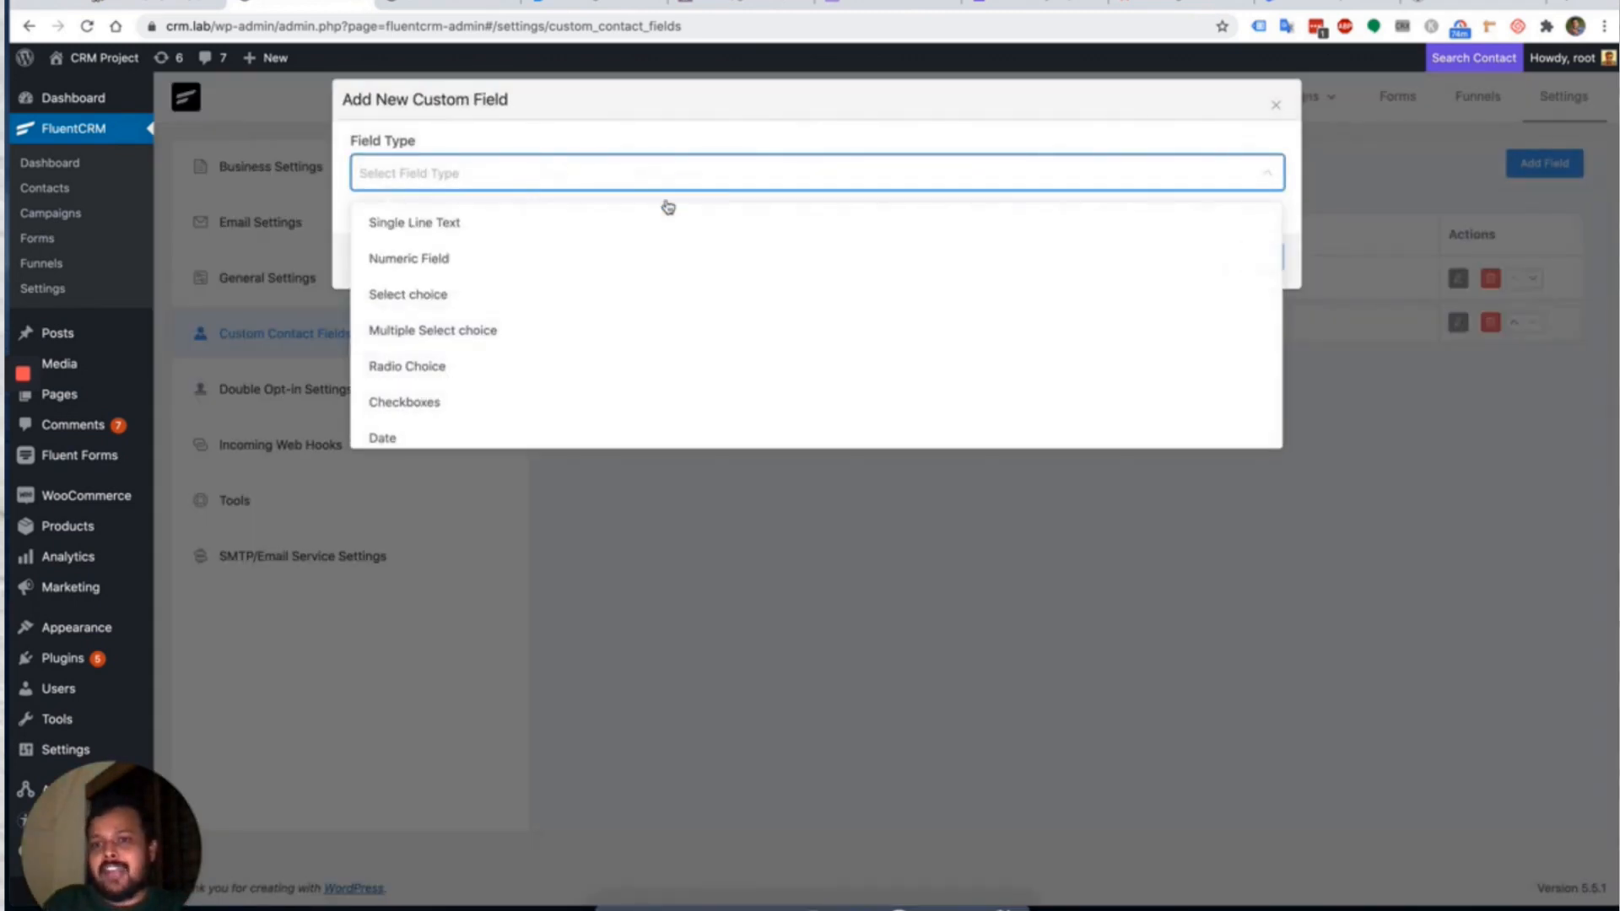
{"action": "scroll", "coordinate": [590, 329], "scroll_direction": "down", "scroll_amount": 1}
{"action": "scroll", "coordinate": [591, 330], "scroll_direction": "up", "scroll_amount": 1}
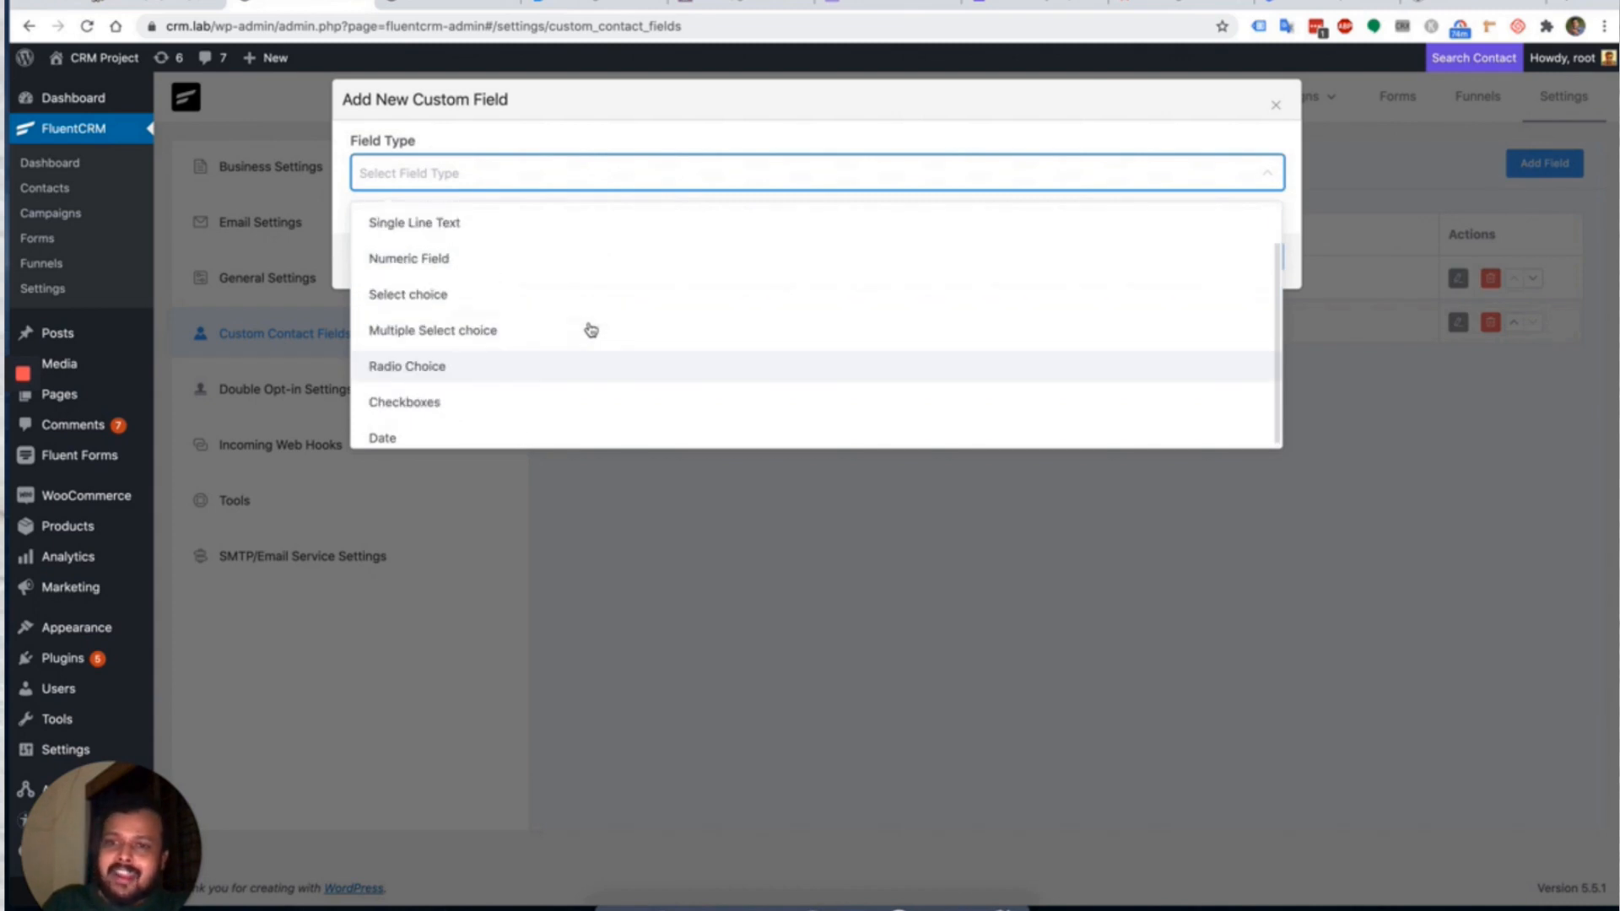
{"action": "key", "text": "Escape"}
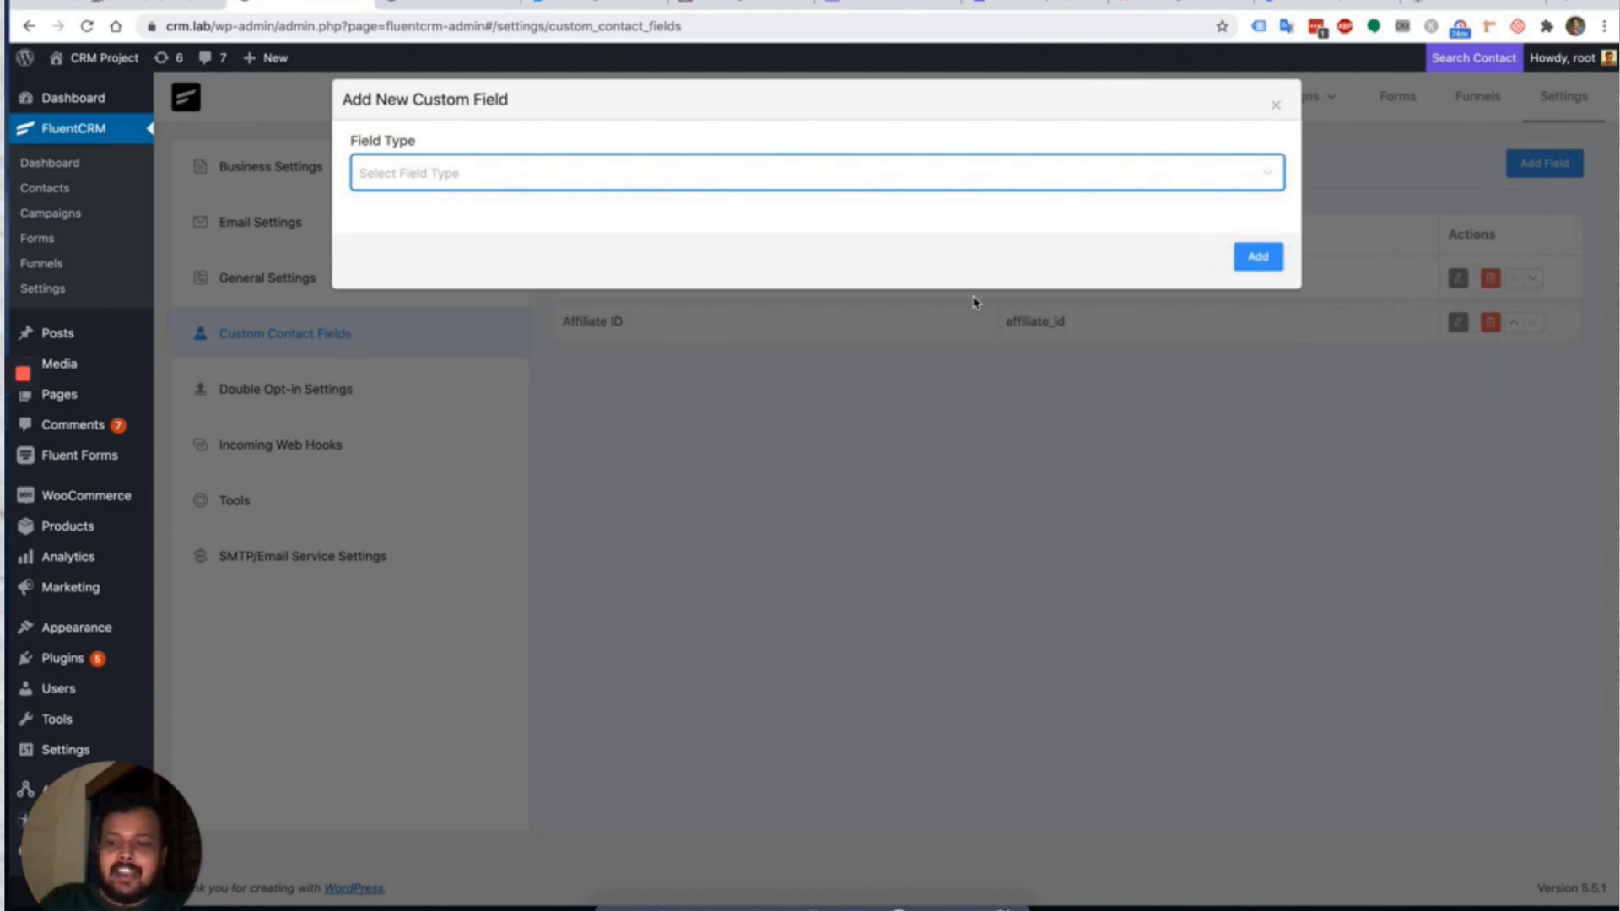
{"action": "left_click", "coordinate": [1276, 104]}
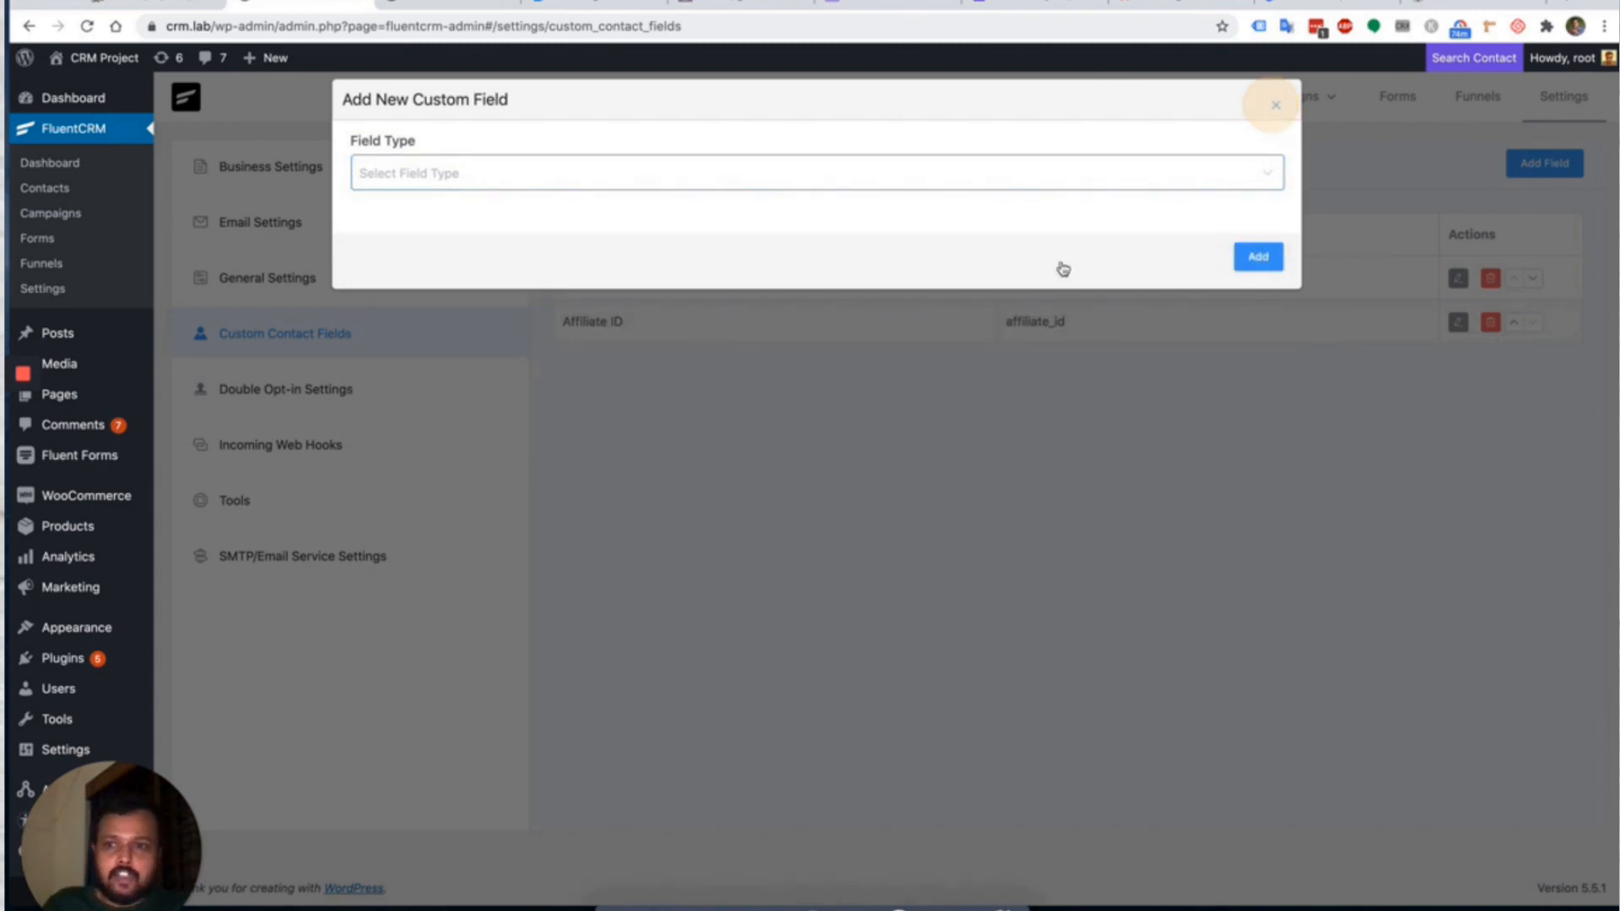
{"action": "left_click", "coordinate": [357, 392]}
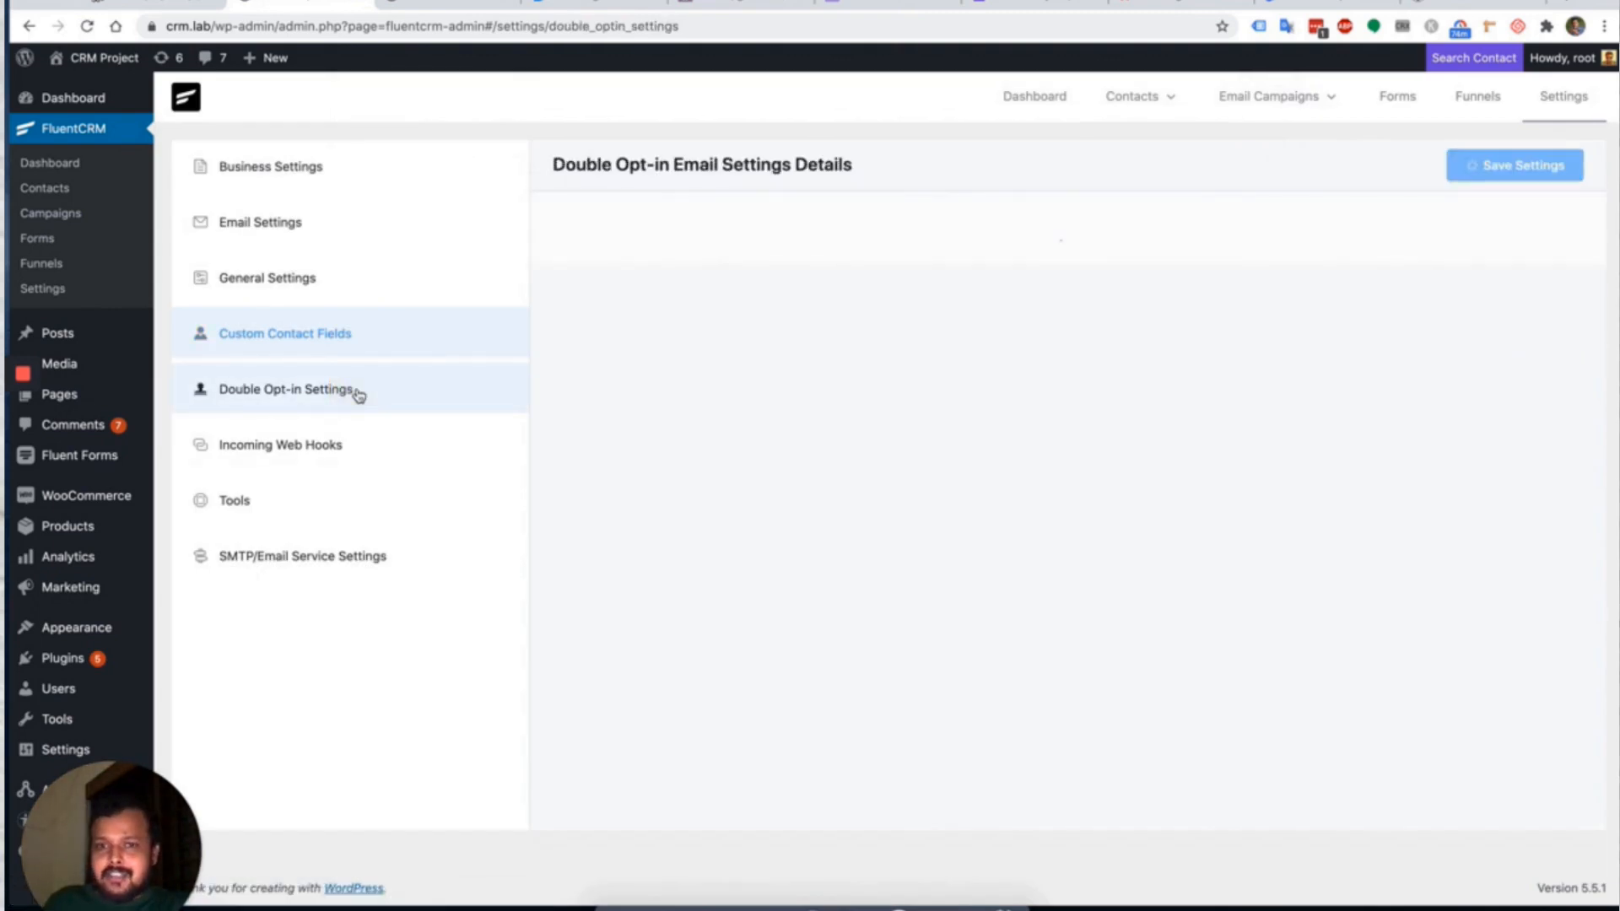
Review the Double Opt-in email settings and after-confirmation message, then go to Incoming Web Hooks.
{"action": "scroll", "coordinate": [889, 308], "scroll_direction": "down", "scroll_amount": 1}
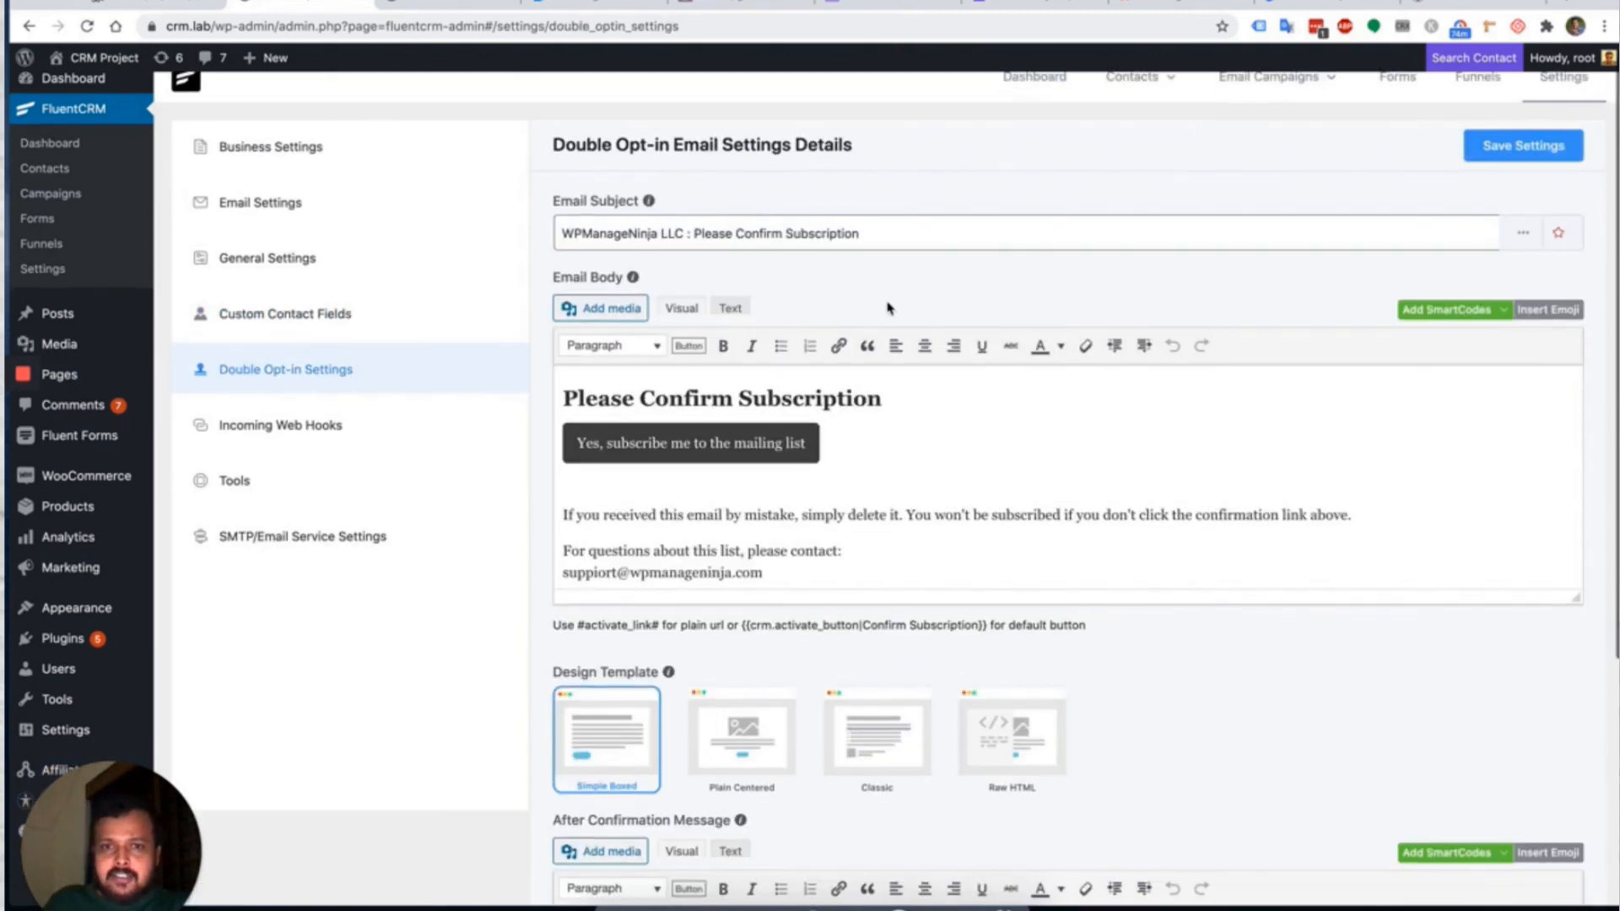
{"action": "scroll", "coordinate": [888, 309], "scroll_direction": "up", "scroll_amount": 1}
{"action": "scroll", "coordinate": [888, 309], "scroll_direction": "up", "scroll_amount": 1}
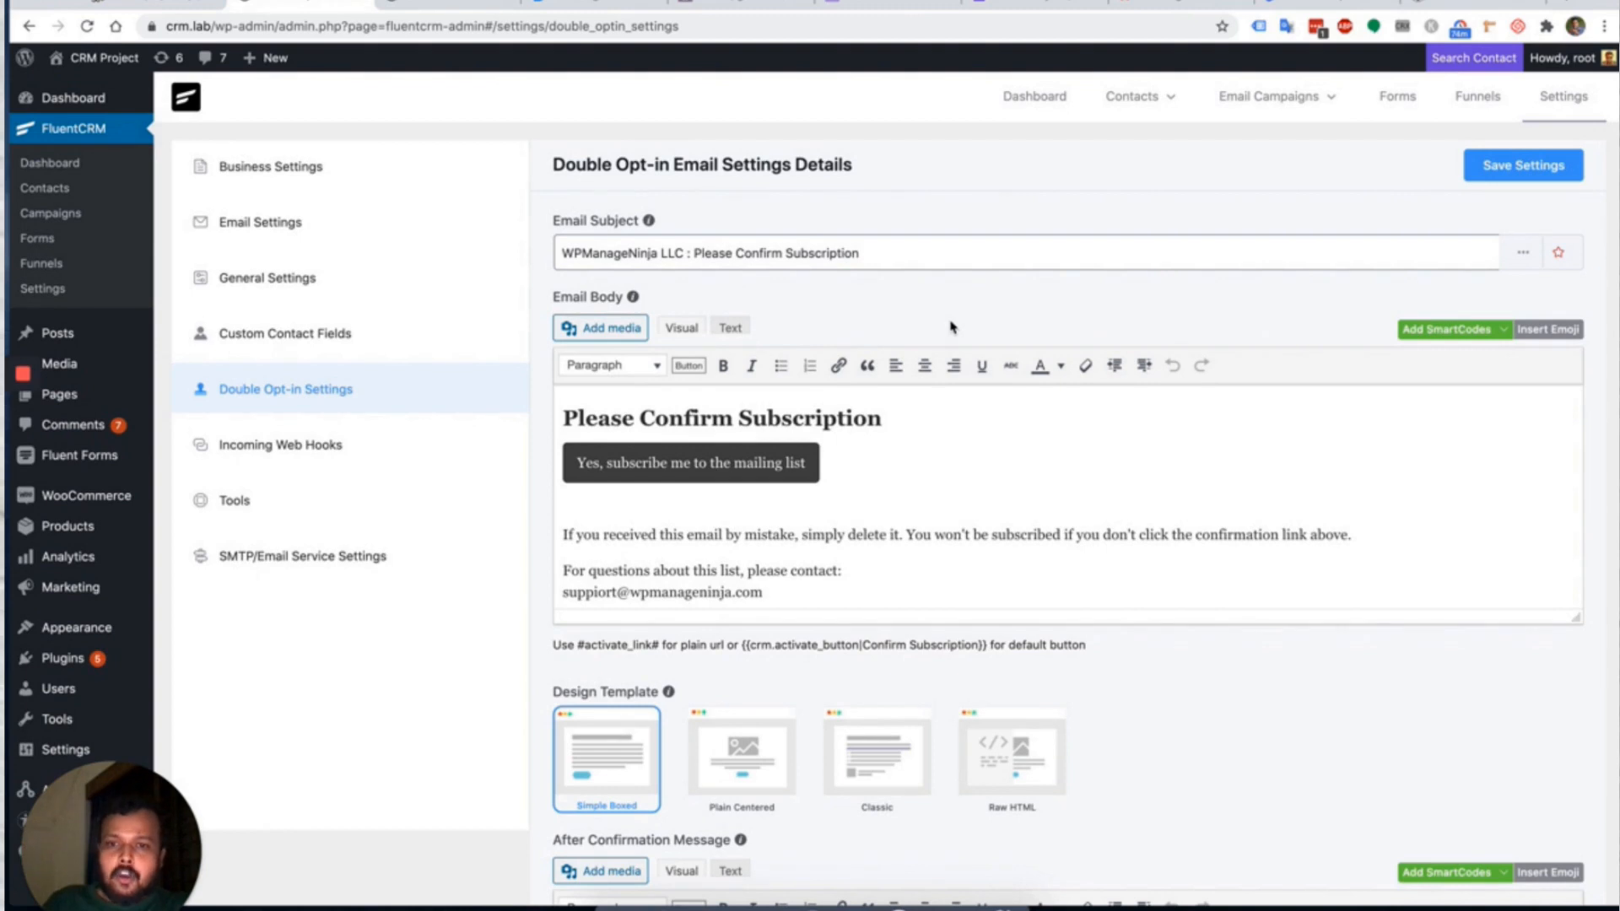
{"action": "scroll", "coordinate": [951, 327], "scroll_direction": "down", "scroll_amount": 1}
{"action": "scroll", "coordinate": [844, 540], "scroll_direction": "up", "scroll_amount": 1}
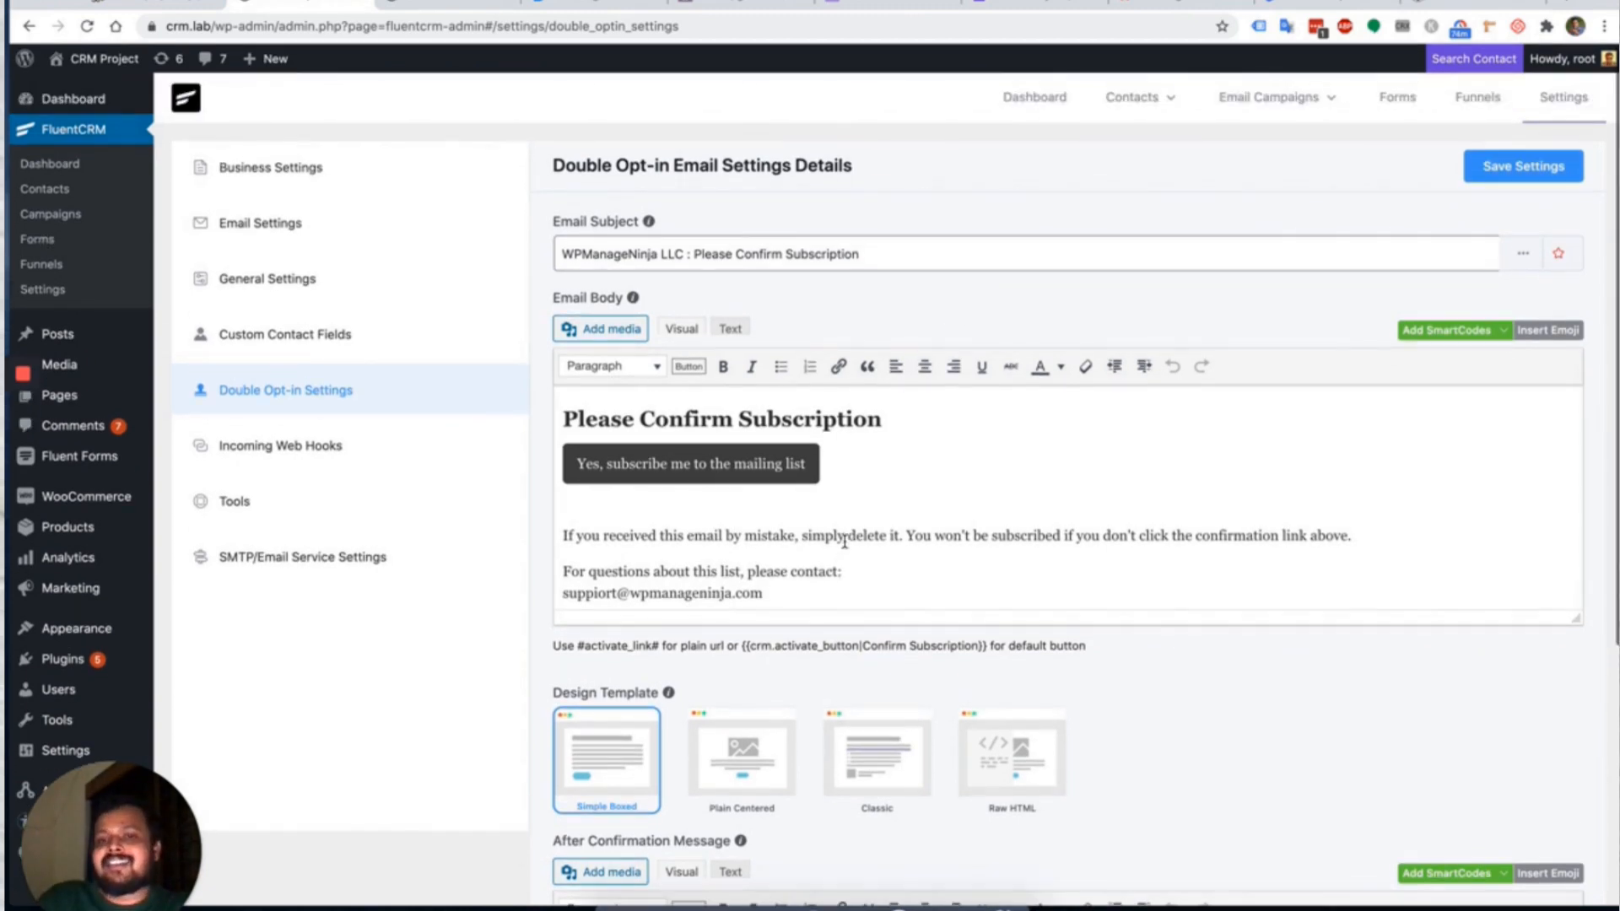
{"action": "scroll", "coordinate": [835, 742], "scroll_direction": "down", "scroll_amount": 5}
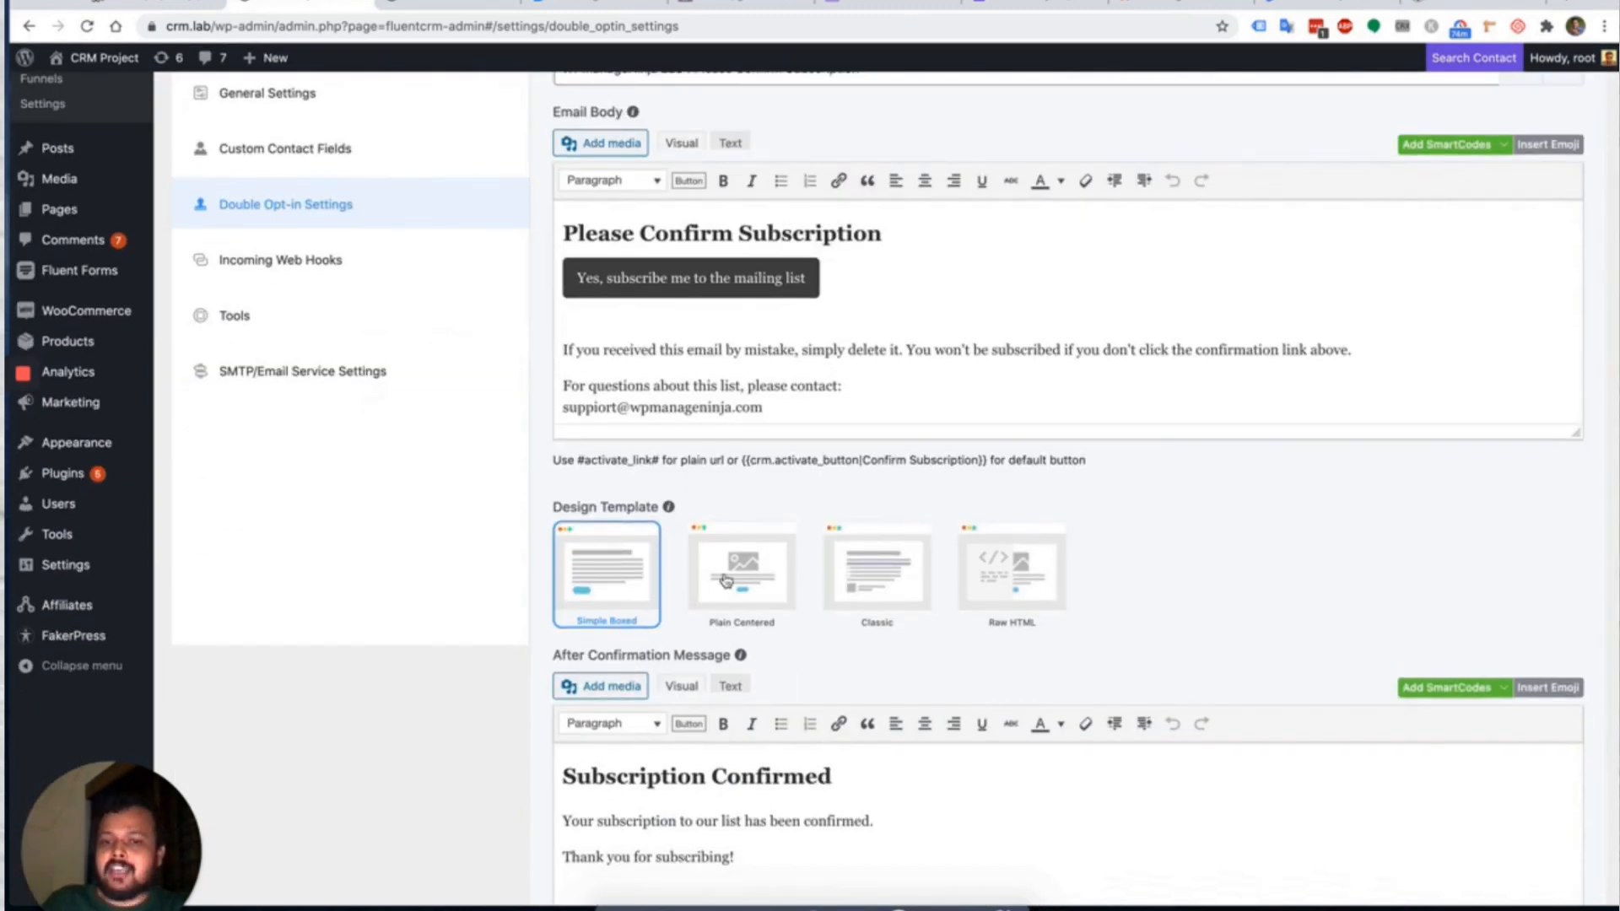
{"action": "scroll", "coordinate": [726, 581], "scroll_direction": "down", "scroll_amount": 5}
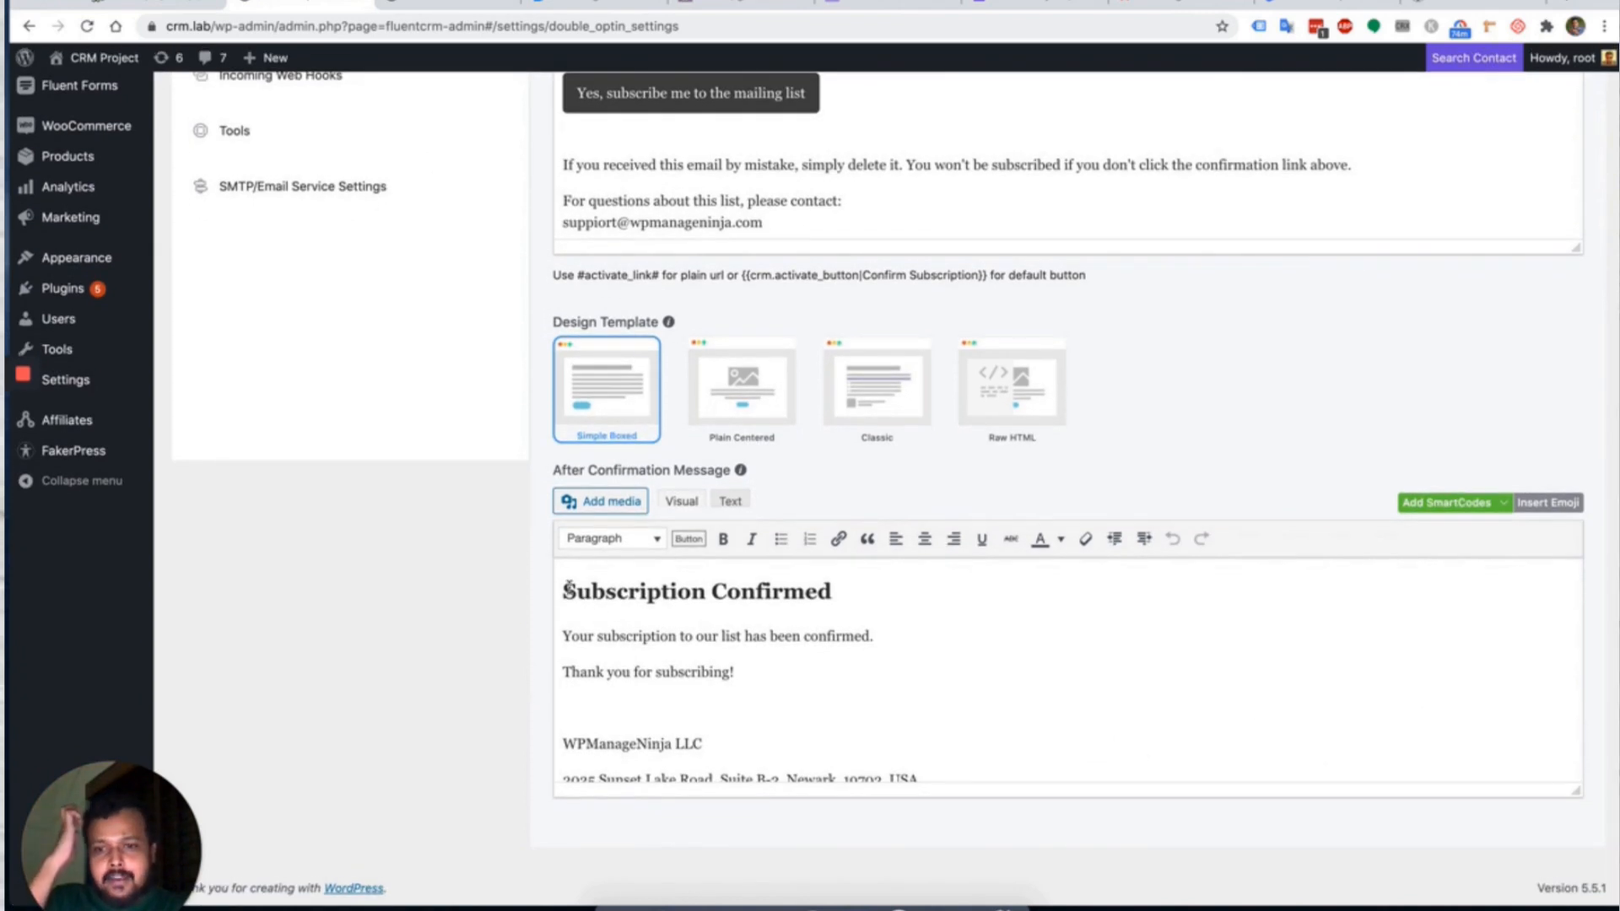
{"action": "left_click_drag", "start_coordinate": [565, 588], "coordinate": [886, 737]}
{"action": "scroll", "coordinate": [886, 738], "scroll_direction": "up", "scroll_amount": 5}
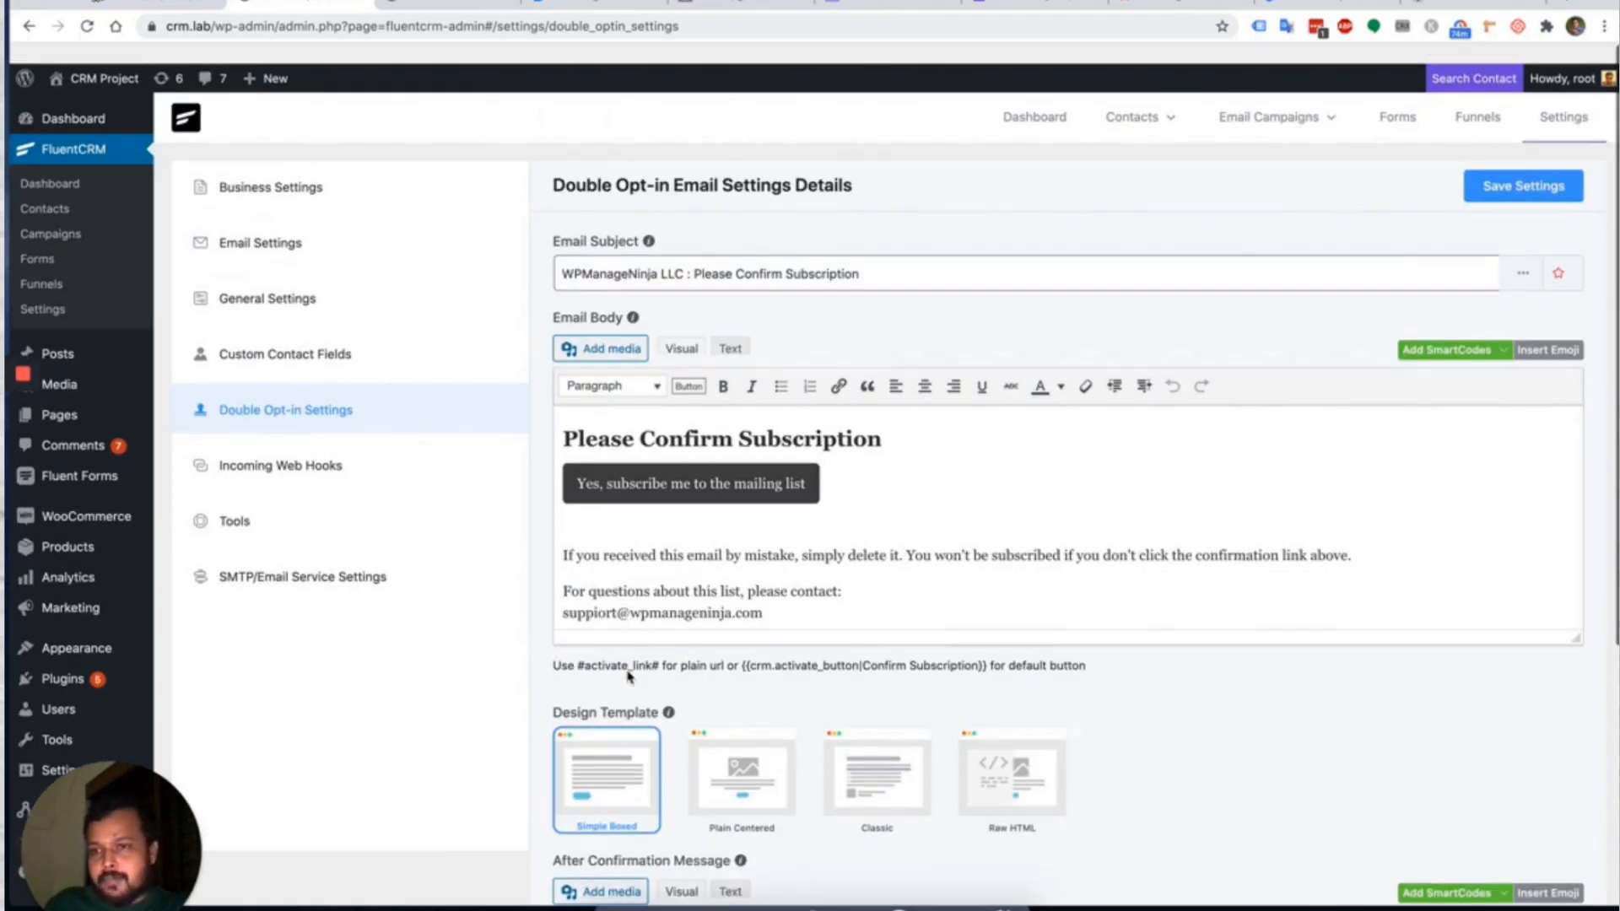
{"action": "left_click", "coordinate": [317, 455]}
{"action": "left_click", "coordinate": [283, 441]}
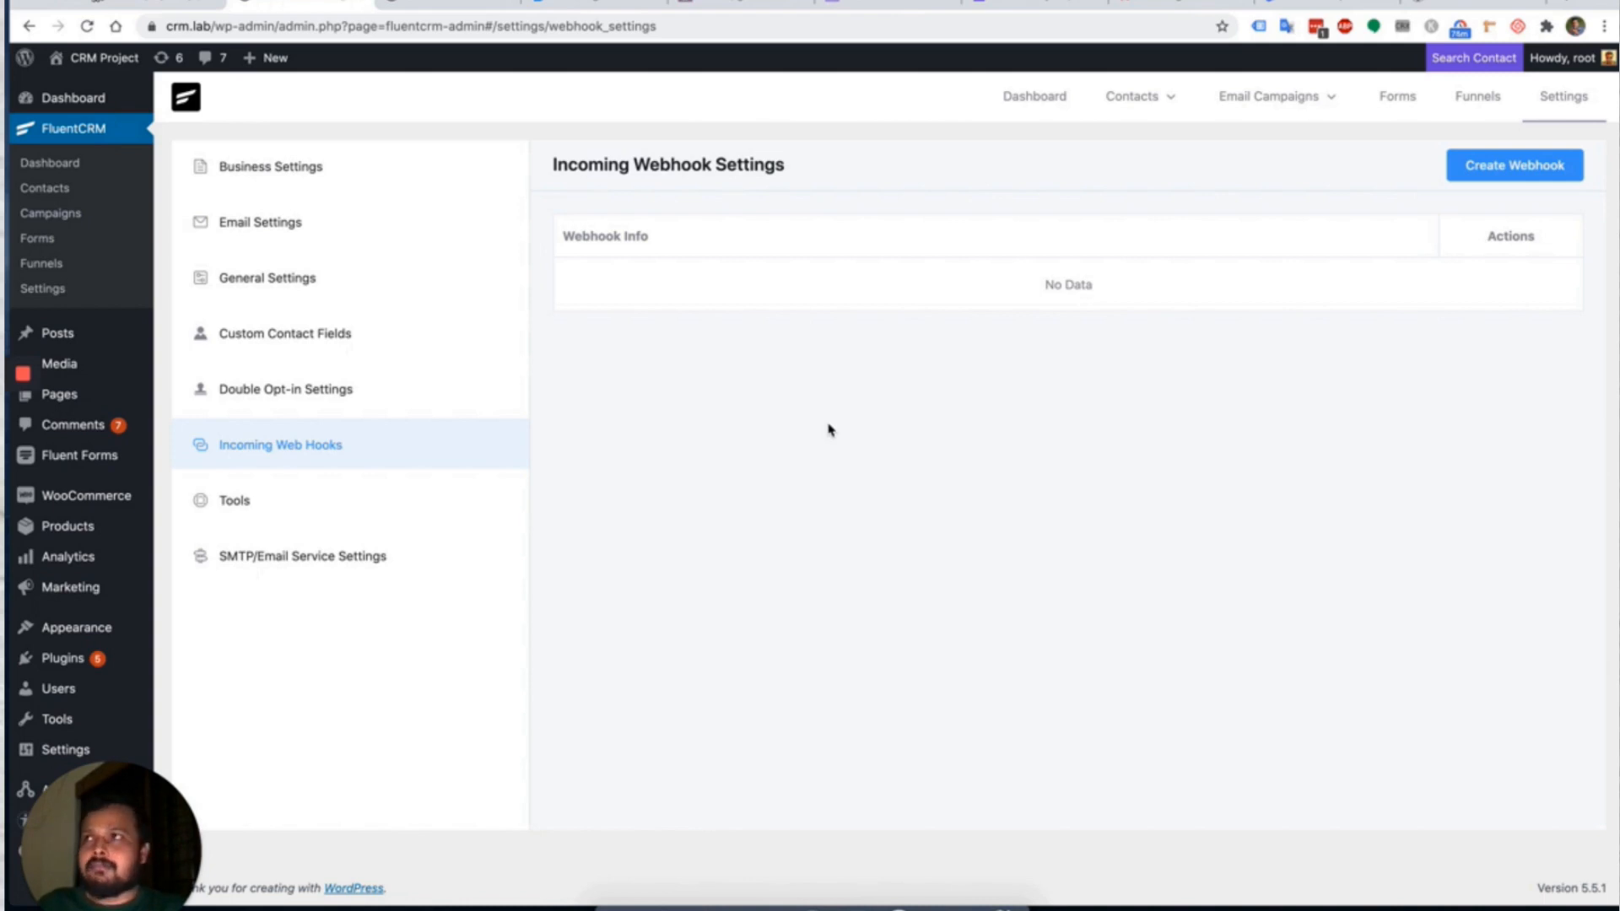
Go to the SMTP/Email Service Settings page under Tools.
{"action": "left_click", "coordinate": [282, 499]}
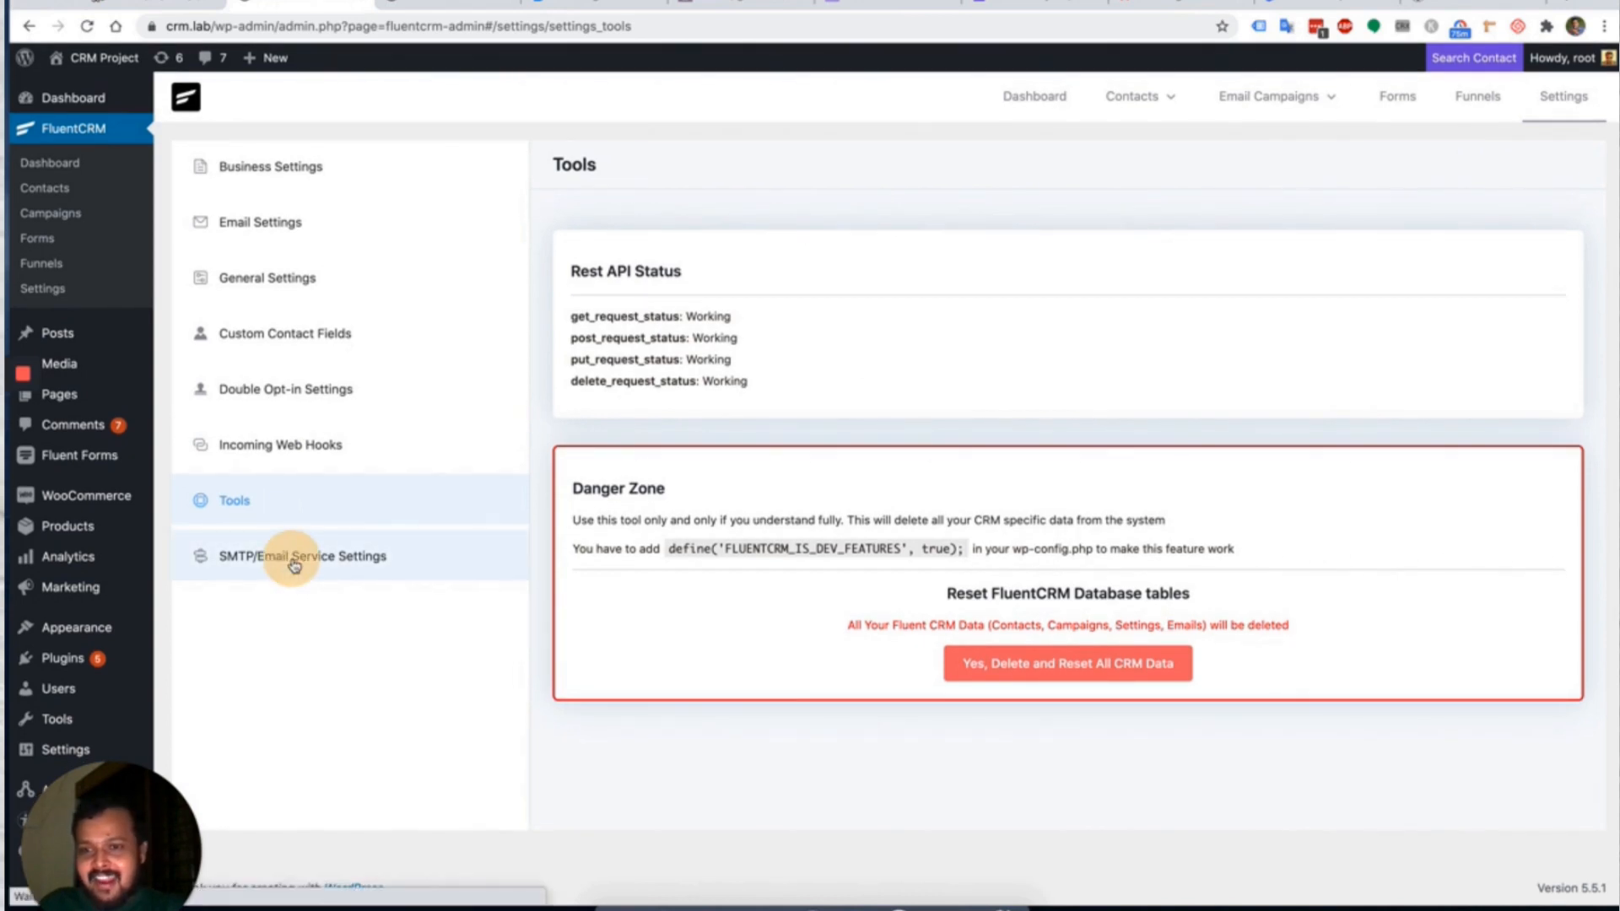
{"action": "left_click", "coordinate": [295, 559]}
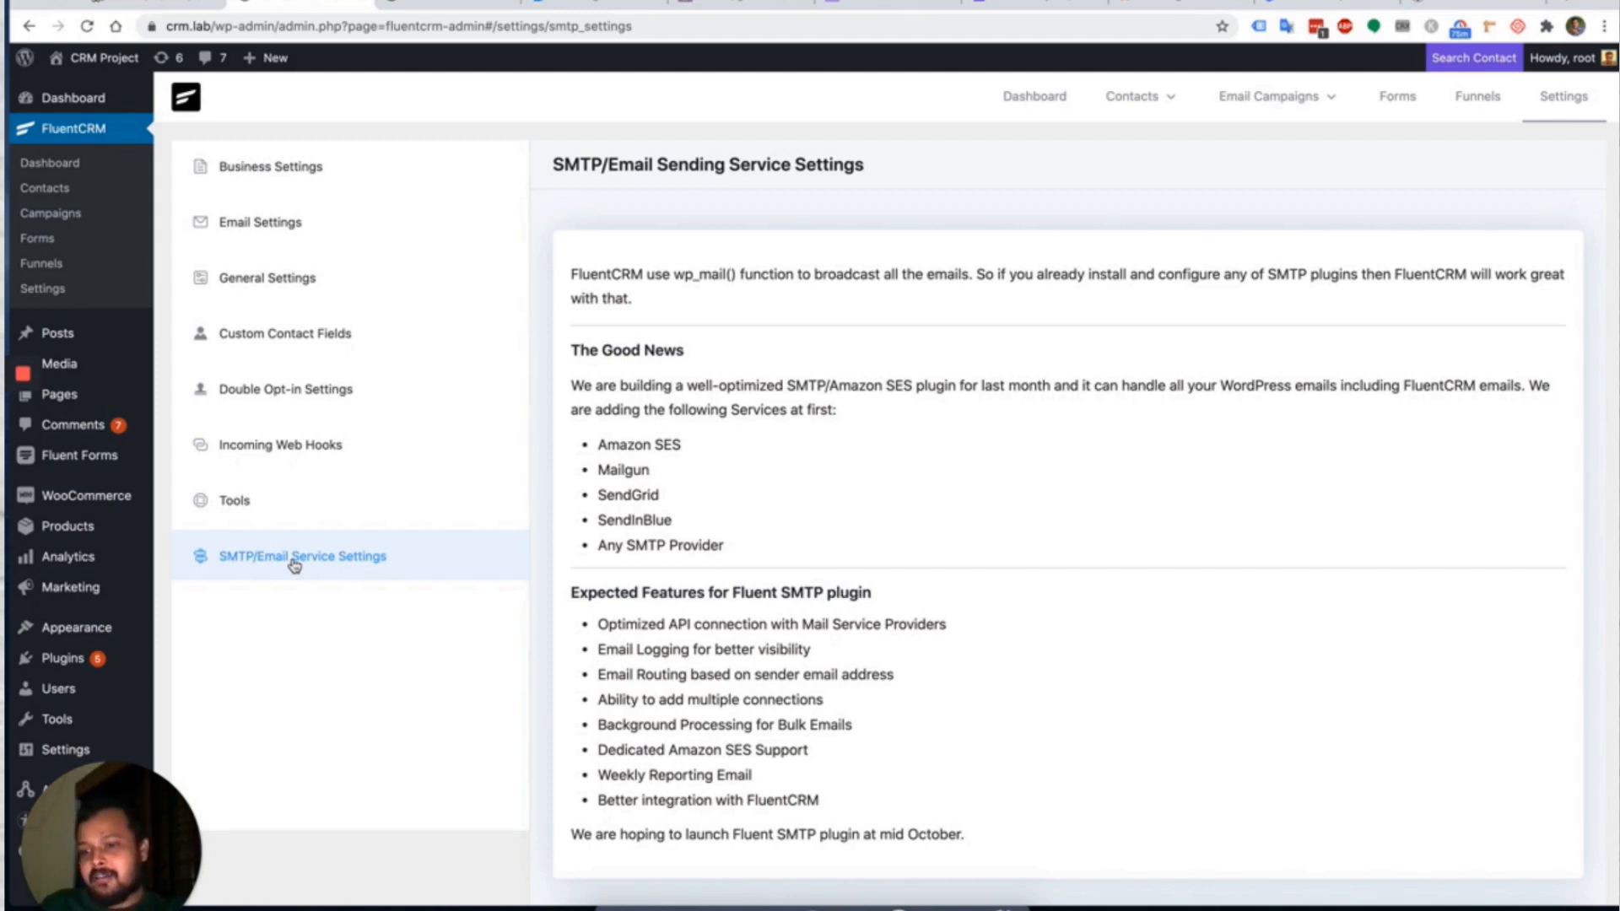
{"action": "scroll", "coordinate": [792, 472], "scroll_direction": "down", "scroll_amount": 5}
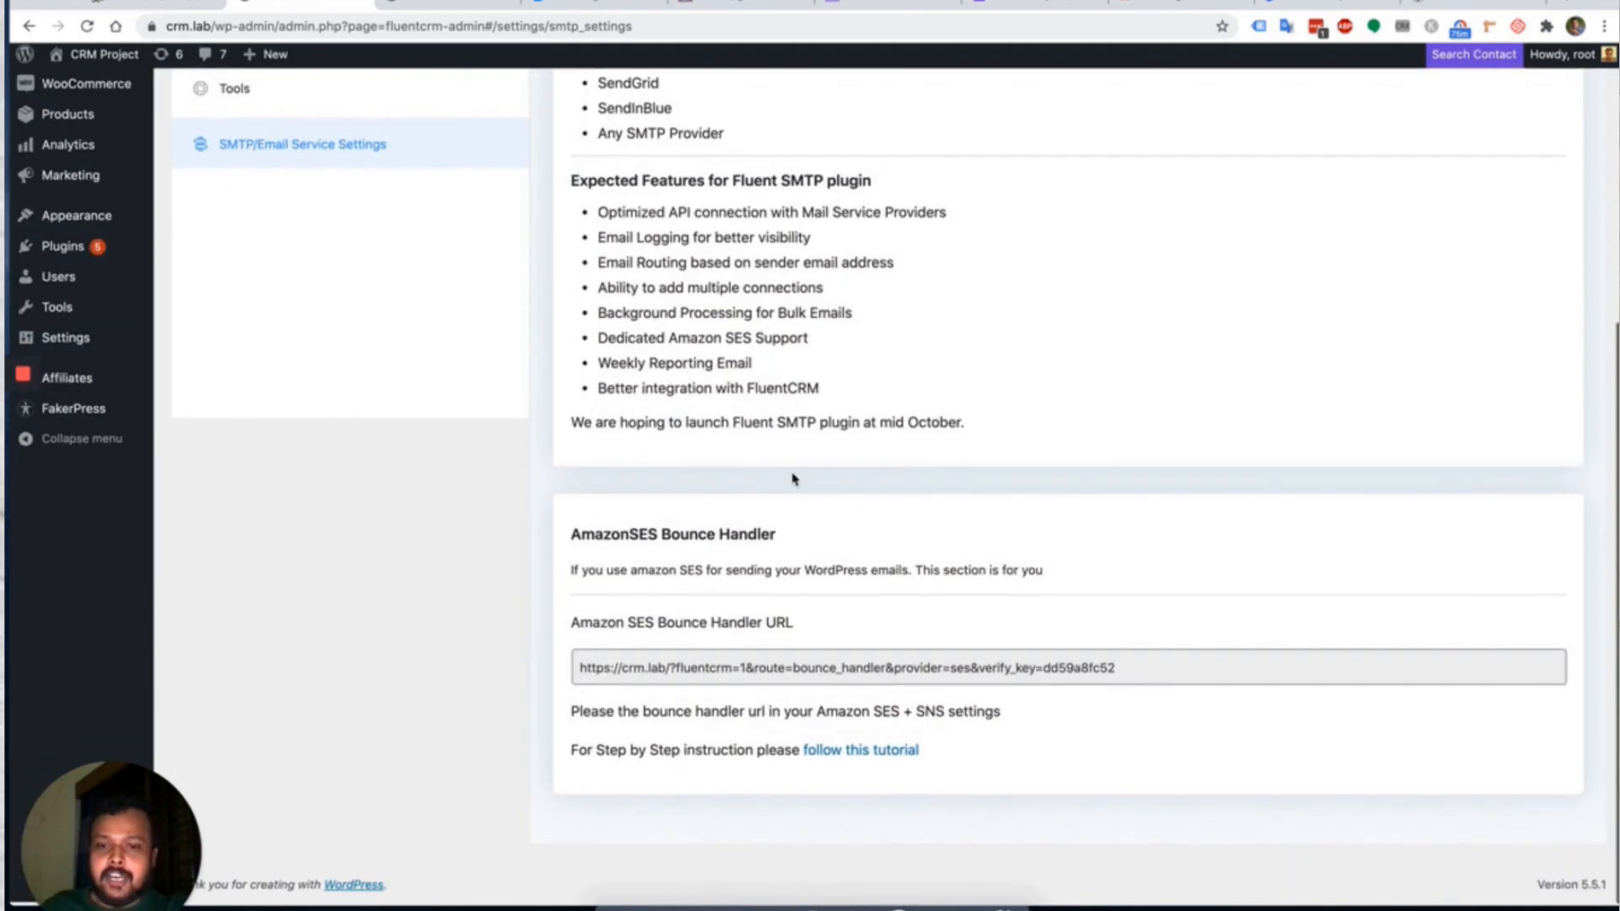
Inspect the AmazonSES Bounce Handler URL, then return to the top of the page.
{"action": "left_click_drag", "start_coordinate": [574, 537], "coordinate": [903, 542]}
{"action": "left_click", "coordinate": [908, 543]}
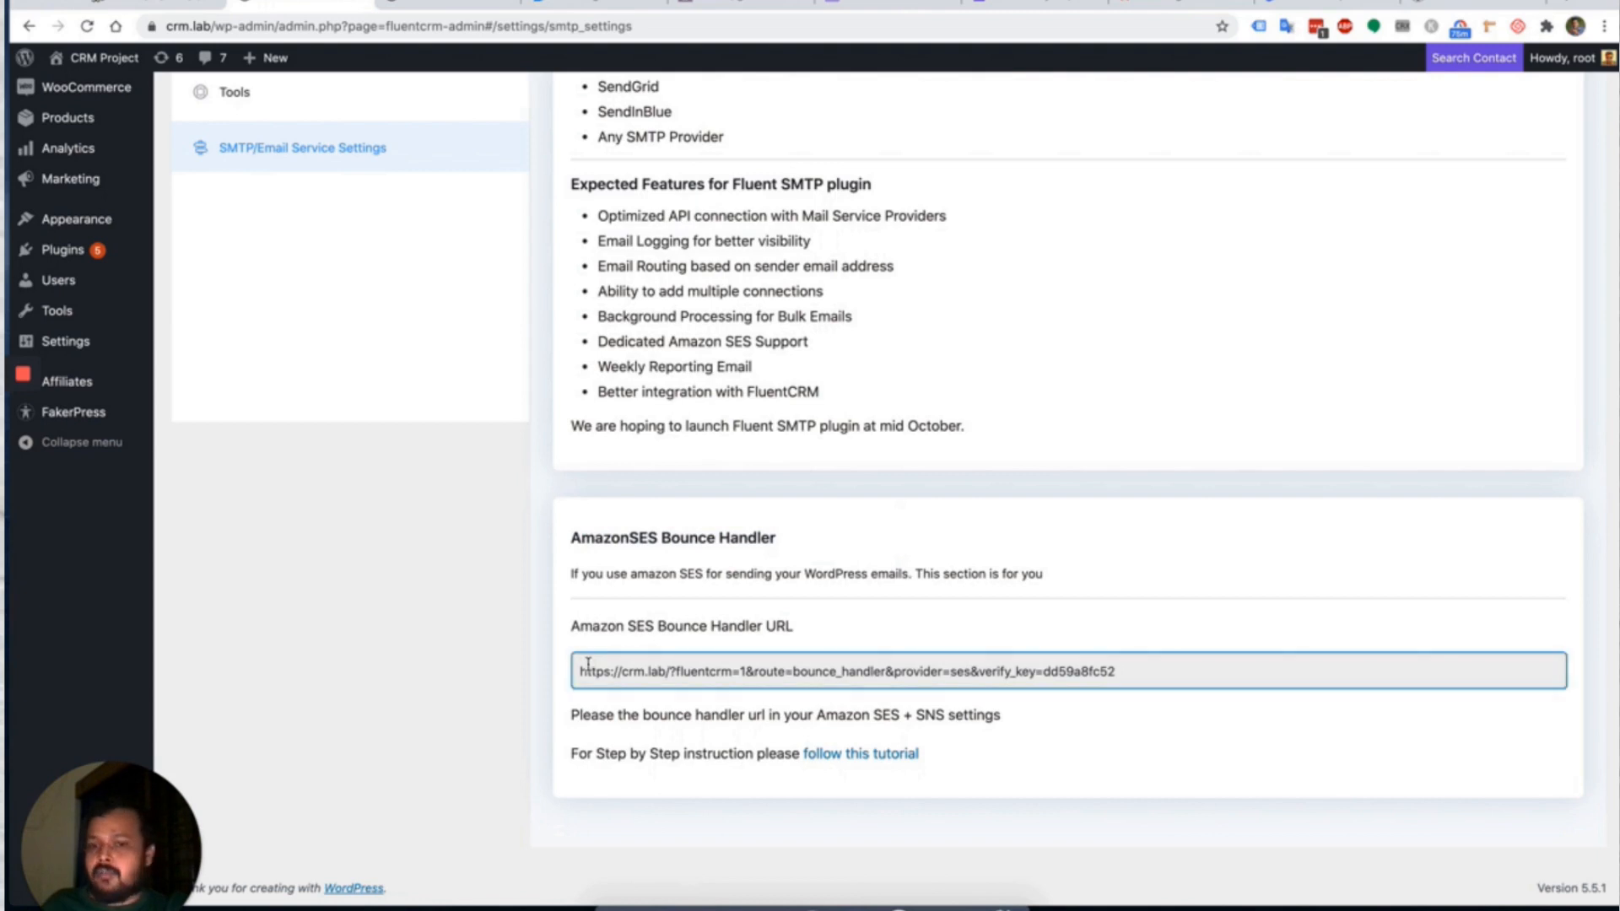
{"action": "left_click_drag", "start_coordinate": [582, 670], "coordinate": [1142, 661]}
{"action": "left_click", "coordinate": [1148, 662]}
{"action": "left_click", "coordinate": [1115, 625]}
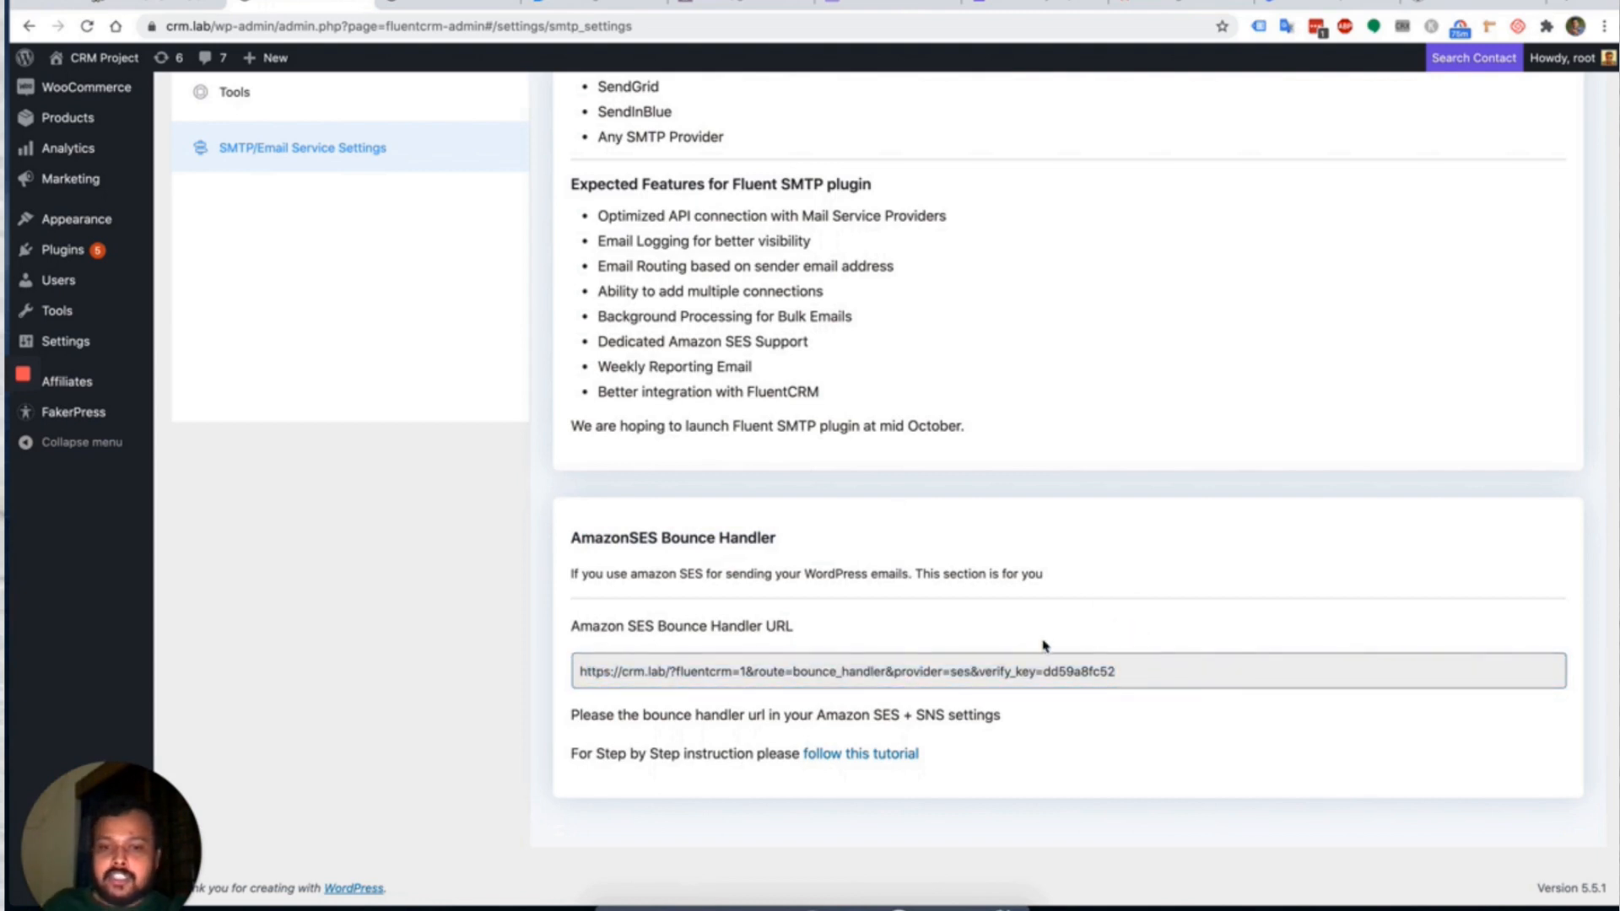
{"action": "double_click", "coordinate": [657, 665]}
{"action": "left_click", "coordinate": [1022, 622]}
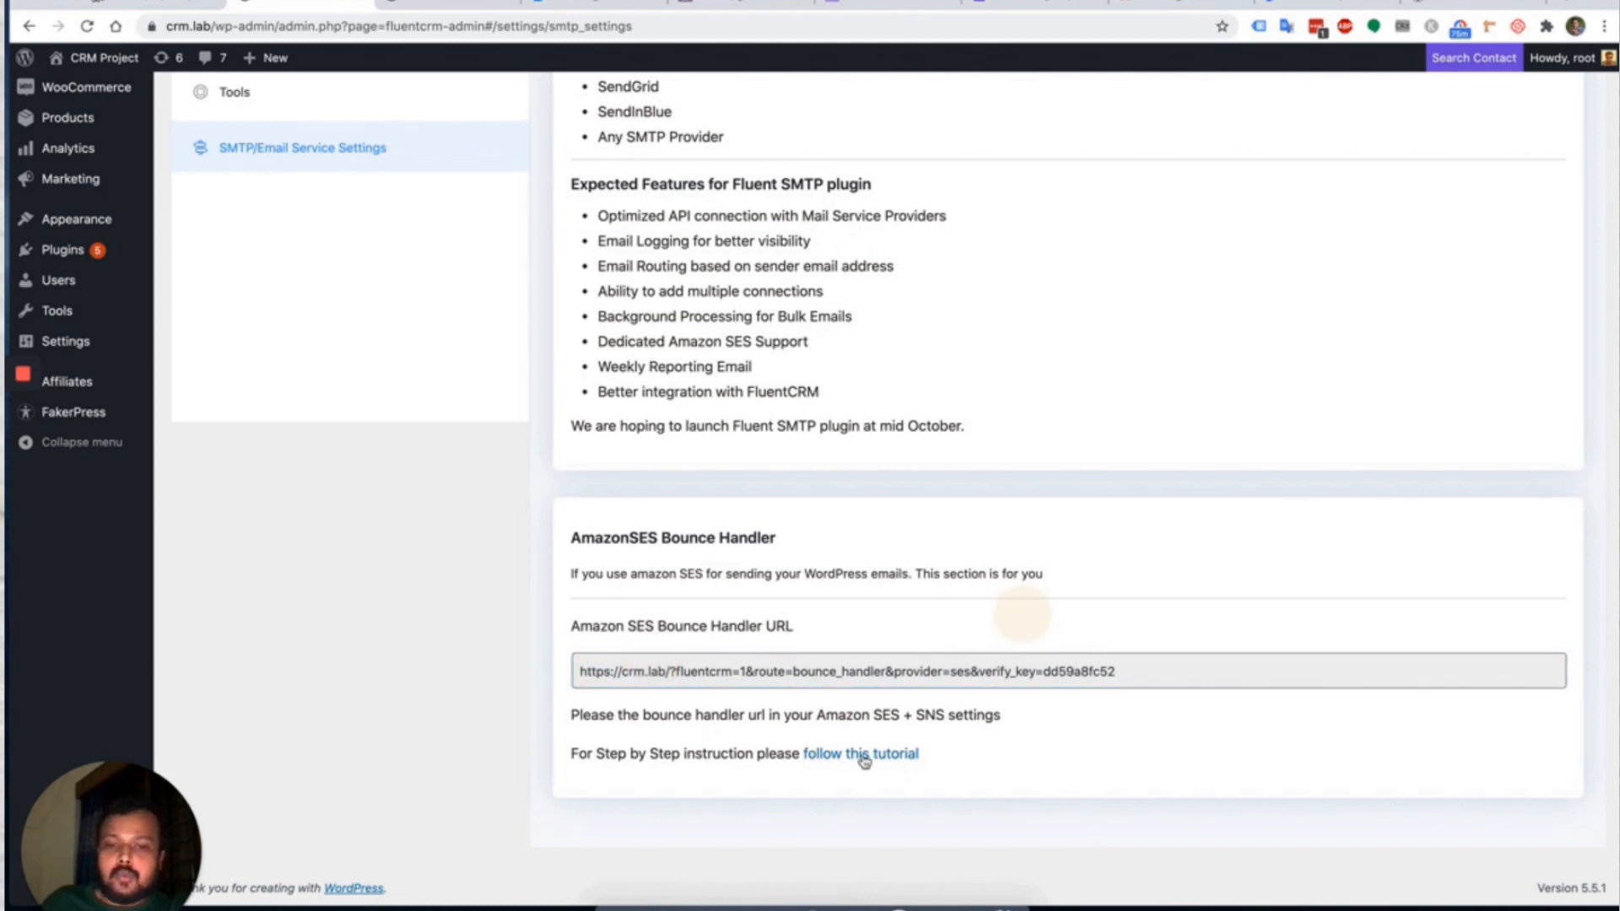
{"action": "scroll", "coordinate": [968, 361], "scroll_direction": "up", "scroll_amount": 5}
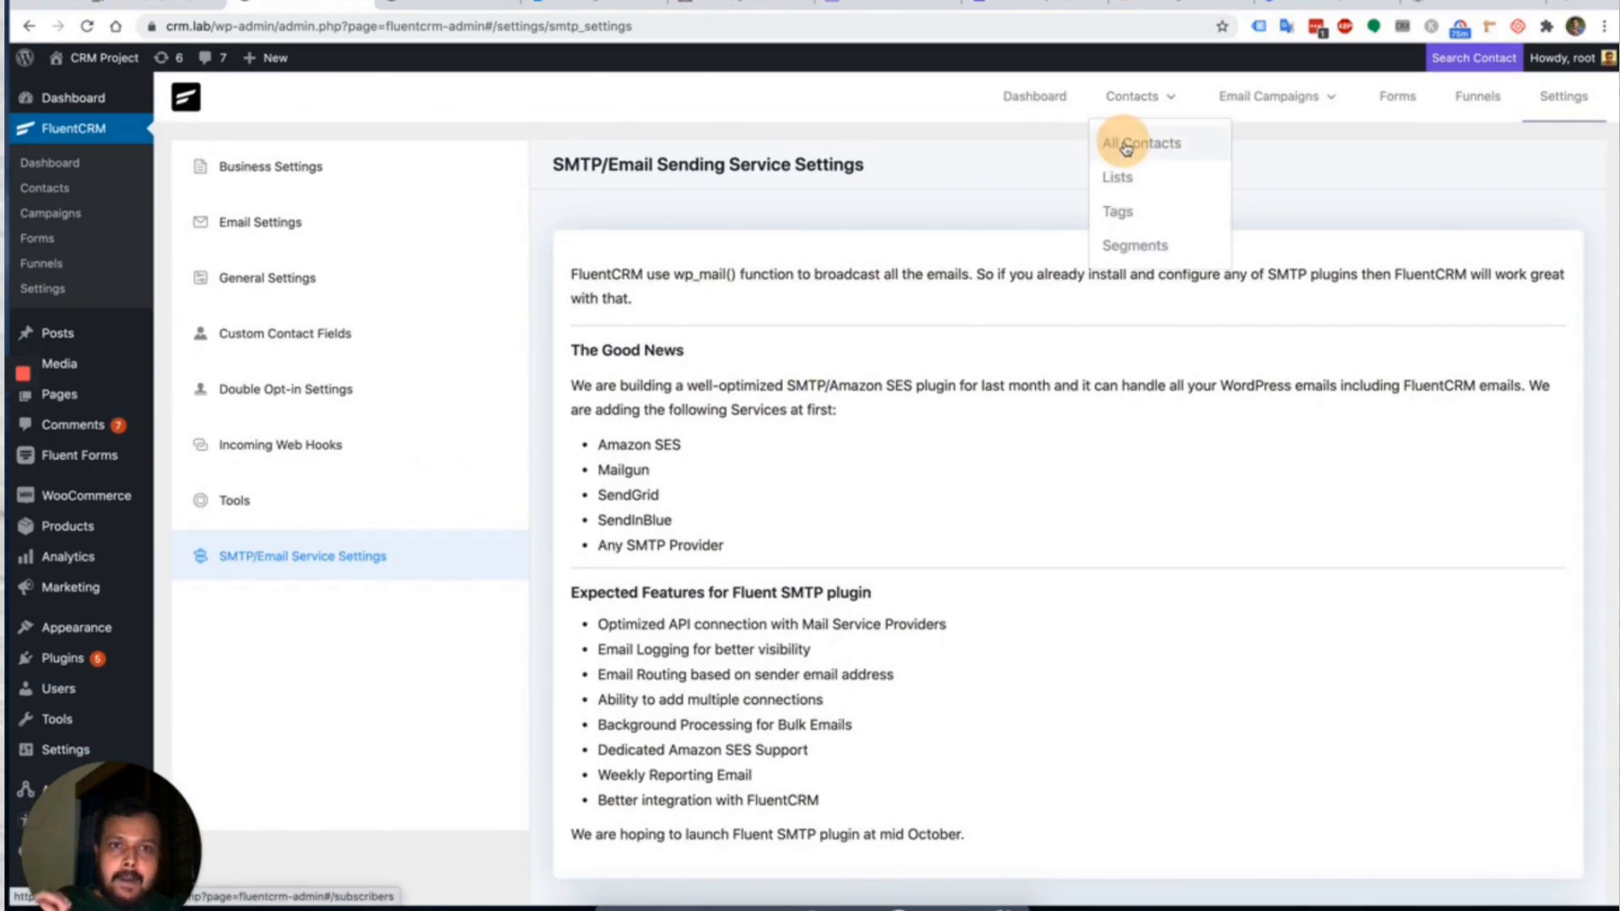
Open the first contact's profile and check its subscription status and lists without changes.
{"action": "left_click", "coordinate": [1115, 142]}
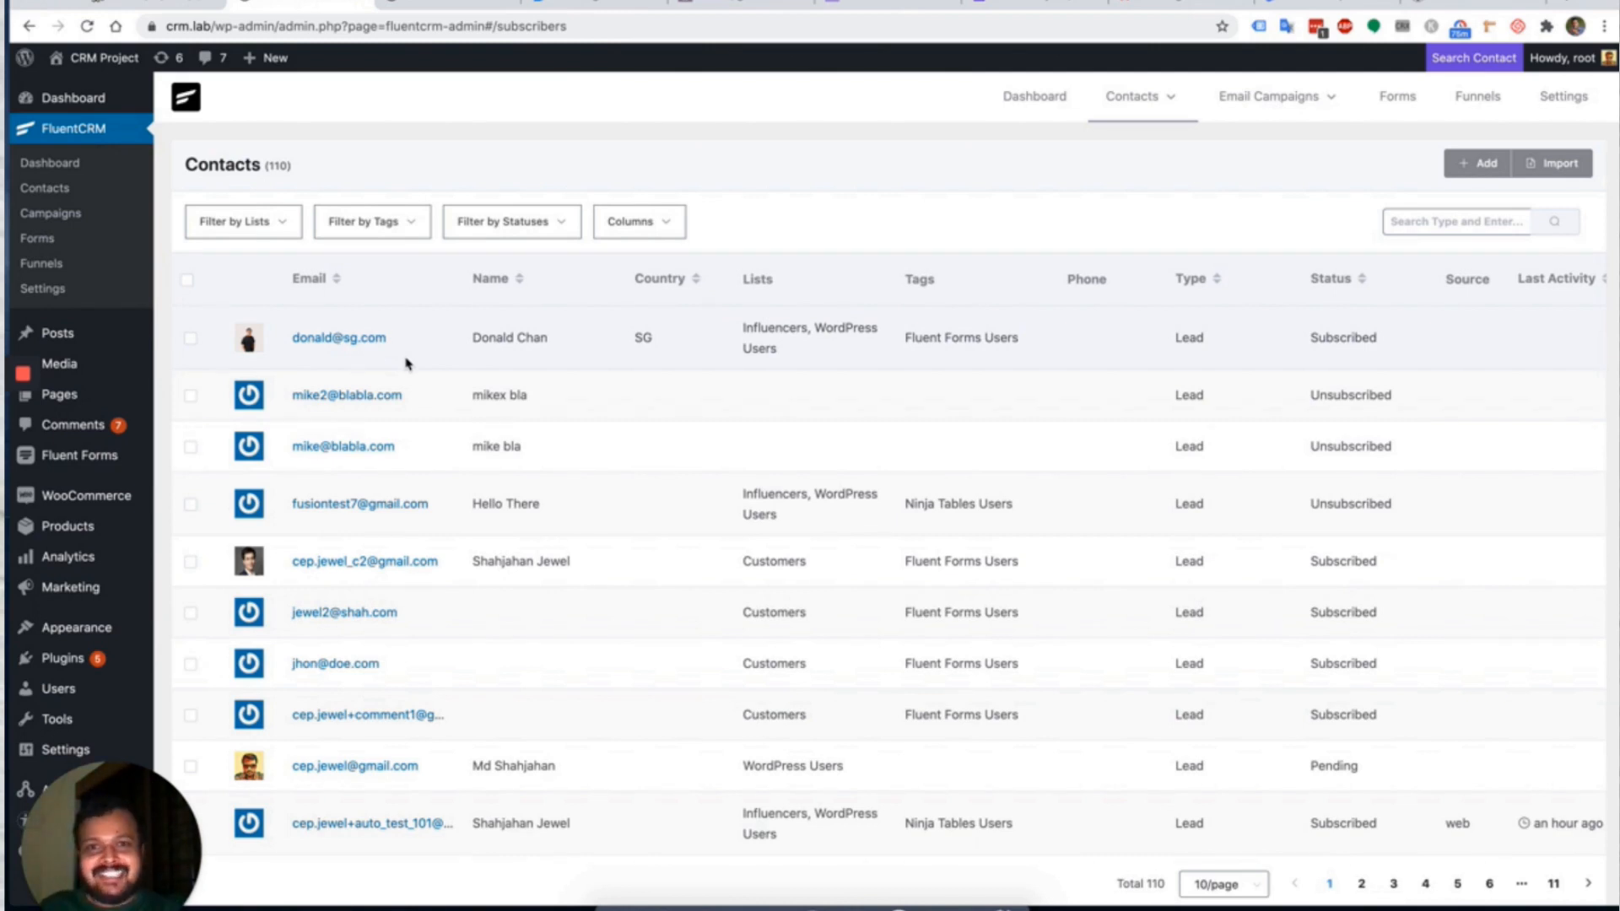
{"action": "left_click", "coordinate": [361, 337]}
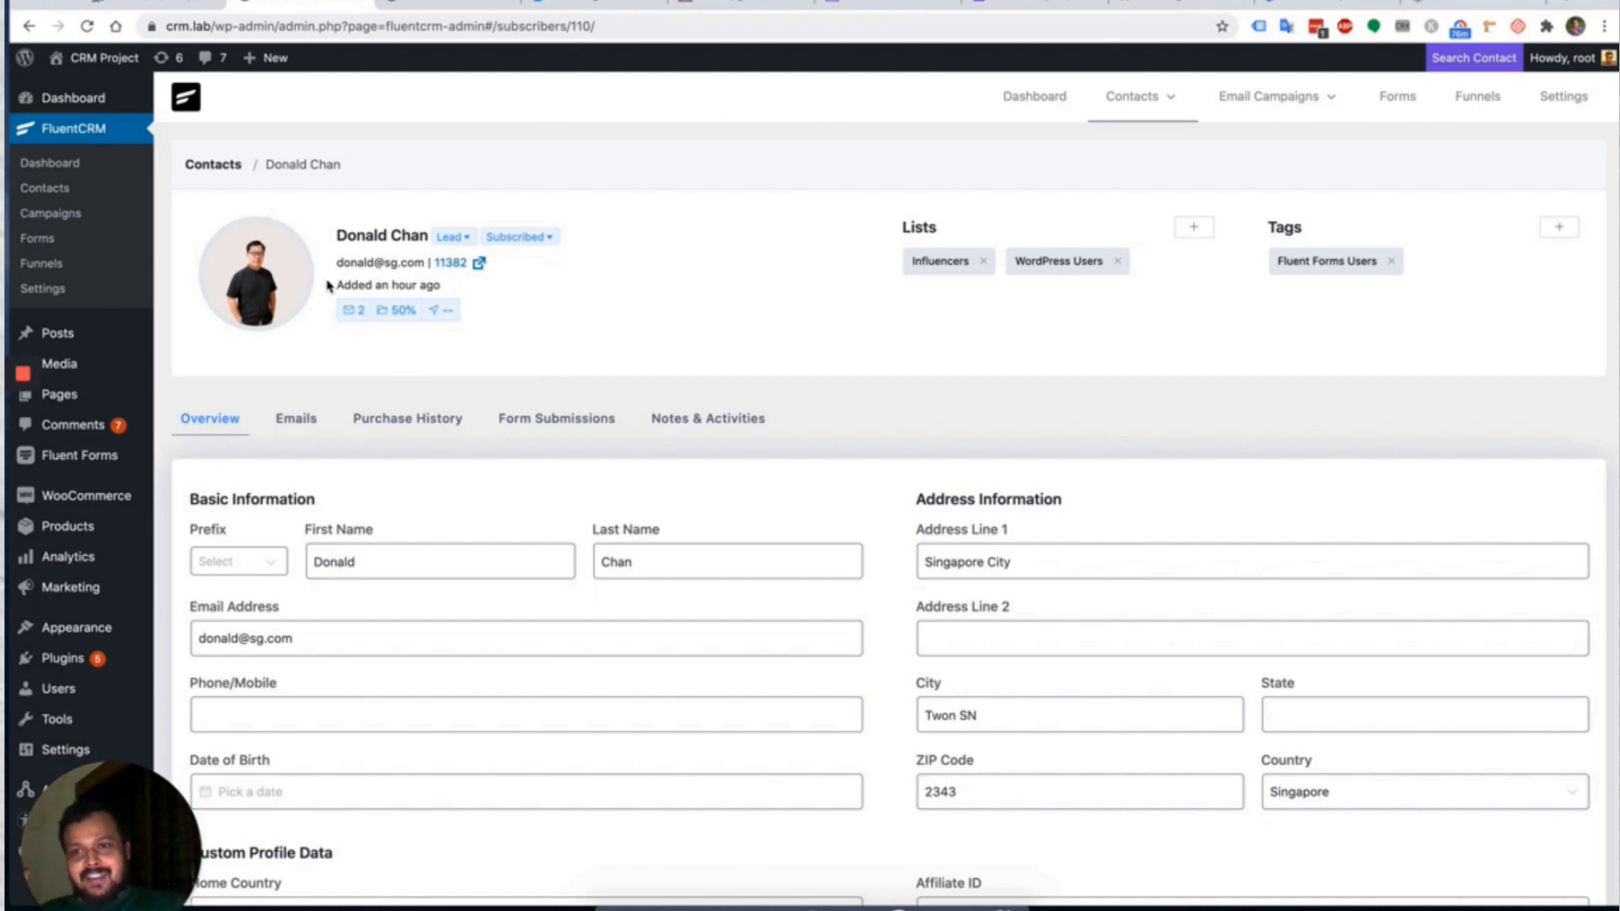
{"action": "mouse_move", "coordinate": [288, 264]}
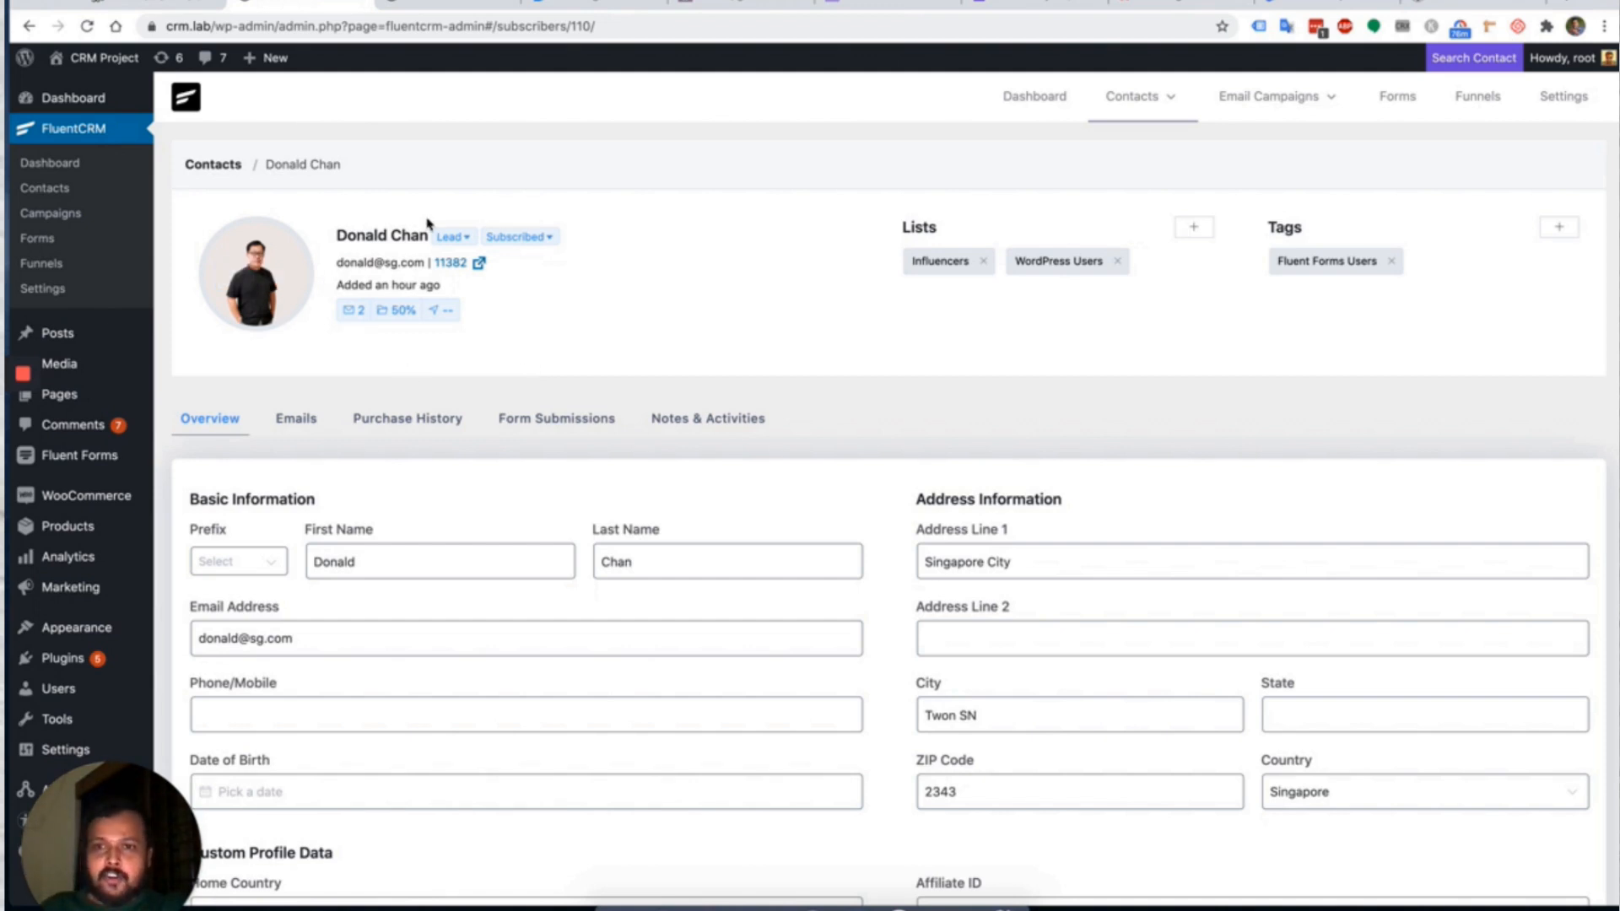
{"action": "left_click", "coordinate": [537, 237]}
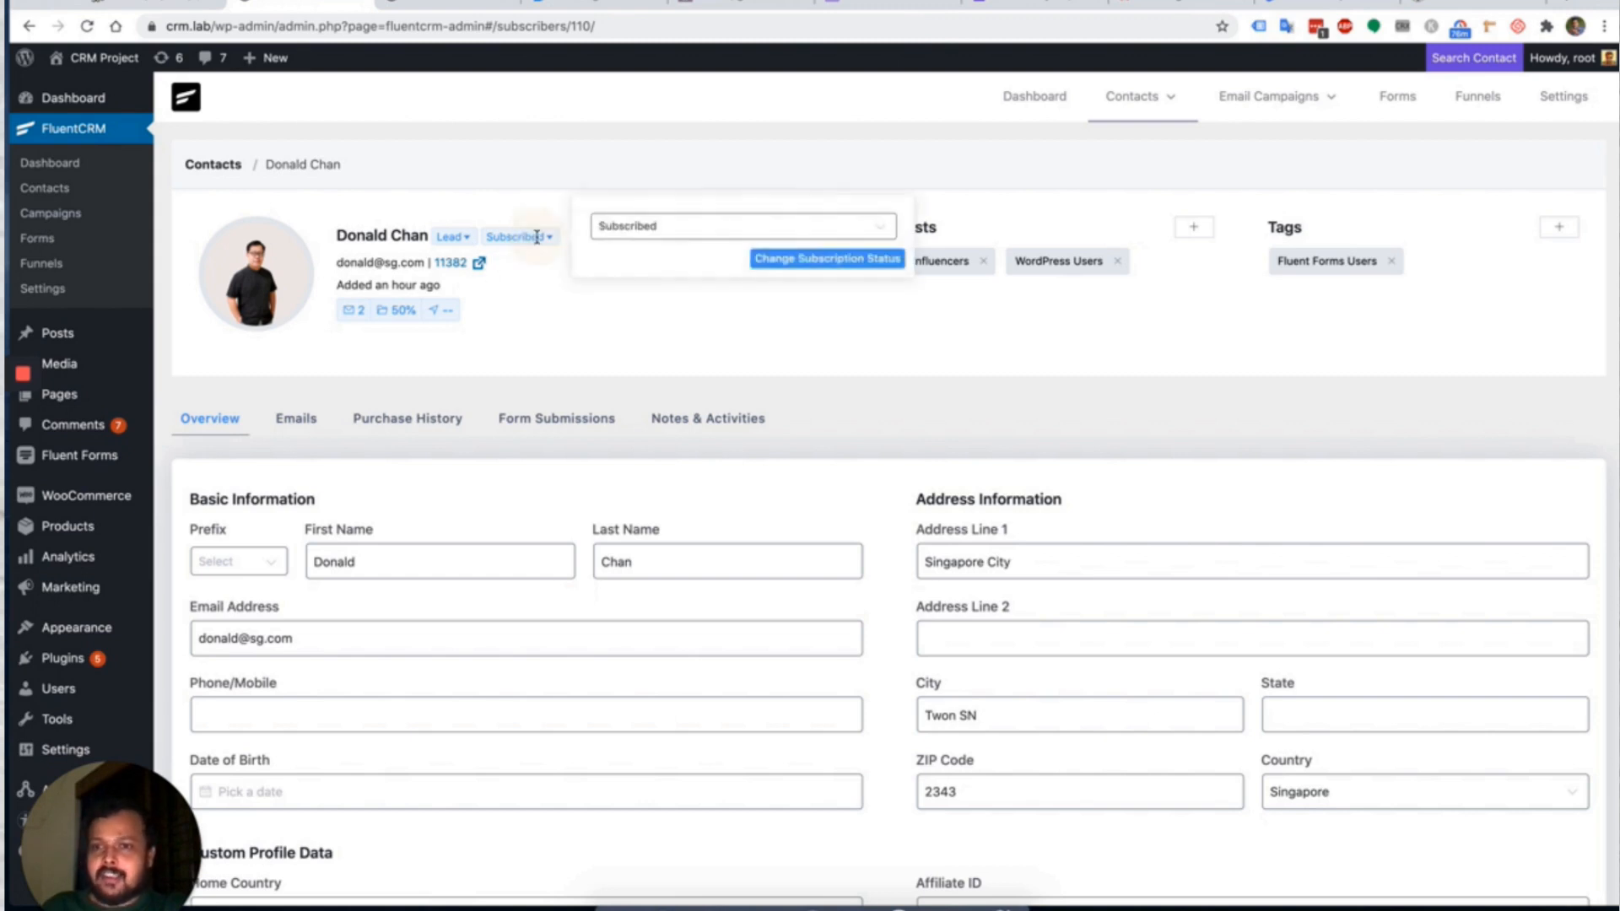
{"action": "left_click", "coordinate": [667, 225]}
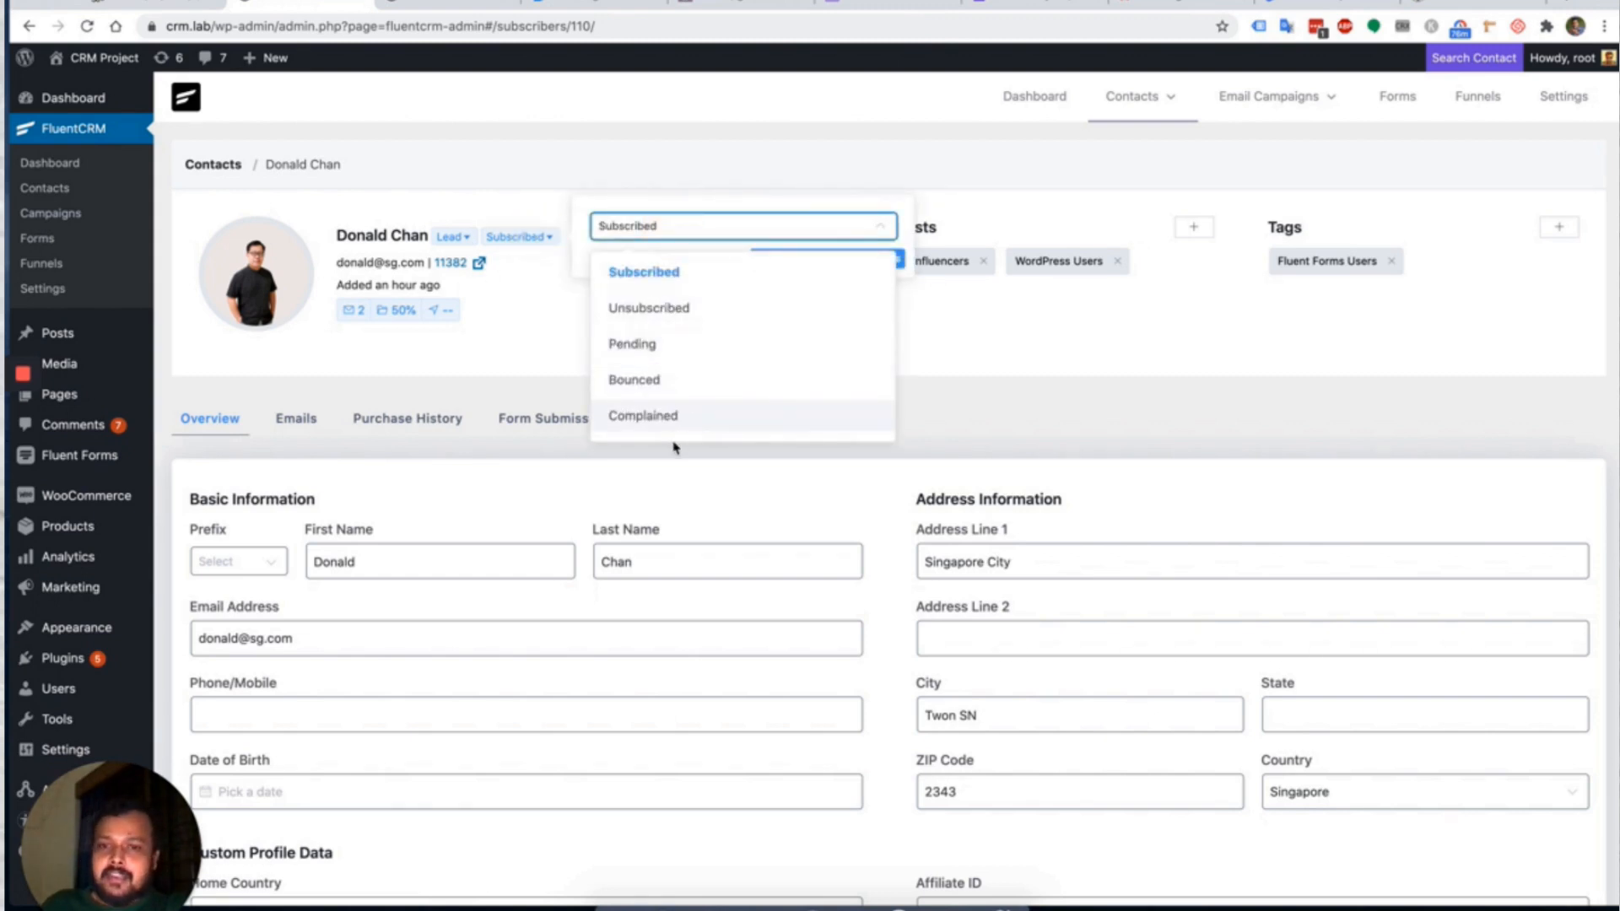
{"action": "left_click", "coordinate": [641, 181]}
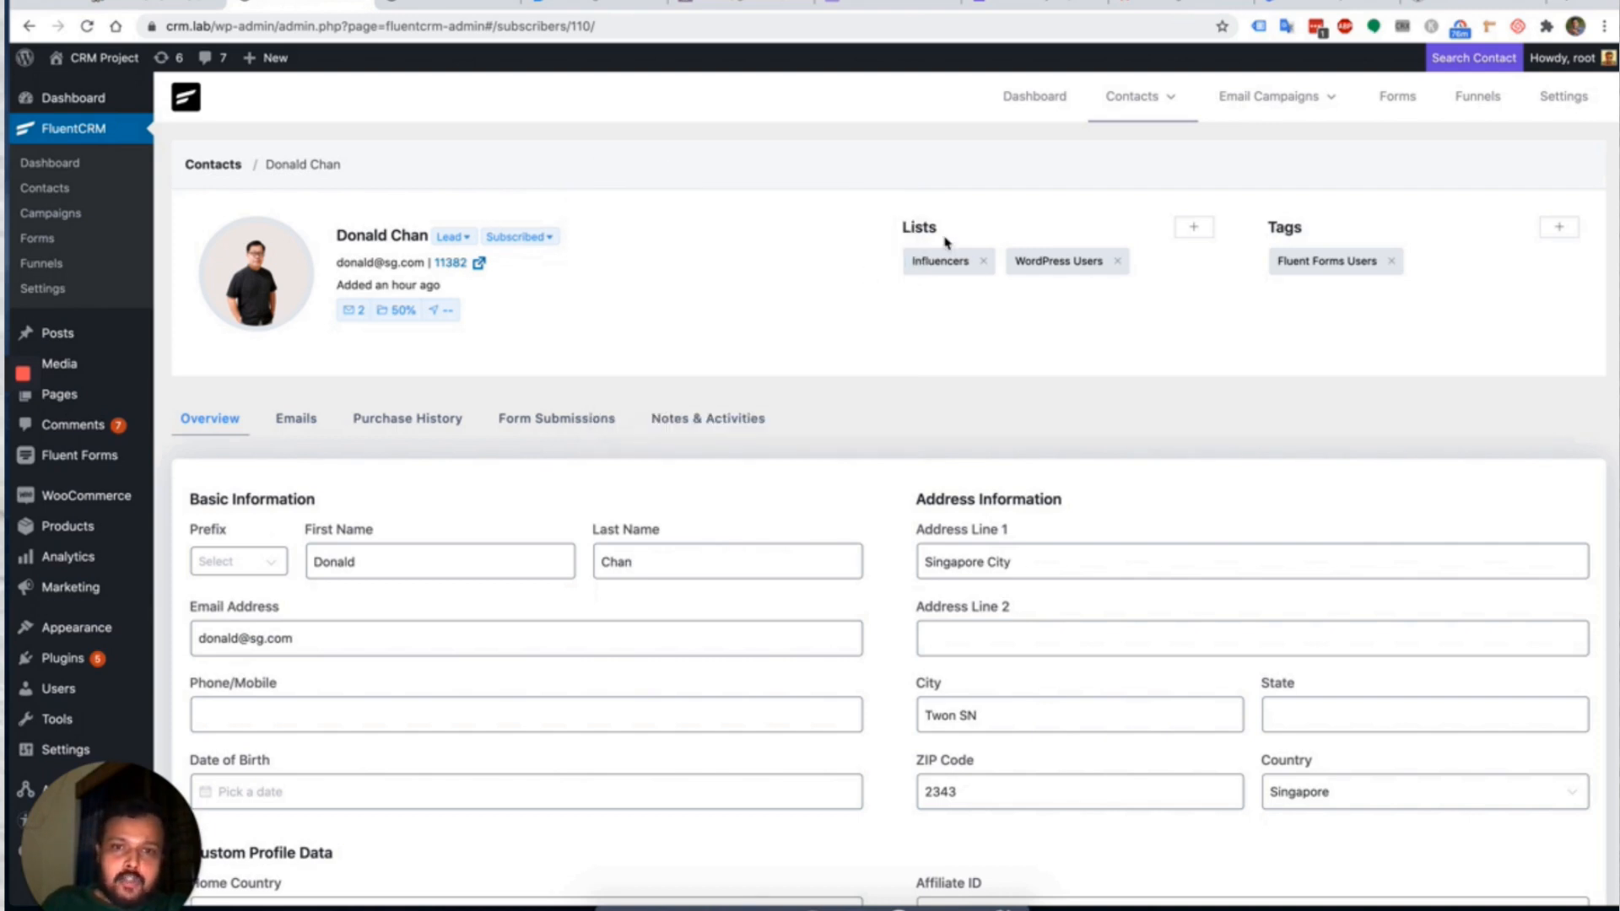
{"action": "left_click", "coordinate": [1184, 229]}
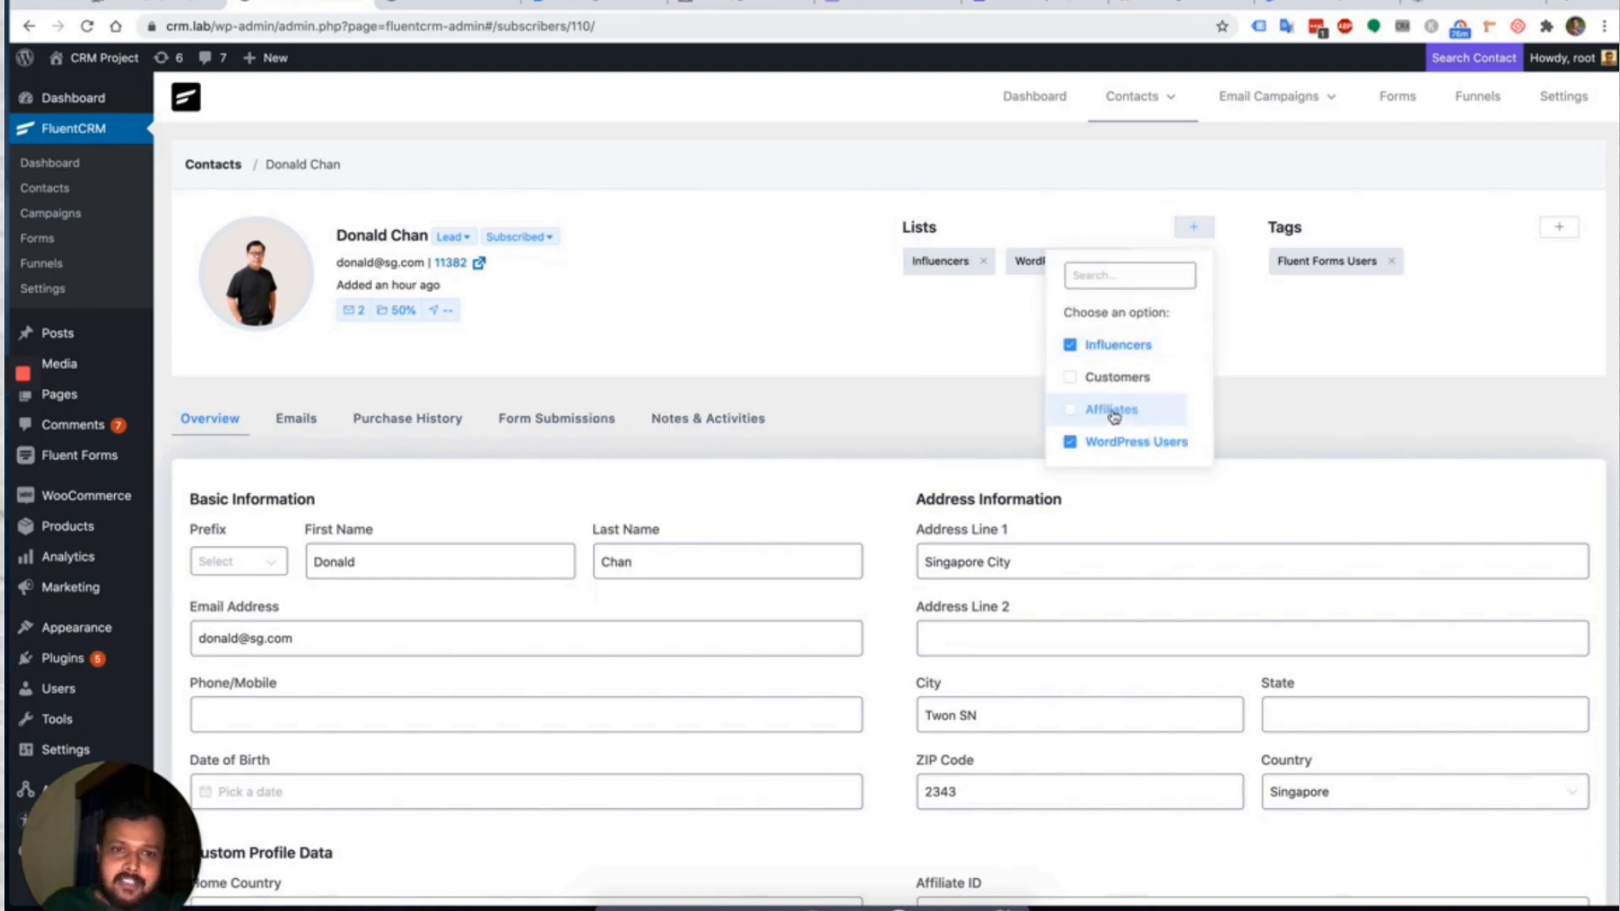
{"action": "left_click", "coordinate": [1399, 242]}
Add the Ninja Tables Users tag to the contact.
{"action": "left_click", "coordinate": [1557, 227]}
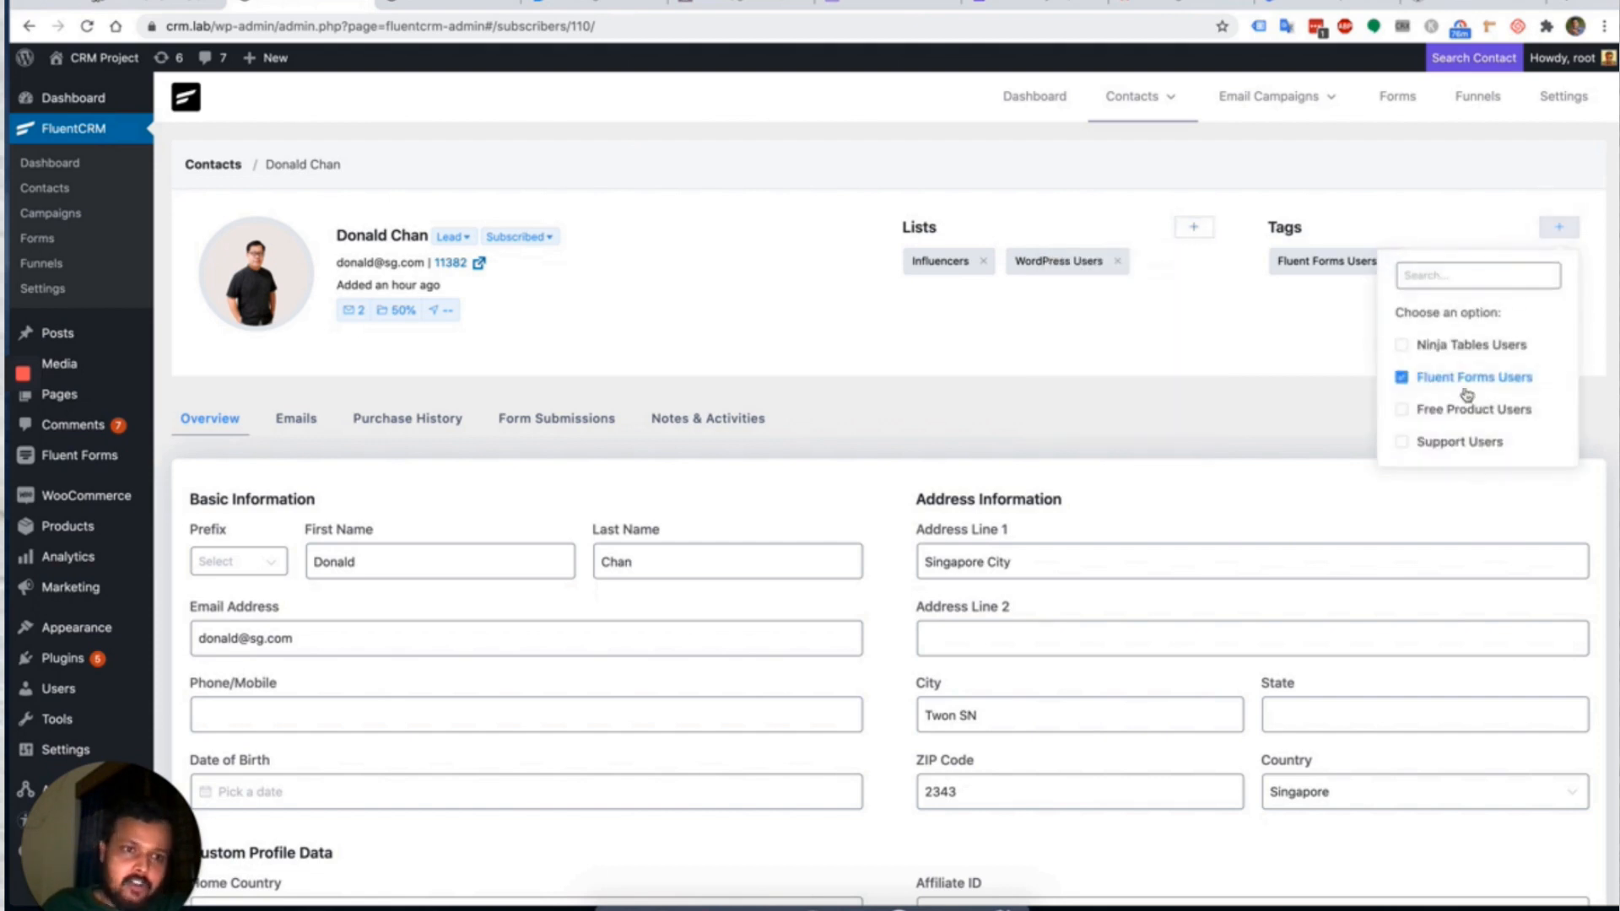
{"action": "left_click", "coordinate": [1474, 345]}
{"action": "left_click", "coordinate": [1191, 346]}
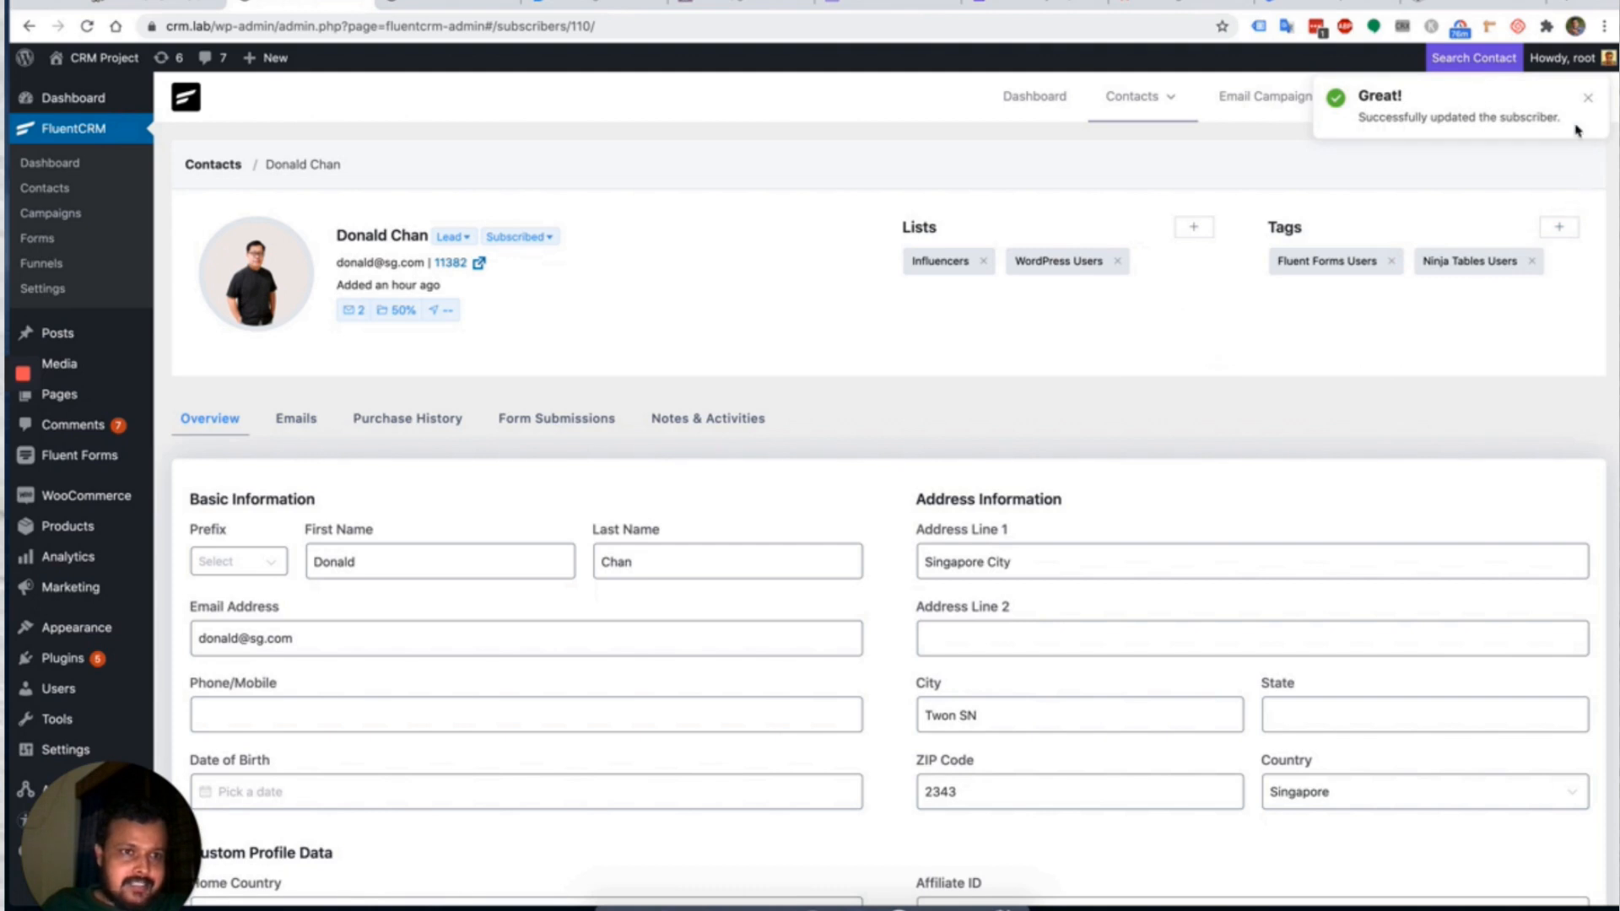
Set the contact's prefix to Mr.
{"action": "scroll", "coordinate": [405, 459], "scroll_direction": "down", "scroll_amount": 2}
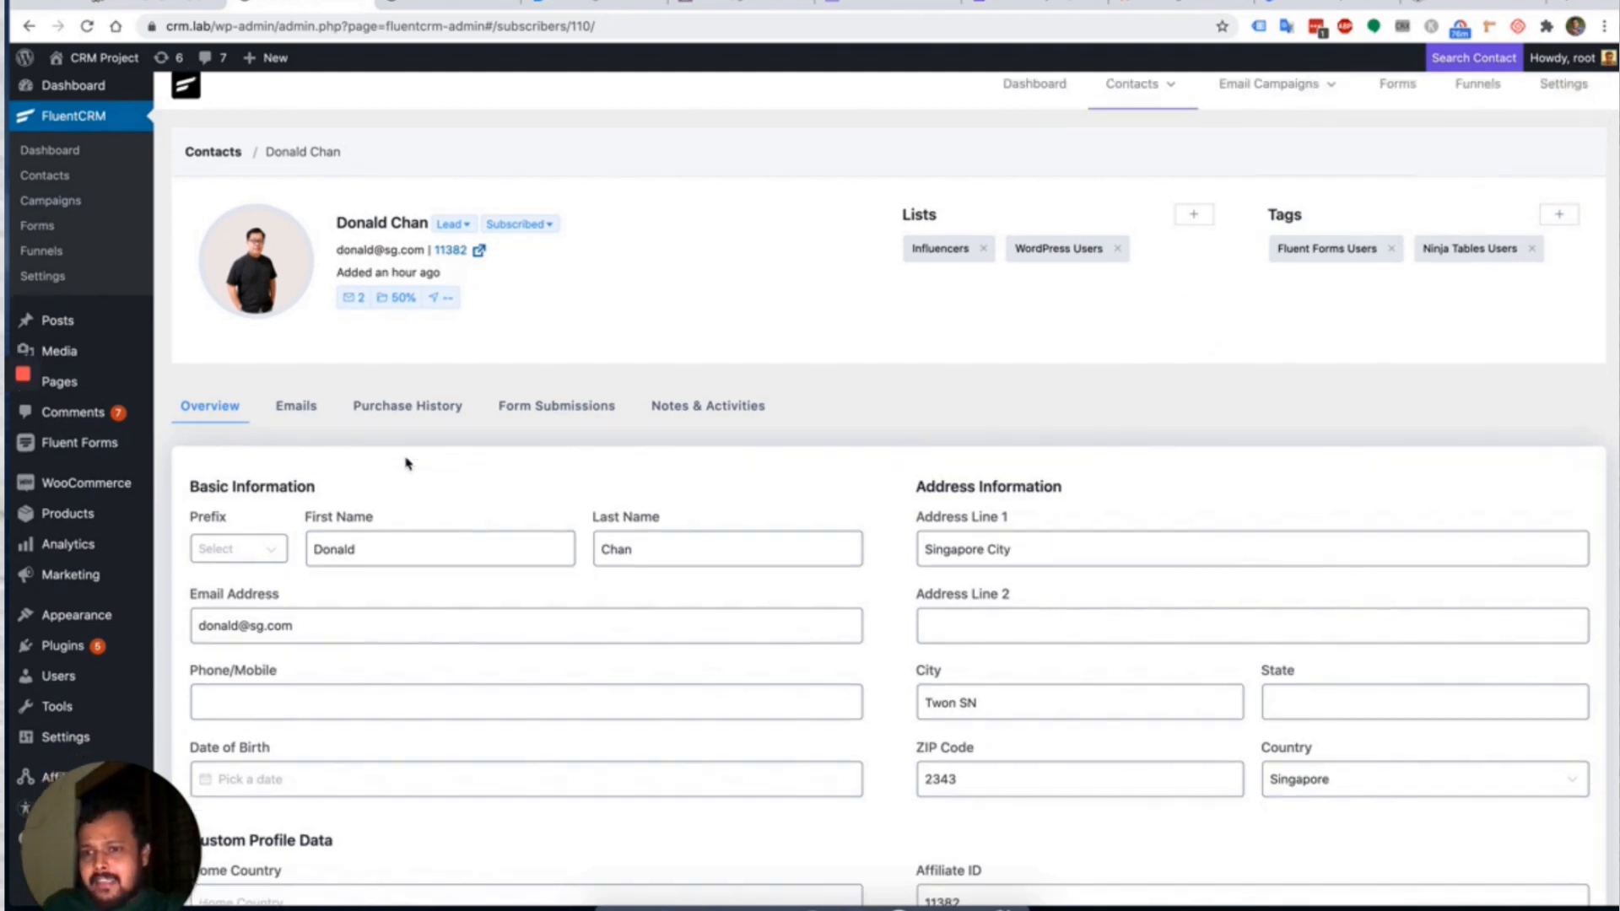
{"action": "left_click", "coordinate": [262, 471]}
{"action": "left_click", "coordinate": [240, 517]}
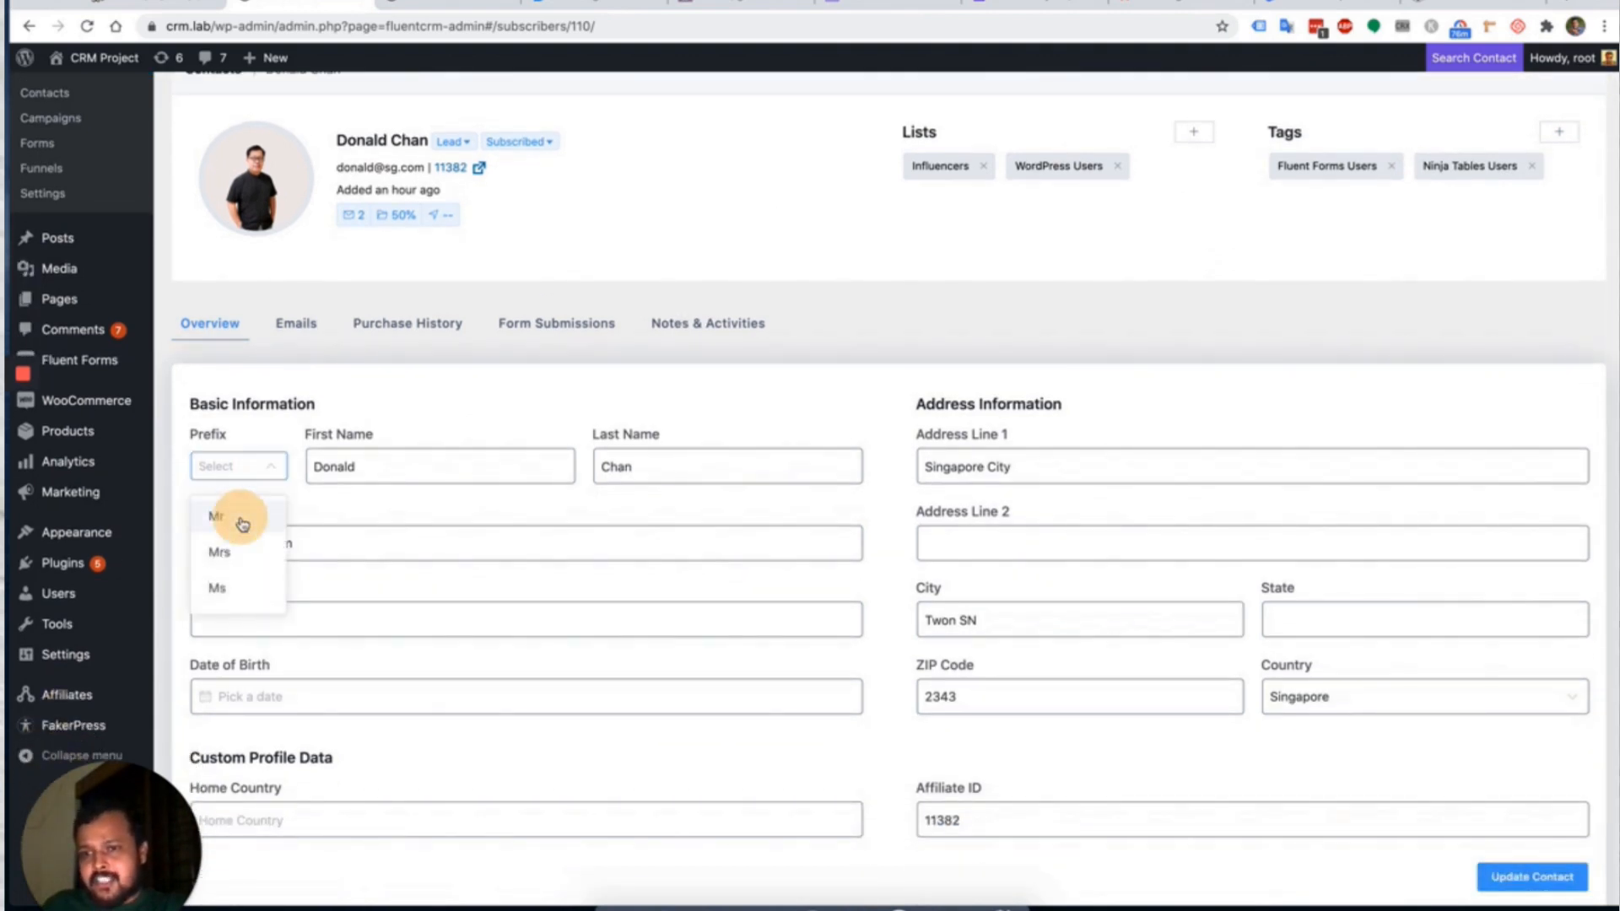
{"action": "scroll", "coordinate": [580, 582], "scroll_direction": "down", "scroll_amount": 2}
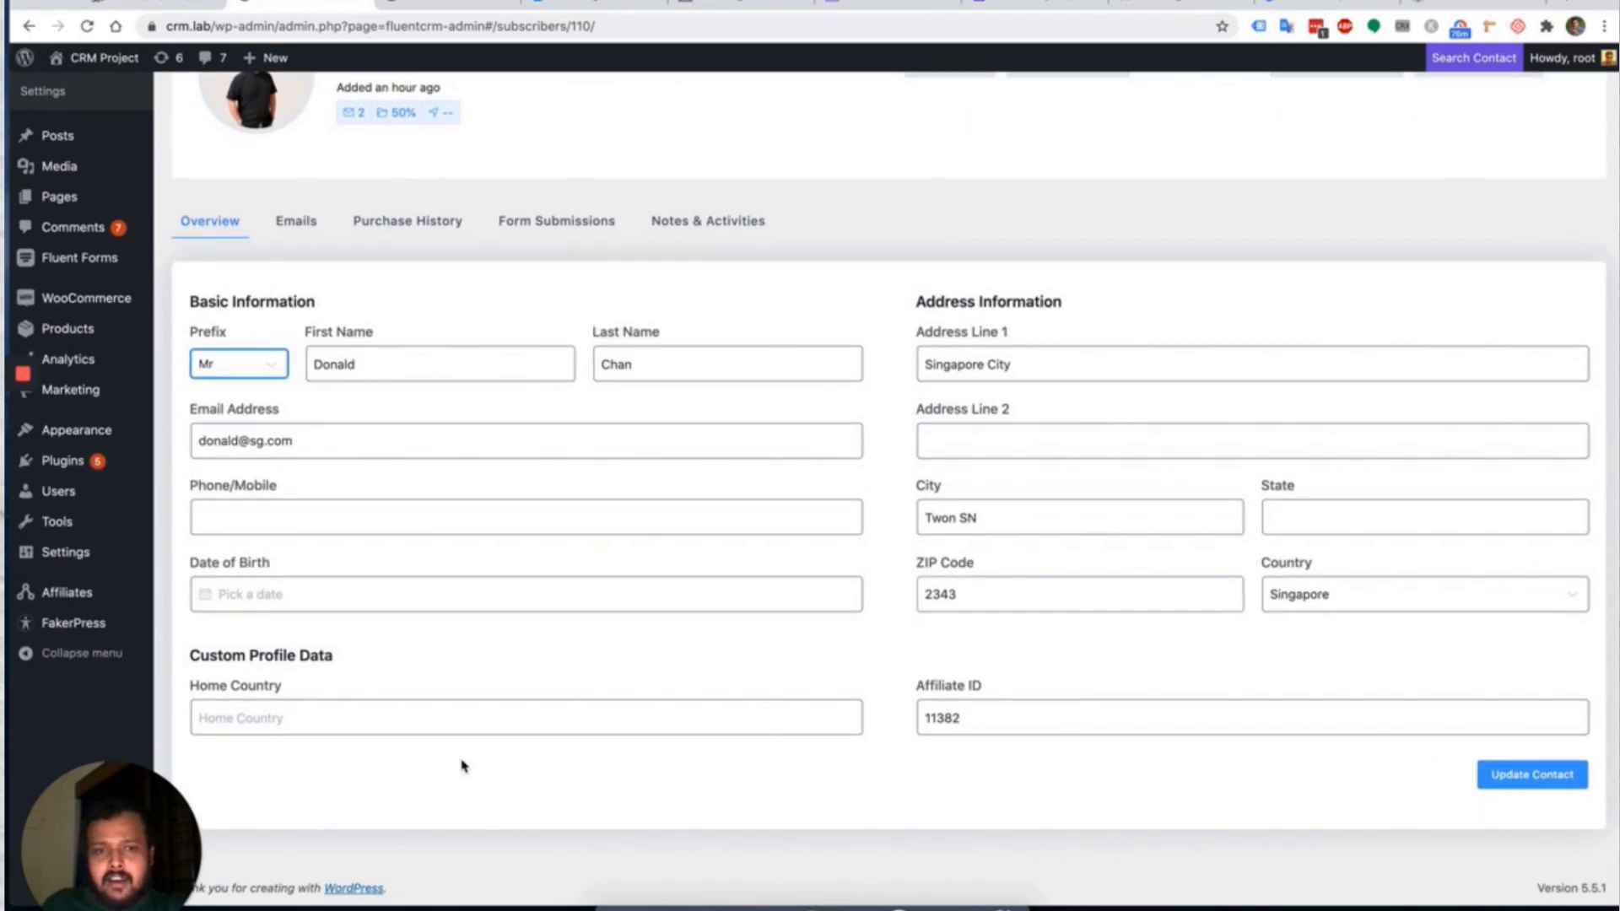
{"action": "left_click", "coordinate": [358, 716]}
{"action": "scroll", "coordinate": [579, 658], "scroll_direction": "up", "scroll_amount": 4}
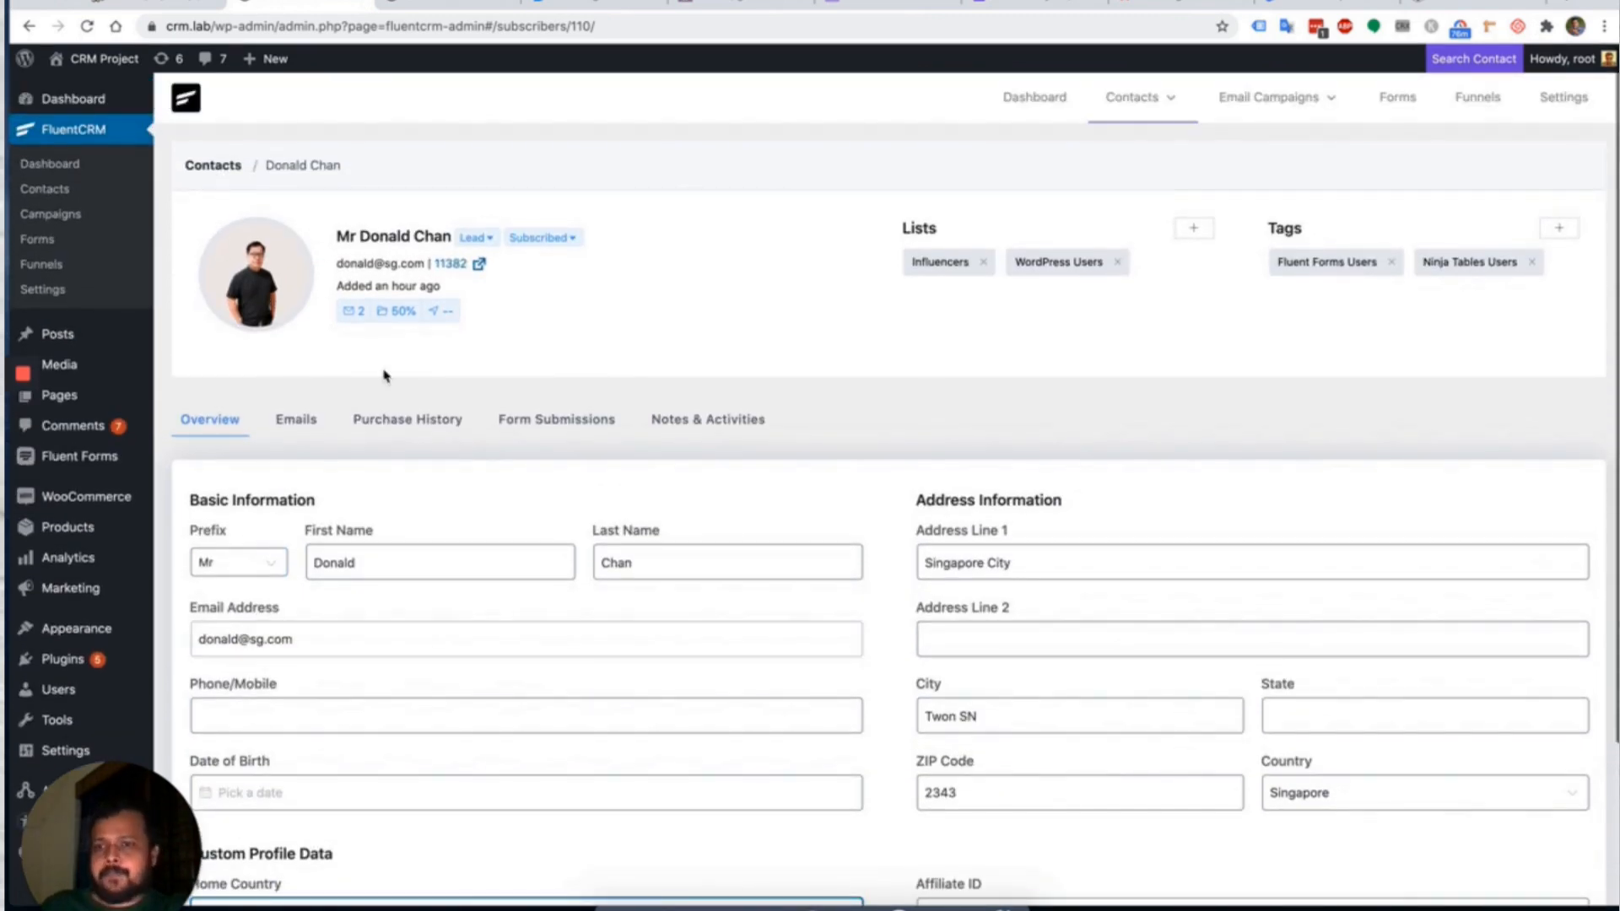
{"action": "left_click", "coordinate": [294, 417]}
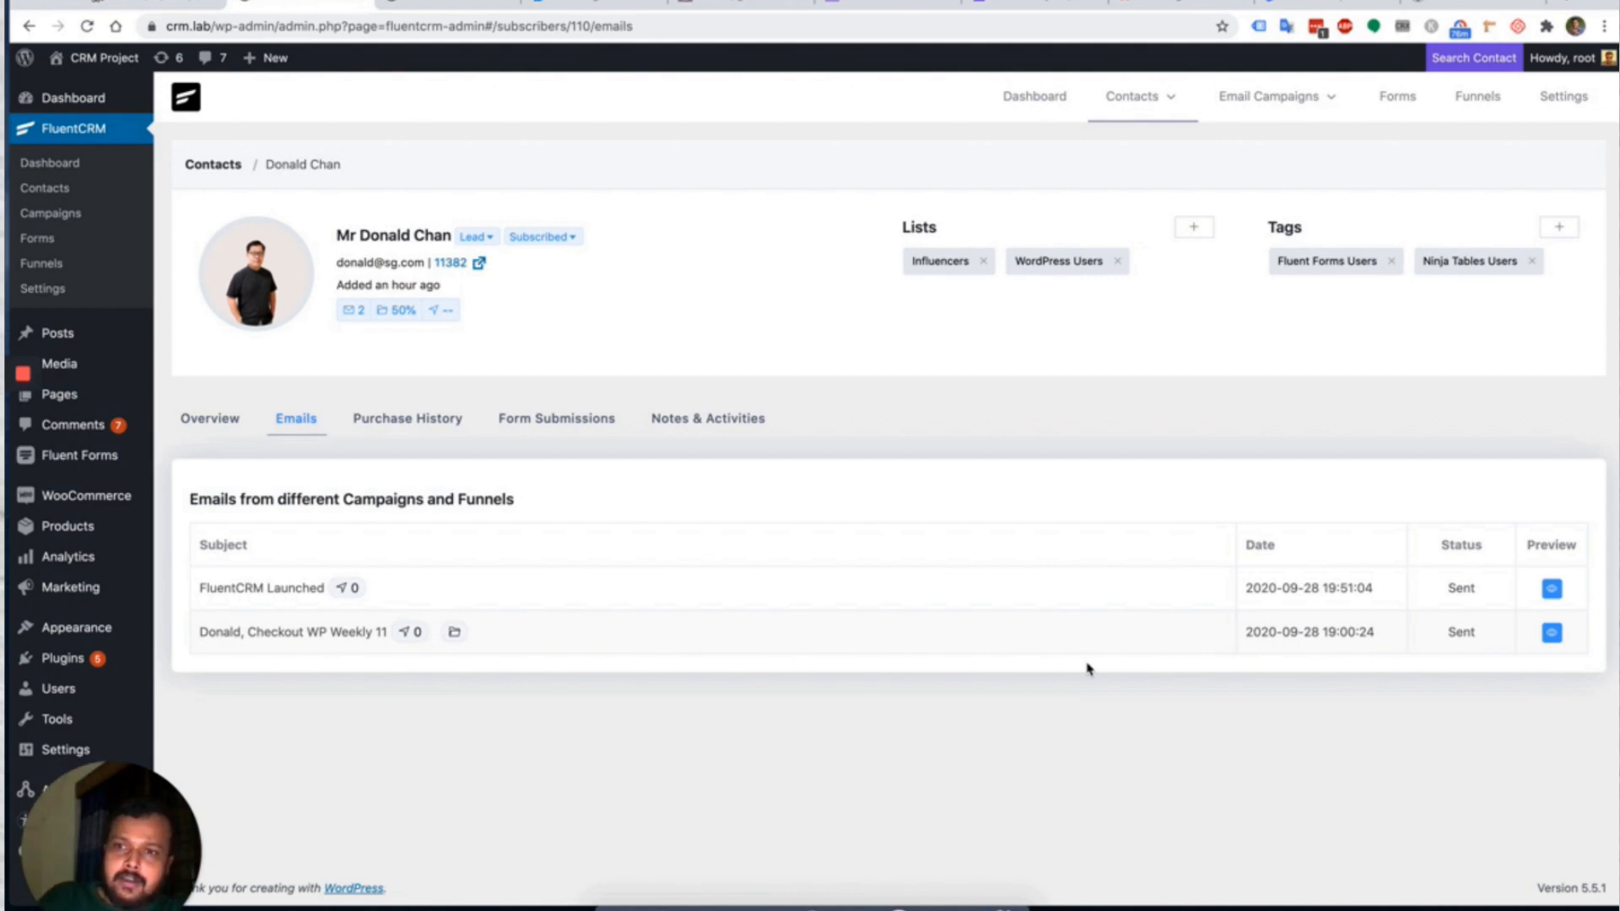
{"action": "left_click", "coordinate": [402, 426]}
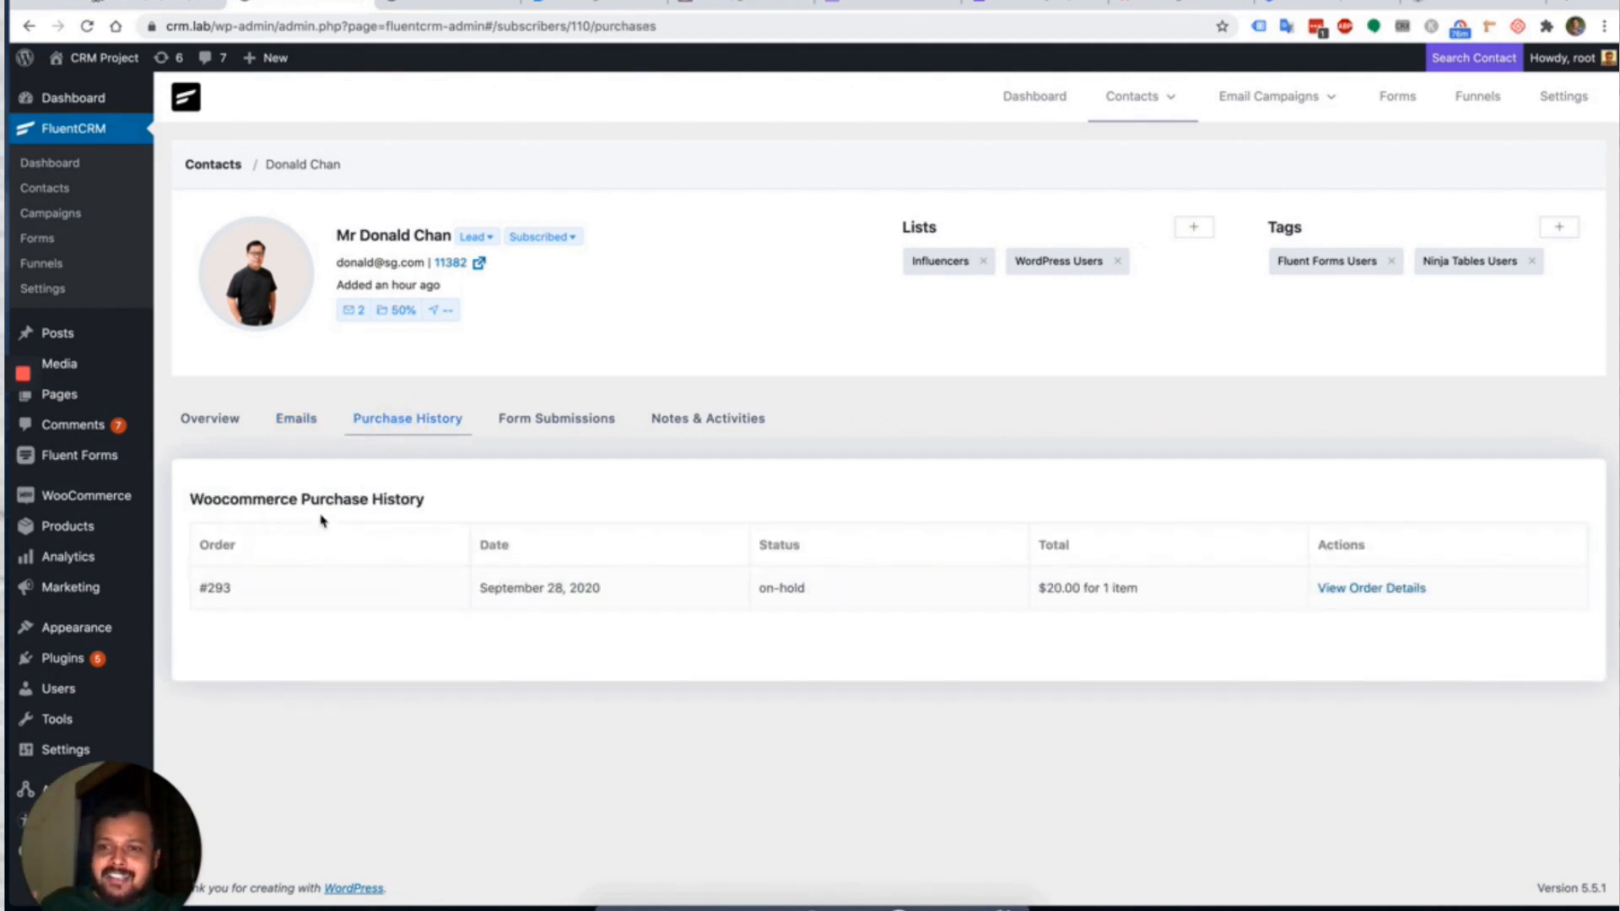
{"action": "left_click_drag", "start_coordinate": [199, 502], "coordinate": [465, 501]}
{"action": "left_click", "coordinate": [485, 503]}
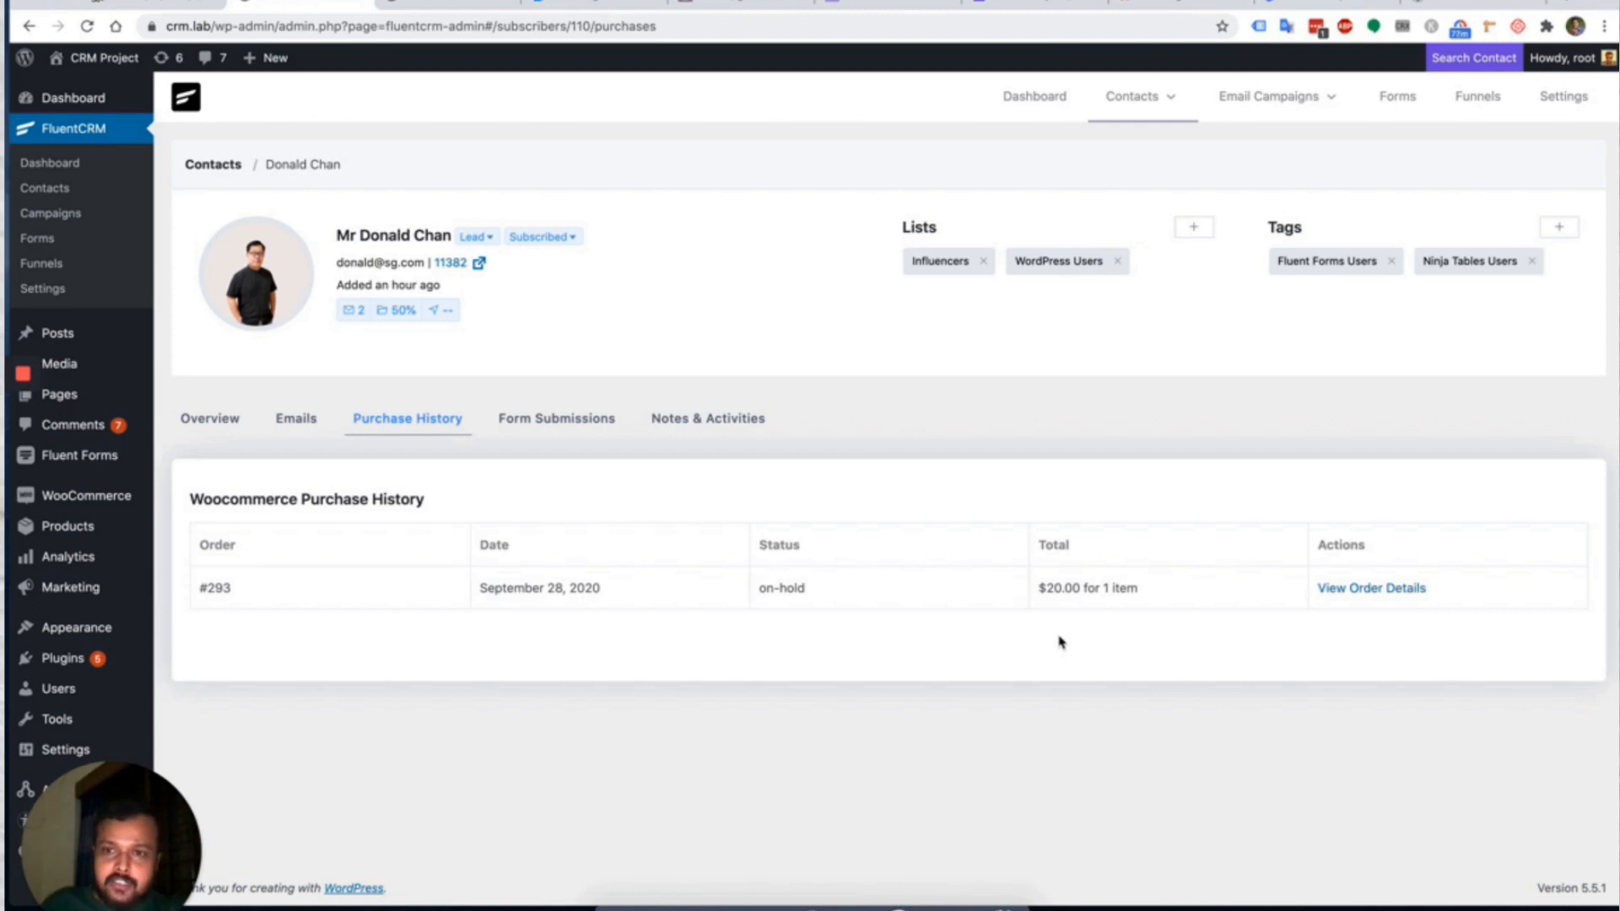
{"action": "left_click", "coordinate": [544, 423]}
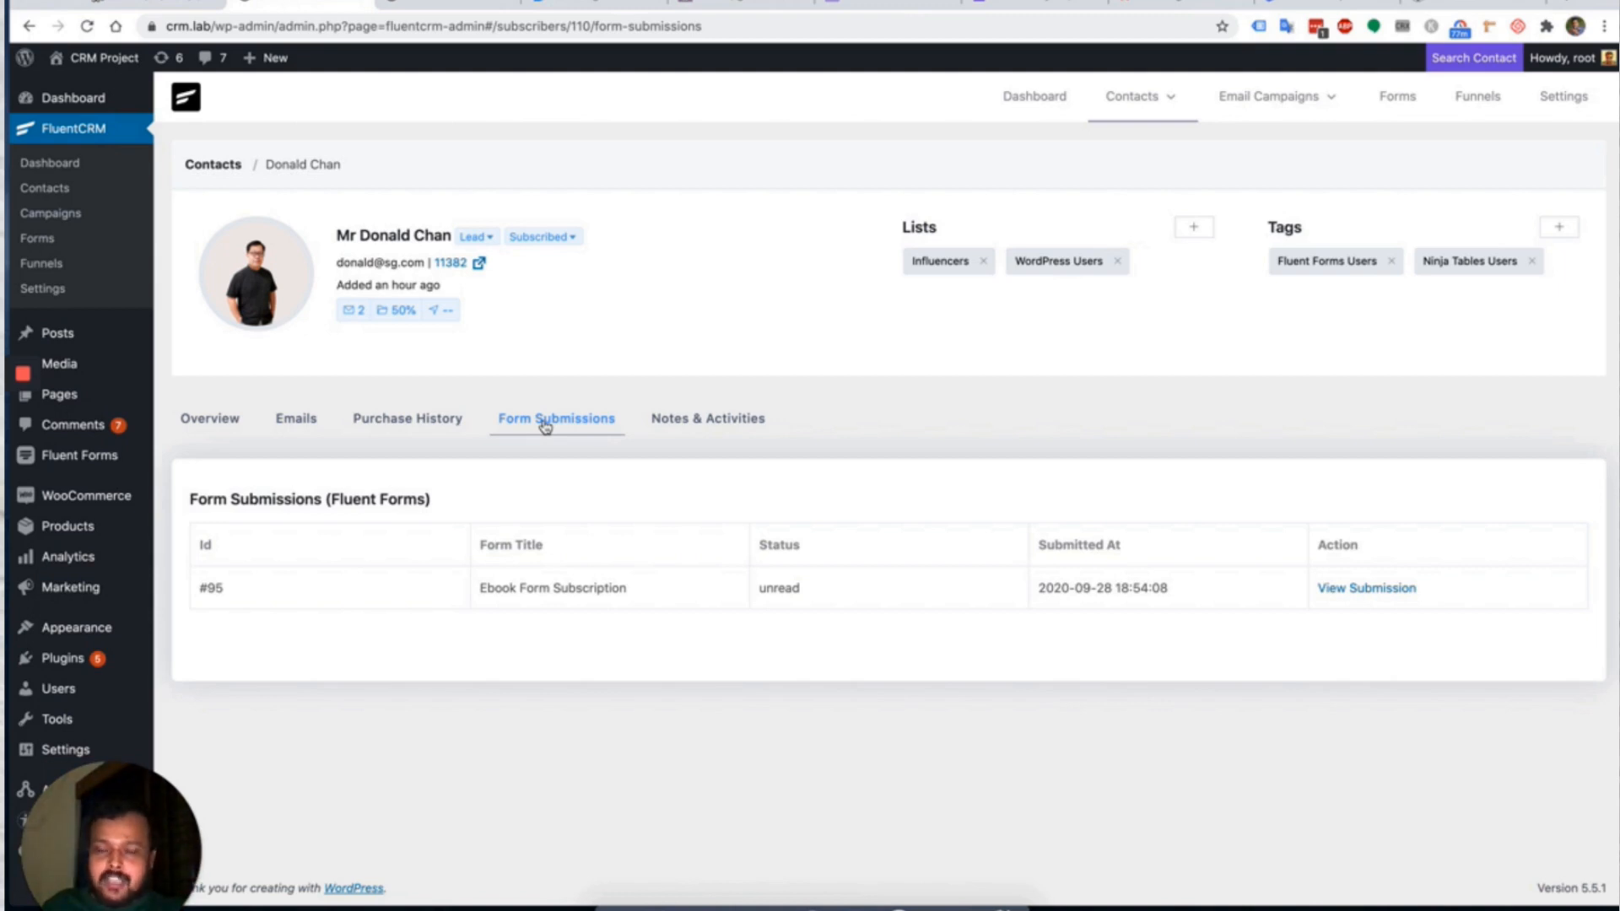
{"action": "left_click", "coordinate": [688, 415]}
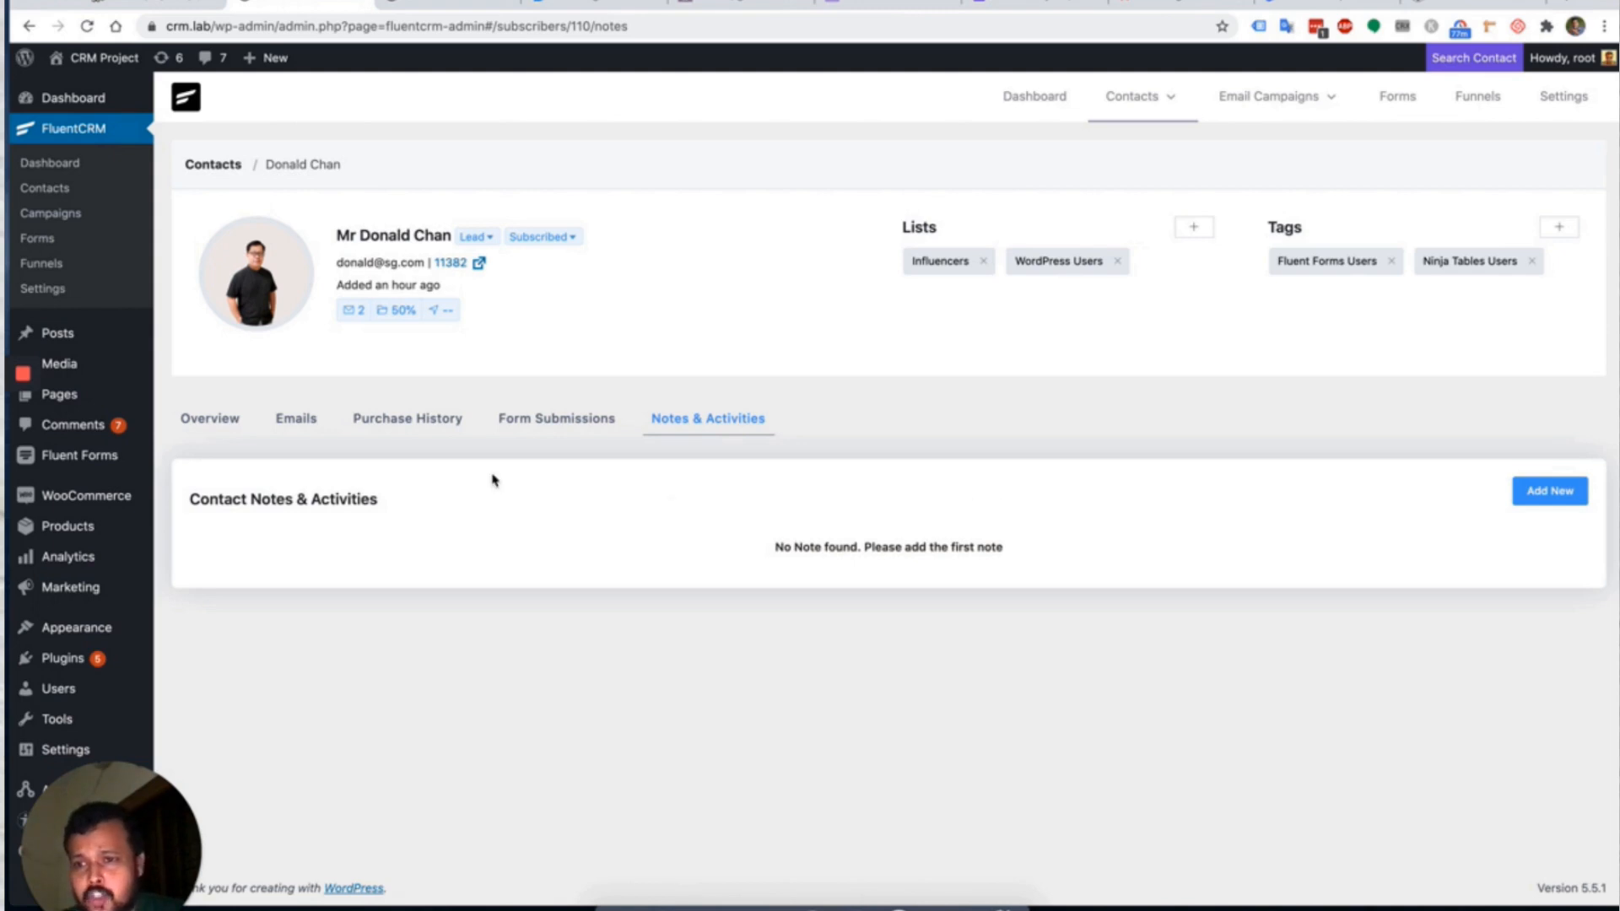
{"action": "left_click", "coordinate": [237, 430]}
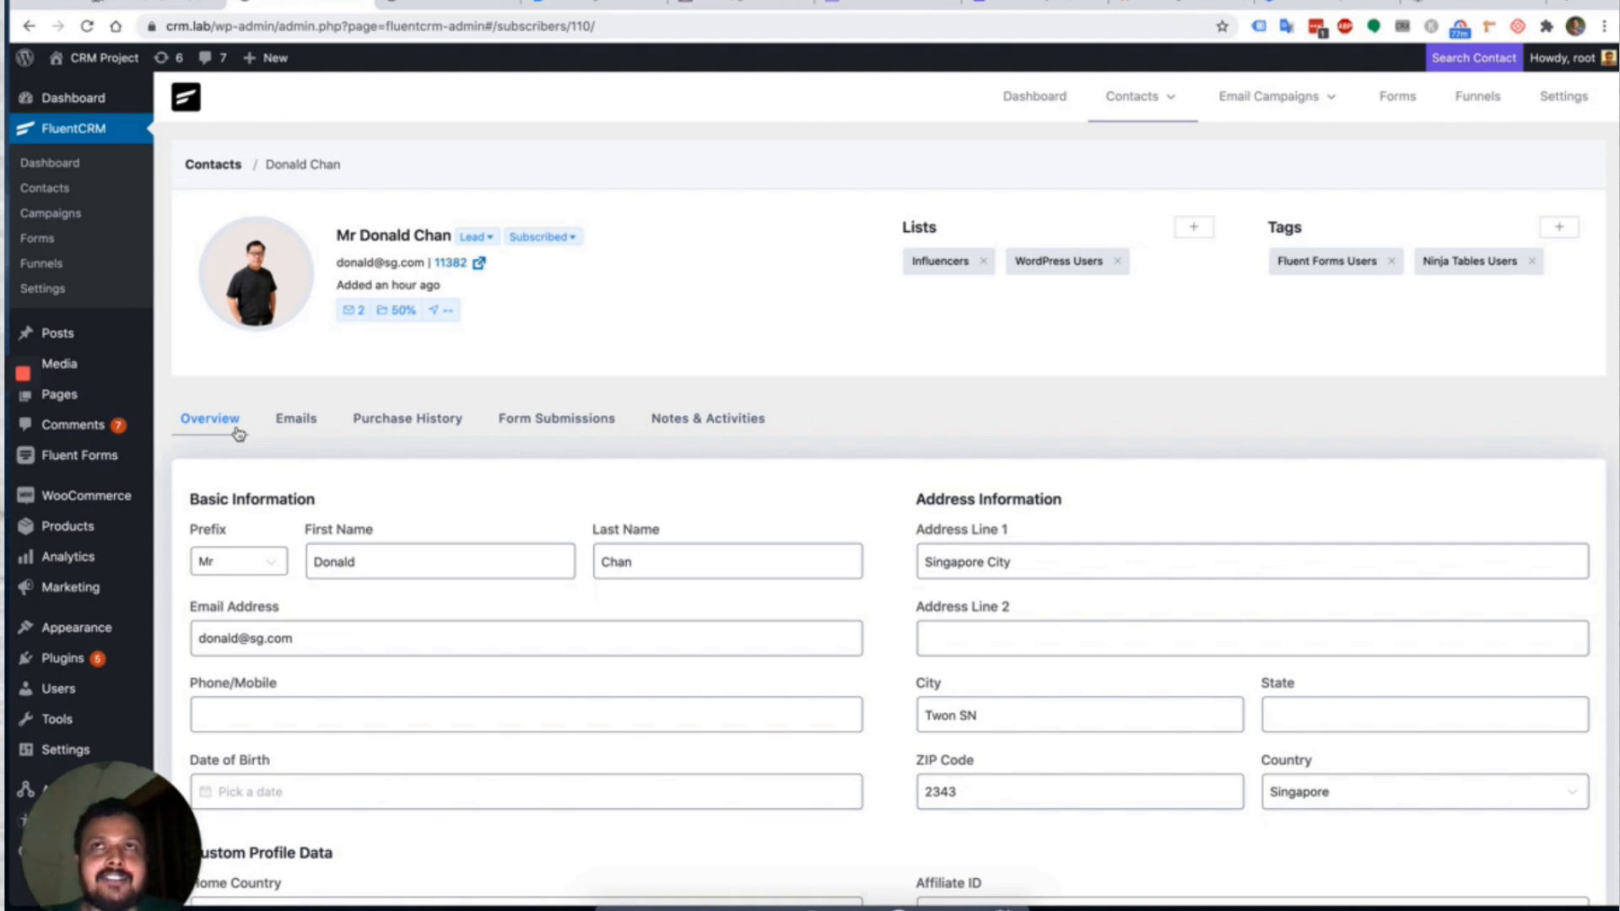
Visit Dashboard, All Contacts, All Campaigns, Forms, Funnels and Settings, then return to Dashboard.
{"action": "left_click", "coordinate": [1031, 84]}
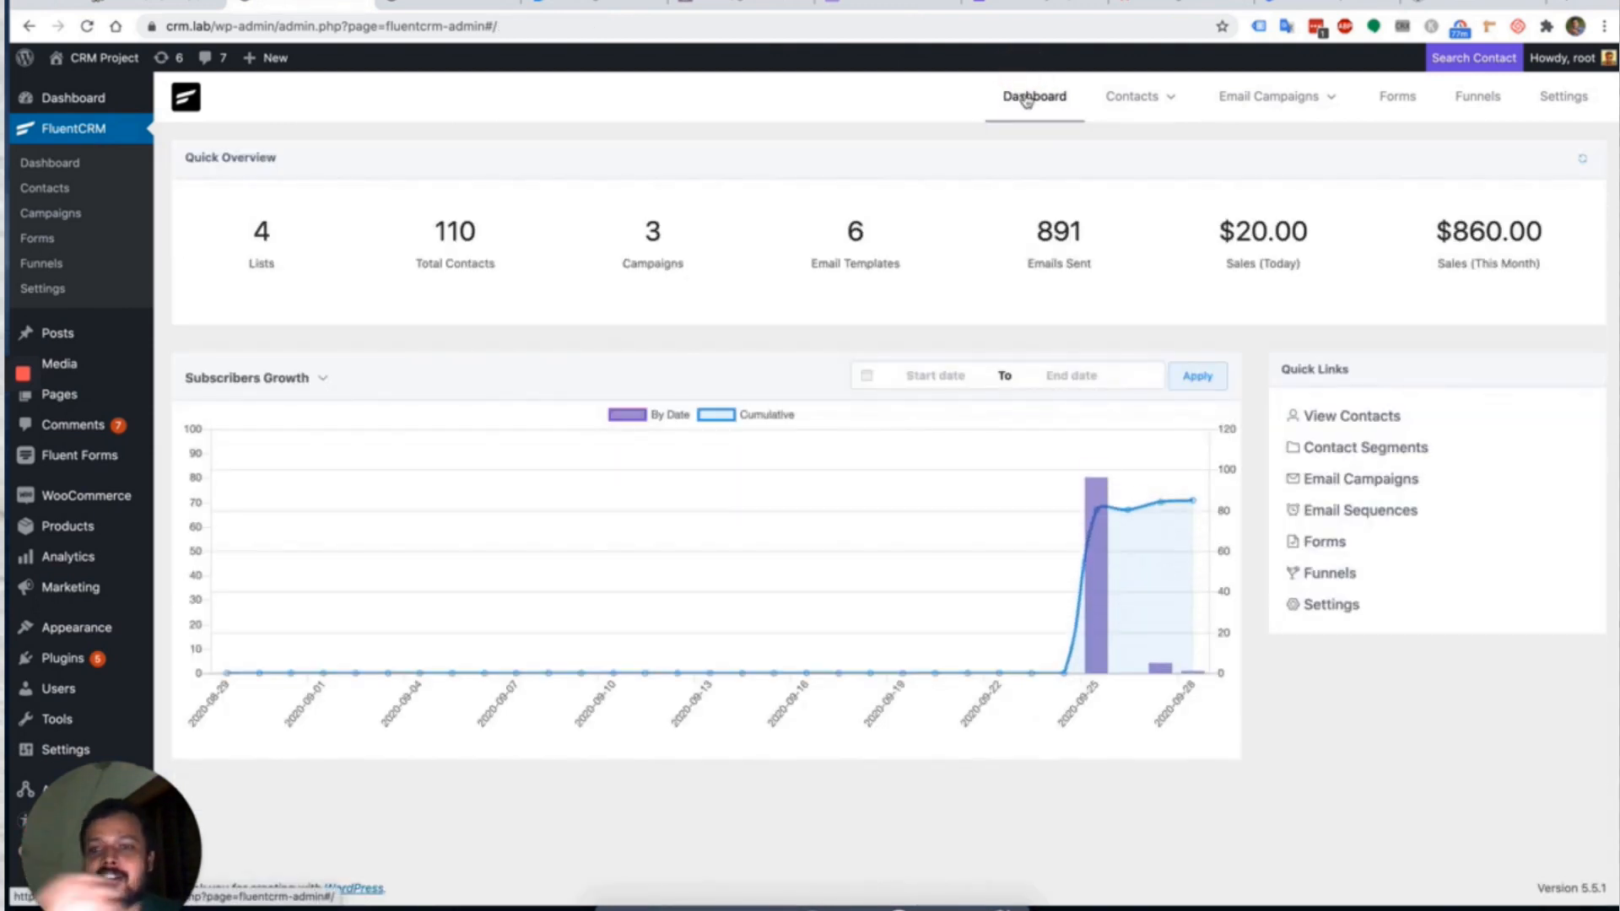
{"action": "mouse_move", "coordinate": [1131, 96]}
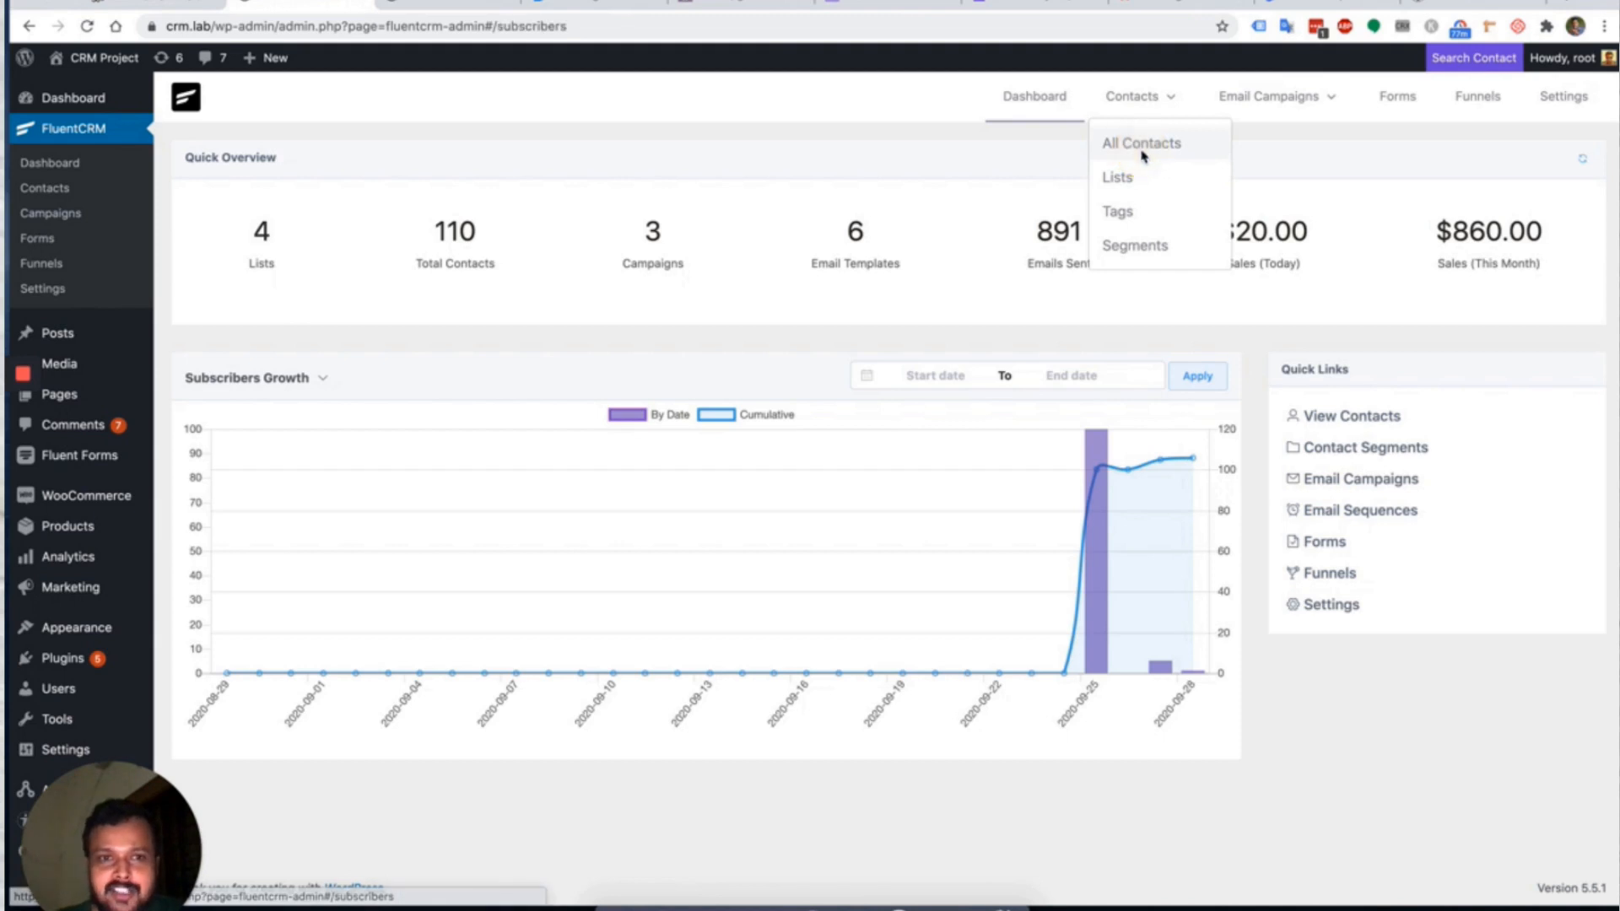
{"action": "left_click", "coordinate": [1137, 140]}
{"action": "mouse_move", "coordinate": [1238, 113]}
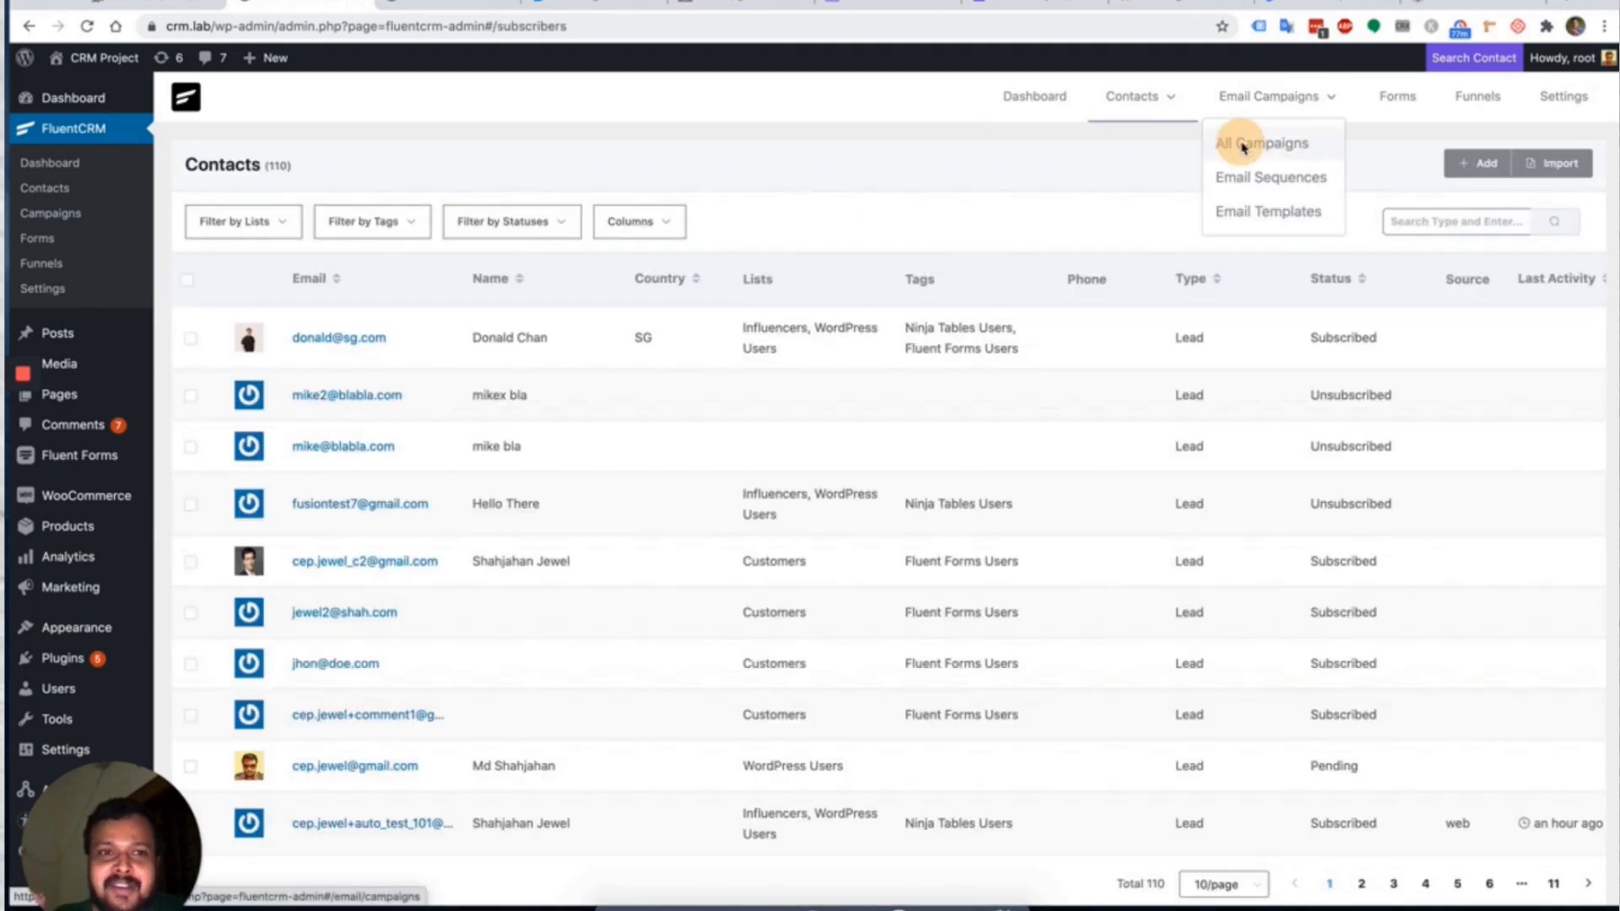
{"action": "left_click", "coordinate": [1240, 143]}
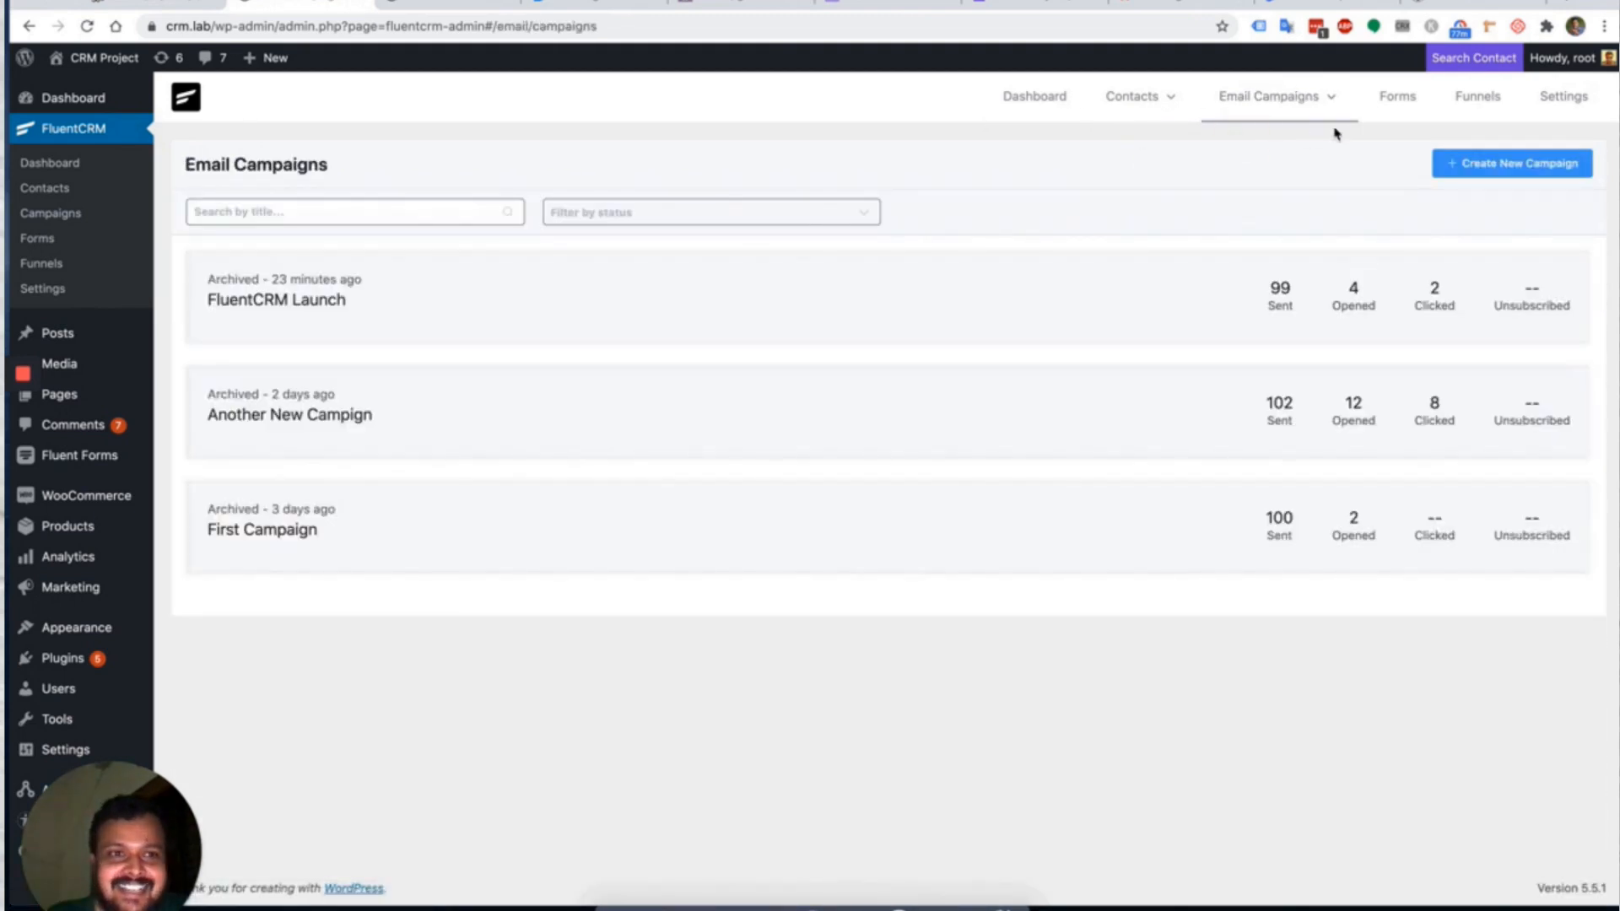
{"action": "left_click", "coordinate": [1394, 99]}
{"action": "left_click", "coordinate": [1477, 98]}
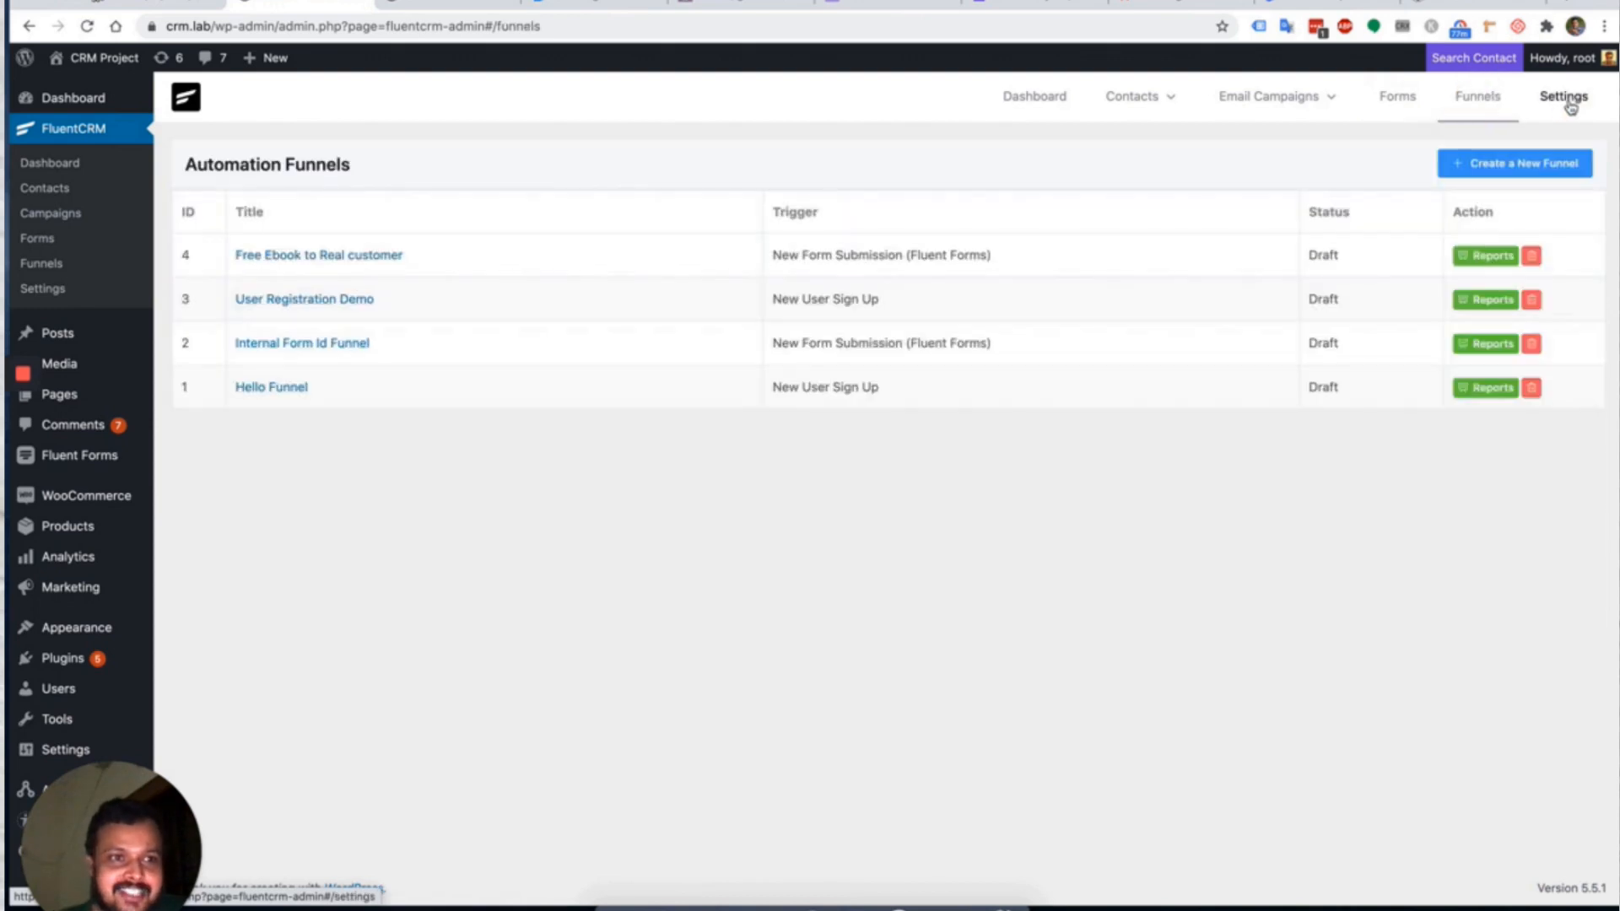
{"action": "left_click", "coordinate": [1564, 100]}
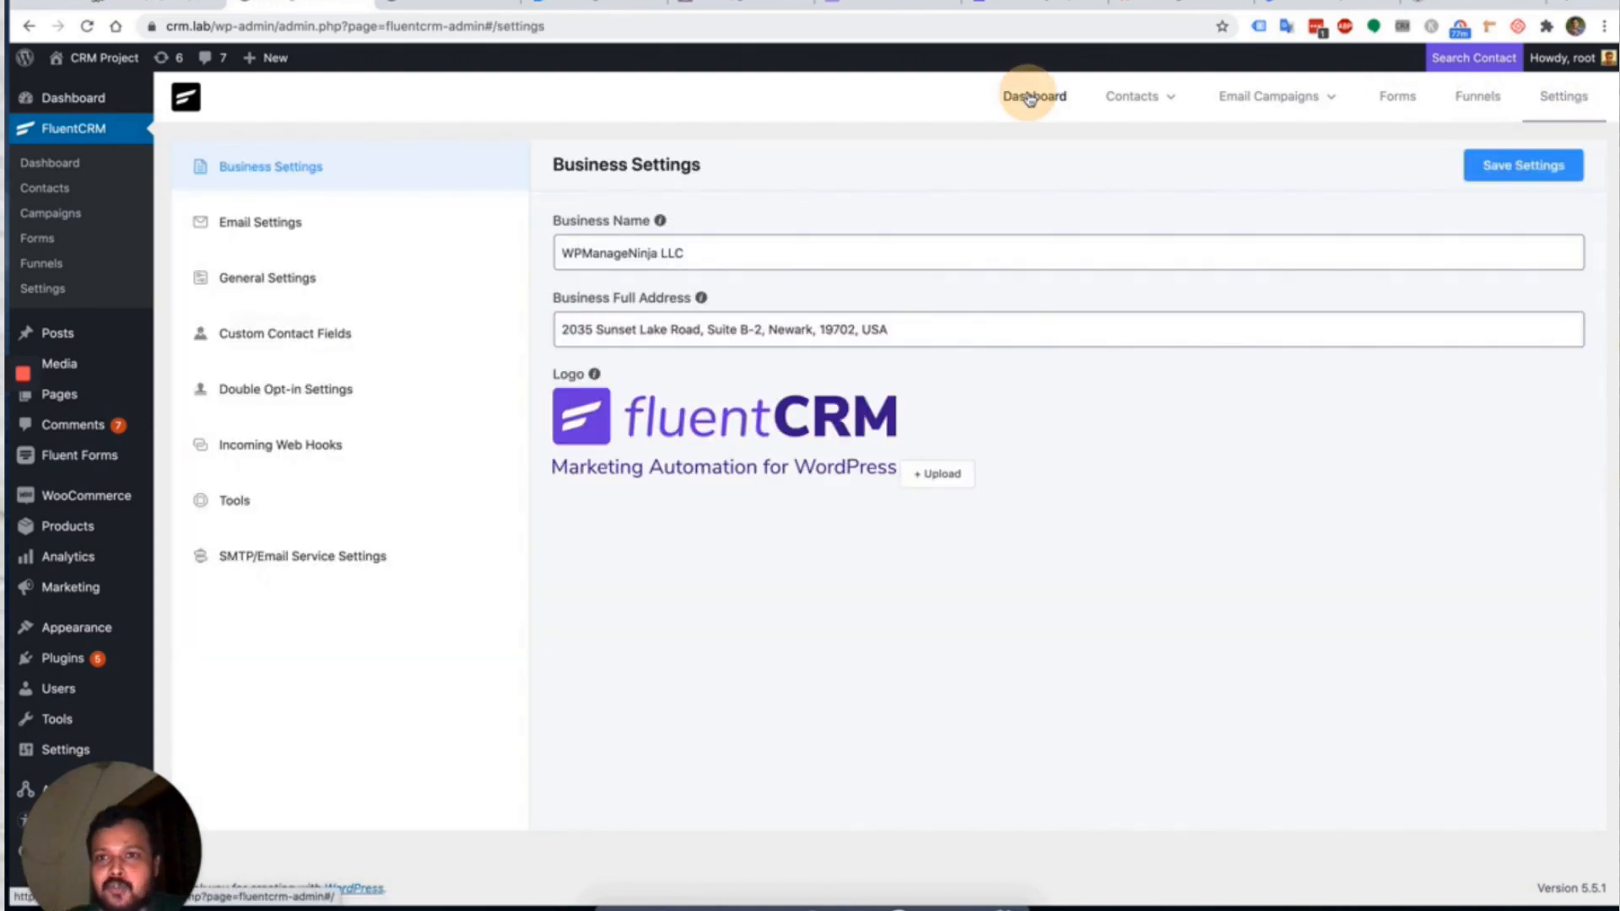
{"action": "left_click", "coordinate": [1029, 98]}
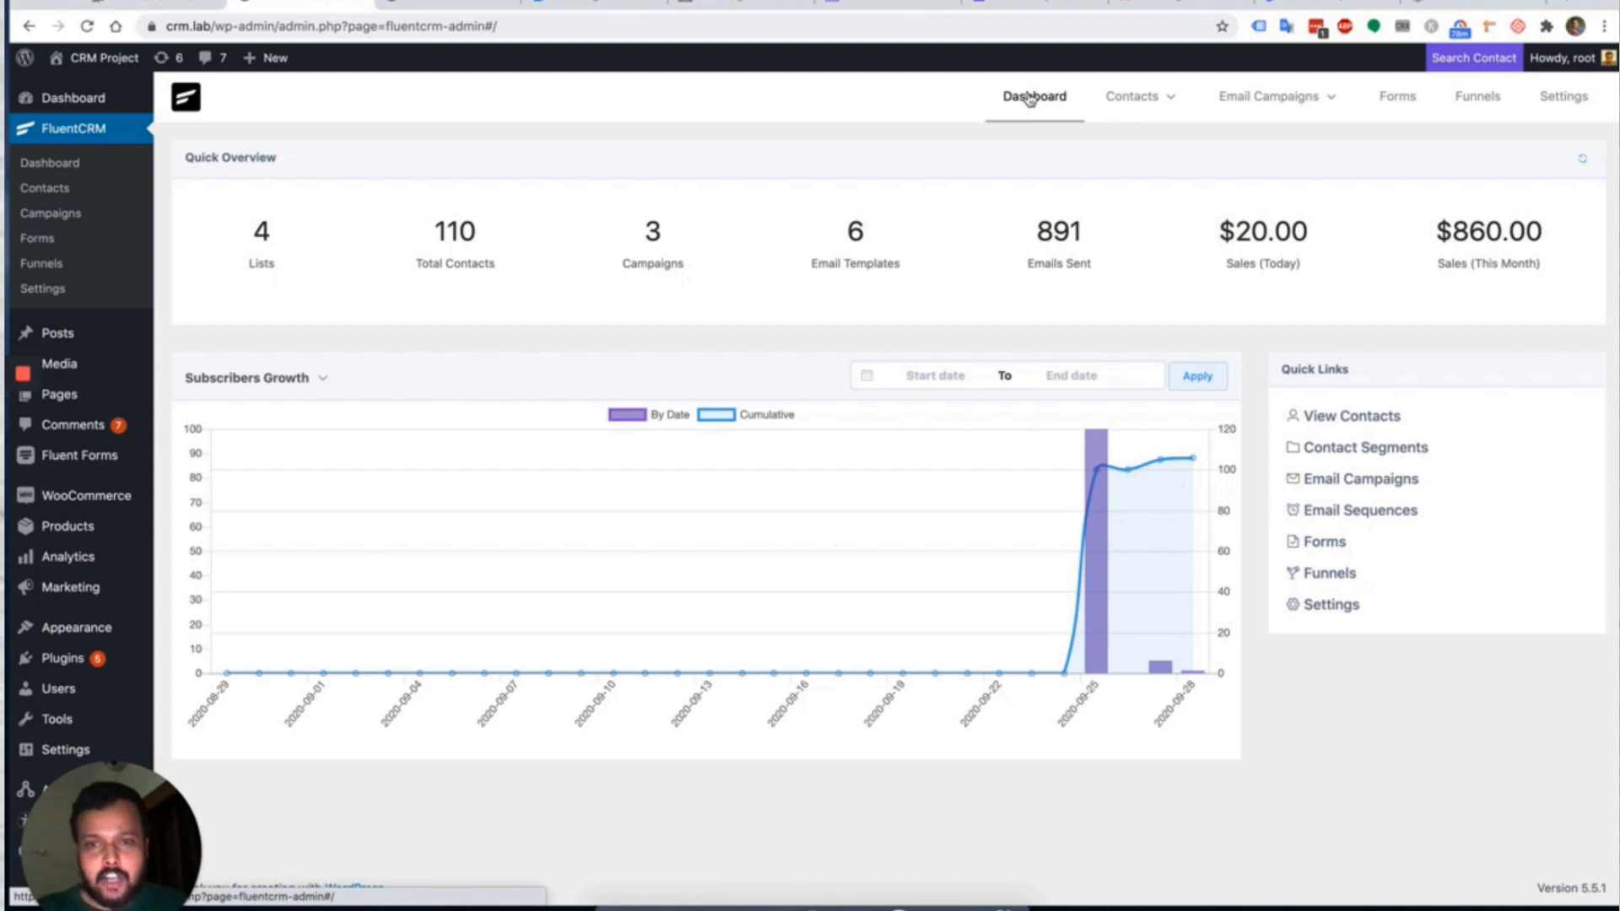
{"action": "left_click", "coordinate": [1029, 99]}
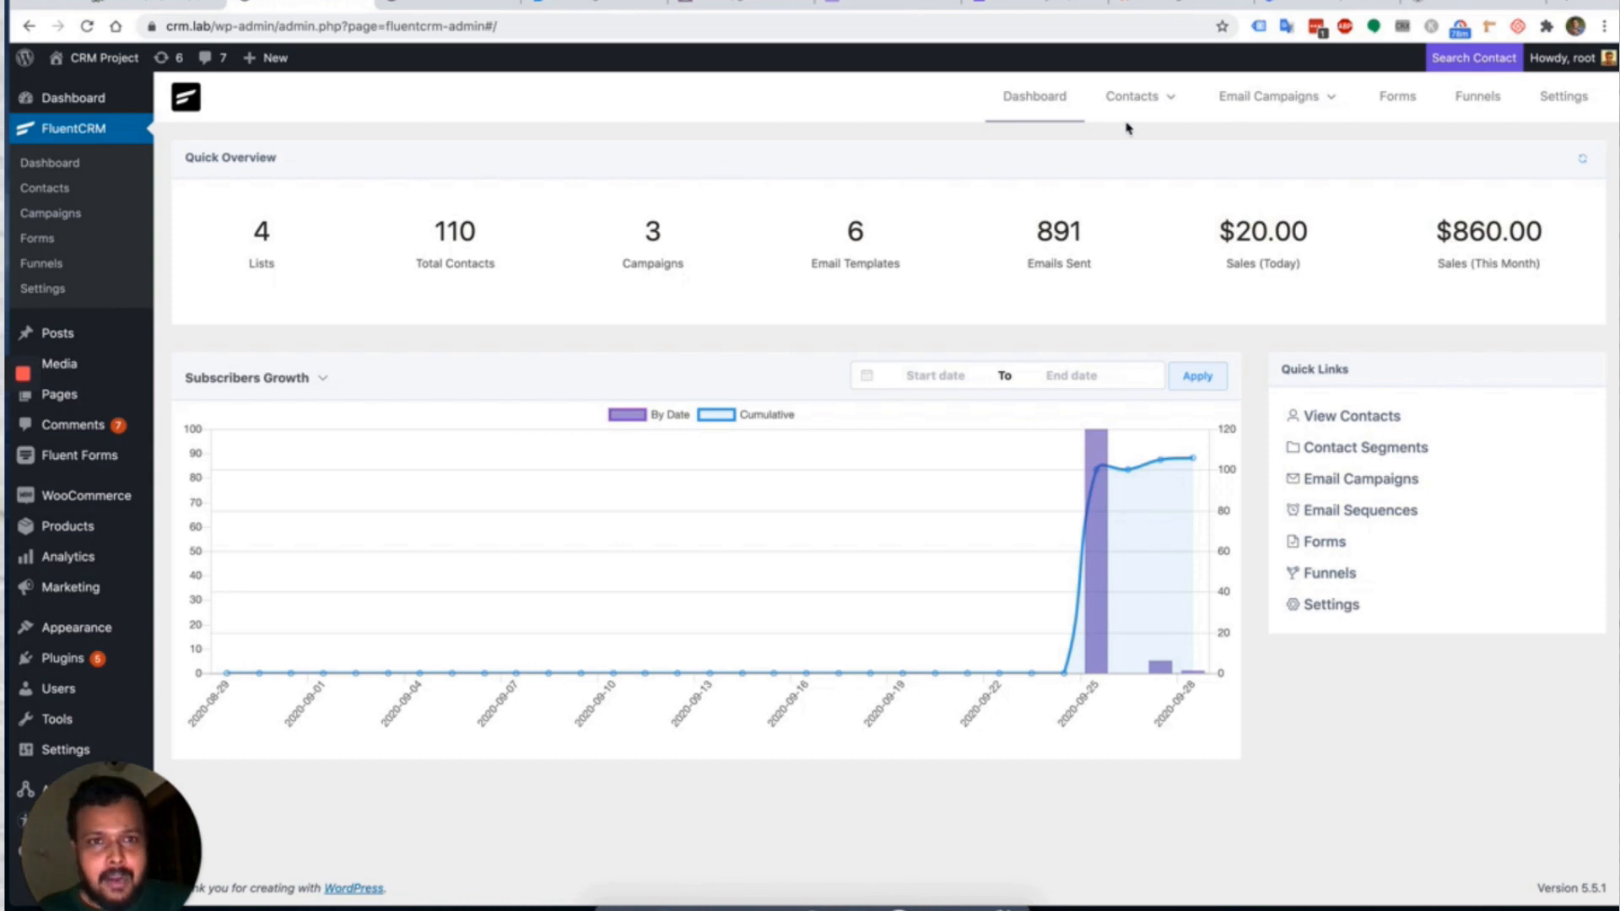
{"action": "mouse_move", "coordinate": [1130, 99]}
{"action": "left_click", "coordinate": [1134, 152]}
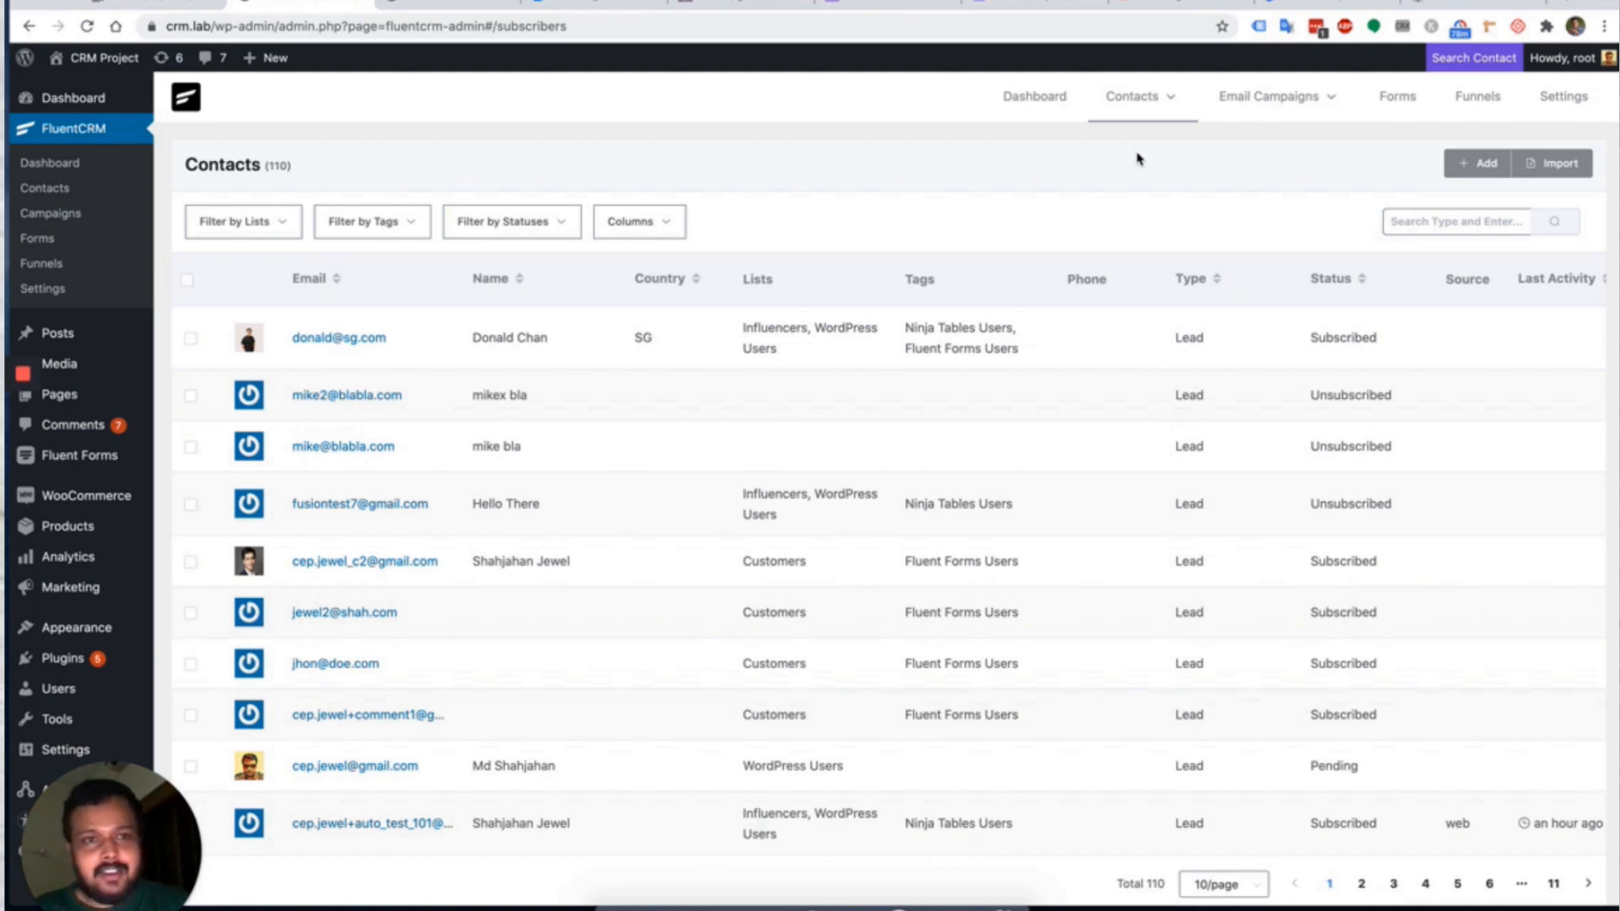
{"action": "left_click", "coordinate": [1019, 103]}
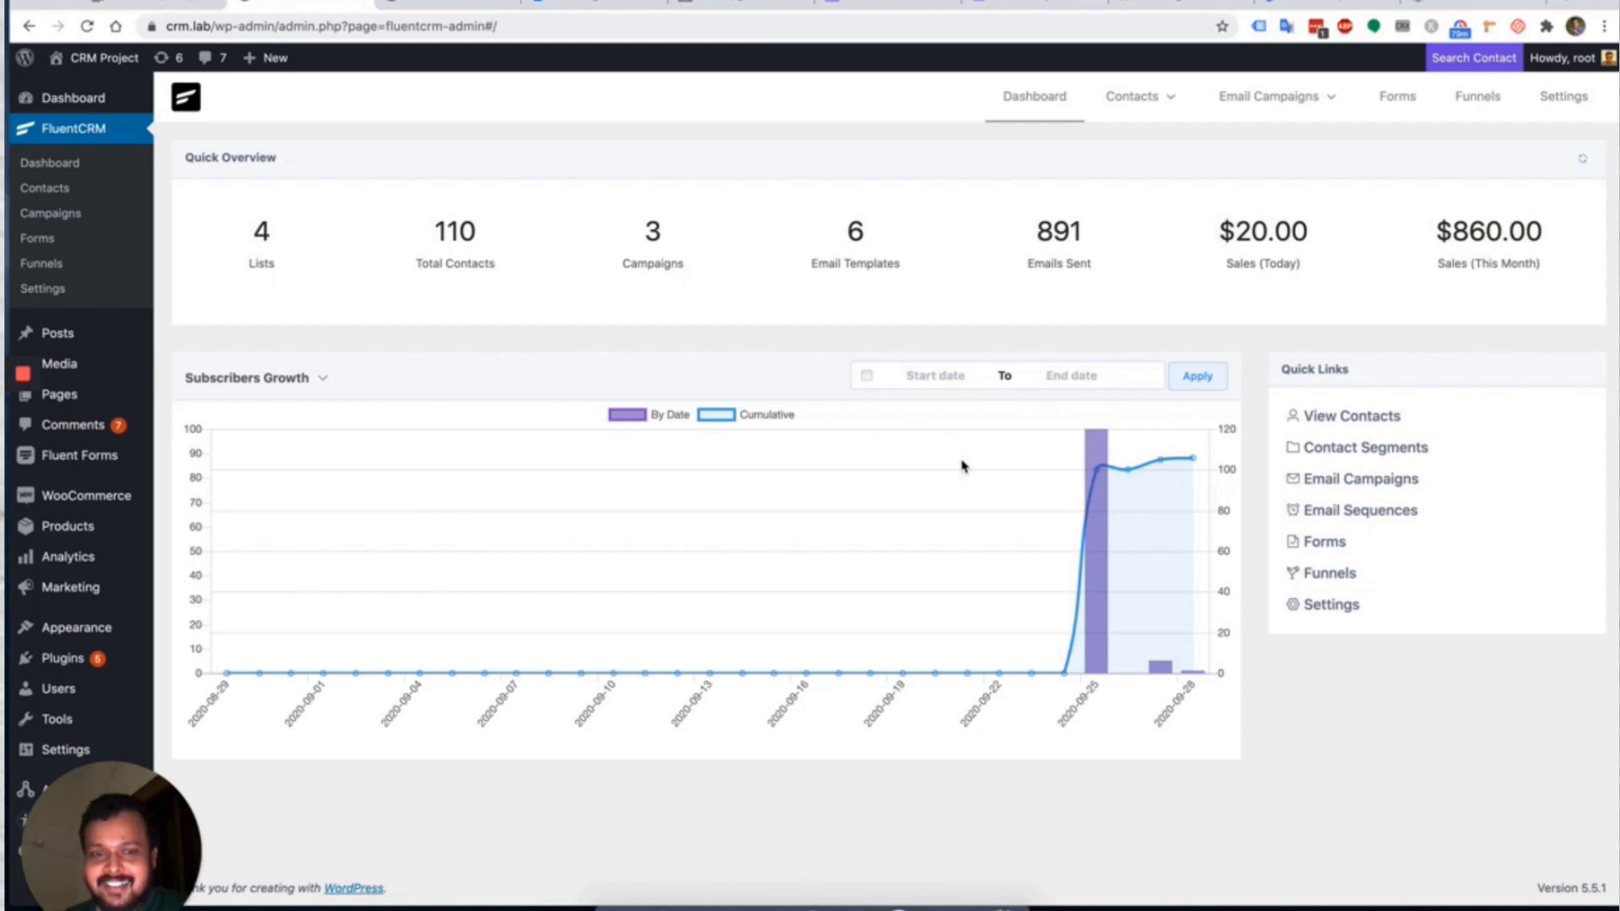
{"action": "left_click", "coordinate": [781, 347]}
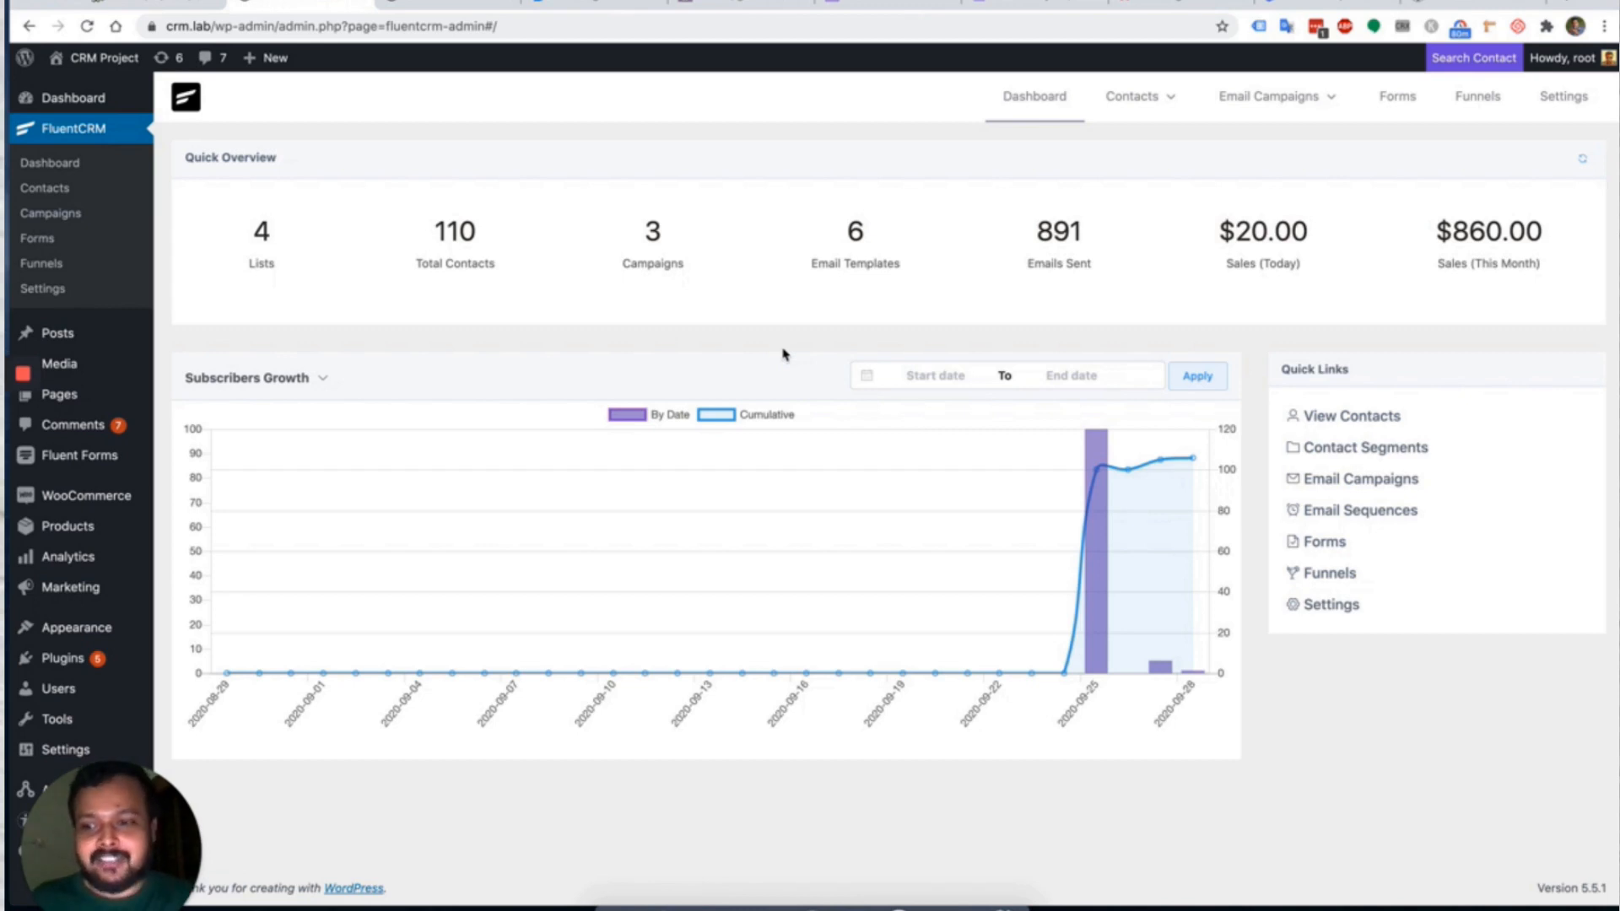
{"action": "left_click", "coordinate": [783, 349]}
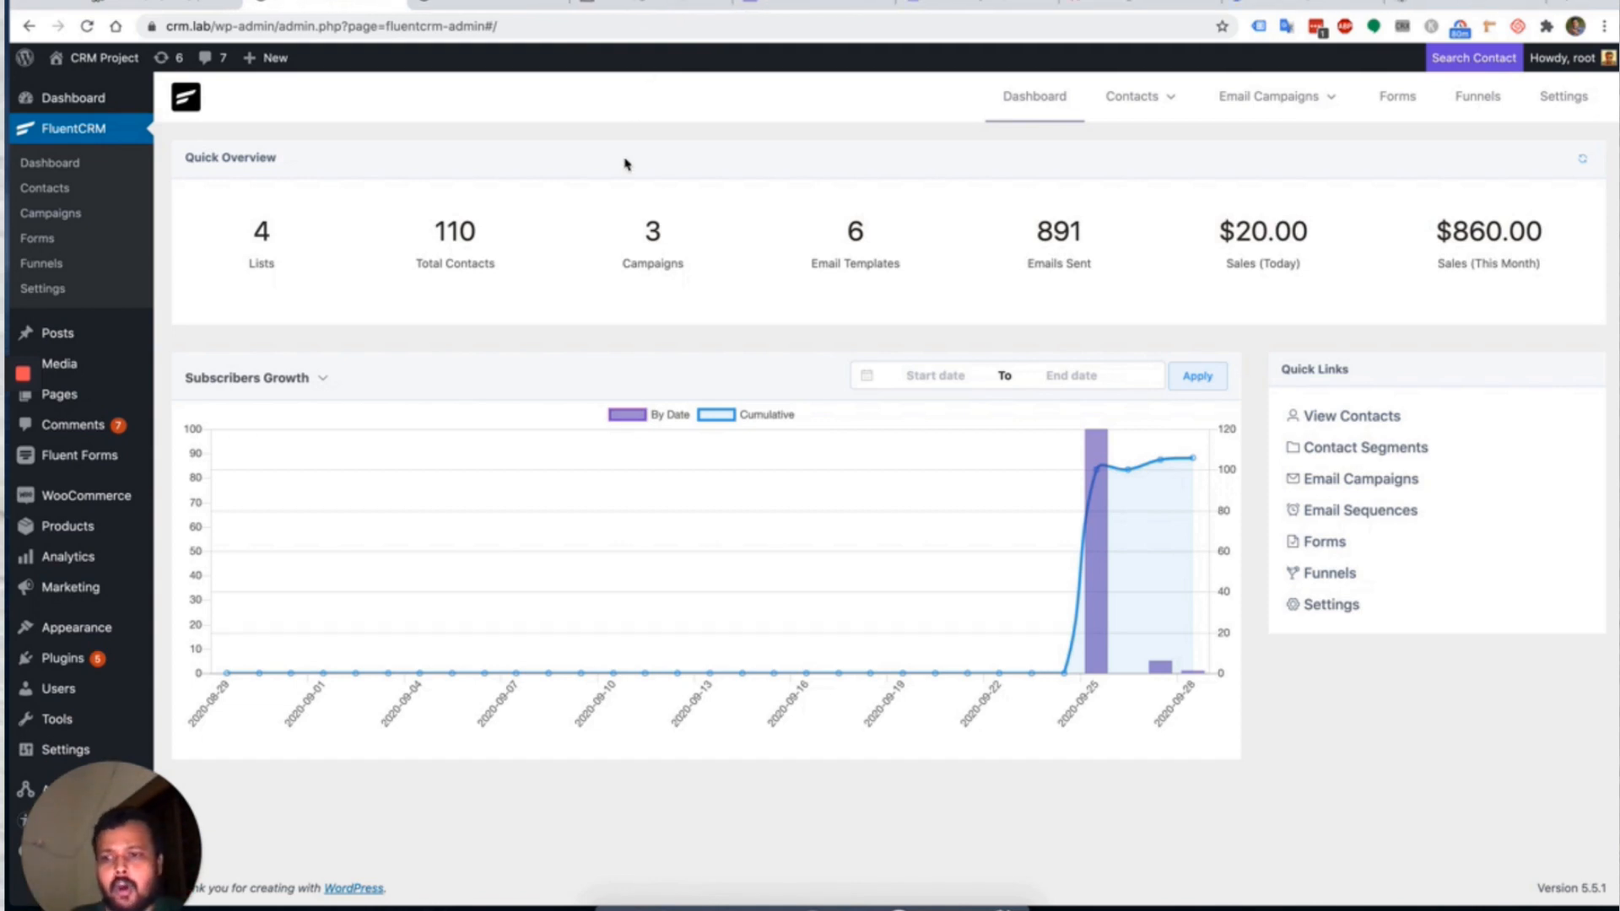
{"action": "key", "text": "super+r"}
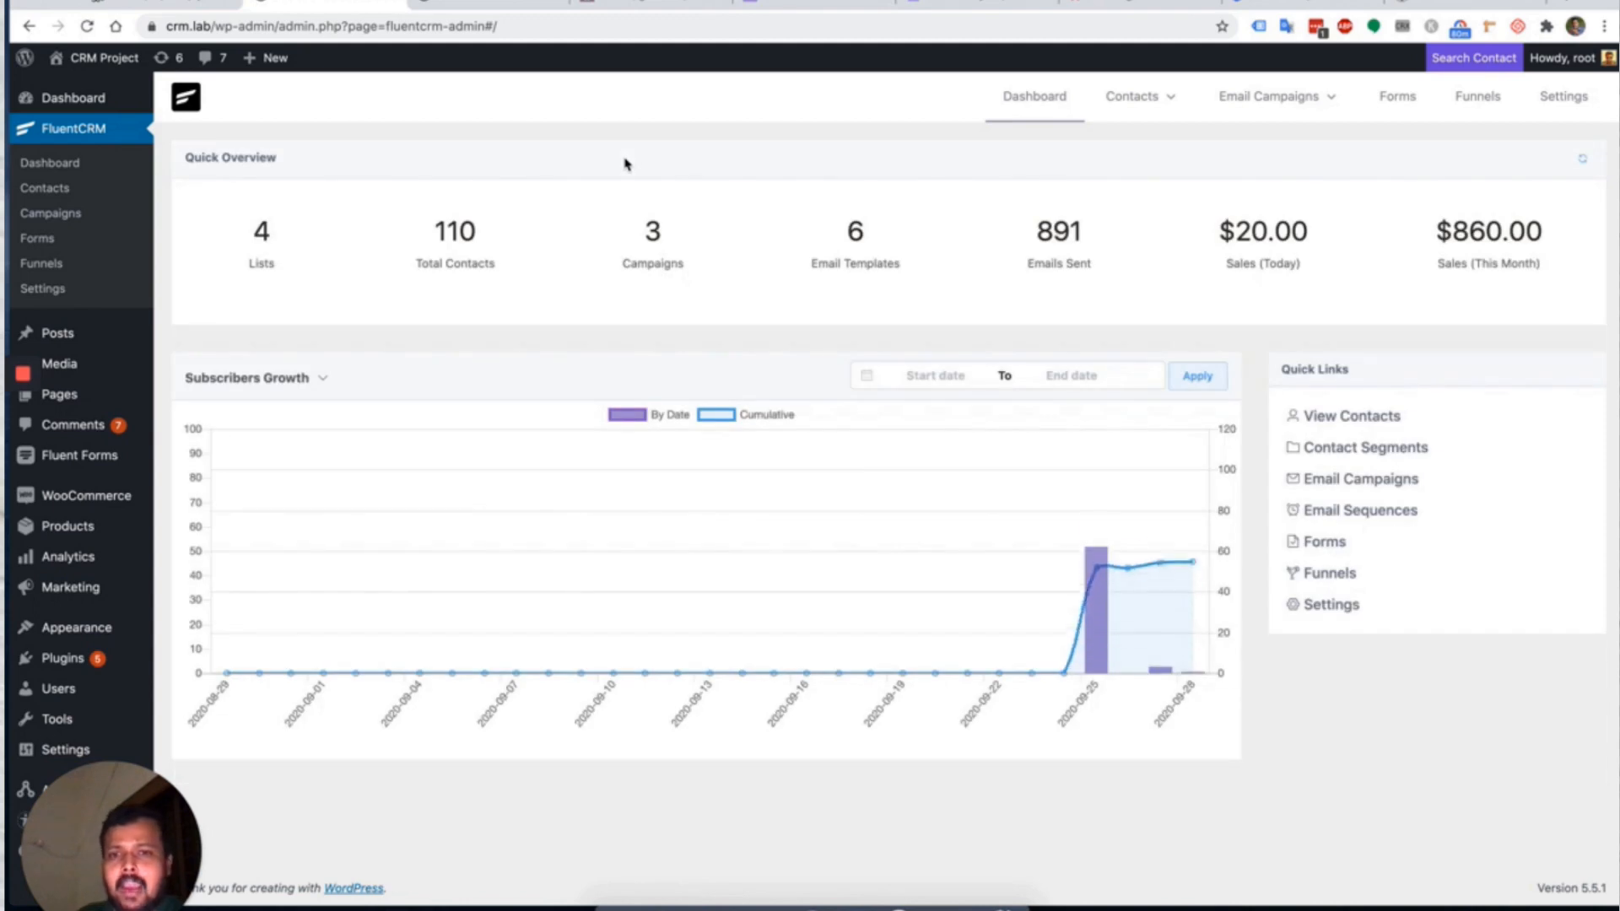